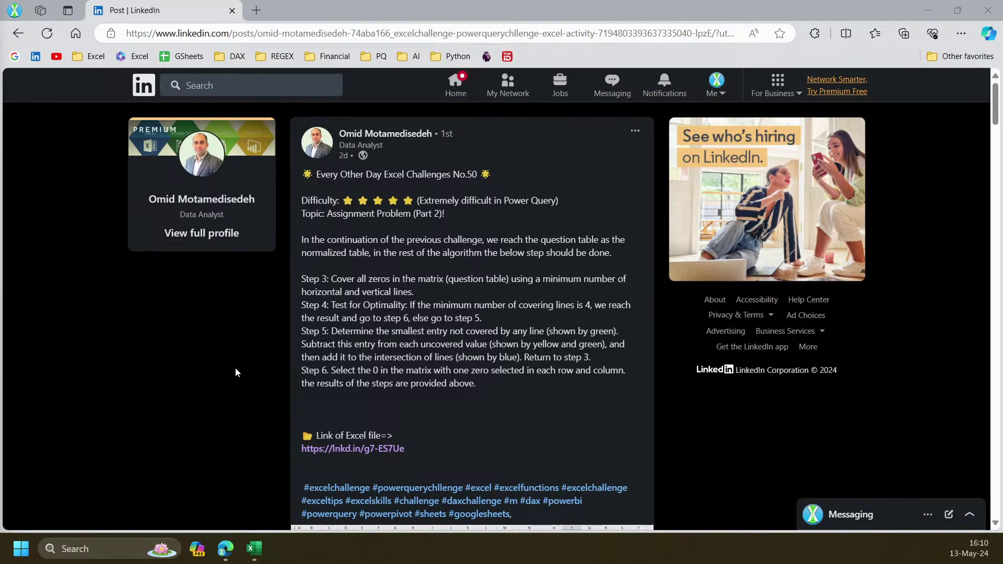
# Read the Excel Challenge No.50 post on the Assignment Problem (Part 2) and its first comments
pyautogui.scroll(-1, 414, 215)
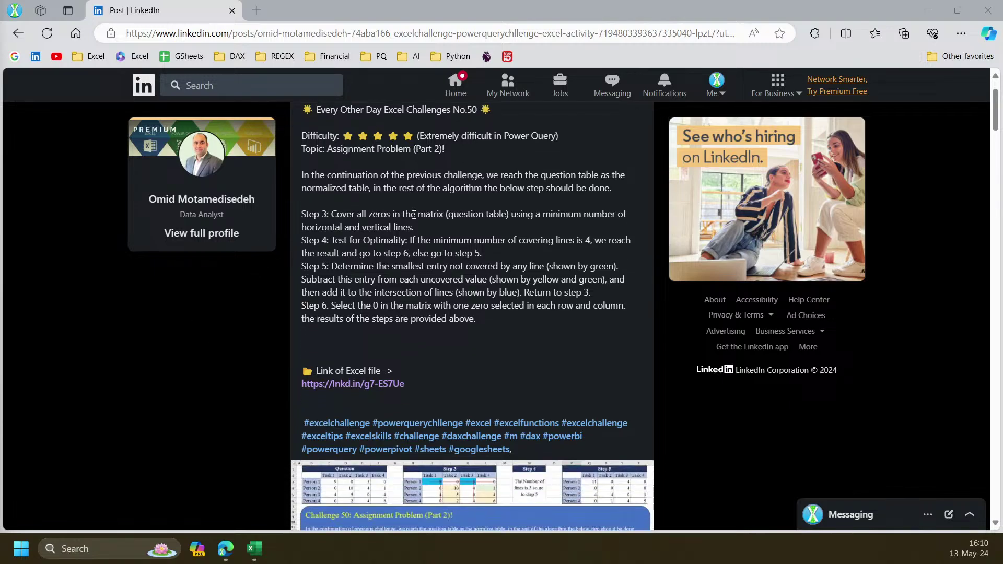
pyautogui.scroll(1, 416, 206)
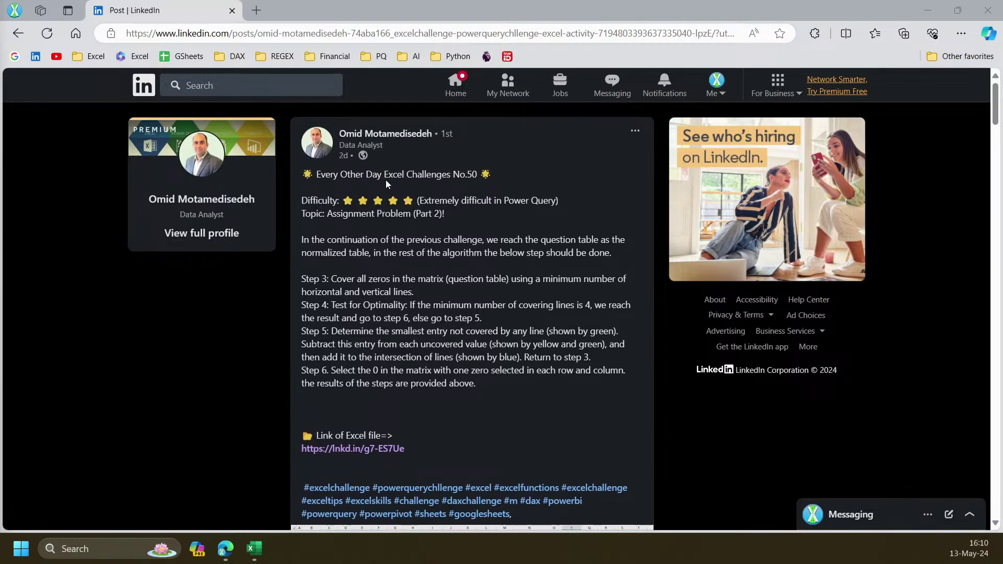
pyautogui.scroll(-1, 307, 203)
pyautogui.scroll(1, 350, 225)
pyautogui.scroll(-3, 374, 321)
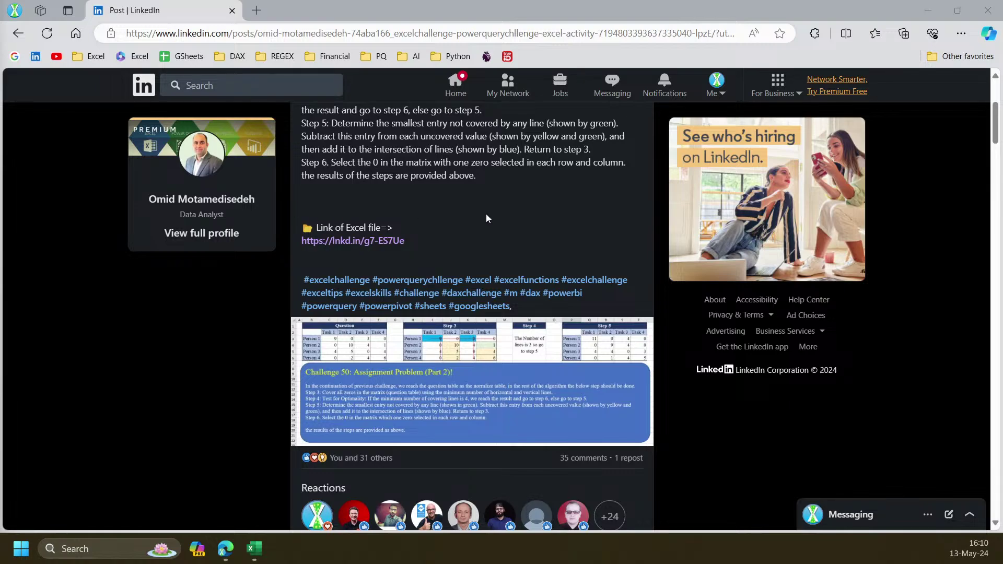
pyautogui.scroll(-1, 492, 206)
pyautogui.scroll(-4, 493, 205)
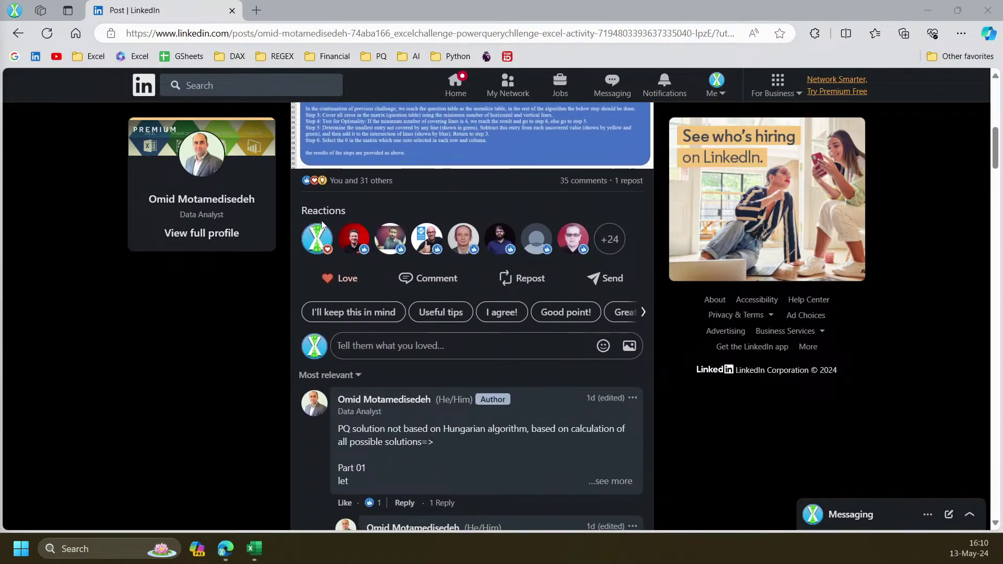
pyautogui.scroll(-5, 284, 281)
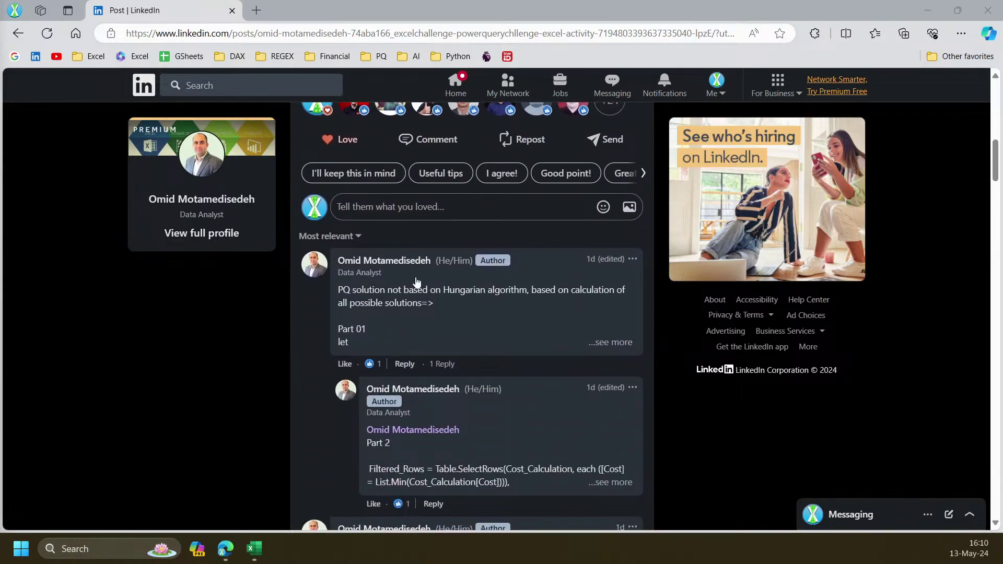
pyautogui.scroll(-1, 378, 320)
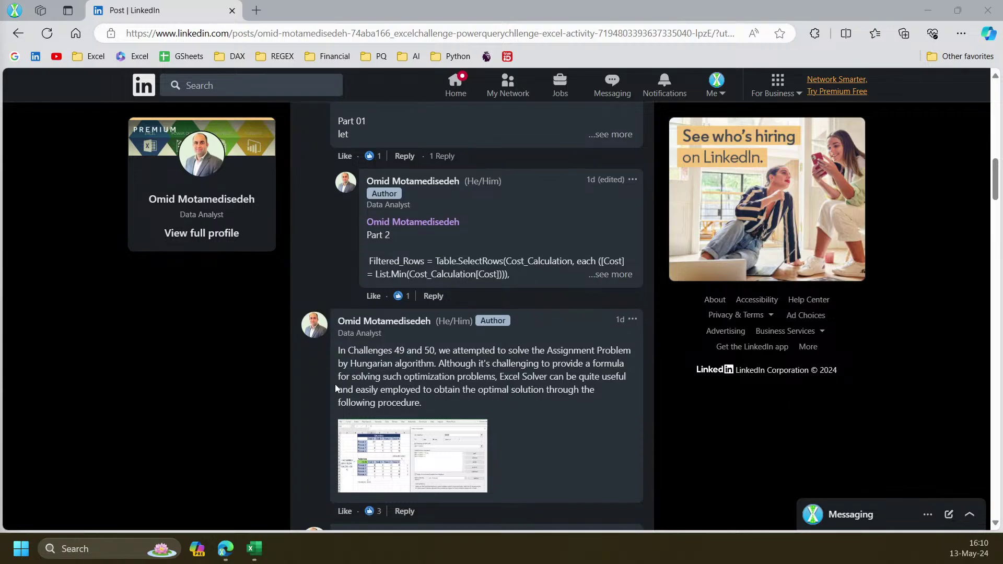
# Open the post in a new tab and view the enlarged Excel Solver image from the author's comment, closing it when done
pyautogui.click(398, 454)
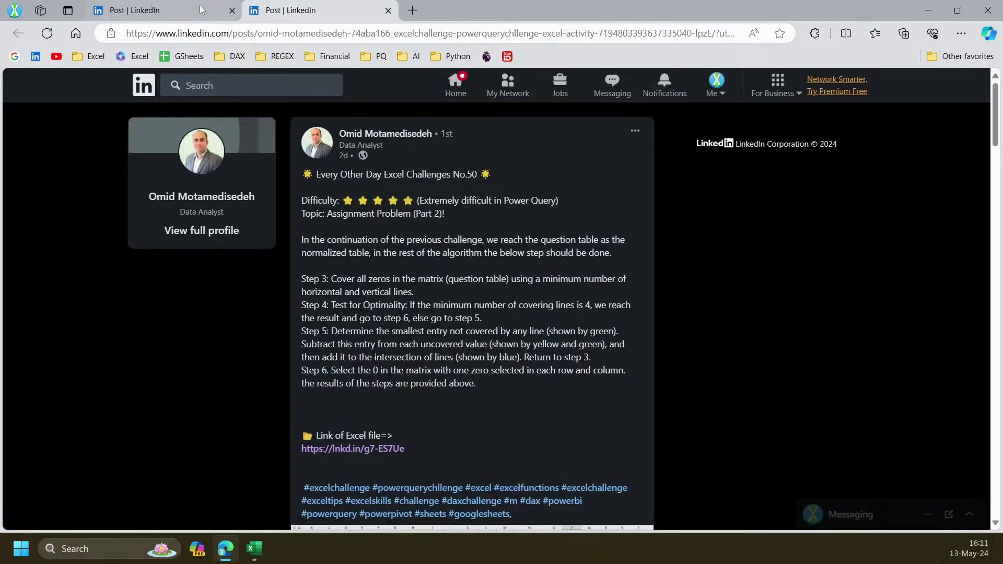
pyautogui.click(200, 6)
pyautogui.rightClick(394, 472)
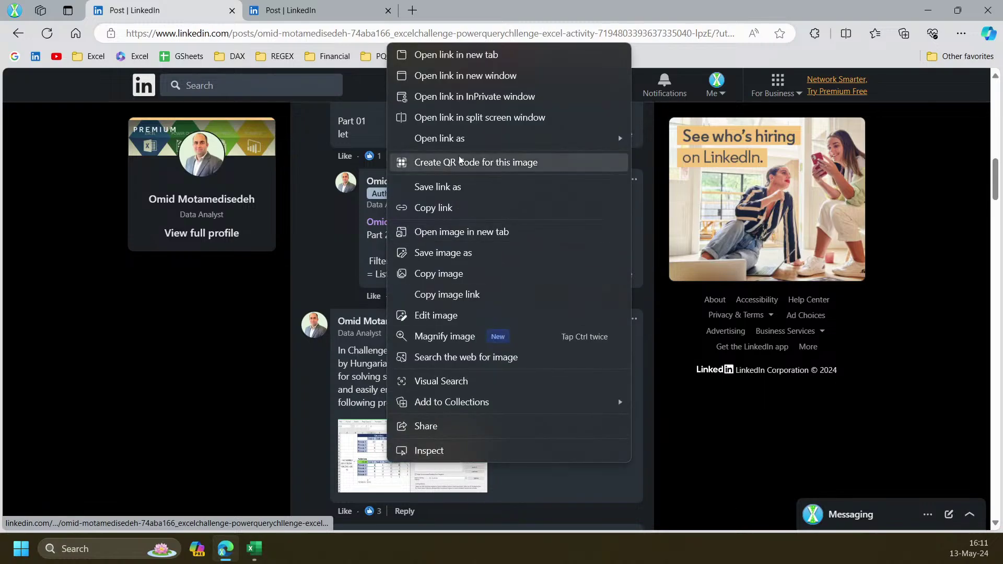
pyautogui.click(479, 55)
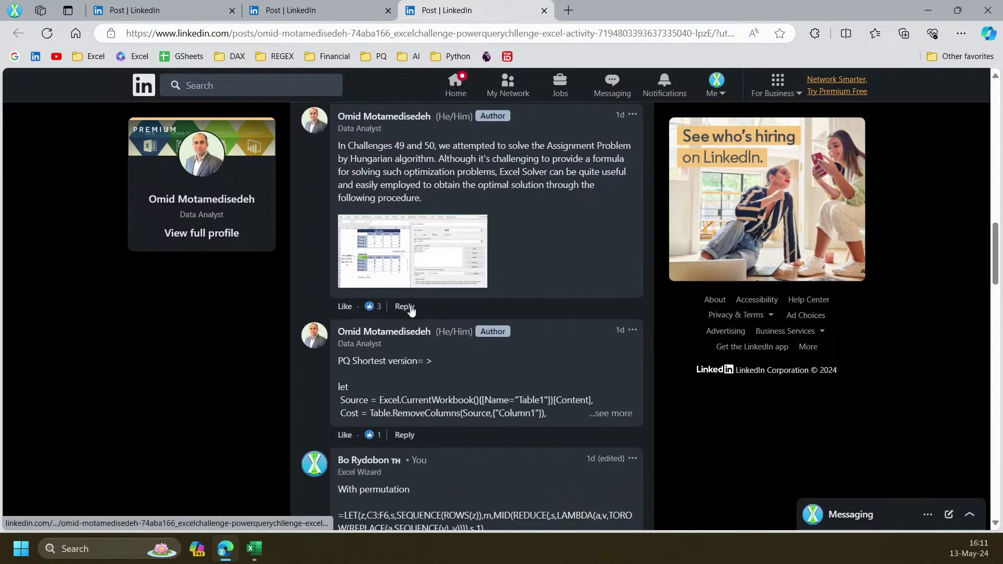
pyautogui.click(401, 258)
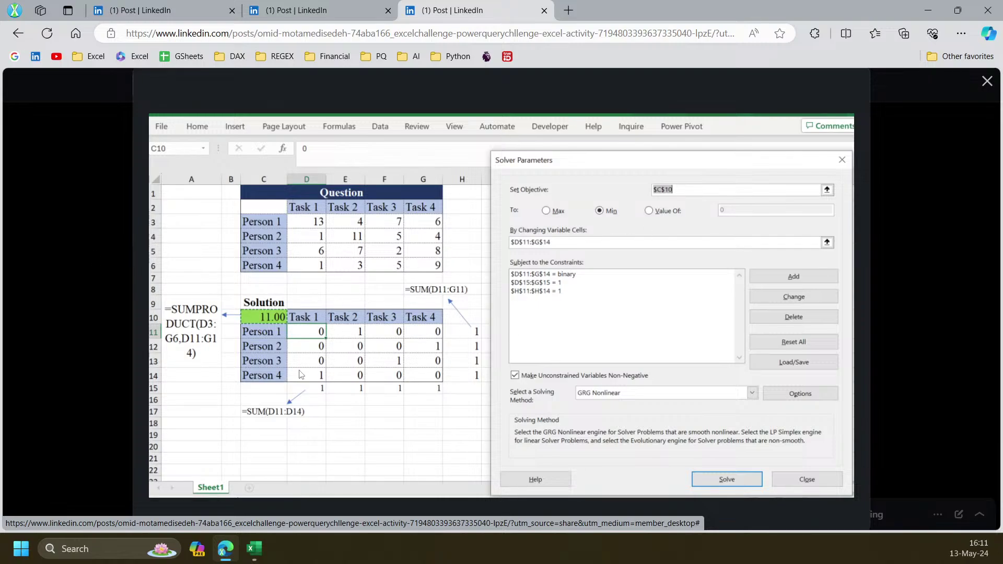
pyautogui.click(93, 274)
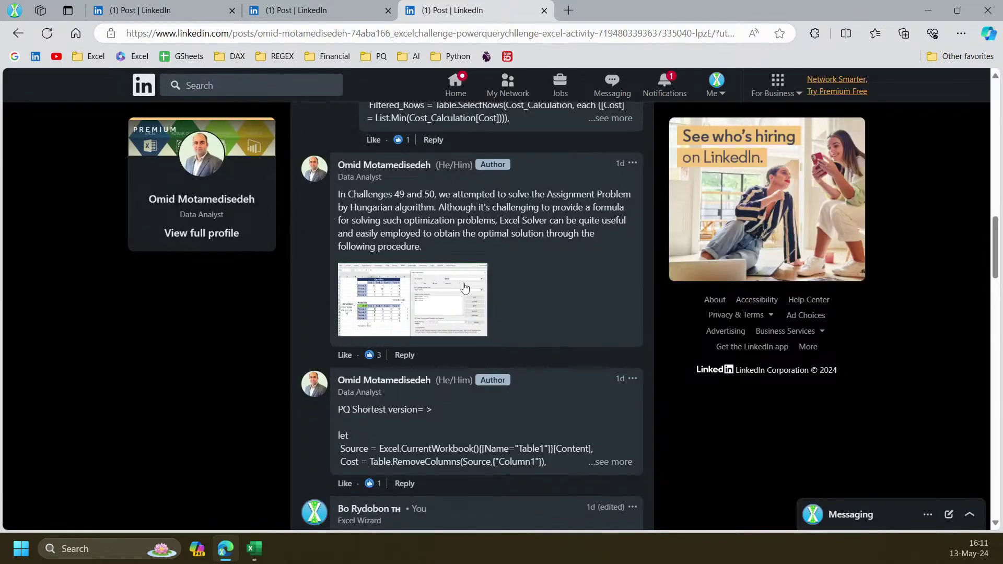
# Reread steps 3 to 6 of the algorithm in the challenge description
pyautogui.scroll(12, 465, 288)
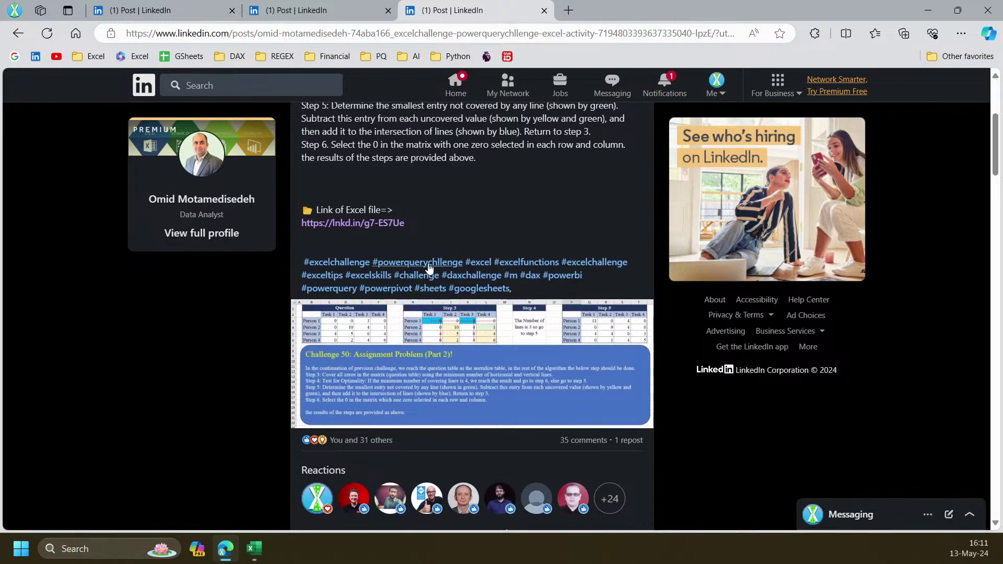
pyautogui.scroll(4, 428, 267)
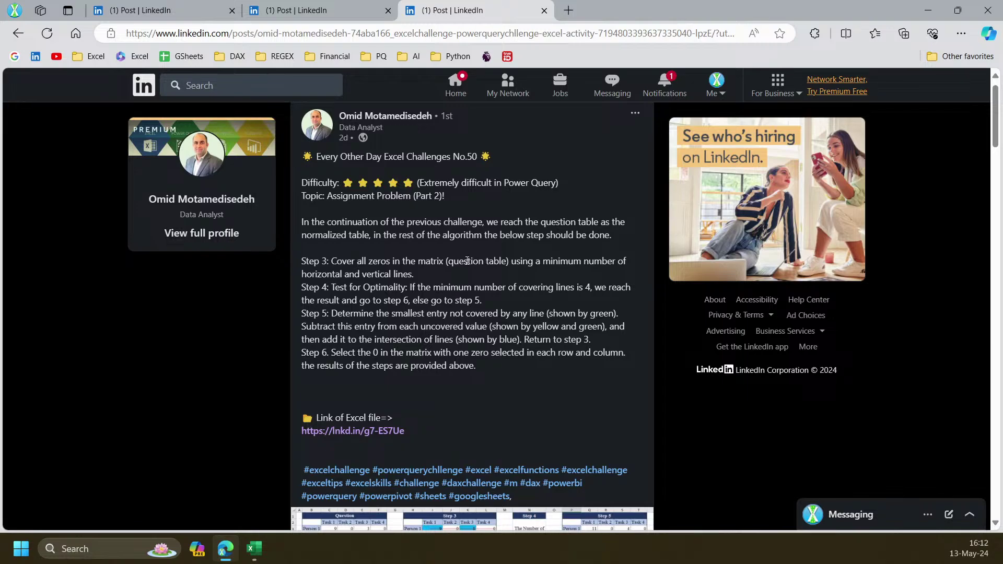
pyautogui.scroll(-4, 467, 261)
pyautogui.scroll(4, 428, 250)
pyautogui.scroll(-1, 427, 240)
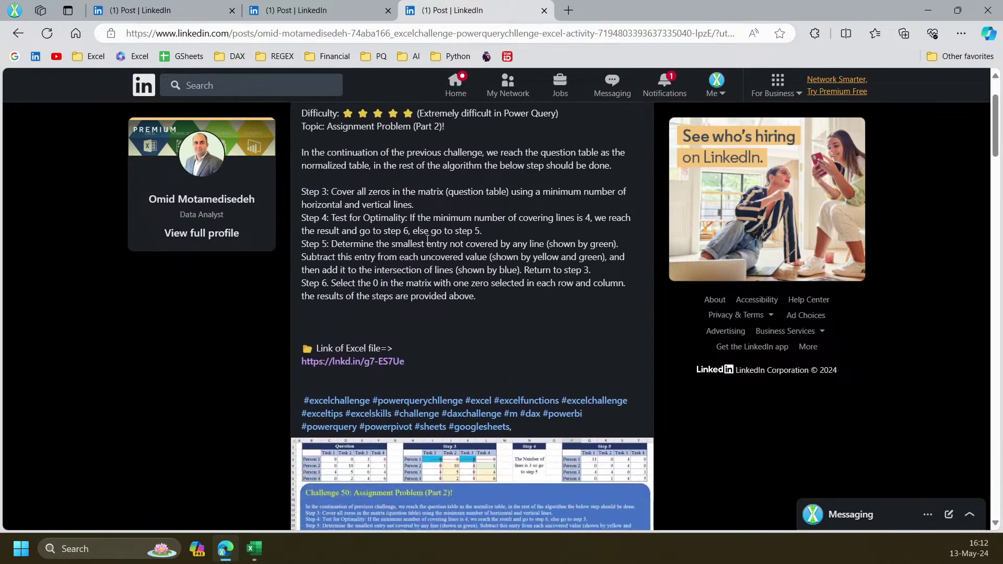
# Expand the comment with the recursive LET/LAMBDA solution and compare its full formula with the challenge image
pyautogui.scroll(-20, 427, 240)
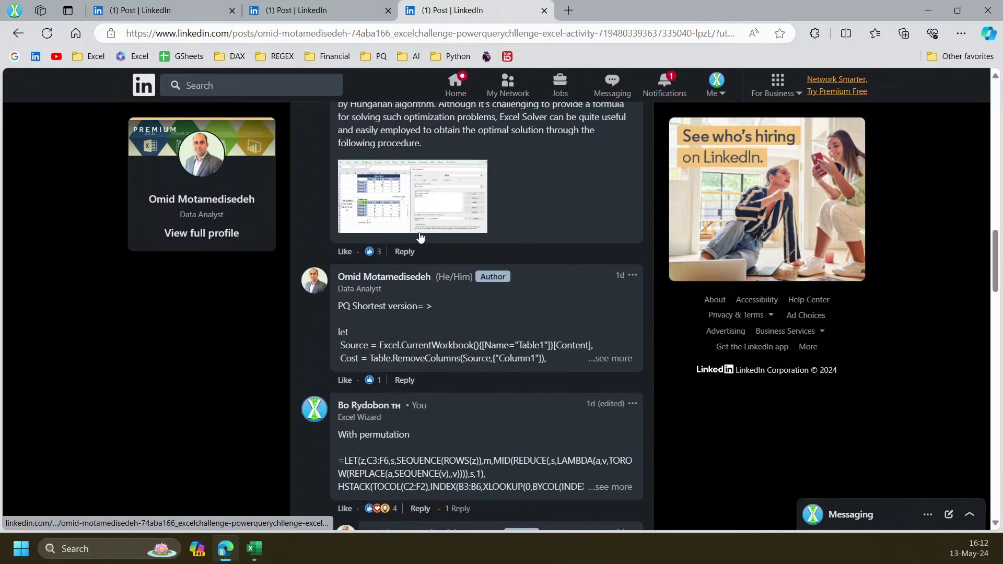
pyautogui.scroll(-3, 420, 237)
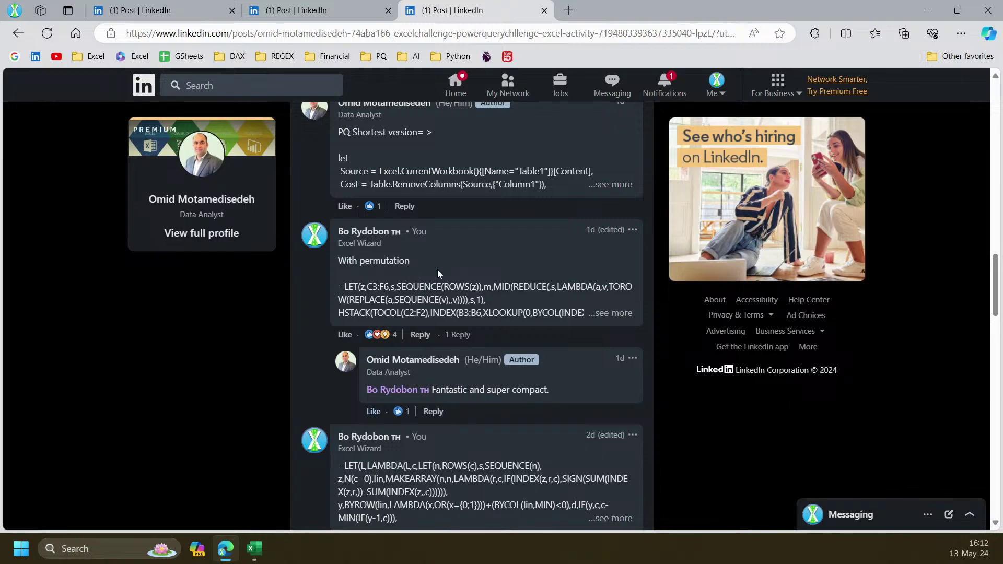
pyautogui.scroll(-2, 428, 275)
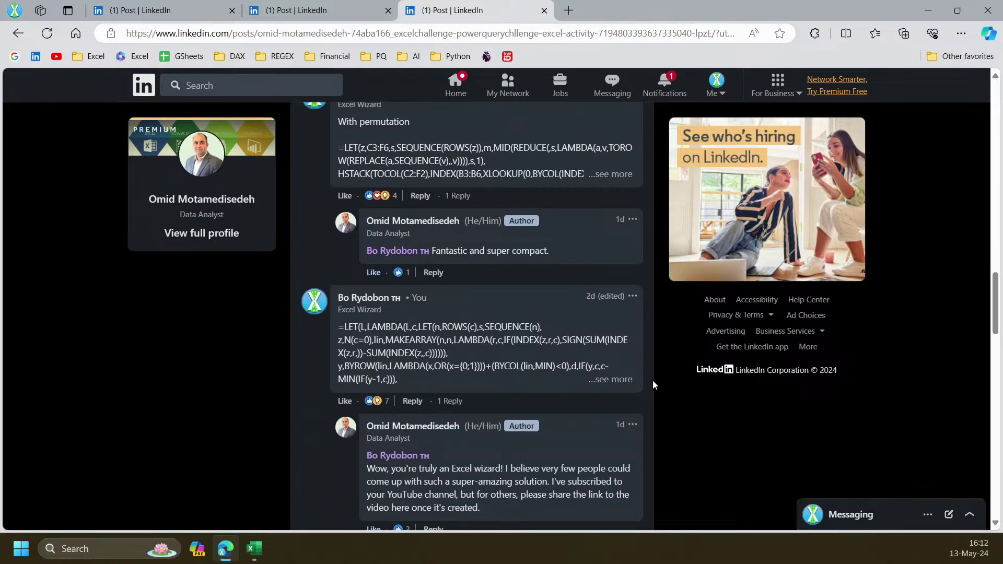
pyautogui.click(607, 379)
pyautogui.scroll(-2, 483, 350)
pyautogui.scroll(8, 481, 345)
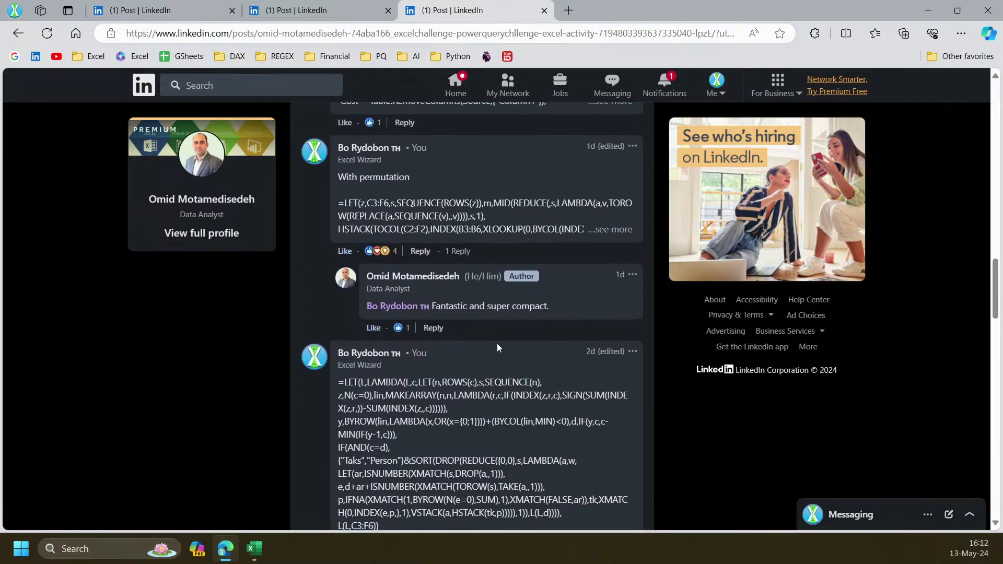
pyautogui.scroll(6, 550, 272)
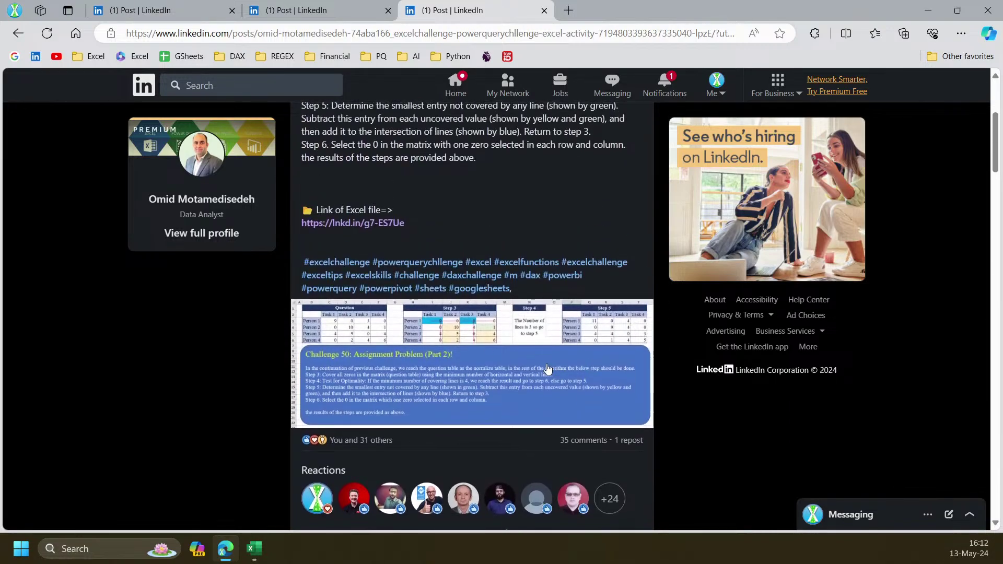
pyautogui.scroll(-11, 499, 313)
pyautogui.scroll(-10, 369, 331)
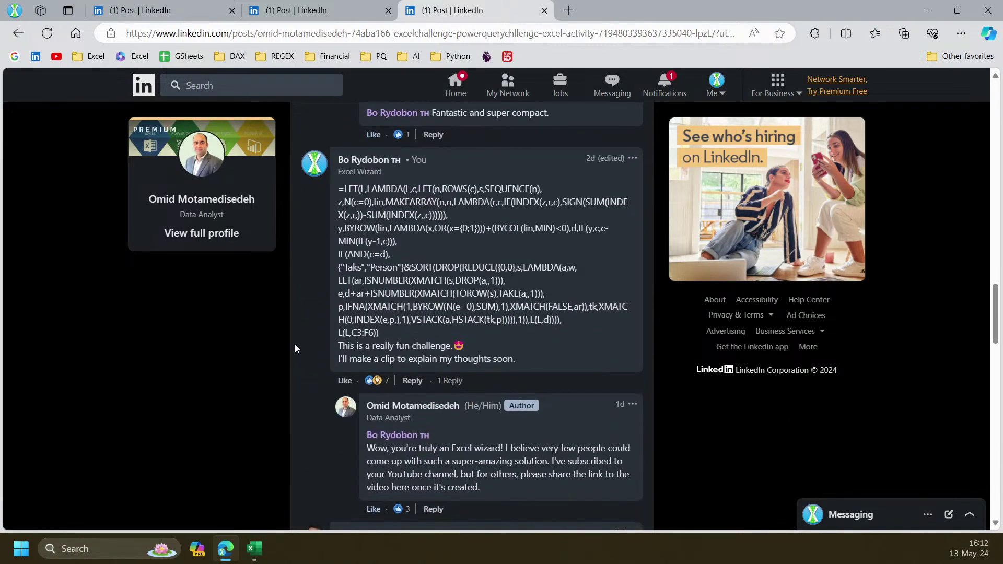
# Expand the comment with the LET solution hard-coded for 4 rows and 4 columns, and examine the other posted solutions
pyautogui.scroll(-3, 294, 347)
pyautogui.scroll(-3, 295, 348)
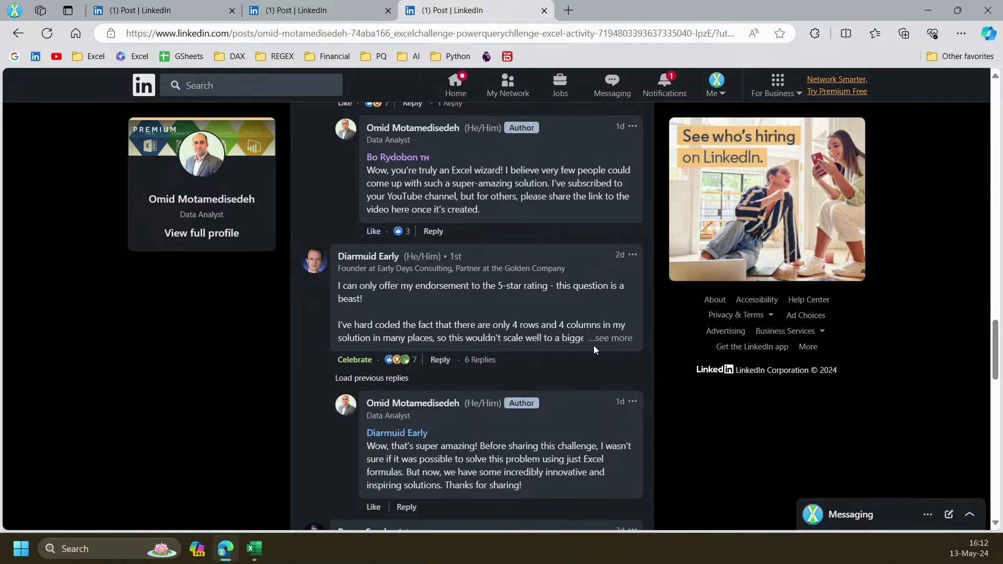
pyautogui.click(620, 338)
pyautogui.scroll(-2, 621, 340)
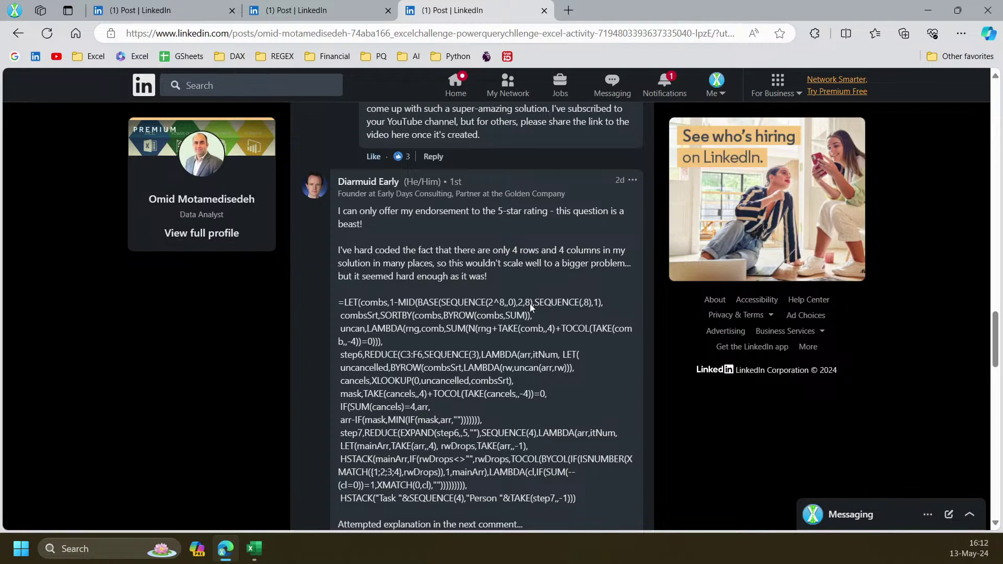
pyautogui.scroll(-8, 563, 312)
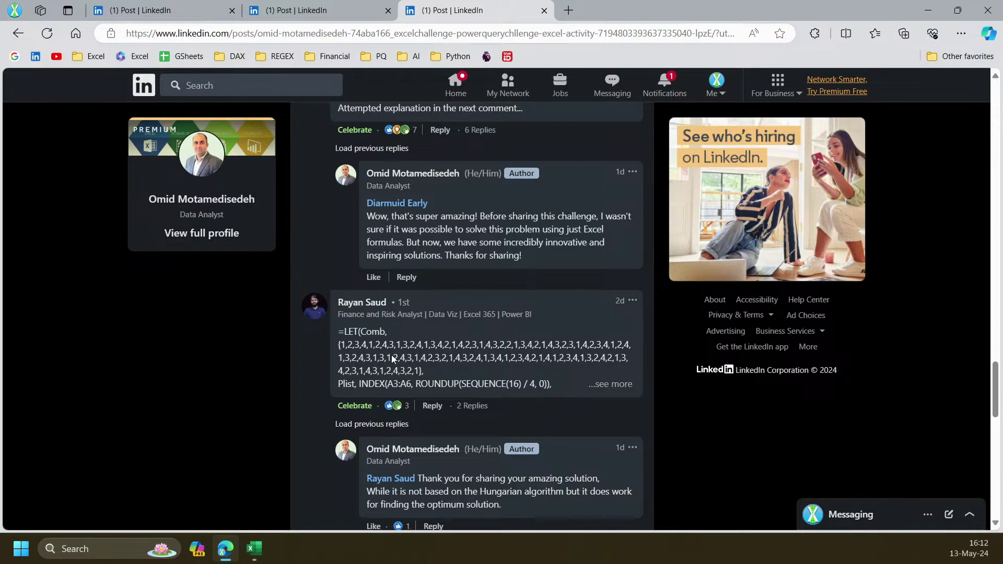
pyautogui.scroll(6, 541, 308)
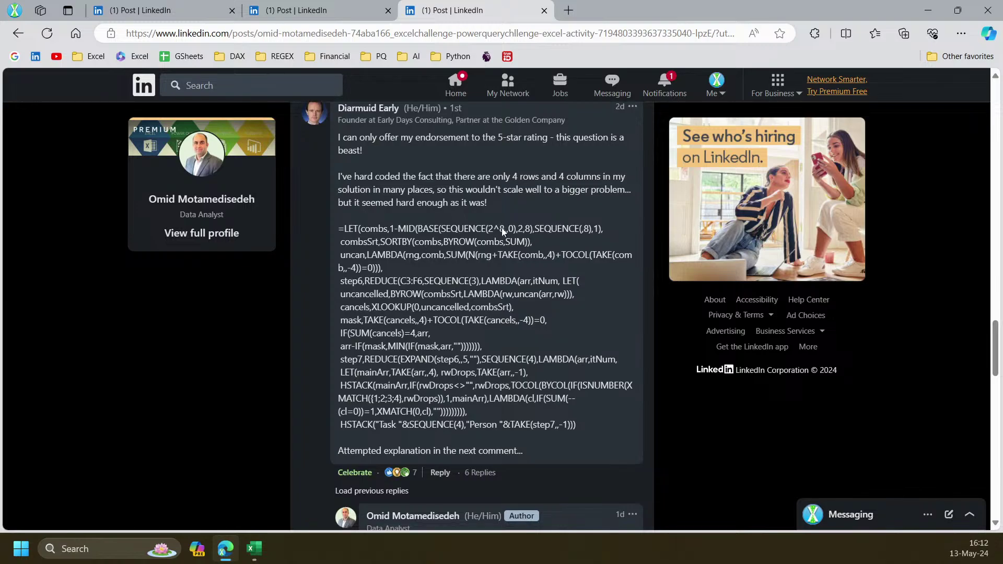
pyautogui.scroll(-7, 501, 228)
pyautogui.scroll(5, 409, 315)
pyautogui.scroll(1, 457, 307)
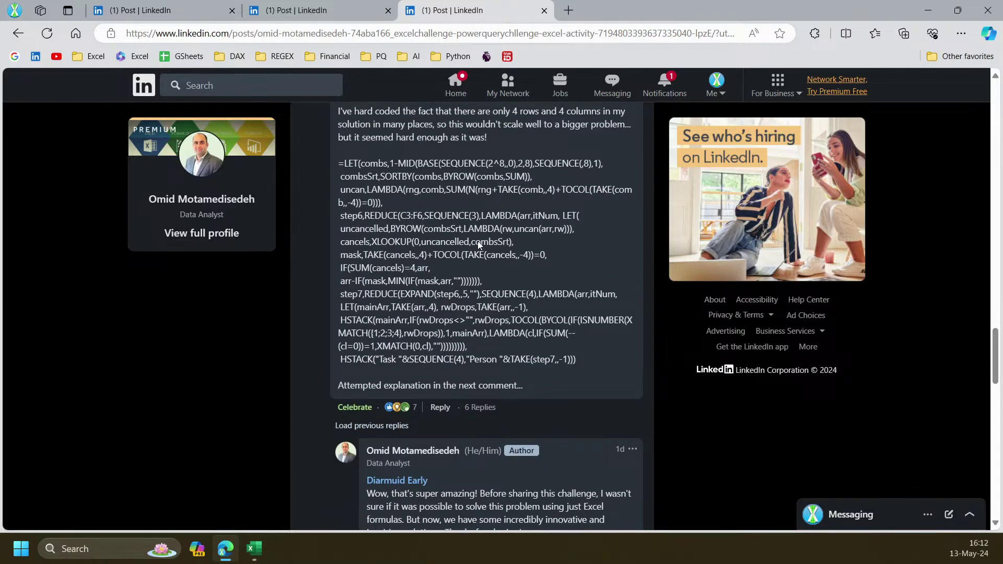
pyautogui.scroll(-5, 462, 221)
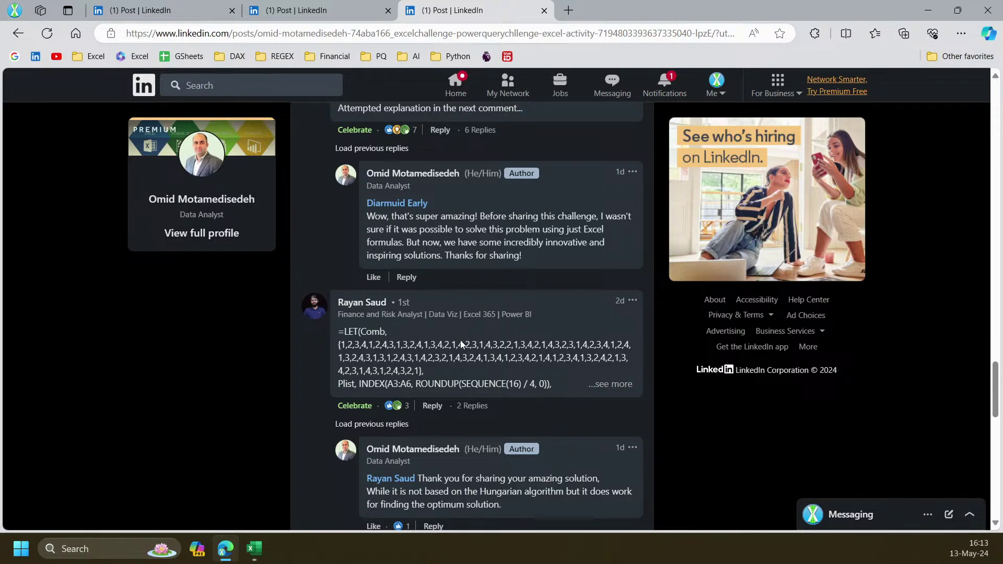
pyautogui.scroll(-10, 460, 344)
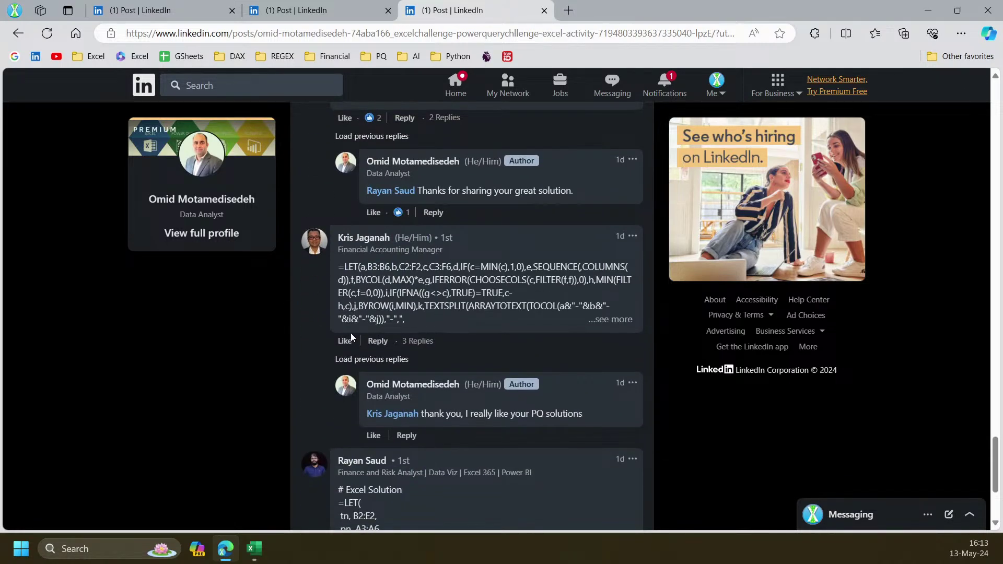
pyautogui.scroll(8, 351, 337)
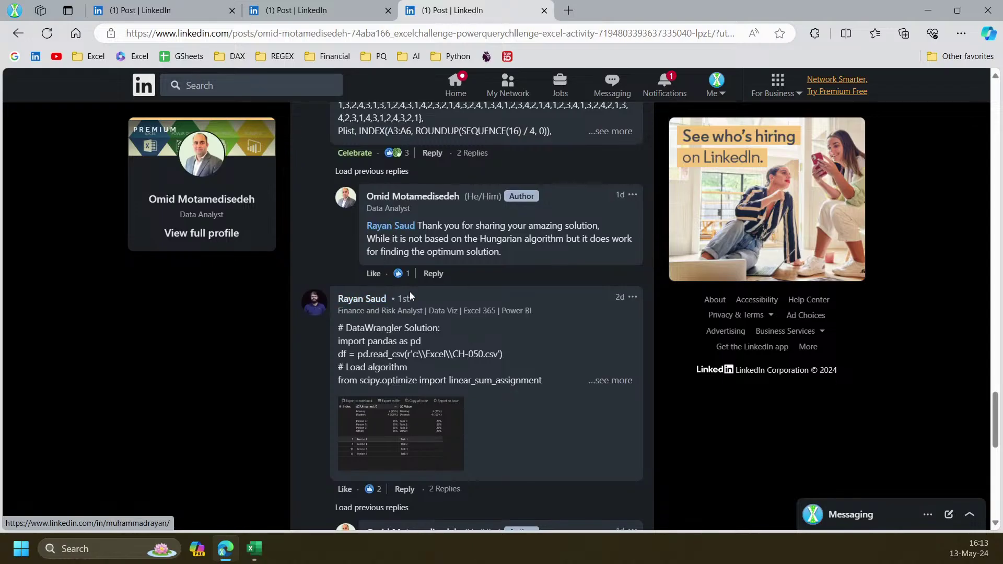
pyautogui.scroll(-5, 410, 291)
pyautogui.scroll(2, 410, 291)
# Switch to the CH-050 Assignment Problem workbook in Excel, add a new worksheet, and reduce the formula bar's height
pyautogui.click(254, 548)
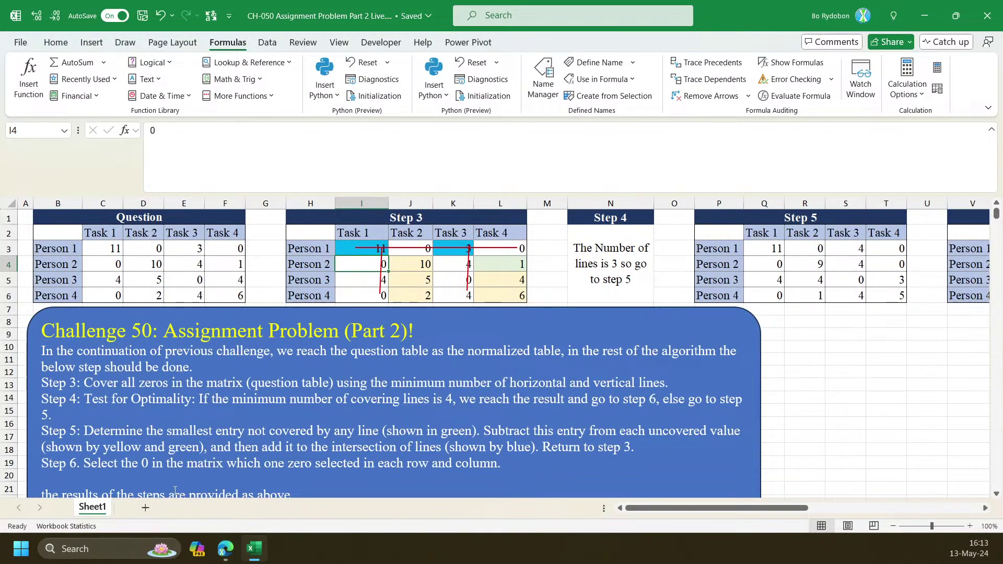
pyautogui.click(145, 508)
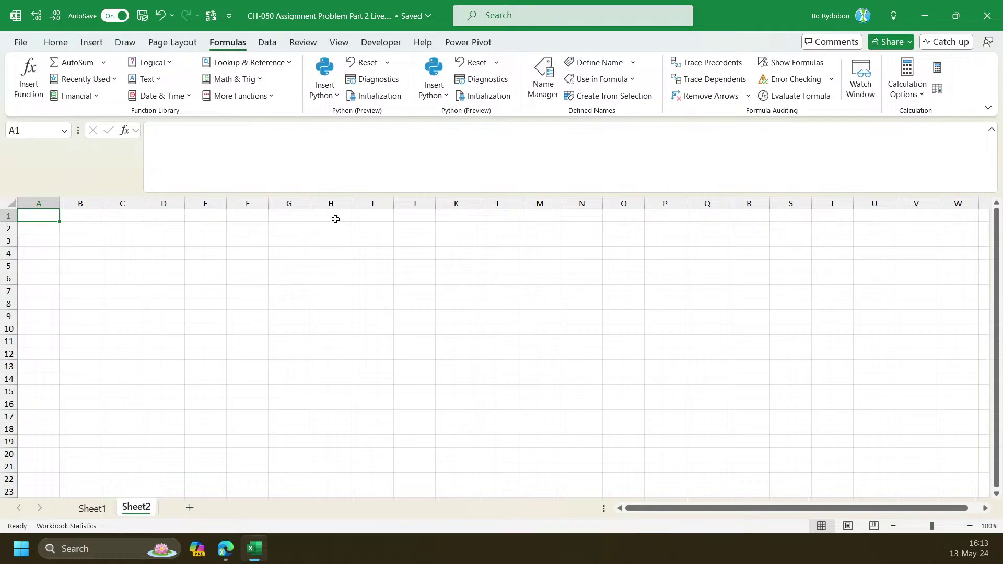
pyautogui.moveTo(342, 193); pyautogui.dragTo(343, 157)
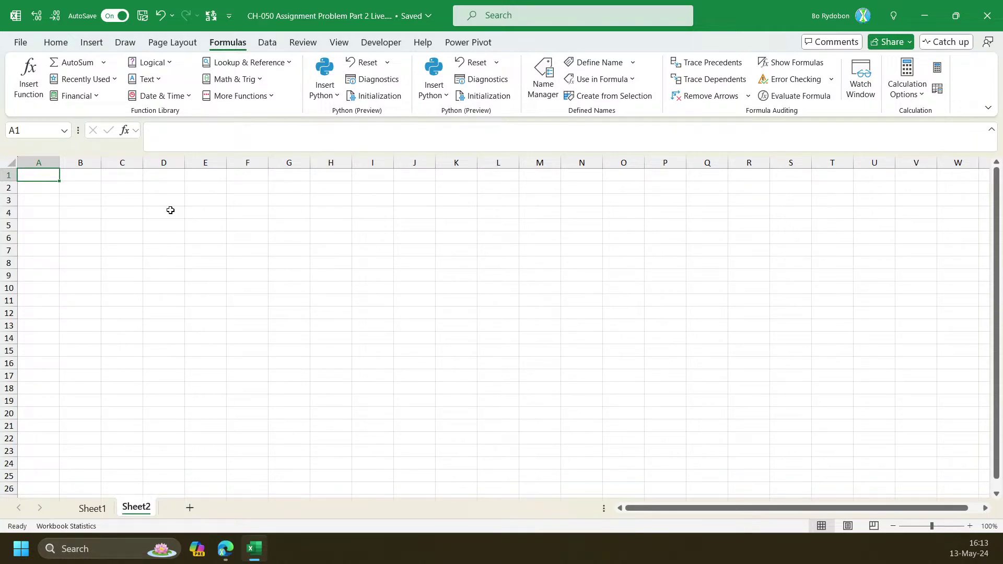
# Enter the headings Permut in B1 and Combin in C1
pyautogui.click(87, 179)
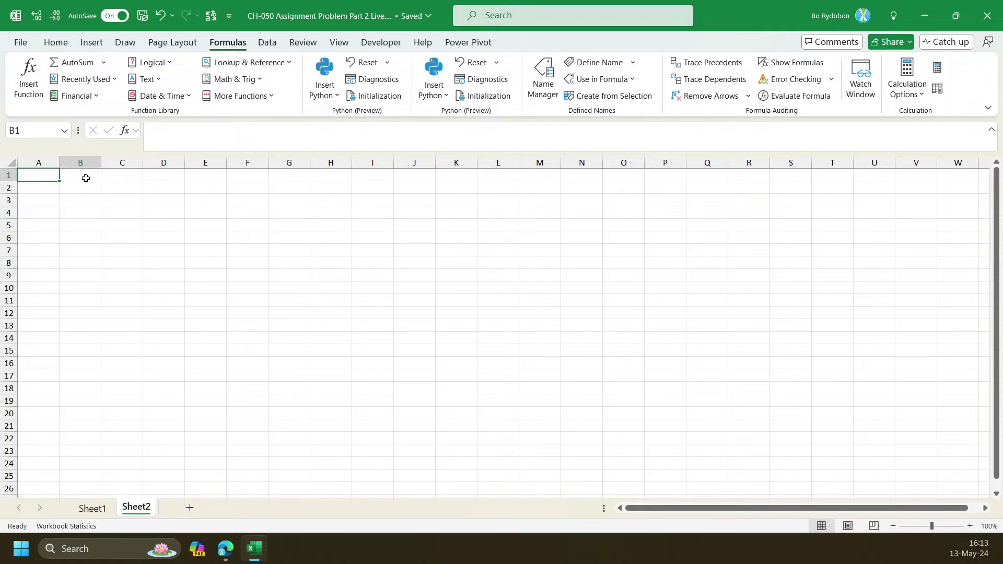
pyautogui.write('P')
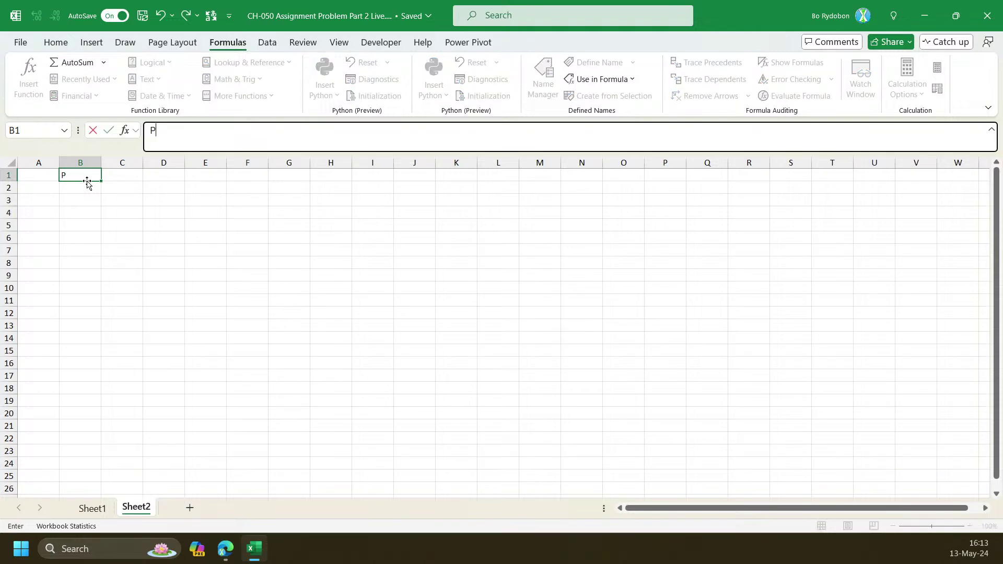
pyautogui.write('ermut')
pyautogui.press('Tab')
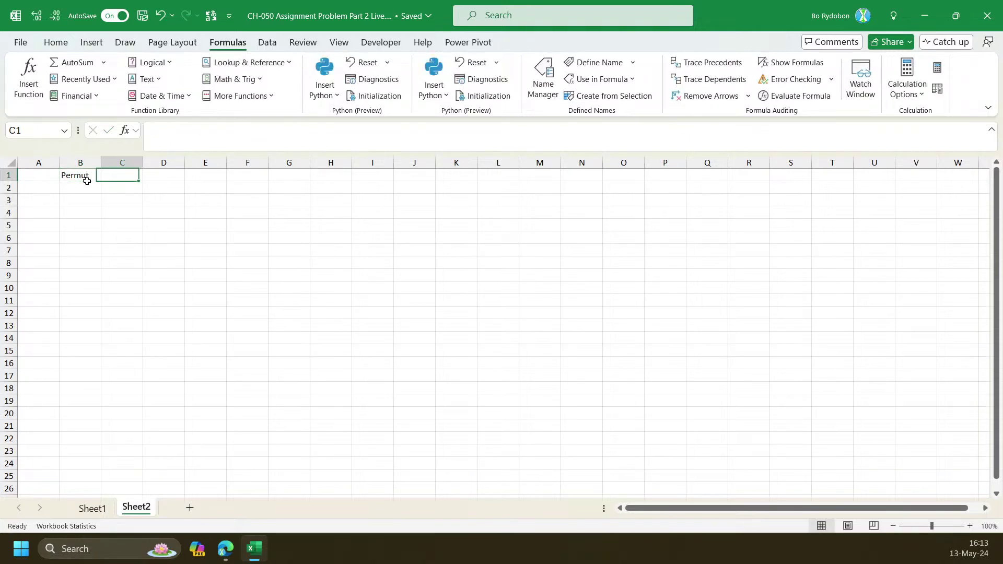
pyautogui.write('Com')
pyautogui.press('BackSpace')
pyautogui.write('mbin')
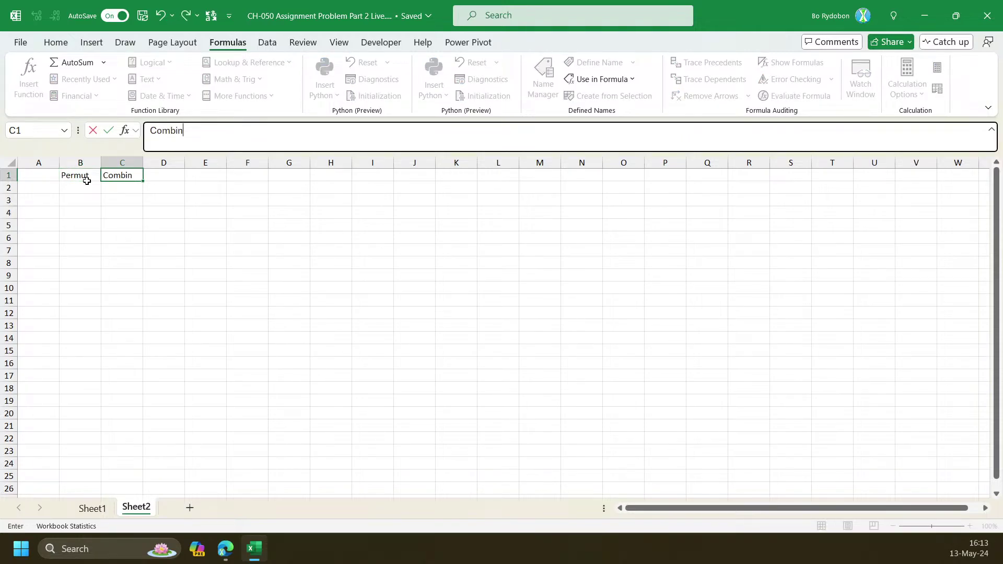
pyautogui.press('Return')
pyautogui.write('=')
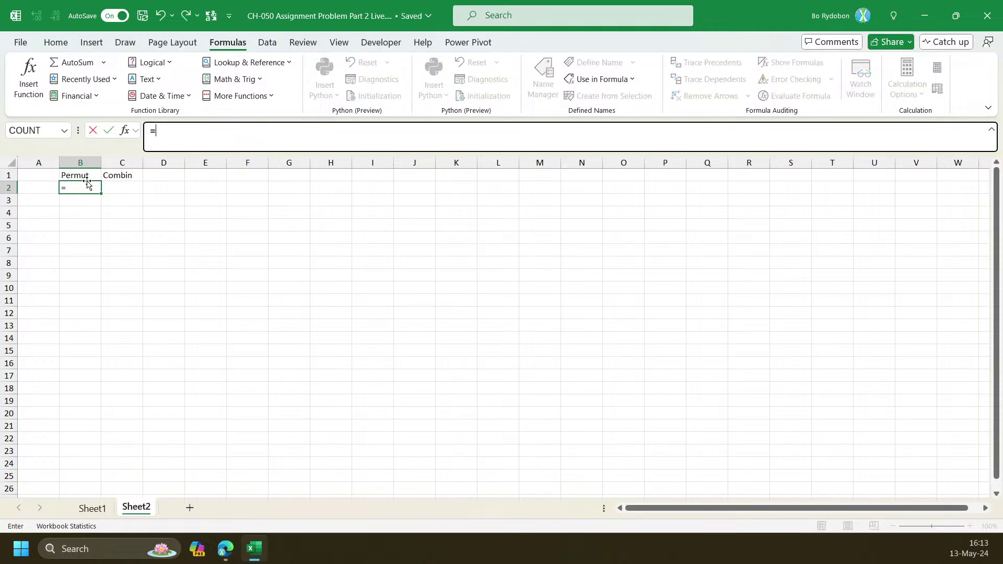
pyautogui.write('pr')
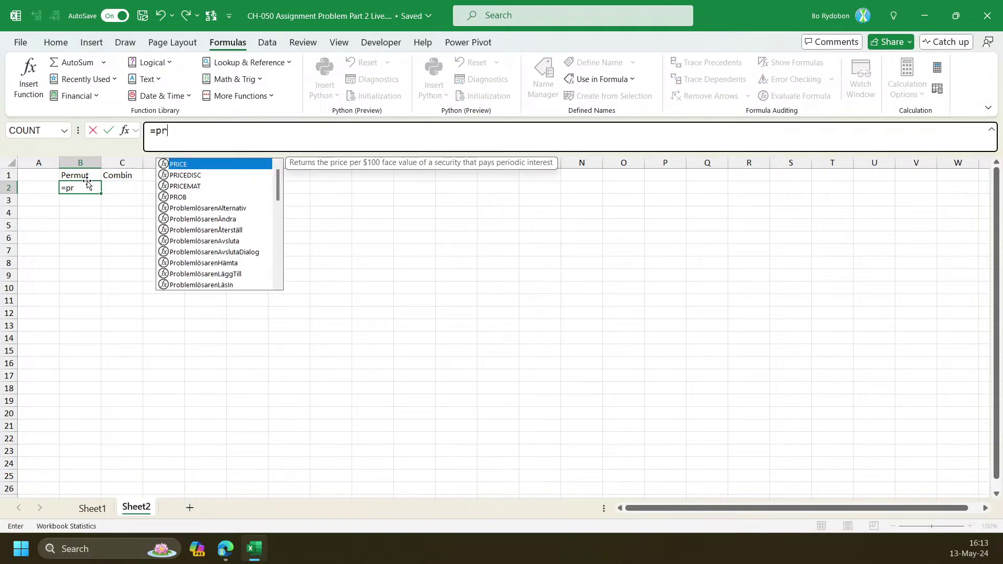
pyautogui.press('Escape')
pyautogui.press('Escape')
# Enter 5 in B2 and 3 in B3 as the inputs below the Permut heading
pyautogui.write('5')
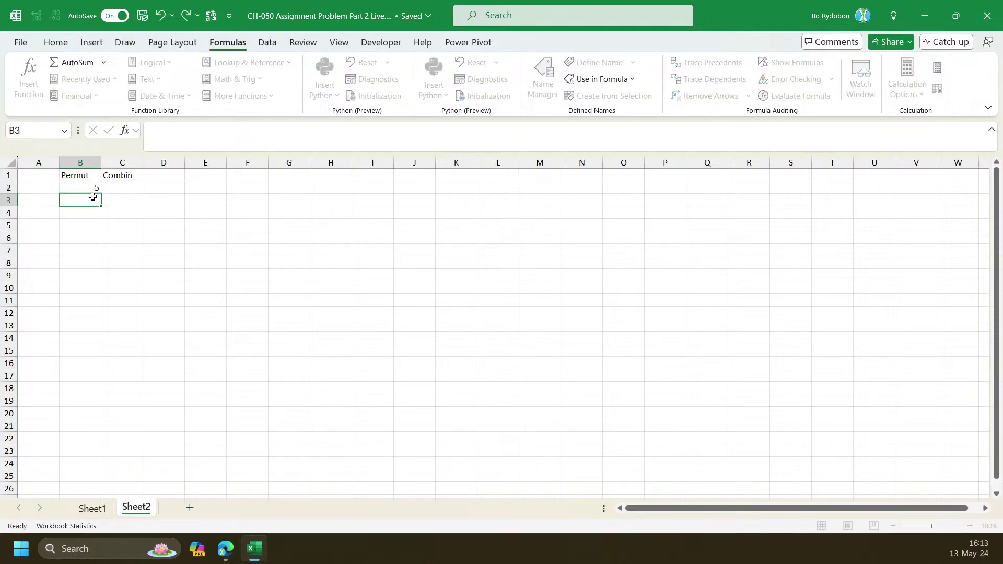
pyautogui.press('Return')
pyautogui.write('3')
pyautogui.press('Return')
# Calculate the number of permutations in B4 with =PERMUT(B2,B3)
pyautogui.write('=')
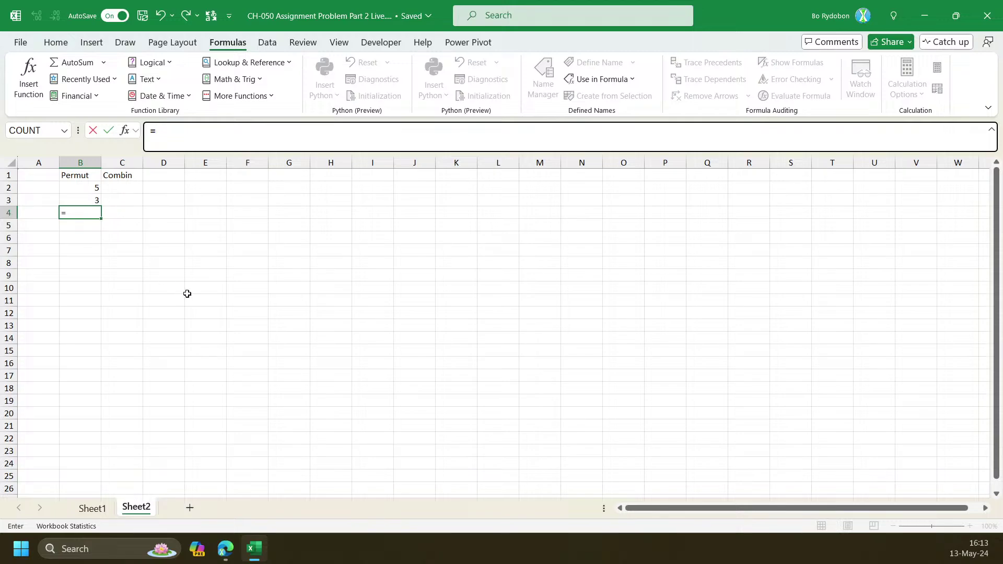
pyautogui.write('pr')
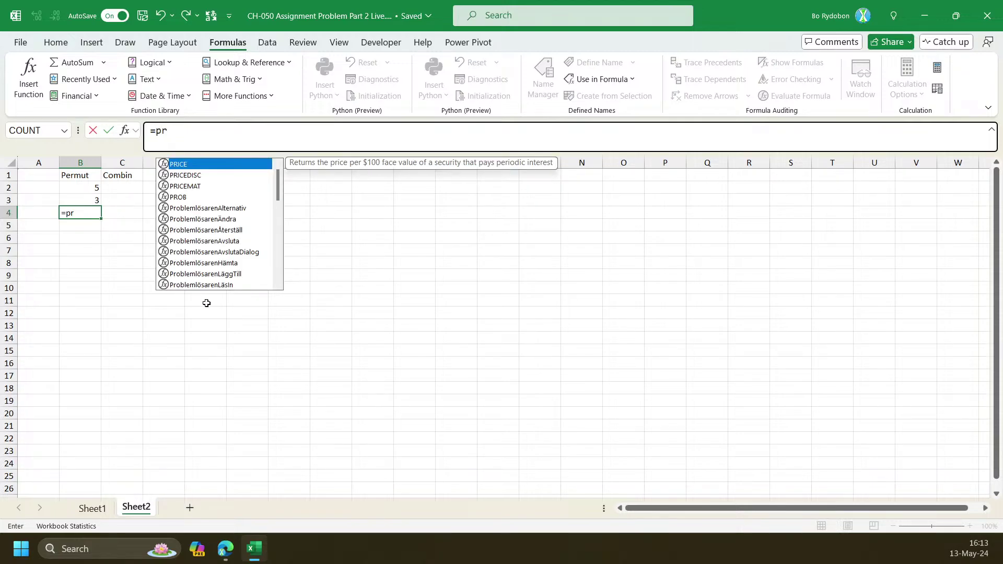
pyautogui.write('e')
pyautogui.press('BackSpace')
pyautogui.press('BackSpace')
pyautogui.write('erm')
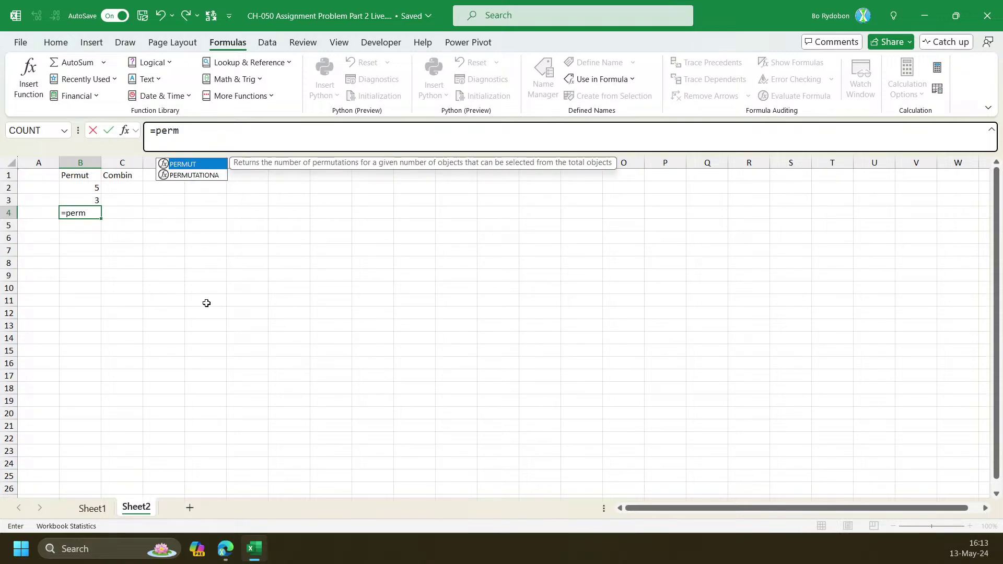
pyautogui.press('Tab')
pyautogui.press('Up')
pyautogui.press('Up')
pyautogui.write(',')
pyautogui.press('Up')
pyautogui.press('Return')
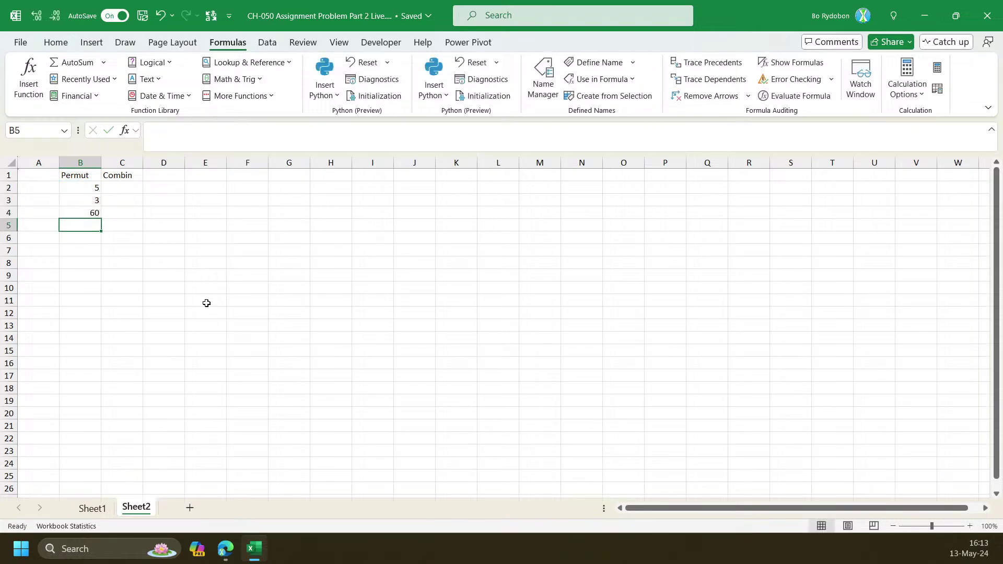
# Set the number in B2 to 4 and fill B2:B3 across to C2:C3 under the Combin heading
pyautogui.click(88, 191)
pyautogui.write('4')
pyautogui.press('Return')
pyautogui.click(90, 189)
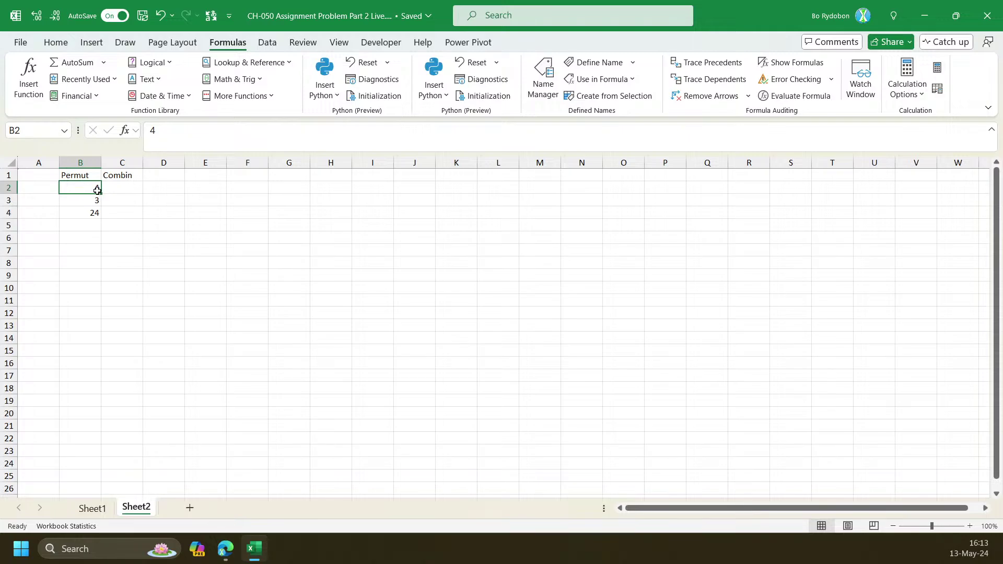
pyautogui.moveTo(97, 189); pyautogui.dragTo(118, 209)
# Copy the PERMUT formula from B4 to C4 and change its function to COMBIN
pyautogui.click(86, 213)
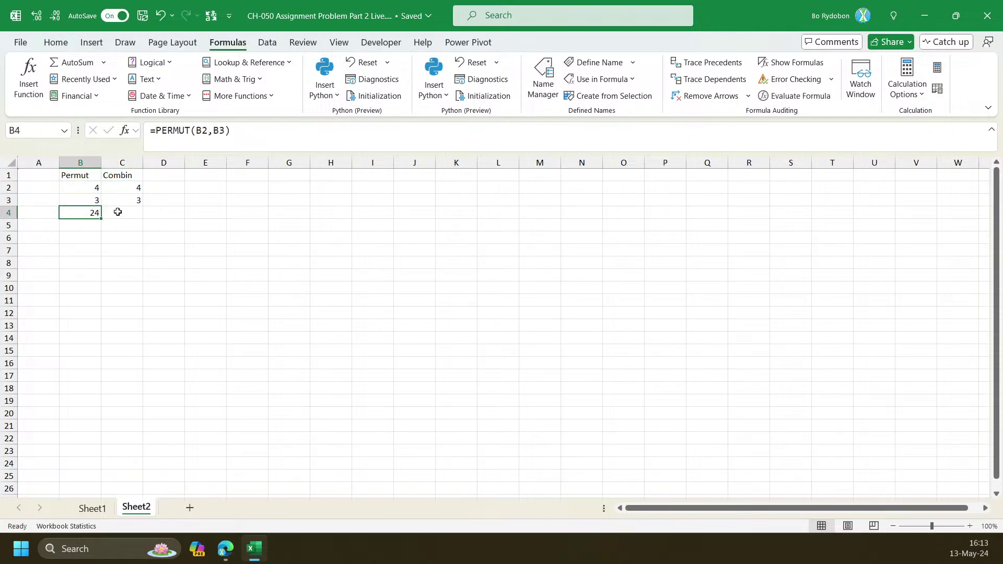
pyautogui.hotkey('ctrl', 'c')
pyautogui.click(118, 212)
pyautogui.hotkey('ctrl', 'v')
pyautogui.click(229, 130)
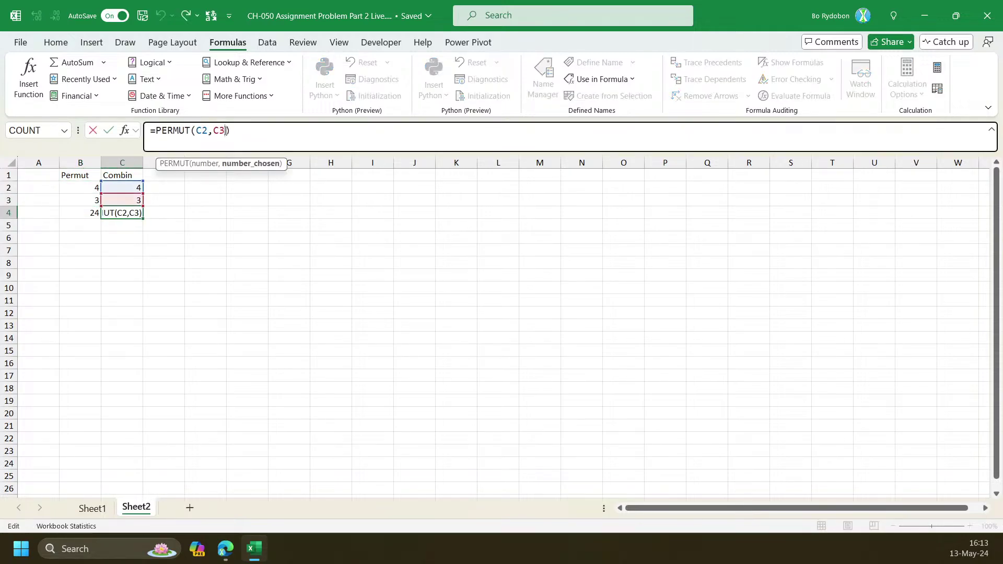
pyautogui.doubleClick(186, 127)
pyautogui.write('com')
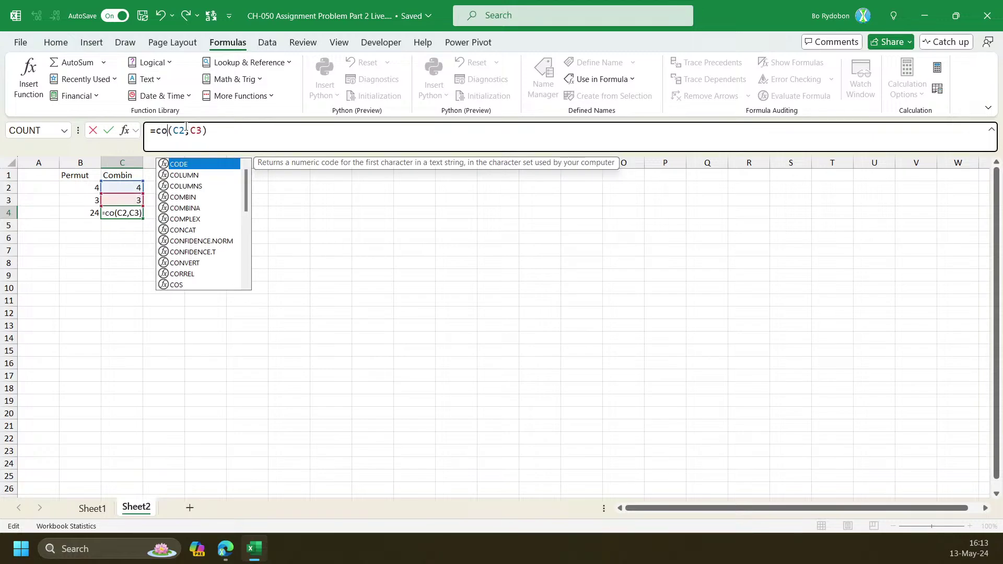
pyautogui.press('Return')
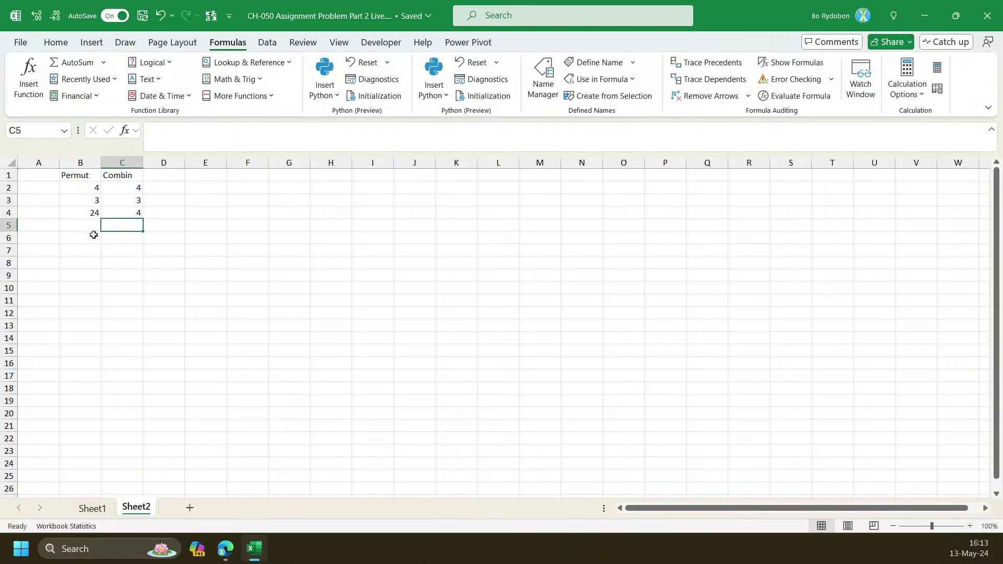
pyautogui.click(89, 214)
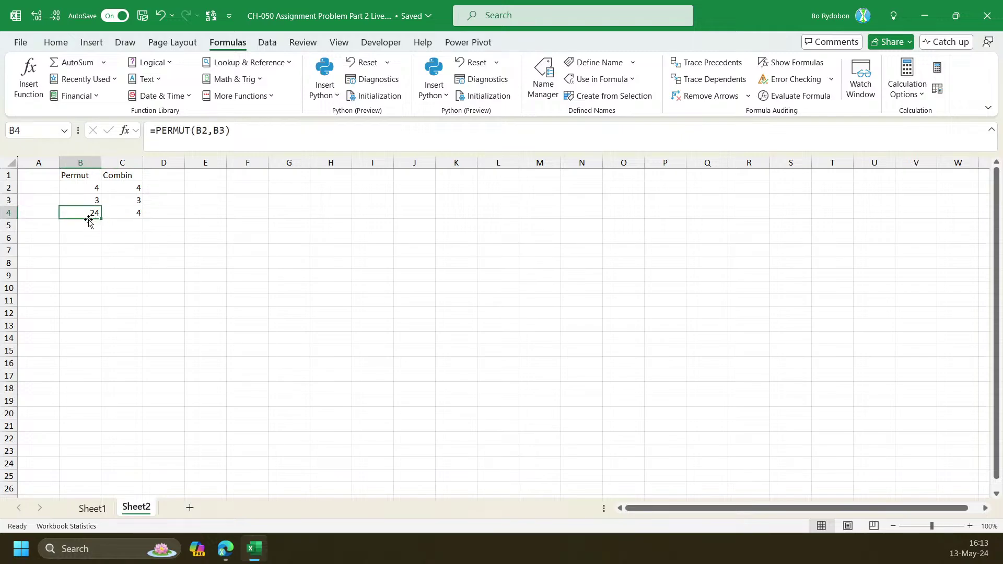
pyautogui.click(87, 238)
pyautogui.write('=let')
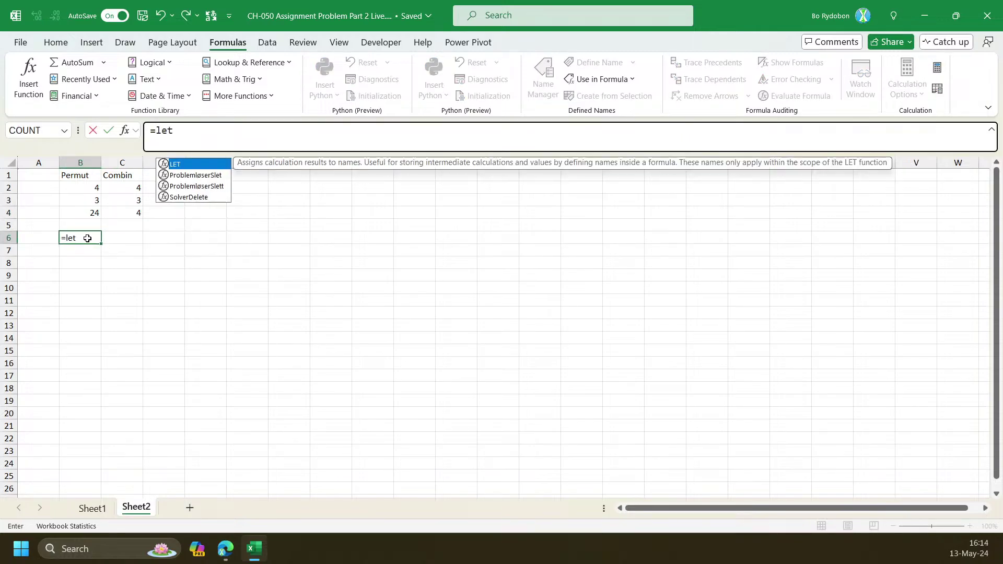
pyautogui.press('Tab')
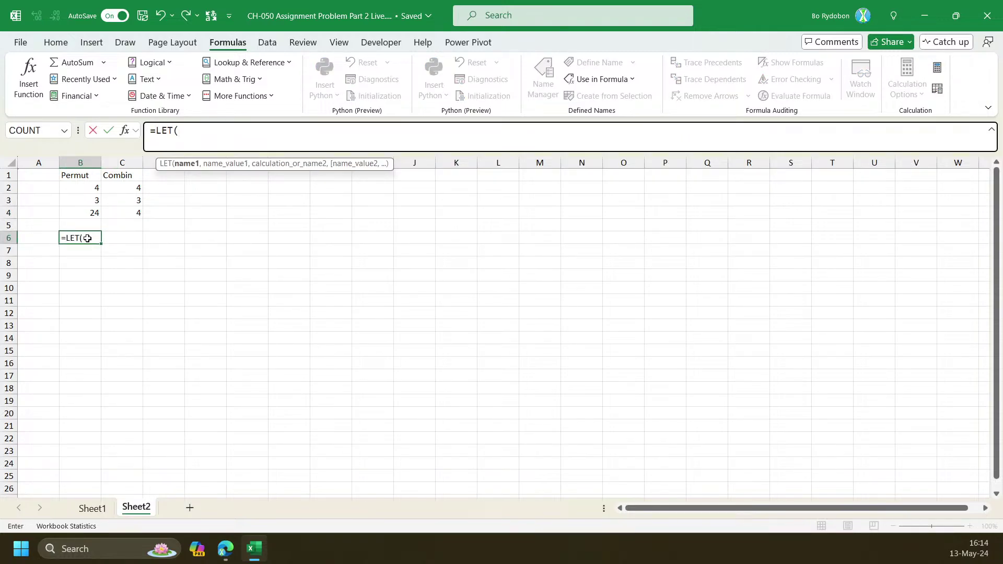
pyautogui.press('Escape')
# Examine the arguments of the PERMUT formula in B4 without changing it
pyautogui.click(93, 213)
pyautogui.doubleClick(93, 214)
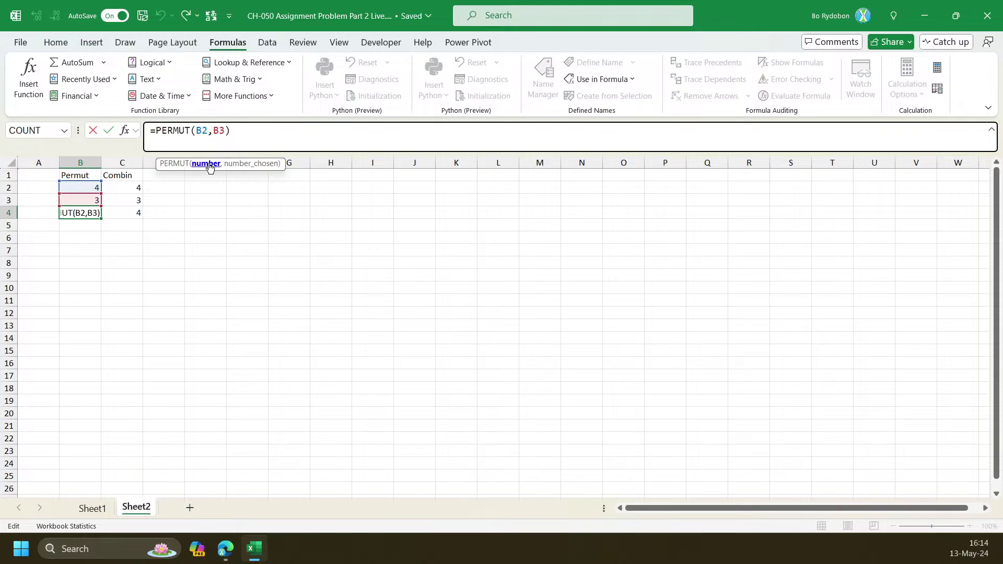
pyautogui.press('Escape')
# Begin a LET formula in B6 that defines the name n as cell B2
pyautogui.click(83, 235)
pyautogui.write('-')
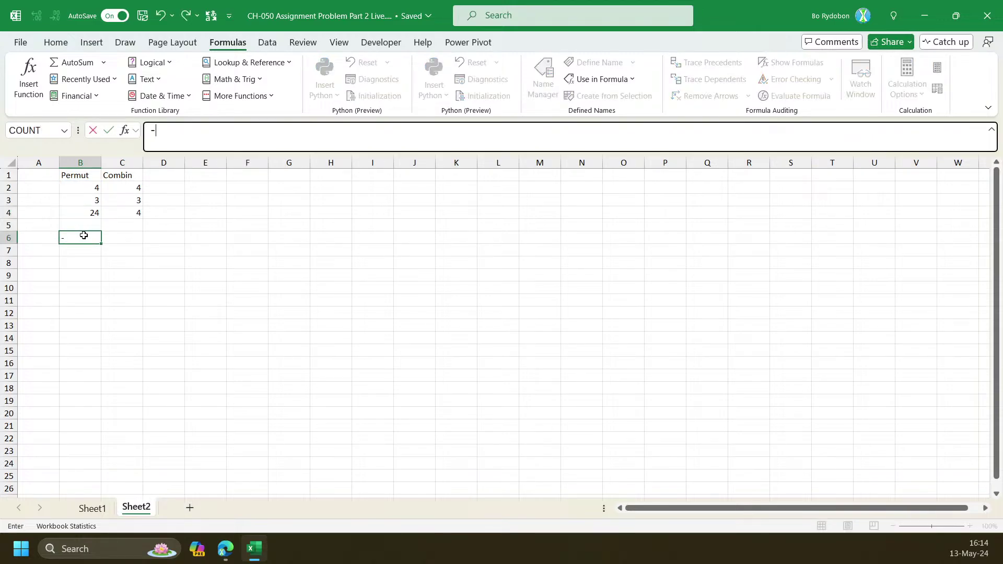
pyautogui.press('BackSpace')
pyautogui.write('=let')
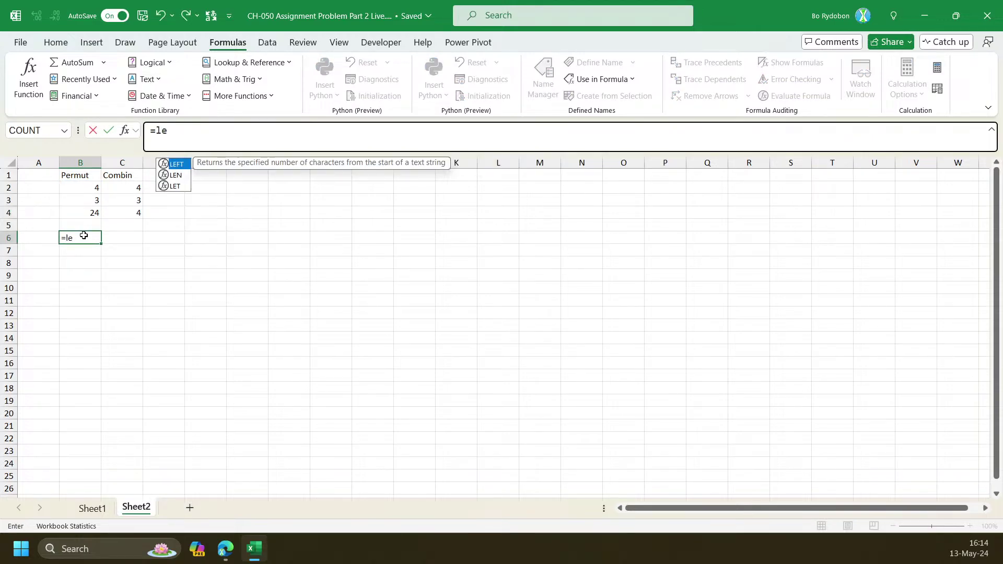
pyautogui.press('Tab')
pyautogui.write('n,')
pyautogui.press('Up')
pyautogui.press('Up')
pyautogui.press('Up')
pyautogui.press('Up')
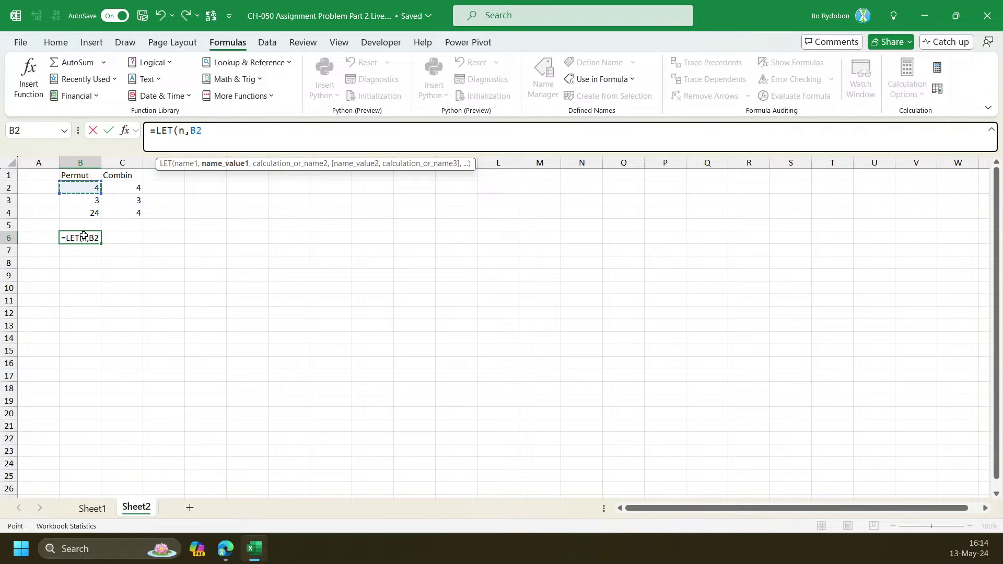
pyautogui.write(',')
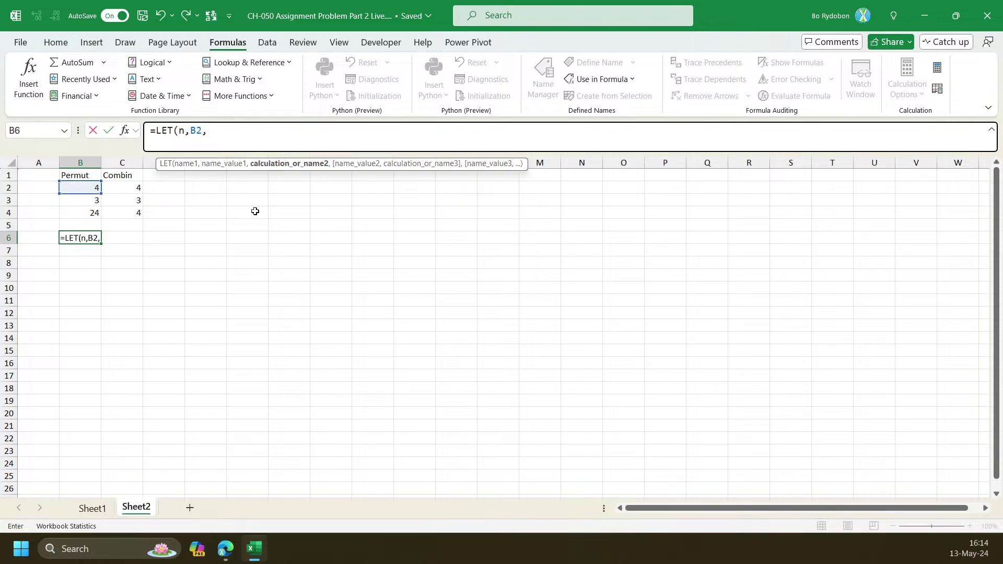
# Complete the B6 formula by defining s as SEQUENCE(,n) and returning s
pyautogui.write('seq')
pyautogui.press('Tab')
pyautogui.write(',n')
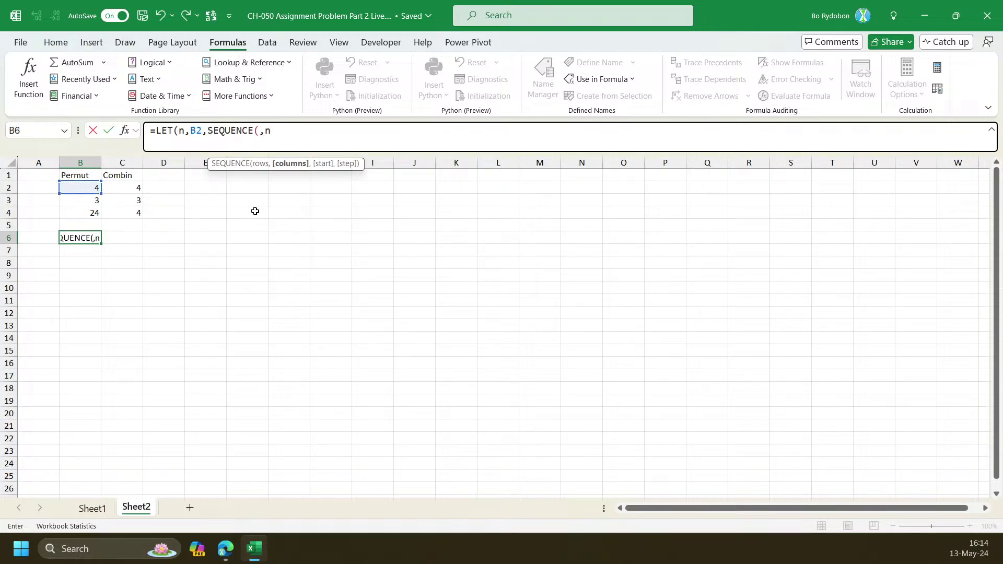
pyautogui.write('),')
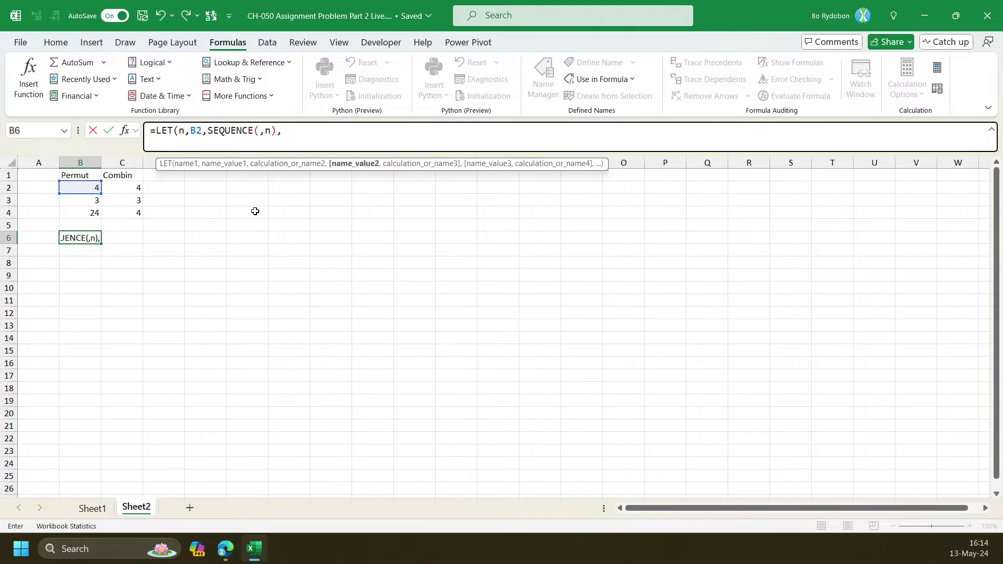
pyautogui.click(207, 131)
pyautogui.write('s,')
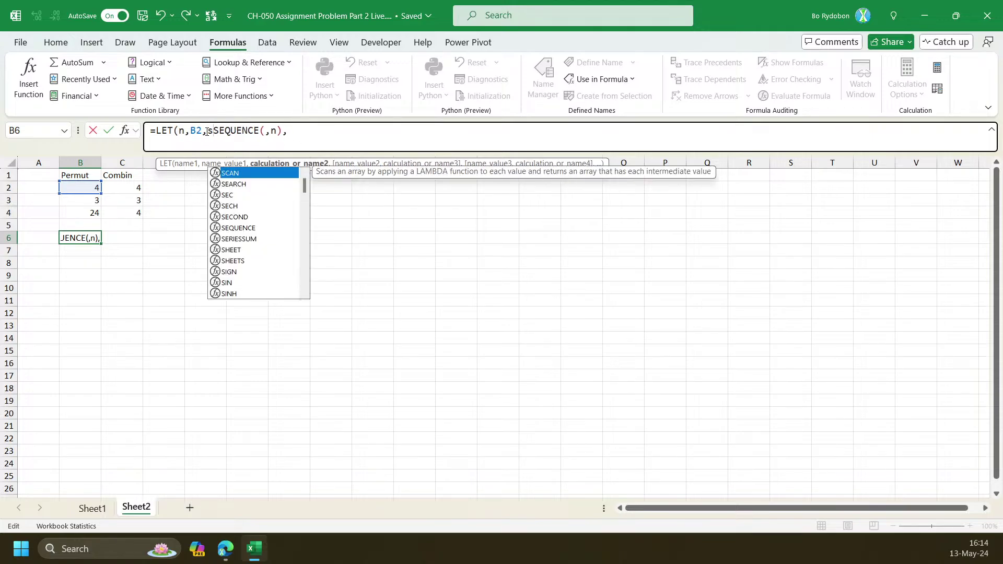
pyautogui.press('End')
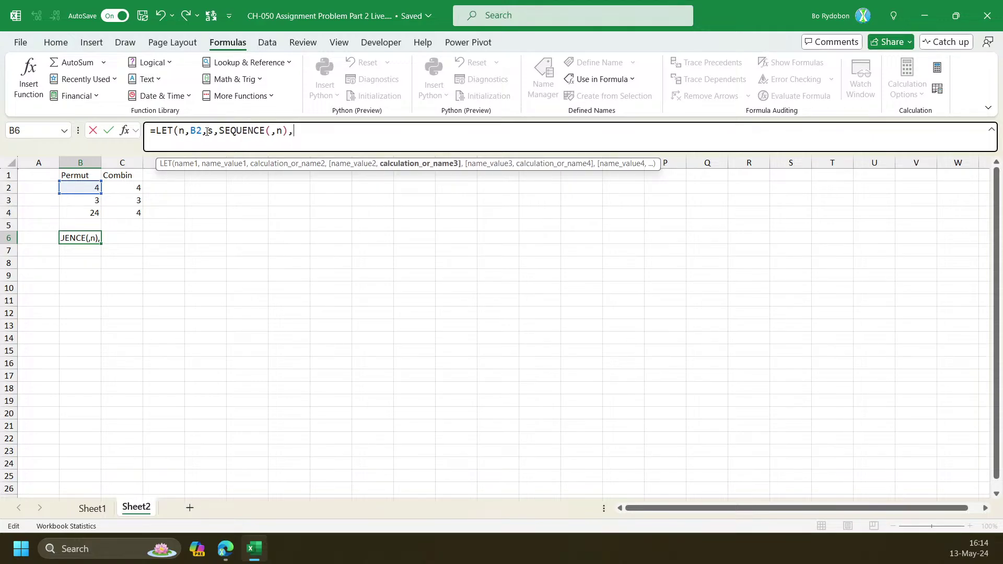
pyautogui.write('s')
pyautogui.press('Return')
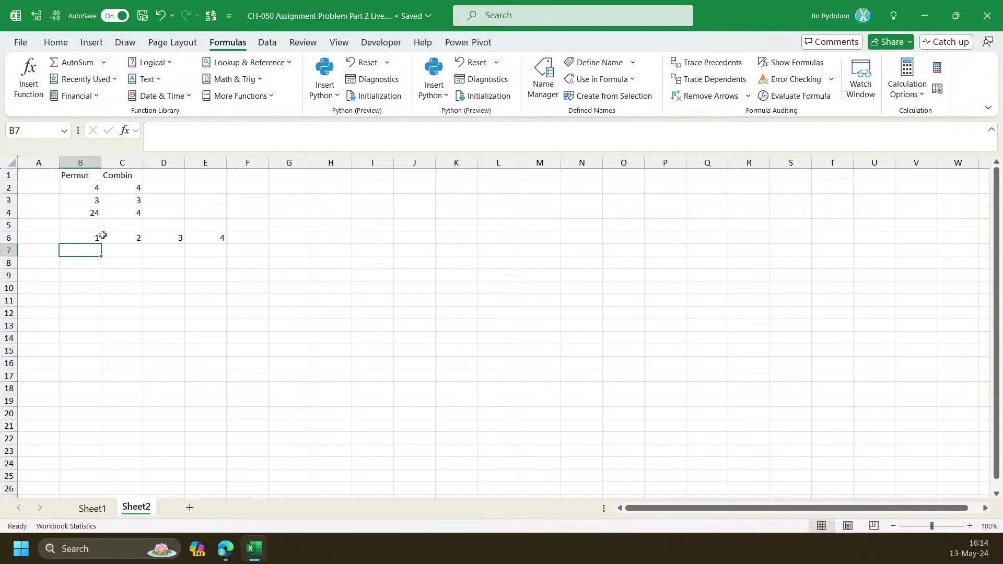
# In B6, replace the returned s with a REDUCE starting from "" over array 1, using a LAMBDA with parameters a and v
pyautogui.click(89, 239)
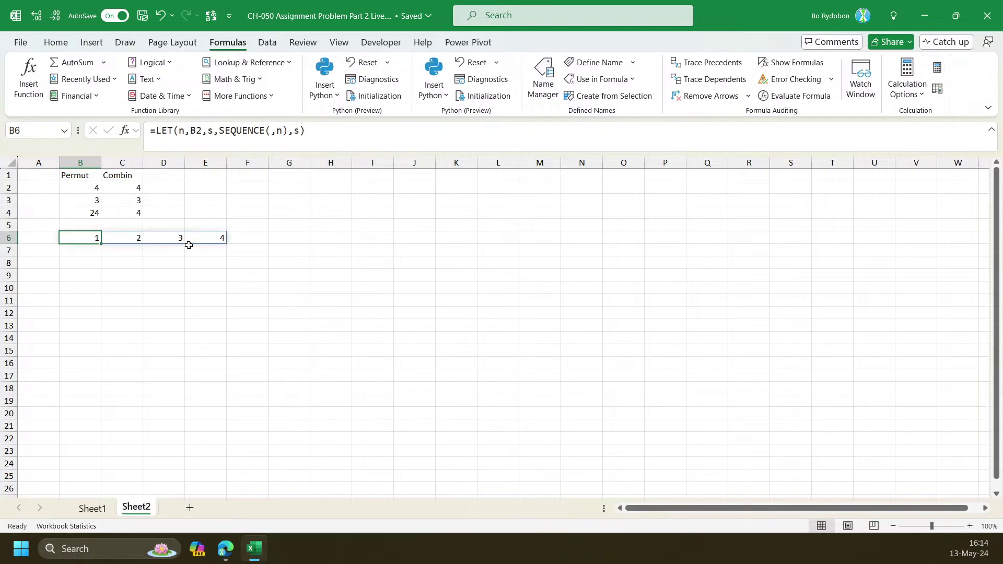
pyautogui.click(295, 131)
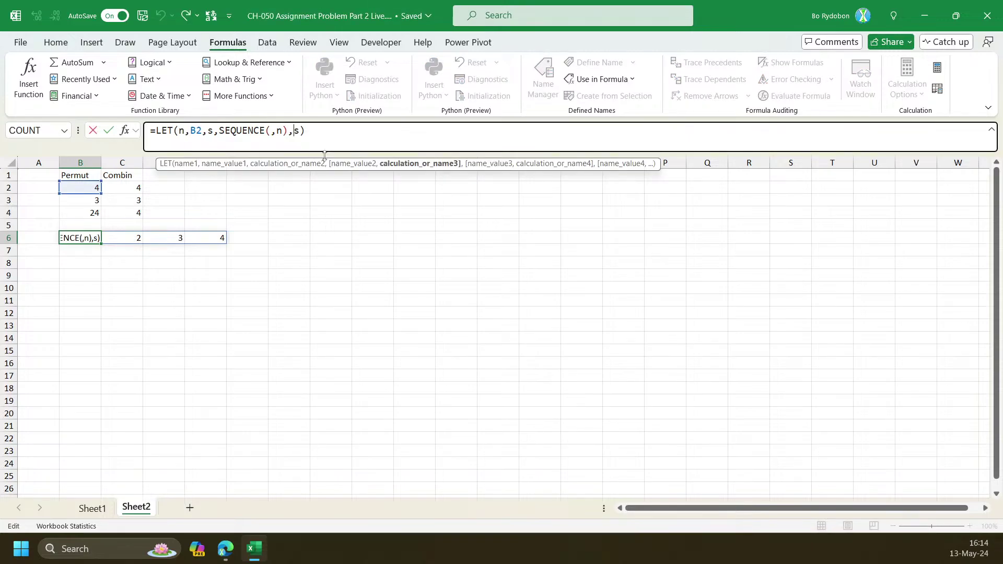
pyautogui.write('REDUCE(')
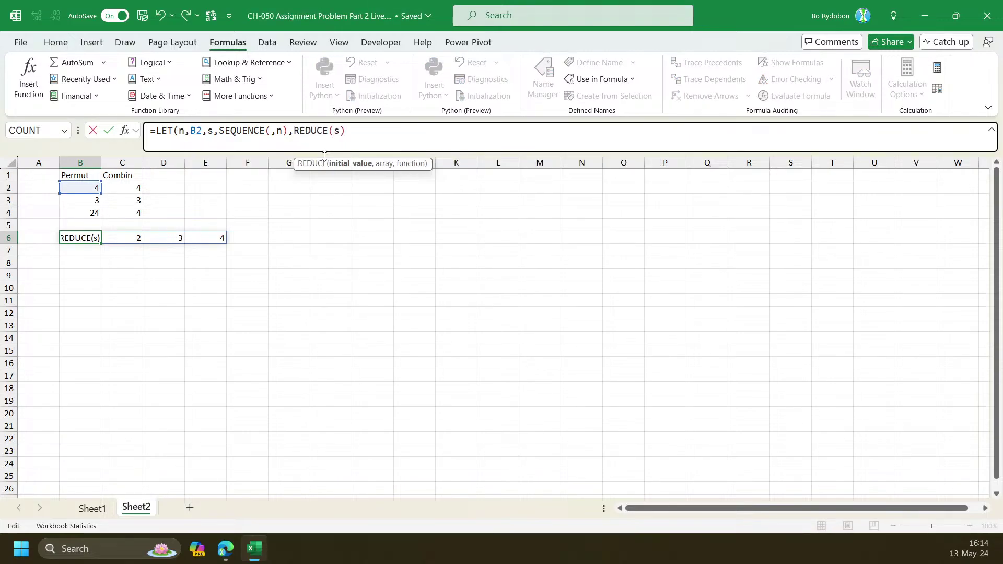
pyautogui.write('"",')
pyautogui.press('Delete')
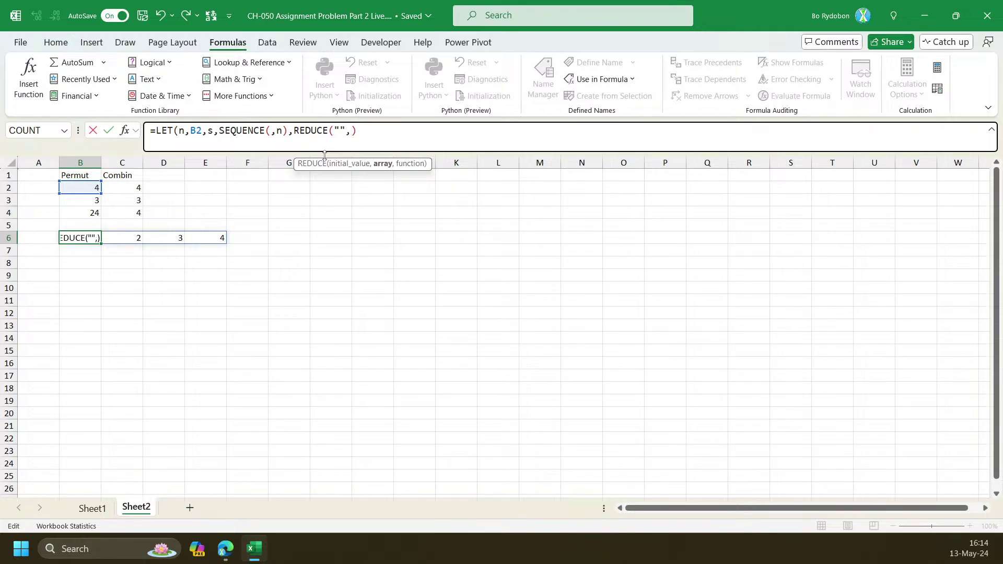
pyautogui.write('{1')
pyautogui.press('BackSpace')
pyautogui.press('BackSpace')
pyautogui.write('1,LAMBDA(')
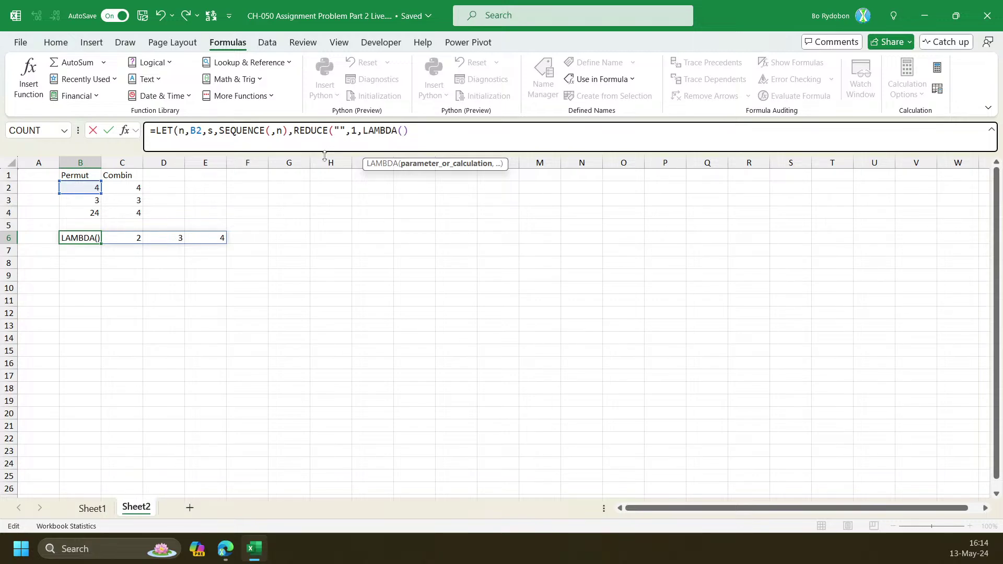
pyautogui.write('a,v')
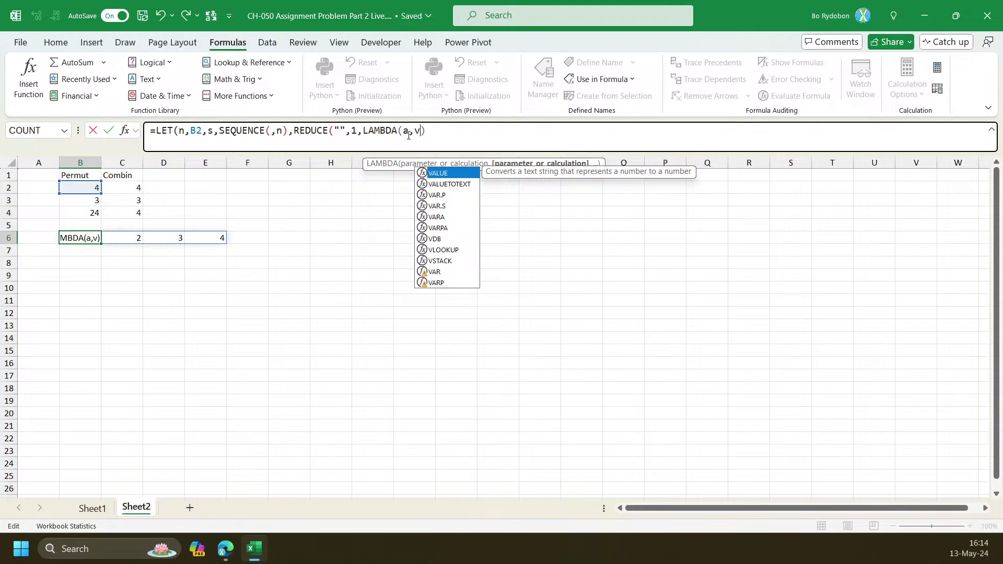
pyautogui.click(408, 135)
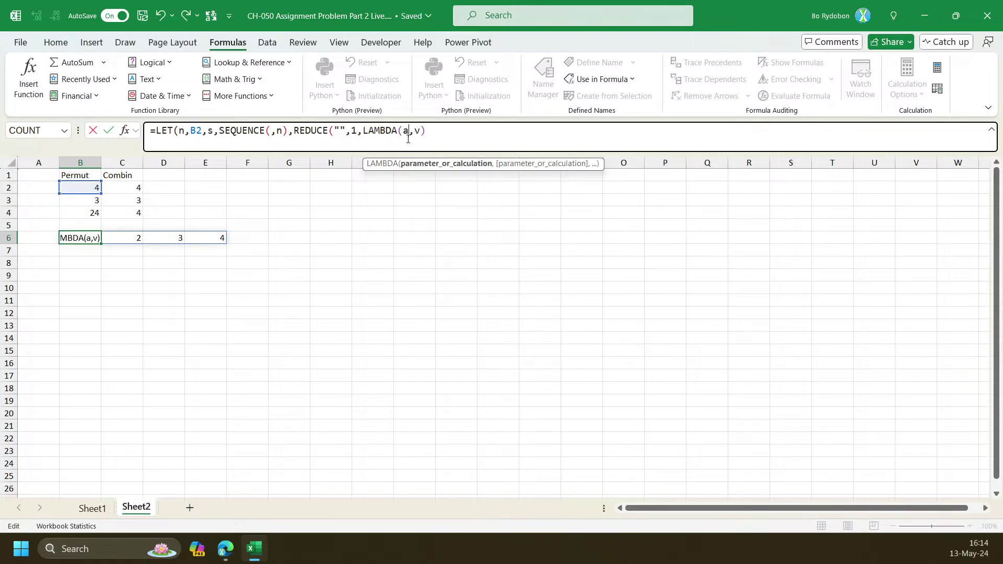
pyautogui.click(418, 131)
pyautogui.write(',tocl')
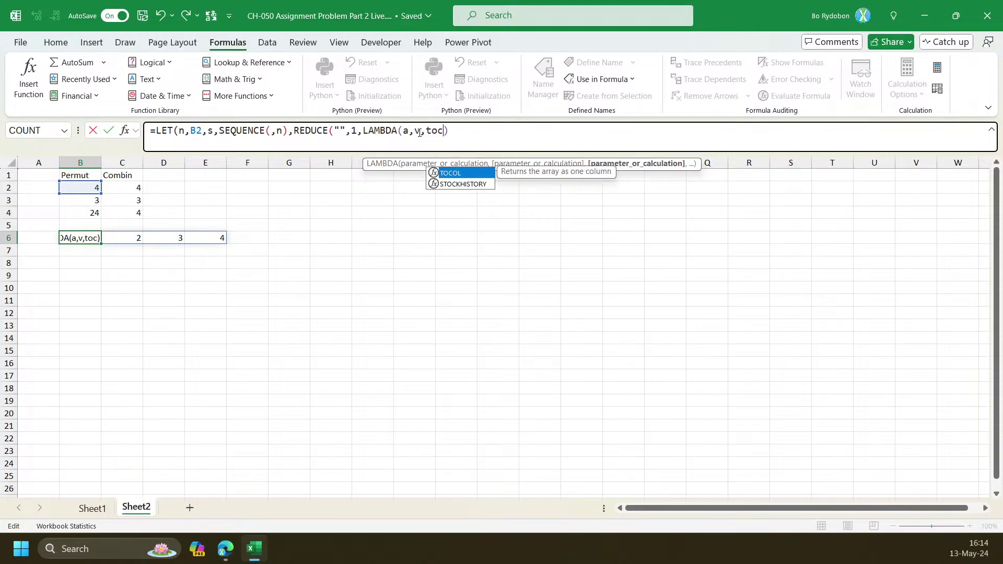
pyautogui.press('BackSpace')
pyautogui.write('o')
pyautogui.press('Tab')
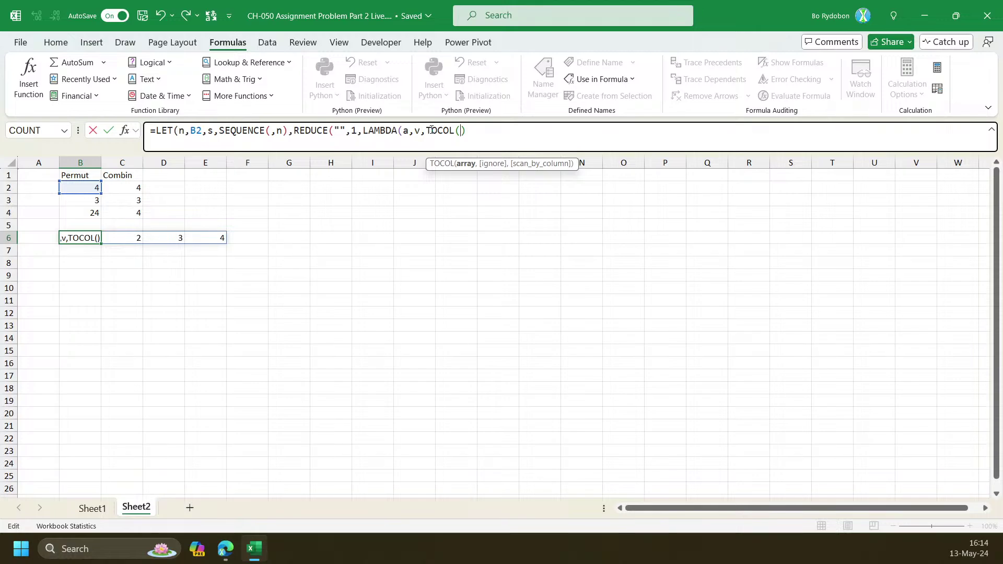
pyautogui.press('BackSpace')
pyautogui.write('A.')
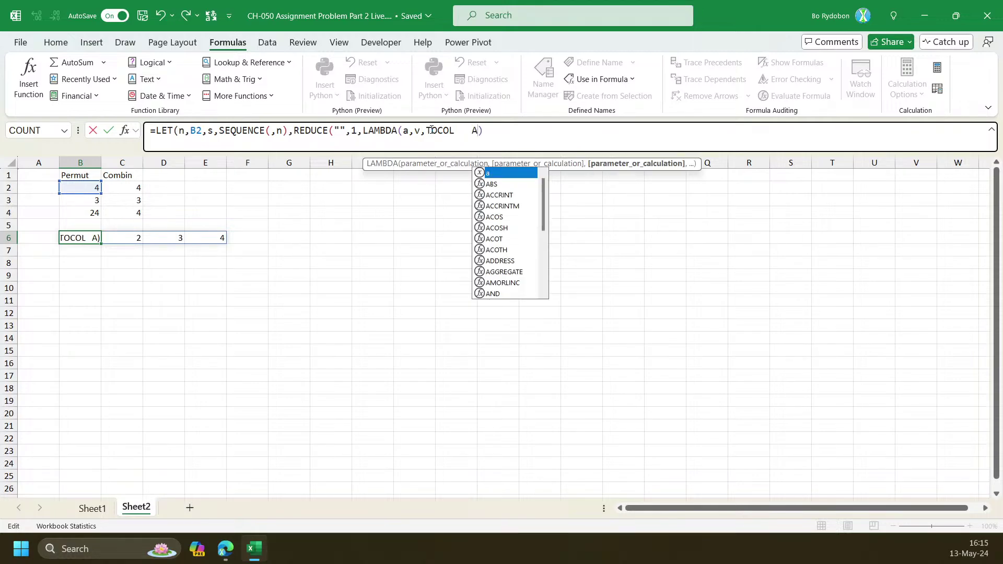
pyautogui.write('COL')
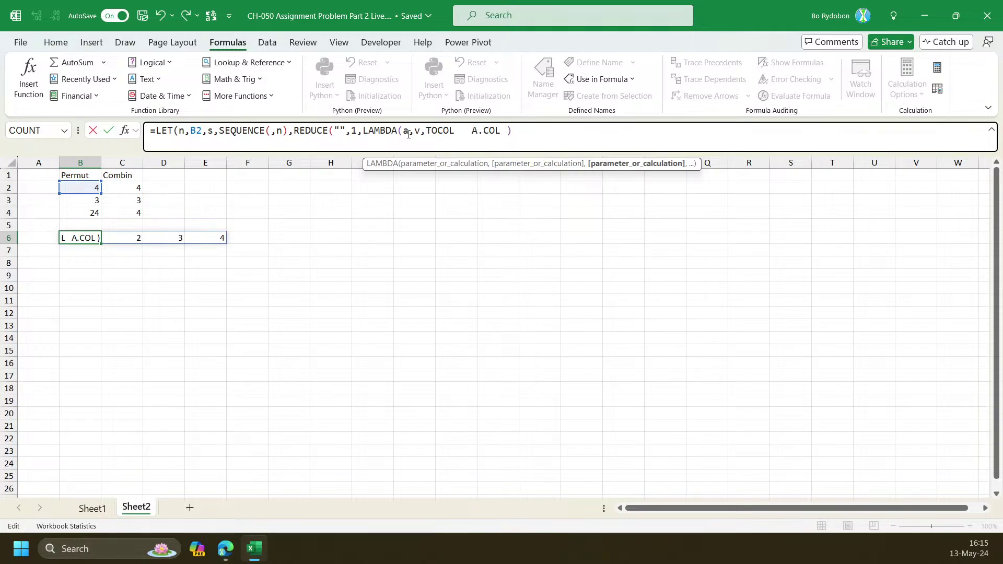
pyautogui.doubleClick(406, 132)
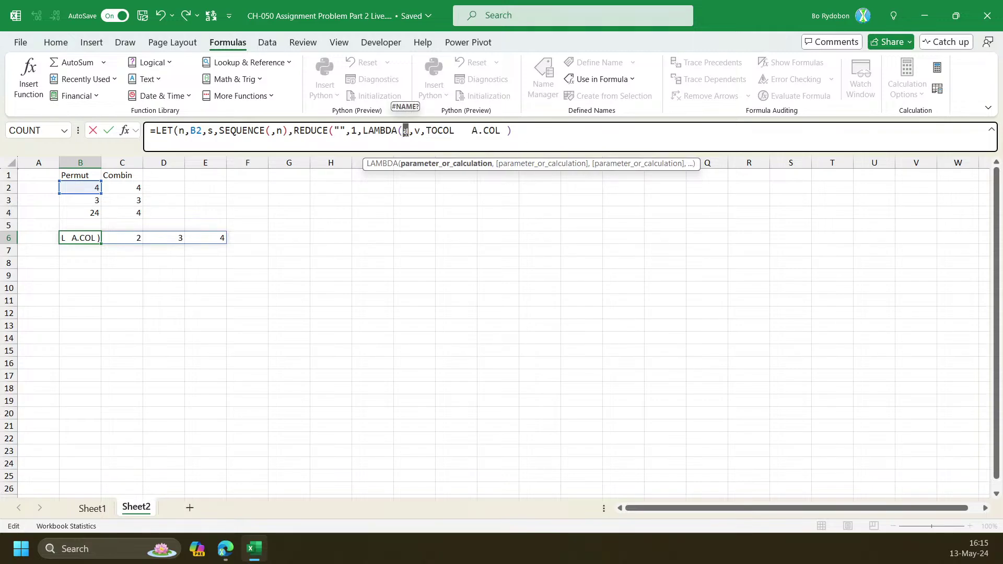
pyautogui.moveTo(464, 132); pyautogui.dragTo(503, 132)
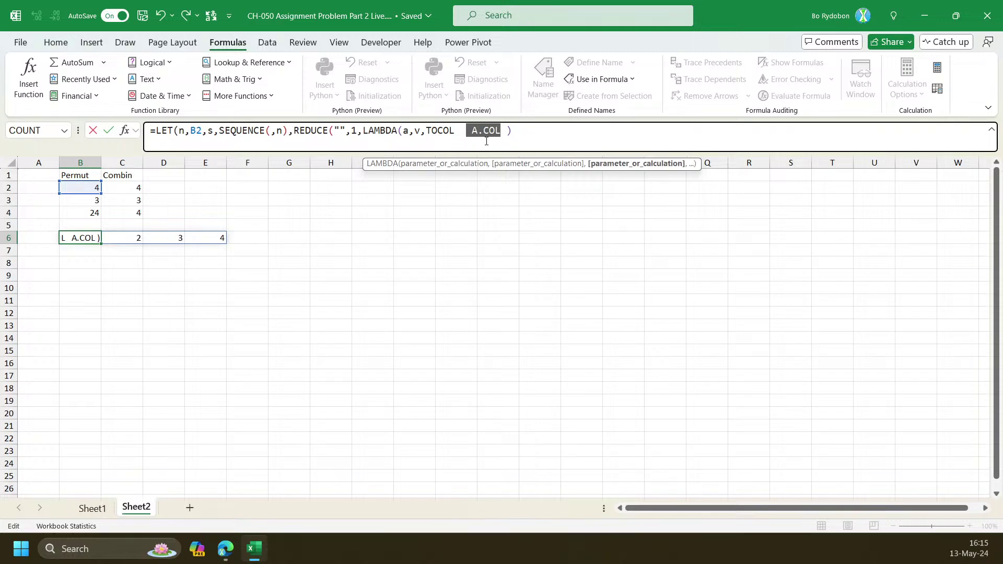
pyautogui.press('BackSpace')
pyautogui.press('BackSpace')
pyautogui.press('BackSpace')
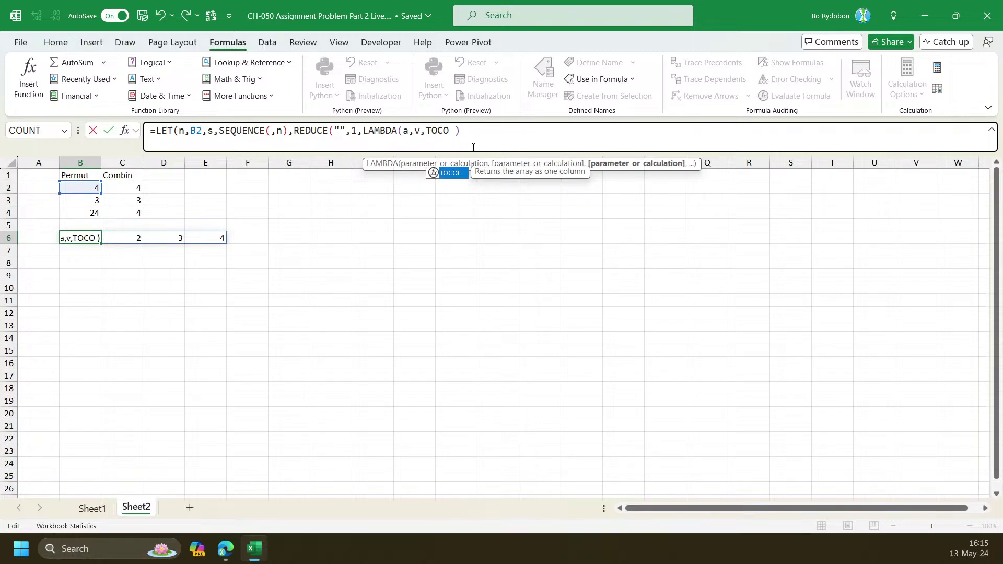
pyautogui.write('L')
# Make the LAMBDA in B6 return a&s, close the remaining parentheses and enter the formula
pyautogui.moveTo(454, 131); pyautogui.dragTo(427, 132)
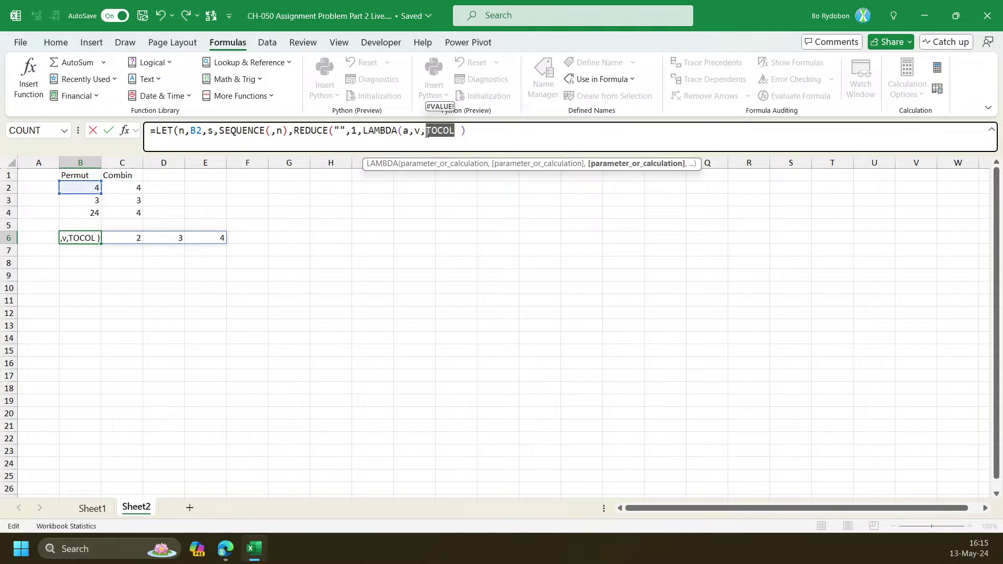
pyautogui.write('a&s')
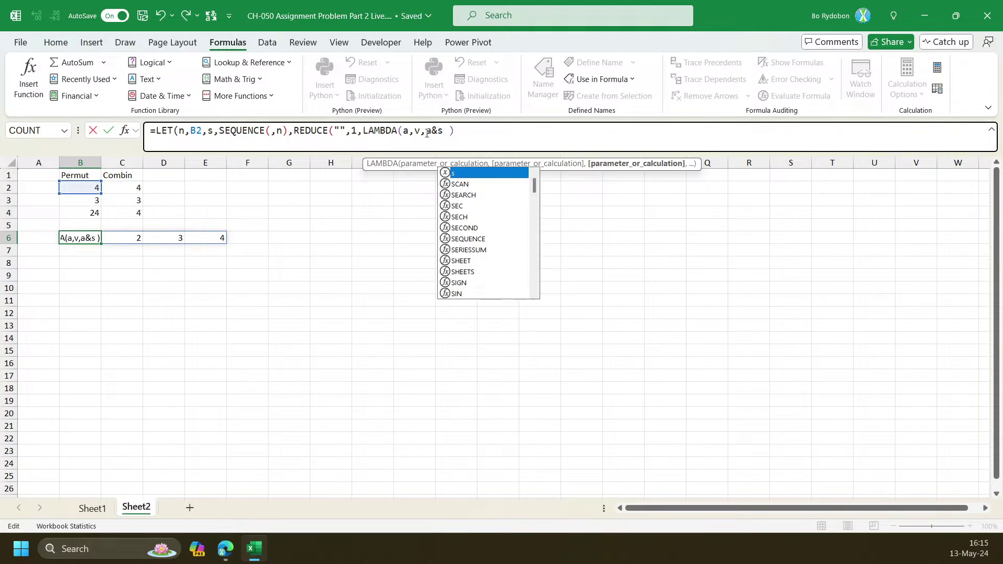
pyautogui.press('End')
pyautogui.write(')')
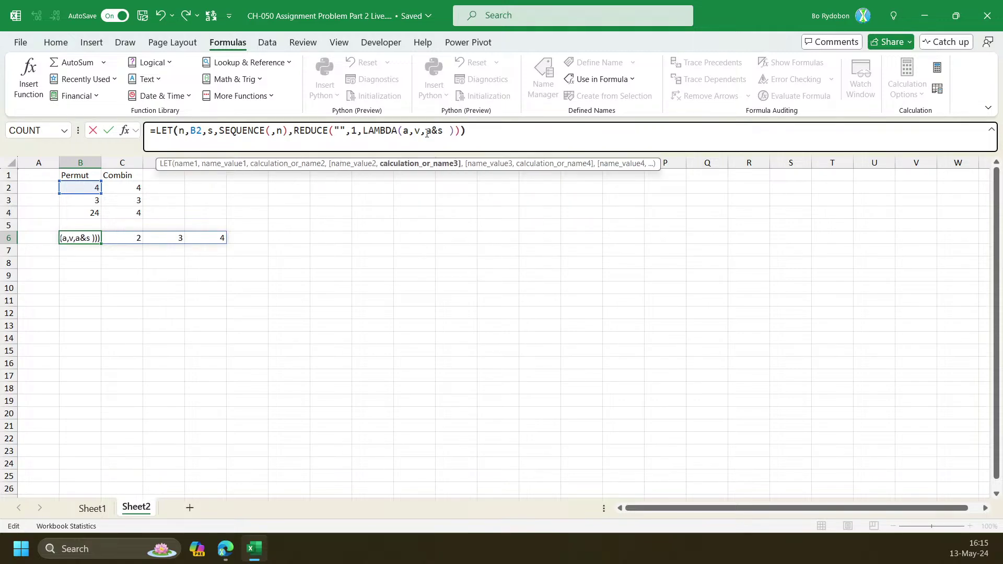
pyautogui.press('Return')
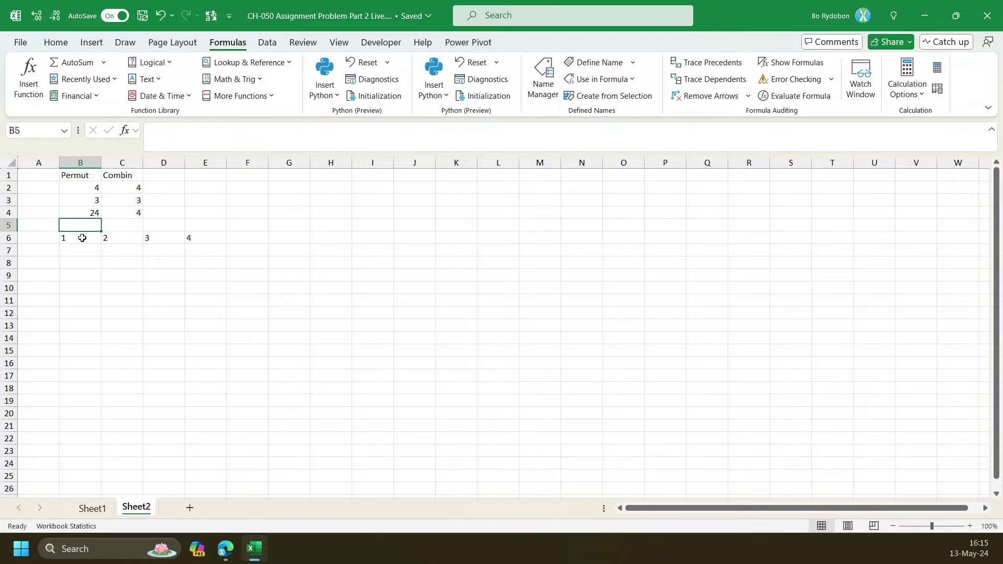
# Wrap a&s in TOCOL inside the B6 LAMBDA so the values are returned as one column
pyautogui.click(82, 238)
pyautogui.doubleClick(440, 132)
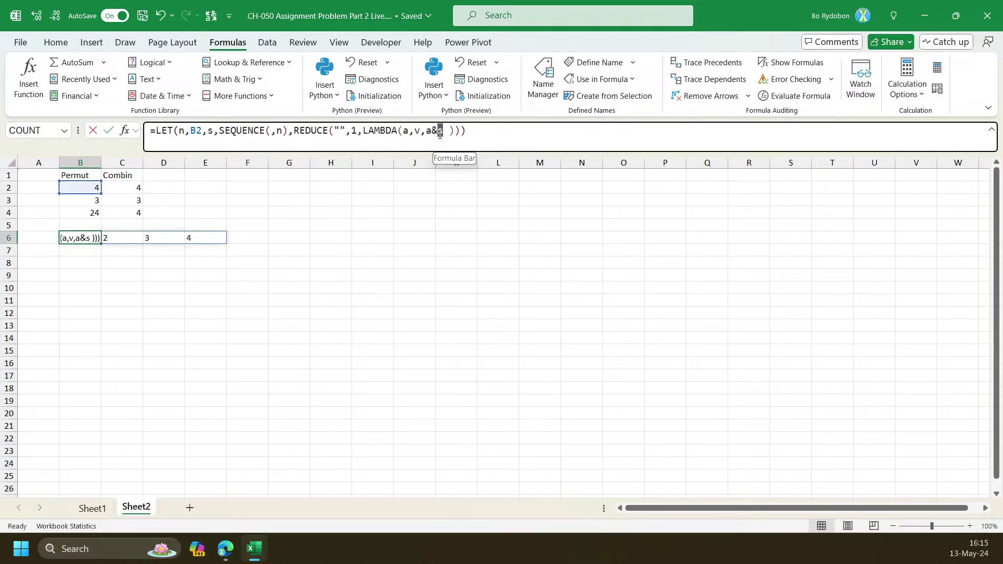
pyautogui.press('Escape')
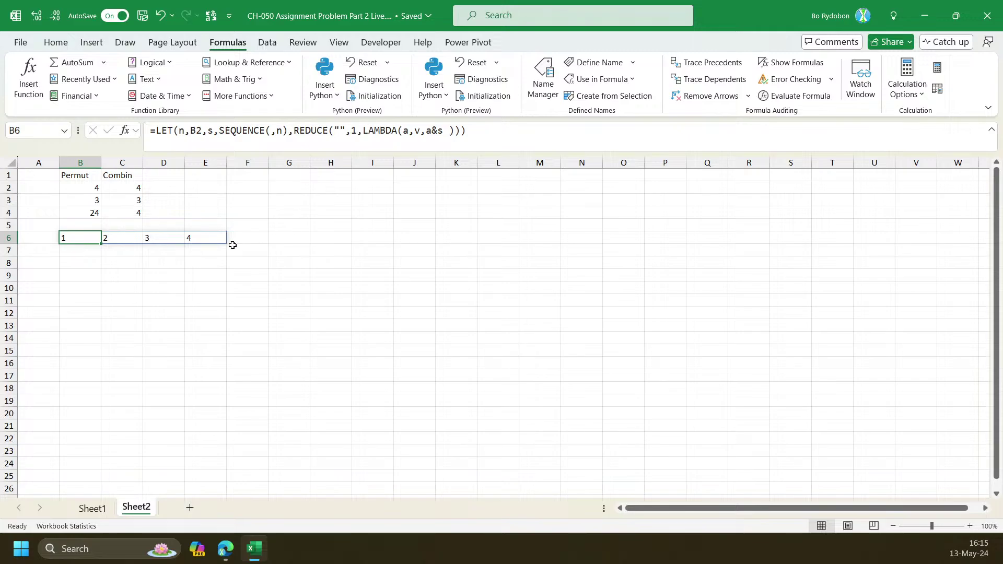
pyautogui.click(427, 130)
pyautogui.write('tocol')
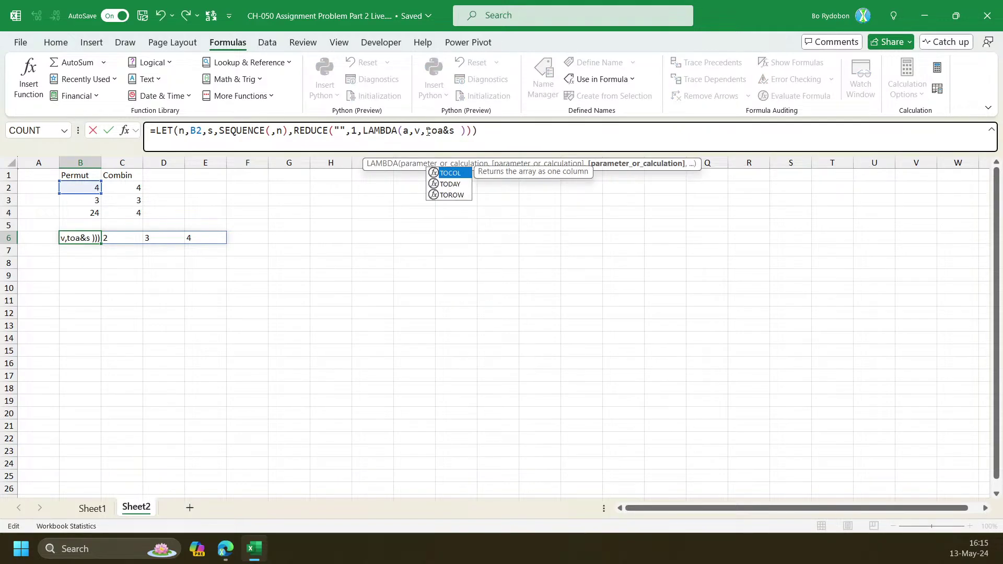
pyautogui.press('Tab')
pyautogui.press('BackSpace')
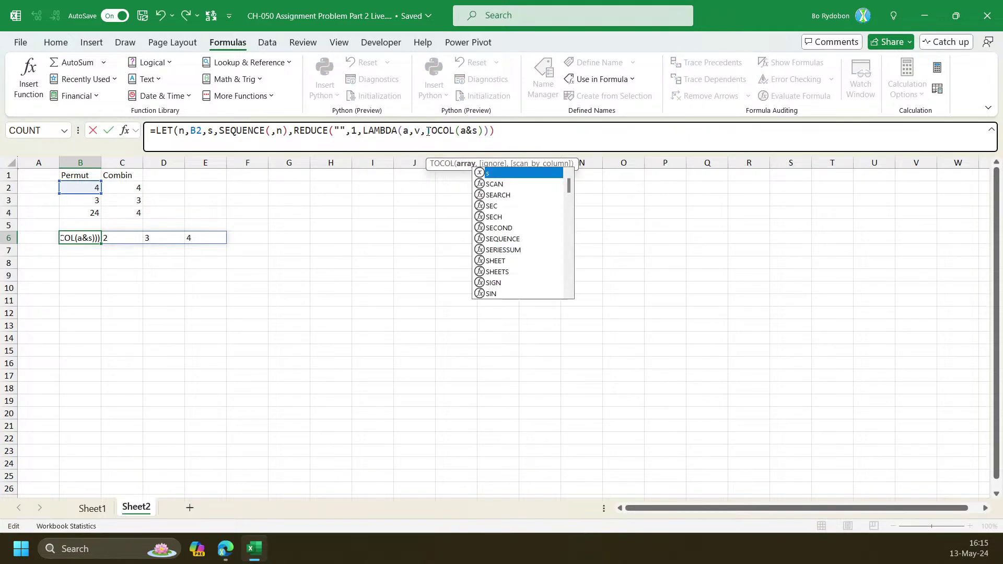
pyautogui.write(')')
pyautogui.hotkey('ctrl', 'Return')
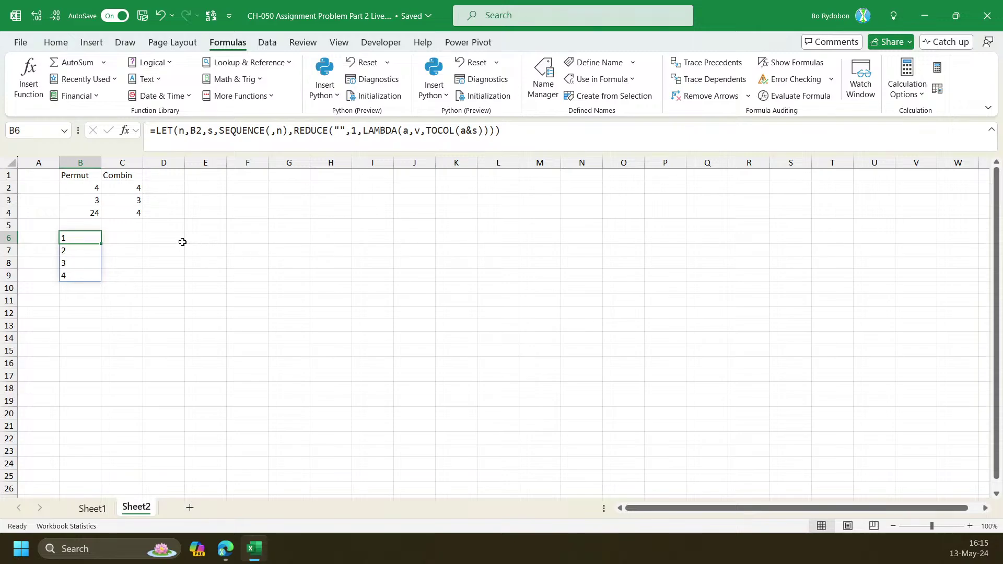
# Enter =B6#&SEQUENCE(,4) in D6 to join the spilled column with a four-column sequence
pyautogui.click(173, 237)
pyautogui.write('=')
pyautogui.click(94, 242)
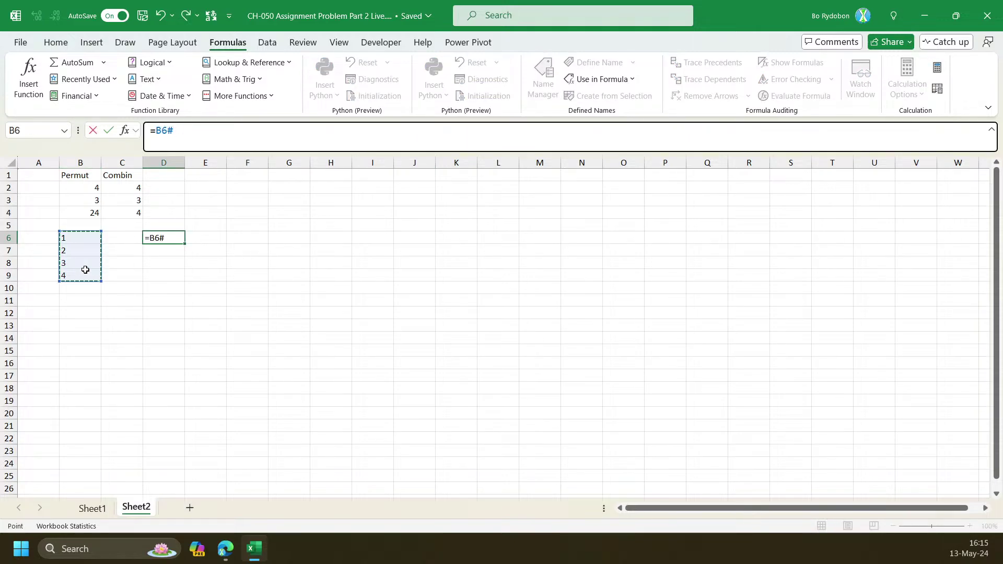
pyautogui.write('&SEQUENCE(,')
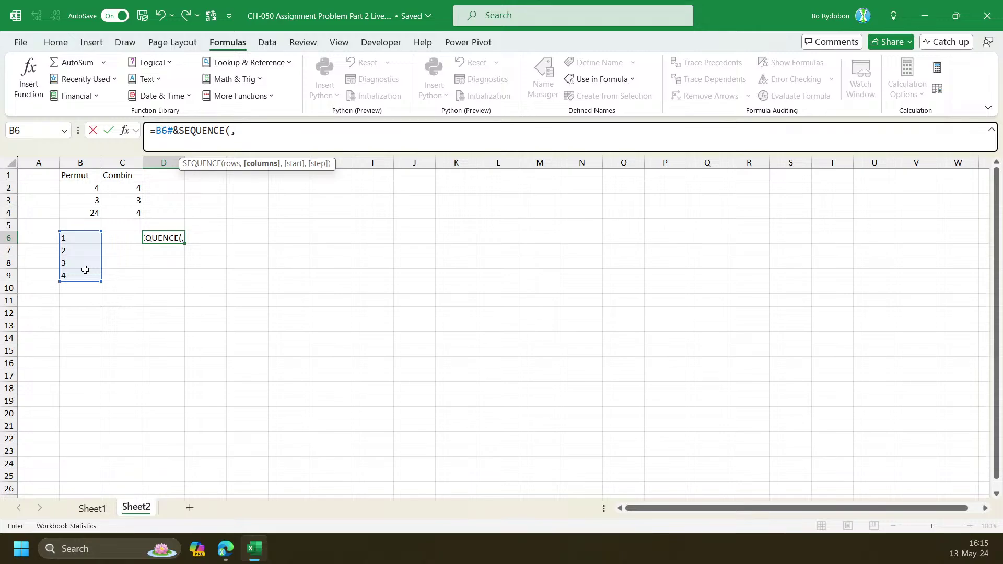
pyautogui.write('4)')
pyautogui.press('Return')
pyautogui.press('Up')
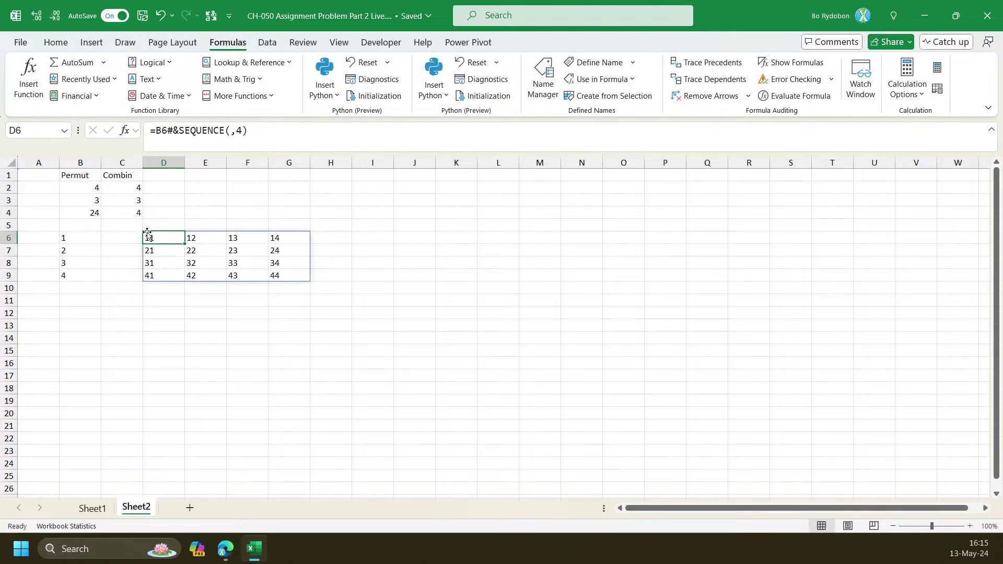
# Wrap the D6 demonstration formula in TOCOL, and clear D6 again
pyautogui.click(156, 130)
pyautogui.write('toc')
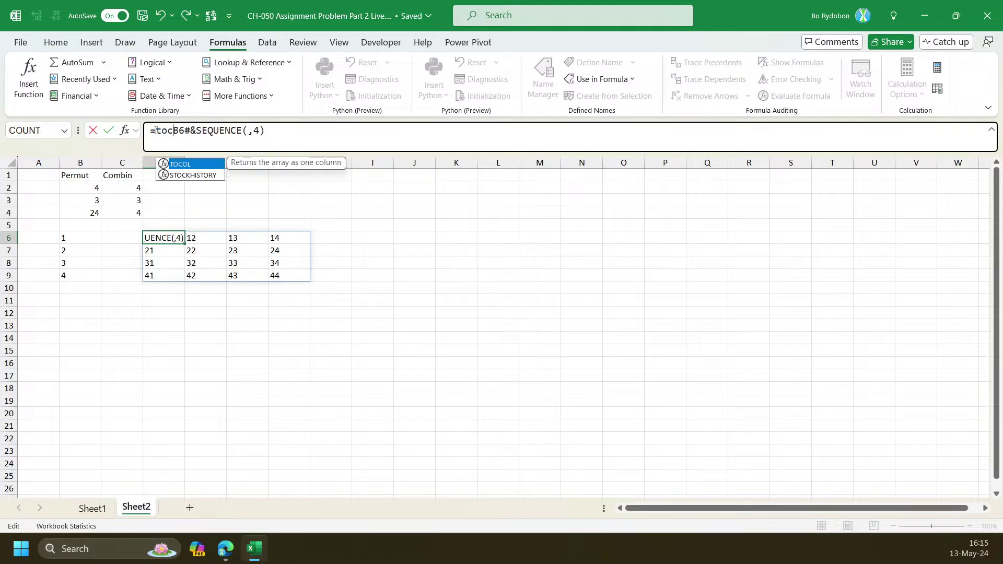
pyautogui.press('Tab')
pyautogui.press('Return')
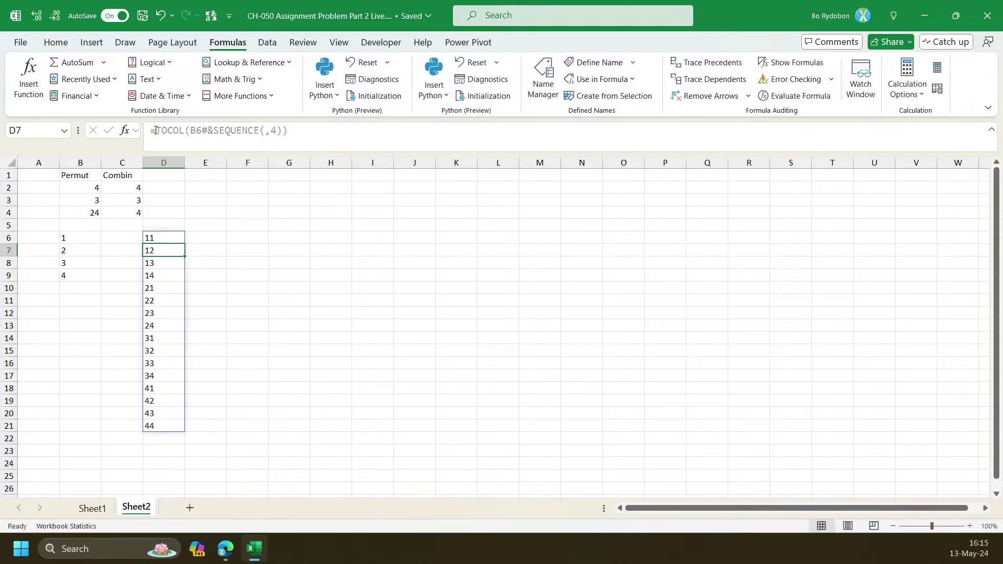
pyautogui.press('Up')
pyautogui.press('Delete')
# Change the REDUCE array in the B6 formula to {1,2}
pyautogui.click(86, 231)
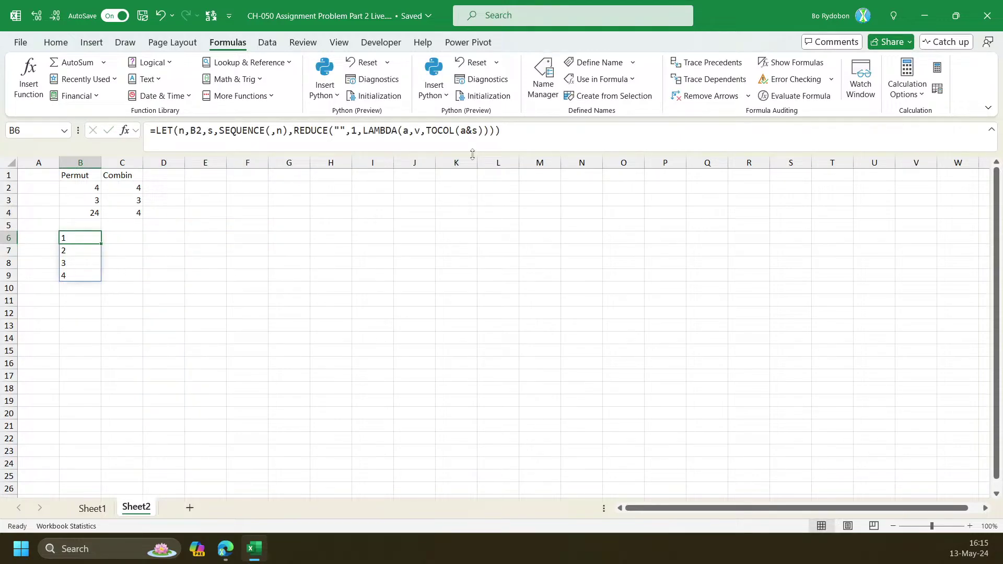
pyautogui.click(351, 130)
pyautogui.write('{1')
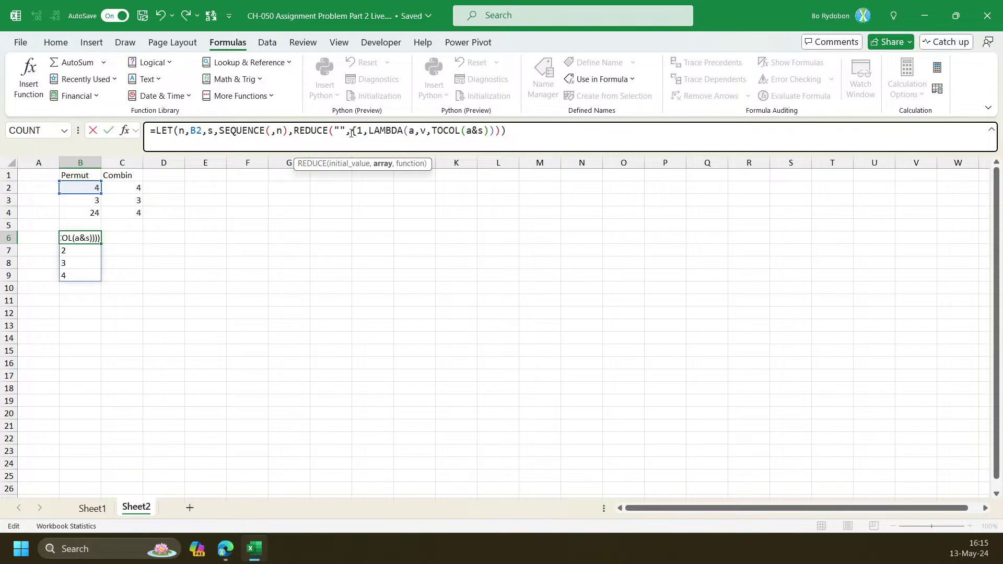
pyautogui.write(',2}')
pyautogui.press('Return')
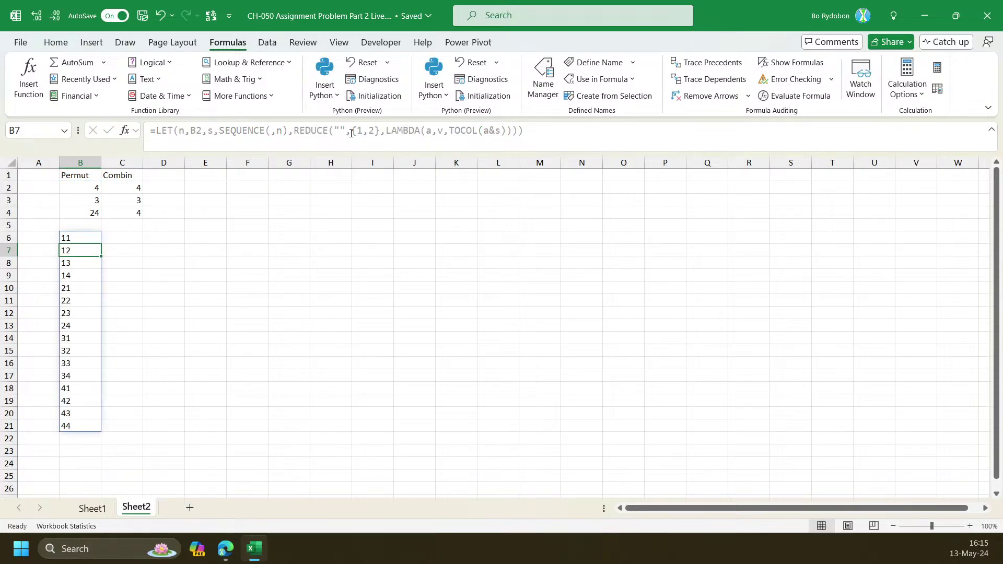
# Examine the repeated-digit entries 11, 22 and 33 in the spilled list by selecting them, and return to B6
pyautogui.click(82, 237)
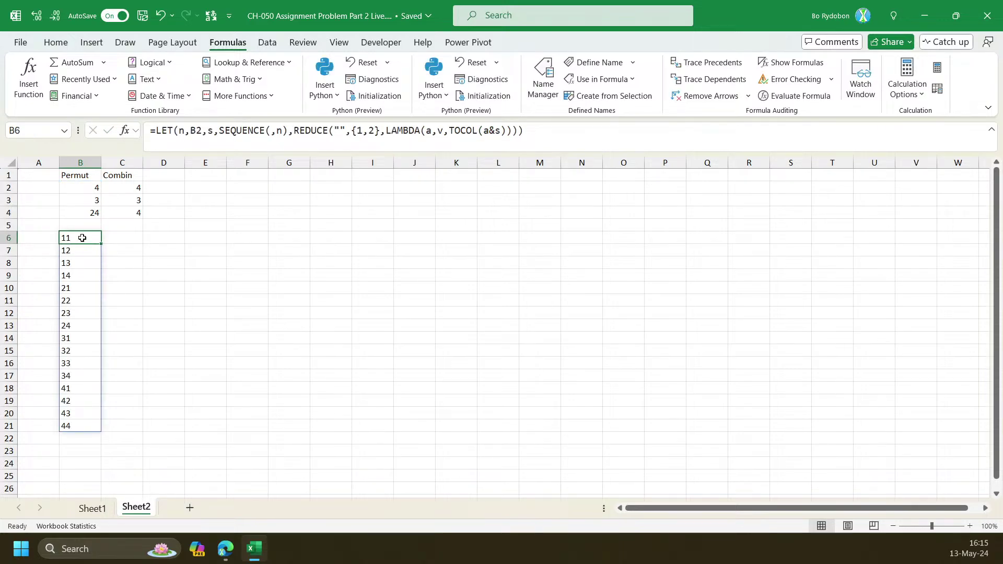
pyautogui.keyDown('ctrl'); pyautogui.click(74, 302); pyautogui.keyUp('ctrl')
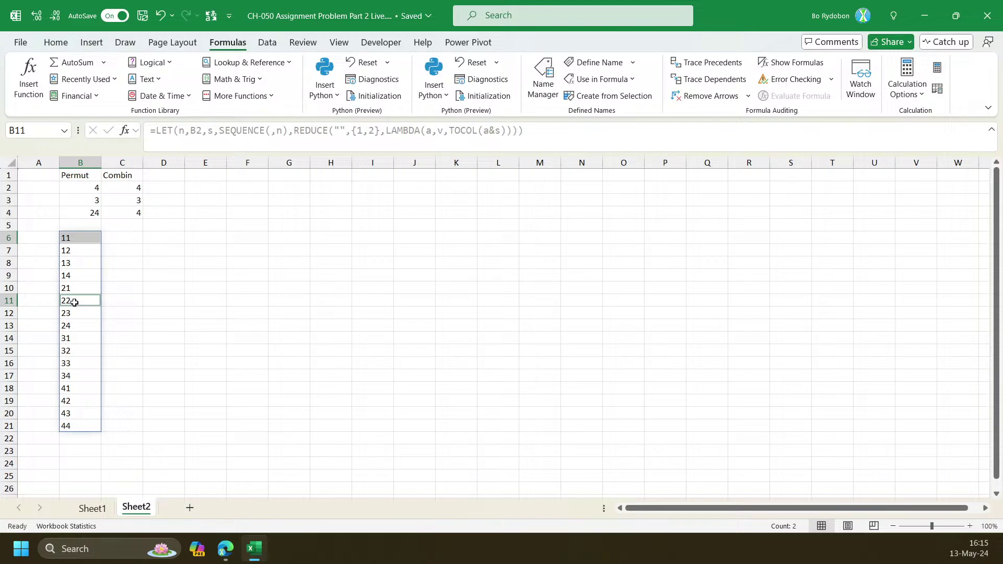
pyautogui.keyDown('ctrl'); pyautogui.click(77, 363); pyautogui.keyUp('ctrl')
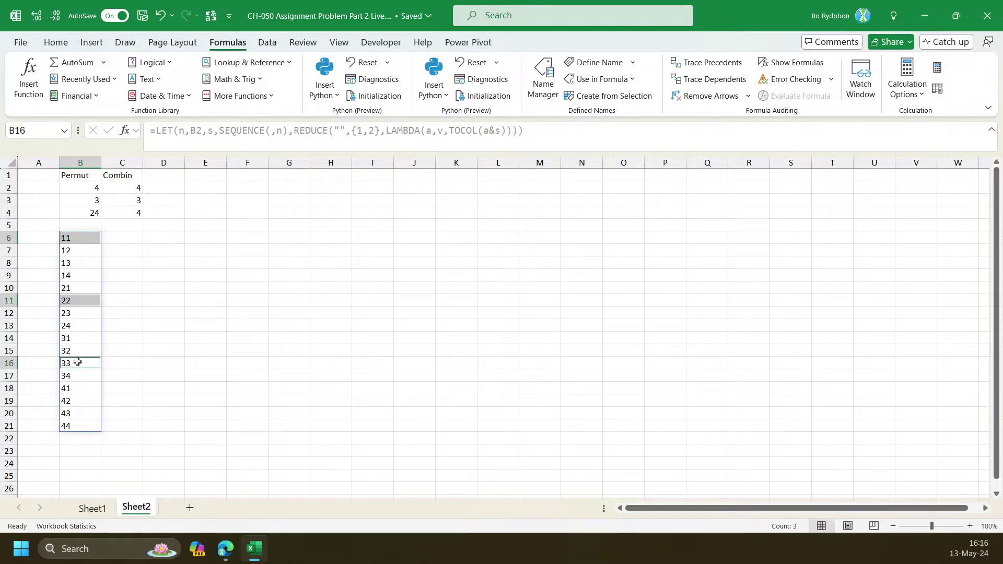
pyautogui.click(81, 239)
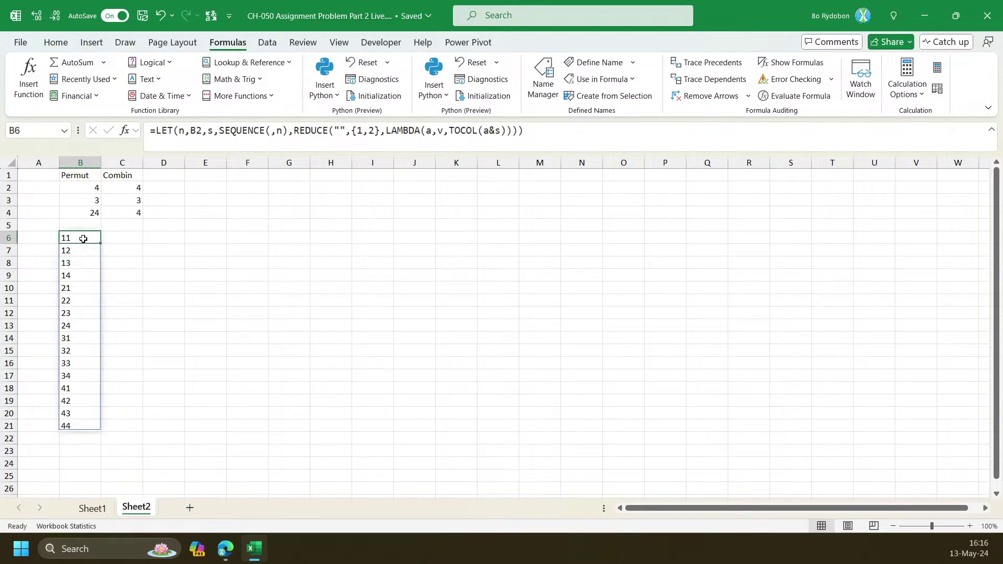
# Wrap a&s inside TOCOL of the B6 formula as IF(FIND(s,a),,a&s) to test for repeated digits
pyautogui.click(483, 136)
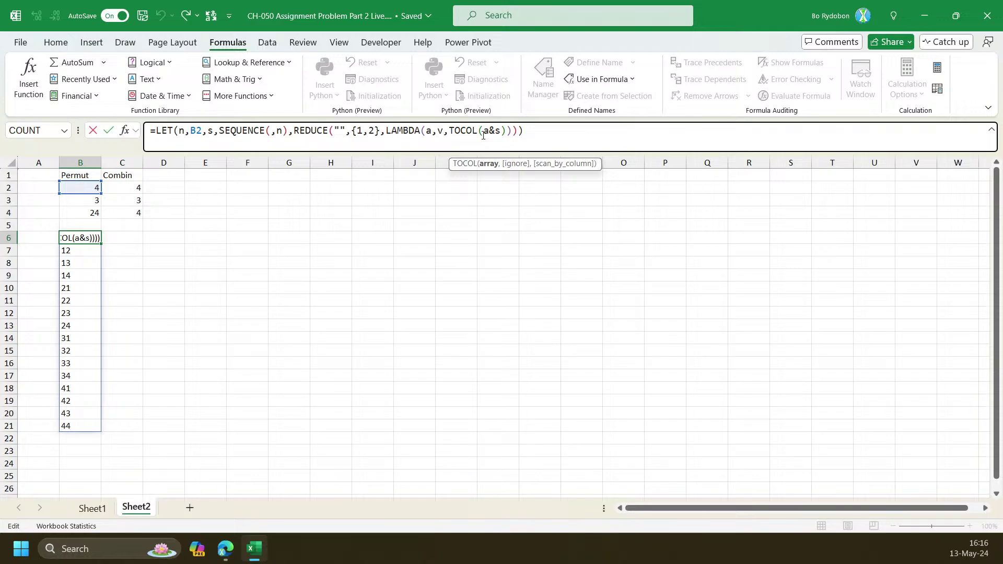
pyautogui.write('IF(')
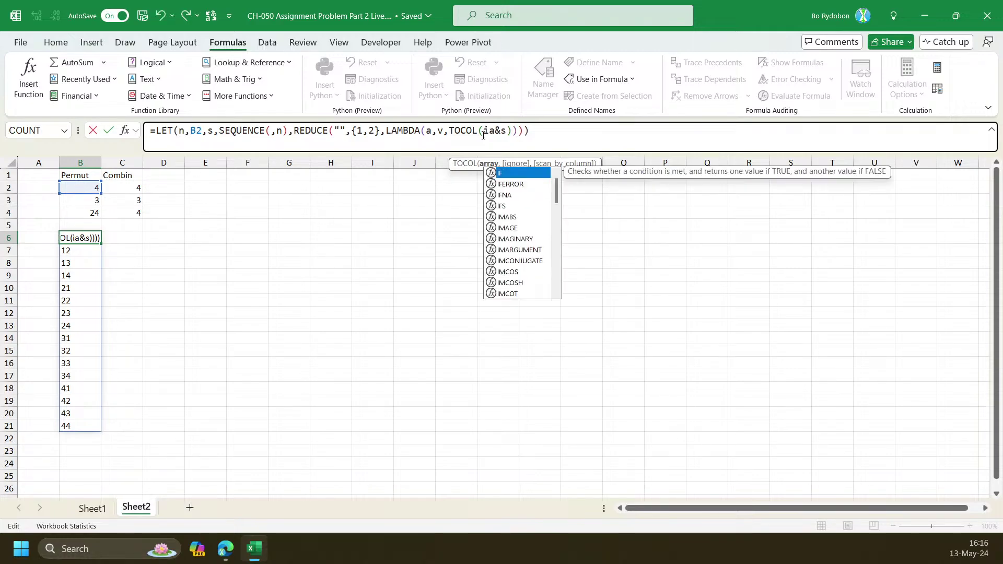
pyautogui.write('FIND(')
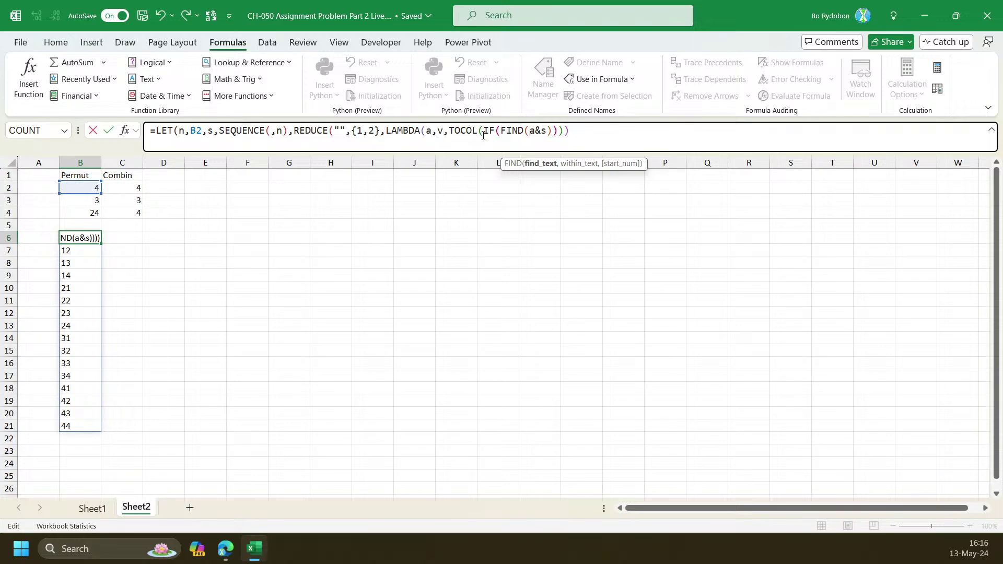
pyautogui.write('s,')
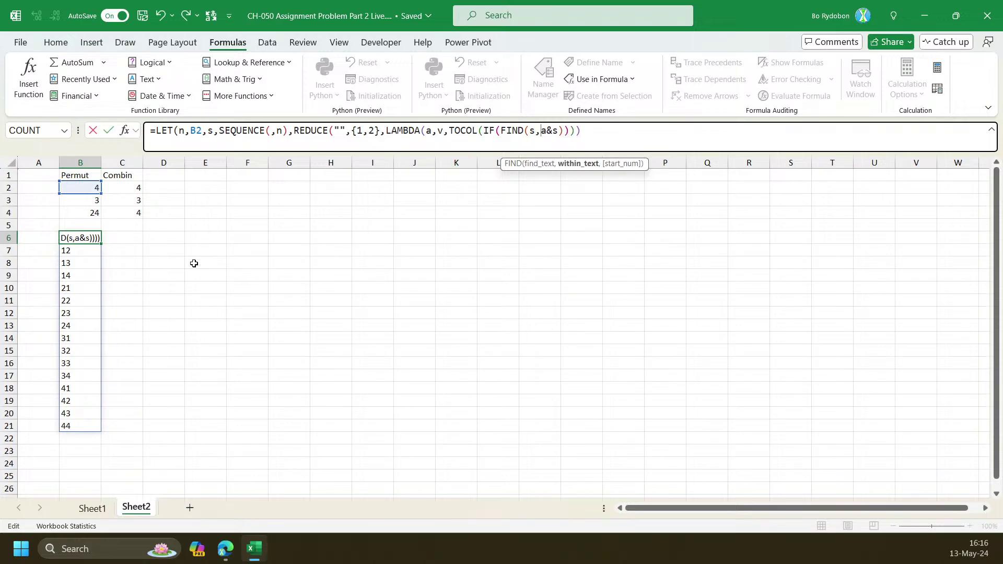
pyautogui.write('a)')
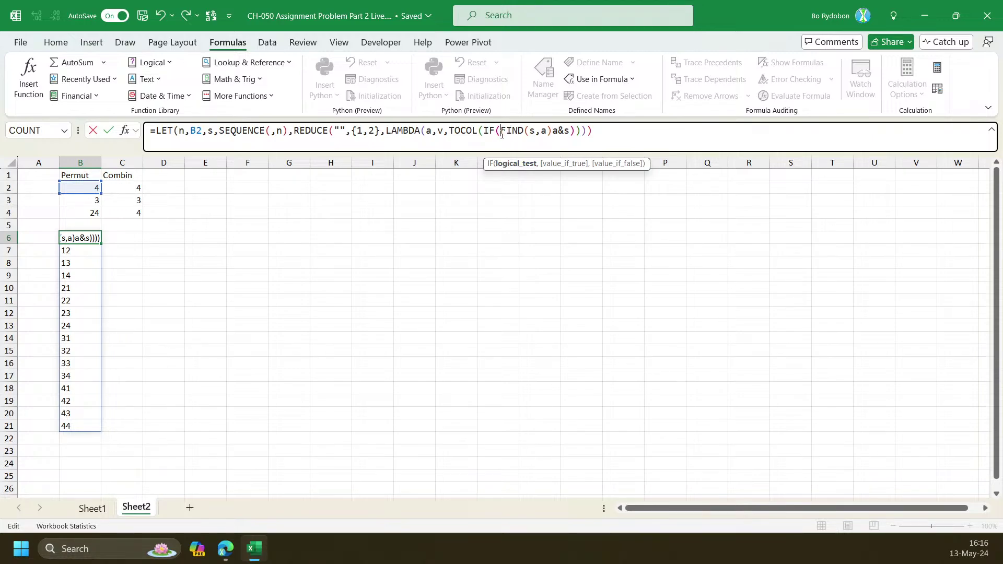
pyautogui.write(',,')
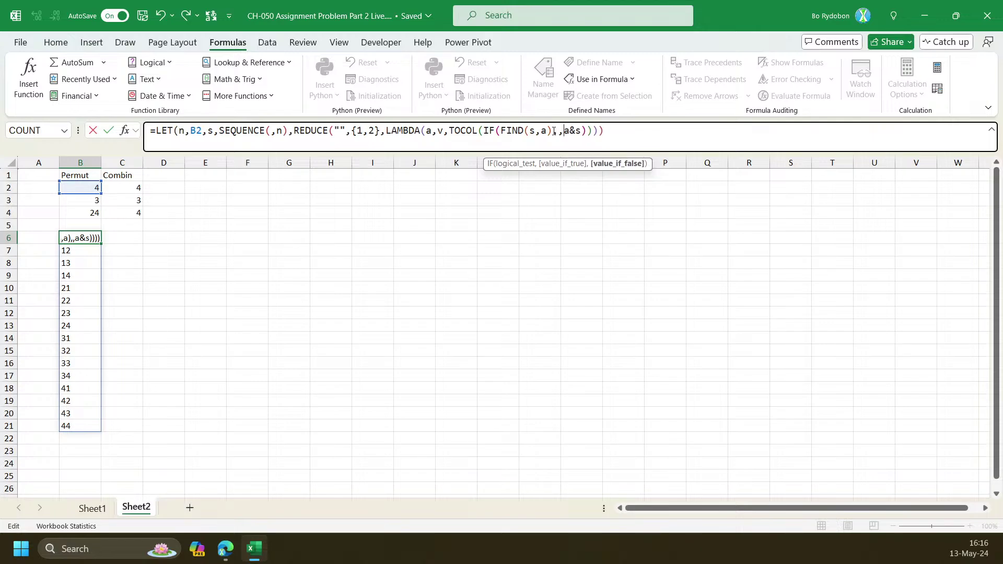
pyautogui.press('Return')
pyautogui.press('Return')
pyautogui.press('Up')
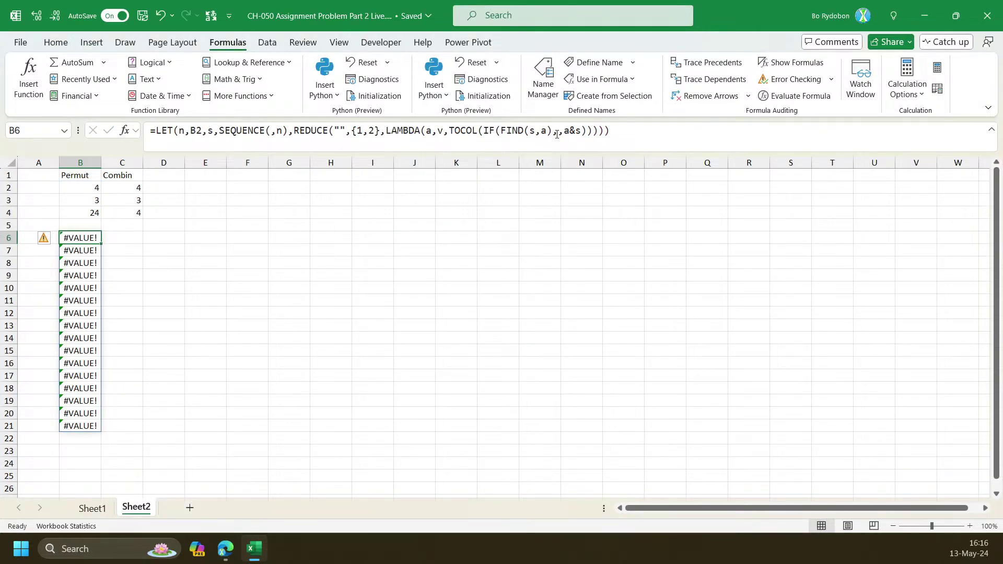
# Remove the empty argument from the IF in the B6 formula so it reads IF(FIND(s,a),a&s)
pyautogui.click(552, 133)
pyautogui.press('Delete')
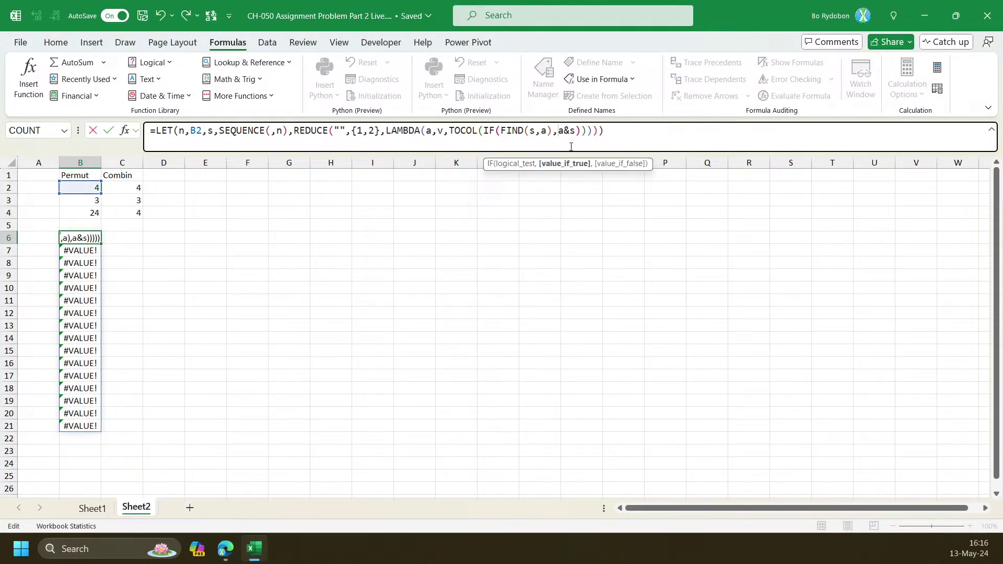
pyautogui.press('Return')
pyautogui.press('Up')
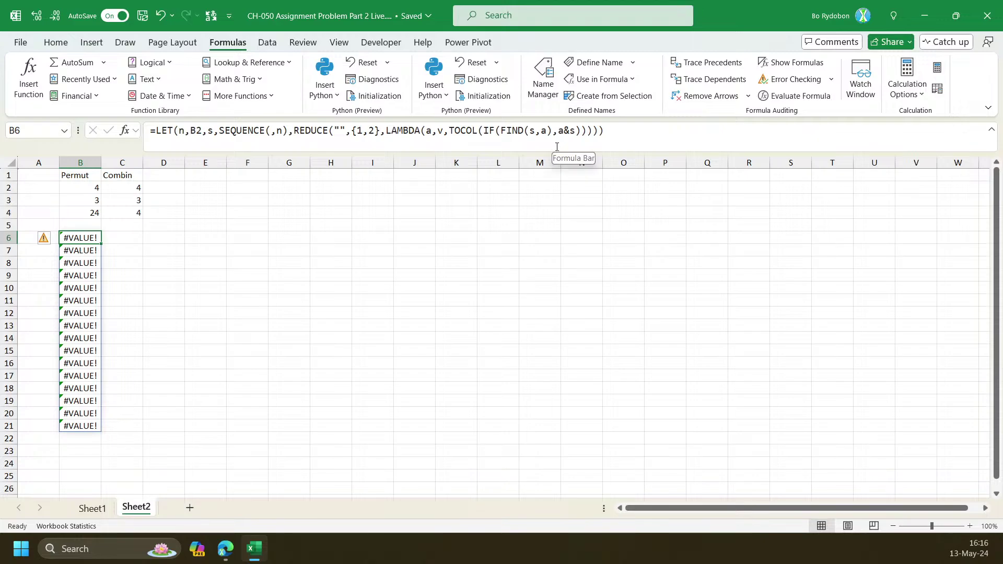
# Wrap the FIND(s,a) test in ISERR so the B6 formula uses IF(ISERR(FIND(s,a)),a&s)
pyautogui.click(549, 132)
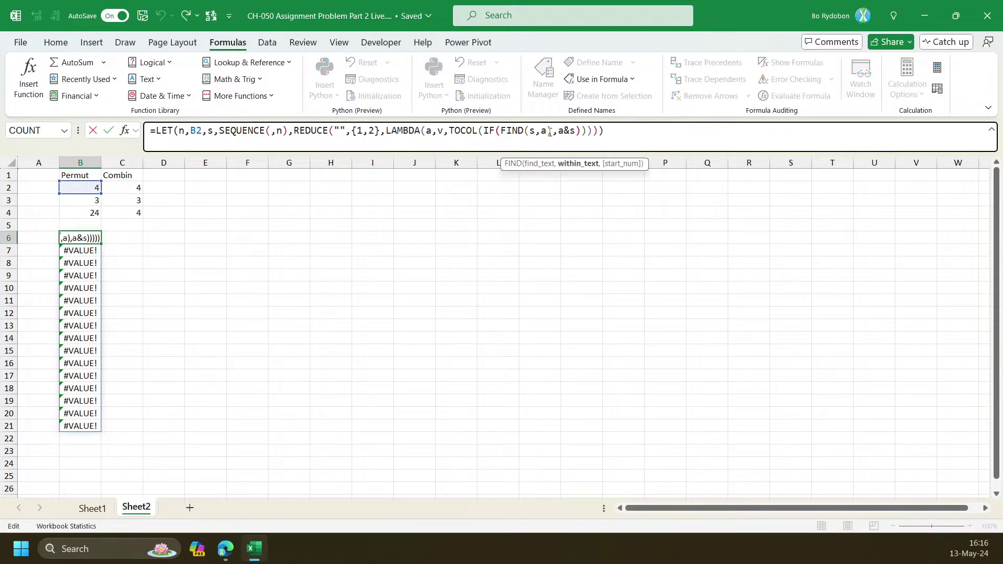
pyautogui.click(500, 134)
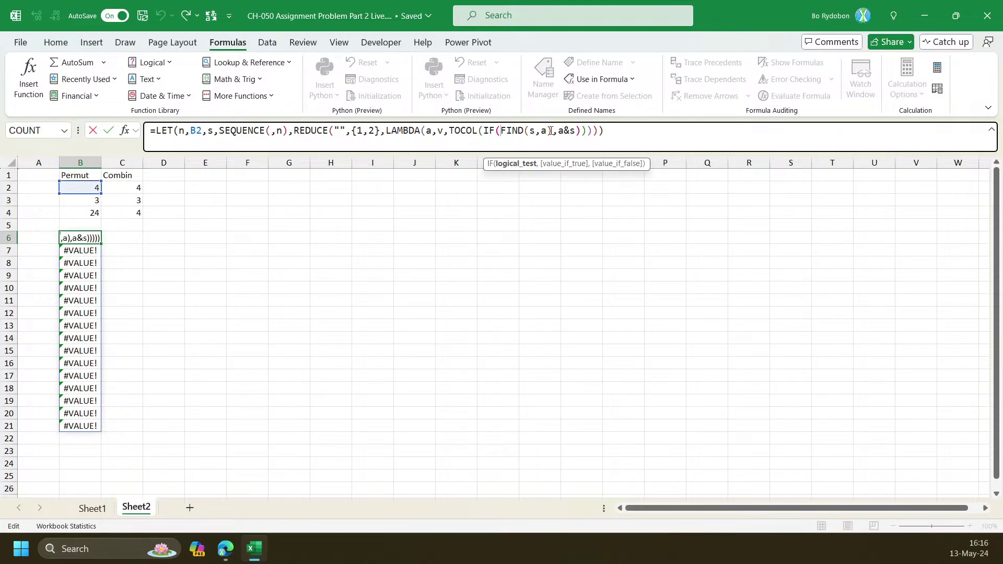
pyautogui.click(515, 164)
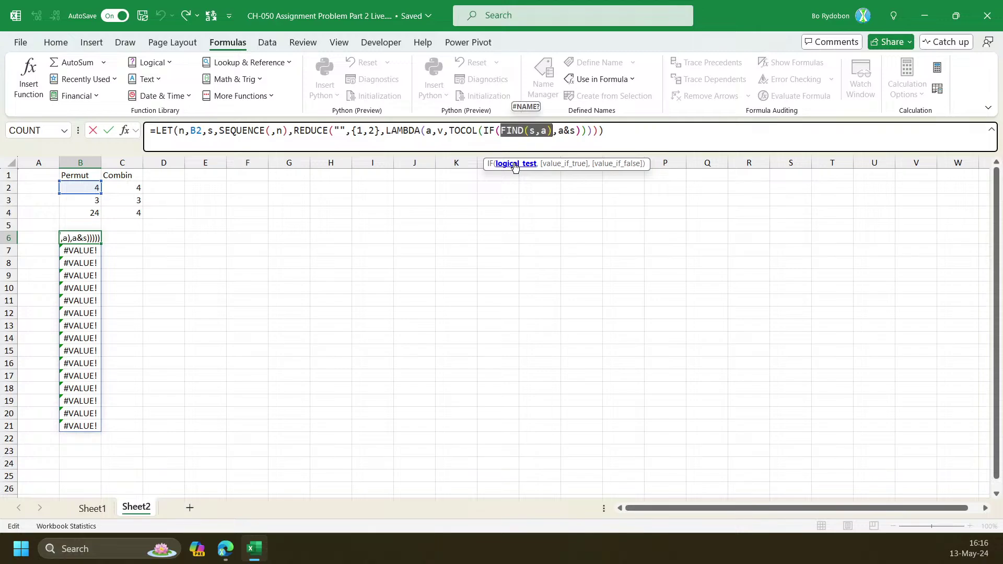
pyautogui.click(502, 130)
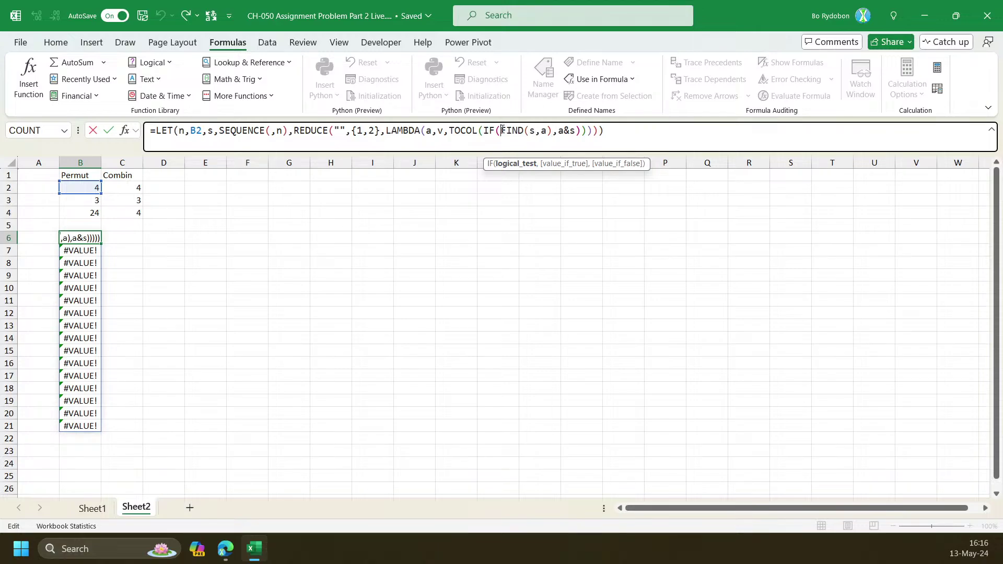
pyautogui.write('i')
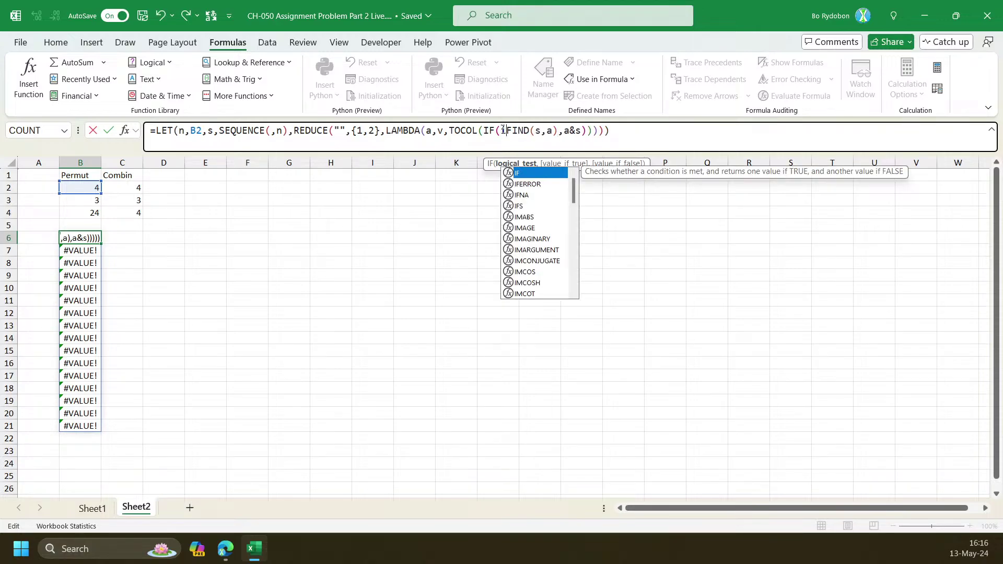
pyautogui.write('serr(')
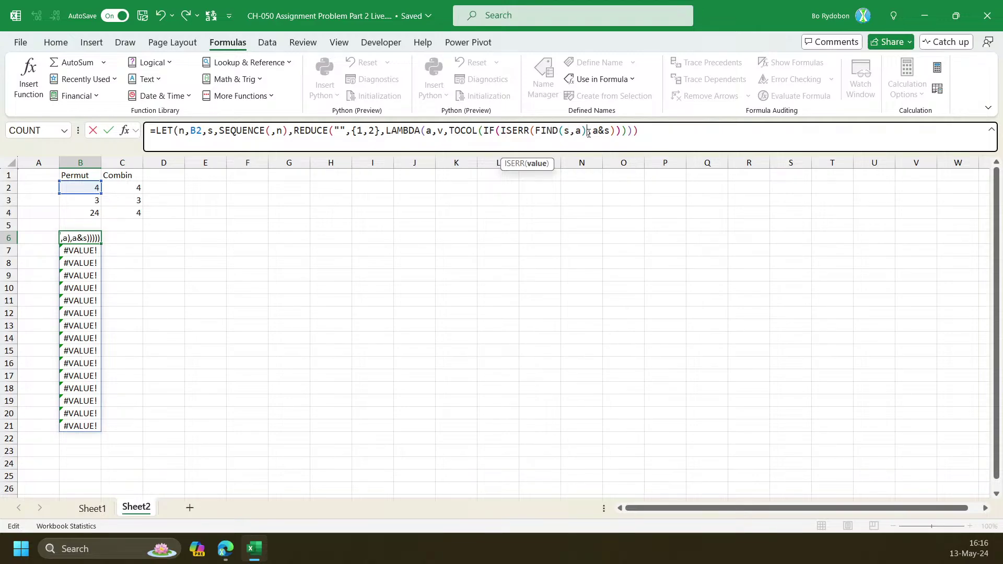
pyautogui.write(')')
pyautogui.press('Return')
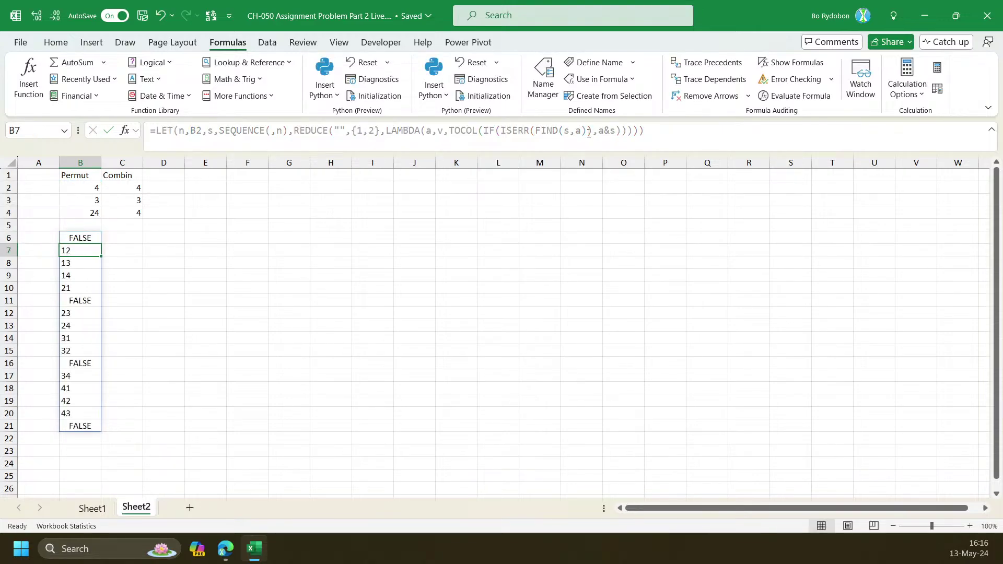
pyautogui.press('Up')
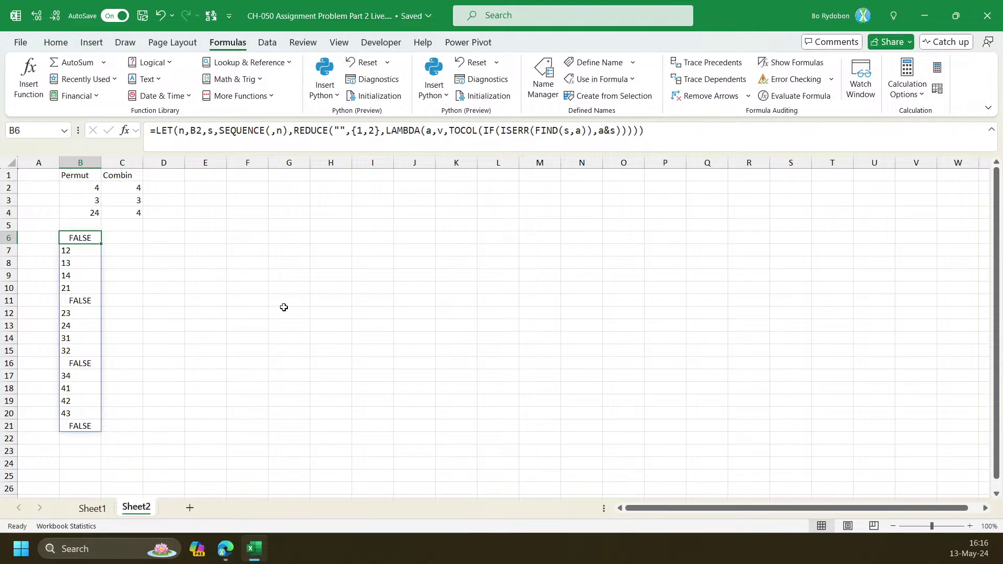
pyautogui.click(496, 131)
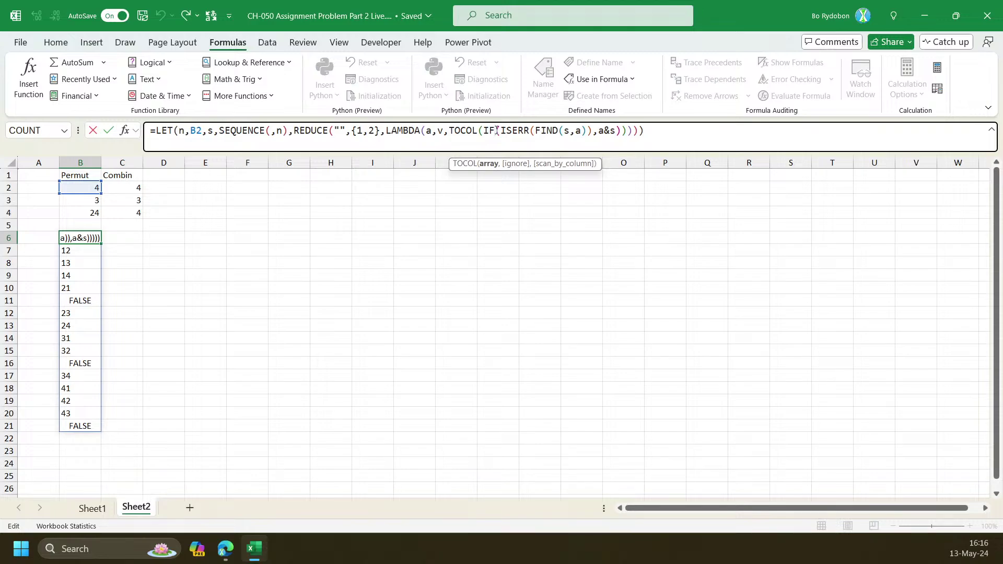
pyautogui.click(494, 166)
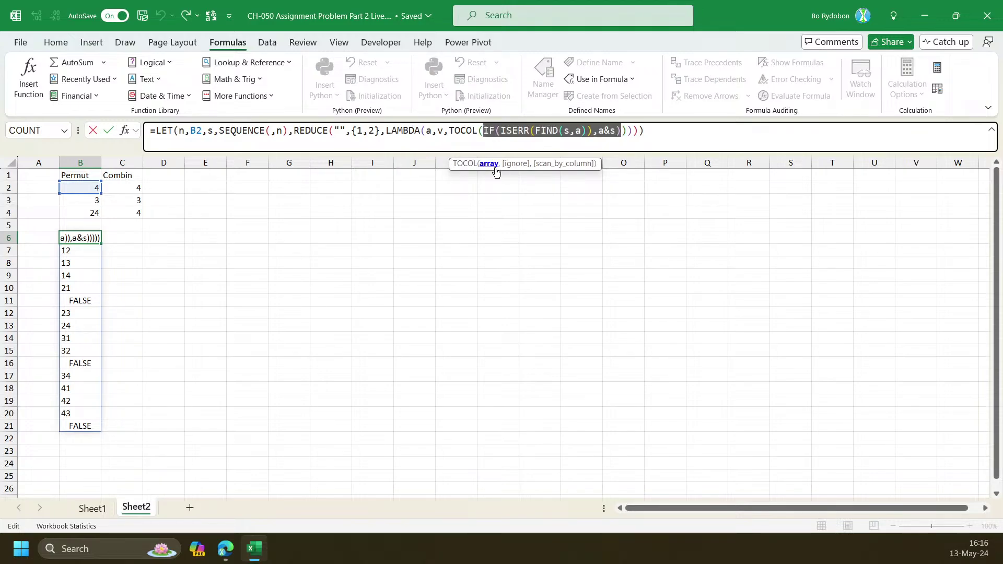
pyautogui.click(623, 131)
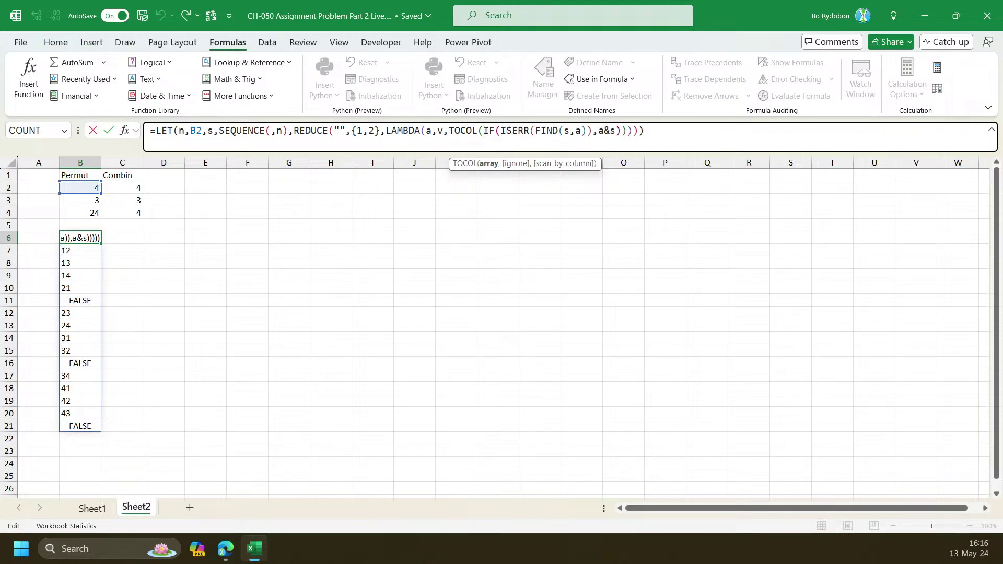
pyautogui.write(',')
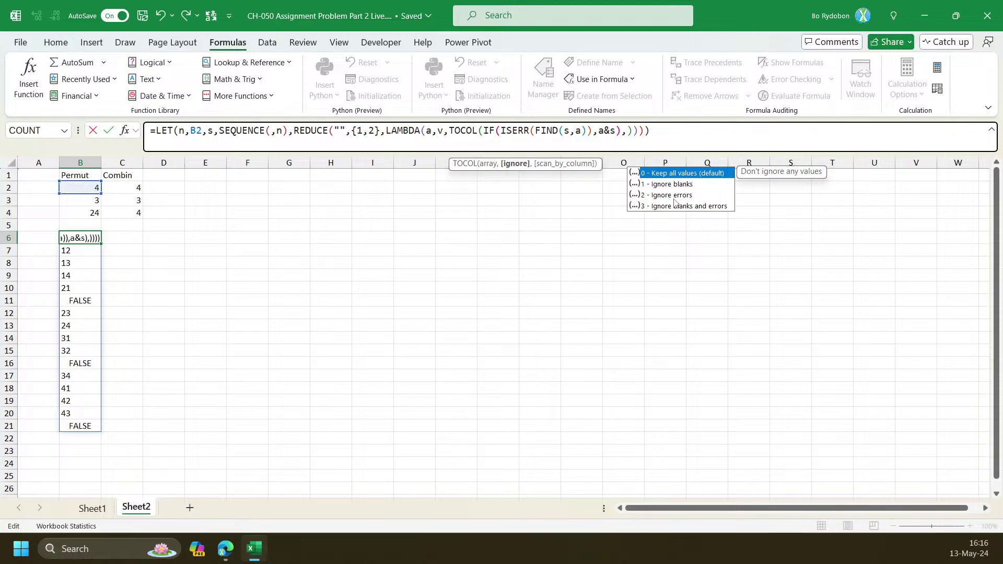
pyautogui.press('Escape')
pyautogui.press('BackSpace')
pyautogui.hotkey('ctrl', 'Return')
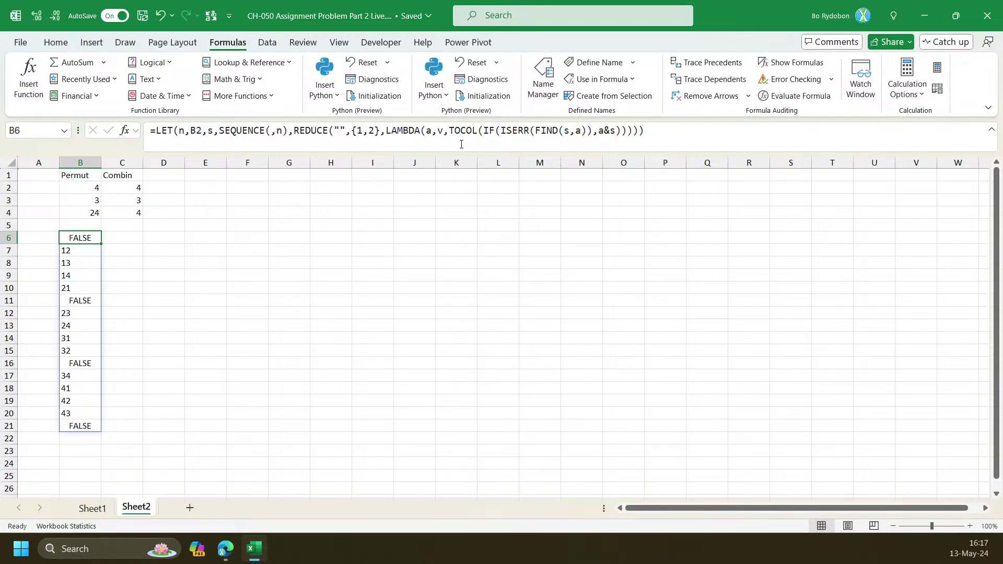
# Change IF to IFS in the B6 formula and set TOCOL's ignore argument to 3 for blanks and errors
pyautogui.click(496, 148)
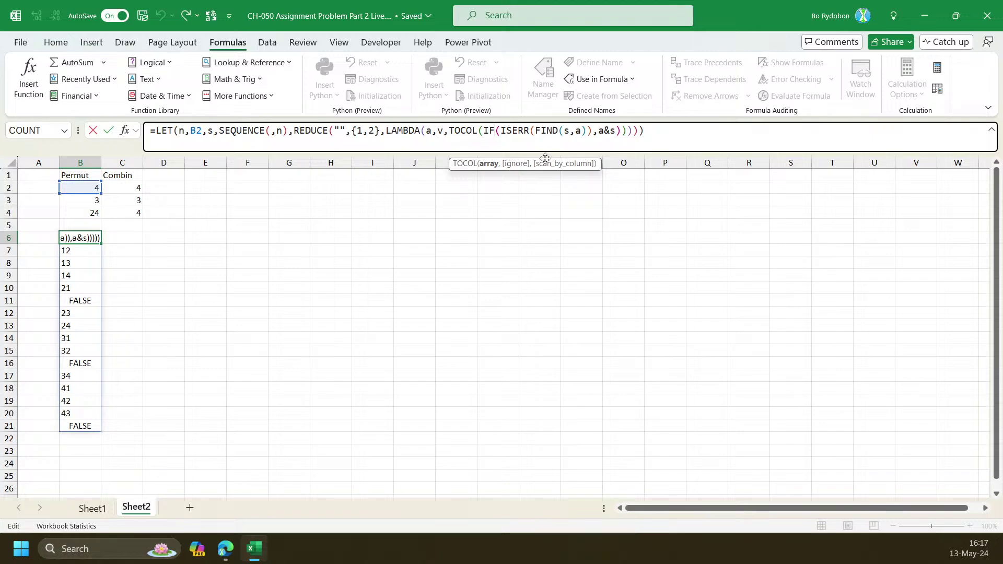
pyautogui.write('s')
pyautogui.hotkey('ctrl', 'Return')
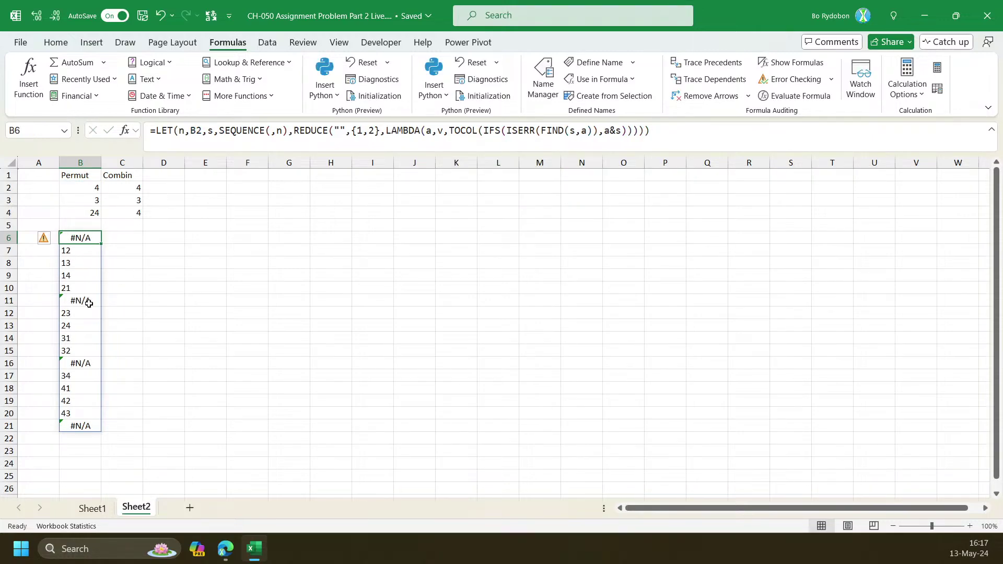
pyautogui.click(628, 130)
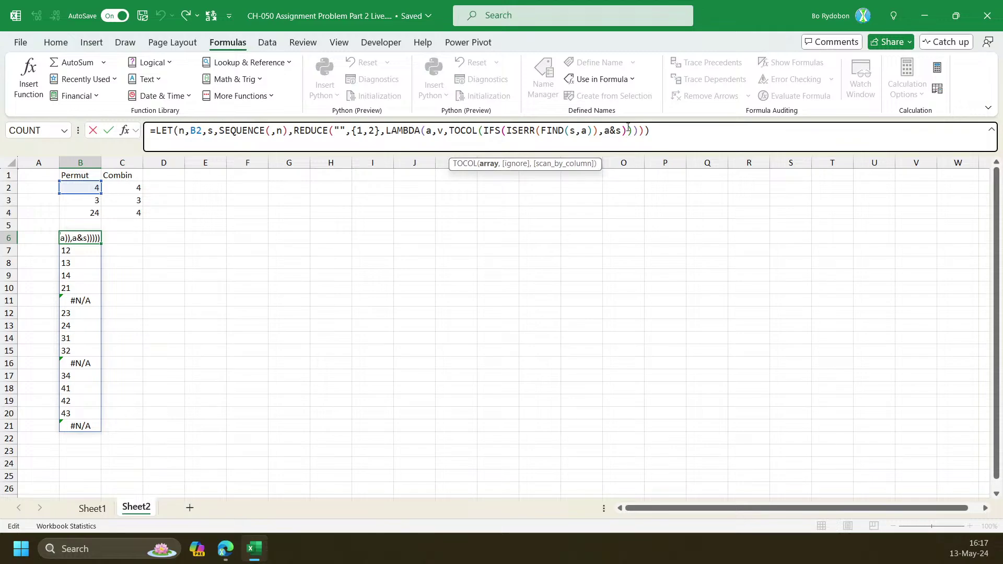
pyautogui.write(',3')
pyautogui.press('Return')
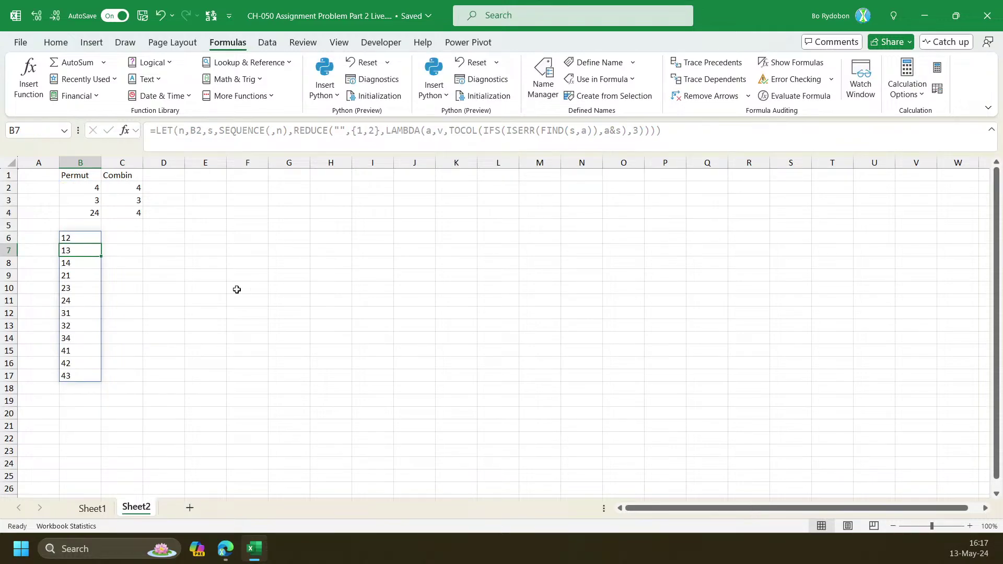
pyautogui.press('Up')
# Replace the REDUCE array {1,2} in the B6 formula with SEQUENCE(B3)
pyautogui.click(370, 134)
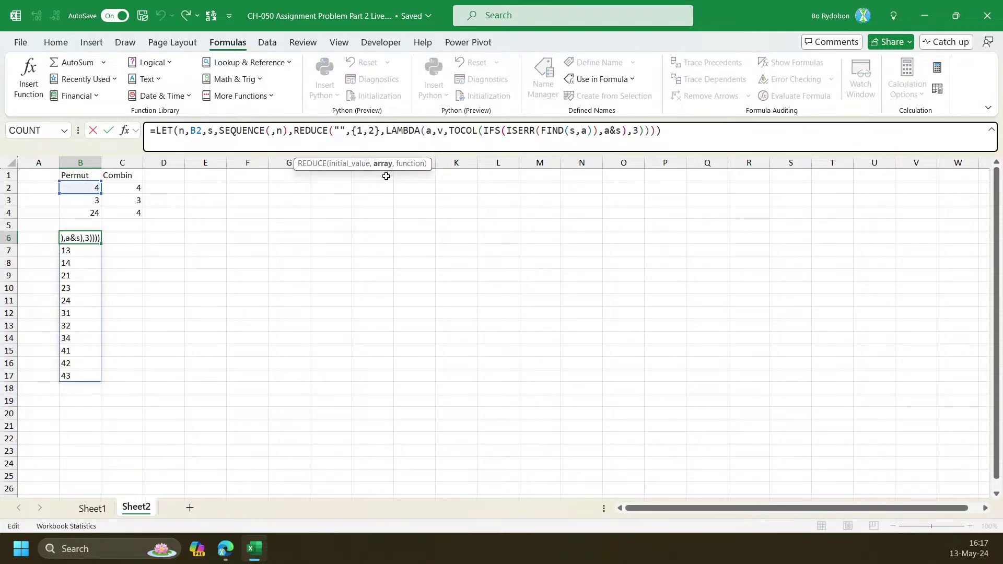
pyautogui.click(383, 164)
pyautogui.write('s')
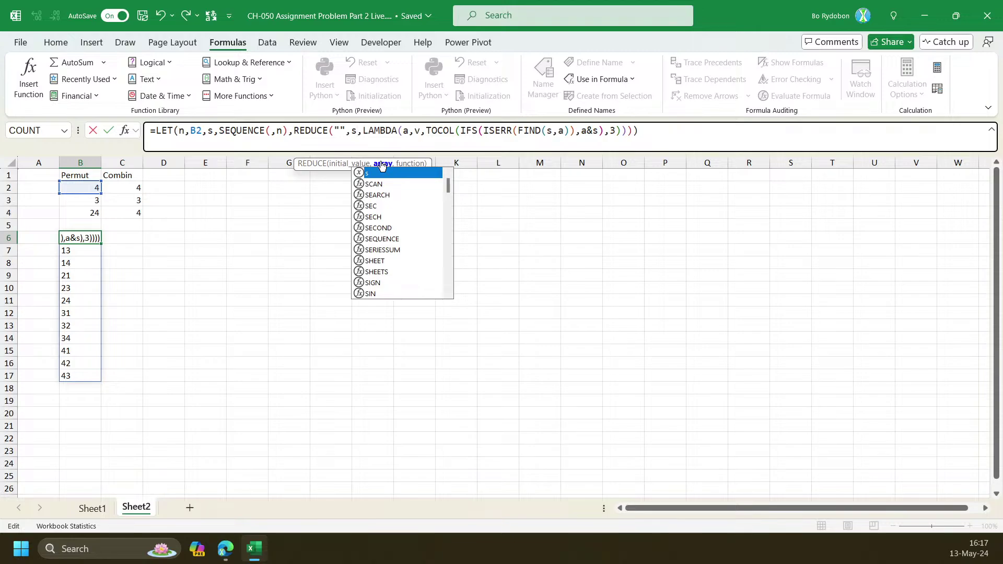
pyautogui.write('eq')
pyautogui.press('Tab')
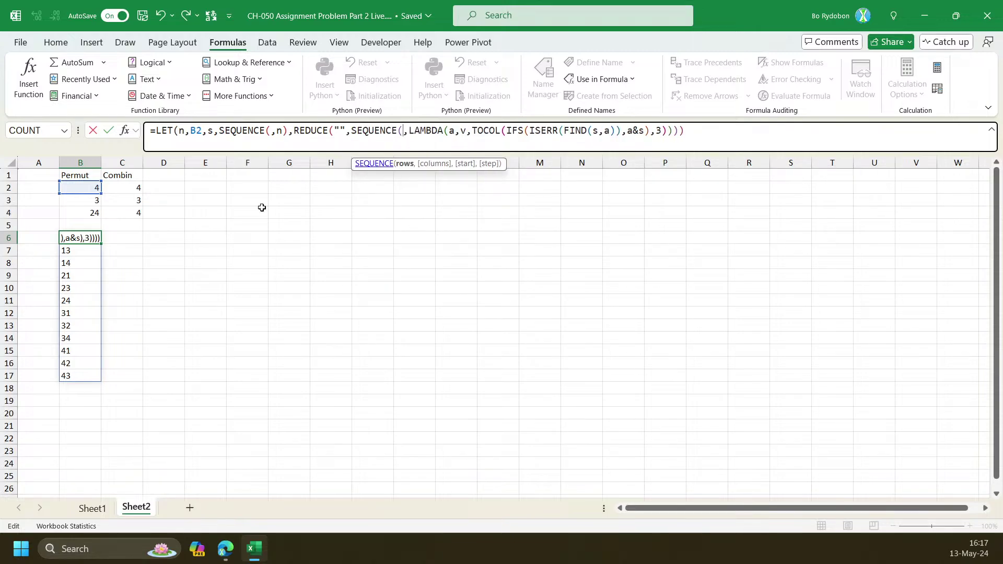
pyautogui.click(85, 203)
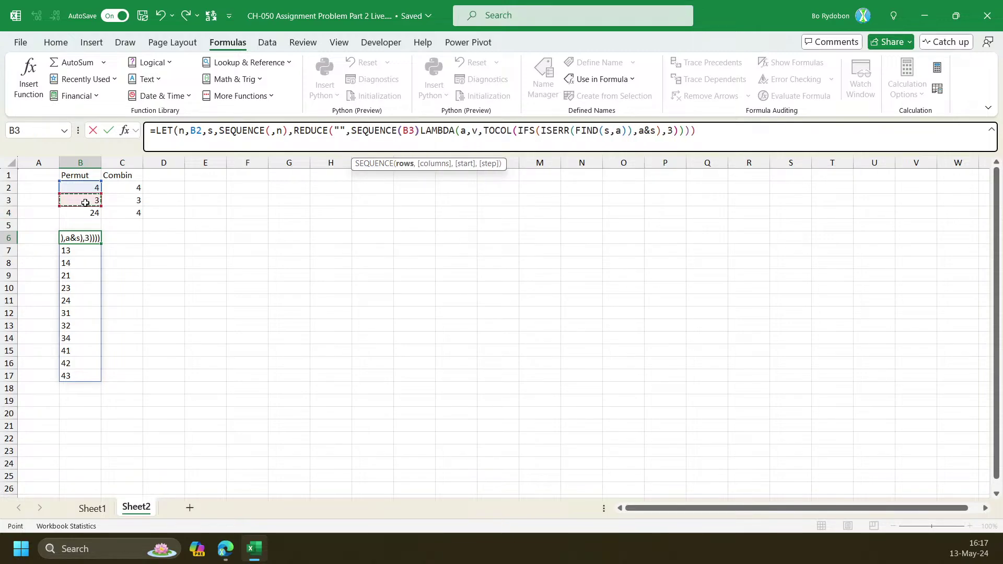
pyautogui.write(')')
pyautogui.press('Return')
pyautogui.press('Up')
pyautogui.press('Up')
pyautogui.press('Down')
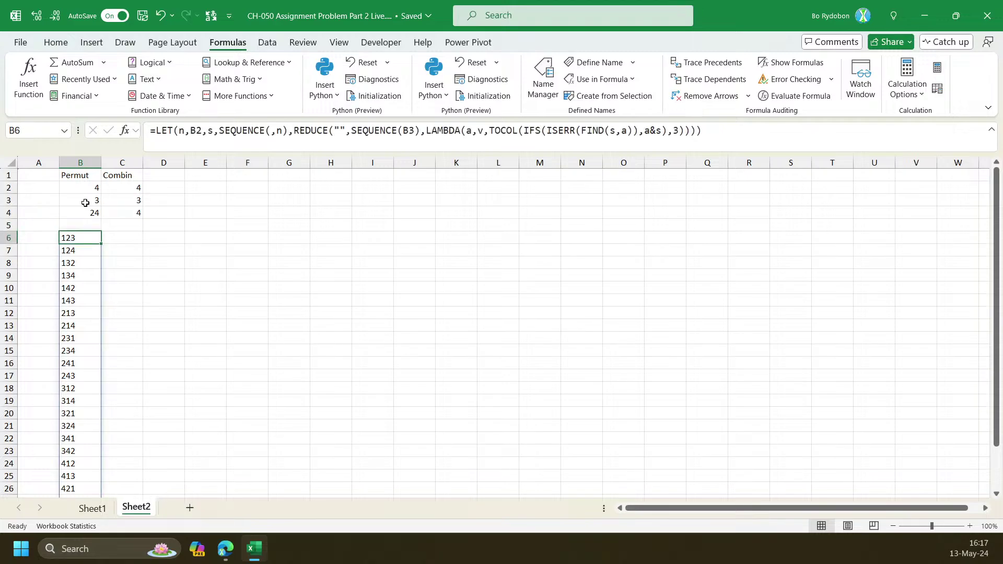
# Enter =ROWS(B6#) in B5 to count the spilled permutations, and compare it with the PERMUT result in B4
pyautogui.hotkey('ctrl', 'shift', 'Down')
pyautogui.press('Up')
pyautogui.press('Up')
pyautogui.press('Down')
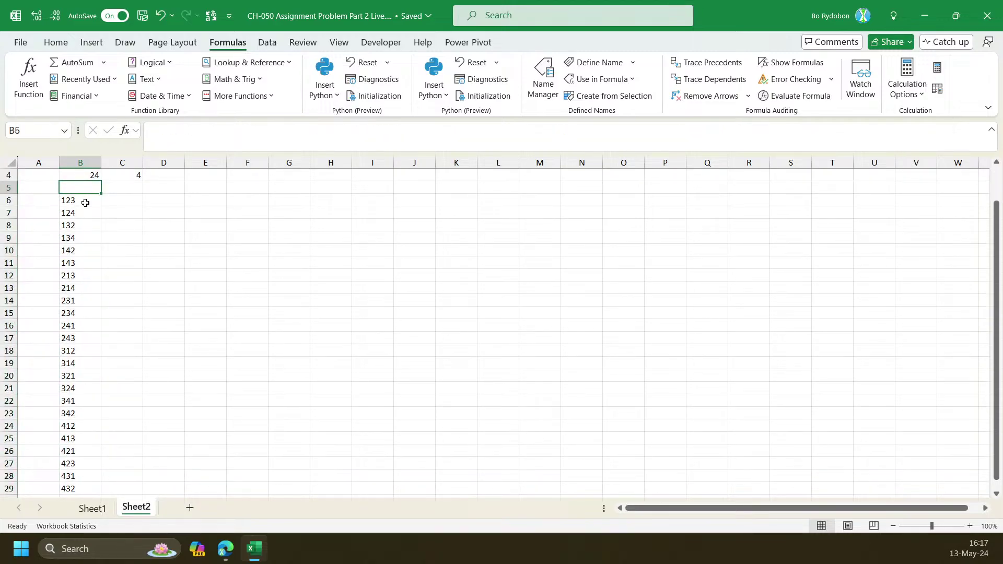
pyautogui.write('=ROWS(')
pyautogui.click(85, 202)
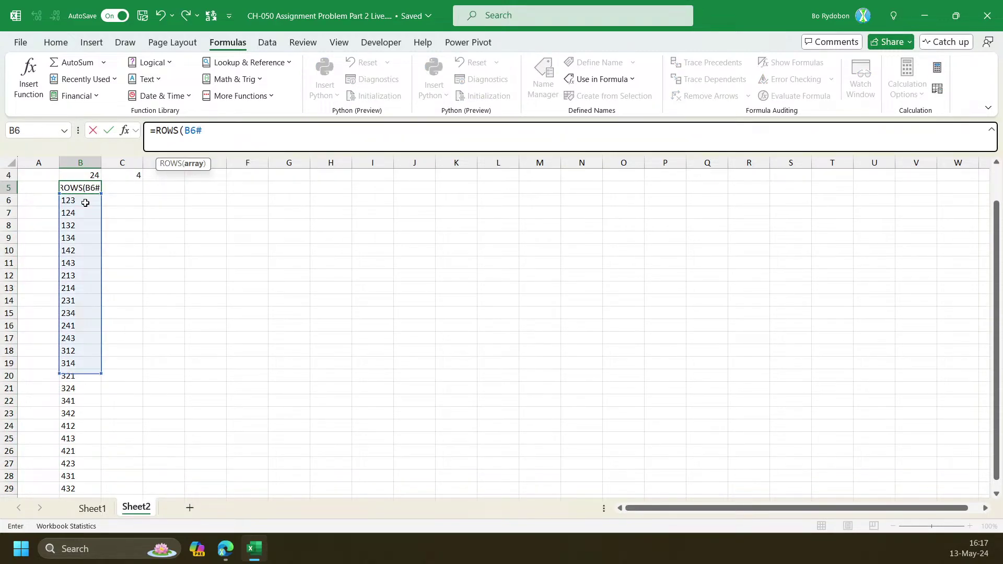
pyautogui.write(')')
pyautogui.press('Return')
pyautogui.scroll(1, 108, 228)
pyautogui.press('Up')
pyautogui.press('Up')
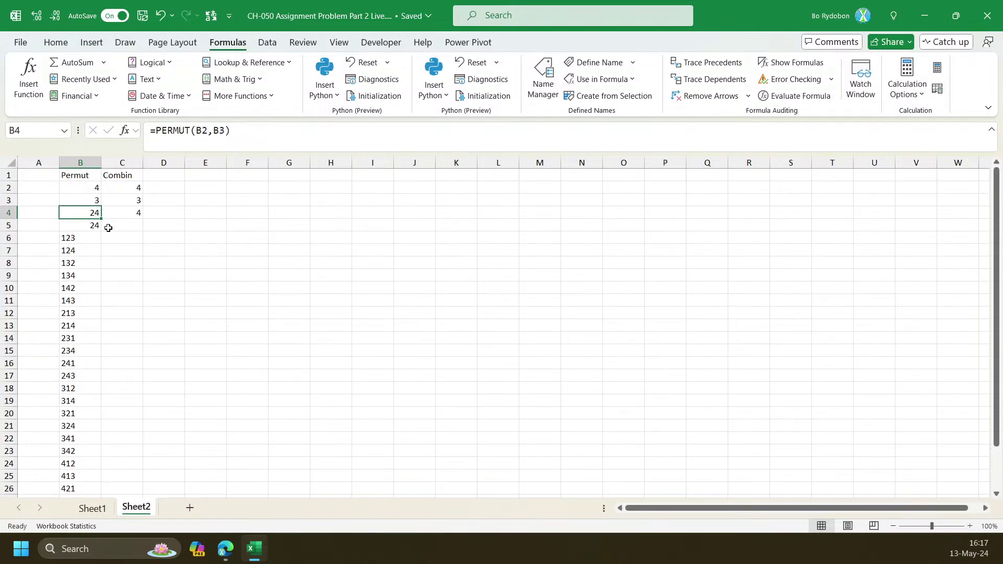
pyautogui.press('Down')
pyautogui.press('Down')
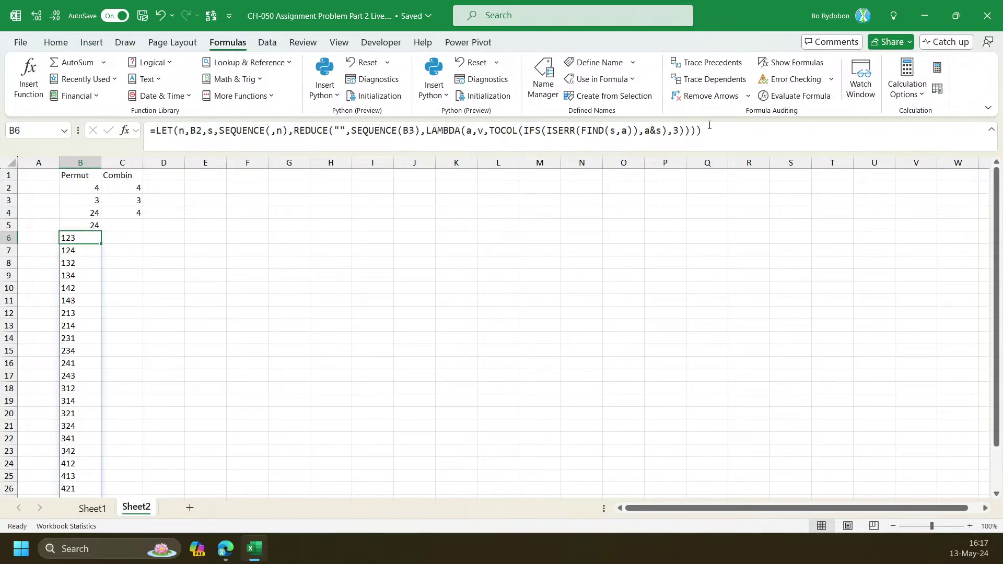
# Copy the permutation formula from B6 across to C6 under the Combin heading
pyautogui.click(709, 125)
pyautogui.press('Escape')
pyautogui.moveTo(102, 245); pyautogui.dragTo(127, 245)
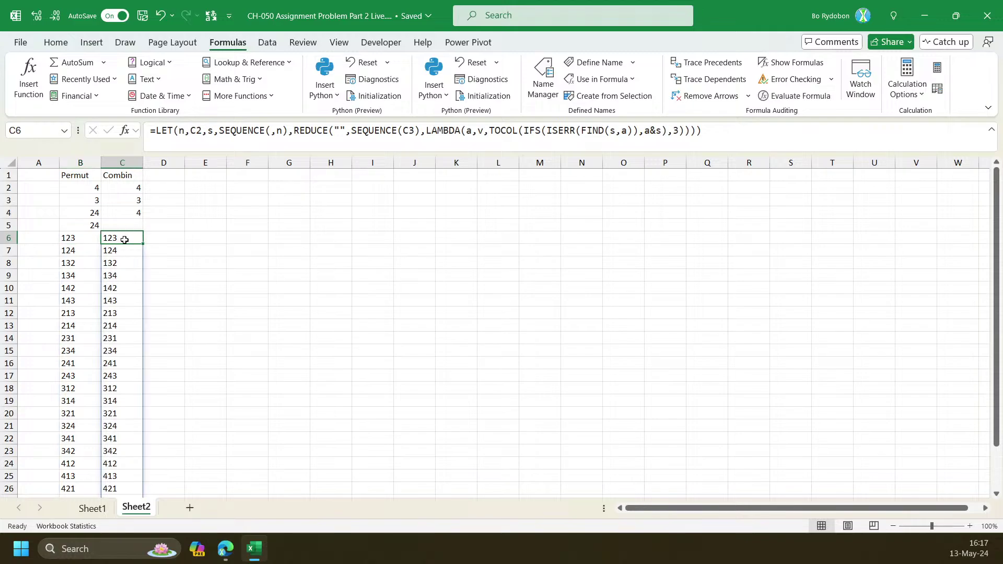
# Enter the sample values 123 in D6 and 231 in D14 to compare two orderings of the same digits
pyautogui.click(178, 239)
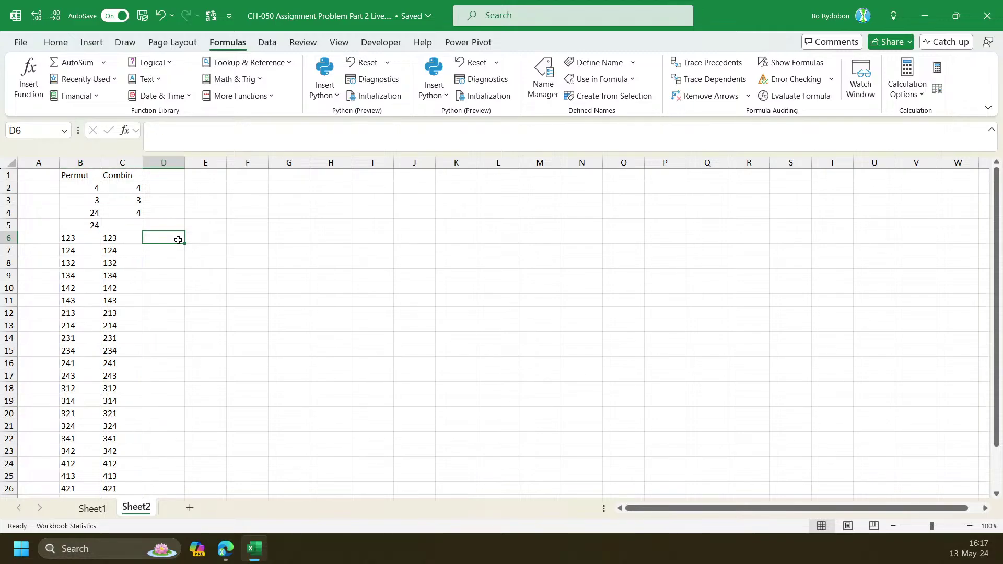
pyautogui.write('123')
pyautogui.press('Return')
pyautogui.click(69, 339)
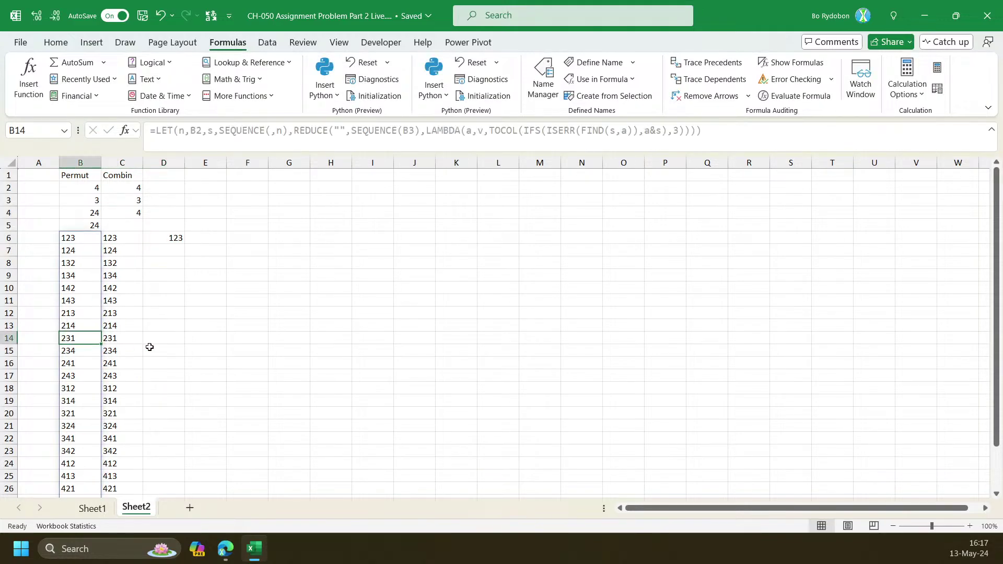
pyautogui.click(156, 340)
pyautogui.write('231')
pyautogui.press('Return')
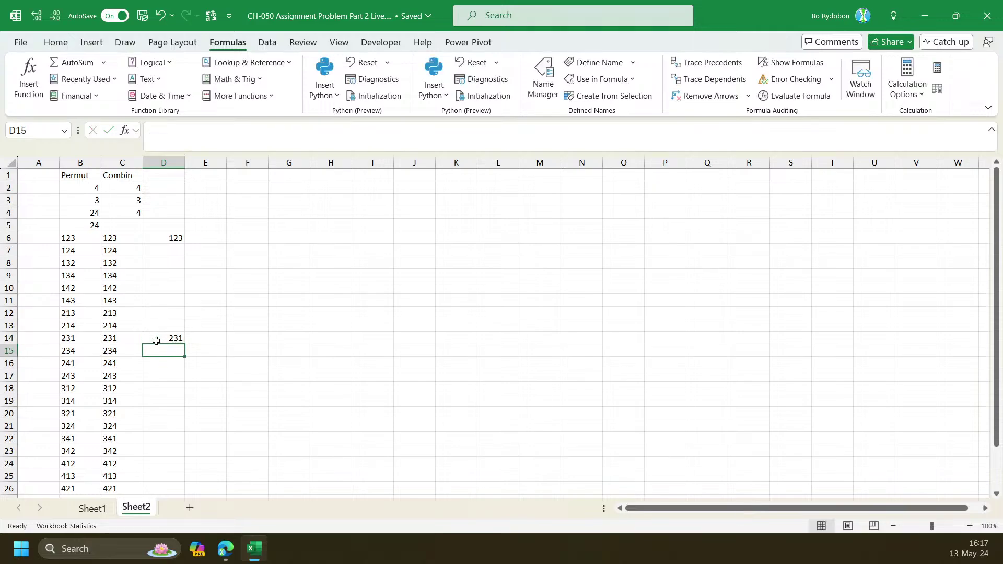
pyautogui.click(163, 239)
pyautogui.click(171, 339)
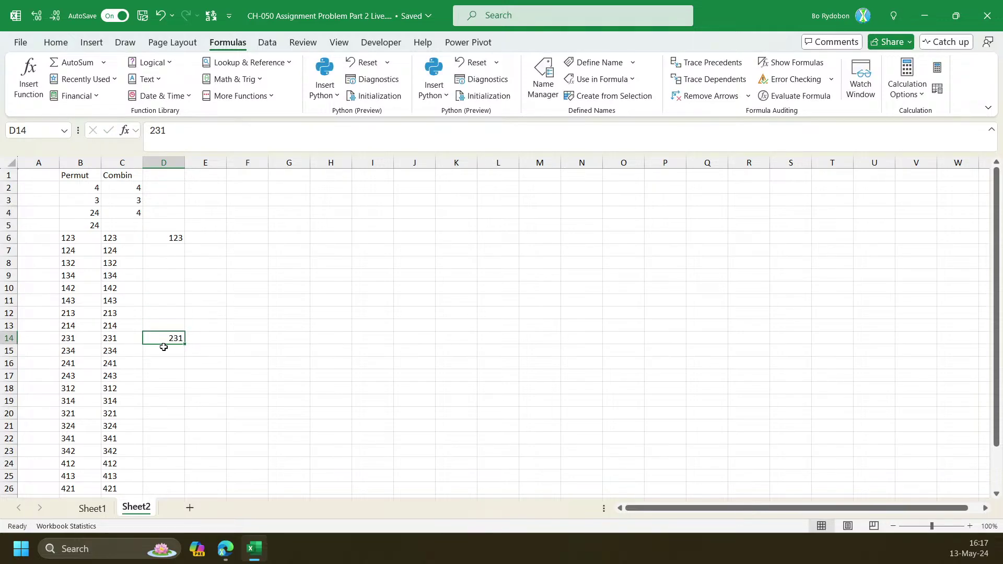
pyautogui.click(157, 240)
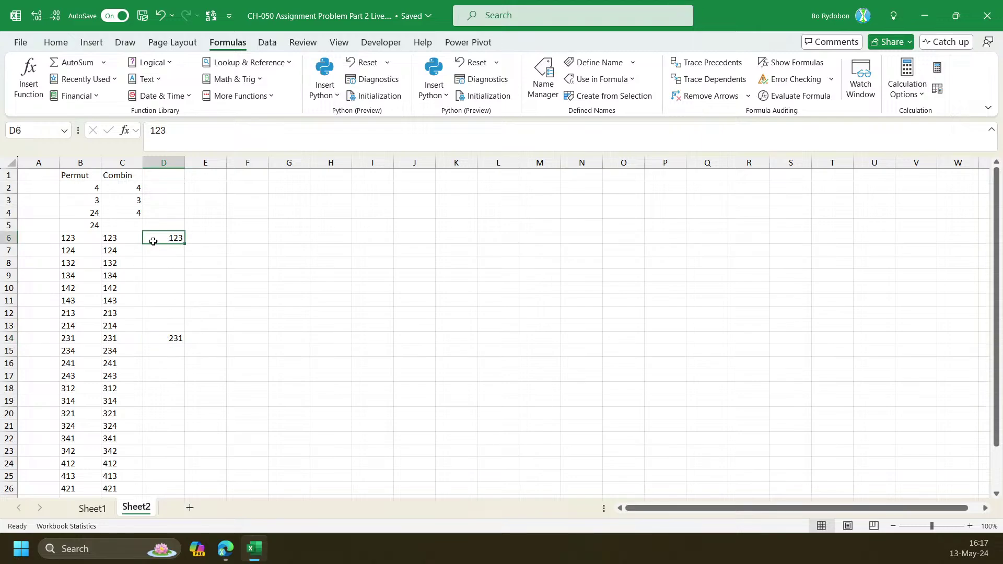
# Replace the ISERR(FIND(s,a)) test in the C6 formula with RIGHT(a)<s
pyautogui.click(122, 239)
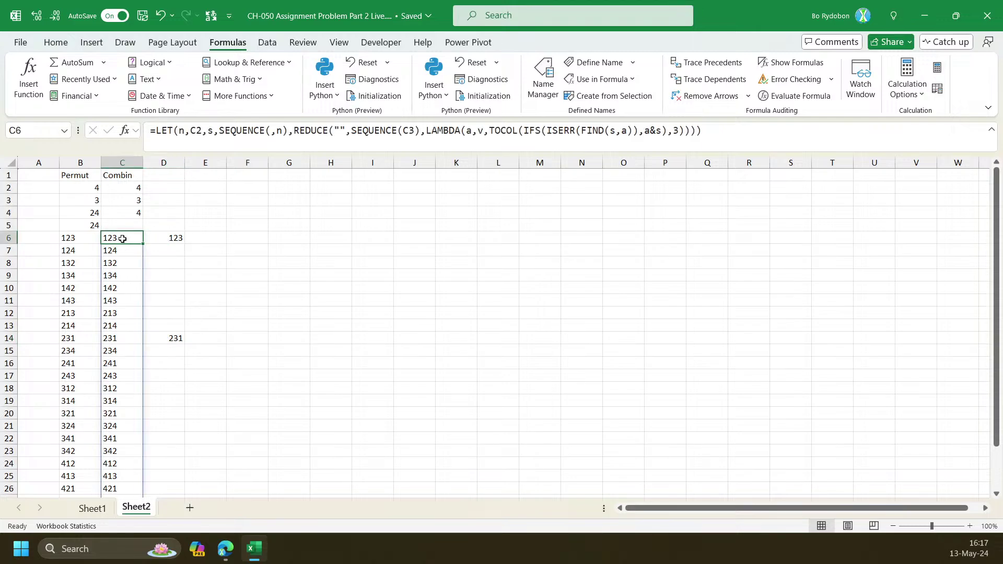
pyautogui.click(595, 131)
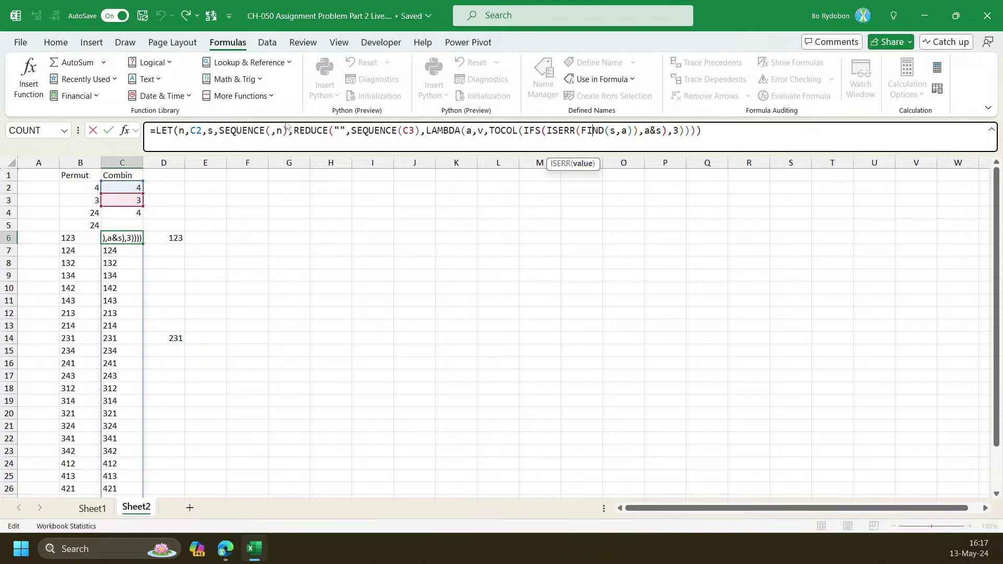
pyautogui.click(584, 164)
pyautogui.click(560, 127)
pyautogui.click(563, 163)
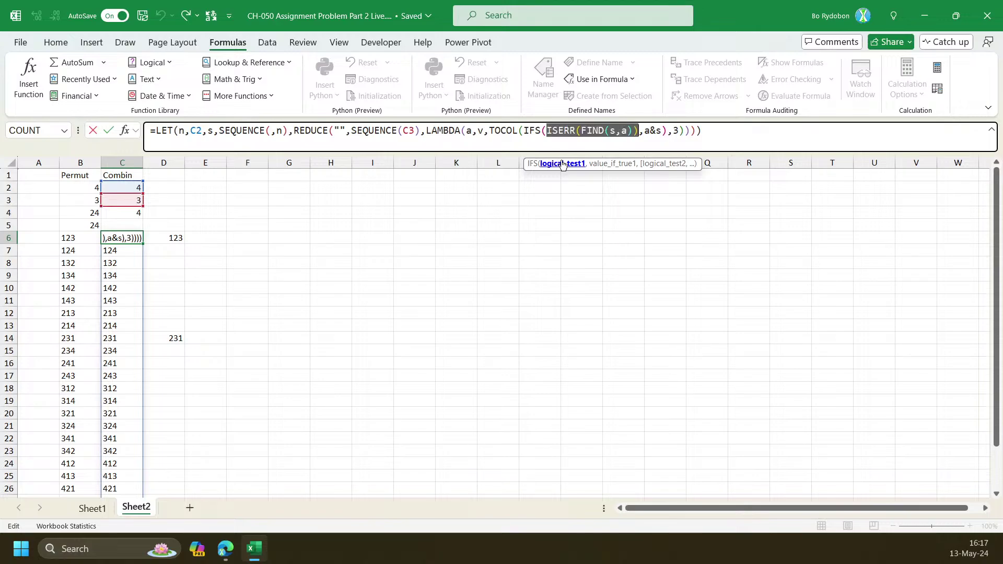
pyautogui.write('ri')
pyautogui.press('Tab')
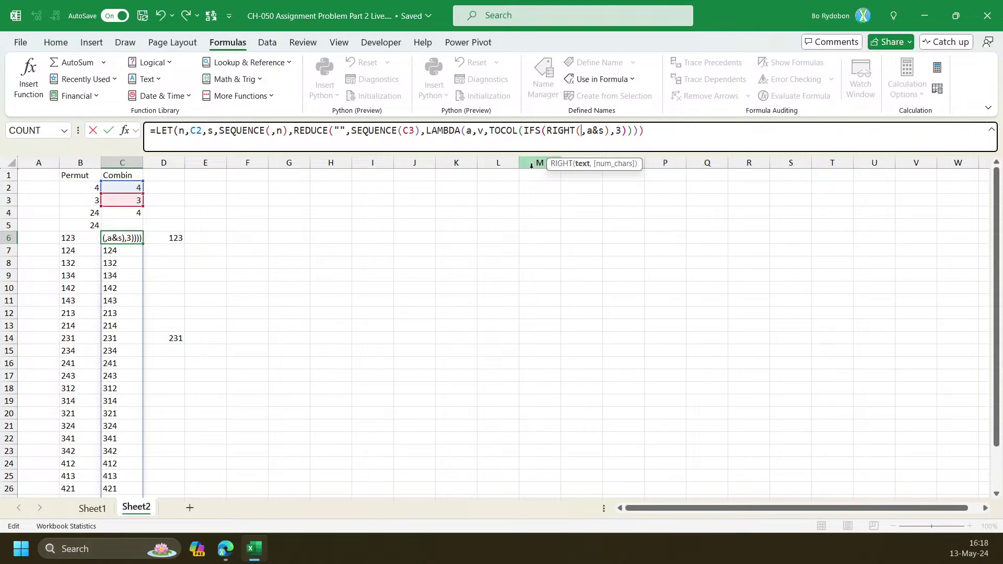
pyautogui.write('a)<')
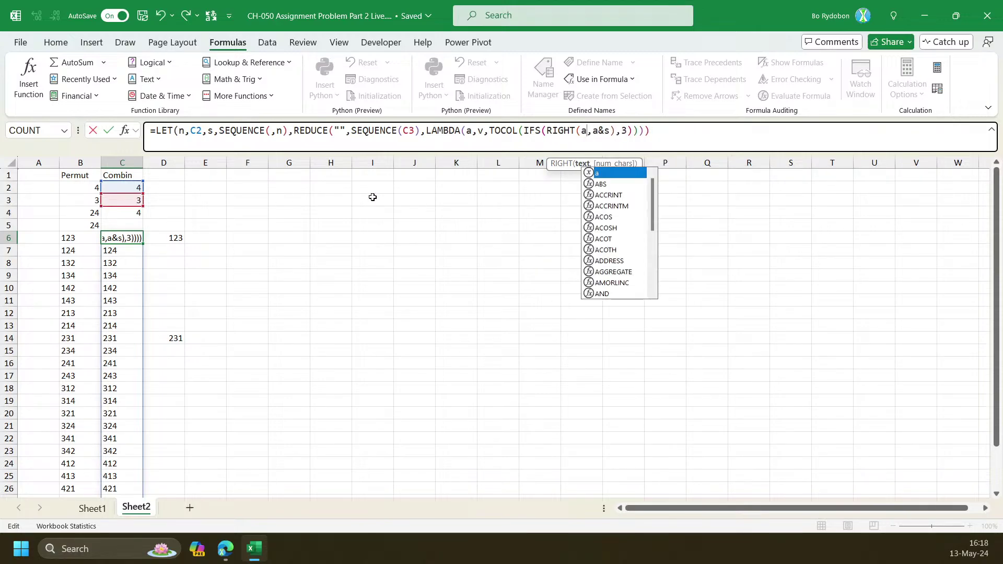
pyautogui.write('s')
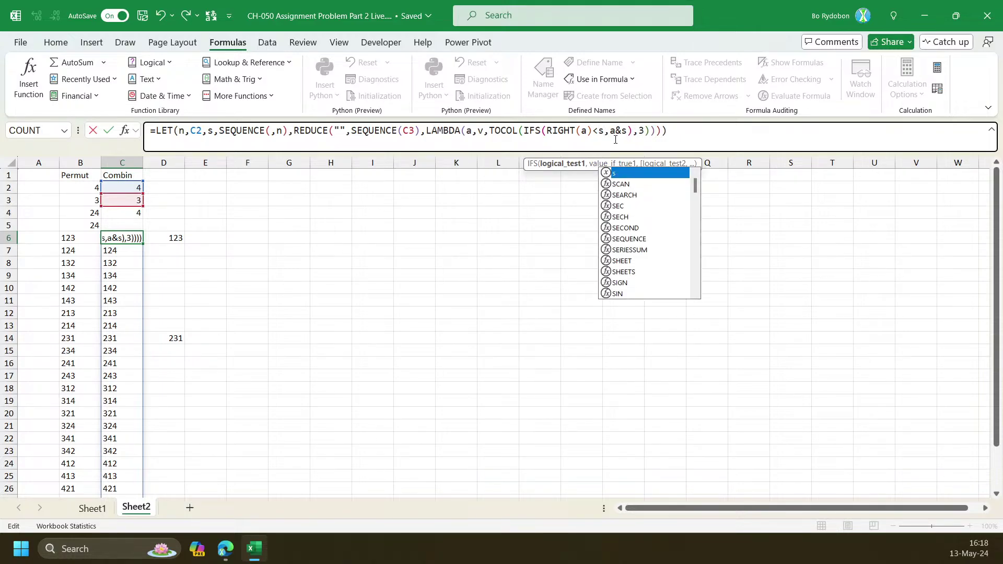
pyautogui.moveTo(591, 131); pyautogui.dragTo(549, 130)
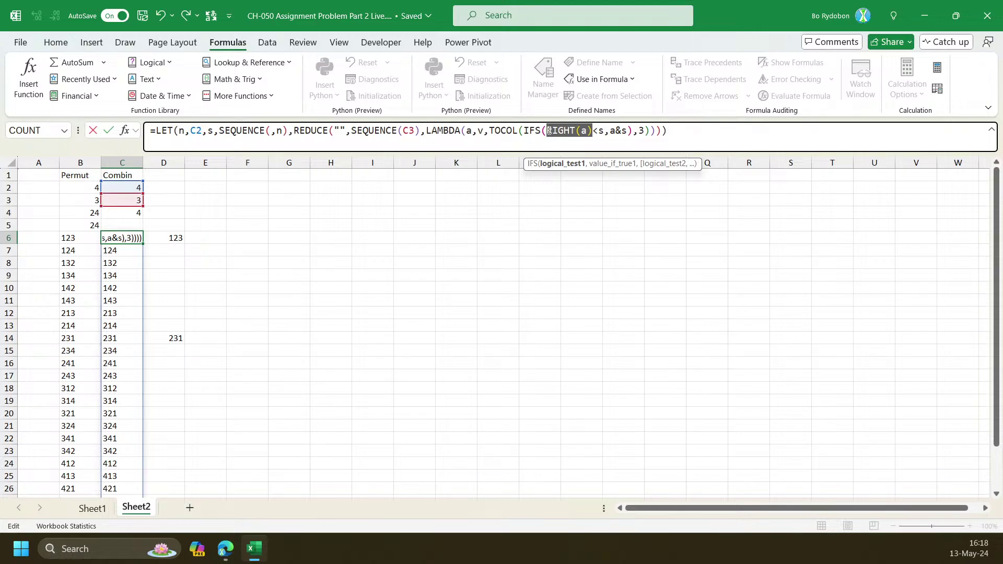
pyautogui.click(600, 130)
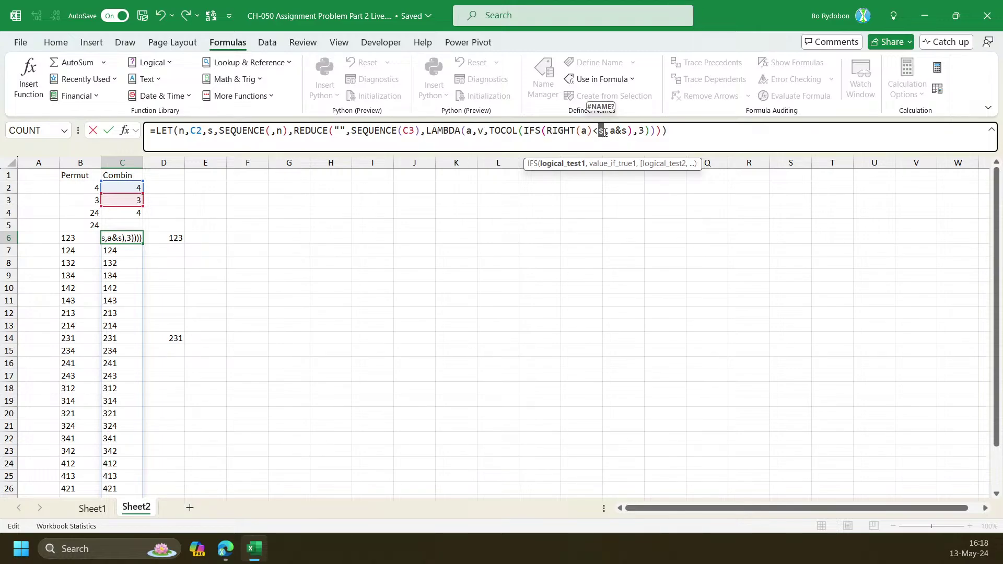
pyautogui.click(668, 135)
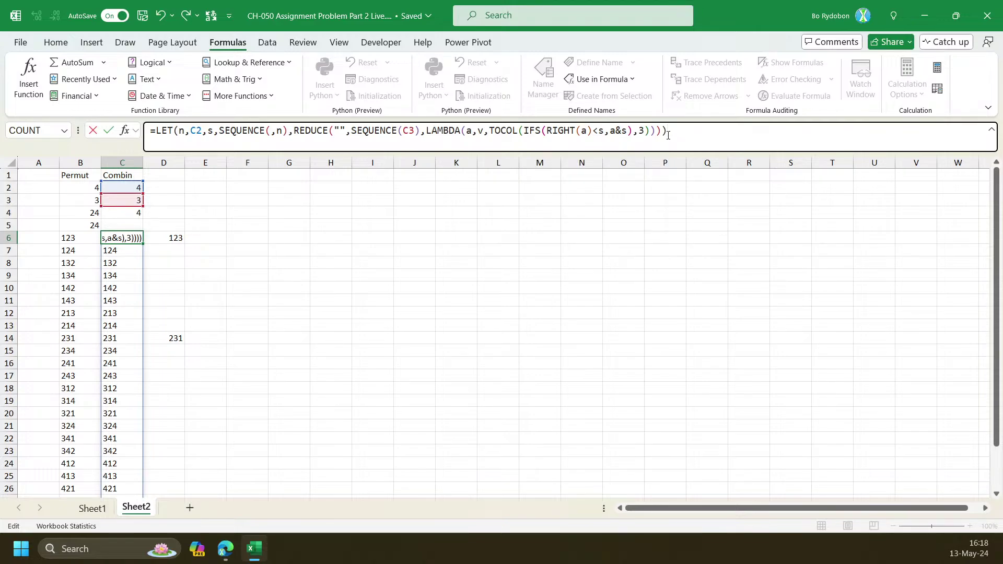
pyautogui.press('Return')
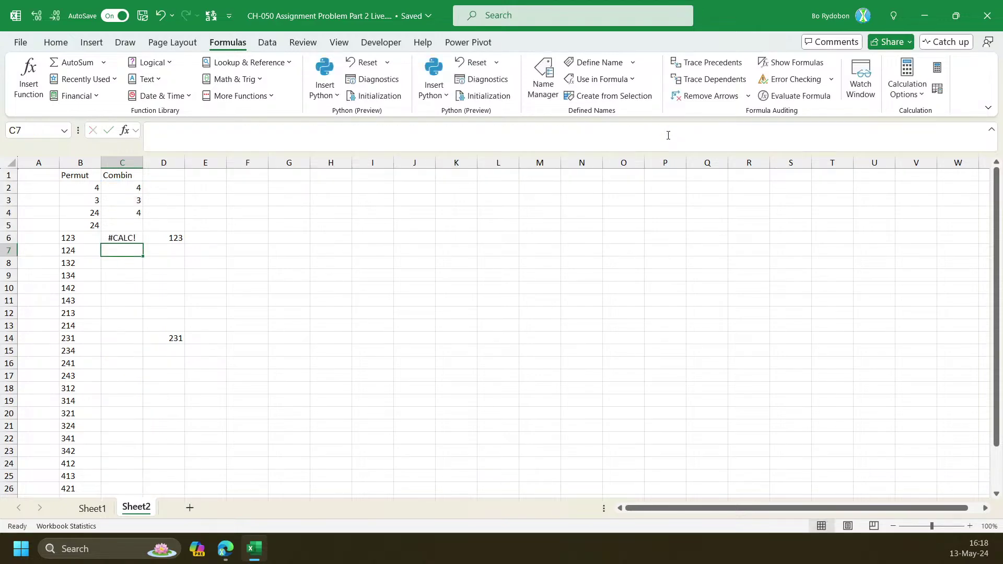
# Append &"" to SEQUENCE(,n) in the C6 formula so that s holds text values
pyautogui.press('Up')
pyautogui.click(289, 132)
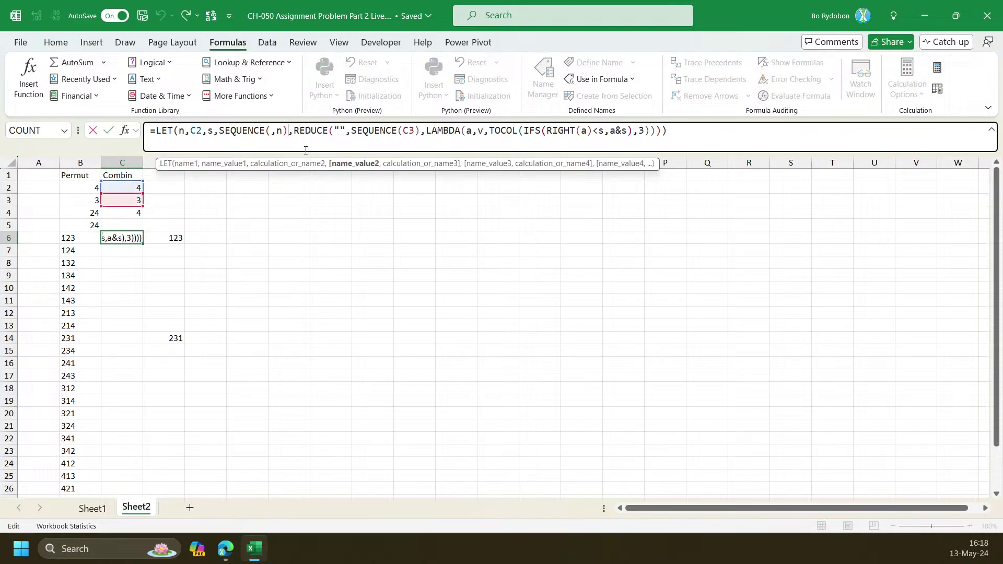
pyautogui.write('&""')
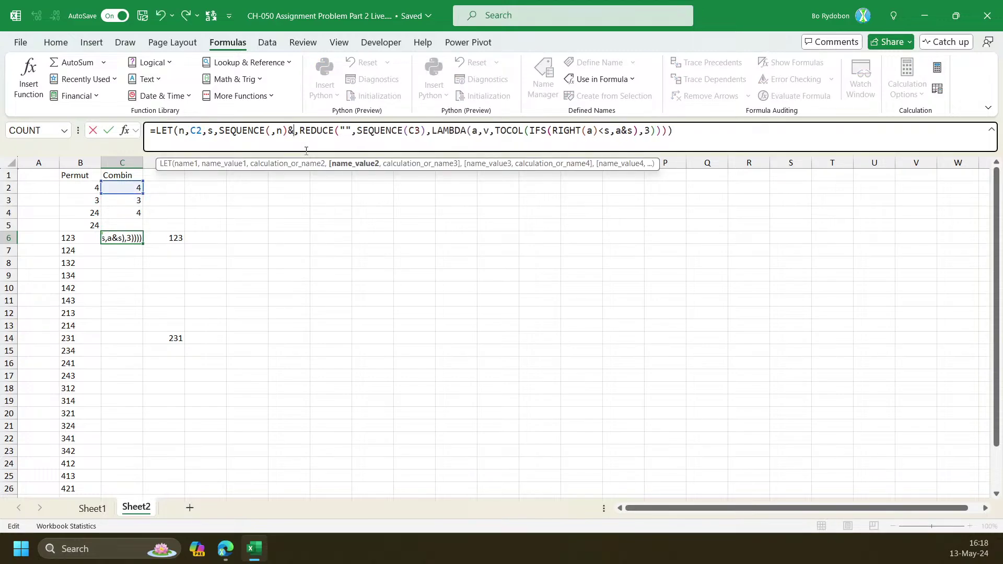
pyautogui.press('Return')
pyautogui.press('Up')
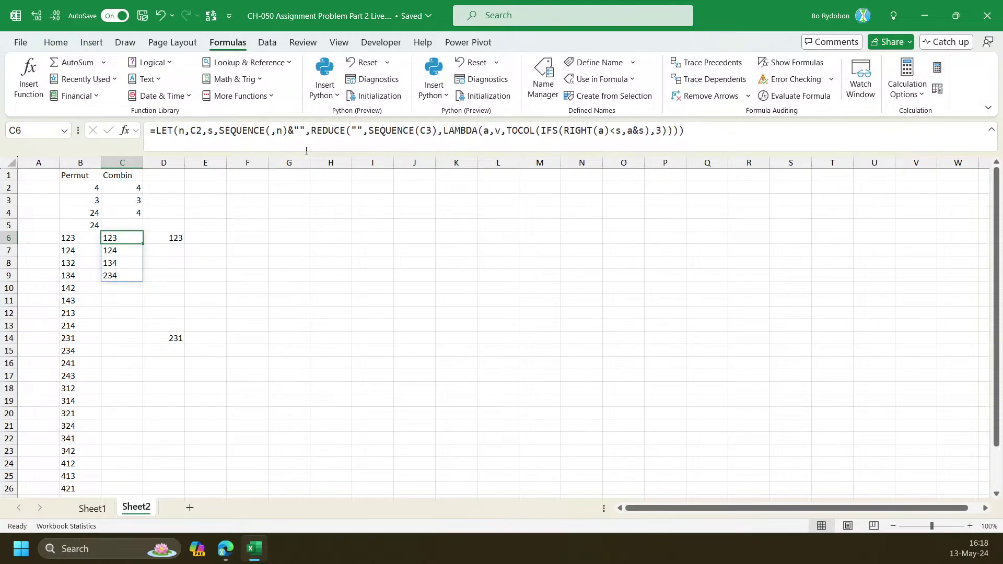
# Copy the row-count formula from B5 to C5 and clear the sample values in D6:D14
pyautogui.click(87, 225)
pyautogui.moveTo(101, 231); pyautogui.dragTo(168, 338)
pyautogui.press('Delete')
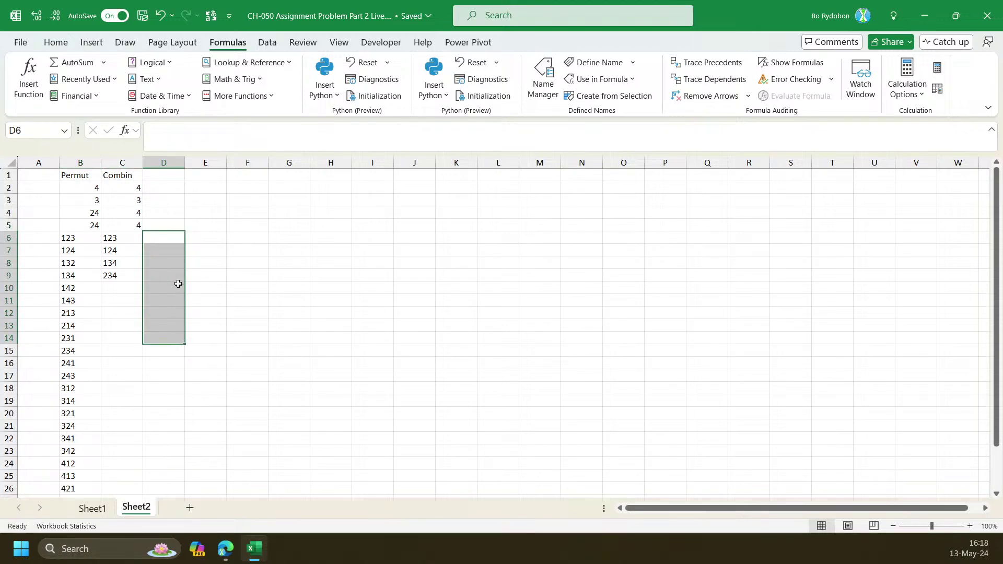
# Look at the LET formula using BASE in the LinkedIn comment behind the workbook, and return to the full-size sheet
pyautogui.click(211, 291)
pyautogui.moveTo(163, 237)
pyautogui.mouseDown()
pyautogui.moveTo(186, 244)
pyautogui.moveTo(164, 235)
pyautogui.mouseUp()
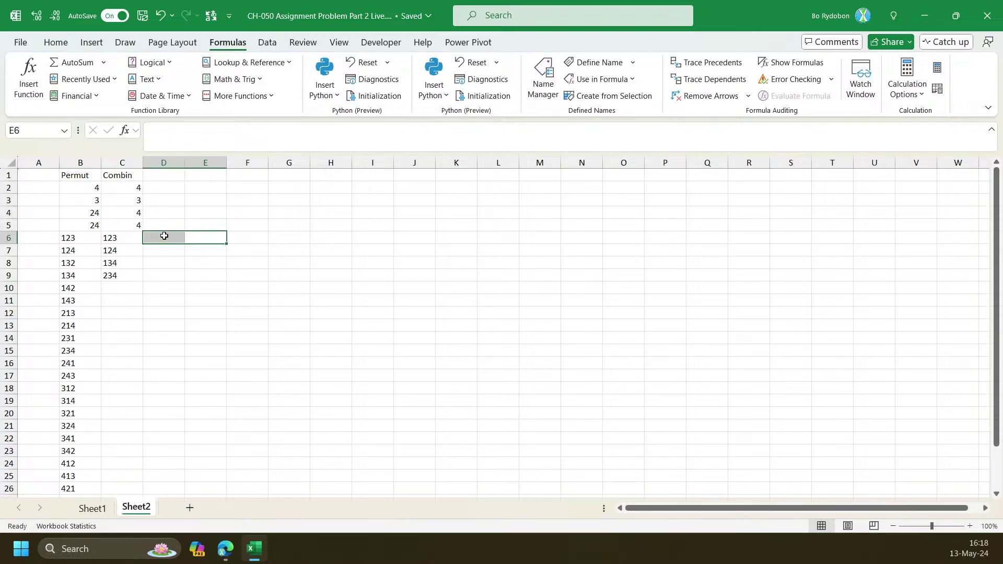
pyautogui.click(73, 239)
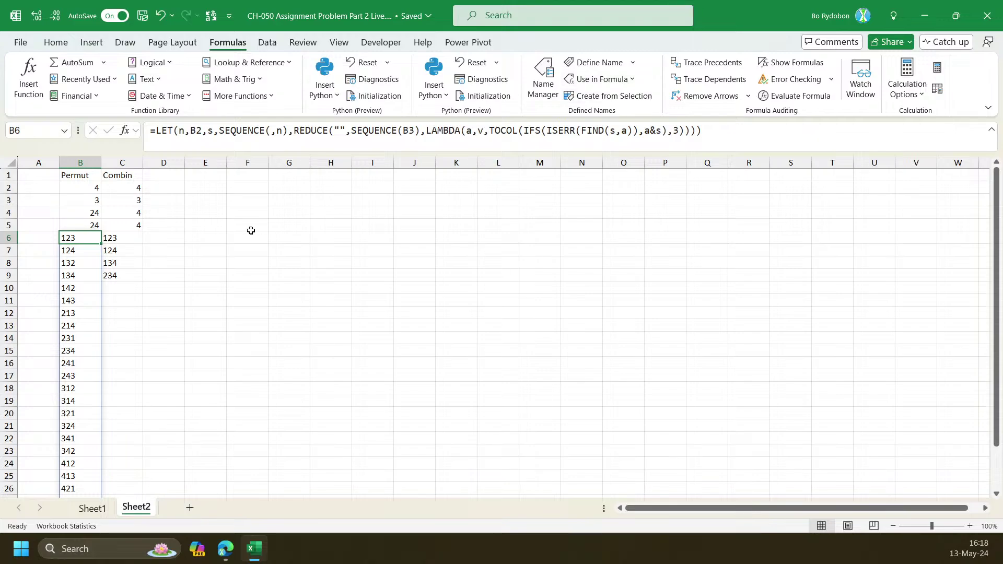
pyautogui.moveTo(759, 10); pyautogui.dragTo(742, 393)
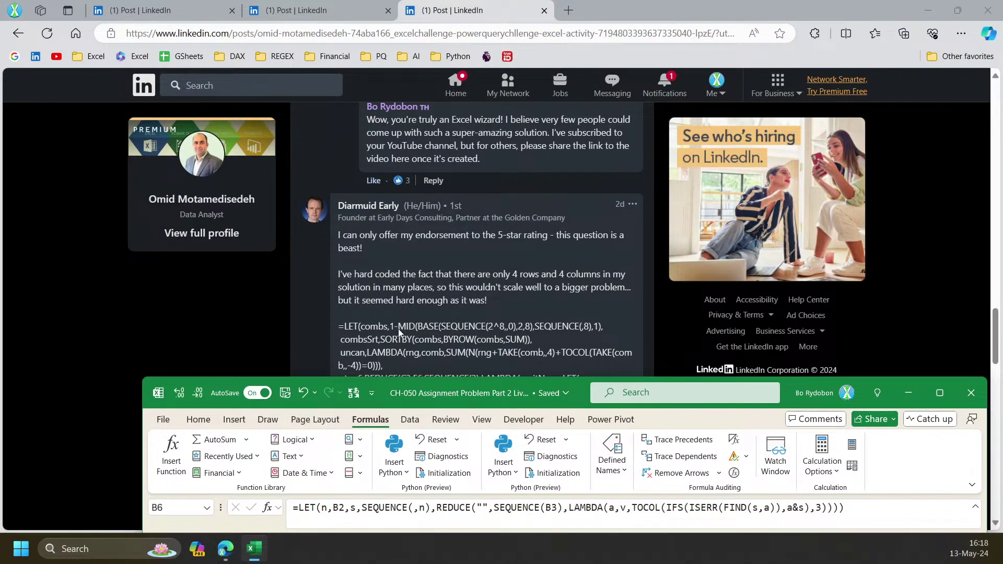
pyautogui.doubleClick(800, 407)
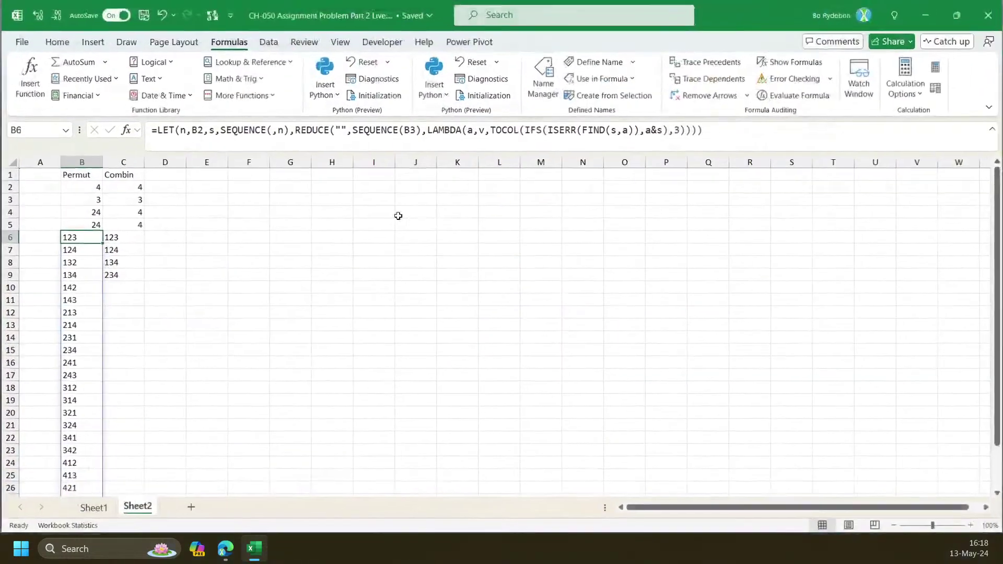
pyautogui.click(205, 239)
pyautogui.moveTo(685, 9); pyautogui.dragTo(741, 5)
pyautogui.click(234, 248)
pyautogui.press('Up')
pyautogui.press('Left')
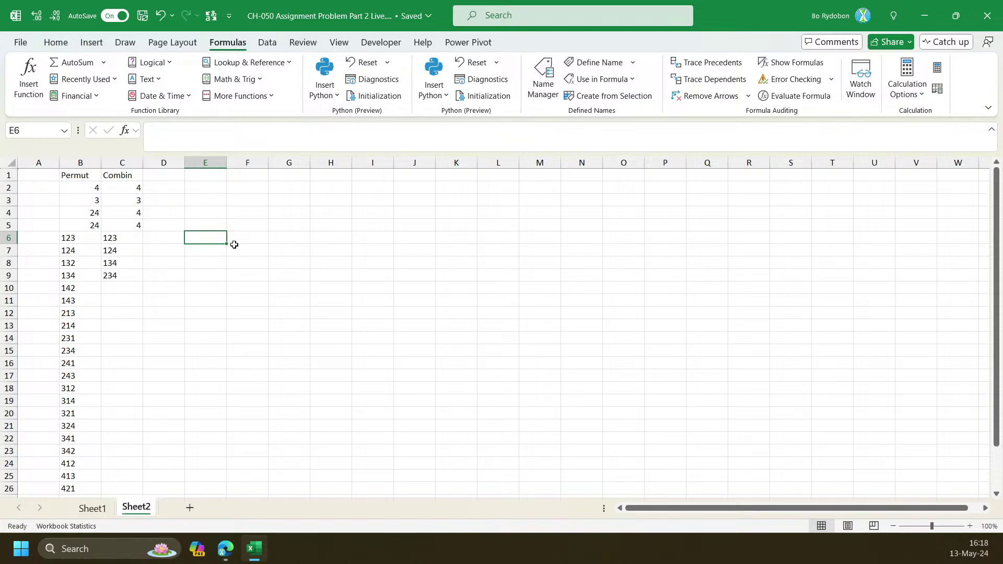
pyautogui.write('=BASE(')
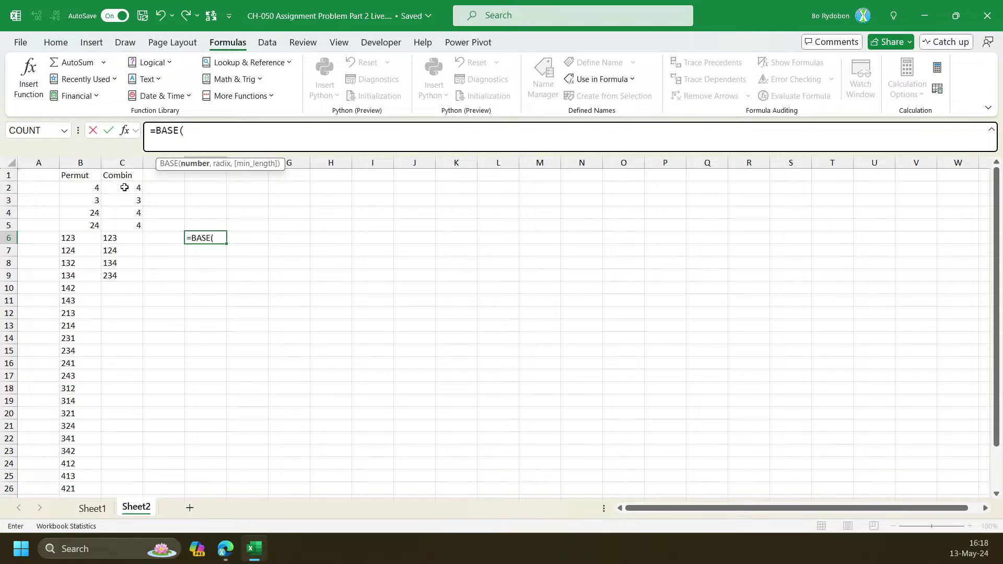
pyautogui.press('Escape')
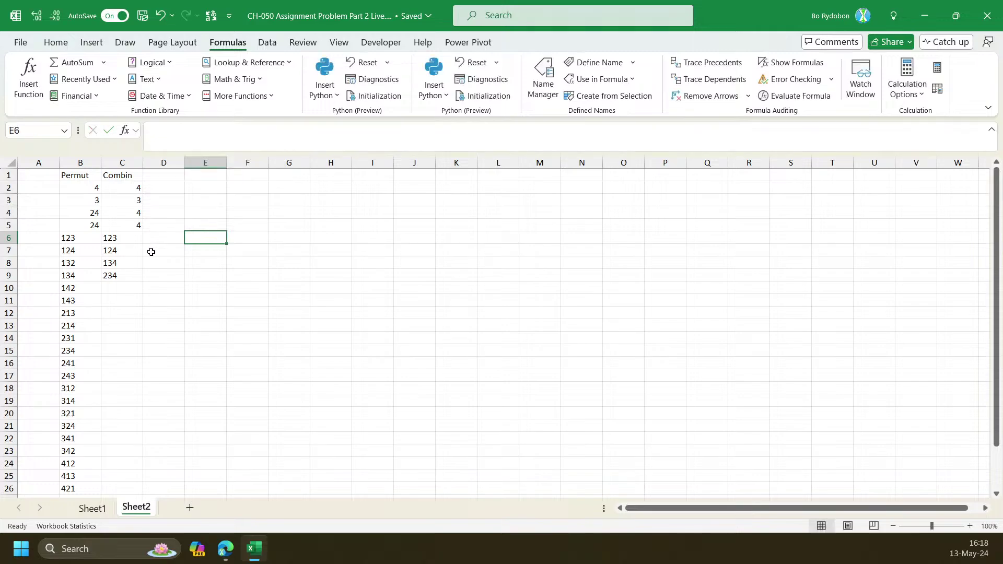
# Enter the item numbers 1, 2, 3 and 4 across E2:H2
pyautogui.click(196, 192)
pyautogui.write('1')
pyautogui.press('Tab')
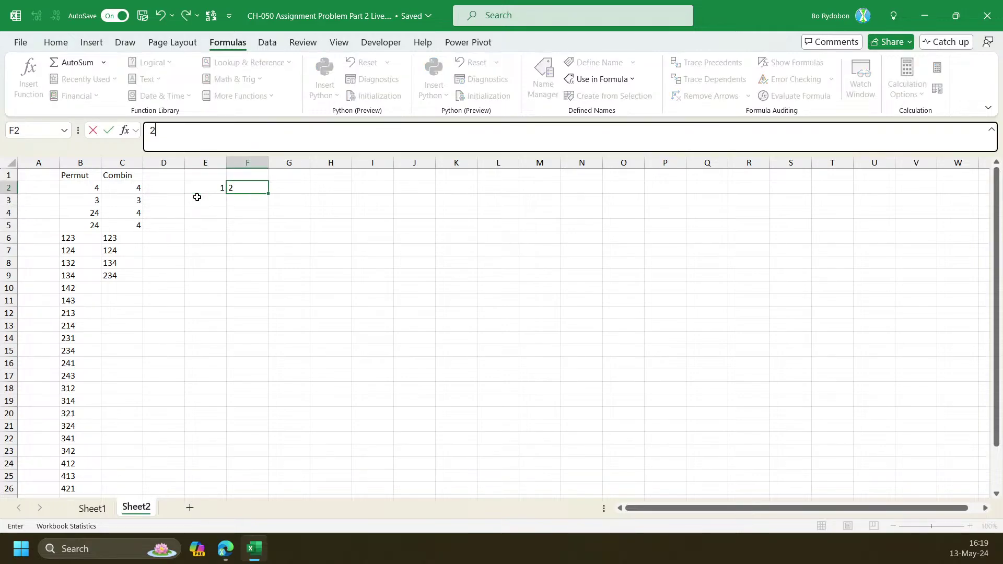
pyautogui.write('2')
pyautogui.press('Tab')
pyautogui.write('3')
pyautogui.press('Tab')
pyautogui.write('4')
pyautogui.press('Return')
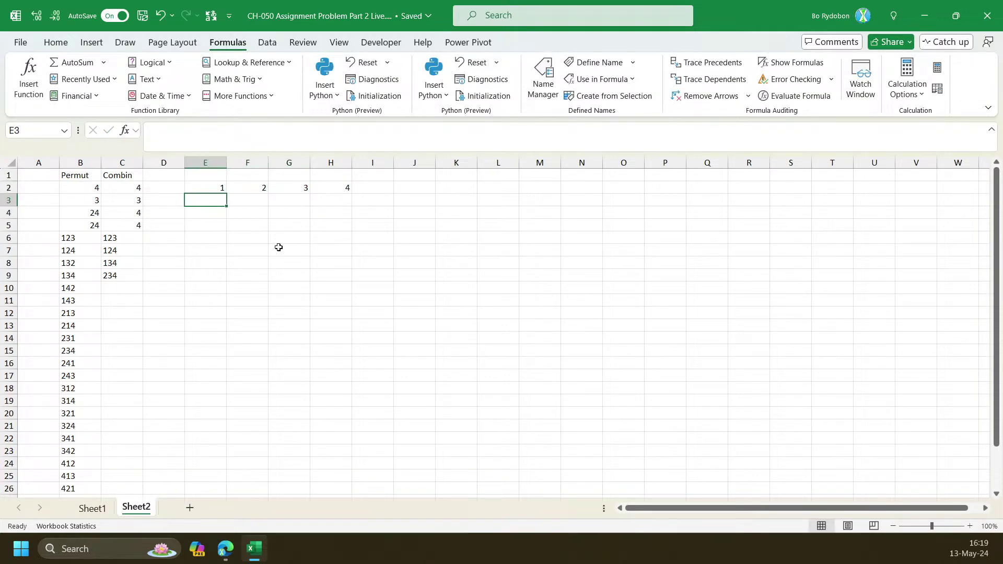
# Enter 1 in row 3 and 0 in row 4 beneath items 1, 2 and 3 to show each item's two states
pyautogui.write('1')
pyautogui.press('Return')
pyautogui.write('0')
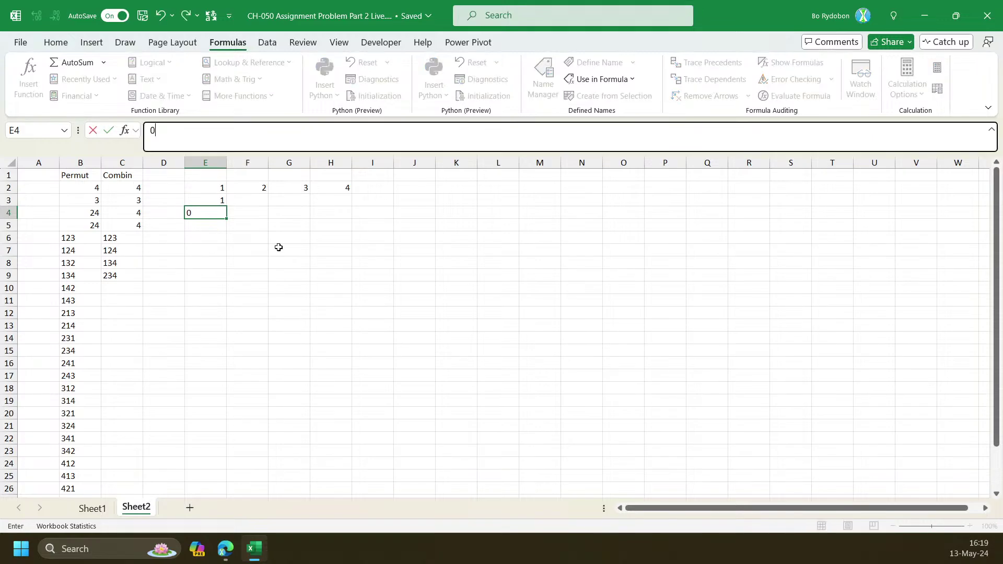
pyautogui.press('Up')
pyautogui.press('Right')
pyautogui.write('1')
pyautogui.press('Return')
pyautogui.write('0')
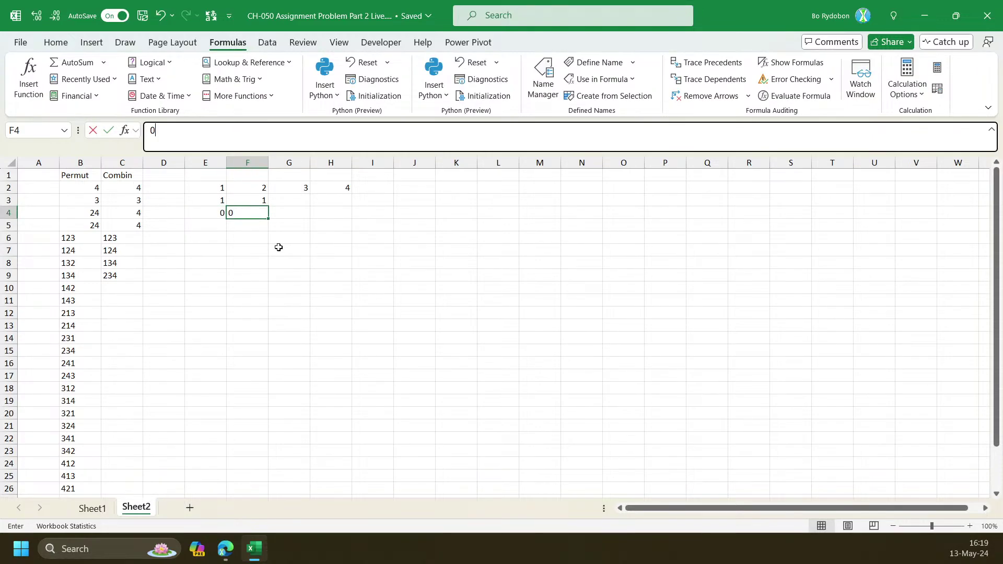
pyautogui.press('Up')
pyautogui.press('Right')
pyautogui.write('1')
pyautogui.press('Return')
pyautogui.write('0')
pyautogui.press('Return')
pyautogui.press('Up')
pyautogui.press('Up')
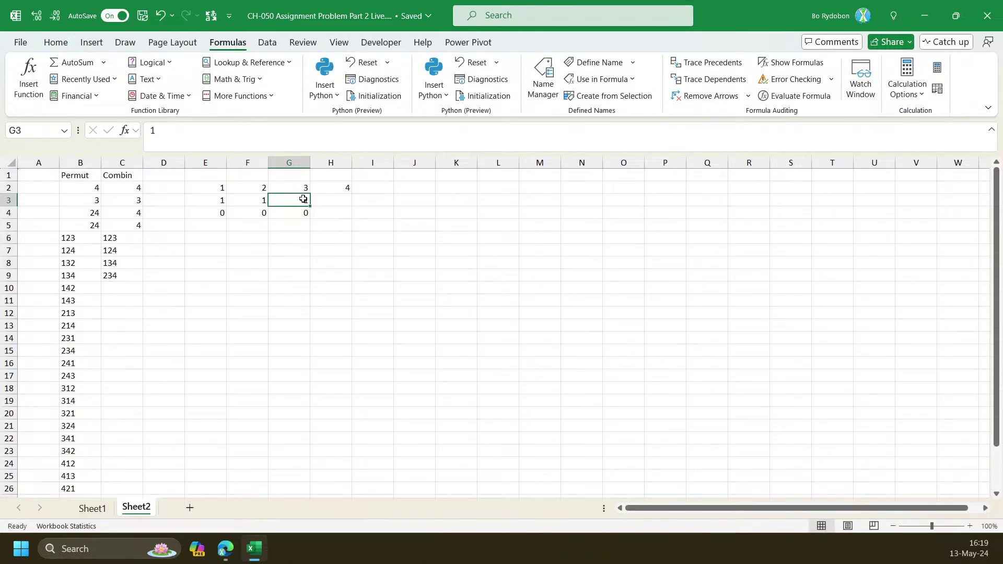
# Clear the illustration values in E2:H4
pyautogui.click(214, 192)
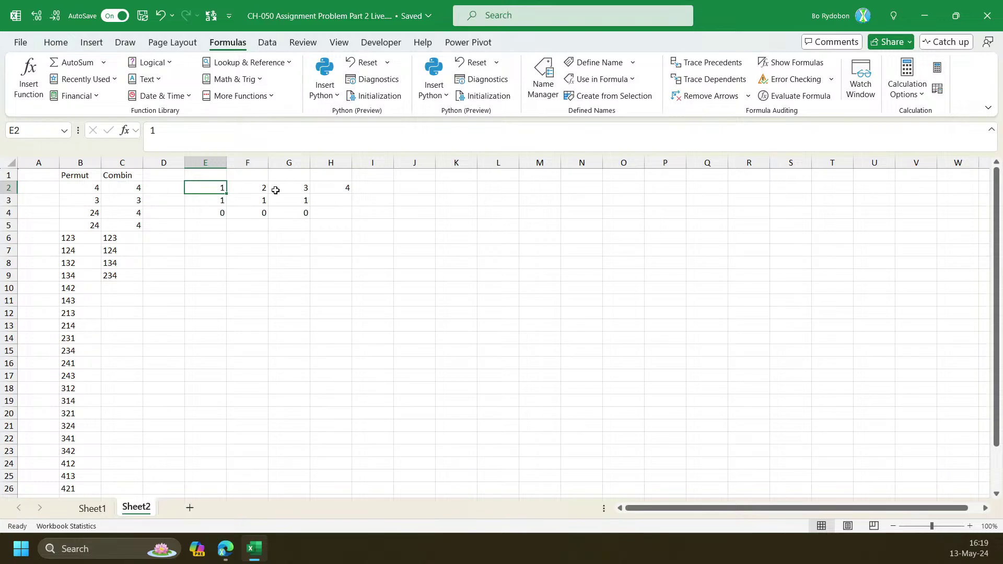
pyautogui.moveTo(219, 192); pyautogui.dragTo(332, 209)
pyautogui.press('Delete')
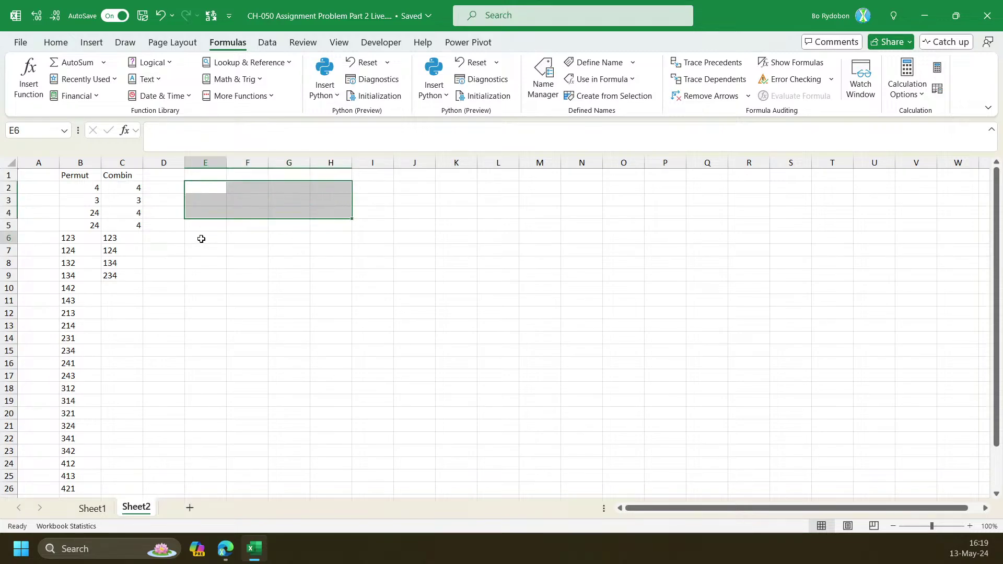
# Enter =2^C2 in E6 and move that formula to D6
pyautogui.click(201, 238)
pyautogui.write('=2')
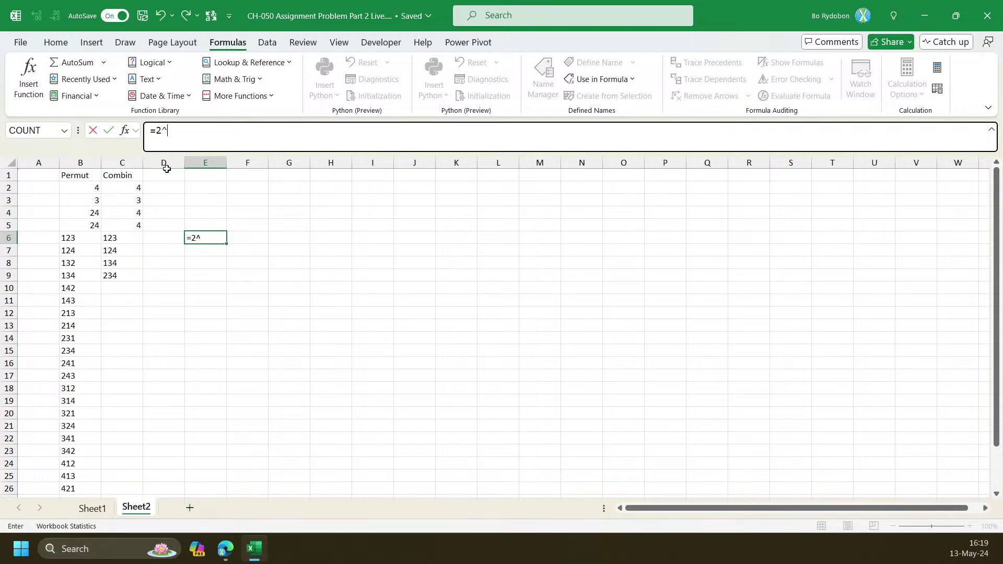
pyautogui.write('^')
pyautogui.click(138, 190)
pyautogui.press('Return')
pyautogui.click(202, 238)
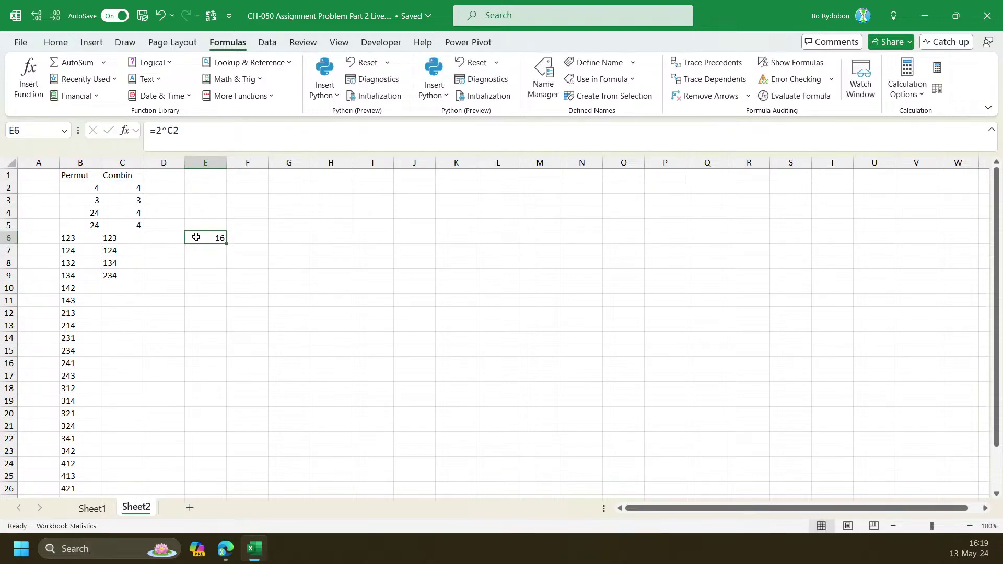
pyautogui.moveTo(202, 241); pyautogui.dragTo(171, 238)
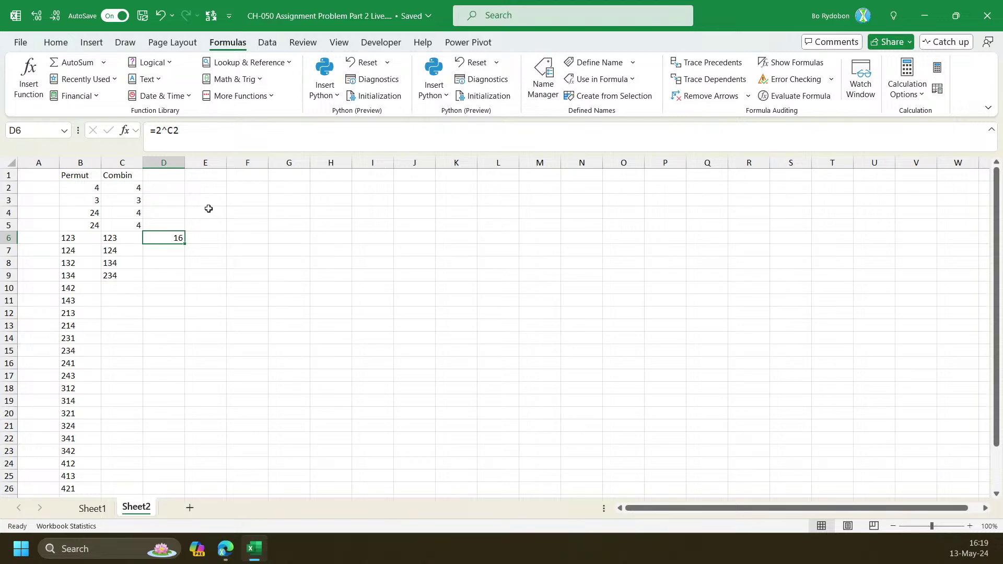
# Wrap the D6 formula in SEQUENCE with a start of 0, giving =SEQUENCE(2^C2,,0)
pyautogui.click(156, 130)
pyautogui.write('seq')
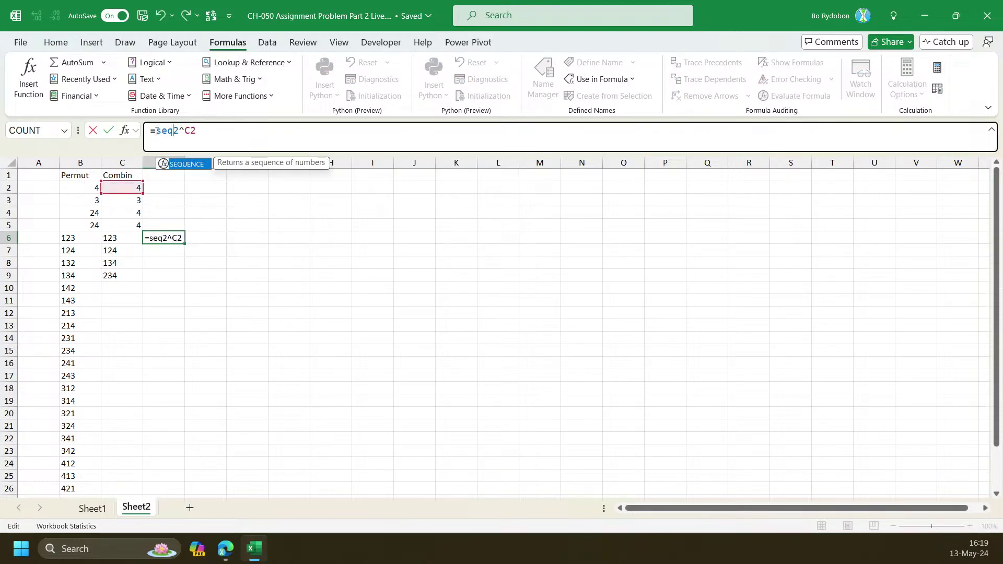
pyautogui.press('Tab')
pyautogui.write(',,0')
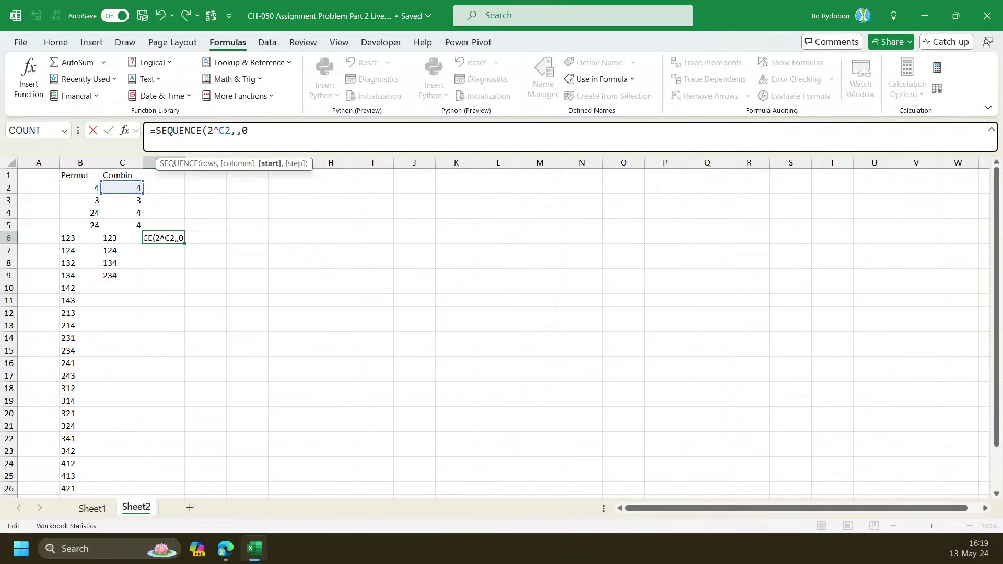
pyautogui.press('Return')
# Wrap the D6 sequence in BASE with radix 2 and open its minimum length argument
pyautogui.click(177, 237)
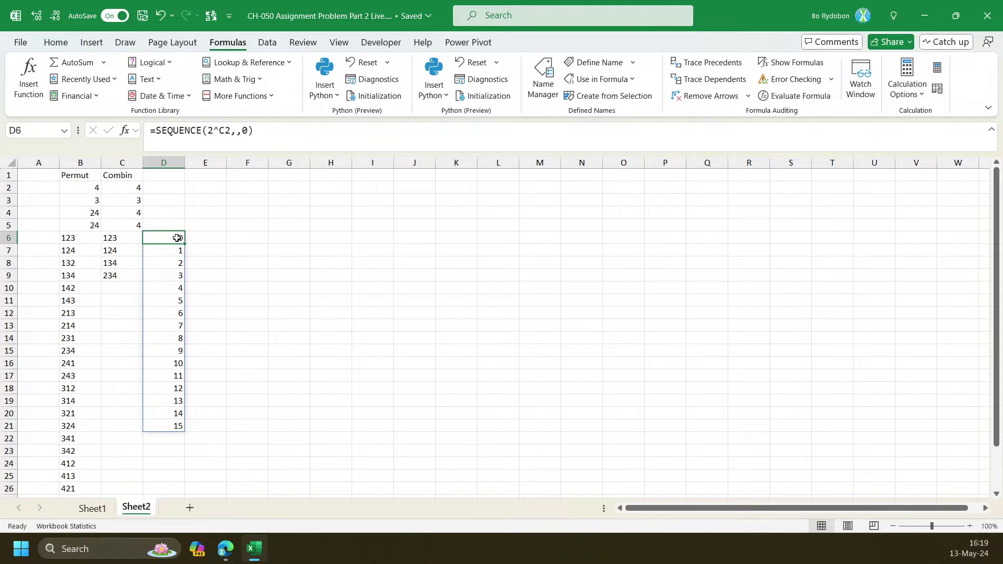
pyautogui.click(156, 130)
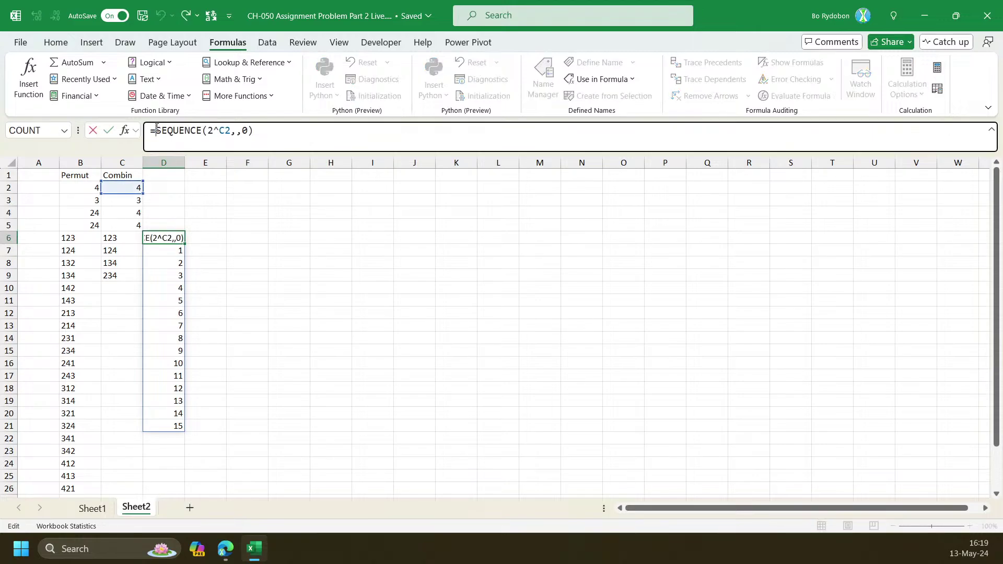
pyautogui.write('BASE(')
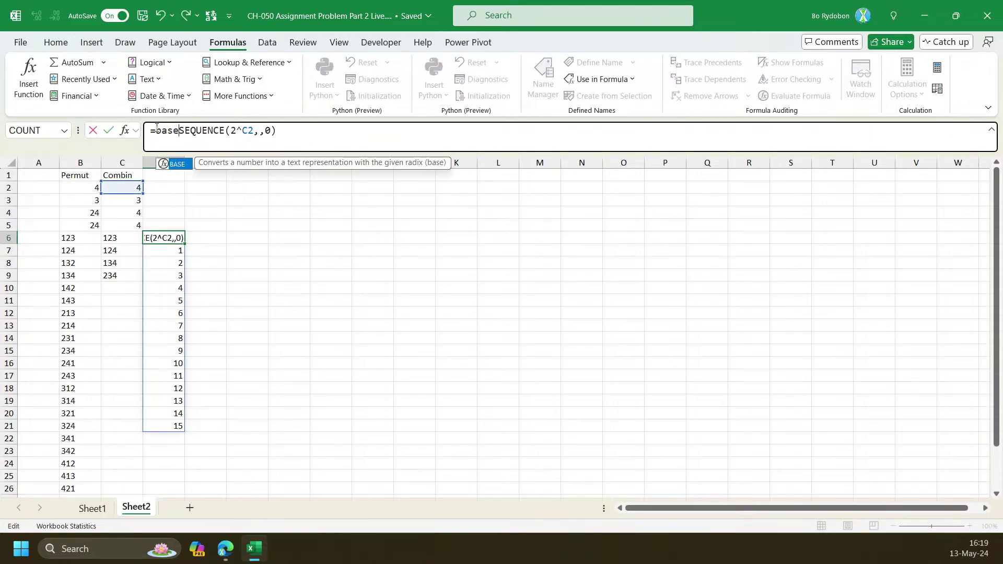
pyautogui.write(',2')
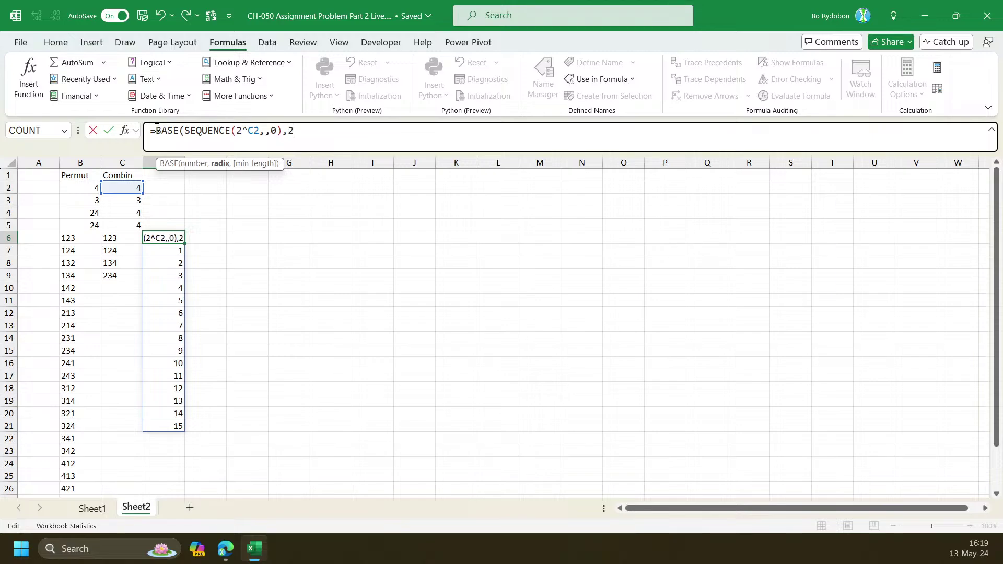
pyautogui.write(',')
# Complete D6 as =LET(n,C2,BASE(SEQUENCE(2^n,,0),2,n)), with n as both the exponent and the minimum length
pyautogui.click(156, 129)
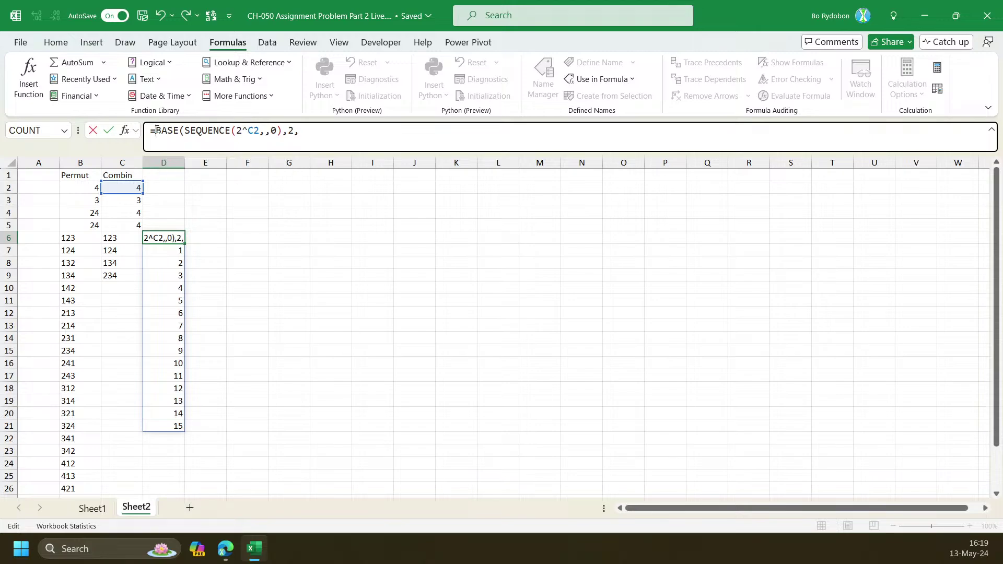
pyautogui.write('LET(n,')
pyautogui.click(131, 188)
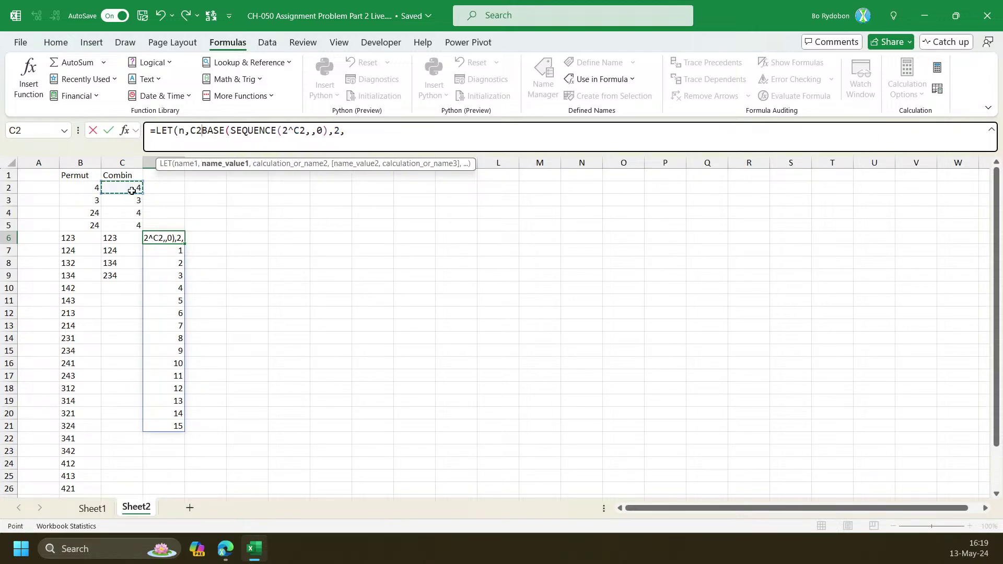
pyautogui.write(',')
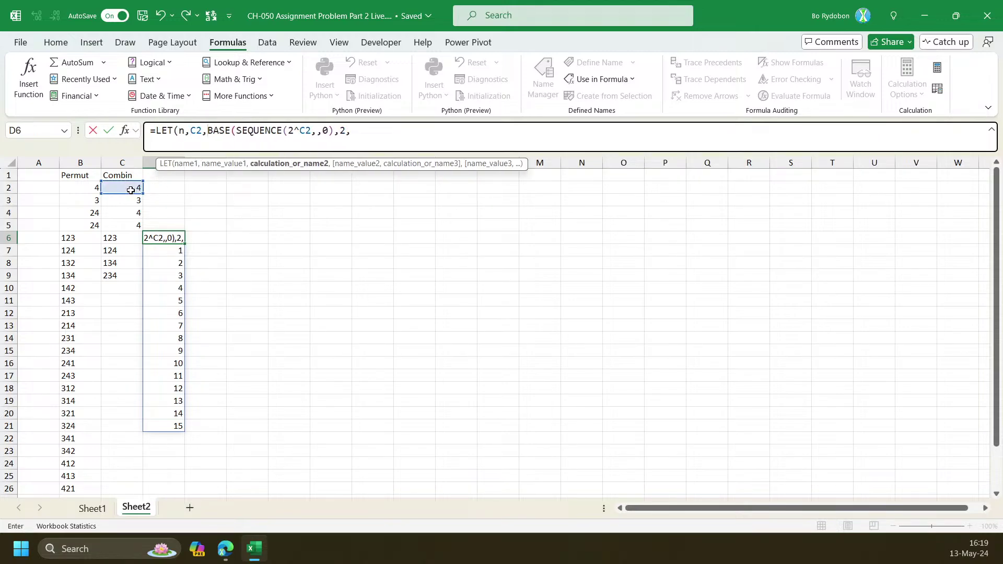
pyautogui.doubleClick(308, 131)
pyautogui.write('n')
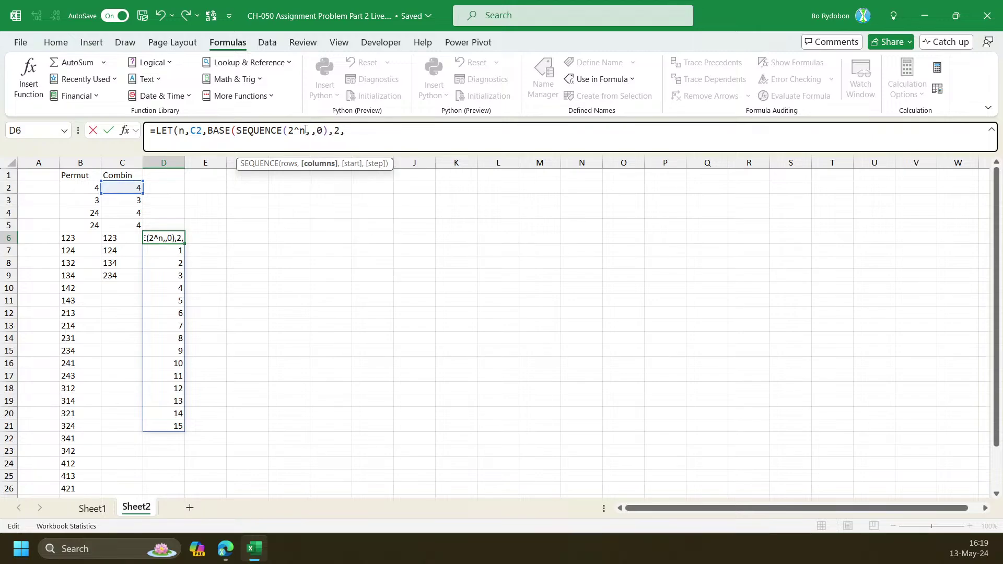
pyautogui.press('End')
pyautogui.write('n))')
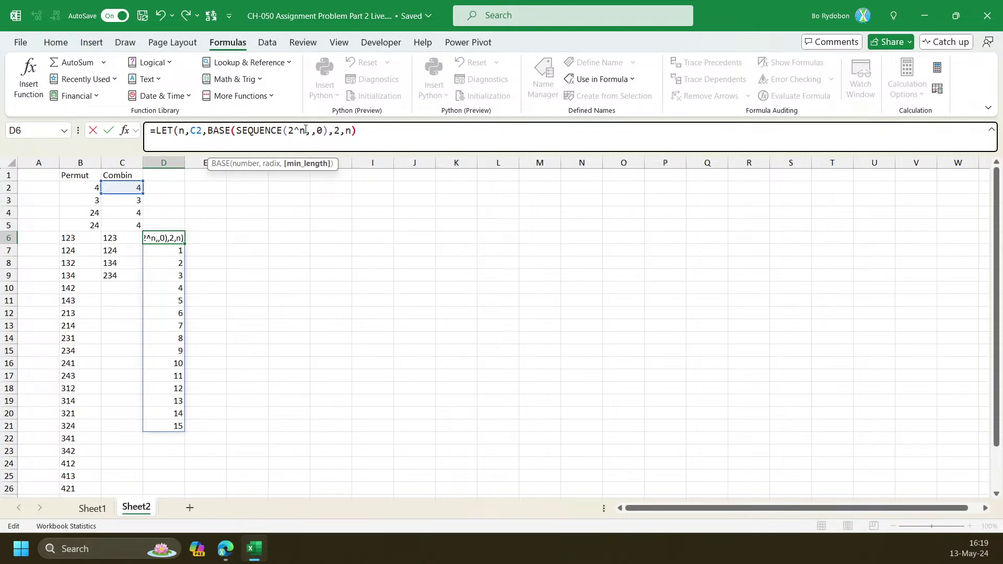
pyautogui.press('Return')
pyautogui.press('Up')
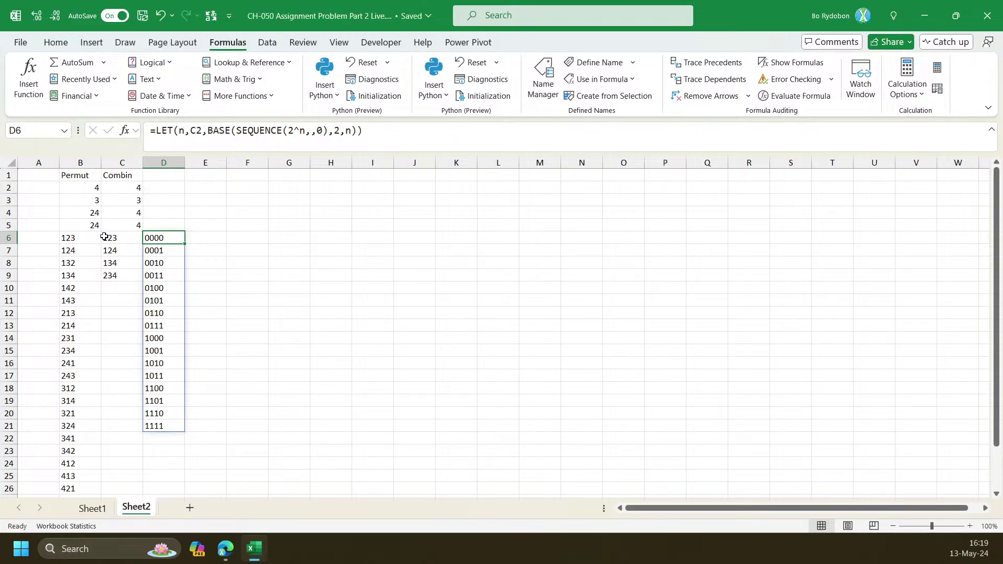
# Define s as SEQUENCE(,n) in the D6 LET formula and put the BASE calculation on a new line
pyautogui.moveTo(109, 237); pyautogui.dragTo(117, 266)
pyautogui.click(164, 235)
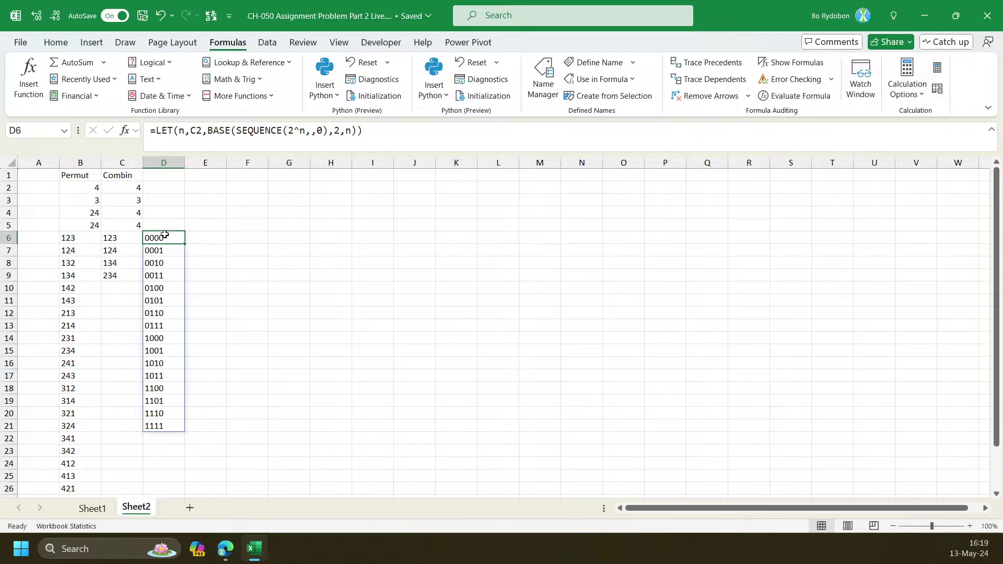
pyautogui.click(209, 131)
pyautogui.write('mid')
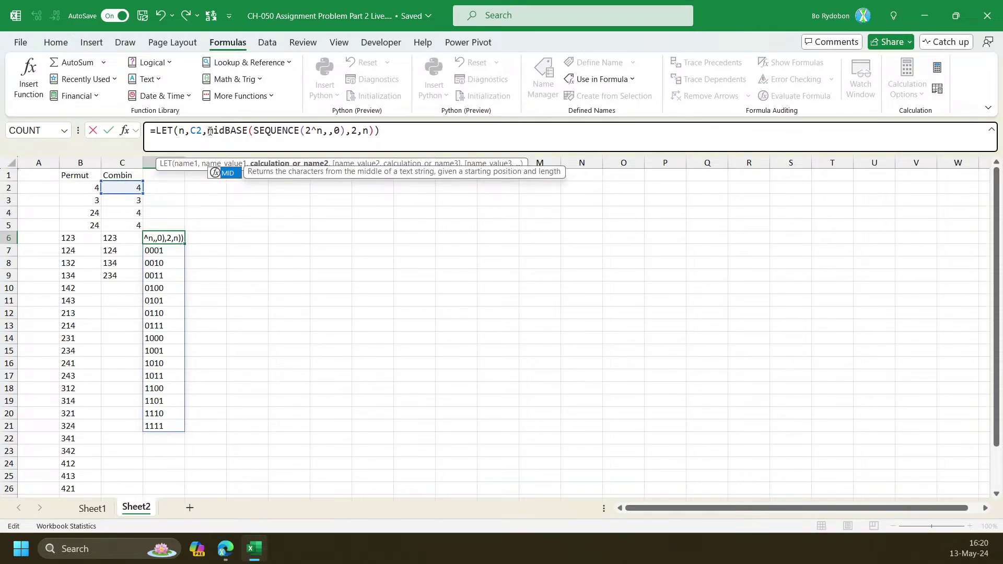
pyautogui.press('BackSpace')
pyautogui.press('BackSpace')
pyautogui.press('BackSpace')
pyautogui.hotkey('alt', 'Return')
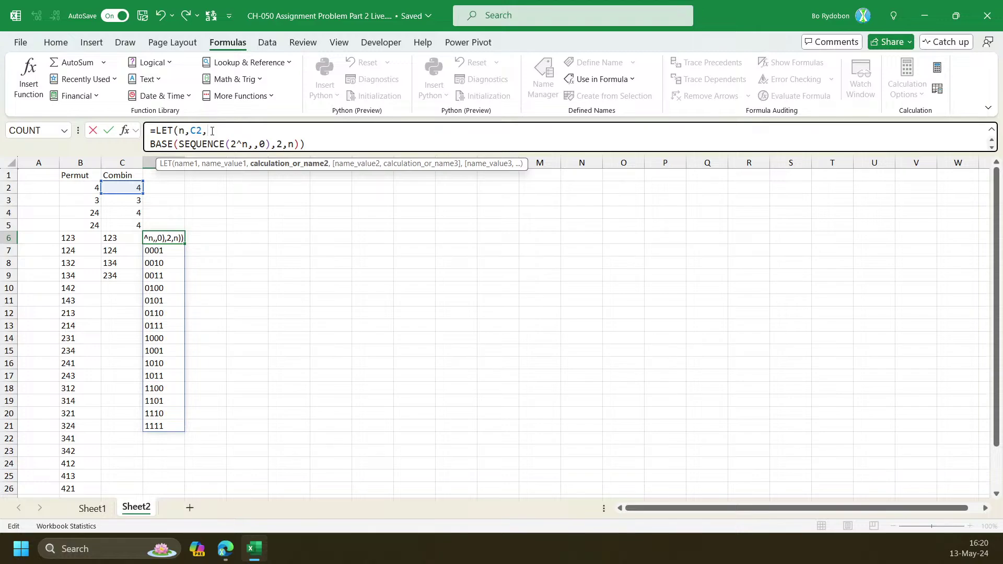
pyautogui.write('s,seq')
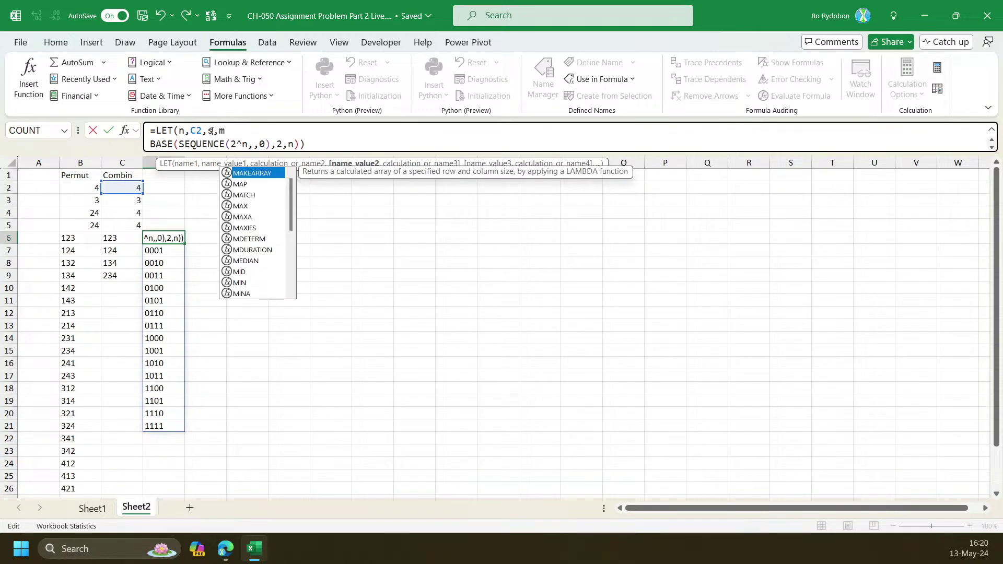
pyautogui.press('Tab')
pyautogui.write(',n),')
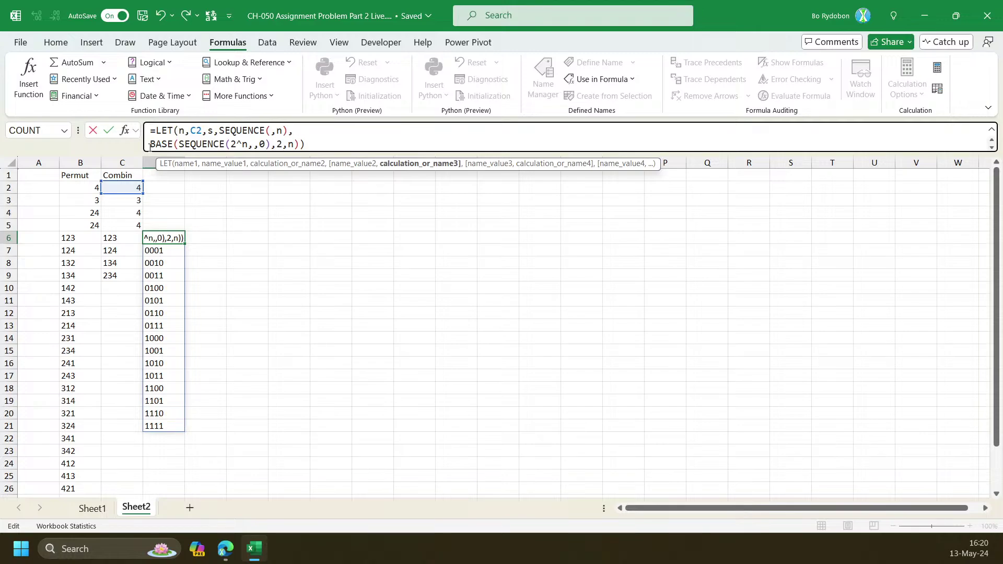
# Wrap the BASE calculation in D6 as MID(...,s,1) to split the strings into digits, and enlarge the formula bar
pyautogui.write('mid')
pyautogui.press('Tab')
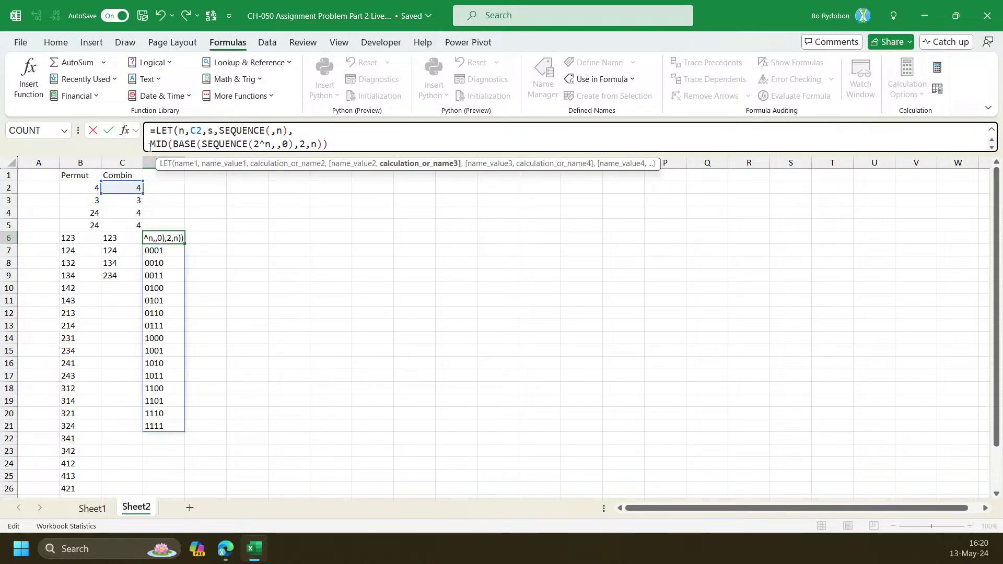
pyautogui.press('Left')
pyautogui.write(',s,1')
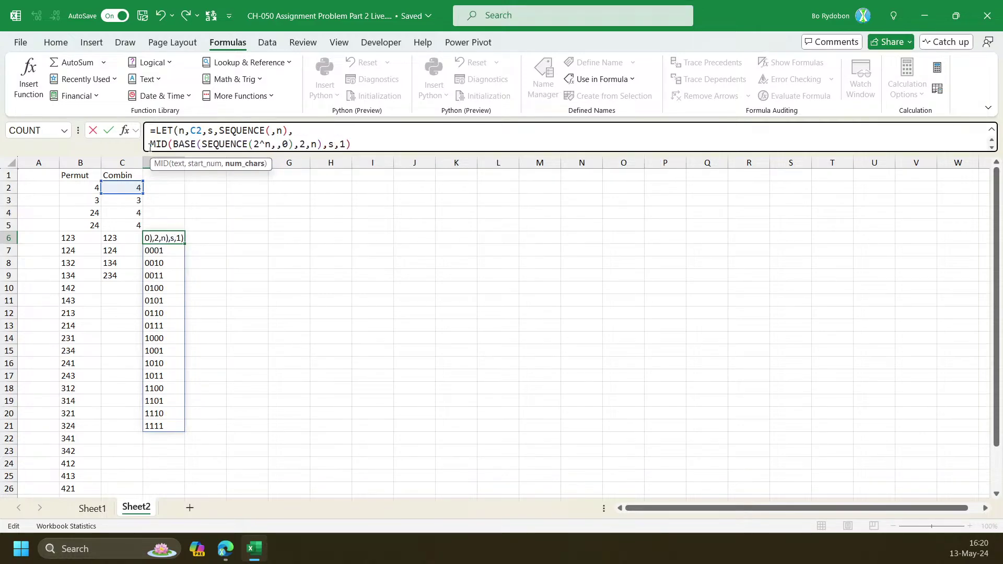
pyautogui.hotkey('ctrl', 'Return')
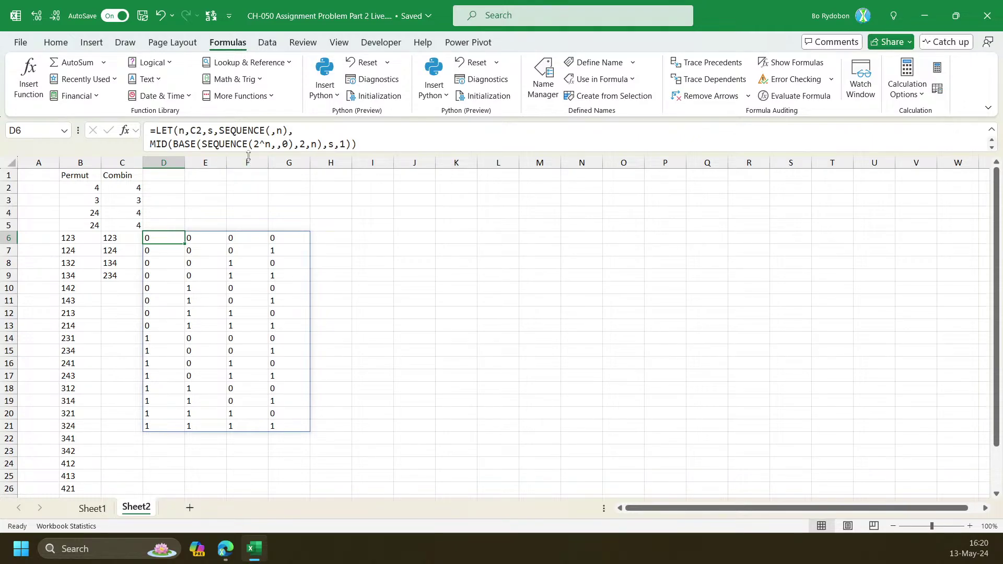
pyautogui.moveTo(248, 155); pyautogui.dragTo(249, 183)
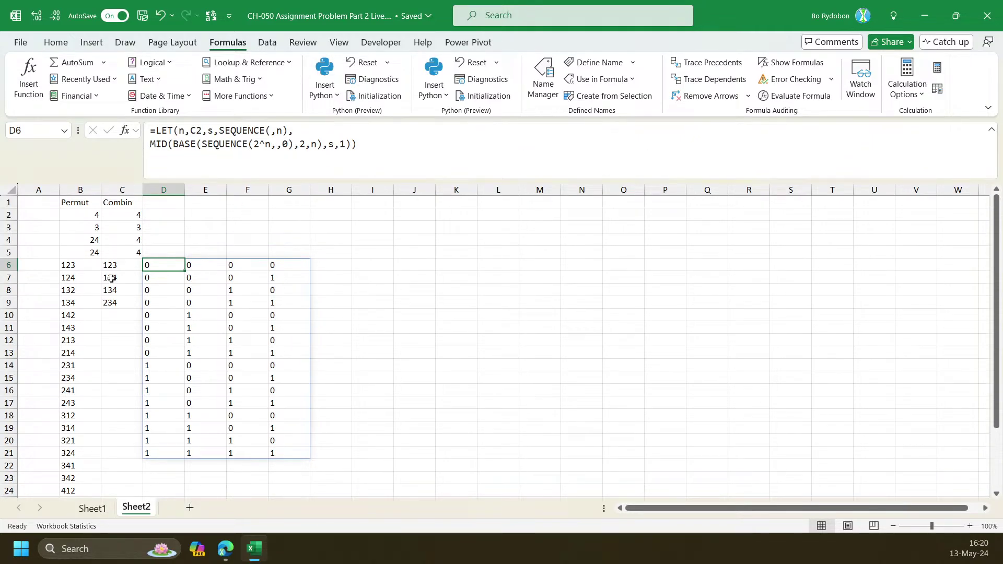
# Insert REPT(s, before the MID expression in the D6 formula
pyautogui.moveTo(122, 265); pyautogui.dragTo(119, 303)
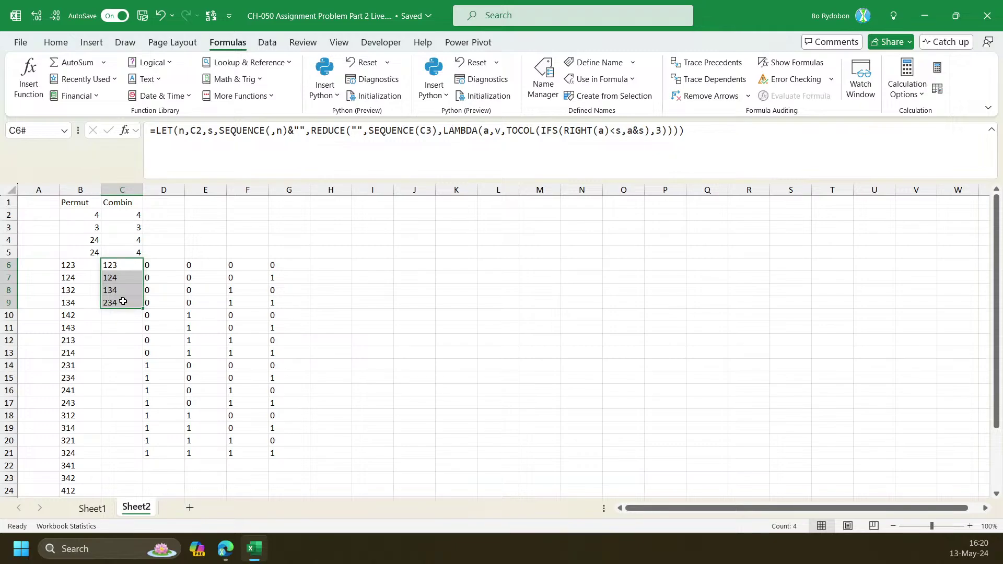
pyautogui.click(163, 266)
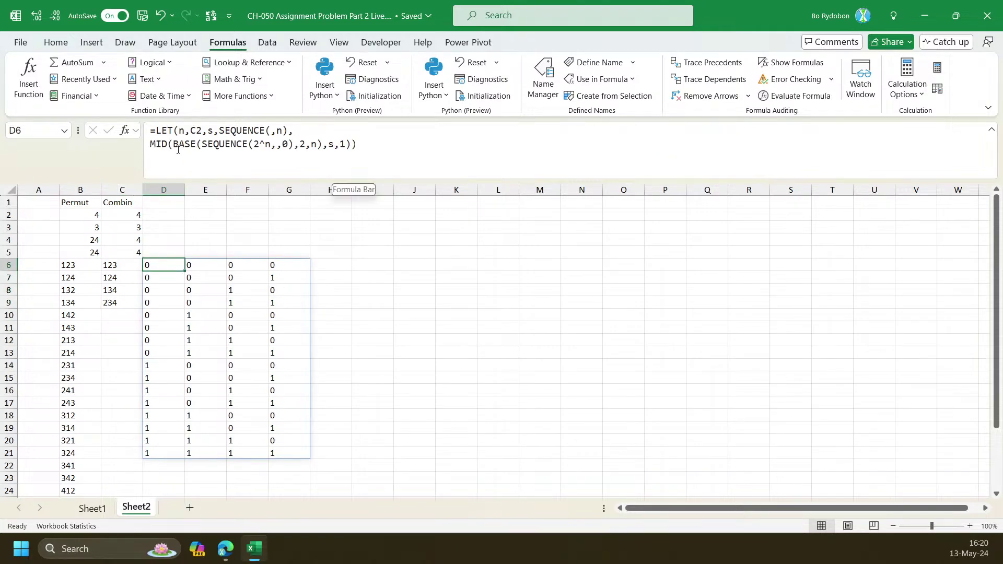
pyautogui.click(151, 146)
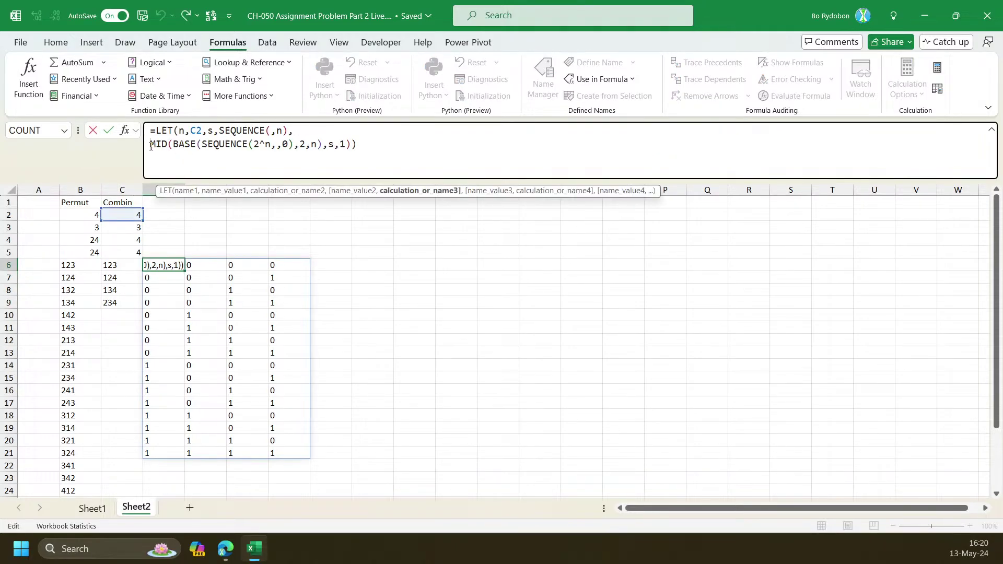
pyautogui.write('I')
pyautogui.write('rep')
pyautogui.press('BackSpace')
pyautogui.press('BackSpace')
pyautogui.press('BackSpace')
pyautogui.press('BackSpace')
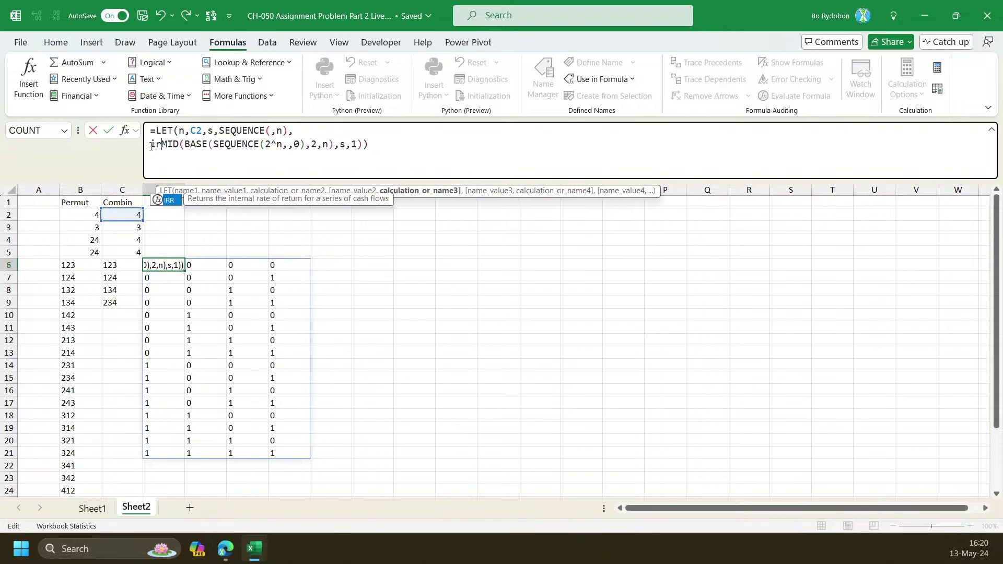
pyautogui.write('rep')
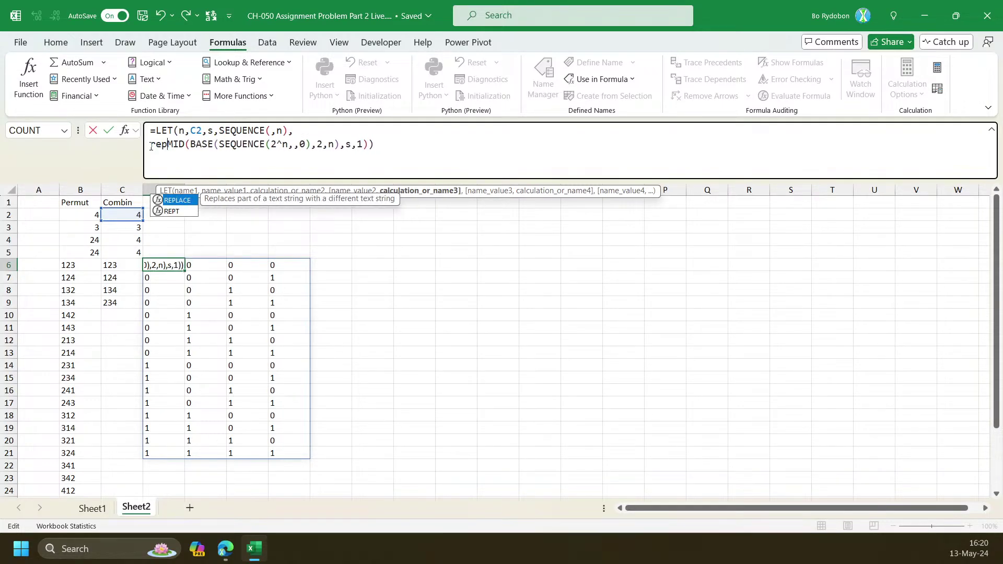
pyautogui.write('t')
pyautogui.press('Tab')
pyautogui.write('s,')
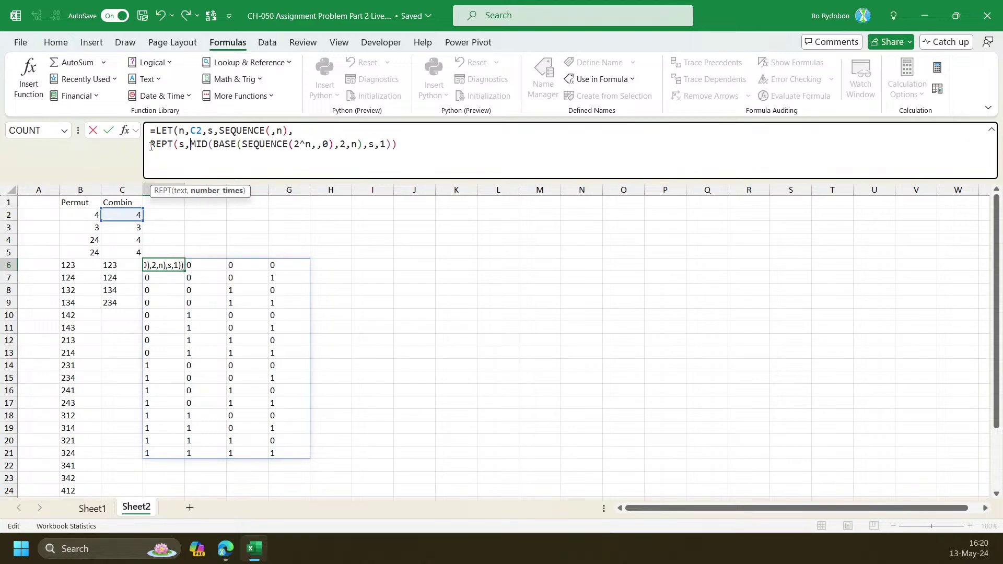
# Check REPT's number_times argument, add the missing closing parenthesis and commit the D6 formula
pyautogui.click(216, 191)
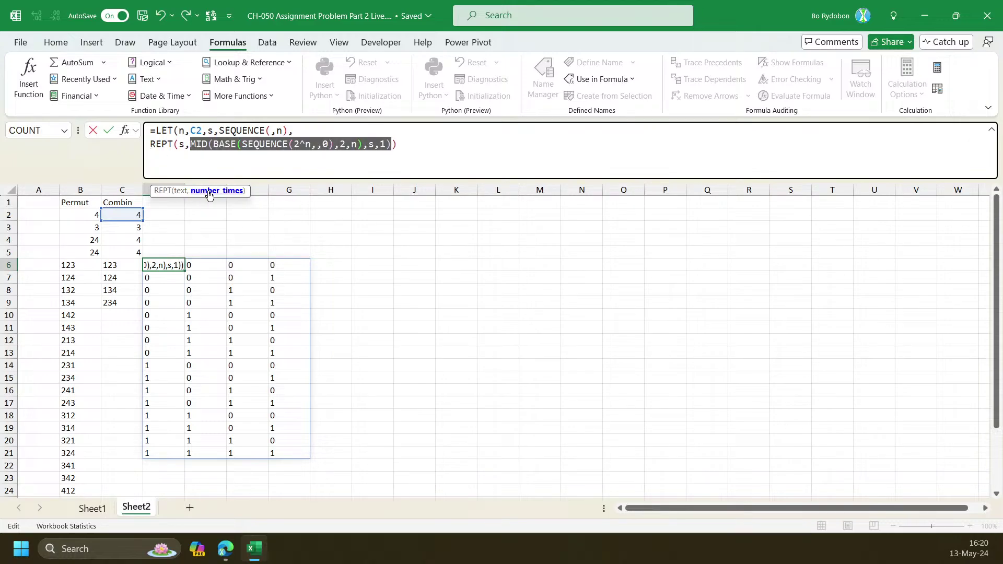
pyautogui.click(410, 144)
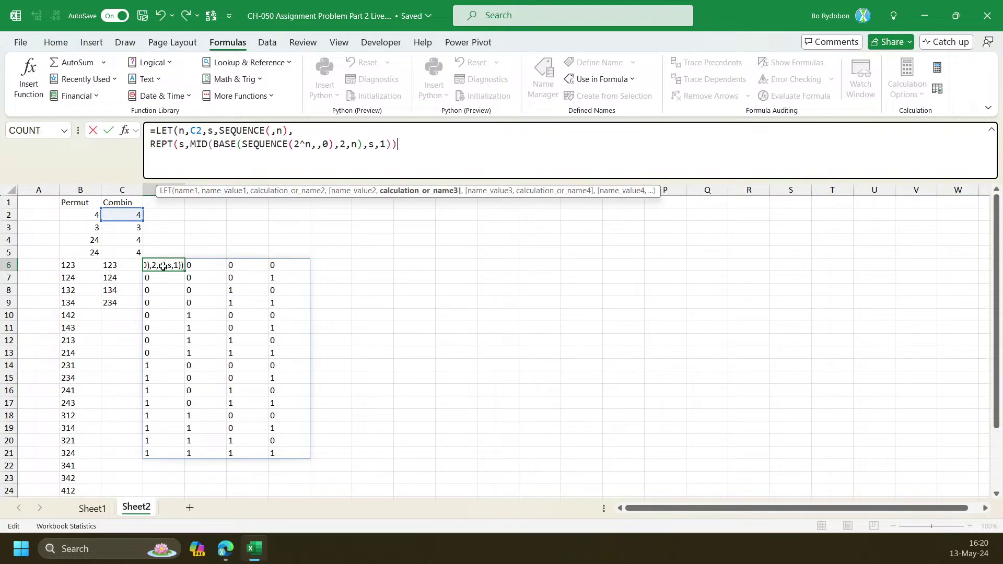
pyautogui.write(')')
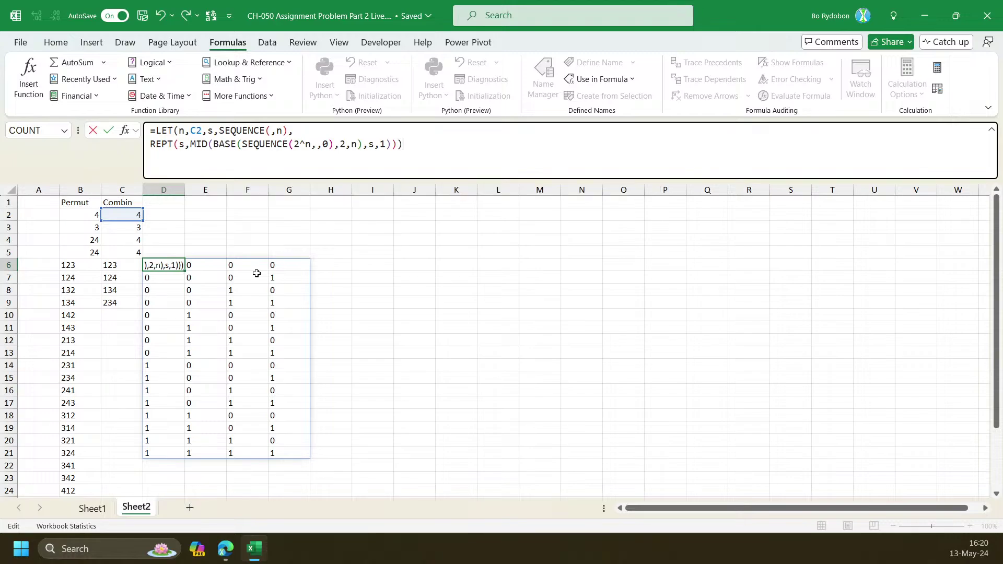
pyautogui.press('Return')
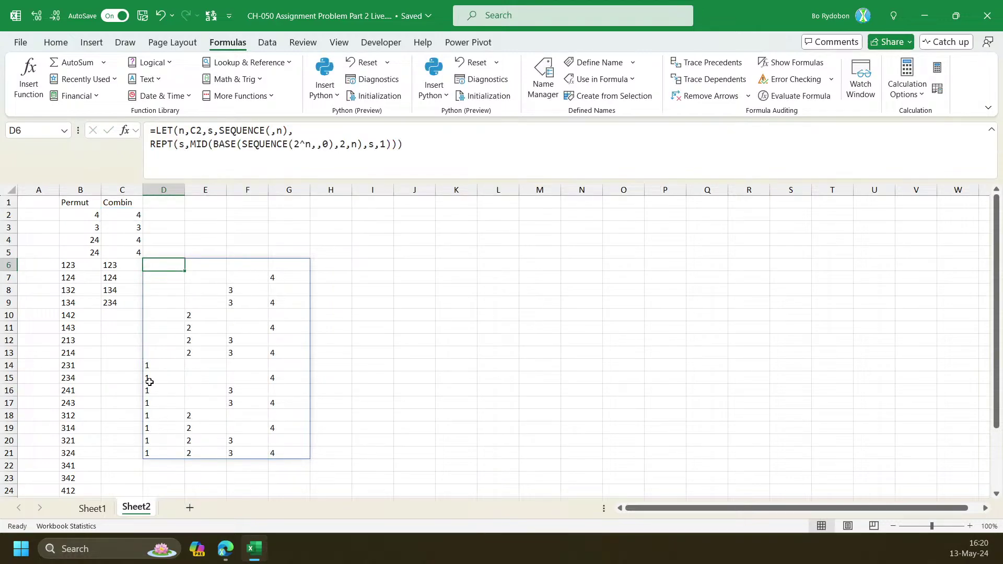
# Insert BYROW( before the REPT expression in the D6 formula
pyautogui.moveTo(149, 365); pyautogui.dragTo(279, 366)
pyautogui.click(167, 268)
pyautogui.click(151, 145)
pyautogui.write('by')
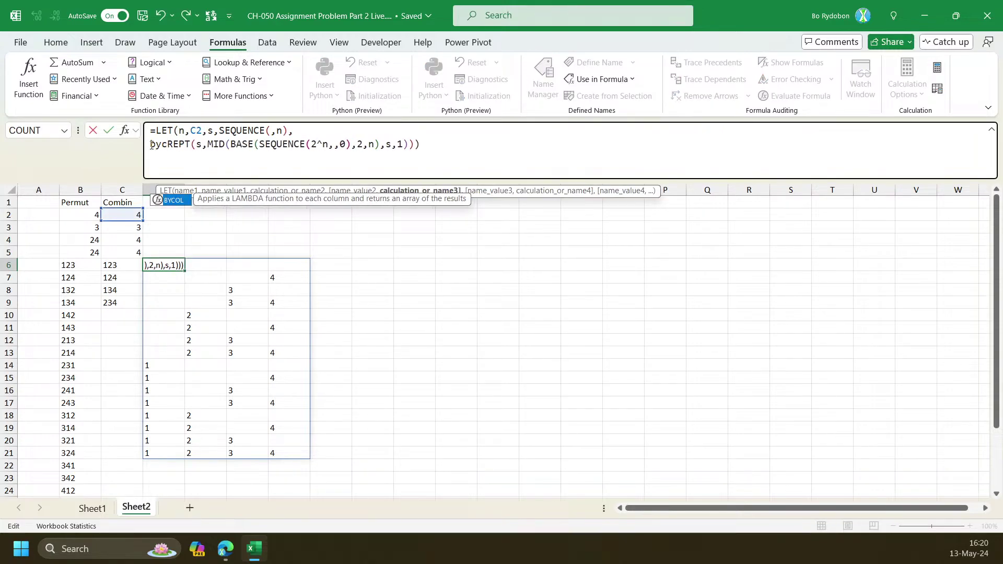
pyautogui.write('c')
pyautogui.press('BackSpace')
pyautogui.write('row(')
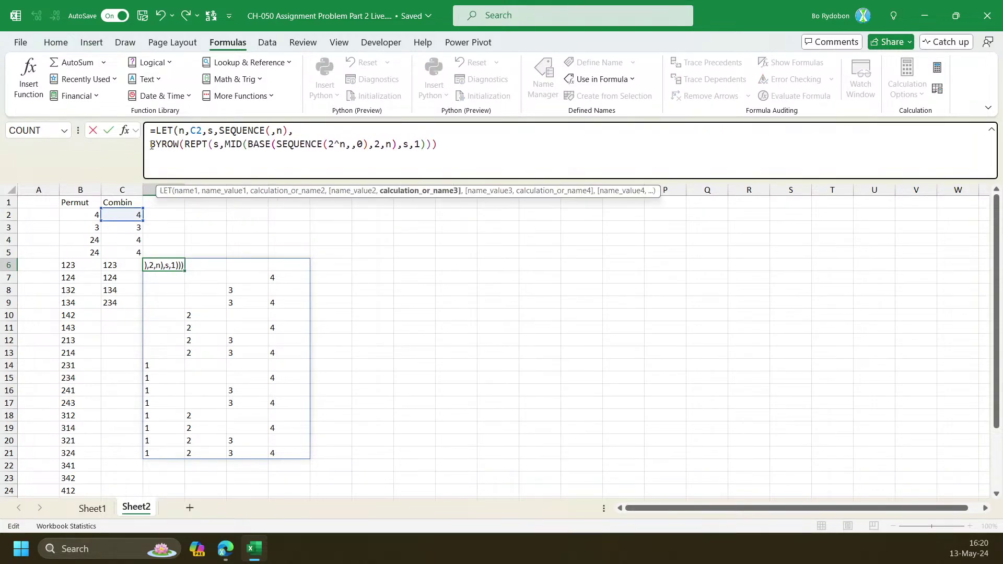
# Add CONCAT as BYROW's function argument in the D6 formula and close the parentheses
pyautogui.press('Left')
pyautogui.write(',co')
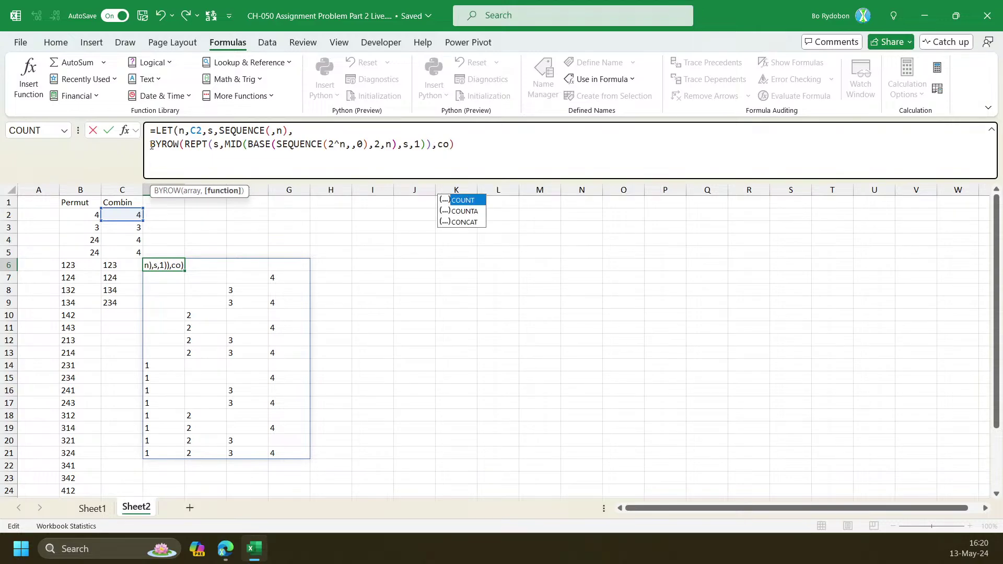
pyautogui.press('Down')
pyautogui.press('Down')
pyautogui.press('Tab')
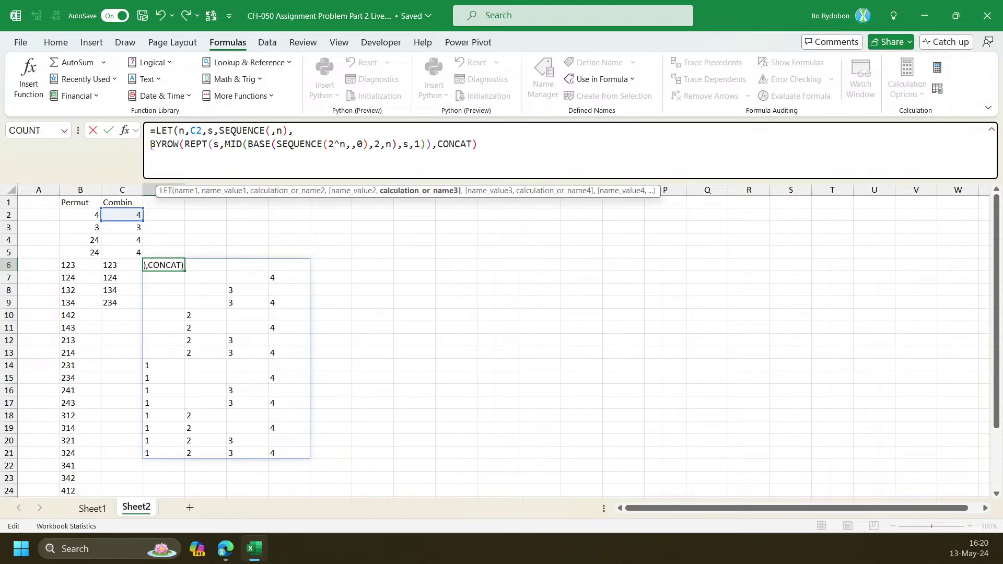
pyautogui.write(')')
pyautogui.press('Right')
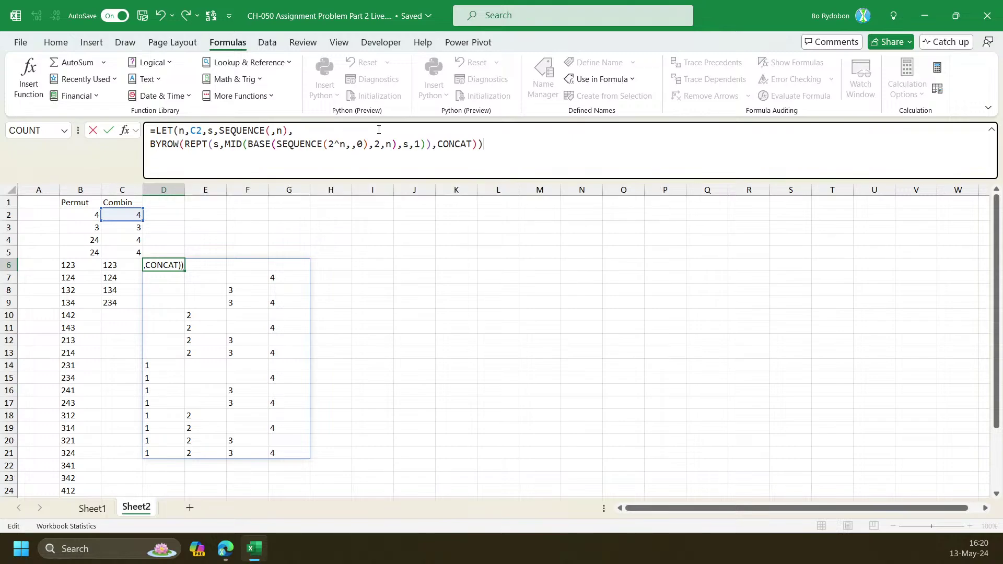
# Replace CONCAT in D6's BYROW with LAMBDA(x,CONCAT(x)), balance the parentheses and commit the formula
pyautogui.doubleClick(454, 143)
pyautogui.write('lam')
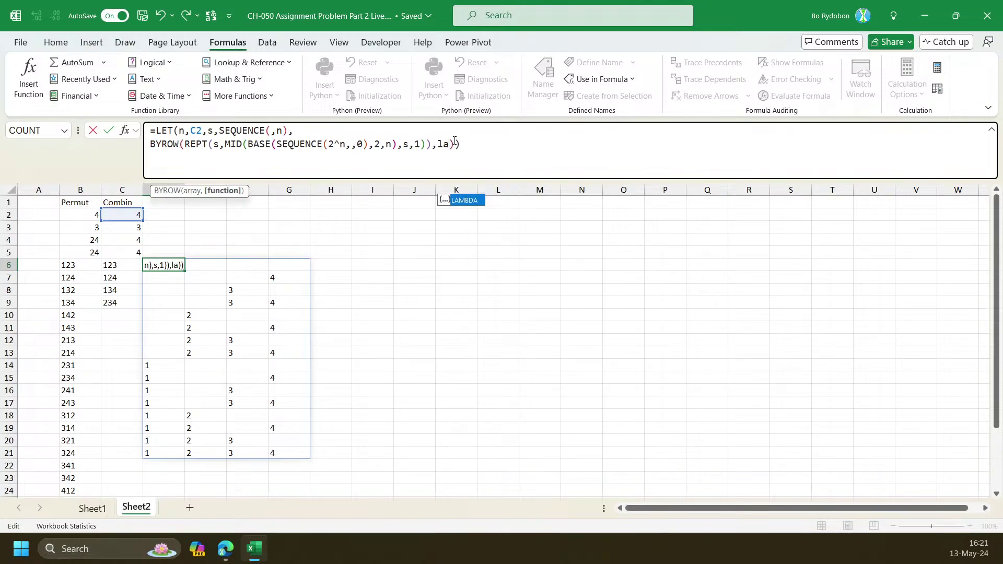
pyautogui.press('Tab')
pyautogui.write('x,conc')
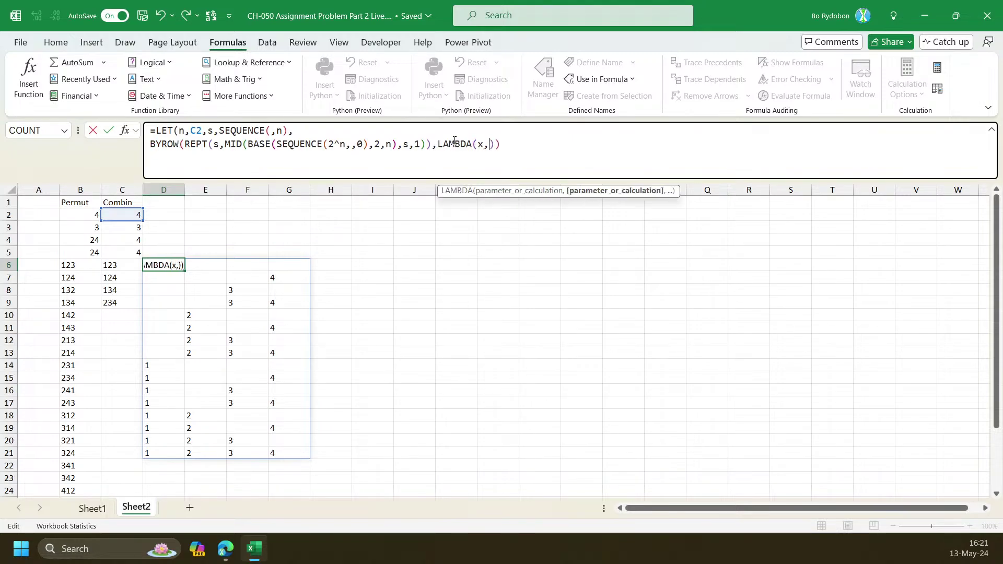
pyautogui.write('at')
pyautogui.press('Tab')
pyautogui.write('x)')
pyautogui.press('End')
pyautogui.write(')')
pyautogui.press('Return')
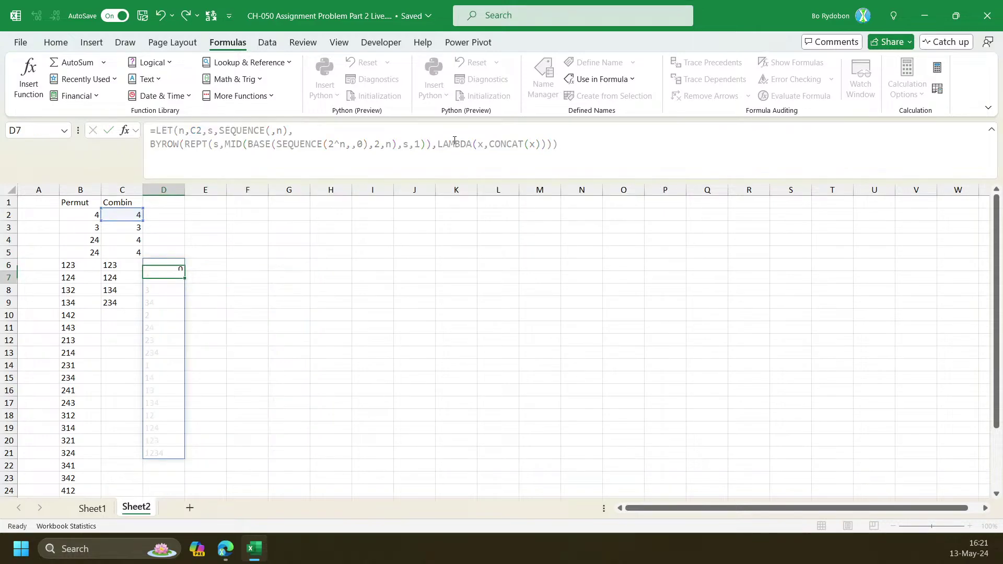
pyautogui.press('Up')
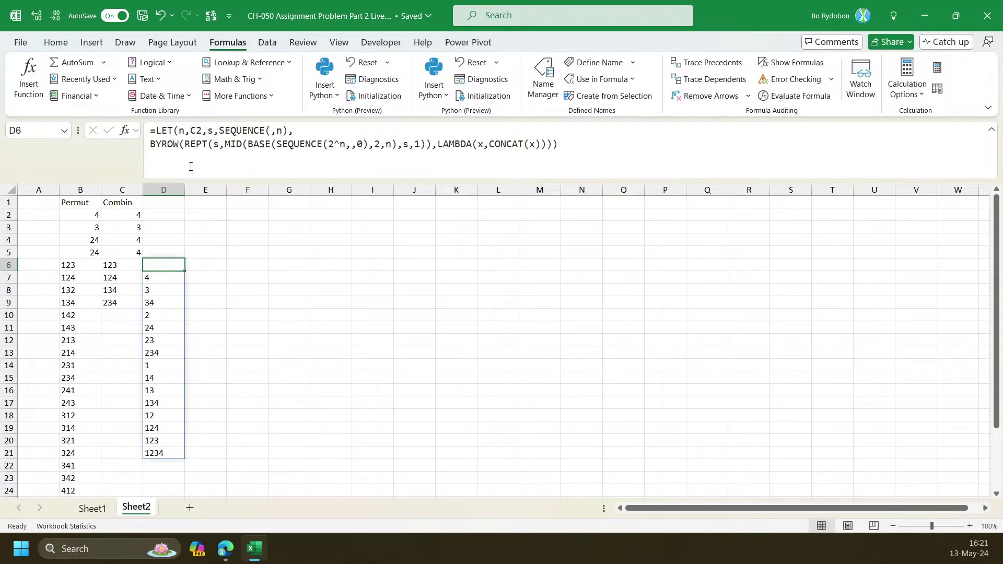
# Name the BYROW result b inside D6's LET formula and open a new argument after it
pyautogui.click(163, 458)
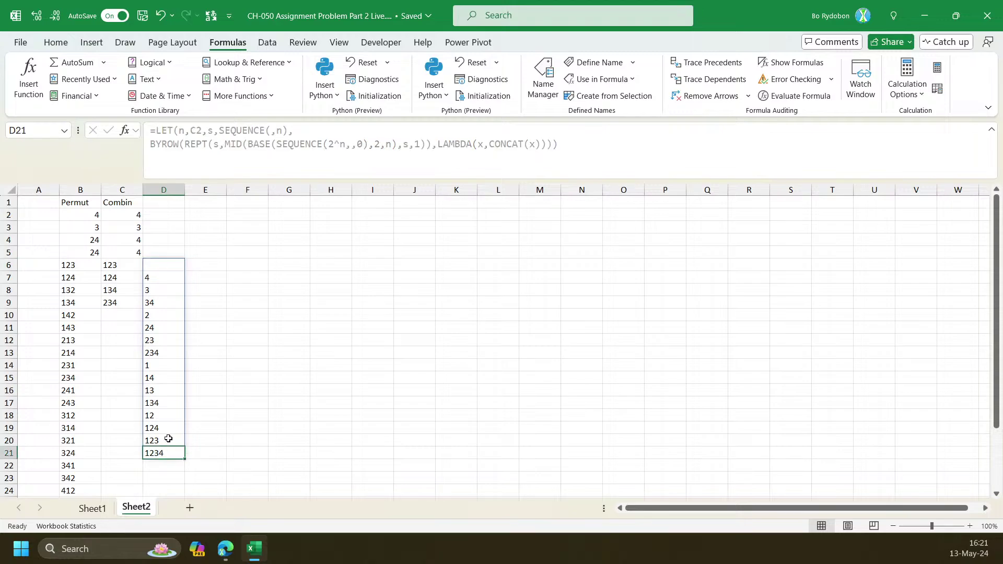
pyautogui.click(166, 405)
pyautogui.click(163, 262)
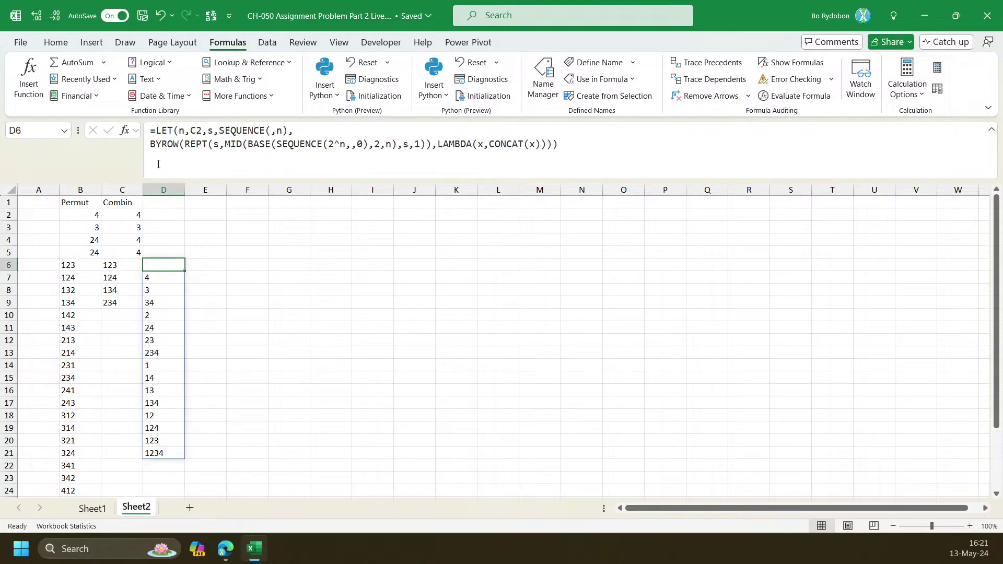
pyautogui.click(148, 145)
pyautogui.write('b,')
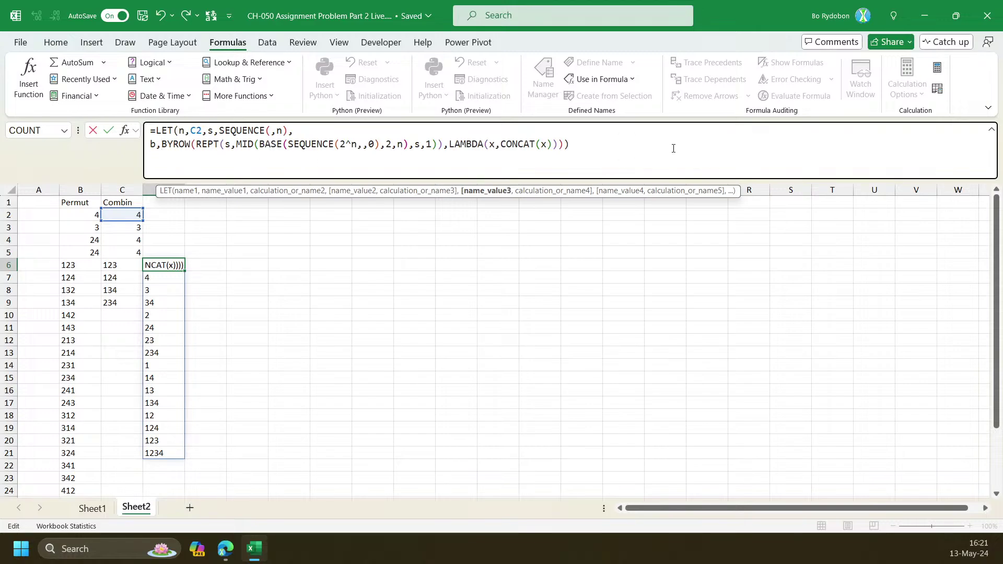
pyautogui.click(673, 148)
pyautogui.press('Left')
pyautogui.write(',')
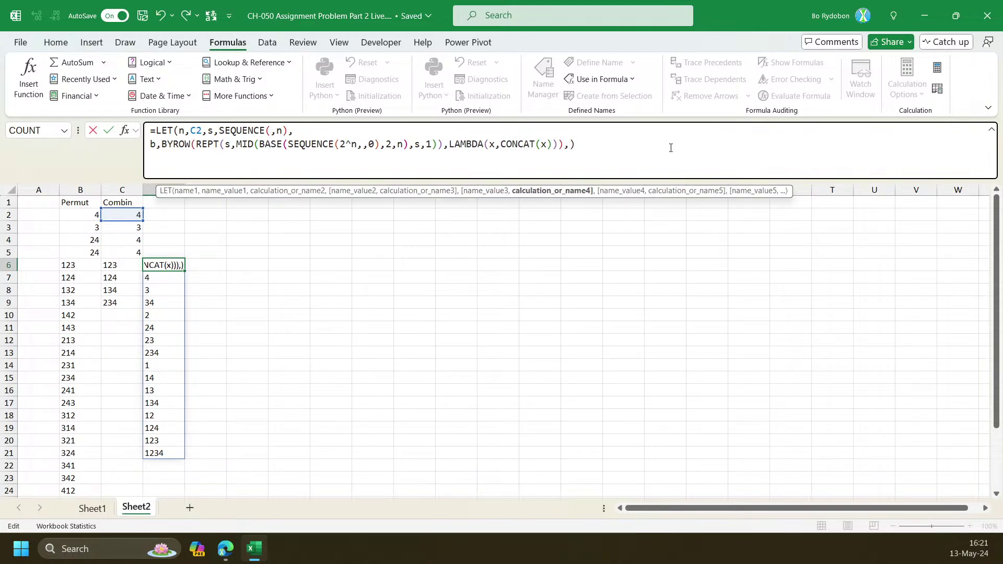
pyautogui.write('len')
pyautogui.press('Tab')
pyautogui.press('BackSpace')
pyautogui.press('BackSpace')
pyautogui.press('BackSpace')
pyautogui.press('BackSpace')
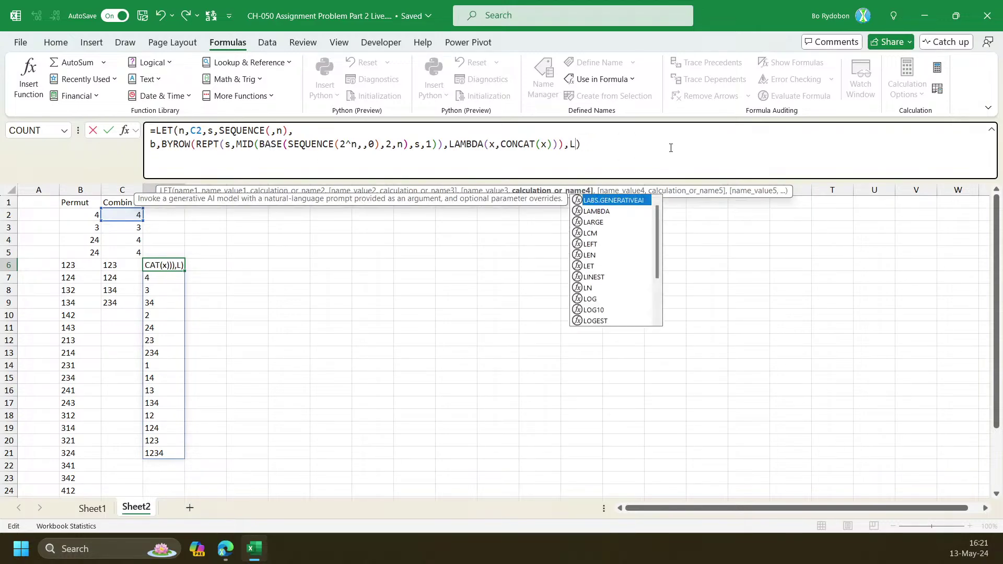
# Add FILTER(b,LEN(b)=C3) as the final calculation of D6's LET formula and commit it
pyautogui.write('filter')
pyautogui.press('Tab')
pyautogui.write('b,len')
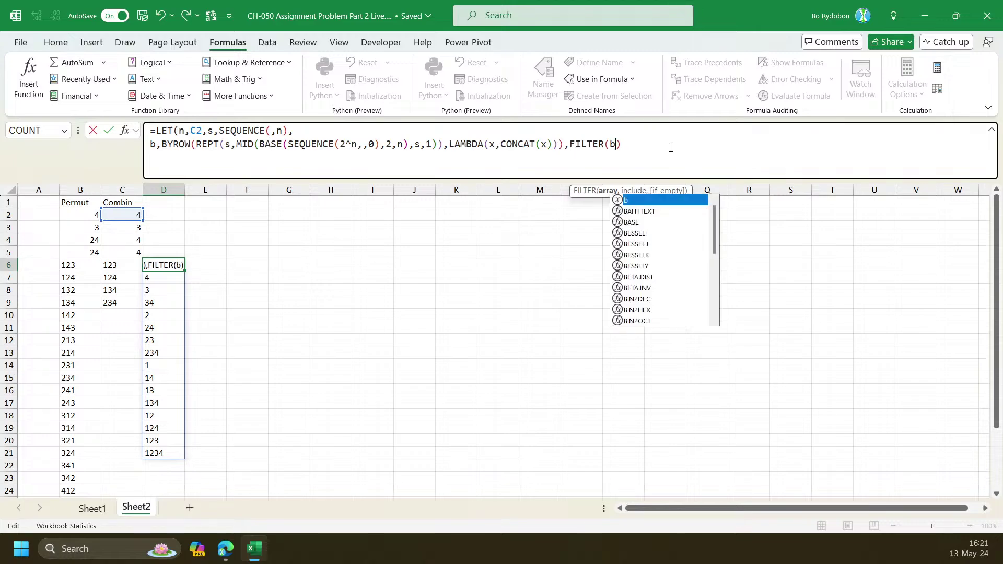
pyautogui.press('Tab')
pyautogui.write('b)=')
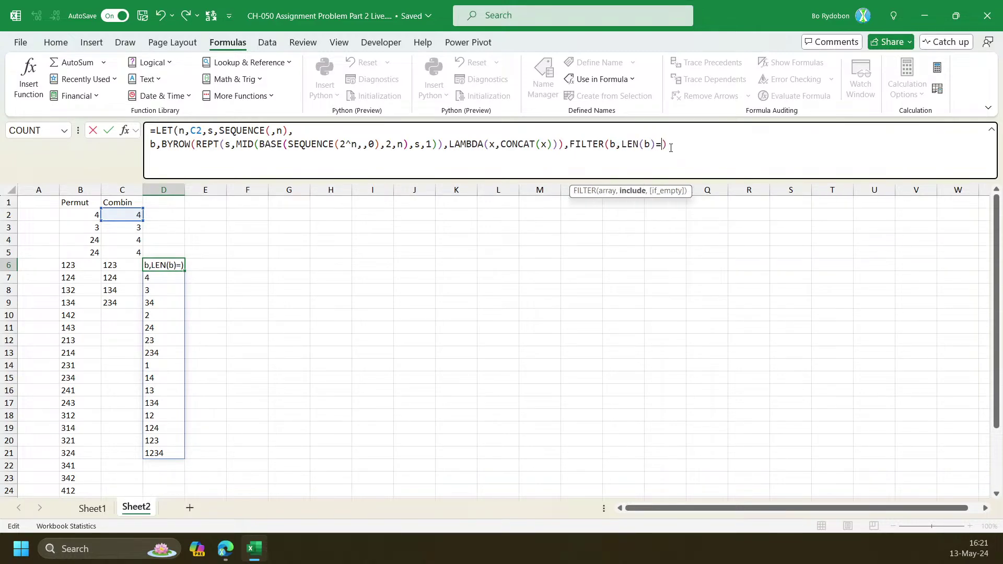
pyautogui.click(117, 228)
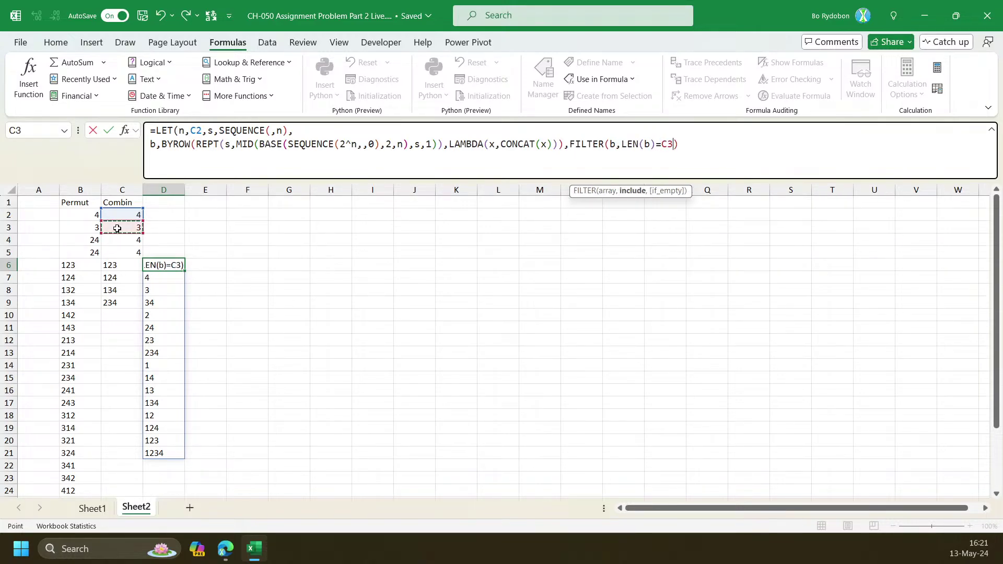
pyautogui.press('Return')
pyautogui.press('Up')
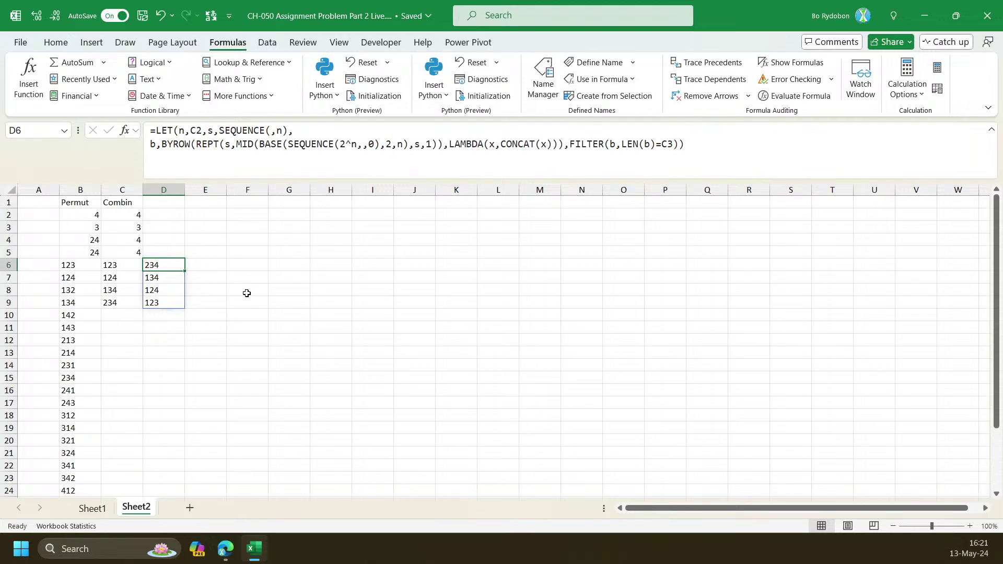
# Compare the combination formulas in C6 and D6 and review the Combin values in C2:C5
pyautogui.click(131, 268)
pyautogui.click(172, 264)
pyautogui.click(134, 202)
pyautogui.moveTo(138, 215); pyautogui.dragTo(139, 253)
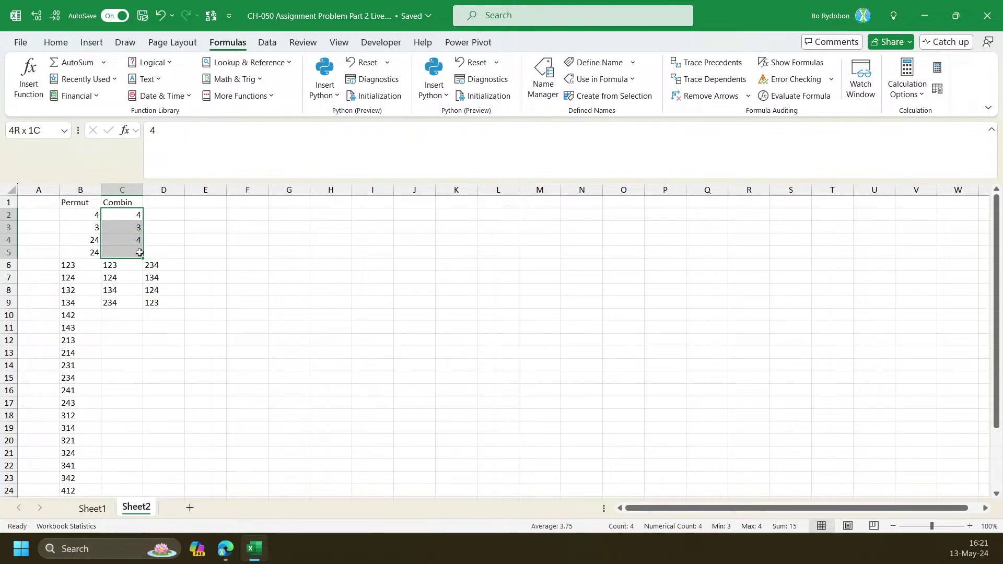
pyautogui.click(205, 269)
pyautogui.write('=')
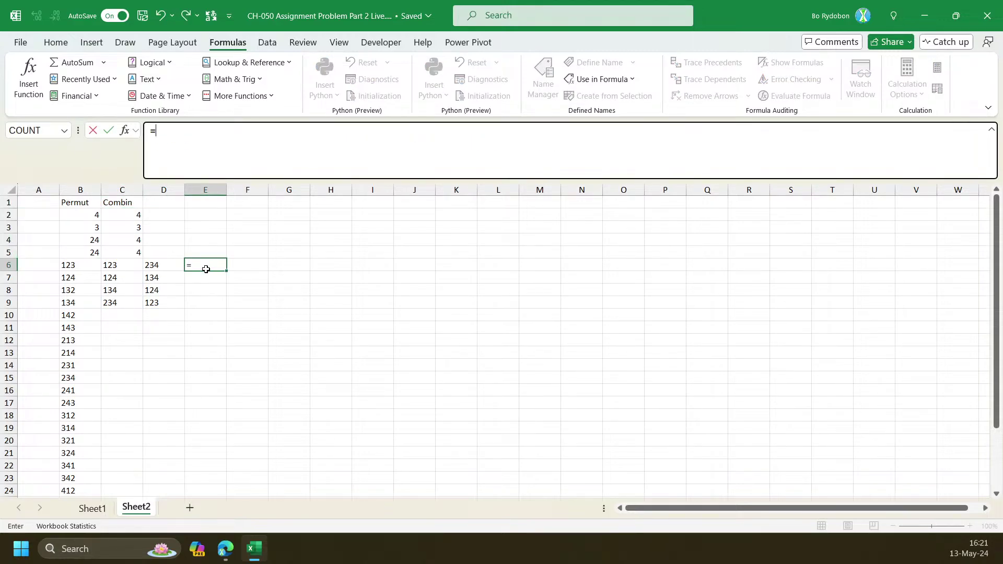
pyautogui.press('Escape')
# Copy the opening =LET(n,C2,s,SEQUENCE(,n)&"" from the C6 formula into cell E6
pyautogui.click(132, 268)
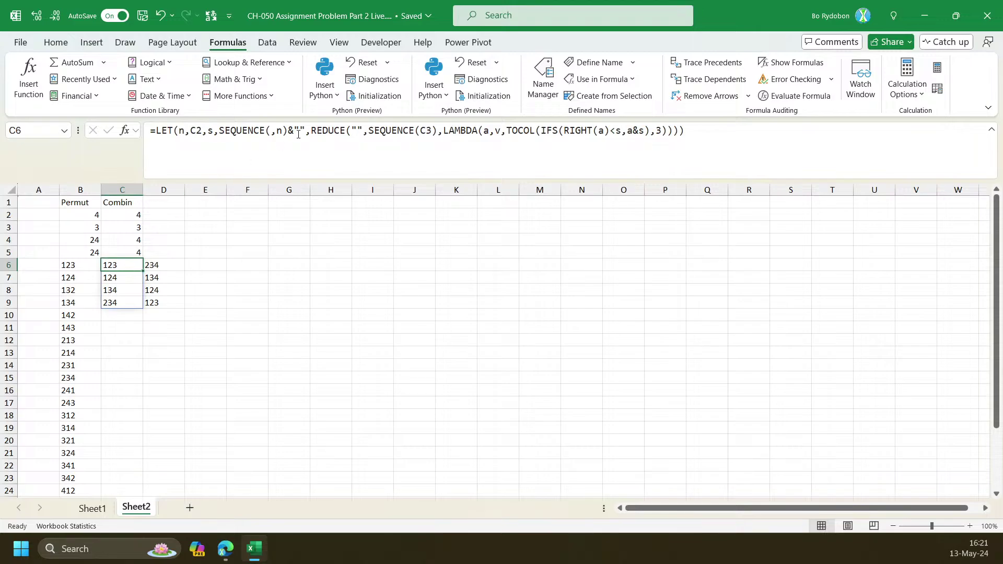
pyautogui.moveTo(305, 130); pyautogui.dragTo(150, 130)
pyautogui.hotkey('ctrl', 'c')
pyautogui.press('Escape')
pyautogui.click(201, 268)
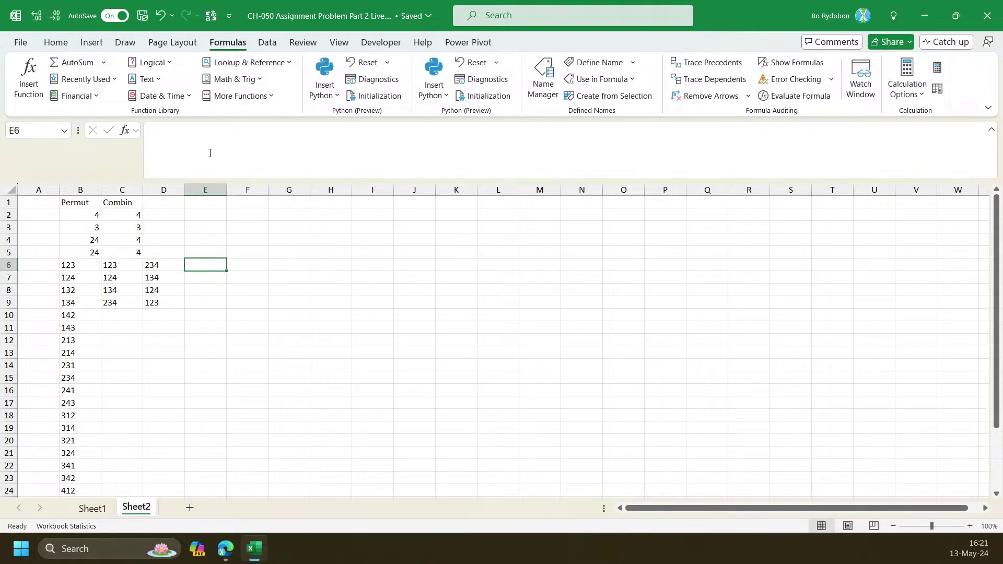
pyautogui.click(209, 152)
pyautogui.hotkey('ctrl', 'v')
# Give E6's LET formula the placeholder result 1 and commit it, accepting the suggested closing parenthesis
pyautogui.write(',red')
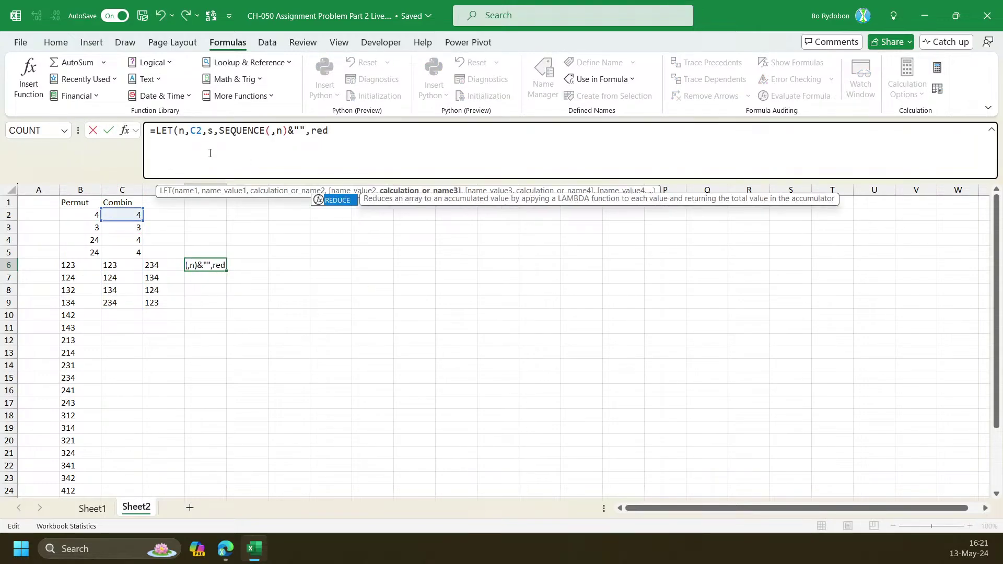
pyautogui.press('Tab')
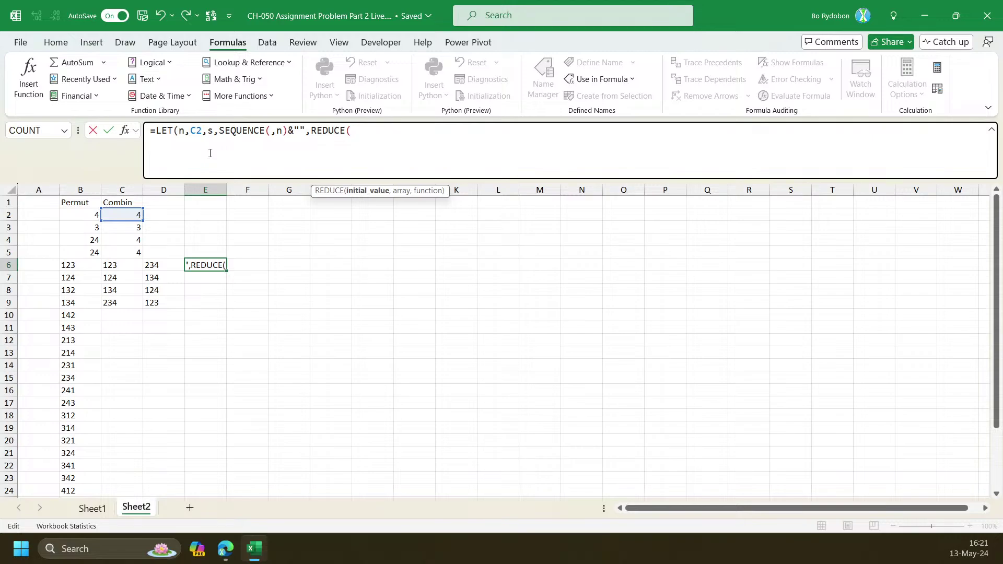
pyautogui.moveTo(311, 130); pyautogui.dragTo(374, 130)
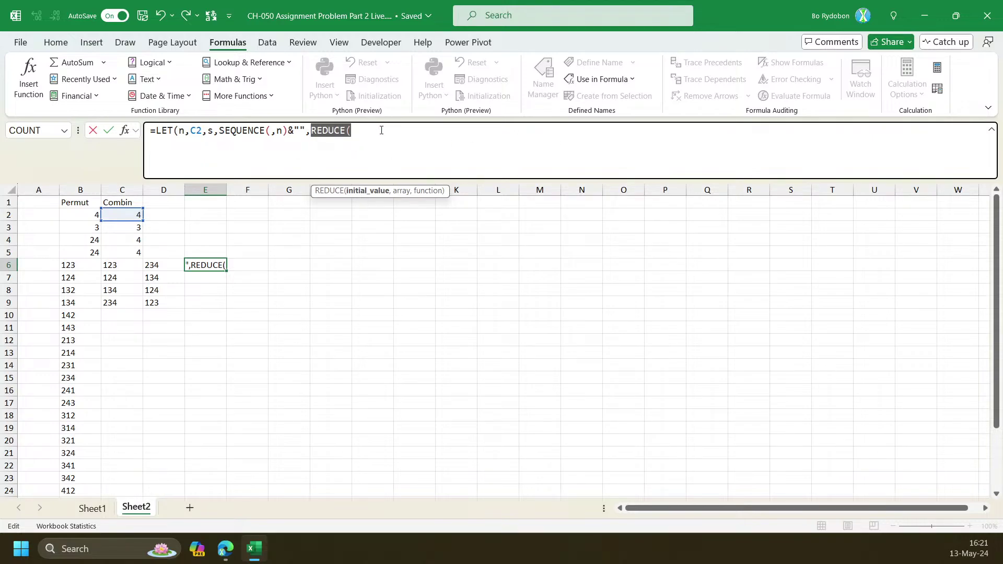
pyautogui.write('1')
pyautogui.press('Return')
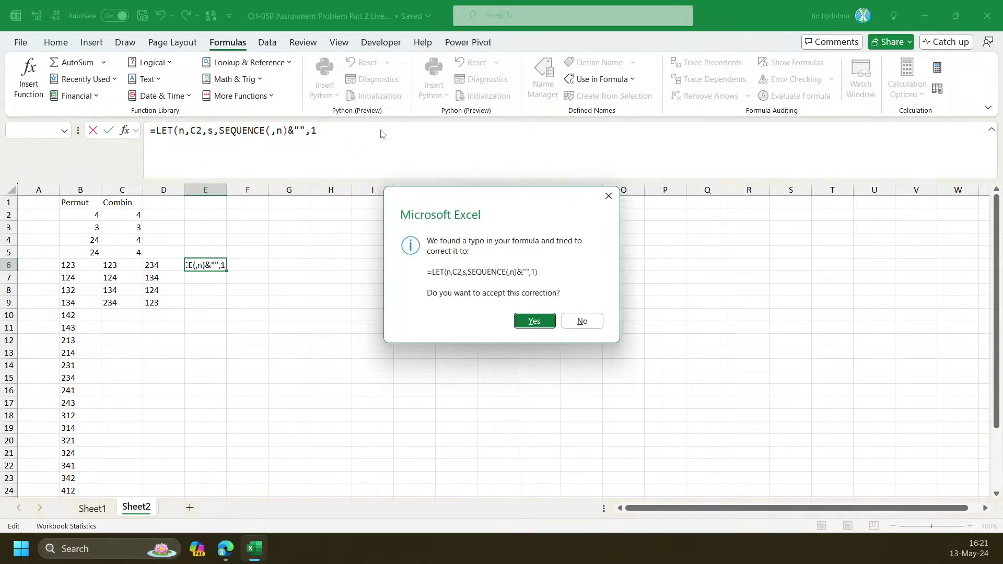
pyautogui.press('Return')
pyautogui.press('Up')
pyautogui.press('Right')
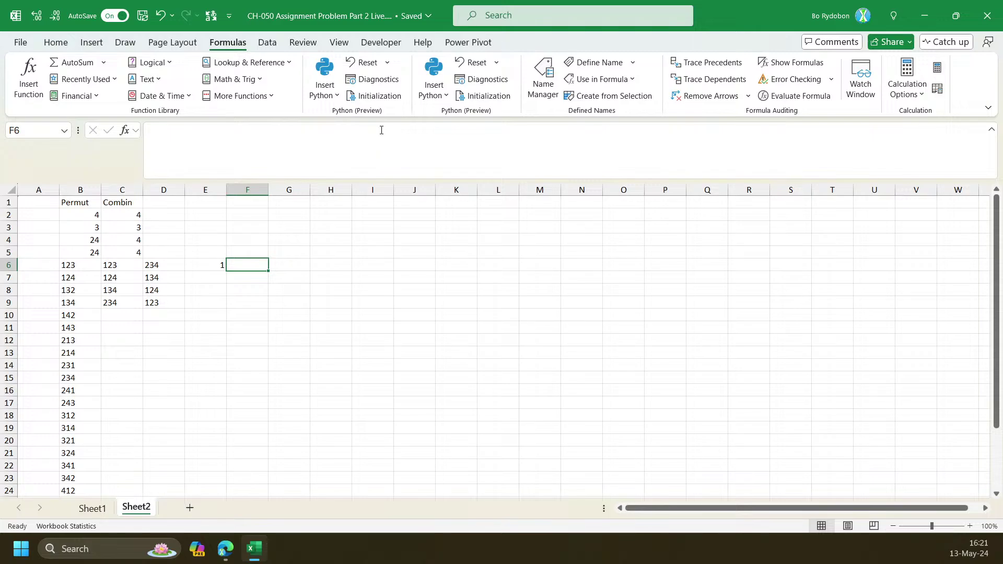
# Replace the placeholder 1 in the E6 formula with REDUCE, using "" as the initial value
pyautogui.click(216, 264)
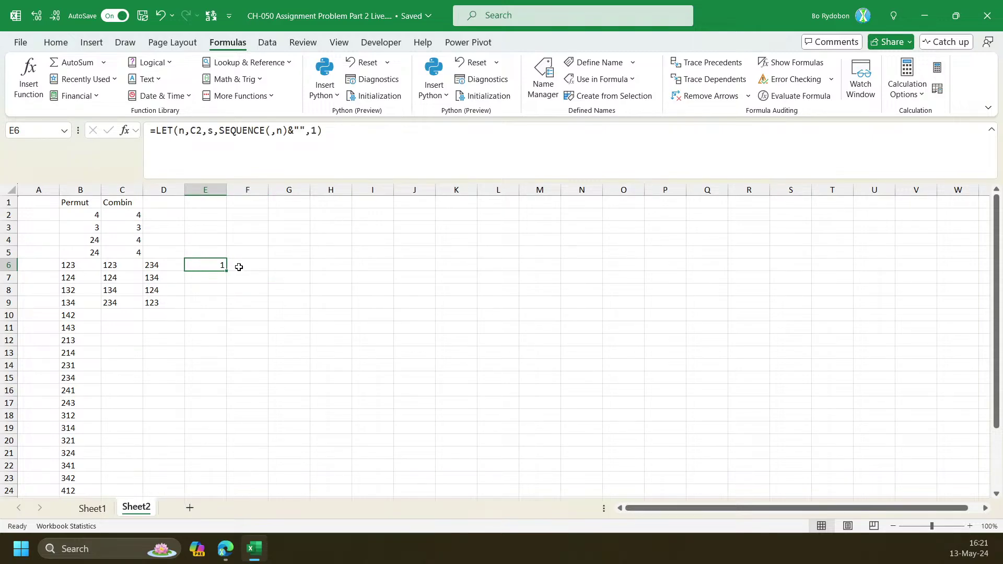
pyautogui.click(317, 131)
pyautogui.press('BackSpace')
pyautogui.write('red')
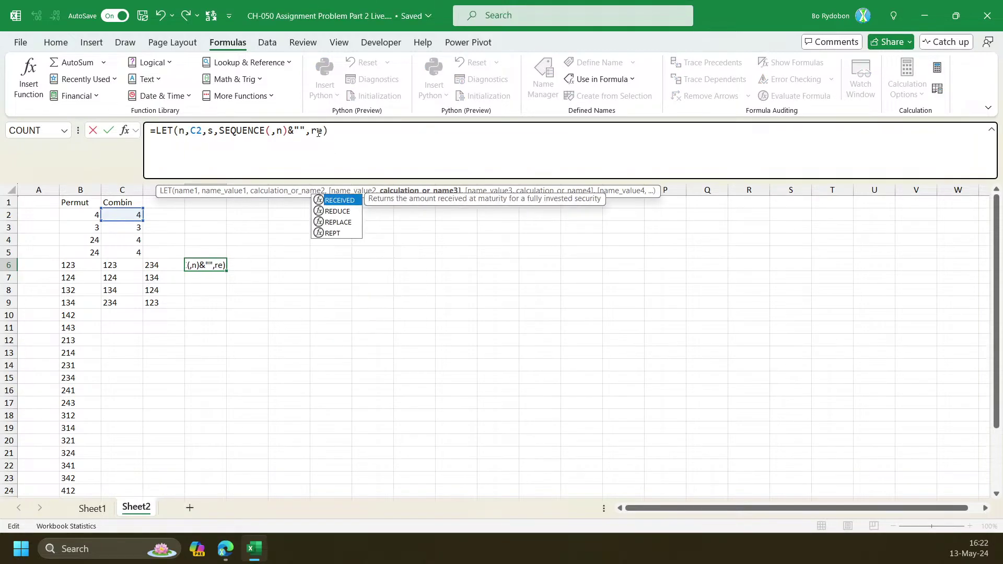
pyautogui.press('Tab')
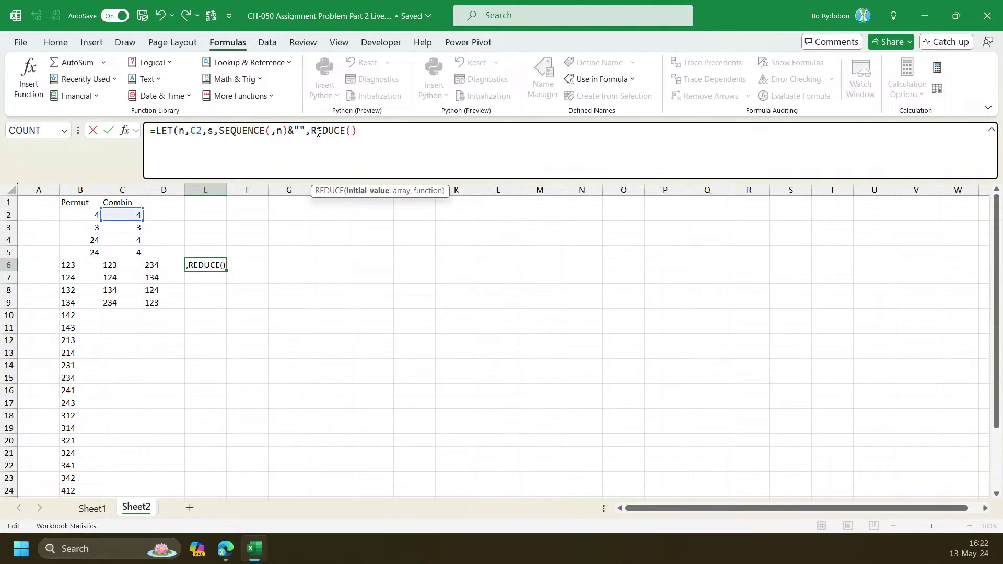
pyautogui.write('"",')
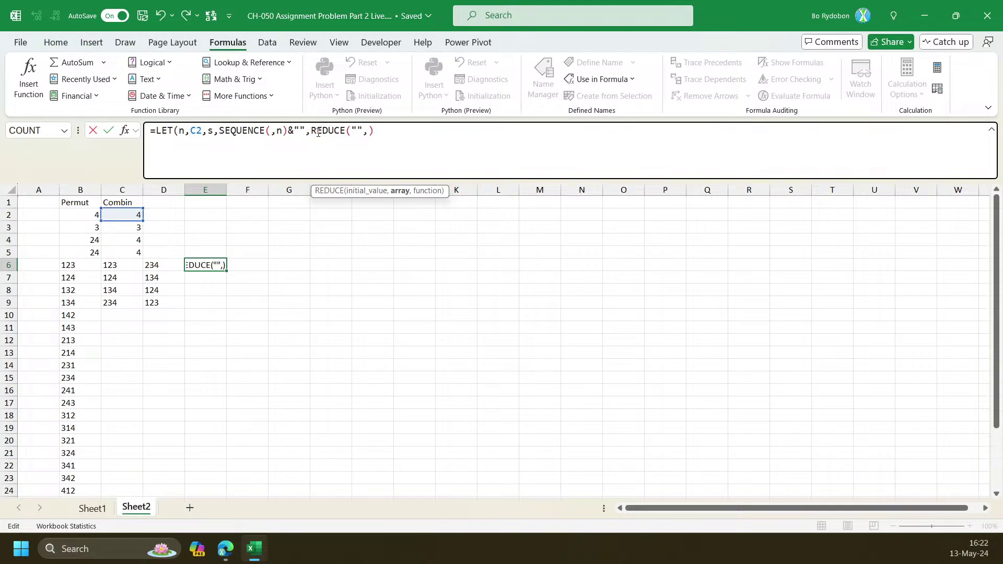
# Complete E6's REDUCE with the array {1} and LAMBDA(a,v,a&v), and commit the formula
pyautogui.write('{1},la')
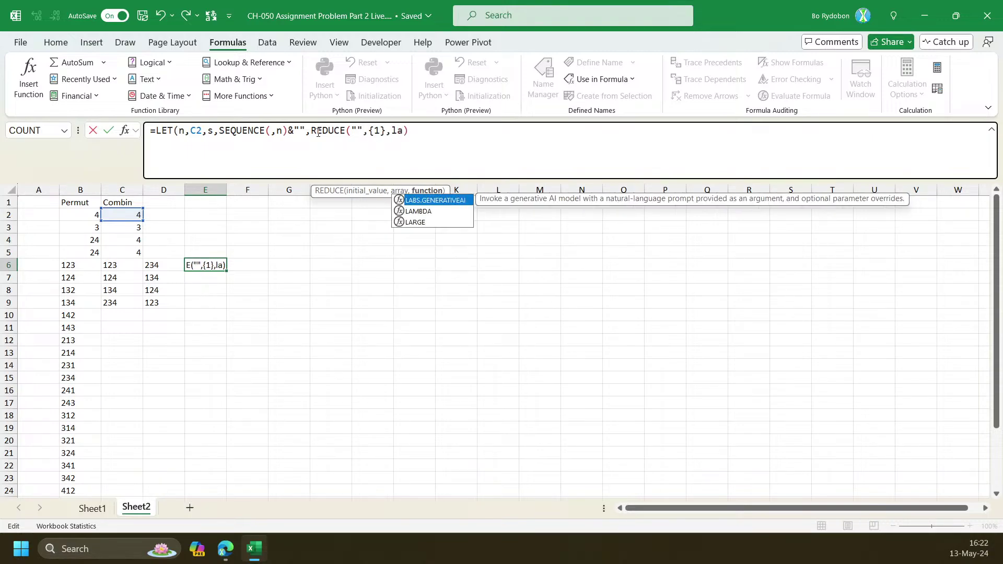
pyautogui.press('Tab')
pyautogui.write('a,v,')
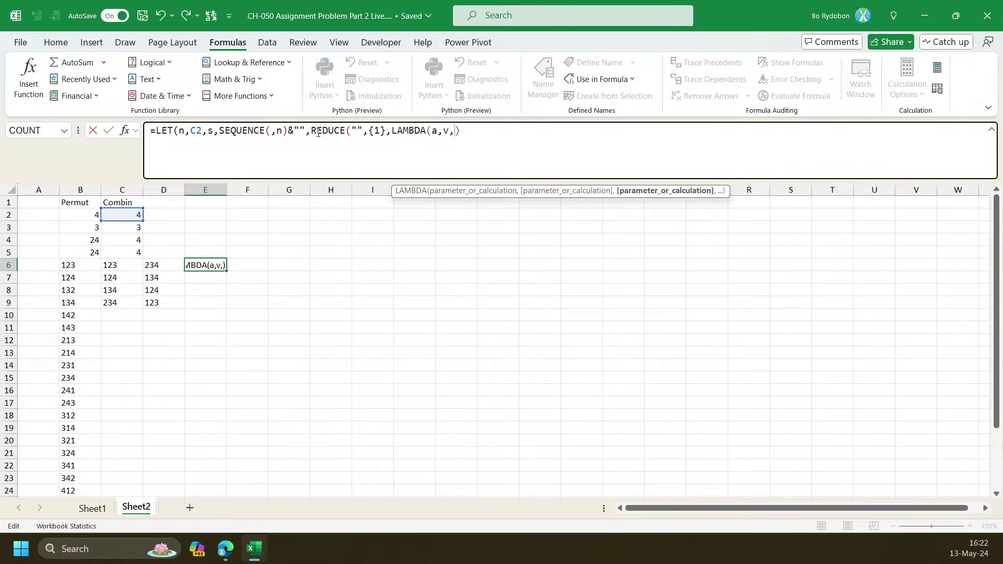
pyautogui.press('BackSpace')
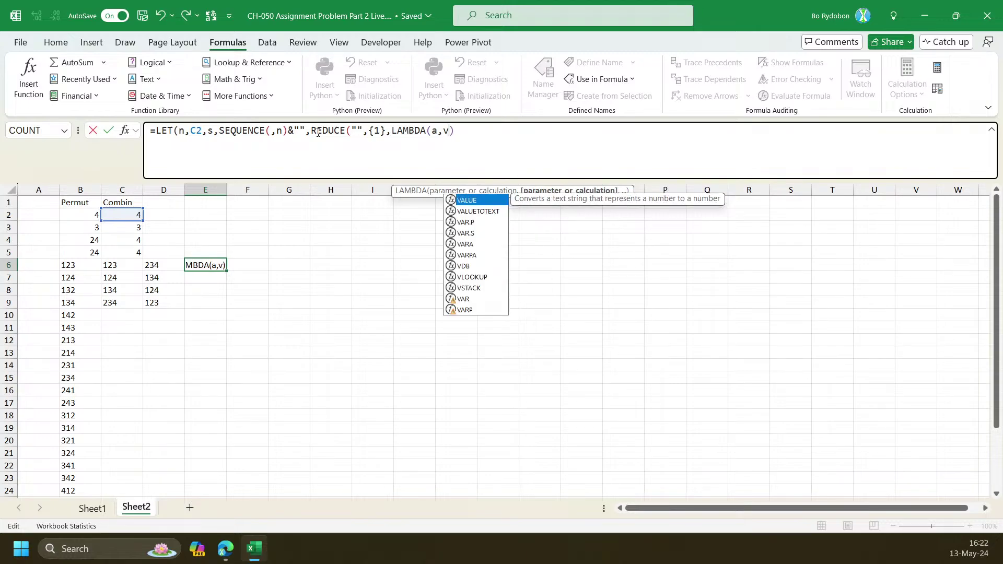
pyautogui.write(',')
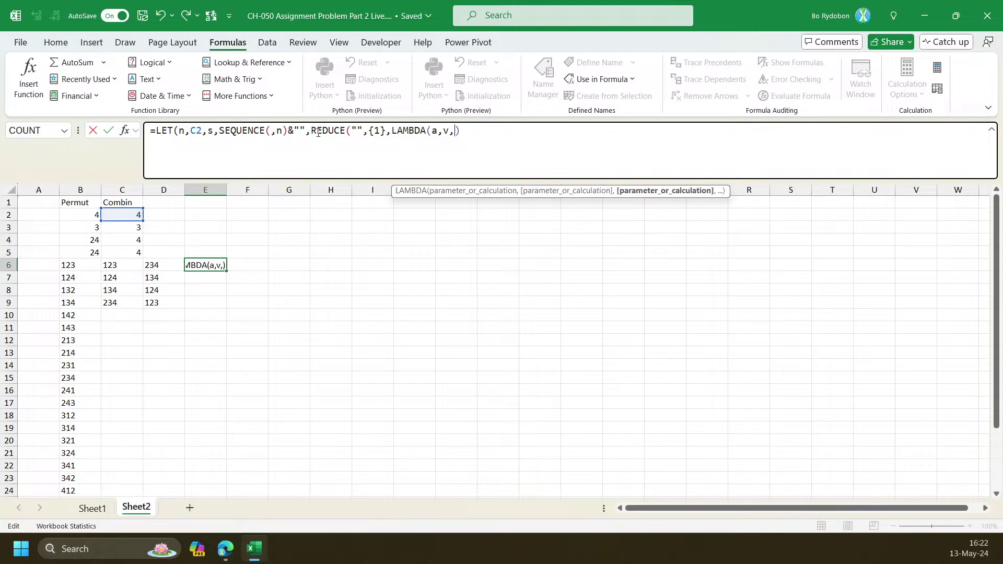
pyautogui.write('a')
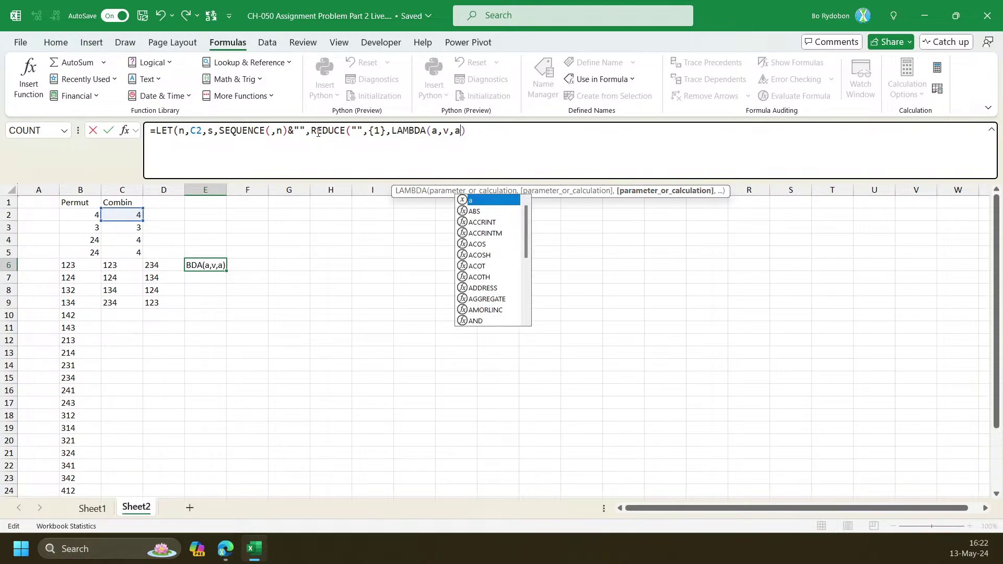
pyautogui.write('&v)')
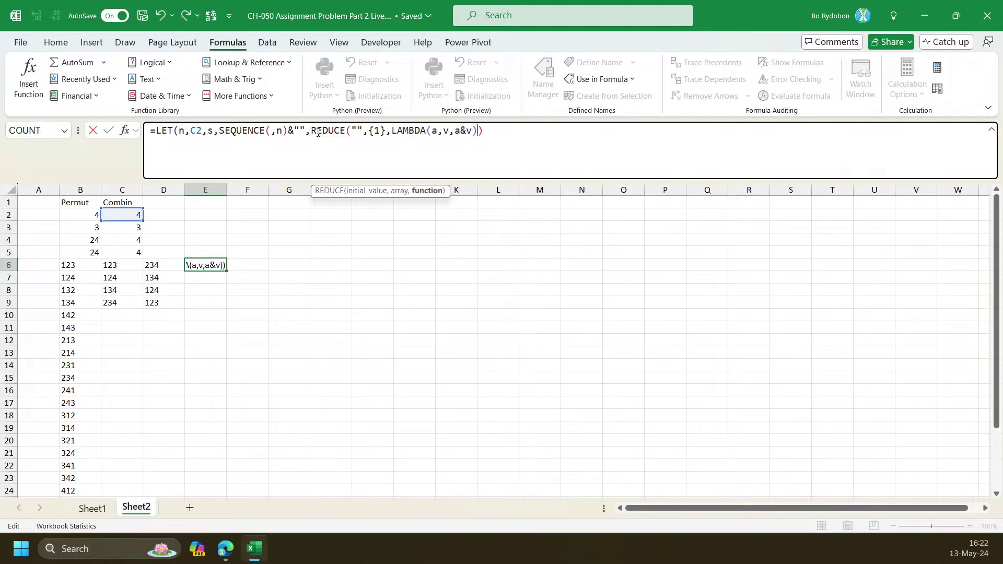
pyautogui.press('Return')
pyautogui.press('Return')
pyautogui.press('Up')
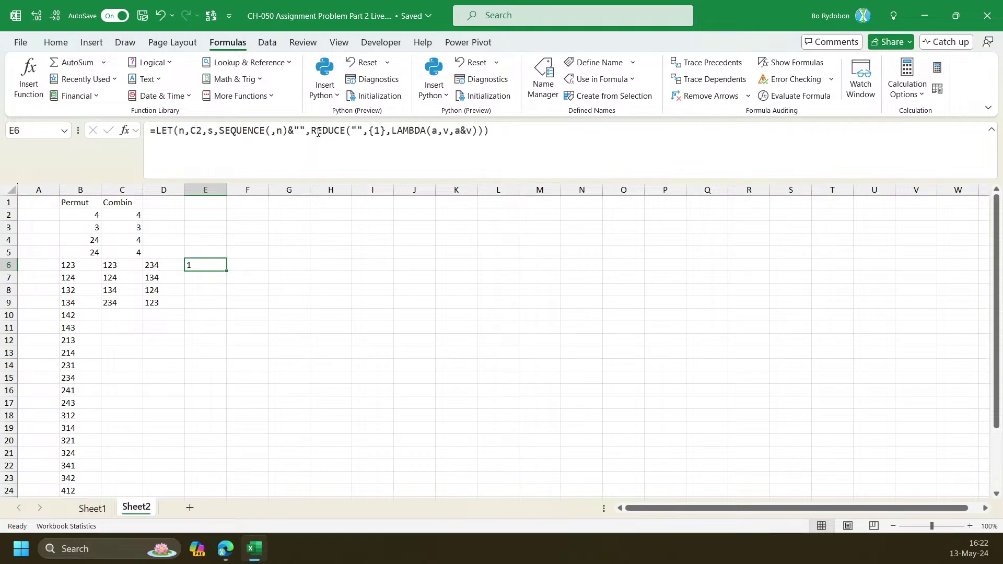
# Extend the REDUCE array constant in the E6 formula to {1,2}
pyautogui.click(463, 131)
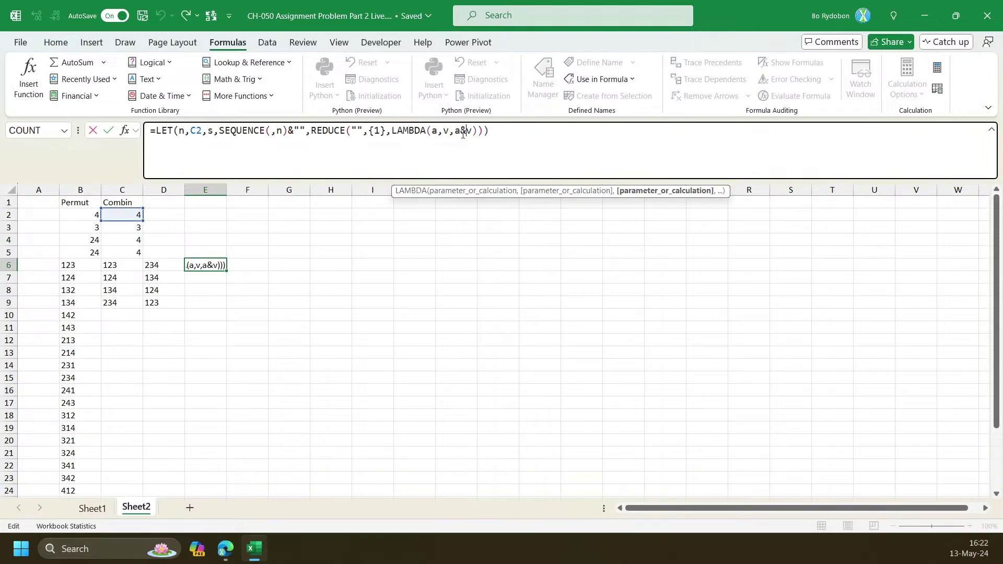
pyautogui.press('Escape')
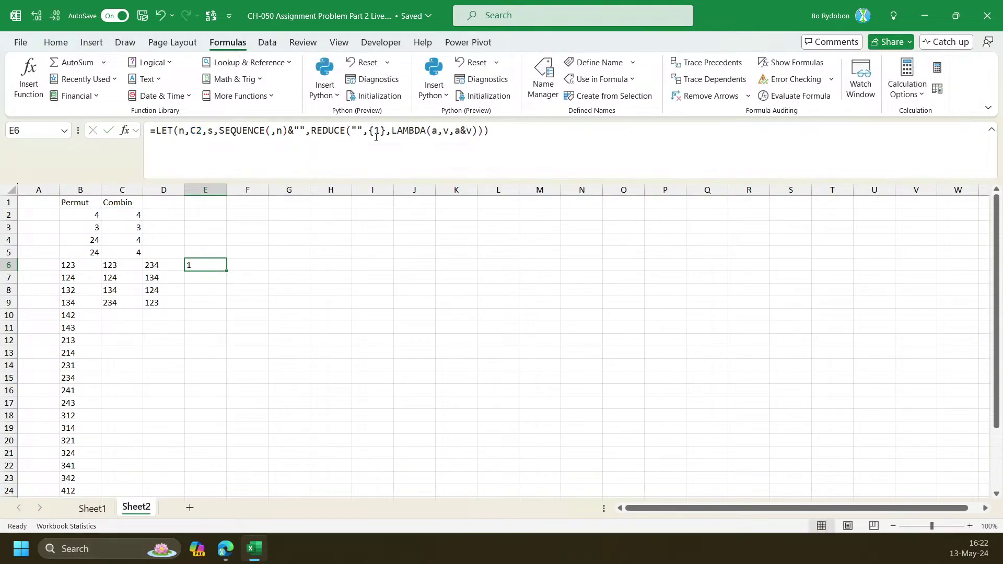
pyautogui.click(382, 135)
pyautogui.write(',2')
pyautogui.press('Return')
pyautogui.press('Up')
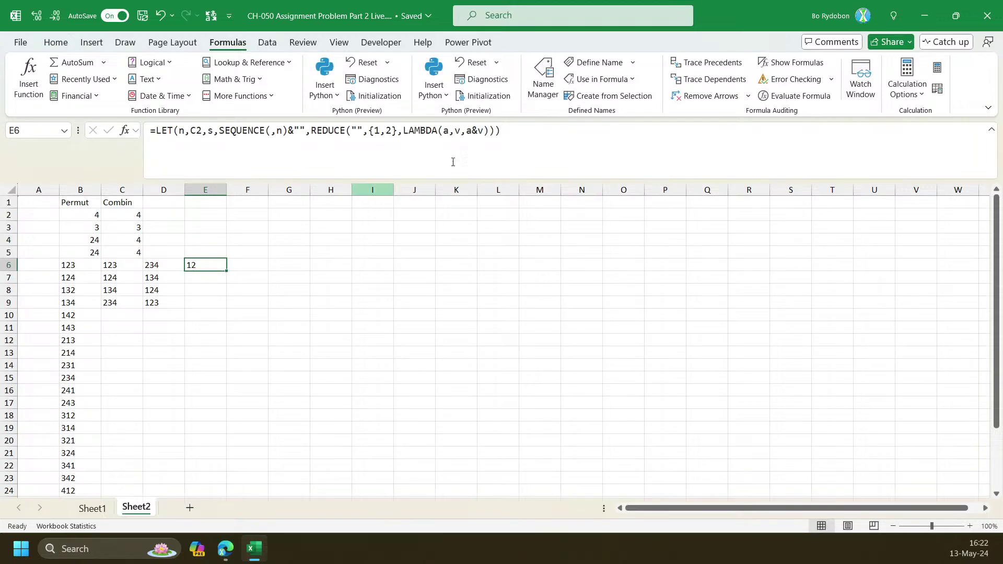
# Wrap the LAMBDA result in E6 as VSTACK(a,a&v) and commit the formula
pyautogui.click(472, 131)
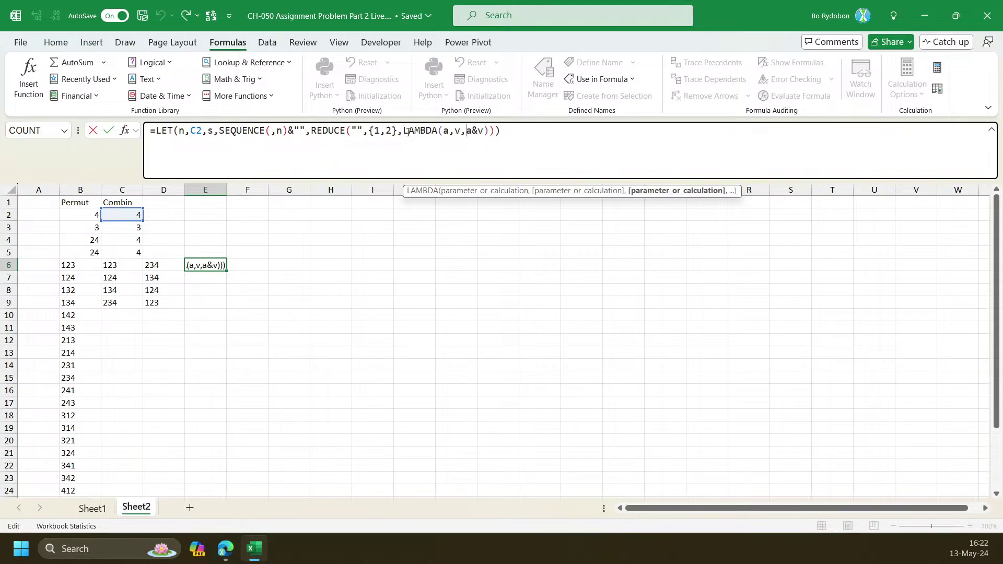
pyautogui.write('vs')
pyautogui.press('Tab')
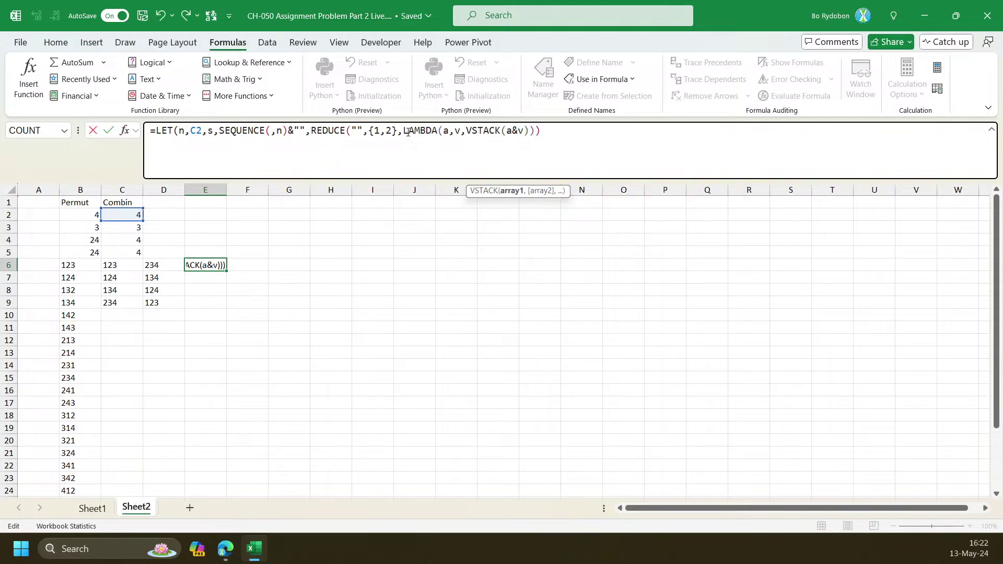
pyautogui.write('a,')
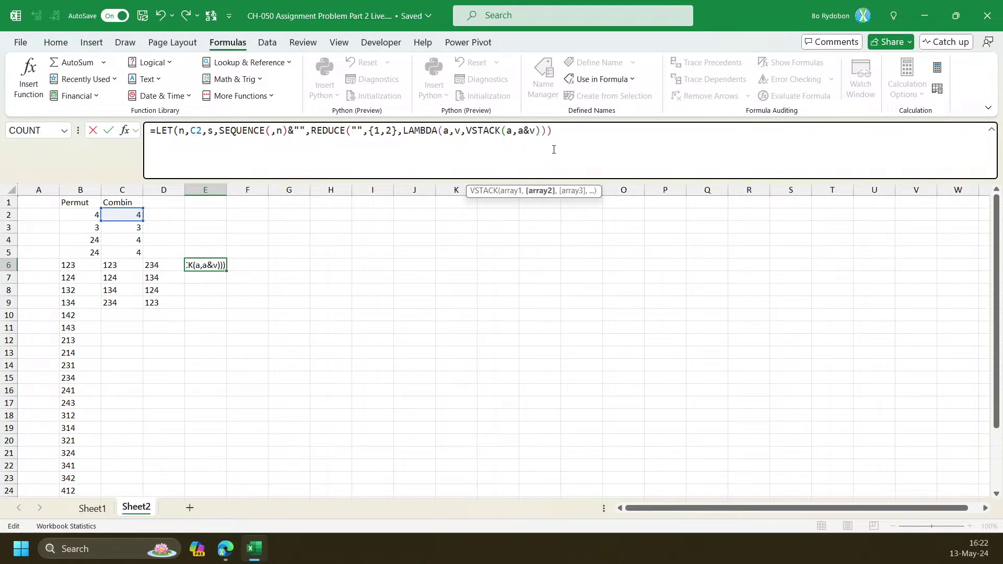
pyautogui.click(540, 135)
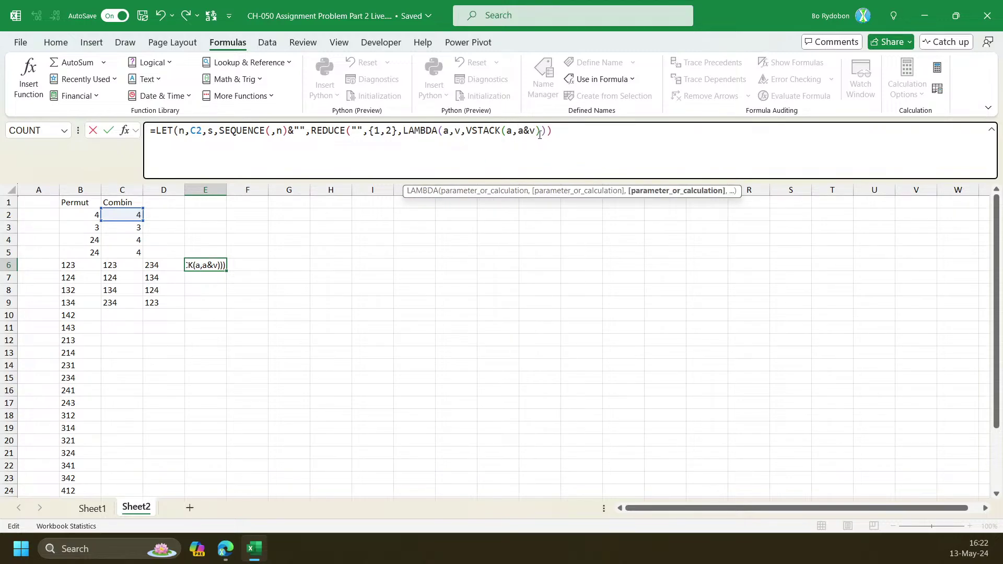
pyautogui.write(')')
pyautogui.press('Return')
pyautogui.press('Up')
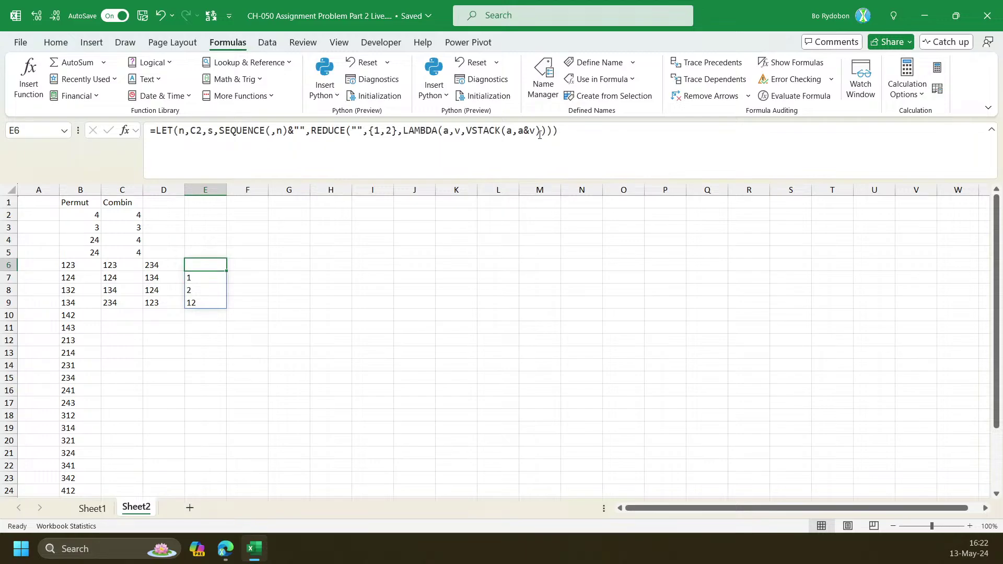
# Copy D6's formula up to the end of its BYROW part into F6, and have it return b instead of filtering
pyautogui.click(160, 263)
pyautogui.moveTo(564, 145); pyautogui.dragTo(148, 130)
pyautogui.hotkey('ctrl', 'c')
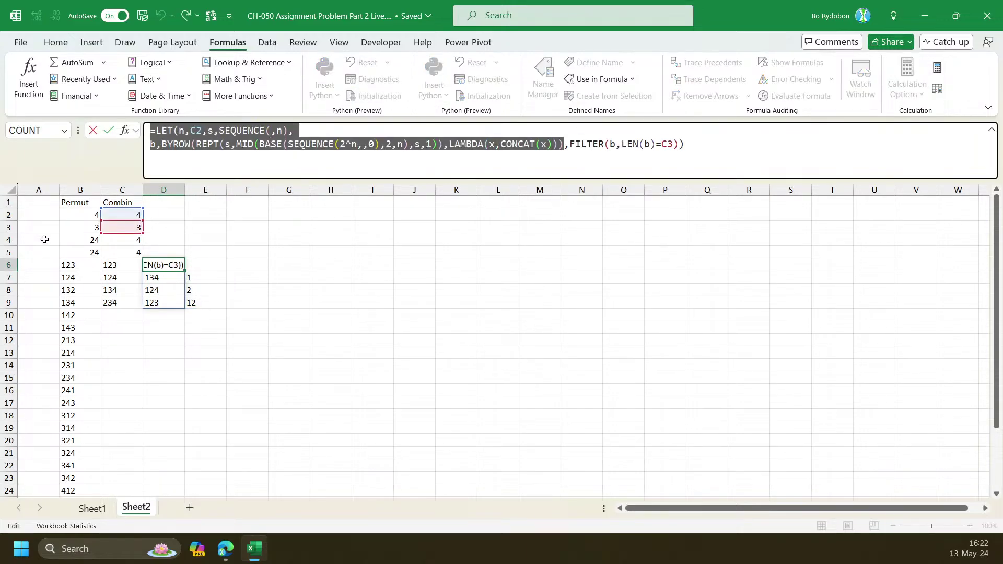
pyautogui.press('Escape')
pyautogui.click(237, 263)
pyautogui.click(258, 152)
pyautogui.hotkey('ctrl', 'v')
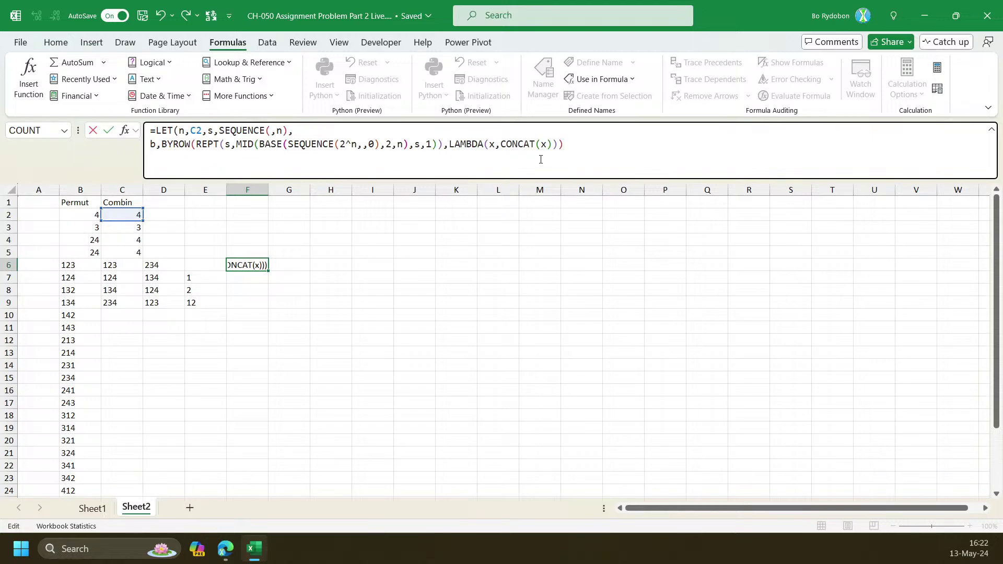
pyautogui.write(',b)')
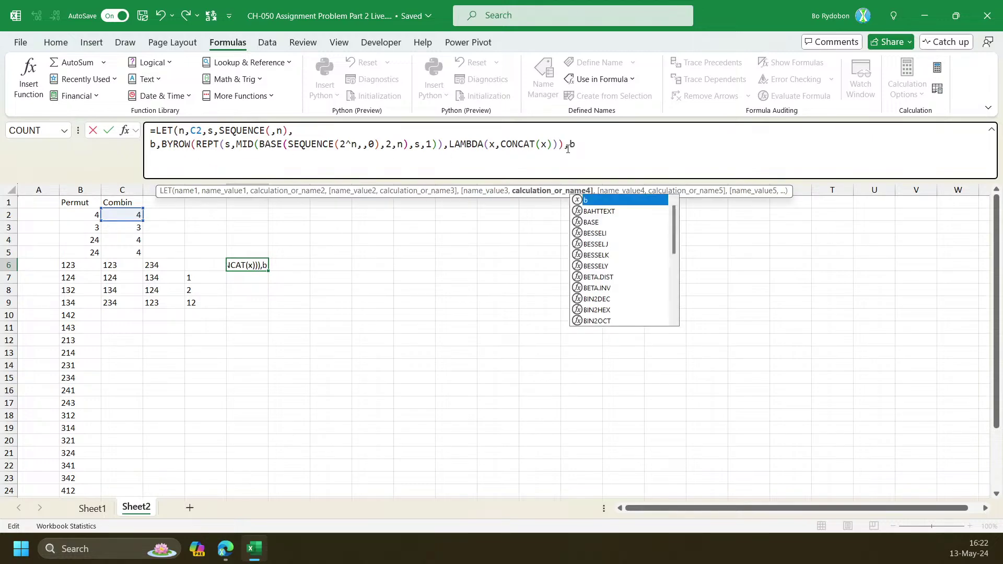
pyautogui.press('Return')
pyautogui.press('Up')
# Replace the array constant {1,2} in E6's REDUCE with the variable s
pyautogui.click(212, 269)
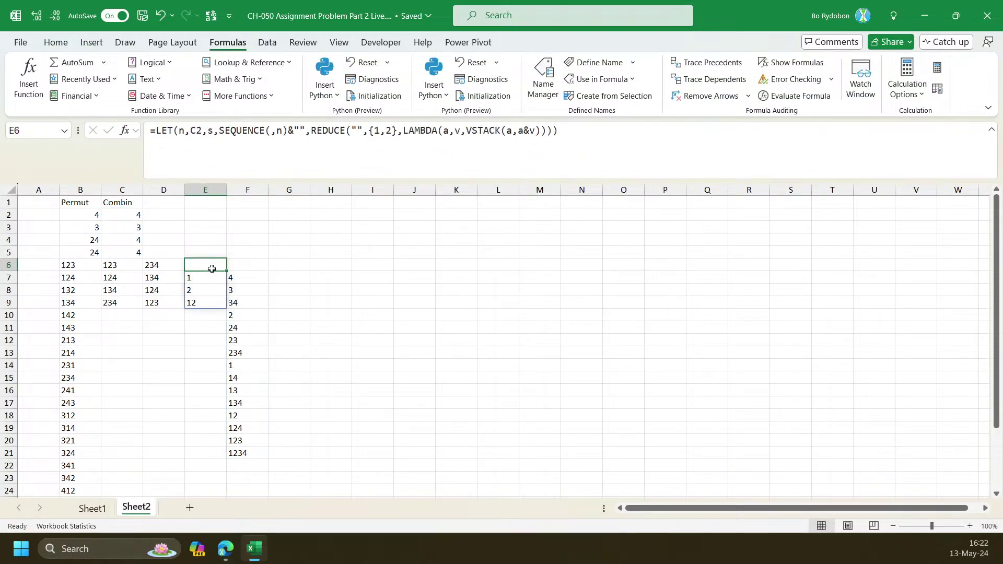
pyautogui.click(542, 131)
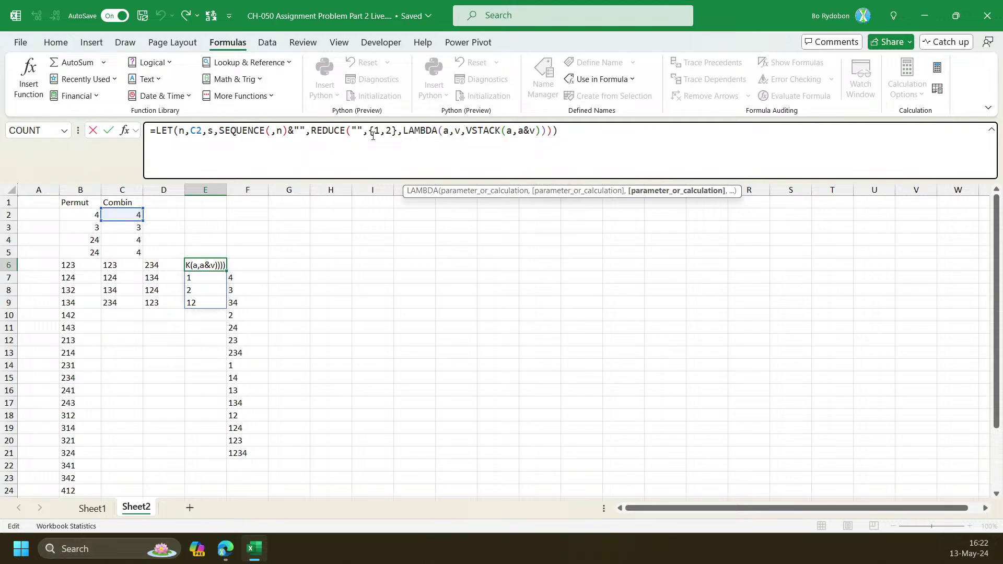
pyautogui.click(373, 133)
pyautogui.click(398, 191)
pyautogui.write('s')
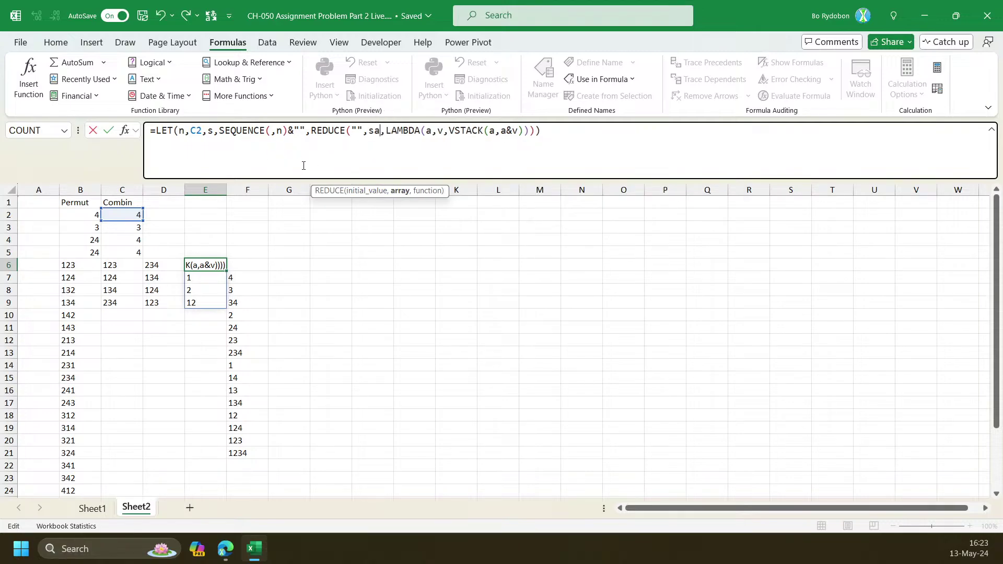
pyautogui.hotkey('ctrl', 'Return')
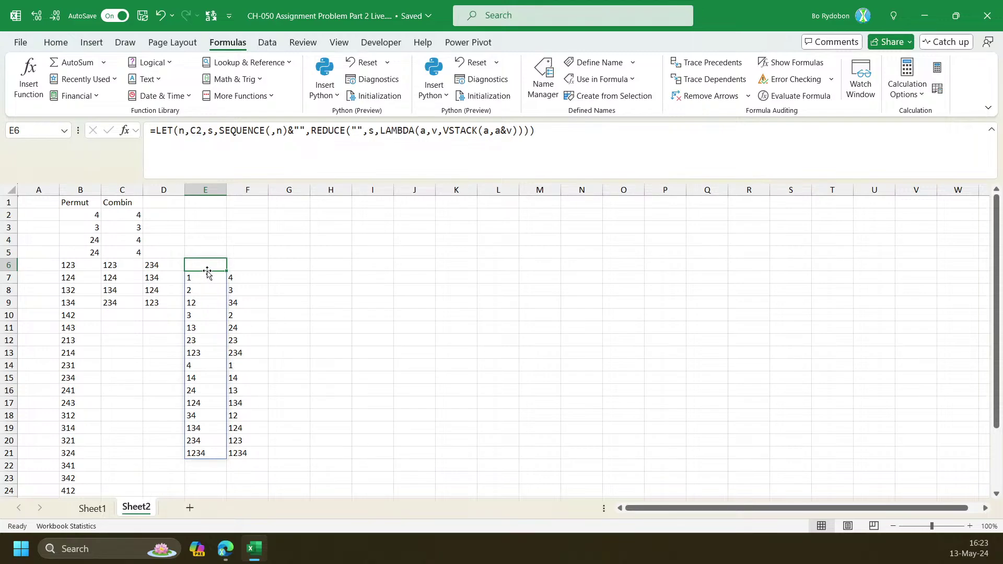
# Compare the spilled lists in E6 and F6 and review their formulas alongside those in D6 and B6
pyautogui.moveTo(207, 267); pyautogui.dragTo(215, 451)
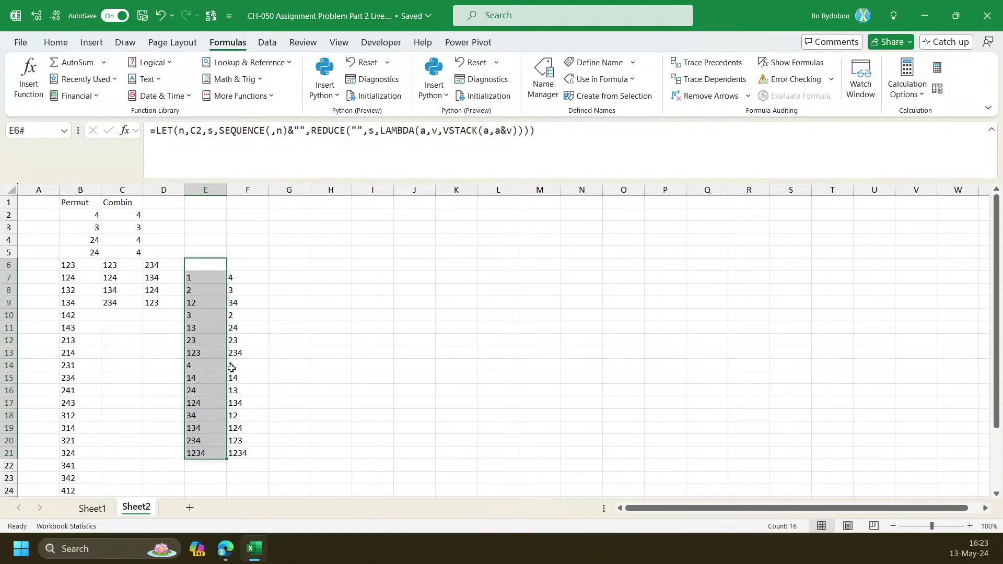
pyautogui.click(240, 268)
pyautogui.click(209, 264)
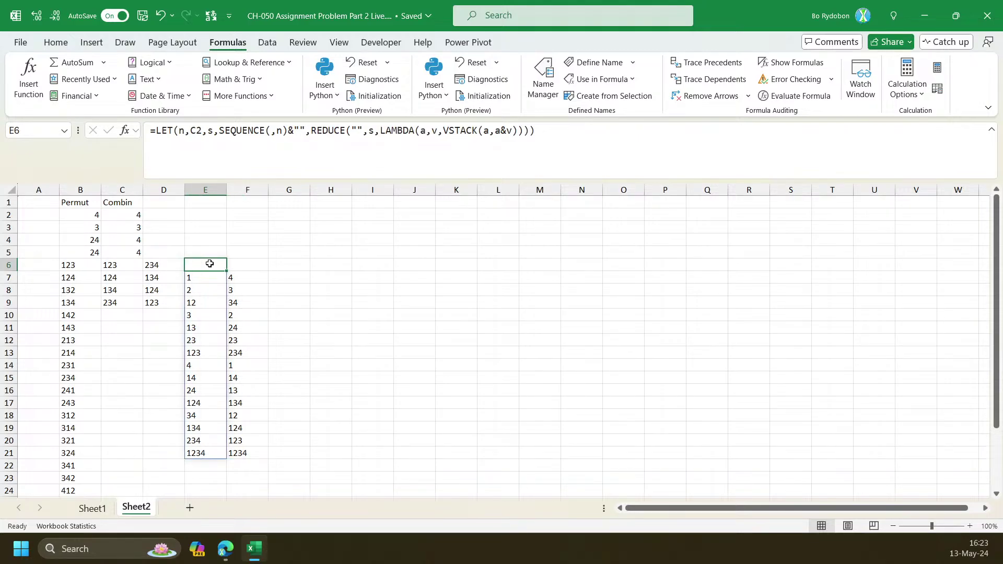
pyautogui.click(149, 266)
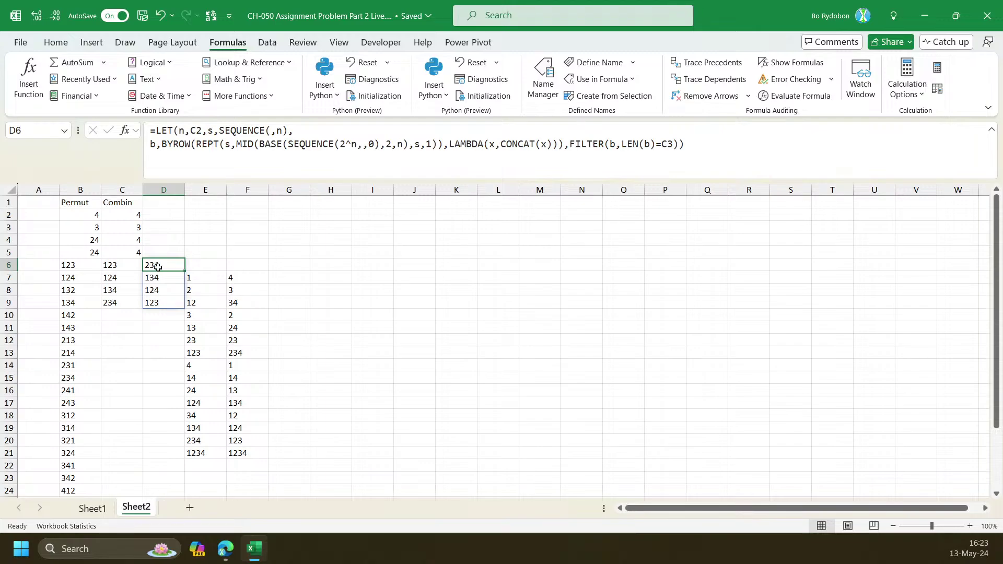
pyautogui.click(204, 262)
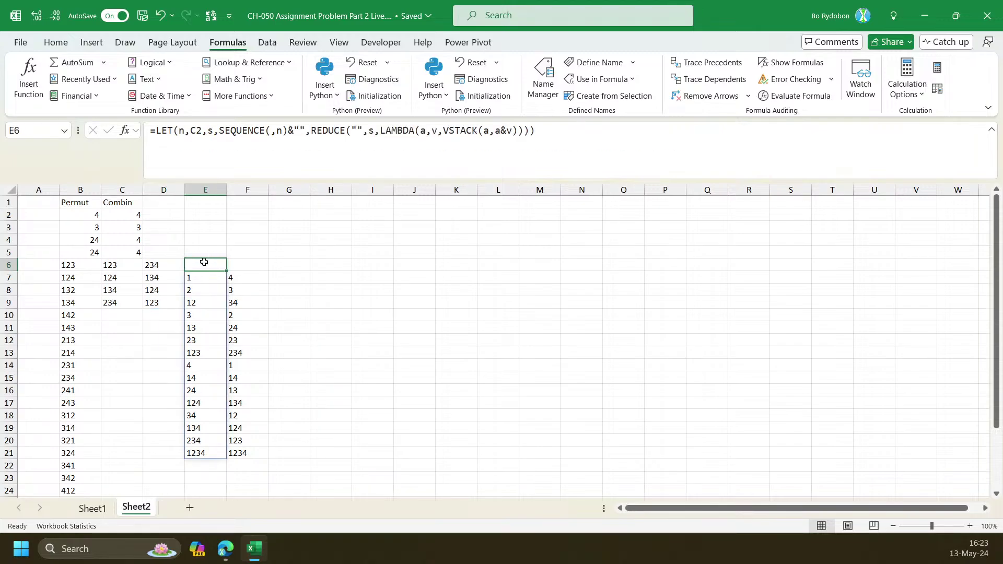
pyautogui.click(237, 263)
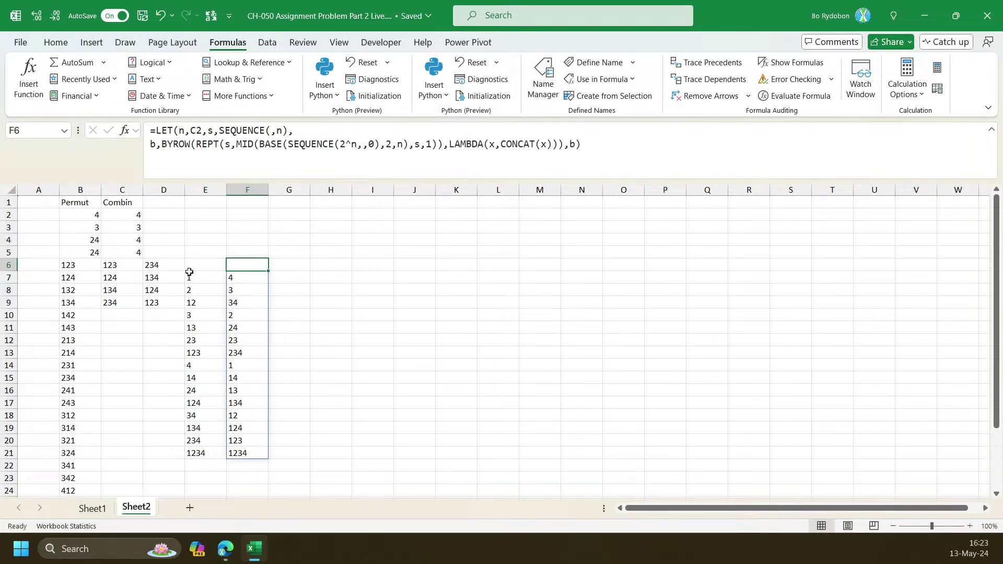
pyautogui.click(78, 265)
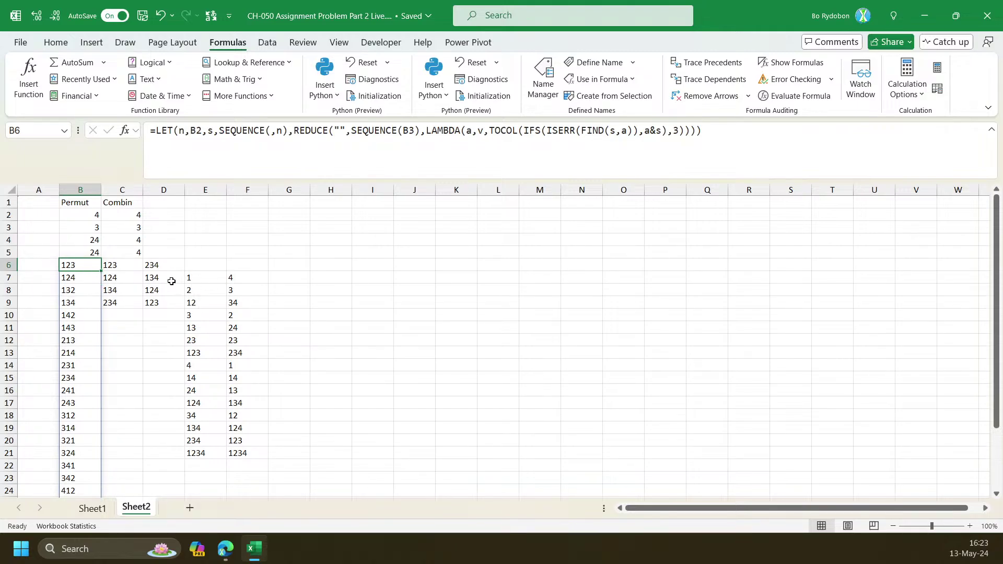
pyautogui.click(207, 265)
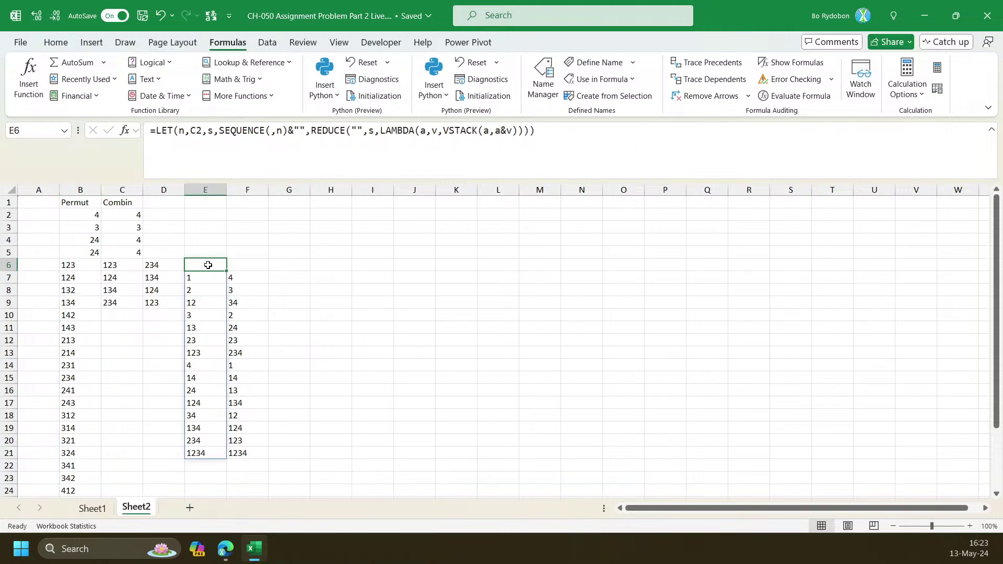
pyautogui.click(234, 264)
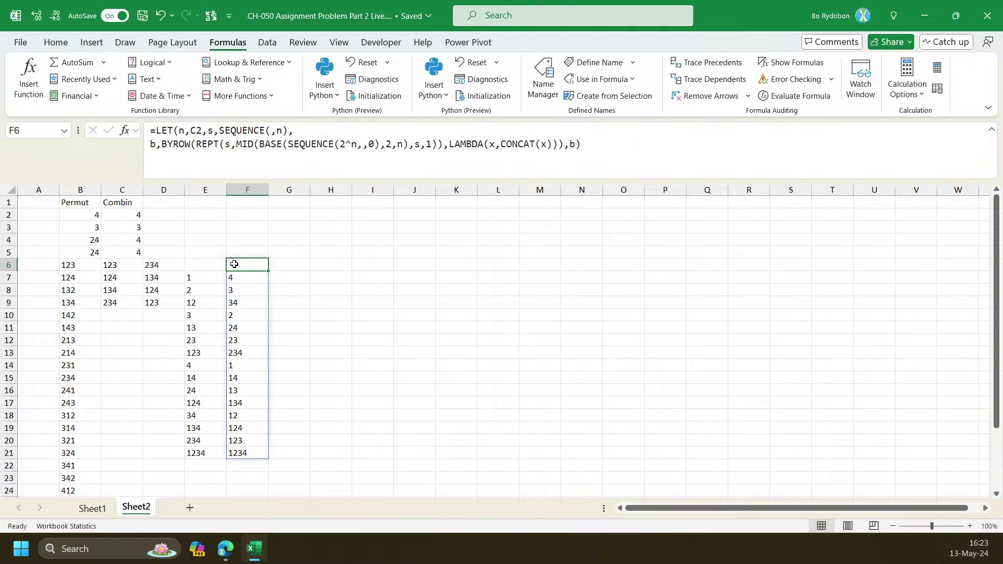
pyautogui.click(196, 266)
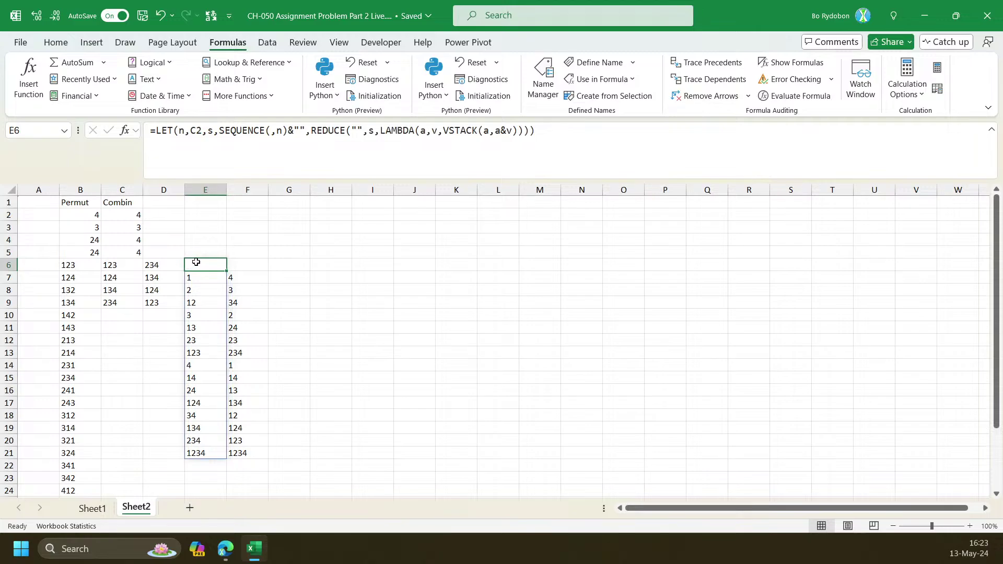
# Swap the two list formulas, putting the BYROW version in E6 and the REDUCE/VSTACK version in F6
pyautogui.moveTo(205, 255); pyautogui.dragTo(300, 265)
pyautogui.click(212, 263)
pyautogui.moveTo(246, 265); pyautogui.dragTo(213, 261)
pyautogui.click(235, 263)
# Examine the a&v argument of VSTACK in the F6 formula, leaving the formula unedited
pyautogui.click(502, 131)
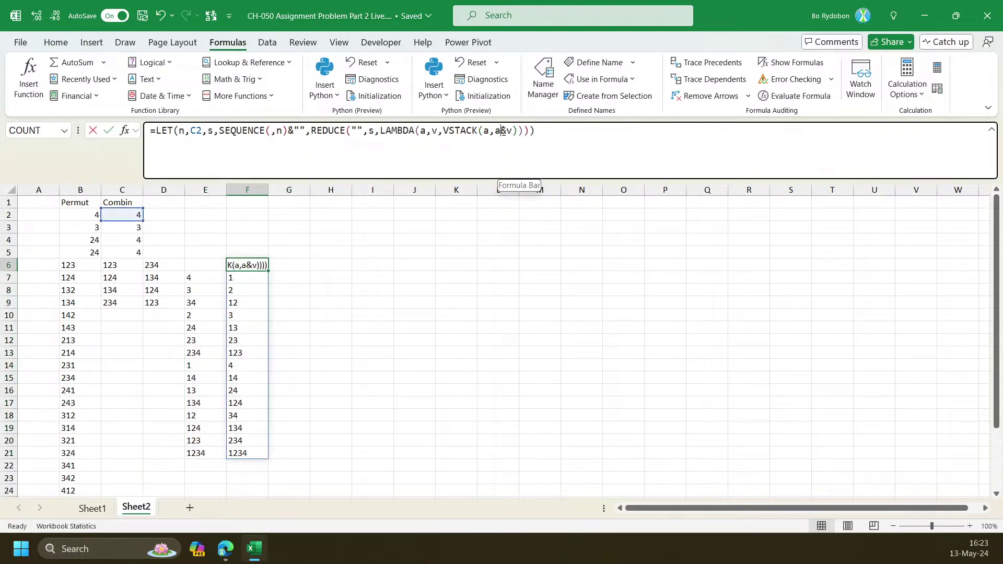
pyautogui.hotkey('shift', 'Right')
pyautogui.hotkey('shift', 'Right')
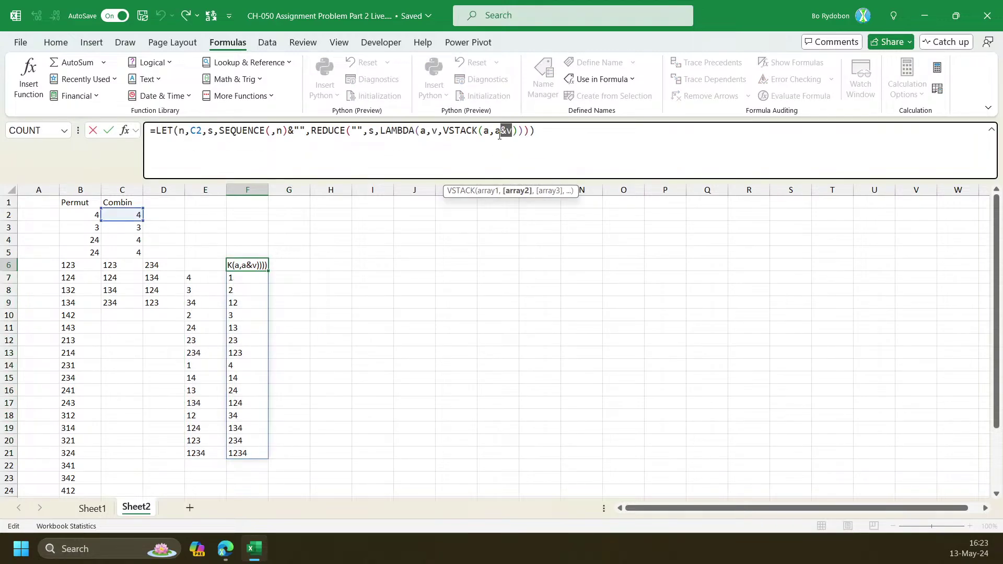
pyautogui.press('Escape')
pyautogui.click(505, 131)
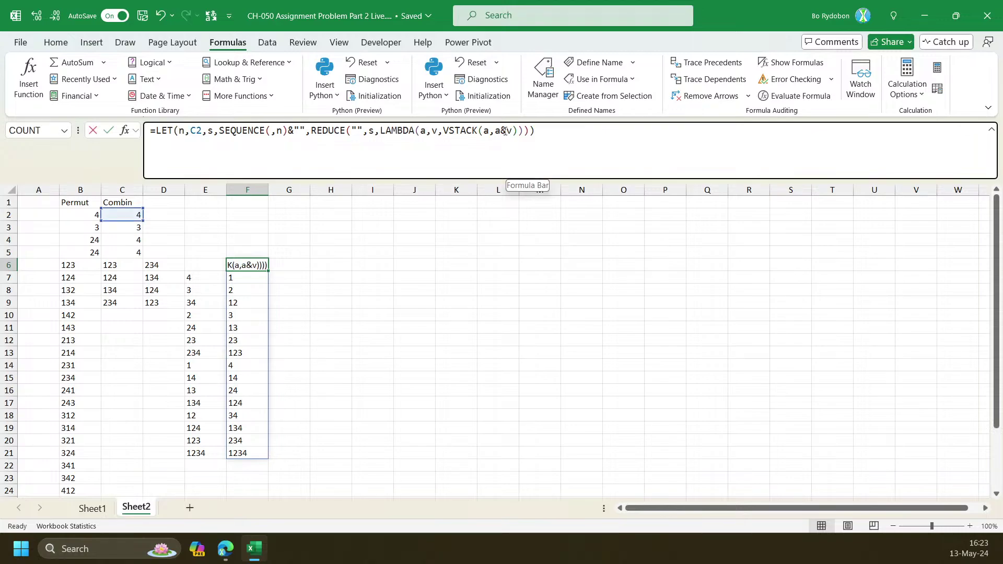
pyautogui.doubleClick(505, 131)
pyautogui.press('Escape')
pyautogui.click(363, 266)
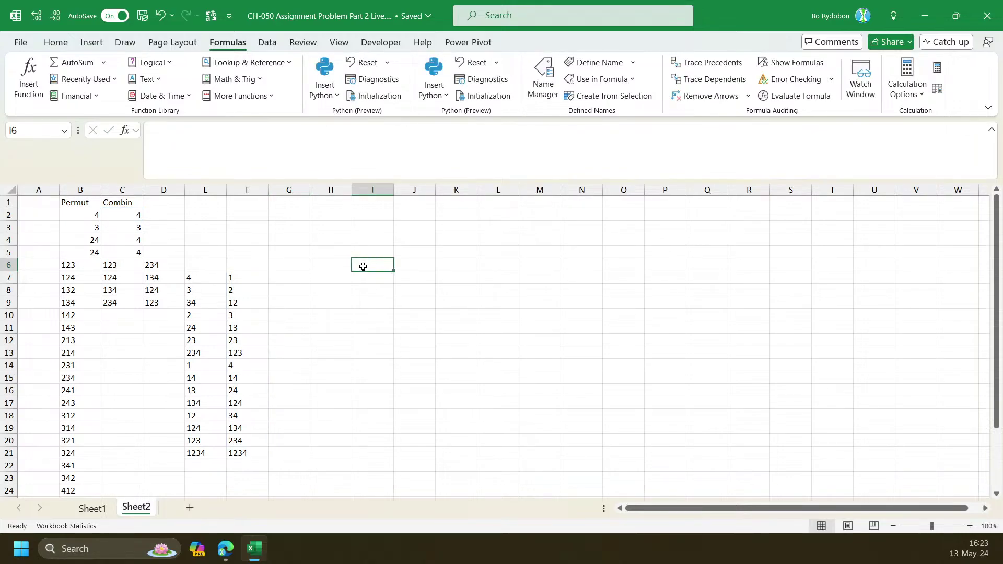
# Enter the sample values 1 and 2 in I6:J6 with 12 and 21 beneath them in I7:J7
pyautogui.write('1')
pyautogui.press('Return')
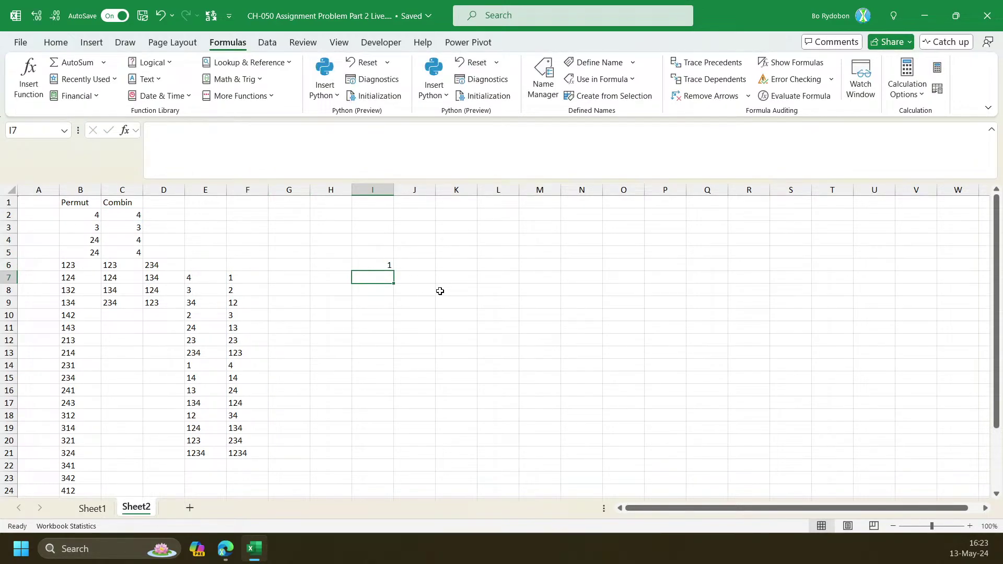
pyautogui.press('Right')
pyautogui.press('Up')
pyautogui.write('2')
pyautogui.press('Return')
pyautogui.press('Left')
pyautogui.write('1')
pyautogui.write('21')
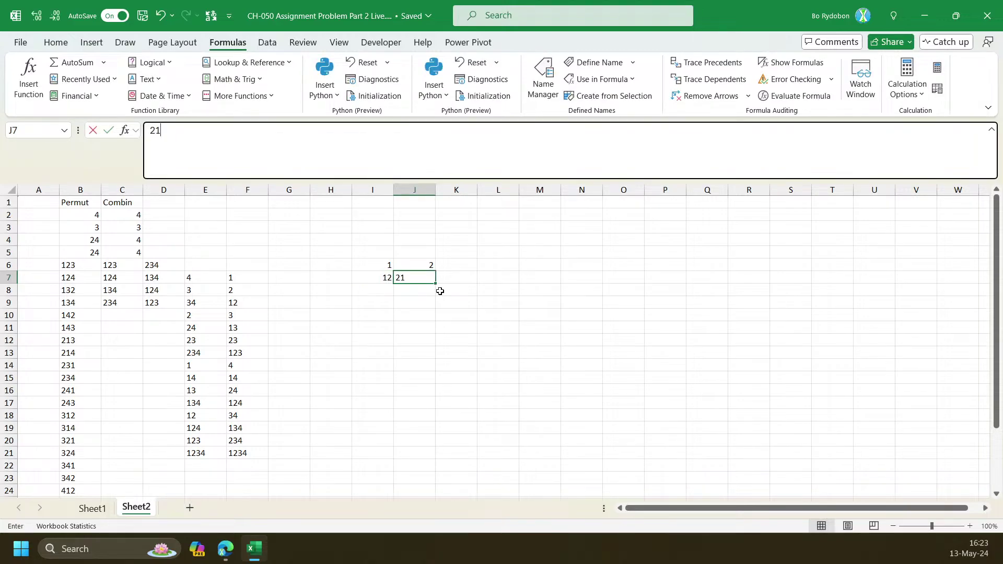
pyautogui.press('Return')
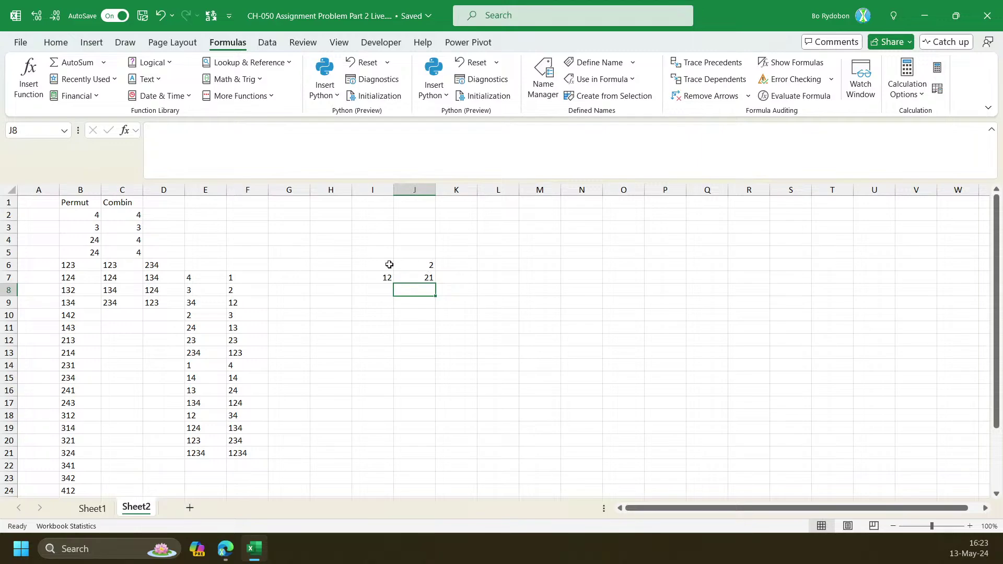
# Clear the sample values from I6:J7
pyautogui.click(389, 289)
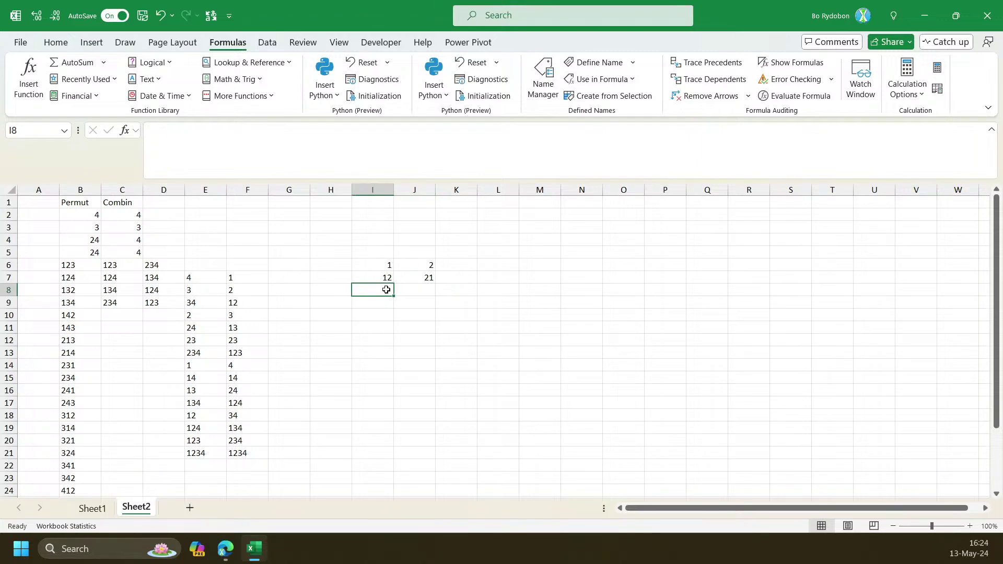
pyautogui.moveTo(388, 277); pyautogui.dragTo(412, 264)
pyautogui.press('Delete')
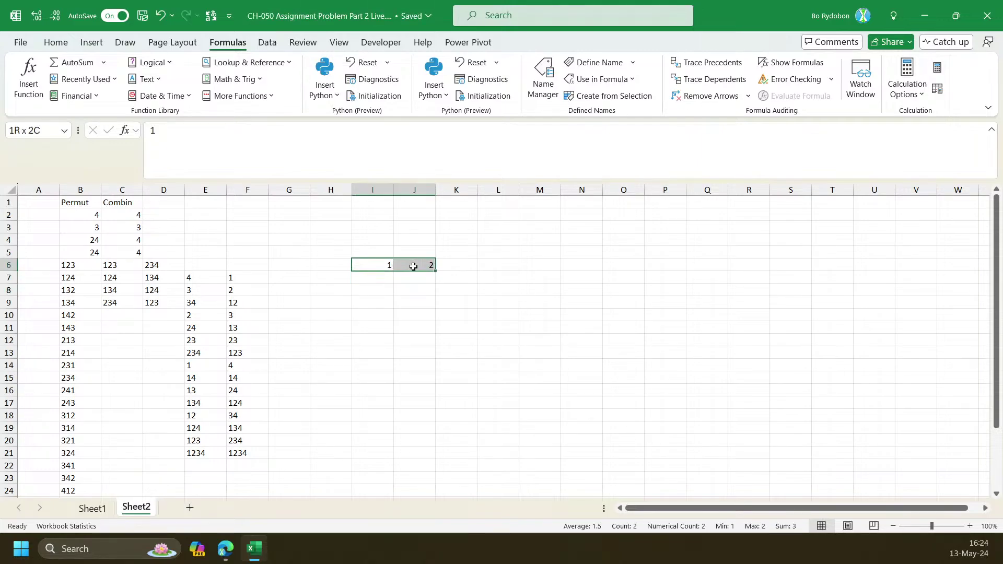
pyautogui.press('Delete')
# Copy the LET/REDUCE/VSTACK formula text from F6 into G6 and set its REDUCE array argument to 1
pyautogui.click(213, 269)
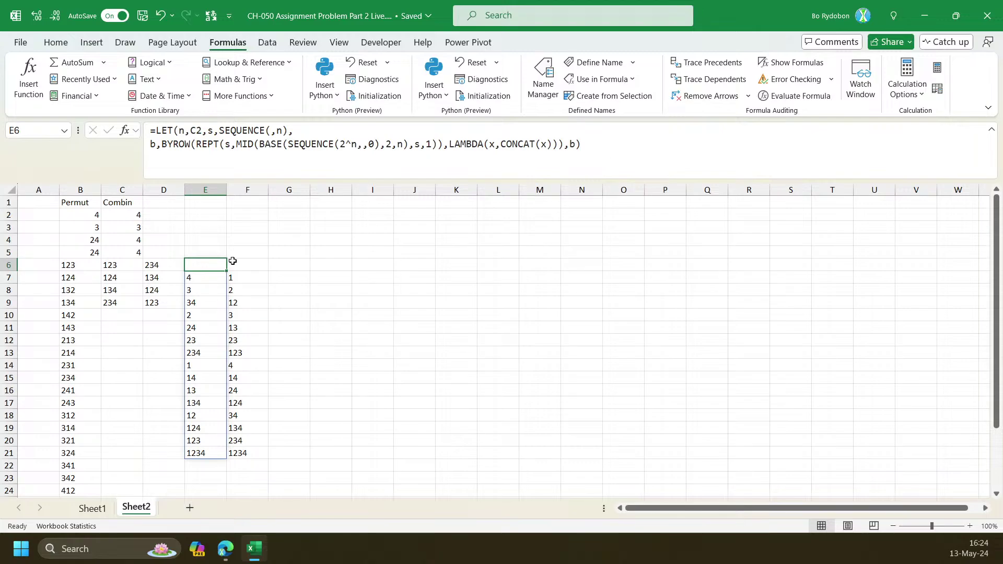
pyautogui.click(233, 261)
pyautogui.moveTo(598, 133); pyautogui.dragTo(148, 136)
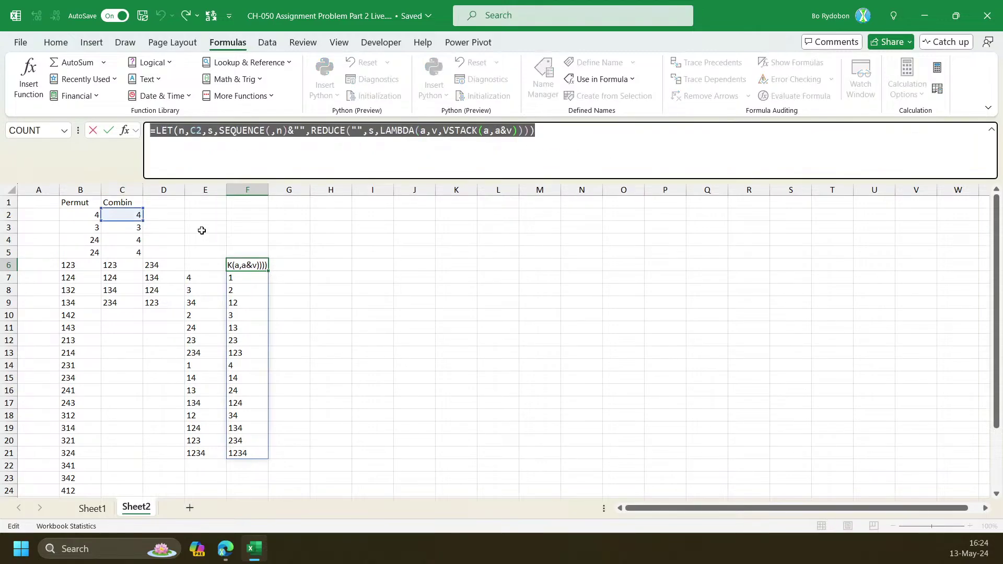
pyautogui.hotkey('ctrl', 'c')
pyautogui.press('Escape')
pyautogui.click(277, 262)
pyautogui.click(435, 150)
pyautogui.hotkey('ctrl', 'v')
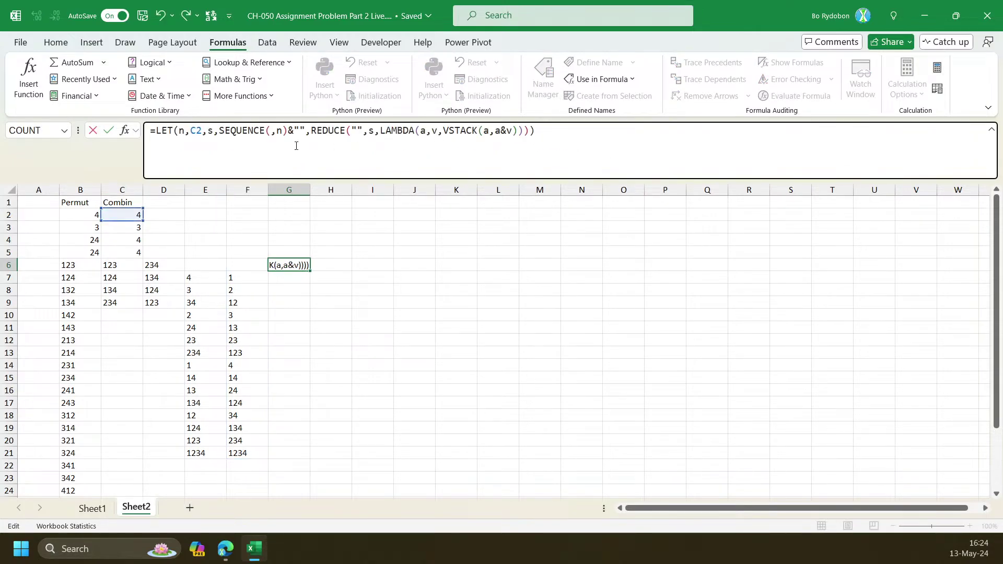
pyautogui.click(372, 130)
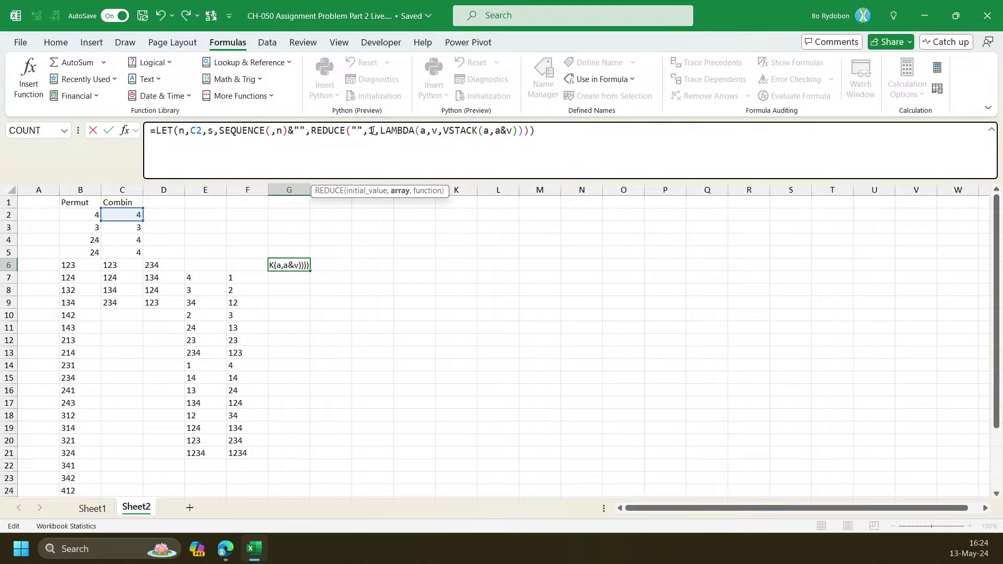
# Replace the a&v argument of VSTACK in G6's formula with REPLACE(a,1,,1) and commit the formula
pyautogui.click(512, 131)
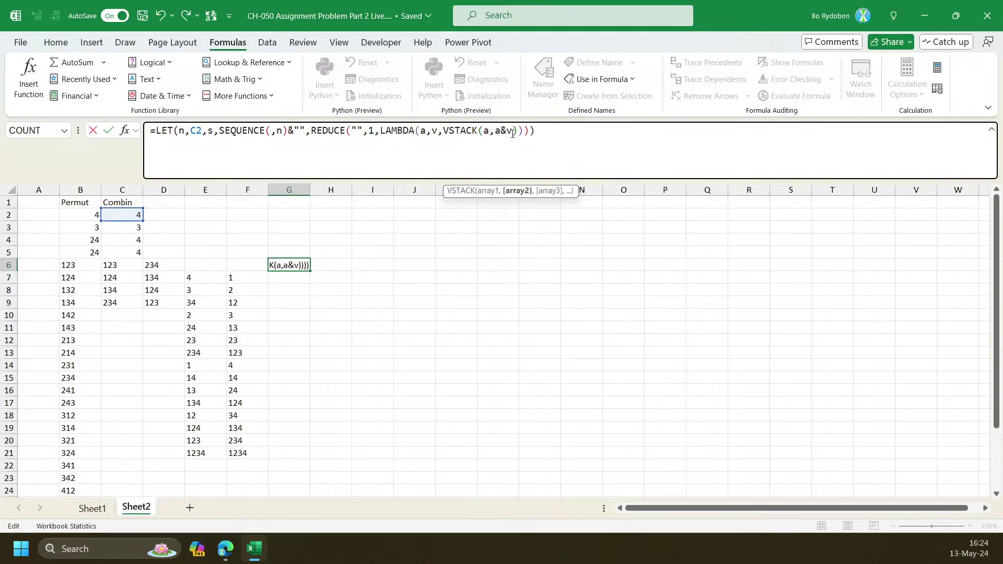
pyautogui.press('BackSpace')
pyautogui.press('BackSpace')
pyautogui.press('BackSpace')
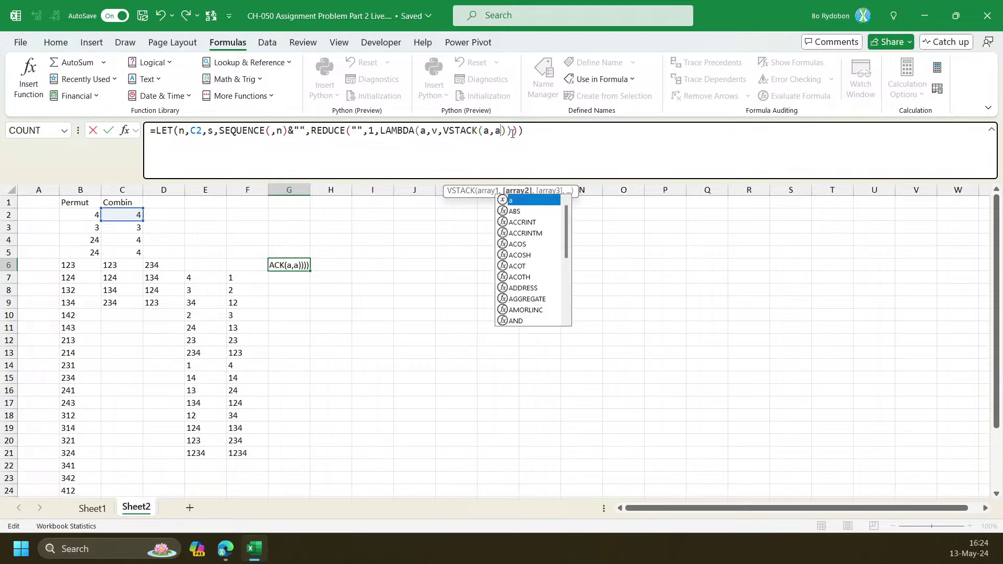
pyautogui.write('r')
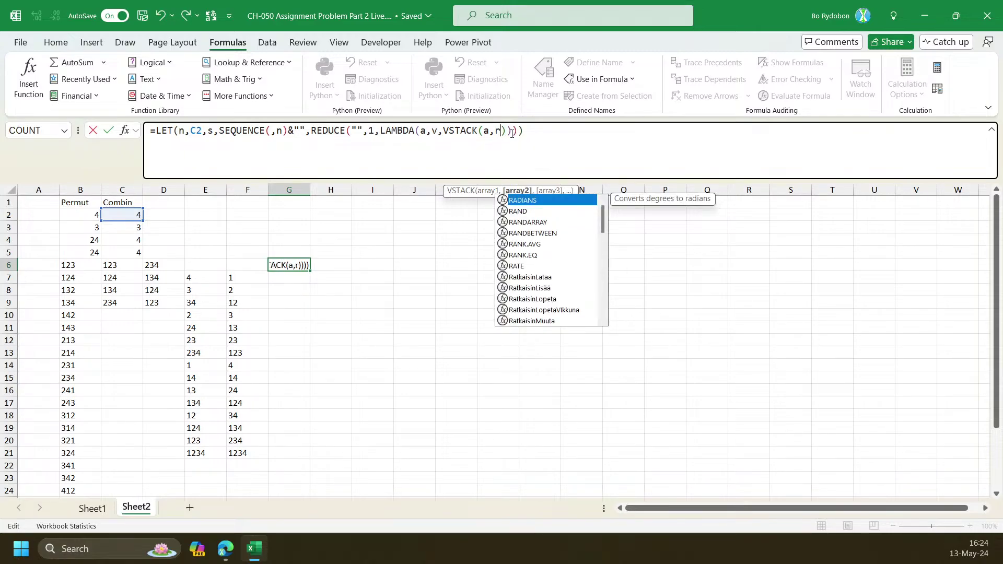
pyautogui.write('epl')
pyautogui.press('Tab')
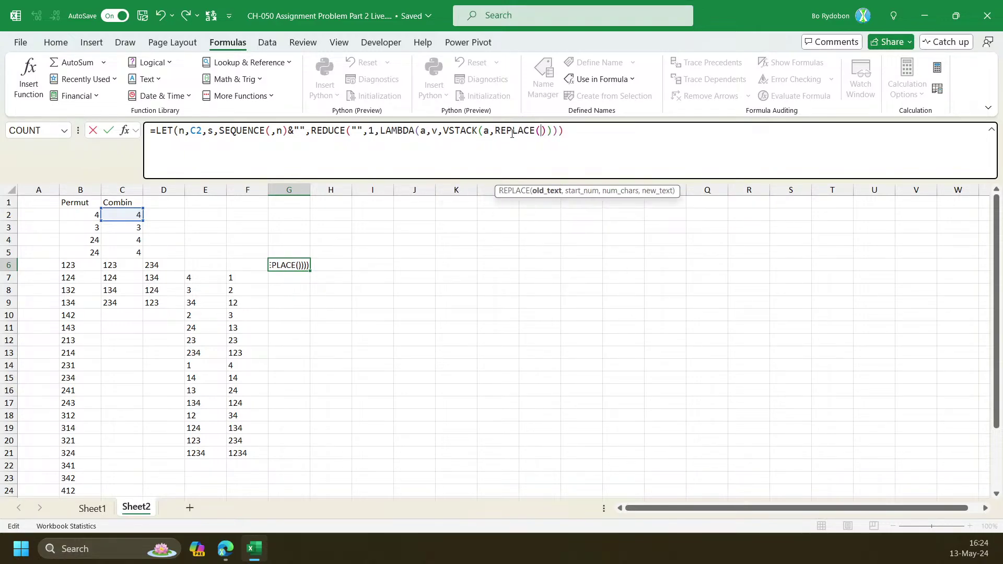
pyautogui.write('a,')
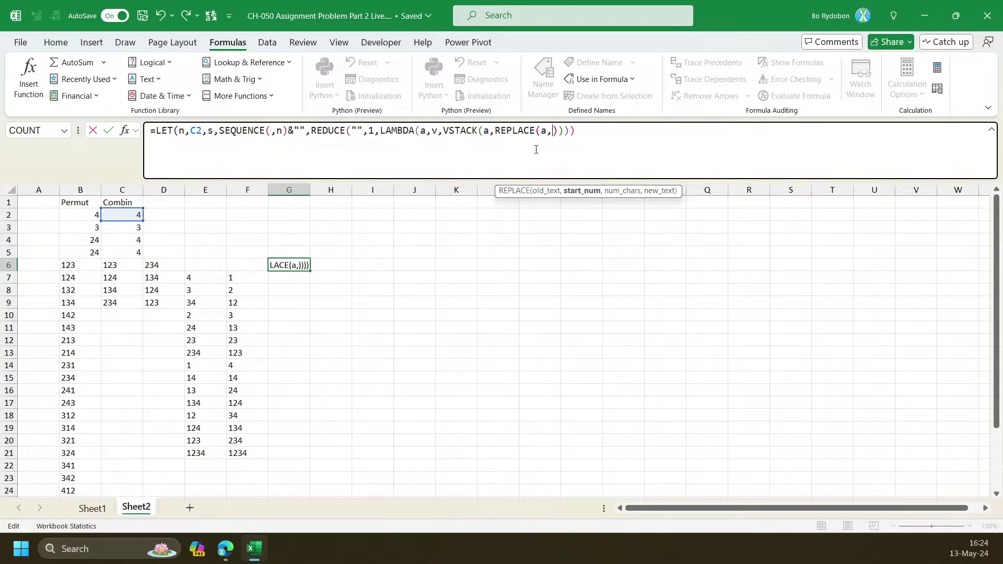
pyautogui.write('1,,')
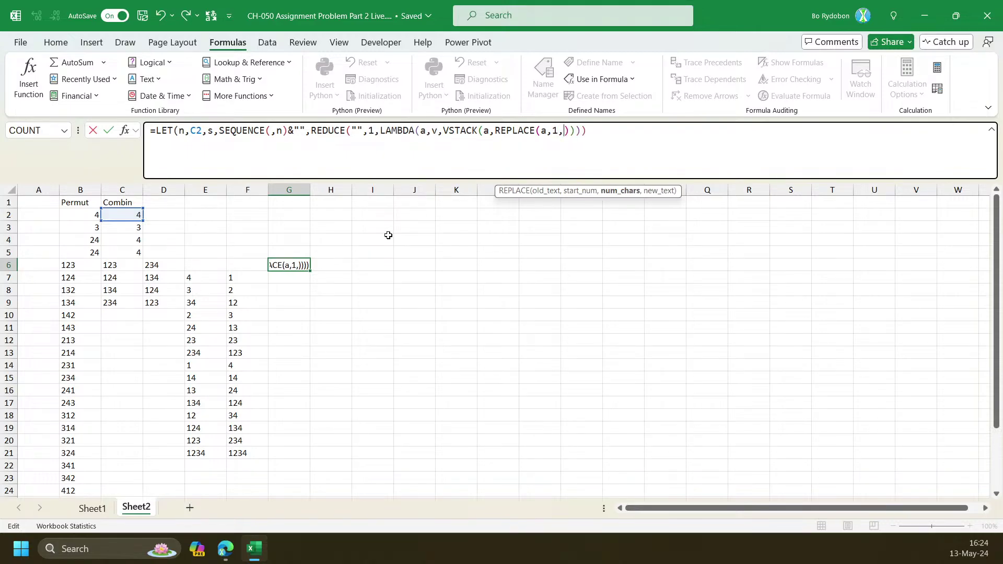
pyautogui.press('BackSpace')
pyautogui.write(',')
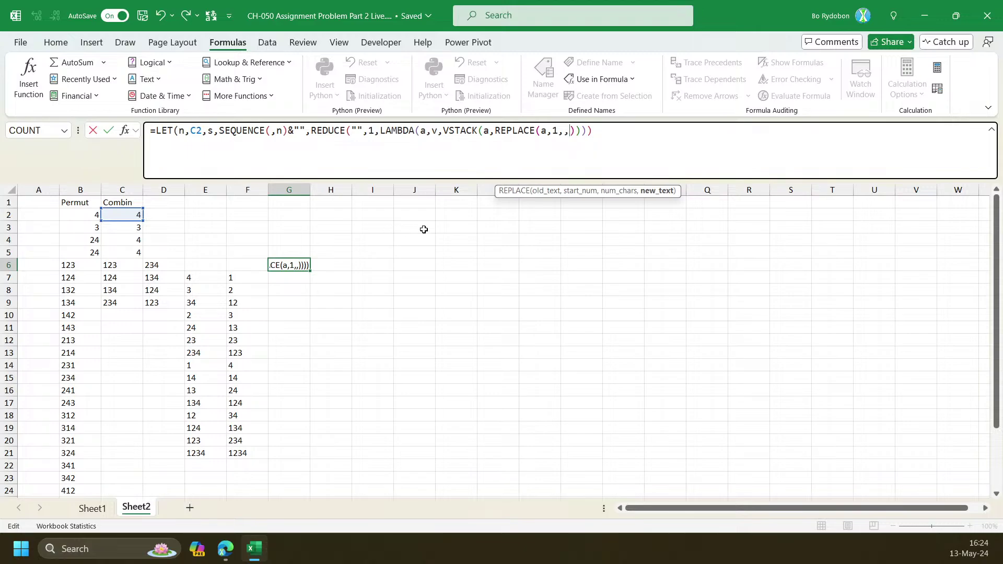
pyautogui.write('1')
pyautogui.press('Return')
pyautogui.press('Return')
pyautogui.press('Up')
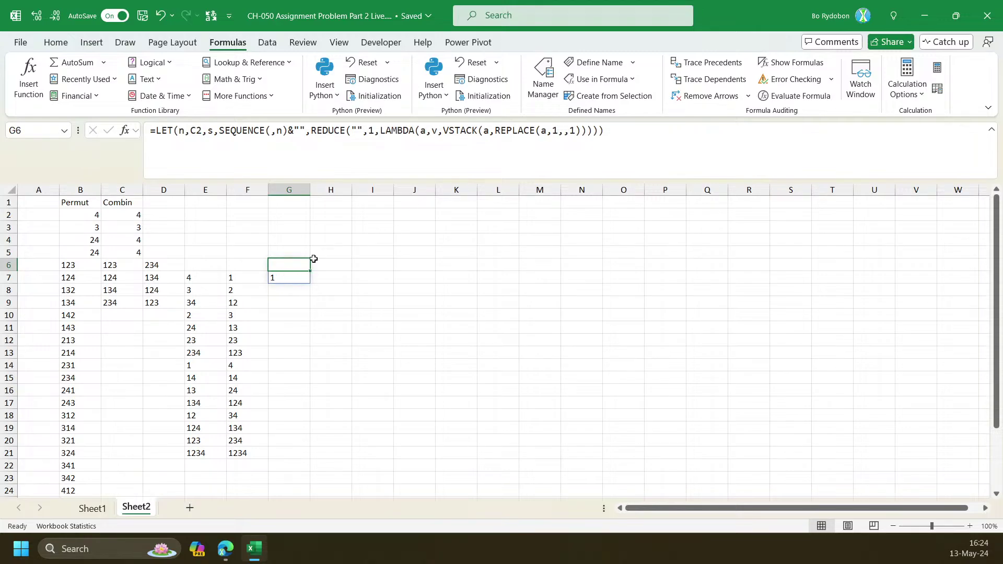
# Enter =REPLACE(G7,{1,2},,2) in H7 to insert 2 at both positions of the G7 text
pyautogui.click(341, 276)
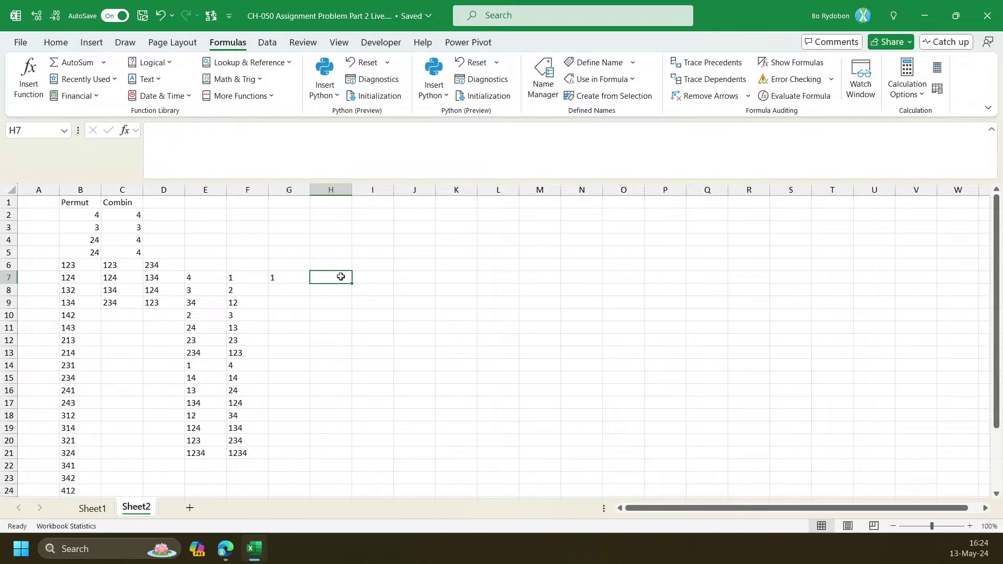
pyautogui.write('=')
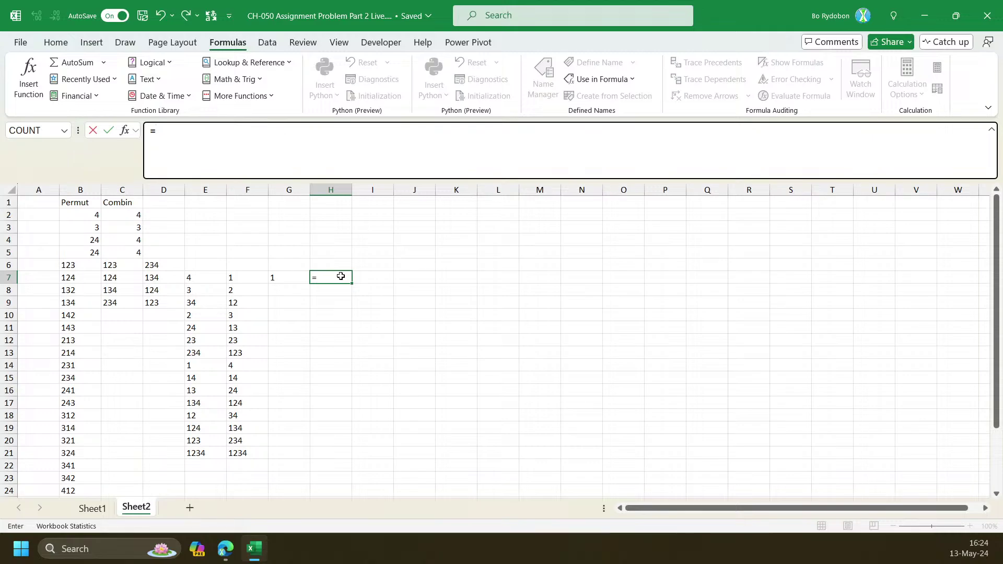
pyautogui.write('rp')
pyautogui.press('BackSpace')
pyautogui.write('ep')
pyautogui.press('Tab')
pyautogui.press('Left')
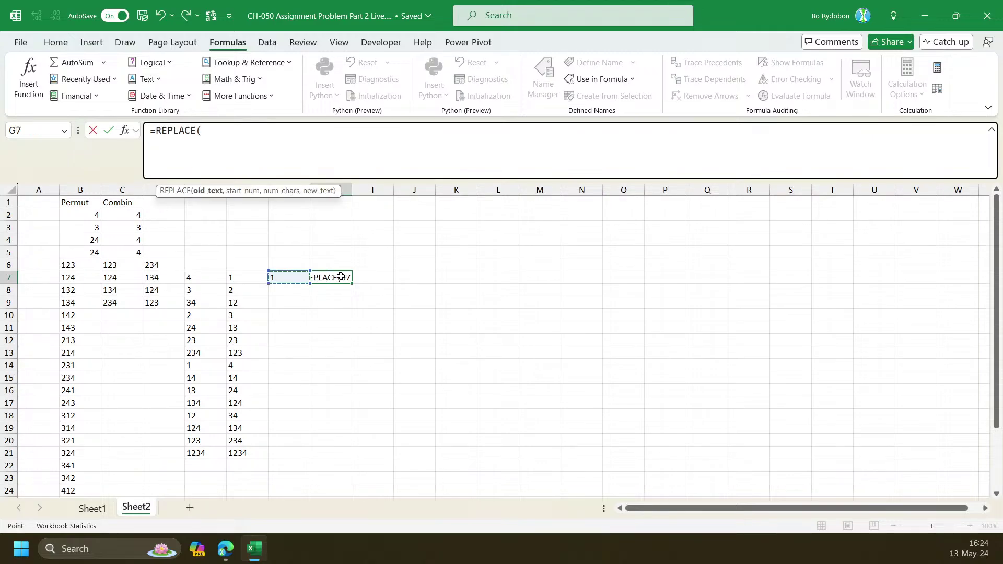
pyautogui.write(',')
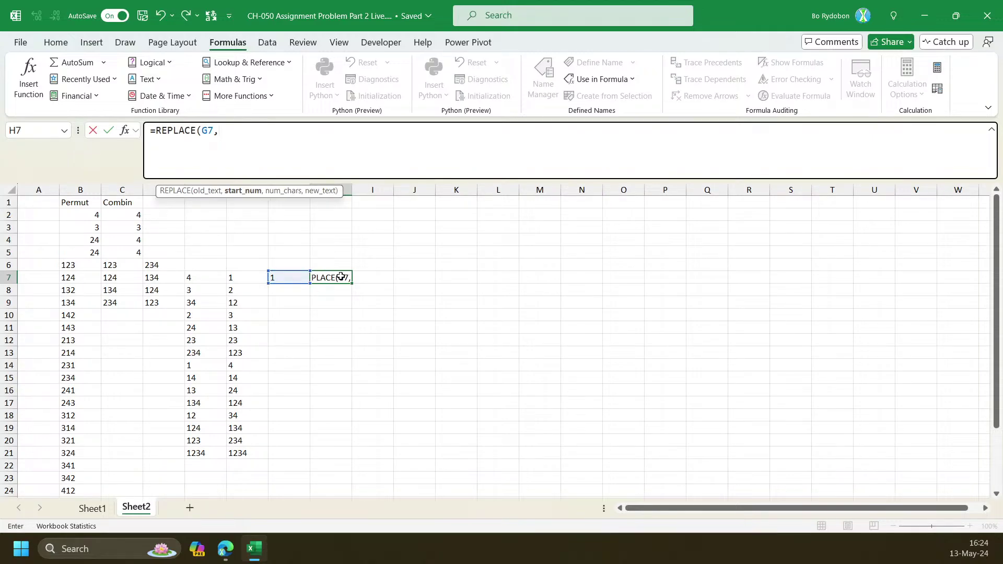
pyautogui.write('{1,2}')
pyautogui.write(',')
pyautogui.write('0,2')
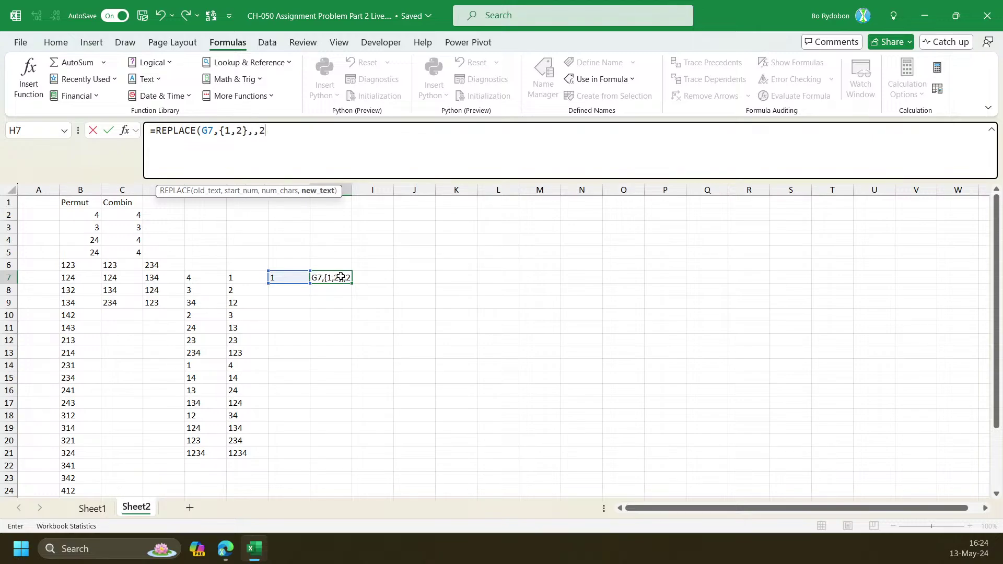
pyautogui.press('Return')
# Wrap H7's REPLACE formula in TOCOL so its results spill down a single column
pyautogui.click(341, 276)
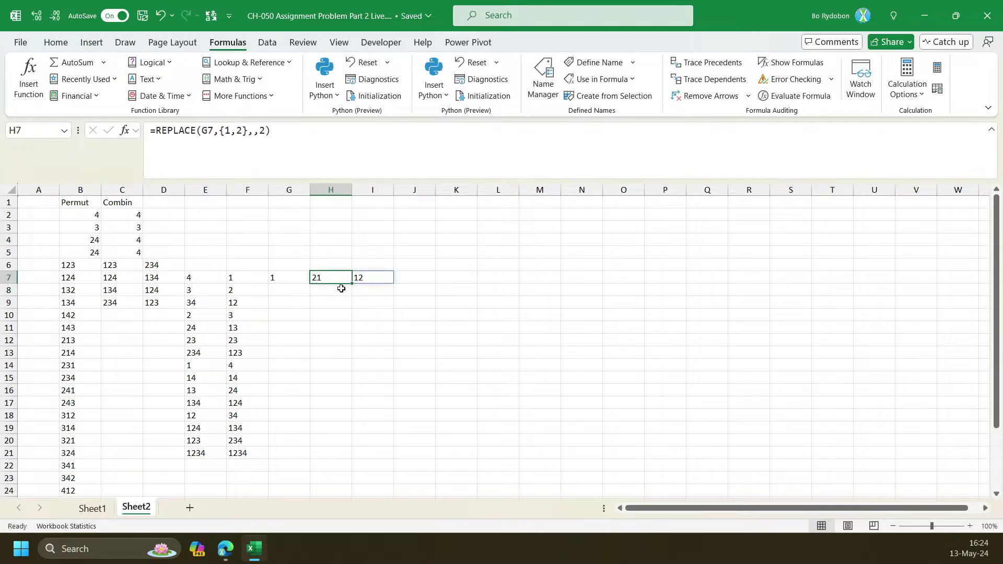
pyautogui.click(157, 132)
pyautogui.write('toc')
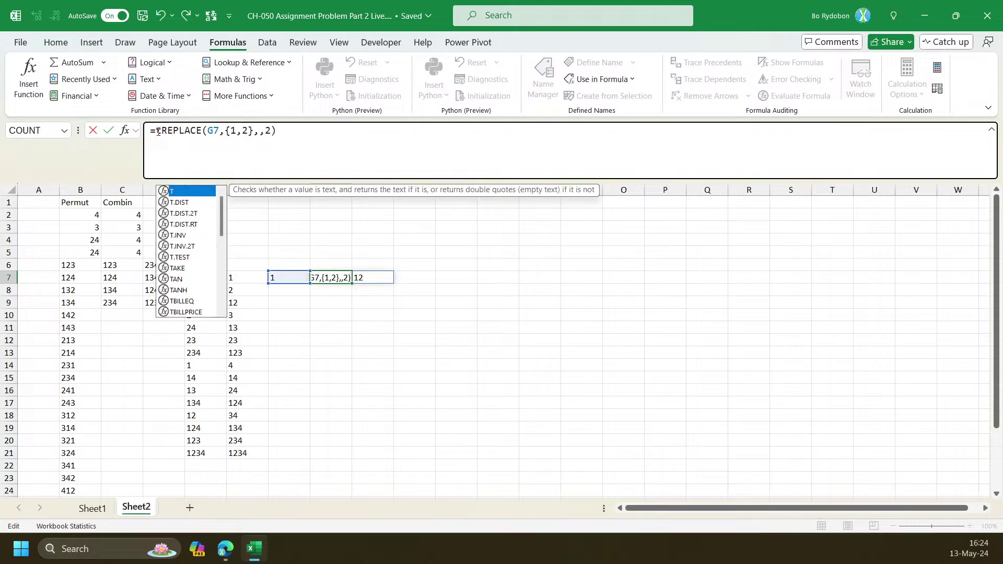
pyautogui.press('Tab')
pyautogui.press('Return')
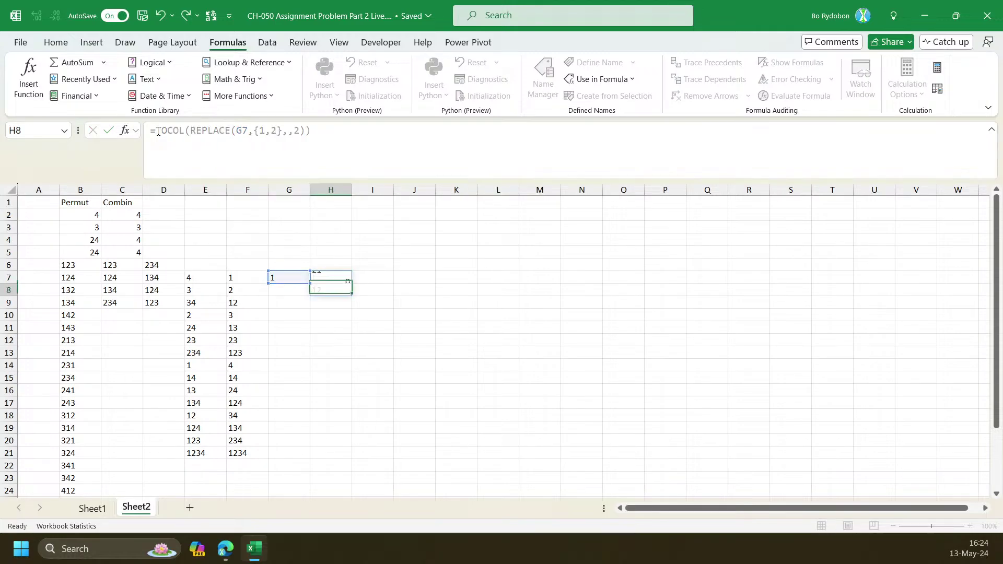
# Enter =REPLACE(H7#,SEQUENCE(,3),,3) in I9 to insert 3 at every position of the H7 spill values
pyautogui.click(374, 305)
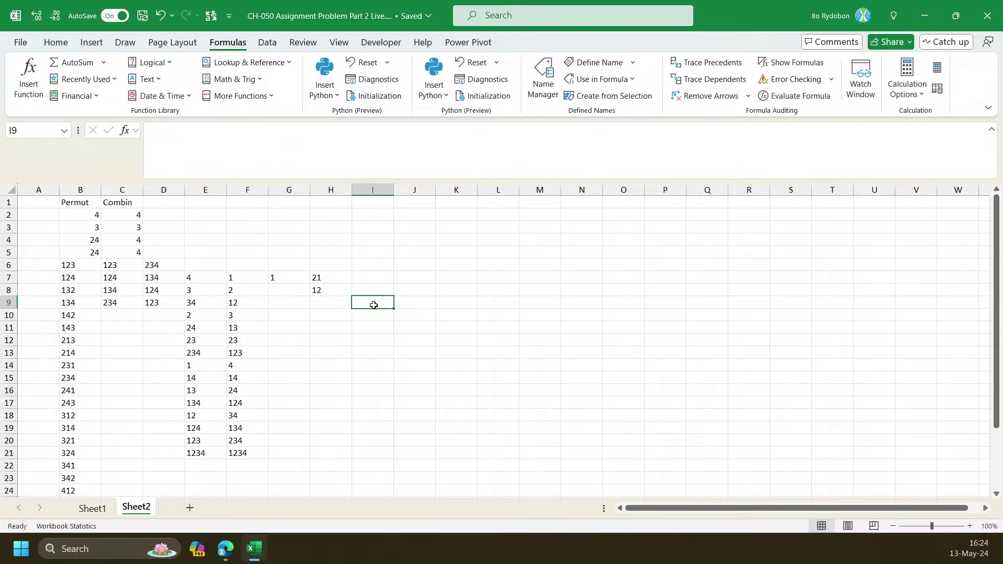
pyautogui.write('=')
pyautogui.press('Escape')
pyautogui.write('=rep')
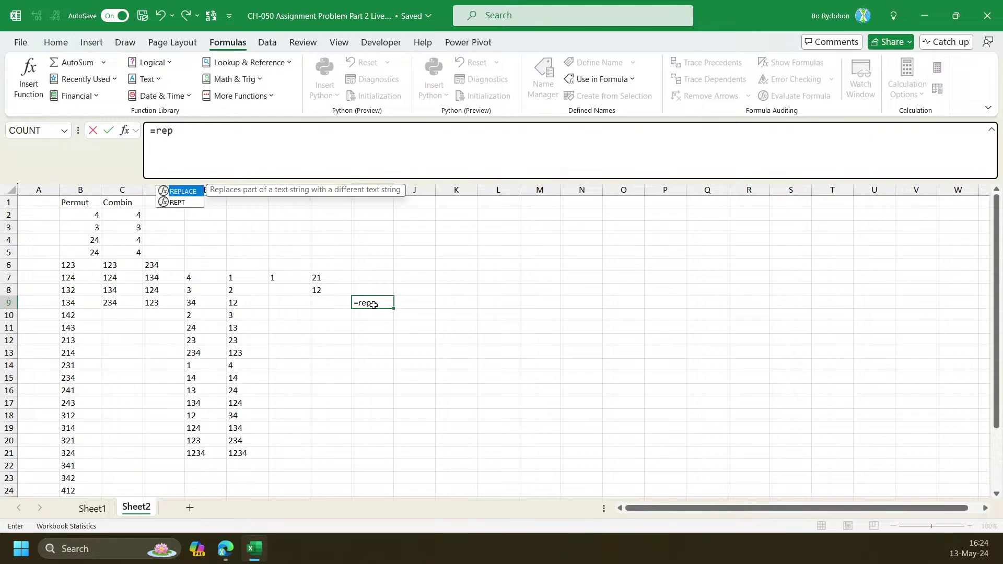
pyautogui.press('Tab')
pyautogui.click(332, 278)
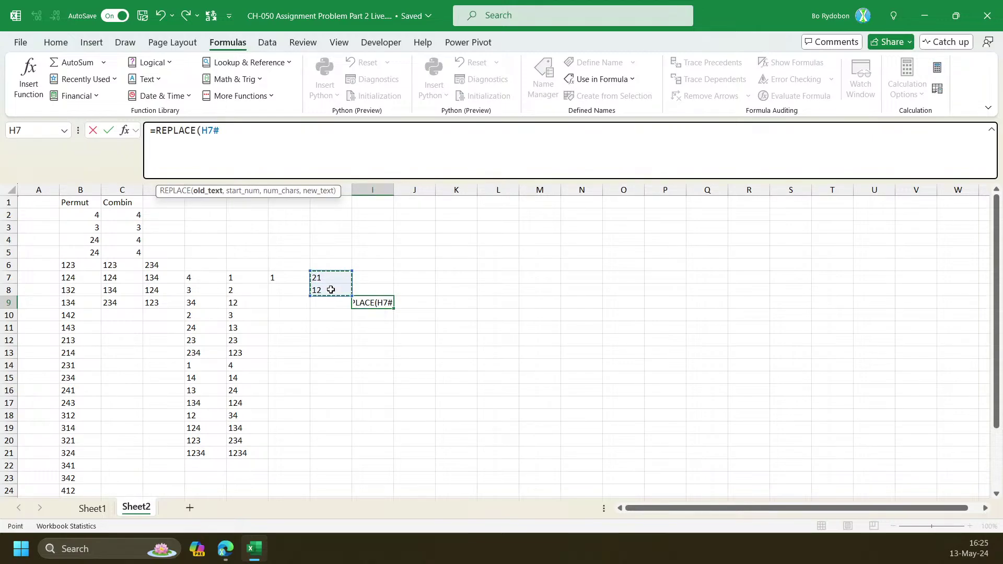
pyautogui.write(',seq')
pyautogui.press('Tab')
pyautogui.write(',3')
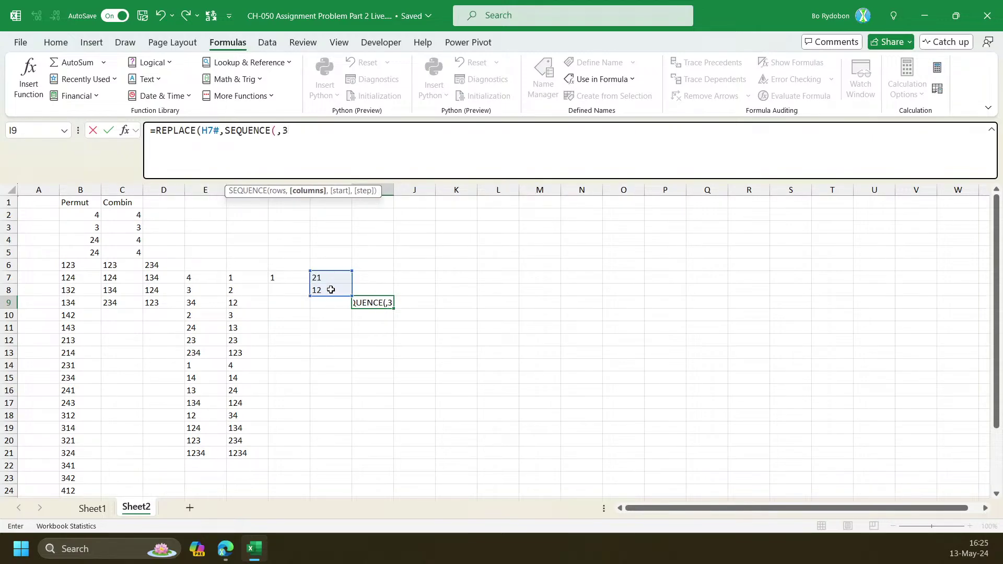
pyautogui.write('),,3)')
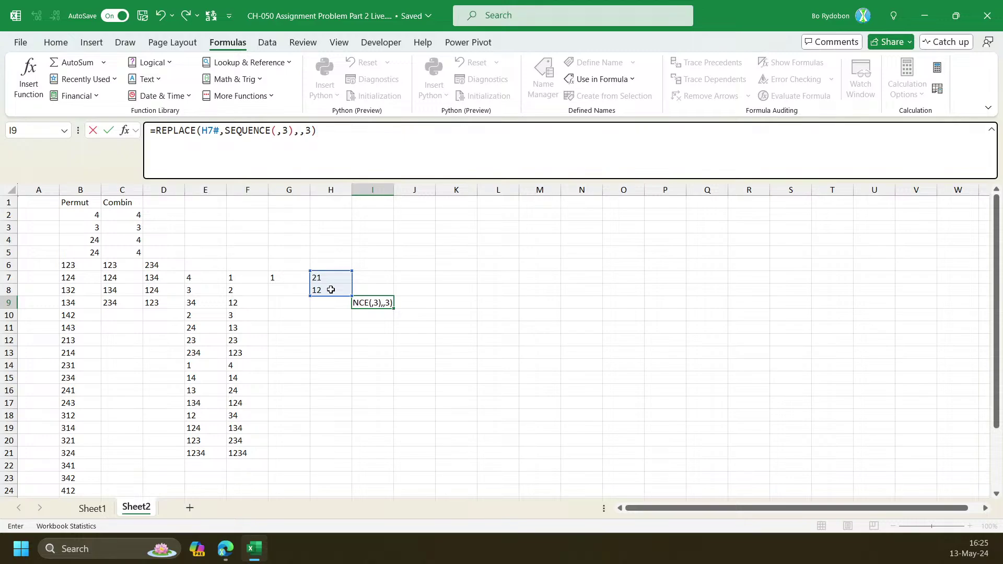
pyautogui.press('Return')
# Wrap I9's REPLACE formula in TOCOL, and clear the trial formula after viewing its single-column result
pyautogui.click(155, 131)
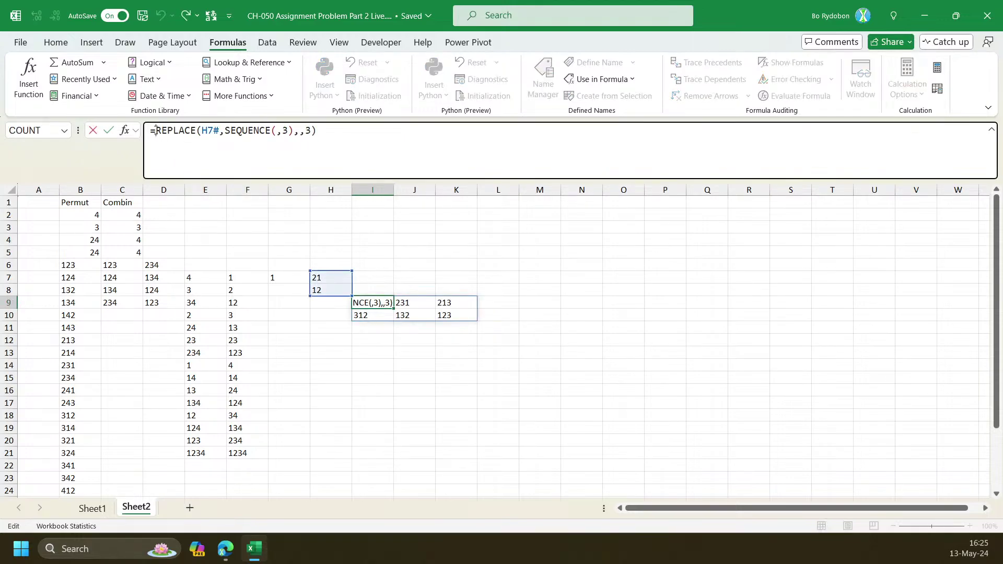
pyautogui.write('to')
pyautogui.press('Tab')
pyautogui.press('Return')
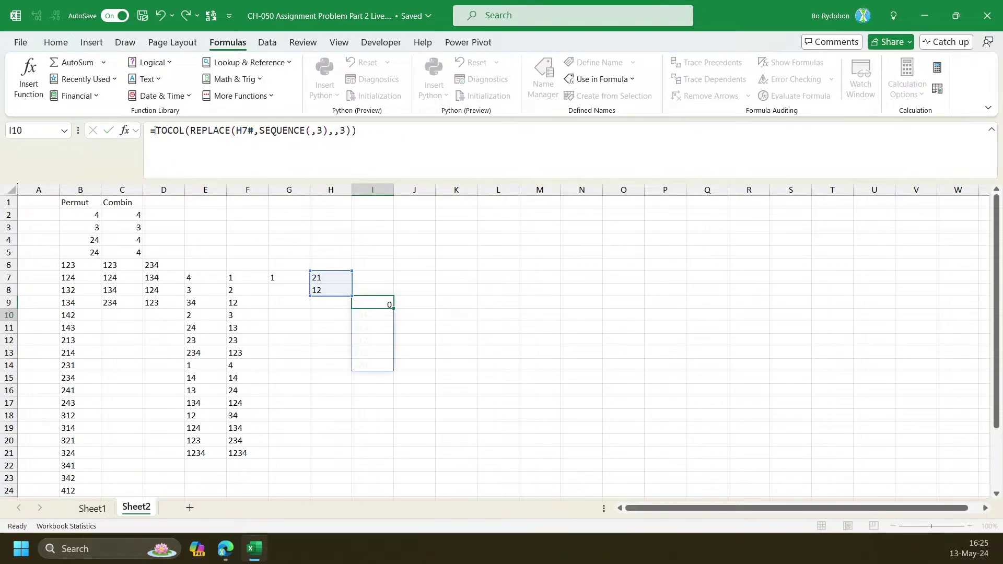
pyautogui.press('Delete')
# In G6's formula, set REDUCE's array to s and both the start position and new text of REPLACE to v
pyautogui.click(308, 278)
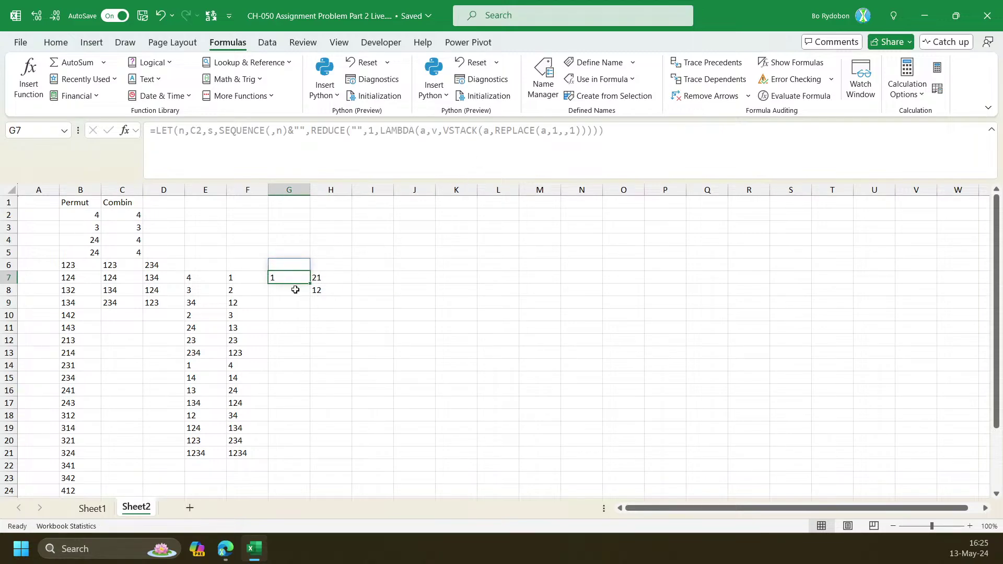
pyautogui.click(296, 256)
pyautogui.click(295, 264)
pyautogui.doubleClick(374, 131)
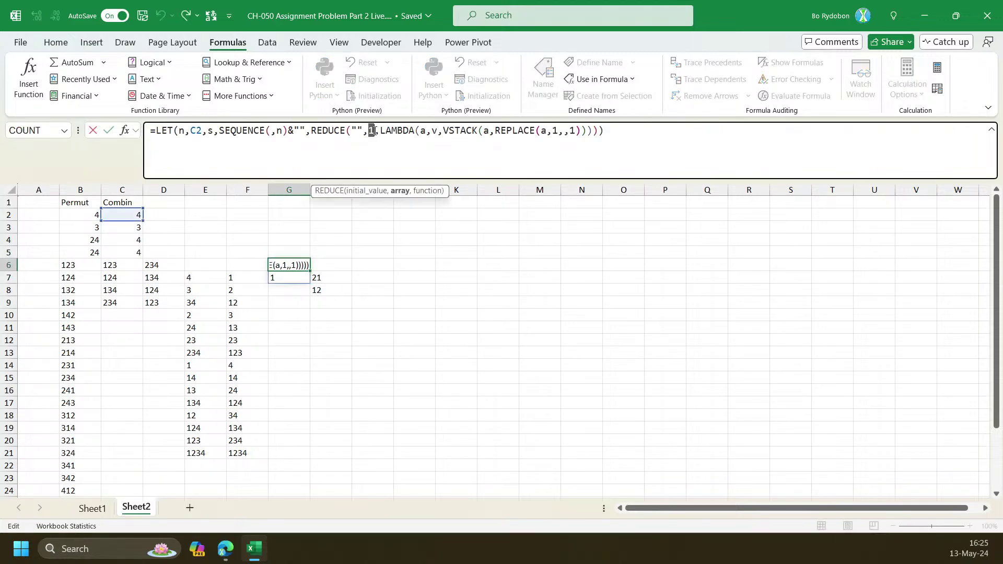
pyautogui.write('s')
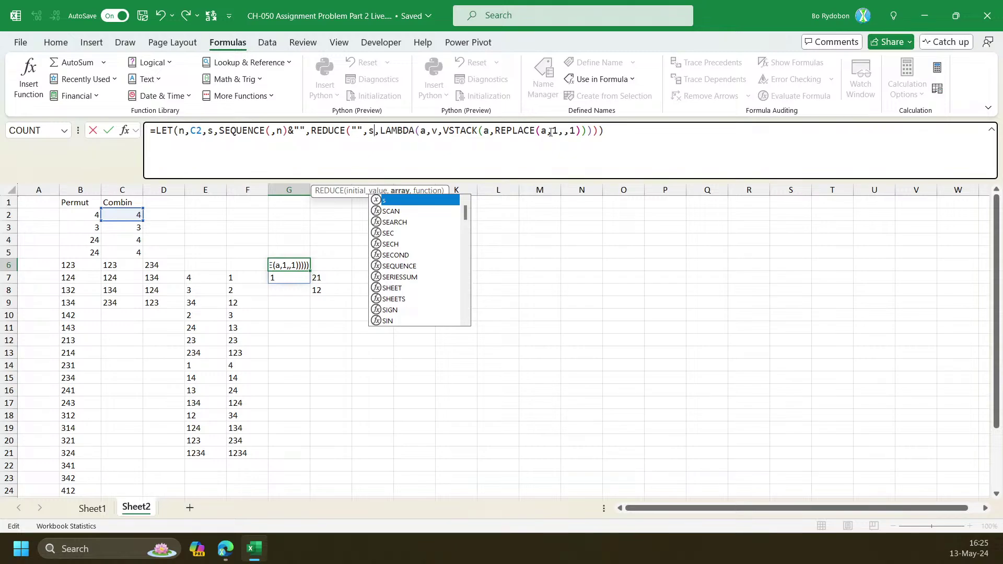
pyautogui.doubleClick(555, 131)
pyautogui.write('v')
pyautogui.doubleClick(572, 130)
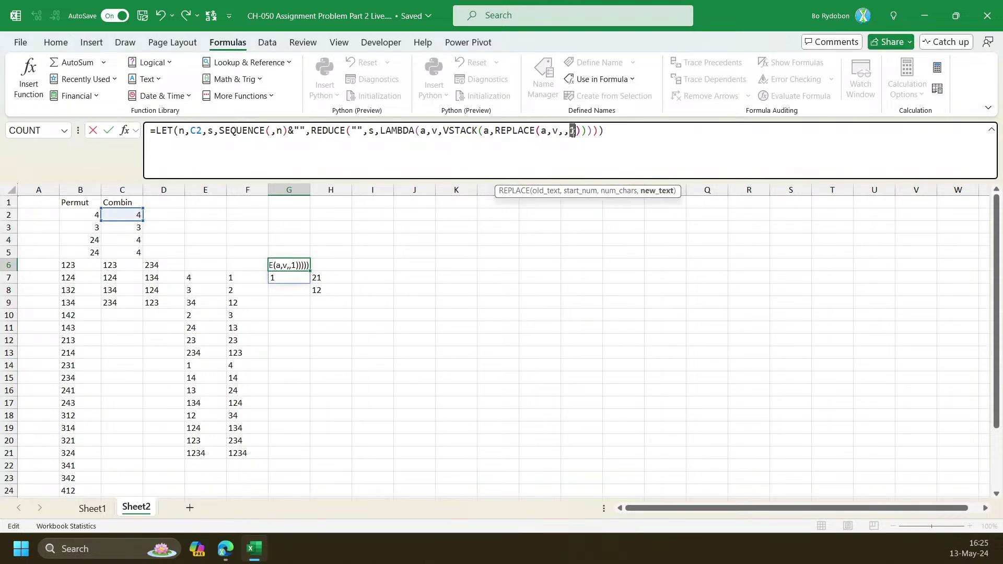
pyautogui.write('v')
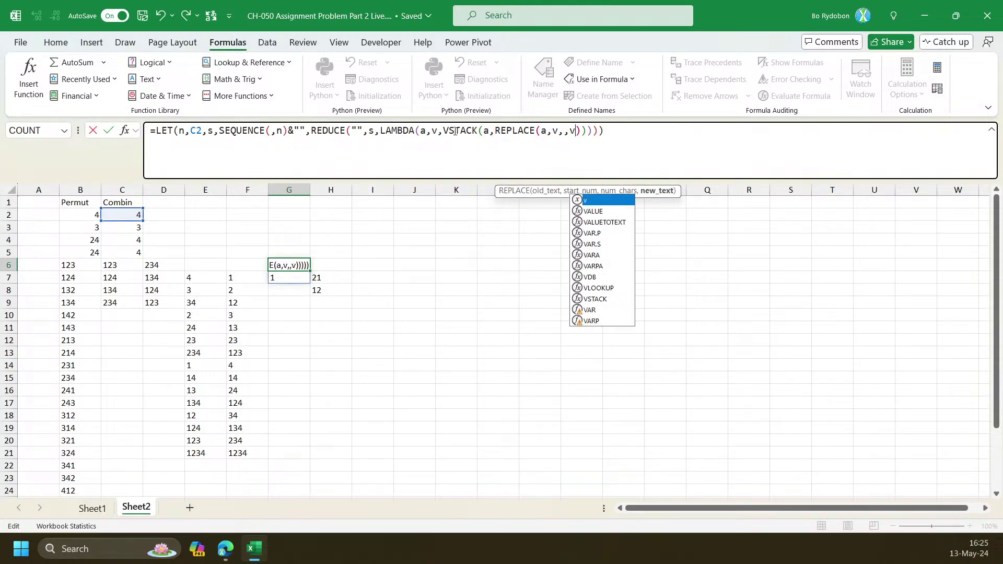
# Wrap the REPLACE(a,v,,v) part of G6's formula in TOCOL inside VSTACK
pyautogui.click(496, 132)
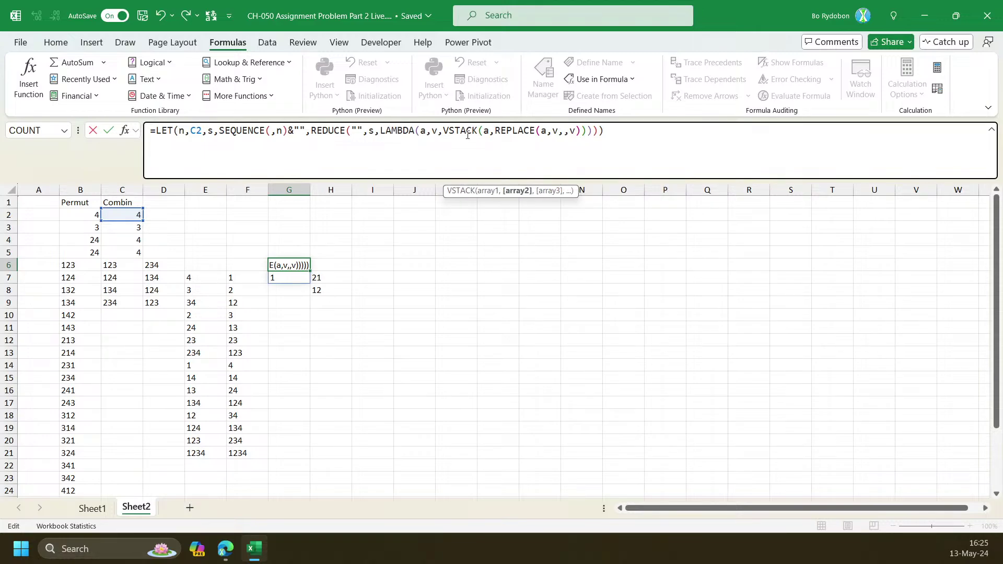
pyautogui.write('tocol(')
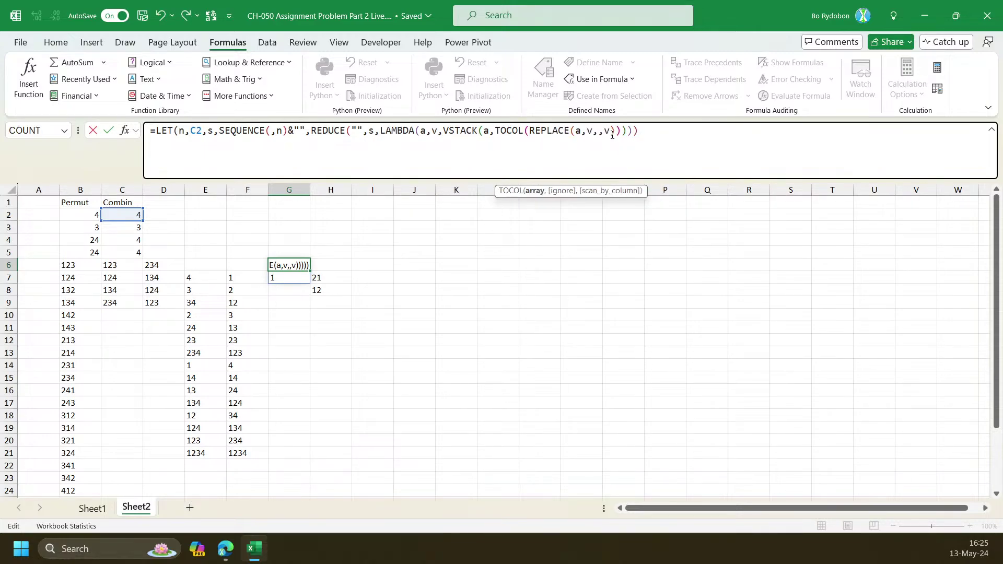
pyautogui.write(')')
pyautogui.press('Return')
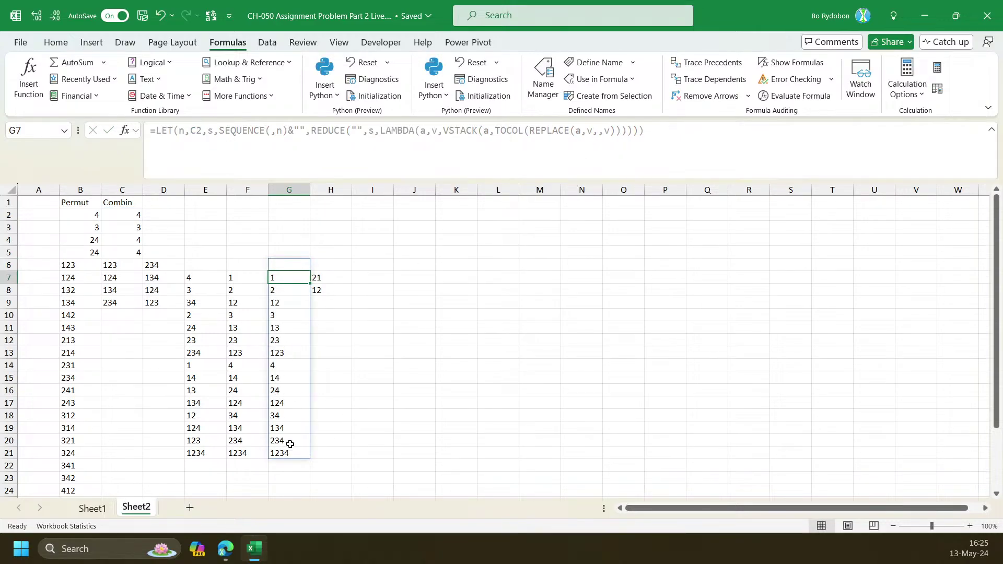
# Compare G6's TOCOL/REPLACE formula and spilled list with F6's a&v combination formula, examining REPLACE's start position argument
pyautogui.click(293, 267)
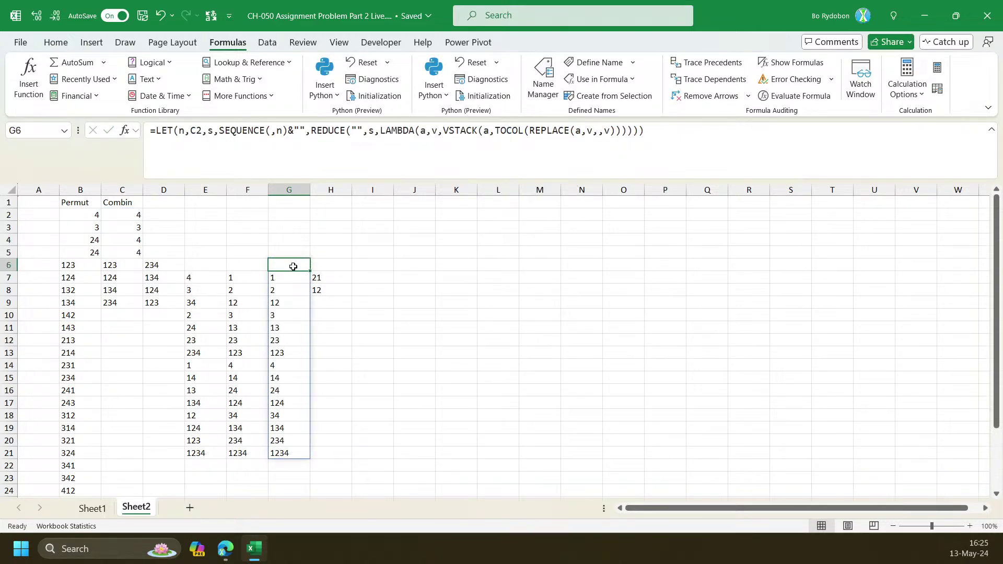
pyautogui.click(588, 131)
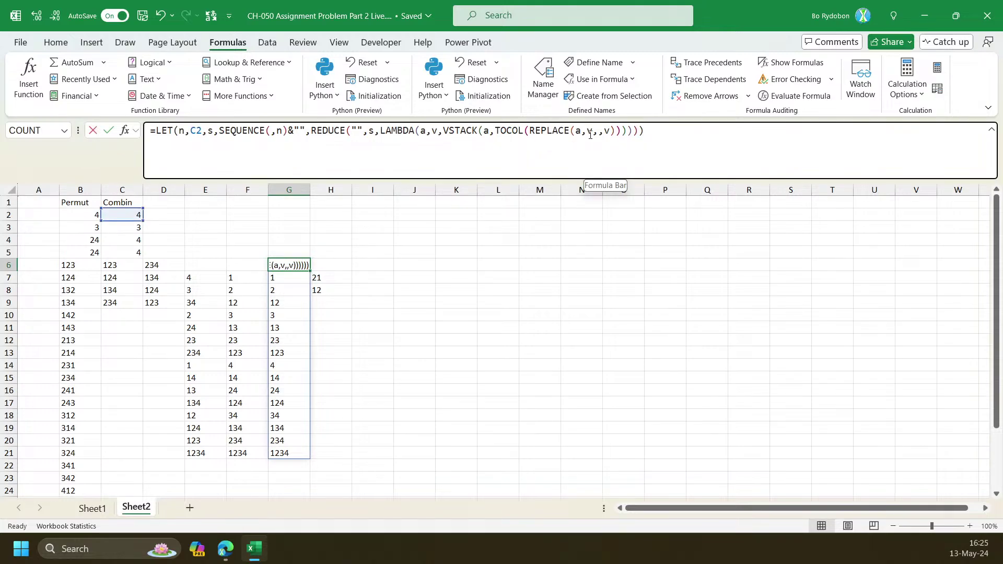
pyautogui.click(590, 133)
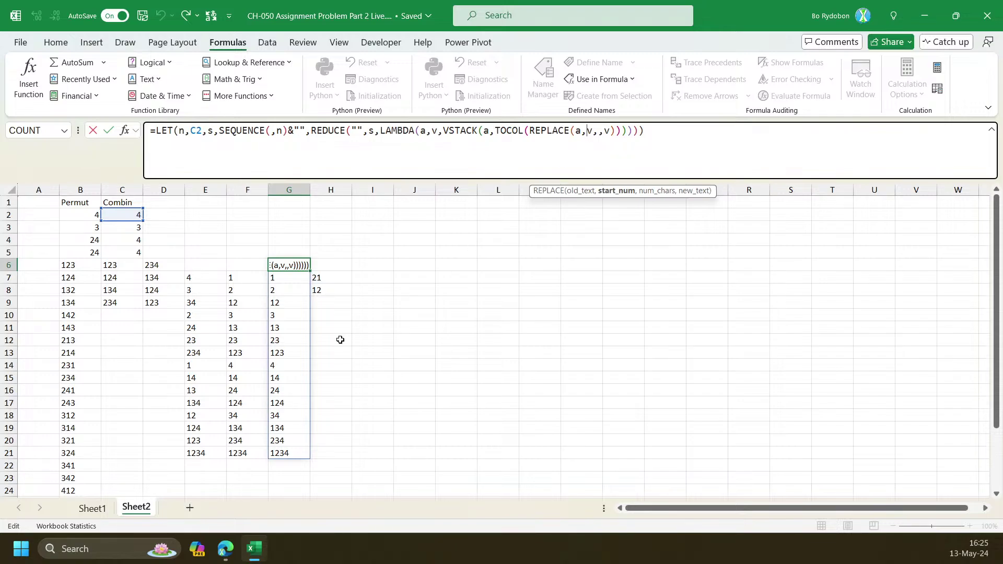
pyautogui.press('Escape')
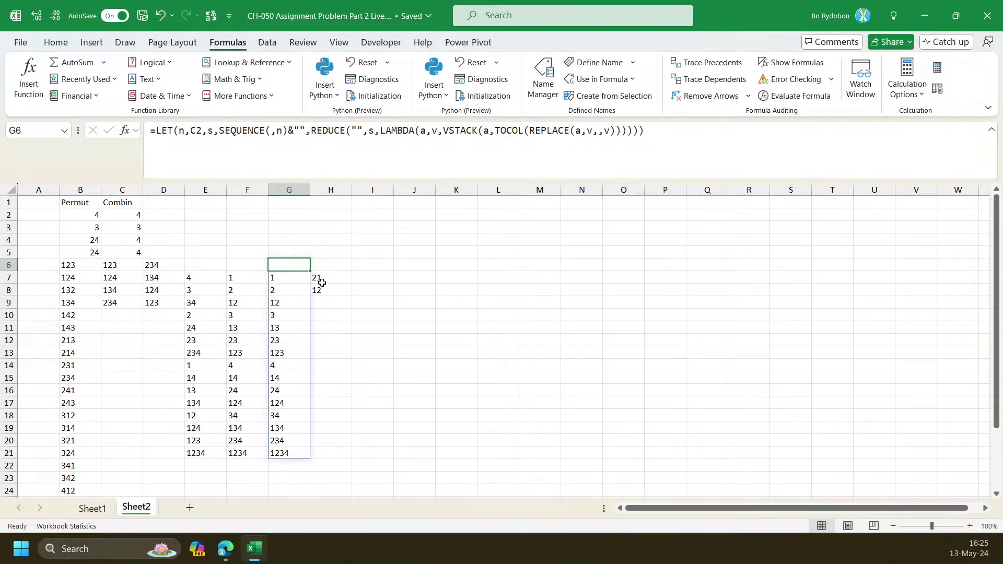
pyautogui.click(343, 135)
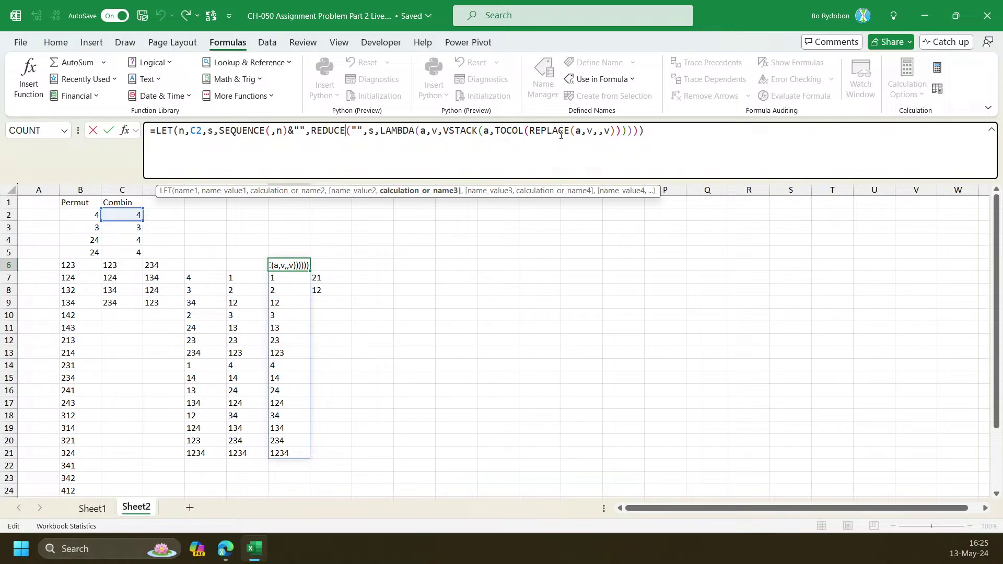
pyautogui.press('Escape')
pyautogui.click(250, 279)
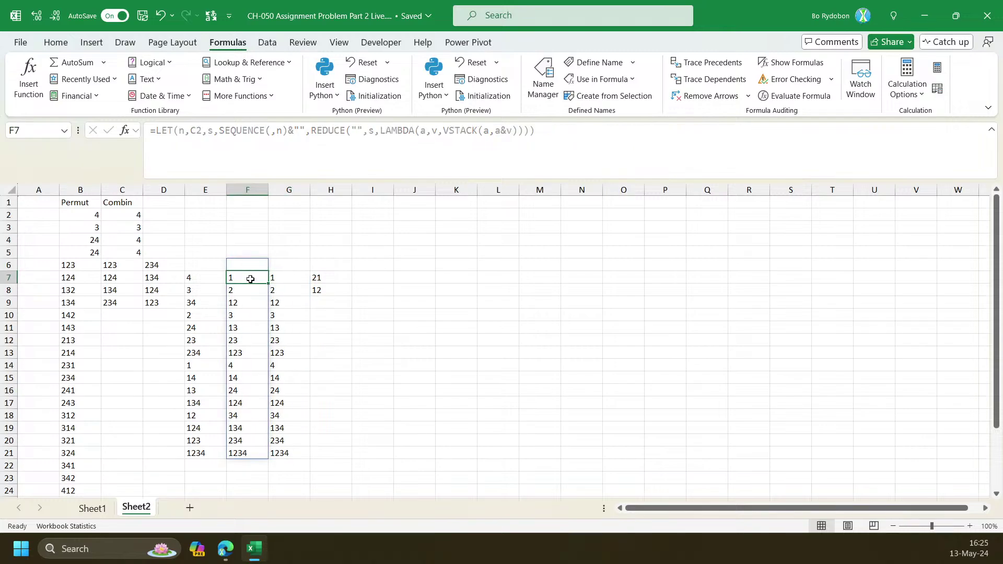
pyautogui.click(251, 263)
pyautogui.click(289, 267)
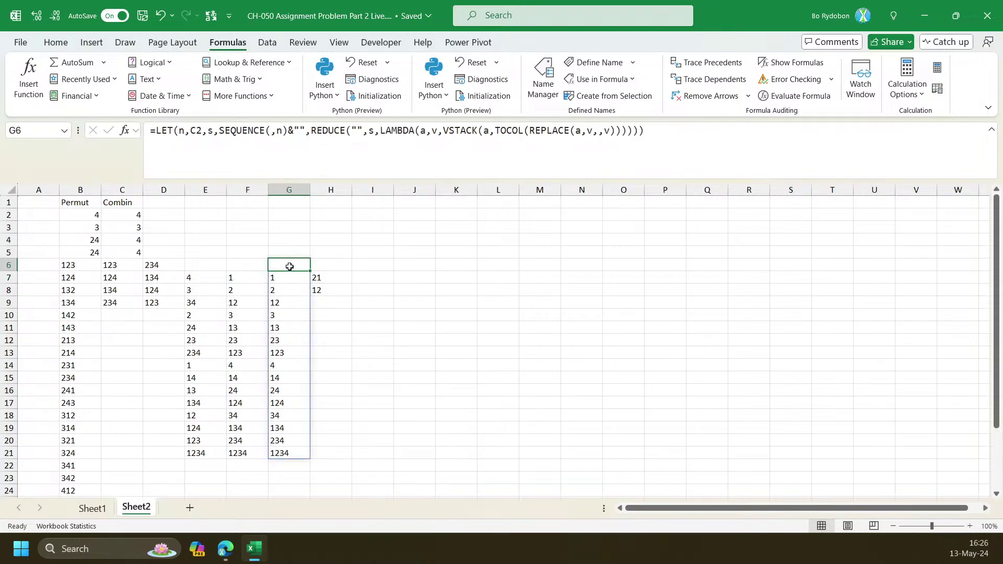
pyautogui.click(587, 130)
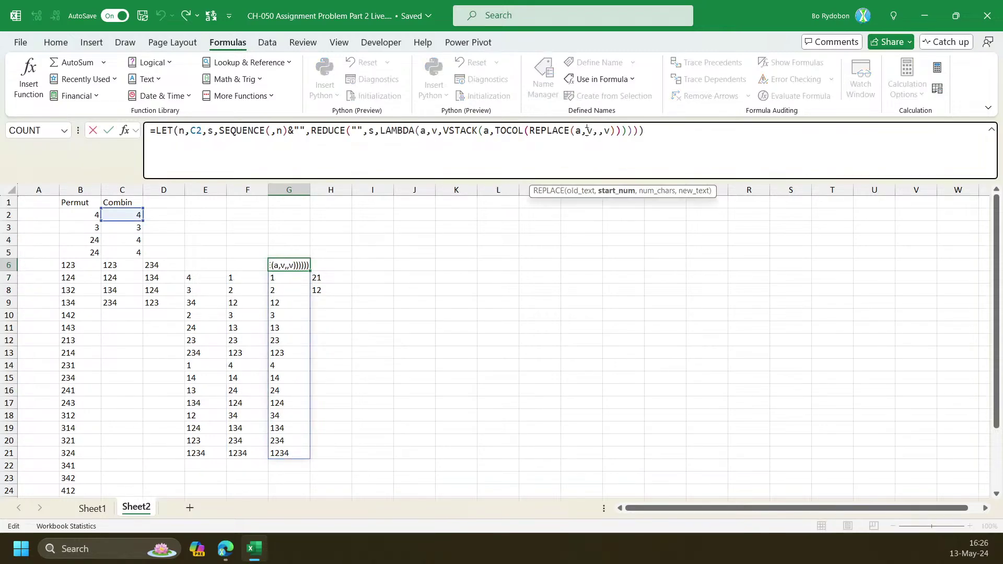
pyautogui.press('Escape')
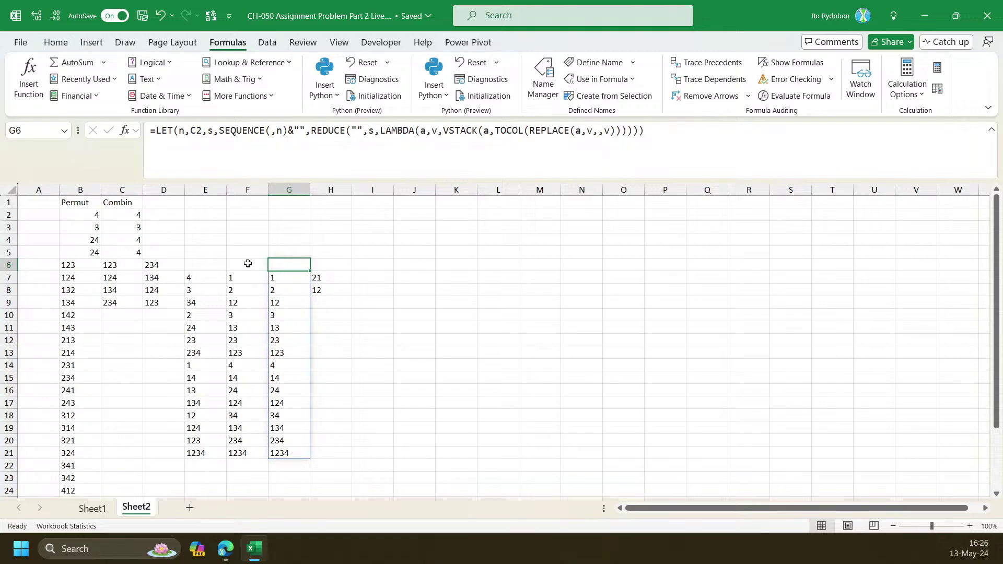
pyautogui.click(586, 130)
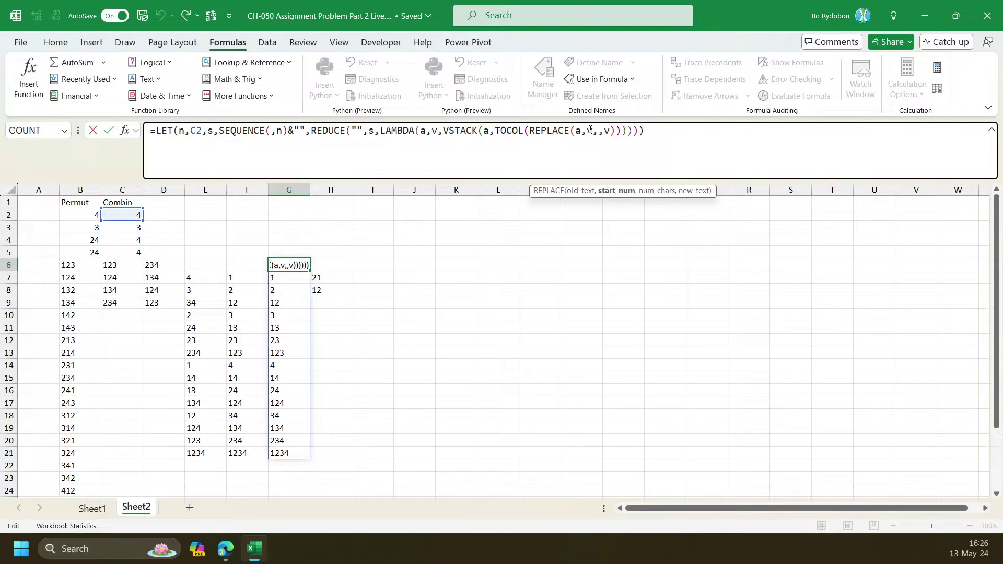
pyautogui.click(254, 265)
pyautogui.press('Escape')
pyautogui.click(251, 266)
# Change REPLACE's start position in G6's formula to SEQUENCE(,v) and review the spilled list down column G
pyautogui.click(280, 265)
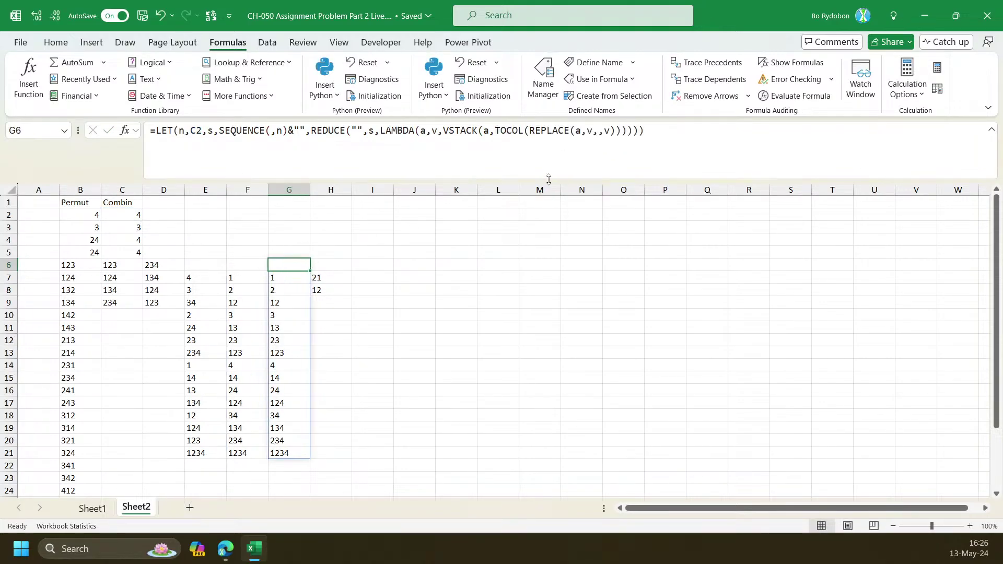
pyautogui.click(584, 134)
pyautogui.write('seq')
pyautogui.press('Tab')
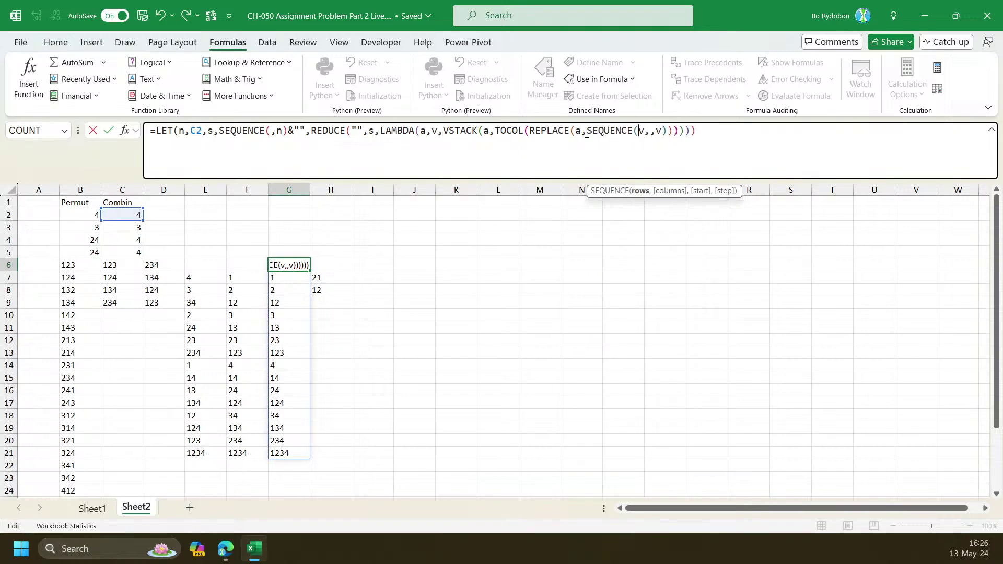
pyautogui.write(',v)')
pyautogui.press('Return')
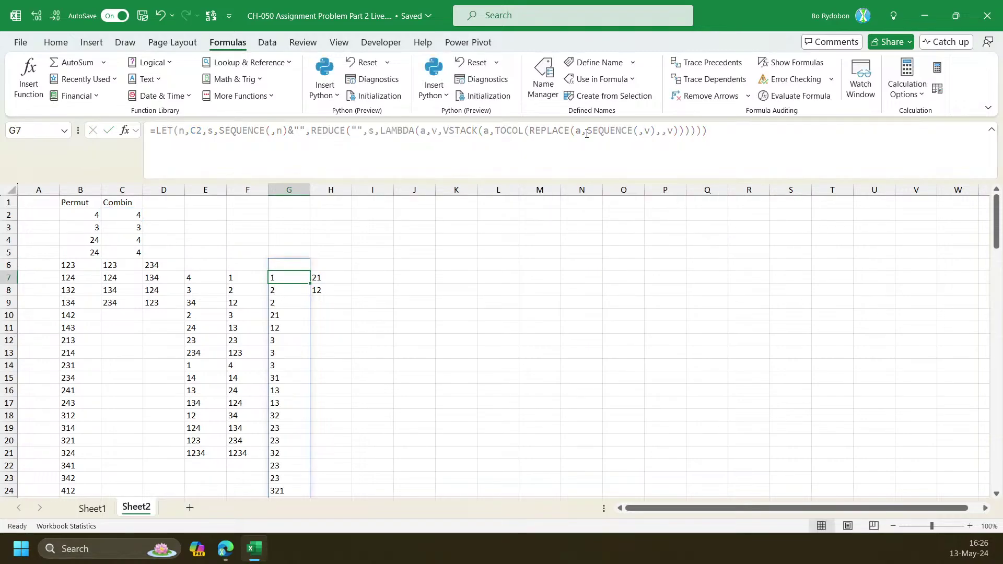
pyautogui.press('Up')
pyautogui.scroll(-18, 285, 365)
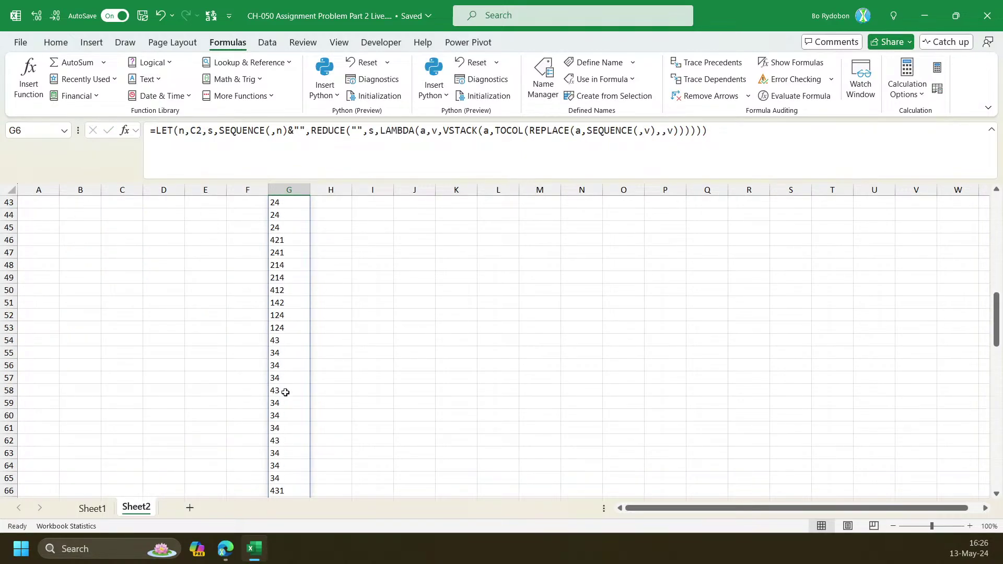
# Clear the leftover values 21 and 12 from cells H7:H8 beside the spilled list in column G
pyautogui.click(286, 391)
pyautogui.scroll(16, 286, 392)
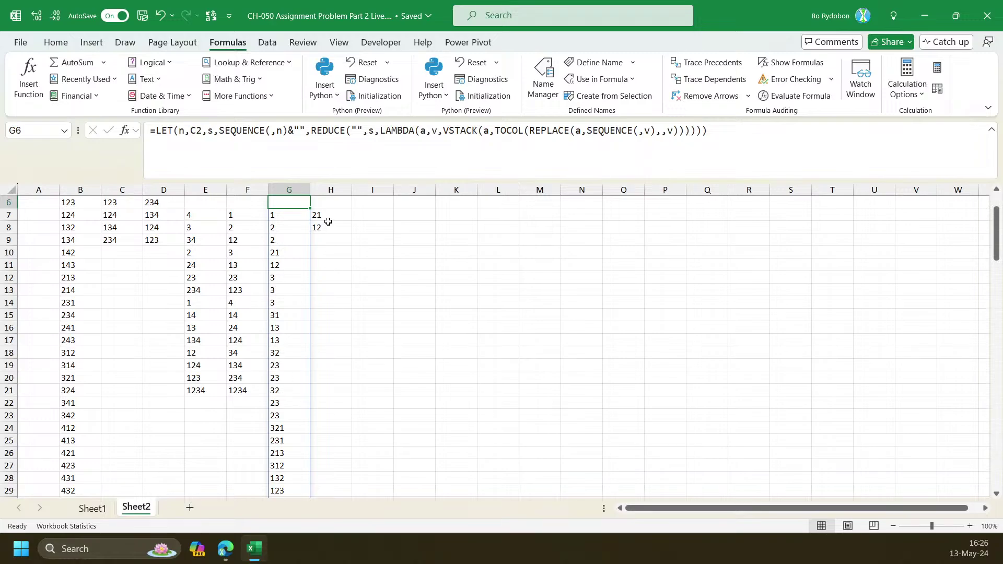
pyautogui.moveTo(324, 218); pyautogui.dragTo(324, 225)
pyautogui.press('Delete')
pyautogui.scroll(2, 308, 272)
pyautogui.click(291, 262)
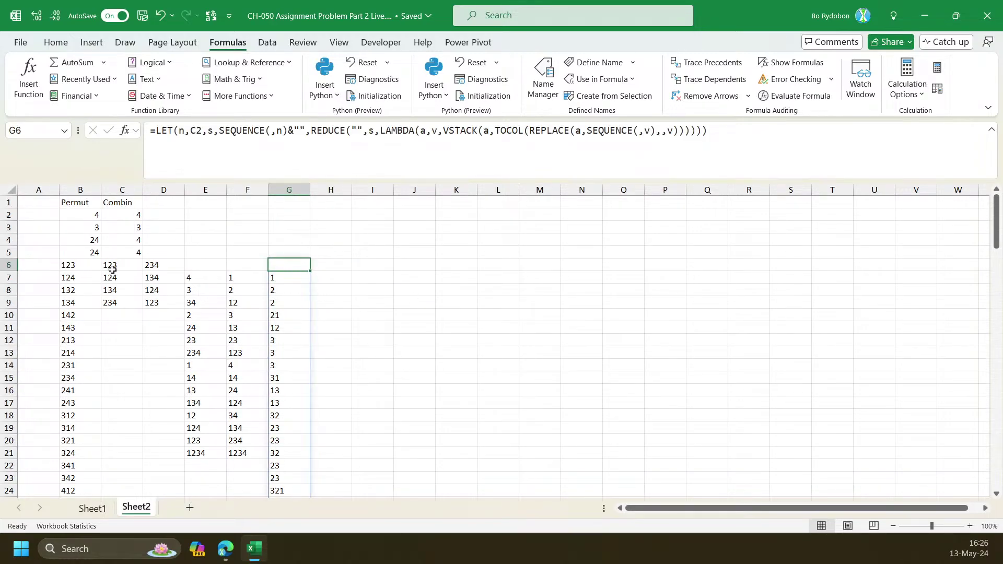
# Copy the LET/REDUCE permutation formula text from B6 into H6, keeping its references to B2 and B3
pyautogui.click(88, 269)
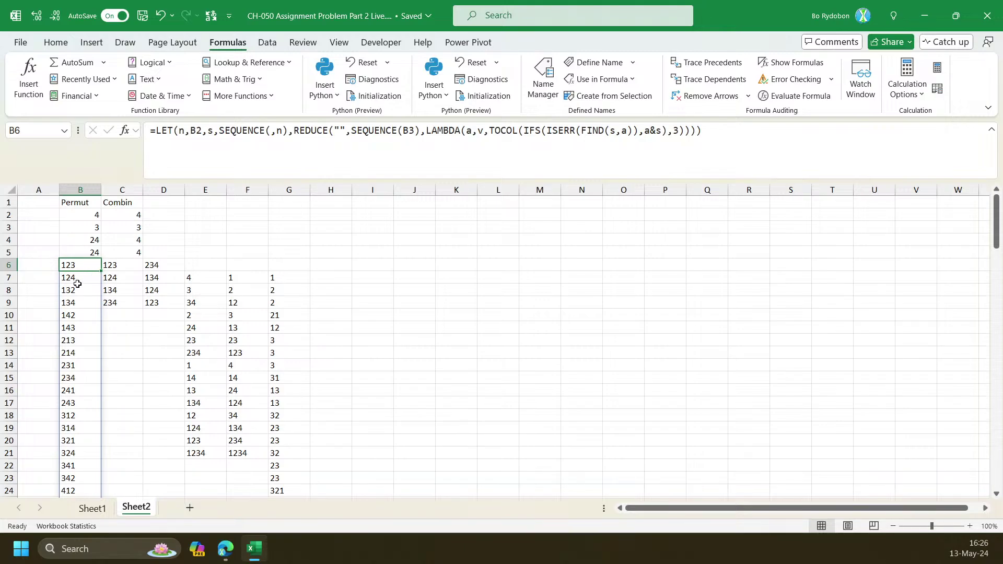
pyautogui.scroll(-3, 83, 266)
pyautogui.scroll(3, 91, 308)
pyautogui.click(750, 139)
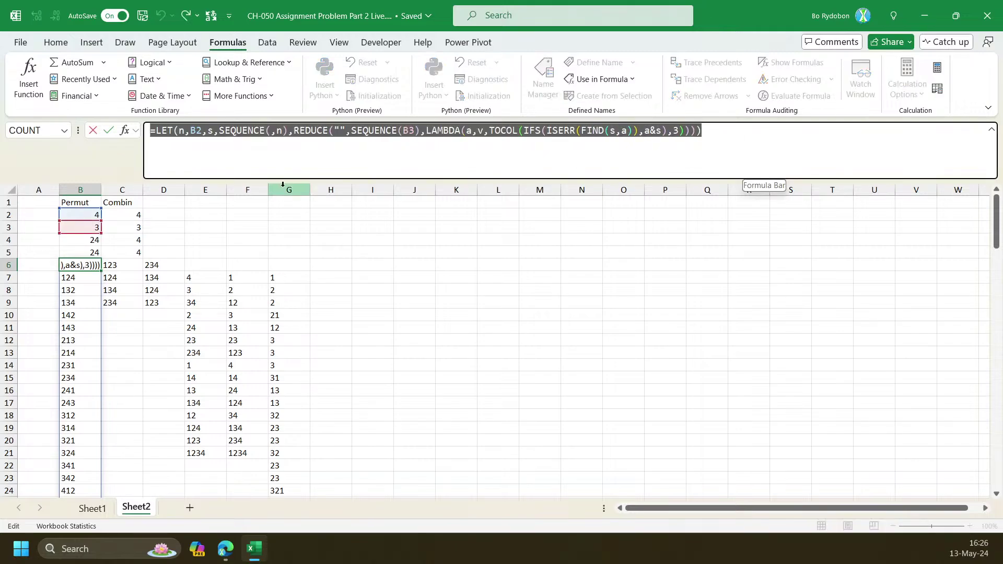
pyautogui.press('Escape')
pyautogui.click(286, 280)
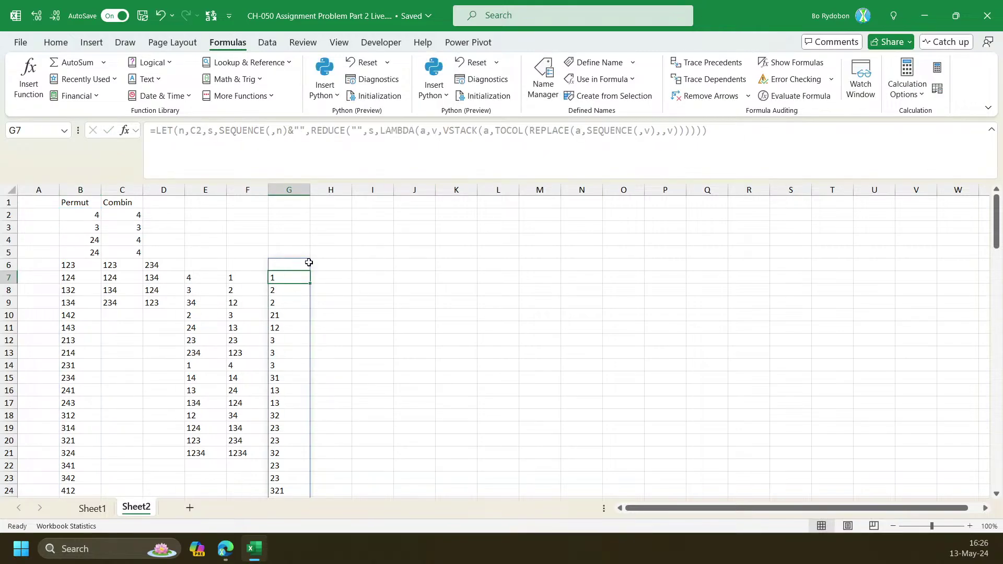
pyautogui.click(301, 266)
pyautogui.click(343, 263)
pyautogui.click(280, 155)
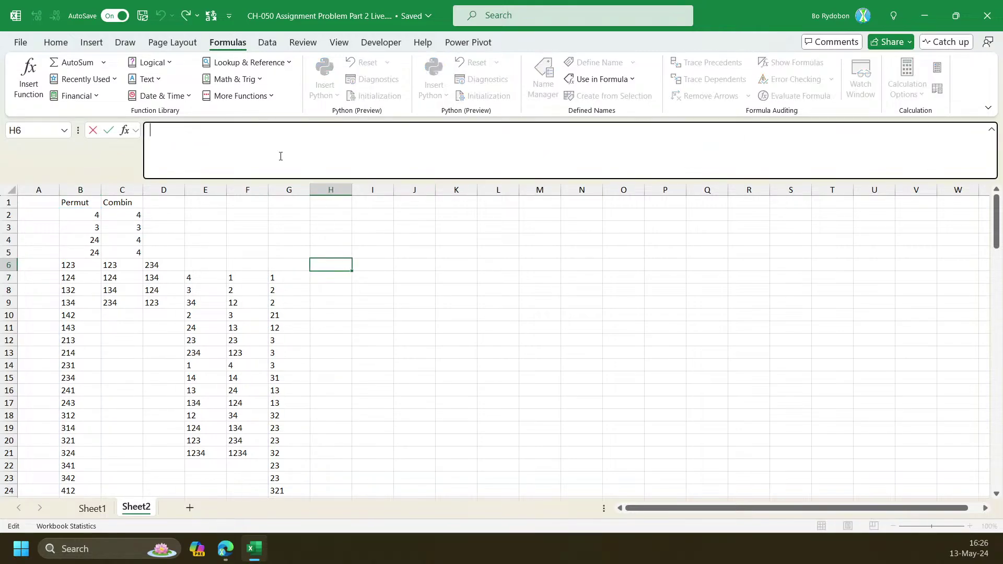
pyautogui.write('=LET(n,B2,s,SEQUENCE(,n),REDUCE("",SEQUENCE(B3),LAMBDA(a,v,TOCOL(IFS(ISERR(FIND(s,a)),a&s),3))))')
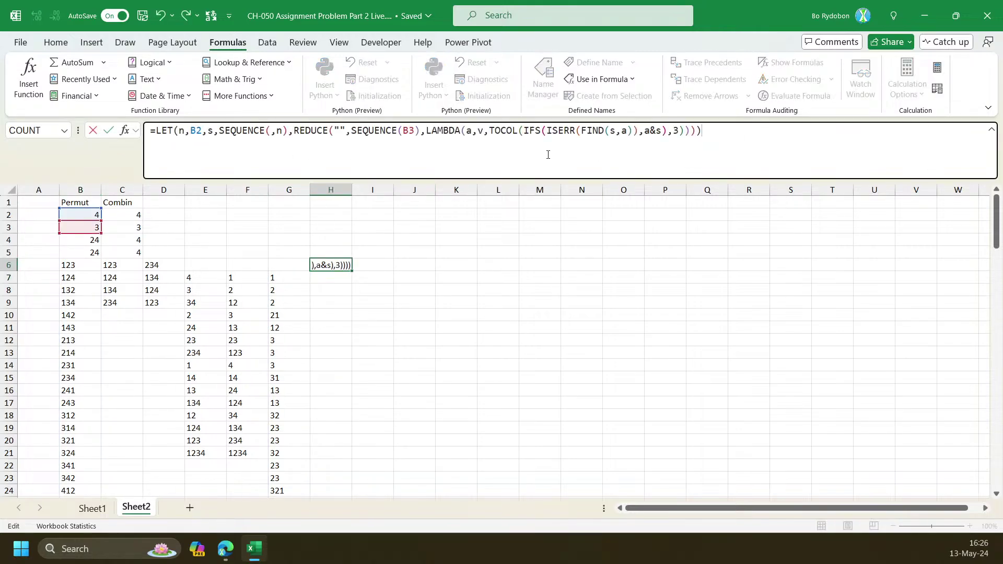
# Wrap the TOCOL part of the H6 formula in VSTACK(a, …) to stack each iteration's results, and enter it
pyautogui.click(489, 131)
pyautogui.write('VSTACK(a,')
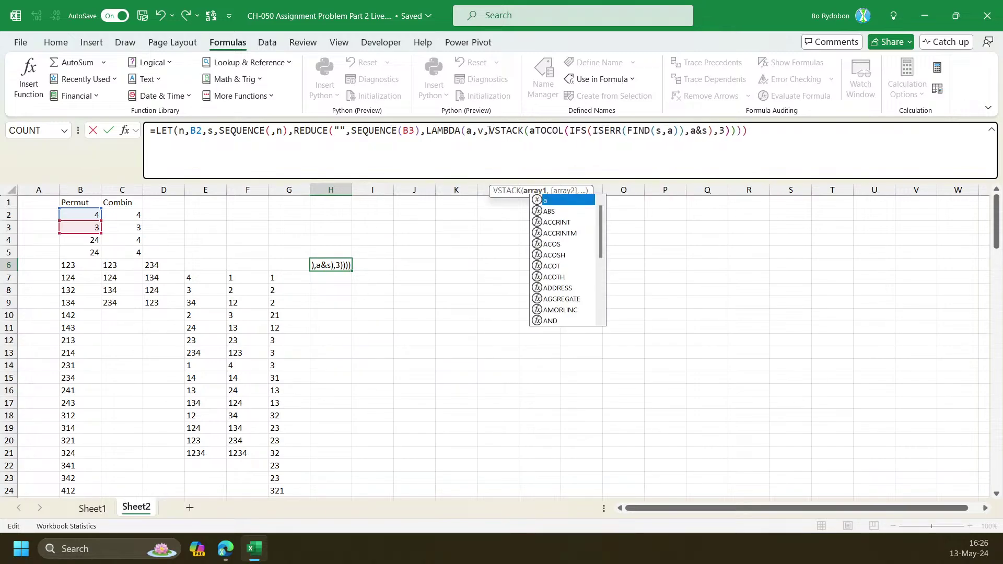
pyautogui.click(750, 130)
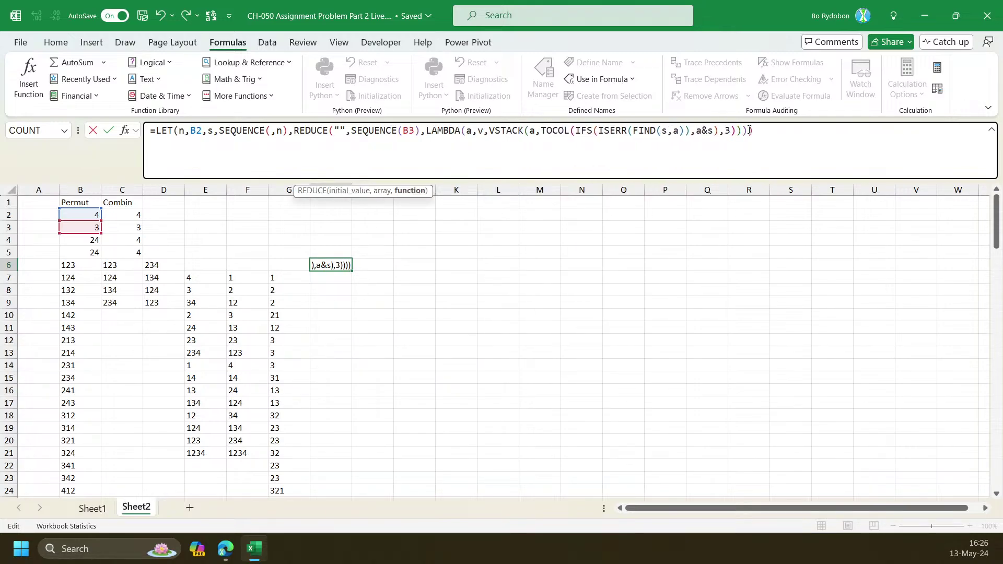
pyautogui.write(')')
pyautogui.press('Return')
# Compare the spilled lists in columns G and H from end to start, including the repeated entries and the H6 formula
pyautogui.hotkey('ctrl', 'Down')
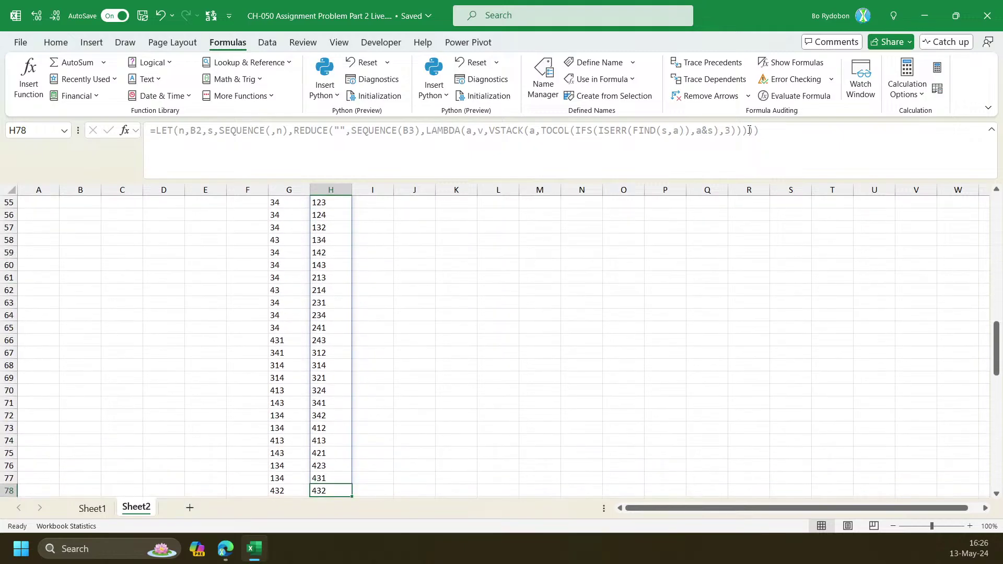
pyautogui.press('Down')
pyautogui.press('Down')
pyautogui.press('Left')
pyautogui.press('Up')
pyautogui.press('Up')
pyautogui.press('Right')
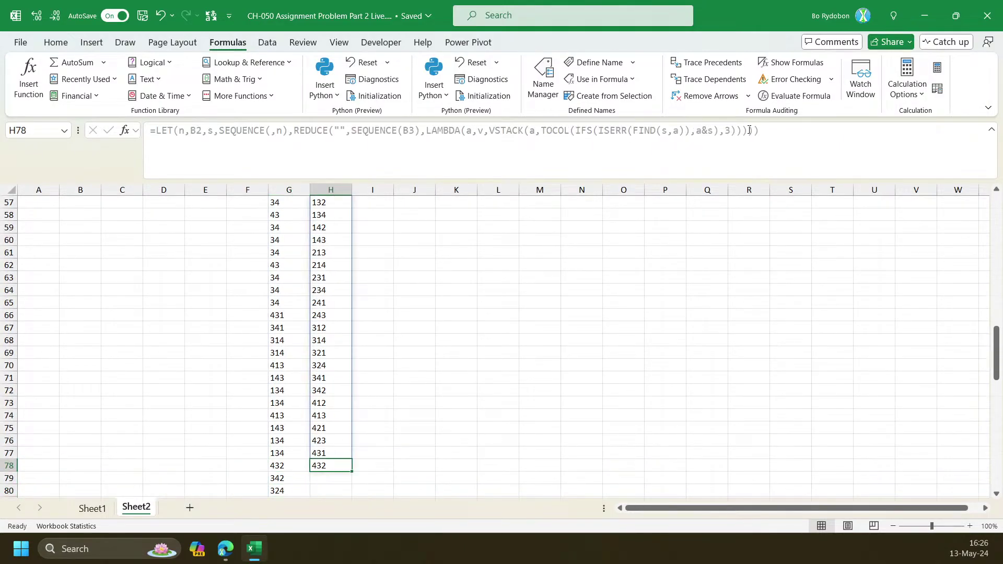
pyautogui.press('Down')
pyautogui.press('Up')
pyautogui.hotkey('ctrl', 'Up')
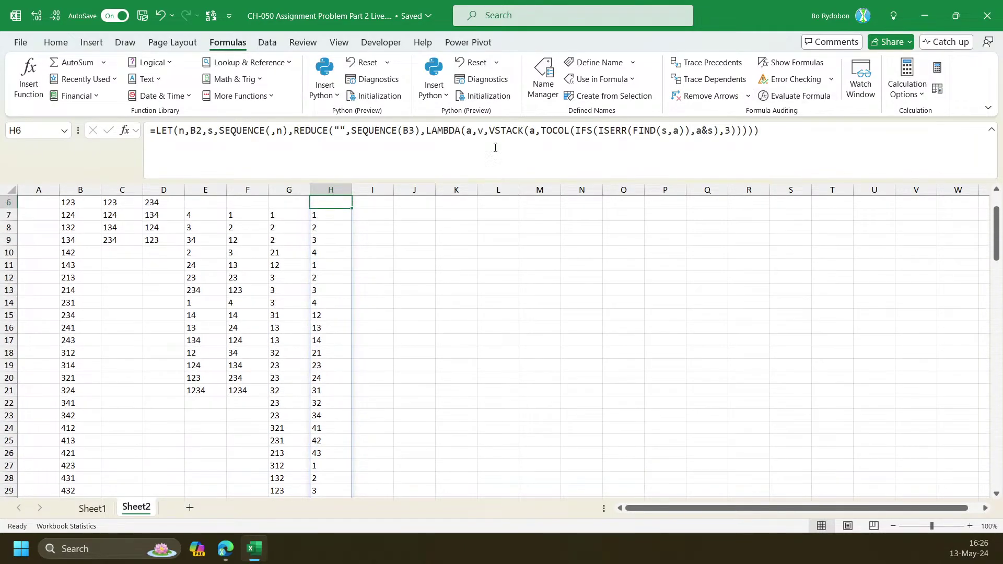
pyautogui.moveTo(327, 217); pyautogui.dragTo(324, 258)
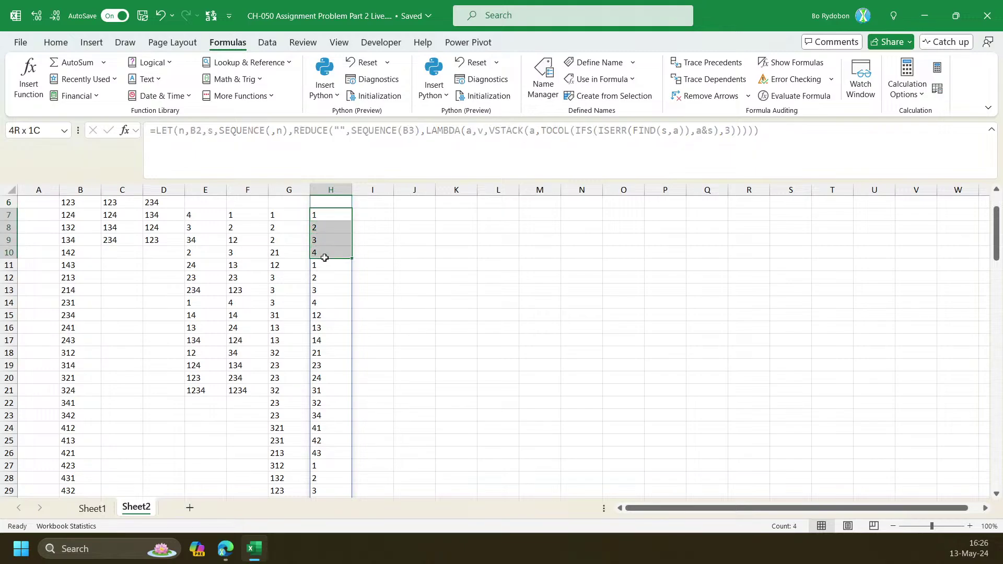
pyautogui.click(280, 217)
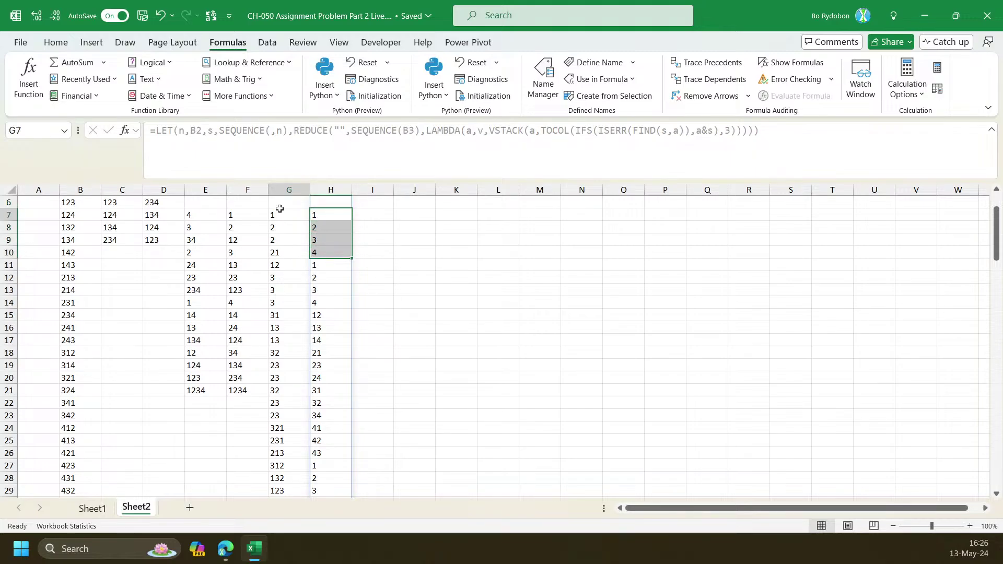
pyautogui.scroll(2, 279, 216)
pyautogui.click(326, 269)
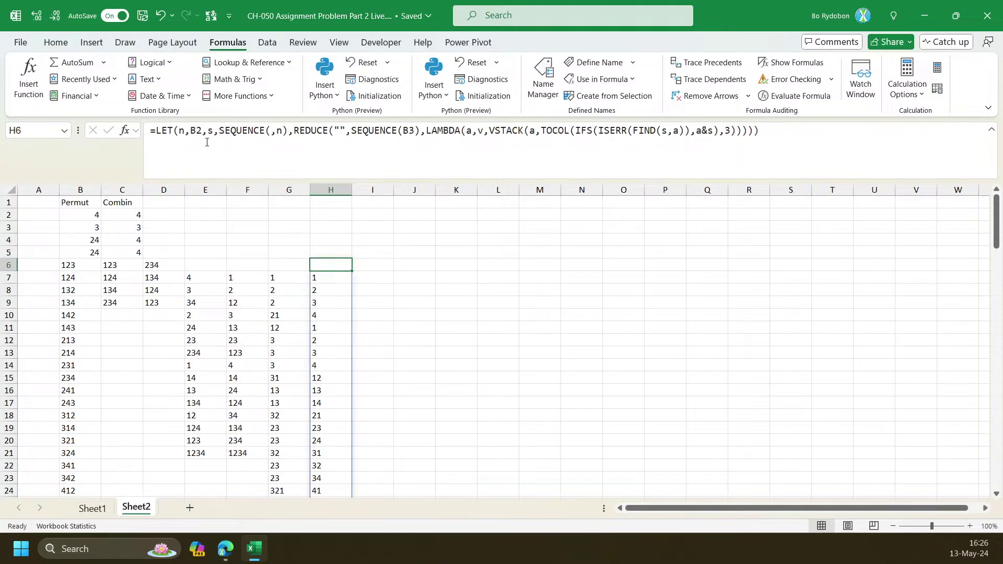
pyautogui.click(421, 157)
pyautogui.press('Escape')
# Set the Permut number chosen in B3 to 4
pyautogui.click(82, 228)
pyautogui.write('4')
pyautogui.press('Return')
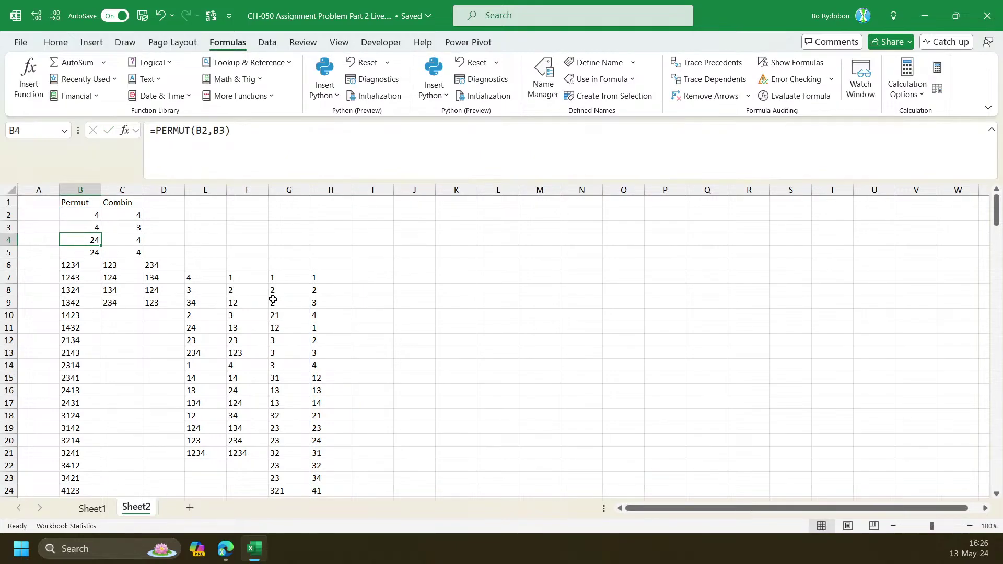
# Examine the ends of the spilled lists in columns G and H and the repeated single digits in H11:H14
pyautogui.click(285, 279)
pyautogui.hotkey('ctrl', 'Down')
pyautogui.press('Right')
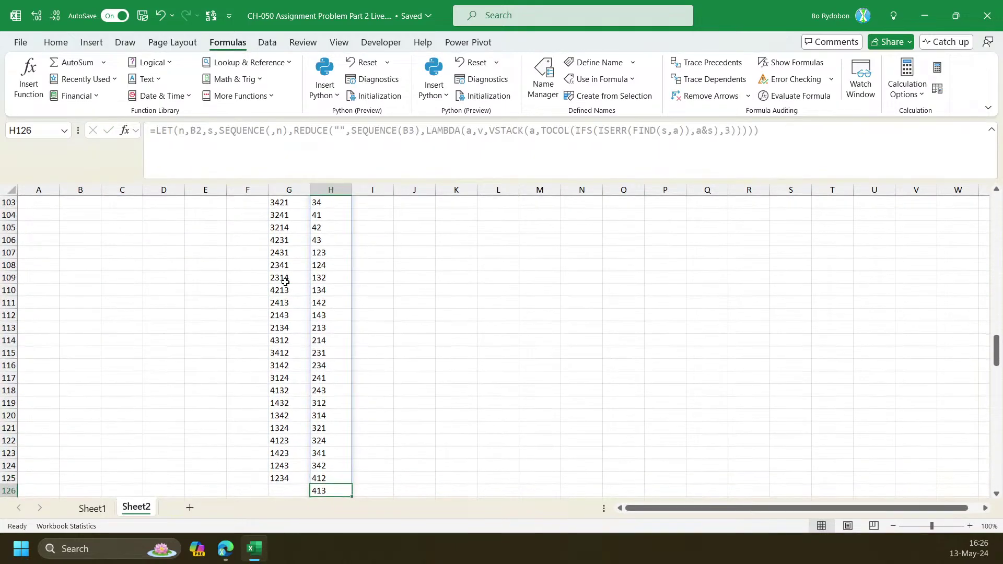
pyautogui.hotkey('ctrl', 'Down')
pyautogui.hotkey('ctrl', 'Up')
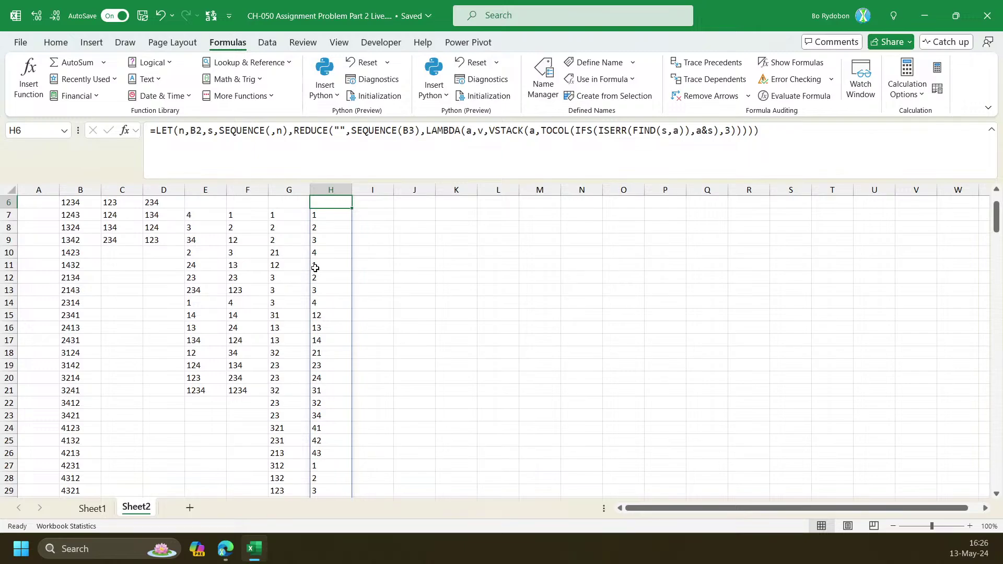
pyautogui.moveTo(317, 265); pyautogui.dragTo(317, 301)
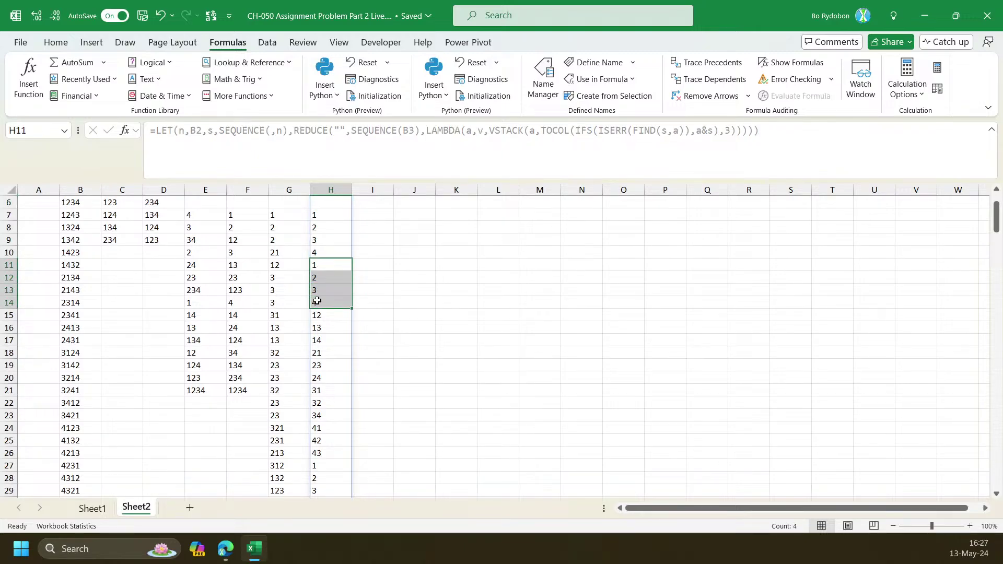
pyautogui.click(296, 219)
pyautogui.click(291, 202)
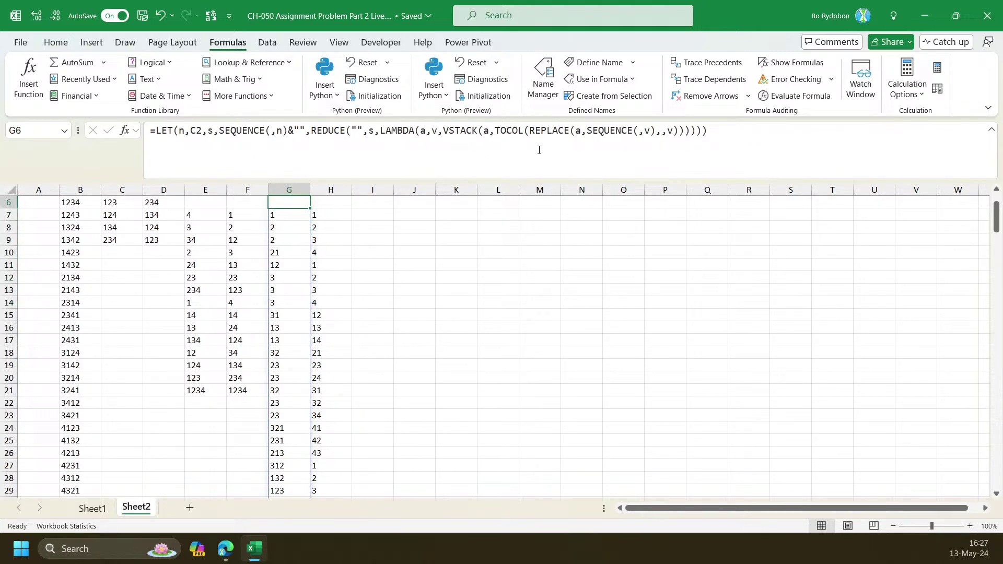
# Wrap the VSTACK part of the G6 formula in UNIQUE to remove duplicates at each iteration
pyautogui.click(494, 130)
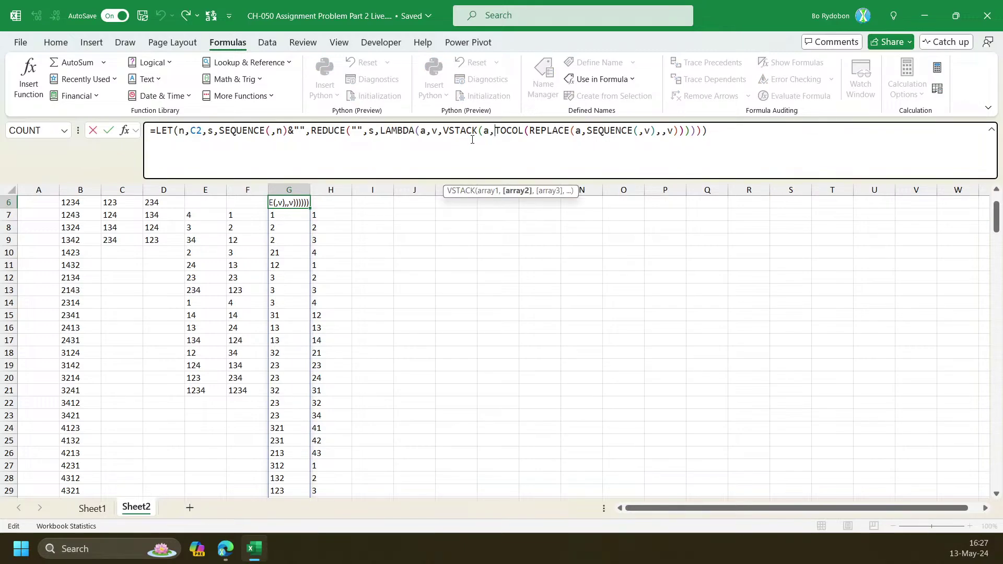
pyautogui.click(446, 131)
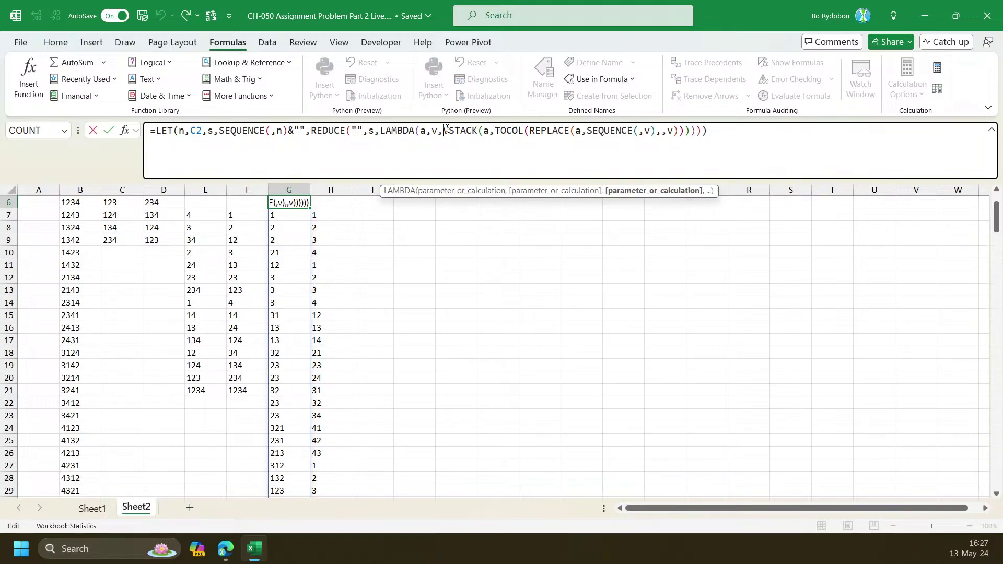
pyautogui.write('un')
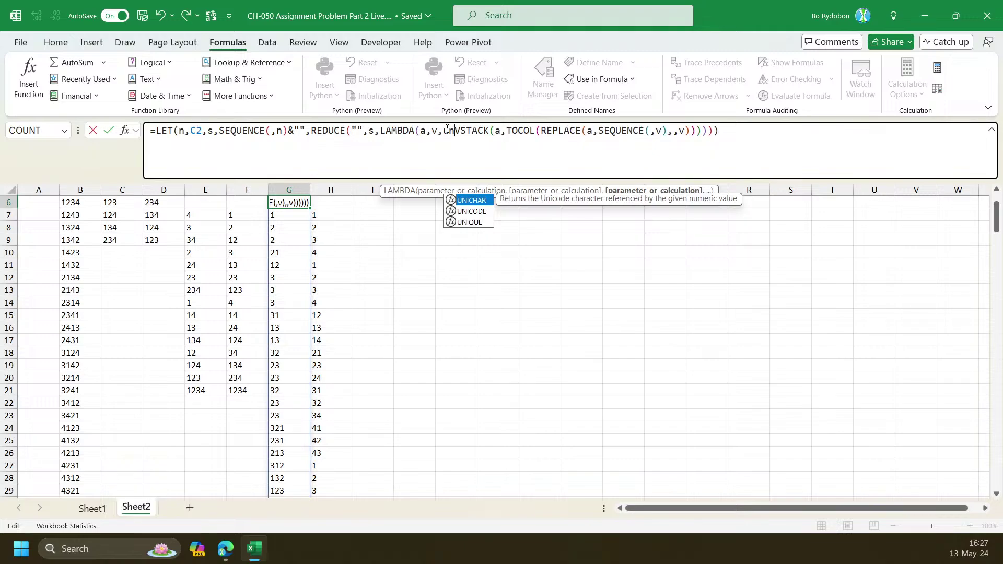
pyautogui.write('iq')
pyautogui.press('Tab')
pyautogui.click(721, 131)
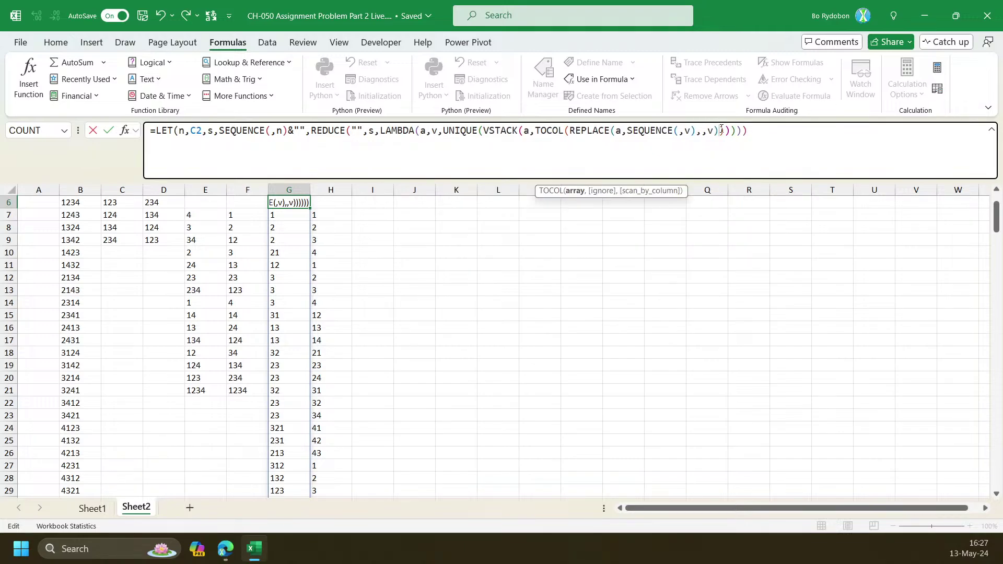
pyautogui.write(')')
pyautogui.press('Up')
# Wrap the VSTACK part of the H6 permutation formula in UNIQUE and enter it
pyautogui.press('Right')
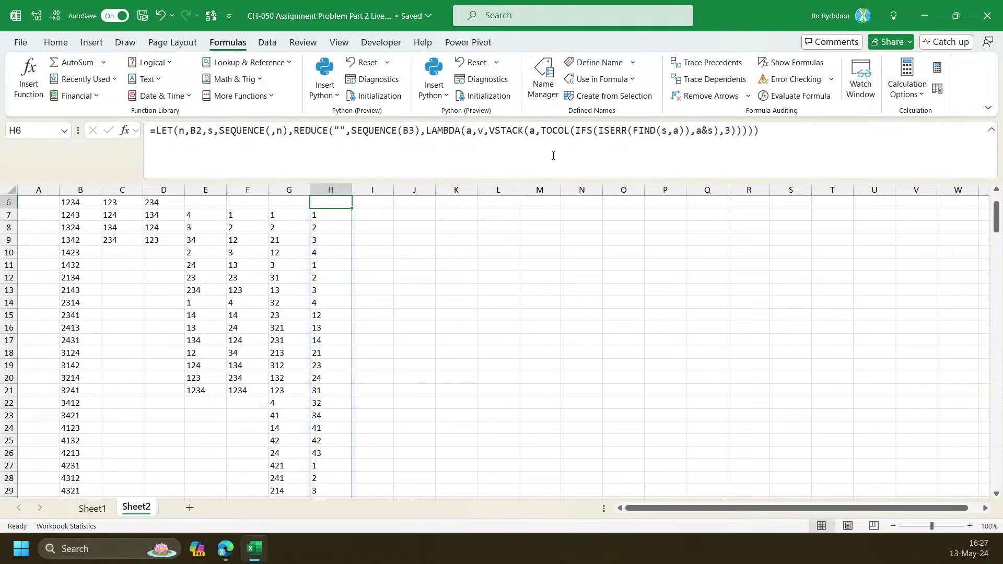
pyautogui.click(491, 132)
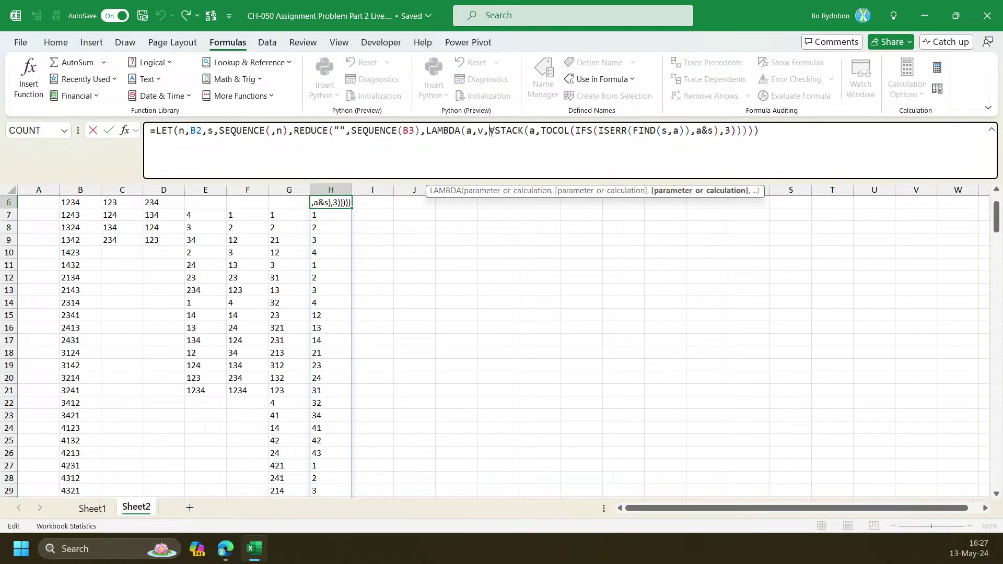
pyautogui.write('uniq')
pyautogui.press('Tab')
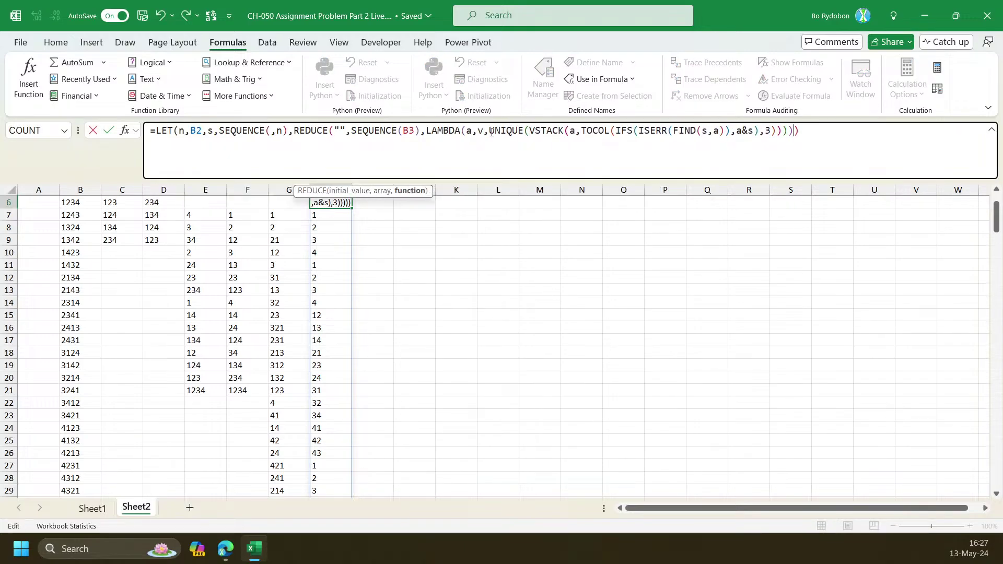
pyautogui.press('Return')
# Compare the lengths and contents of the deduplicated lists spilled in columns G and H
pyautogui.hotkey('ctrl', 'Down')
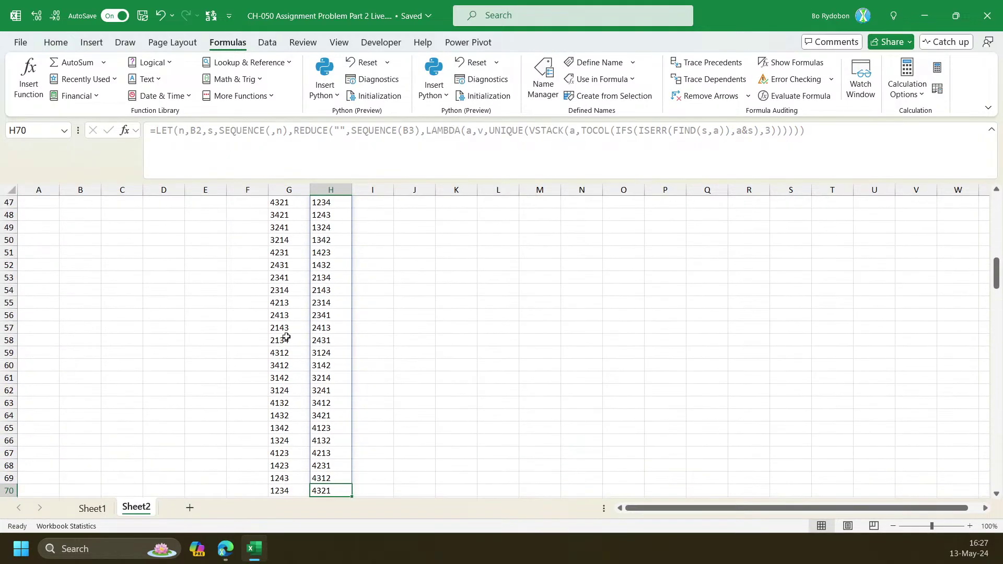
pyautogui.press('Down')
pyautogui.press('Up')
pyautogui.hotkey('ctrl', 'shift', 'Up')
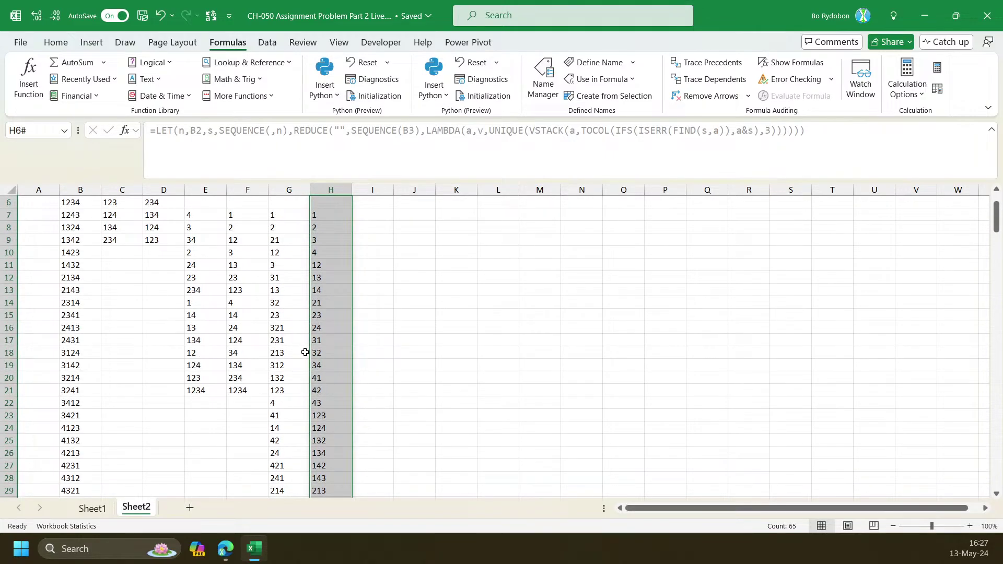
pyautogui.click(406, 276)
pyautogui.scroll(2, 272, 321)
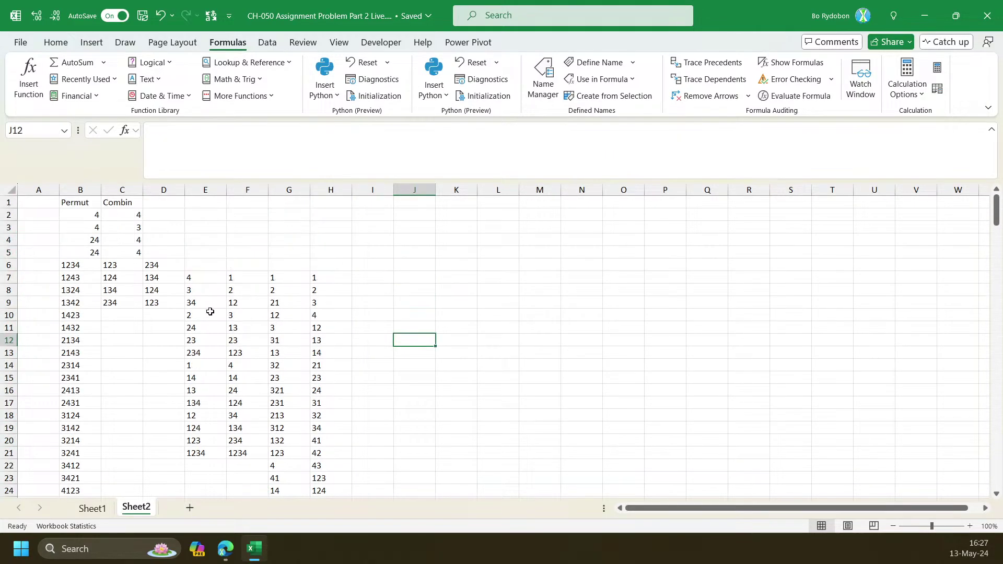
pyautogui.click(415, 278)
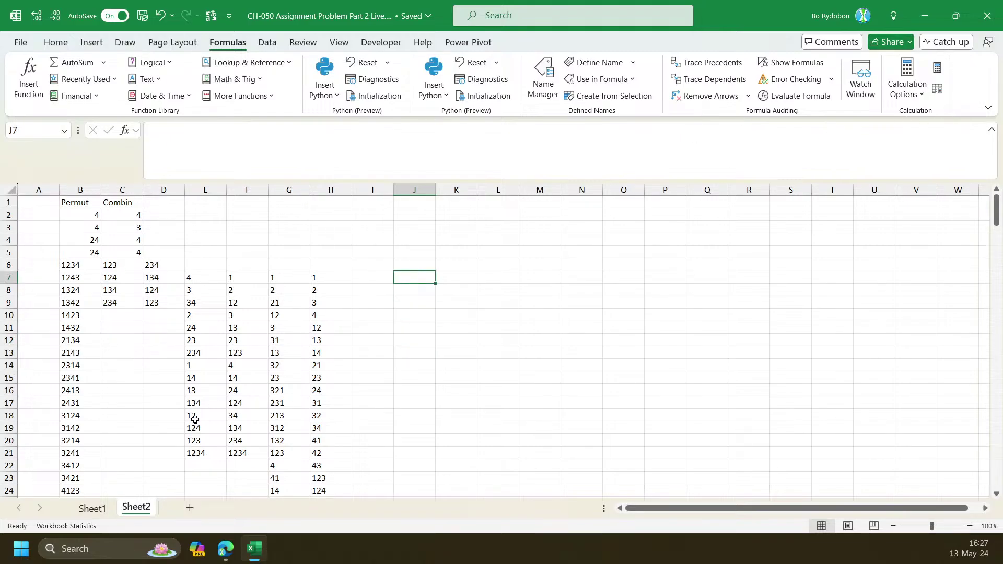
# Switch to Sheet1 and examine the Question table's values in the Task 1 to Task 4 columns
pyautogui.click(92, 508)
pyautogui.moveTo(267, 297); pyautogui.dragTo(311, 461)
pyautogui.moveTo(249, 553)
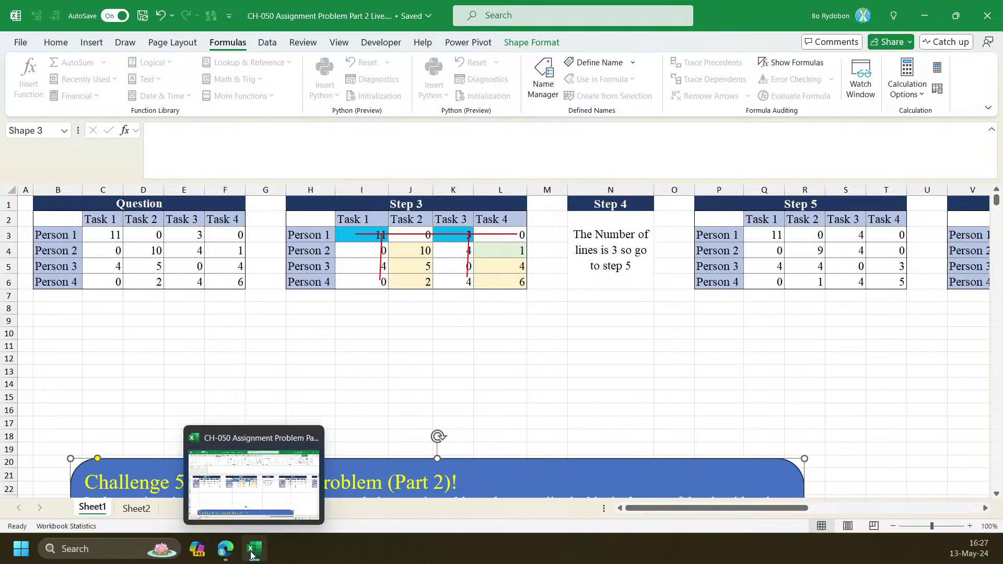
pyautogui.click(118, 233)
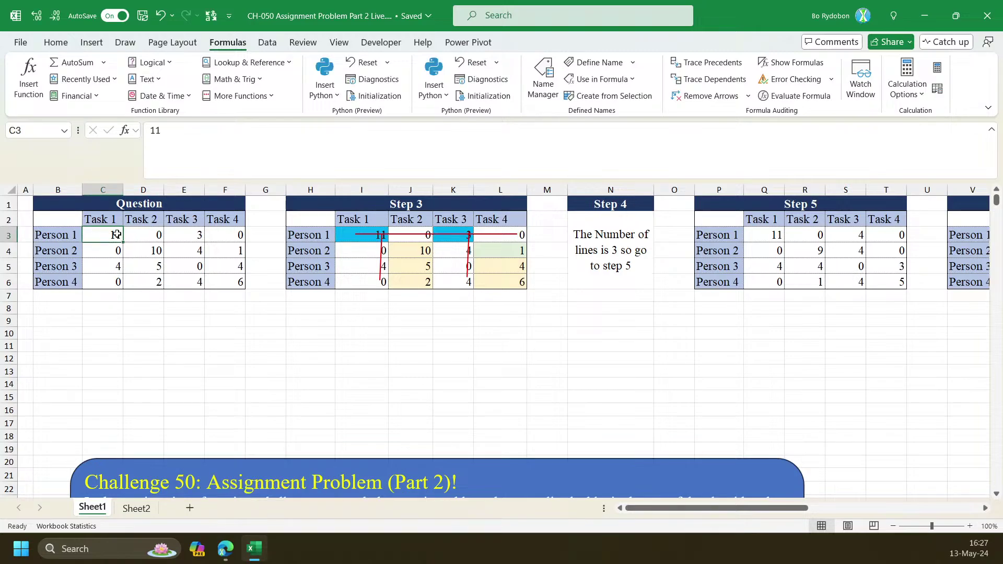
pyautogui.click(113, 282)
pyautogui.moveTo(113, 239); pyautogui.dragTo(137, 287)
pyautogui.moveTo(175, 240); pyautogui.dragTo(177, 285)
pyautogui.moveTo(228, 233); pyautogui.dragTo(228, 284)
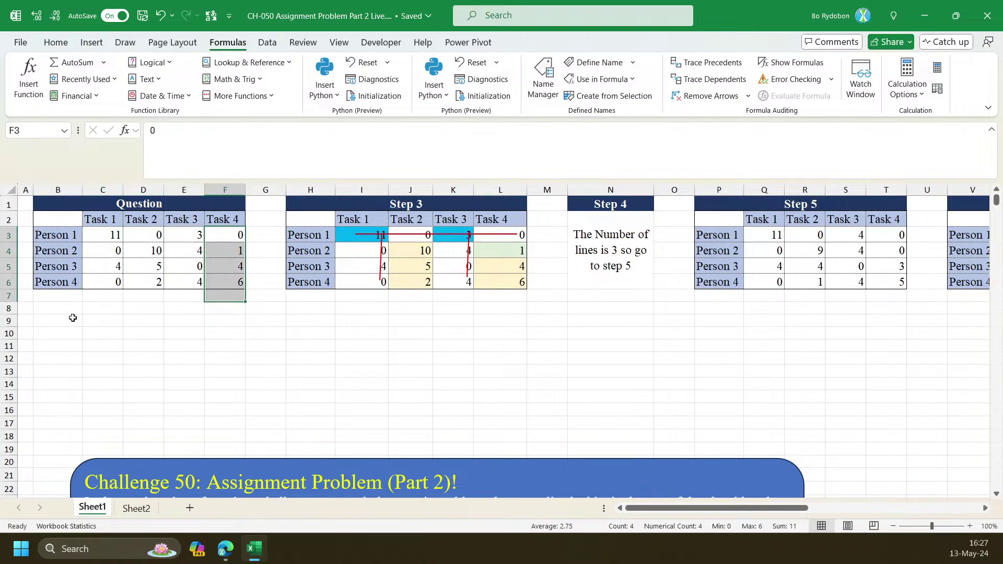
pyautogui.click(99, 333)
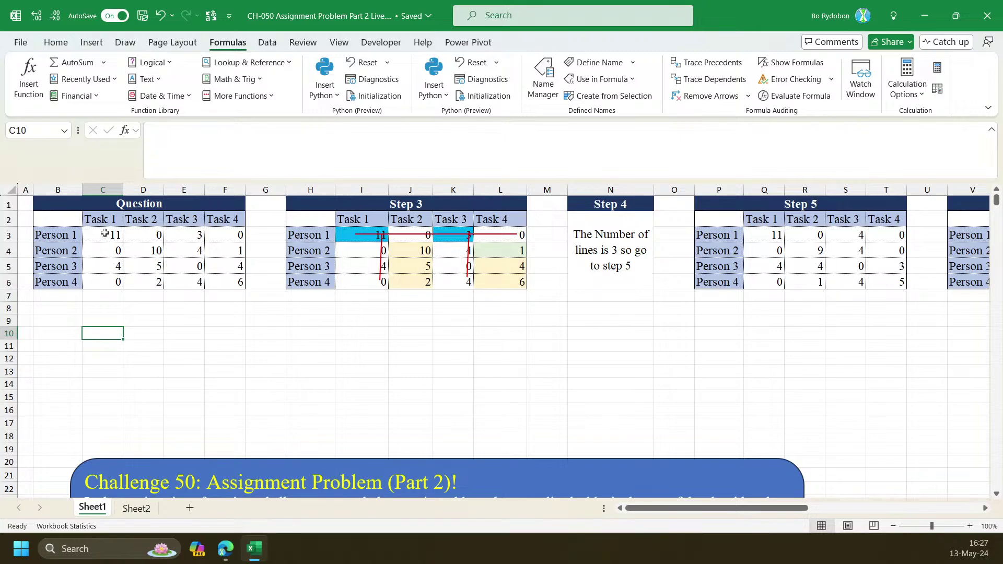
# Copy the permutation formula from cell B6 of Sheet2 and enter it in cell C9 of Sheet1
pyautogui.moveTo(107, 235); pyautogui.dragTo(230, 242)
pyautogui.moveTo(111, 237); pyautogui.dragTo(108, 284)
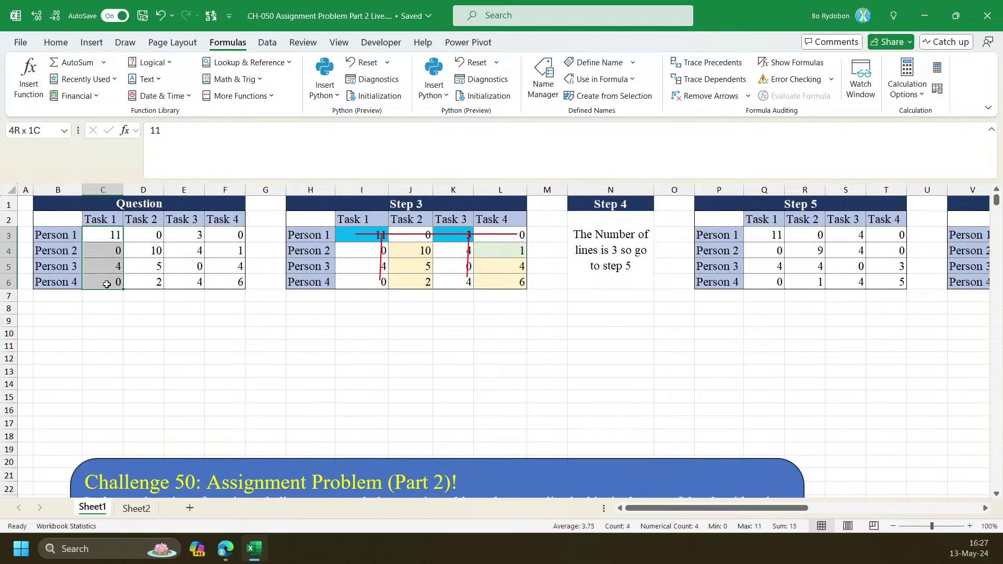
pyautogui.click(136, 508)
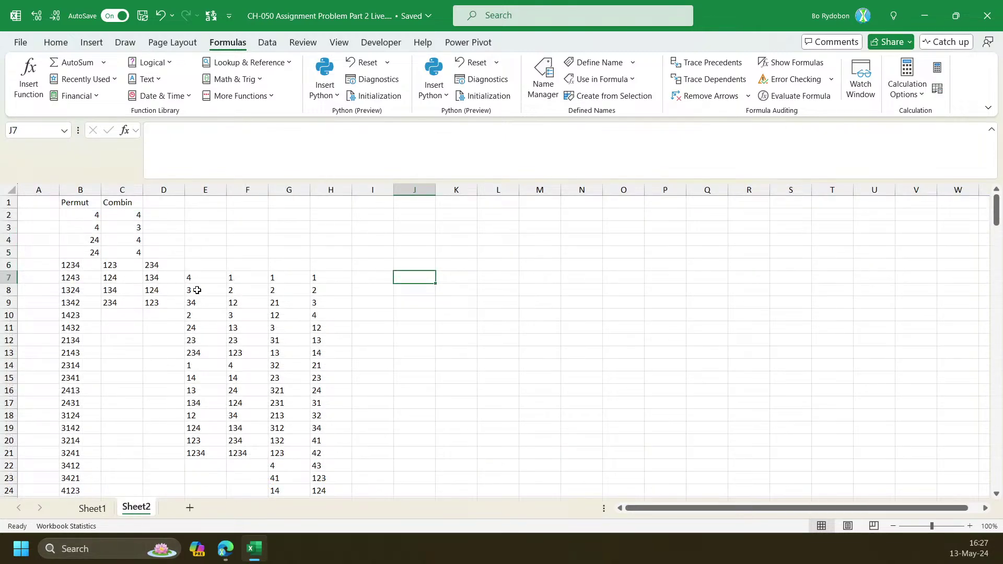
pyautogui.click(85, 266)
pyautogui.tripleClick(809, 144)
pyautogui.hotkey('ctrl', 'c')
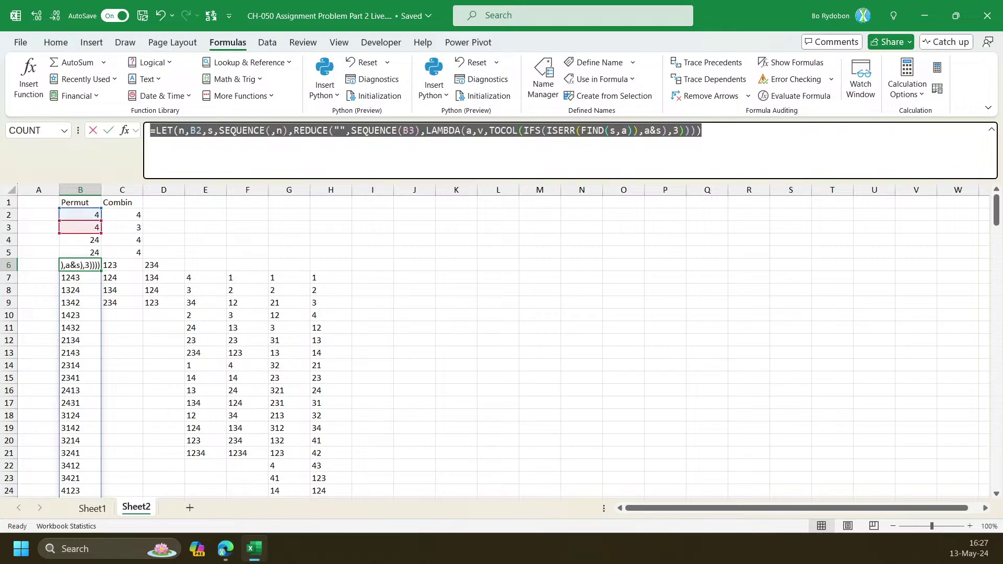
pyautogui.press('Escape')
pyautogui.click(93, 508)
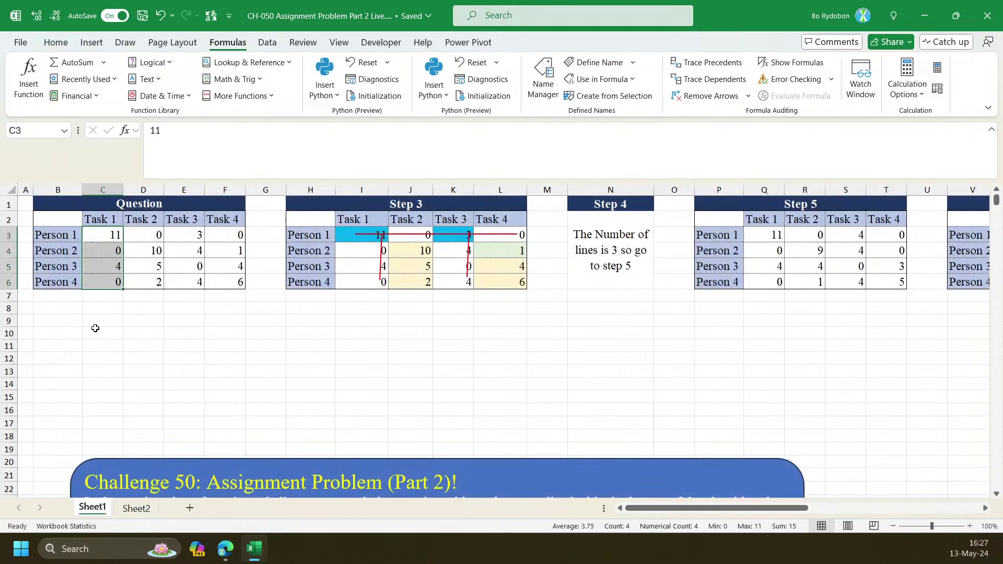
pyautogui.click(95, 320)
pyautogui.hotkey('ctrl', 'v')
pyautogui.press('Return')
pyautogui.press('Up')
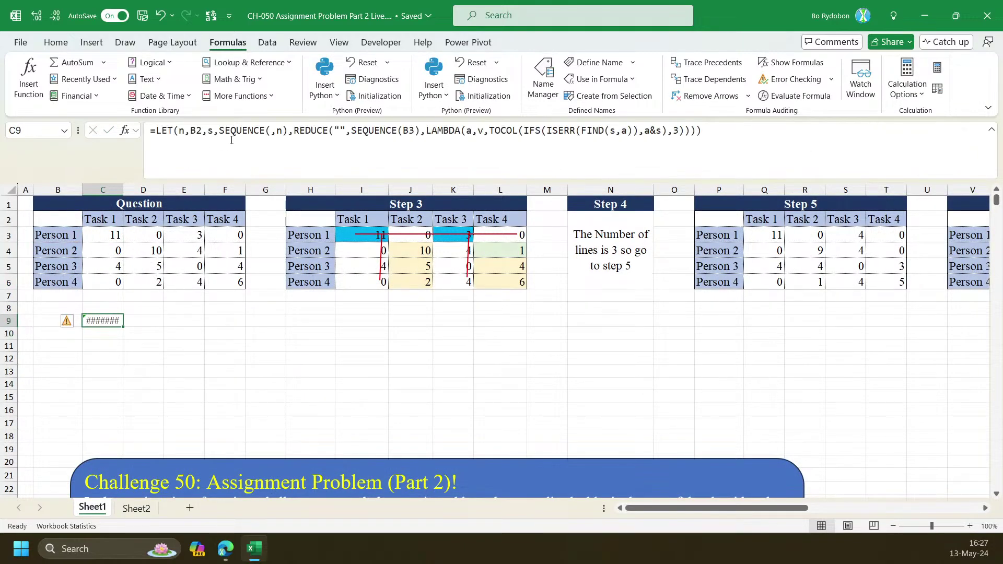
# In the C9 formula, replace the B2 reference with 4 and the B3 reference inside SEQUENCE with n, and enter it
pyautogui.doubleClick(196, 130)
pyautogui.write('4')
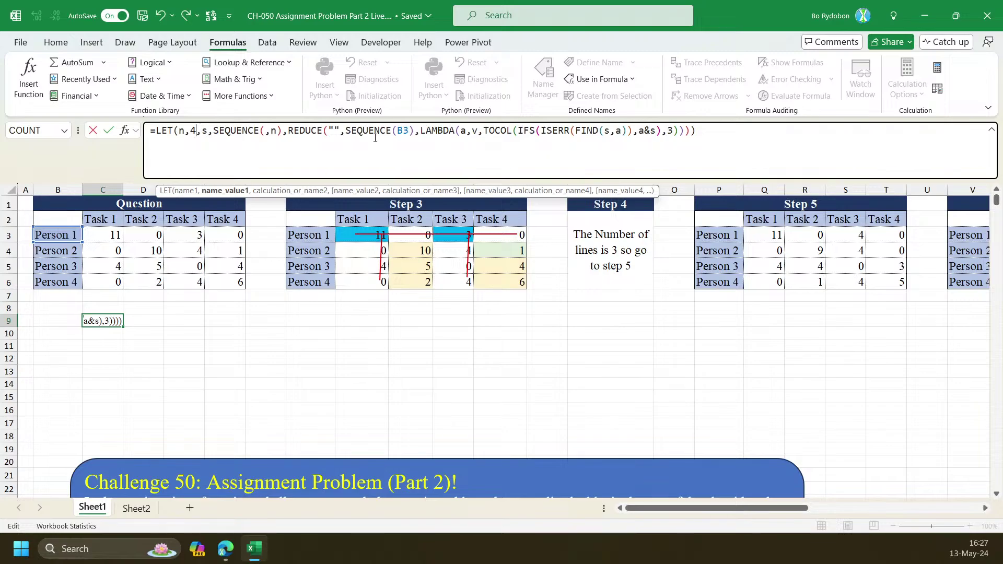
pyautogui.doubleClick(403, 130)
pyautogui.write('4')
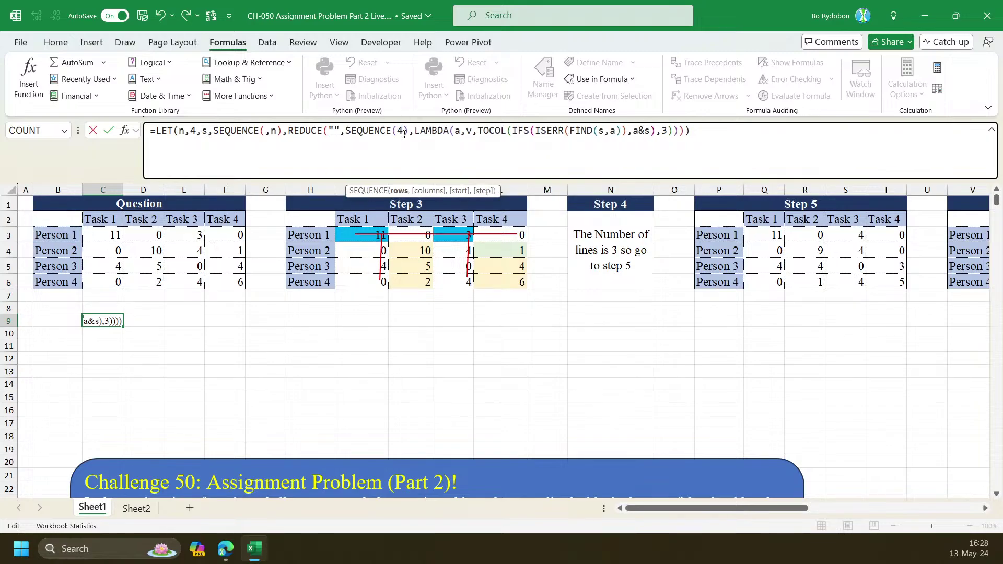
pyautogui.press('BackSpace')
pyautogui.write('n')
pyautogui.press('Return')
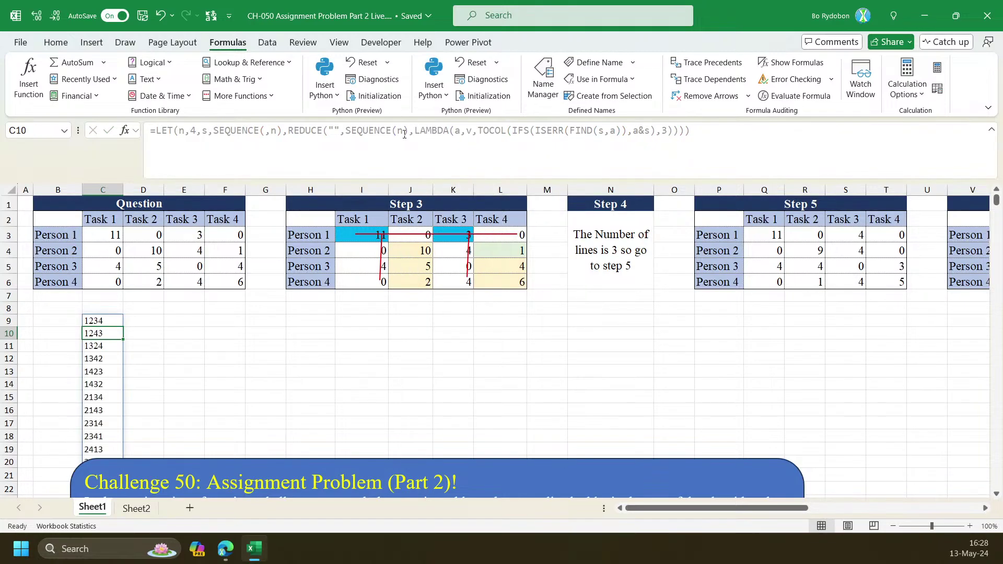
# Move the Challenge 50 text box away from the list spilled in column C, and reselect C9
pyautogui.scroll(-2, 182, 361)
pyautogui.moveTo(184, 383); pyautogui.dragTo(407, 413)
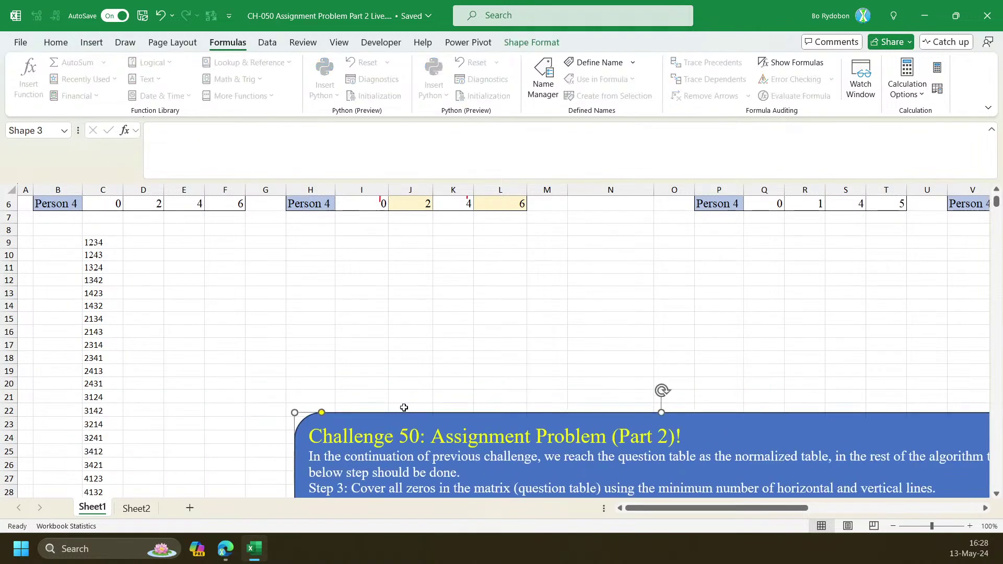
pyautogui.scroll(2, 189, 325)
pyautogui.click(96, 322)
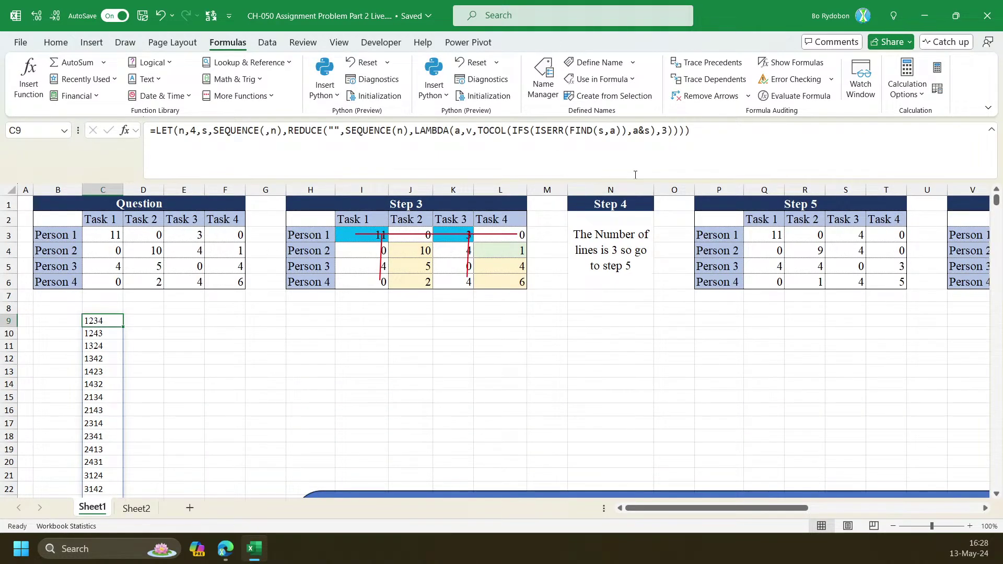
# Remove the UNIQUE wrapper and its closing parenthesis from the G6 formula on Sheet2 and enter it
pyautogui.click(138, 508)
pyautogui.click(290, 279)
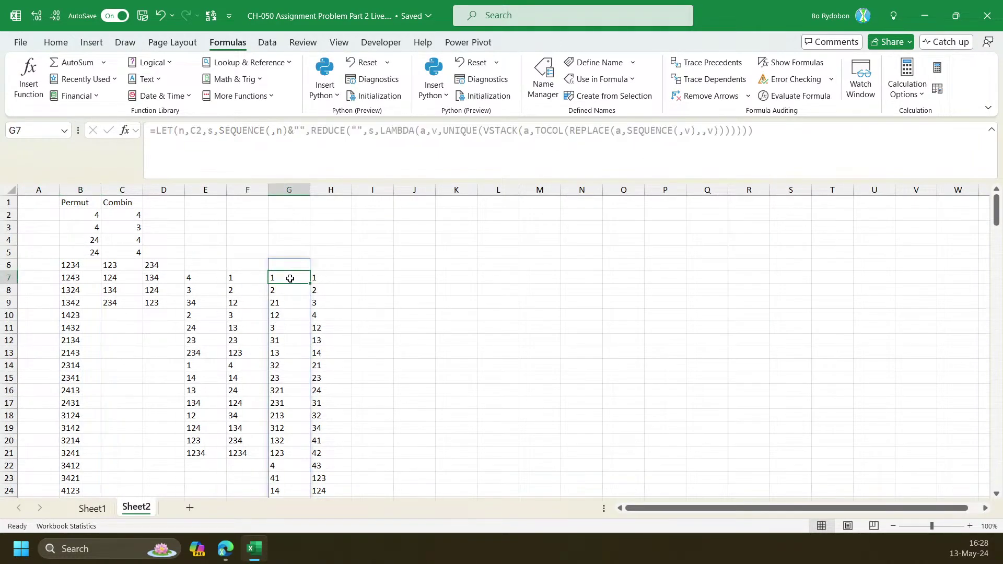
pyautogui.click(298, 267)
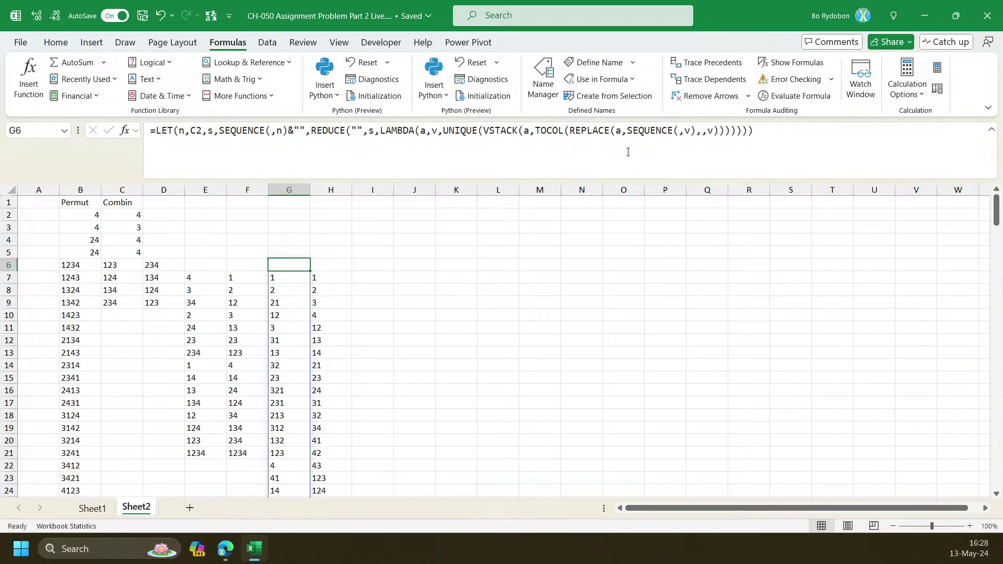
pyautogui.doubleClick(460, 130)
pyautogui.press('Delete')
pyautogui.press('Delete')
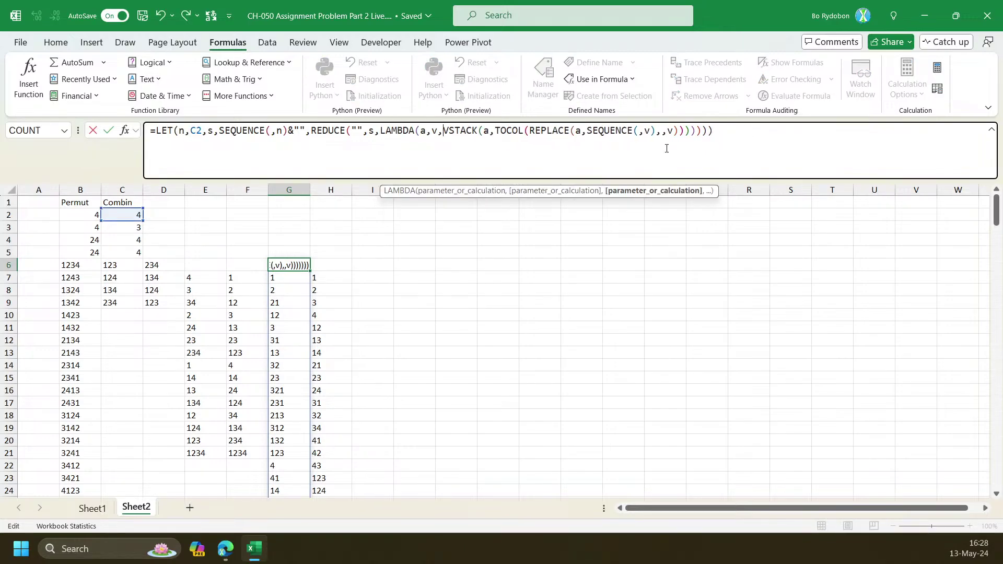
pyautogui.press('BackSpace')
pyautogui.press('Return')
pyautogui.press('Up')
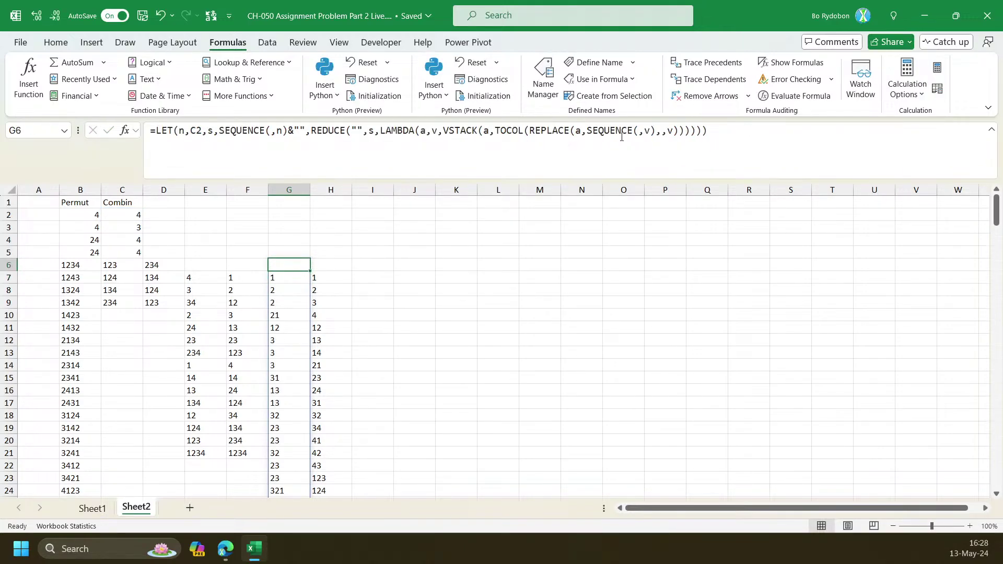
# Copy the whole G6 formula from Sheet2 and paste it into cell D9 of Sheet1
pyautogui.click(737, 163)
pyautogui.hotkey('ctrl', 'a')
pyautogui.hotkey('ctrl', 'c')
pyautogui.press('Escape')
pyautogui.click(925, 16)
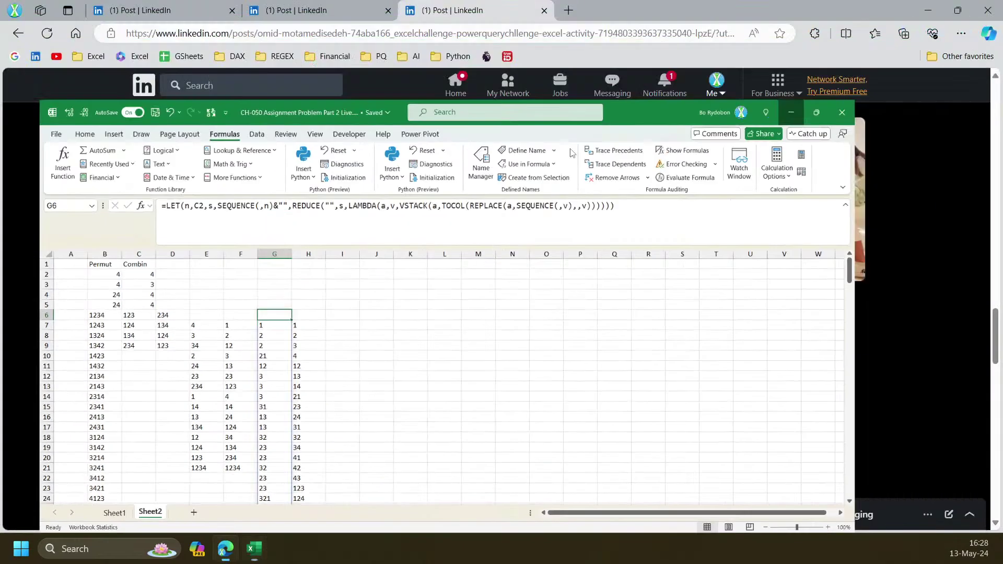
pyautogui.click(254, 549)
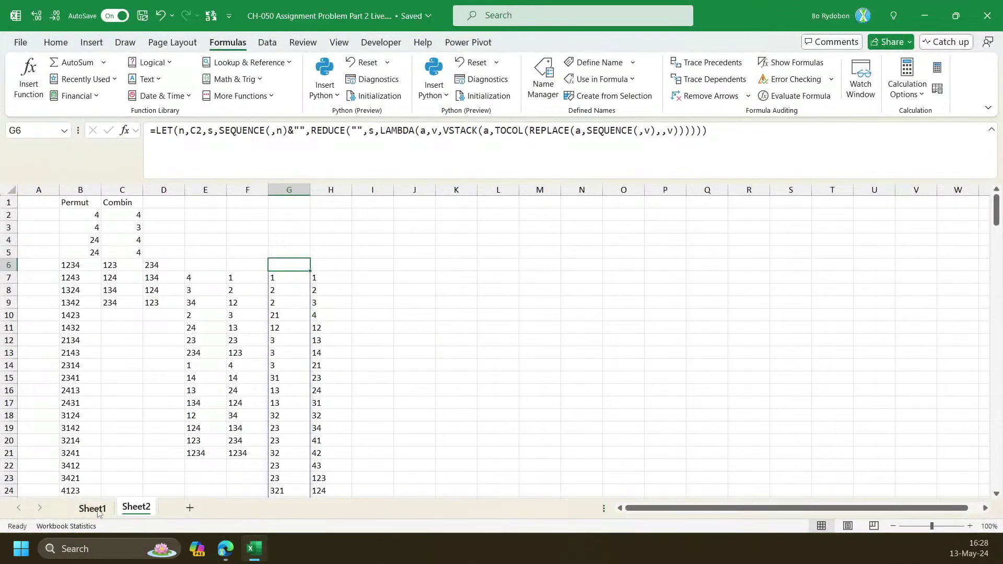
pyautogui.click(97, 511)
pyautogui.click(141, 319)
pyautogui.click(229, 140)
pyautogui.hotkey('ctrl', 'v')
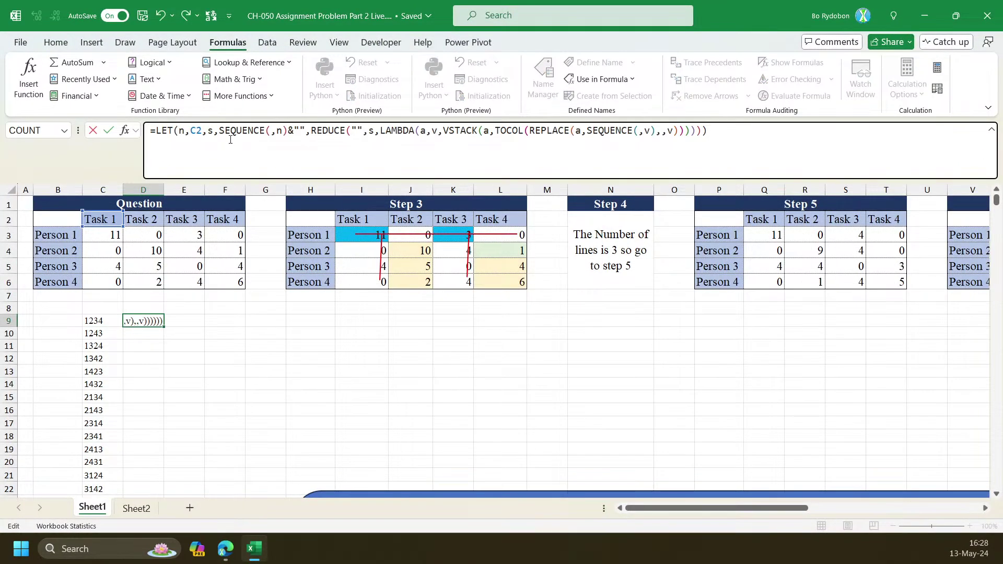
# Replace the C2 reference with 4 as the value of n in the D9 formula and enter it
pyautogui.doubleClick(196, 130)
pyautogui.write('4')
pyautogui.hotkey('ctrl', 'Return')
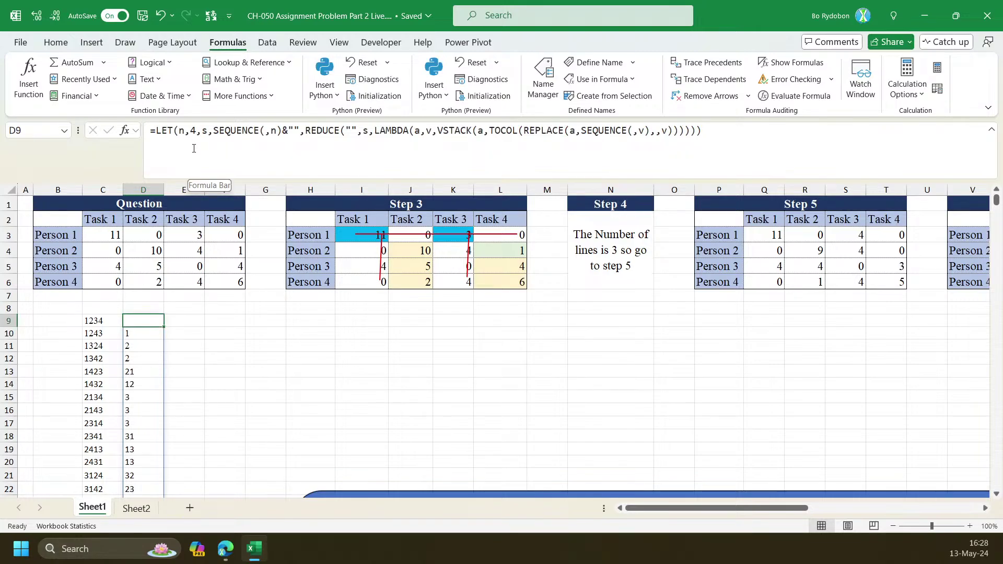
# Remove the VSTACK(a, wrapper from the D9 formula so the LAMBDA returns only the TOCOL(REPLACE()) part, and enter it
pyautogui.scroll(-4, 141, 408)
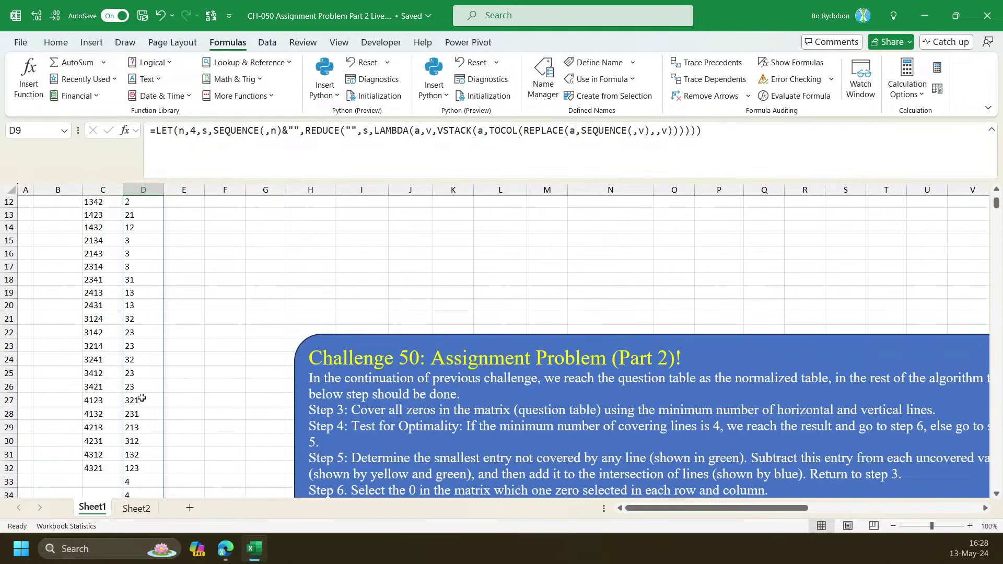
pyautogui.scroll(4, 141, 407)
pyautogui.moveTo(489, 130); pyautogui.dragTo(437, 131)
pyautogui.press('BackSpace')
pyautogui.press('BackSpace')
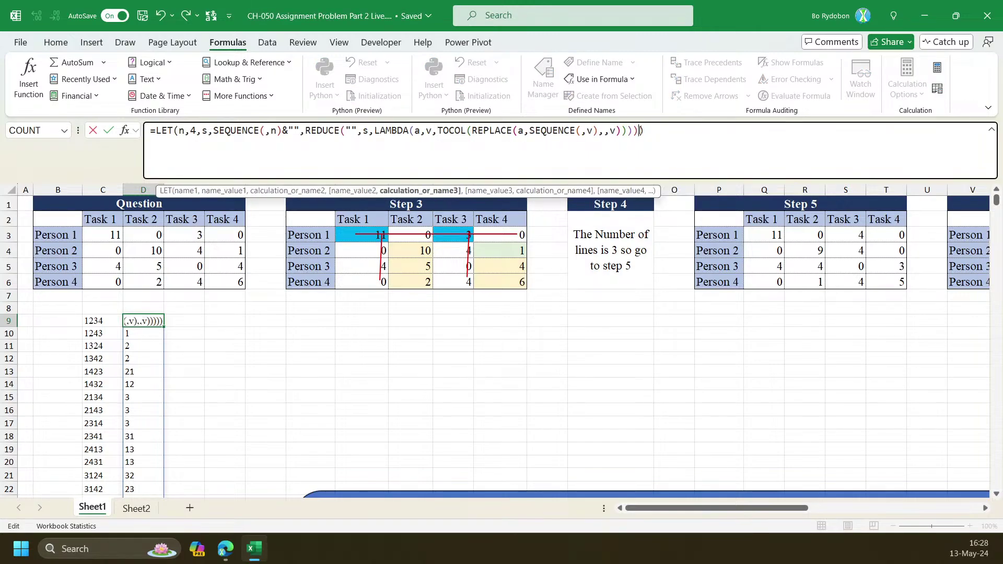
pyautogui.press('Return')
# Compare the ends of the permutation lists in columns C and D, and move the D9 formula to B9
pyautogui.hotkey('ctrl', 'Down')
pyautogui.press('Left')
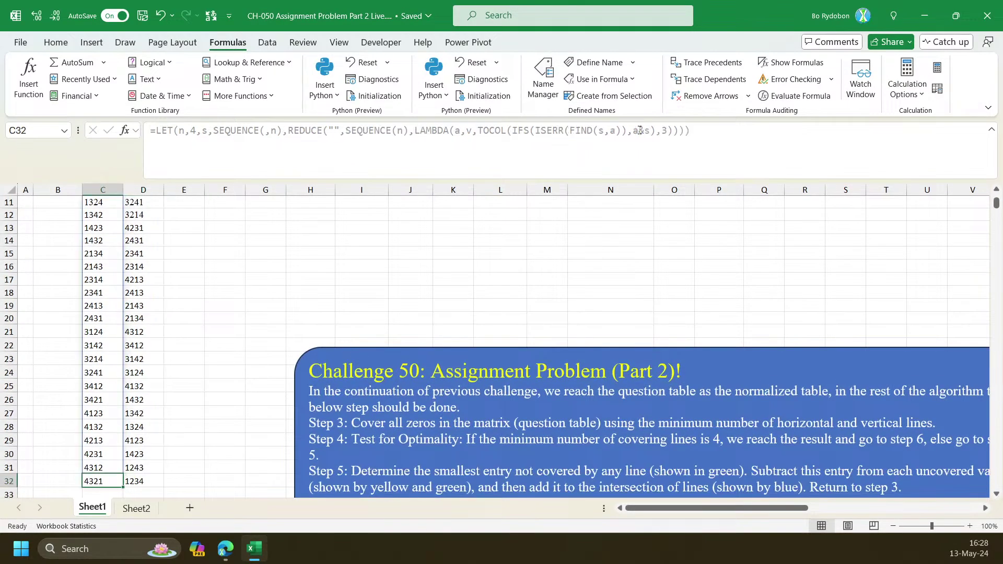
pyautogui.press('Up')
pyautogui.hotkey('ctrl', 'Up')
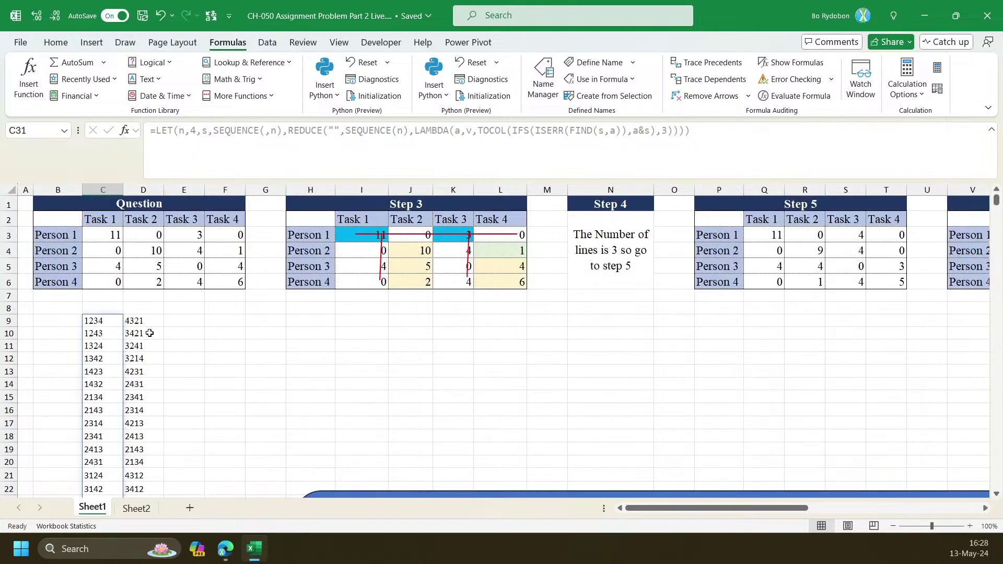
pyautogui.press('Right')
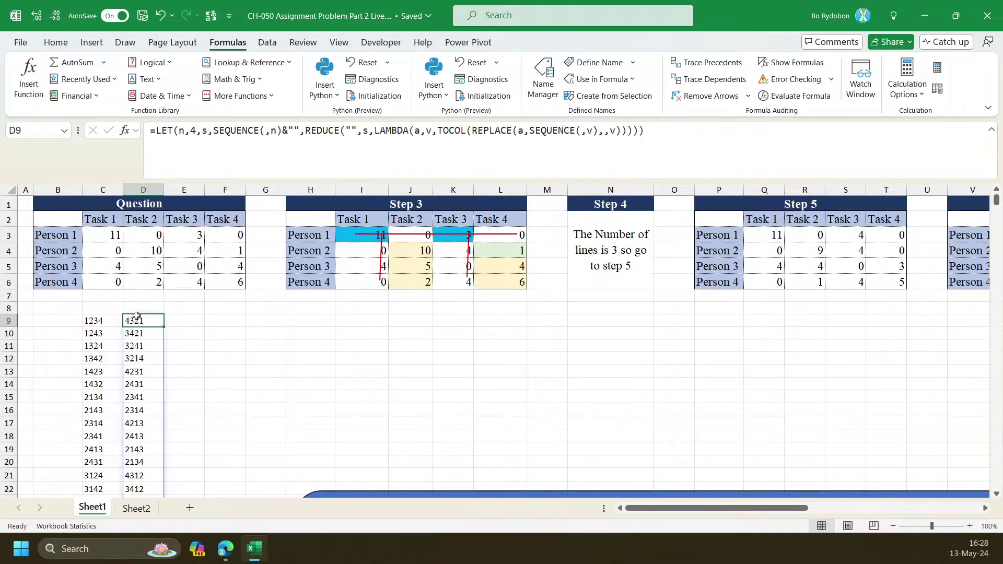
pyautogui.moveTo(136, 316); pyautogui.dragTo(46, 317)
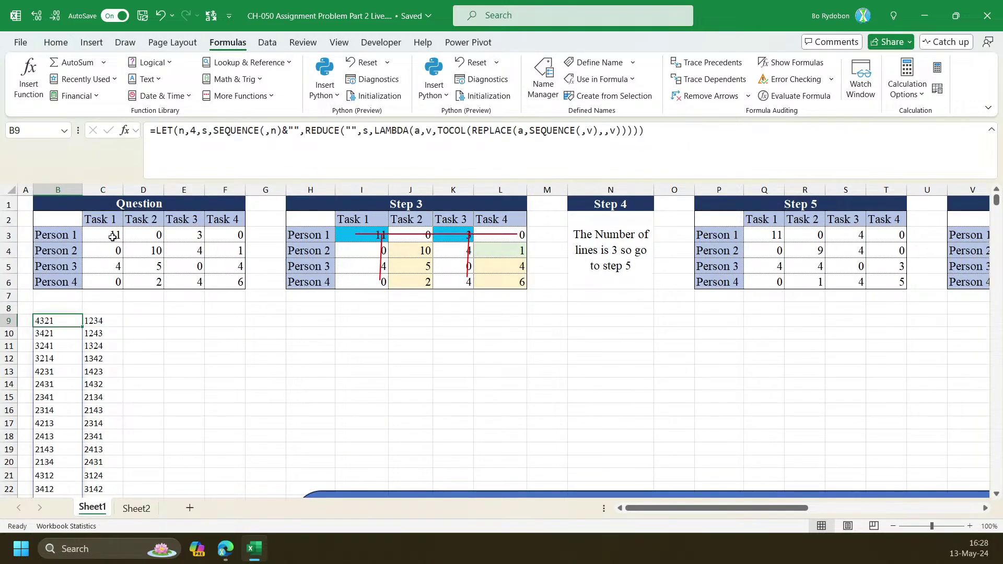
# Examine the Question table's diagonal cells C3, D4, E5 and F6 as one possible person-to-task assignment
pyautogui.click(101, 235)
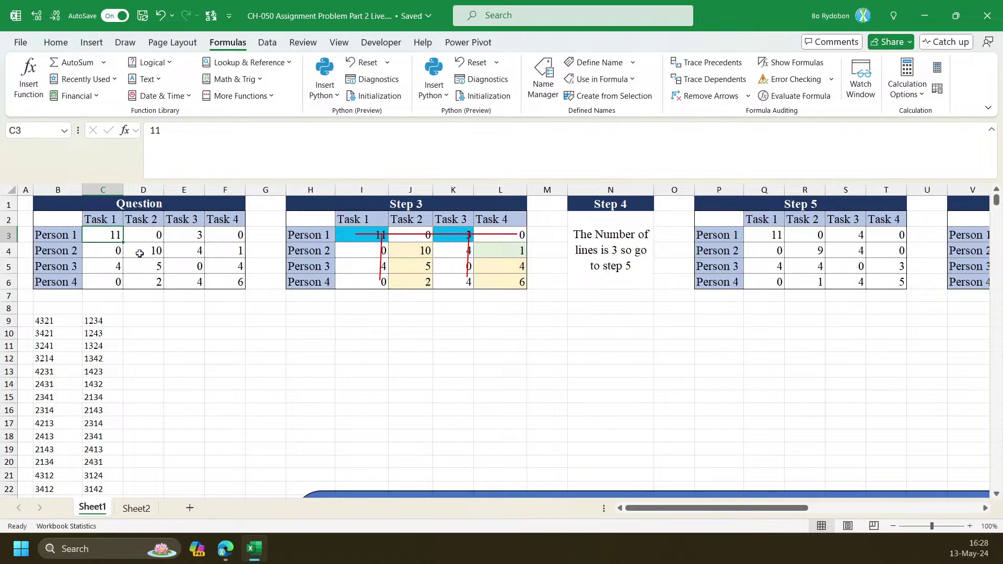
pyautogui.keyDown('ctrl'); pyautogui.click(139, 254); pyautogui.keyUp('ctrl')
pyautogui.keyDown('ctrl'); pyautogui.click(186, 266); pyautogui.keyUp('ctrl')
pyautogui.keyDown('ctrl'); pyautogui.click(224, 281); pyautogui.keyUp('ctrl')
pyautogui.click(138, 319)
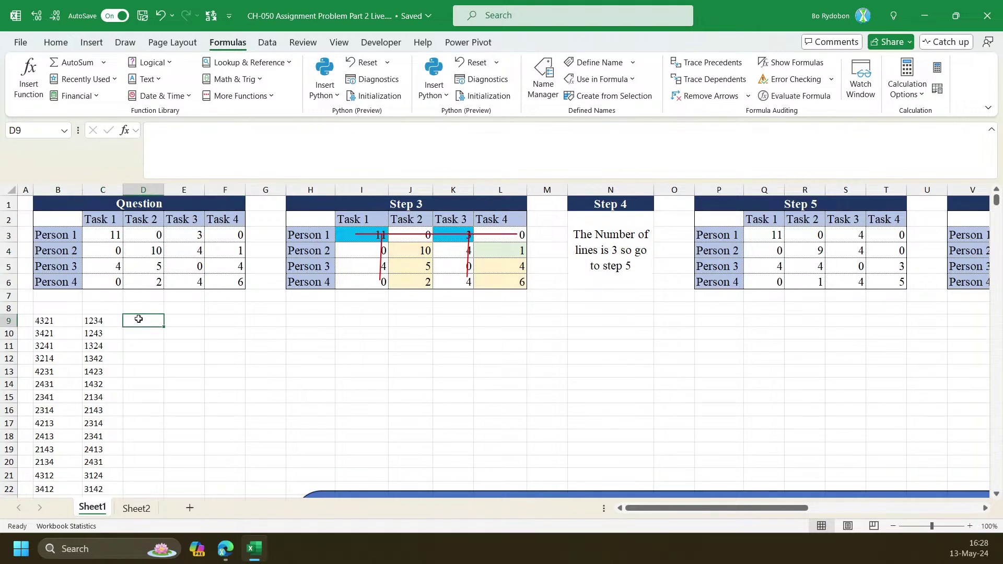
# Wrap the REDUCE part of the C9 formula in MID with s as start and 1 as length to split the permutations into columns
pyautogui.click(103, 322)
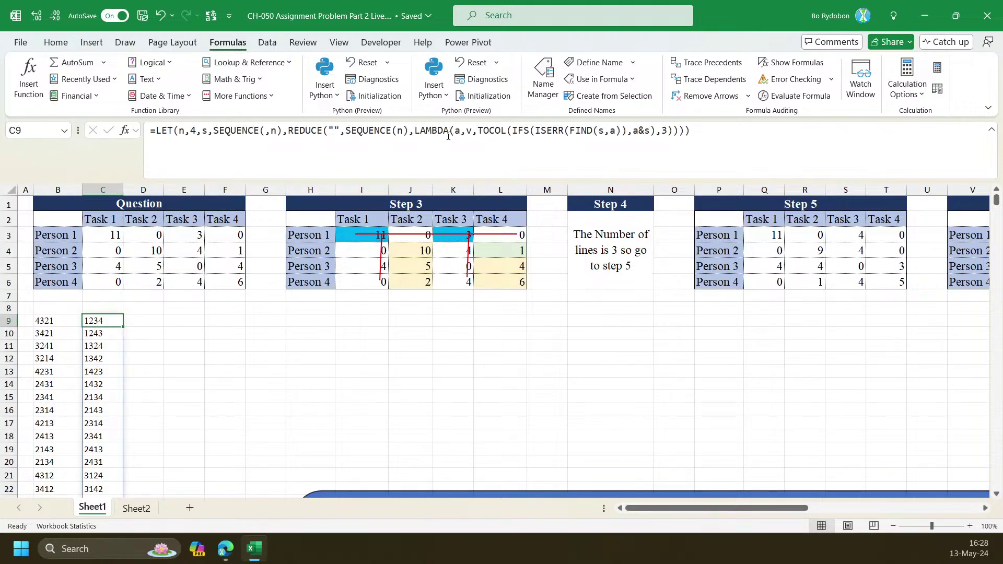
pyautogui.click(289, 132)
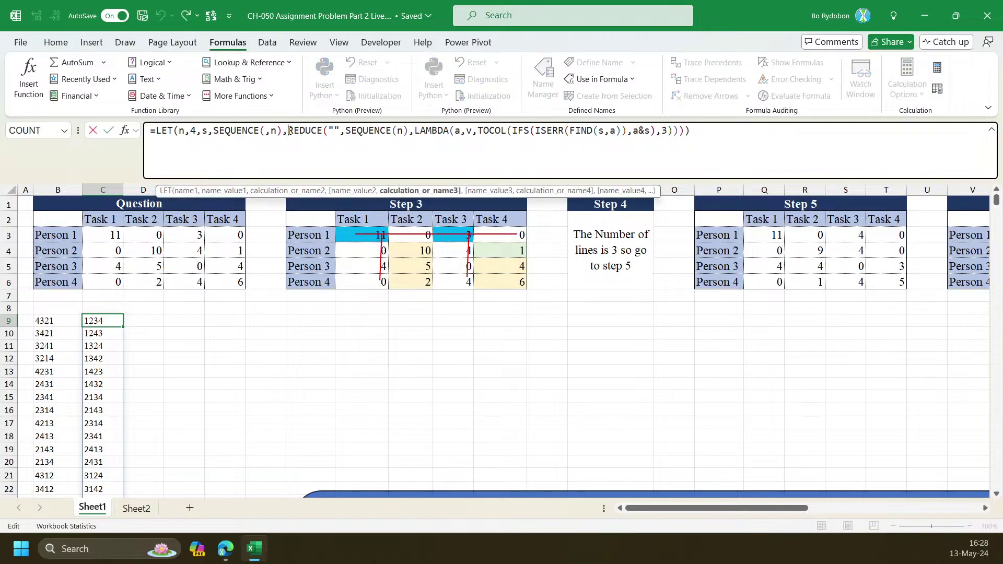
pyautogui.write('MID(')
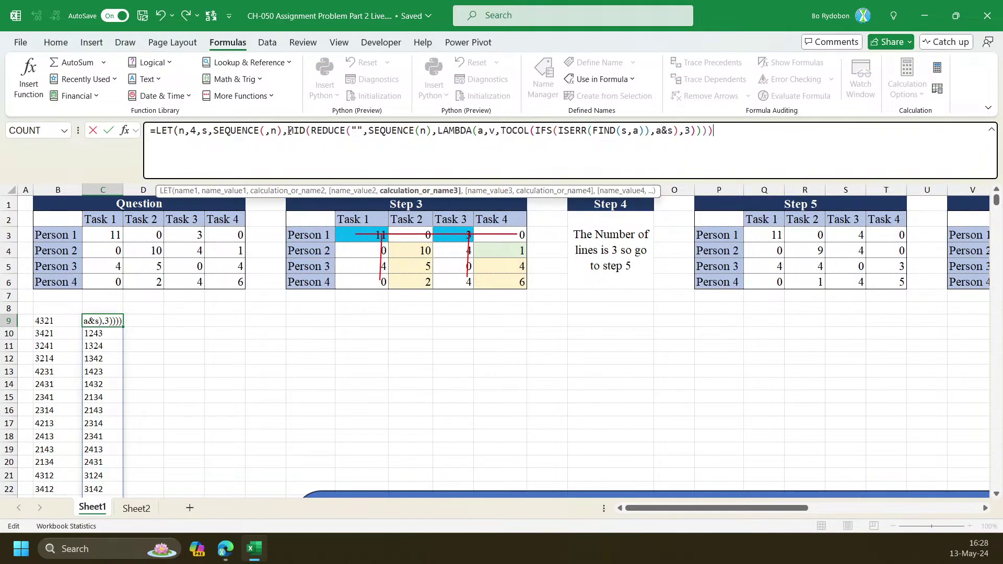
pyautogui.press('End')
pyautogui.press('Left')
pyautogui.write(',s,1)')
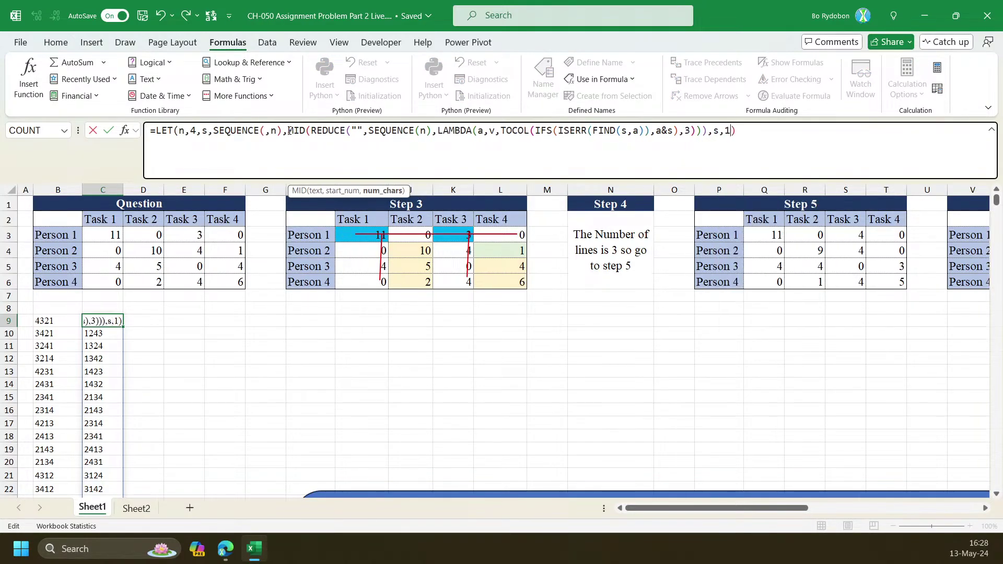
pyautogui.hotkey('ctrl', 'Return')
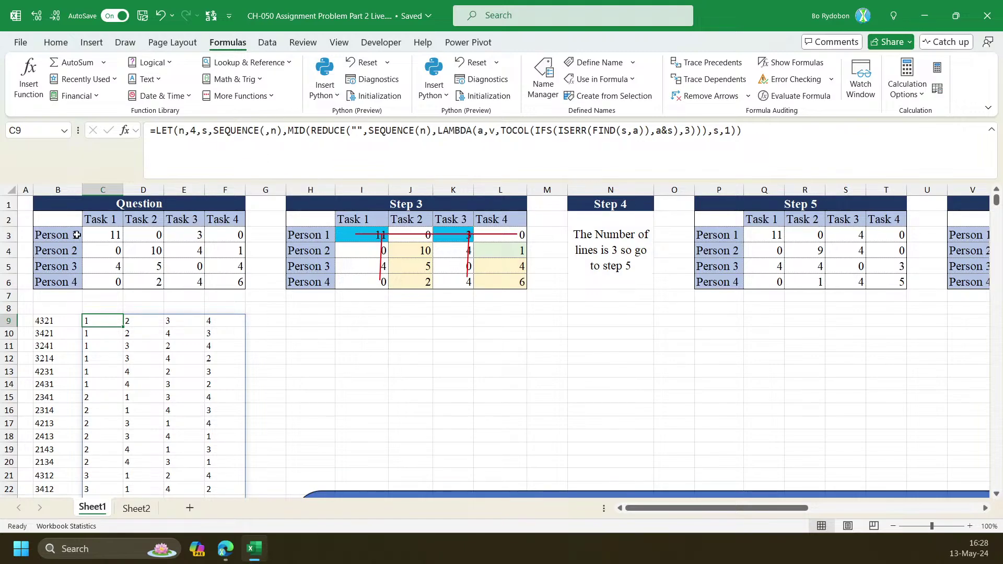
pyautogui.click(290, 130)
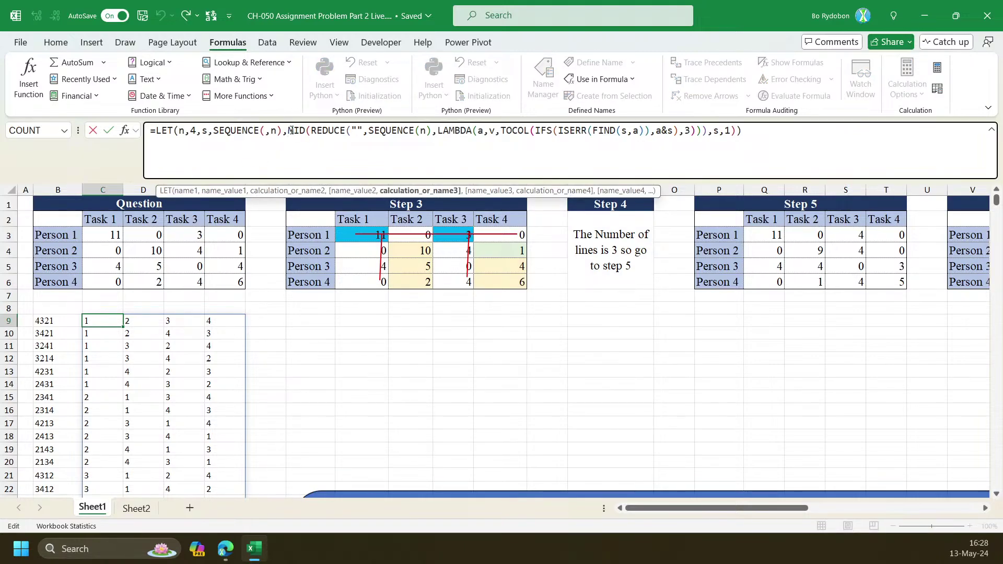
pyautogui.write('INDEX(')
pyautogui.moveTo(116, 236); pyautogui.dragTo(238, 282)
pyautogui.press('Escape')
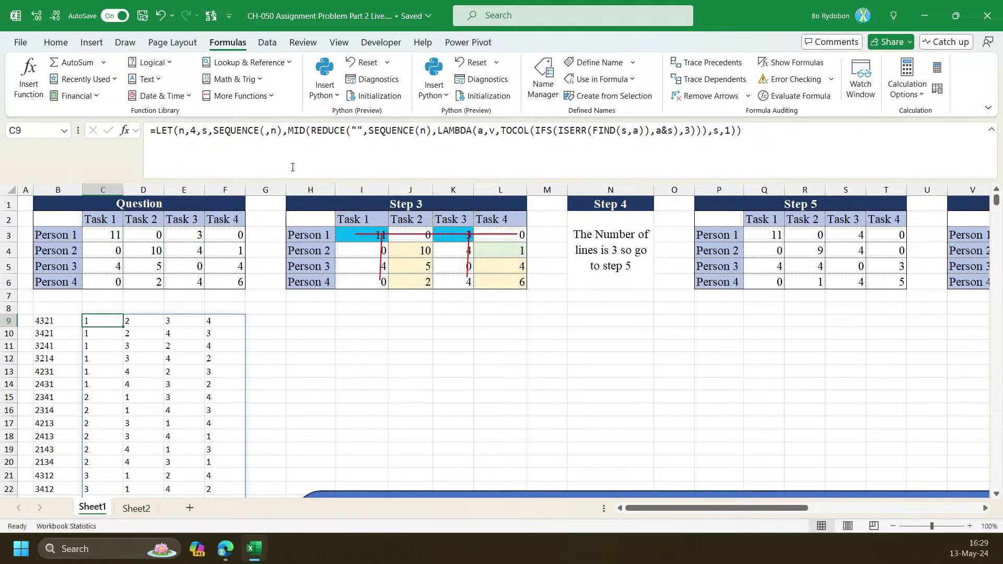
# Name the MID result m in the C9 LET formula and return m on a new line as the final calculation
pyautogui.click(288, 131)
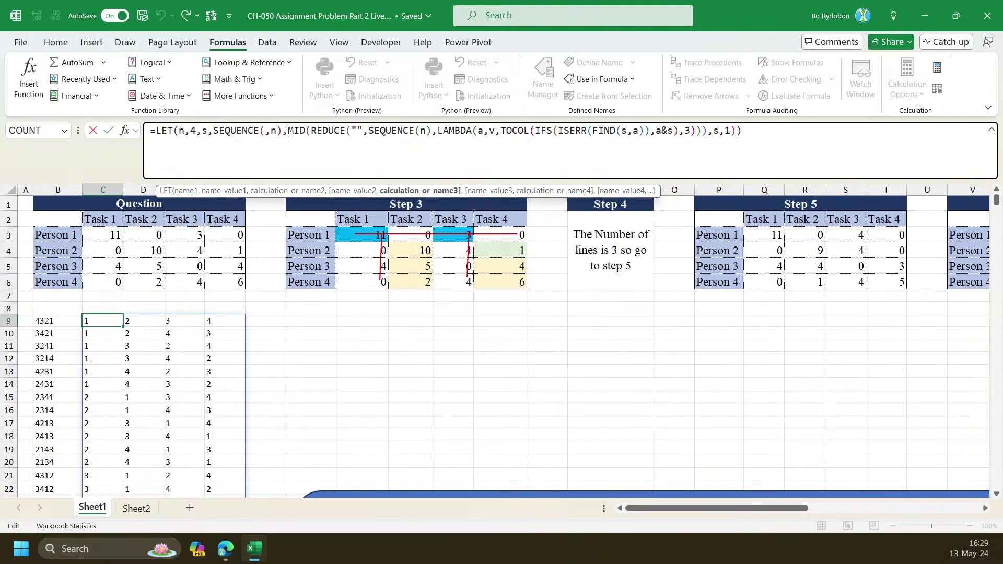
pyautogui.write('m,')
pyautogui.press('End')
pyautogui.press('Left')
pyautogui.write(',')
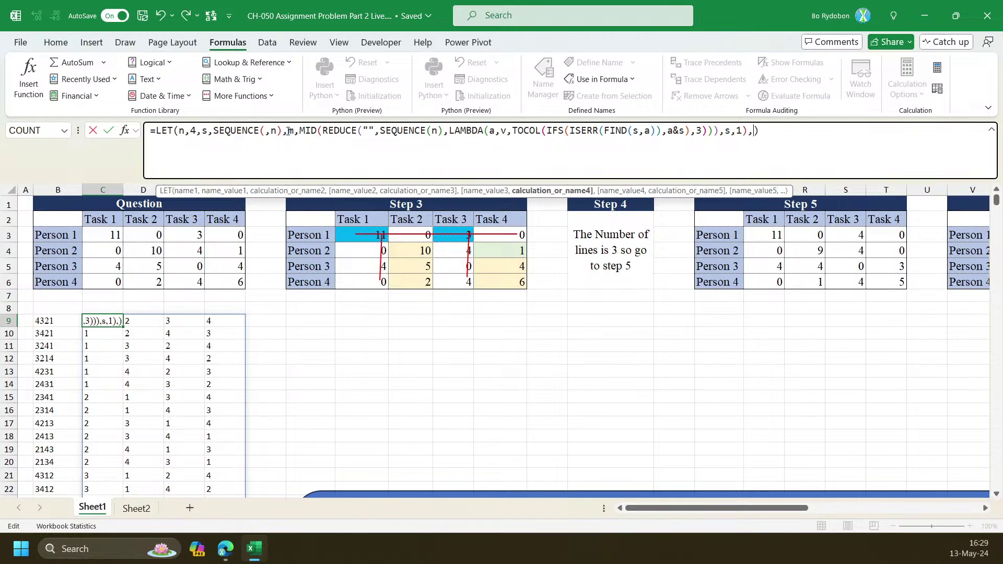
pyautogui.hotkey('alt', 'Return')
pyautogui.write('m')
pyautogui.press('Return')
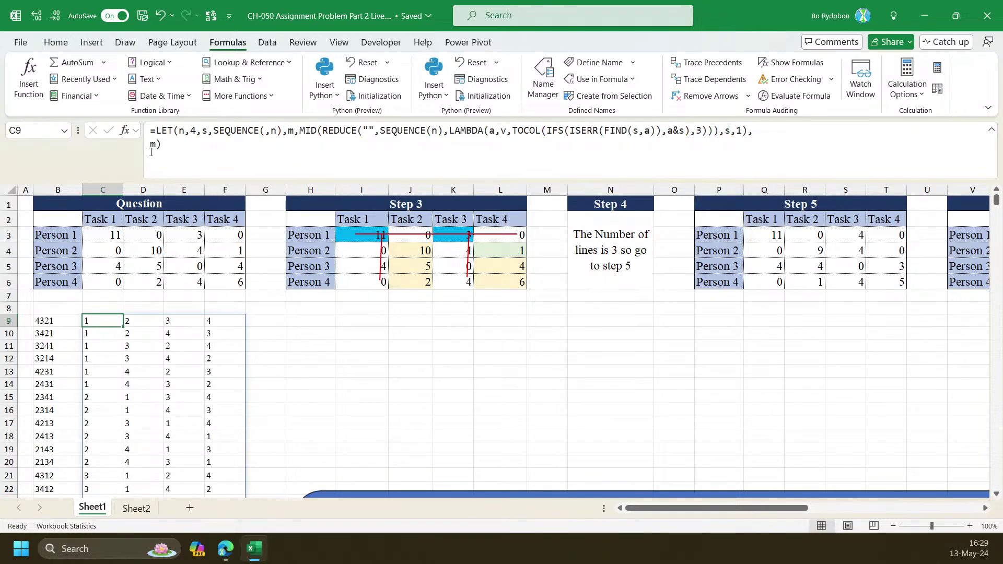
# Replace the final m in the C9 formula with INDEX(C3:F6,m,s) to return the task values for each permutation
pyautogui.click(151, 151)
pyautogui.write('index')
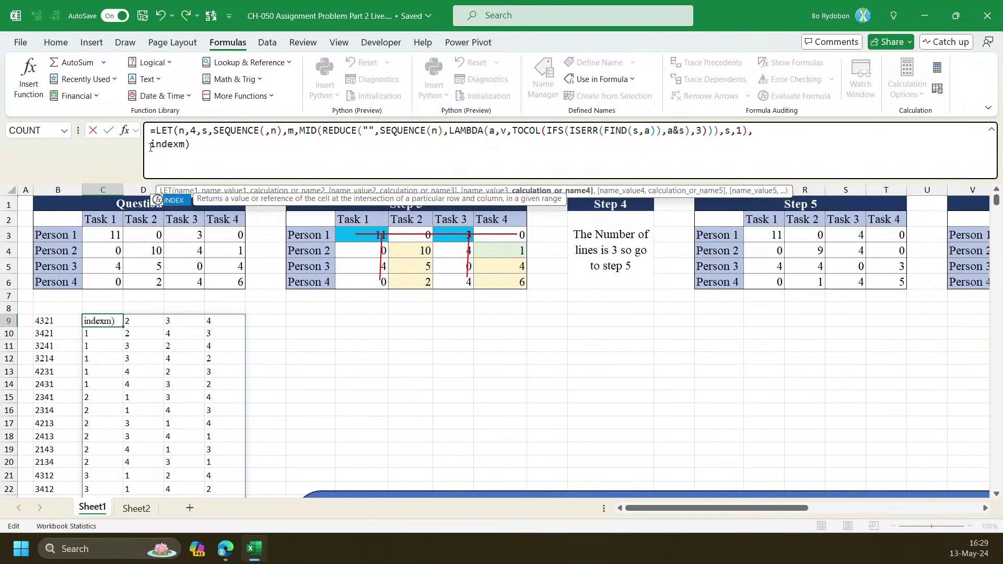
pyautogui.write('(')
pyautogui.moveTo(107, 235); pyautogui.dragTo(243, 282)
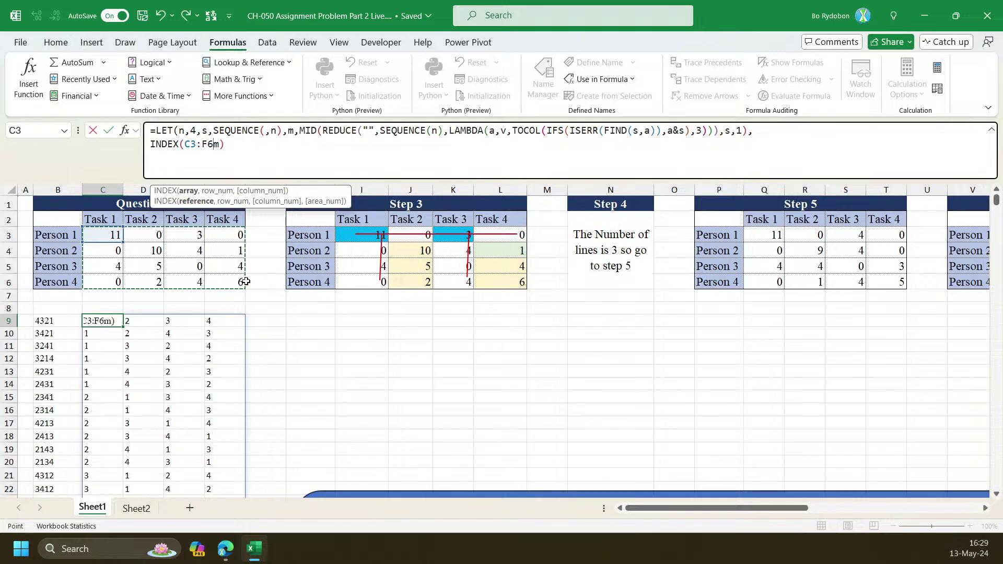
pyautogui.write(',')
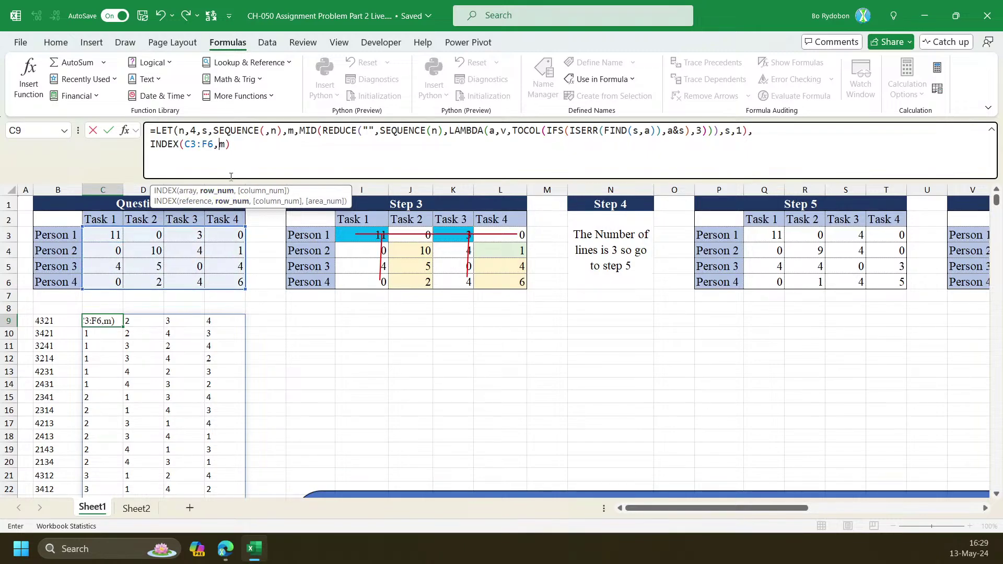
pyautogui.click(228, 144)
pyautogui.press('Left')
pyautogui.write(',s)')
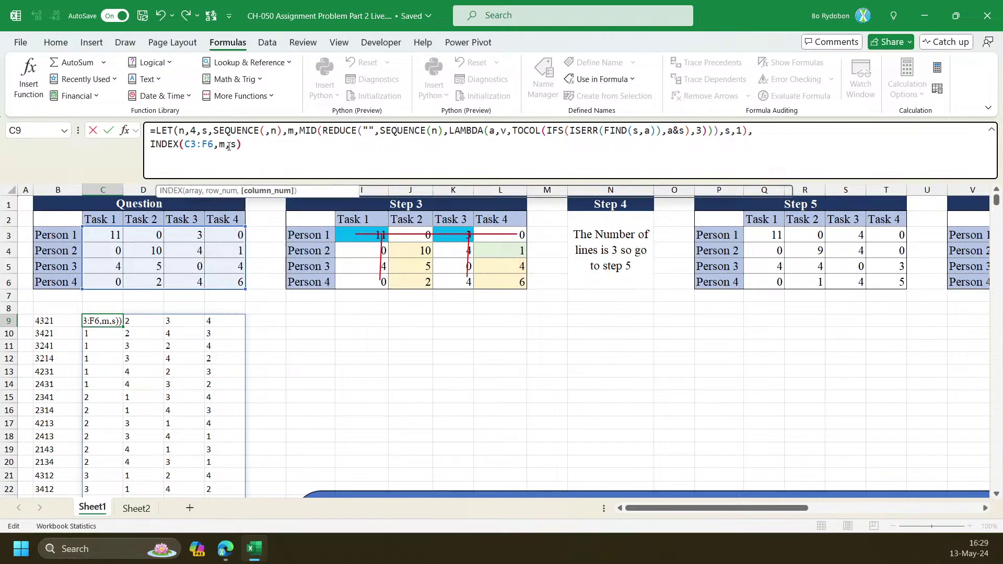
pyautogui.press('Escape')
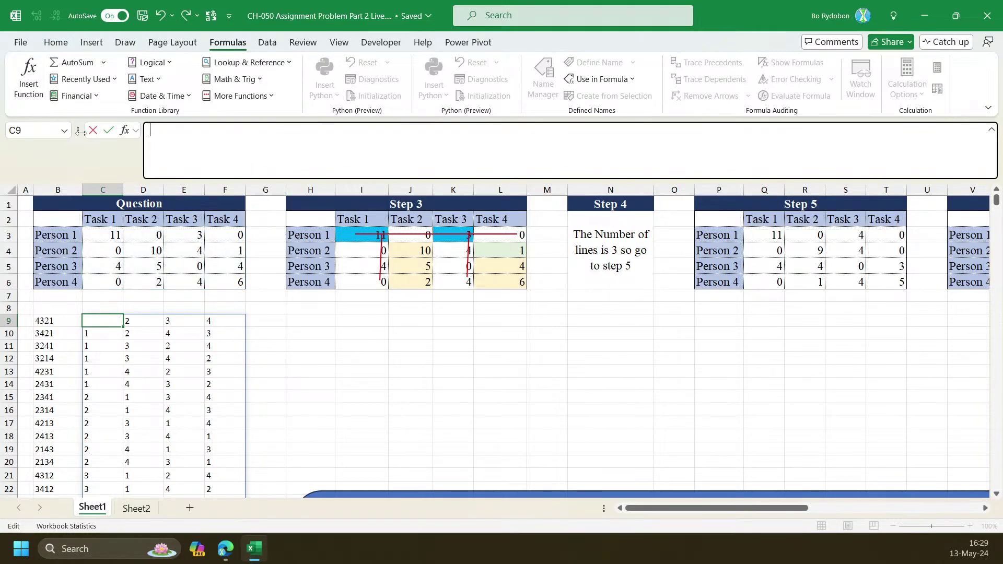
pyautogui.click(186, 157)
pyautogui.hotkey('ctrl', 'a')
pyautogui.hotkey('ctrl', 'v')
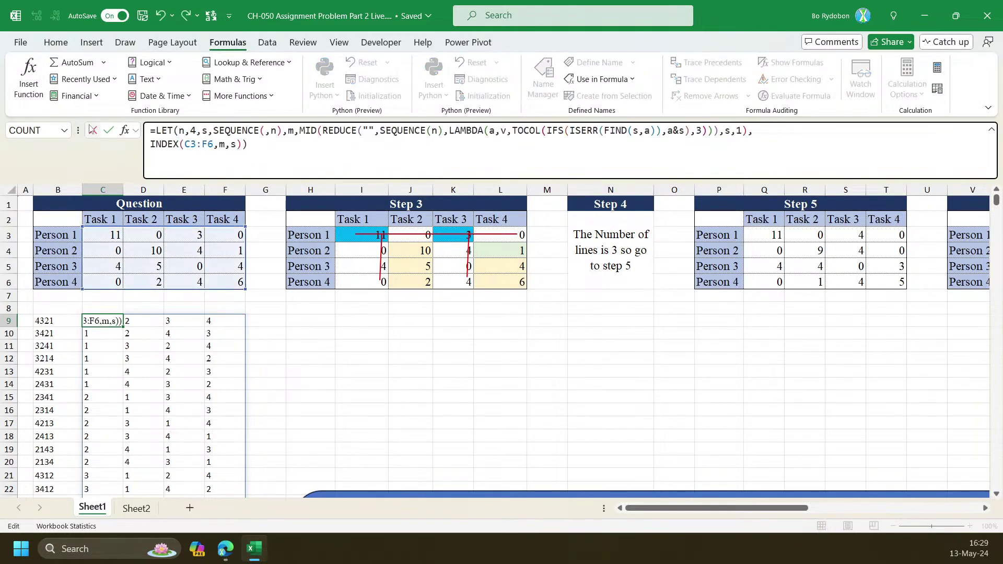
pyautogui.press('Return')
pyautogui.press('Up')
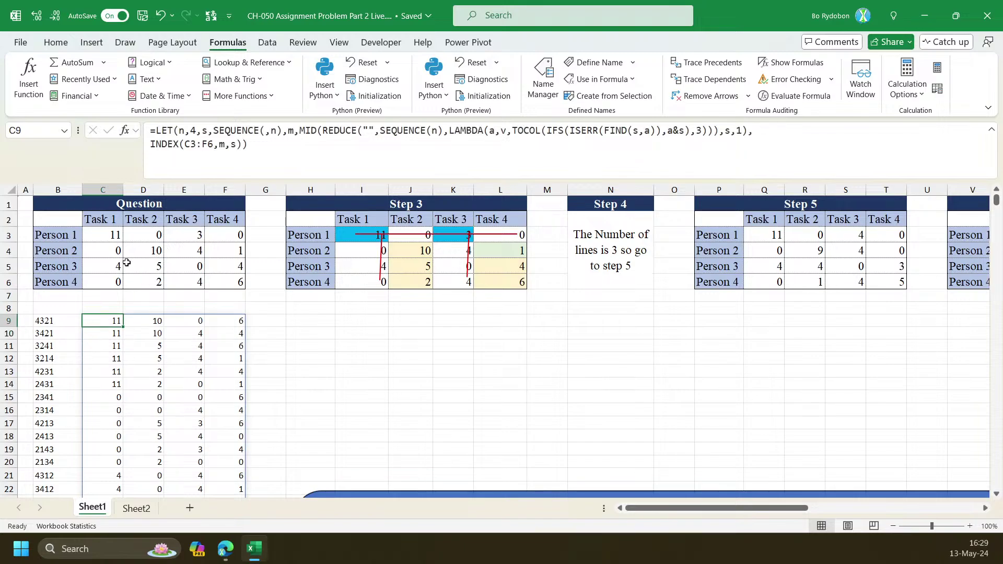
# Compare the Question table's diagonal cells C3, D4, E5 and F6 with the first row of indexed values
pyautogui.click(108, 236)
pyautogui.keyDown('ctrl'); pyautogui.click(153, 251); pyautogui.keyUp('ctrl')
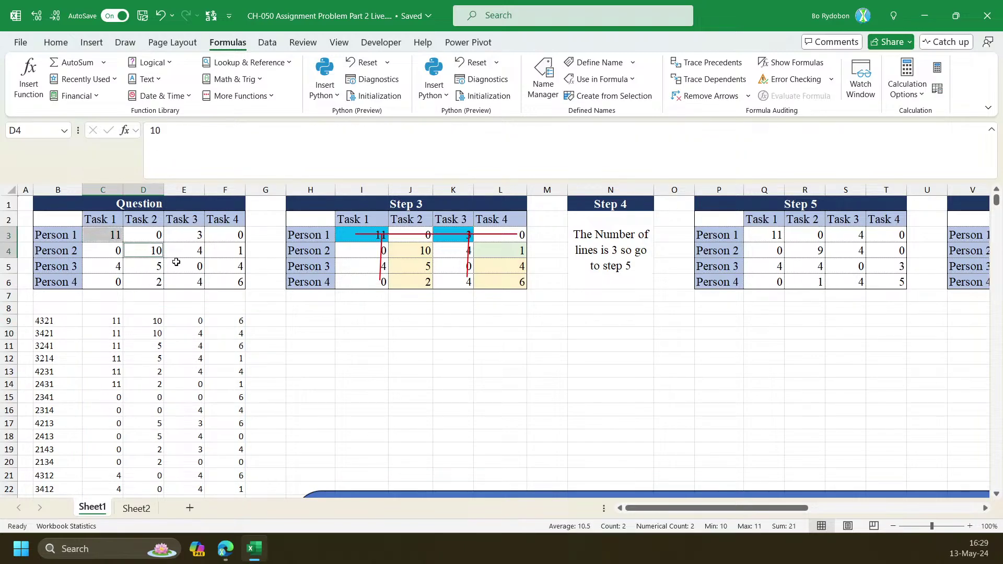
pyautogui.keyDown('ctrl'); pyautogui.click(180, 266); pyautogui.keyUp('ctrl')
pyautogui.keyDown('ctrl'); pyautogui.click(229, 283); pyautogui.keyUp('ctrl')
pyautogui.click(111, 335)
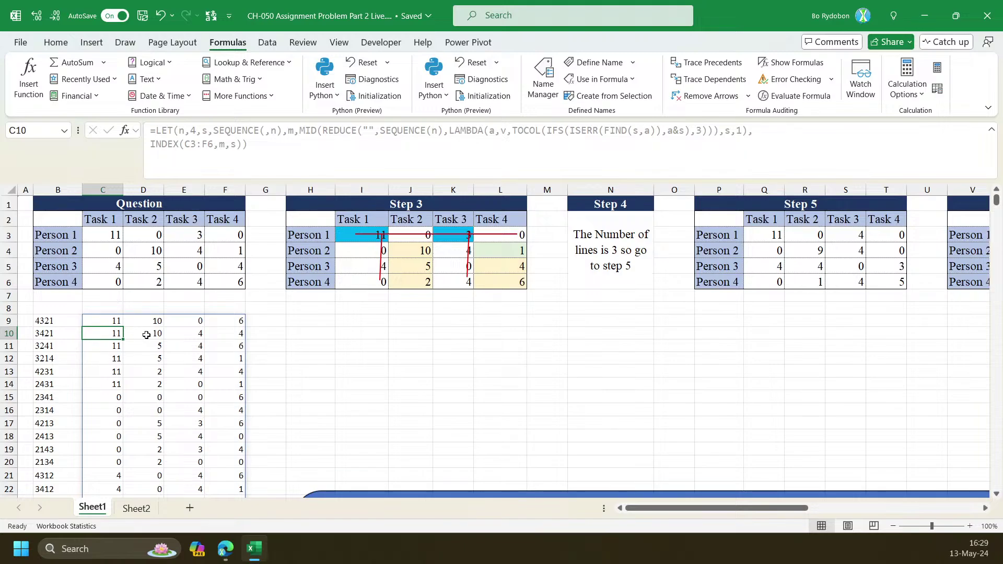
# Undo the last two C9 formula edits to review the permutation digits, and redo them to restore the INDEX version
pyautogui.click(120, 321)
pyautogui.click(235, 157)
pyautogui.hotkey('ctrl', 'a')
pyautogui.hotkey('ctrl', 'x')
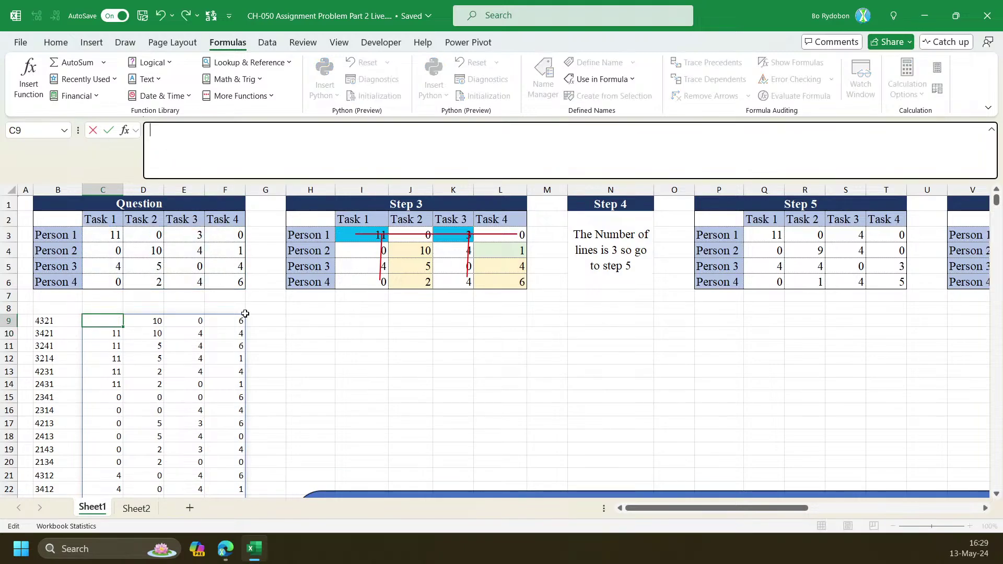
pyautogui.press('Escape')
pyautogui.hotkey('ctrl', 'z')
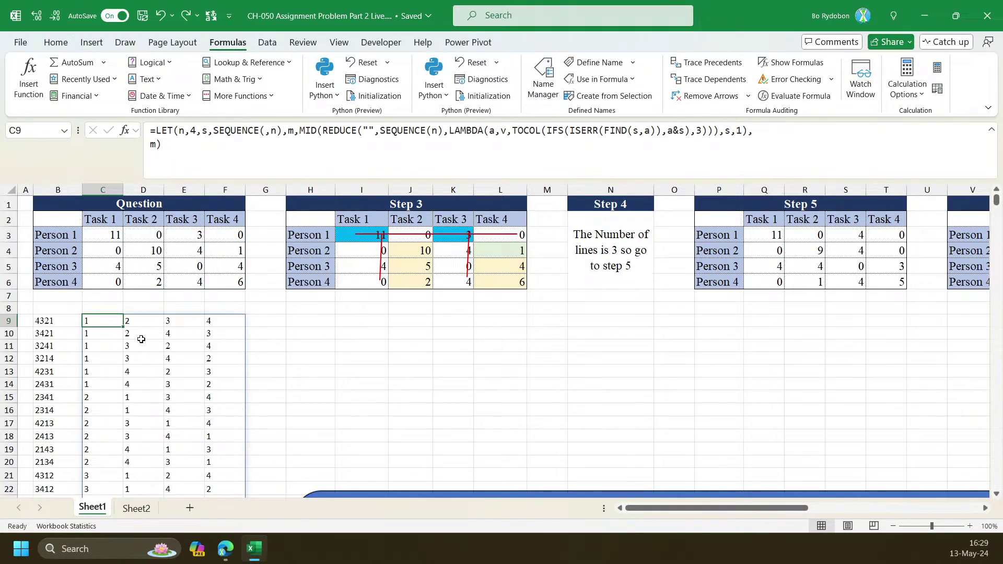
pyautogui.hotkey('ctrl', 'z')
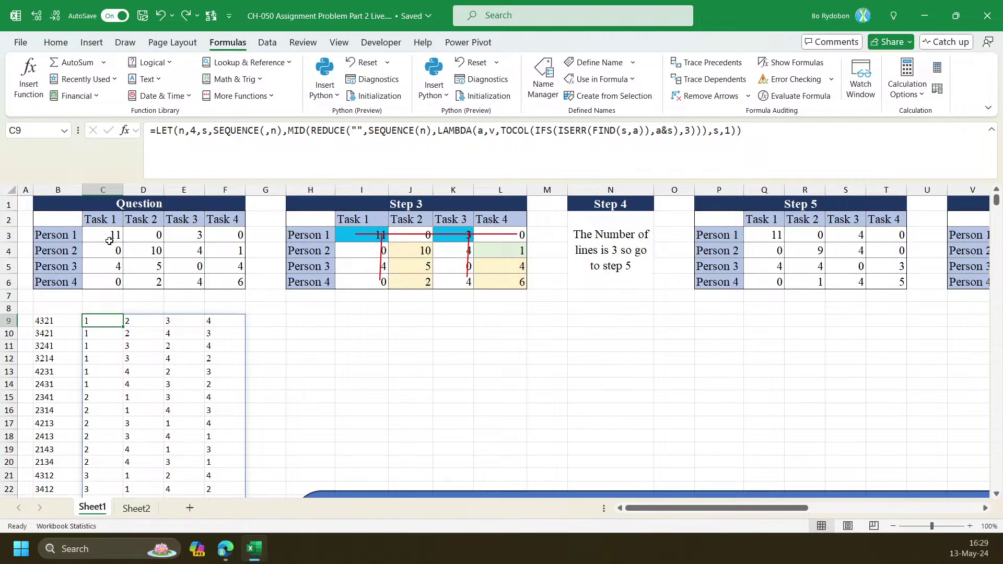
pyautogui.hotkey('ctrl', 'y')
pyautogui.hotkey('ctrl', 'y')
# Compare the second assignment's cells C3, D4, E6 and F5 with the indexed values in row 10
pyautogui.click(109, 239)
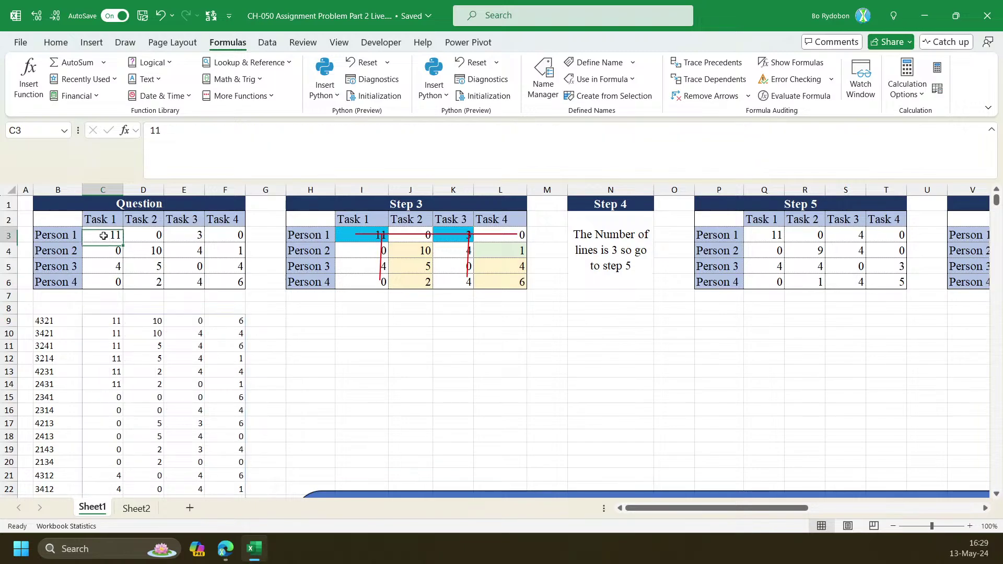
pyautogui.keyDown('ctrl'); pyautogui.click(151, 251); pyautogui.keyUp('ctrl')
pyautogui.keyDown('ctrl'); pyautogui.click(196, 285); pyautogui.keyUp('ctrl')
pyautogui.keyDown('ctrl'); pyautogui.click(233, 267); pyautogui.keyUp('ctrl')
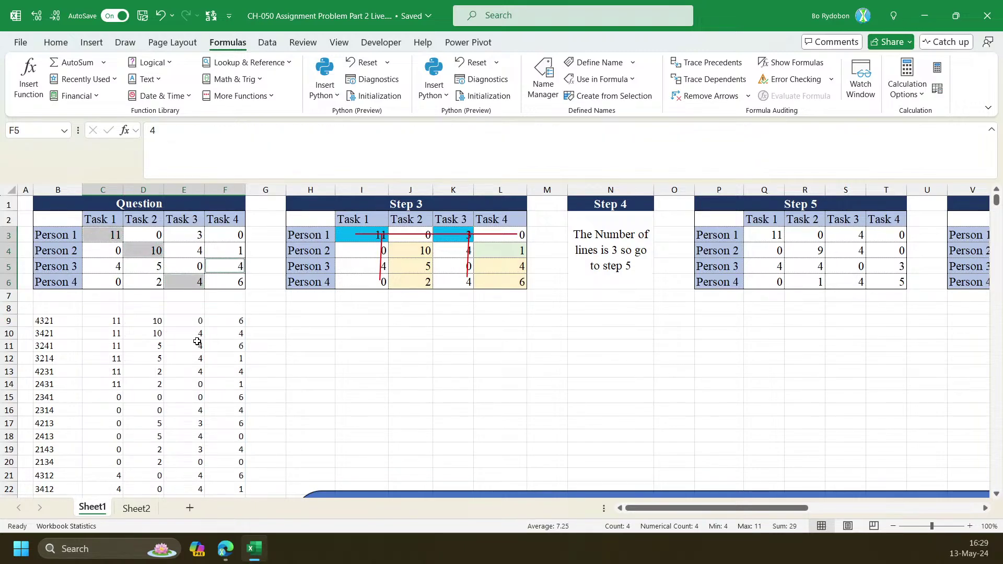
pyautogui.click(225, 334)
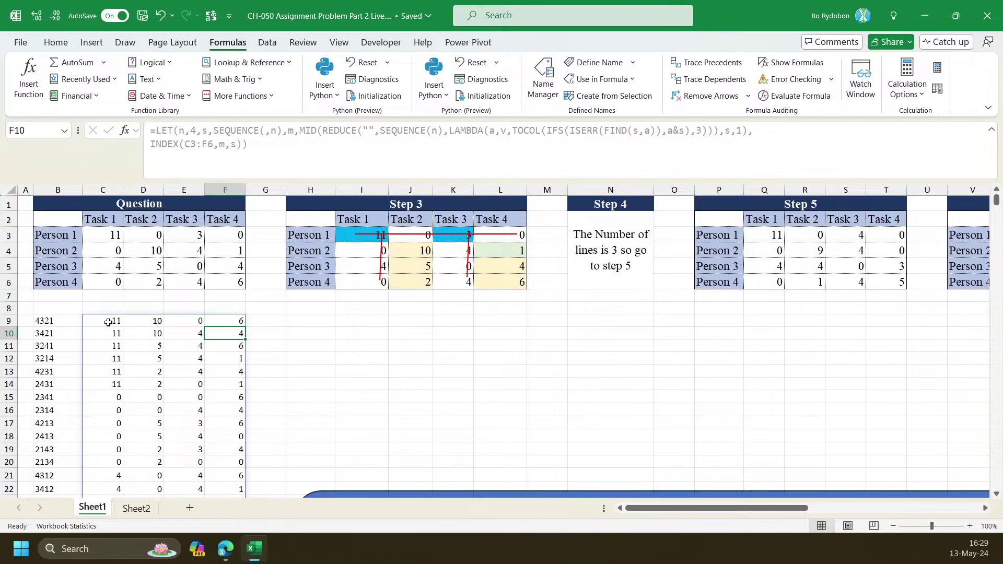
# Wrap the INDEX part of the C9 formula in BYROW with SUM to total each permutation's row
pyautogui.click(108, 322)
pyautogui.click(152, 147)
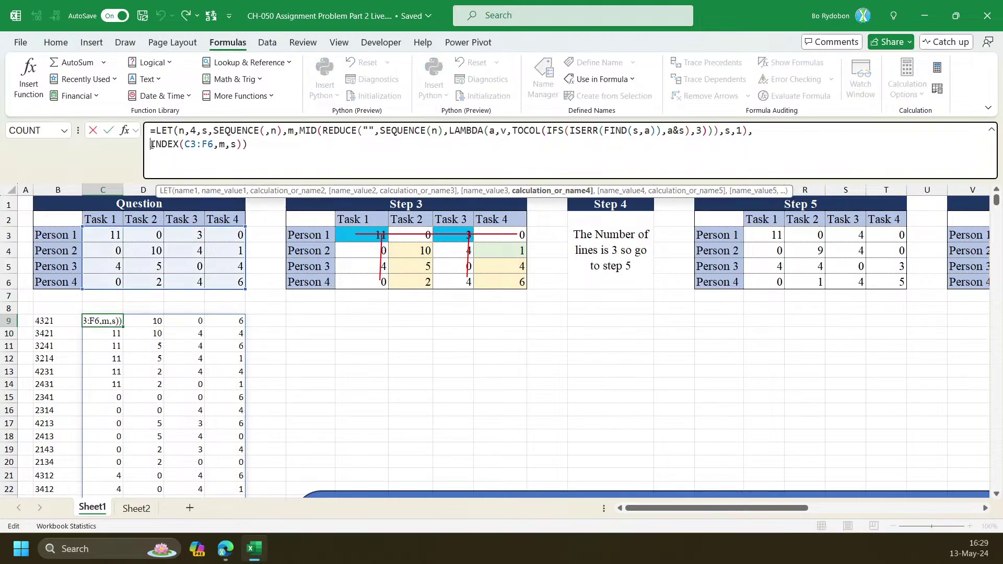
pyautogui.write('byc')
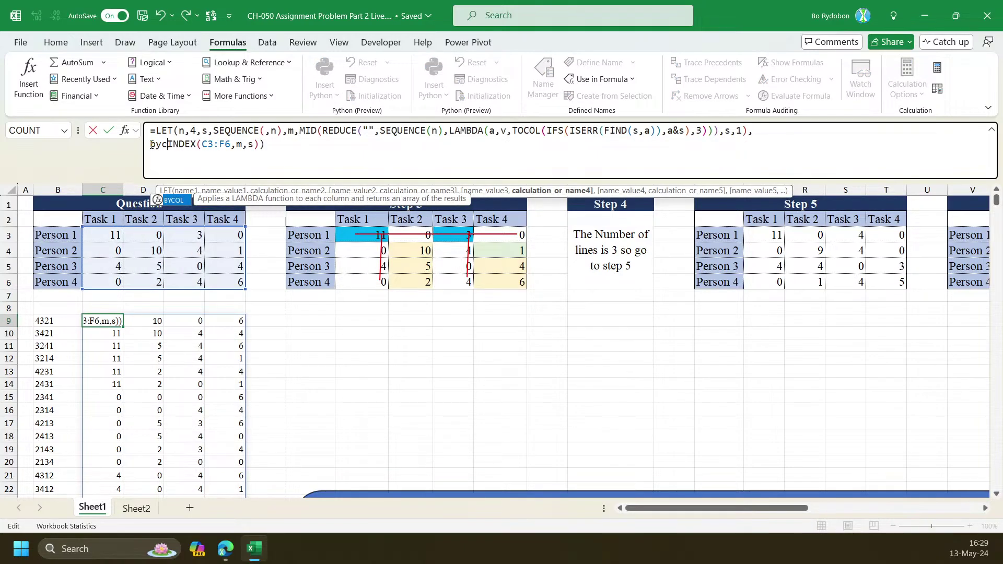
pyautogui.press('BackSpace')
pyautogui.write('ROW(')
pyautogui.press('Tab')
pyautogui.press('End')
pyautogui.press('Left')
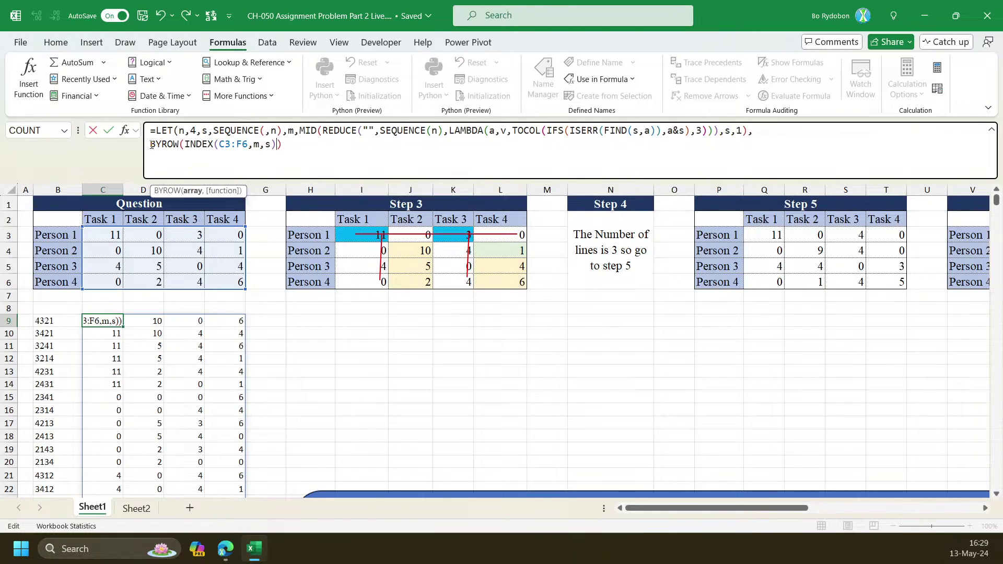
pyautogui.write(',sum)')
pyautogui.press('Return')
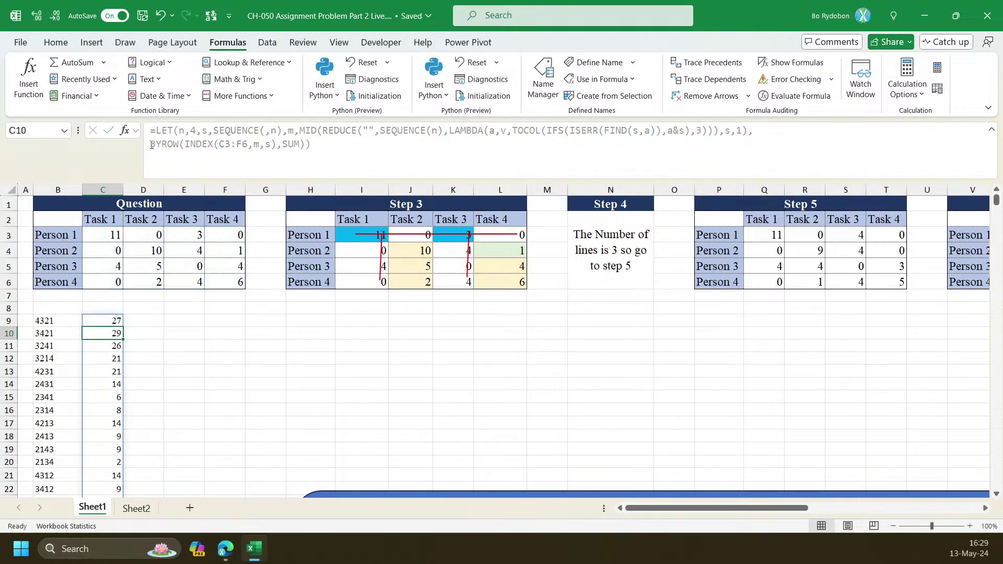
# Examine the permutation totals in column C down to row 32 for the smallest sum
pyautogui.scroll(-4, 134, 376)
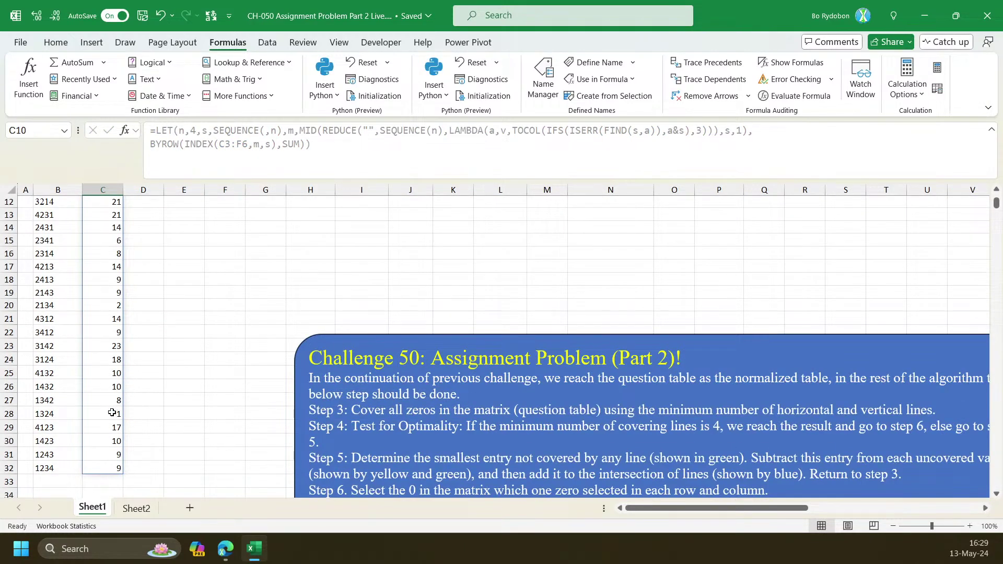
pyautogui.click(112, 412)
pyautogui.rightClick(112, 413)
pyautogui.press('Escape')
pyautogui.scroll(4, 112, 411)
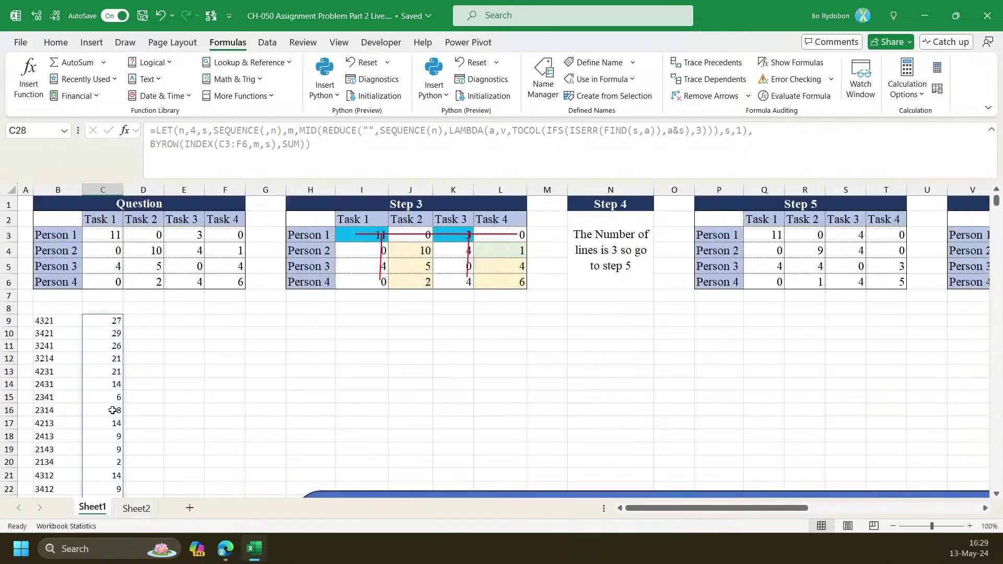
# Wrap the BYROW sums in C9 in XLOOKUP with lookup value 0, return array m and match mode 1
pyautogui.click(107, 320)
pyautogui.click(151, 144)
pyautogui.write('x')
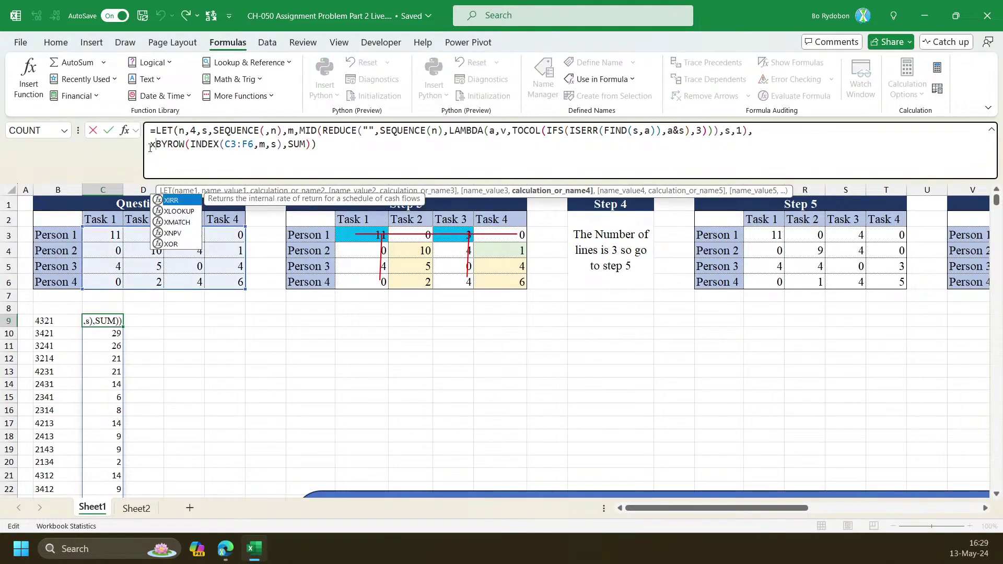
pyautogui.write('l')
pyautogui.press('Tab')
pyautogui.write('0,')
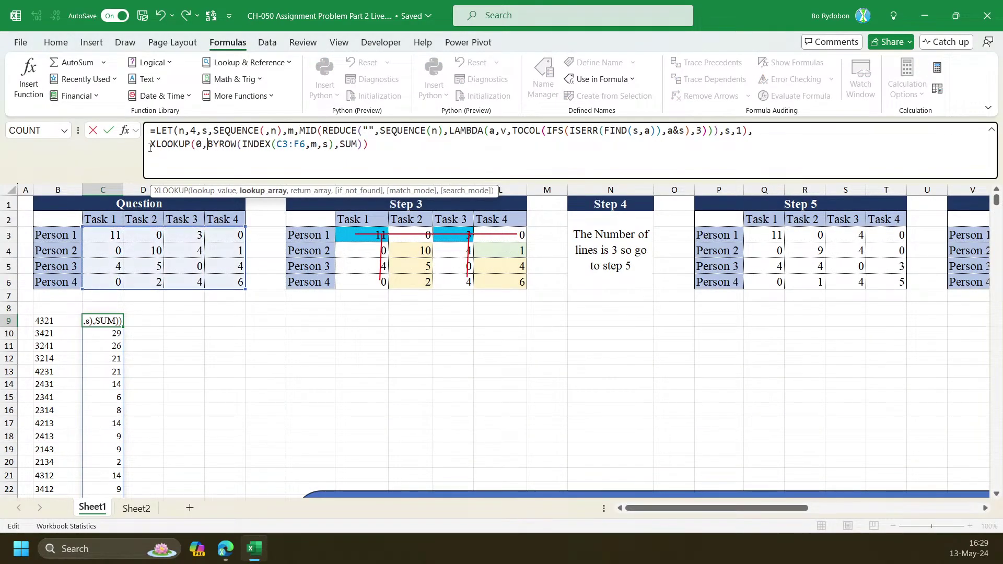
pyautogui.write(',')
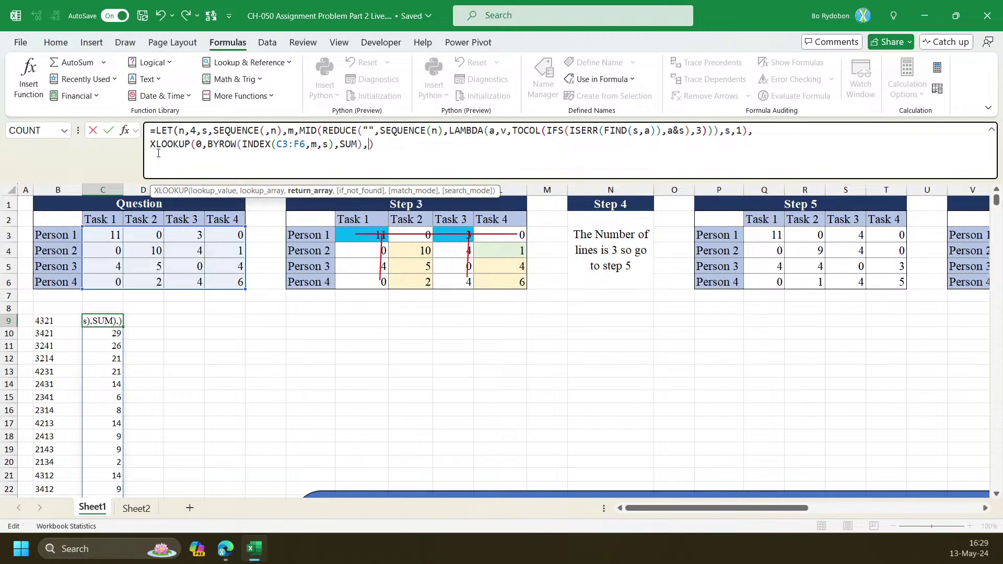
pyautogui.click(295, 132)
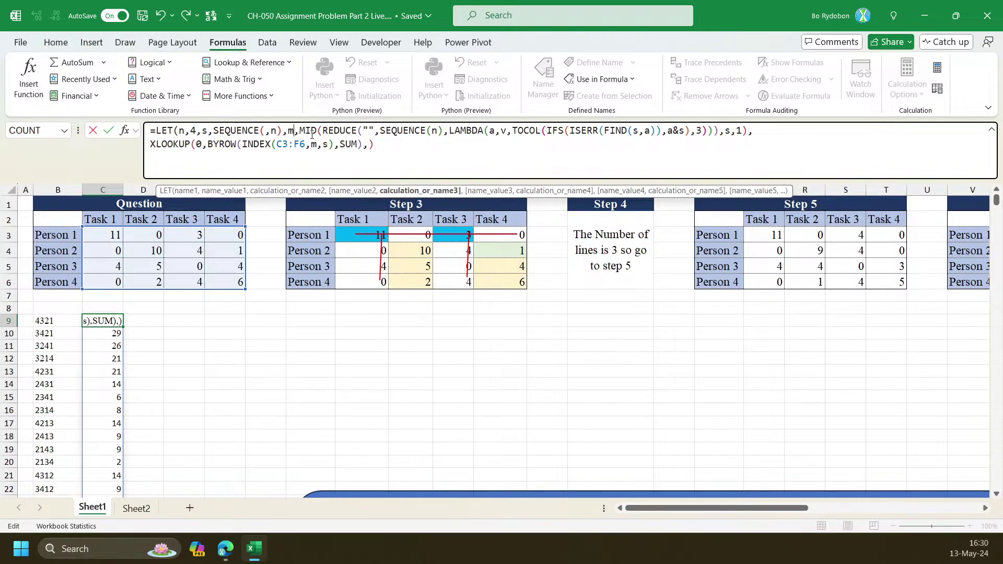
pyautogui.click(372, 145)
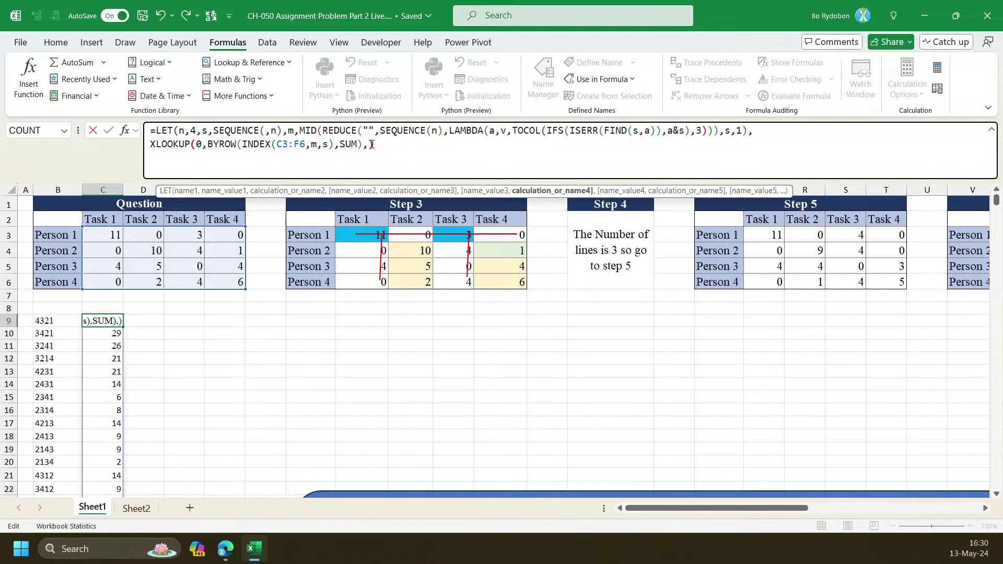
pyautogui.press('Left')
pyautogui.write('m,,')
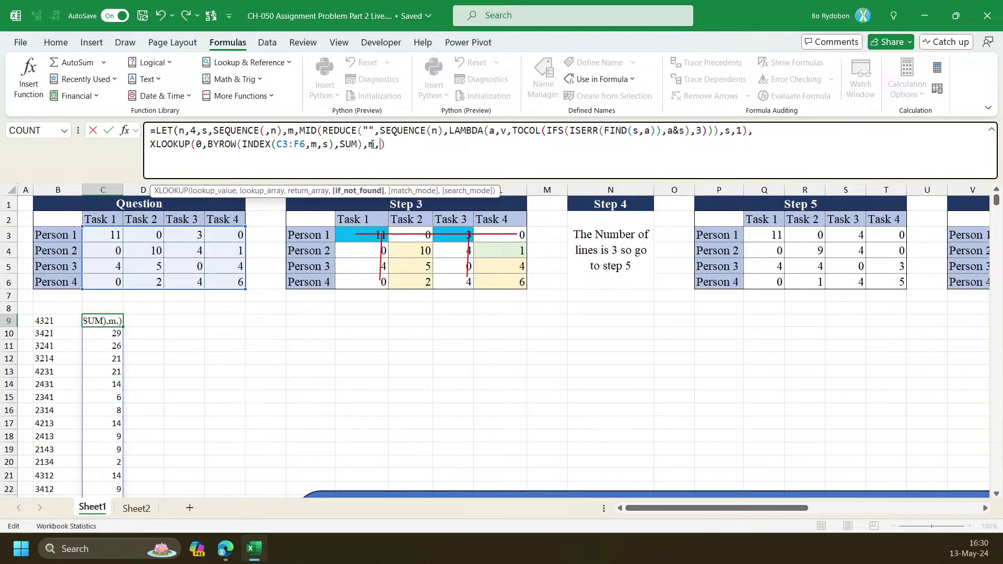
pyautogui.write('1')
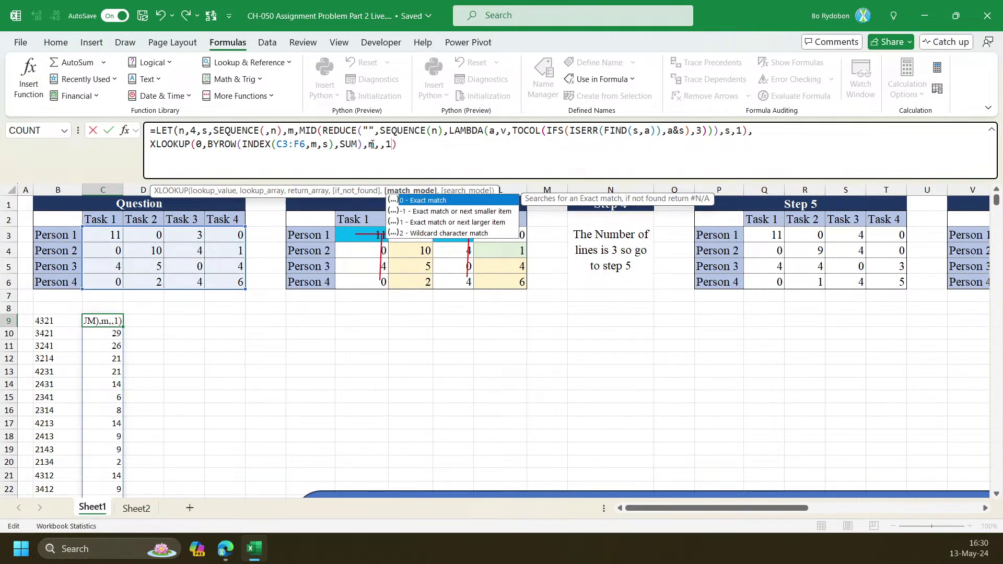
pyautogui.press('Return')
pyautogui.press('Return')
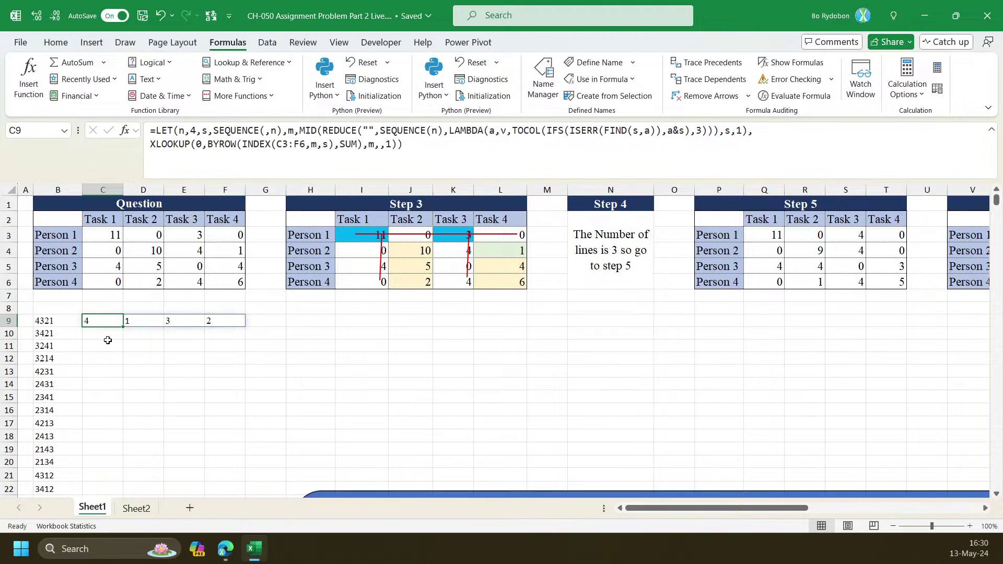
# Wrap the XLOOKUP part of the C9 formula in VSTACK so the task headers C2:F2 sit above it
pyautogui.click(150, 145)
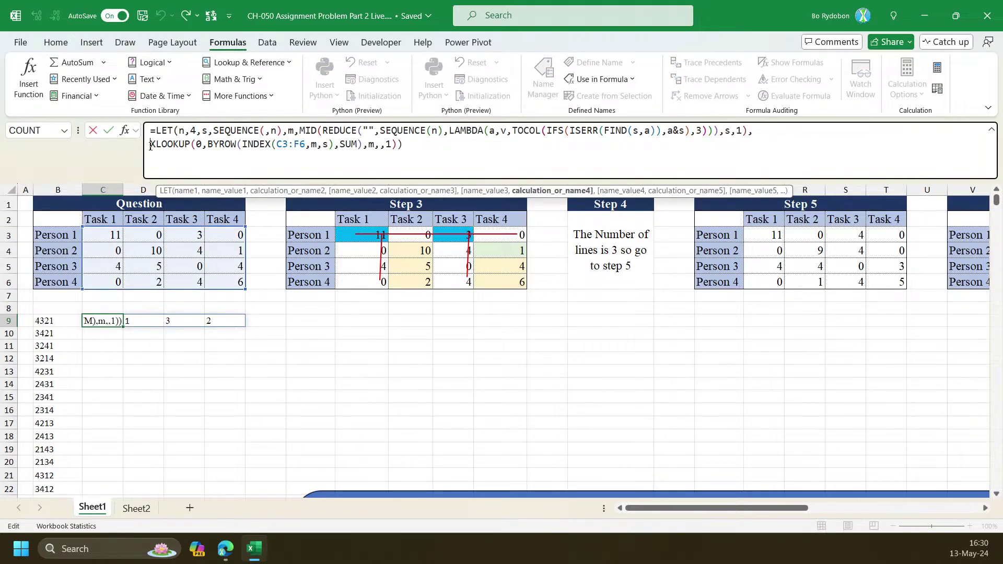
pyautogui.write('v')
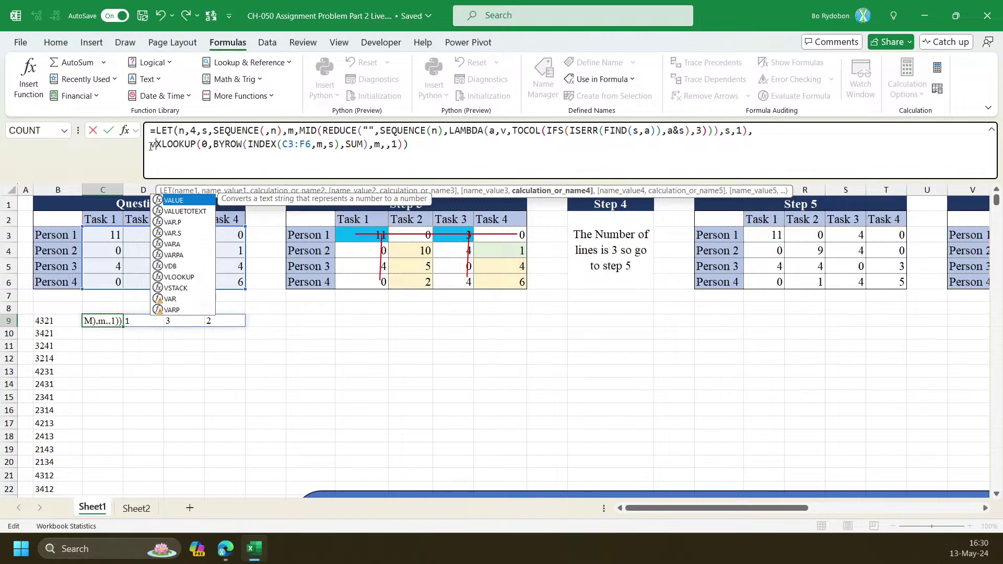
pyautogui.write('STACK(')
pyautogui.press('Tab')
pyautogui.moveTo(119, 219); pyautogui.dragTo(226, 216)
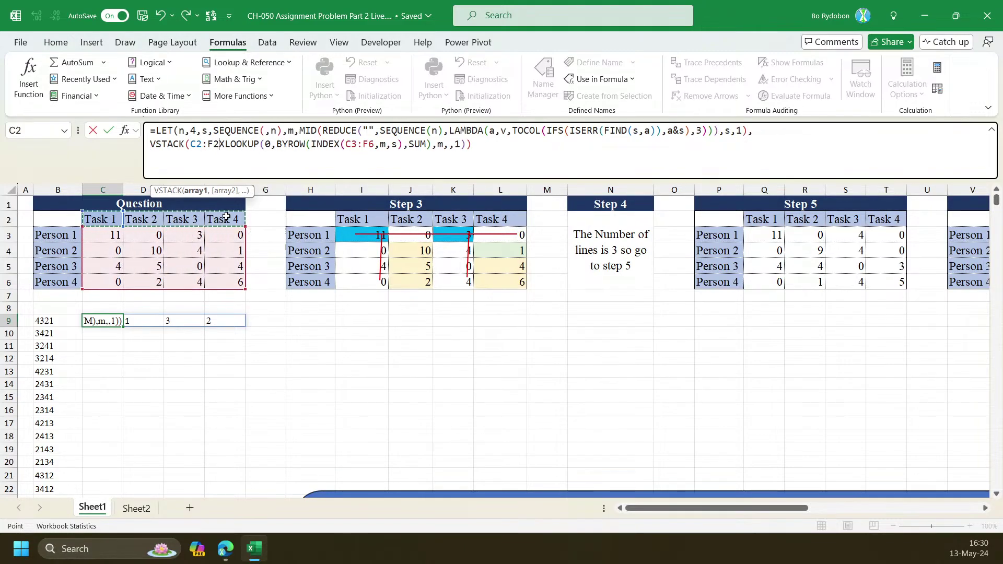
pyautogui.write(',')
pyautogui.press('Return')
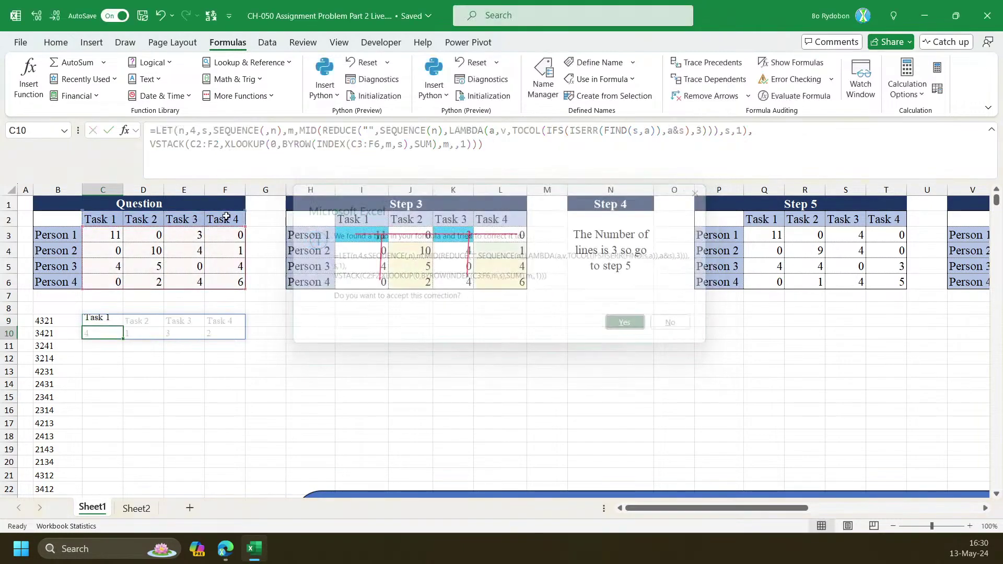
pyautogui.press('Return')
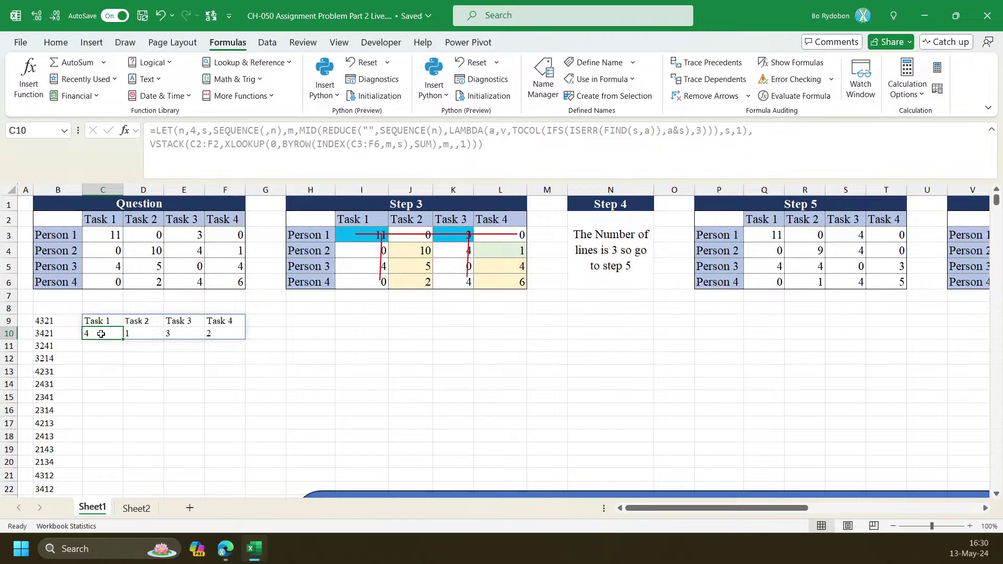
# Wrap the XLOOKUP in C9 in INDEX with array B3:B6 to return person names for the tasks
pyautogui.moveTo(115, 319); pyautogui.dragTo(115, 307)
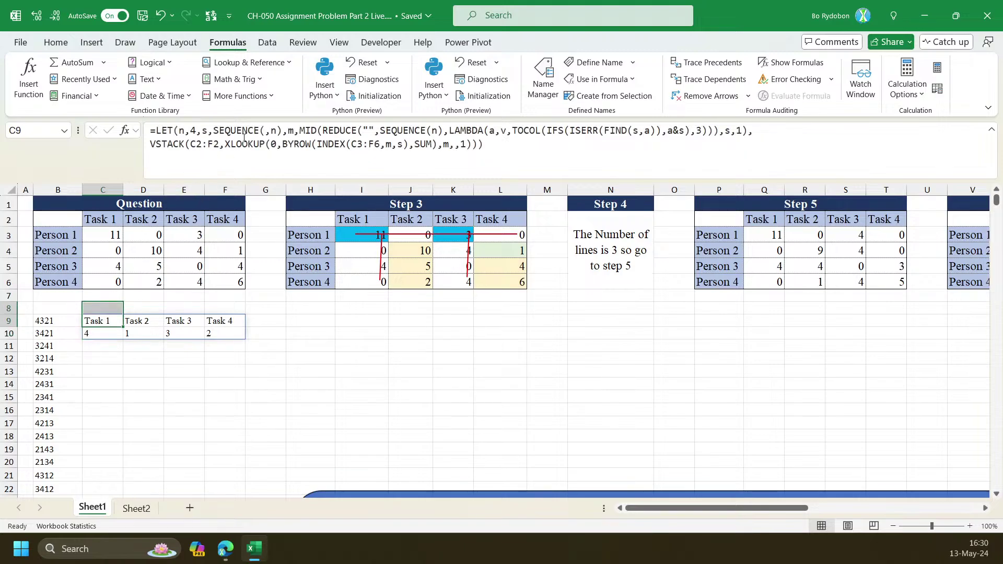
pyautogui.click(226, 144)
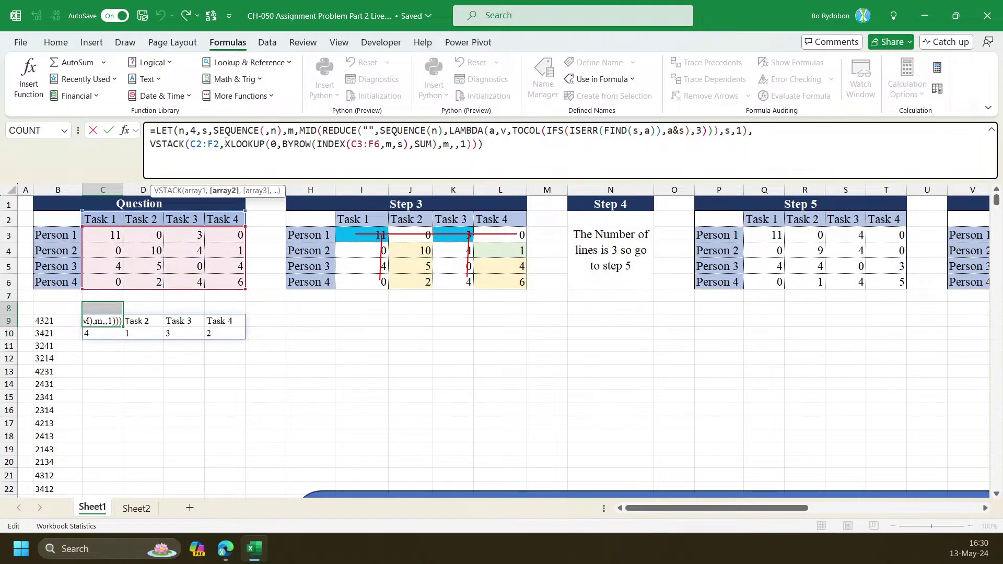
pyautogui.write('index')
pyautogui.moveTo(81, 235); pyautogui.dragTo(76, 280)
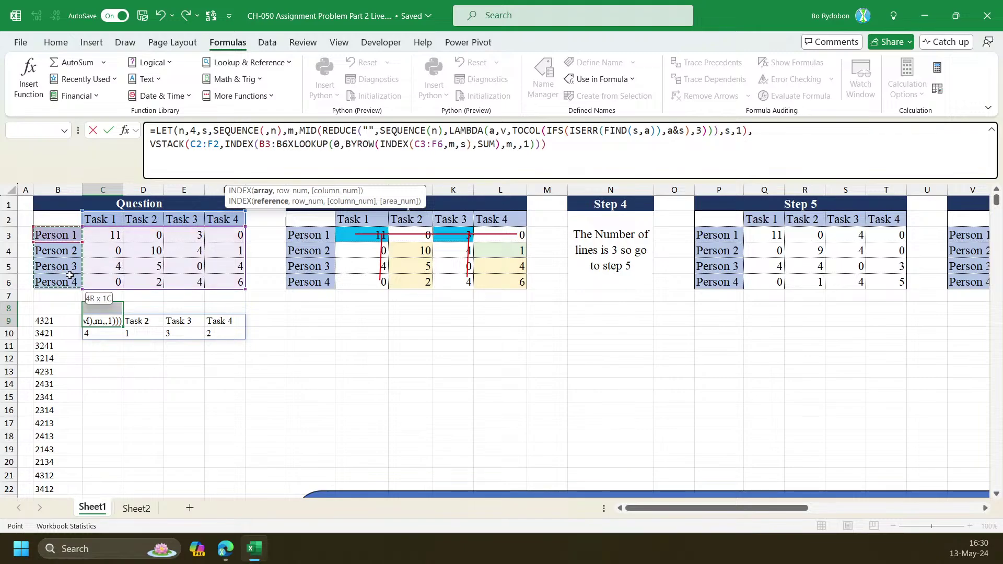
pyautogui.write(',')
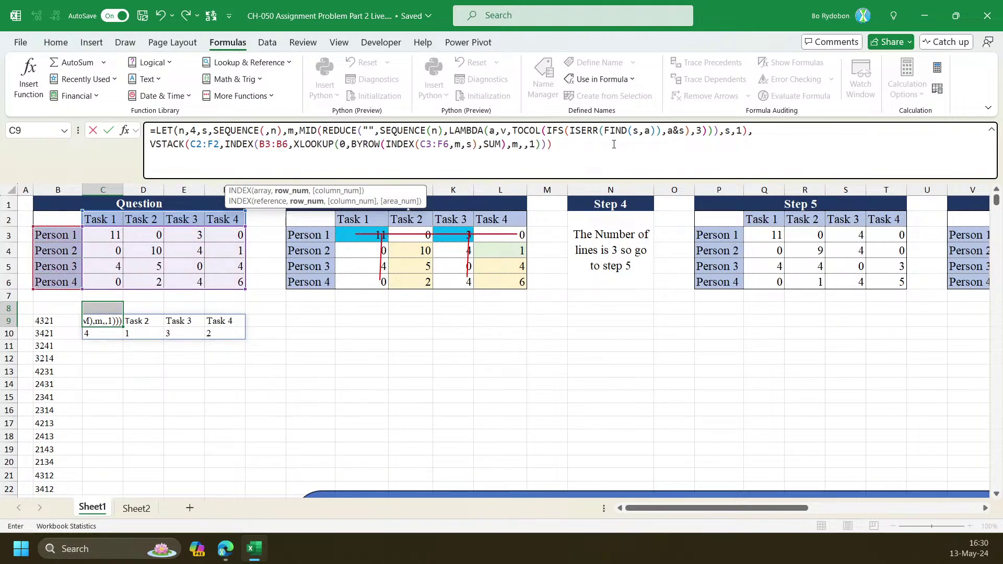
pyautogui.click(612, 144)
pyautogui.press('Return')
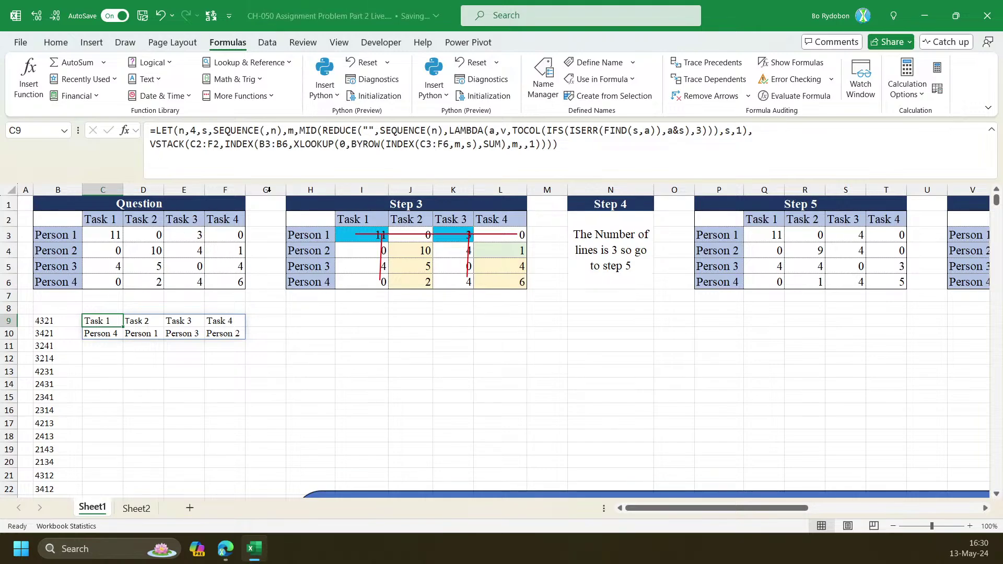
# Wrap the VSTACK part of the C9 formula in TRANSPOSE to list each task beside its person
pyautogui.click(151, 146)
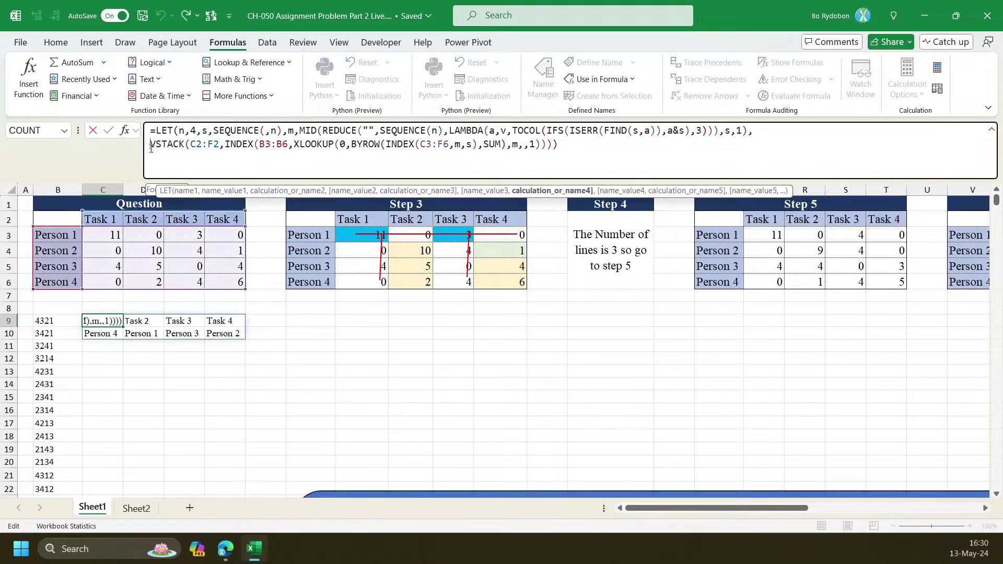
pyautogui.write('tro')
pyautogui.press('BackSpace')
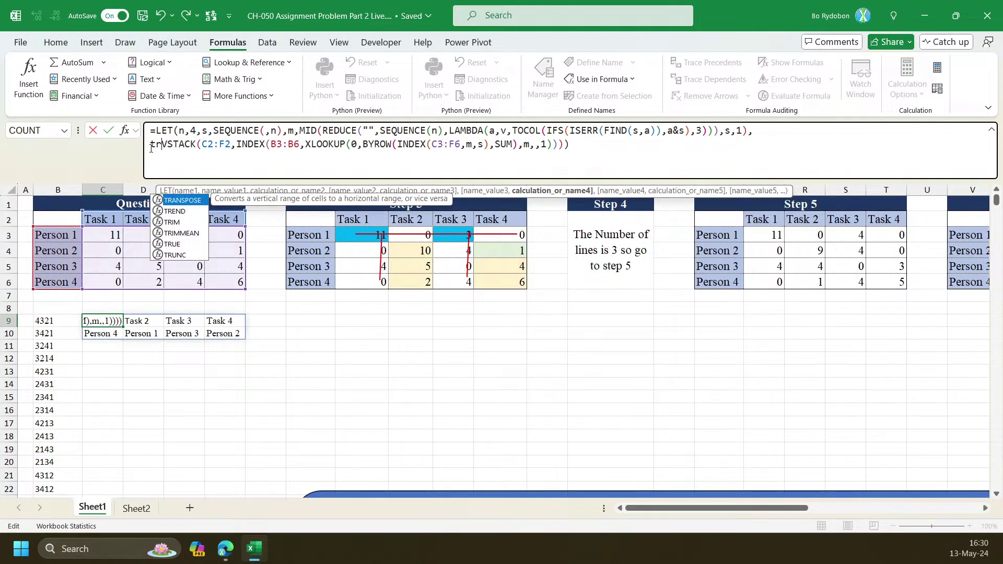
pyautogui.press('Tab')
pyautogui.write(')')
pyautogui.press('Return')
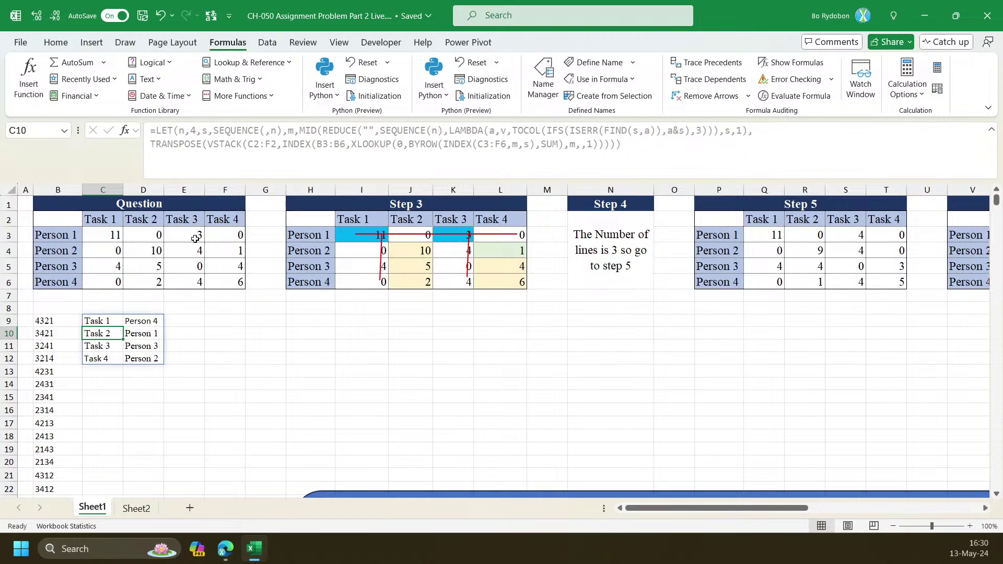
# Review the assignment formula in C9 and the permutation formula in B9
pyautogui.click(103, 318)
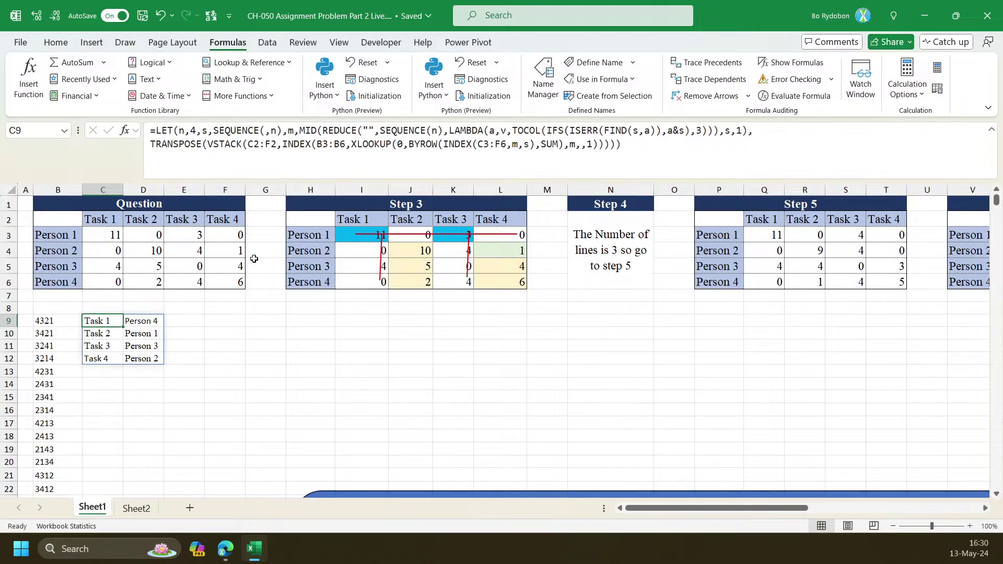
pyautogui.click(555, 142)
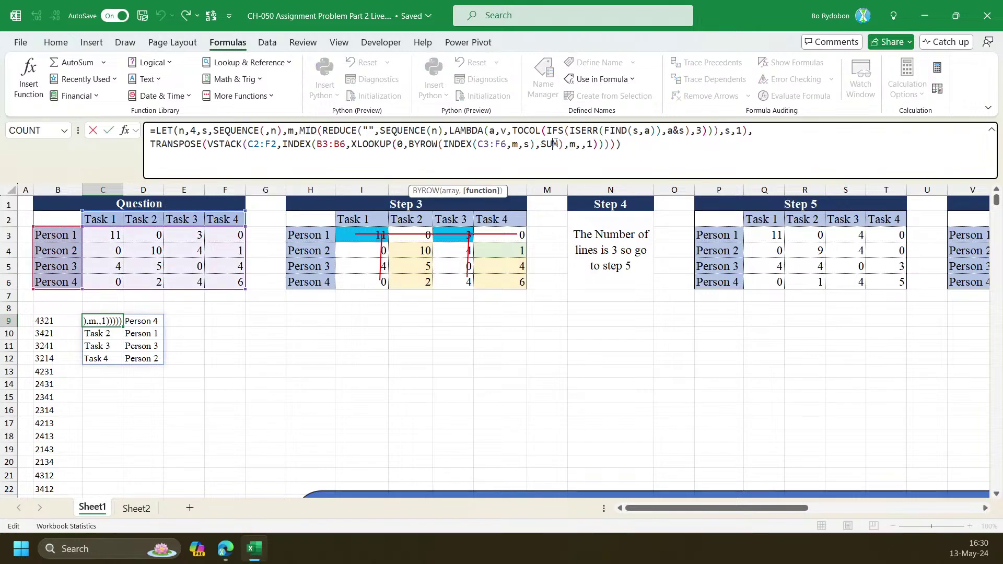
pyautogui.press('Escape')
pyautogui.click(50, 321)
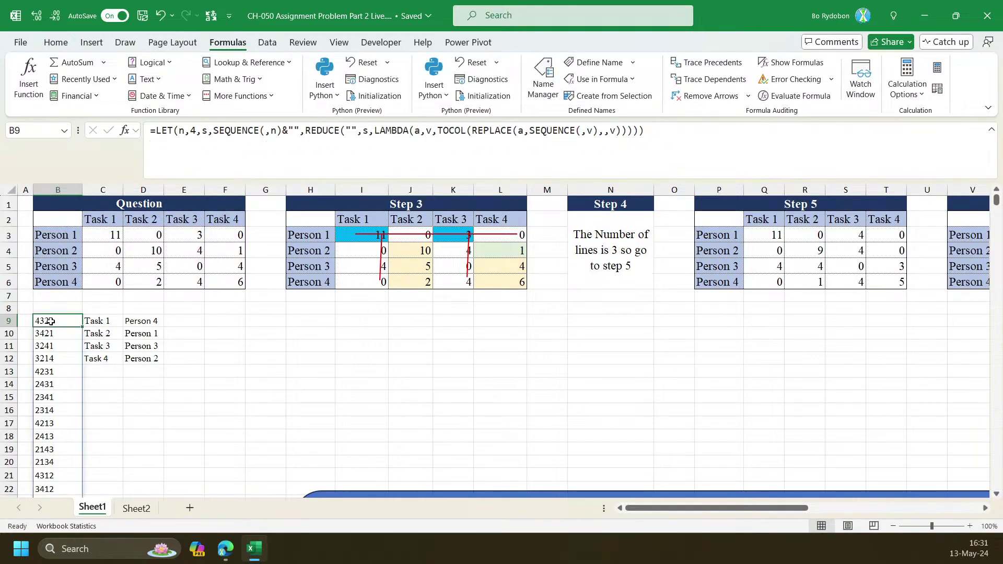
pyautogui.moveTo(62, 328)
pyautogui.mouseDown()
pyautogui.moveTo(63, 385)
pyautogui.moveTo(65, 321)
pyautogui.mouseUp()
pyautogui.click(99, 322)
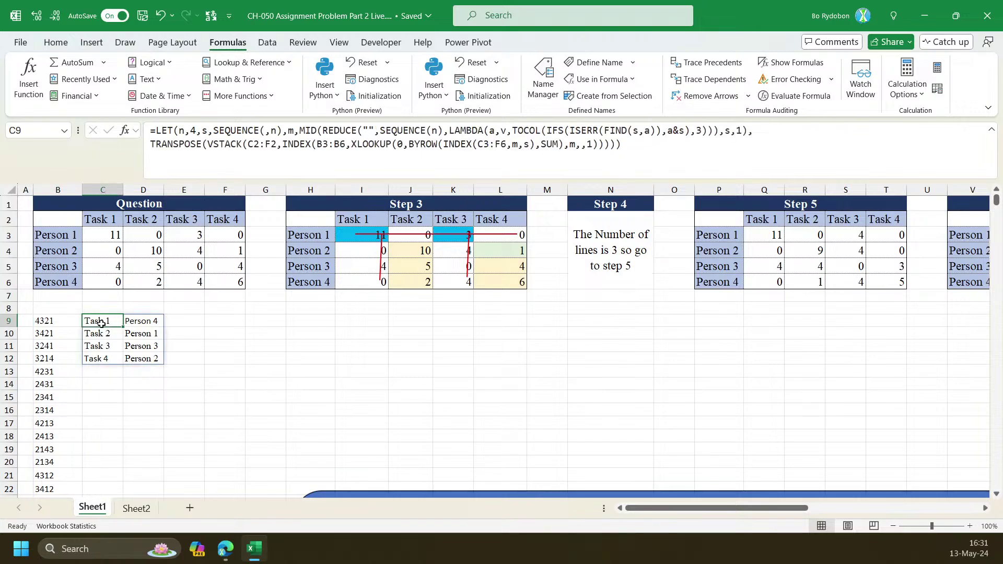
# Move the Challenge 50 text box up to row 7, just below the tables, and read its steps
pyautogui.click(385, 492)
pyautogui.moveTo(385, 492); pyautogui.dragTo(236, 305)
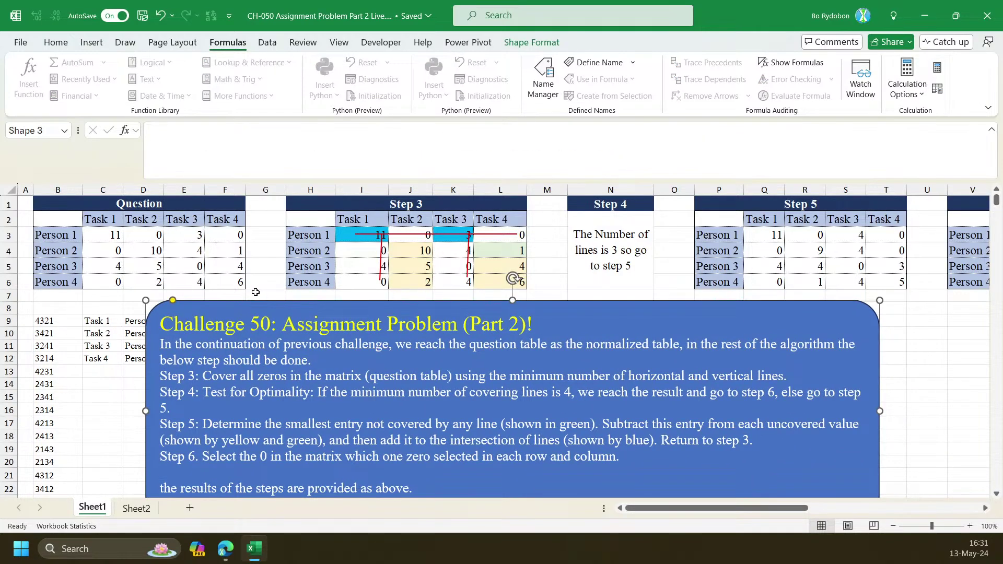
pyautogui.scroll(-2, 313, 323)
pyautogui.scroll(2, 313, 324)
# Shrink the formula bar to one line and move the Challenge 50 text box down to start at row 14
pyautogui.moveTo(516, 182); pyautogui.dragTo(513, 124)
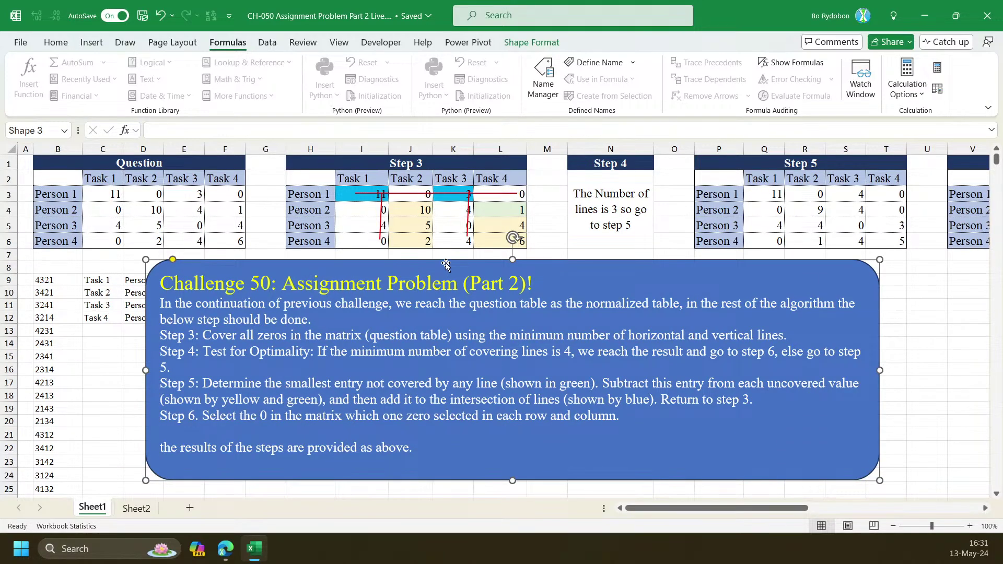
pyautogui.moveTo(445, 263); pyautogui.dragTo(352, 345)
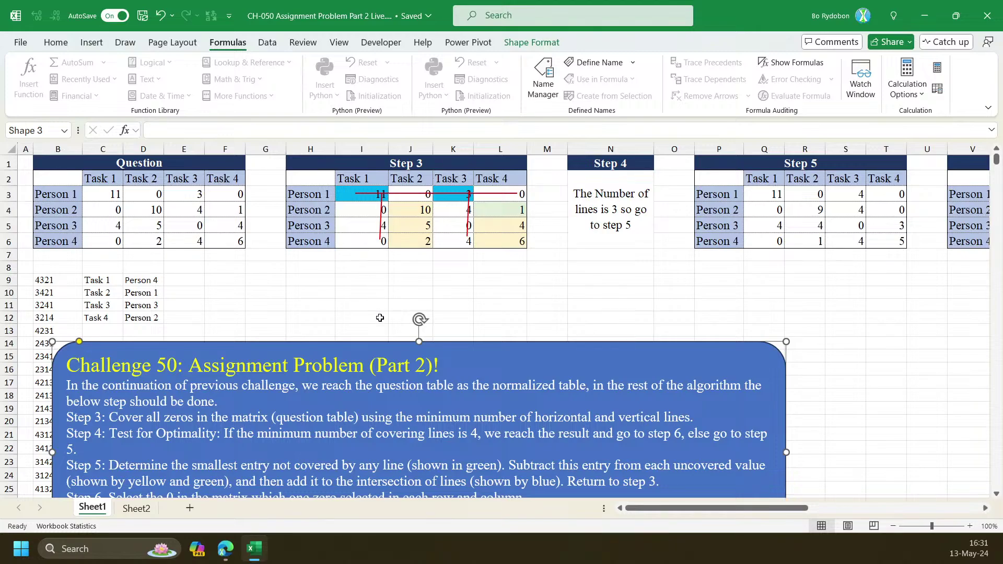
pyautogui.moveTo(333, 371); pyautogui.dragTo(348, 370)
pyautogui.click(390, 271)
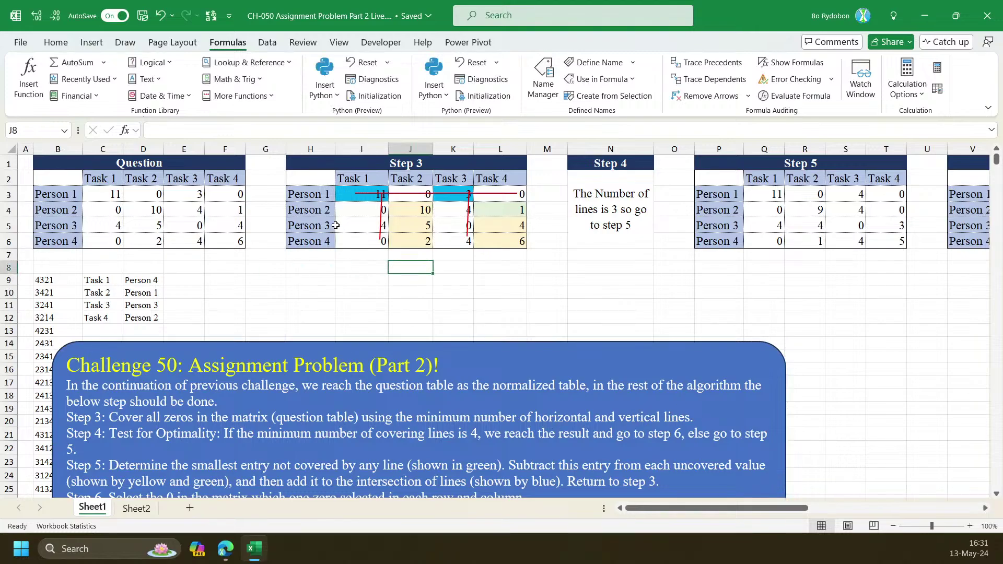
# Enter the line numbers 1, 2, 3 and 4 down cells H9:H12 below the Step 3 table
pyautogui.click(317, 277)
pyautogui.write('1')
pyautogui.press('Return')
pyautogui.write('2')
pyautogui.press('Return')
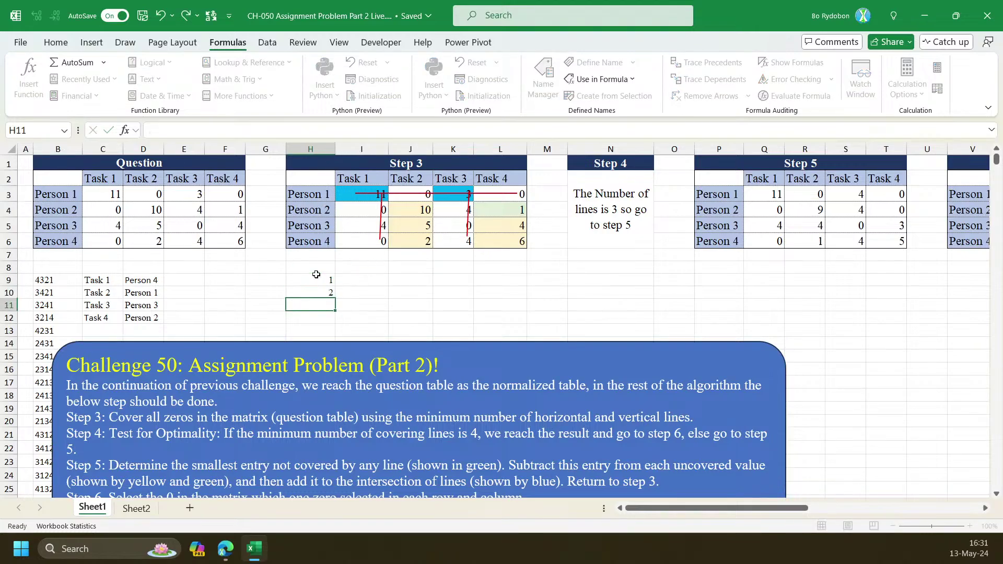
pyautogui.write('3')
pyautogui.press('Return')
pyautogui.write('4')
pyautogui.press('Left')
pyautogui.moveTo(320, 281); pyautogui.dragTo(320, 318)
pyautogui.moveTo(319, 282); pyautogui.dragTo(532, 282)
# Enter 5, 6, 7 and 8 across I8:L8 and move the Challenge 50 text box down to about row 22
pyautogui.click(362, 267)
pyautogui.write('5')
pyautogui.press('Tab')
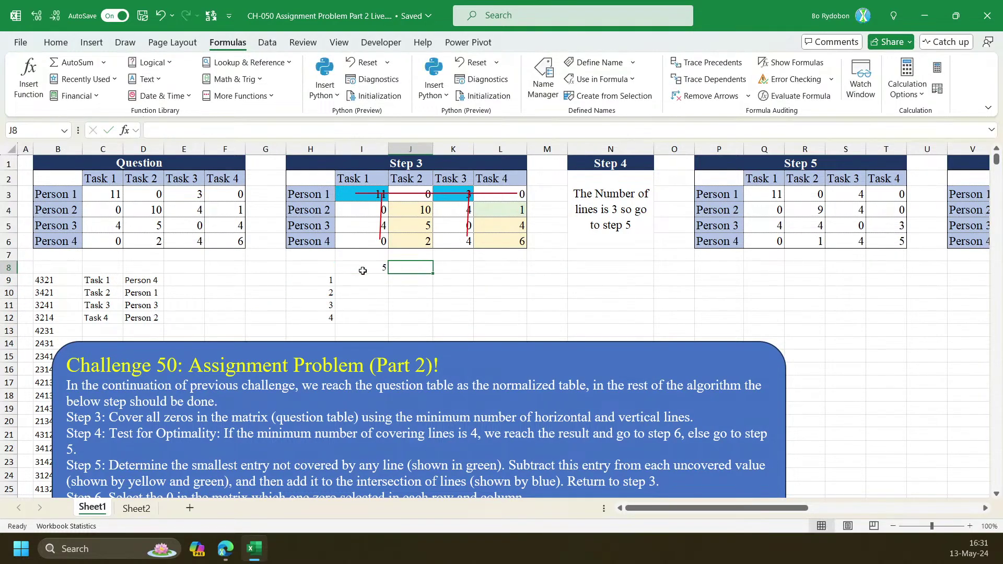
pyautogui.write('6')
pyautogui.press('Tab')
pyautogui.write('7')
pyautogui.press('Tab')
pyautogui.write('8')
pyautogui.press('Down')
pyautogui.moveTo(362, 271); pyautogui.dragTo(522, 267)
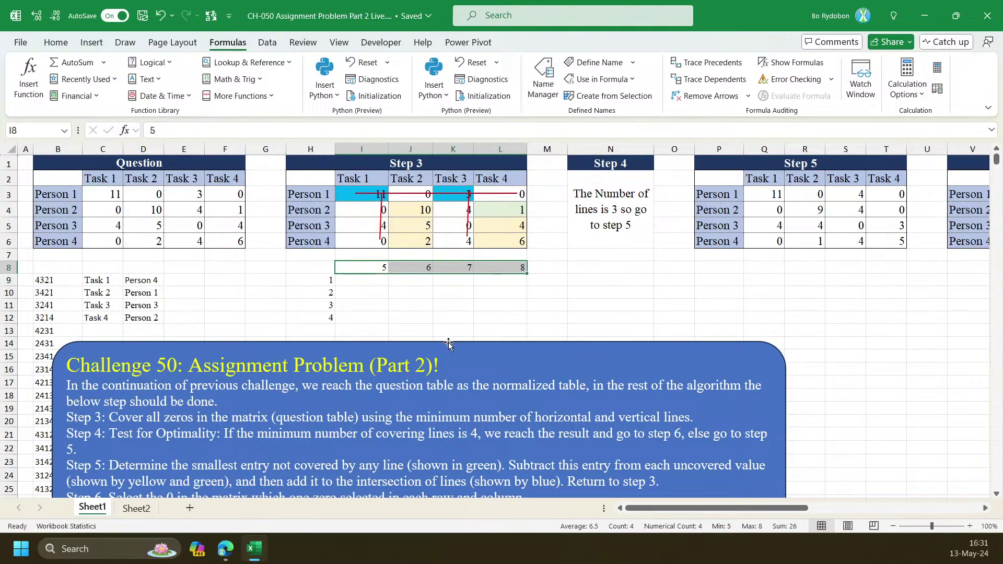
pyautogui.moveTo(449, 342); pyautogui.dragTo(436, 443)
pyautogui.click(372, 265)
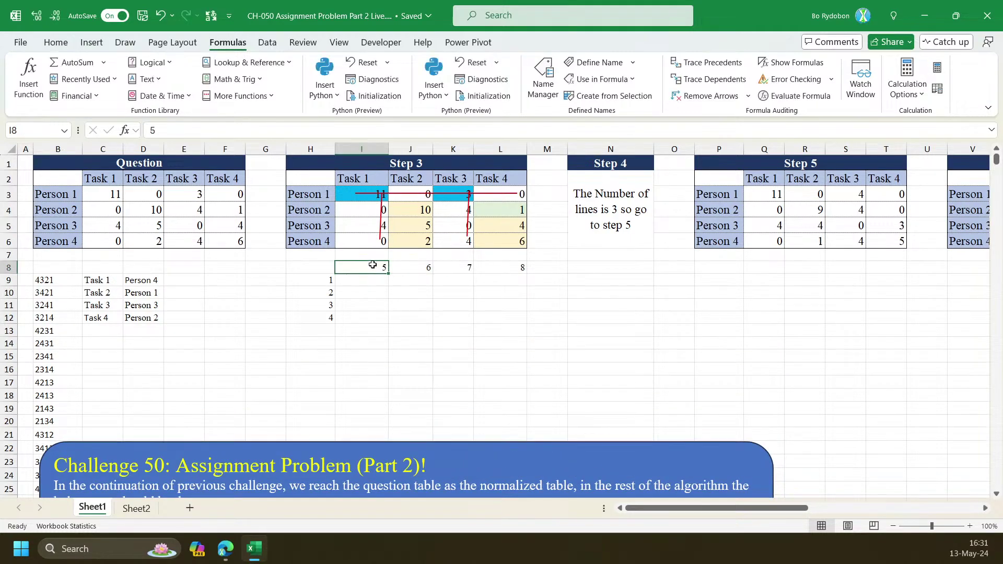
# Glance at the formula posted on LinkedIn in Edge, return to Excel, and relate the labels 1 to 8 to the Step 3 table's rows and columns
pyautogui.click(259, 557)
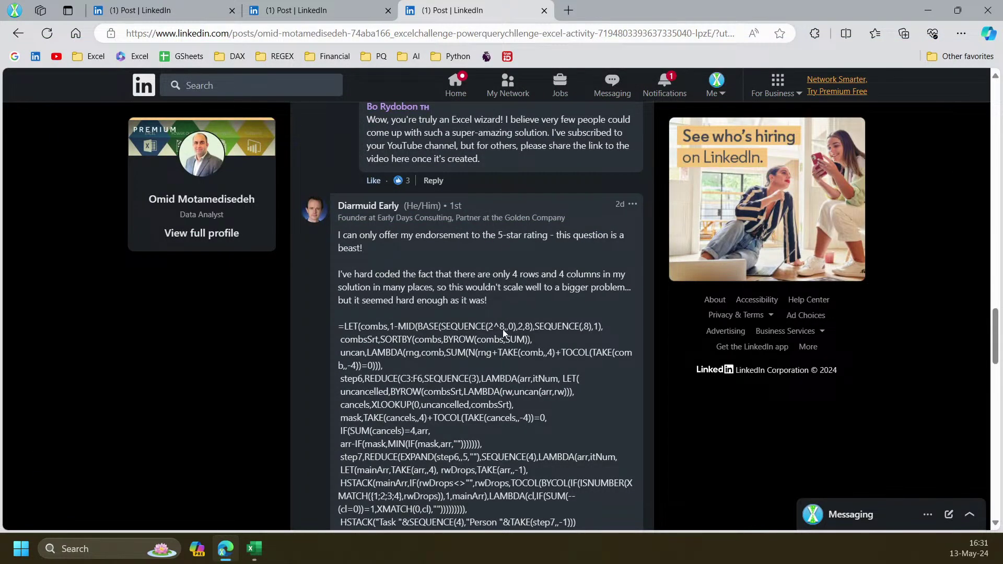
pyautogui.click(254, 549)
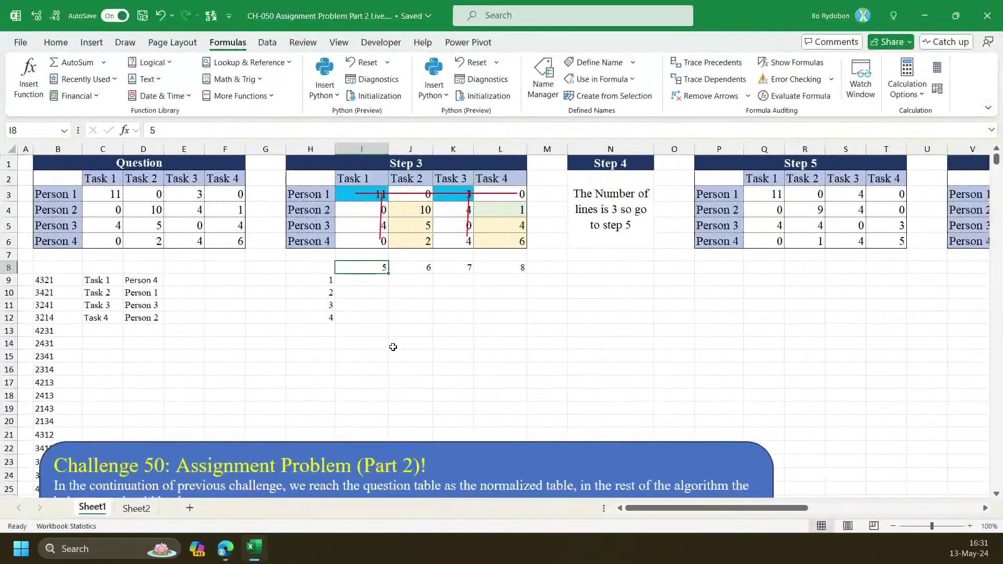
pyautogui.hotkey('shift', 'Right')
pyautogui.hotkey('shift', 'Right')
pyautogui.hotkey('shift', 'Right')
pyautogui.moveTo(326, 281); pyautogui.dragTo(322, 318)
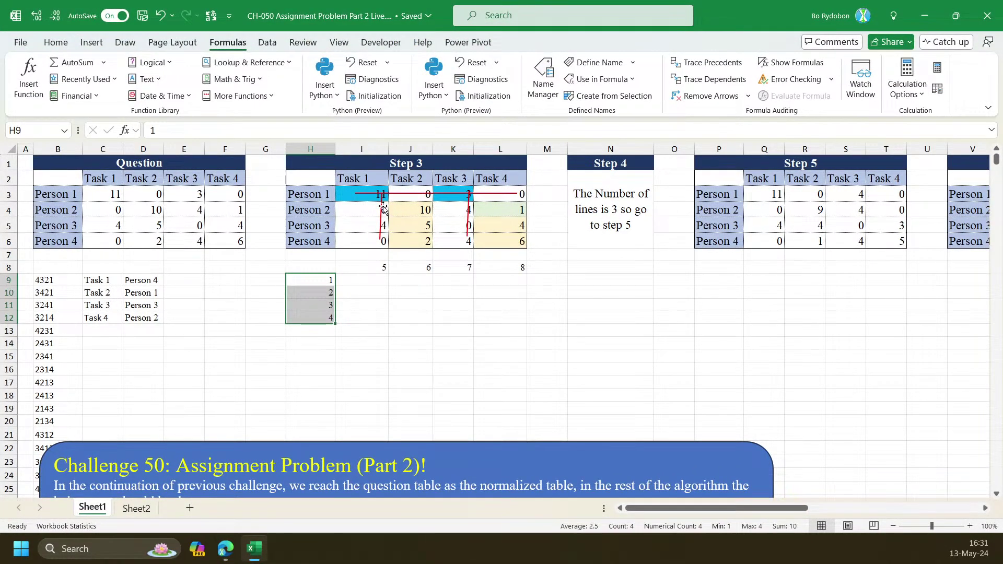
pyautogui.moveTo(362, 241); pyautogui.dragTo(364, 192)
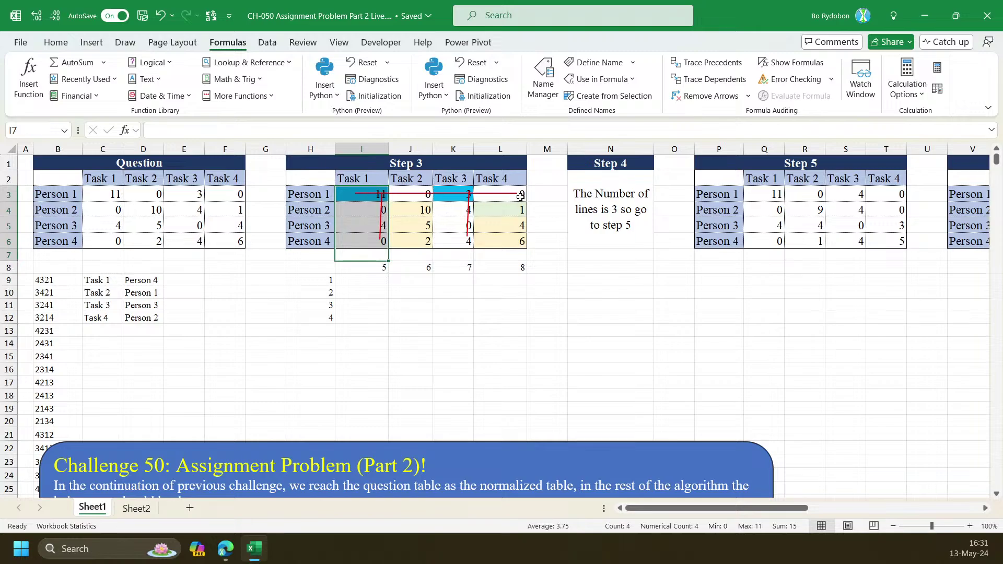
pyautogui.moveTo(533, 196); pyautogui.dragTo(365, 265)
pyautogui.click(365, 270)
# Enter =LET(z,C3:F6,y,N(z=0),y) in I15 to flag the zeros of the Question table
pyautogui.click(363, 353)
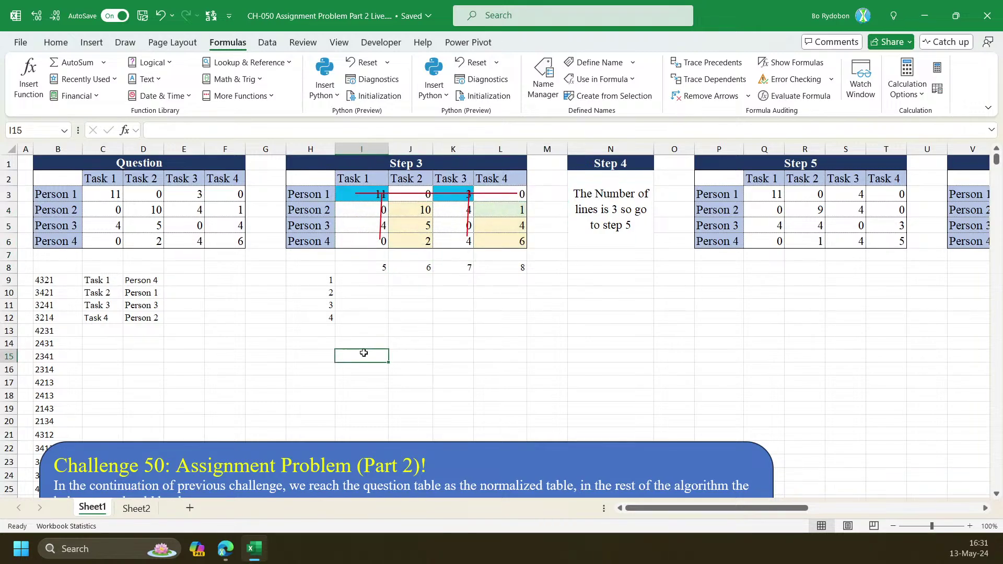
pyautogui.write('=')
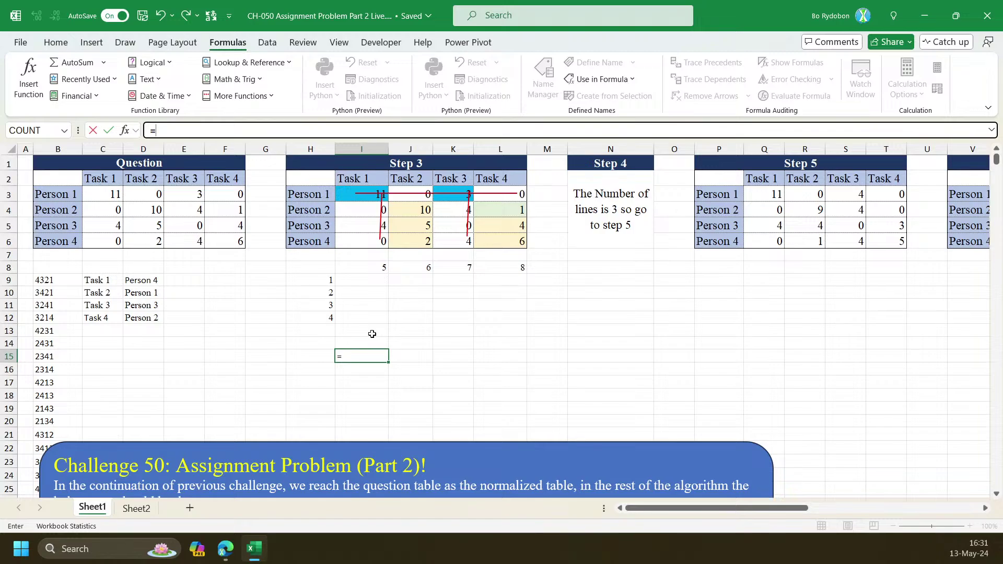
pyautogui.write('LET(z,')
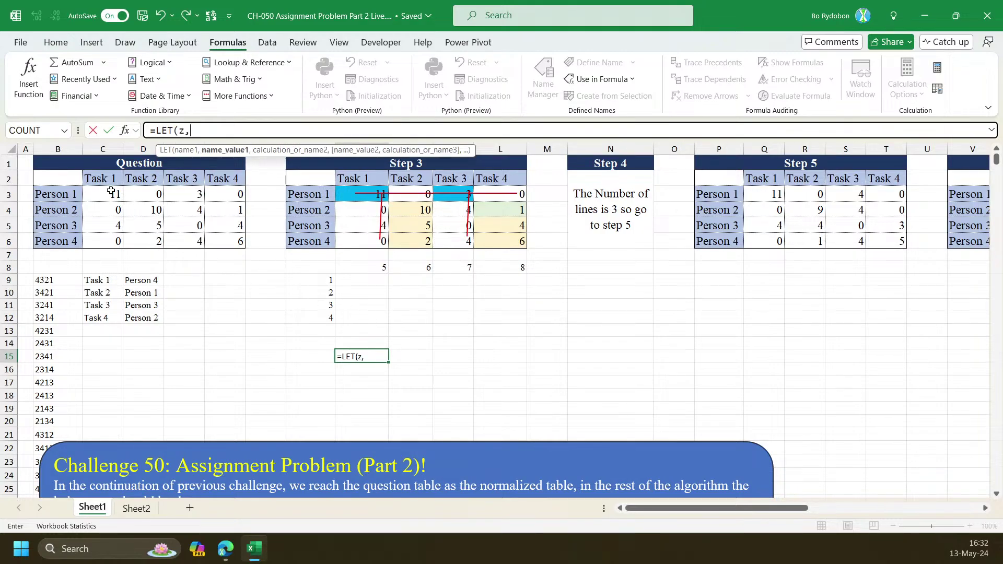
pyautogui.moveTo(112, 193); pyautogui.dragTo(239, 243)
pyautogui.write(',')
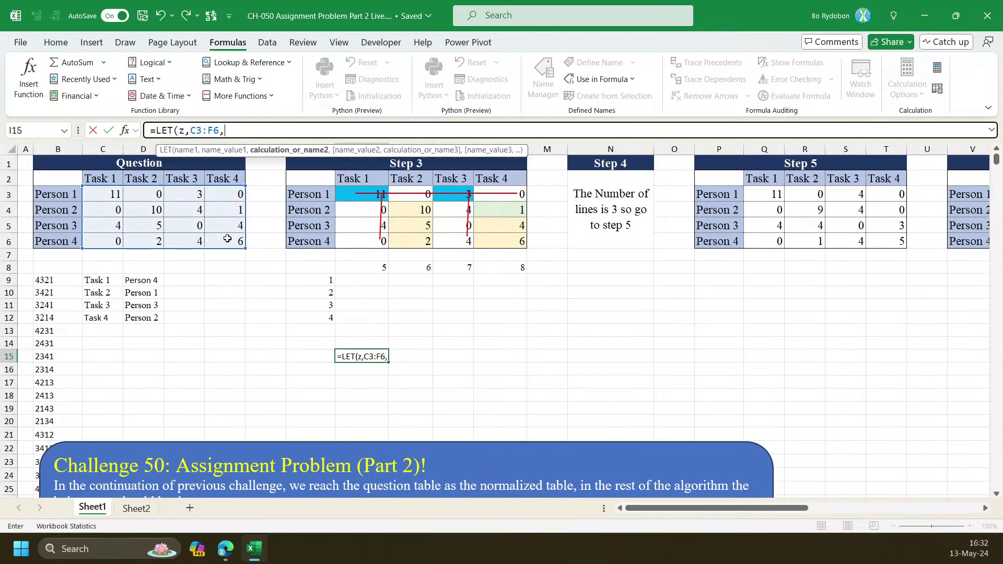
pyautogui.write('y,n(')
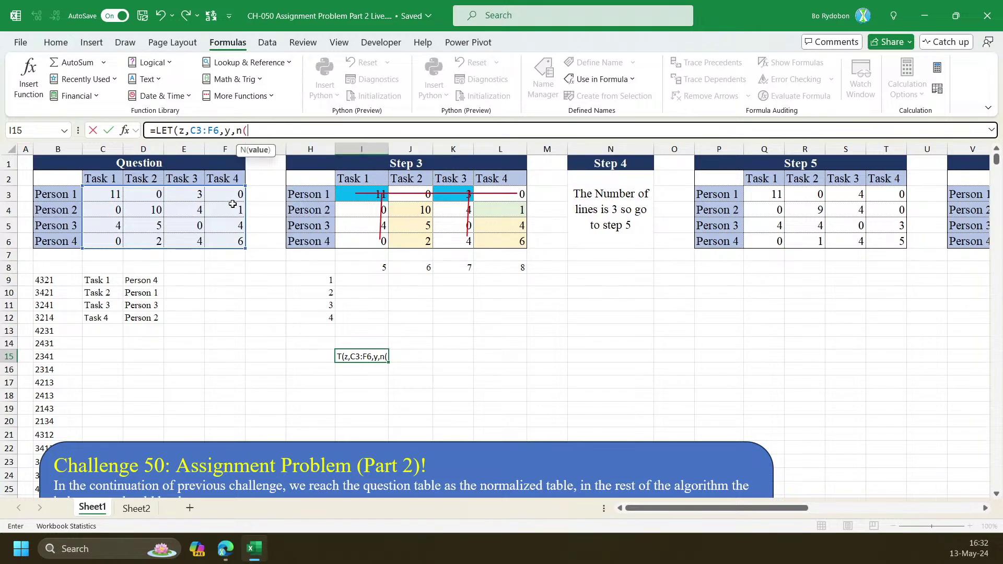
pyautogui.write('z=0),y)')
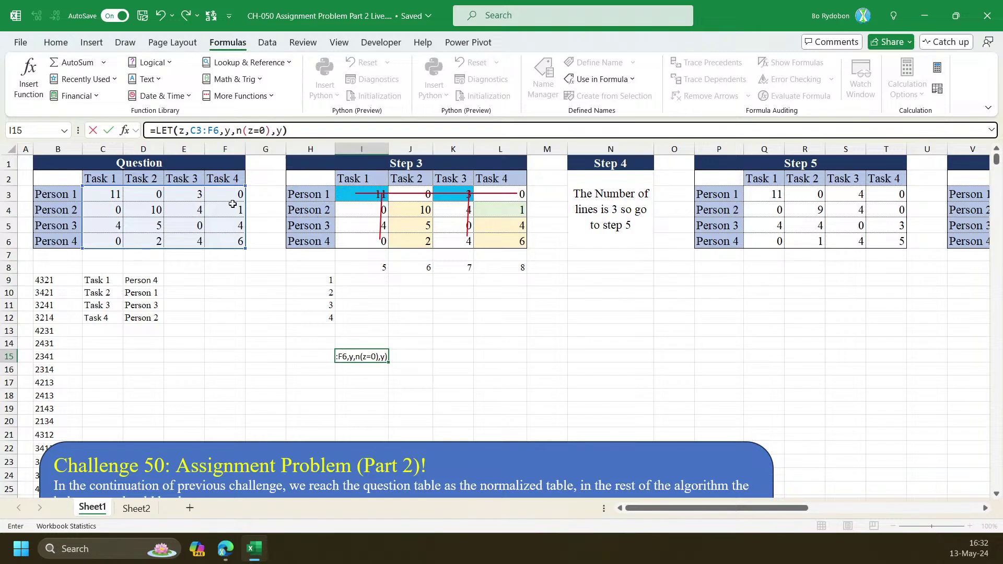
pyautogui.hotkey('ctrl', 'Return')
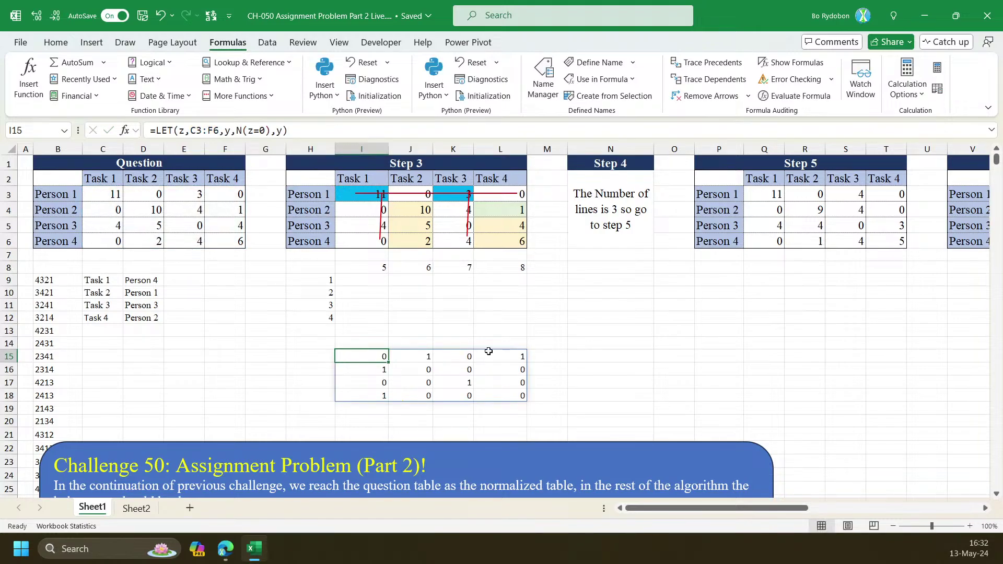
# Examine each 1 in the I15:L18 array as a zero that the lines must cover
pyautogui.click(417, 356)
pyautogui.keyDown('ctrl'); pyautogui.click(384, 369); pyautogui.keyUp('ctrl')
pyautogui.keyDown('ctrl'); pyautogui.click(468, 381); pyautogui.keyUp('ctrl')
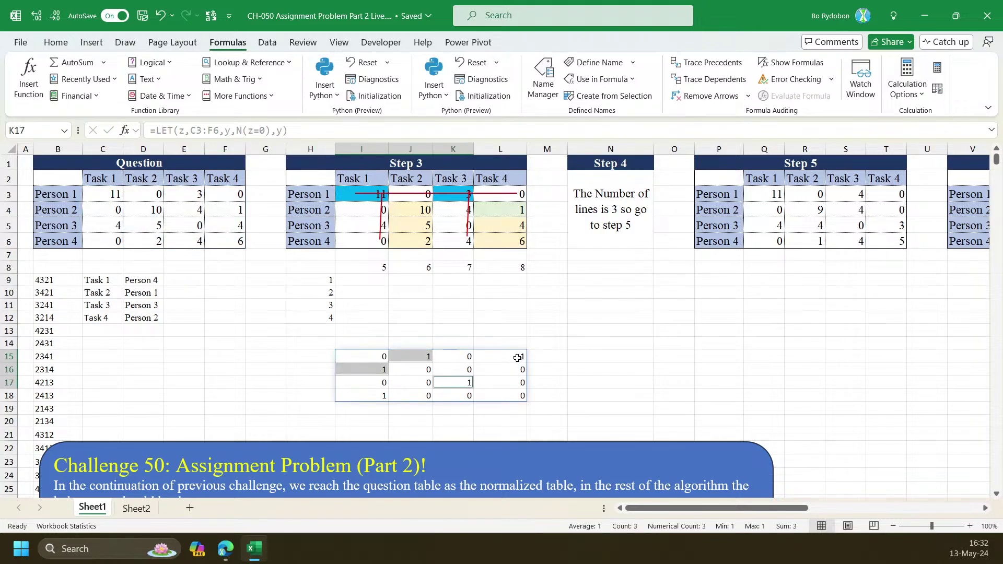
pyautogui.keyDown('ctrl'); pyautogui.click(517, 357); pyautogui.keyUp('ctrl')
pyautogui.keyDown('ctrl'); pyautogui.click(372, 395); pyautogui.keyUp('ctrl')
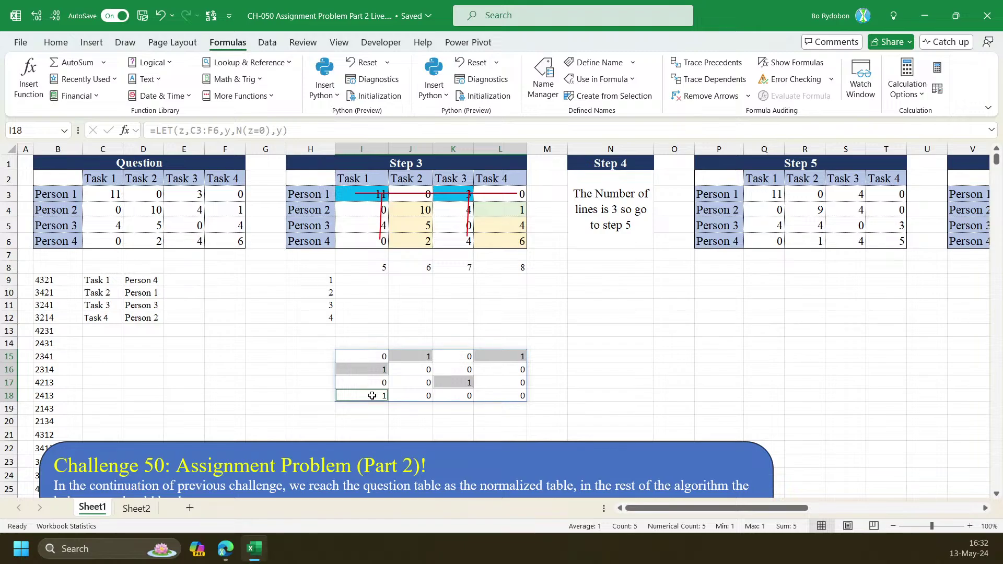
pyautogui.click(405, 371)
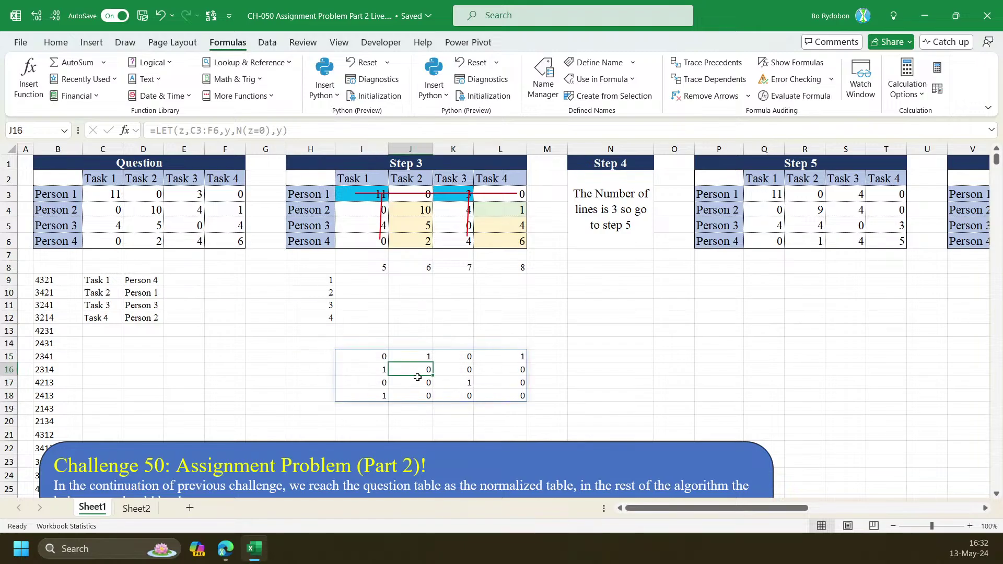
# Compare a horizontal line across I15:L15 with a vertical line down J15:J18 for covering the 1 in J15
pyautogui.click(380, 357)
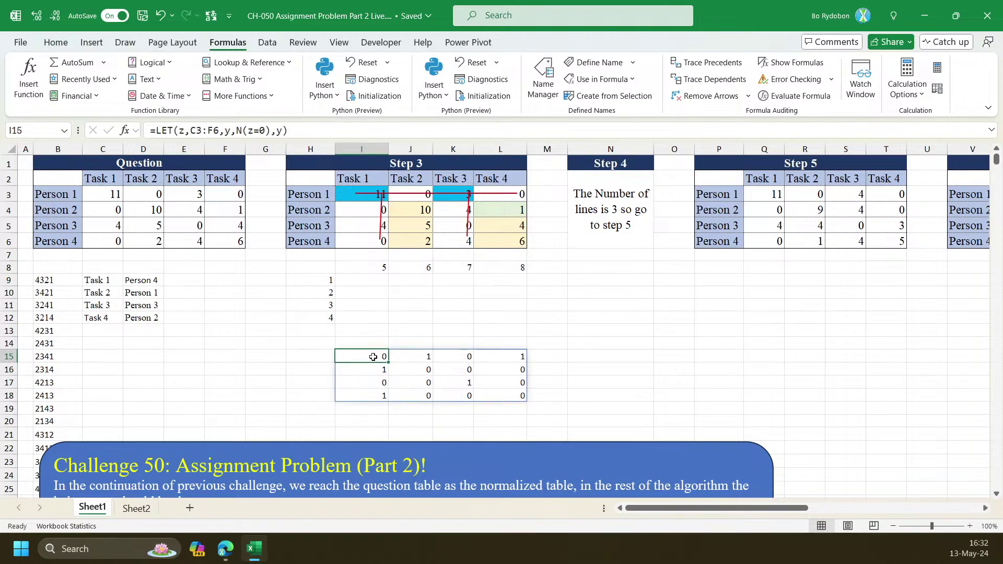
pyautogui.click(409, 358)
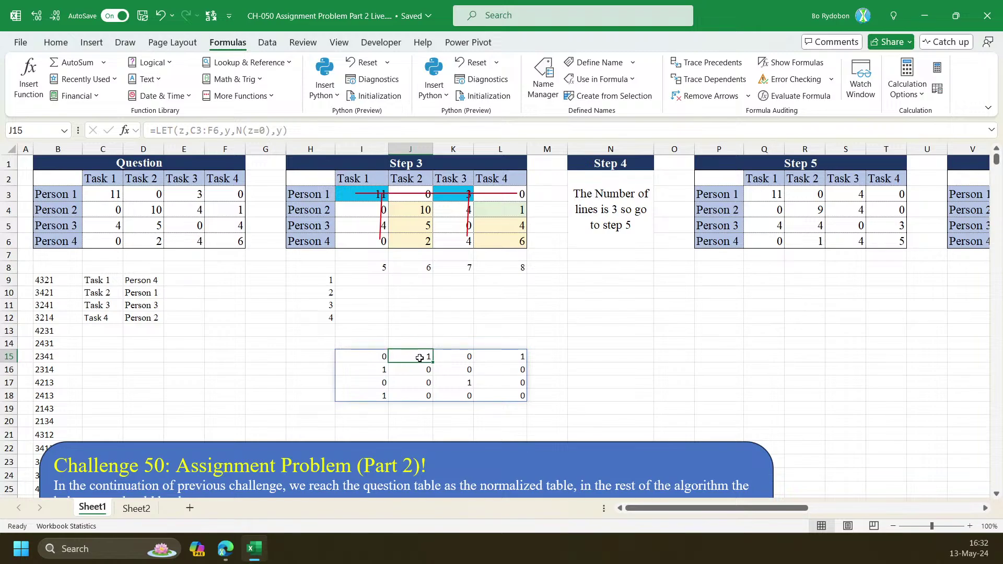
pyautogui.moveTo(418, 359); pyautogui.dragTo(412, 392)
pyautogui.moveTo(380, 357); pyautogui.dragTo(503, 356)
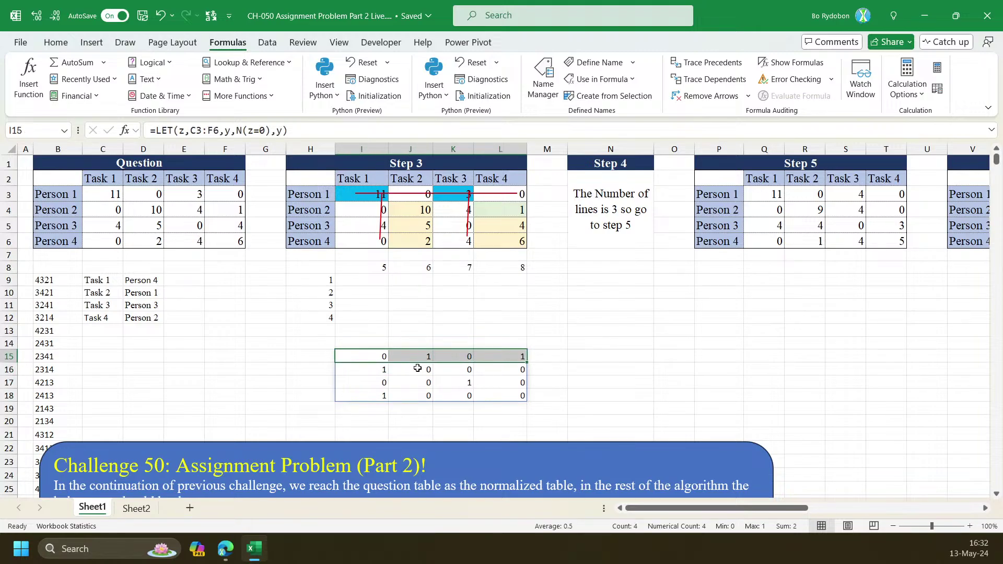
pyautogui.moveTo(416, 357); pyautogui.dragTo(414, 397)
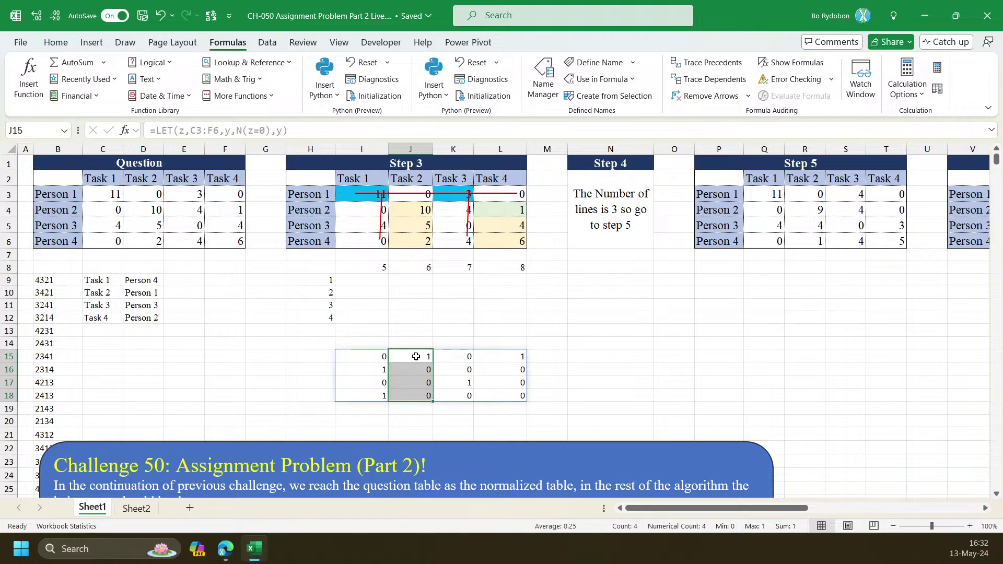
pyautogui.moveTo(416, 351); pyautogui.dragTo(412, 395)
pyautogui.moveTo(383, 359); pyautogui.dragTo(510, 359)
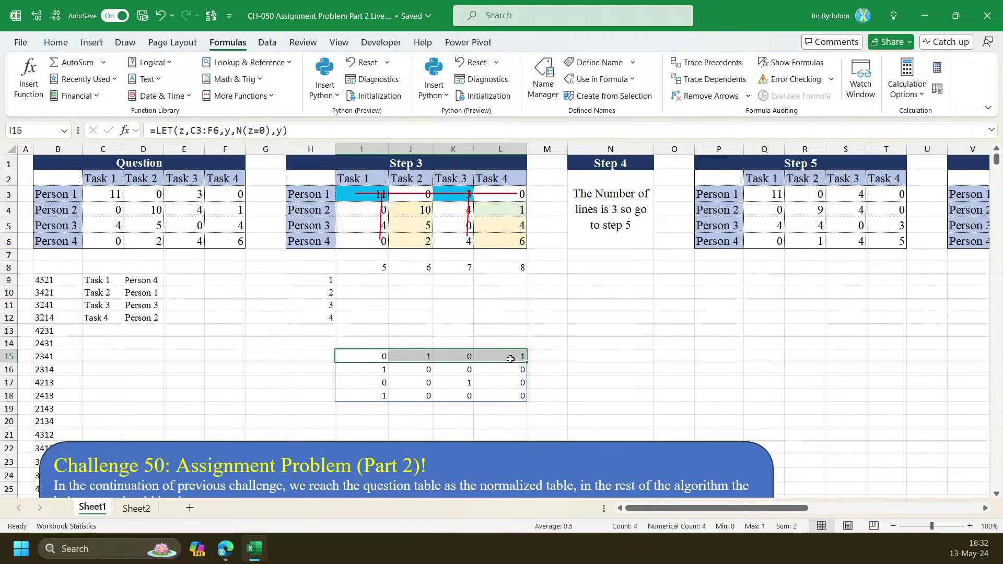
pyautogui.click(410, 359)
pyautogui.click(516, 356)
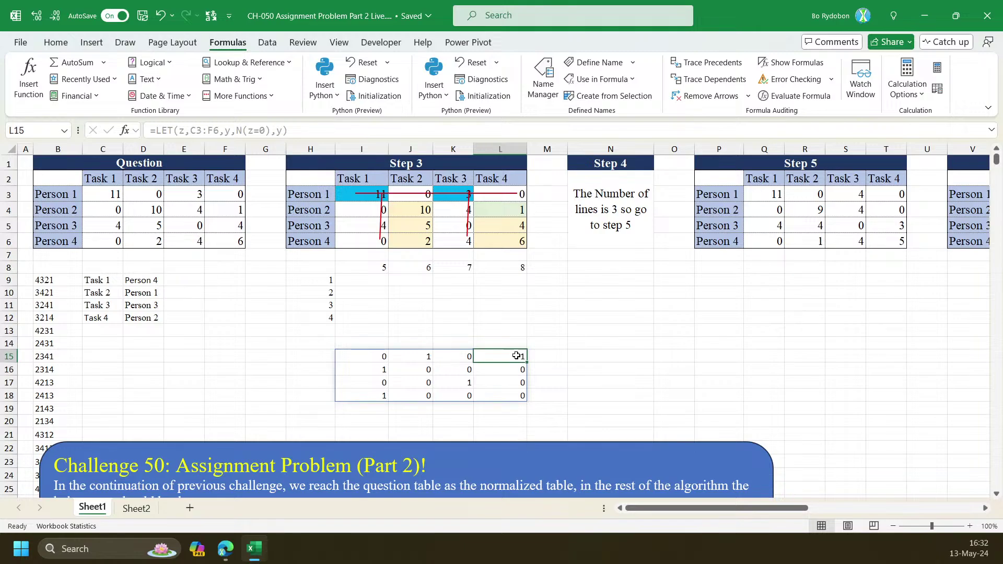
pyautogui.moveTo(411, 355); pyautogui.dragTo(516, 356)
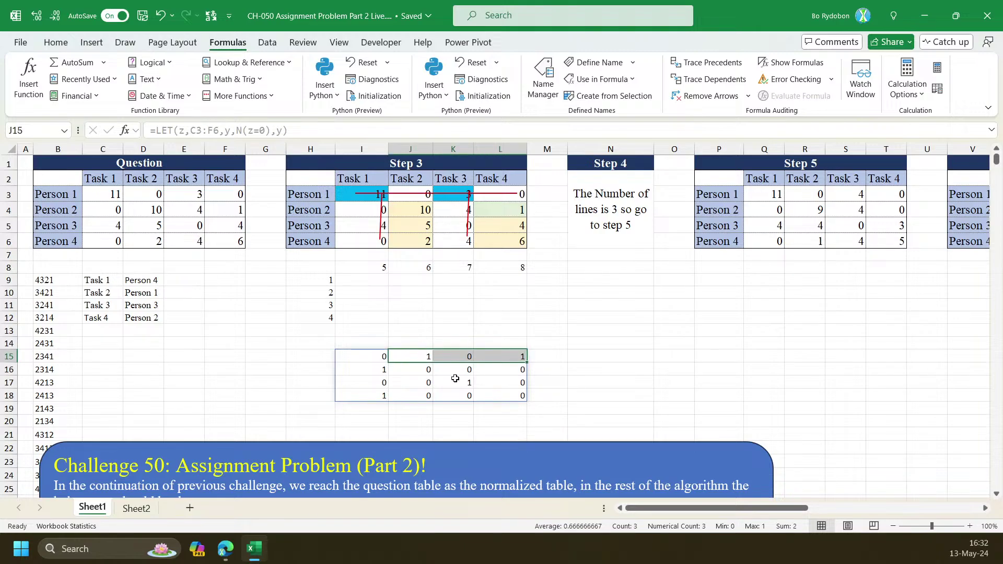
# Move the Challenge 50 text box down to start at about row 26
pyautogui.scroll(-1, 455, 379)
pyautogui.click(376, 317)
pyautogui.click(366, 402)
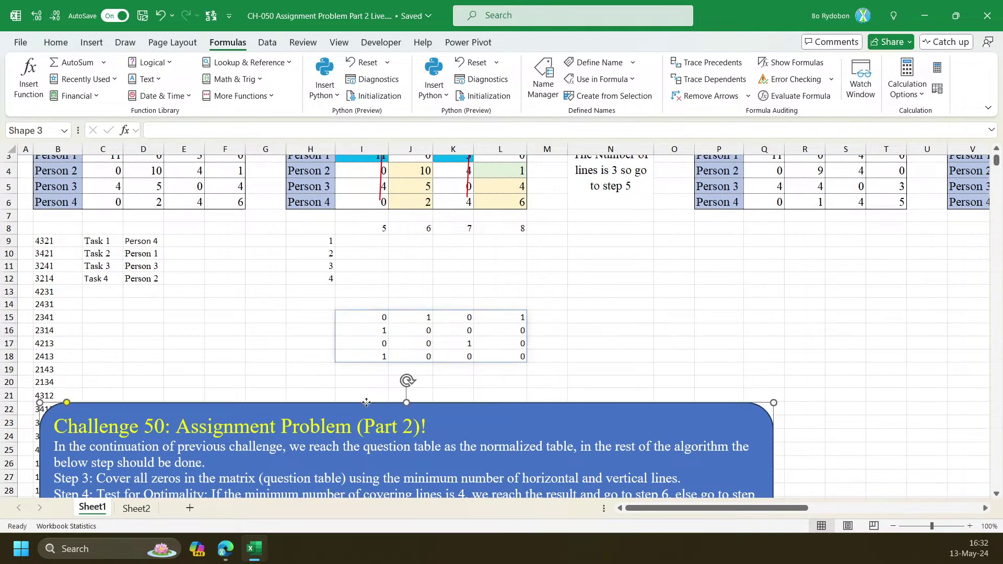
pyautogui.moveTo(366, 403); pyautogui.dragTo(367, 464)
pyautogui.click(369, 320)
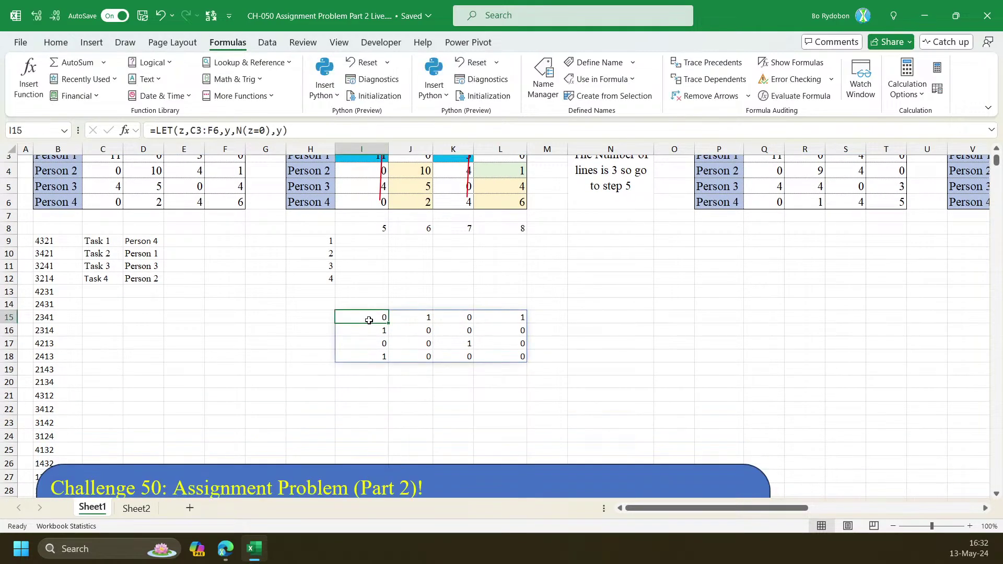
# Compare the sums of 1s along row I15:L15 and down columns J15:J18 and I15:I18 to judge the line directions
pyautogui.click(422, 319)
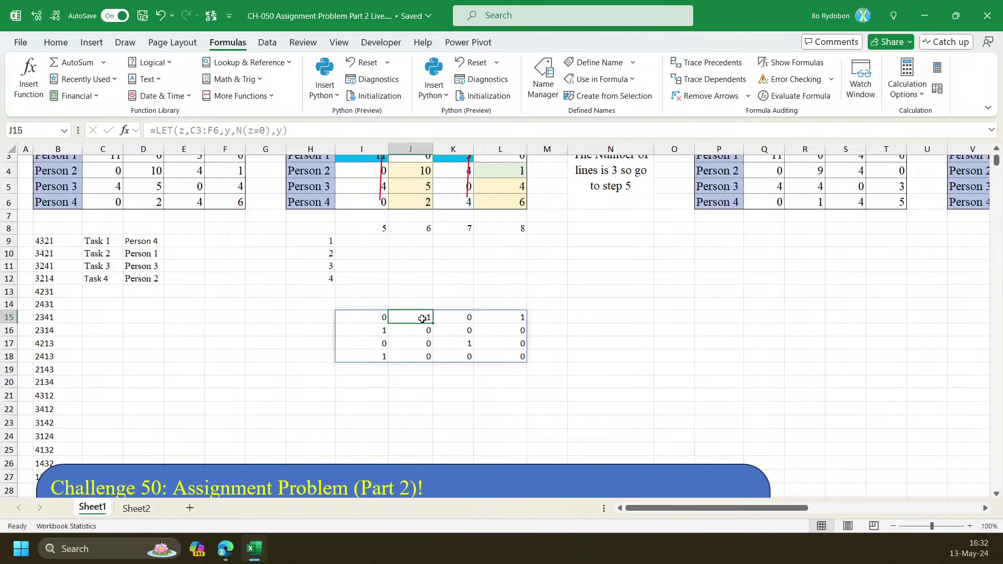
pyautogui.moveTo(416, 319); pyautogui.dragTo(419, 357)
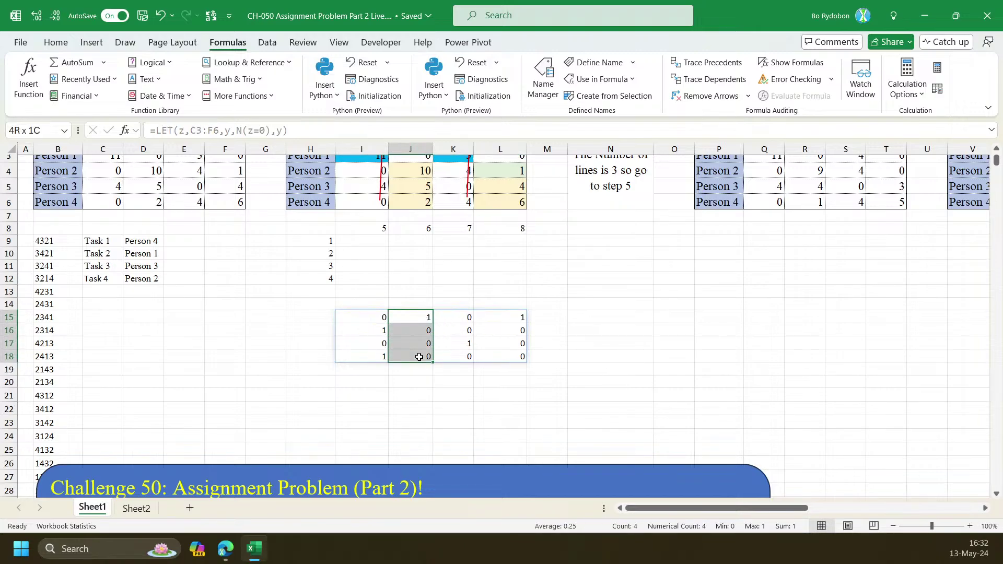
pyautogui.click(425, 320)
pyautogui.moveTo(424, 319); pyautogui.dragTo(420, 359)
pyautogui.click(376, 317)
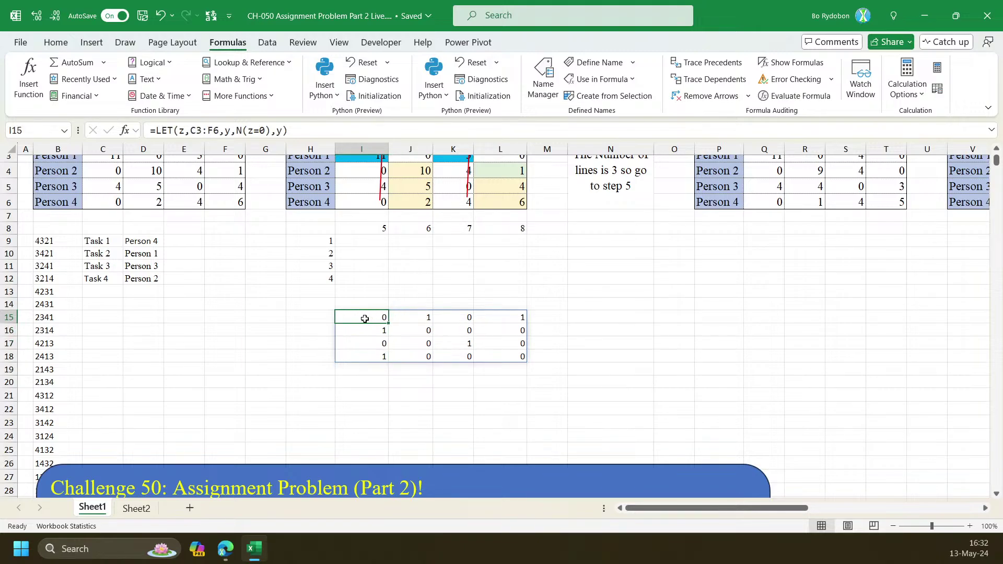
pyautogui.moveTo(365, 318); pyautogui.dragTo(500, 314)
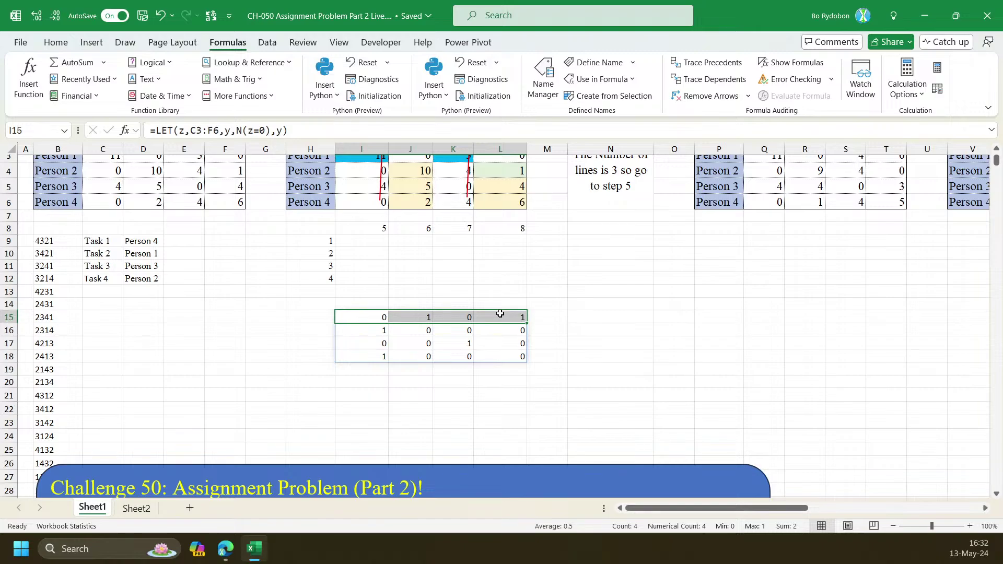
pyautogui.click(380, 327)
pyautogui.moveTo(376, 327); pyautogui.dragTo(369, 355)
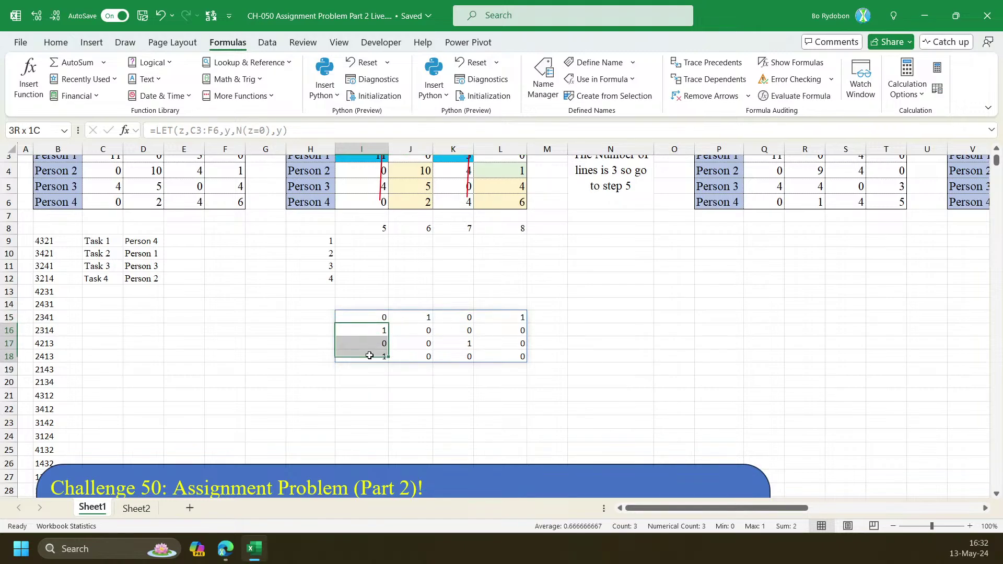
pyautogui.moveTo(369, 319); pyautogui.dragTo(369, 356)
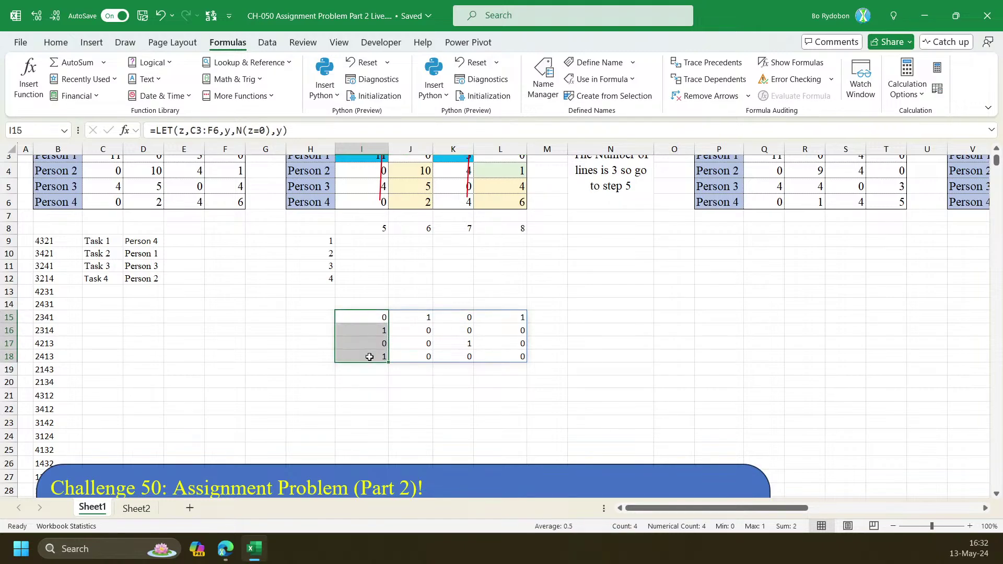
pyautogui.click(376, 321)
# Enlarge the formula bar and change the I15 formula to =LET(z,C3:F6,y,N(z=0),n,ROWS(z),n)
pyautogui.moveTo(337, 140); pyautogui.dragTo(337, 189)
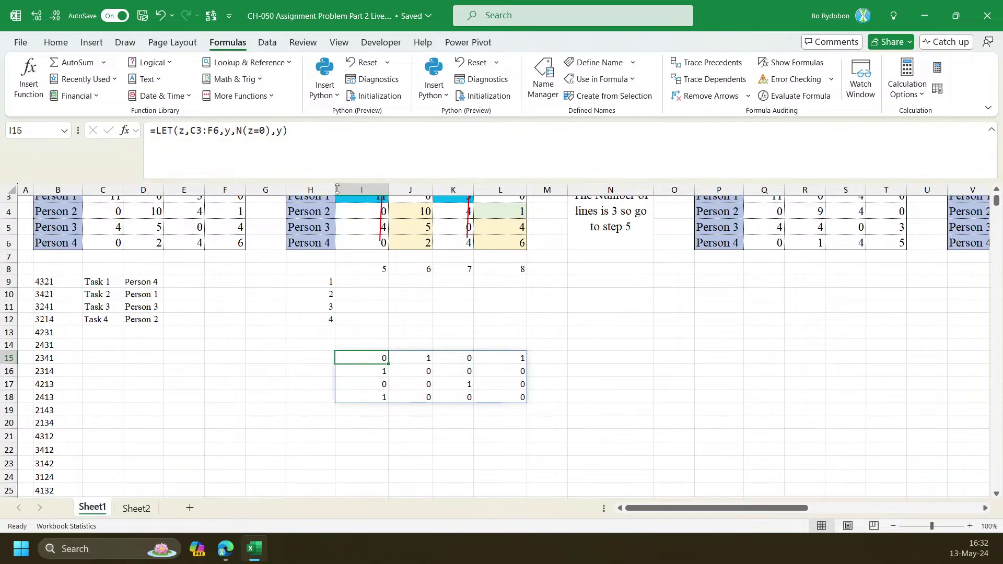
pyautogui.moveTo(372, 358); pyautogui.dragTo(515, 397)
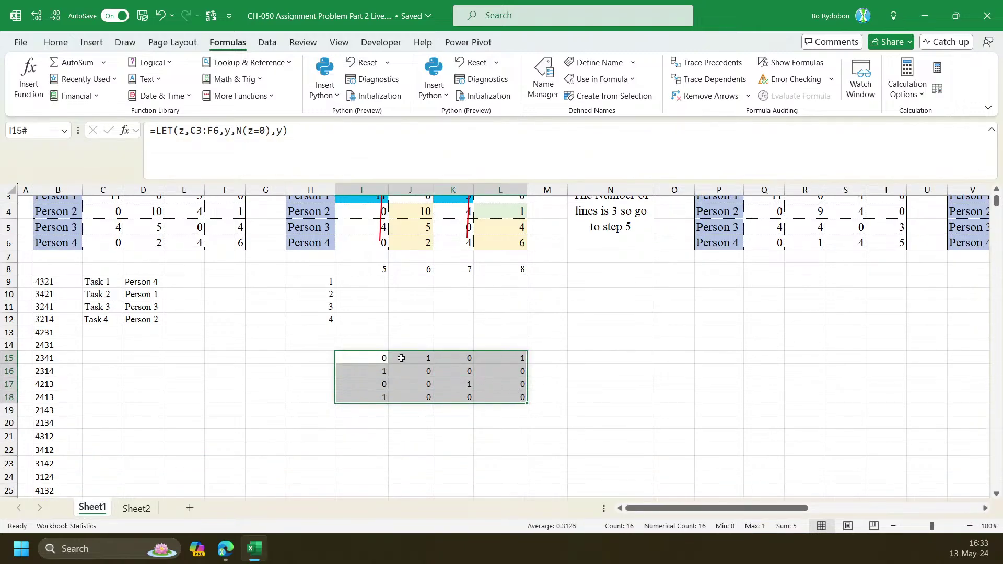
pyautogui.click(379, 358)
pyautogui.click(311, 132)
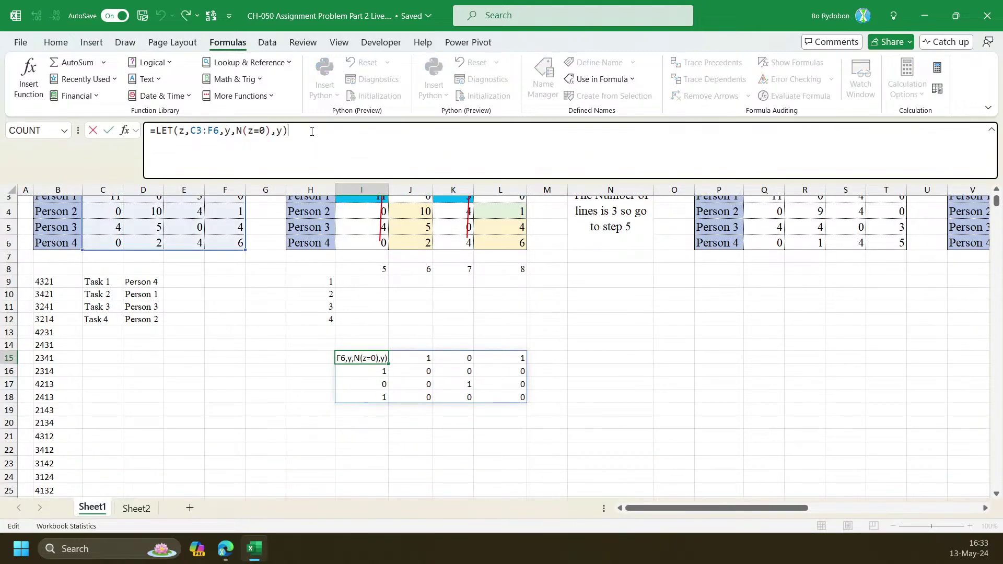
pyautogui.press('BackSpace')
pyautogui.press('BackSpace')
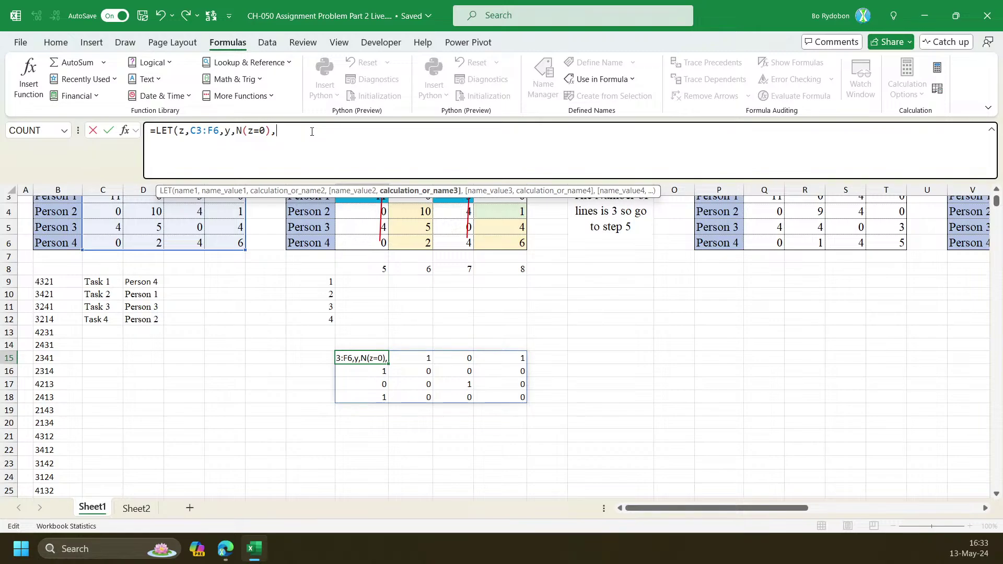
pyautogui.write('n,ROWS(z')
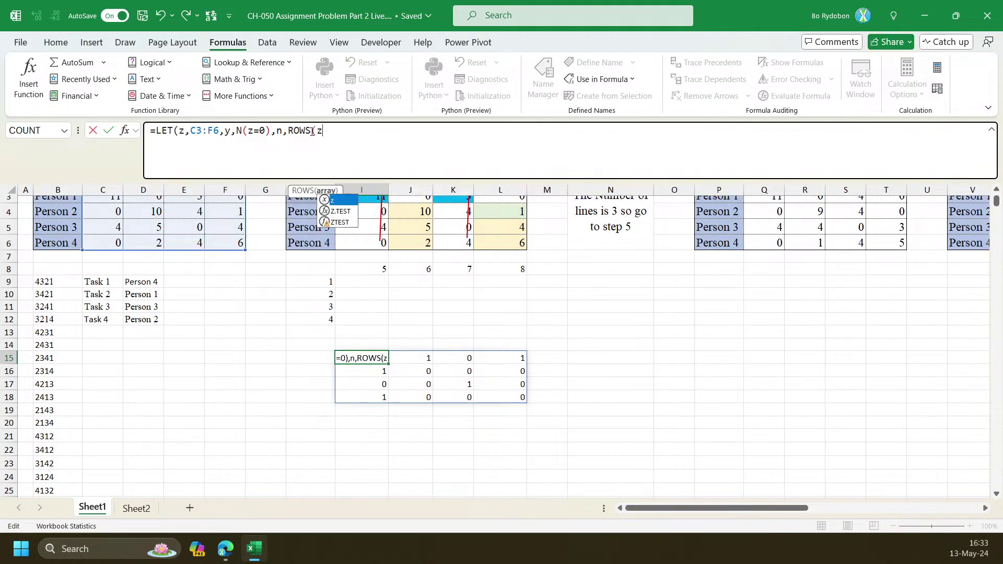
pyautogui.write('),n)')
pyautogui.press('Return')
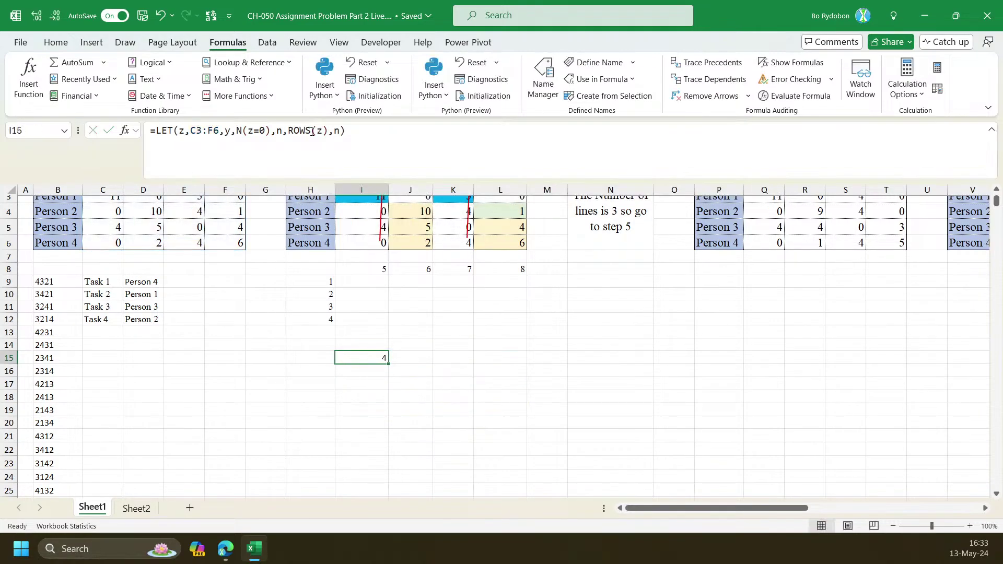
# Transfer the extended LET formula from I15 to I20, restoring I15 to its previous version
pyautogui.click(323, 128)
pyautogui.hotkey('ctrl', 'a')
pyautogui.hotkey('ctrl', 'c')
pyautogui.press('Escape')
pyautogui.hotkey('ctrl', 'z')
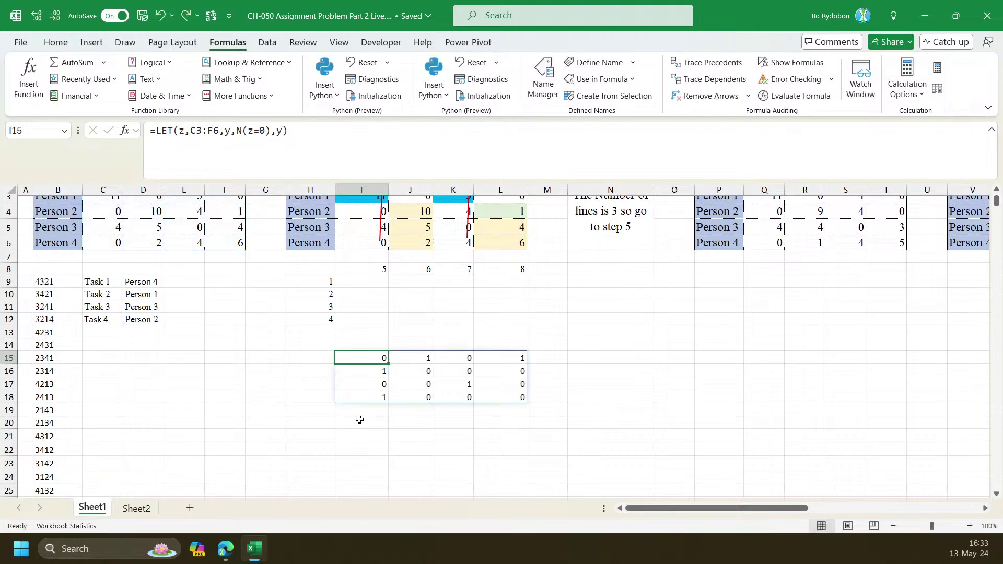
pyautogui.click(360, 421)
pyautogui.click(294, 168)
pyautogui.hotkey('ctrl', 'v')
# Replace the final n in the I20 LET formula with a MAKEARRAY(n,n,LAMBDA(i,j, expression
pyautogui.doubleClick(337, 131)
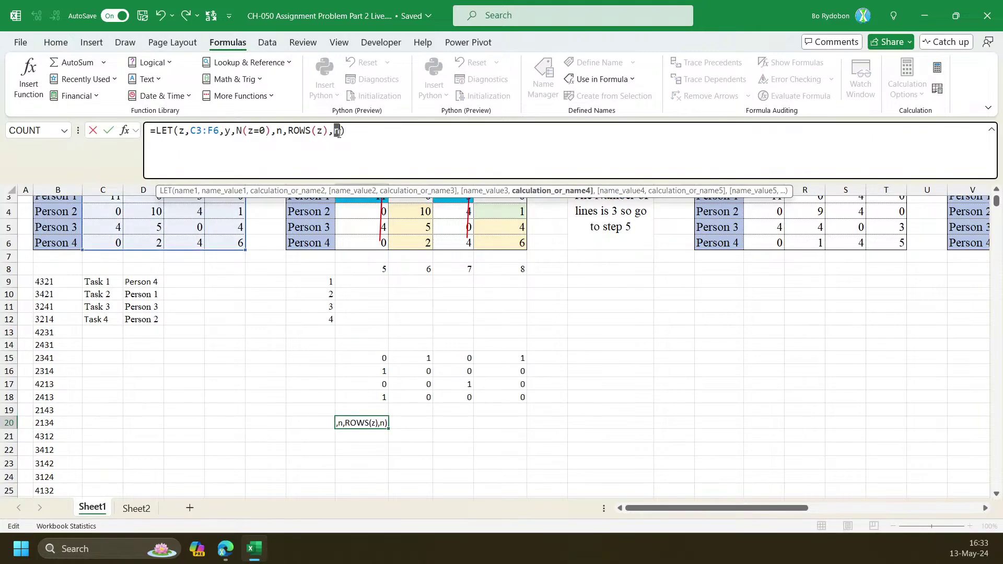
pyautogui.write('mak')
pyautogui.press('Tab')
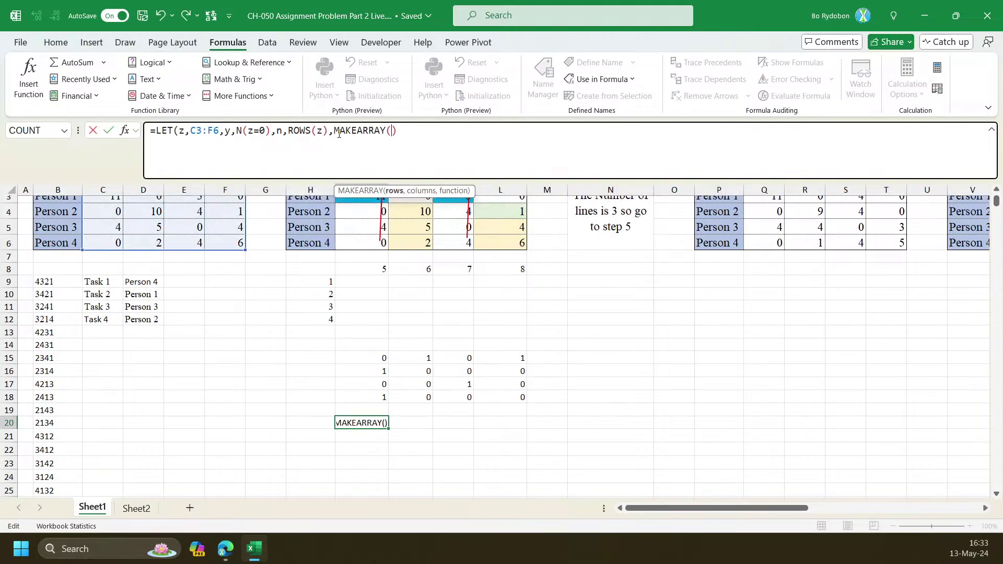
pyautogui.write('n,n,lam')
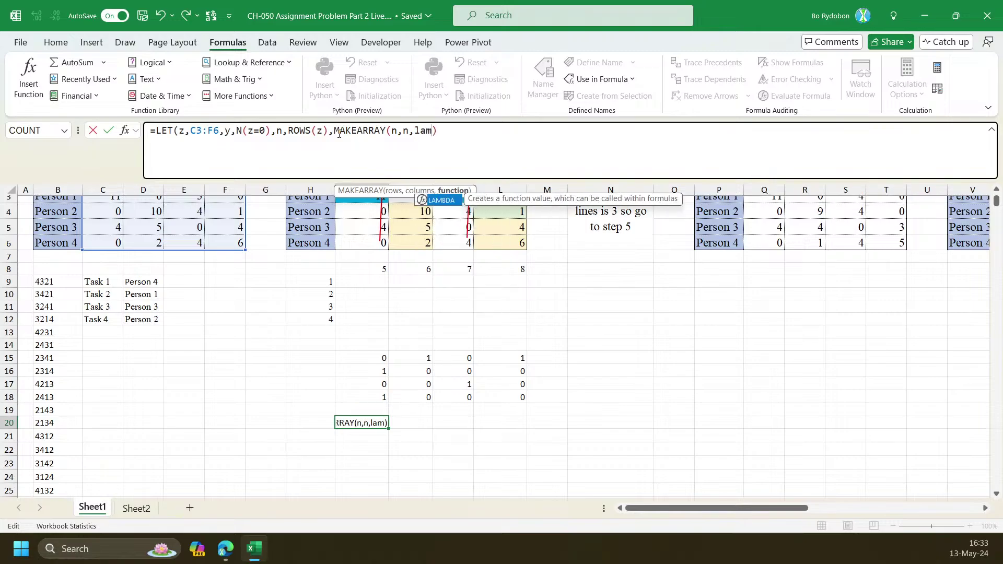
pyautogui.press('Tab')
pyautogui.write('i')
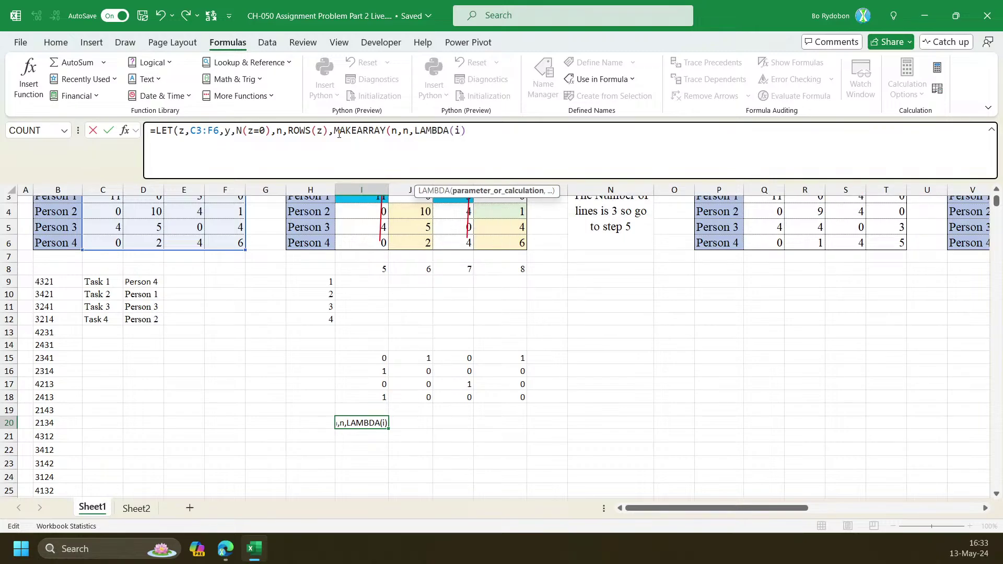
pyautogui.write(',j,')
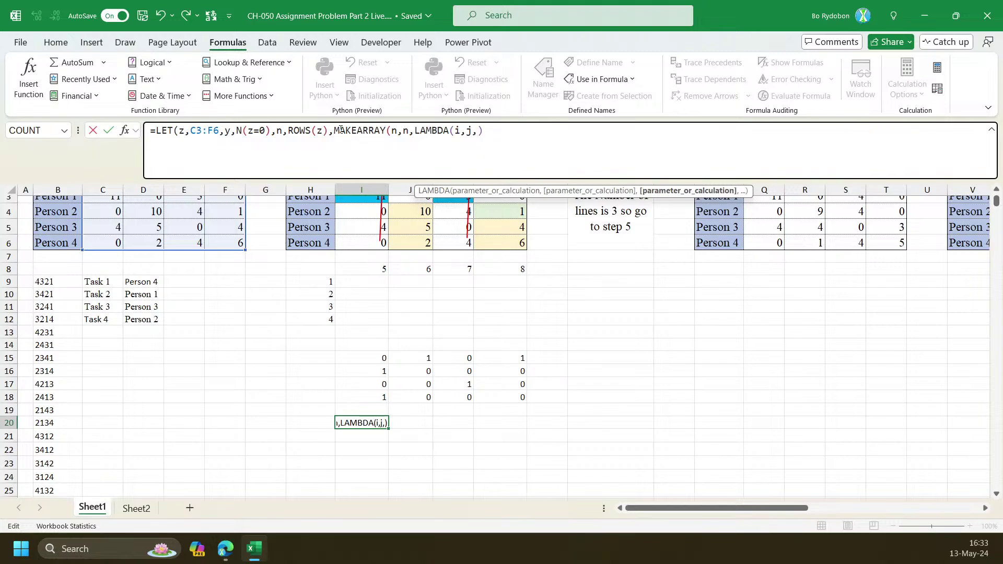
# Return INDEX(y,i,j) from the LAMBDA and enter the I20 formula, accepting the closing-parenthesis correction
pyautogui.write('index')
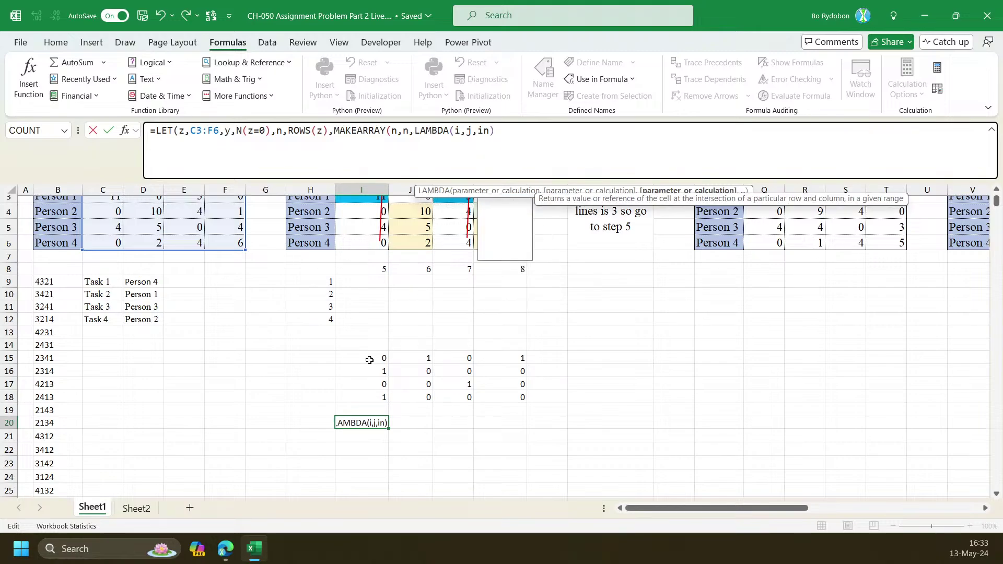
pyautogui.press('Tab')
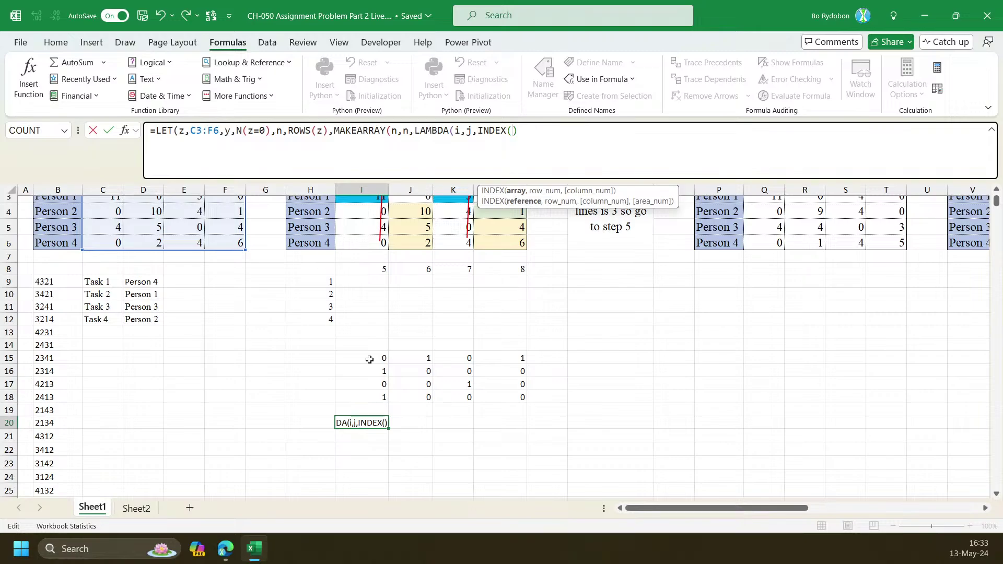
pyautogui.write('y,i,j)')
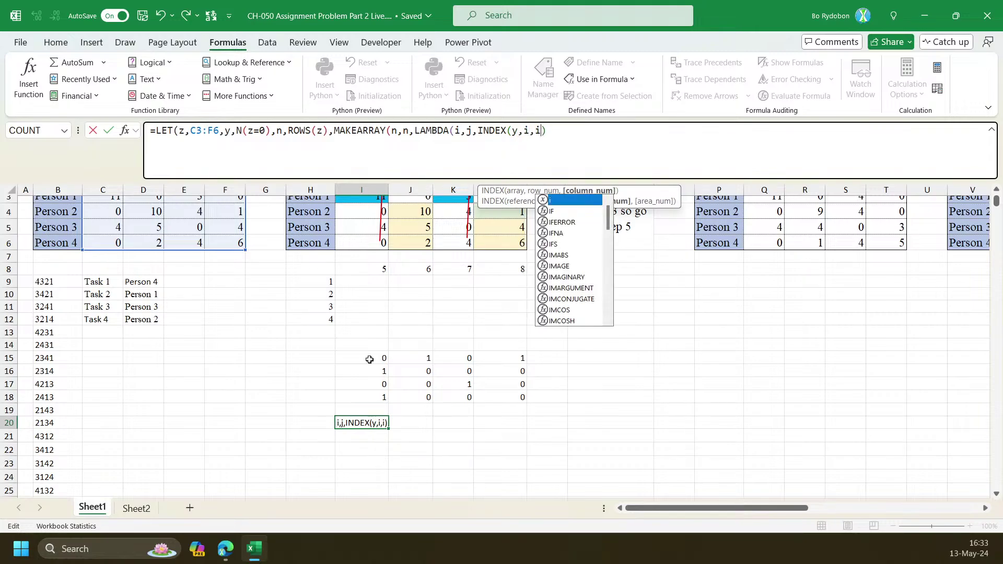
pyautogui.write(')')
pyautogui.press('Return')
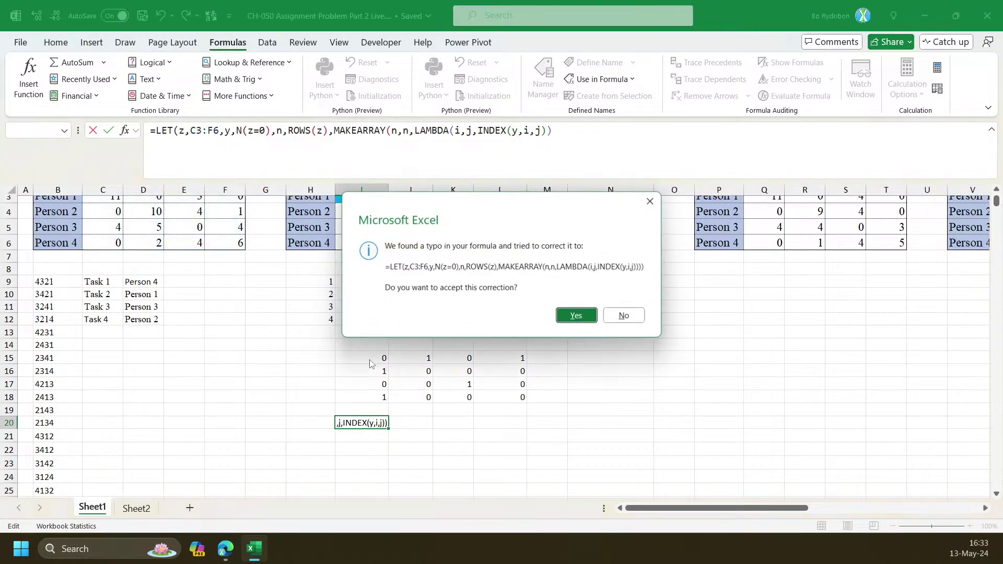
pyautogui.press('Return')
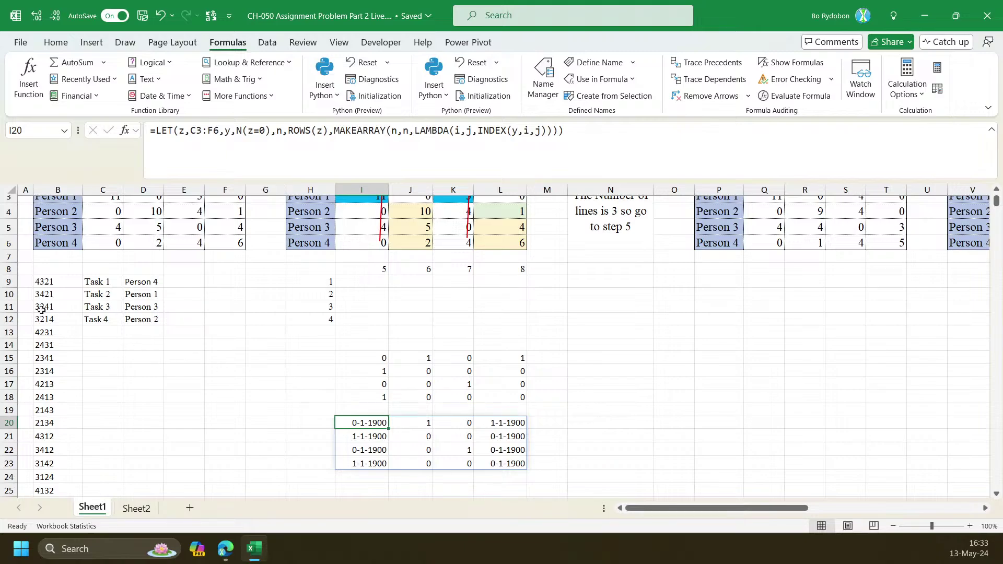
# Apply the General number format to all rows from row 8 to the end of the sheet
pyautogui.click(10, 272)
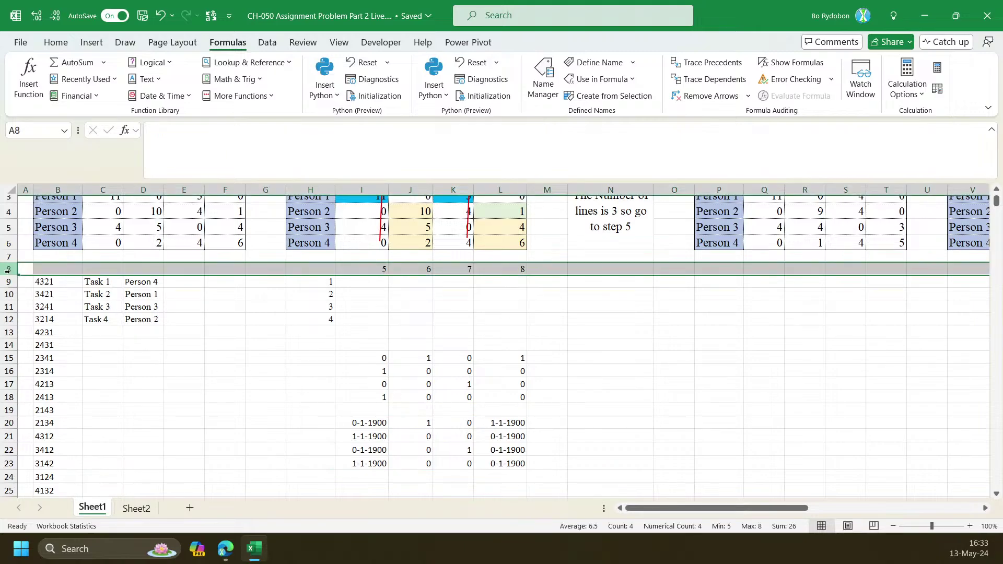
pyautogui.hotkey('ctrl', 'shift', 'Down')
pyautogui.click(56, 42)
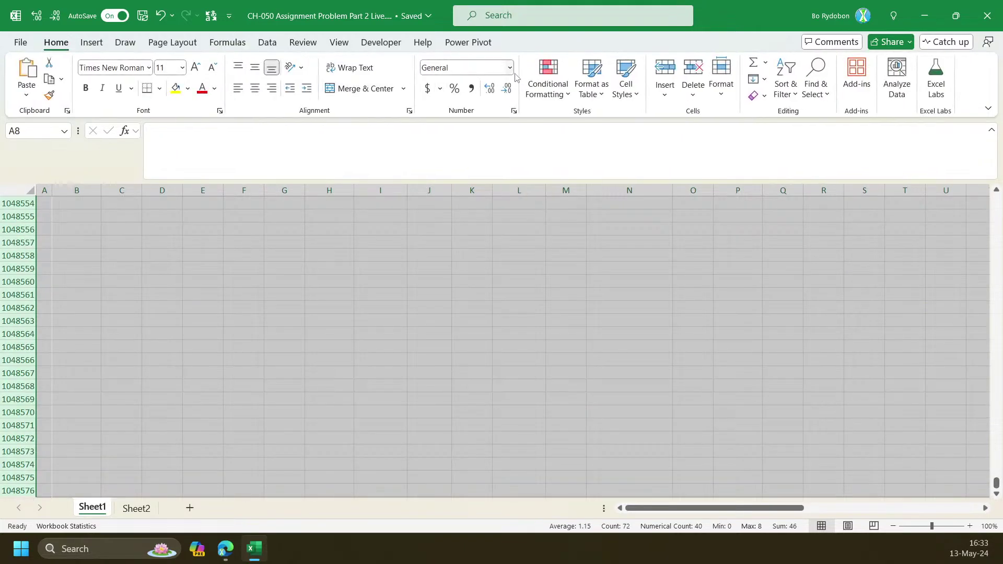
pyautogui.click(509, 67)
pyautogui.click(478, 90)
pyautogui.click(436, 389)
# Compare the 1s across row I20:L20 with those down column J20:J23 in the I20 array
pyautogui.scroll(-2, 436, 393)
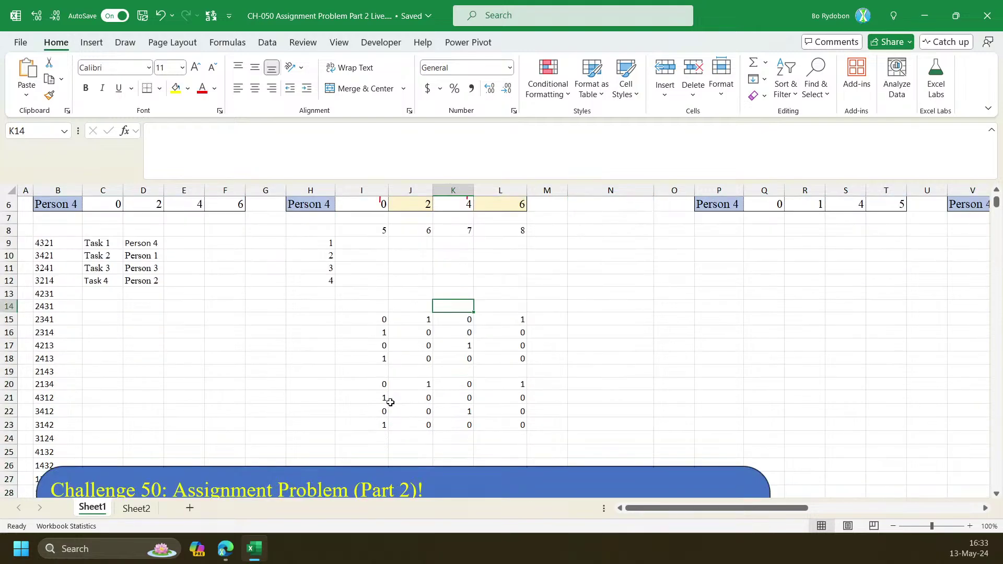
pyautogui.click(374, 384)
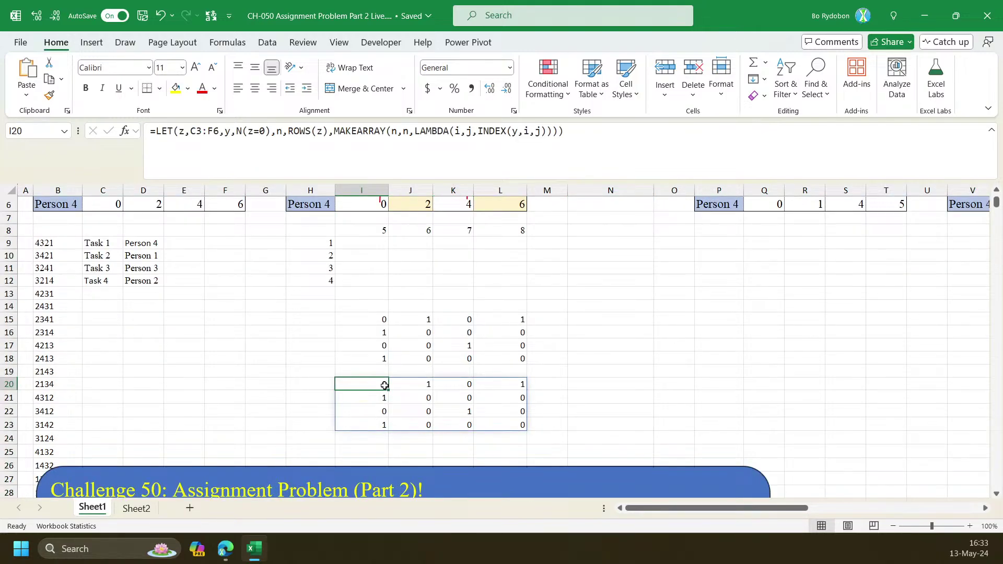
pyautogui.moveTo(419, 386); pyautogui.dragTo(419, 422)
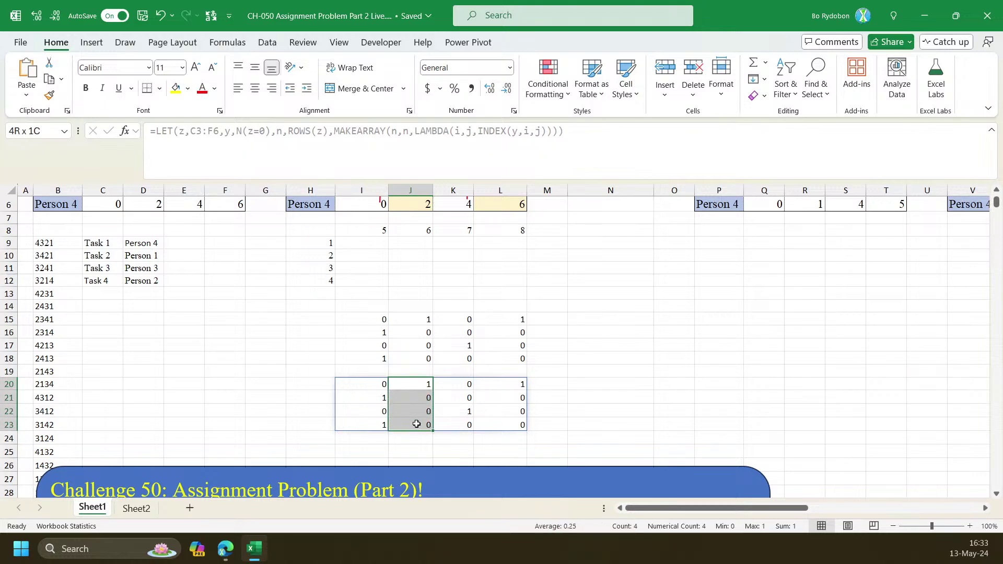
pyautogui.click(378, 376)
pyautogui.moveTo(374, 385); pyautogui.dragTo(521, 387)
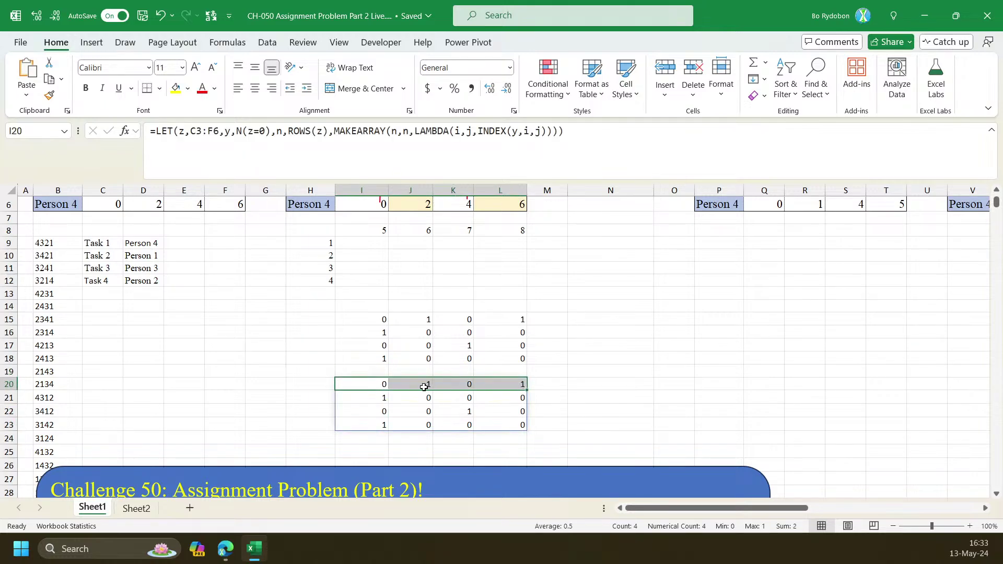
pyautogui.click(424, 387)
pyautogui.click(360, 390)
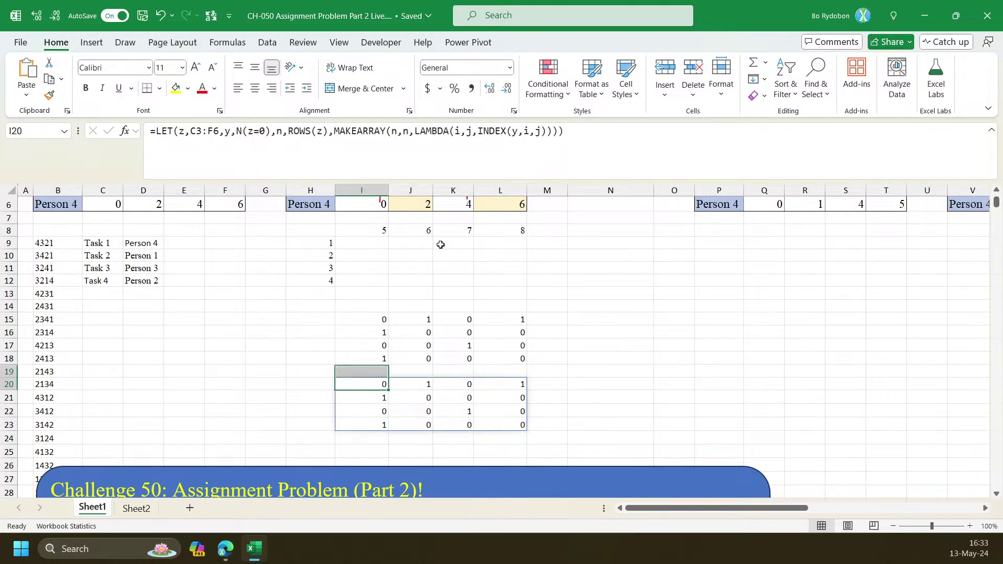
pyautogui.click(477, 131)
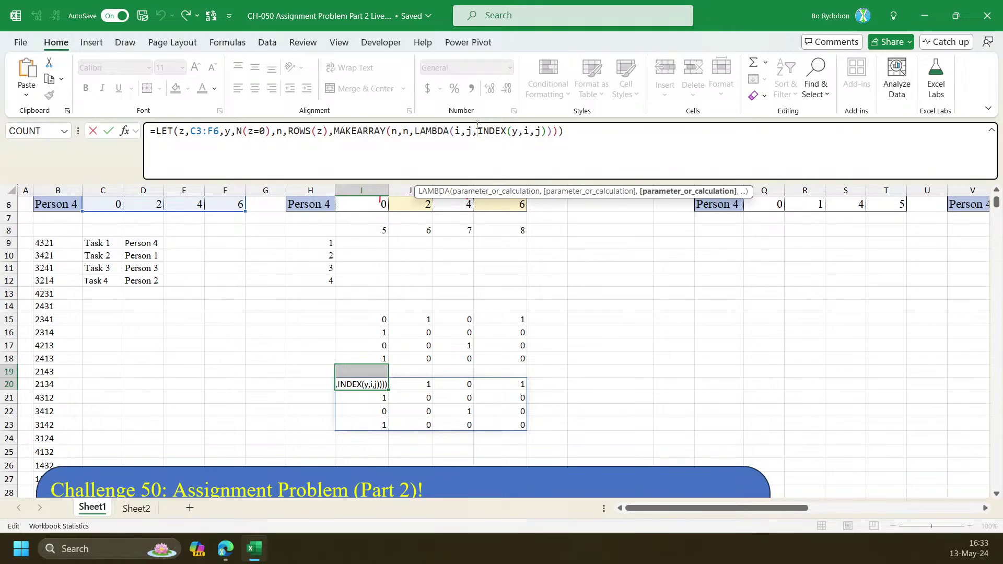
pyautogui.click(376, 384)
pyautogui.press('Escape')
pyautogui.click(377, 385)
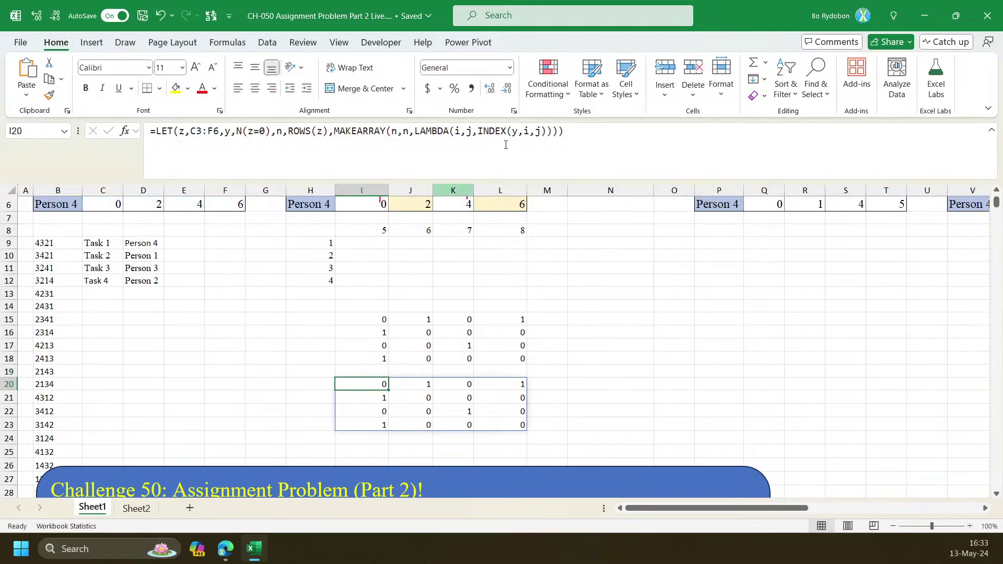
# Wrap INDEX(y,i,j) in the I20 formula in an IF function as its logical test
pyautogui.click(478, 132)
pyautogui.write('IF(I')
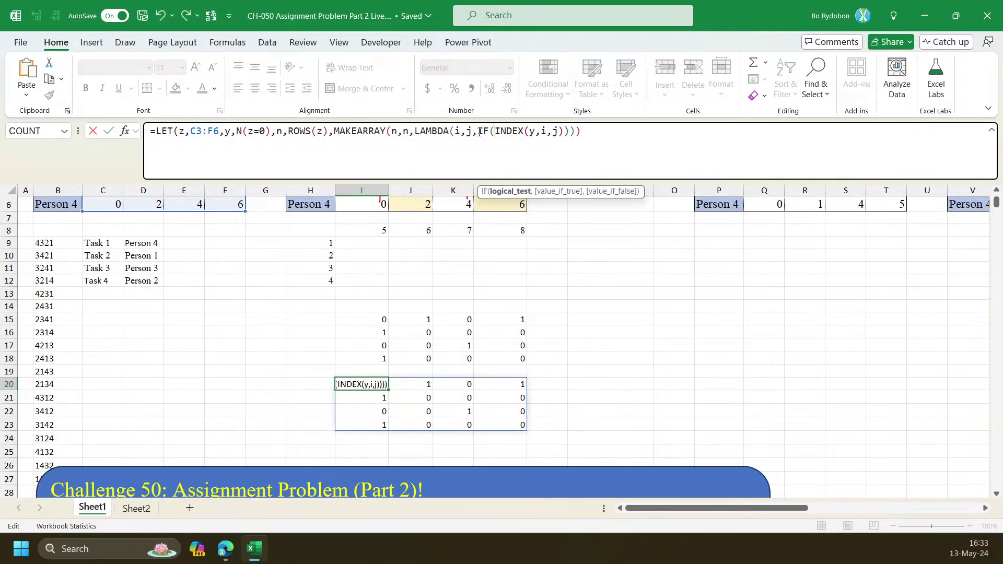
pyautogui.click(509, 191)
pyautogui.click(566, 134)
pyautogui.write(',')
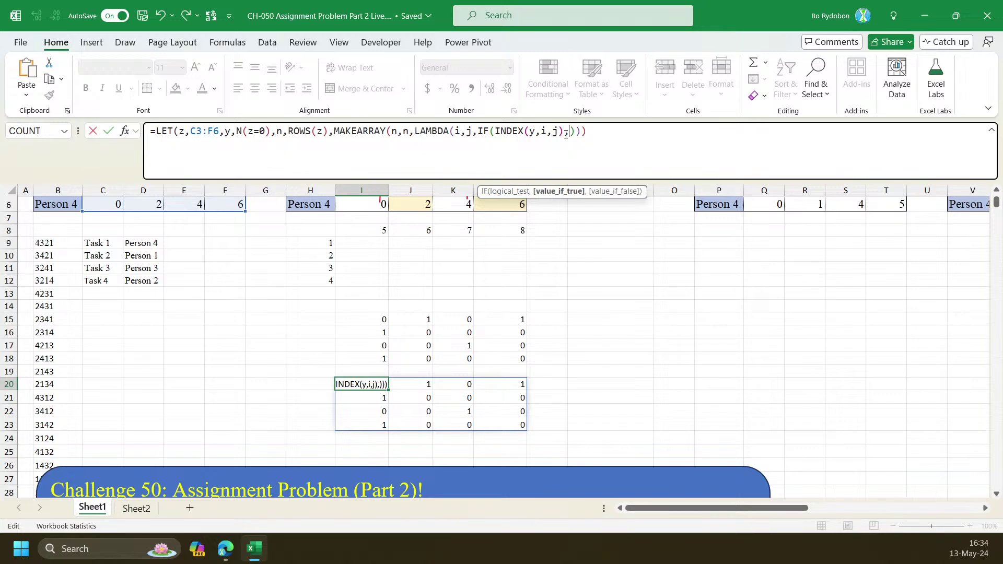
# Give the IF in I20 the true value SUM(INDEX(y,i,)) and enter the formula, accepting the closing-parenthesis correction
pyautogui.write('i')
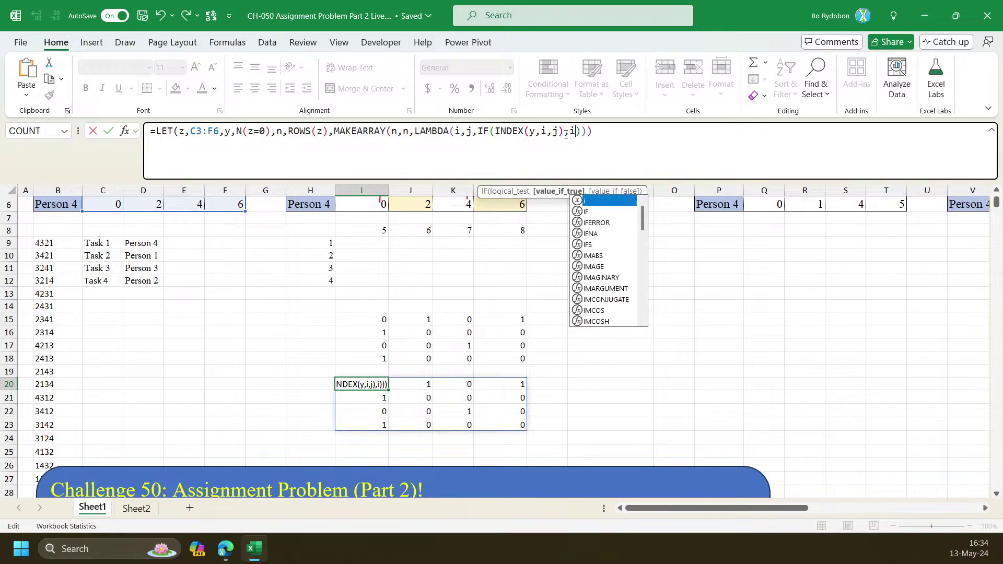
pyautogui.press('BackSpace')
pyautogui.write('SUM(inde')
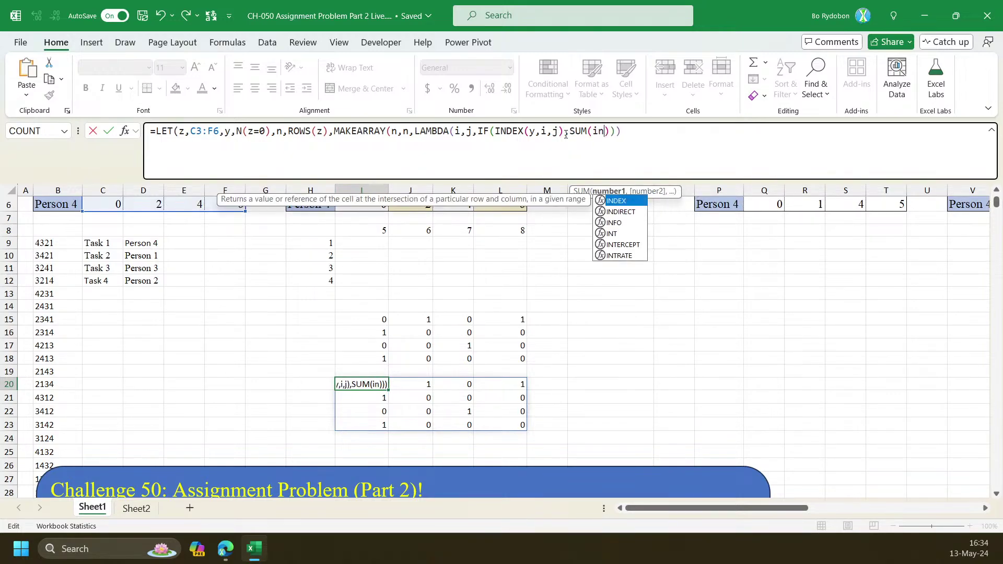
pyautogui.press('Tab')
pyautogui.write('y,')
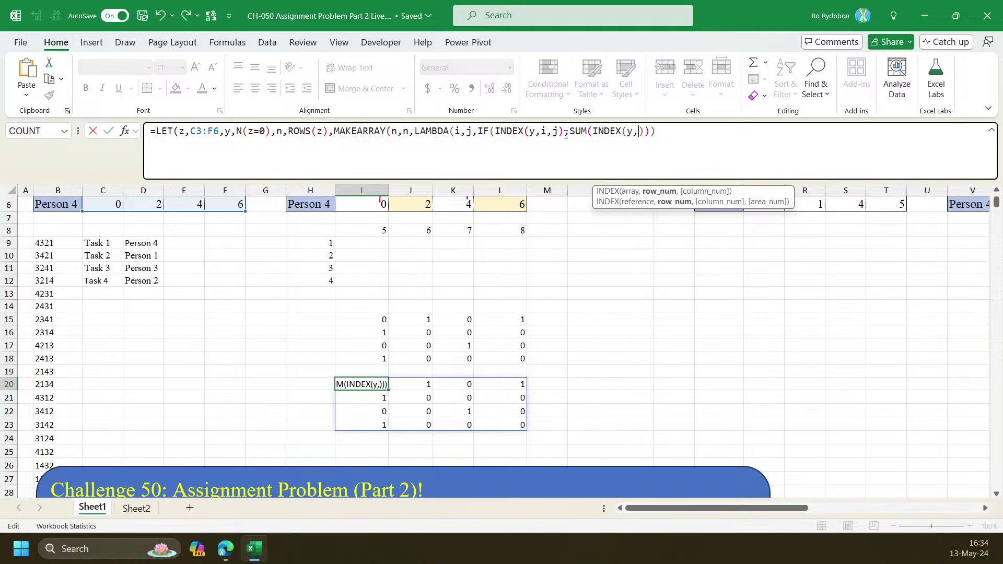
pyautogui.write('i,')
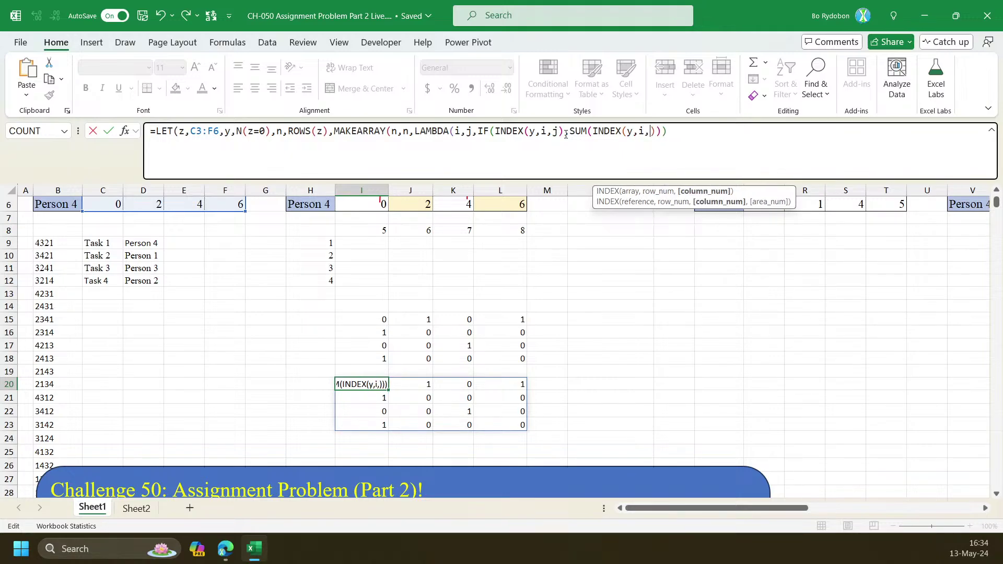
pyautogui.write(')')
pyautogui.press('Return')
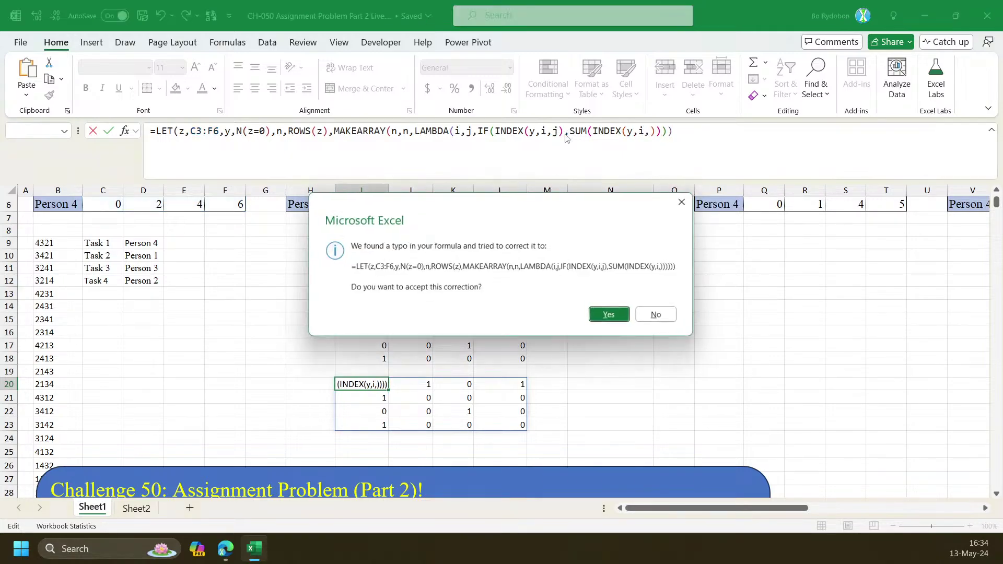
pyautogui.press('Return')
pyautogui.press('Up')
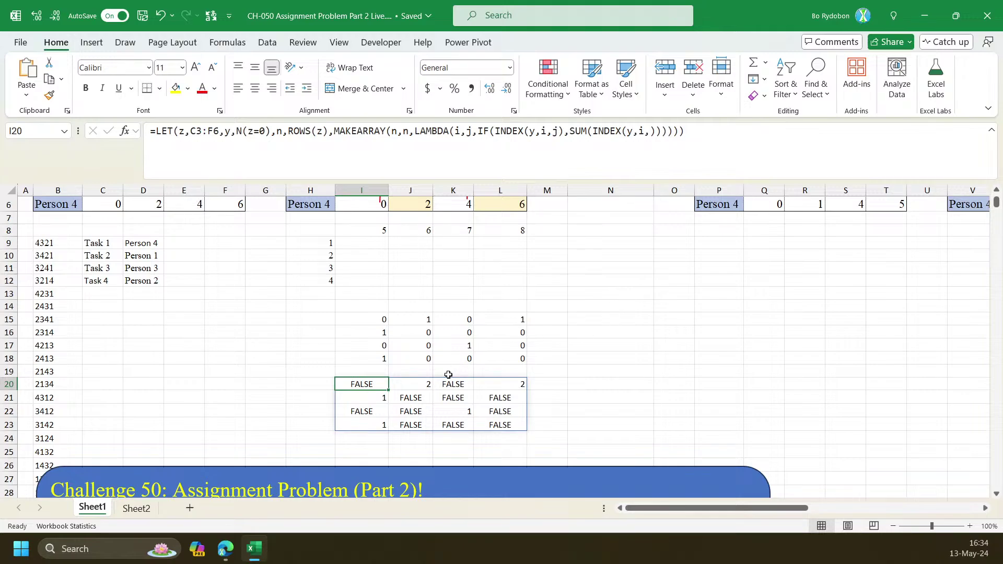
# Check the row sums across I20:L20 and I21:L21 against the entries down column I20:I23
pyautogui.click(414, 384)
pyautogui.moveTo(370, 383); pyautogui.dragTo(501, 387)
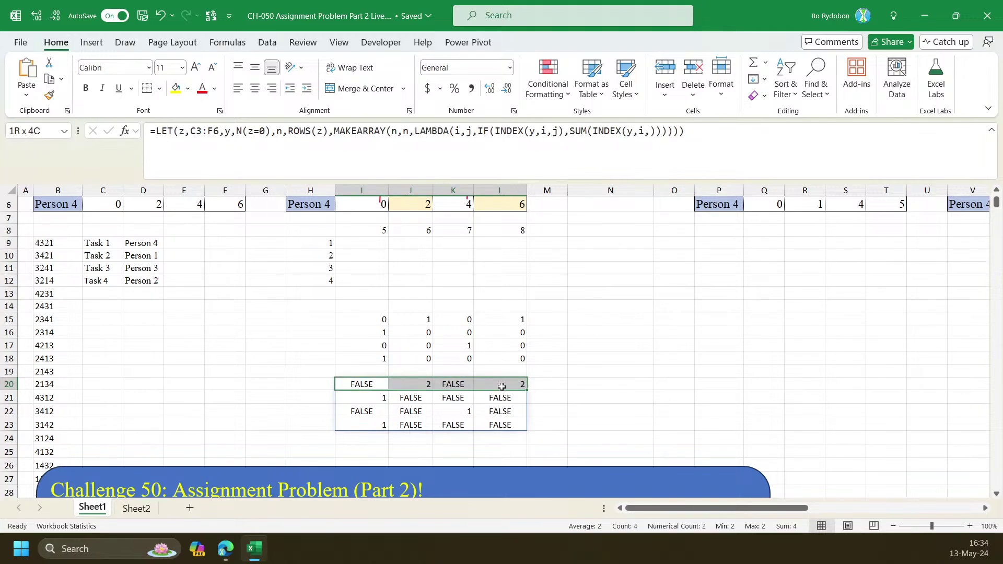
pyautogui.click(424, 384)
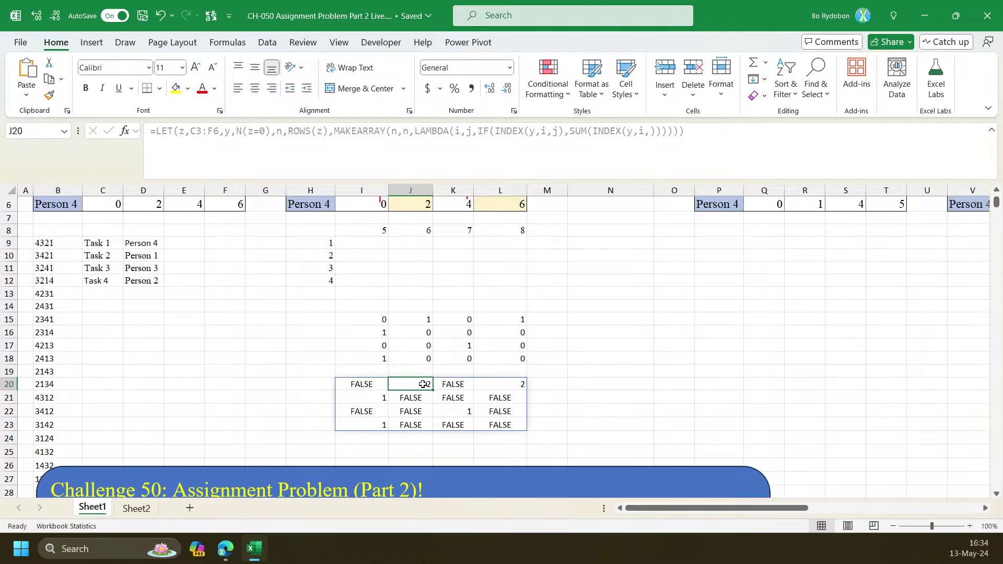
pyautogui.click(522, 384)
pyautogui.moveTo(372, 398); pyautogui.dragTo(521, 396)
pyautogui.moveTo(369, 385); pyautogui.dragTo(368, 427)
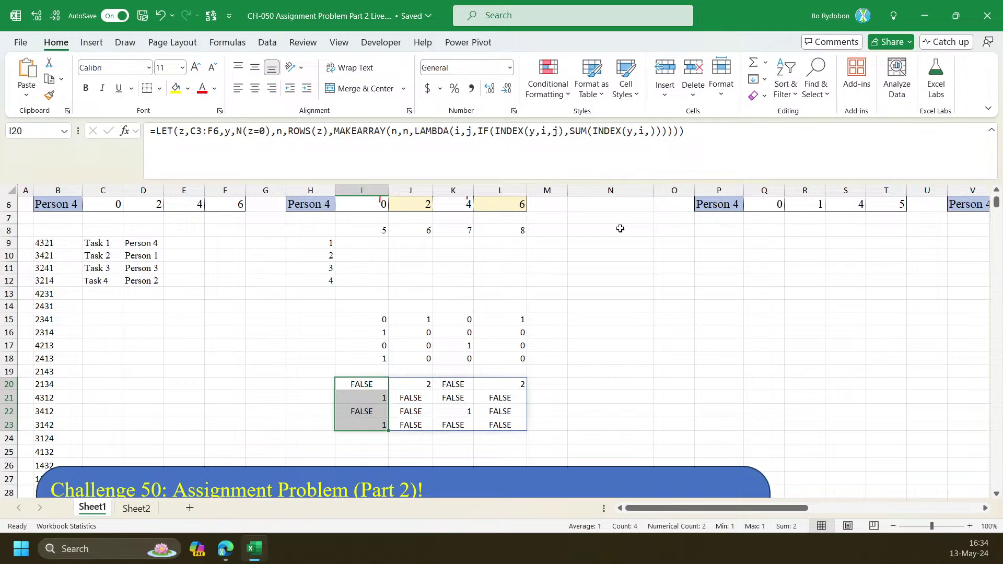
# Extend the IF true value in I20 to SUM(INDEX(y,i,))-SUM(INDEX(y,,j)) and inspect the results in J20:L20
pyautogui.click(648, 131)
pyautogui.write(',')
pyautogui.click(662, 132)
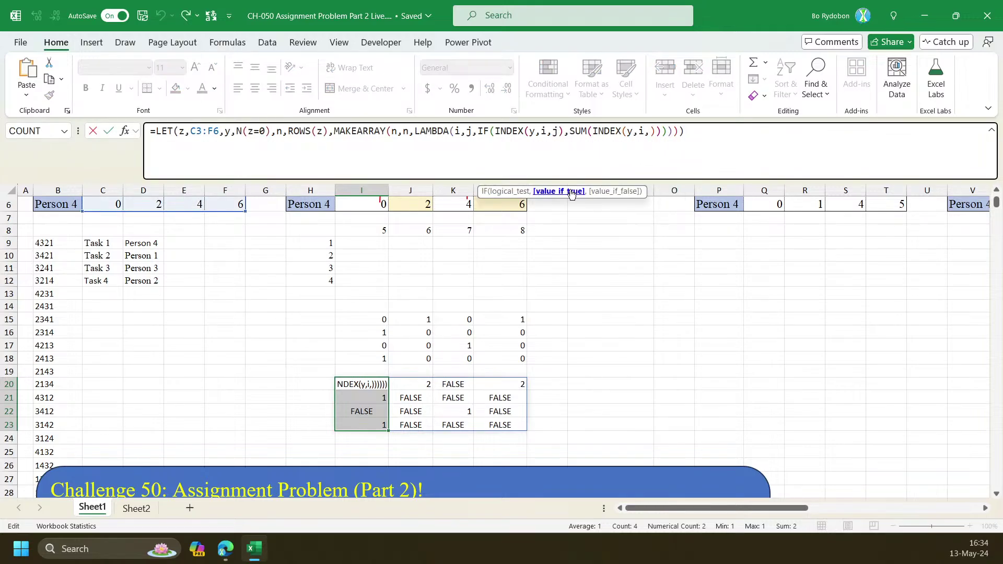
pyautogui.write(',SUM(INDEX(y,i,))')
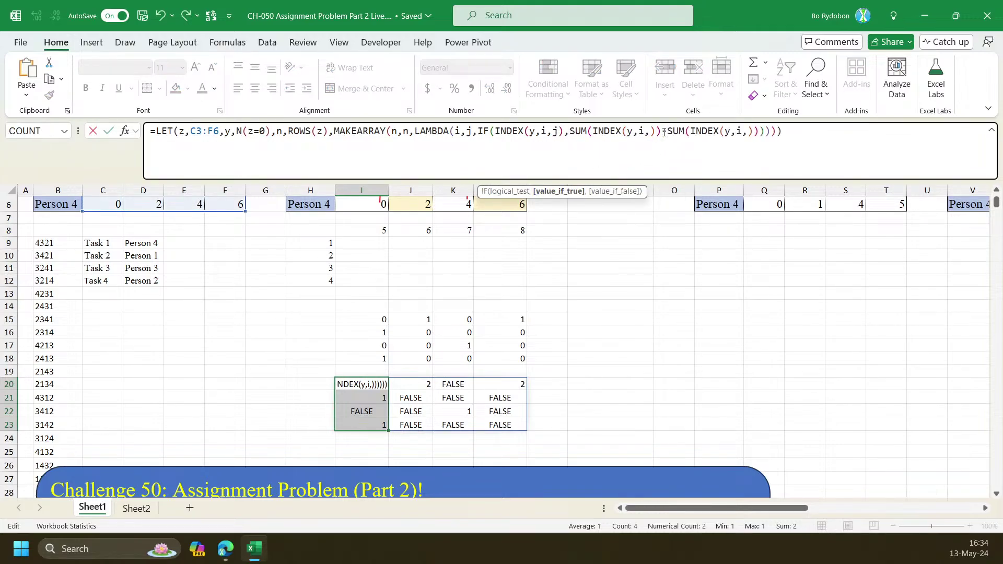
pyautogui.click(750, 143)
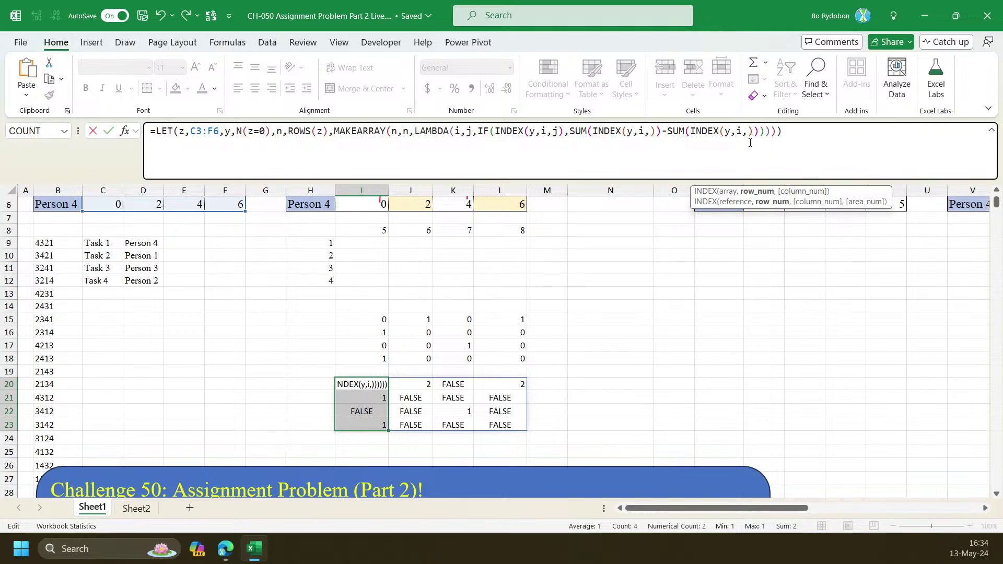
pyautogui.press('End')
pyautogui.click(741, 135)
pyautogui.press('BackSpace')
pyautogui.write('j')
pyautogui.hotkey('ctrl', 'Return')
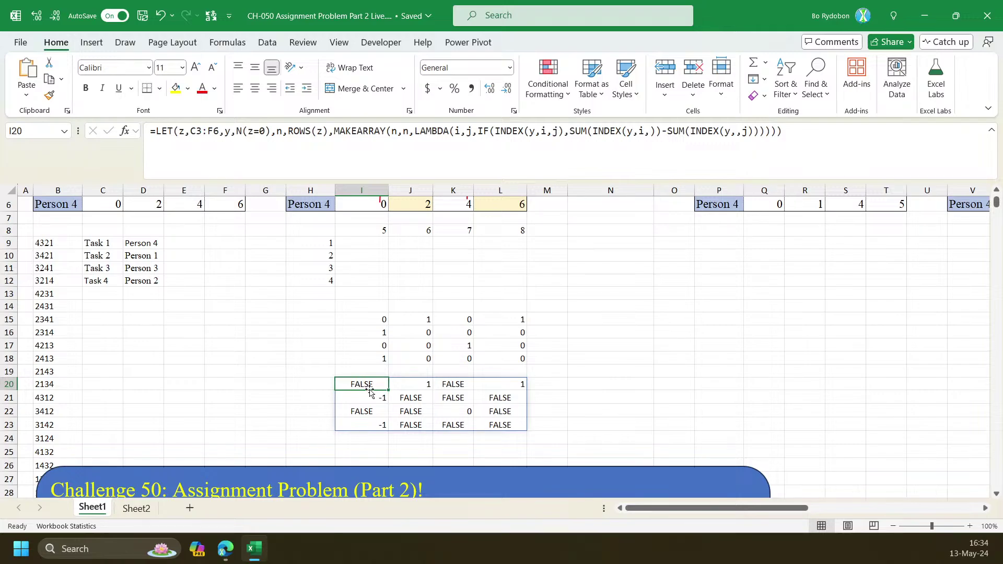
pyautogui.moveTo(418, 383); pyautogui.dragTo(519, 381)
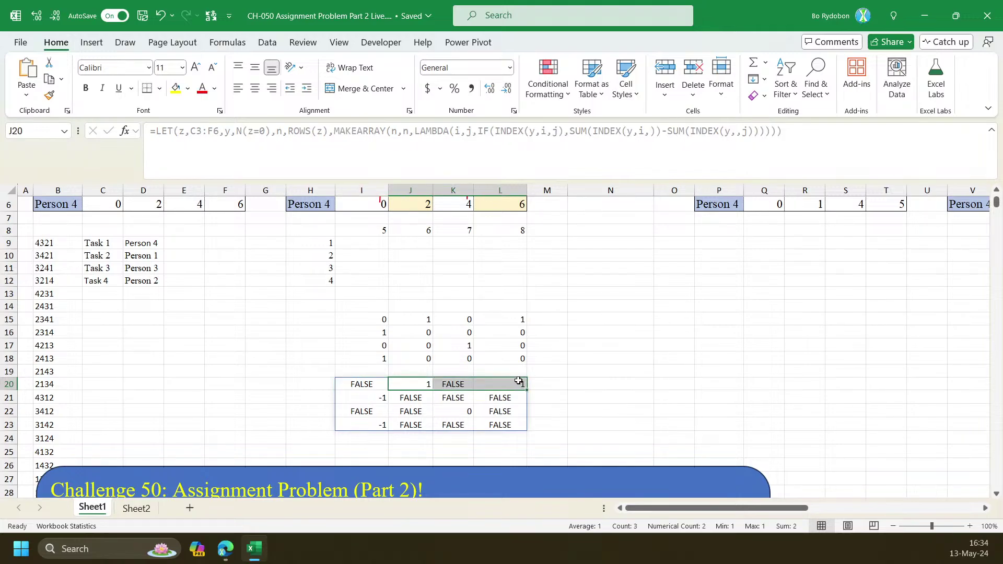
# Examine the row-minus-column differences across I20:L20, down I20:I23 and around cell K22
pyautogui.moveTo(366, 384); pyautogui.dragTo(496, 381)
pyautogui.moveTo(370, 387); pyautogui.dragTo(364, 426)
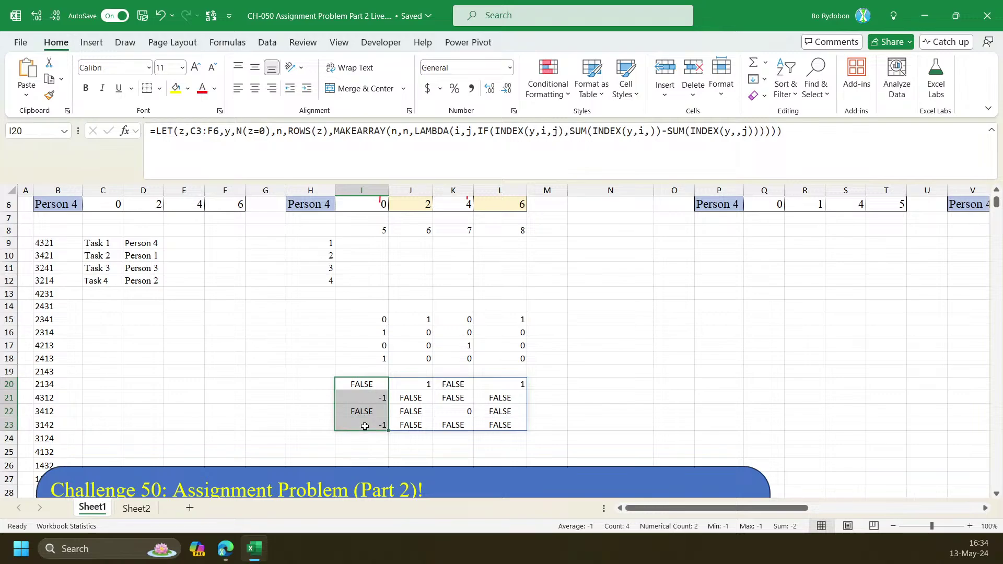
pyautogui.click(459, 412)
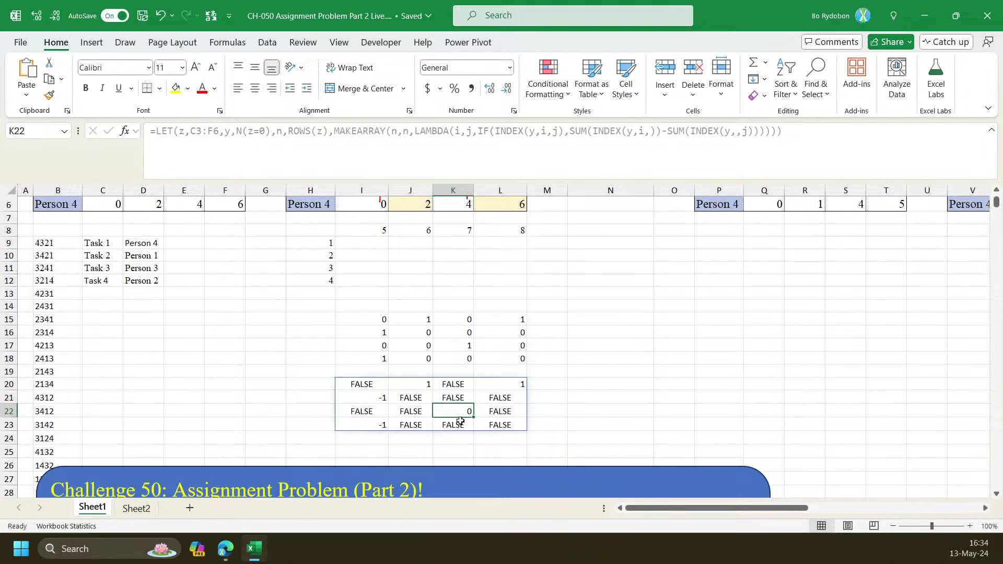
pyautogui.moveTo(450, 383); pyautogui.dragTo(450, 421)
pyautogui.moveTo(386, 411); pyautogui.dragTo(499, 413)
pyautogui.scroll(2, 513, 402)
pyautogui.scroll(-2, 518, 395)
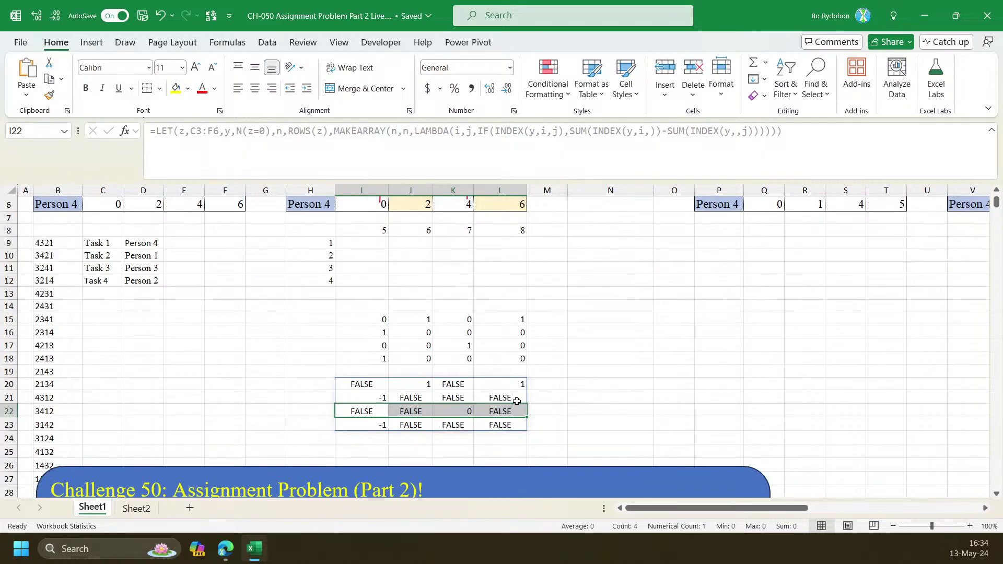
pyautogui.scroll(2, 541, 350)
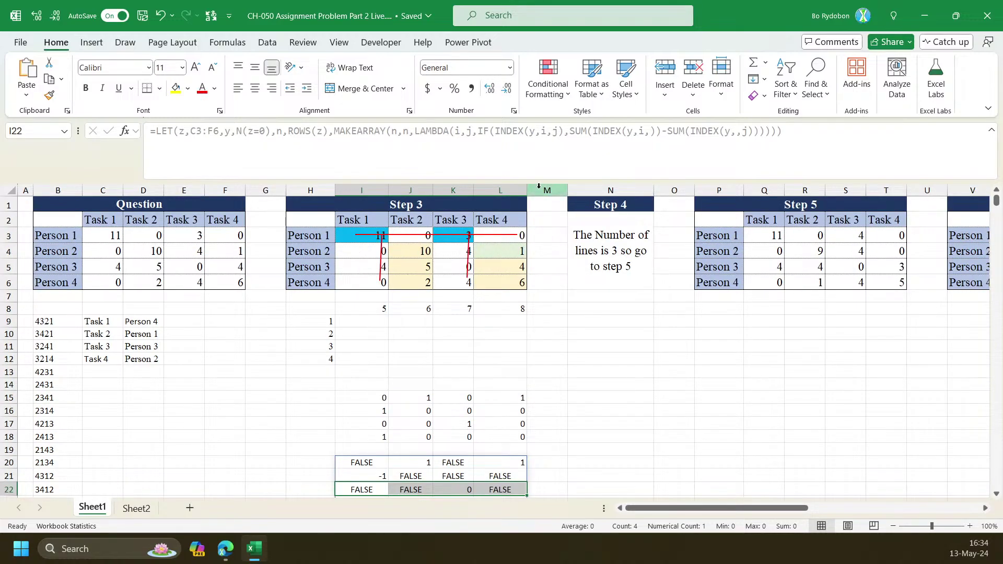
# Compare row I22:L22 and column K20:K23 around K22 with the covering lines drawn in the Step 3 table
pyautogui.moveTo(539, 181); pyautogui.dragTo(540, 128)
pyautogui.moveTo(459, 423); pyautogui.dragTo(456, 464)
pyautogui.moveTo(364, 448); pyautogui.dragTo(508, 450)
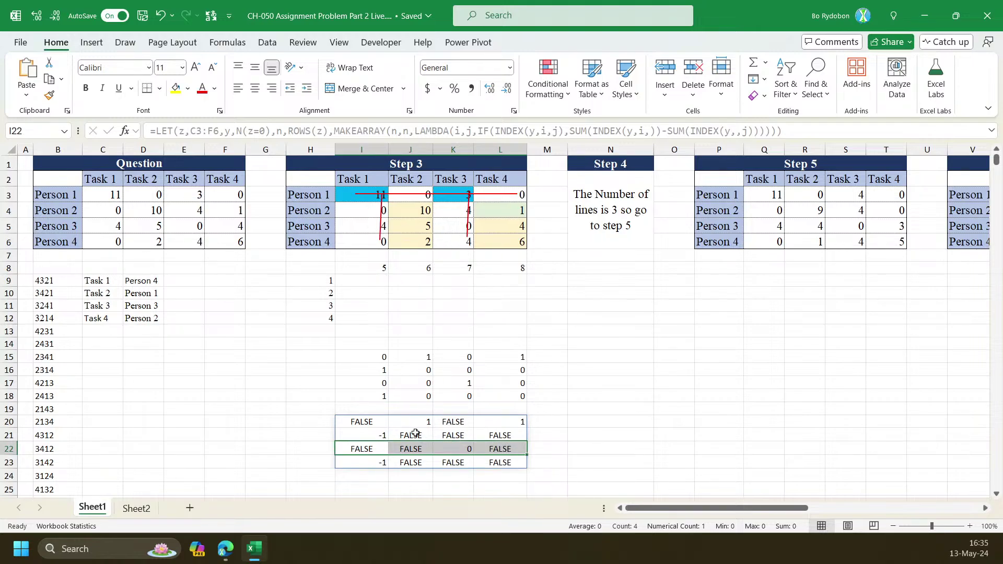
pyautogui.click(379, 450)
pyautogui.click(463, 449)
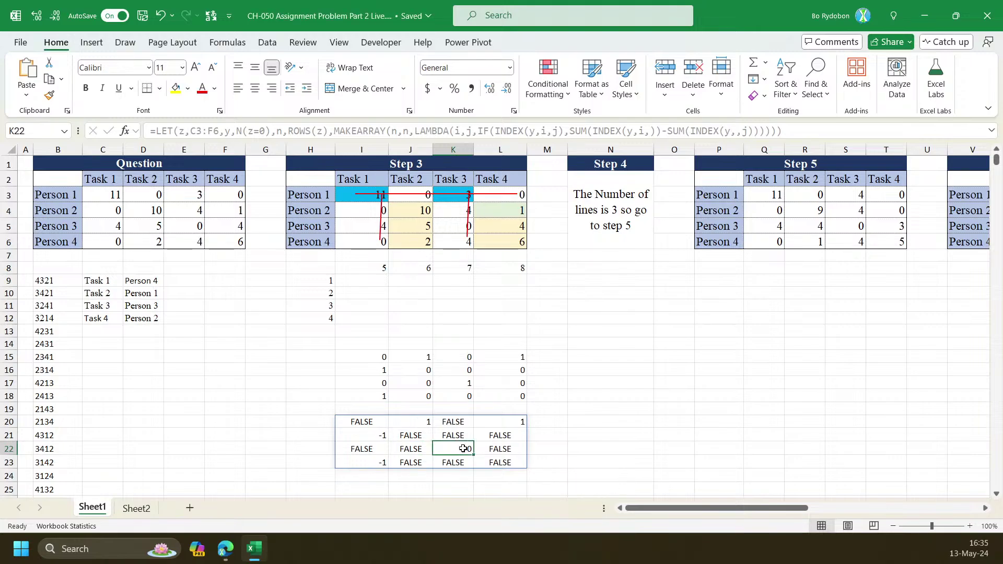
pyautogui.moveTo(363, 449); pyautogui.dragTo(492, 448)
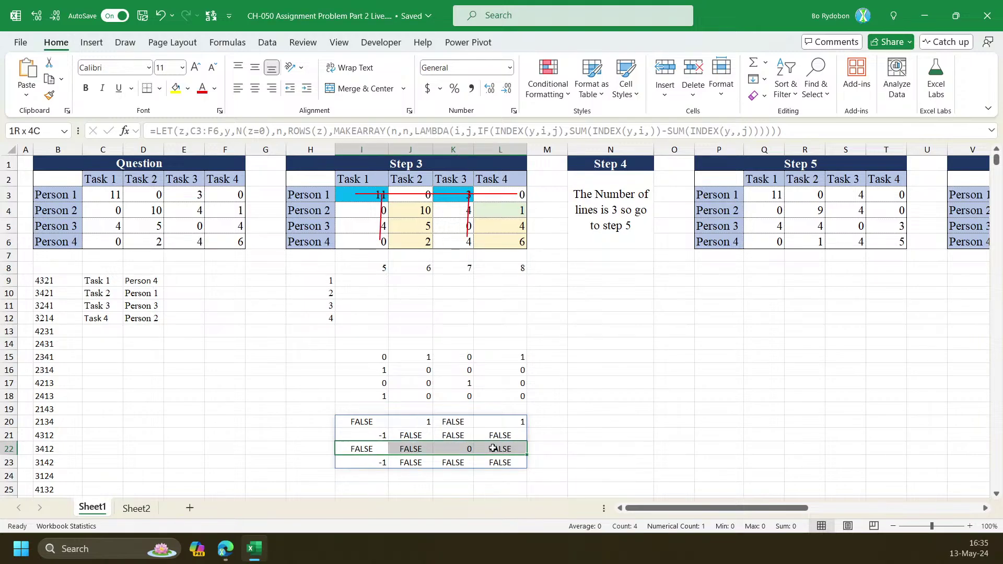
pyautogui.moveTo(444, 421); pyautogui.dragTo(445, 466)
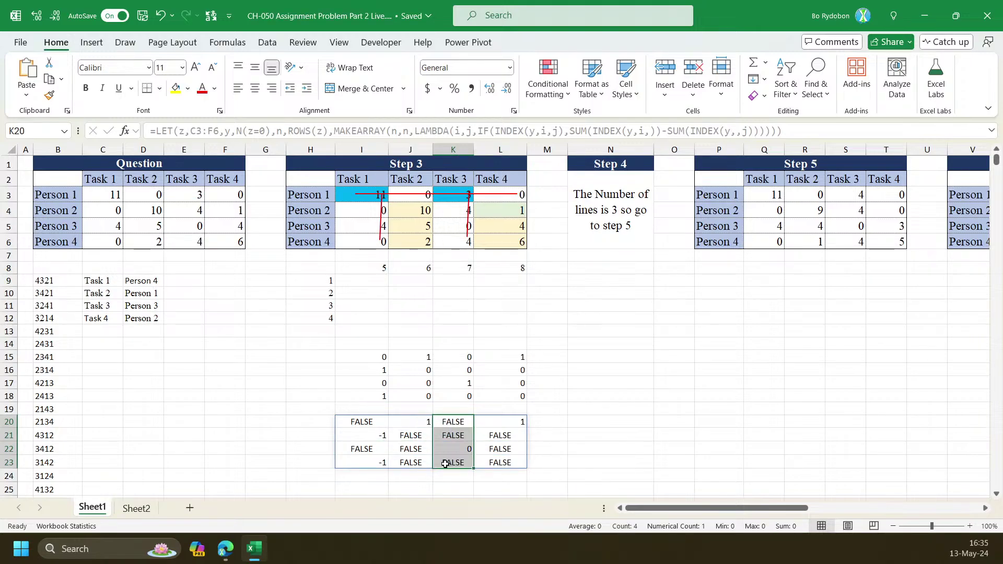
# Copy the I20 formula text and move the Challenge 50 text box down to about row 34, clearing the cells beneath I20:L23
pyautogui.click(357, 422)
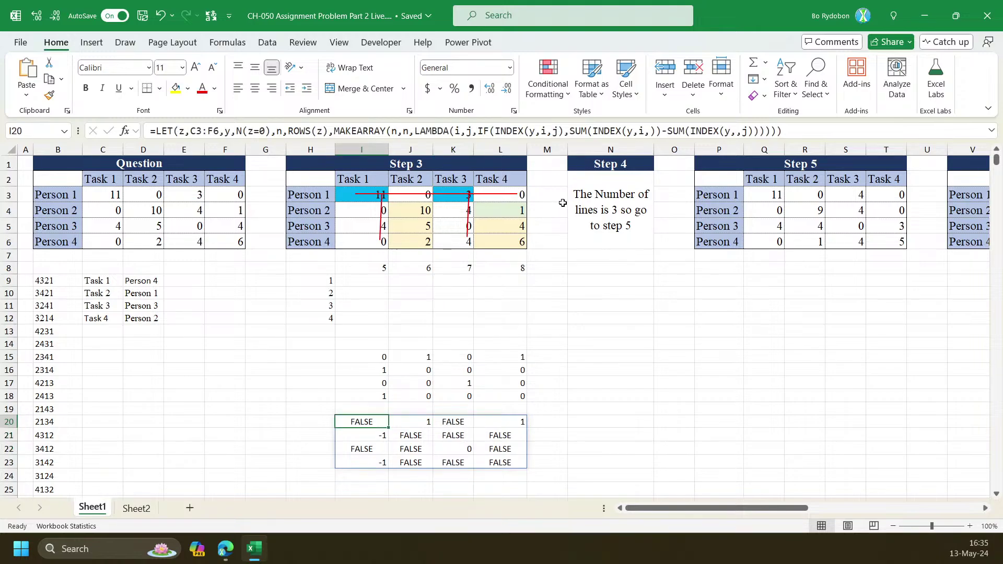
pyautogui.hotkey('ctrl', 'shift', 'u')
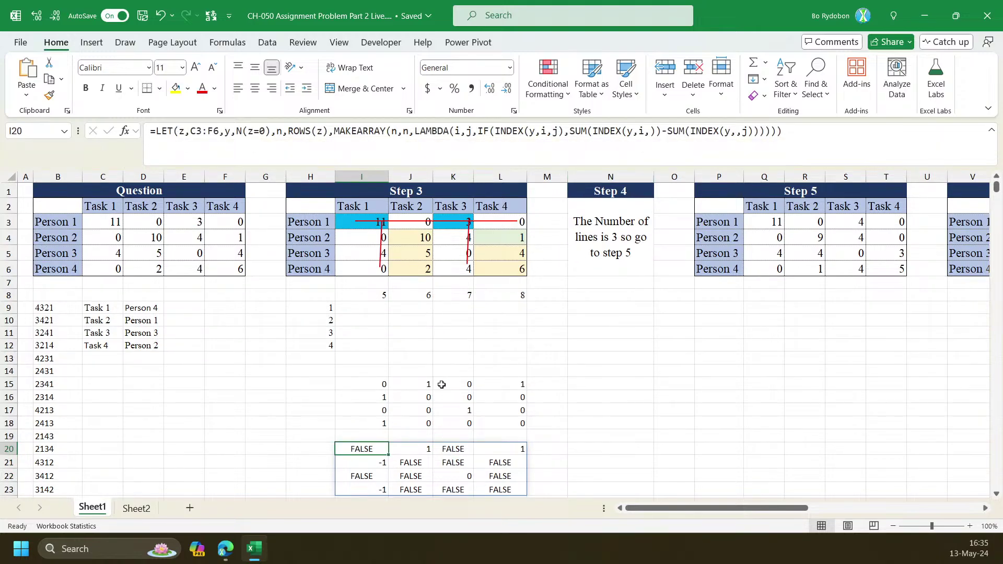
pyautogui.scroll(-4, 408, 423)
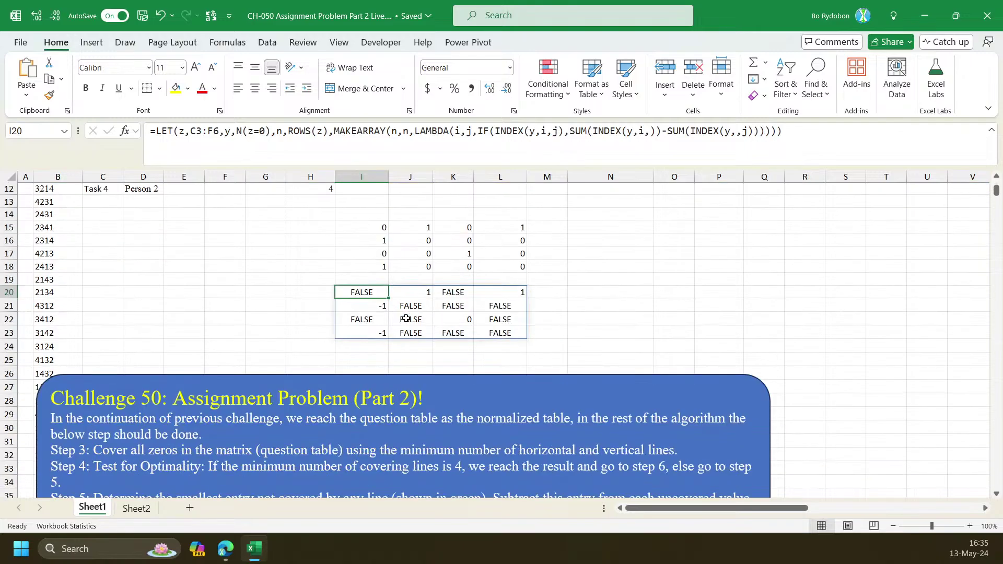
pyautogui.click(774, 145)
pyautogui.press('Escape')
pyautogui.moveTo(259, 378); pyautogui.dragTo(255, 514)
pyautogui.moveTo(405, 351); pyautogui.dragTo(369, 495)
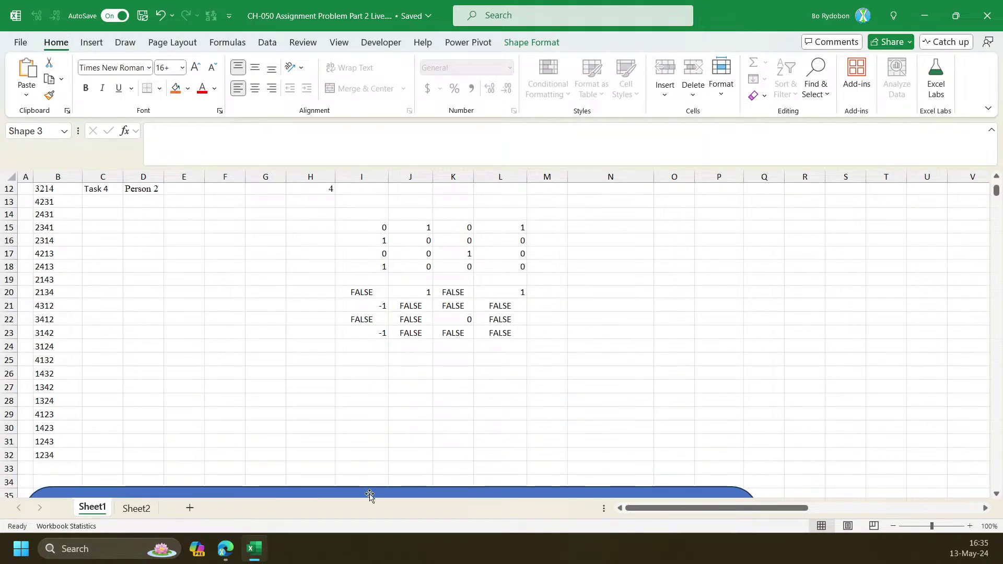
# Paste the formula into I25, name its MAKEARRAY result m in the LET, return m and enter it
pyautogui.click(368, 364)
pyautogui.click(416, 134)
pyautogui.write('=LET(z,C3:F6,y,N(z=0),n,ROWS(z),MAKEARRAY(n,n,LAMBDA(i,j,IF(INDEX(y,i,j),SUM(INDEX(y,i,))-SUM(INDEX(y,,j))))))')
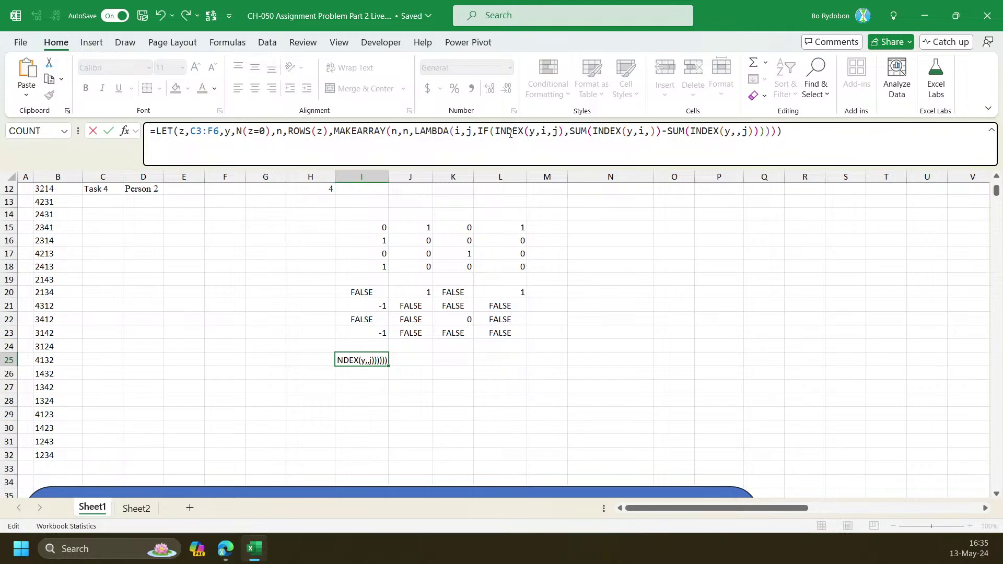
pyautogui.click(333, 133)
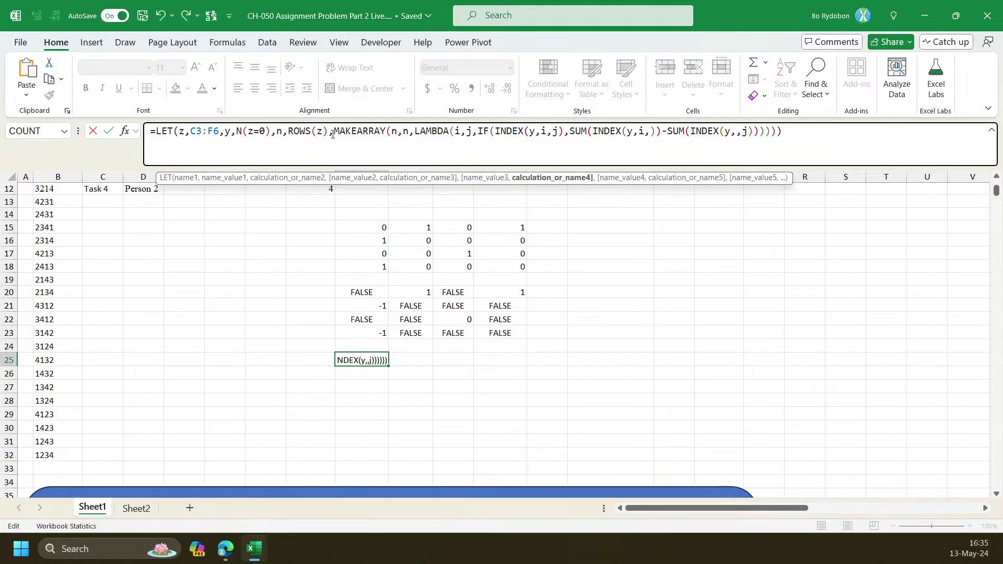
pyautogui.write('m,')
pyautogui.press('End')
pyautogui.press('Left')
pyautogui.write(',m')
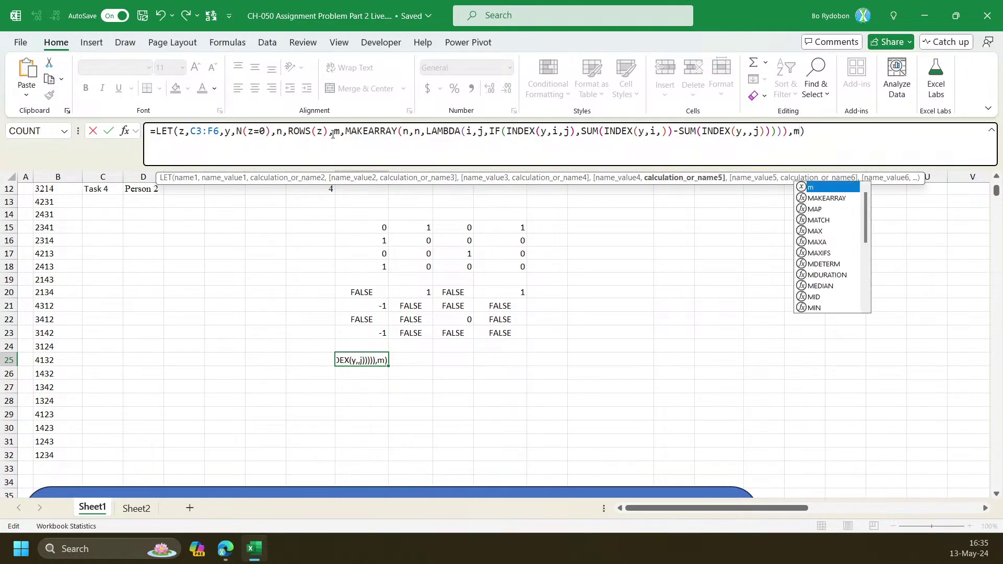
pyautogui.hotkey('ctrl', 'Return')
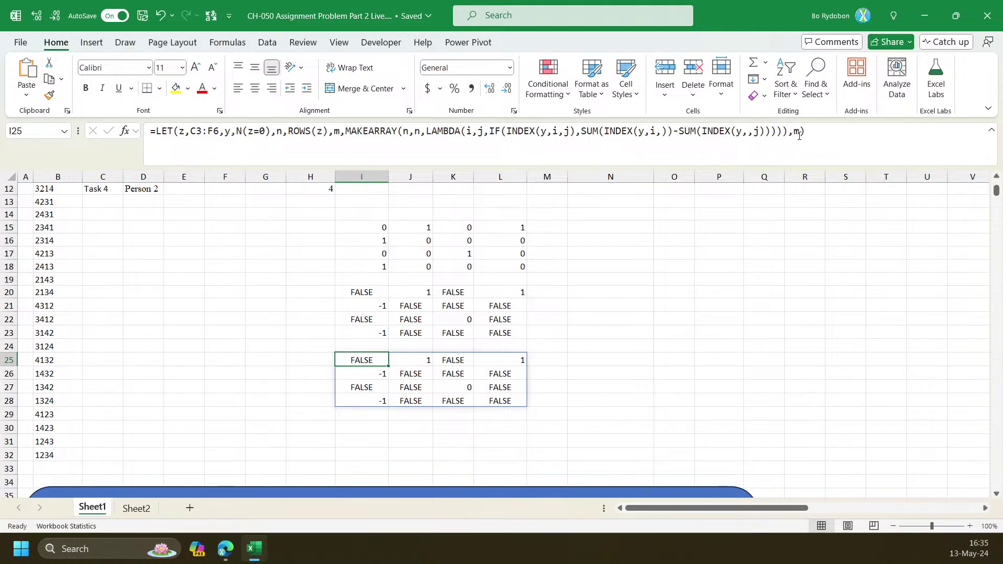
# Put the final expression of the I25 formula on a new line and wrap m in a BYROW function as its array
pyautogui.click(793, 131)
pyautogui.hotkey('alt', 'Return')
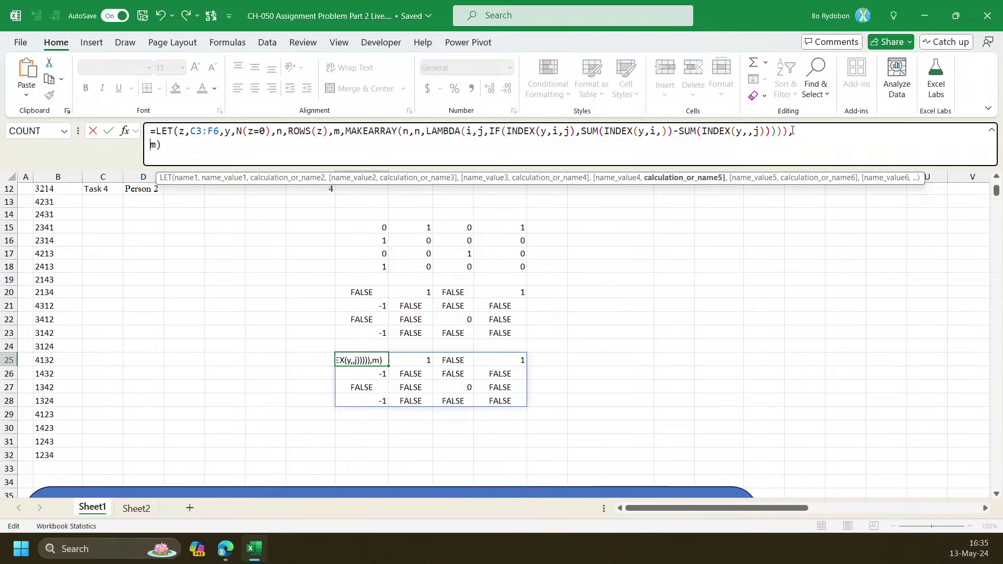
pyautogui.write('byr')
pyautogui.press('Tab')
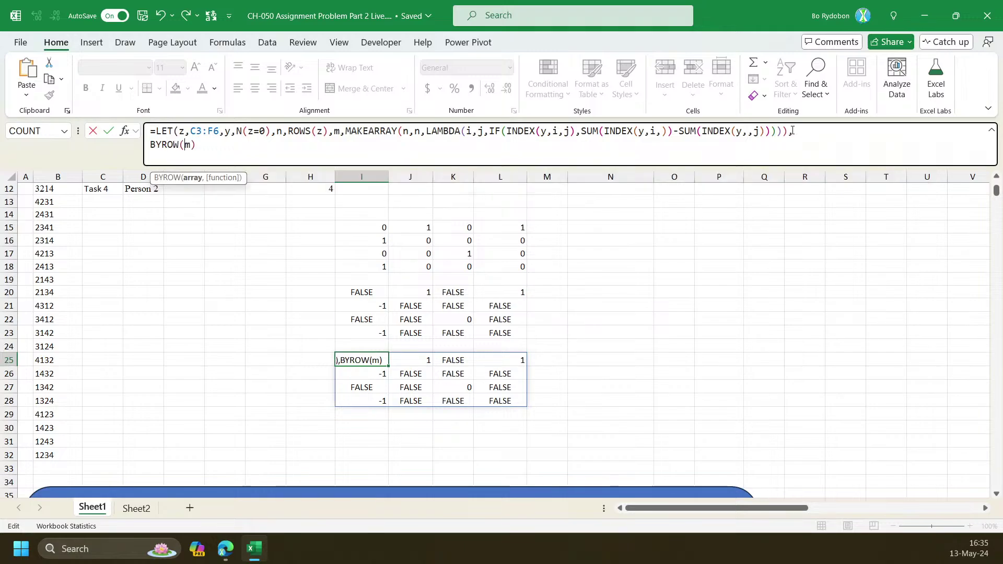
pyautogui.write('=1')
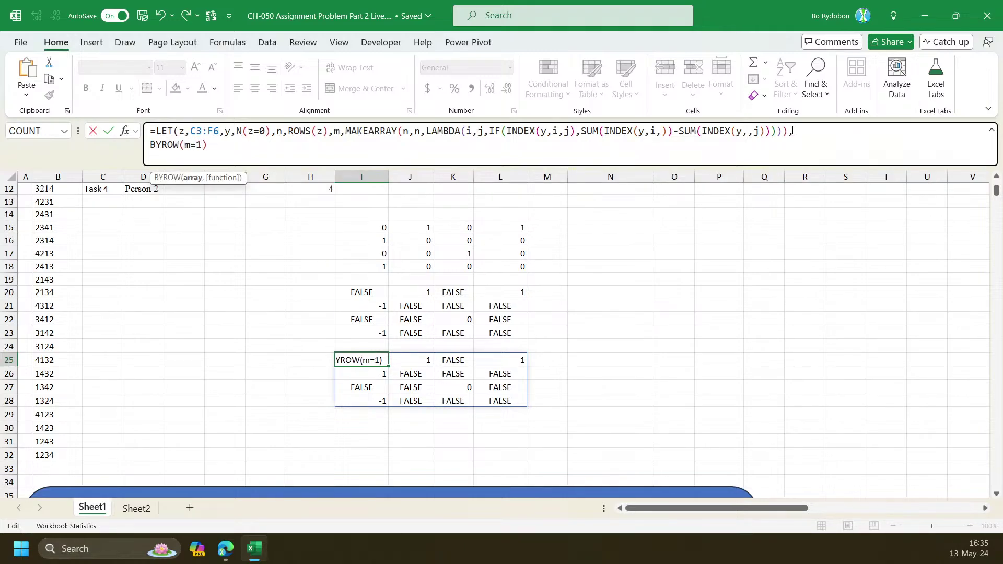
pyautogui.write(',')
pyautogui.press('BackSpace')
pyautogui.press('BackSpace')
pyautogui.press('BackSpace')
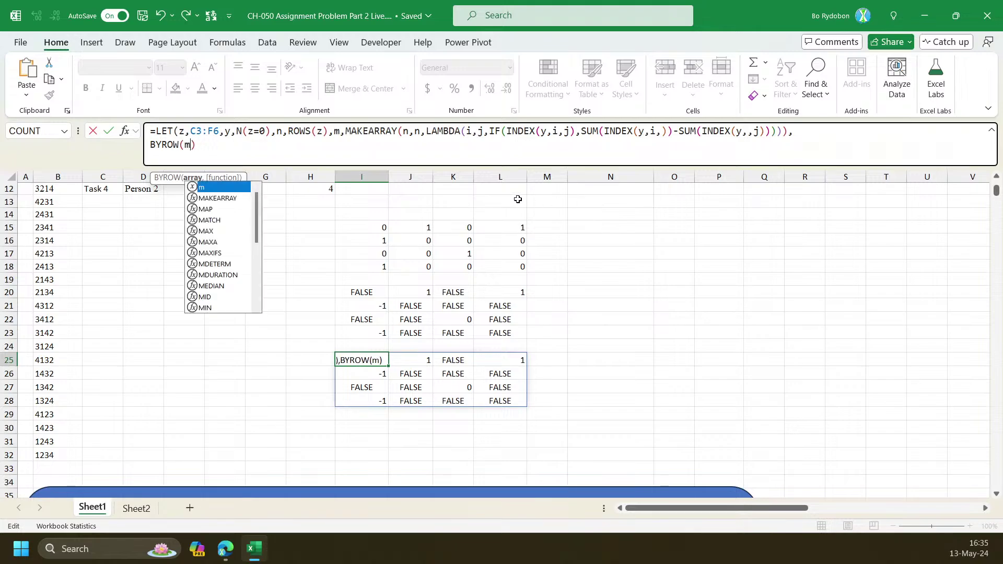
# Give the BYROW in I25 the function LAMBDA(x,OR(x=1))
pyautogui.write(',LAMBDA')
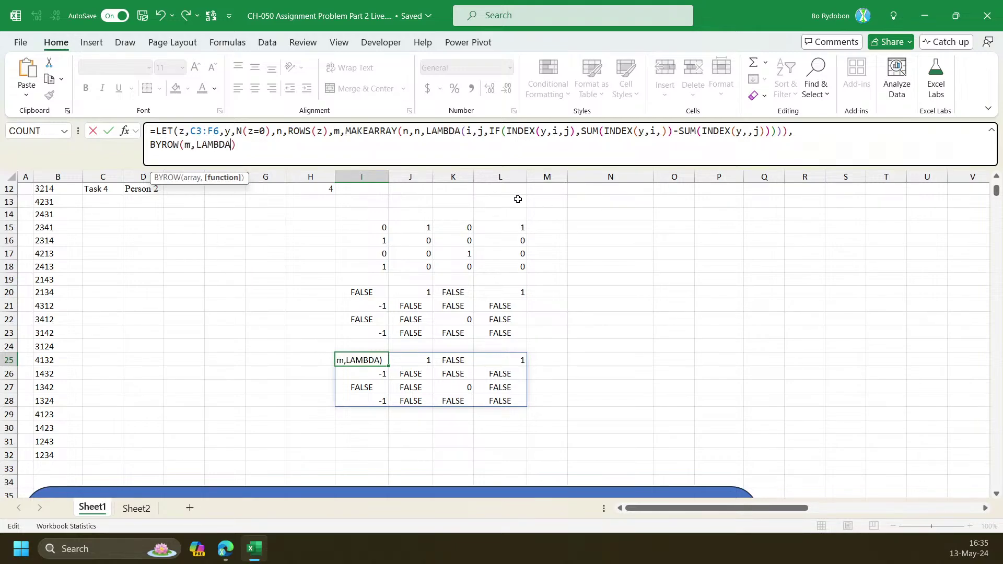
pyautogui.write('(x,')
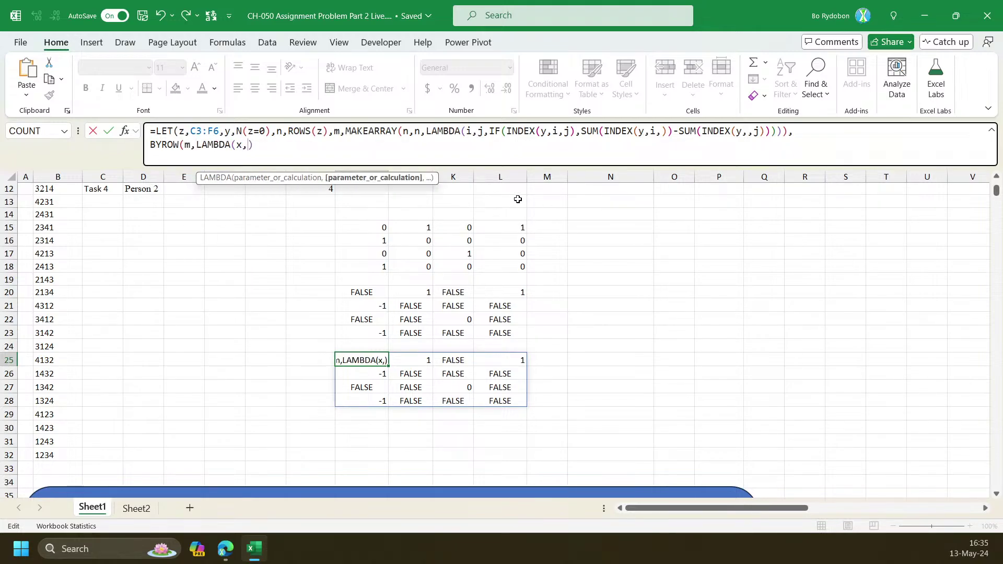
pyautogui.write('x=1')
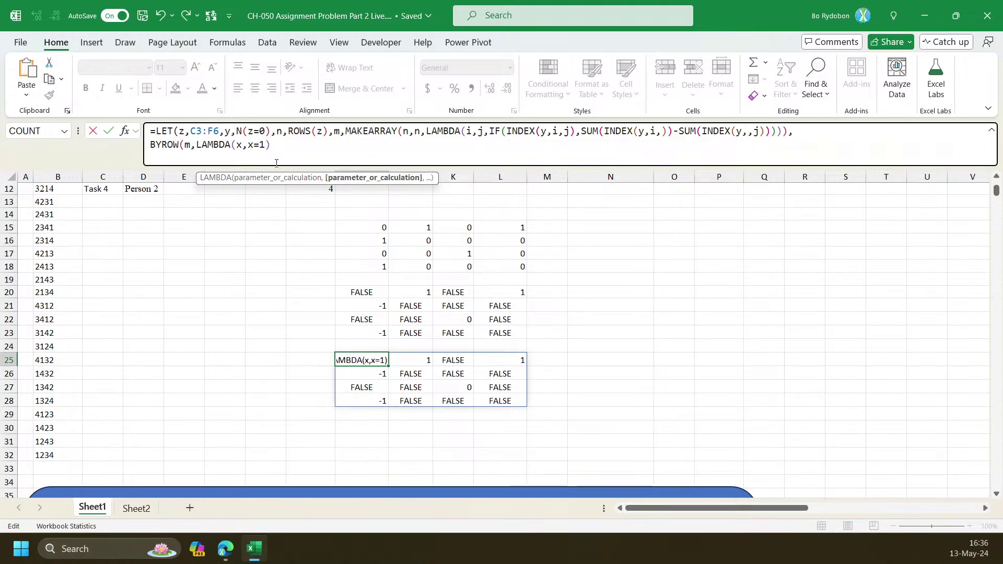
pyautogui.press('Left')
pyautogui.press('Left')
pyautogui.press('Left')
pyautogui.write('or(')
pyautogui.press('End')
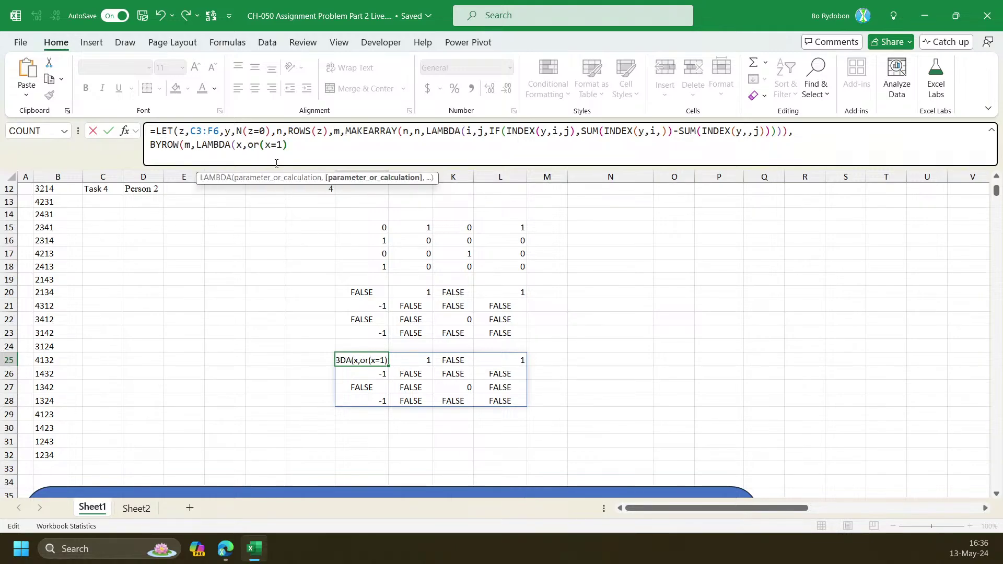
pyautogui.press('Left')
pyautogui.press('Right')
pyautogui.write('))')
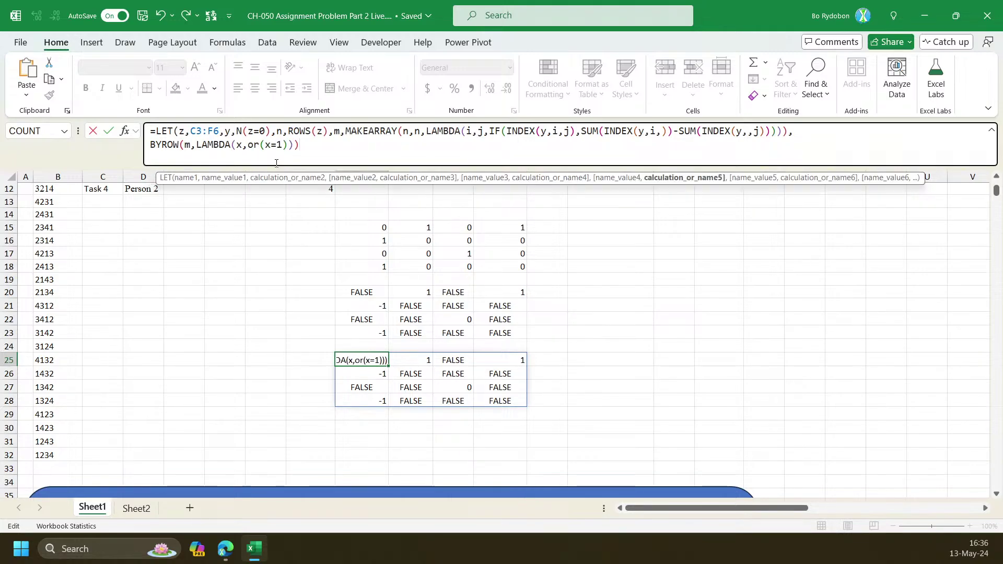
# Name the BYROW result r, return r from the LET in I25 and enter it with the missing closing parenthesis added
pyautogui.click(152, 145)
pyautogui.write('r,')
pyautogui.press('End')
pyautogui.press('Left')
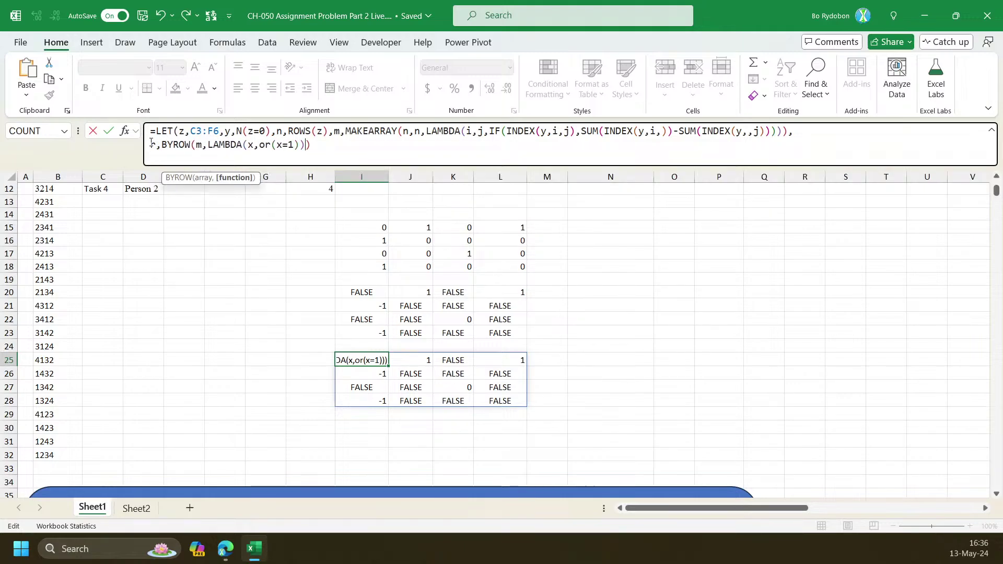
pyautogui.write(',r')
pyautogui.press('Return')
pyautogui.press('Return')
pyautogui.press('Left')
pyautogui.press('Left')
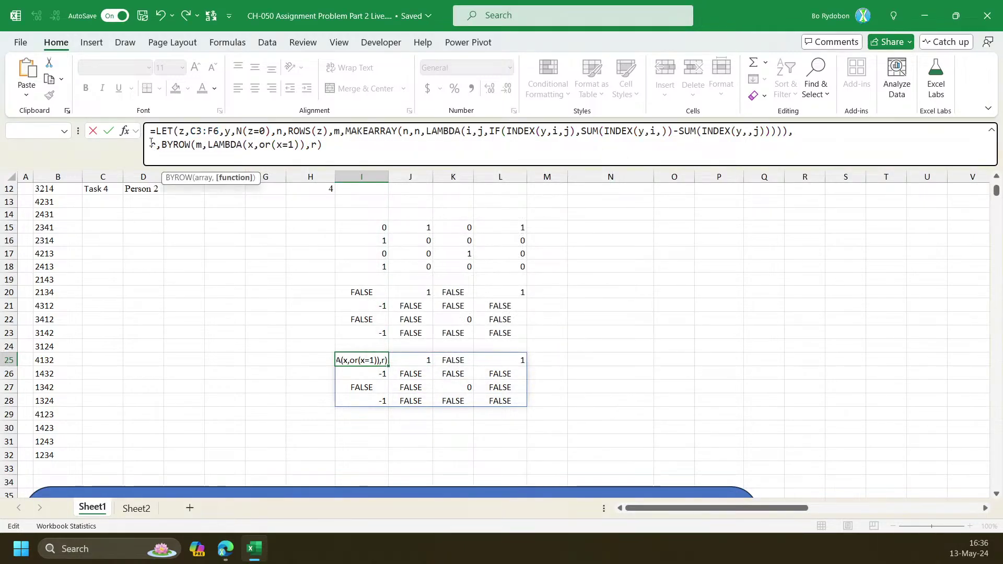
pyautogui.press('Return')
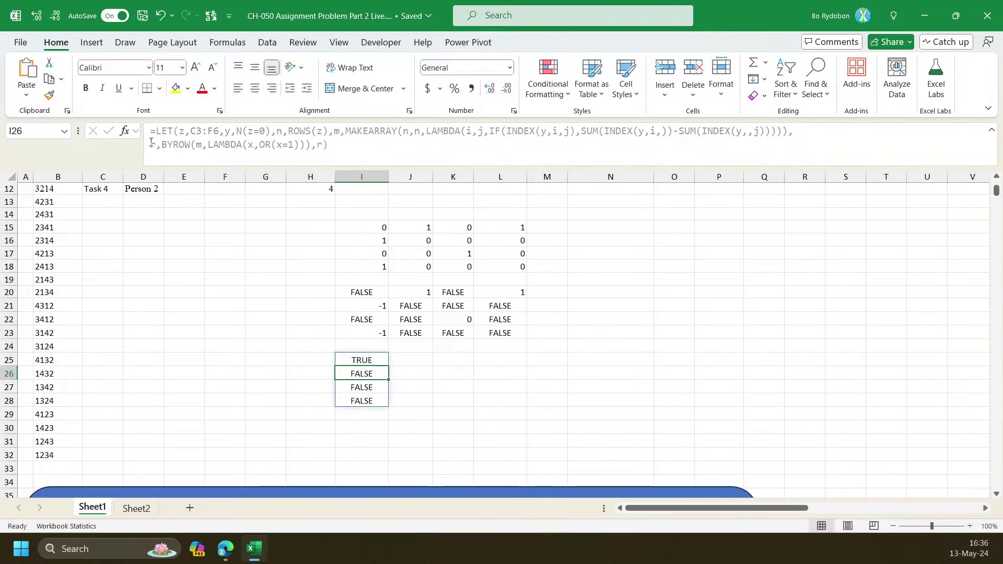
pyautogui.press('Up')
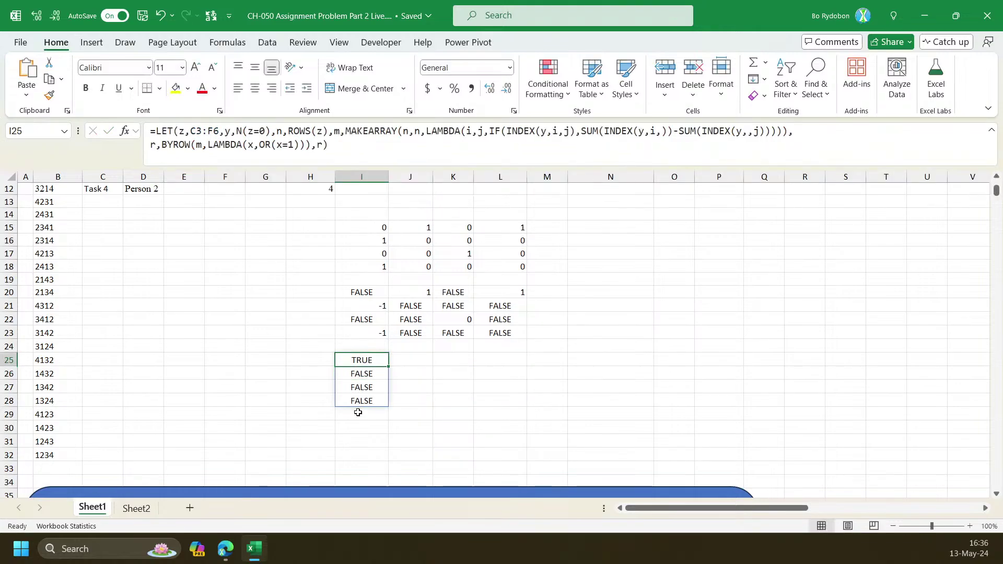
# Replace the returned r in the I25 formula with a new name c defined by a copy of BYROW(m,LAMBDA(x,OR(x=1)))
pyautogui.moveTo(369, 359); pyautogui.dragTo(491, 359)
pyautogui.moveTo(370, 357); pyautogui.dragTo(485, 354)
pyautogui.click(365, 359)
pyautogui.doubleClick(320, 147)
pyautogui.write('c,')
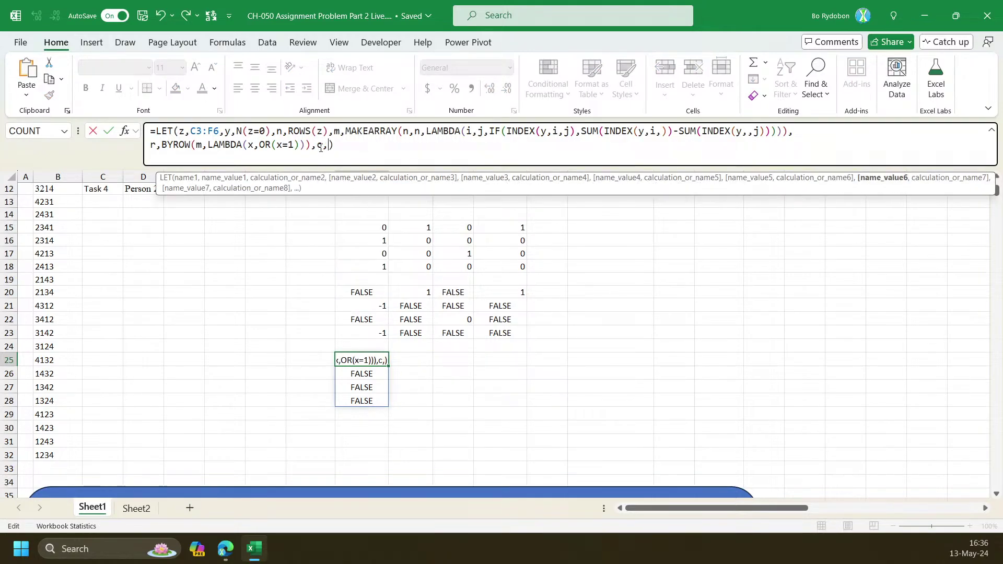
pyautogui.click(185, 145)
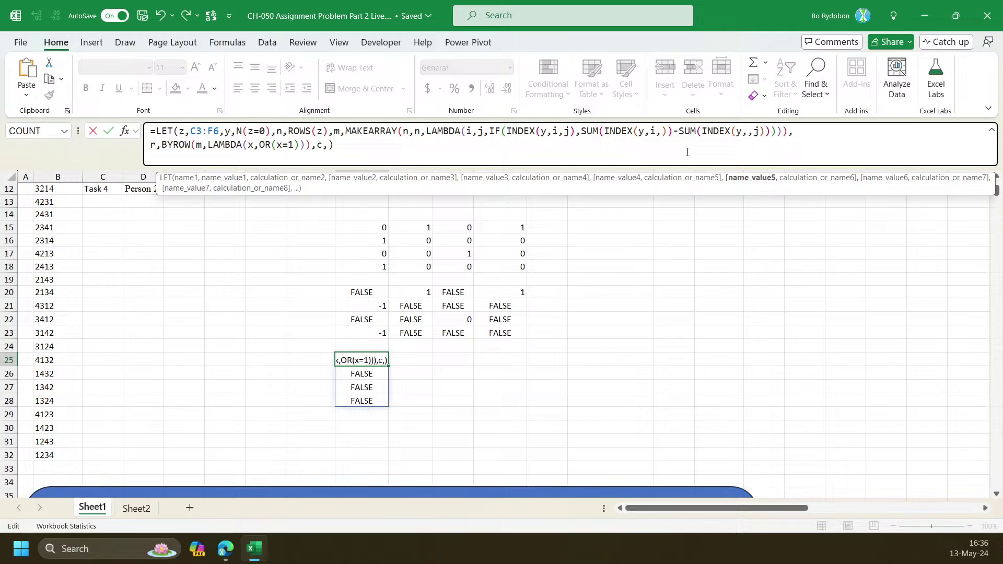
pyautogui.click(746, 178)
pyautogui.hotkey('ctrl', 'c')
pyautogui.click(329, 146)
pyautogui.hotkey('ctrl', 'v')
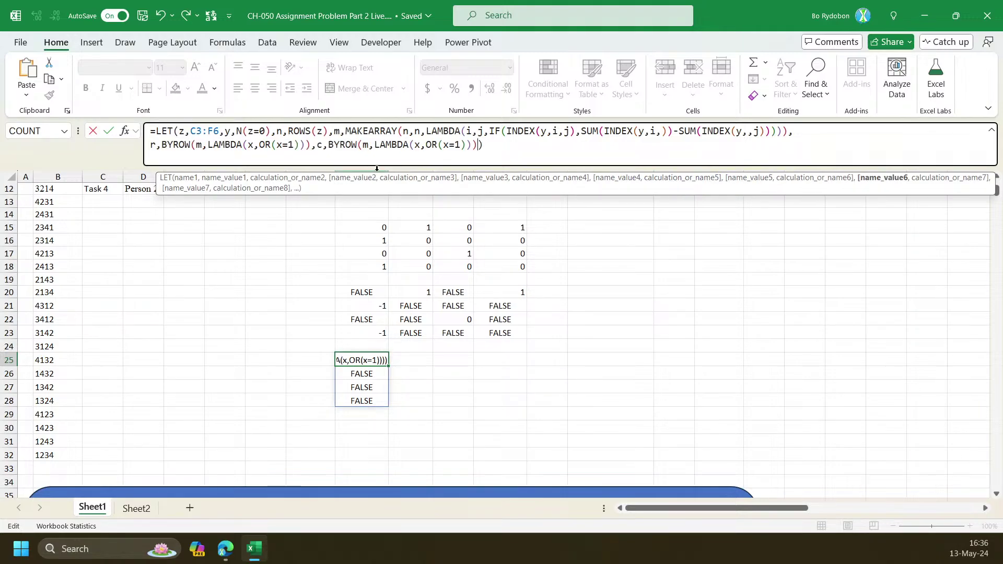
# Change the test in c's BYROW to x=-1, return c from the LET in I25 and enter the formula
pyautogui.click(461, 147)
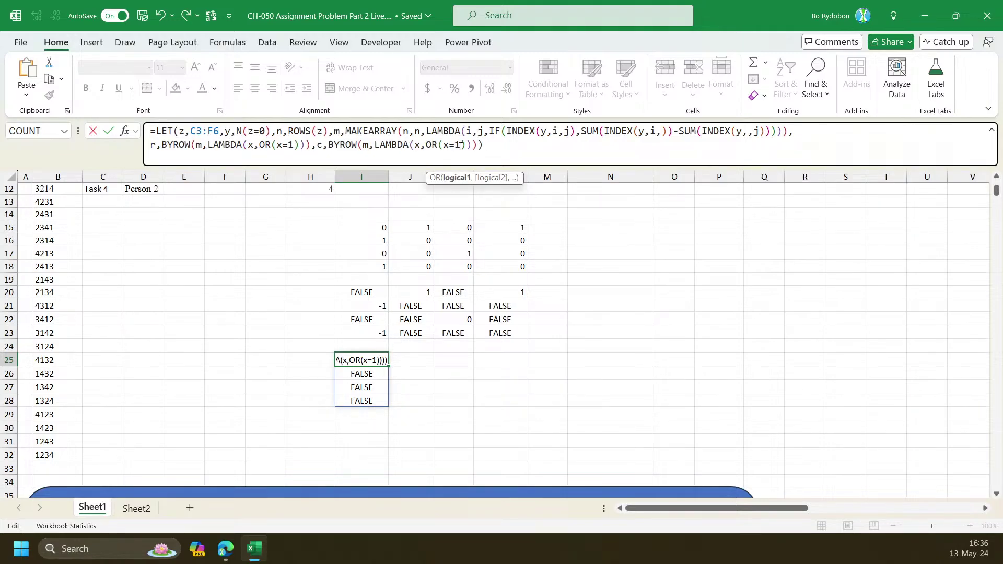
pyautogui.write('-')
pyautogui.press('Return')
pyautogui.press('Return')
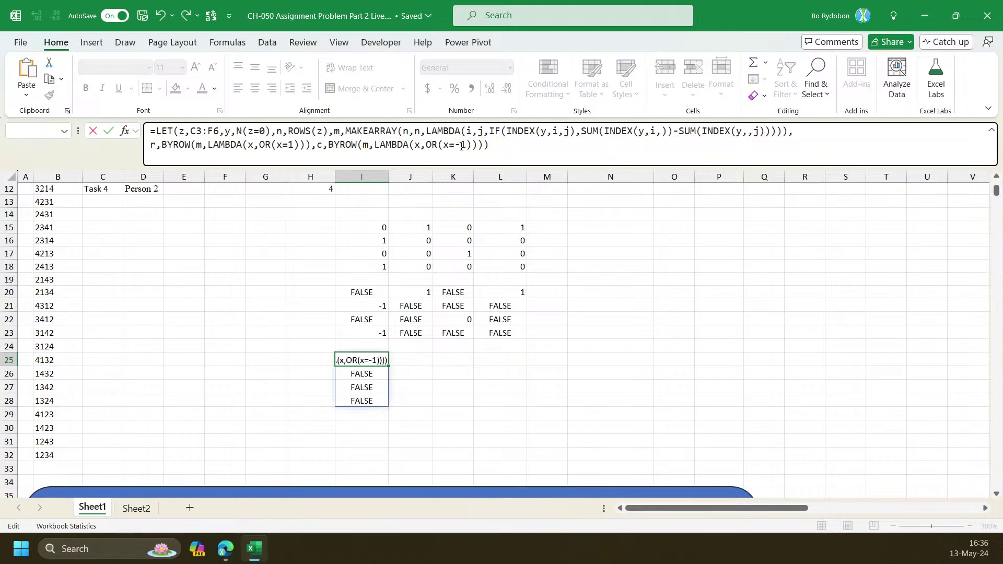
pyautogui.press('End')
pyautogui.press('Left')
pyautogui.write(',c')
pyautogui.press('Return')
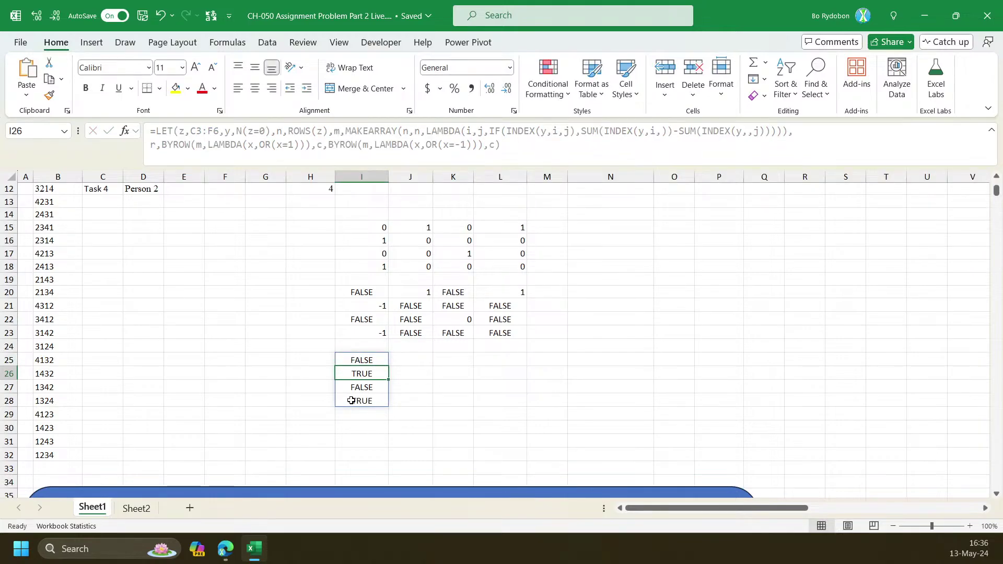
# Replace BYROW with BYCOL in the definition of c in the I25 formula and enter it
pyautogui.click(361, 360)
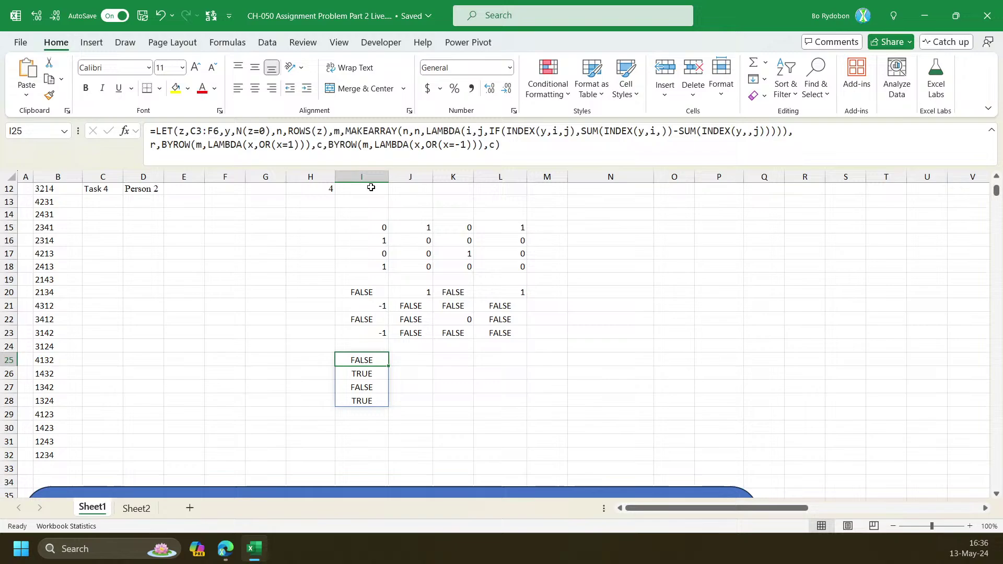
pyautogui.doubleClick(351, 147)
pyautogui.write('BYCOL')
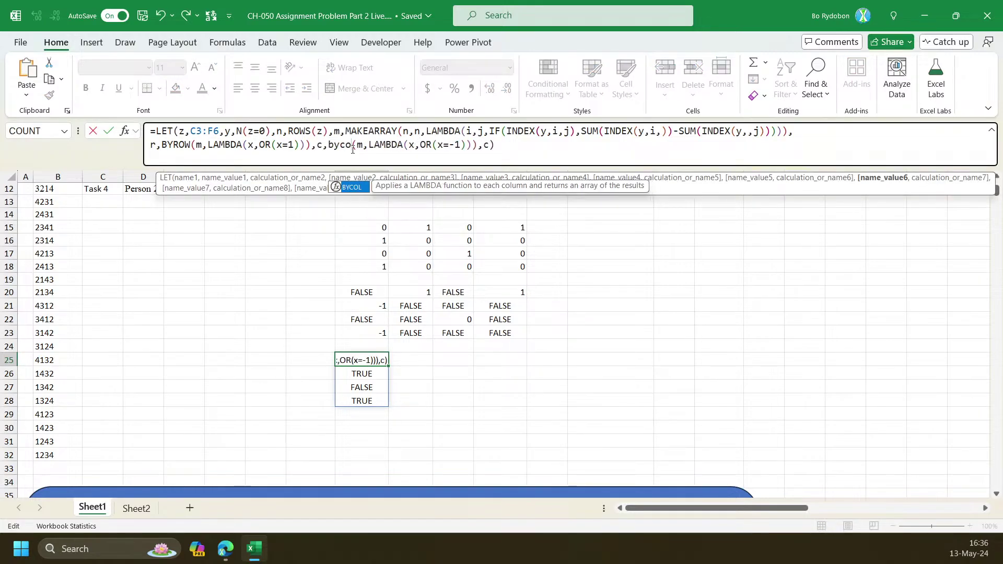
pyautogui.press('Return')
pyautogui.click(363, 362)
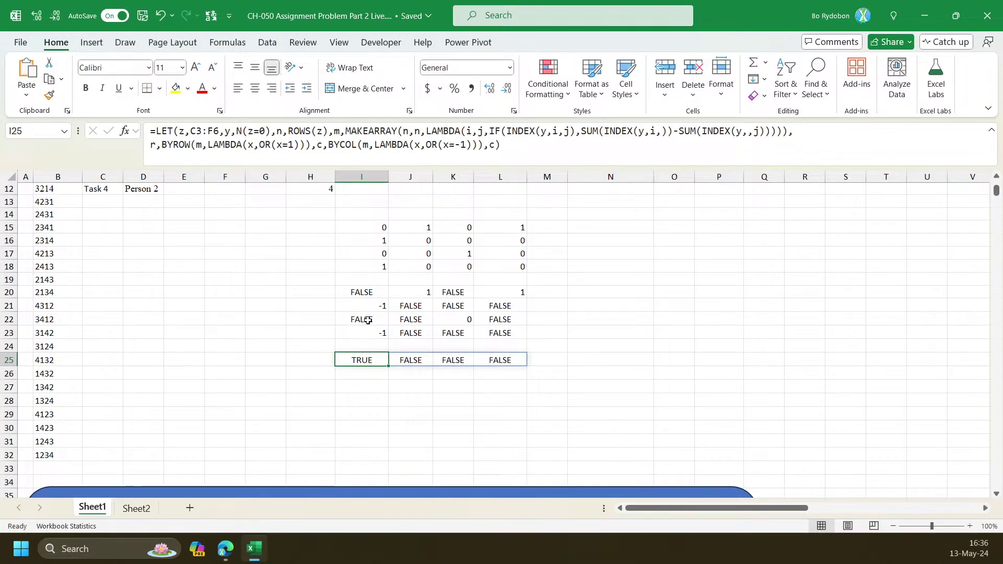
# Compare the column flags in row 25 with the matrix columns in I20:L23, including cell K22
pyautogui.click(366, 295)
pyautogui.moveTo(367, 300); pyautogui.dragTo(369, 342)
pyautogui.click(369, 361)
pyautogui.scroll(4, 384, 374)
pyautogui.scroll(-3, 389, 296)
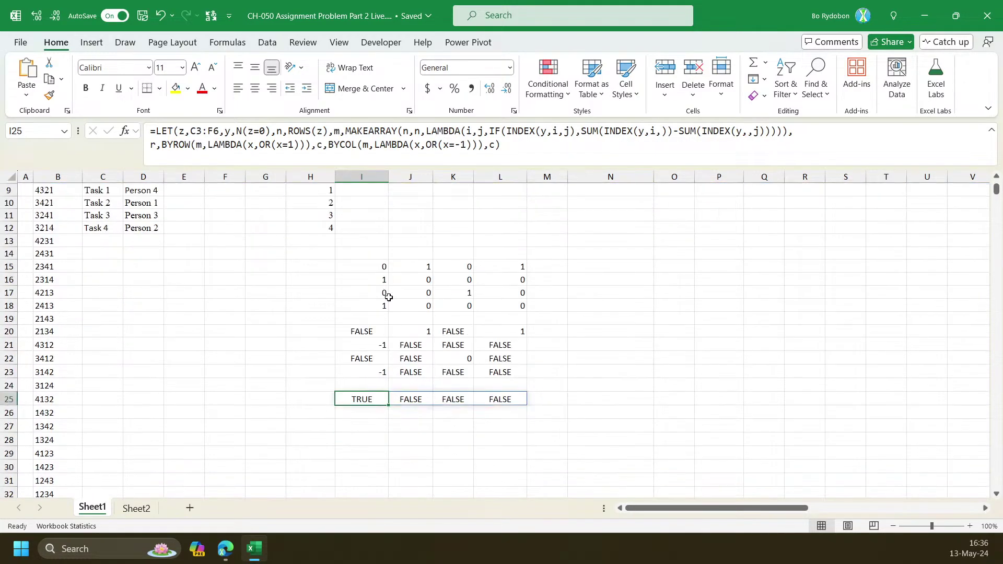
pyautogui.click(456, 361)
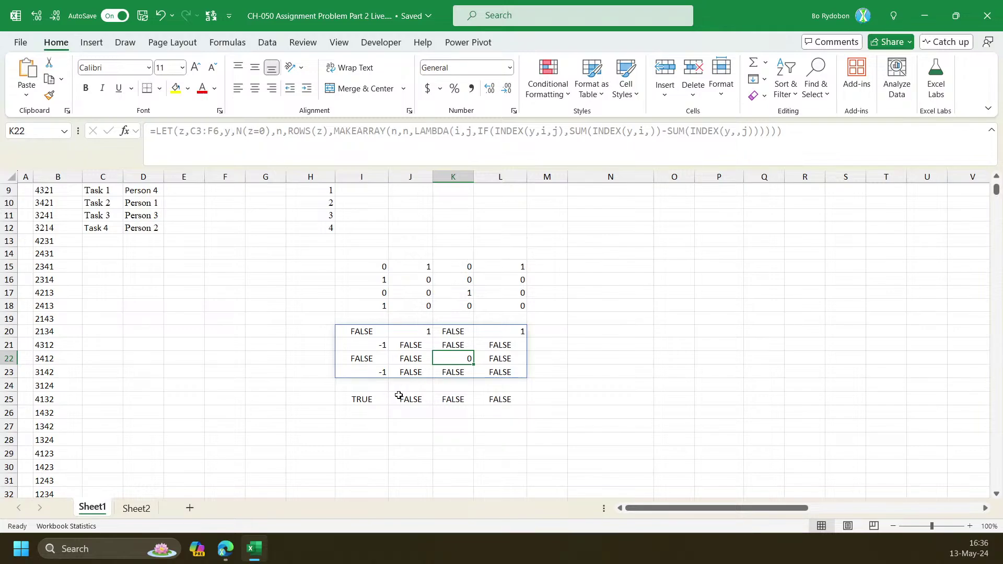
pyautogui.click(374, 400)
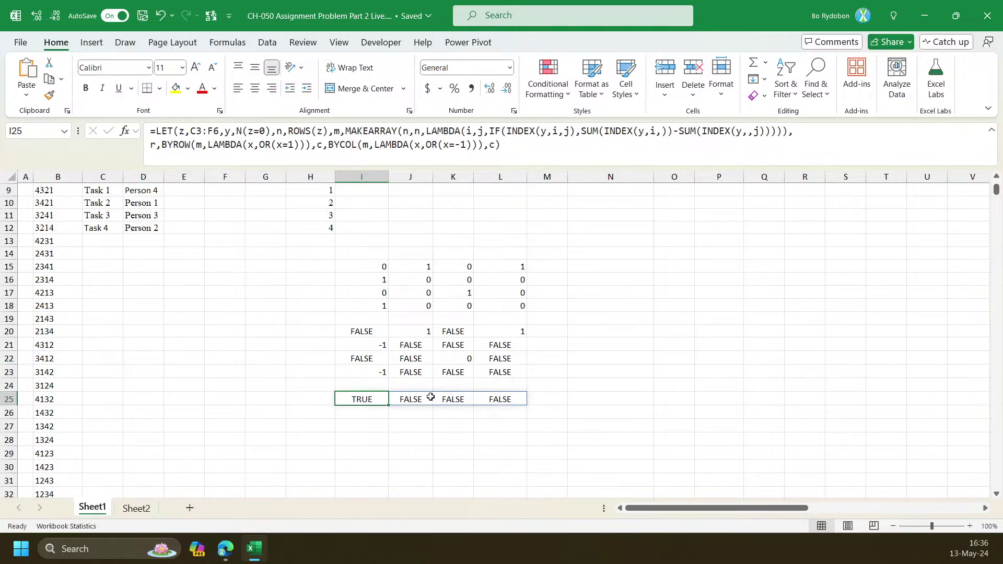
pyautogui.click(457, 143)
pyautogui.write('-')
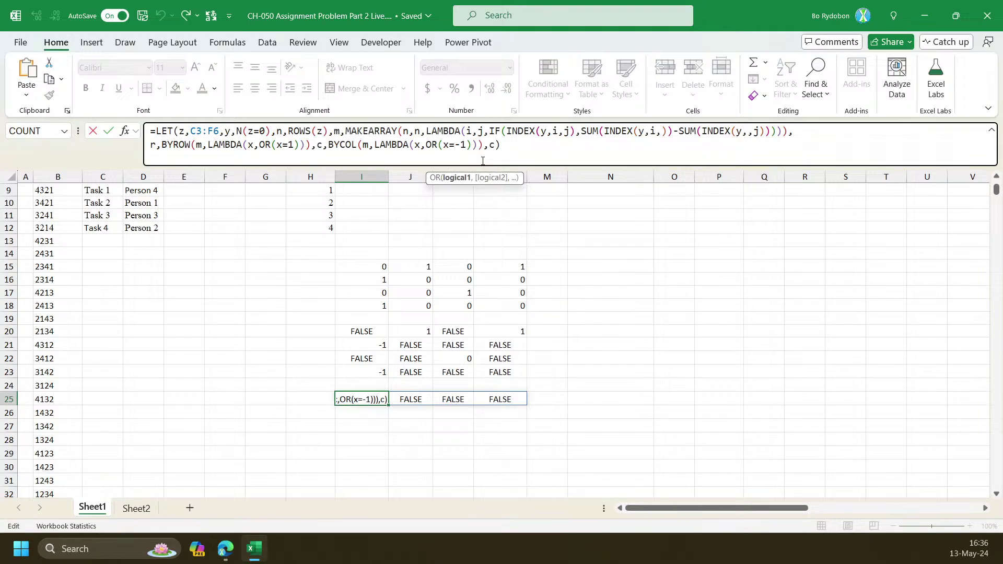
pyautogui.write('{')
pyautogui.press('Right')
pyautogui.press('Right')
pyautogui.write('}')
pyautogui.press('Return')
# Enter the trial comparison =I20:I23=0 in I28
pyautogui.click(369, 439)
pyautogui.write('=')
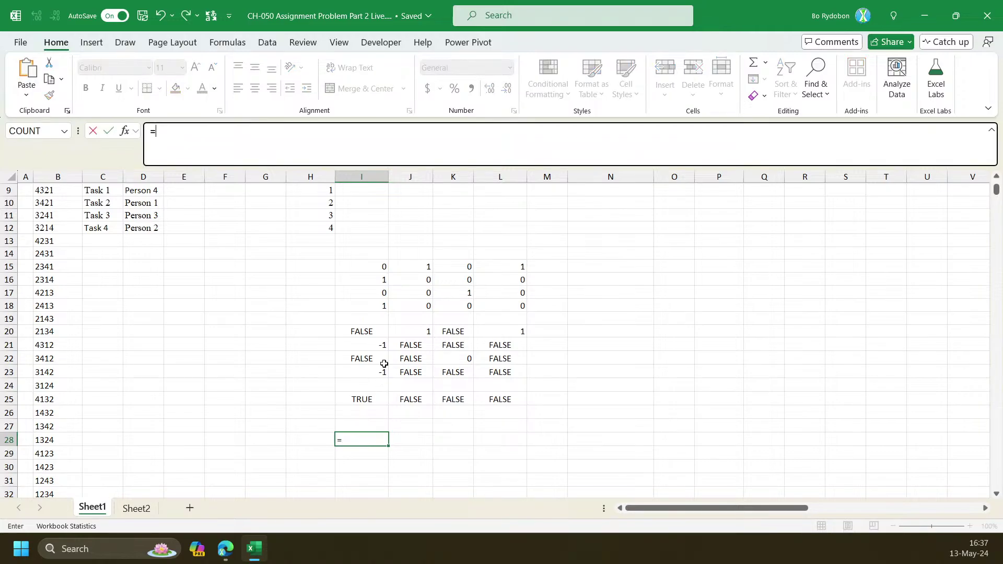
pyautogui.moveTo(369, 335); pyautogui.dragTo(370, 385)
pyautogui.moveTo(370, 385); pyautogui.dragTo(371, 373)
pyautogui.moveTo(370, 332); pyautogui.dragTo(370, 372)
pyautogui.write('=0')
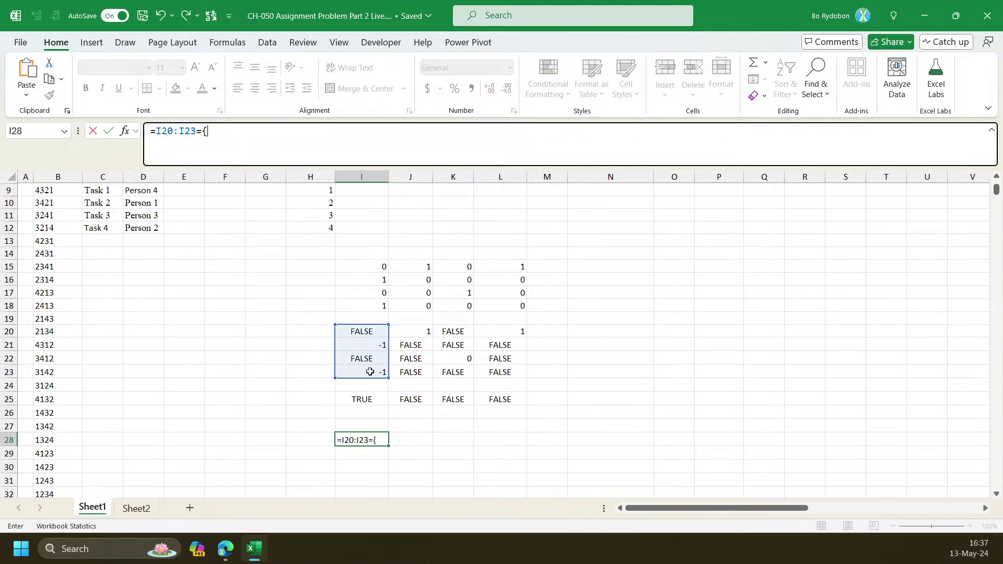
pyautogui.hotkey('ctrl', 'Return')
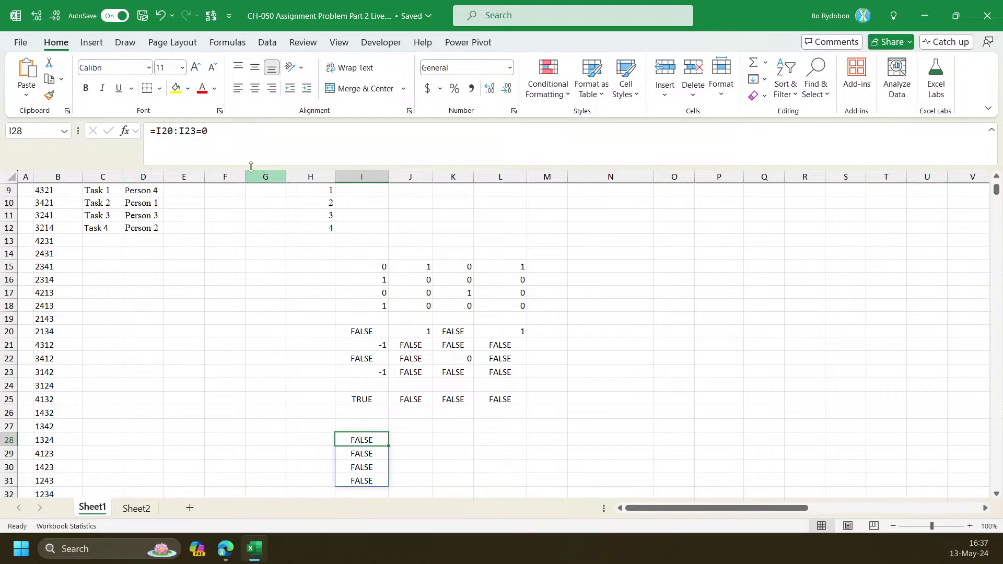
# Try the array comparison =I20:I23={0,-1} in I28 and clear the trial formula
pyautogui.click(202, 130)
pyautogui.write('{0,')
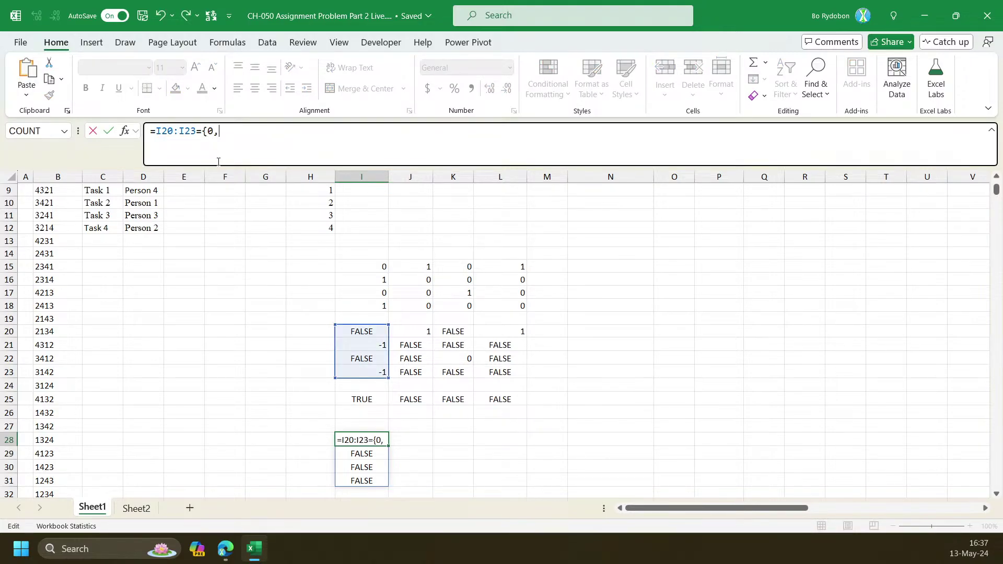
pyautogui.write('1}')
pyautogui.press('Return')
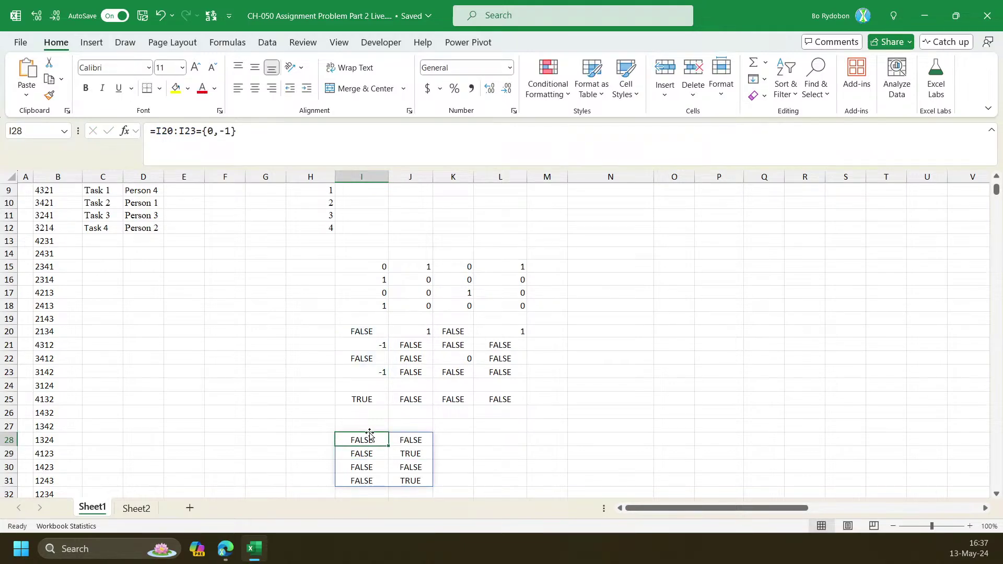
pyautogui.press('Delete')
# Change the test in c's BYCOL to x={-1,0} in the I25 formula and enter it
pyautogui.click(366, 400)
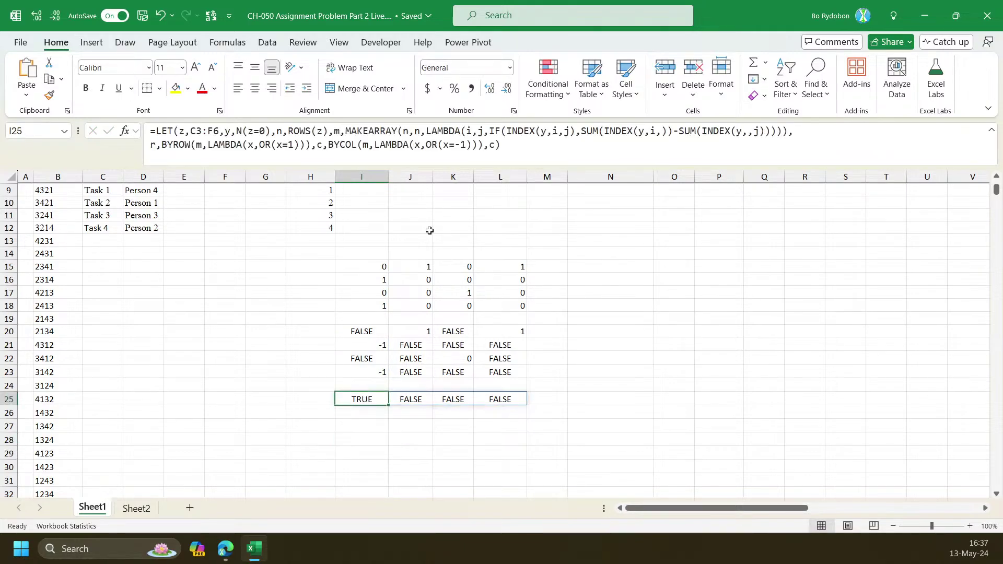
pyautogui.click(462, 144)
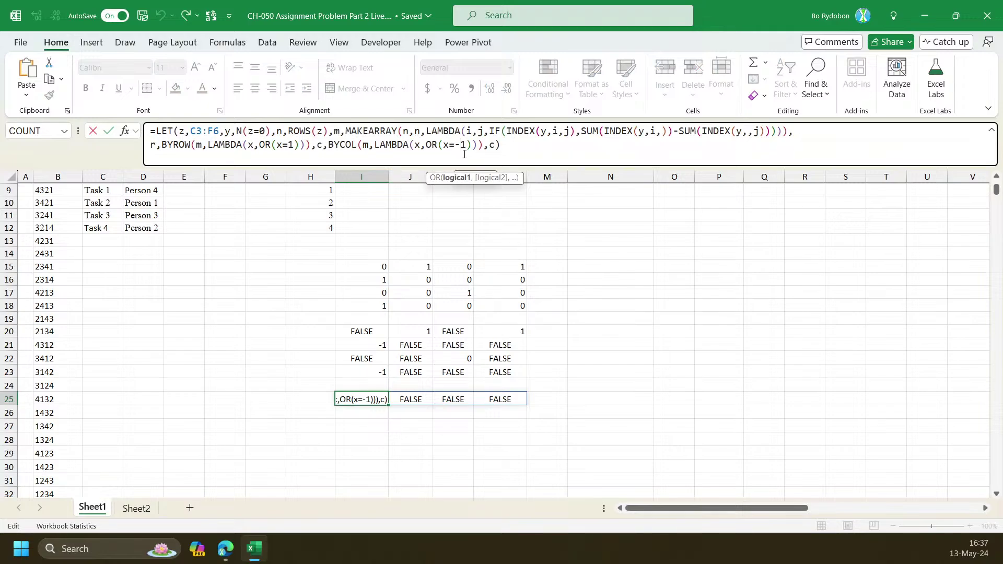
pyautogui.write('{')
pyautogui.write(',0}')
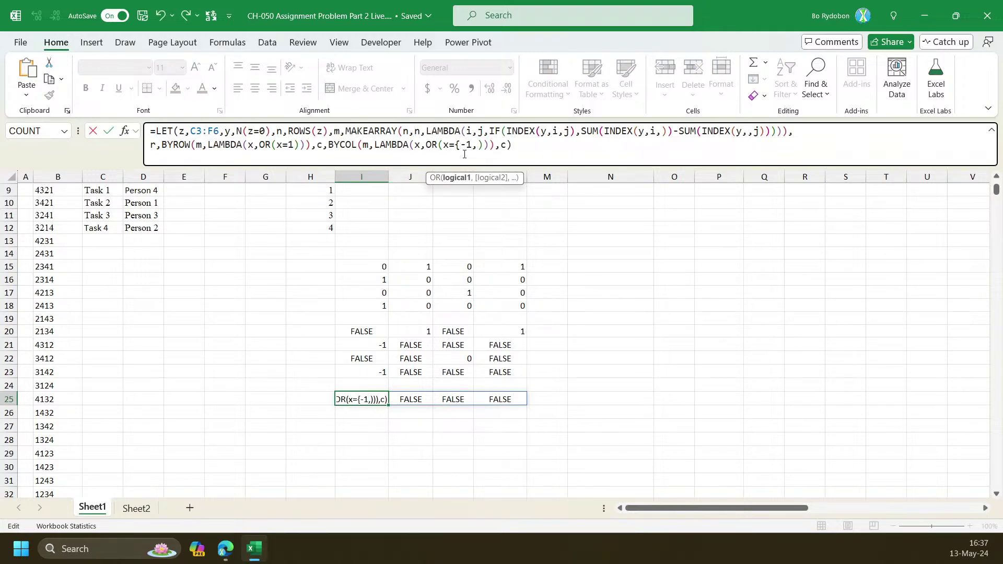
pyautogui.press('Return')
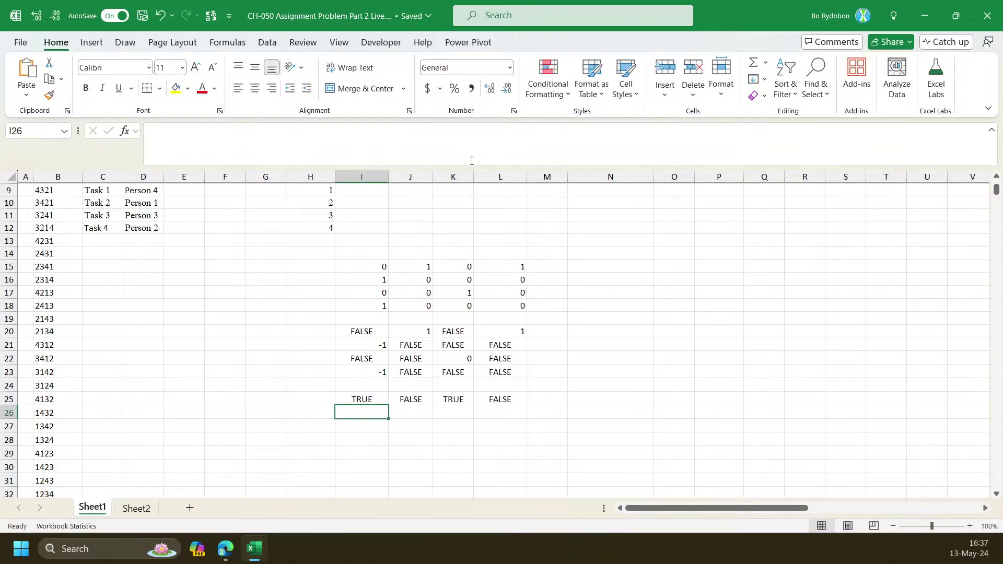
# Compare the column flags in row 25 with K20:K23 and with the Task 2 and Task 4 columns of the Step 3 table
pyautogui.press('Up')
pyautogui.click(456, 399)
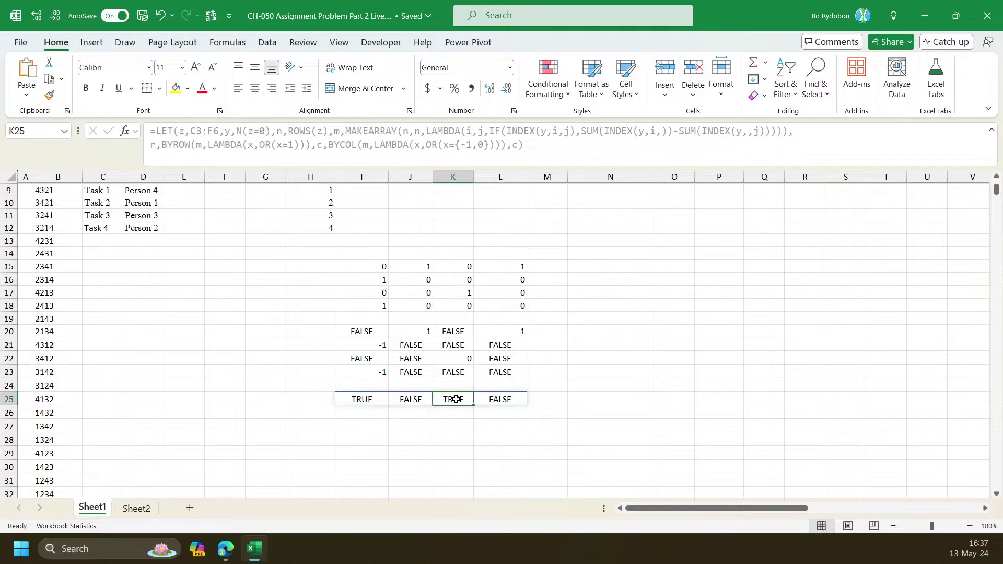
pyautogui.moveTo(452, 331); pyautogui.dragTo(450, 369)
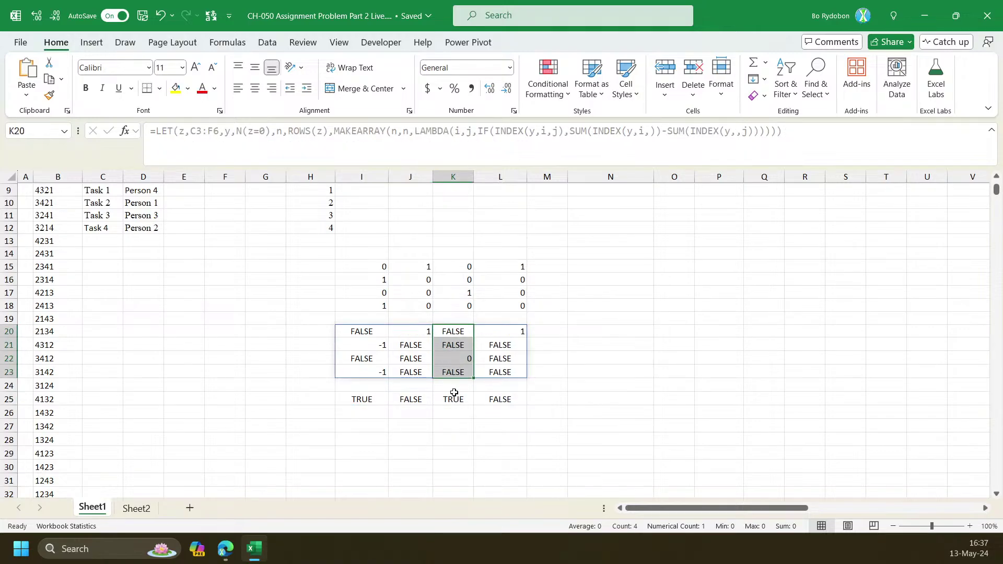
pyautogui.click(374, 401)
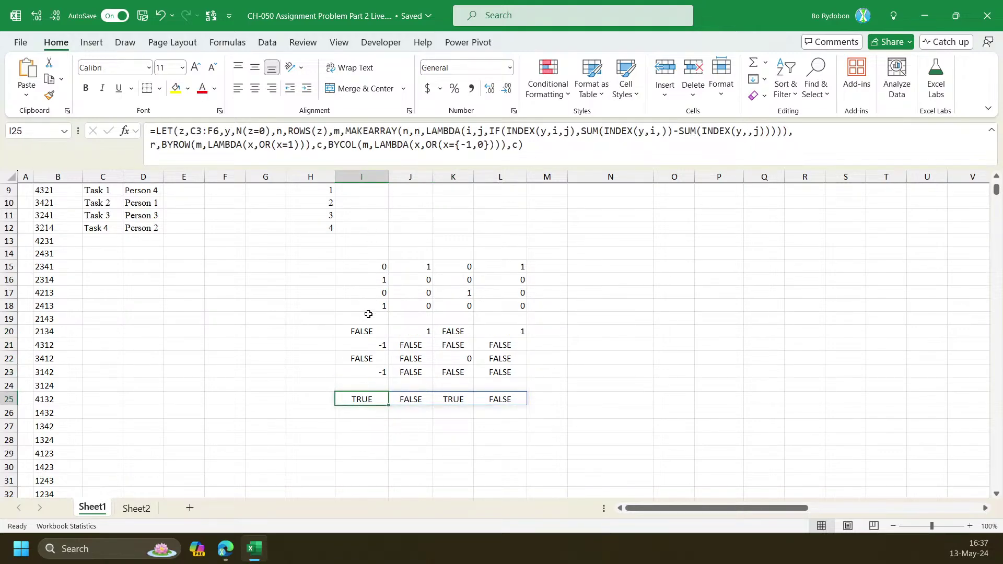
pyautogui.scroll(3, 372, 322)
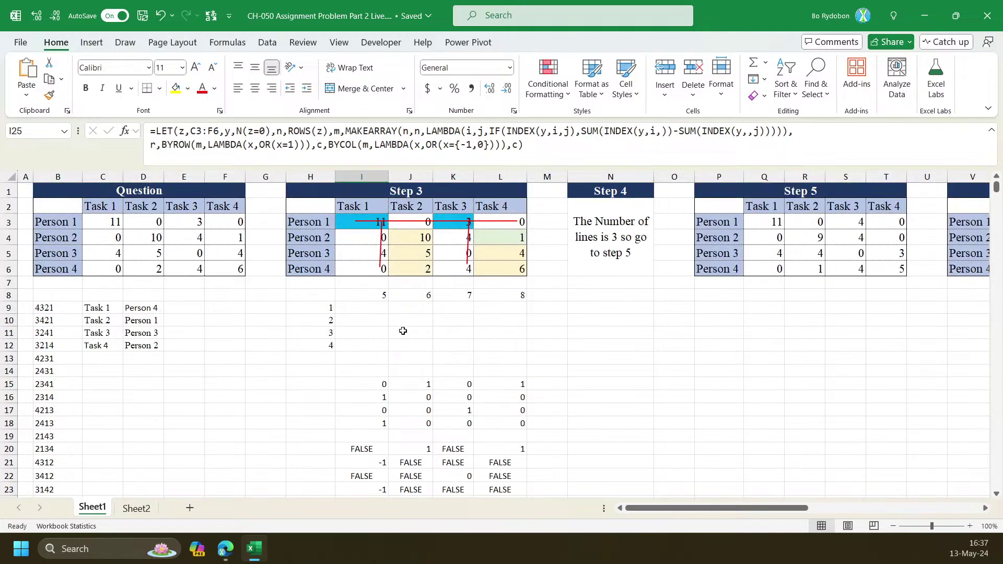
pyautogui.click(415, 250)
pyautogui.moveTo(415, 249); pyautogui.dragTo(414, 269)
pyautogui.moveTo(500, 237); pyautogui.dragTo(502, 270)
pyautogui.scroll(-4, 486, 285)
# Return r+c instead of c from the LET in I25 and enter the formula
pyautogui.click(366, 360)
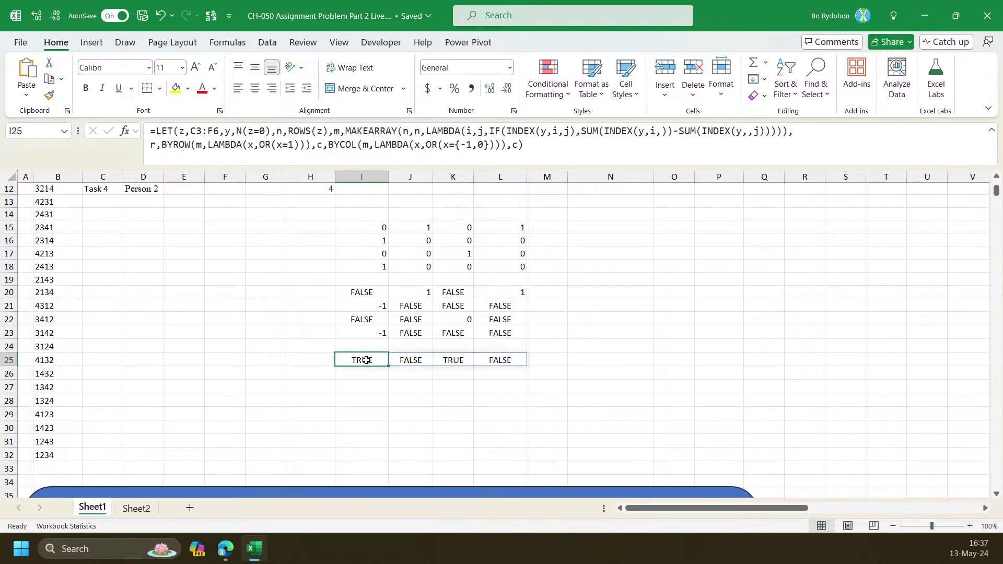
pyautogui.click(516, 145)
pyautogui.press('BackSpace')
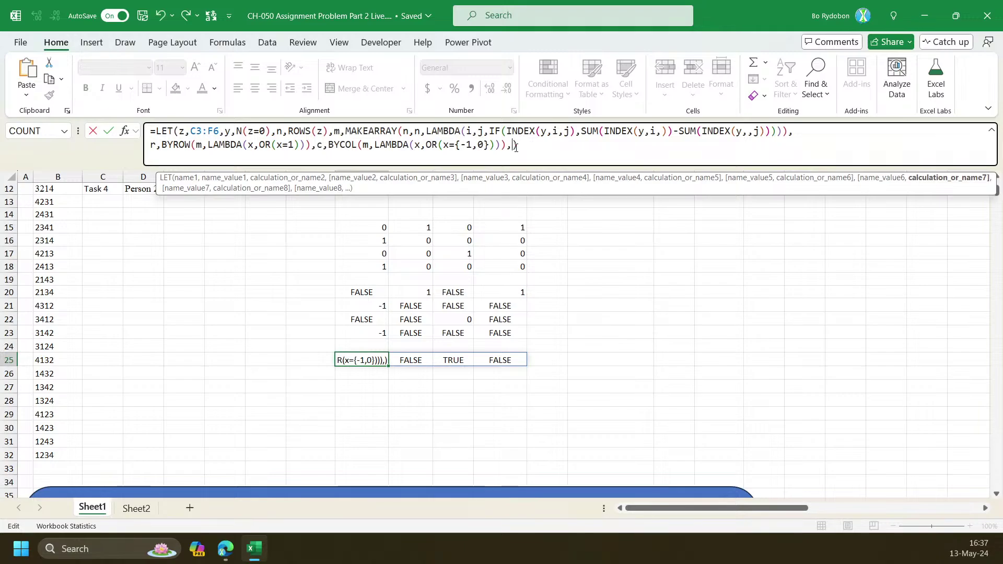
pyautogui.write('r')
pyautogui.write('+c')
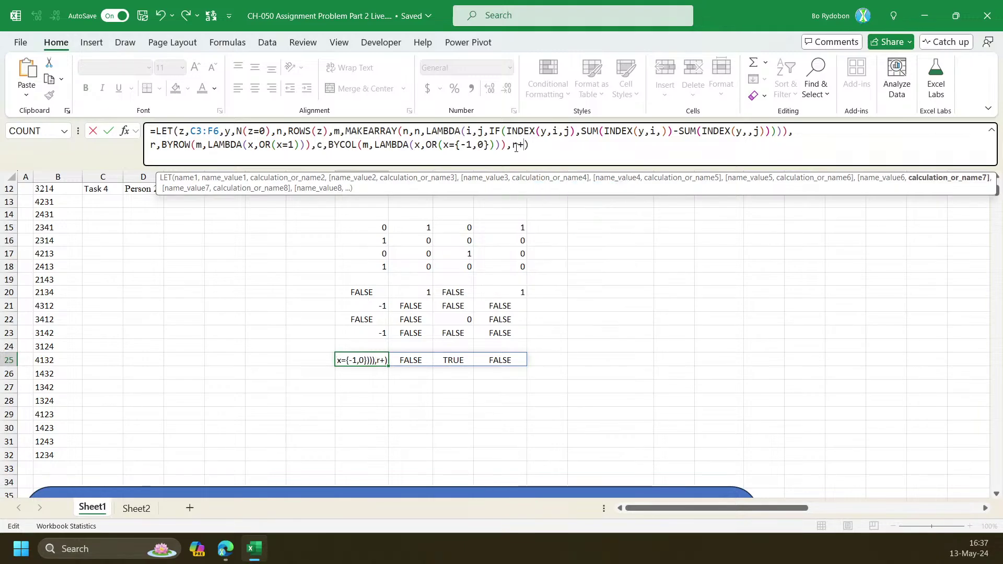
pyautogui.press('Return')
# Compare J26:J28 and L26:L28 of the I25 result with the uncovered cells J4:J6 and L4:L6 in Step 3
pyautogui.moveTo(385, 359); pyautogui.dragTo(384, 387)
pyautogui.scroll(2, 390, 358)
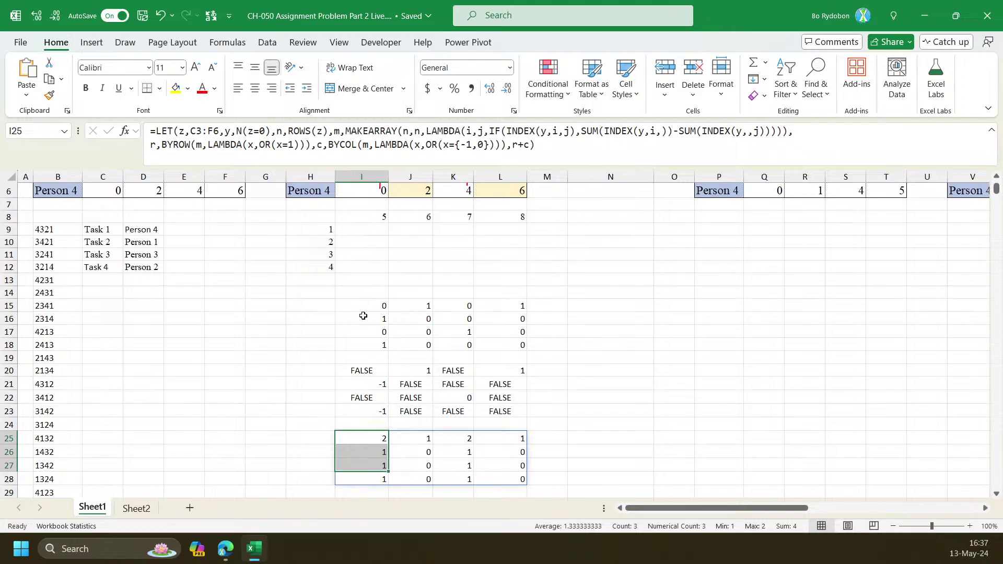
pyautogui.scroll(2, 368, 306)
pyautogui.scroll(-4, 407, 313)
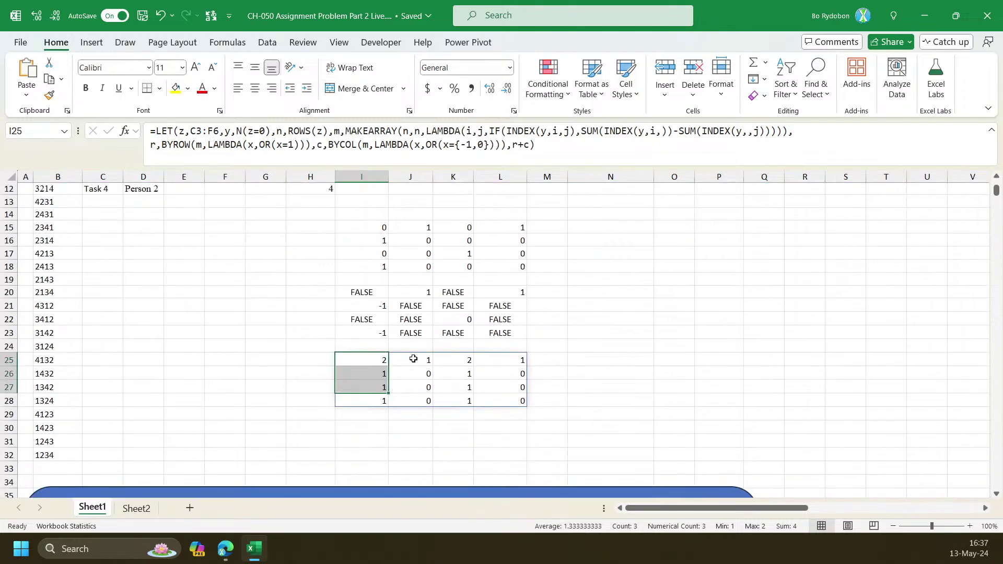
pyautogui.moveTo(423, 374); pyautogui.dragTo(423, 400)
pyautogui.moveTo(519, 374); pyautogui.dragTo(519, 401)
pyautogui.scroll(4, 531, 339)
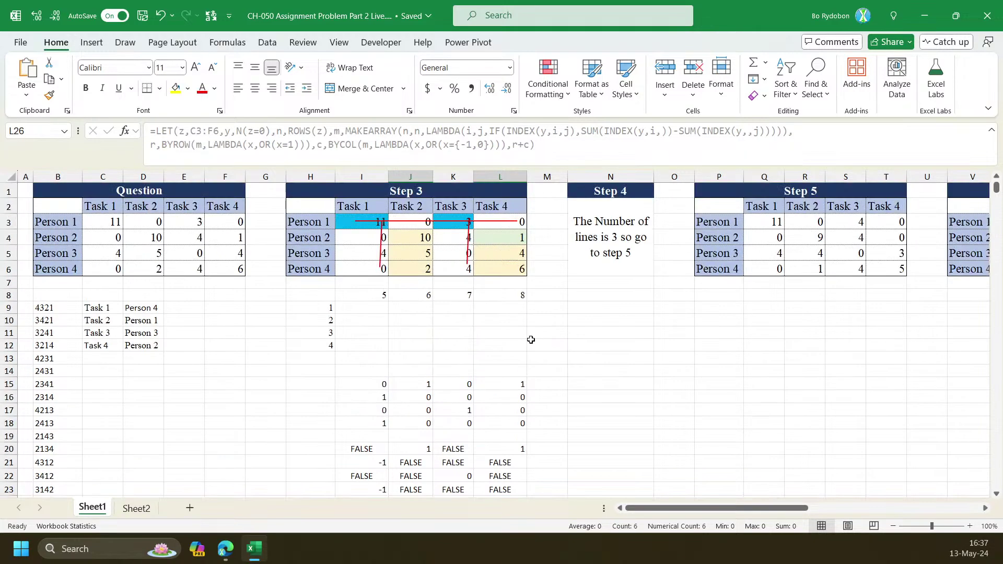
pyautogui.moveTo(421, 243); pyautogui.dragTo(423, 271)
pyautogui.moveTo(501, 238); pyautogui.dragTo(506, 273)
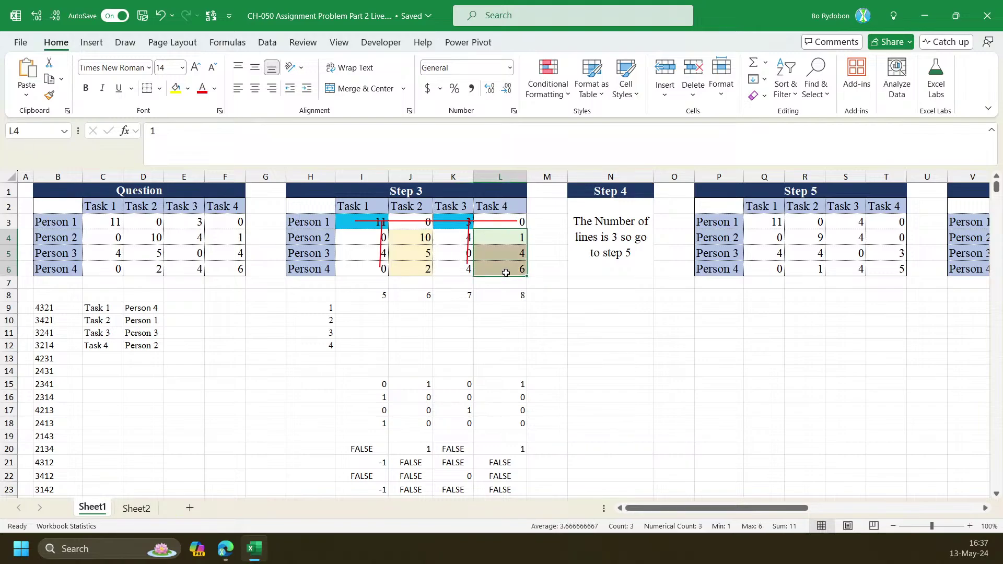
pyautogui.scroll(-3, 440, 264)
pyautogui.scroll(3, 582, 319)
# Examine the uncovered Step 3 cells J4:J6 and L4:L6 alongside the Step 5 table, focusing on the smallest value in L4
pyautogui.moveTo(734, 510); pyautogui.dragTo(772, 509)
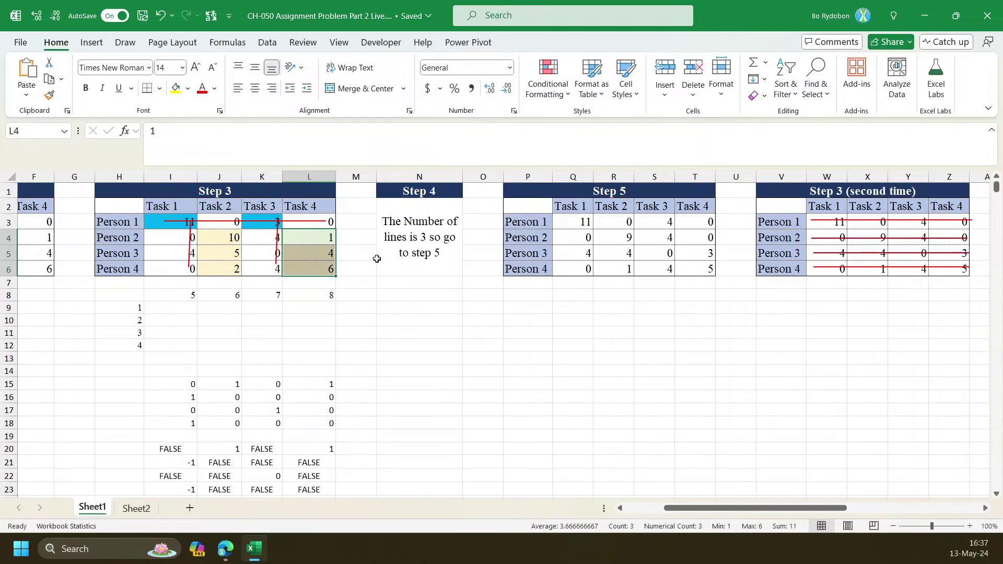
pyautogui.click(325, 240)
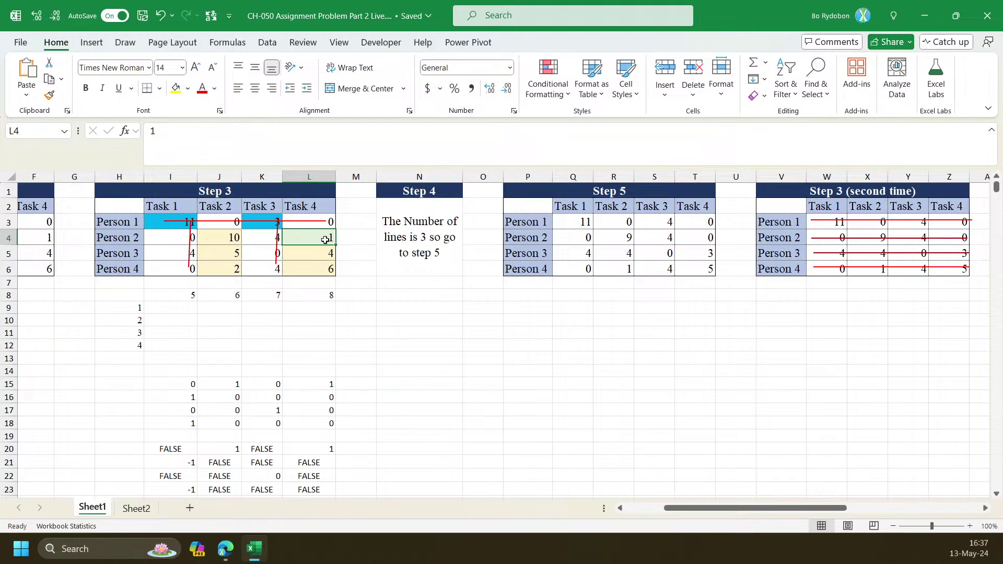
pyautogui.moveTo(238, 236); pyautogui.dragTo(239, 270)
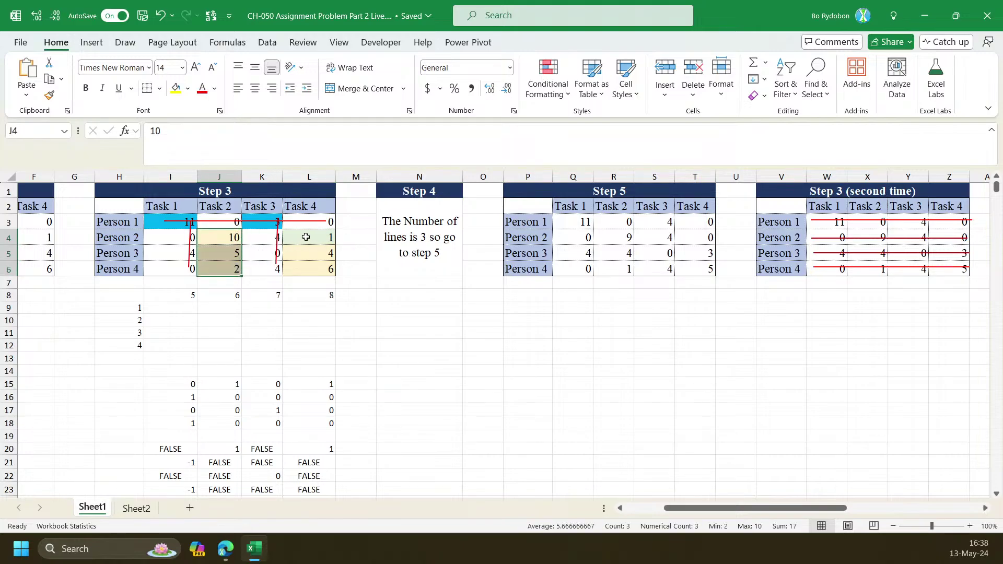
pyautogui.moveTo(305, 237); pyautogui.dragTo(306, 264)
pyautogui.keyDown('ctrl'); pyautogui.moveTo(225, 237); pyautogui.dragTo(227, 271); pyautogui.keyUp('ctrl')
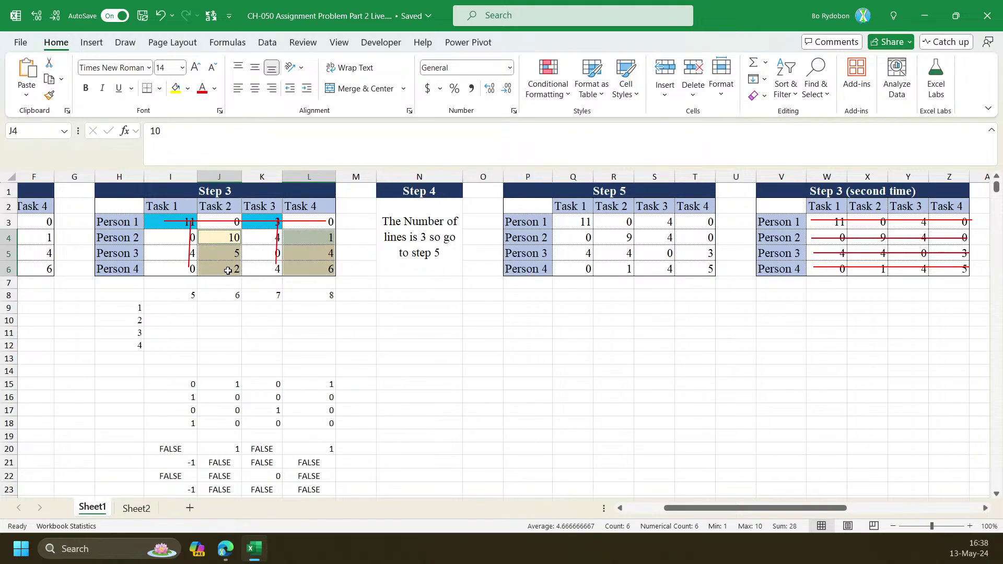
pyautogui.click(309, 235)
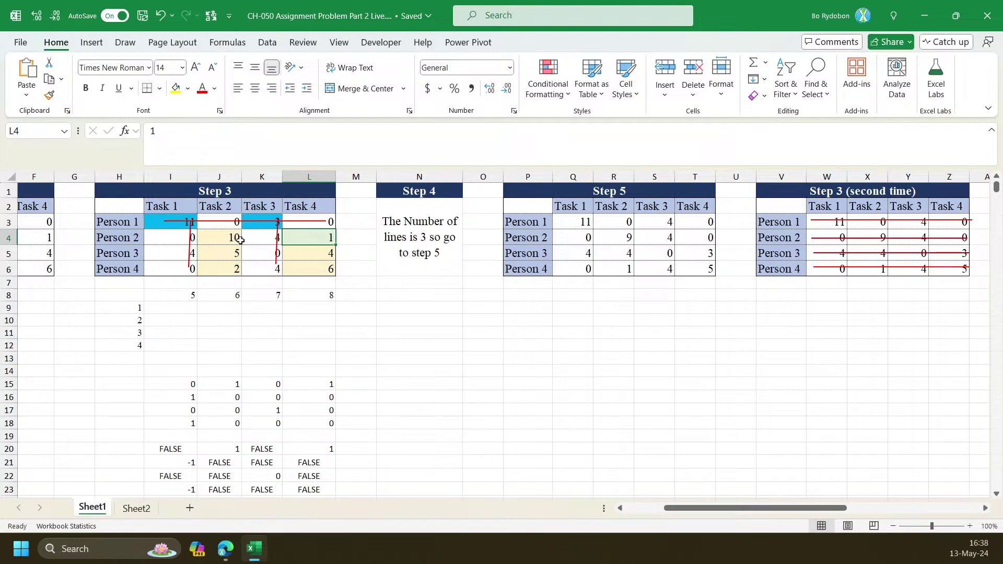
pyautogui.moveTo(240, 239); pyautogui.dragTo(231, 275)
pyautogui.keyDown('ctrl'); pyautogui.moveTo(316, 255); pyautogui.dragTo(318, 274); pyautogui.keyUp('ctrl')
pyautogui.click(321, 234)
pyautogui.scroll(-4, 313, 344)
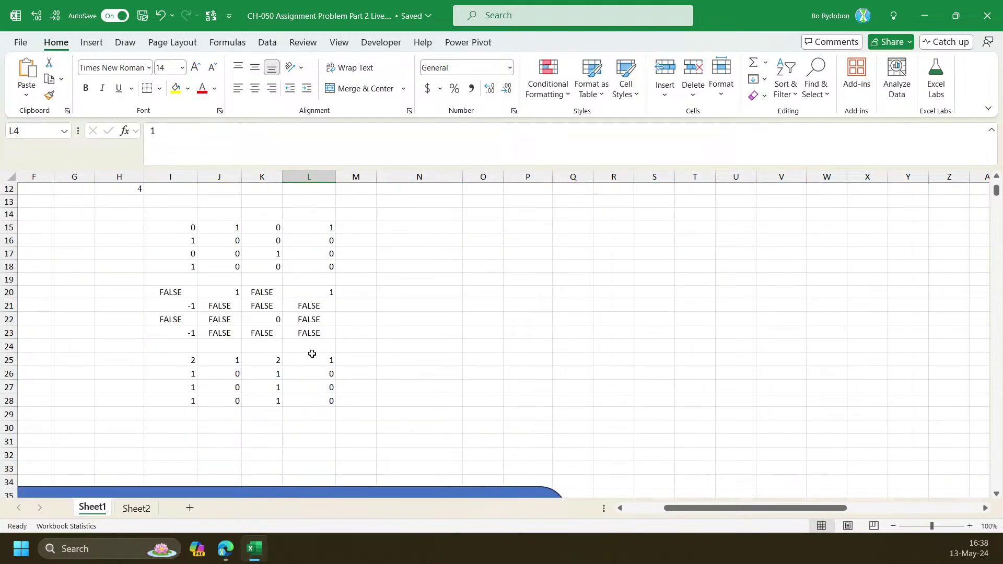
# Return IF(NOT(r+c),z) instead of r+c from the LET in I25, enter the formula, and check the uncovered values in column L
pyautogui.click(184, 358)
pyautogui.doubleClick(185, 359)
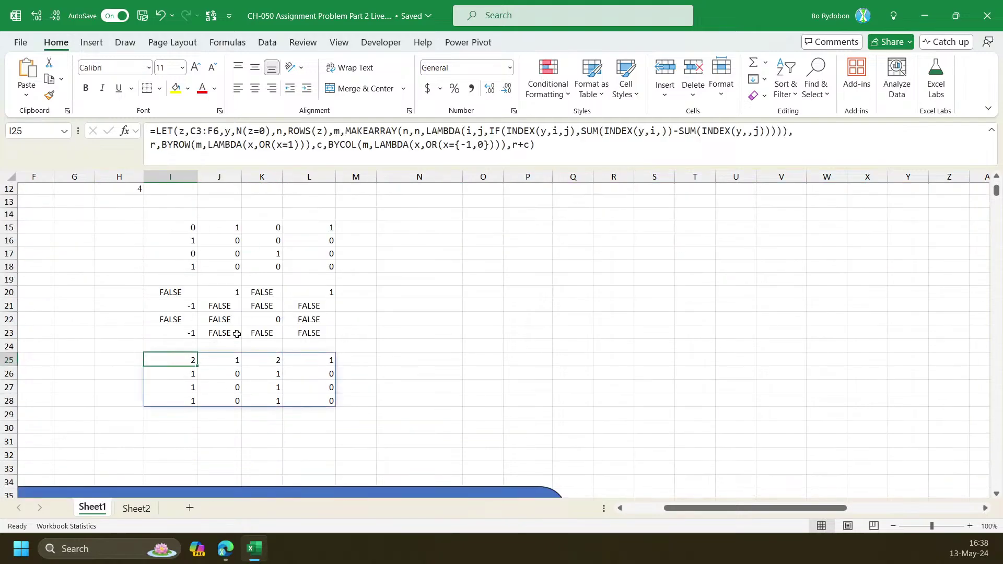
pyautogui.click(513, 144)
pyautogui.write('IF(')
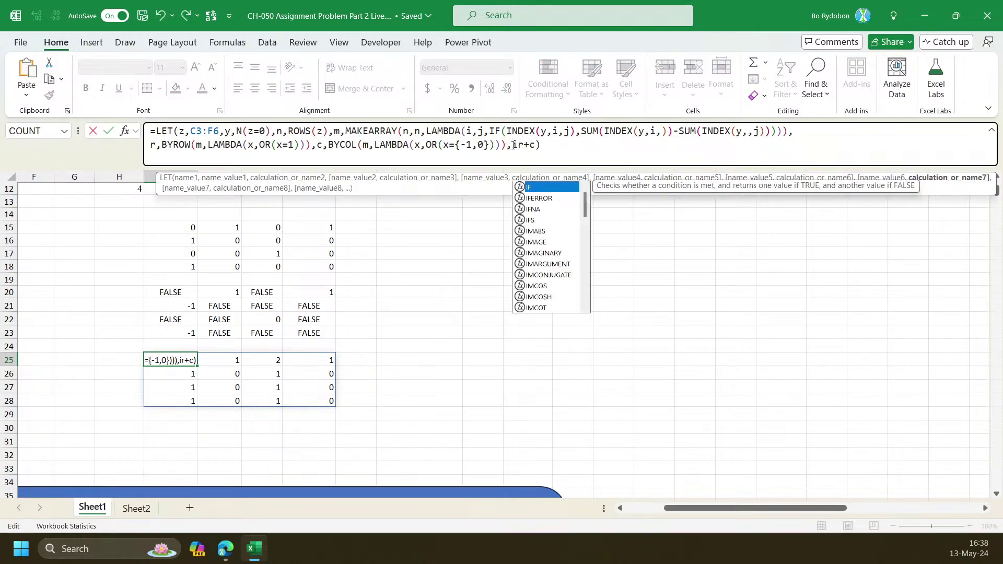
pyautogui.write('no')
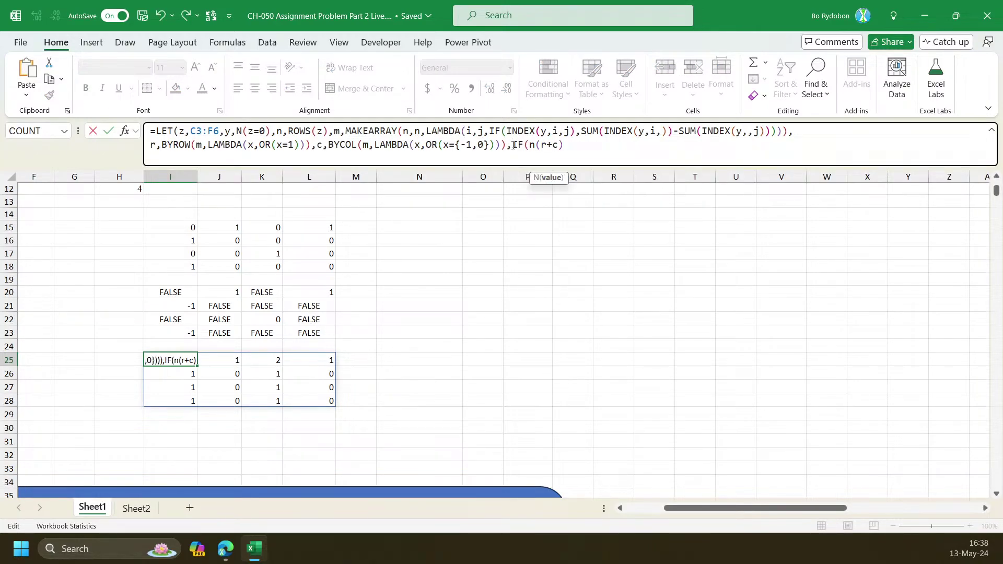
pyautogui.write('t')
pyautogui.press('Tab')
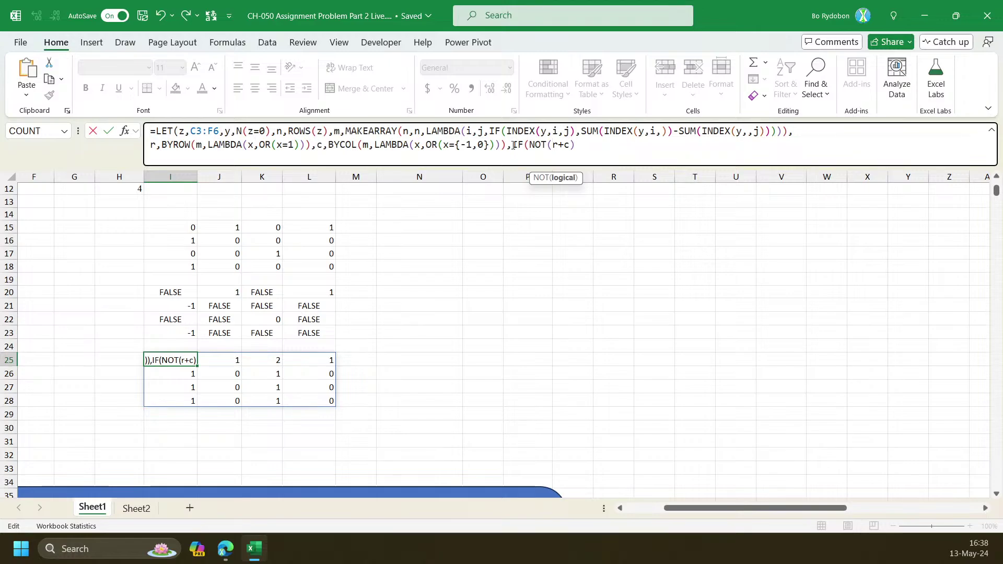
pyautogui.press('End')
pyautogui.write(',')
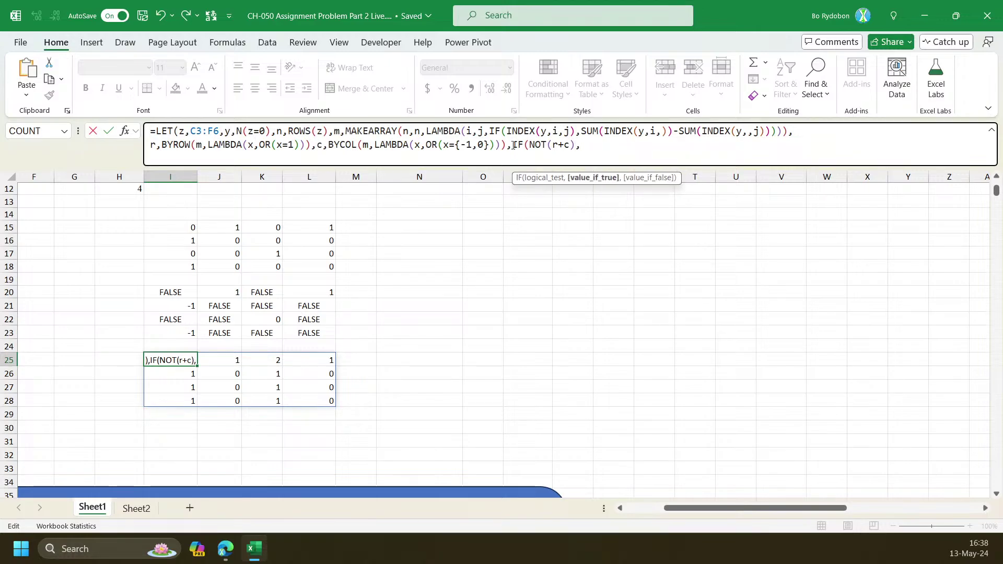
pyautogui.write('z)')
pyautogui.press('Return')
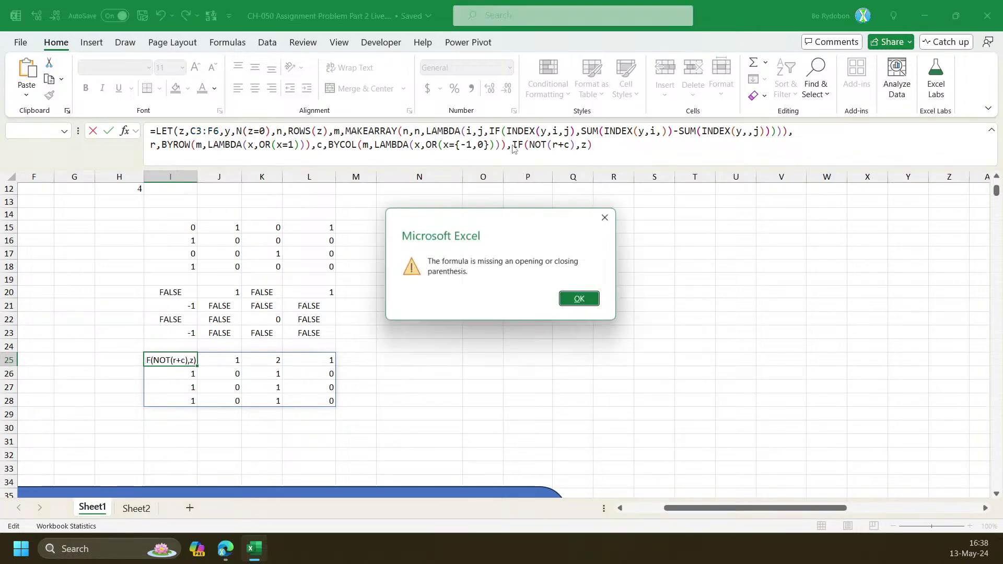
pyautogui.press('Return')
pyautogui.press('End')
pyautogui.write(')')
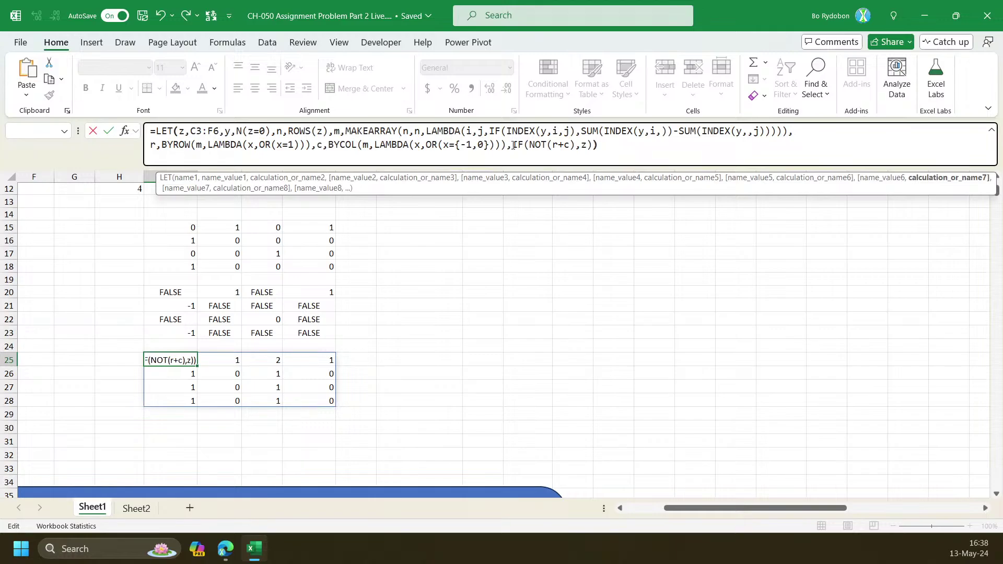
pyautogui.press('Return')
pyautogui.moveTo(331, 379); pyautogui.dragTo(325, 398)
pyautogui.click(327, 376)
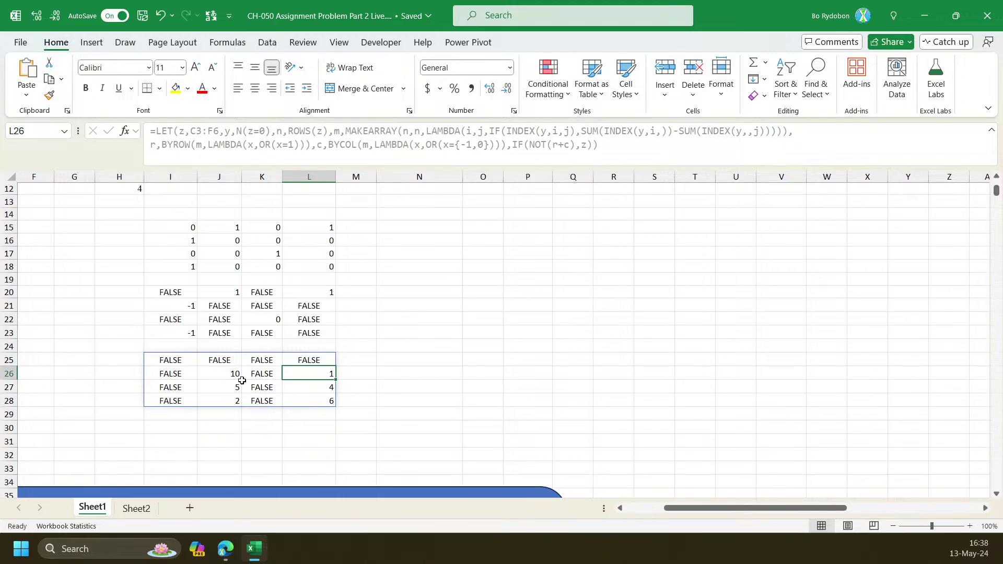
# Name the IF(NOT(r+c),z) expression w in the I25 LET and return w
pyautogui.click(171, 361)
pyautogui.click(513, 145)
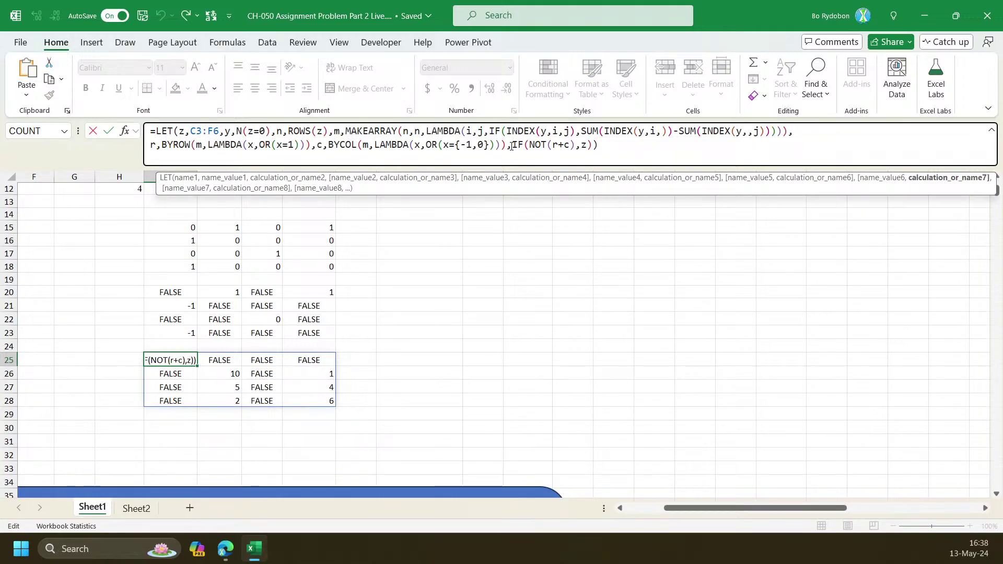
pyautogui.write('w,')
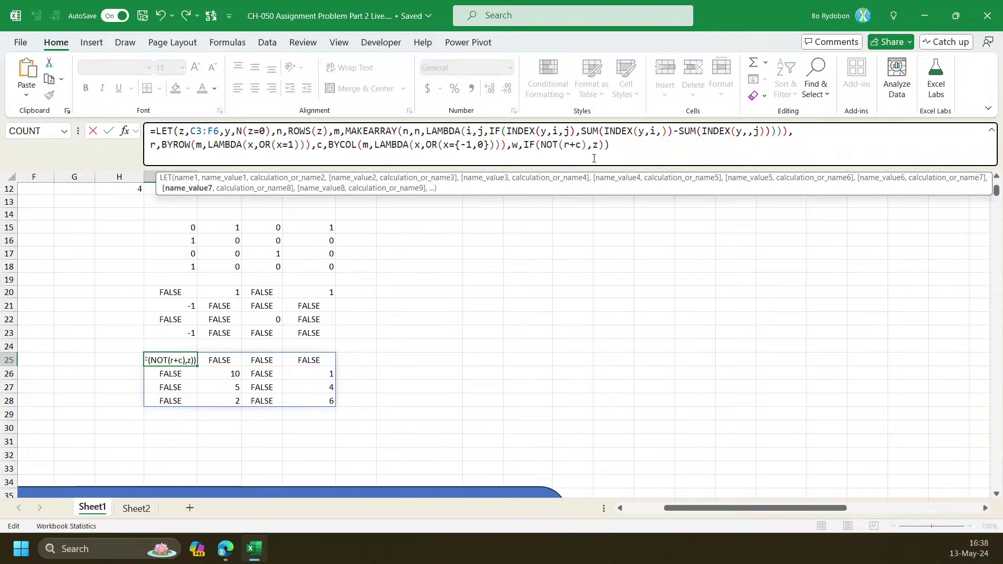
pyautogui.write(',w')
pyautogui.hotkey('ctrl', 'Return')
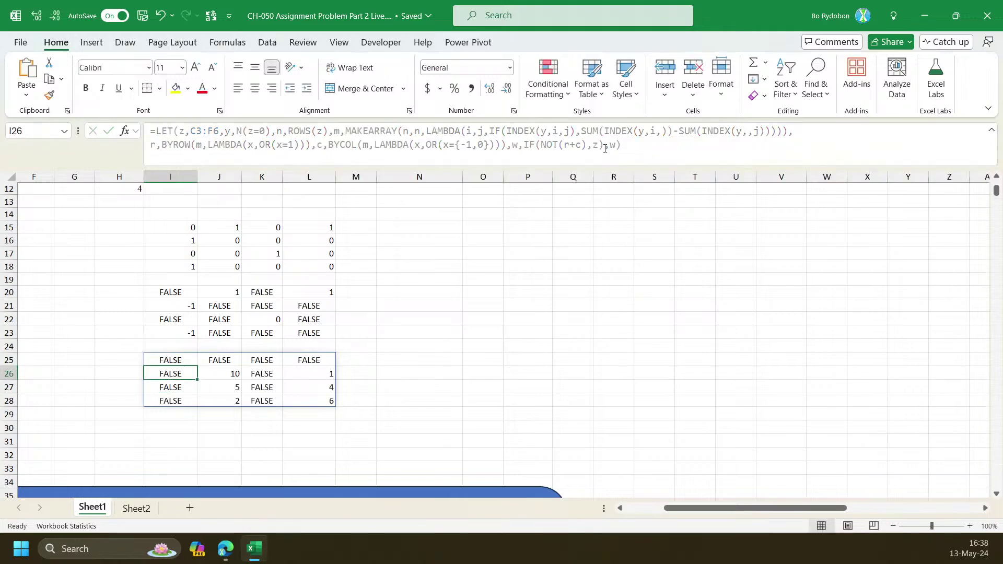
pyautogui.click(610, 145)
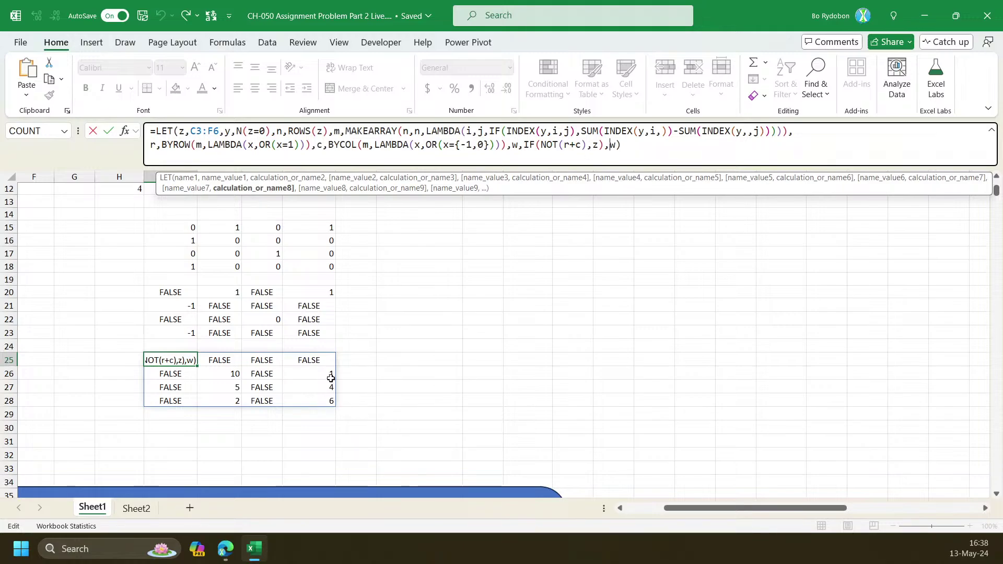
pyautogui.click(524, 146)
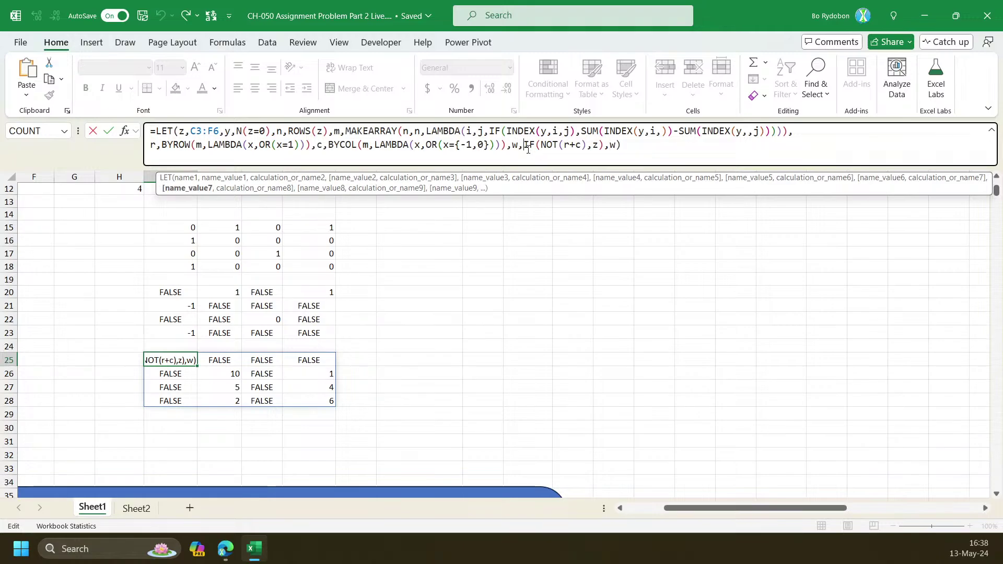
pyautogui.write('z-')
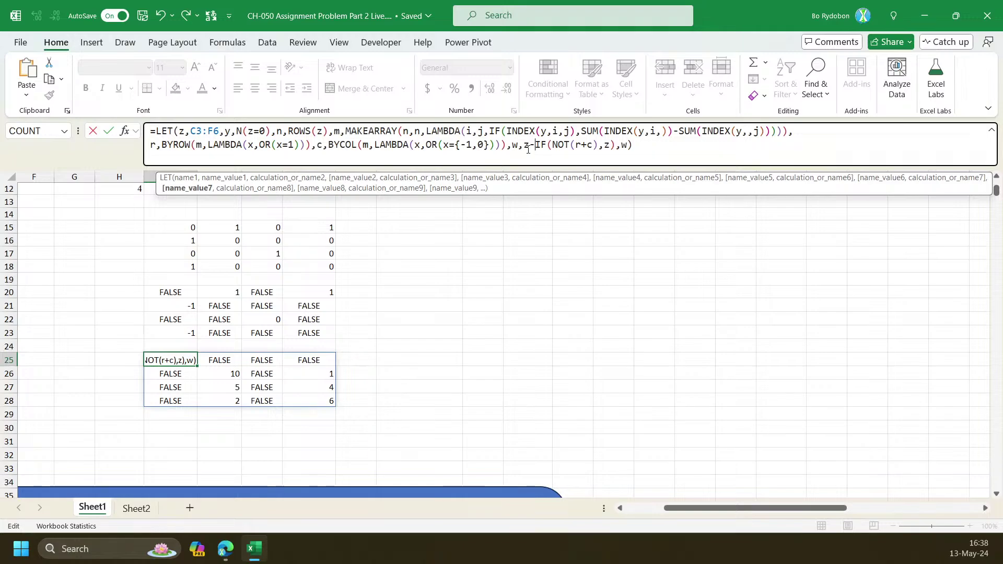
pyautogui.write('IF(')
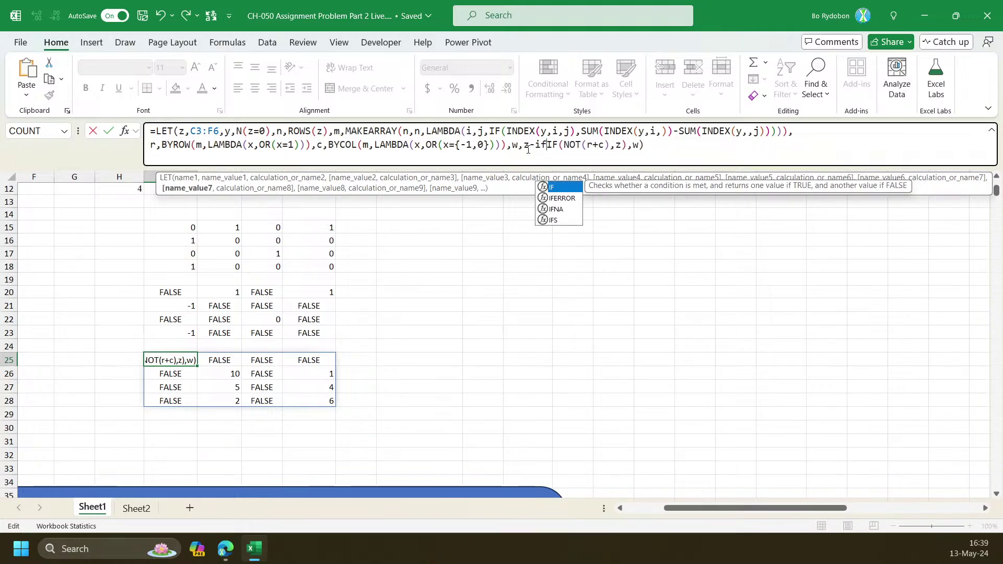
pyautogui.moveTo(554, 145); pyautogui.dragTo(716, 157)
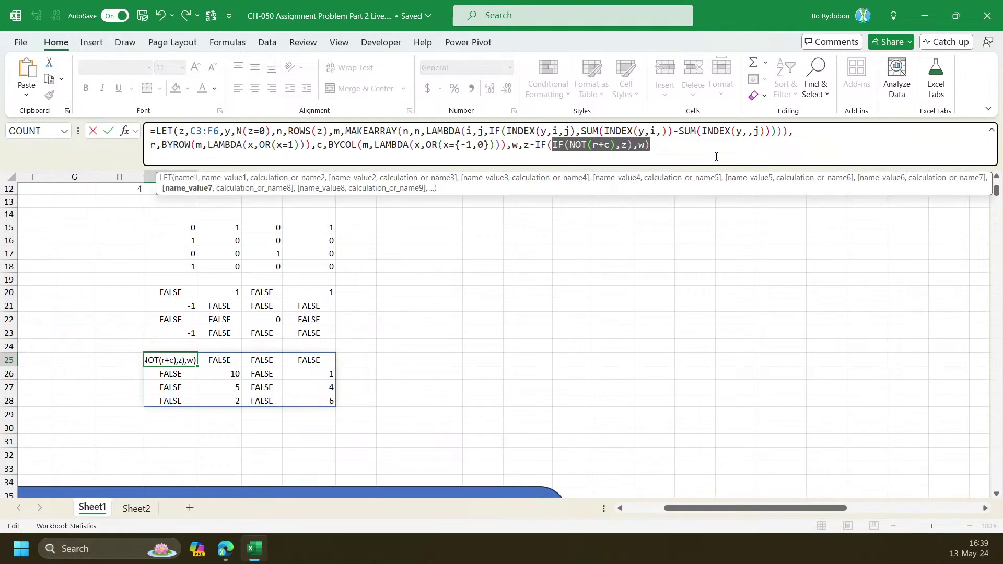
pyautogui.click(535, 146)
pyautogui.press('Escape')
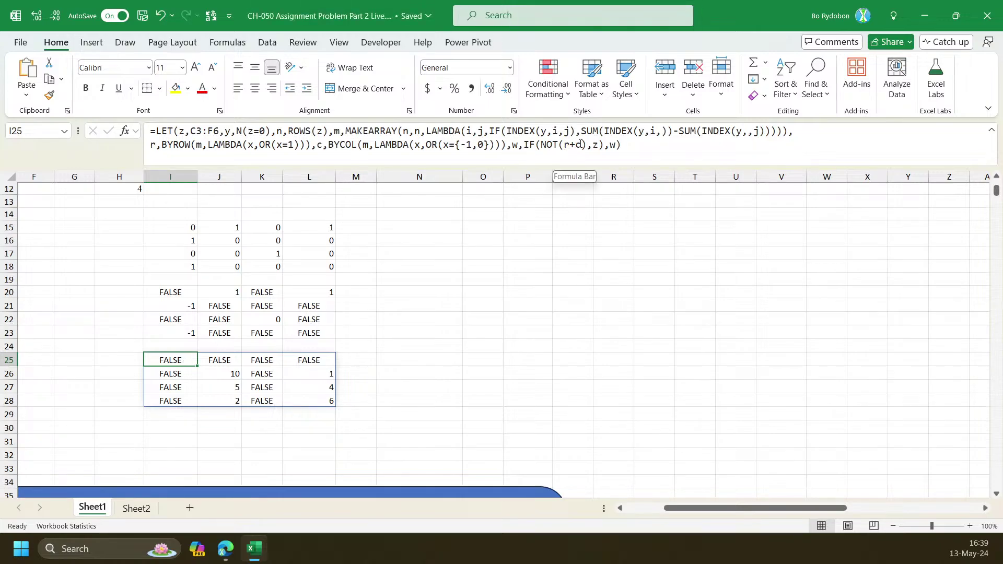
pyautogui.click(603, 156)
pyautogui.write(',z')
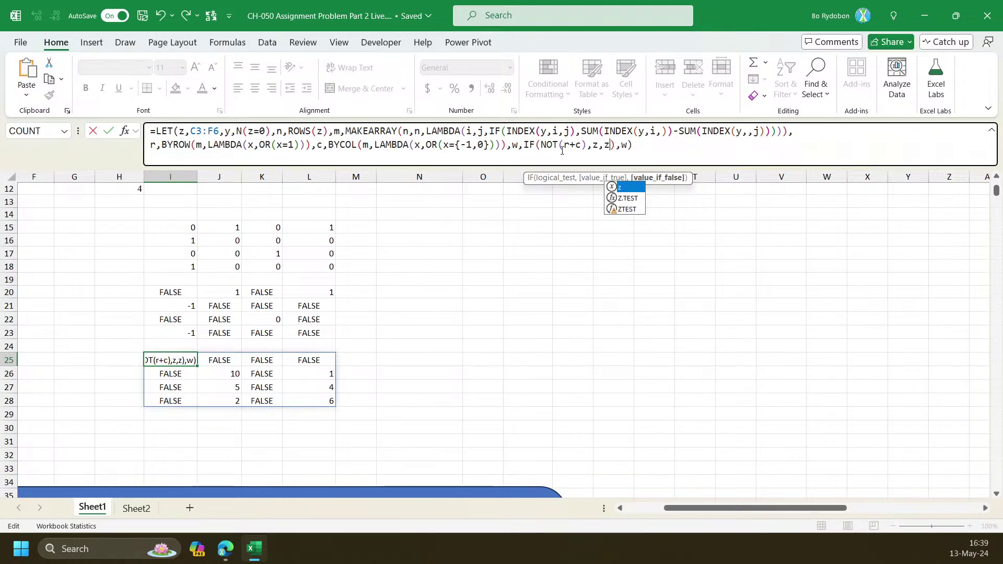
pyautogui.press('Escape')
pyautogui.press('Escape')
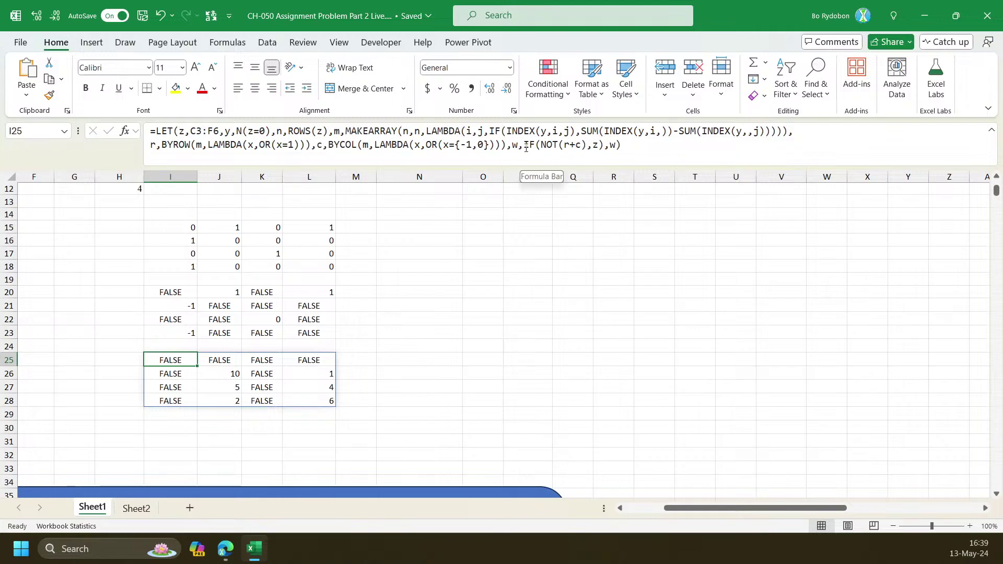
# Wrap w's expression in I25 as MIN(IF(NOT(r+c),z)) and enter the formula
pyautogui.click(525, 145)
pyautogui.write('MIN(')
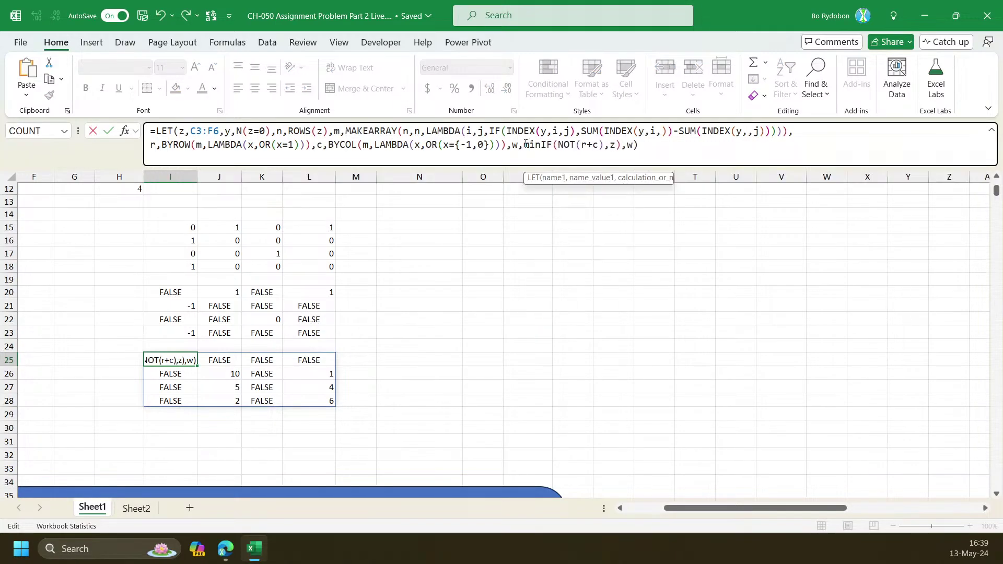
pyautogui.write(')')
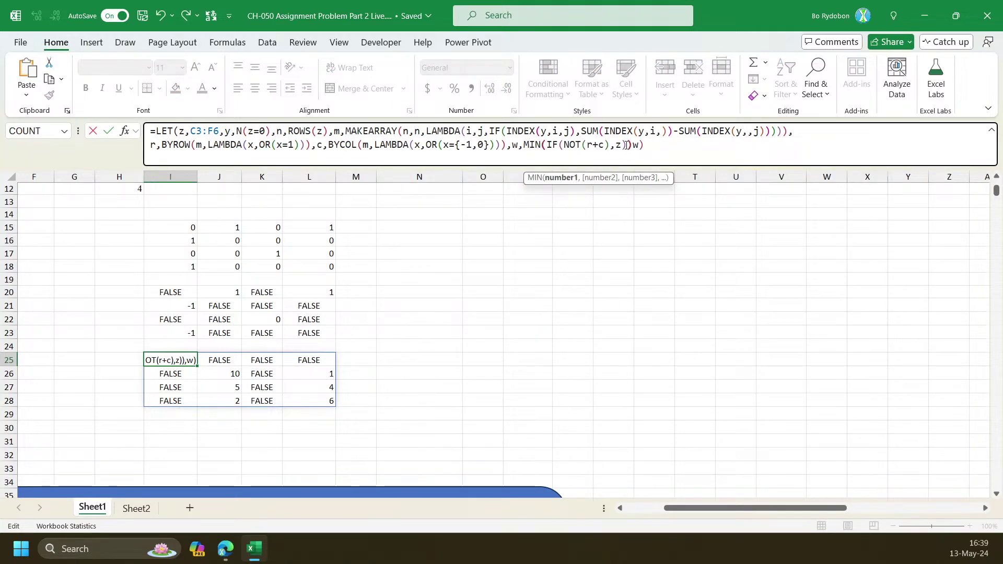
pyautogui.press('Return')
pyautogui.press('Up')
# Remove the final w from the I25 formula and put IF(r+c,z,z- in front of the MIN expression
pyautogui.moveTo(628, 152); pyautogui.dragTo(650, 151)
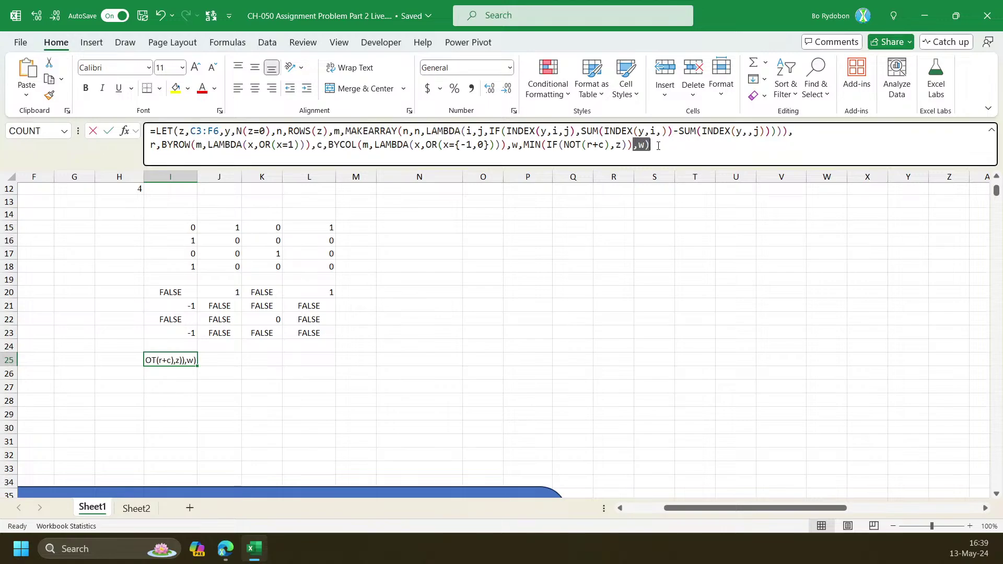
pyautogui.press('BackSpace')
pyautogui.click(525, 146)
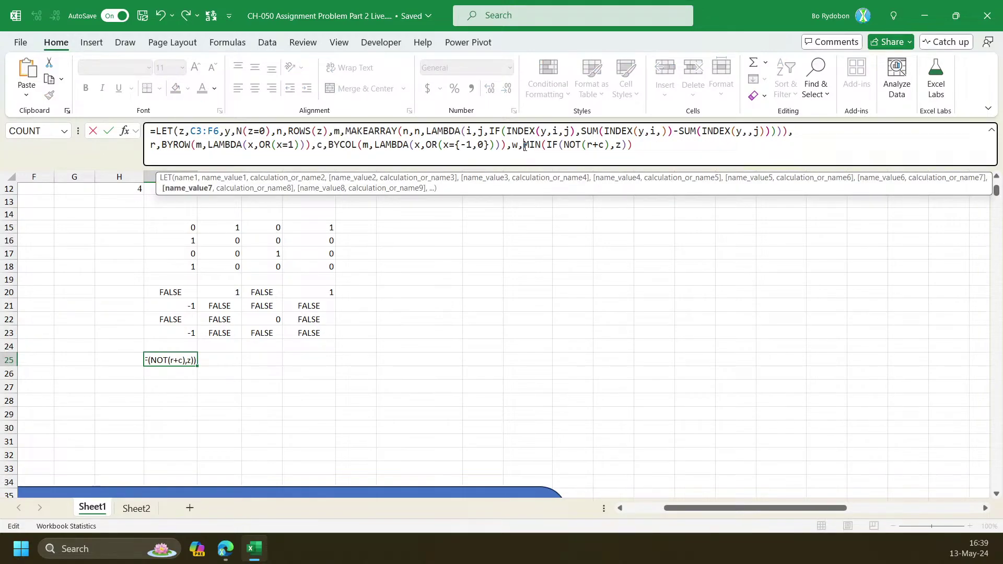
pyautogui.write('IF(')
pyautogui.write('r+c')
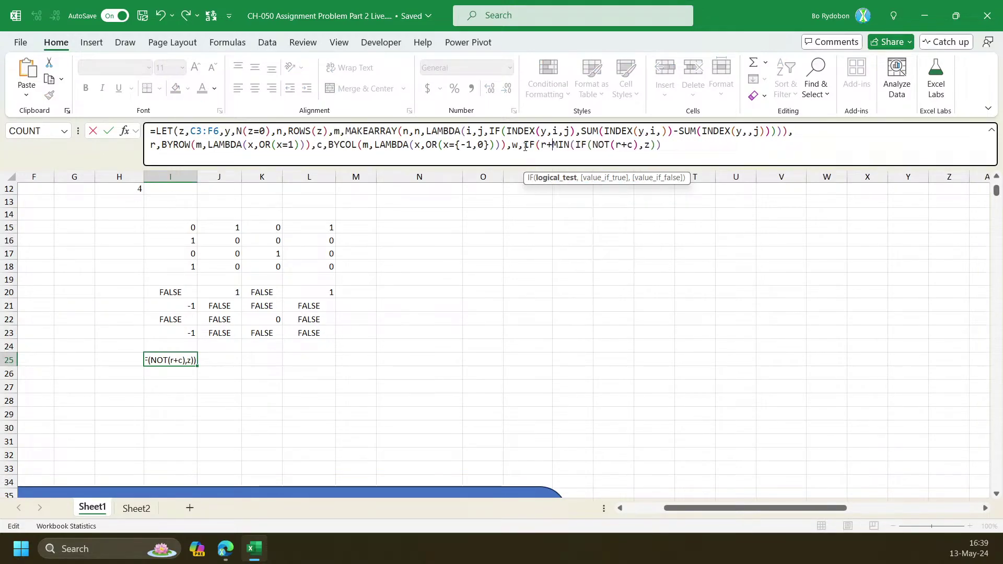
pyautogui.write(',')
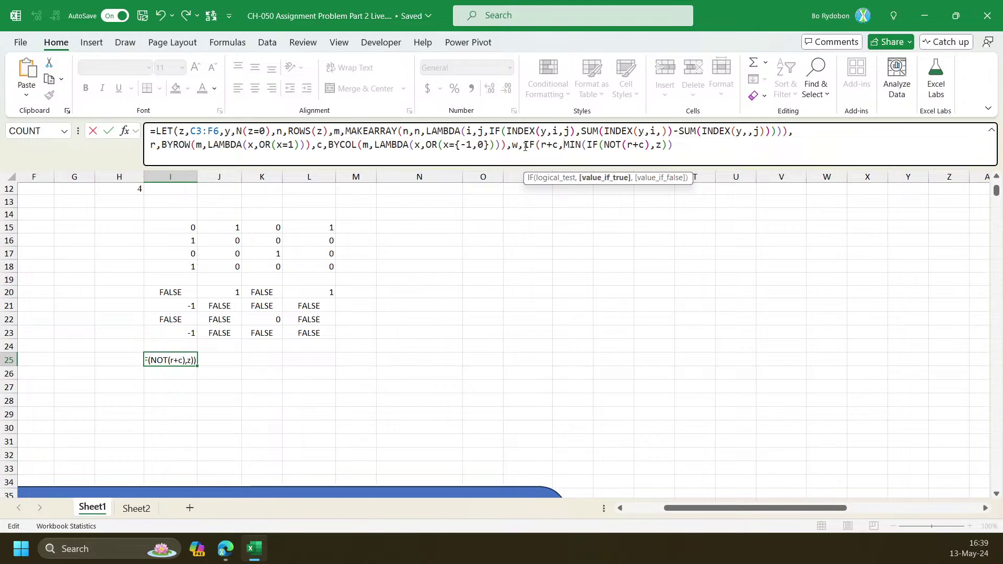
pyautogui.scroll(2, 366, 366)
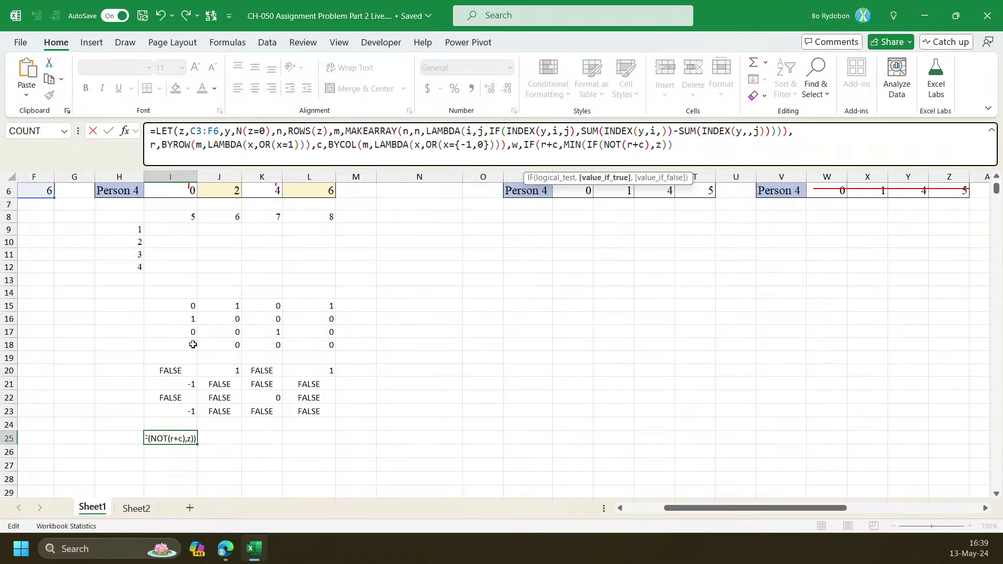
pyautogui.write('z,z-')
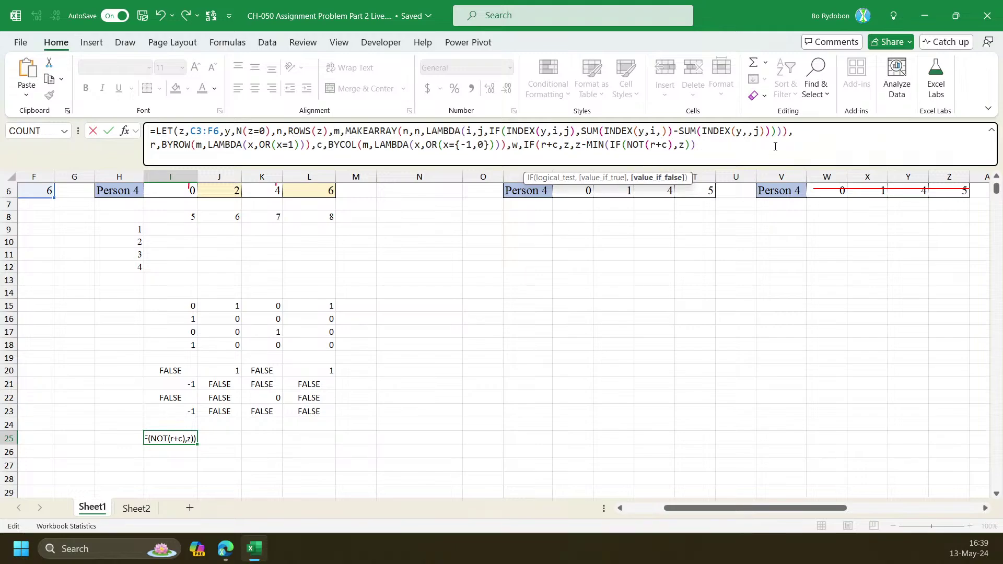
# Complete w as IF(r+c,z,z-MIN(IF(NOT(r+c),z))), return w from the LET, and enter the formula in I25
pyautogui.write(')')
pyautogui.press('Return')
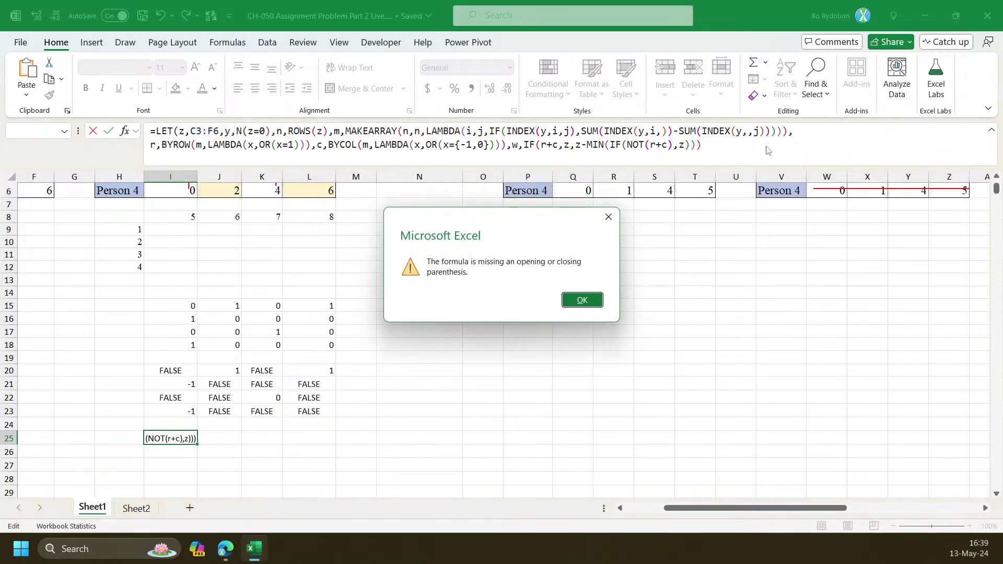
pyautogui.press('Return')
pyautogui.press('BackSpace')
pyautogui.write(',w)')
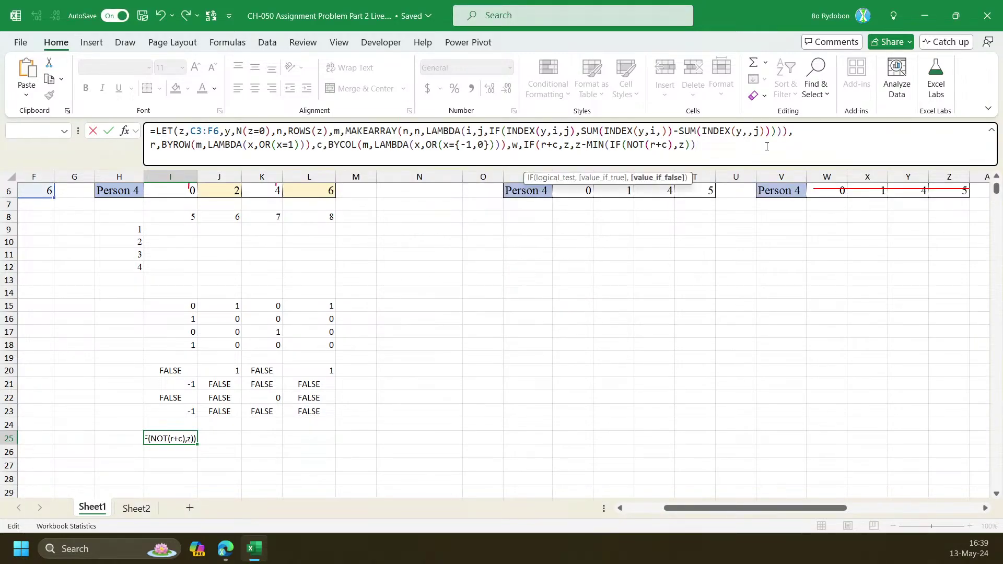
pyautogui.press('Return')
pyautogui.press('Return')
pyautogui.write('),w)')
pyautogui.press('Return')
pyautogui.press('Up')
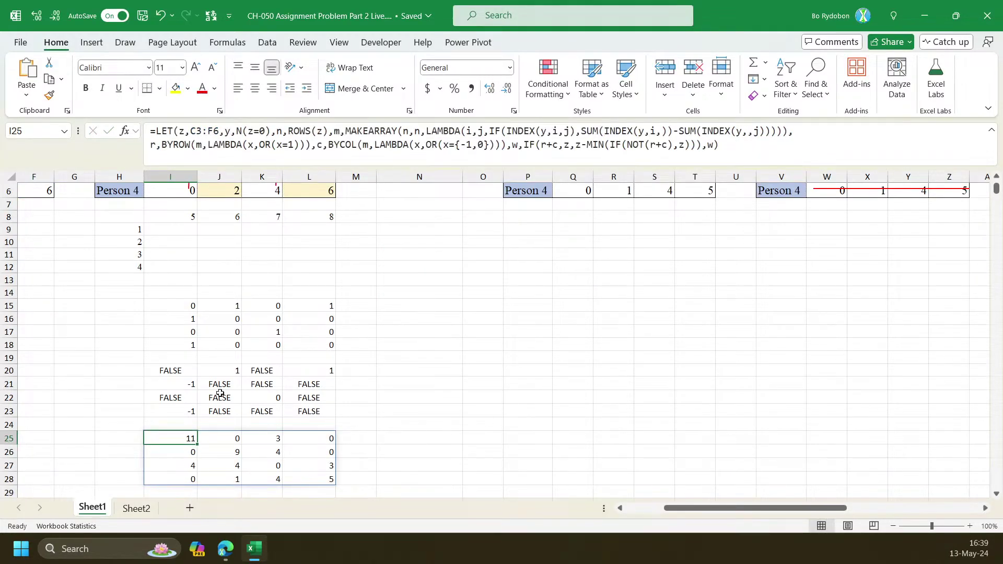
# Copy the full LET formula text from I25 and enter it in Q8 below the Step 5 table
pyautogui.moveTo(783, 154); pyautogui.dragTo(64, 134)
pyautogui.hotkey('ctrl', 'c')
pyautogui.press('Escape')
pyautogui.scroll(2, 392, 369)
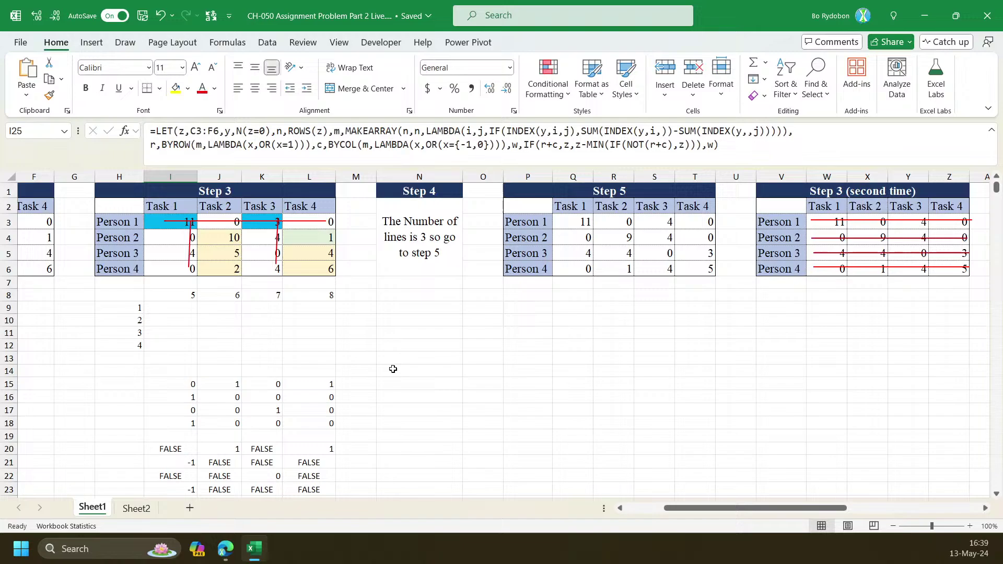
pyautogui.click(577, 298)
pyautogui.click(490, 159)
pyautogui.hotkey('ctrl', 'v')
pyautogui.press('Return')
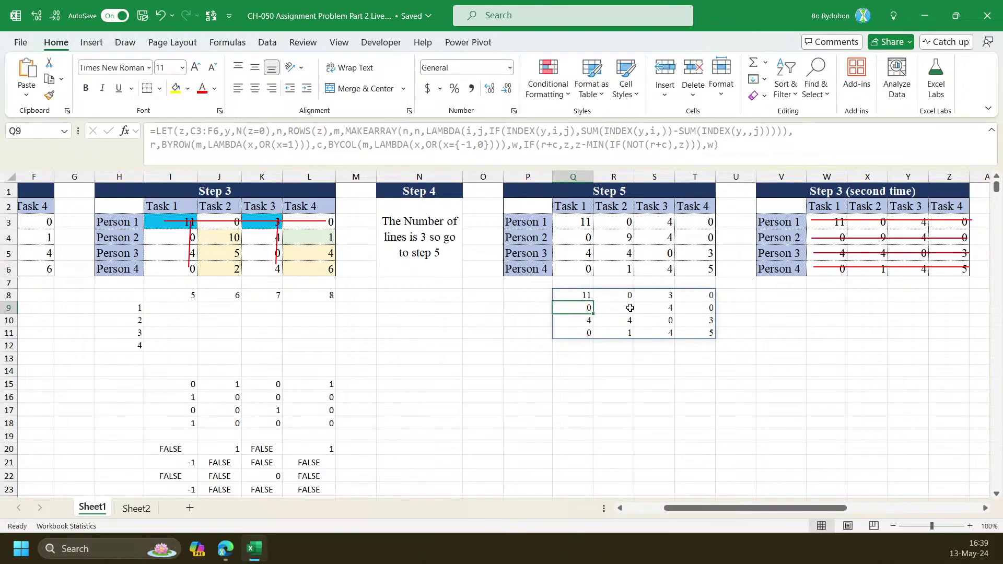
# Compare R9:R11 of the Q8 result with the uncovered cells J4:J6 in Step 3, and return to the formula in I25
pyautogui.press('Right')
pyautogui.moveTo(230, 242); pyautogui.dragTo(240, 272)
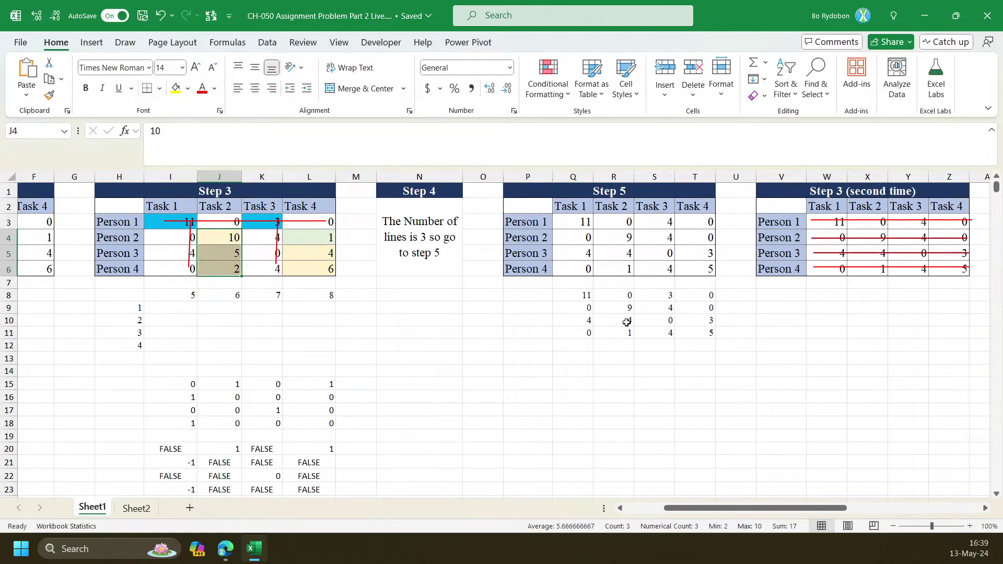
pyautogui.moveTo(622, 308); pyautogui.dragTo(622, 331)
pyautogui.click(562, 293)
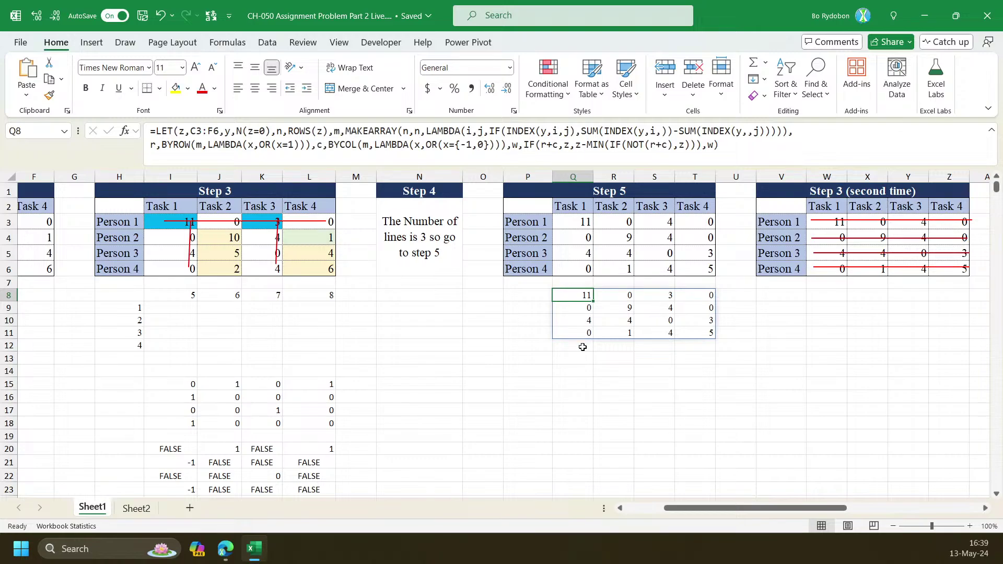
pyautogui.scroll(-3, 570, 336)
pyautogui.click(178, 394)
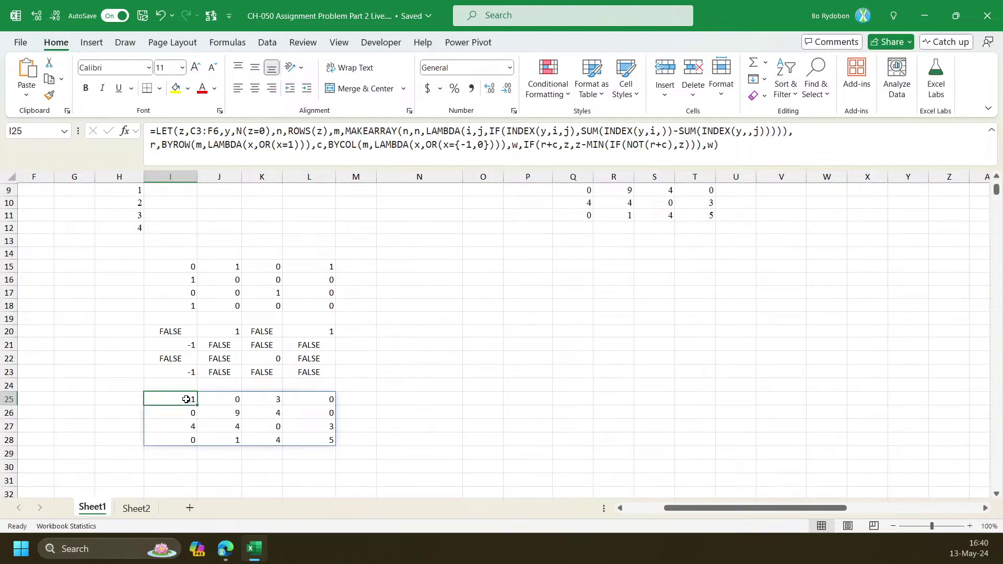
# Review the Step 3 (second time) table and examine the r+c test in the Q8 formula
pyautogui.scroll(2, 195, 406)
pyautogui.scroll(1, 196, 405)
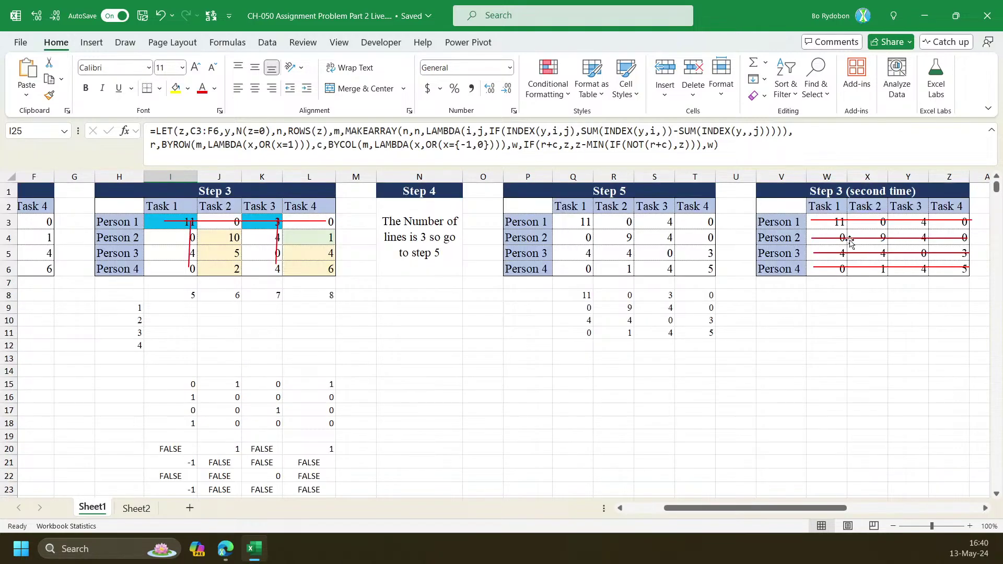
pyautogui.moveTo(747, 508); pyautogui.dragTo(812, 509)
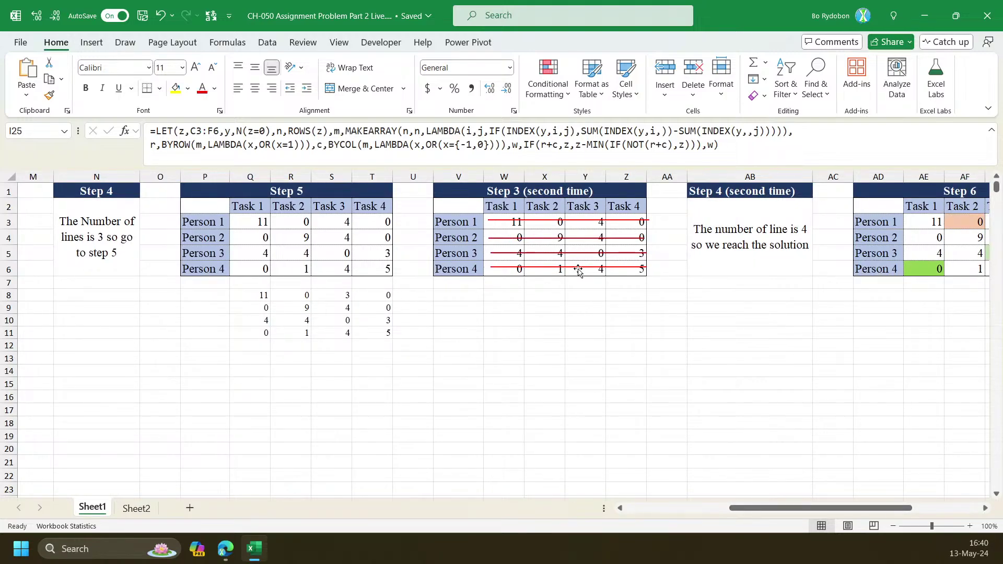
pyautogui.click(261, 297)
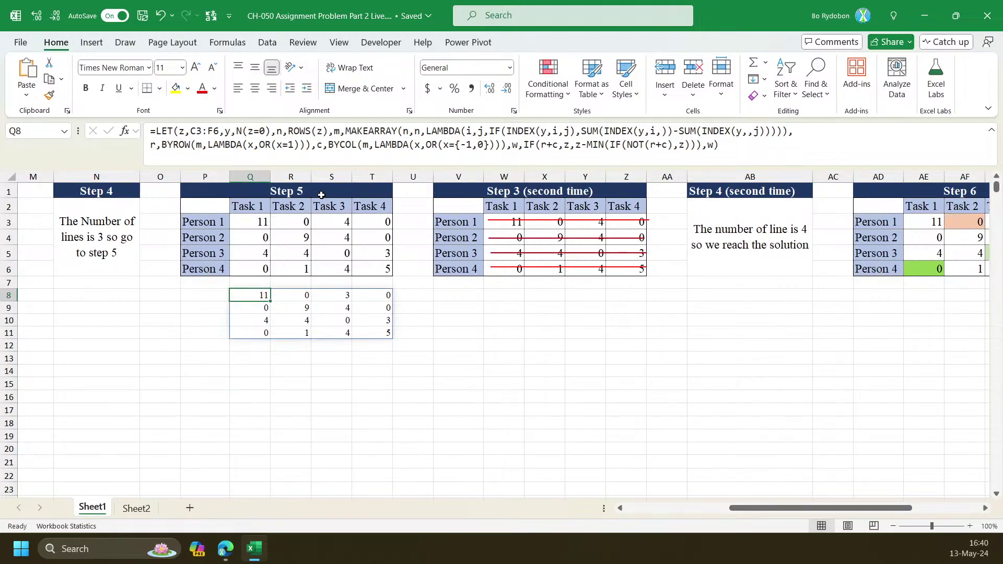
pyautogui.moveTo(559, 147); pyautogui.dragTo(540, 148)
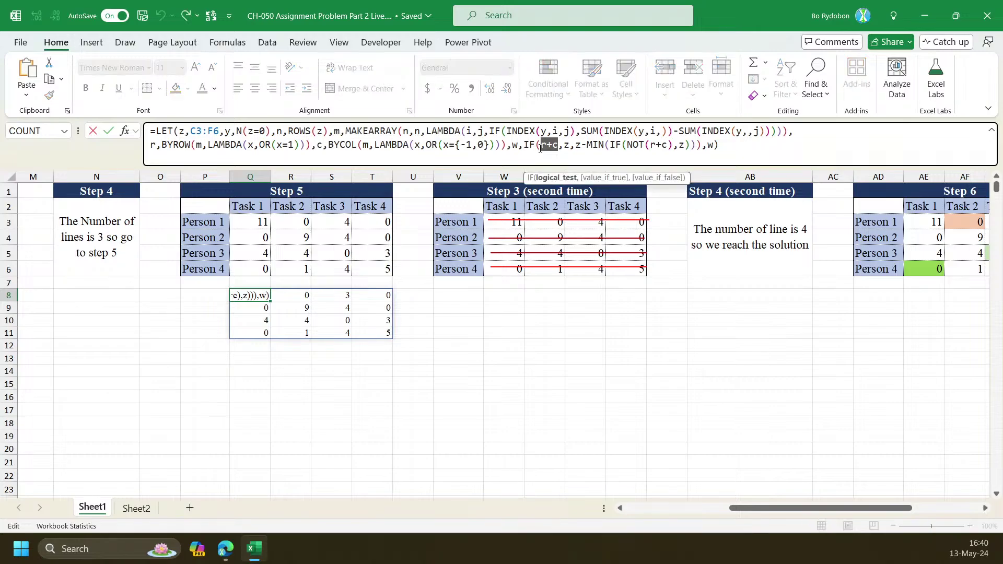
pyautogui.press('Escape')
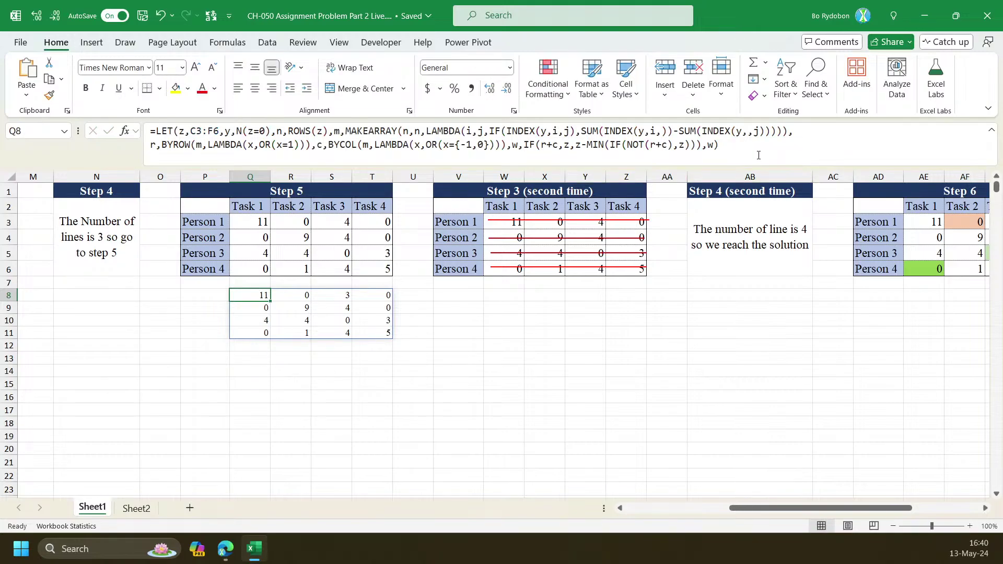
# Copy the full LET formula text from Q8 and paste it into Q13 as a second iteration
pyautogui.click(758, 155)
pyautogui.hotkey('ctrl', 'a')
pyautogui.hotkey('ctrl', 'c')
pyautogui.press('Escape')
pyautogui.click(256, 357)
pyautogui.click(343, 139)
pyautogui.hotkey('ctrl', 'v')
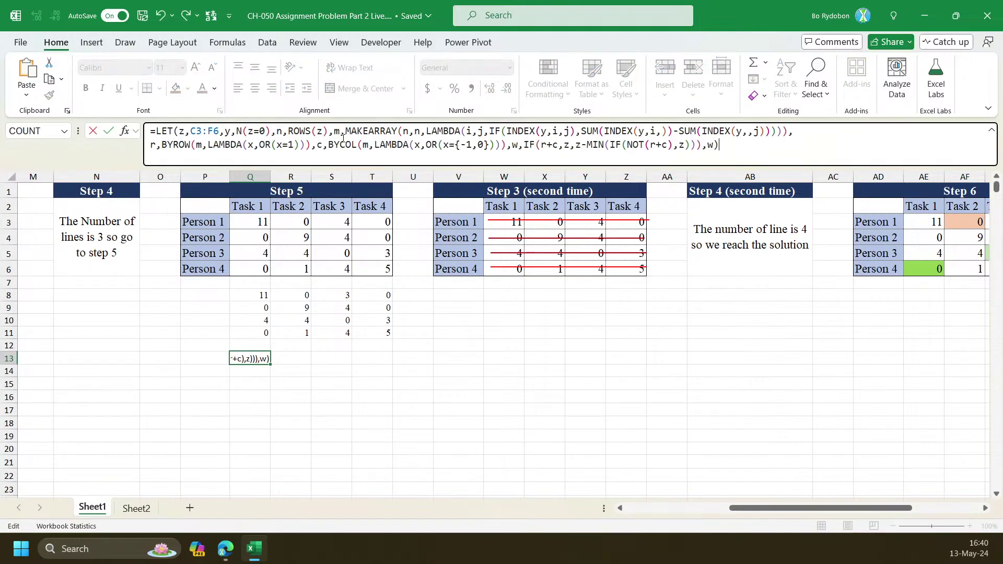
# Replace C3:F6 with the spill range Q8# as z in the Q13 formula, enter it, and check the result down to R16
pyautogui.click(222, 127)
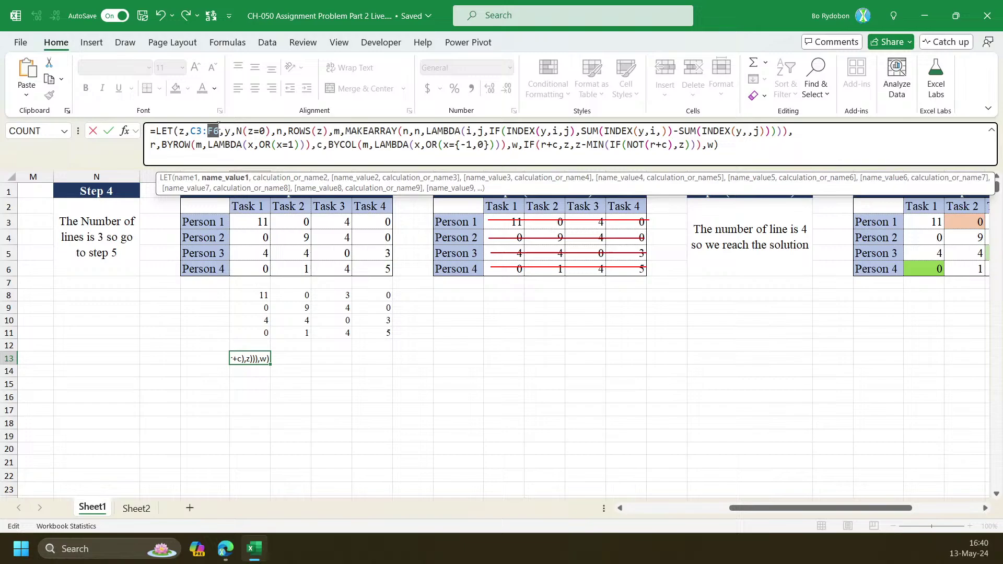
pyautogui.click(225, 178)
pyautogui.moveTo(252, 294); pyautogui.dragTo(386, 332)
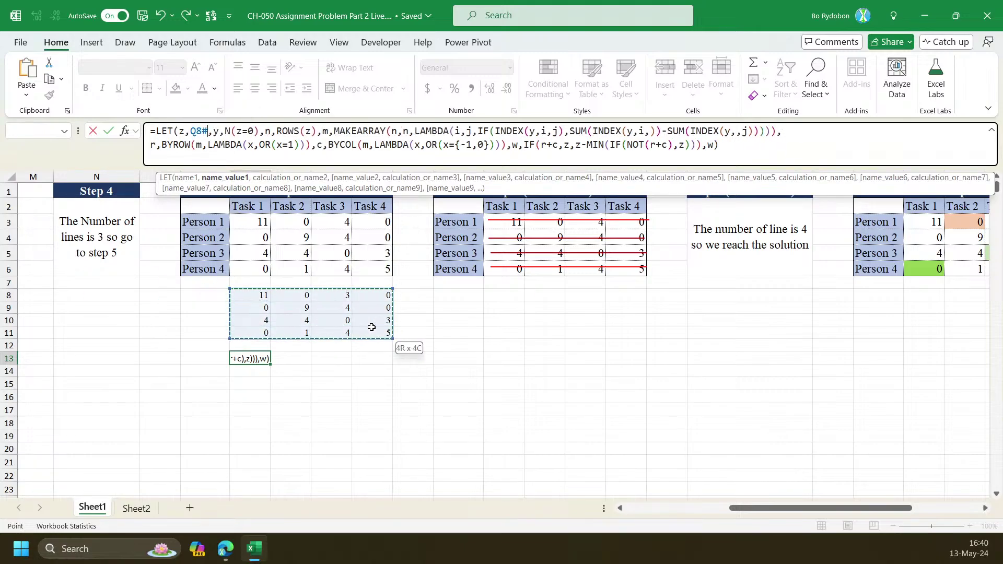
pyautogui.press('Return')
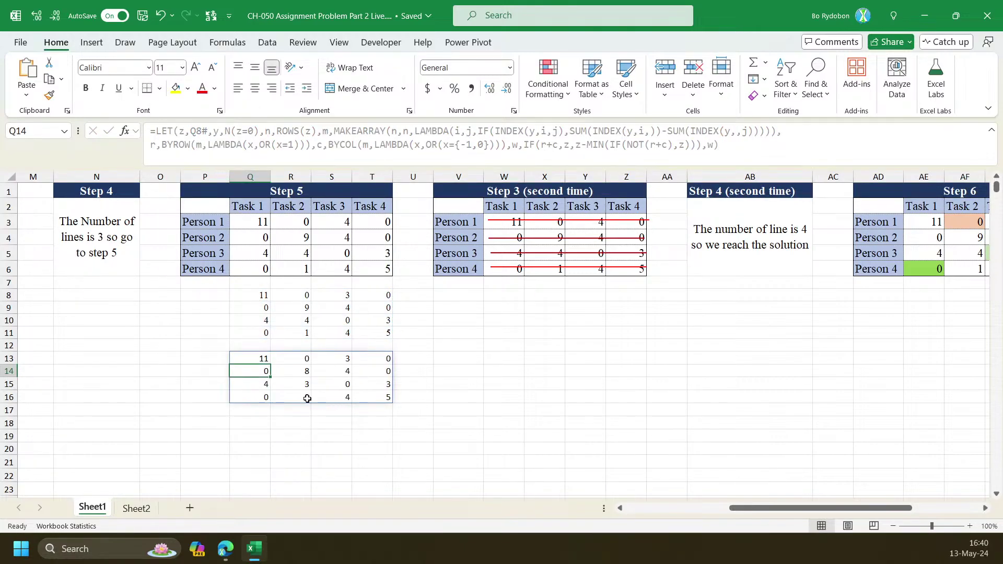
pyautogui.click(302, 398)
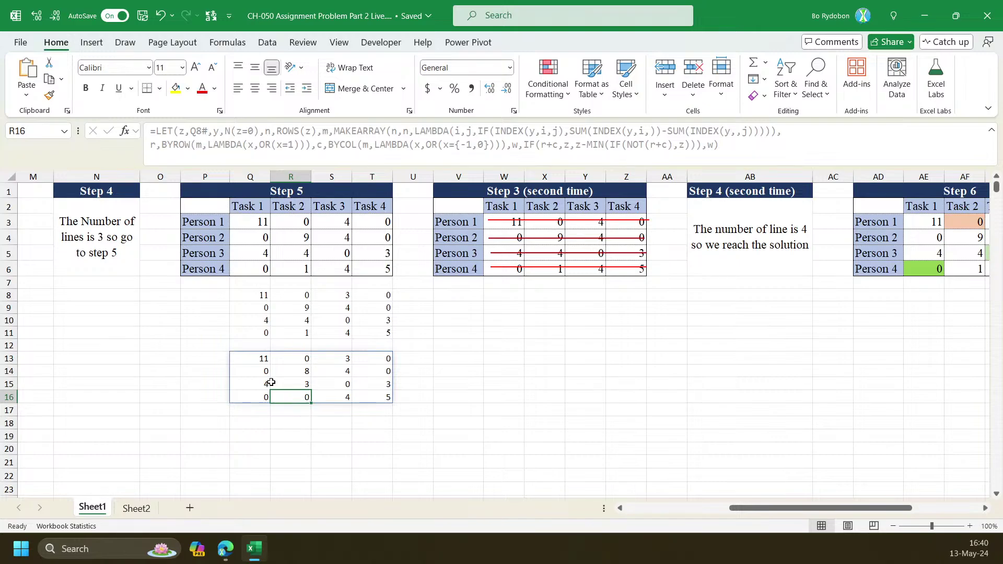
# Make the Q13 LET formula return r+c instead of w
pyautogui.click(260, 358)
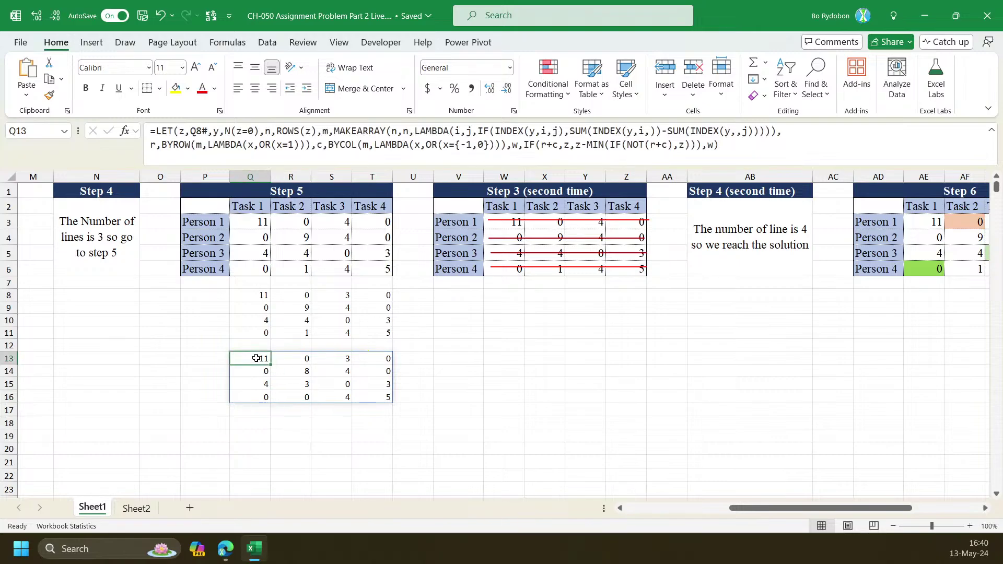
pyautogui.doubleClick(709, 145)
pyautogui.write('r+c')
pyautogui.press('Return')
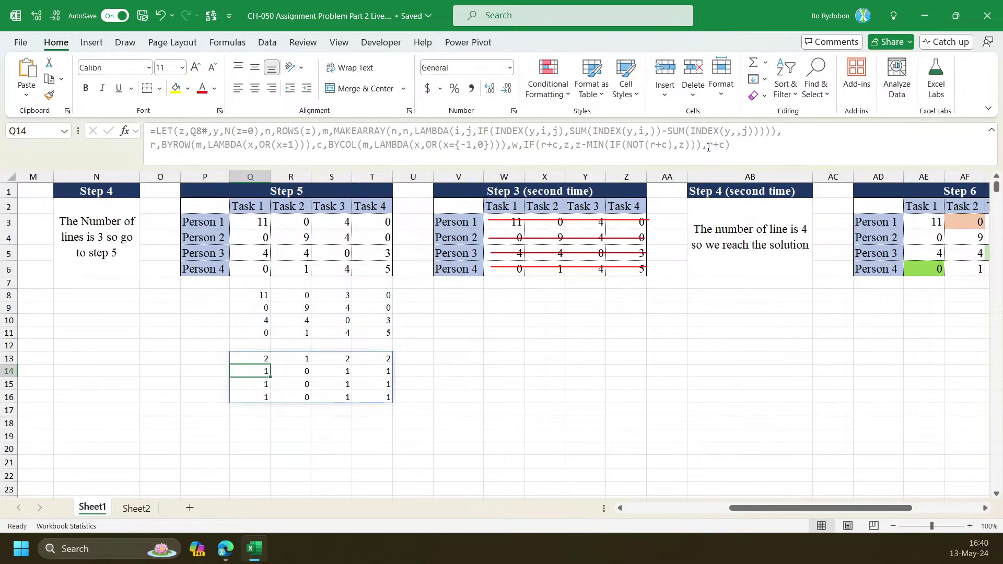
# Change the final argument of the Q13 formula from r+c to SUM(r,c) to count the covering lines
pyautogui.click(708, 146)
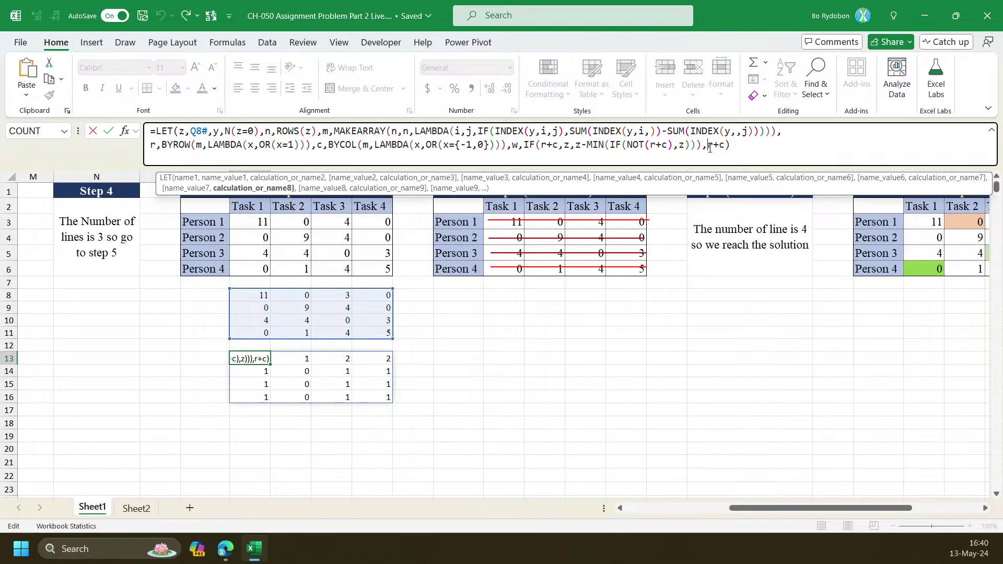
pyautogui.write('SUM(')
pyautogui.press('Right')
pyautogui.press('Right')
pyautogui.press('BackSpace')
pyautogui.write(',')
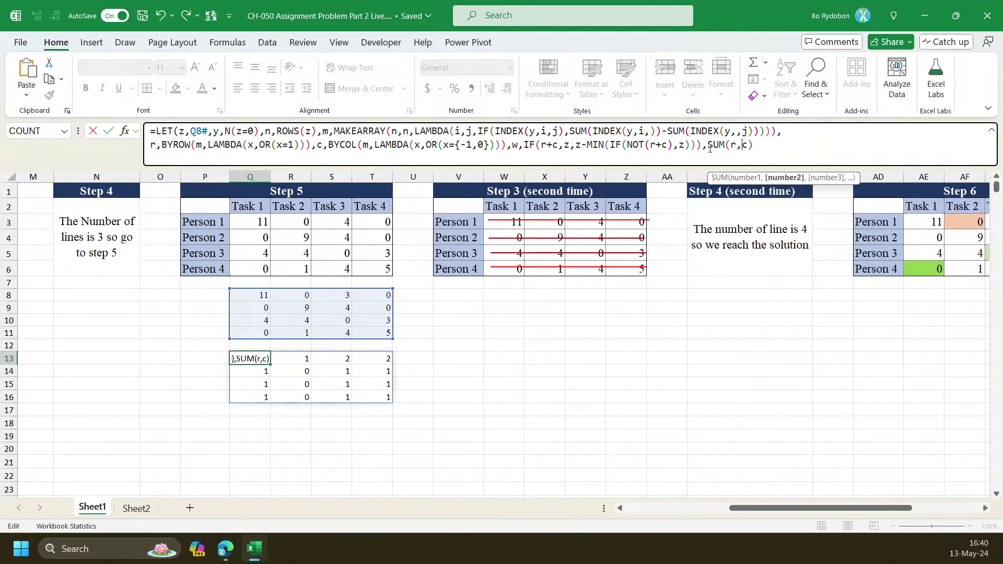
pyautogui.press('Right')
pyautogui.press('Return')
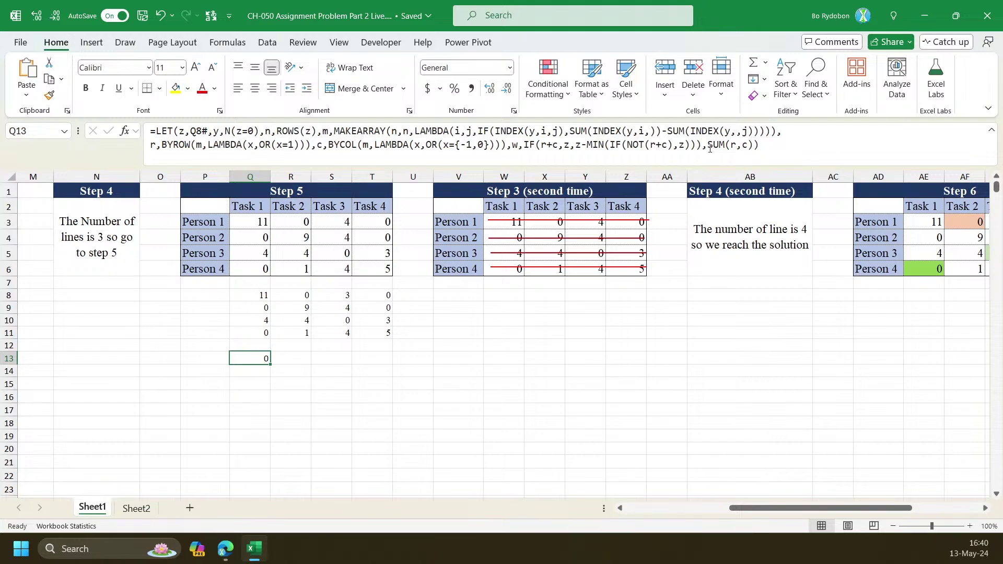
# Put a double negative (--) before BYROW and BYCOL in the Q13 formula so r and c are numeric, and enter it
pyautogui.click(163, 144)
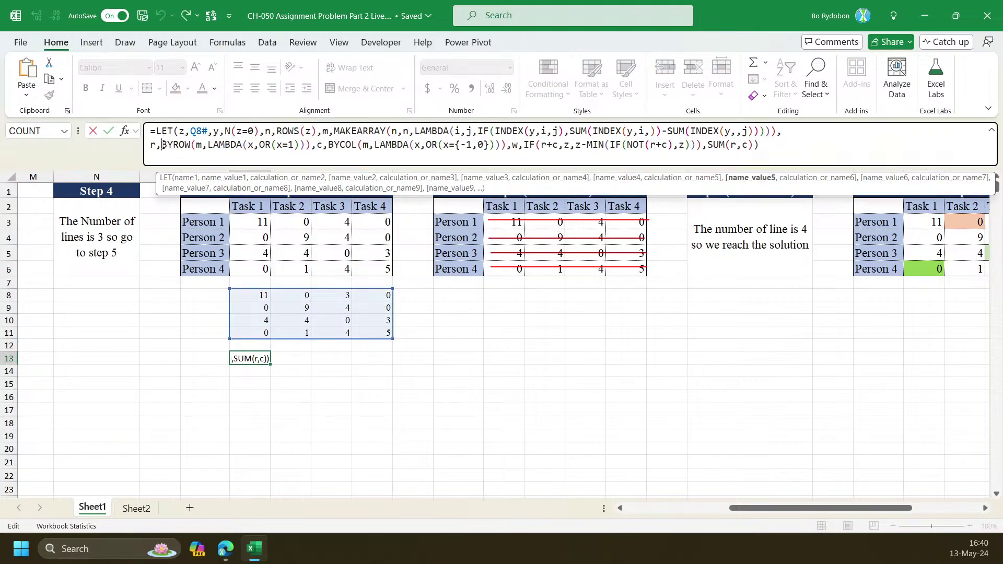
pyautogui.write('--')
pyautogui.click(340, 145)
pyautogui.write('--')
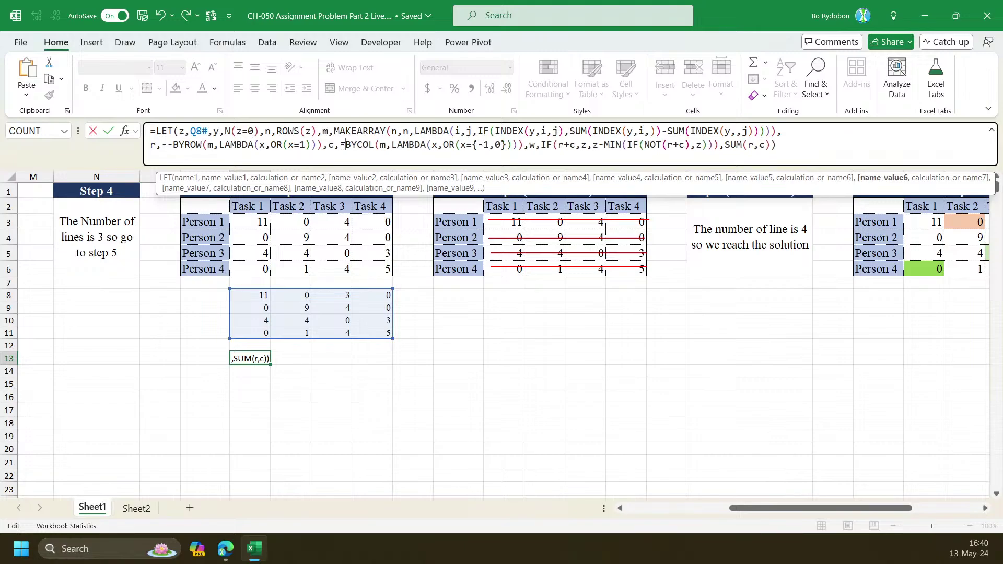
pyautogui.press('Return')
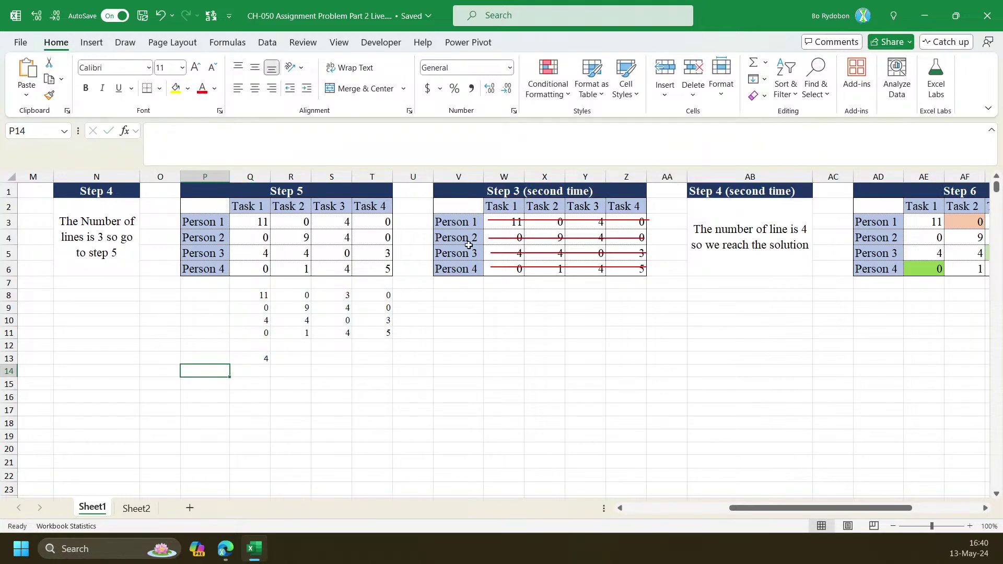
pyautogui.press('Up')
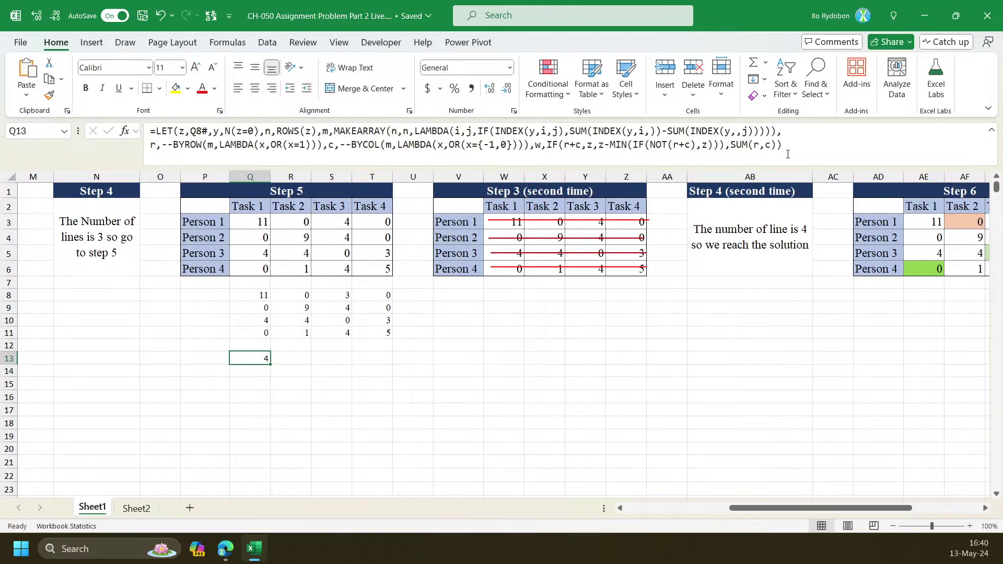
# Change the z source range in Q13's LET formula to the Question matrix C3:F6
pyautogui.moveTo(745, 509); pyautogui.dragTo(640, 510)
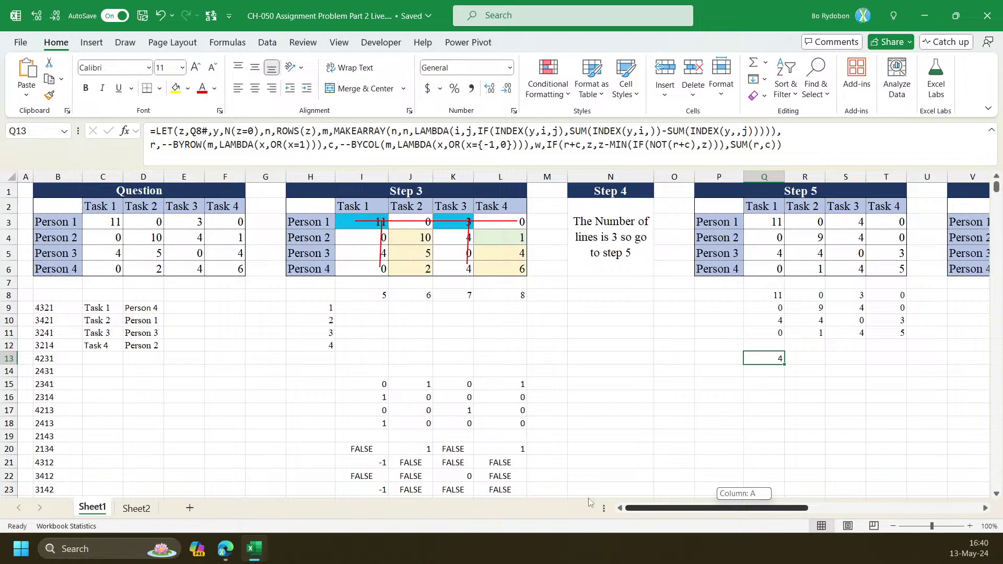
pyautogui.click(616, 144)
pyautogui.moveTo(747, 303); pyautogui.dragTo(97, 222)
pyautogui.press('Return')
pyautogui.press('Up')
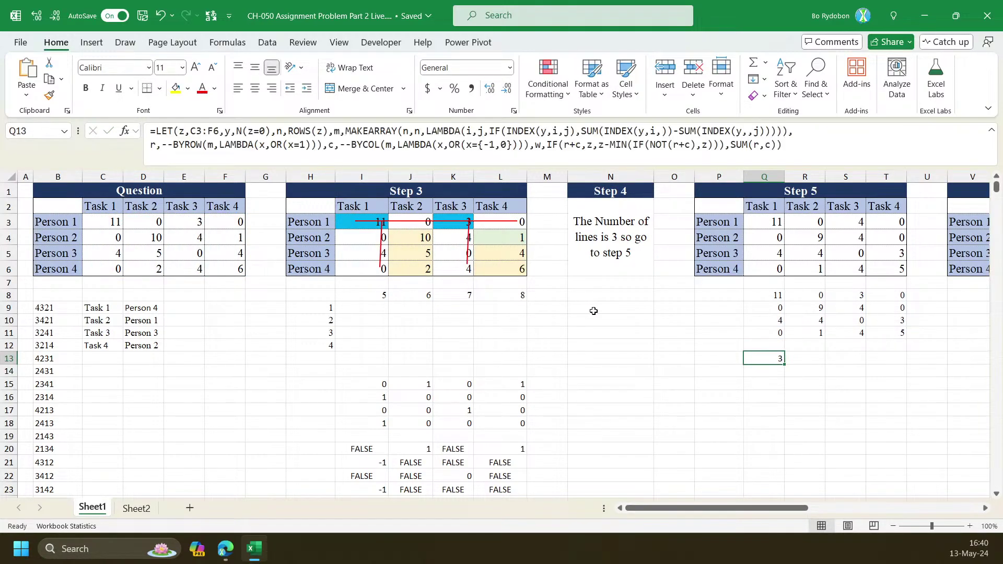
# Start an IF function on a new line before the final SUM(r,c) in Q13's formula
pyautogui.moveTo(720, 509); pyautogui.dragTo(795, 508)
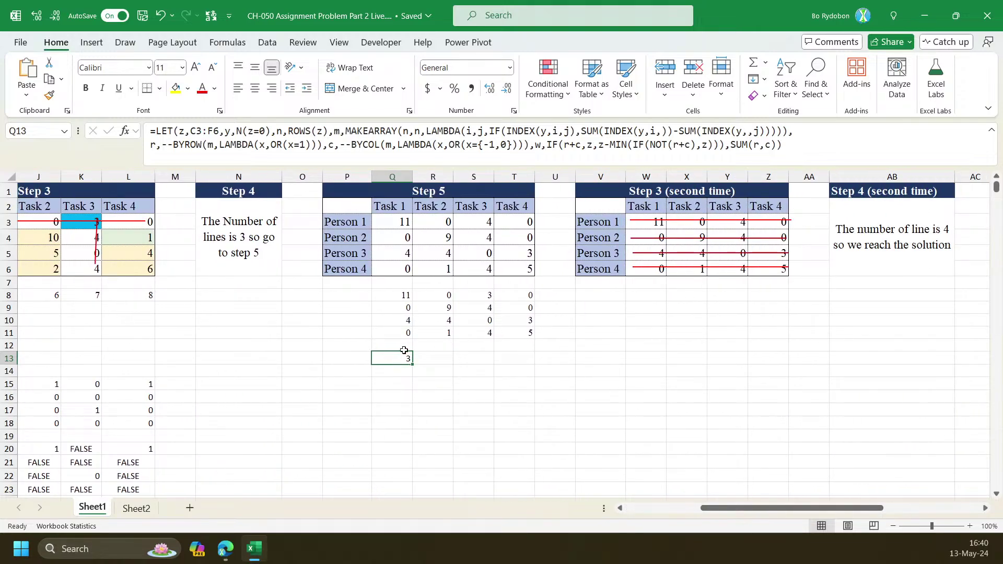
pyautogui.click(739, 157)
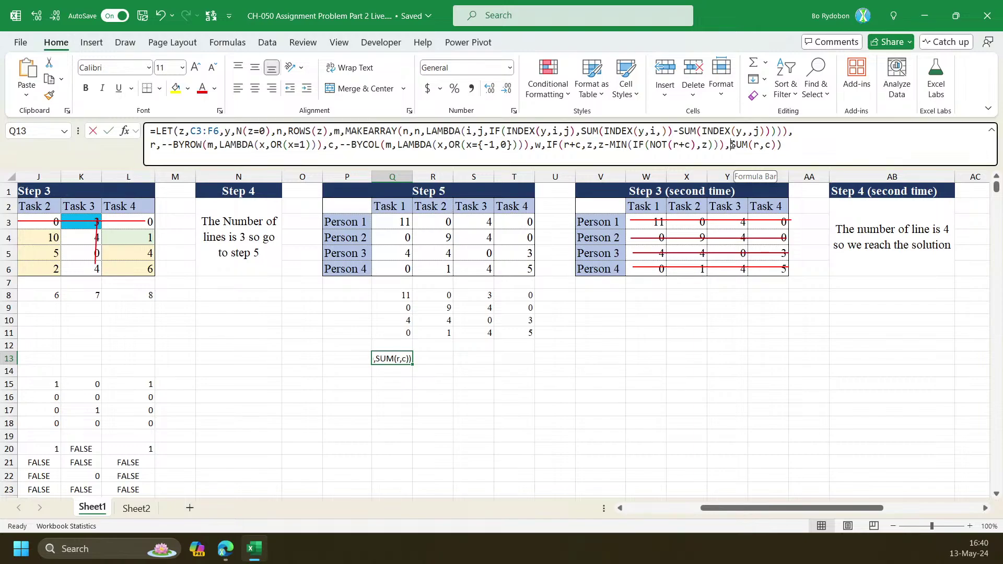
pyautogui.hotkey('alt', 'Return')
pyautogui.write('IF(')
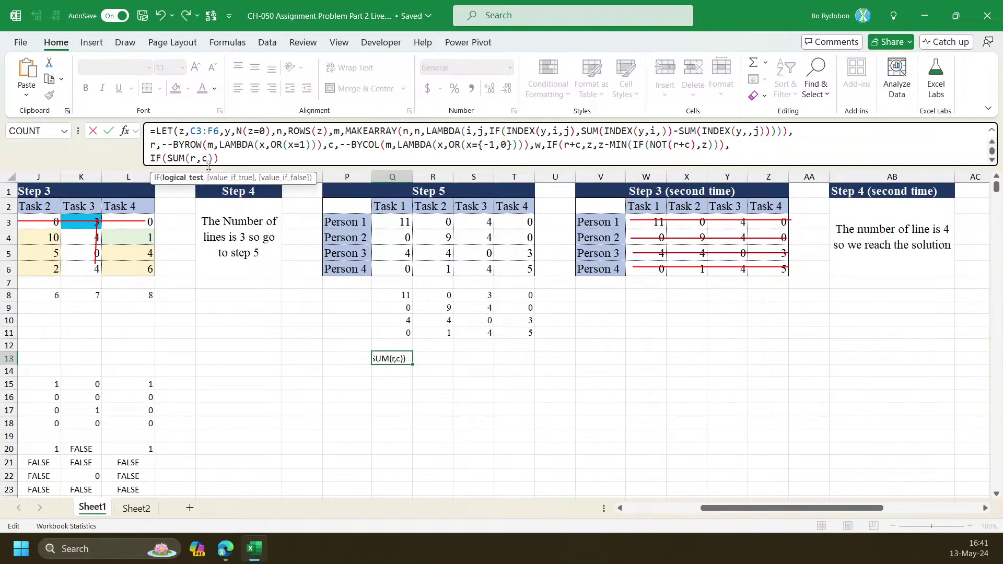
pyautogui.moveTo(208, 166); pyautogui.dragTo(208, 179)
pyautogui.click(186, 159)
pyautogui.click(192, 191)
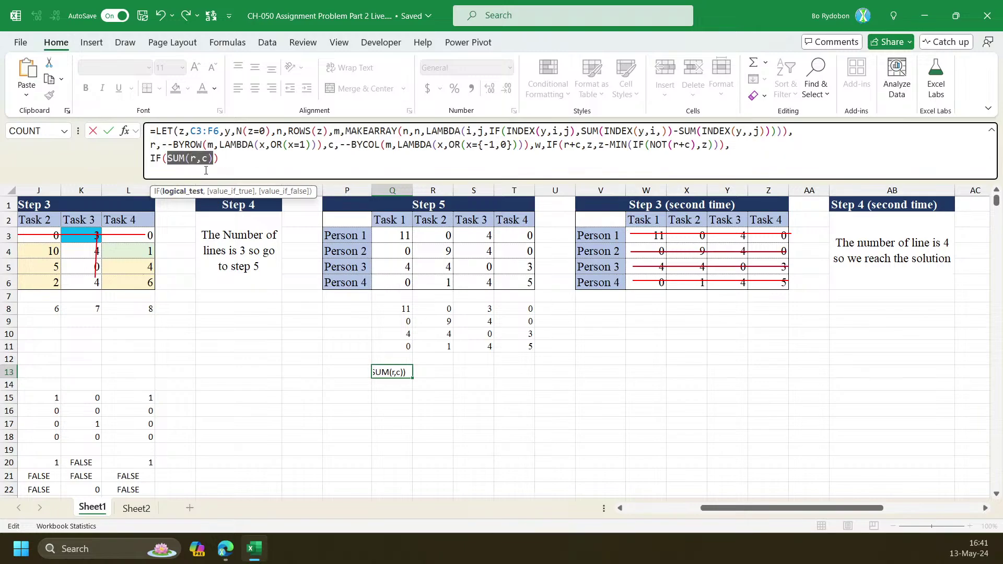
pyautogui.click(214, 157)
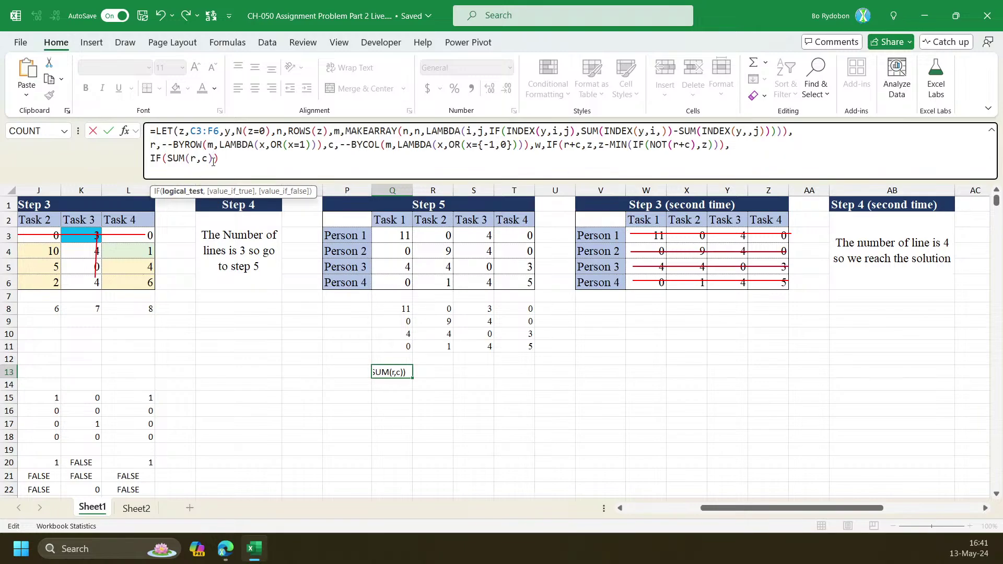
# Complete the IF's logical test in Q13's formula as SUM(r,c)>=n
pyautogui.write('>3')
pyautogui.press('BackSpace')
pyautogui.write('=')
pyautogui.write('n')
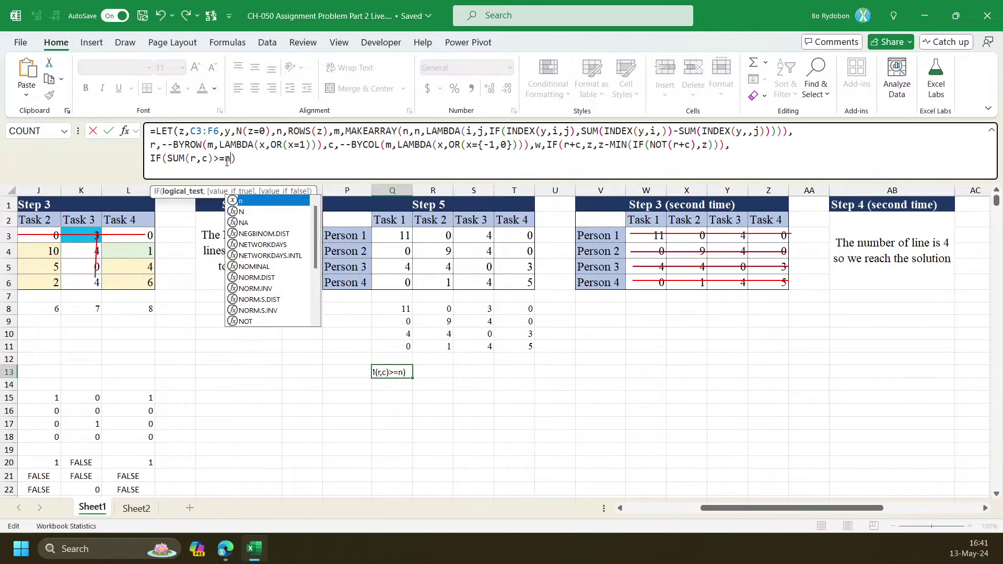
pyautogui.write(')')
pyautogui.press('Left')
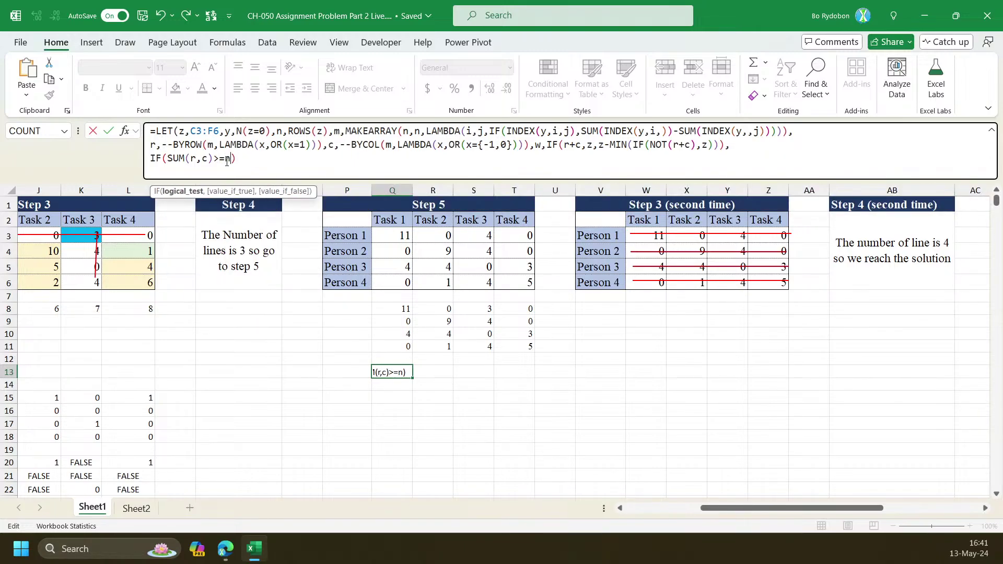
# Make the IF in Q13 return z when true and w otherwise, and commit the formula
pyautogui.write(',a')
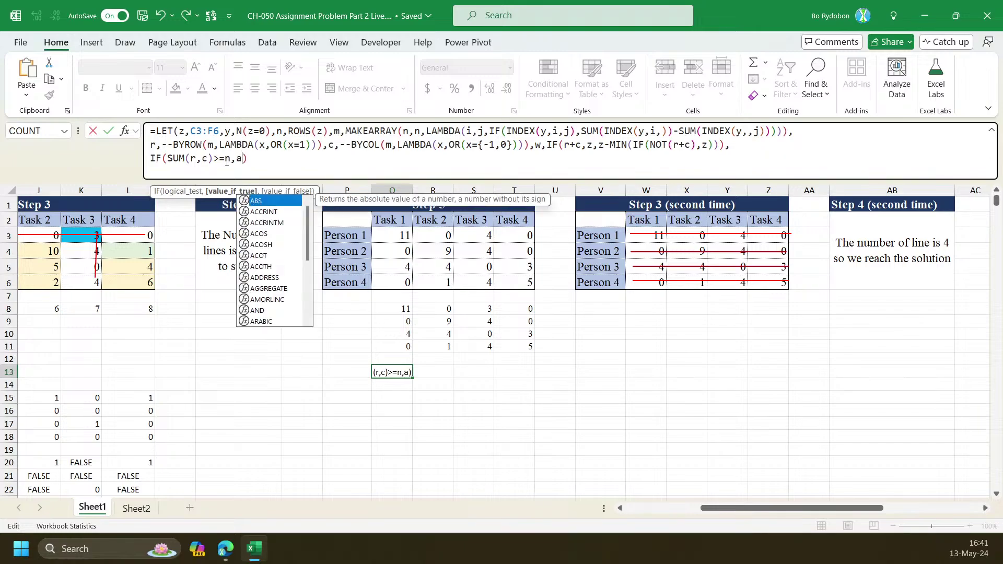
pyautogui.press('BackSpace')
pyautogui.write('z')
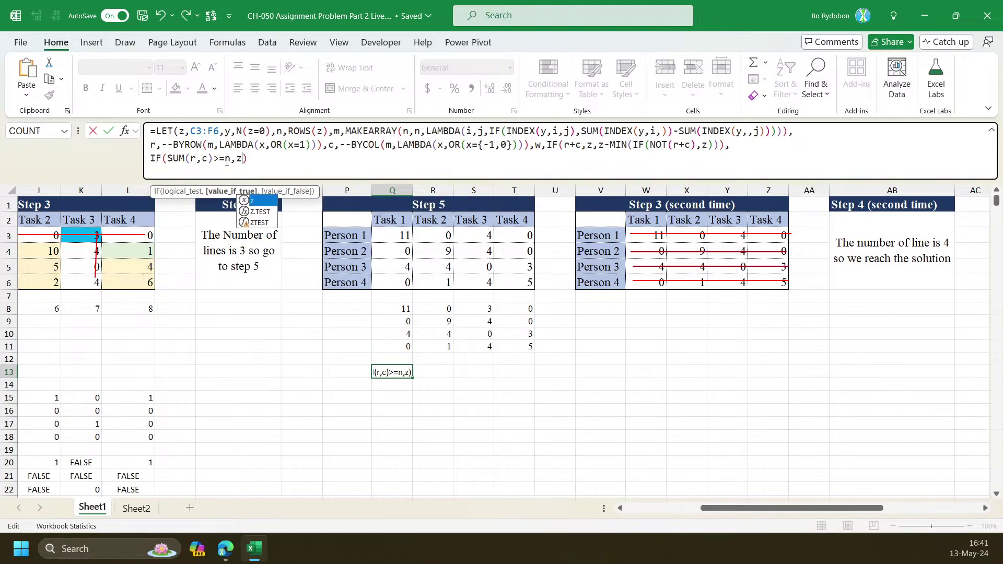
pyautogui.write(',')
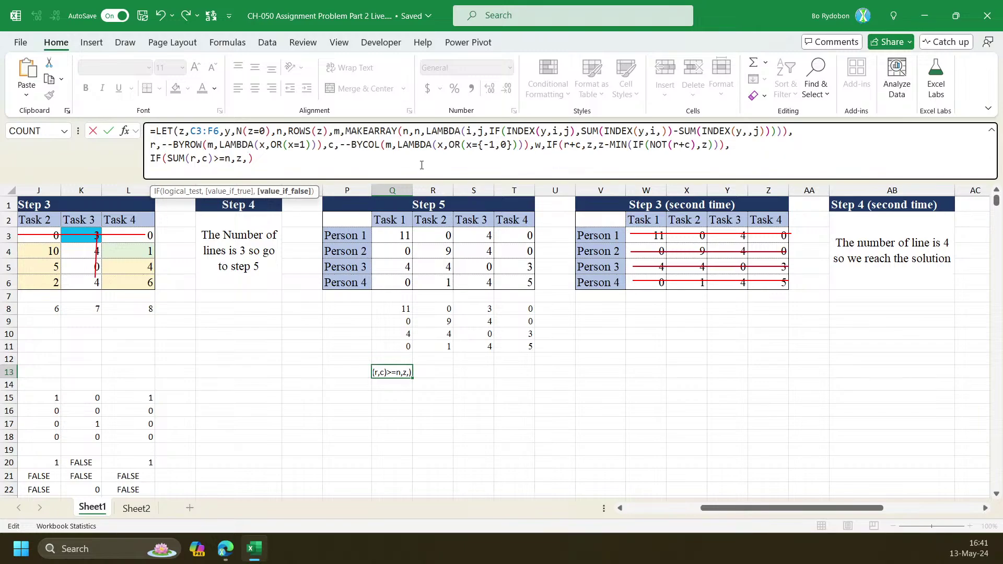
pyautogui.write('w)')
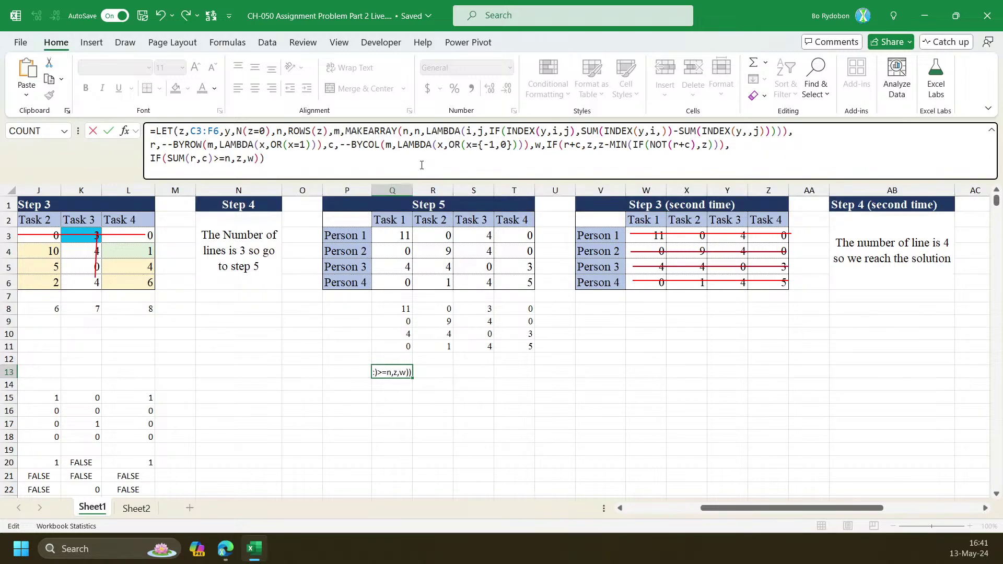
pyautogui.hotkey('ctrl', 'Return')
pyautogui.click(479, 165)
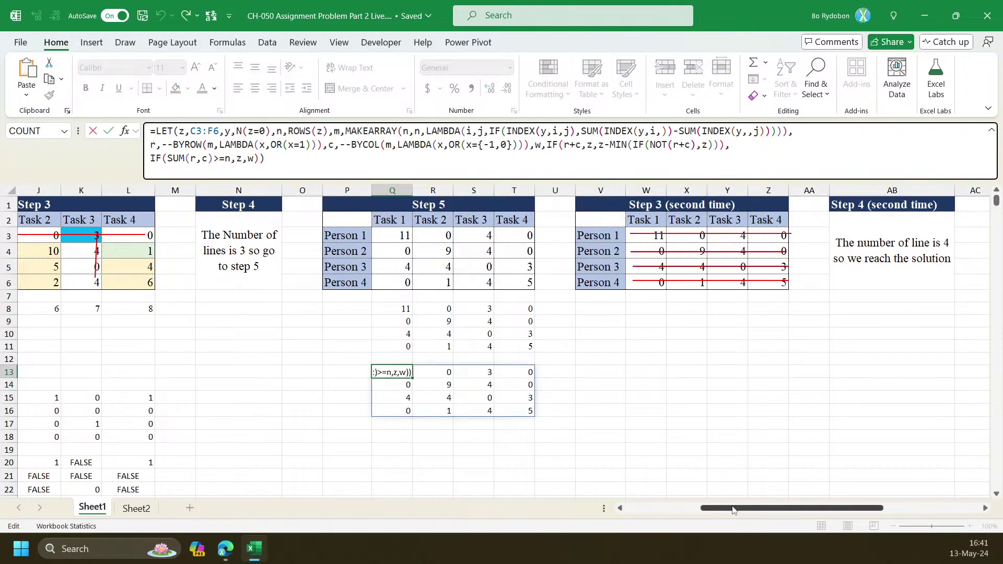
pyautogui.moveTo(704, 509); pyautogui.dragTo(629, 510)
pyautogui.hotkey('ctrl', 'Return')
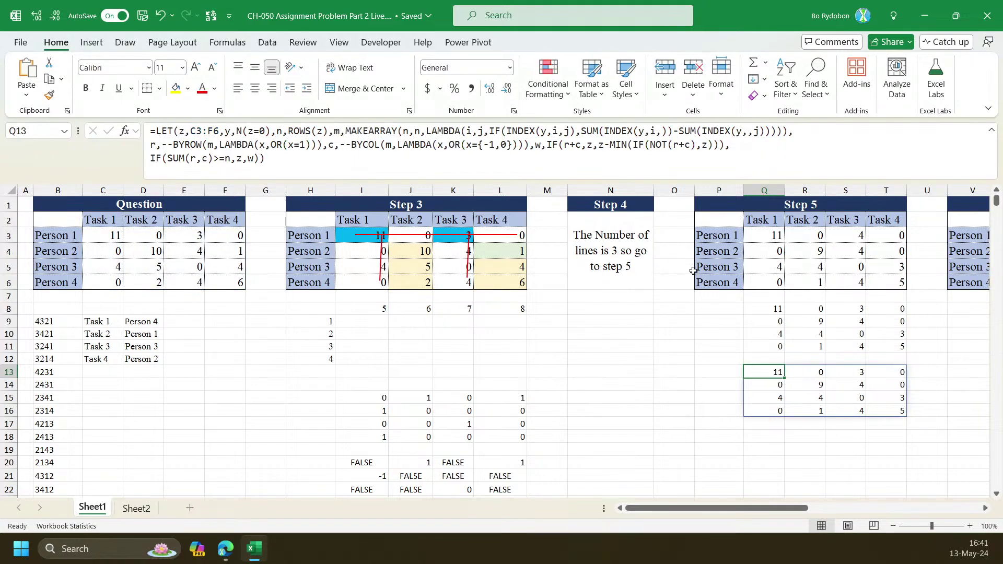
# Set the z source in Q13's LET formula to the spilled range Q8#
pyautogui.click(747, 170)
pyautogui.moveTo(237, 291); pyautogui.dragTo(873, 346)
pyautogui.press('Return')
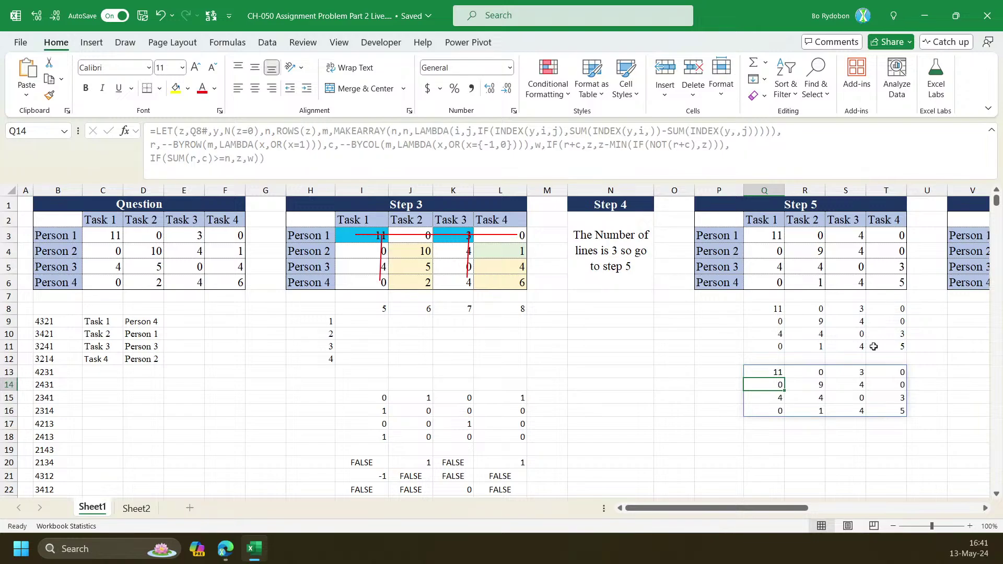
pyautogui.press('Up')
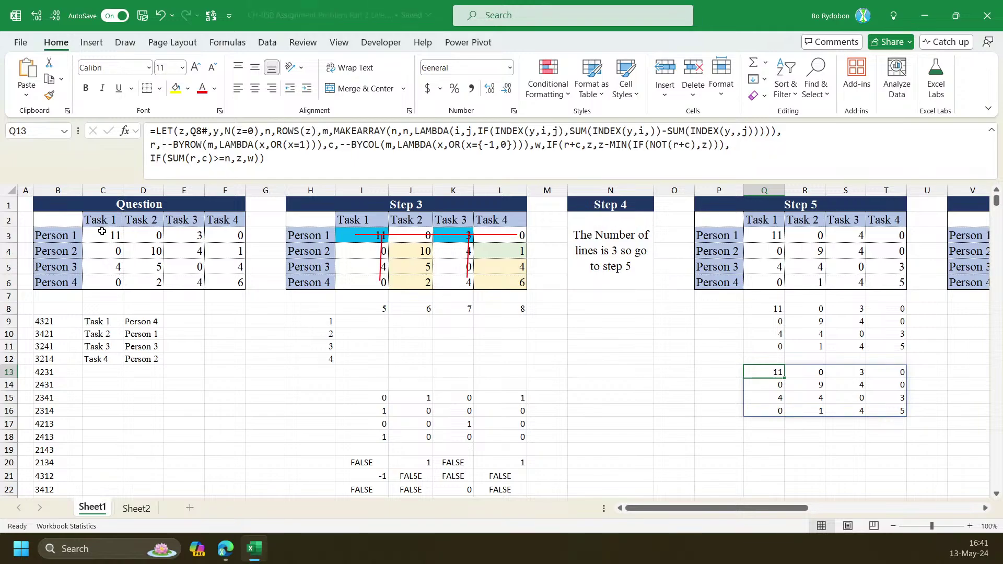
# Copy the full LET formula text from Q13 into cell Q18
pyautogui.moveTo(115, 235); pyautogui.dragTo(237, 285)
pyautogui.click(765, 371)
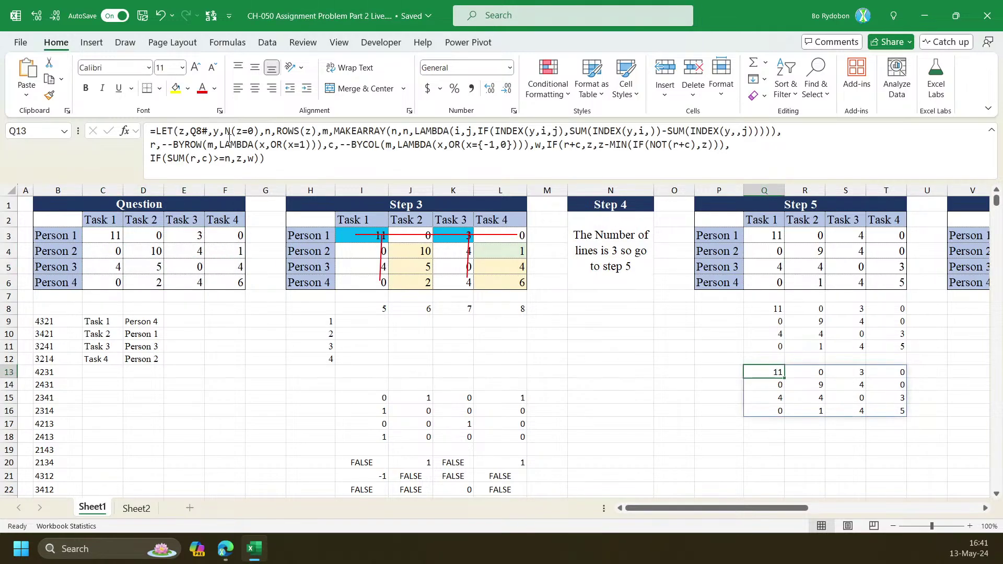
pyautogui.click(620, 170)
pyautogui.hotkey('ctrl', 'a')
pyautogui.hotkey('ctrl', 'c')
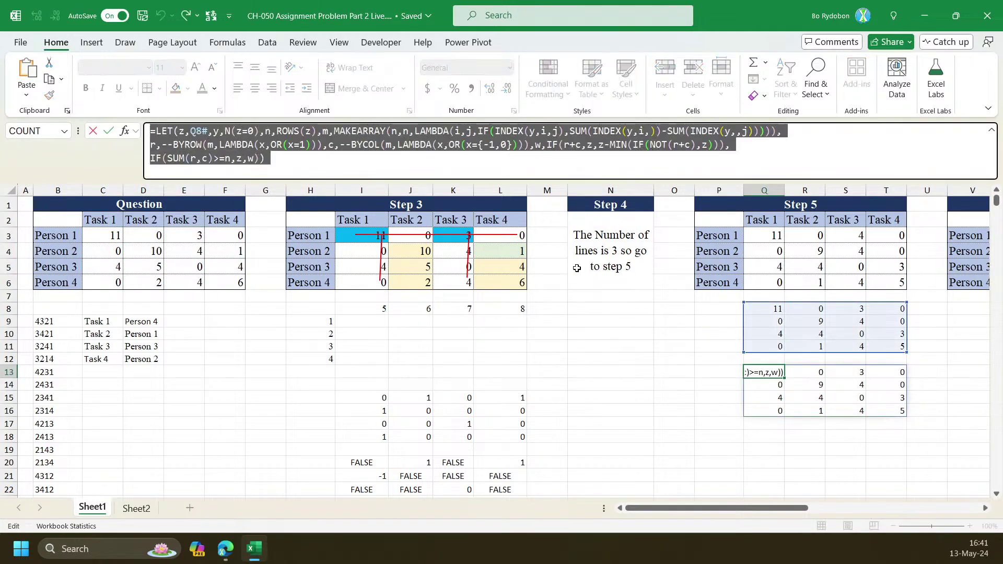
pyautogui.press('Escape')
pyautogui.click(757, 438)
pyautogui.click(187, 151)
pyautogui.hotkey('ctrl', 'v')
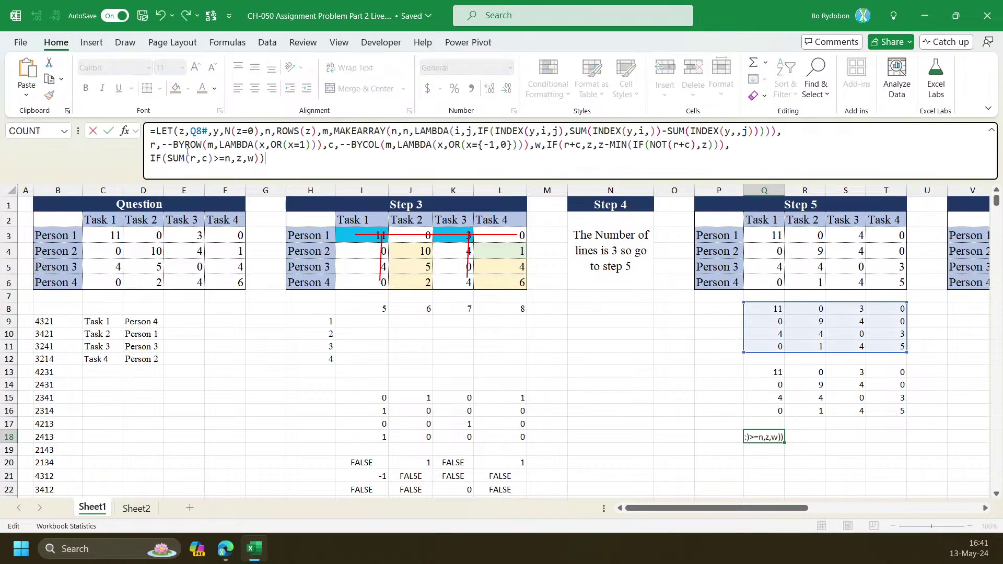
# Move the LET in Q18's formula to its own line and precede it with REDUCE(C3:F6,LAMBDA(z,k,
pyautogui.hotkey('alt', 'Return')
pyautogui.click(155, 128)
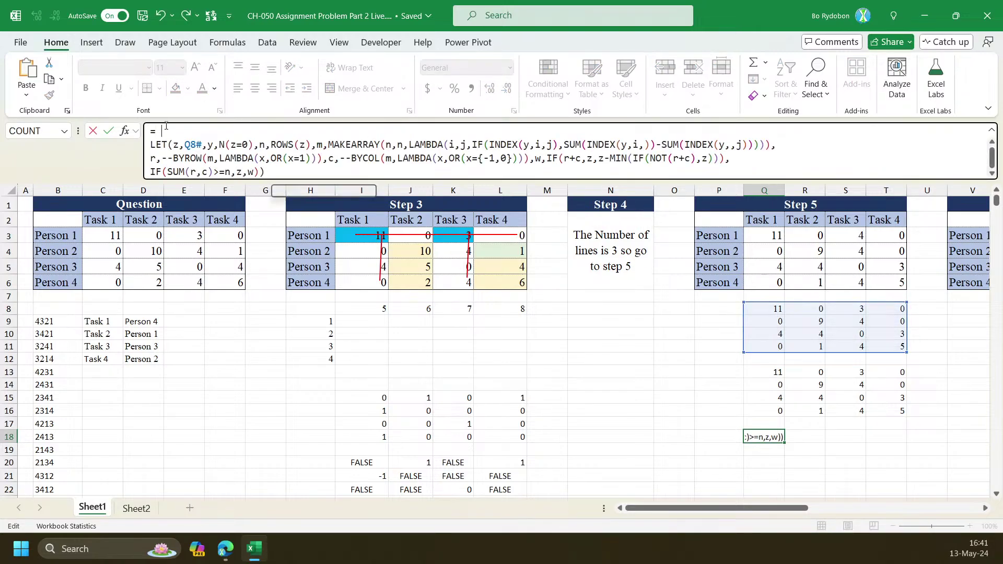
pyautogui.write('red')
pyautogui.press('Tab')
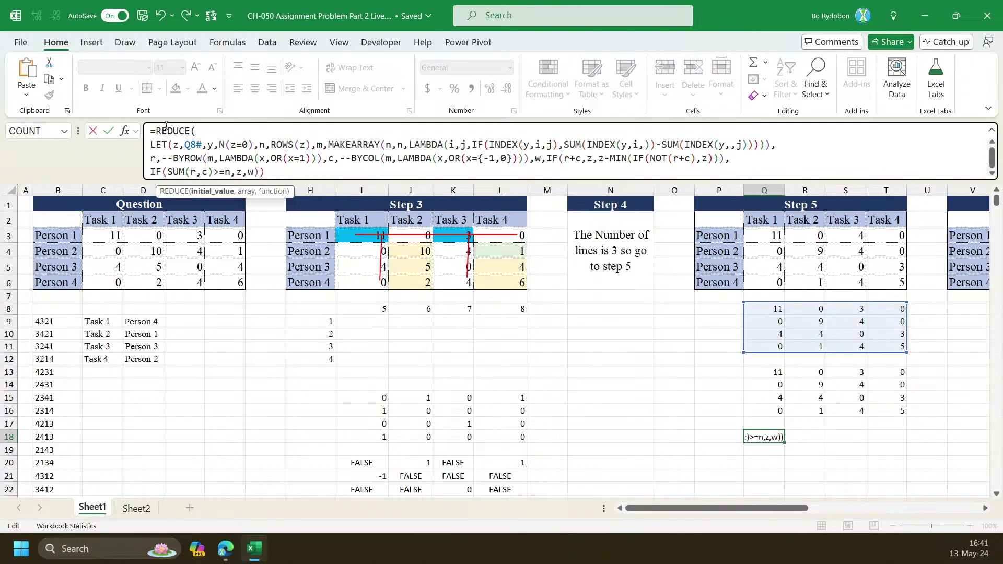
pyautogui.moveTo(99, 235); pyautogui.dragTo(225, 275)
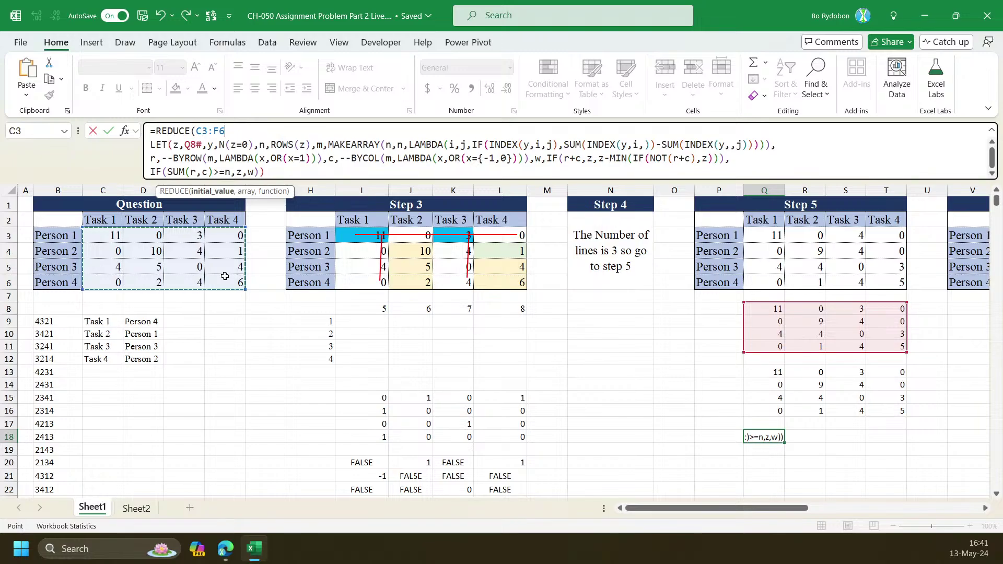
pyautogui.write(',lam')
pyautogui.press('Tab')
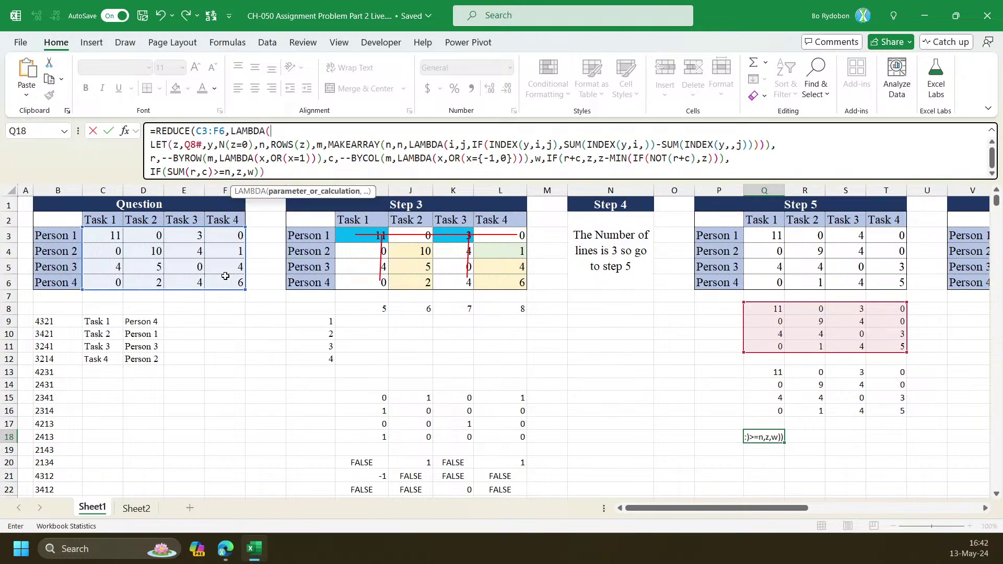
pyautogui.write('z,')
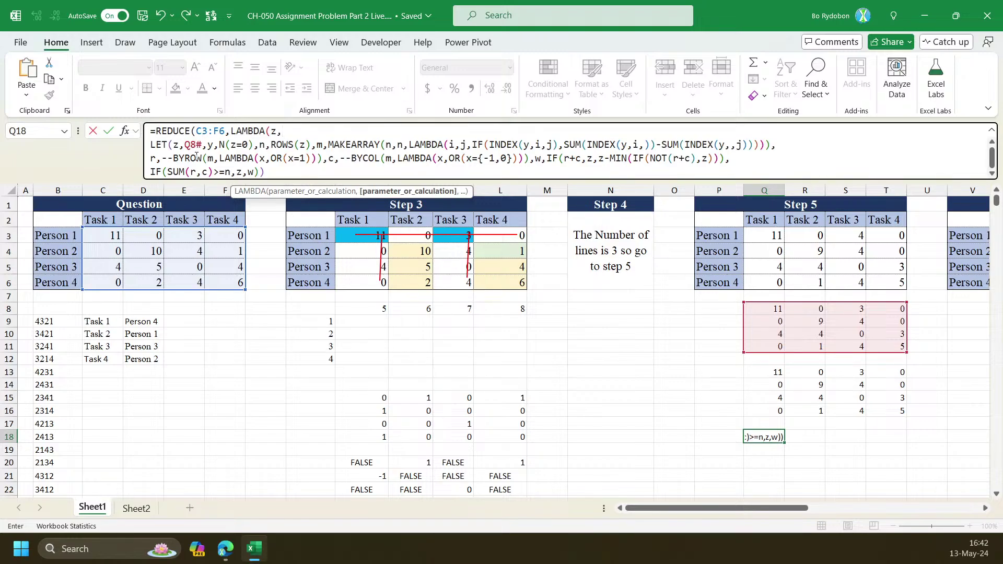
pyautogui.write('k,')
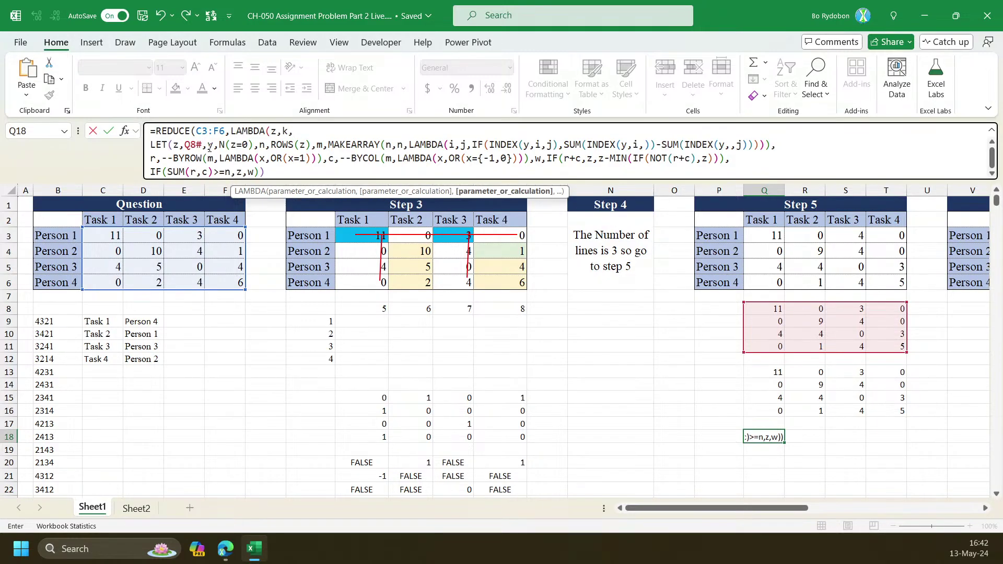
# Remove the z,Q8# pair from Q18's LET and insert SEQUENCE(1) as the REDUCE array argument
pyautogui.moveTo(209, 148); pyautogui.dragTo(174, 147)
pyautogui.press('BackSpace')
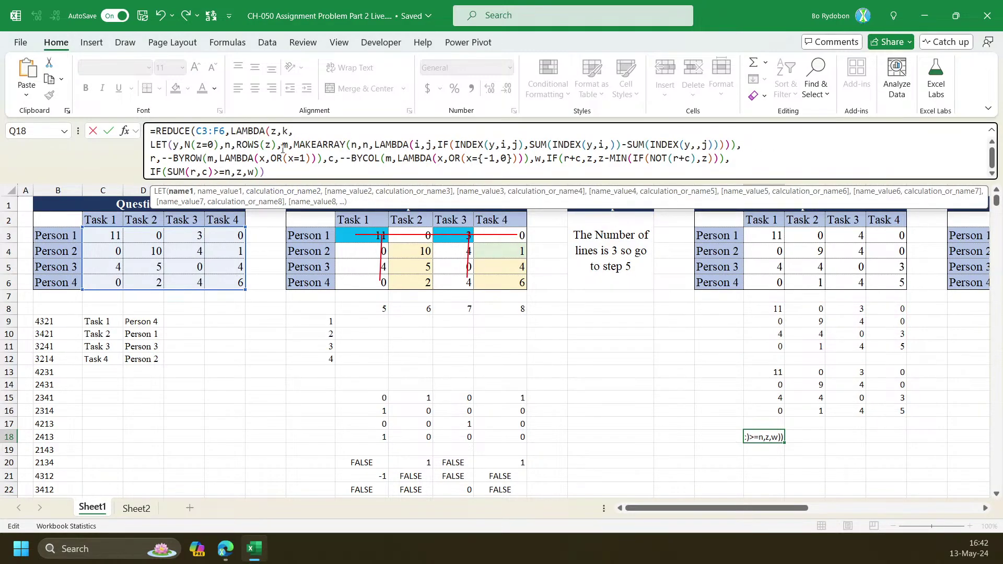
pyautogui.click(230, 130)
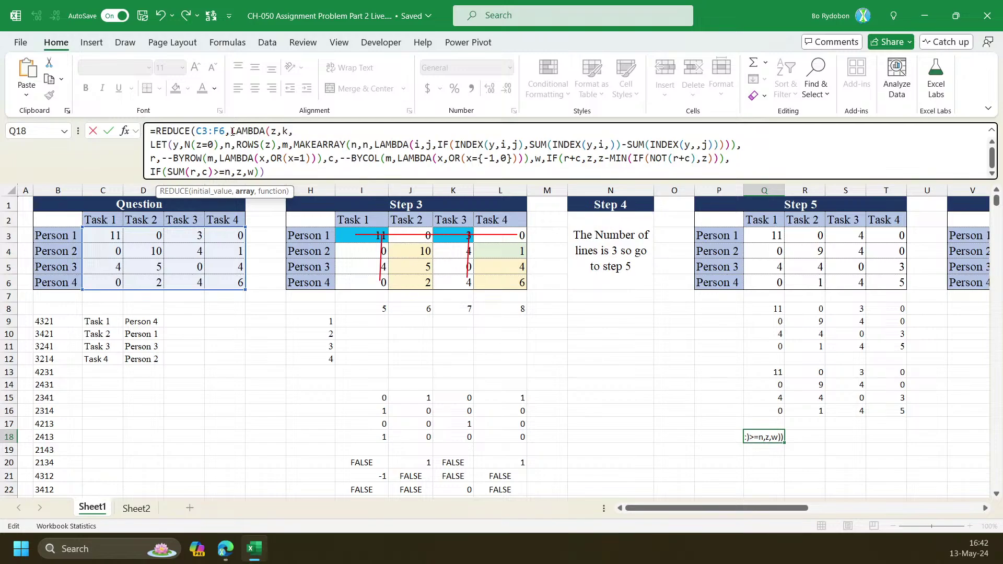
pyautogui.write('SEQUENCE(1')
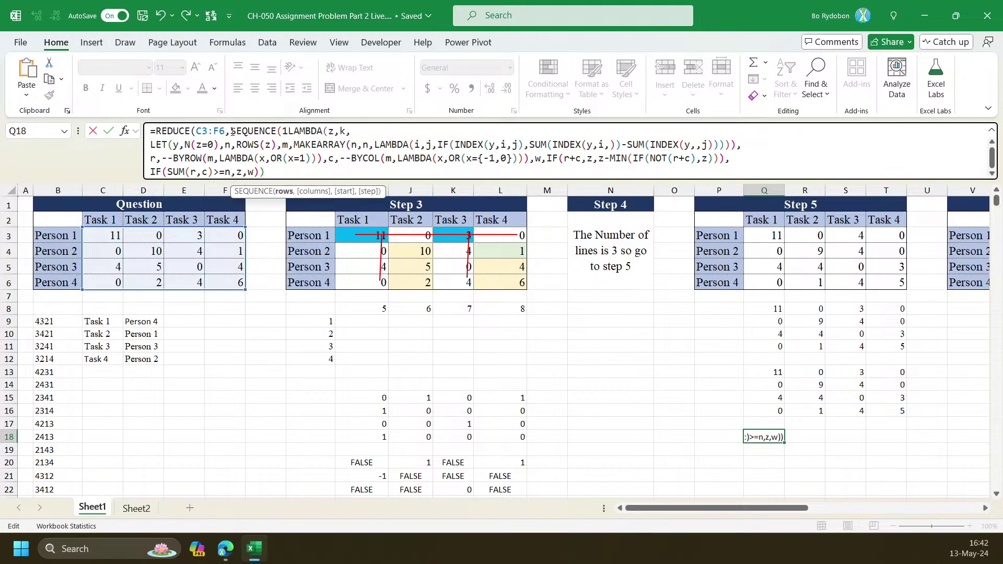
pyautogui.write('),')
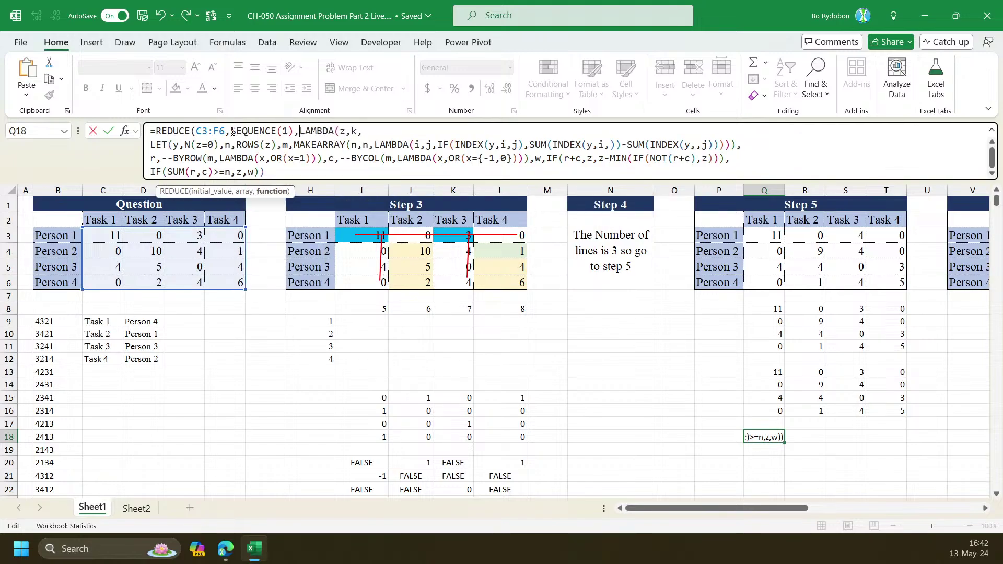
# Close the LAMBDA and REDUCE parentheses at the end of Q18's formula and commit it
pyautogui.moveTo(273, 191); pyautogui.dragTo(272, 194)
pyautogui.click(273, 178)
pyautogui.press('Left')
pyautogui.press('Right')
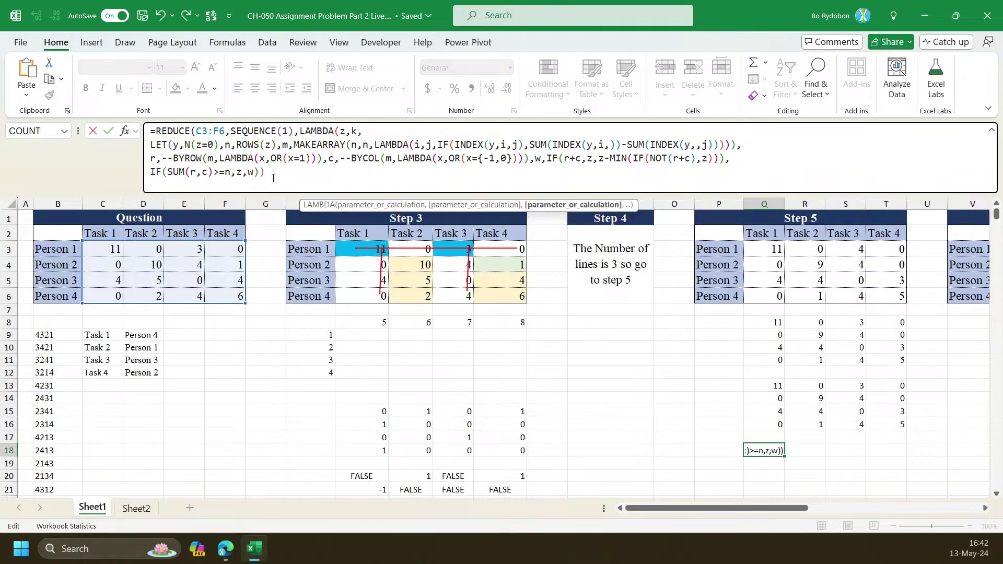
pyautogui.write('))')
pyautogui.hotkey('ctrl', 'Return')
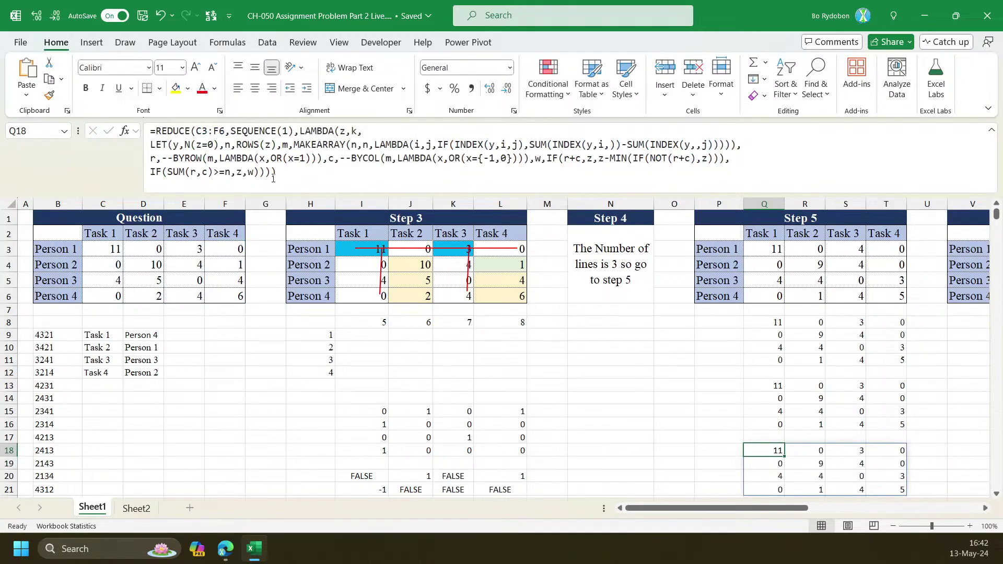
# Set the SEQUENCE argument in Q18's REDUCE formula to 2 and commit it
pyautogui.scroll(-2, 612, 359)
pyautogui.click(284, 130)
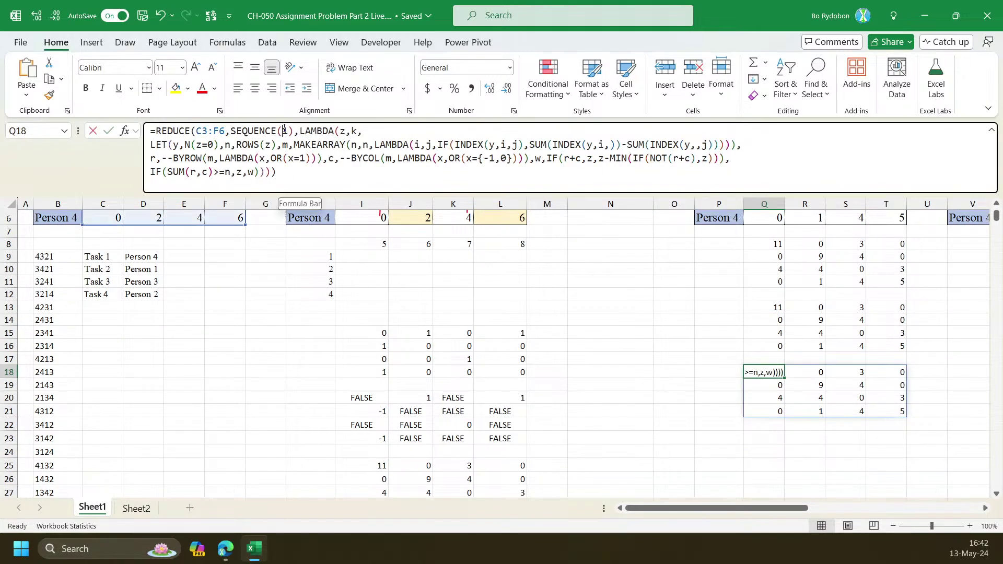
pyautogui.press('Delete')
pyautogui.write('2')
pyautogui.hotkey('ctrl', 'Return')
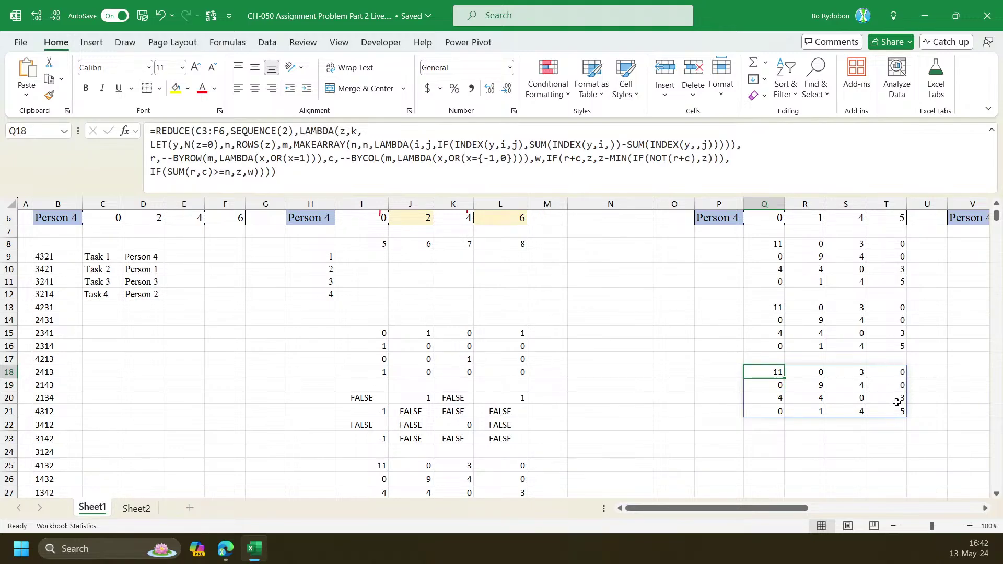
# Set the SEQUENCE argument in Q18's REDUCE formula to 4 and commit it
pyautogui.moveTo(351, 193); pyautogui.dragTo(351, 234)
pyautogui.click(287, 148)
pyautogui.doubleClick(285, 131)
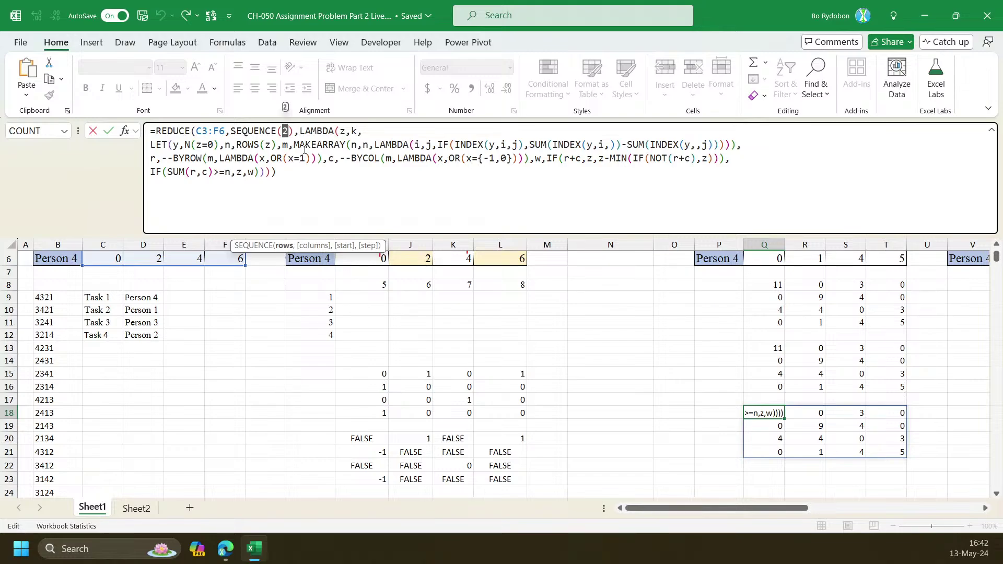
pyautogui.write('4')
pyautogui.press('Return')
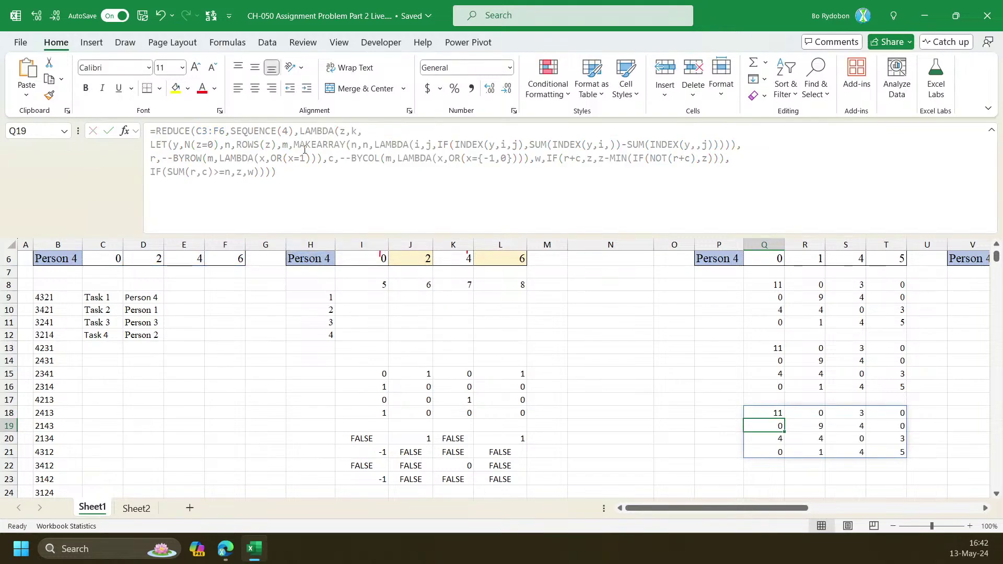
pyautogui.press('Up')
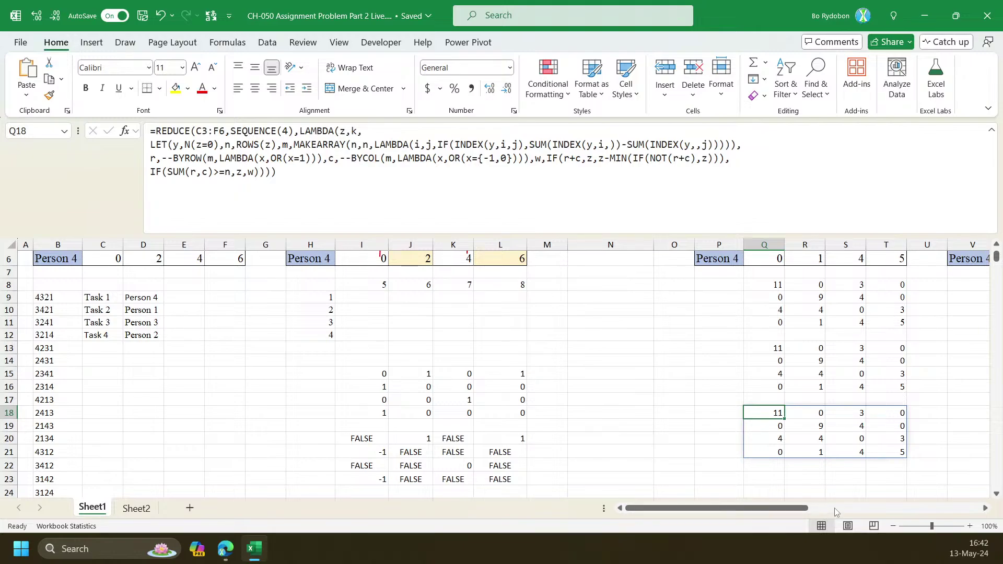
# Examine the coloured zeros in the Step 6 table (AE6, AG5, AH4 and AF3) alongside the Result table
pyautogui.moveTo(850, 509); pyautogui.dragTo(881, 506)
pyautogui.scroll(2, 606, 441)
pyautogui.scroll(-3, 438, 427)
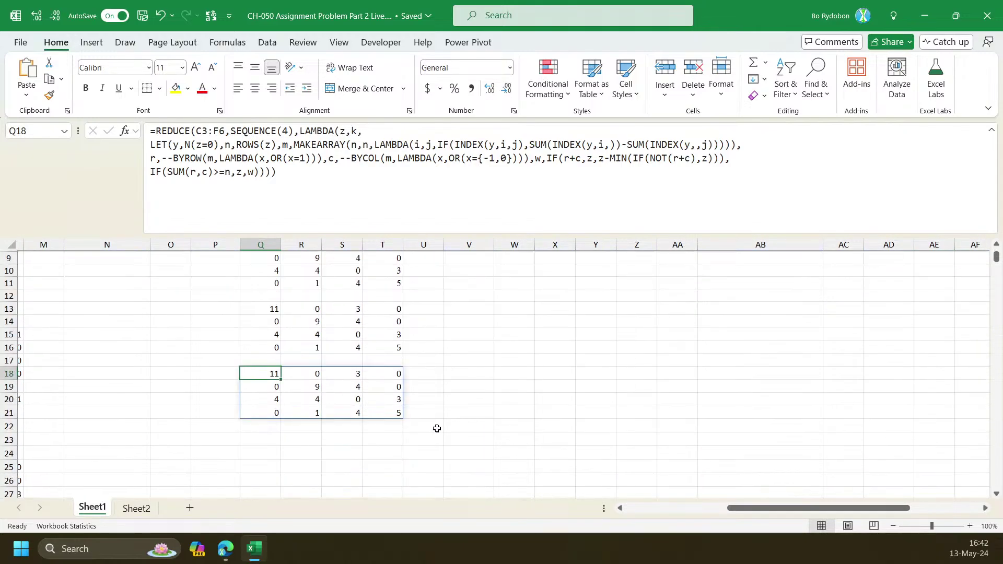
pyautogui.scroll(3, 438, 428)
pyautogui.moveTo(547, 235); pyautogui.dragTo(547, 156)
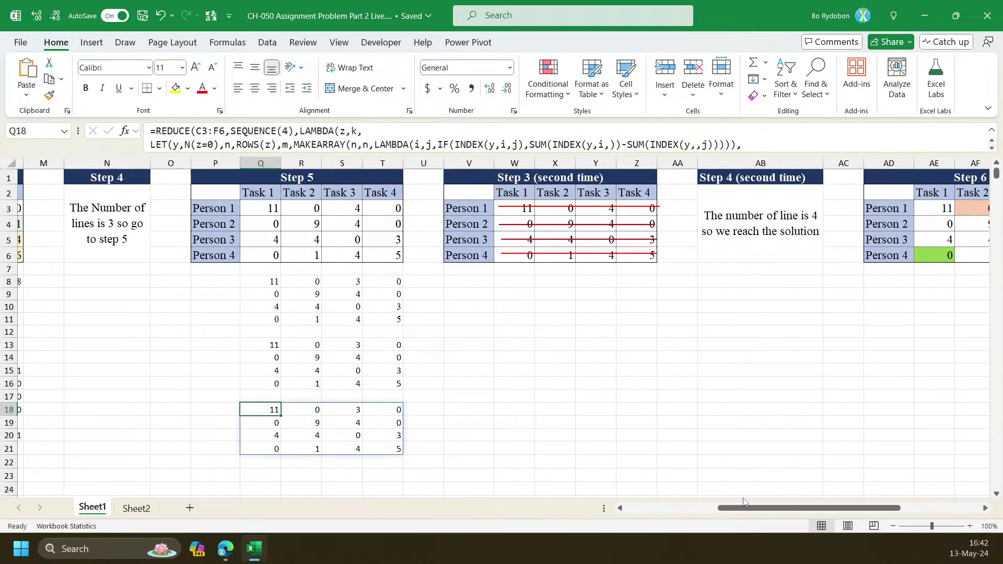
pyautogui.moveTo(746, 504); pyautogui.dragTo(819, 518)
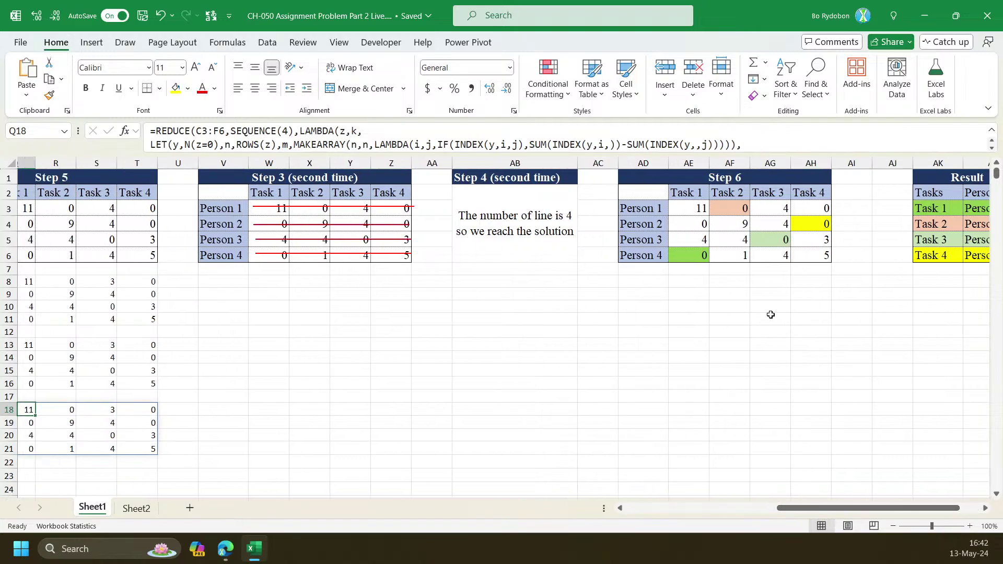
pyautogui.click(699, 258)
pyautogui.keyDown('ctrl'); pyautogui.click(779, 238); pyautogui.keyUp('ctrl')
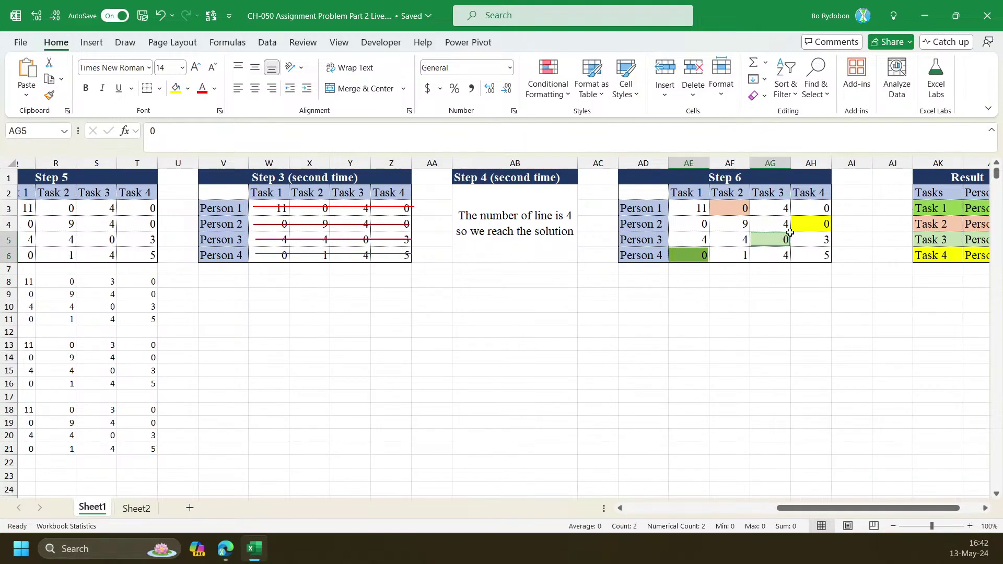
pyautogui.keyDown('ctrl'); pyautogui.click(817, 222); pyautogui.keyUp('ctrl')
pyautogui.keyDown('ctrl'); pyautogui.click(726, 209); pyautogui.keyUp('ctrl')
pyautogui.moveTo(841, 508); pyautogui.dragTo(860, 508)
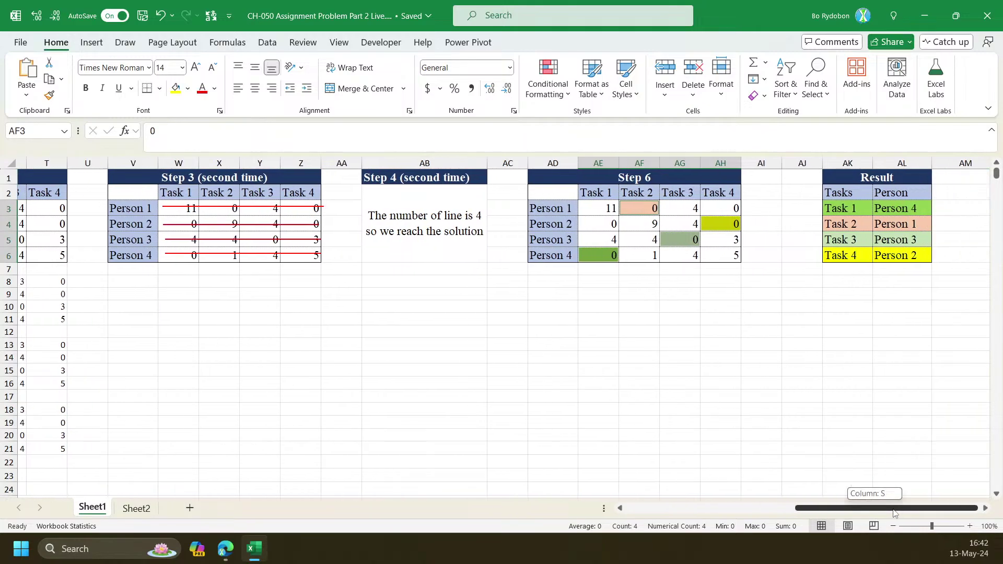
# Examine the zeros in the Step 6 table's Task 1 and Task 3 columns and trace the Task 3 zero to Person 3
pyautogui.click(614, 261)
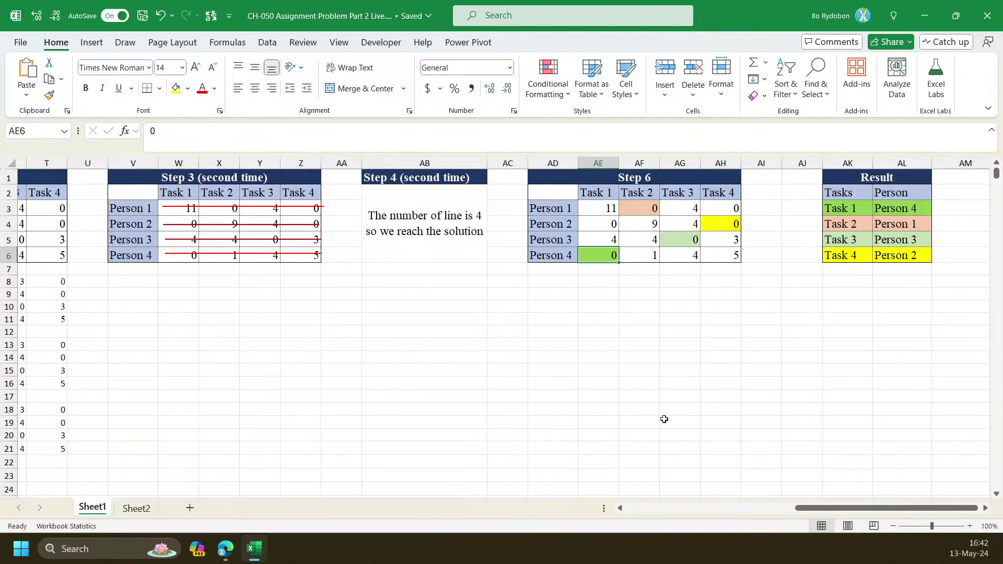
pyautogui.moveTo(600, 189); pyautogui.dragTo(597, 249)
pyautogui.click(600, 223)
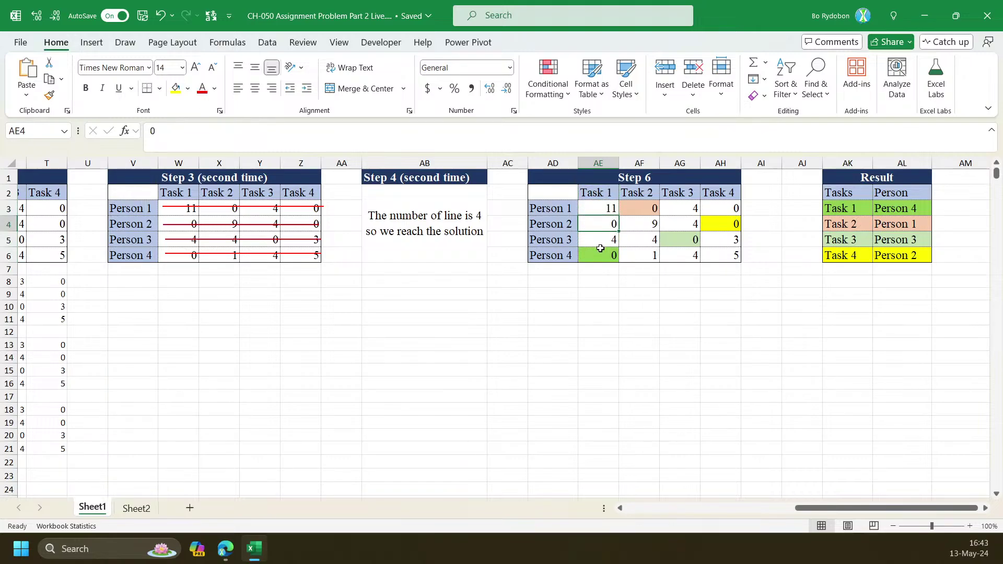
pyautogui.click(601, 255)
pyautogui.moveTo(600, 193); pyautogui.dragTo(682, 254)
pyautogui.moveTo(601, 241); pyautogui.dragTo(719, 238)
pyautogui.moveTo(688, 204); pyautogui.dragTo(683, 258)
pyautogui.click(572, 241)
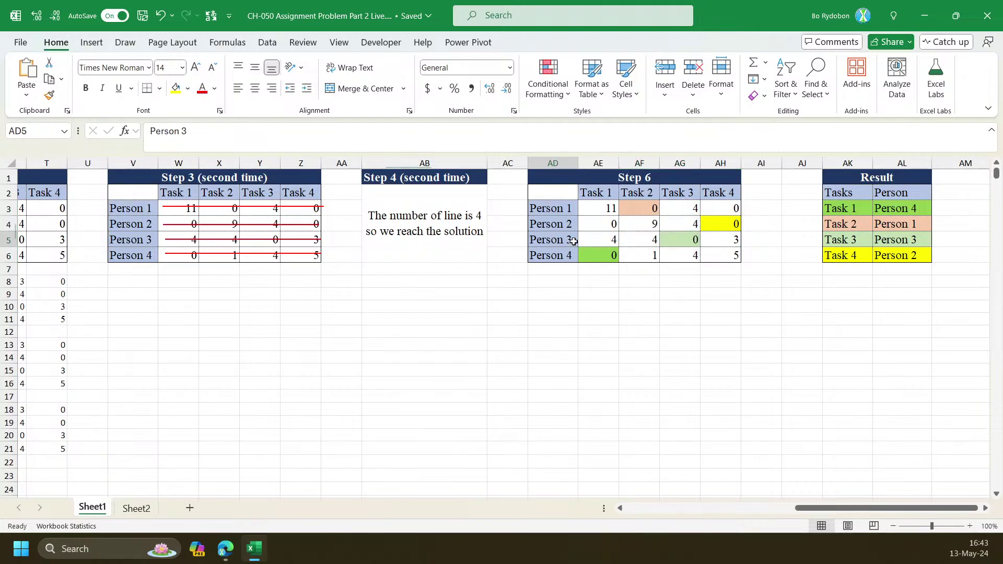
pyautogui.click(676, 240)
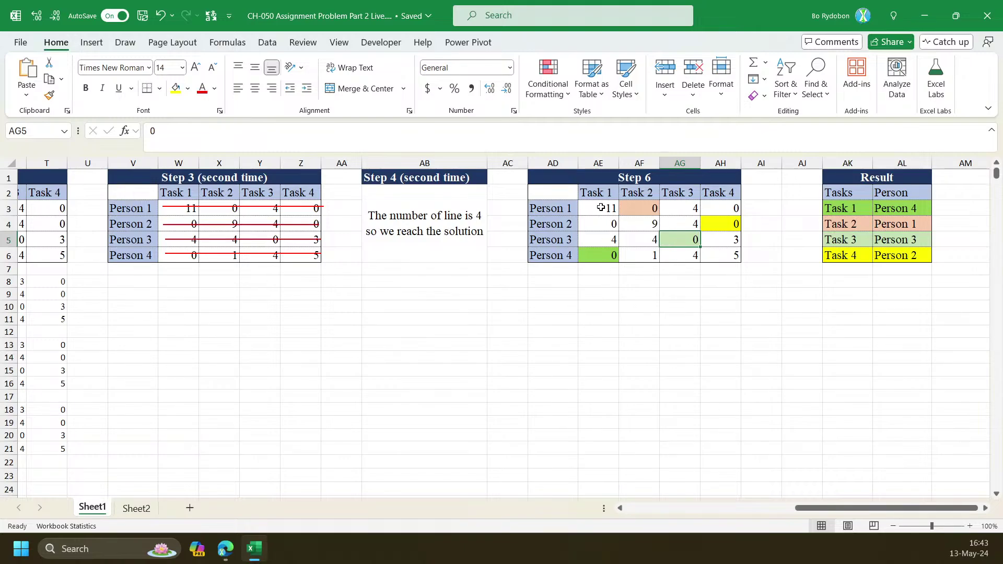
# Copy the Step 6 rows for Person 1 and Person 2 to AE10 and the row for Person 4 to AE13
pyautogui.moveTo(601, 208); pyautogui.dragTo(707, 223)
pyautogui.hotkey('ctrl', 'c')
pyautogui.click(610, 302)
pyautogui.hotkey('ctrl', 'v')
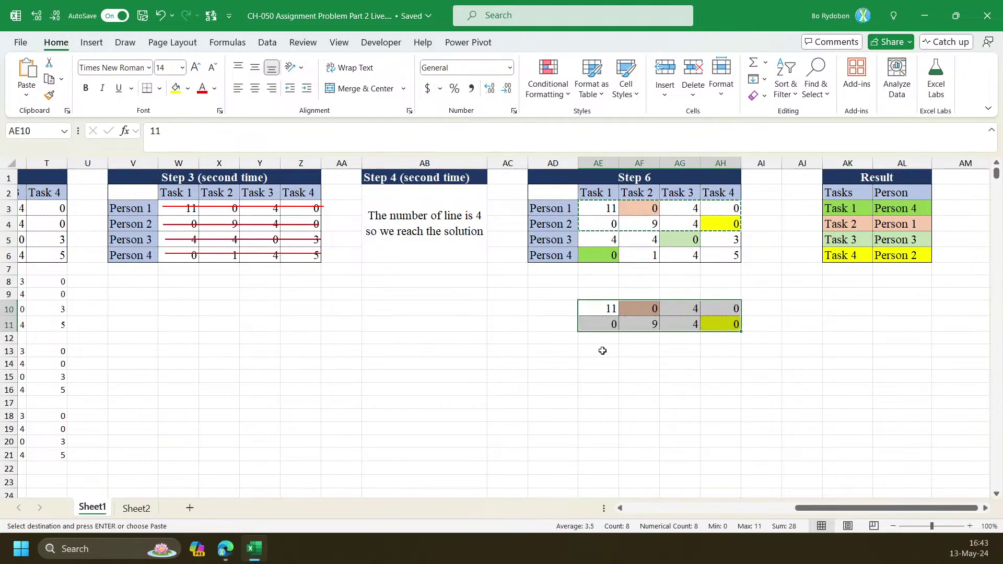
pyautogui.moveTo(600, 348); pyautogui.dragTo(703, 360)
pyautogui.moveTo(601, 255); pyautogui.dragTo(708, 259)
pyautogui.hotkey('ctrl', 'c')
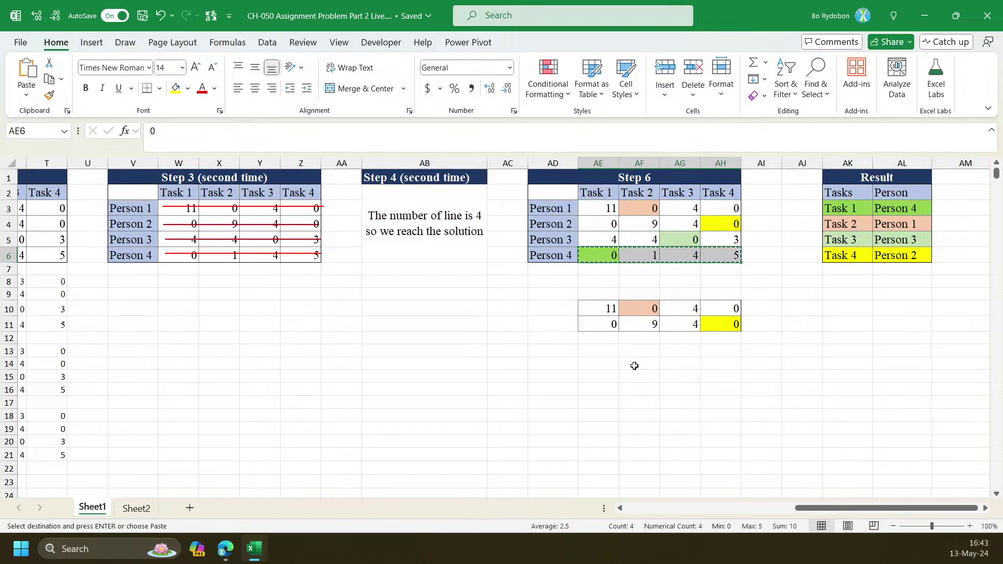
pyautogui.click(606, 350)
pyautogui.hotkey('ctrl', 'v')
# Clear the Task 3 values in AG10:AG13 of the copied rows
pyautogui.moveTo(681, 306); pyautogui.dragTo(683, 356)
pyautogui.press('Delete')
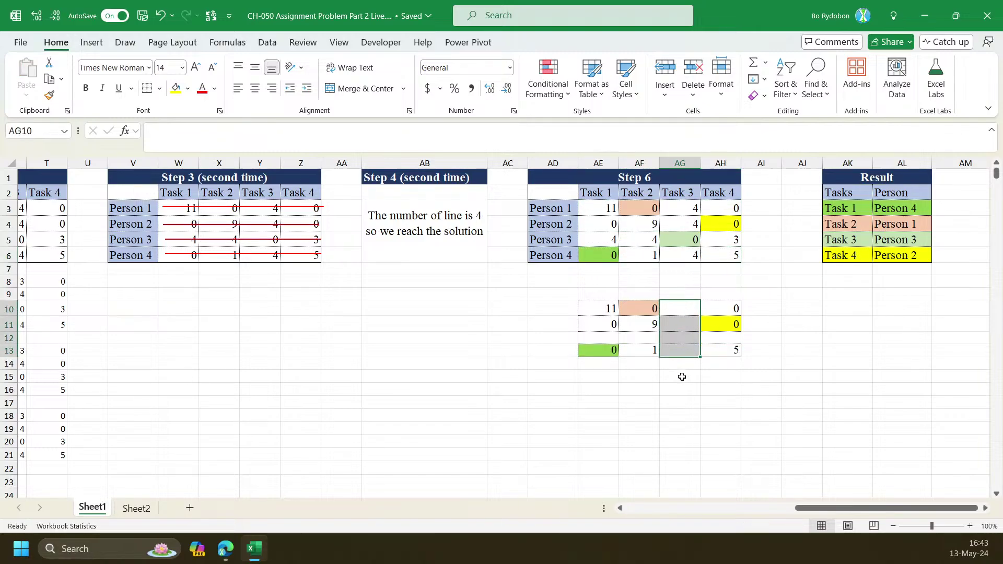
pyautogui.click(693, 362)
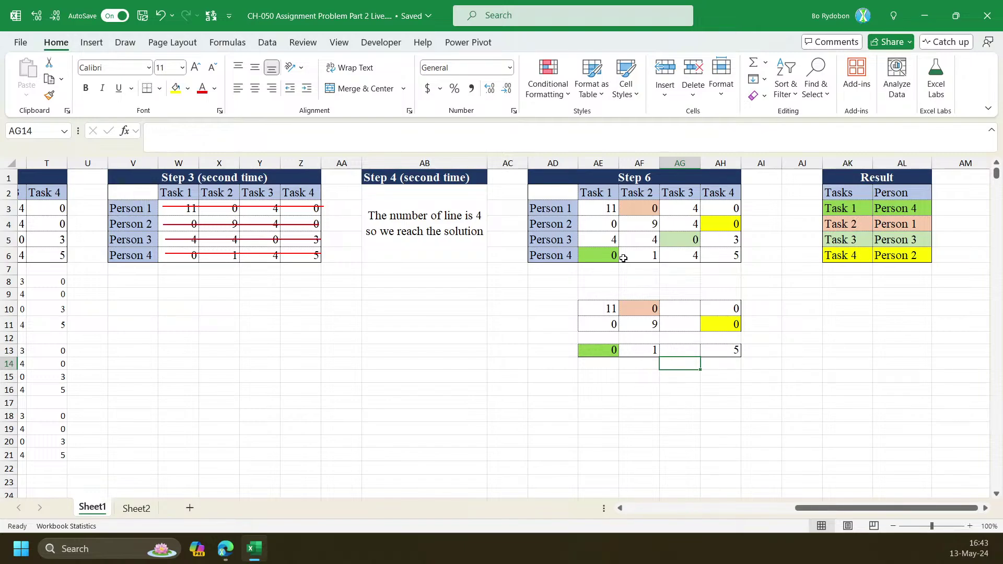
# Compare the Person 4 row with the Task 1 result, and remove its copy from AE13:AH13
pyautogui.moveTo(597, 258); pyautogui.dragTo(726, 257)
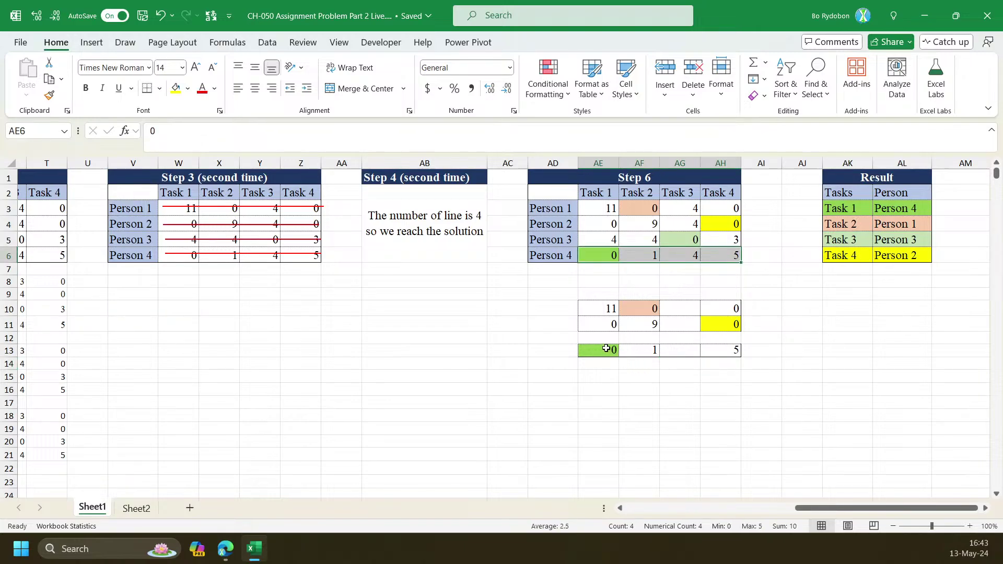
pyautogui.moveTo(606, 349); pyautogui.dragTo(706, 351)
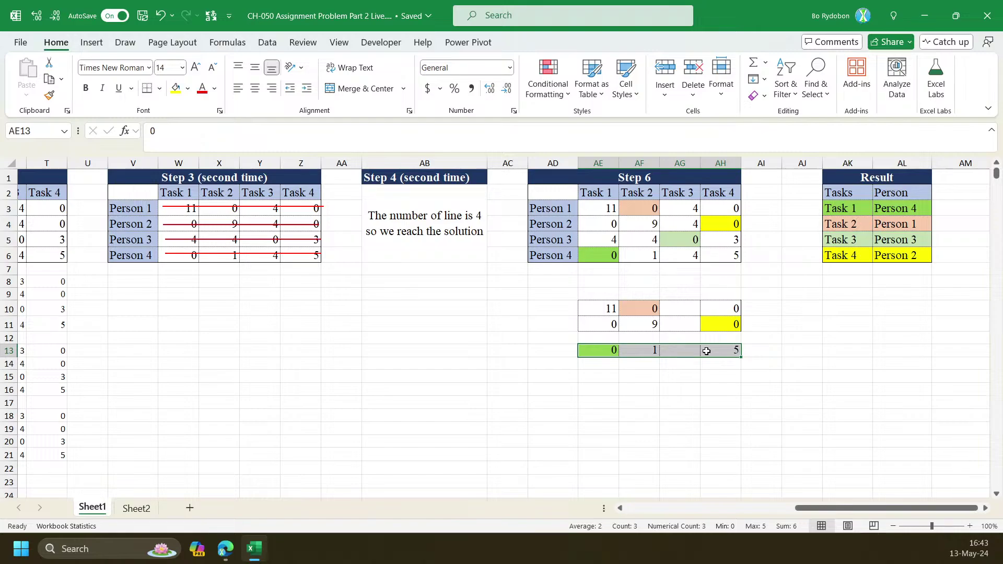
pyautogui.moveTo(604, 350); pyautogui.dragTo(708, 352)
pyautogui.click(601, 192)
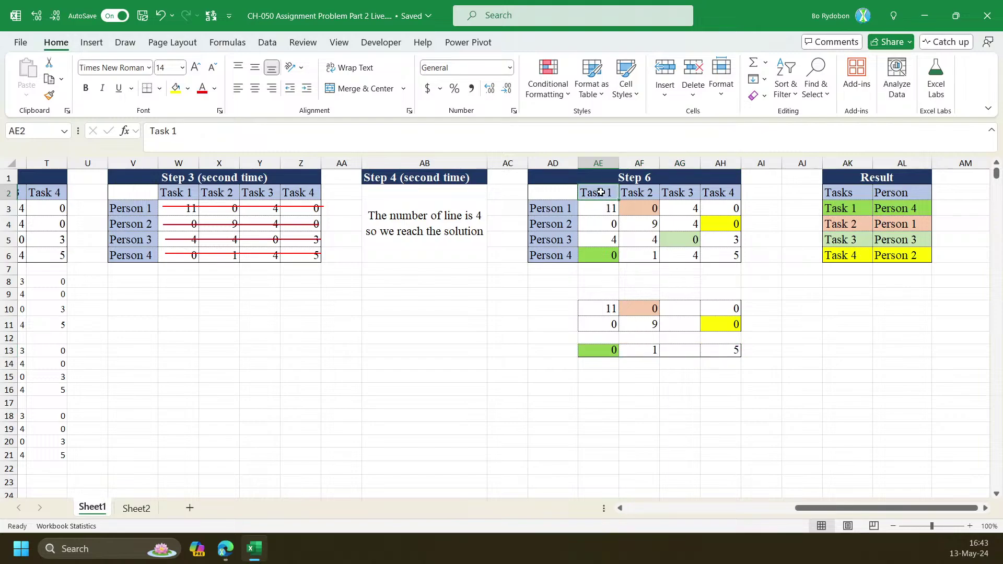
pyautogui.moveTo(900, 209); pyautogui.dragTo(817, 207)
pyautogui.click(556, 349)
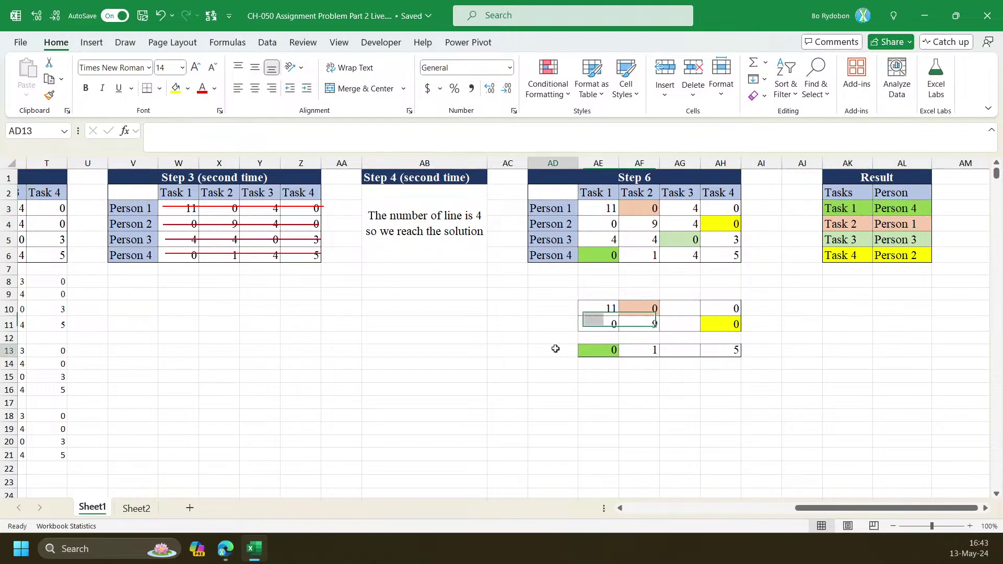
pyautogui.moveTo(578, 357); pyautogui.dragTo(732, 398)
pyautogui.click(733, 399)
# Remove the Task 1 cells AE10:AE11 from the copied rows
pyautogui.click(614, 296)
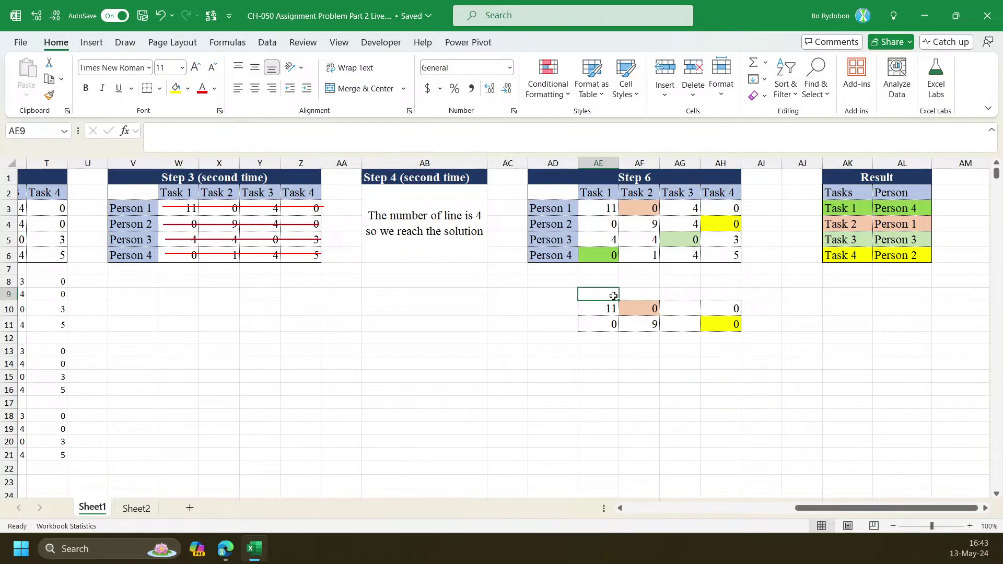
pyautogui.moveTo(618, 299); pyautogui.dragTo(618, 349)
pyautogui.click(629, 306)
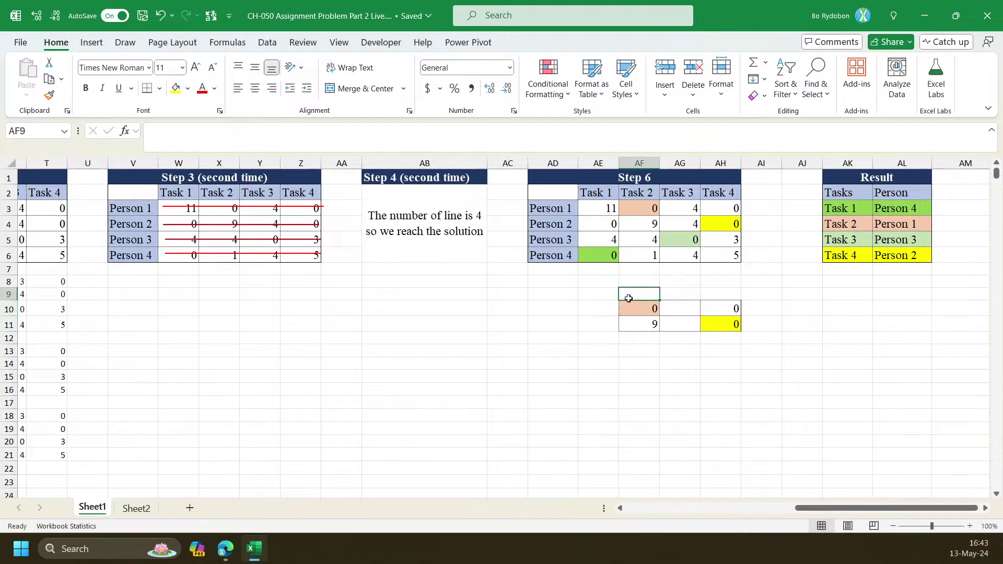
# Match the copied Person 2 row's zero to Task 4 in the Result table, and remove that row from AF11:AH11
pyautogui.click(715, 312)
pyautogui.click(630, 324)
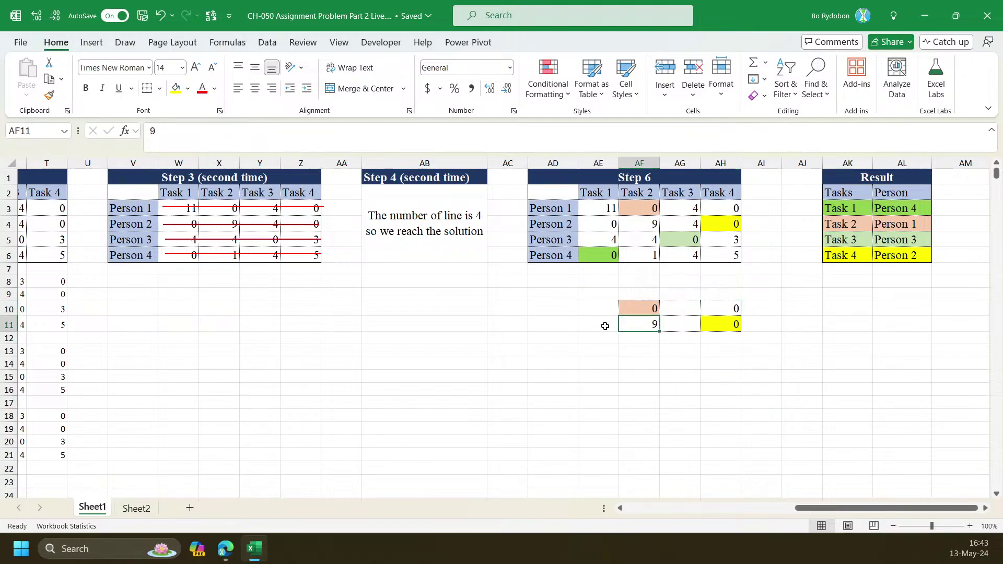
pyautogui.click(583, 326)
pyautogui.click(729, 324)
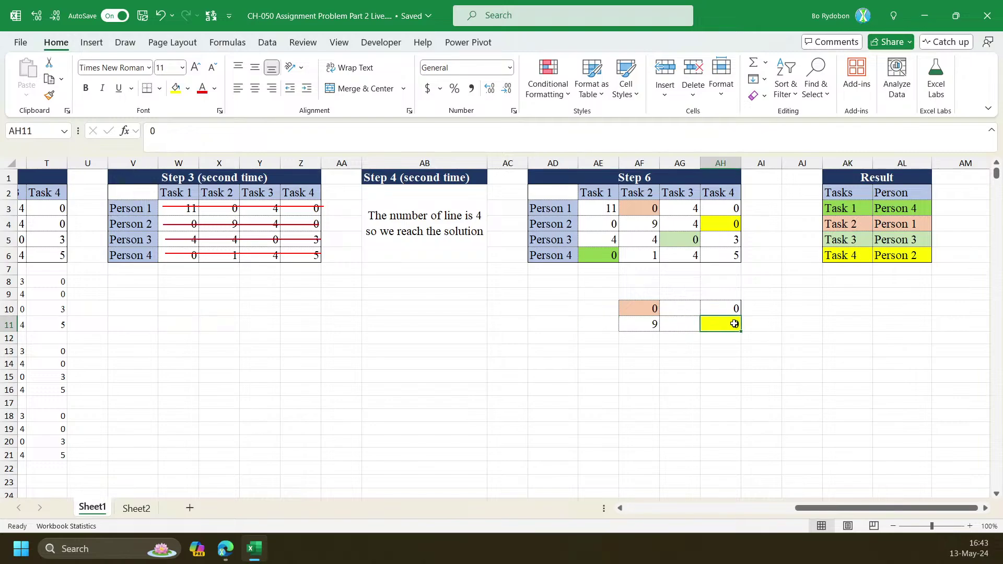
pyautogui.click(603, 326)
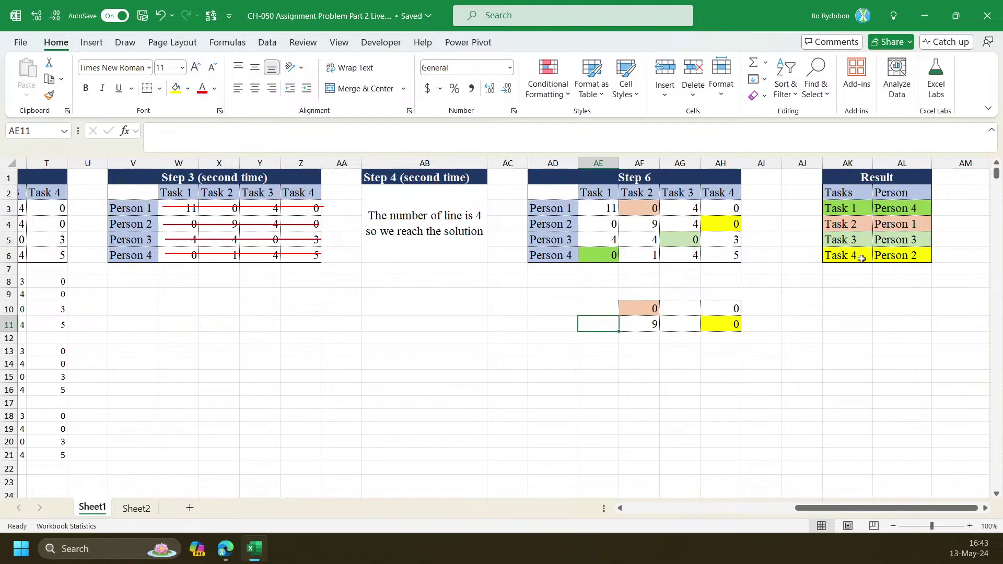
pyautogui.moveTo(897, 257); pyautogui.dragTo(843, 261)
pyautogui.click(601, 324)
pyautogui.moveTo(618, 332); pyautogui.dragTo(761, 336)
# Remove the Task 4 cell AH10 from the remaining Person 1 row
pyautogui.click(730, 293)
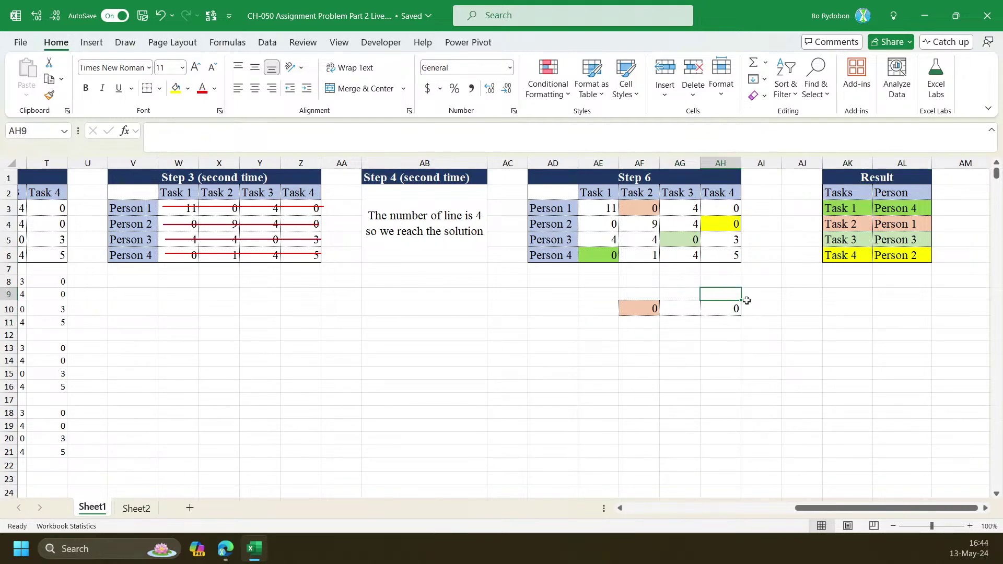
pyautogui.moveTo(745, 301); pyautogui.dragTo(742, 318)
pyautogui.click(649, 309)
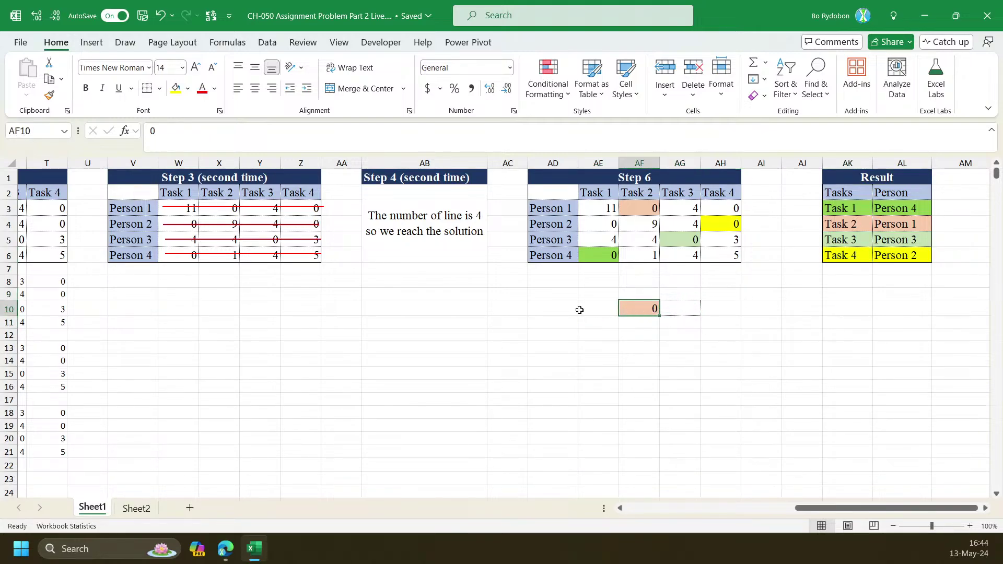
pyautogui.moveTo(807, 510); pyautogui.dragTo(711, 515)
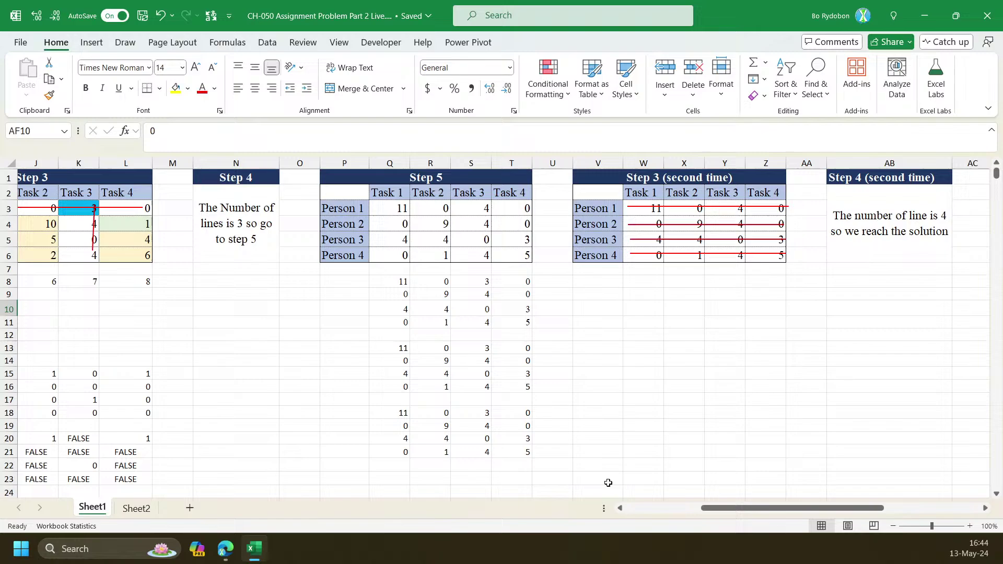
pyautogui.click(401, 411)
pyautogui.scroll(-1, 609, 475)
pyautogui.click(382, 448)
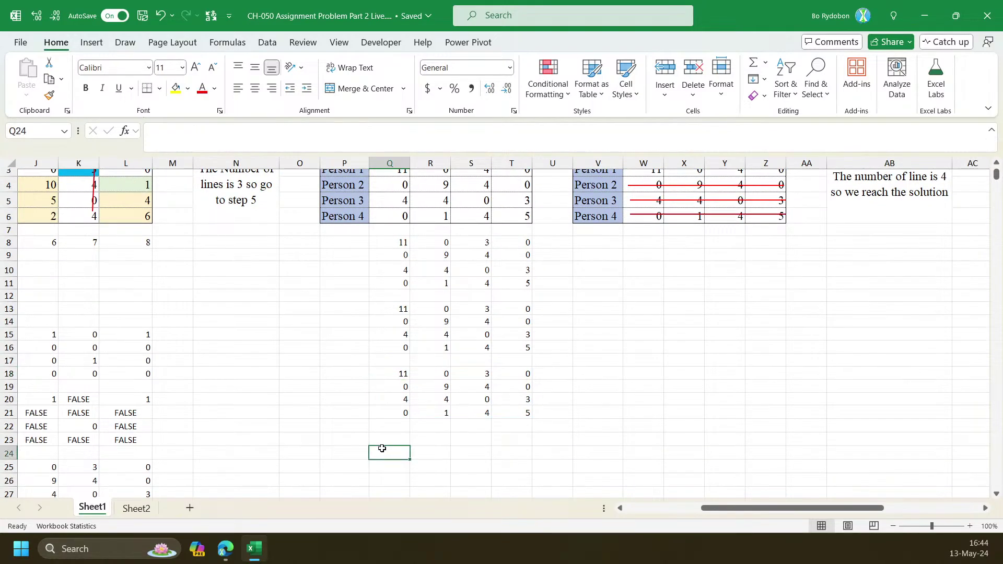
pyautogui.write('=')
pyautogui.press('Escape')
pyautogui.write('=')
pyautogui.press('Escape')
pyautogui.write('=')
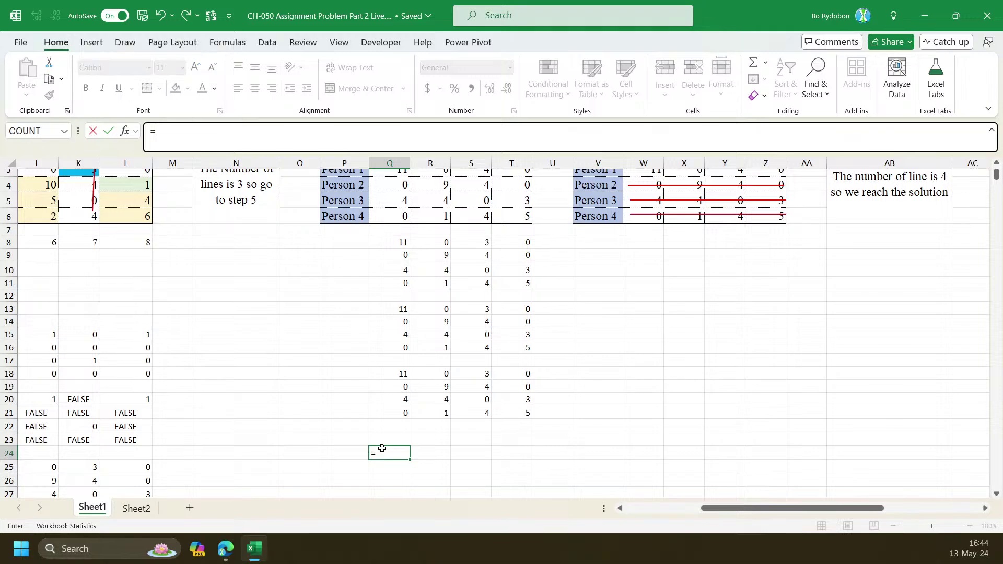
pyautogui.press('Escape')
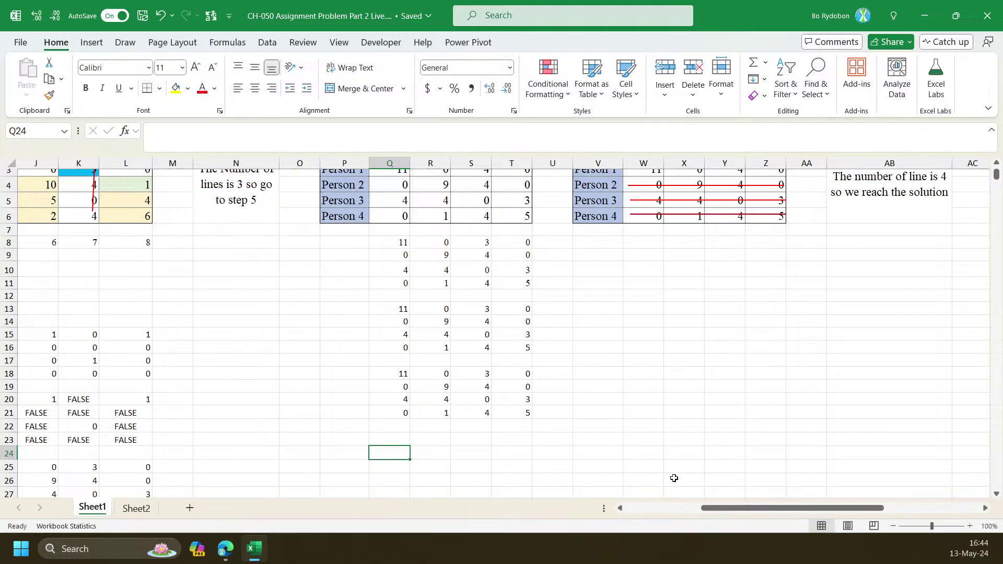
pyautogui.scroll(1, 402, 291)
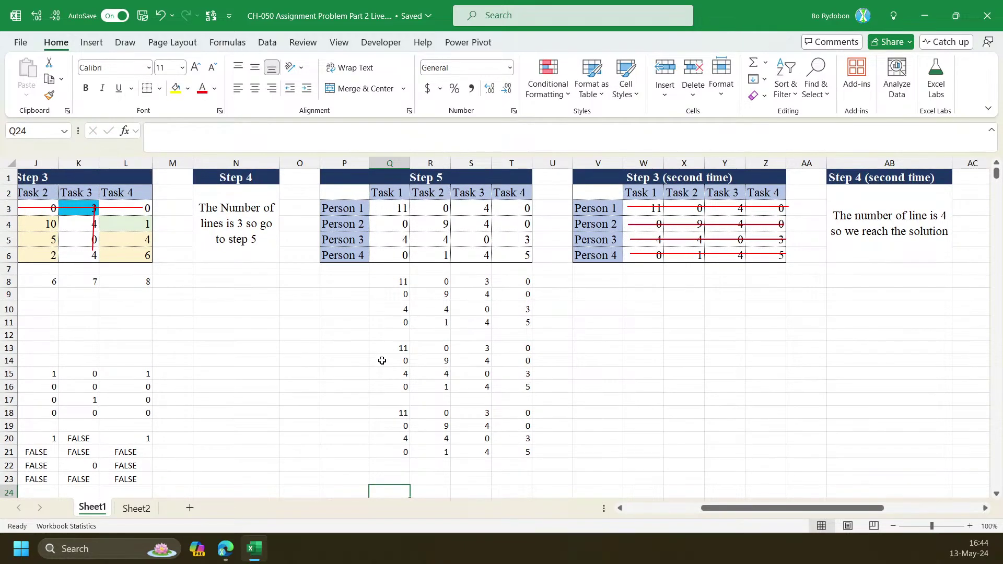
pyautogui.write('=')
pyautogui.scroll(-1, 388, 355)
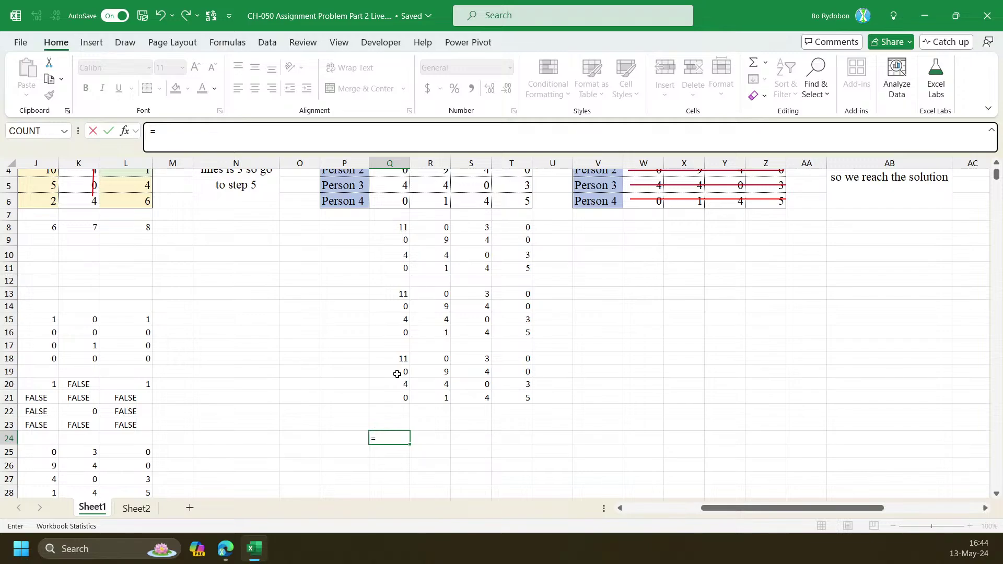
pyautogui.write('le')
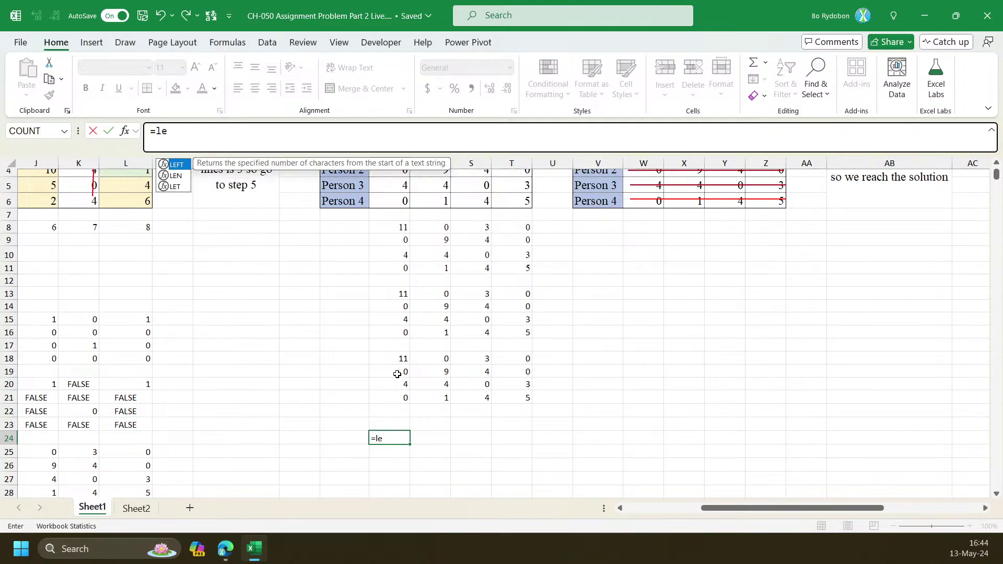
pyautogui.press('Tab')
pyautogui.press('Escape')
pyautogui.click(391, 358)
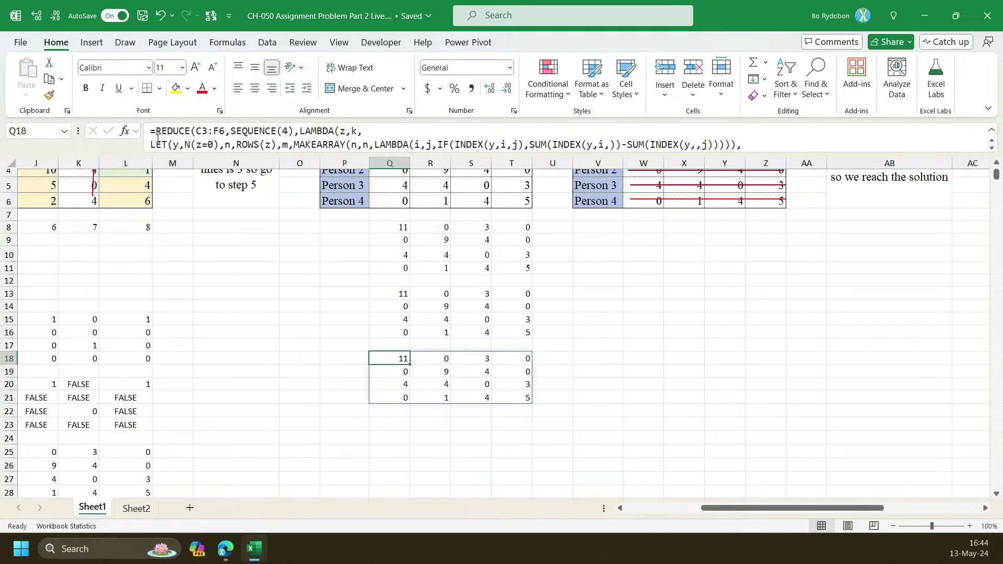
pyautogui.click(157, 131)
pyautogui.write('r')
pyautogui.press('BackSpace')
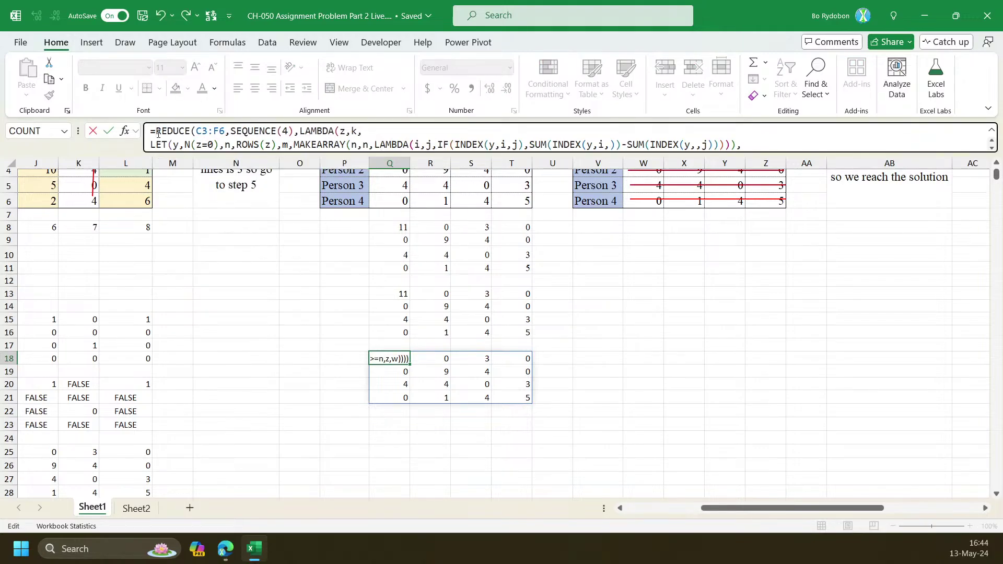
pyautogui.press('Escape')
# Start a LET formula in Q24 that names the reduced matrix Q18# as r
pyautogui.click(400, 441)
pyautogui.write('=')
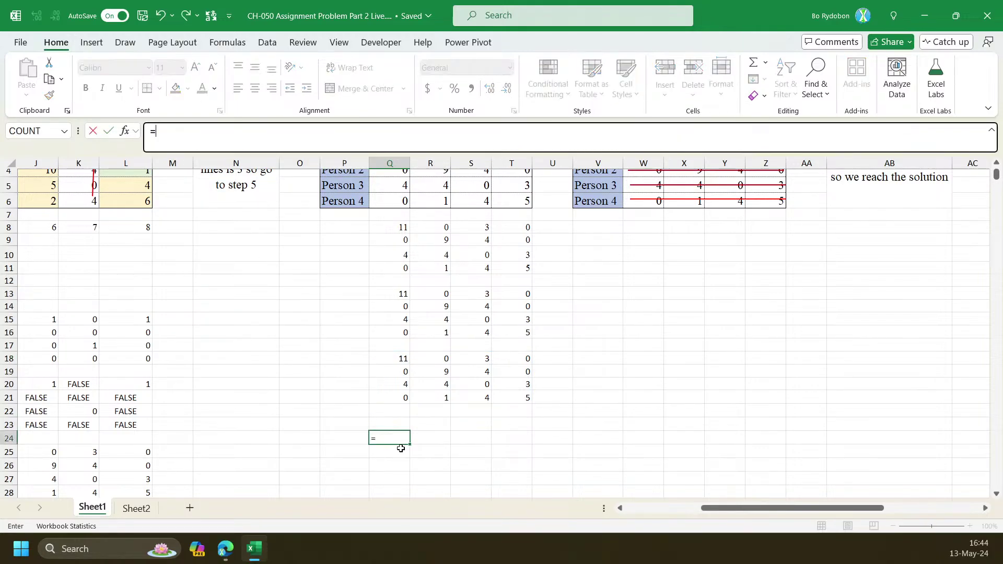
pyautogui.write('let')
pyautogui.press('Tab')
pyautogui.write('r,')
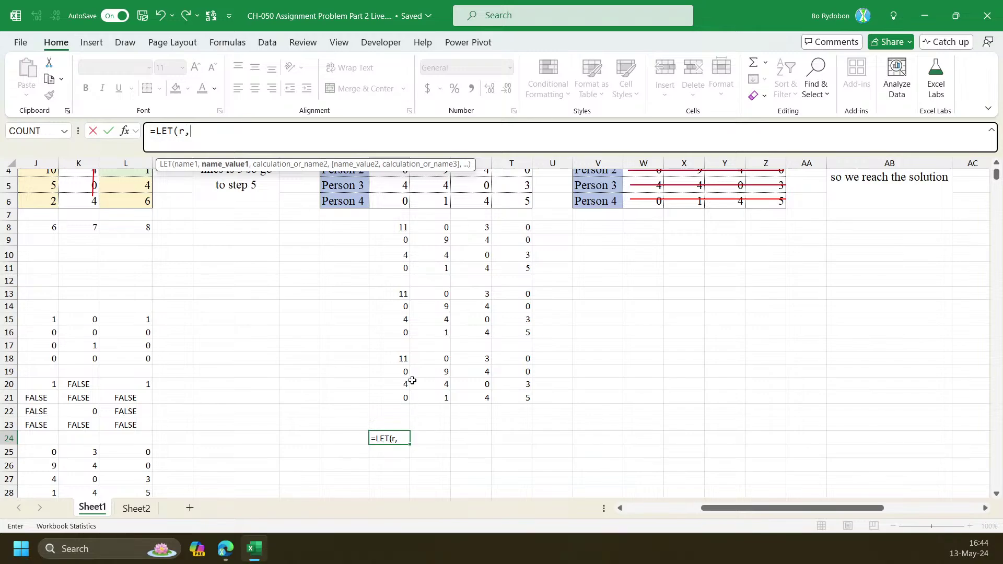
pyautogui.click(406, 364)
pyautogui.hotkey('ctrl', 'shift', 'Right')
pyautogui.hotkey('ctrl', 'shift', 'Down')
pyautogui.write(',')
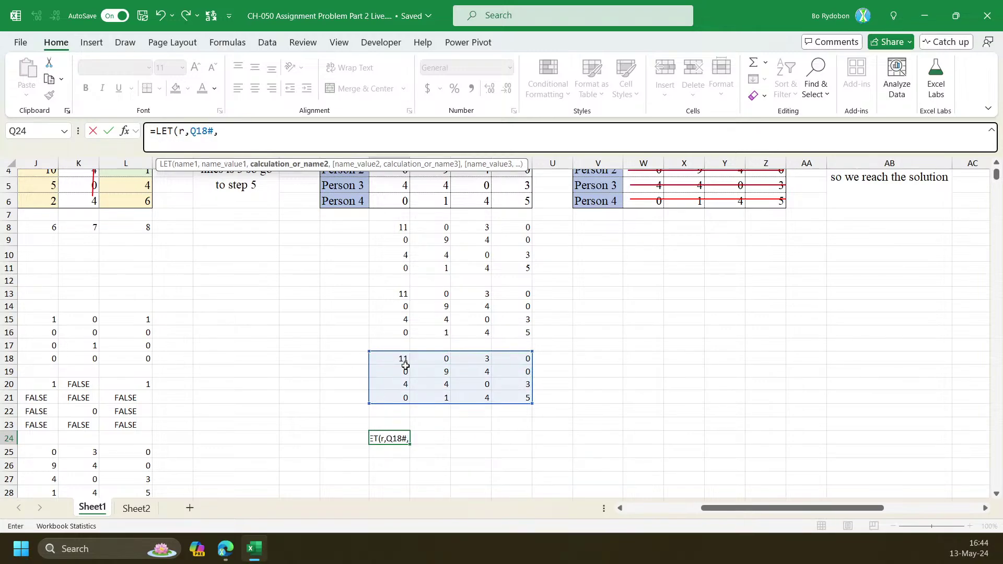
# Complete the LET formula with BYROW(N(r=0),SUM) to count the zeros in each matrix row
pyautogui.write('b yr')
pyautogui.press('BackSpace')
pyautogui.press('BackSpace')
pyautogui.press('BackSpace')
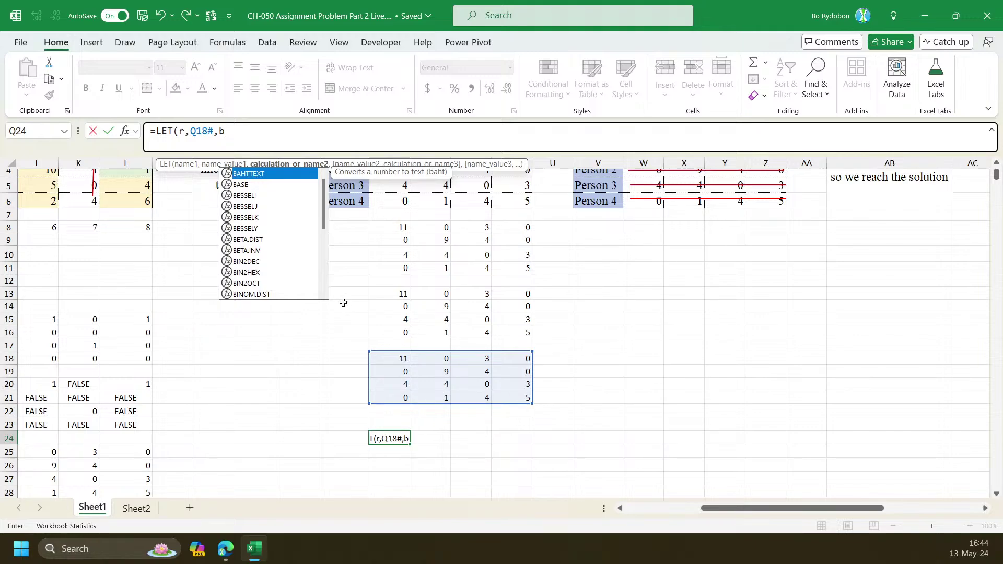
pyautogui.write('yr')
pyautogui.press('Tab')
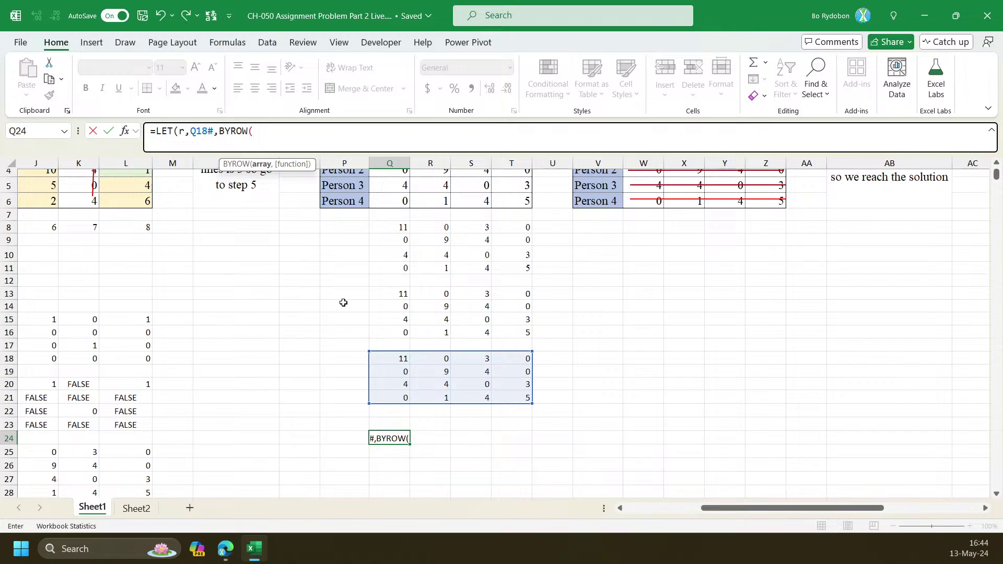
pyautogui.write('n(')
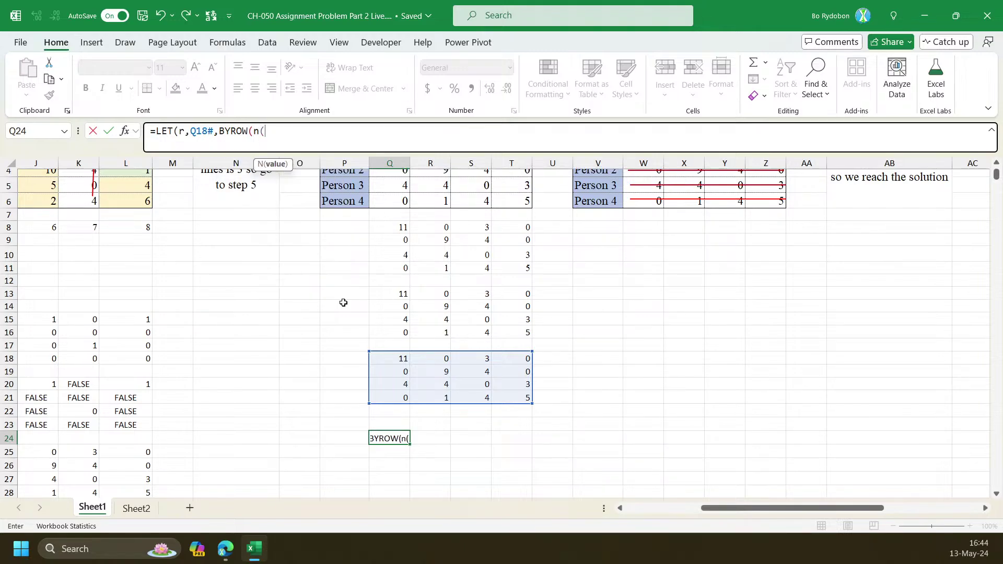
pyautogui.write('r=0),sum)')
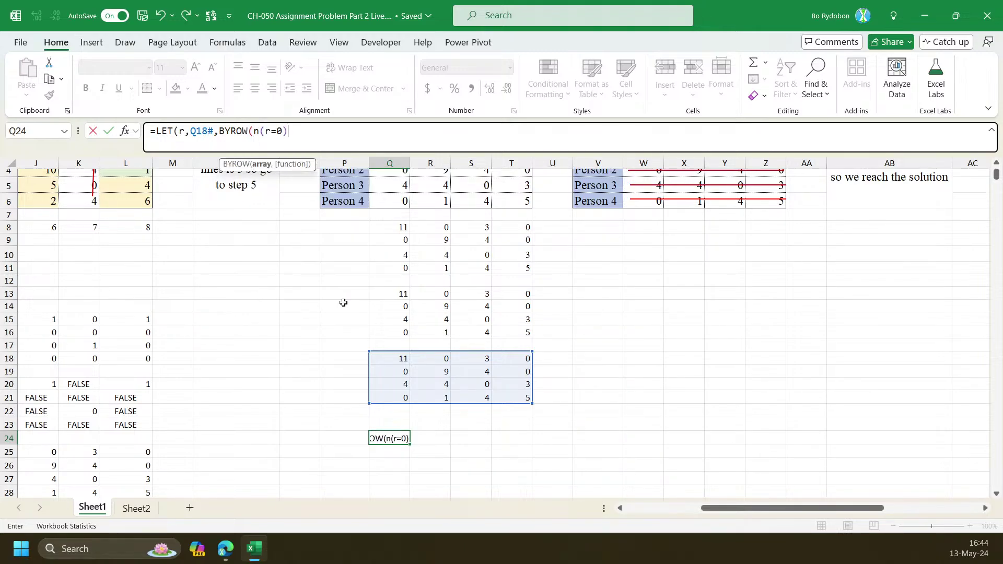
pyautogui.press('Return')
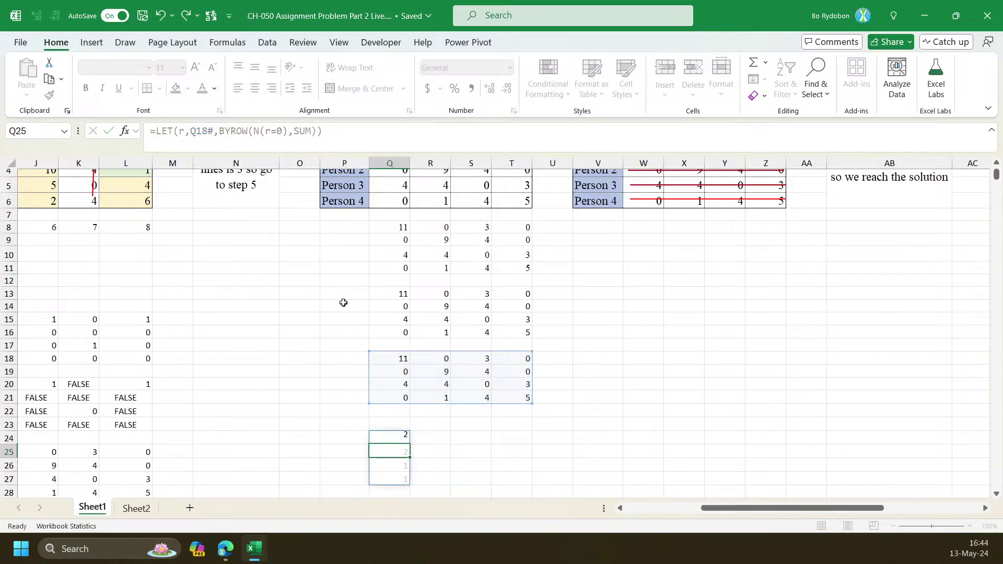
# Compare the per-row zero counts in Q24:Q27 with the matrix rows in Q18:T21, especially the last two rows
pyautogui.press('Up')
pyautogui.moveTo(402, 469); pyautogui.dragTo(394, 478)
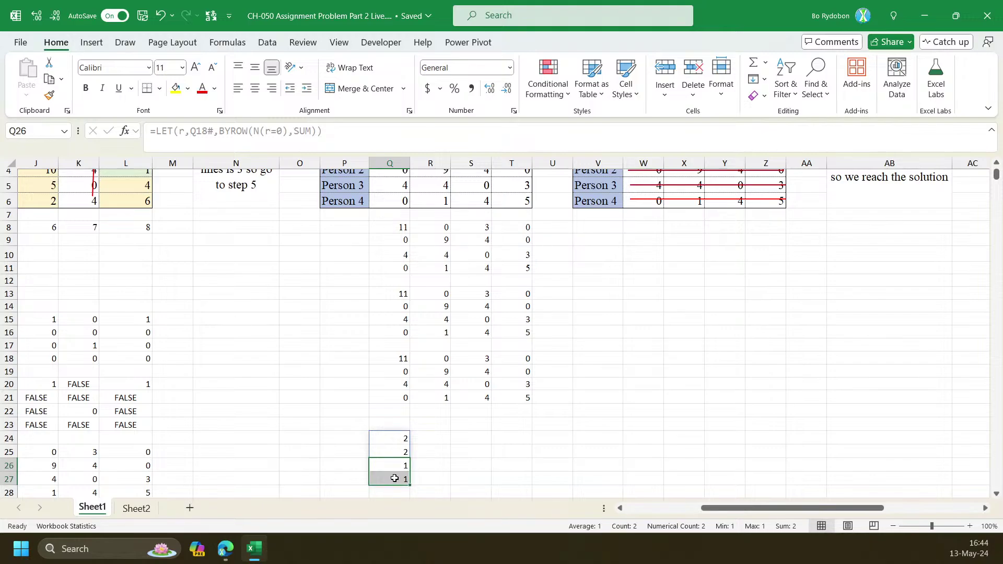
pyautogui.click(399, 398)
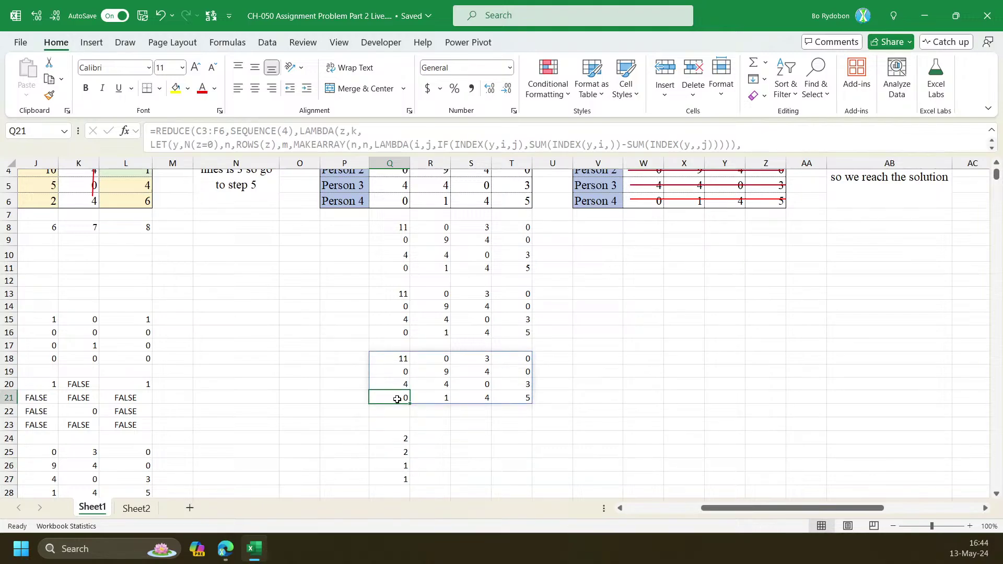
pyautogui.click(398, 478)
pyautogui.click(403, 396)
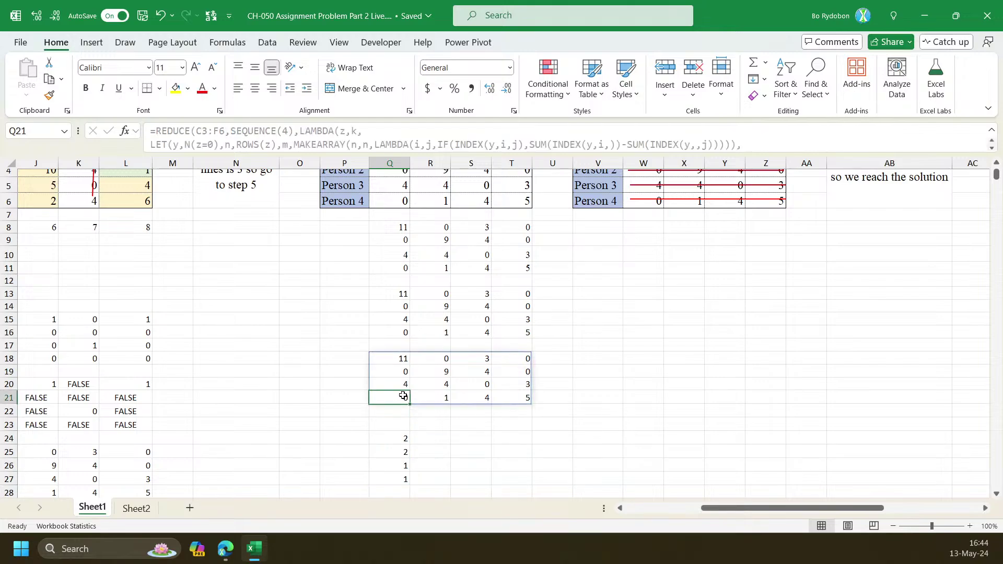
pyautogui.click(391, 479)
pyautogui.click(393, 400)
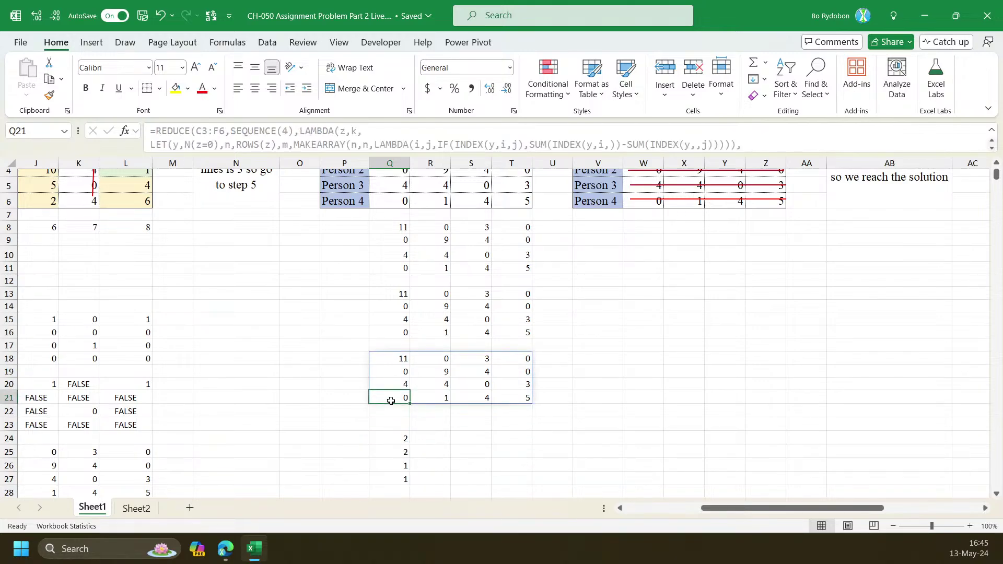
pyautogui.click(390, 479)
pyautogui.click(400, 465)
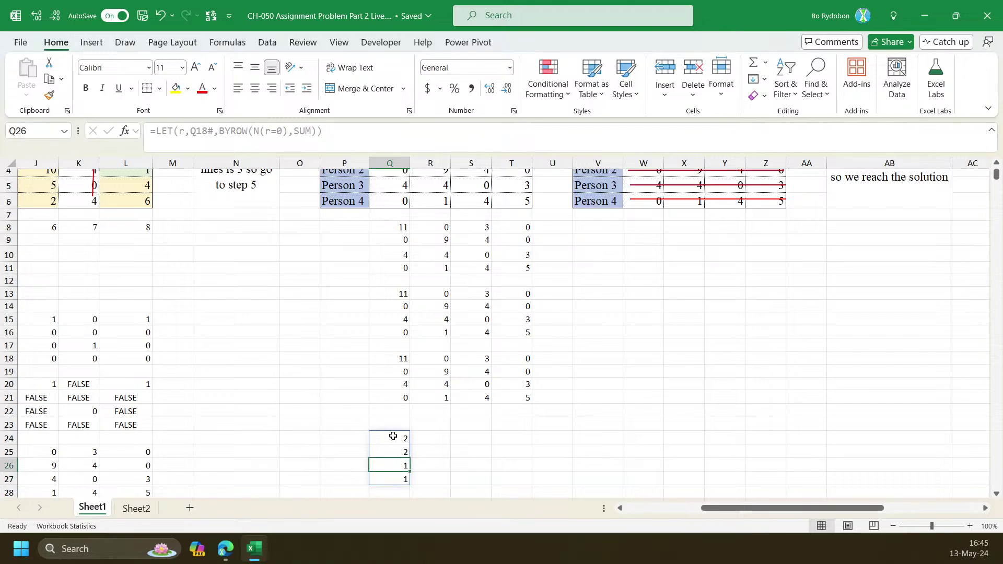
# Replace SUM in Q24's BYROW with a LAMBDA of x whose IF tests x=1
pyautogui.click(394, 441)
pyautogui.doubleClick(307, 132)
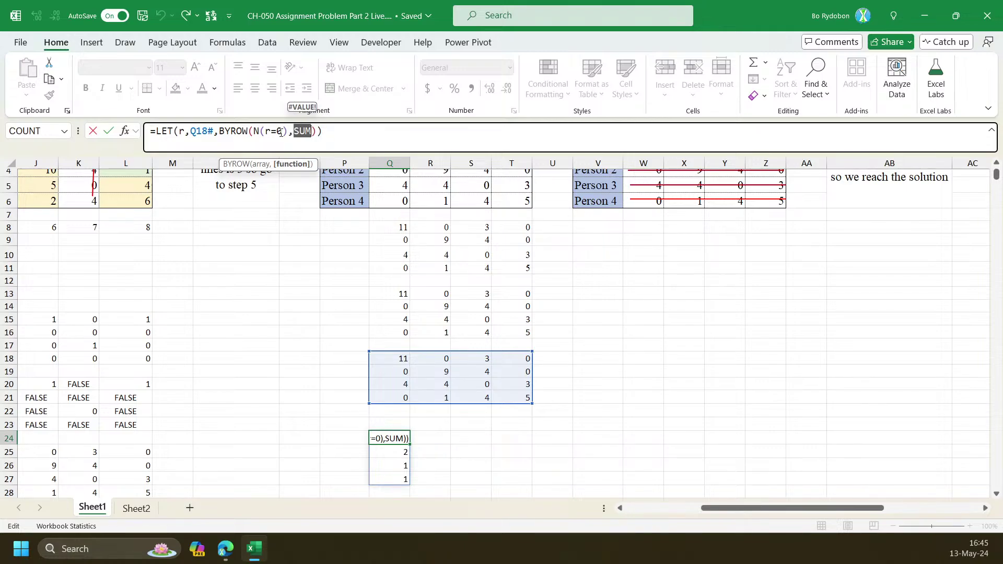
pyautogui.write('LAMBDA')
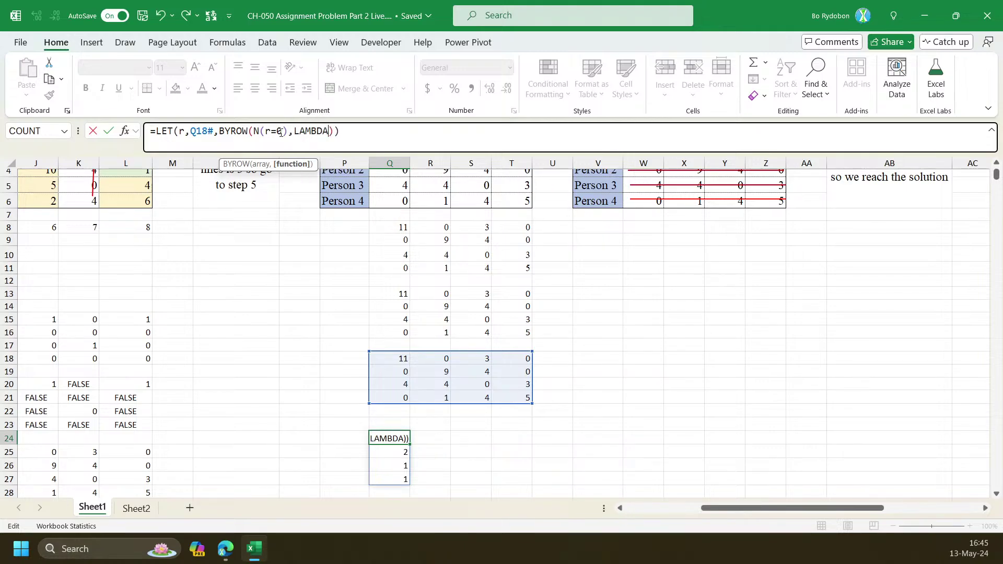
pyautogui.write('(x,IF(x=')
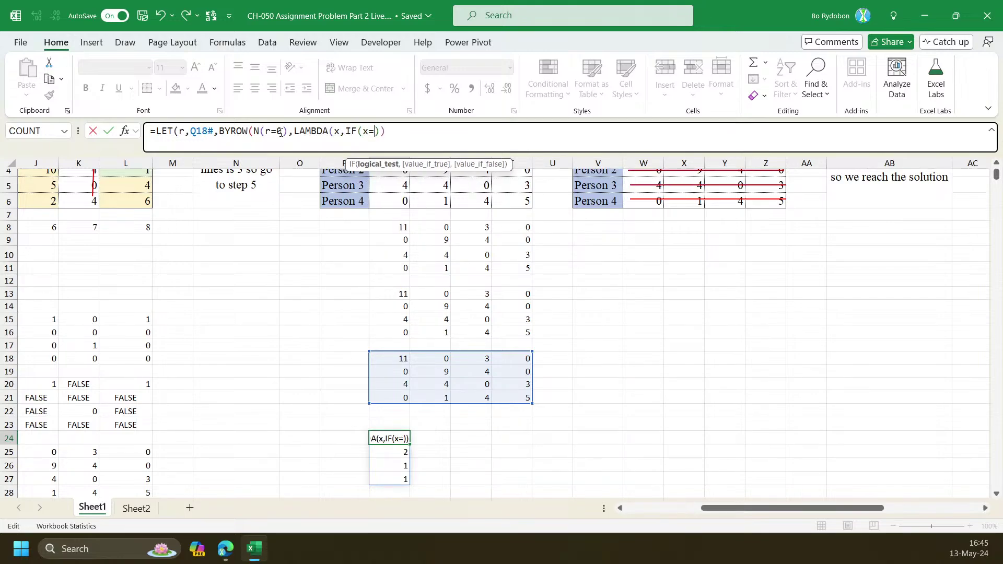
pyautogui.write('1,')
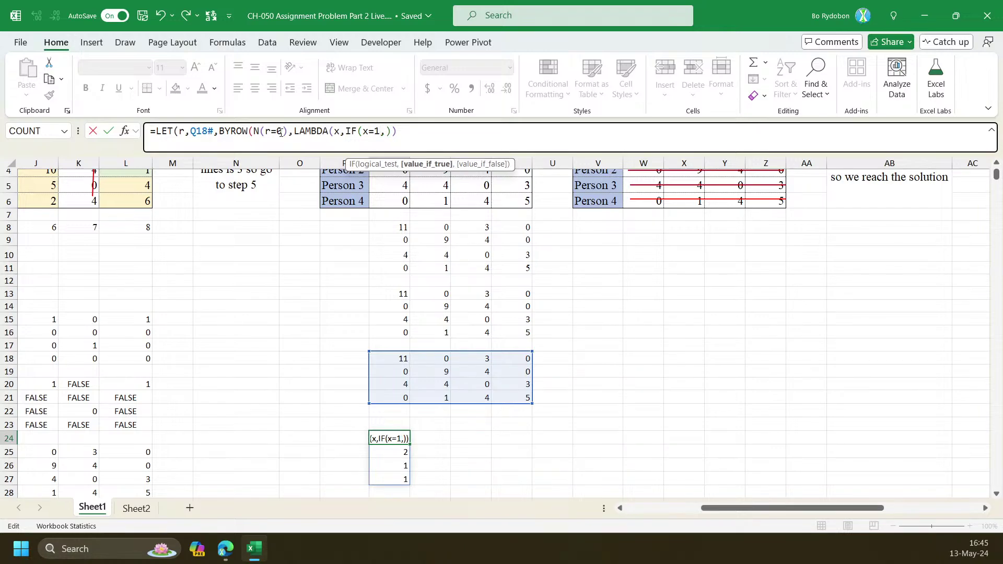
# Make the IF return XMATCH(1,x), close the LAMBDA, and commit the formula in Q24
pyautogui.write('xl')
pyautogui.press('Tab')
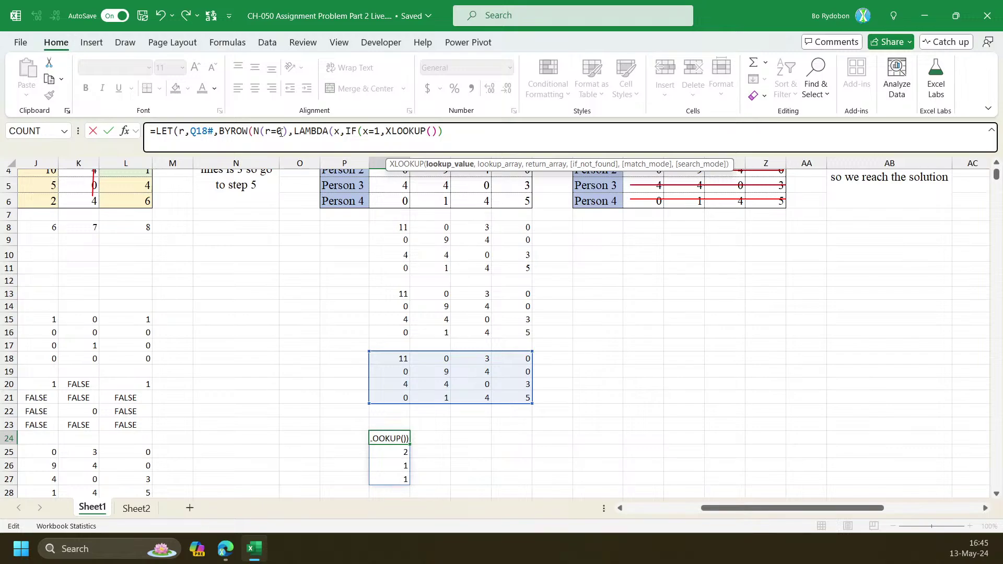
pyautogui.hotkey('ctrl', 'shift', 'Left')
pyautogui.write('xm')
pyautogui.press('Tab')
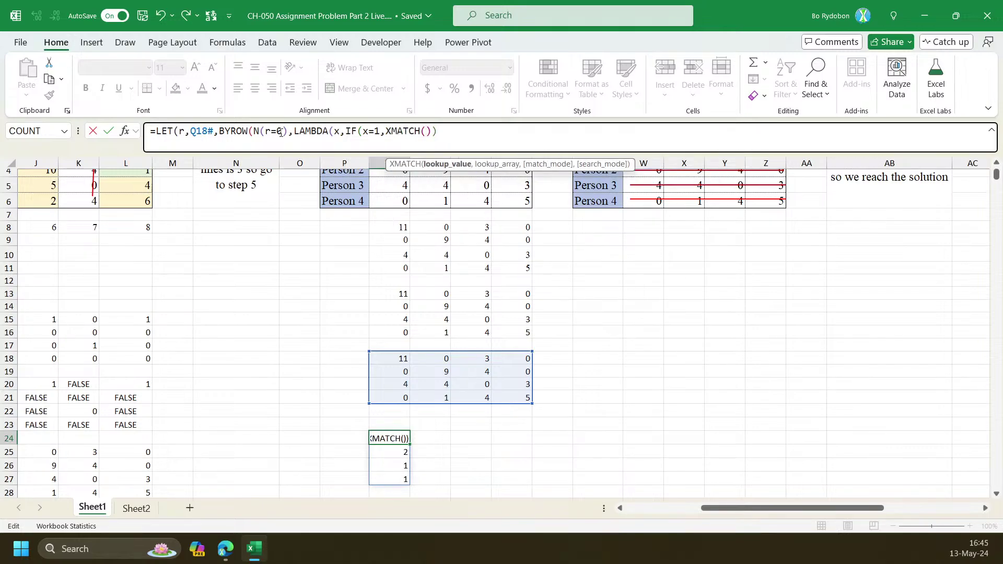
pyautogui.write('1,')
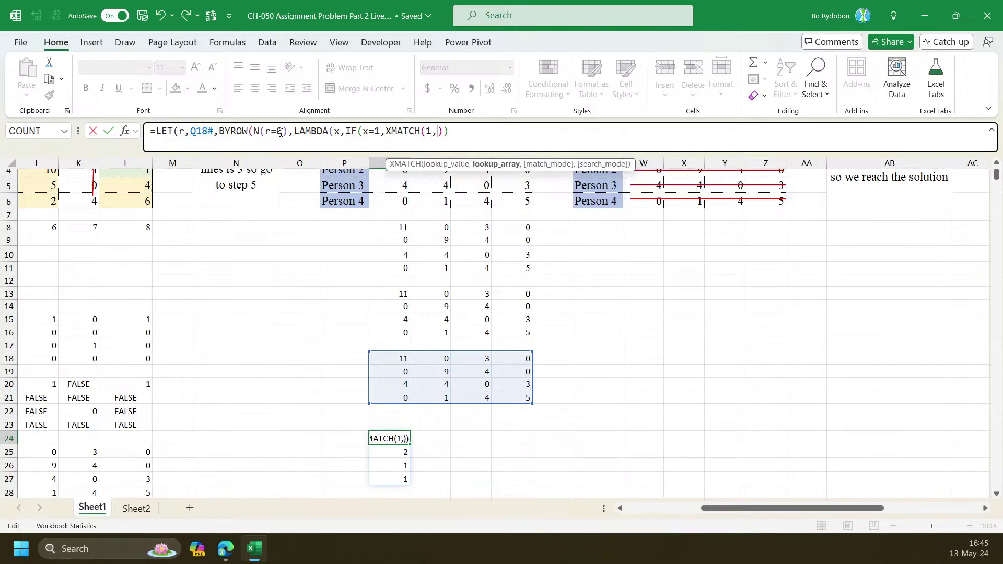
pyautogui.write('x)')
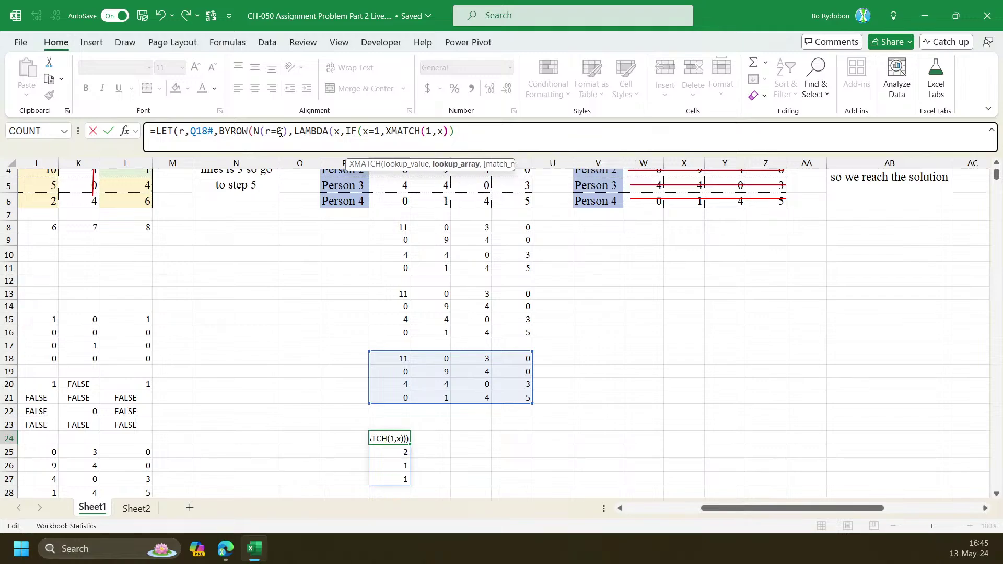
pyautogui.press('Return')
pyautogui.press('Return')
pyautogui.write(')')
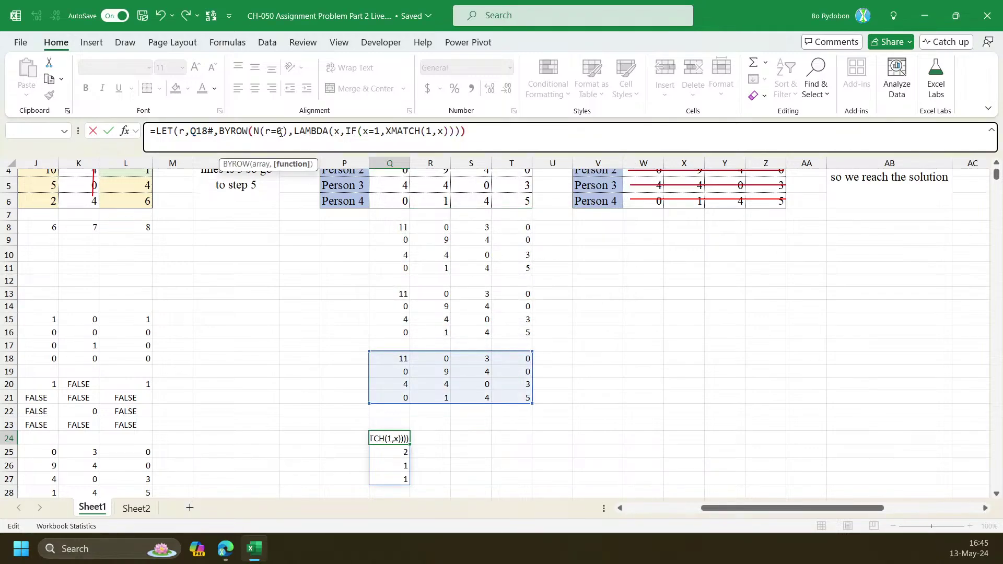
pyautogui.press('Return')
pyautogui.press('Up')
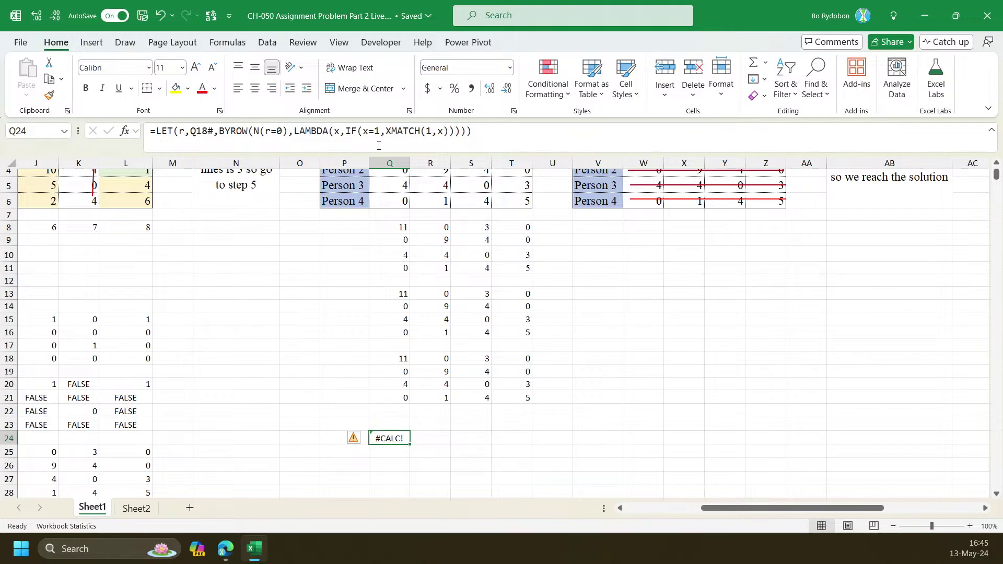
# Try wrapping the IF test in Q24 as OR(x=1), and check the column positions returned for each row
pyautogui.click(364, 132)
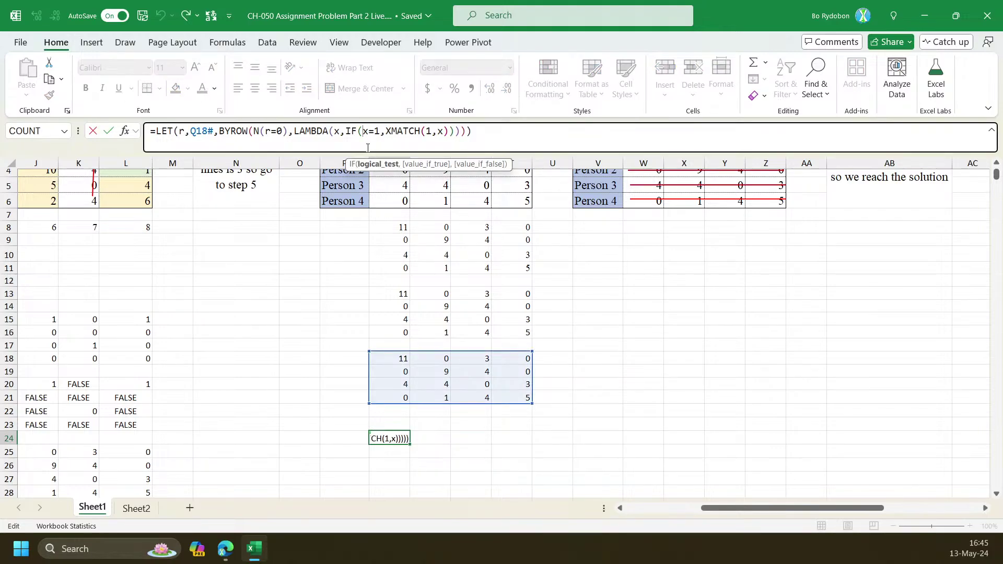
pyautogui.write('OR(x=1')
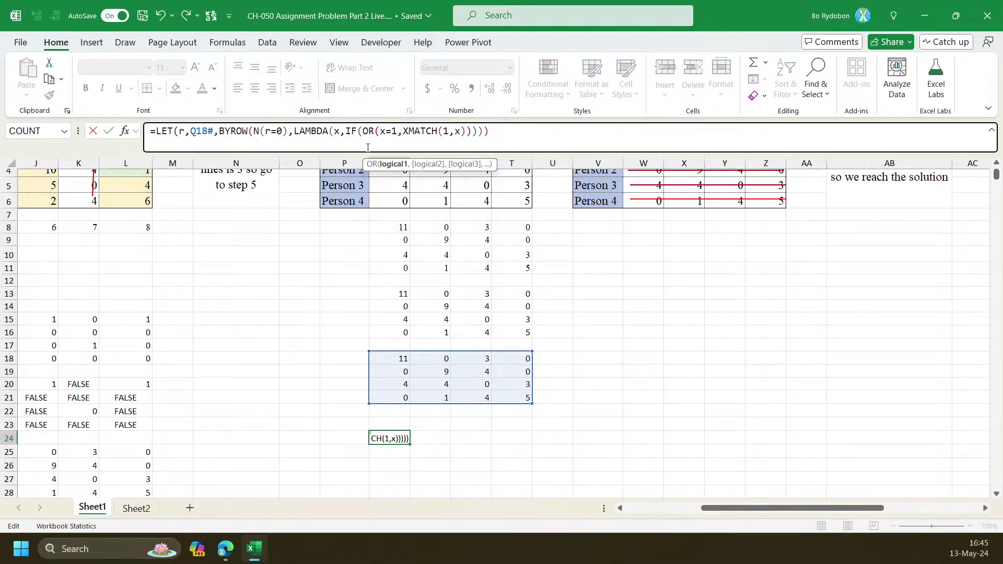
pyautogui.write(')')
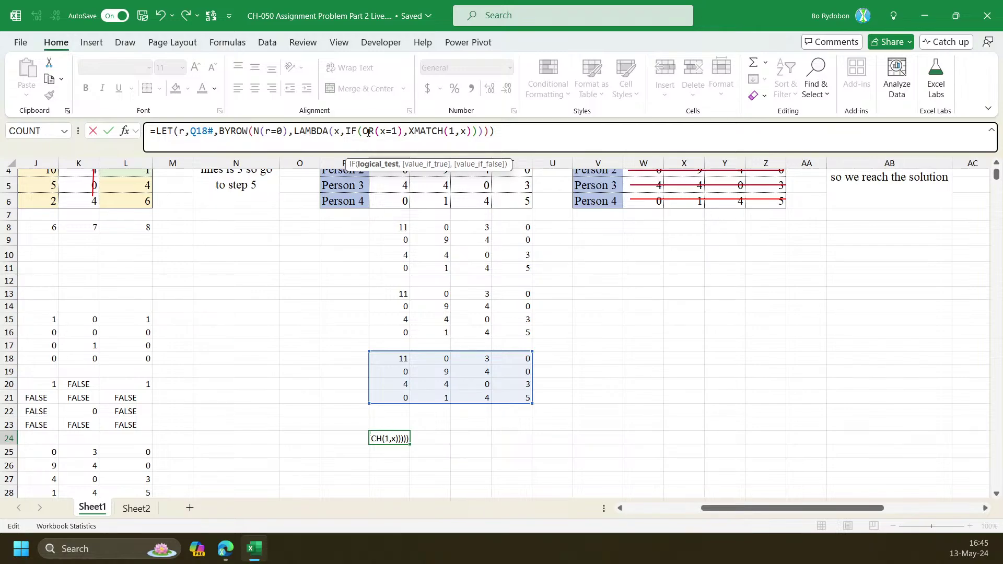
pyautogui.hotkey('ctrl', 'Return')
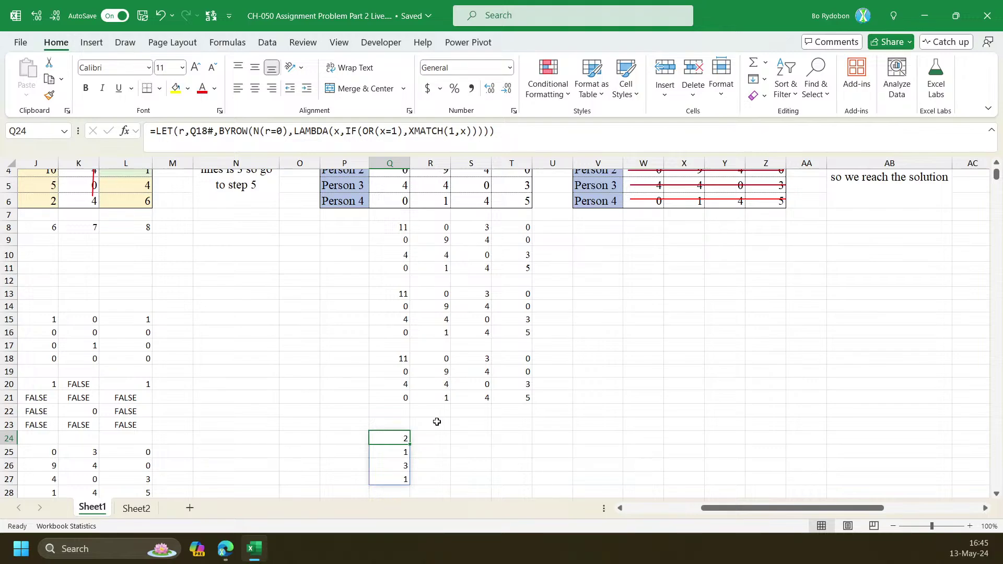
pyautogui.click(401, 465)
pyautogui.click(401, 450)
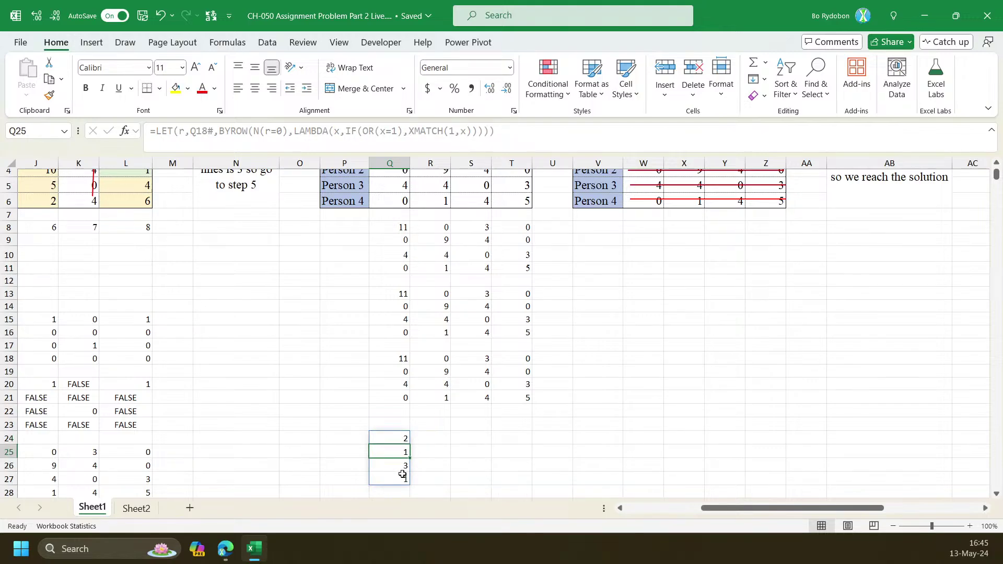
# Roll Q24 back to the LAMBDA formula using IF(x=1,XMATCH(1,x)), checking BYROW's array argument on the way
pyautogui.hotkey('ctrl', 'z')
pyautogui.hotkey('ctrl', 'z')
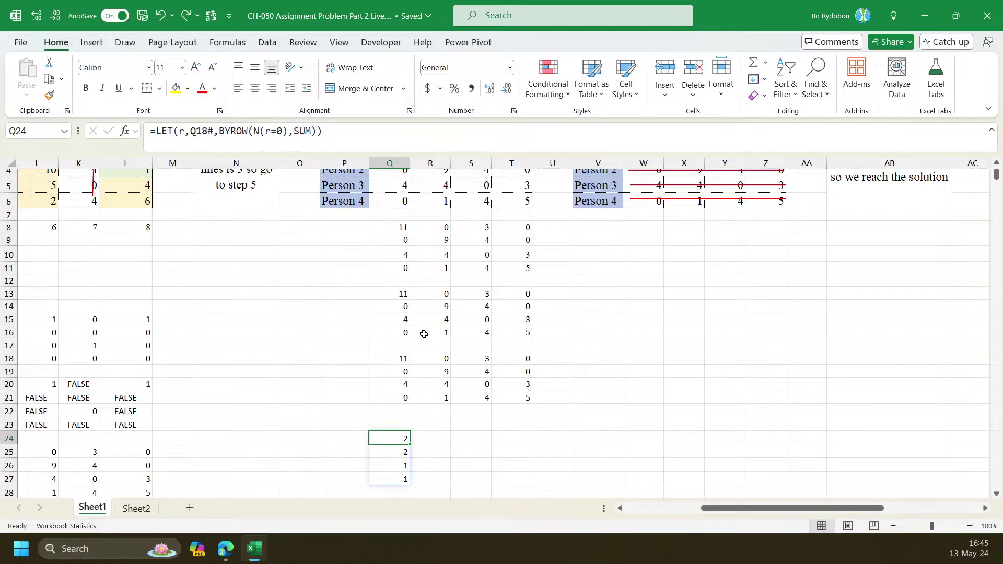
pyautogui.click(259, 147)
pyautogui.click(261, 164)
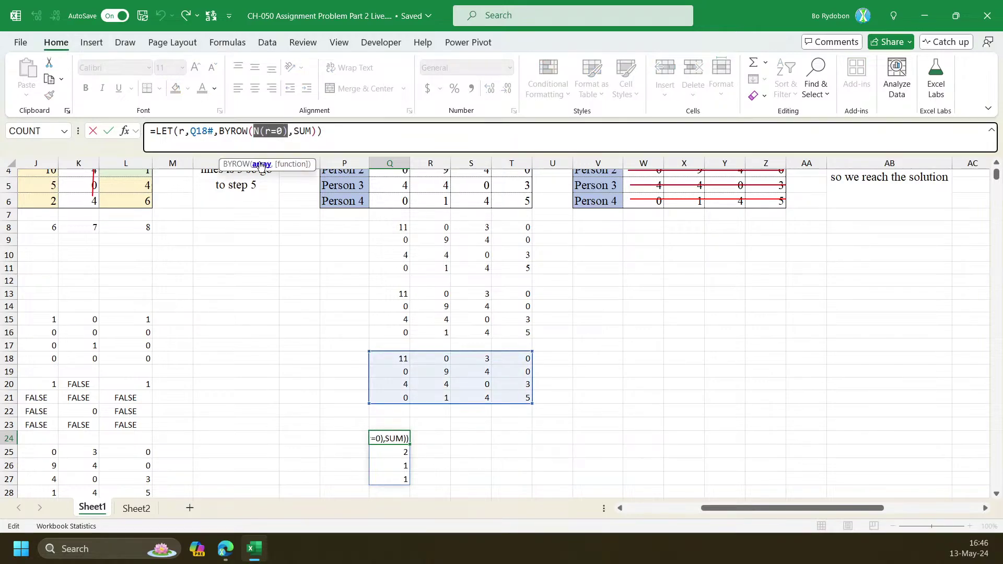
pyautogui.press('Escape')
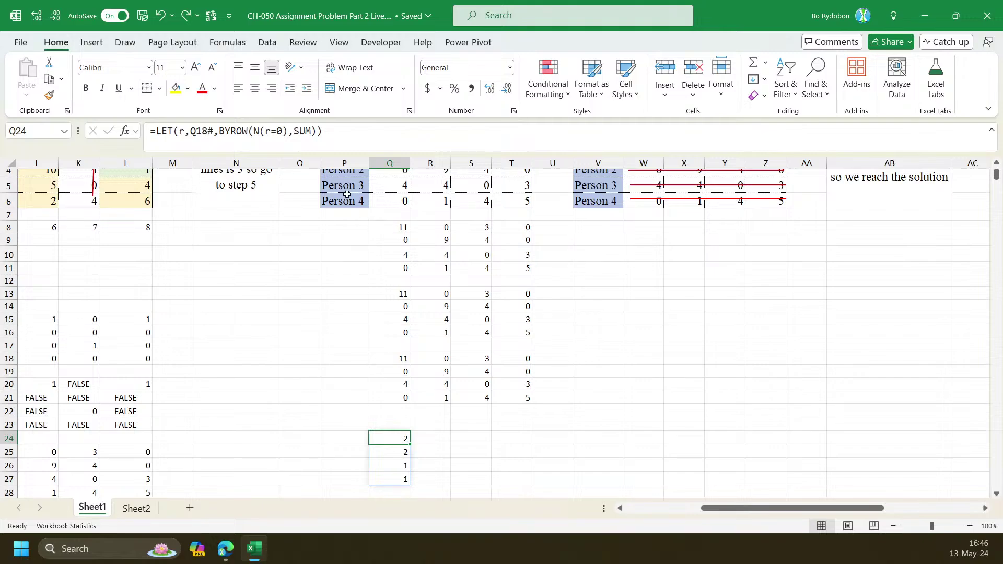
pyautogui.hotkey('ctrl', 'y')
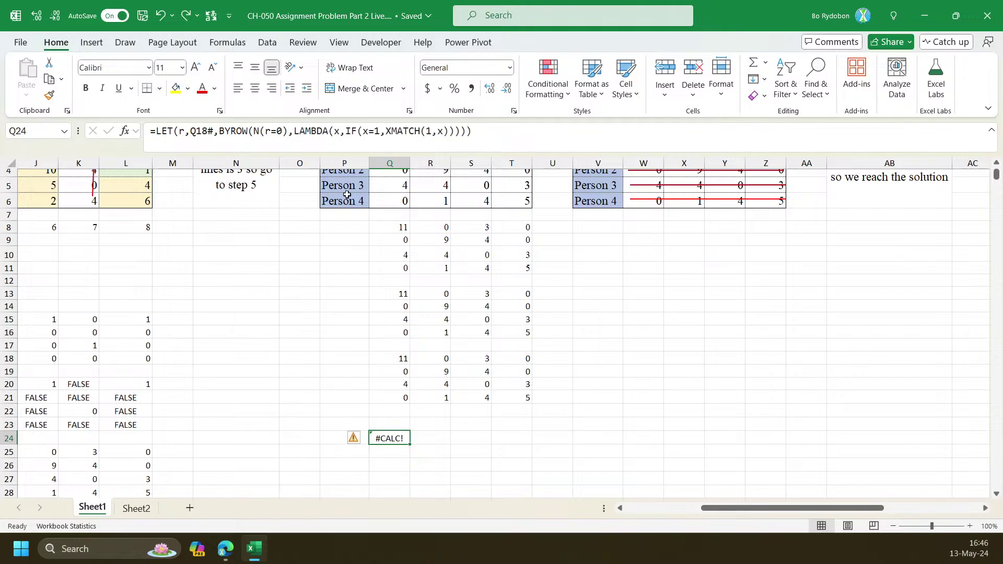
# Change the IF test in Q24's LAMBDA to SUM(x)=1 and commit the formula
pyautogui.click(364, 130)
pyautogui.write('SUM(')
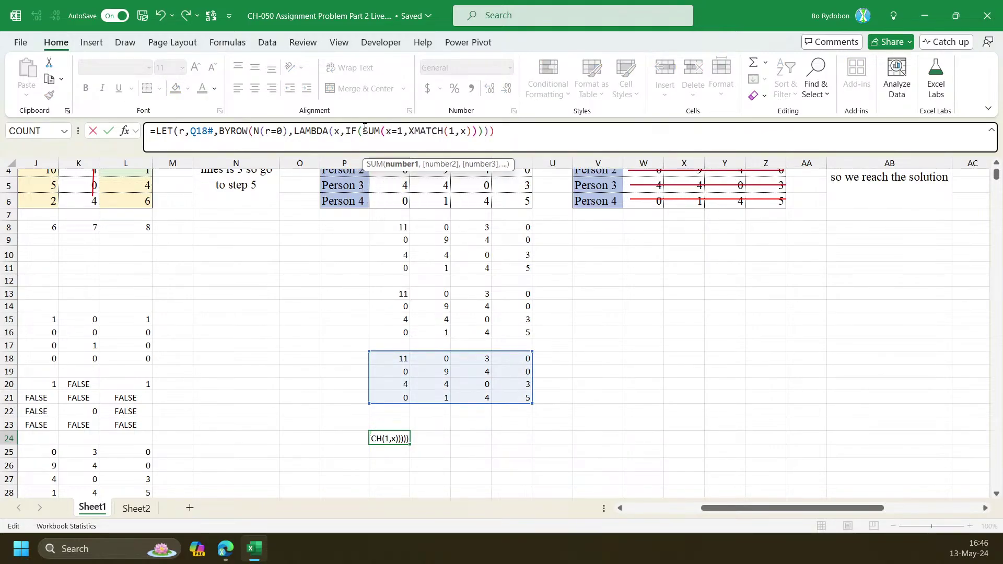
pyautogui.press('Right')
pyautogui.write(')')
pyautogui.hotkey('ctrl', 'Return')
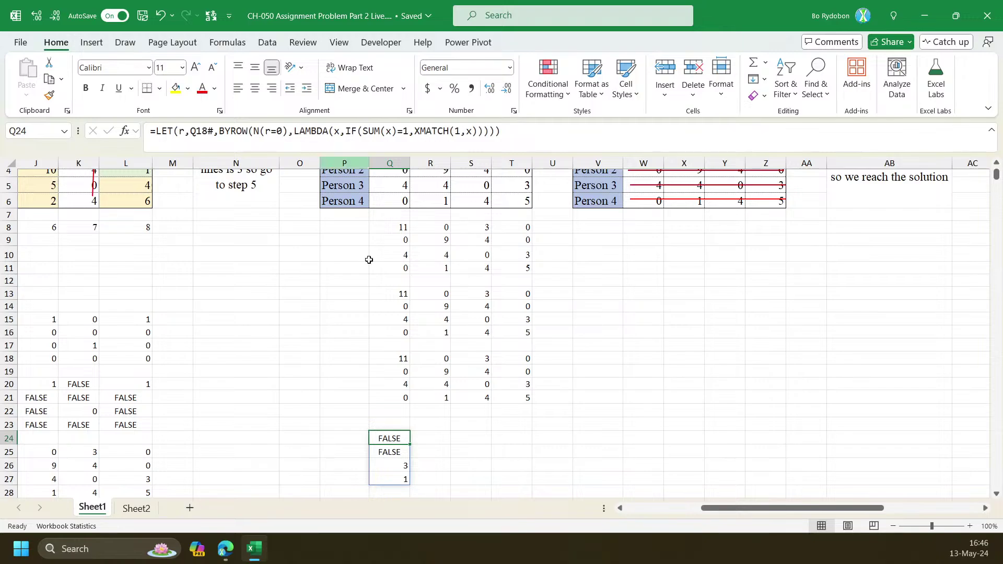
# Compare the results spilled from Q24 with the zeros in the rows and columns of the Q18 matrix
pyautogui.moveTo(399, 468); pyautogui.dragTo(397, 476)
pyautogui.click(398, 478)
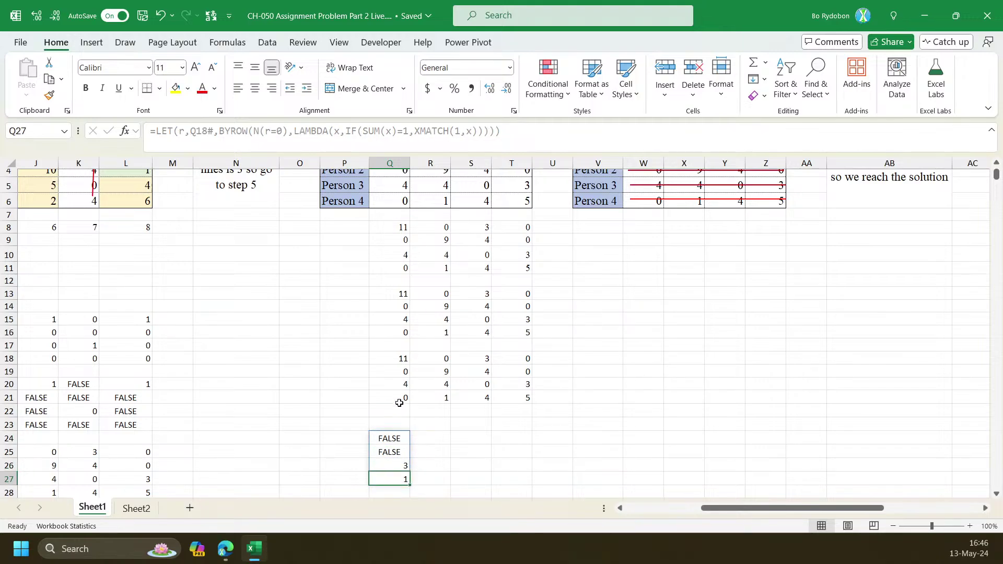
pyautogui.click(360, 395)
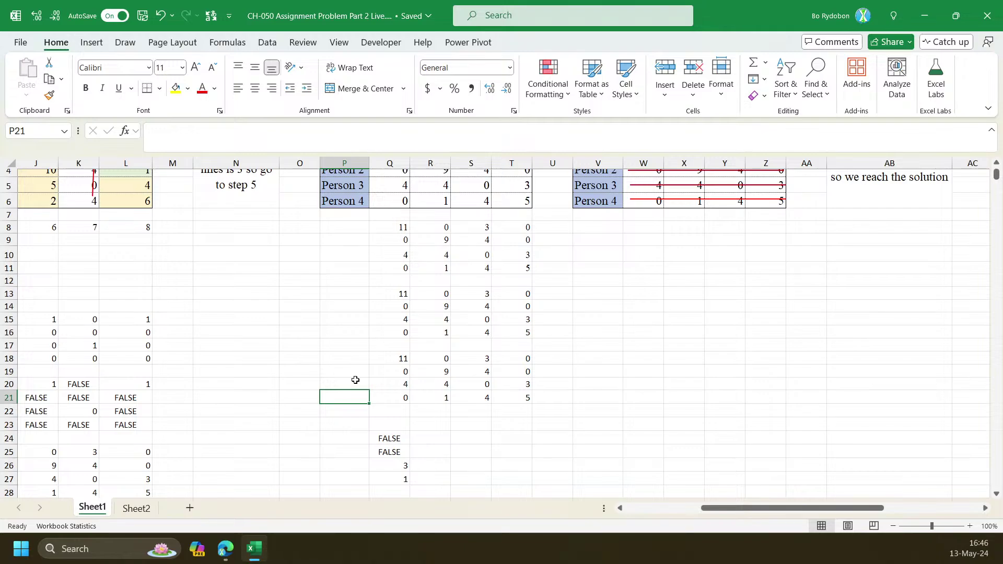
pyautogui.click(355, 382)
pyautogui.moveTo(390, 467); pyautogui.dragTo(392, 477)
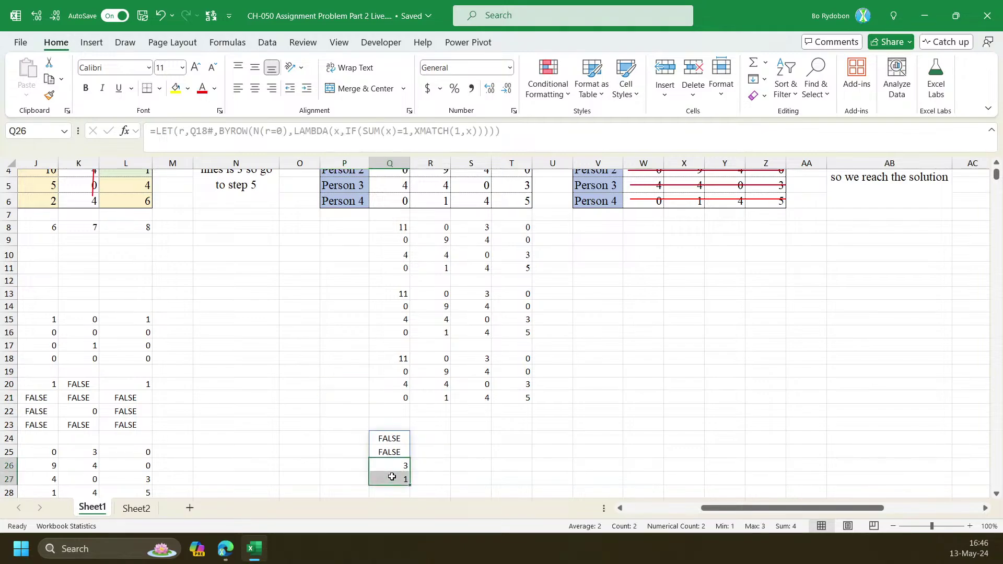
pyautogui.click(389, 383)
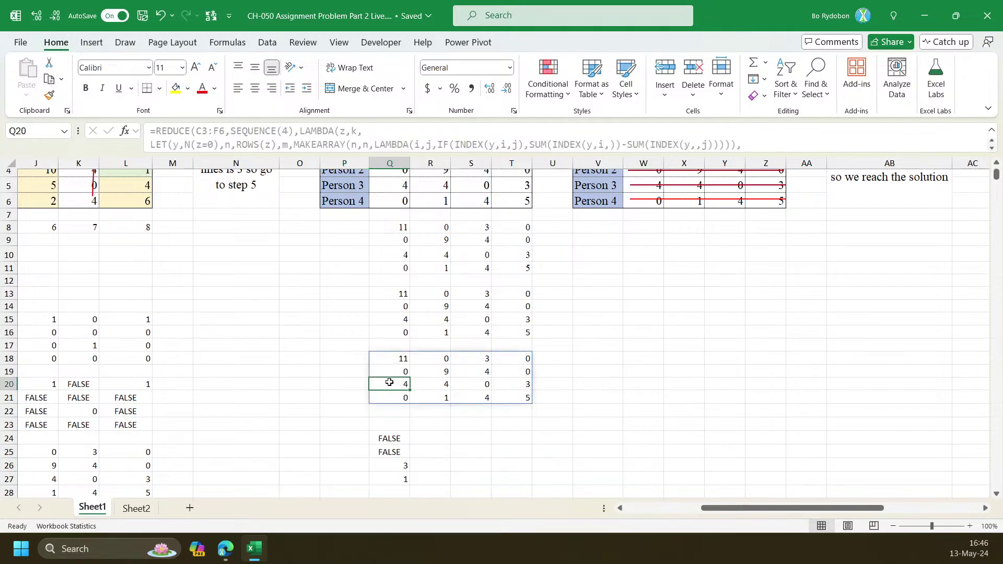
pyautogui.moveTo(389, 382); pyautogui.dragTo(524, 398)
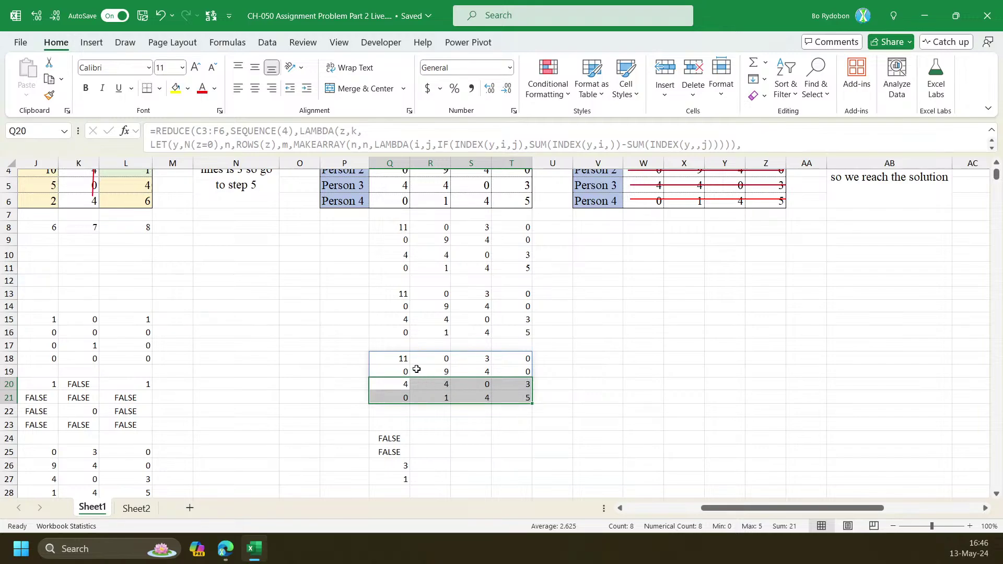
pyautogui.moveTo(398, 355); pyautogui.dragTo(399, 393)
pyautogui.moveTo(470, 360); pyautogui.dragTo(474, 400)
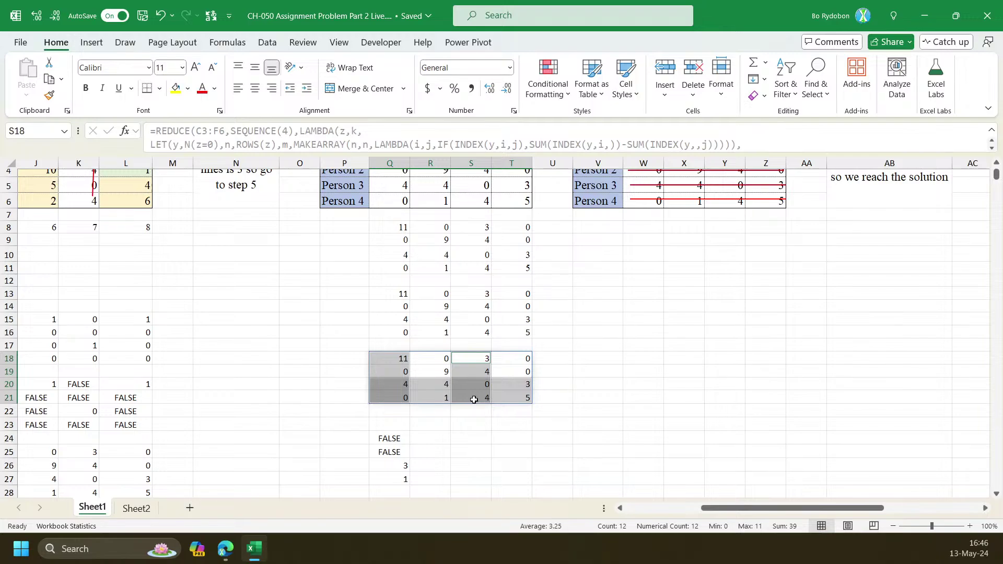
pyautogui.click(387, 436)
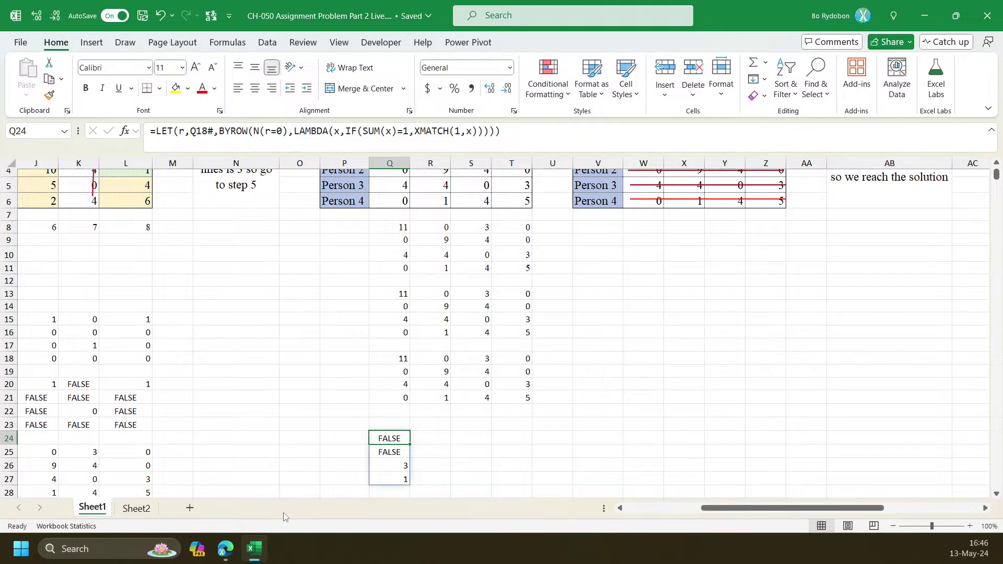
# Switch to the LinkedIn post in Edge and copy the DROP(REDUCE({0,0},s,LAMBDA(a,w,…))) part of the posted assignment formula
pyautogui.click(255, 552)
pyautogui.scroll(8, 478, 325)
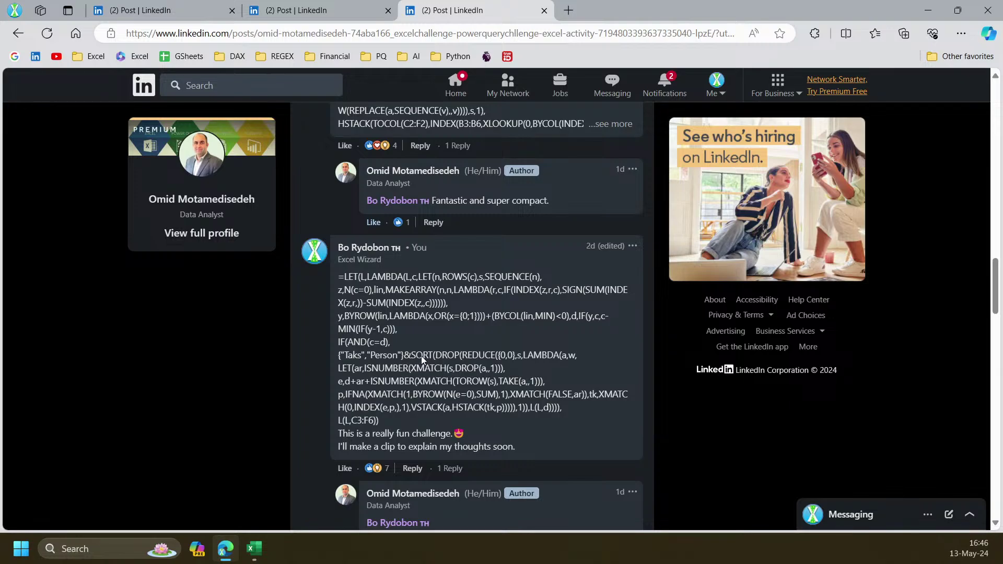
pyautogui.moveTo(433, 357); pyautogui.dragTo(524, 412)
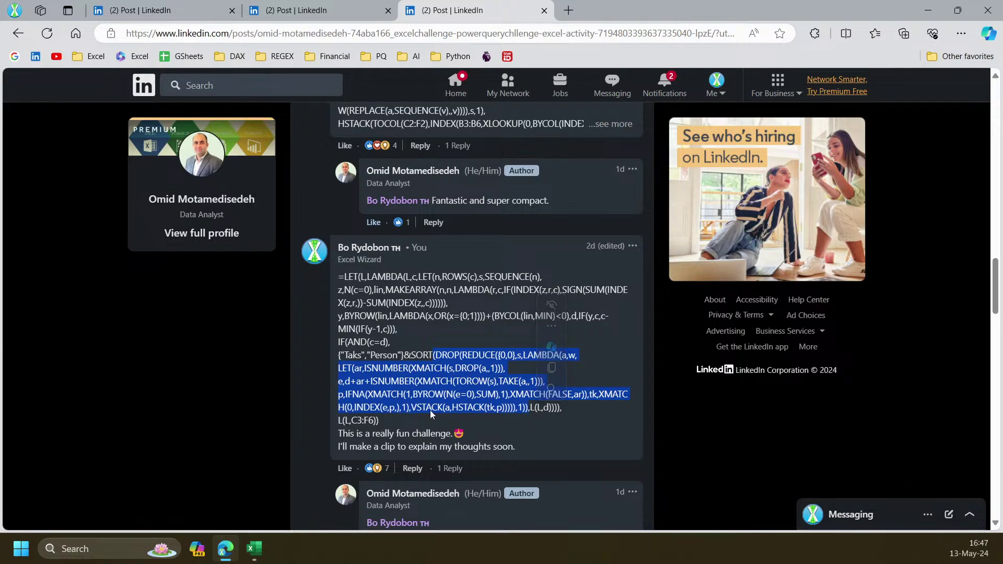
pyautogui.rightClick(473, 390)
pyautogui.click(511, 134)
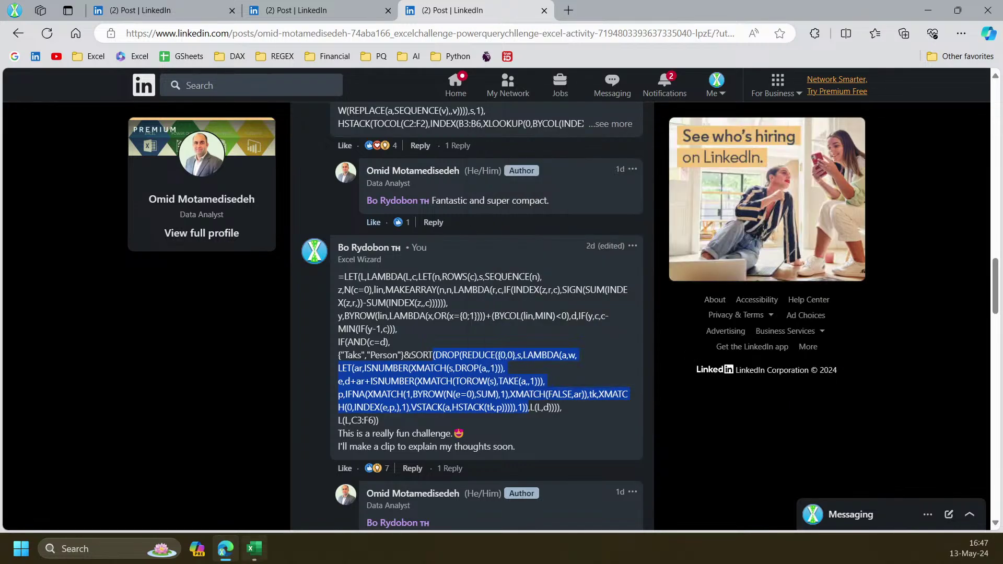
# Switch back to Excel, paste the copied expression into R24, and make it a formula starting with =DROP(REDUCE
pyautogui.click(254, 548)
pyautogui.click(425, 441)
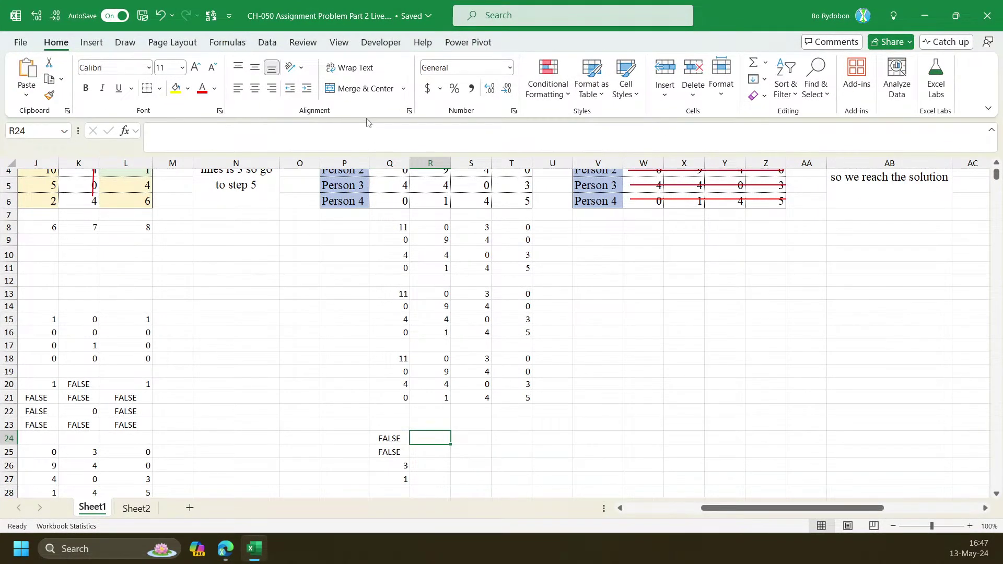
pyautogui.click(369, 140)
pyautogui.hotkey('ctrl', 'v')
pyautogui.moveTo(271, 152); pyautogui.dragTo(257, 240)
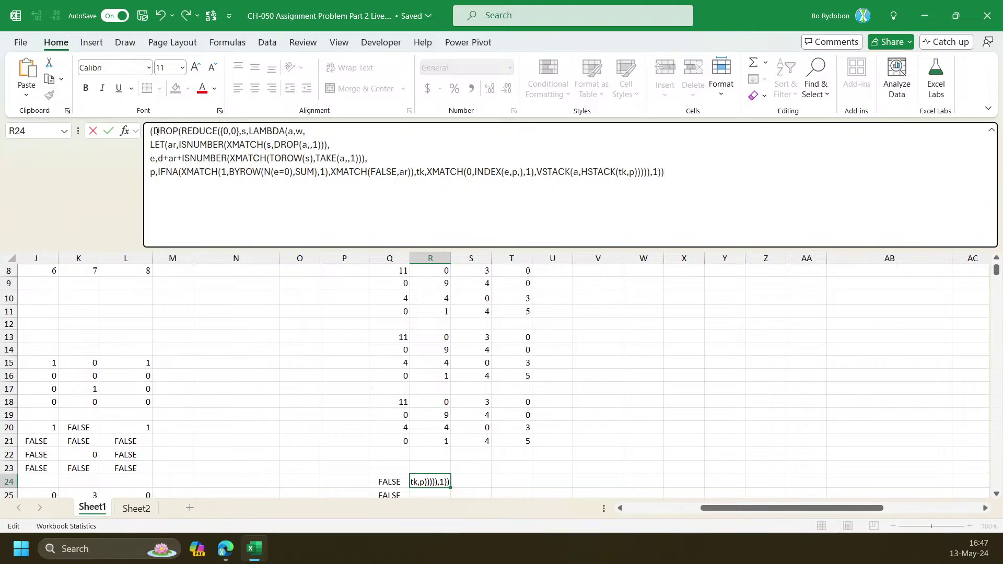
pyautogui.write('=')
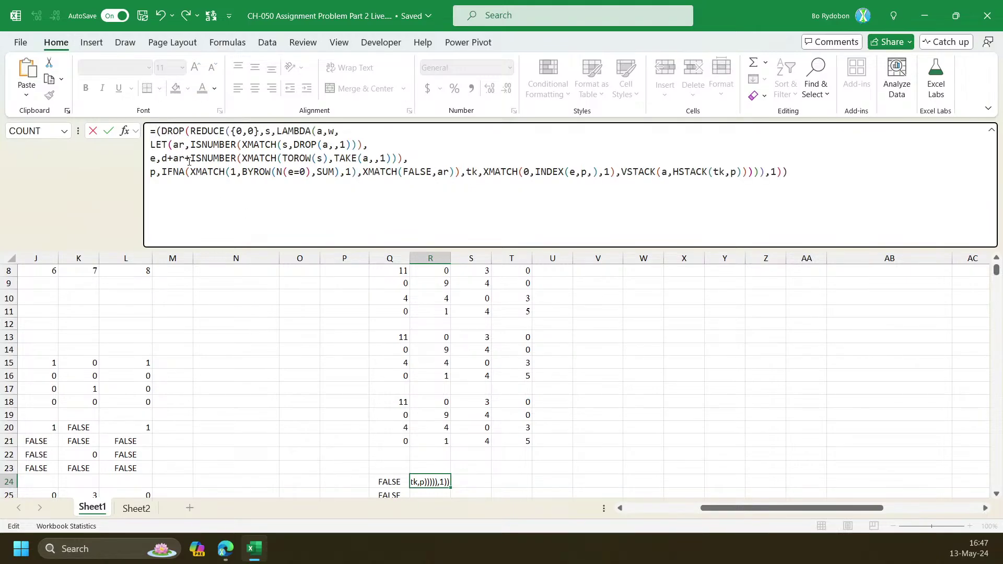
pyautogui.press('Delete')
# Start a LET on its own line before DROP in R24, defining s as SEQUENCE(4)
pyautogui.doubleClick(262, 130)
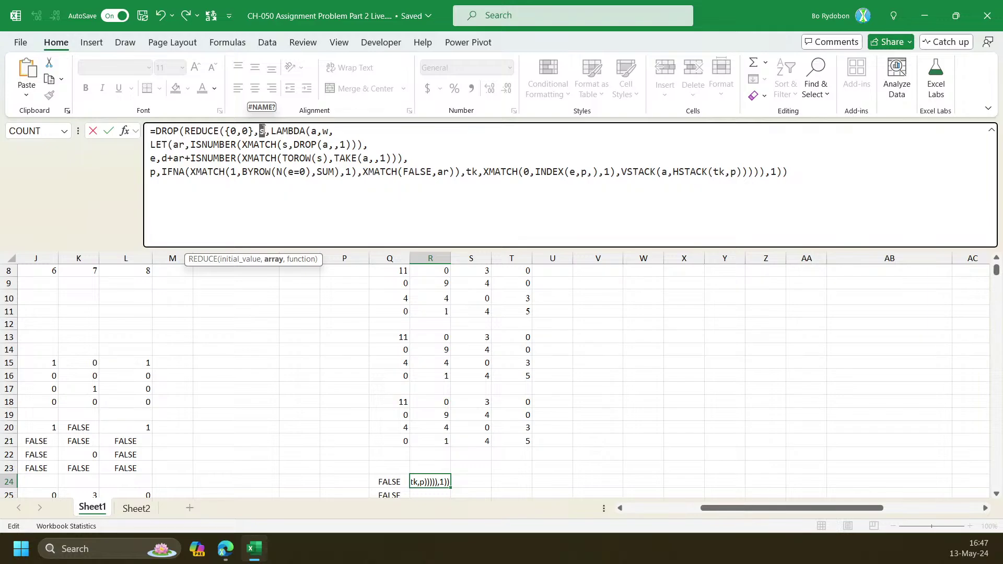
pyautogui.click(157, 131)
pyautogui.hotkey('alt', 'Return')
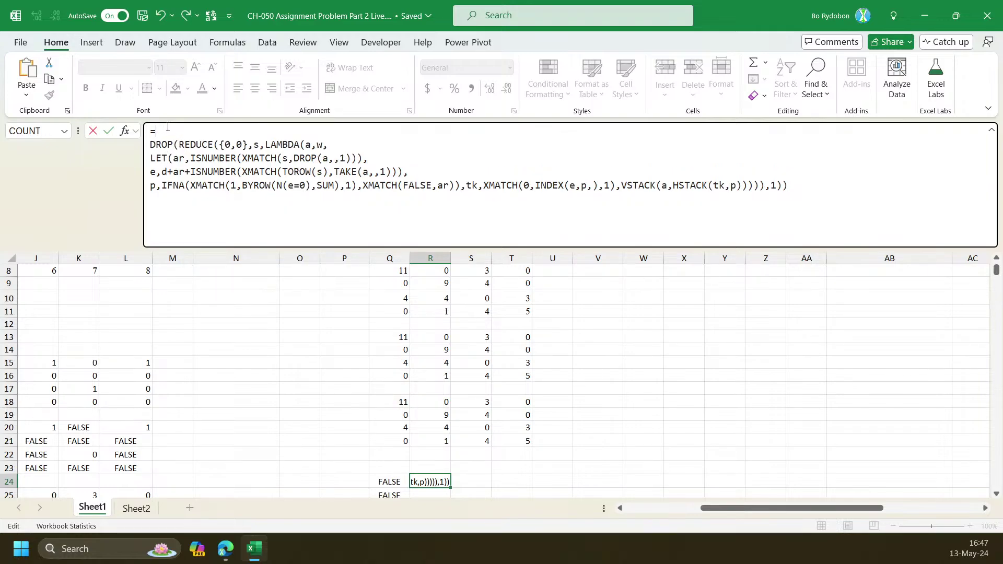
pyautogui.write('LET(s,seq')
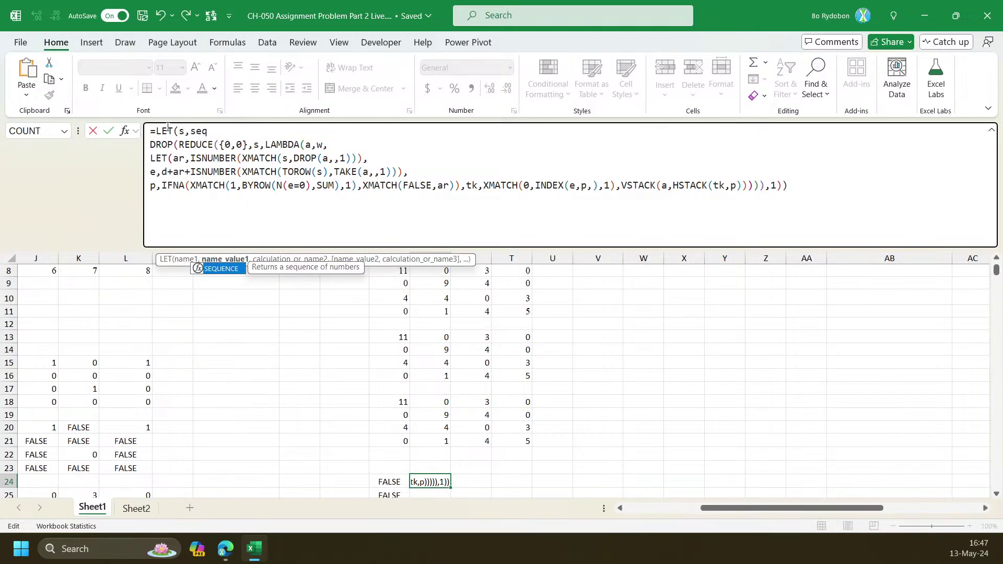
pyautogui.press('Tab')
pyautogui.write('4),')
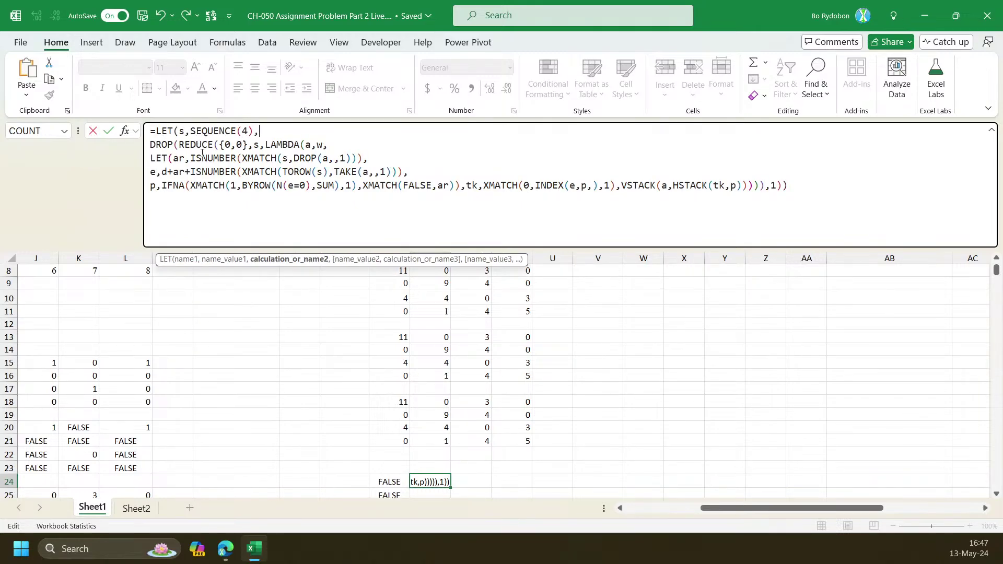
# Try R24's formula with a defined as Q18# in the outer LET, and clear the cell
pyautogui.click(276, 151)
pyautogui.click(270, 168)
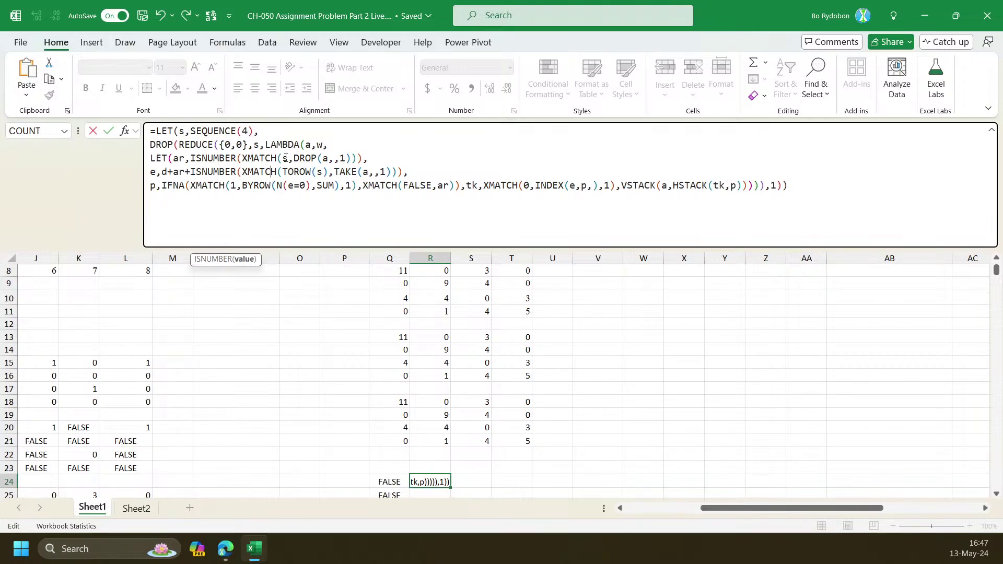
pyautogui.click(285, 158)
pyautogui.click(291, 158)
pyautogui.doubleClick(324, 157)
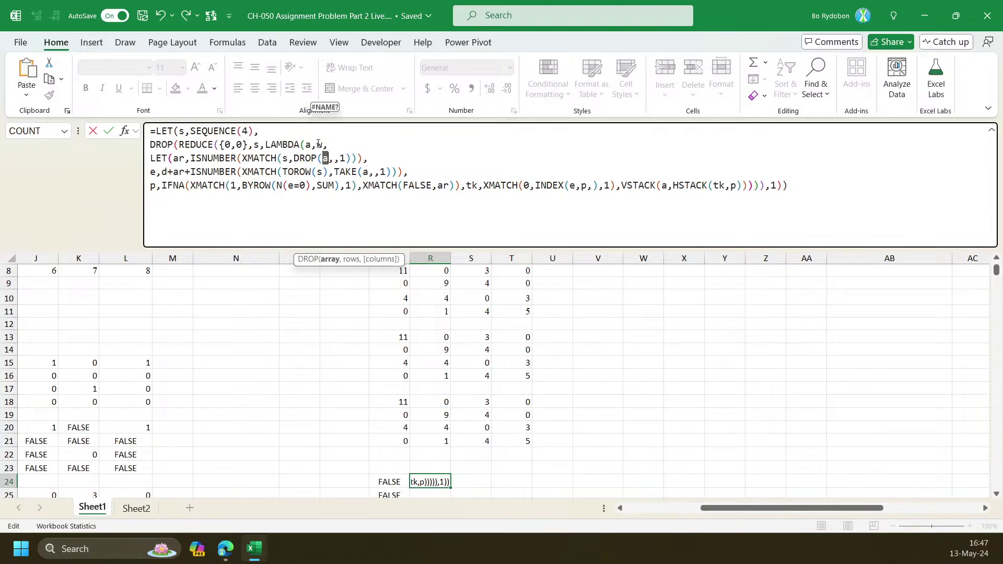
pyautogui.click(299, 126)
pyautogui.write('a,')
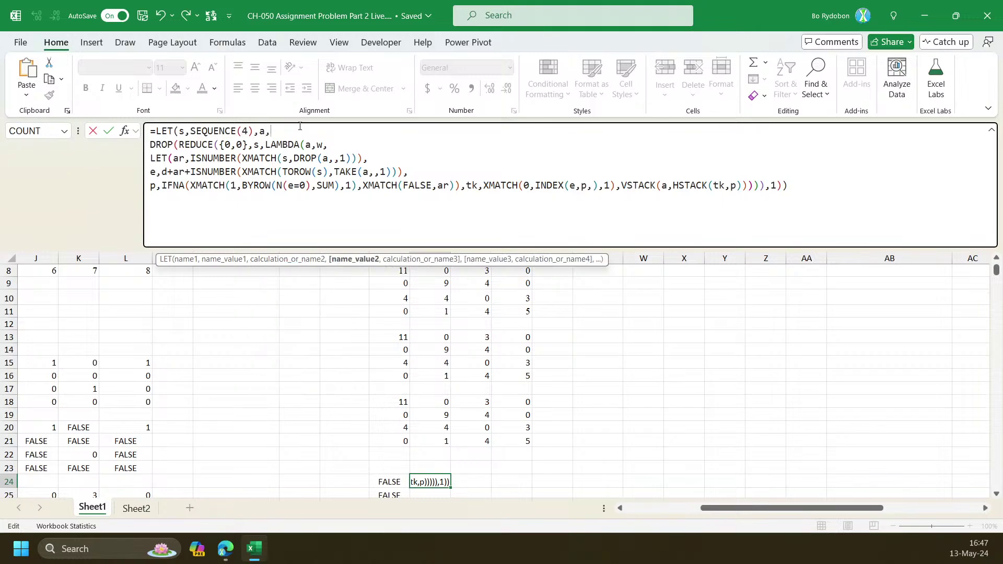
pyautogui.moveTo(397, 402); pyautogui.dragTo(523, 437)
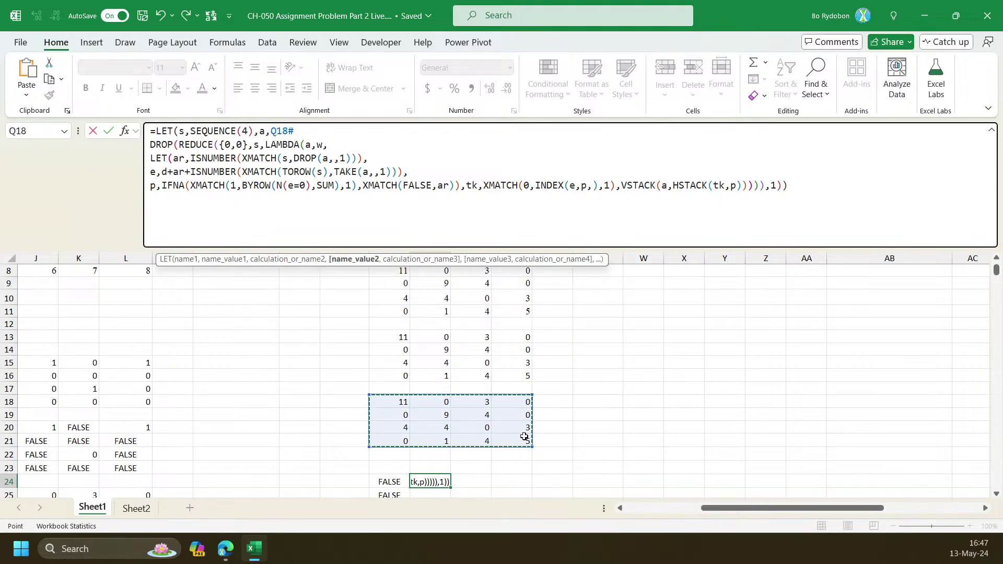
pyautogui.write(',')
pyautogui.hotkey('ctrl', 'Return')
pyautogui.scroll(-2, 523, 448)
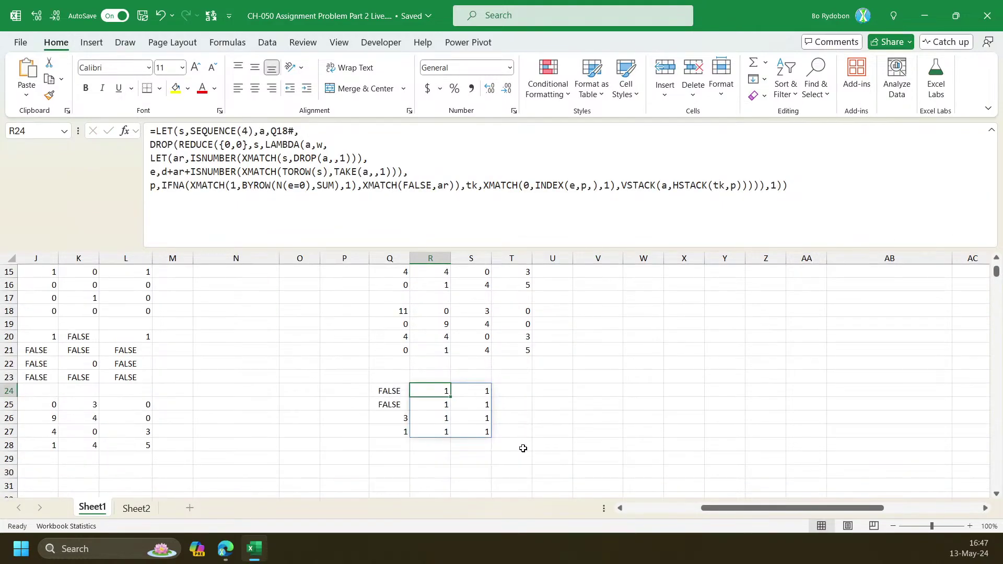
pyautogui.press('Delete')
# Review the REDUCE formula in Q18 and the BYROW formula in Q24
pyautogui.click(382, 391)
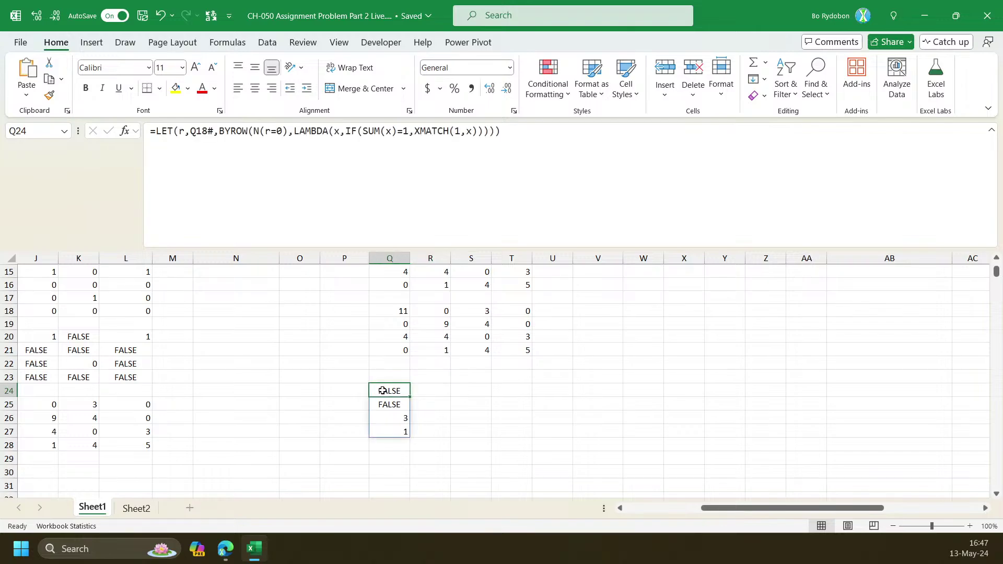
pyautogui.scroll(3, 408, 390)
pyautogui.click(400, 428)
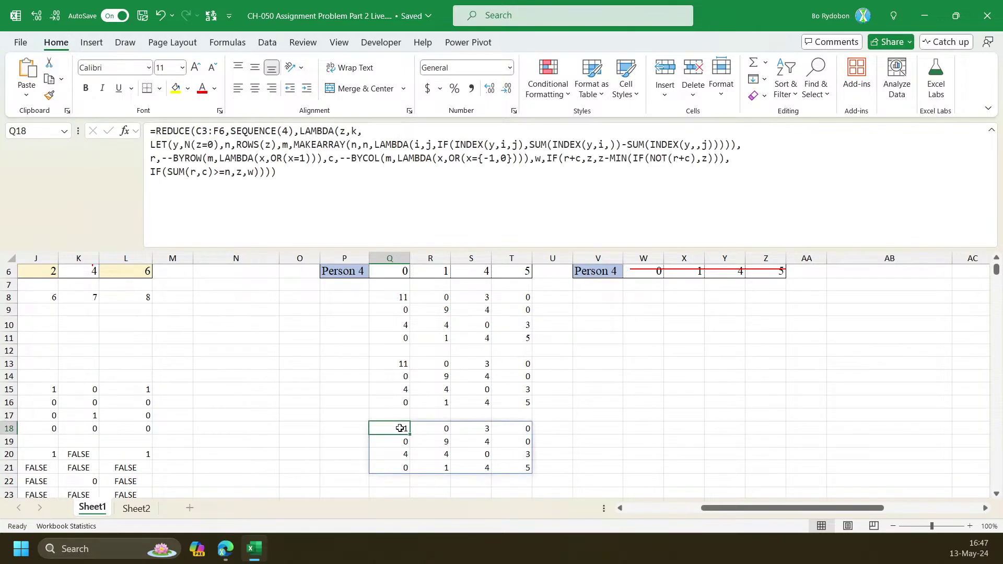
pyautogui.scroll(-3, 400, 426)
pyautogui.click(394, 392)
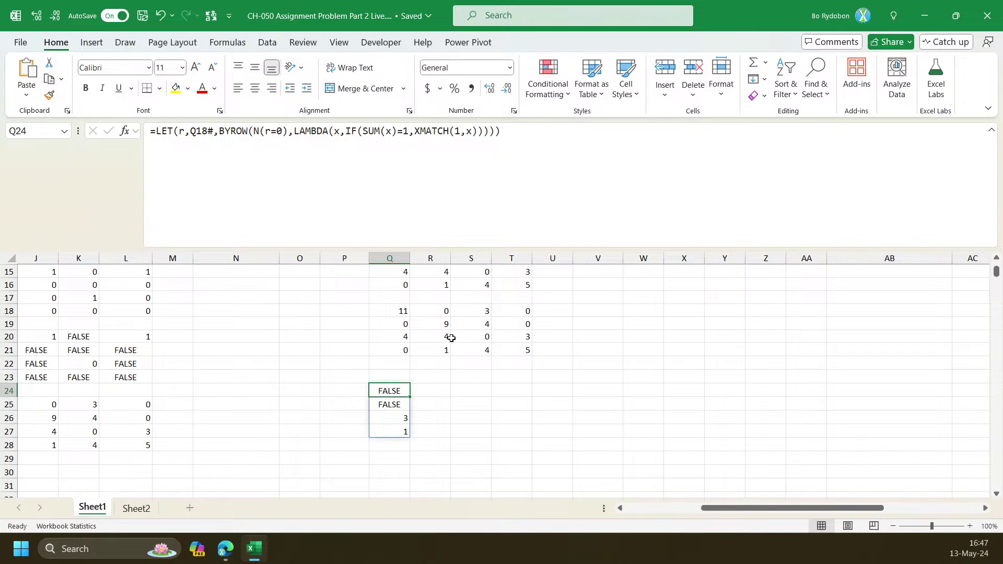
pyautogui.click(391, 314)
pyautogui.click(391, 392)
pyautogui.press('Delete')
pyautogui.hotkey('ctrl', 'z')
pyautogui.click(404, 379)
pyautogui.click(479, 381)
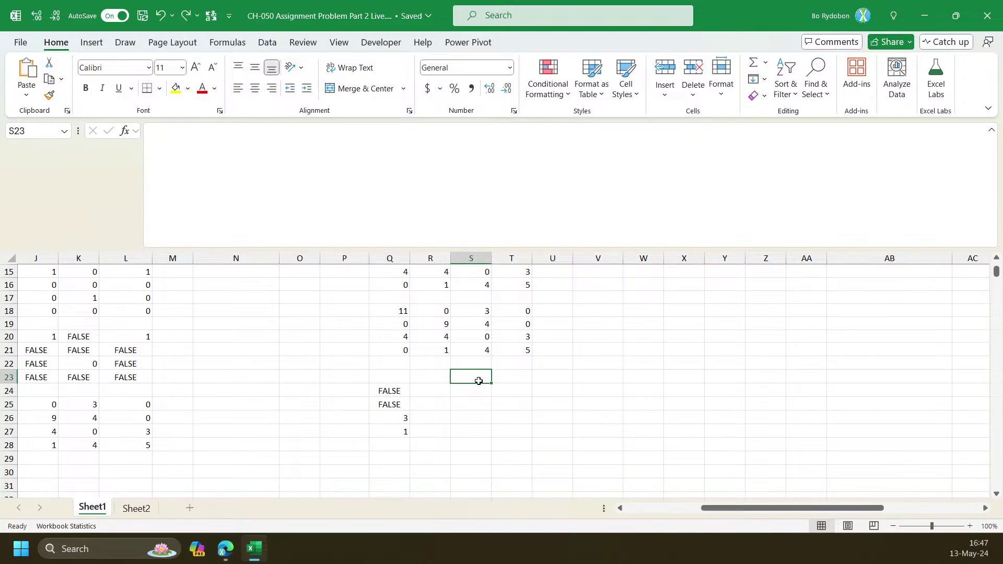
pyautogui.write('{0,')
pyautogui.press('Escape')
# Enter 0 in Q23 and 0 in R23 as the starting pair above the results
pyautogui.click(389, 385)
pyautogui.press('Up')
pyautogui.write('0')
pyautogui.press('Right')
pyautogui.write('0')
pyautogui.press('Return')
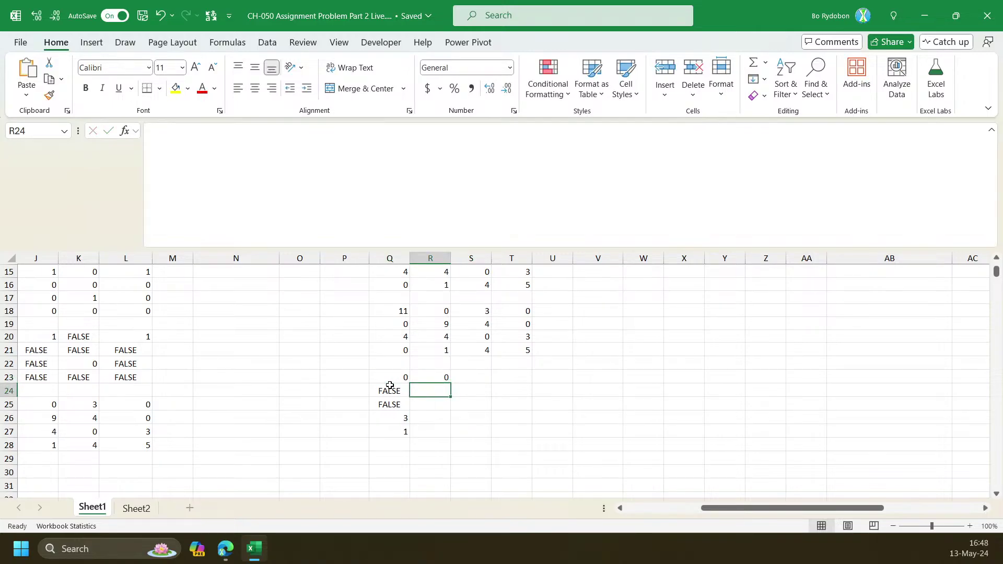
# Move the spilled BYROW formula from Q24 to P24
pyautogui.moveTo(390, 389); pyautogui.dragTo(392, 439)
pyautogui.moveTo(410, 398); pyautogui.dragTo(360, 432)
pyautogui.click(393, 383)
pyautogui.click(393, 377)
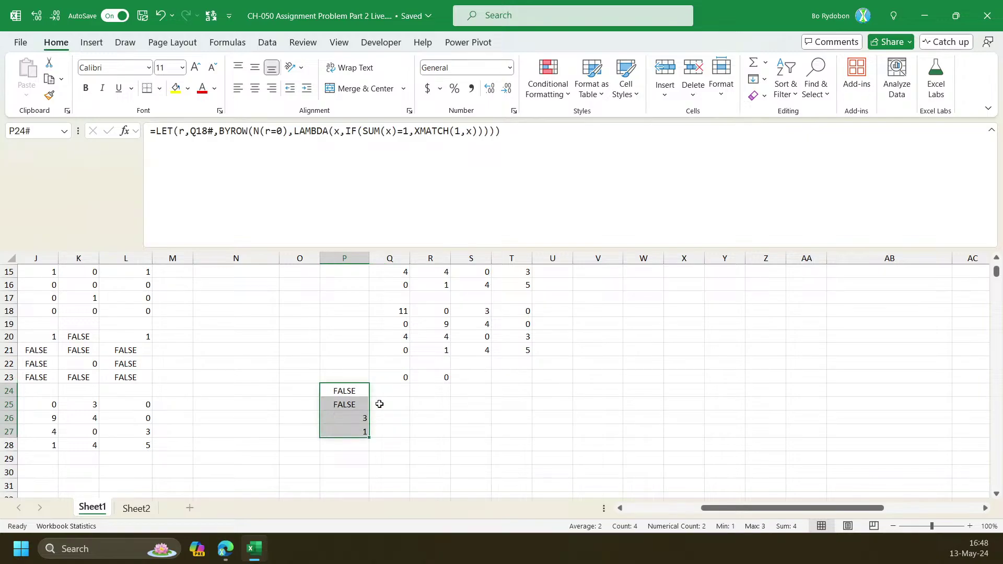
# Label the two starting zeros with T in Q22 and P in R22
pyautogui.moveTo(403, 379); pyautogui.dragTo(439, 376)
pyautogui.click(402, 377)
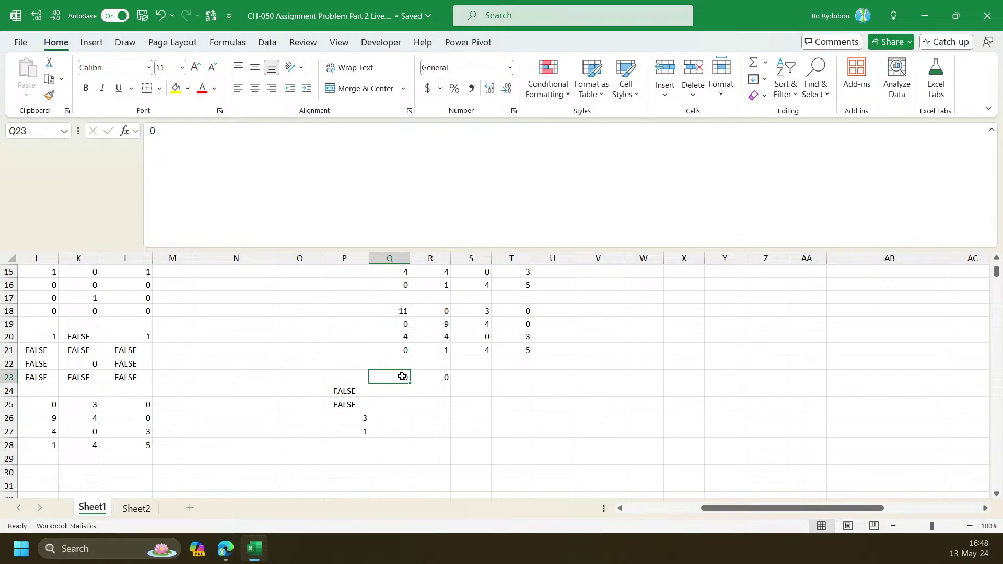
pyautogui.click(401, 365)
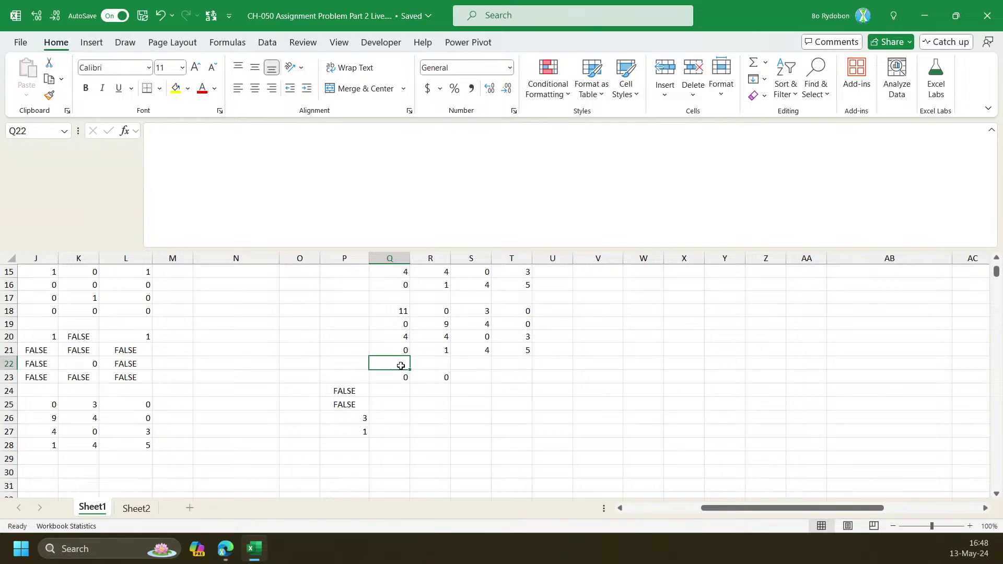
pyautogui.write('T')
pyautogui.press('Right')
pyautogui.write('P')
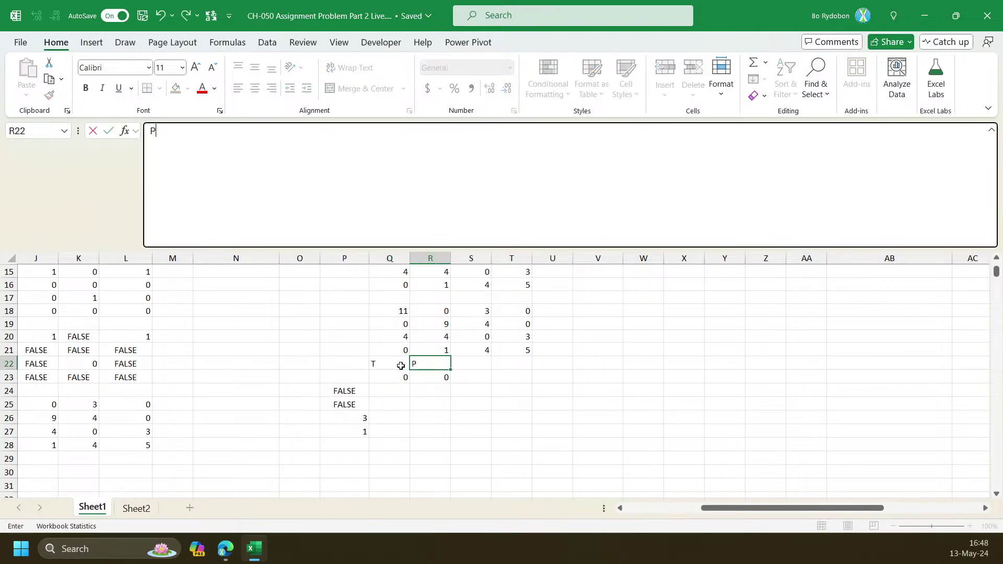
pyautogui.press('Return')
# Copy the text of the spilled BYROW formula in P24
pyautogui.moveTo(350, 392); pyautogui.dragTo(351, 429)
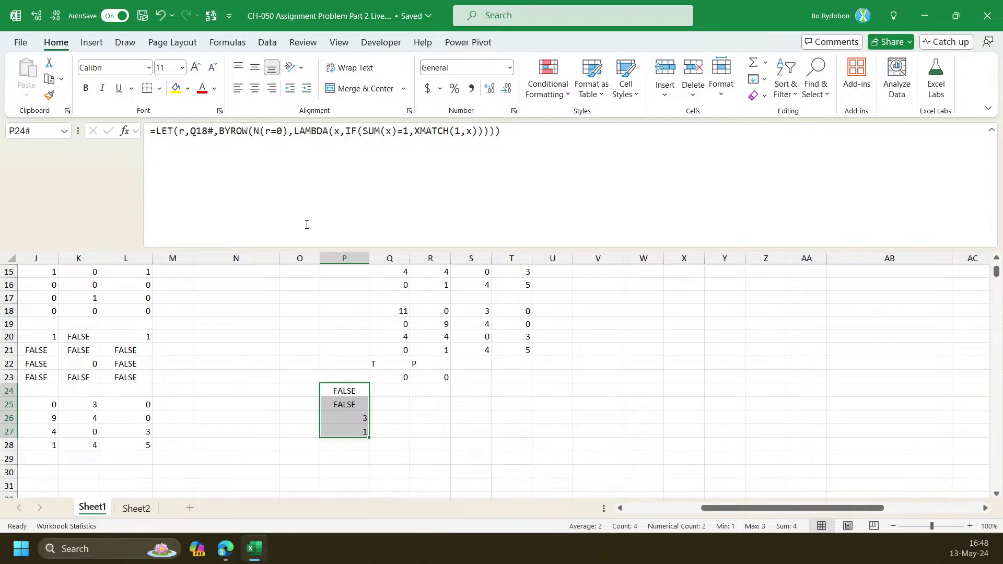
pyautogui.click(666, 126)
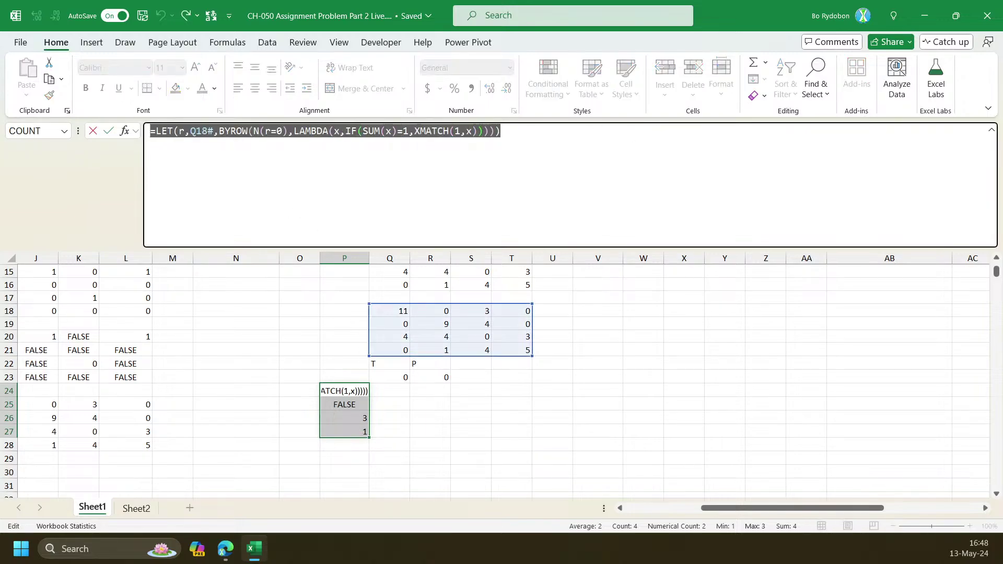
pyautogui.press('Escape')
# Start a REDUCE formula in Q24 with the Q23:R23 pair converted to the constant {0,0} as initial value
pyautogui.click(392, 392)
pyautogui.write('=red')
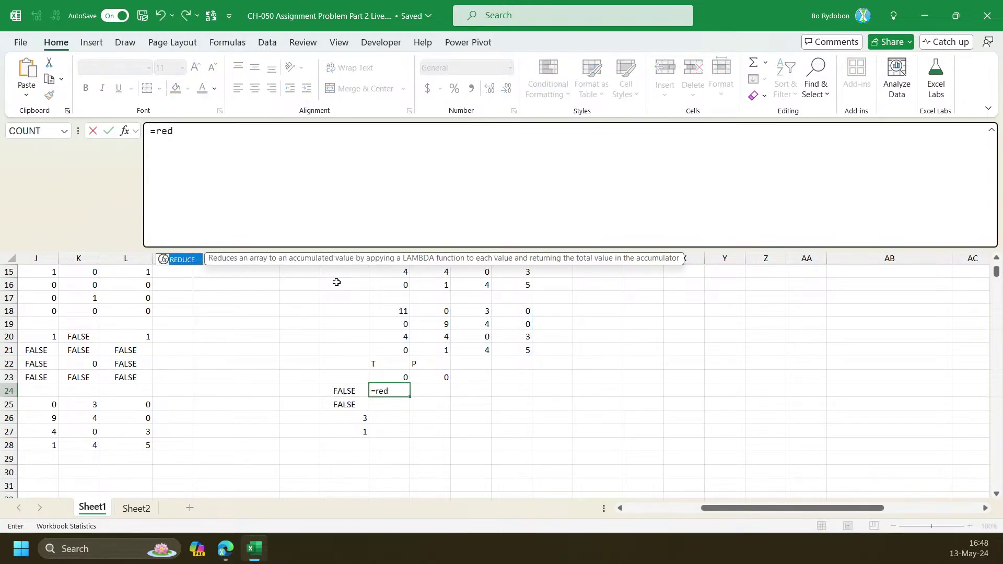
pyautogui.press('Tab')
pyautogui.moveTo(389, 377); pyautogui.dragTo(415, 376)
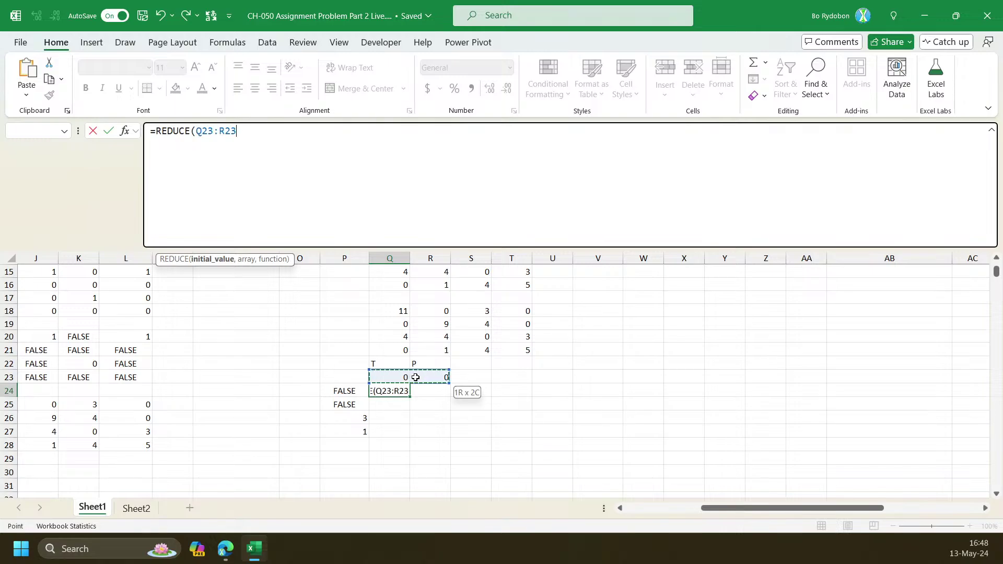
pyautogui.hotkey('ctrl', 'shift', 'Left')
pyautogui.press('F9')
pyautogui.press('Right')
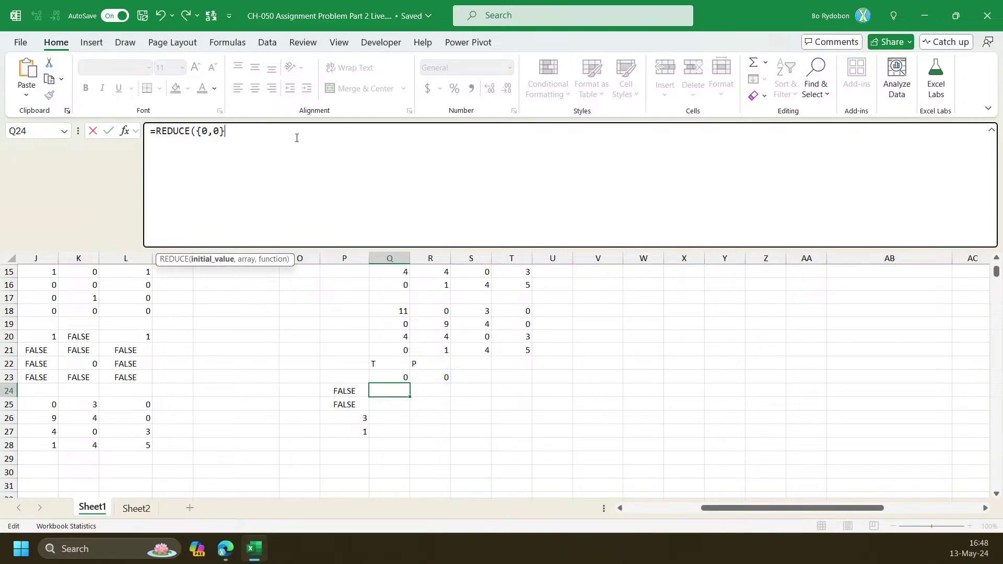
# Add SEQUENCE(1) as the REDUCE array and open a LAMBDA with the parameters a and v
pyautogui.write(',seq')
pyautogui.press('Tab')
pyautogui.write('1),')
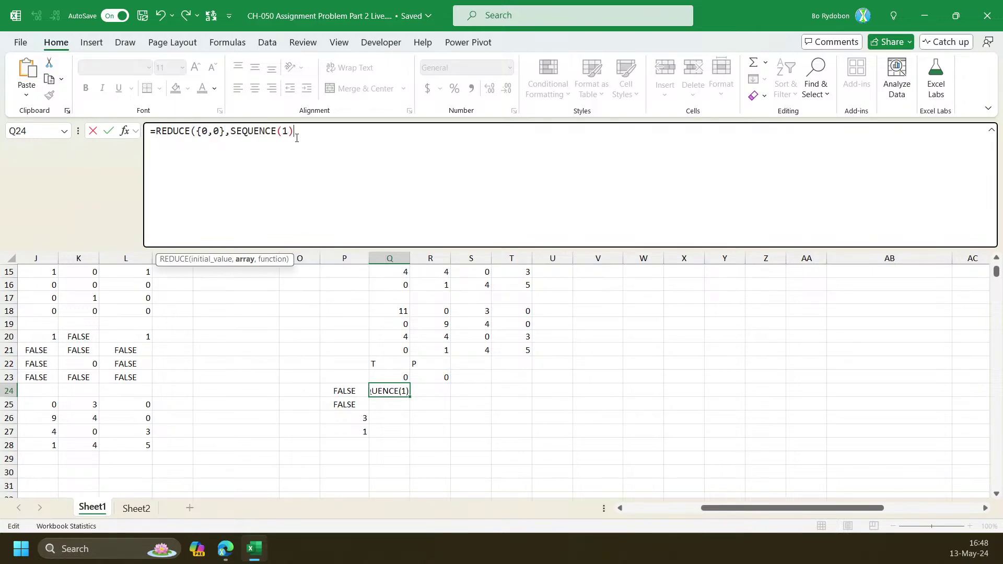
pyautogui.write('la')
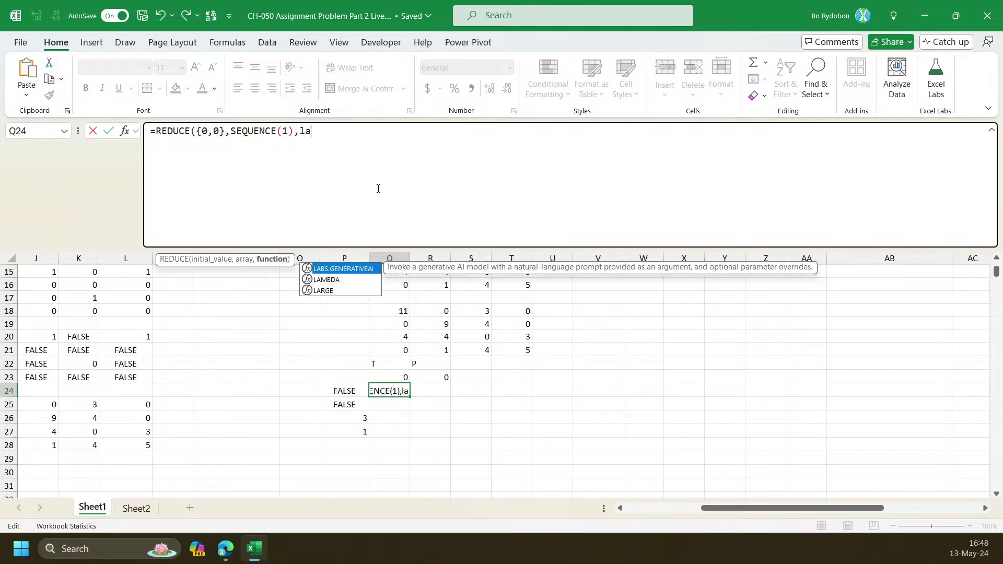
pyautogui.press('Tab')
pyautogui.write('a,v')
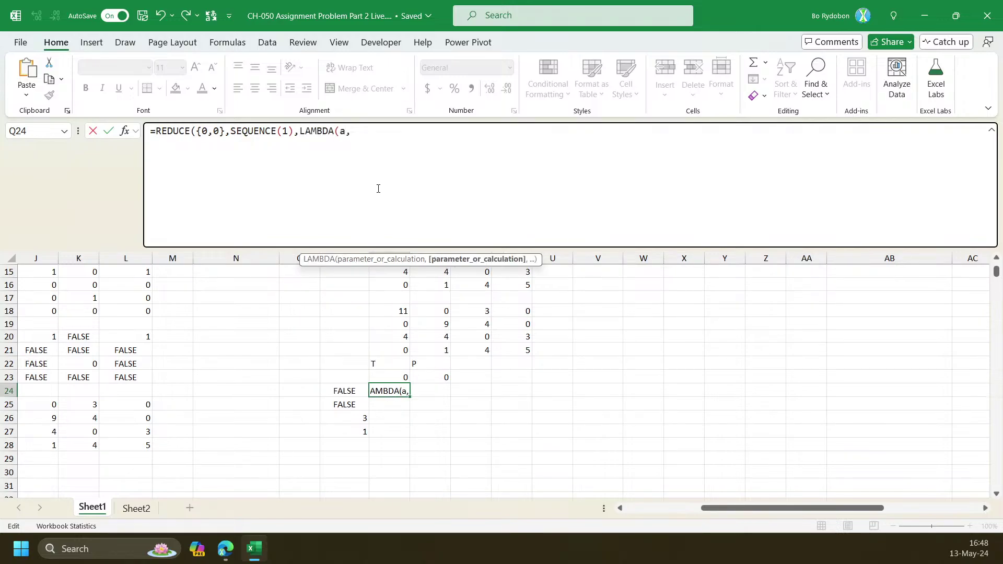
pyautogui.press('BackSpace')
pyautogui.write('w,')
pyautogui.press('BackSpace')
pyautogui.press('BackSpace')
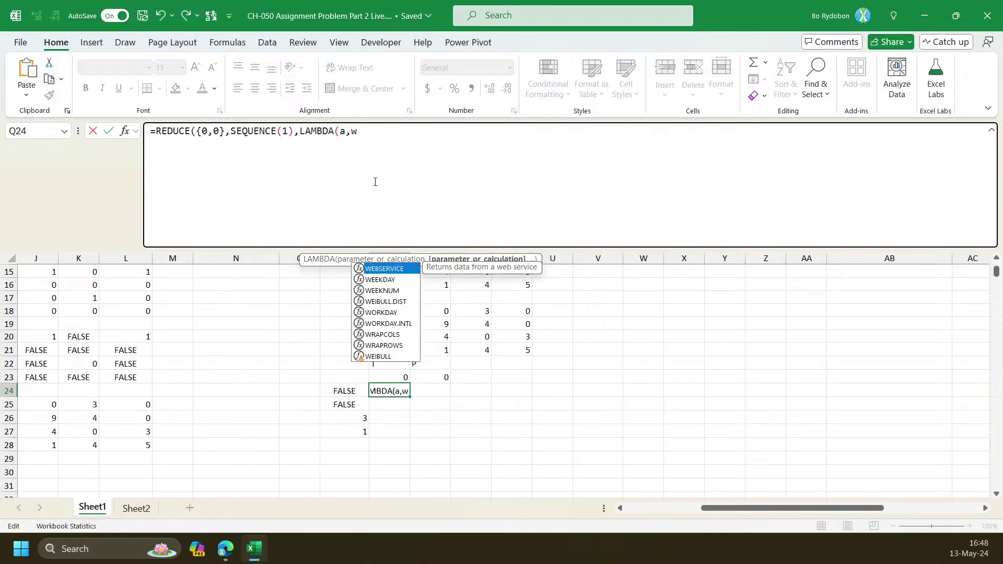
pyautogui.write('v,')
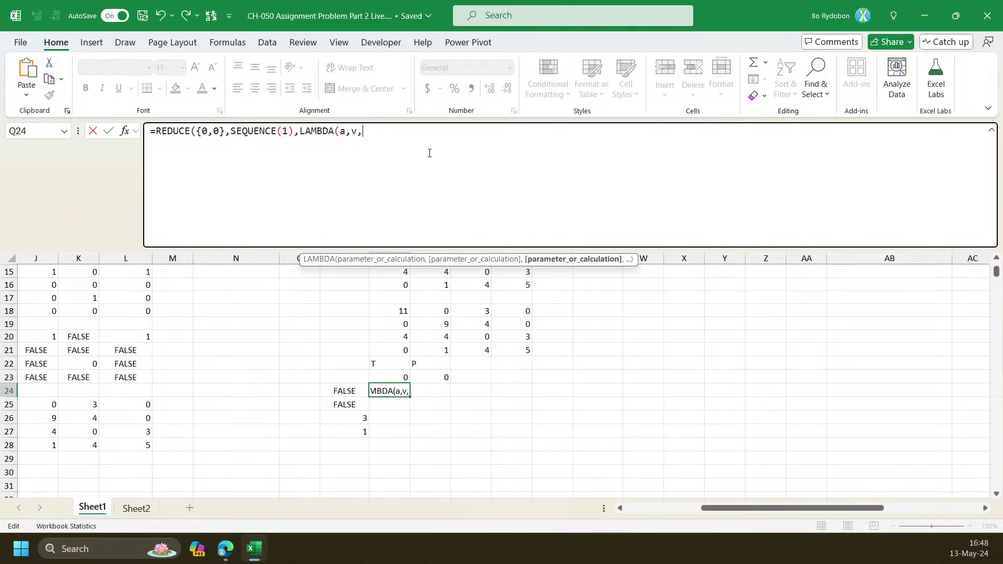
pyautogui.write('i')
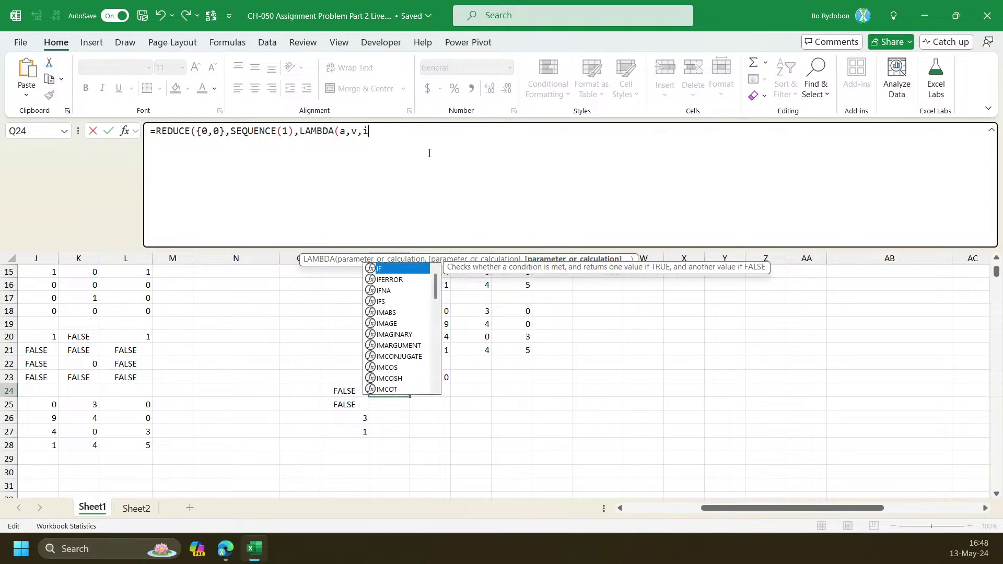
pyautogui.press('BackSpace')
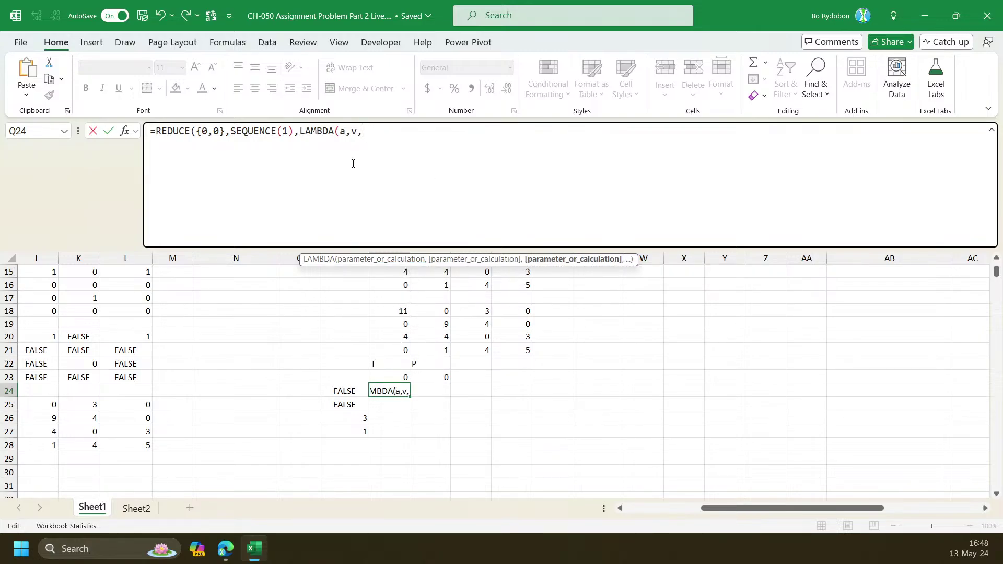
# Insert a LET on its own line before REDUCE, defining n as 4
pyautogui.click(153, 131)
pyautogui.hotkey('alt', 'Return')
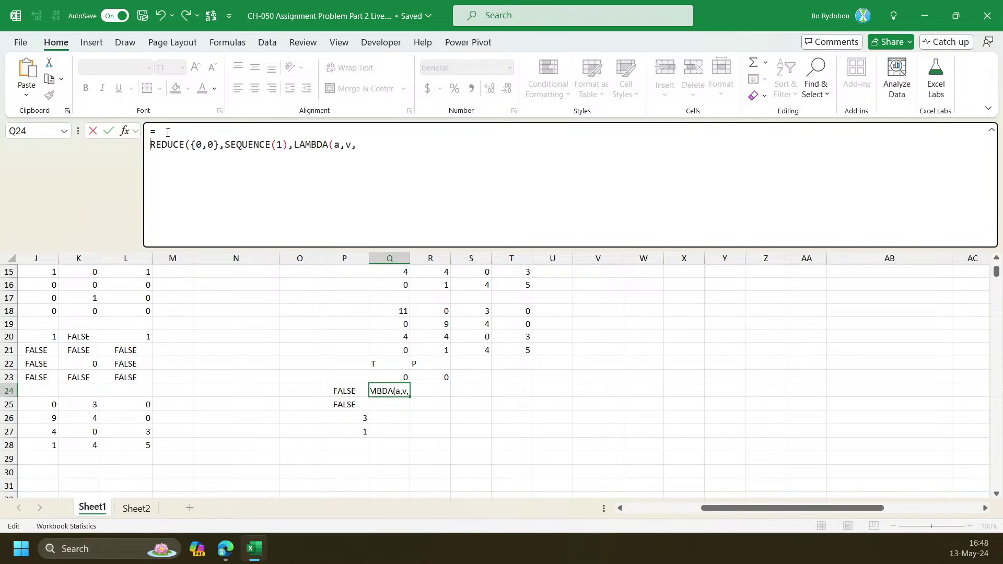
pyautogui.write('let')
pyautogui.press('Tab')
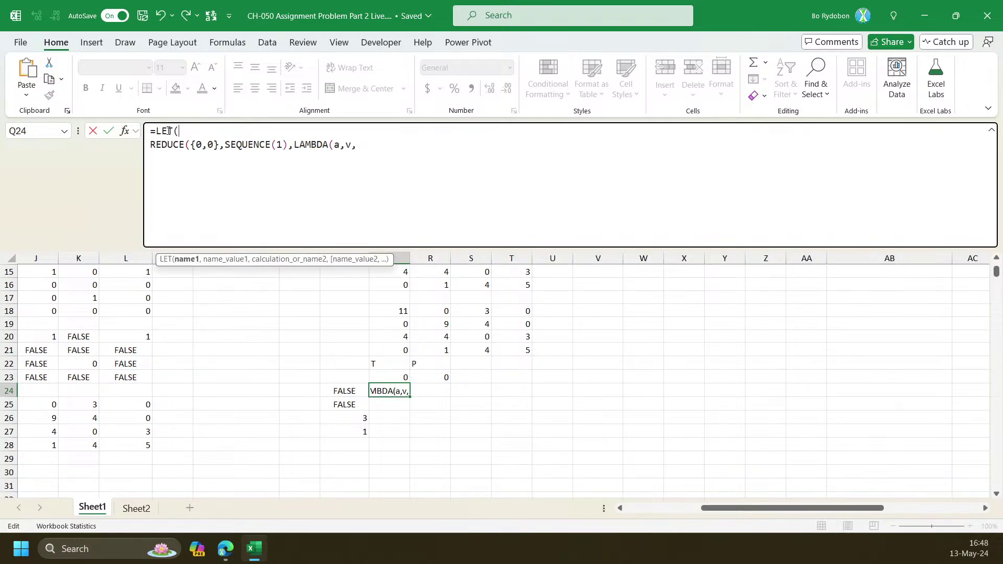
pyautogui.write('n,4,s,seqw')
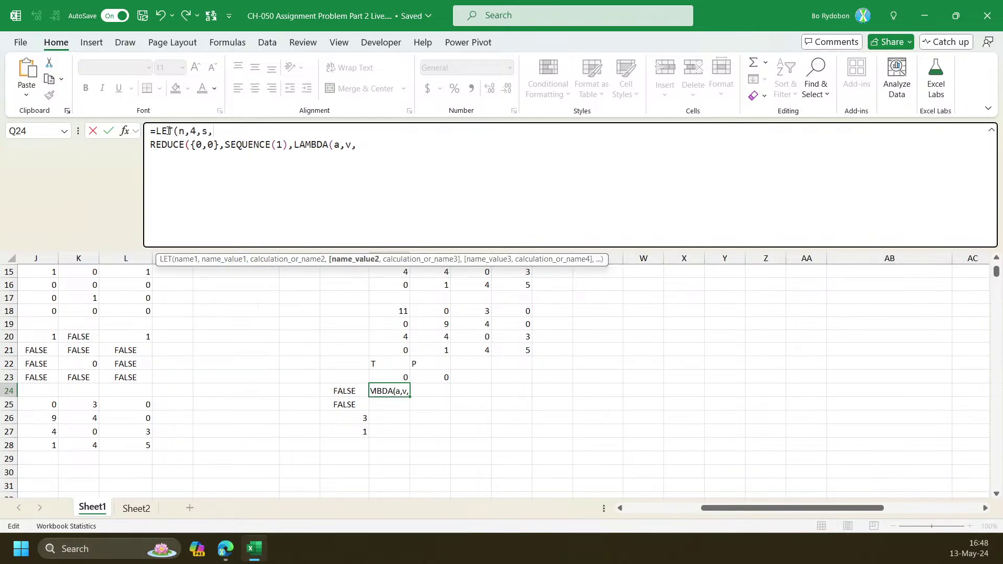
pyautogui.press('Return')
pyautogui.press('Return')
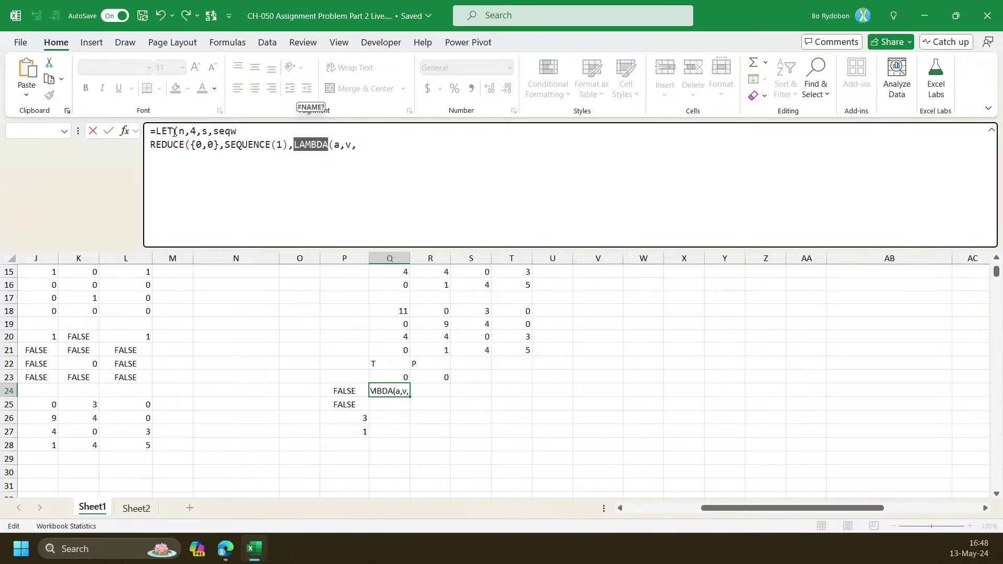
# Define s as SEQUENCE(n) in the LET line of the Q24 formula
pyautogui.click(228, 131)
pyautogui.press('Delete')
pyautogui.press('Delete')
pyautogui.write('q')
pyautogui.press('Tab')
pyautogui.write(',n')
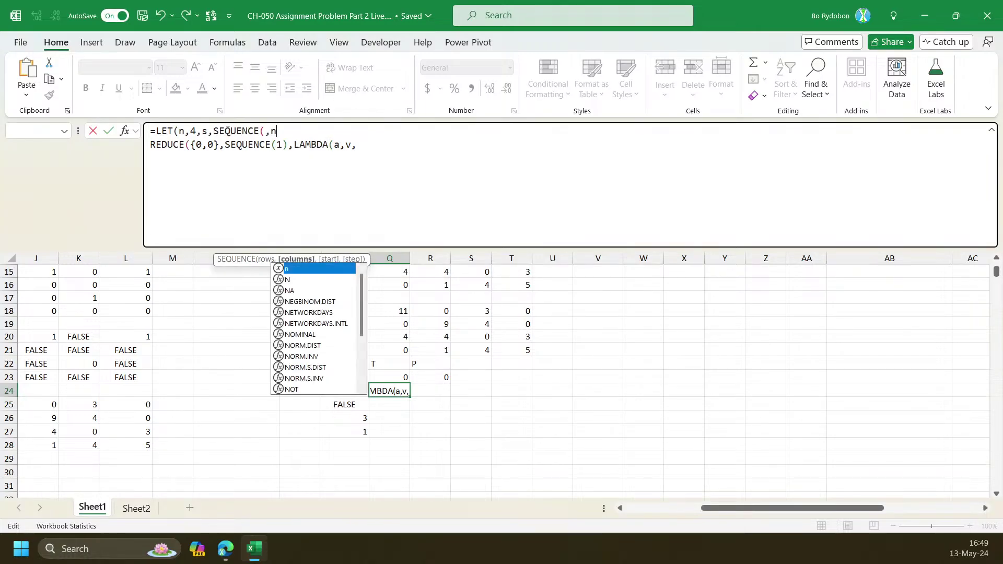
pyautogui.press('BackSpace')
pyautogui.press('BackSpace')
pyautogui.write('n),t,r')
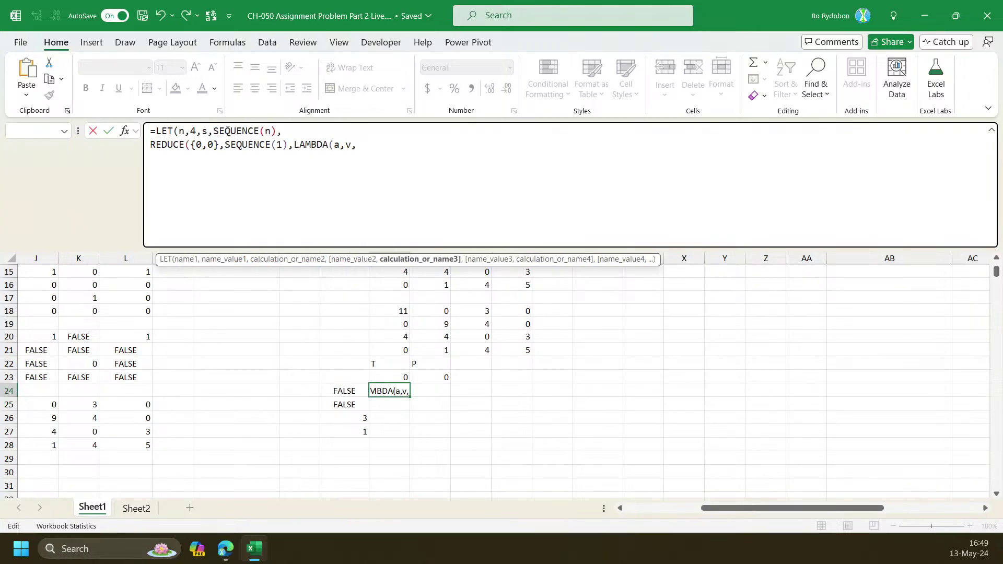
# Define t as TOROW(s) in the LET line
pyautogui.press('Return')
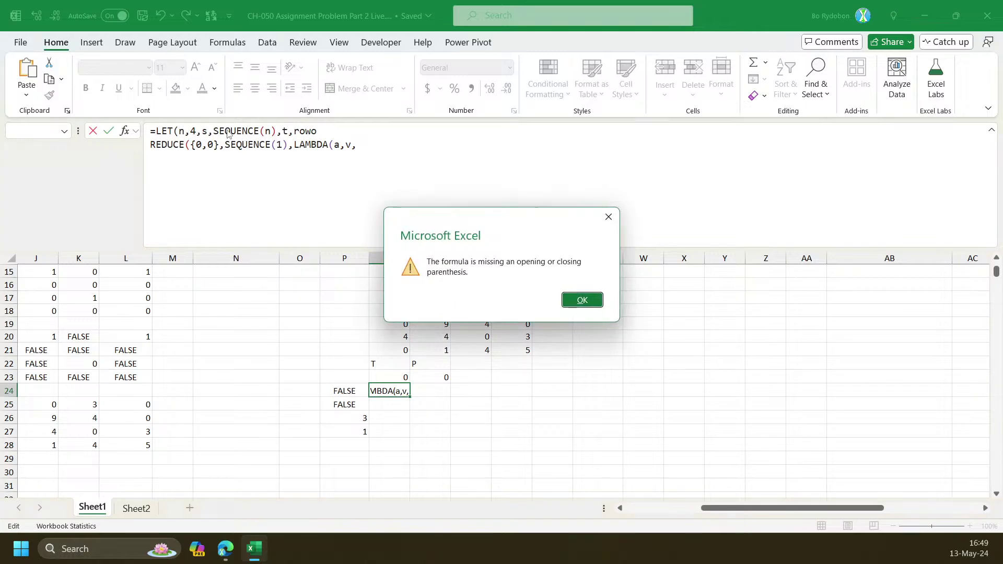
pyautogui.press('Return')
pyautogui.click(310, 134)
pyautogui.write('owo')
pyautogui.press('BackSpace')
pyautogui.press('BackSpace')
pyautogui.press('BackSpace')
pyautogui.press('BackSpace')
pyautogui.write('Torow')
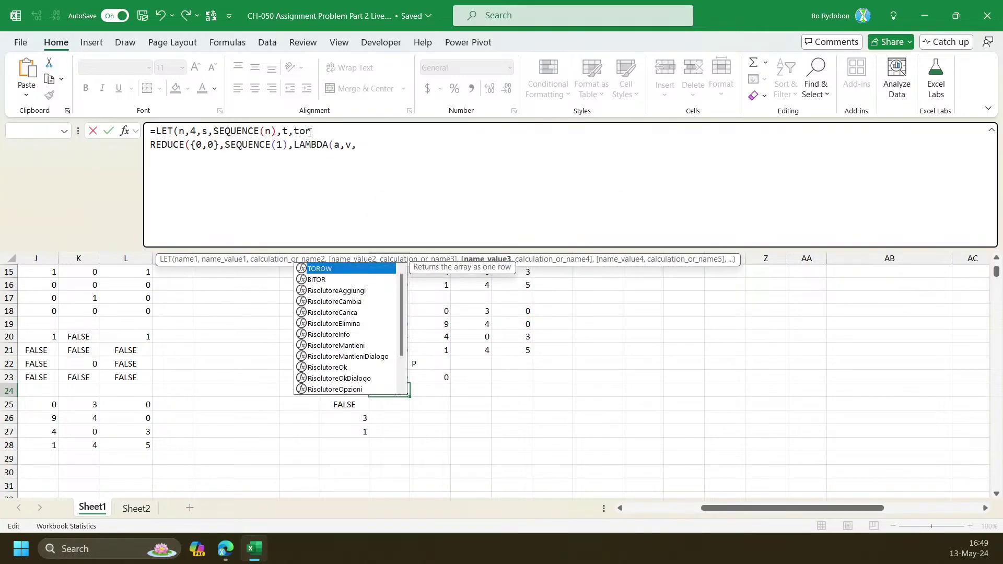
pyautogui.press('Tab')
pyautogui.write('s),')
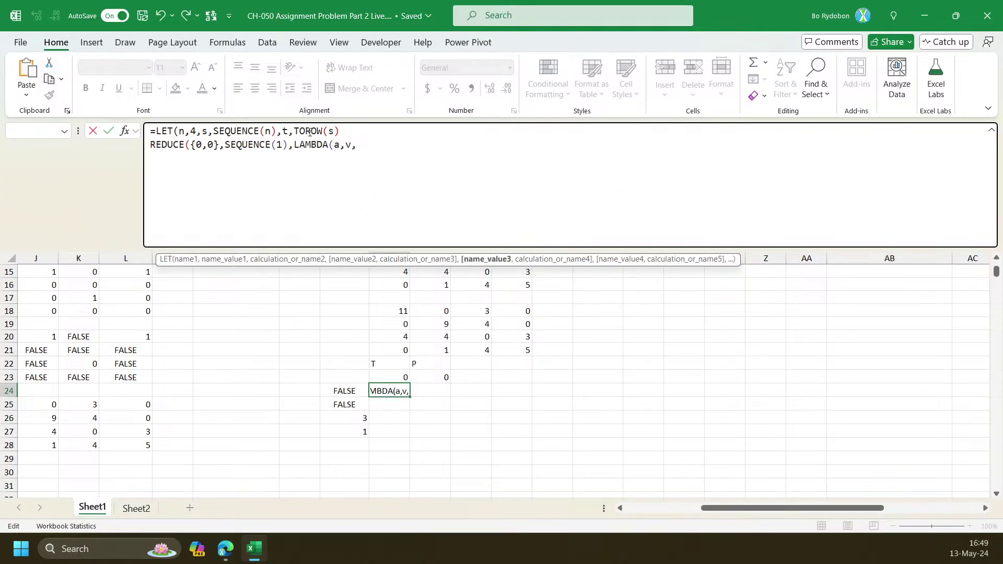
# Begin the LAMBDA calculation with IF(XMATCH(s,TAKE( after the a and v parameters
pyautogui.click(369, 145)
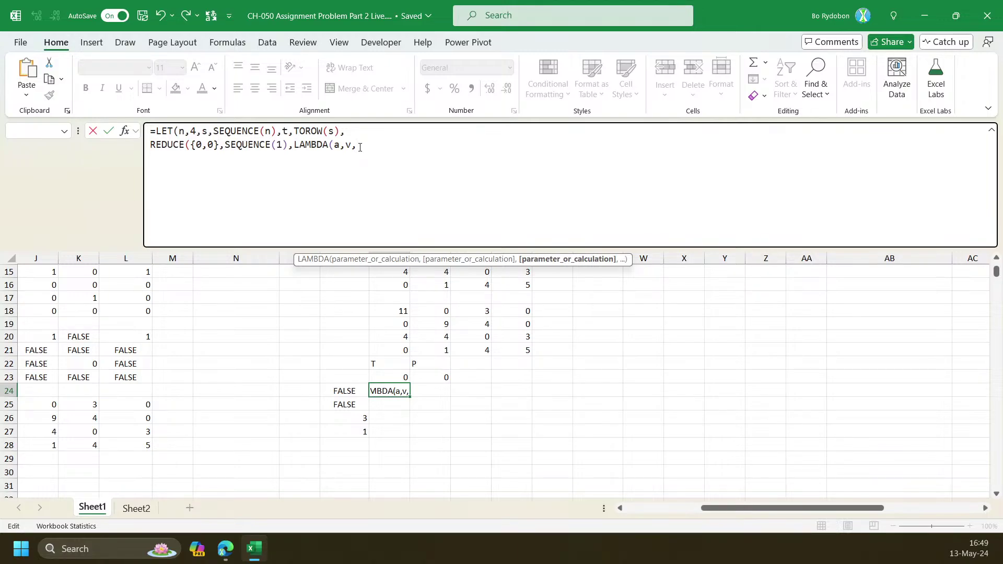
pyautogui.write('i')
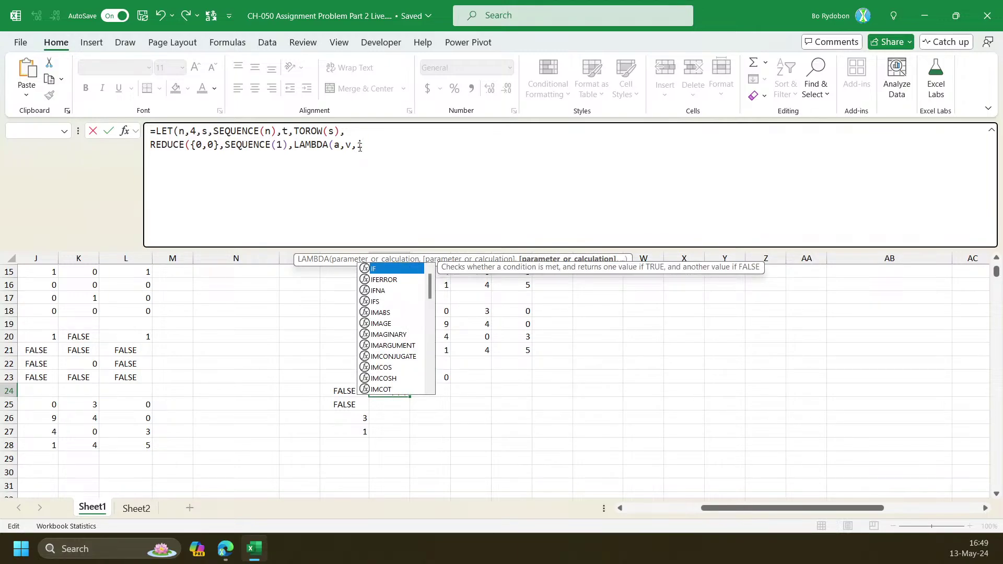
pyautogui.write('f')
pyautogui.press('Tab')
pyautogui.write('xm')
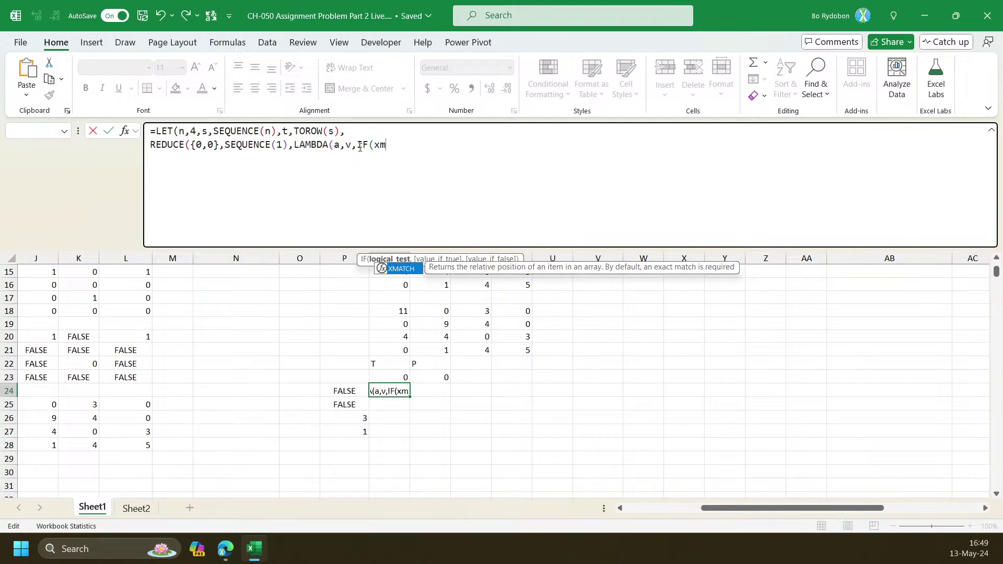
pyautogui.press('Tab')
pyautogui.write('s')
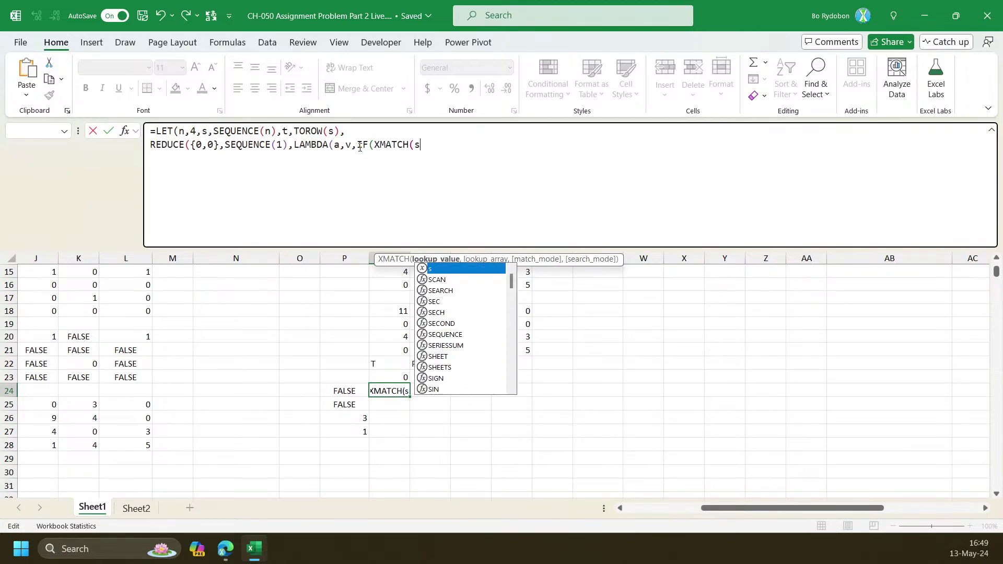
pyautogui.write(',take')
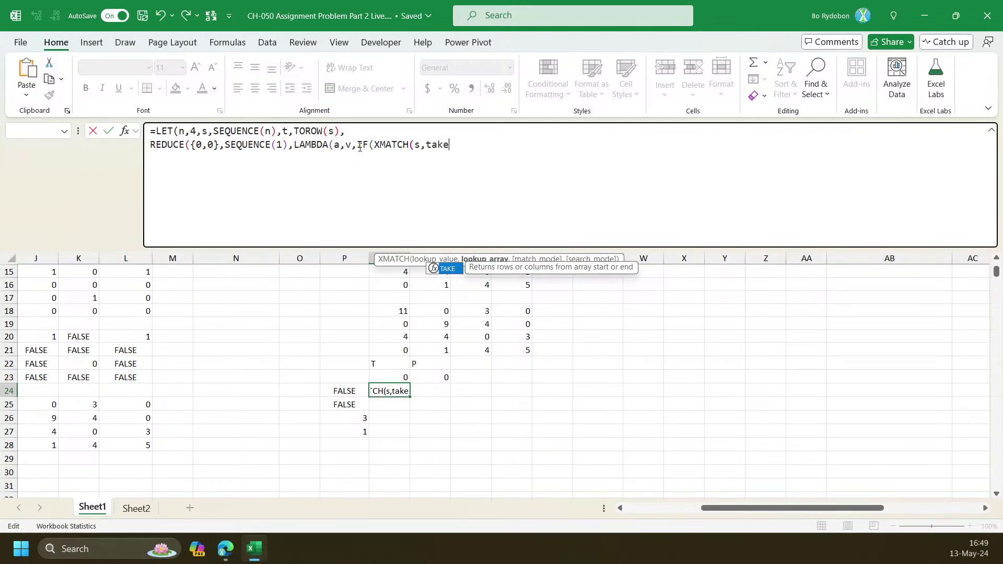
pyautogui.press('Tab')
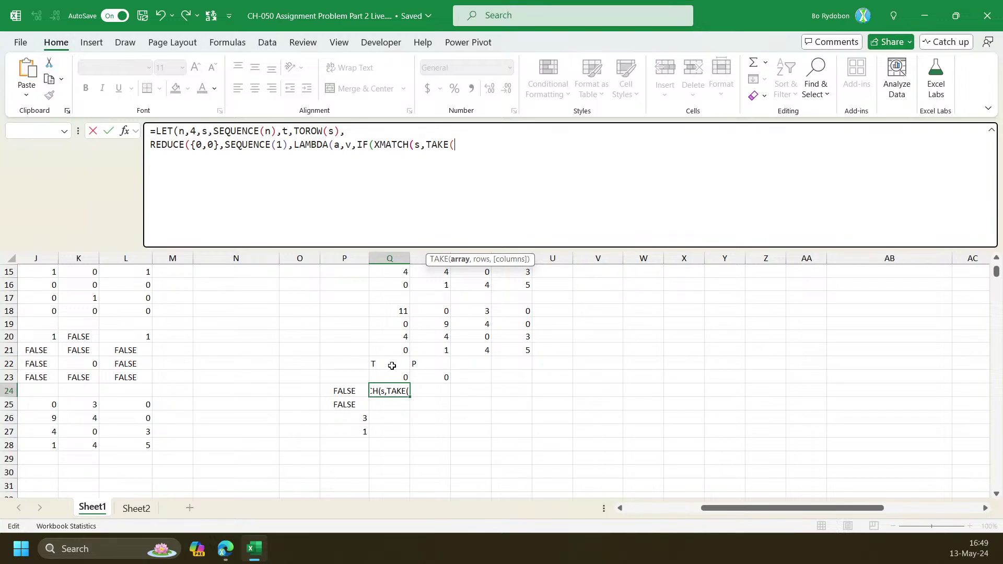
# Make the XMATCH look up t in the first column of the accumulator, TAKE(a,,1)
pyautogui.doubleClick(418, 145)
pyautogui.write('t')
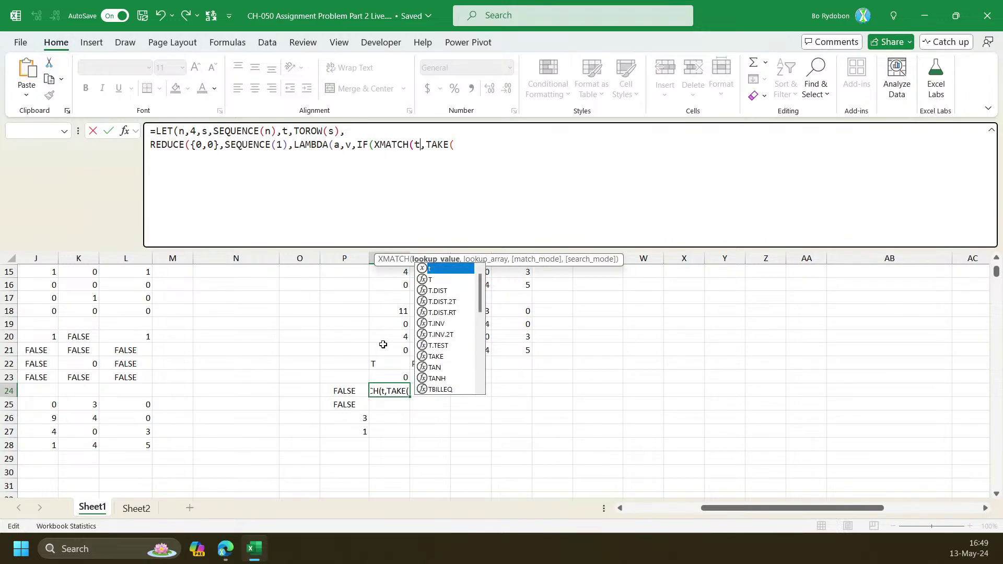
pyautogui.click(466, 145)
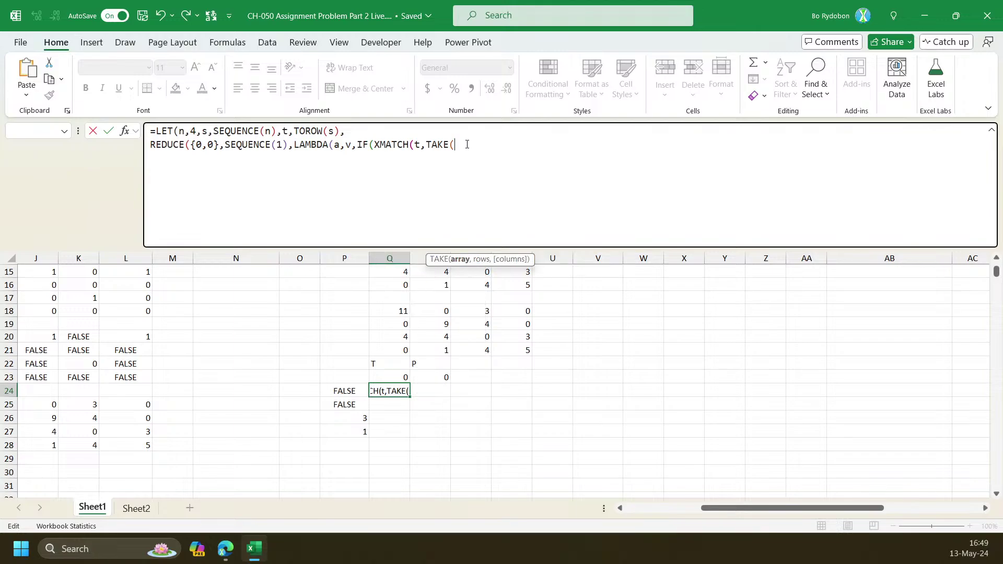
pyautogui.write('a,,1)')
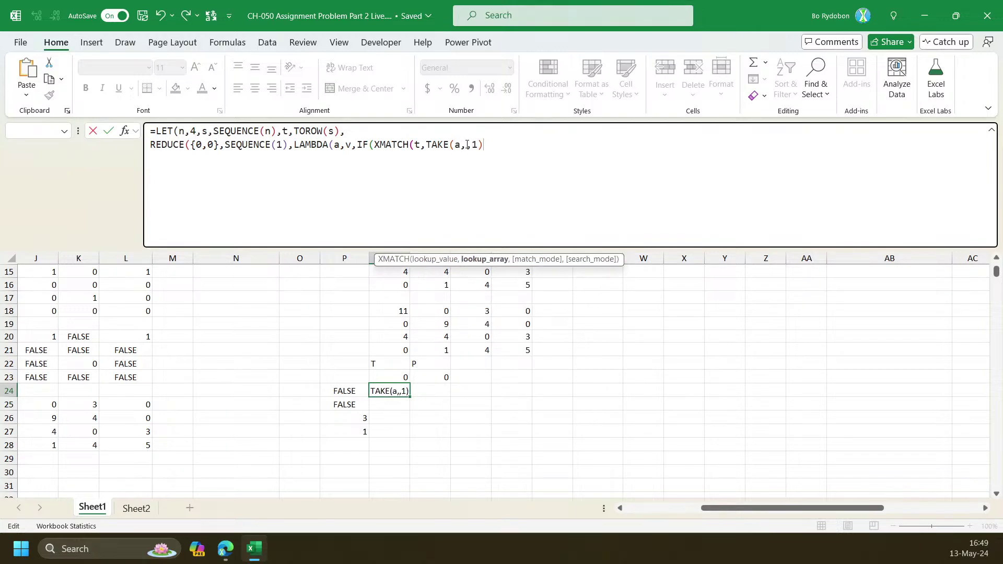
# Wrap the XMATCH in ISNA and remove the IF so that ISNA starts the LAMBDA calculation
pyautogui.moveTo(370, 147); pyautogui.dragTo(358, 147)
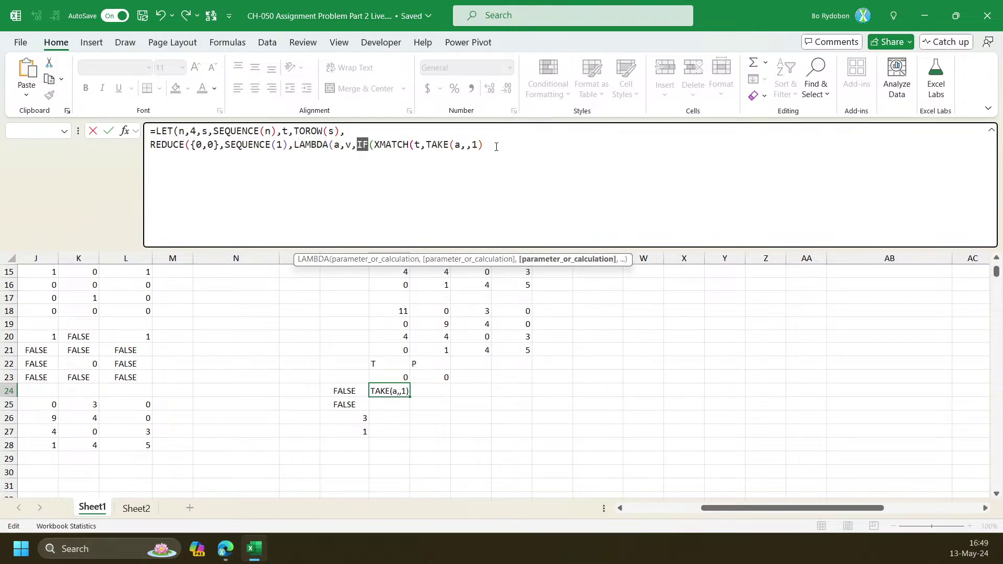
pyautogui.click(485, 147)
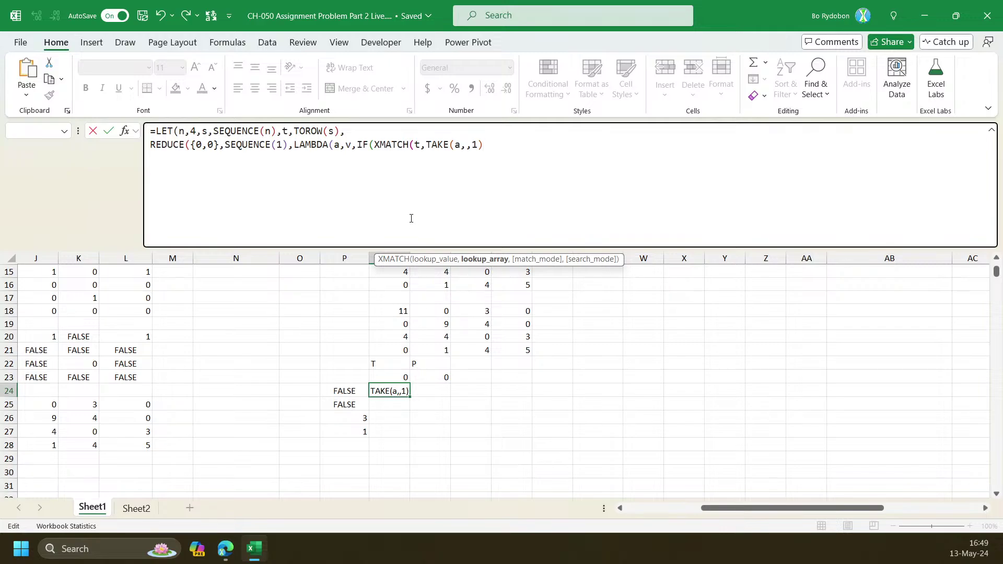
pyautogui.click(375, 144)
pyautogui.write('ISNA(')
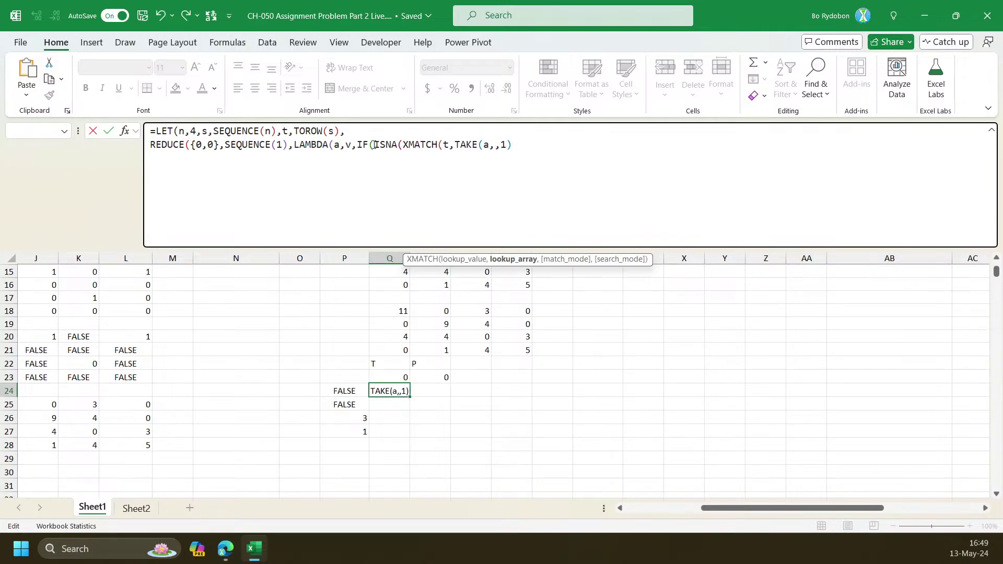
pyautogui.write(')')
pyautogui.click(369, 144)
pyautogui.press('BackSpace')
pyautogui.press('BackSpace')
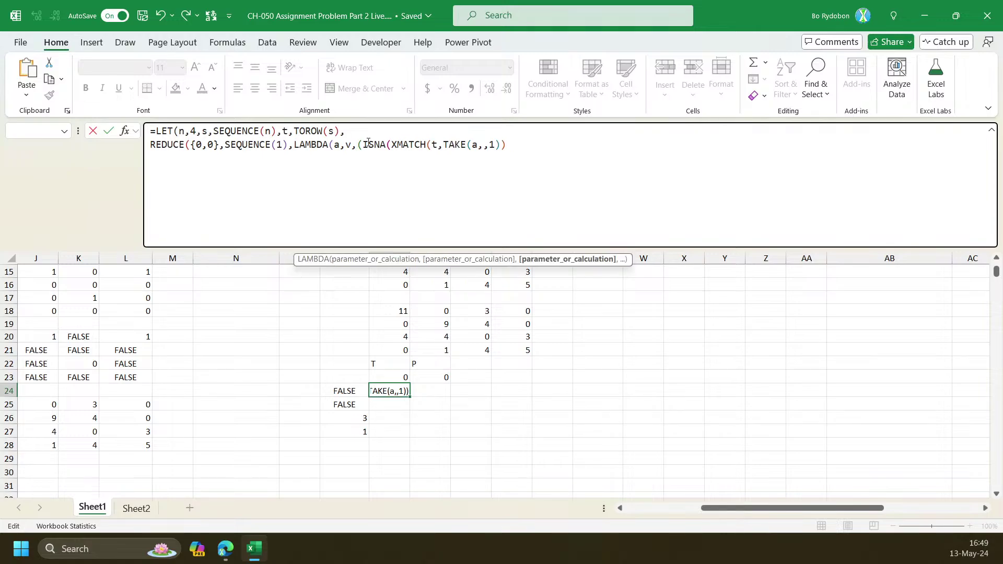
pyautogui.press('BackSpace')
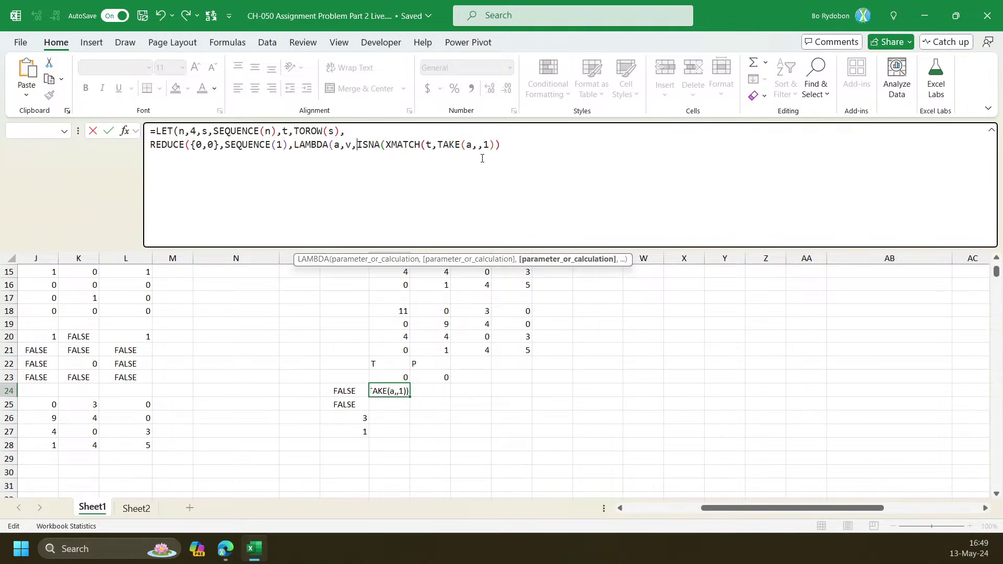
# Close the parentheses after TAKE(a,,1) and enter the REDUCE formula in Q24
pyautogui.click(527, 149)
pyautogui.write('))))')
pyautogui.press('Return')
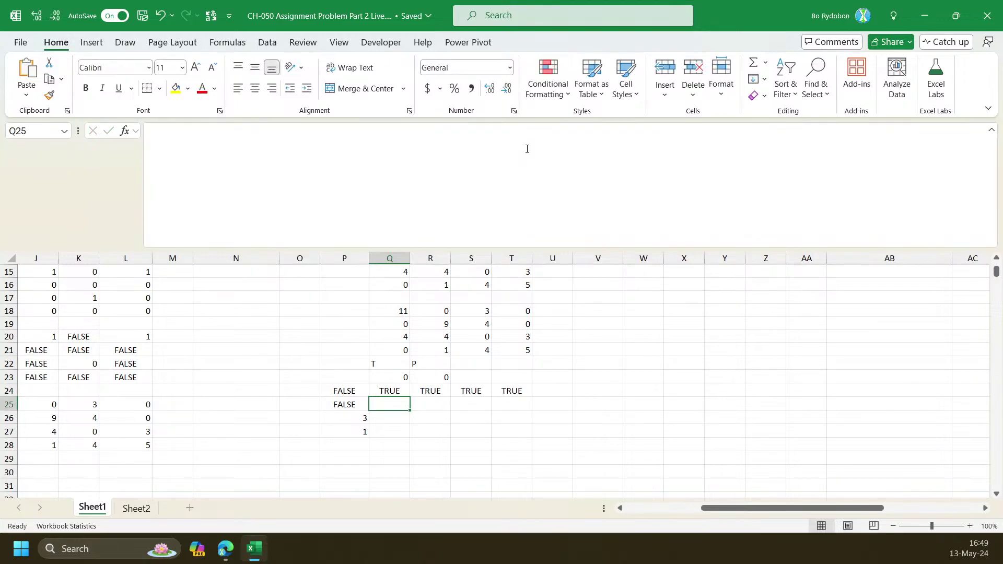
pyautogui.press('Up')
pyautogui.click(400, 378)
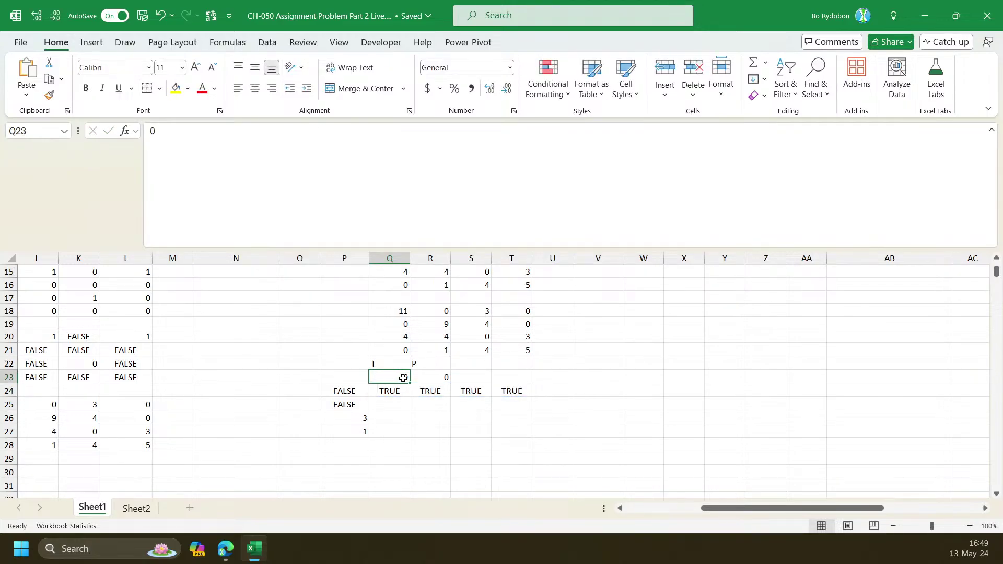
# Try {1,0} as REDUCE's initial value in Q24, and undo the change
pyautogui.press('Down')
pyautogui.moveTo(203, 144); pyautogui.dragTo(197, 147)
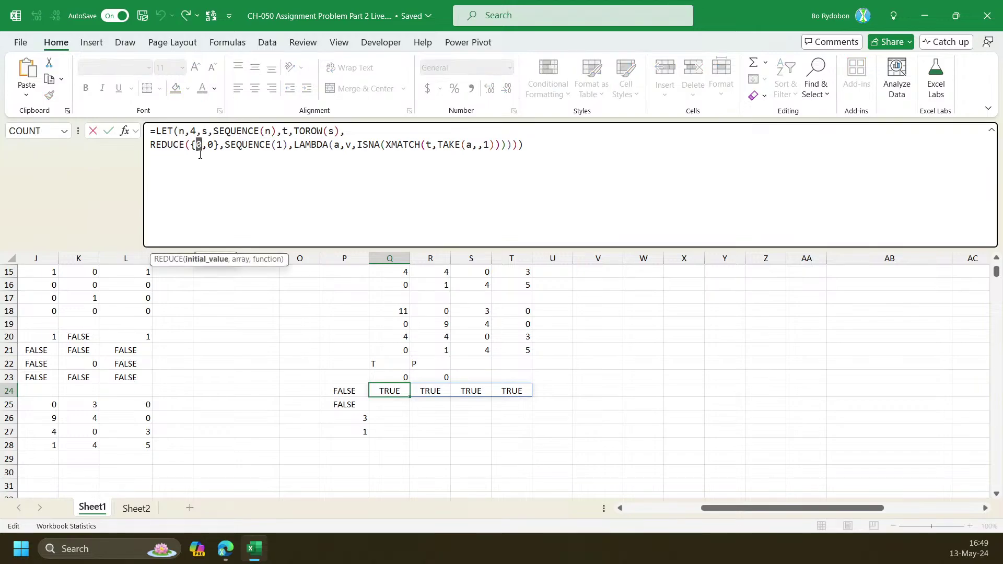
pyautogui.write('1')
pyautogui.press('Return')
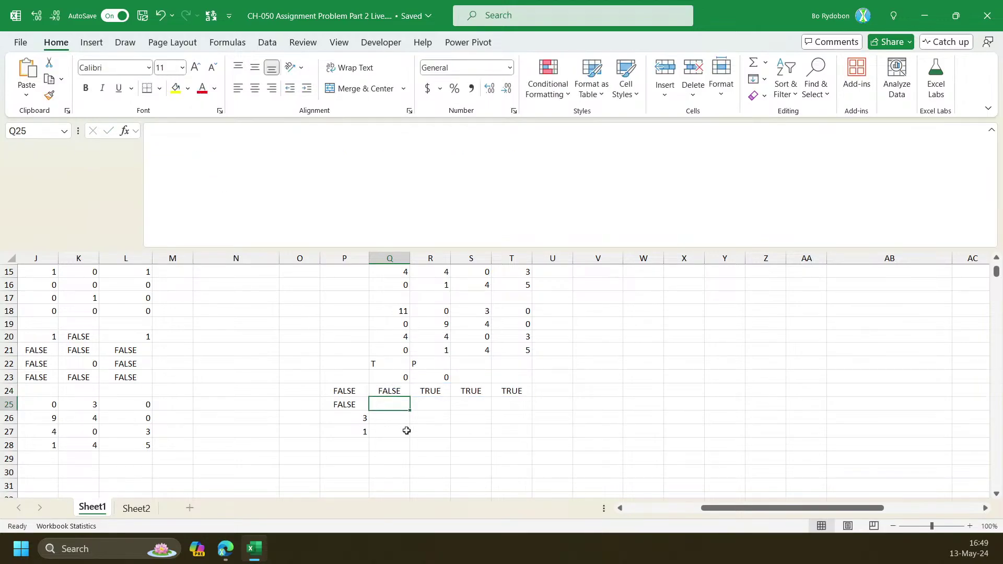
pyautogui.click(387, 389)
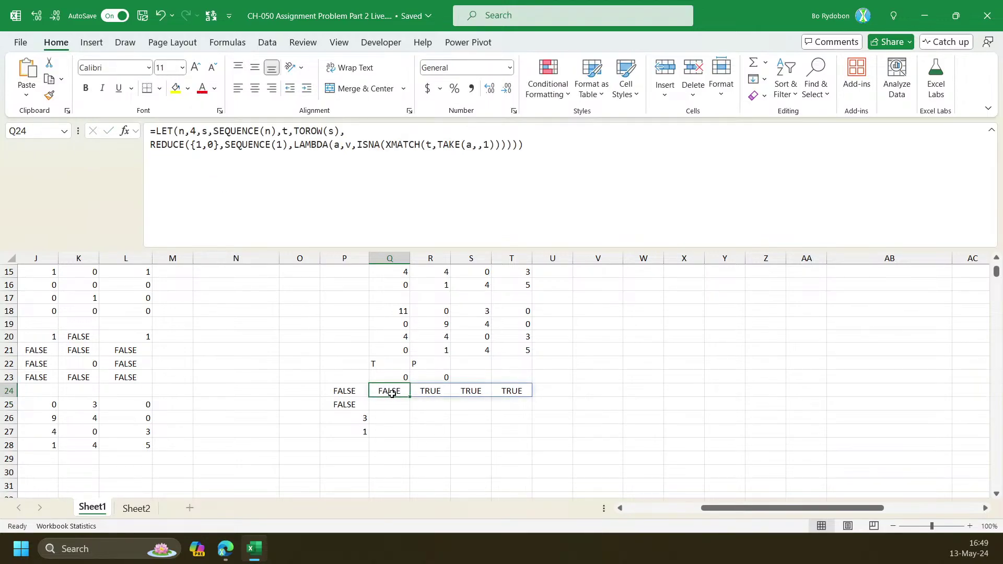
pyautogui.moveTo(391, 393); pyautogui.dragTo(395, 423)
pyautogui.click(396, 392)
pyautogui.hotkey('ctrl', 'z')
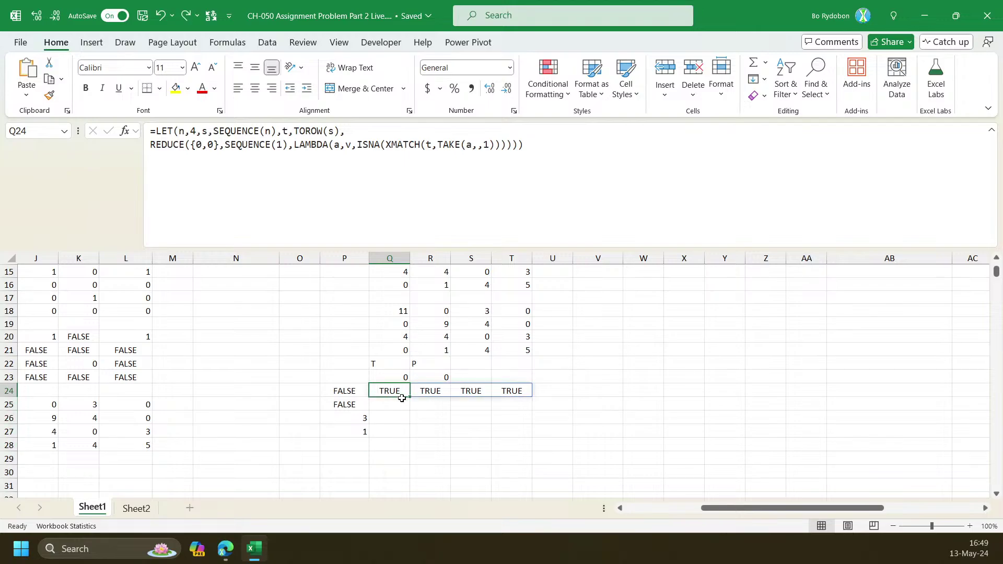
# Add a second ISNA(XMATCH( to the LAMBDA calculation with a plus sign after the first ISNA test
pyautogui.click(393, 144)
pyautogui.click(567, 259)
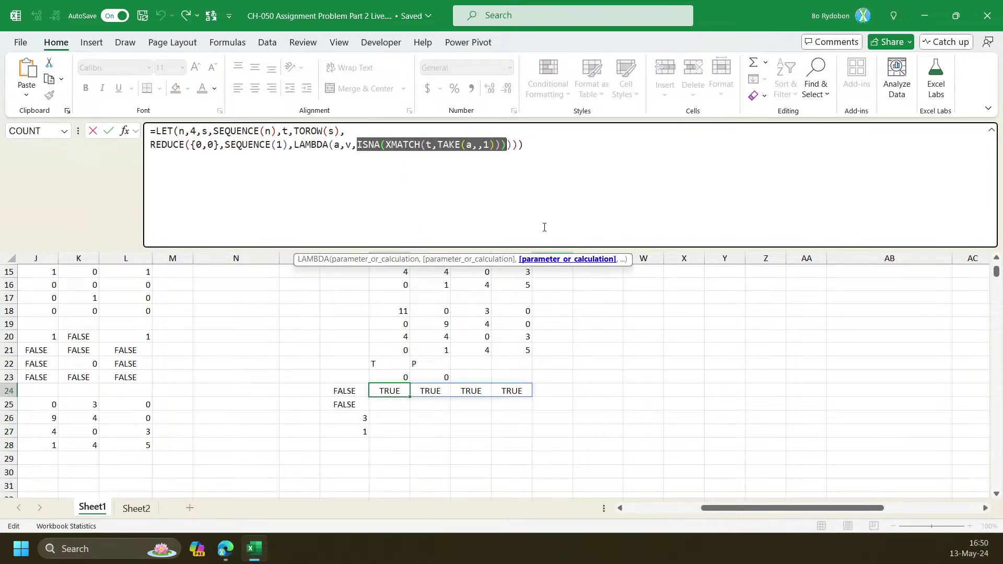
pyautogui.click(507, 147)
pyautogui.write('+isna')
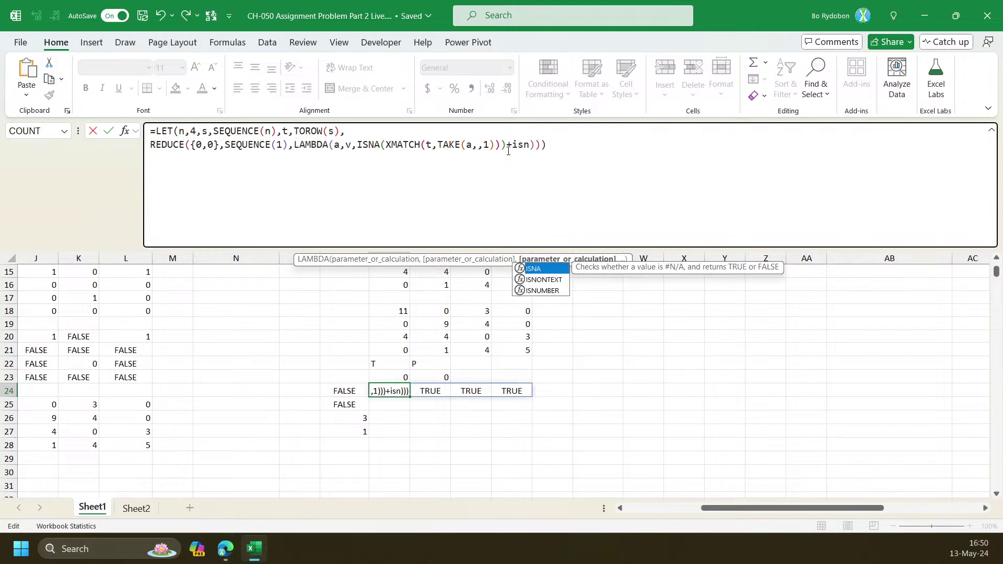
pyautogui.press('Tab')
pyautogui.write('xm')
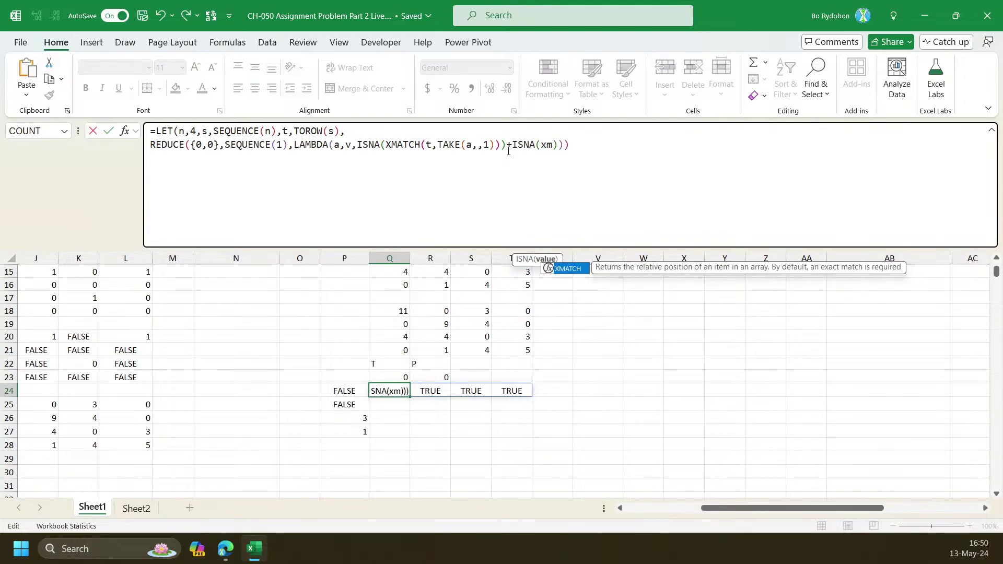
pyautogui.press('Tab')
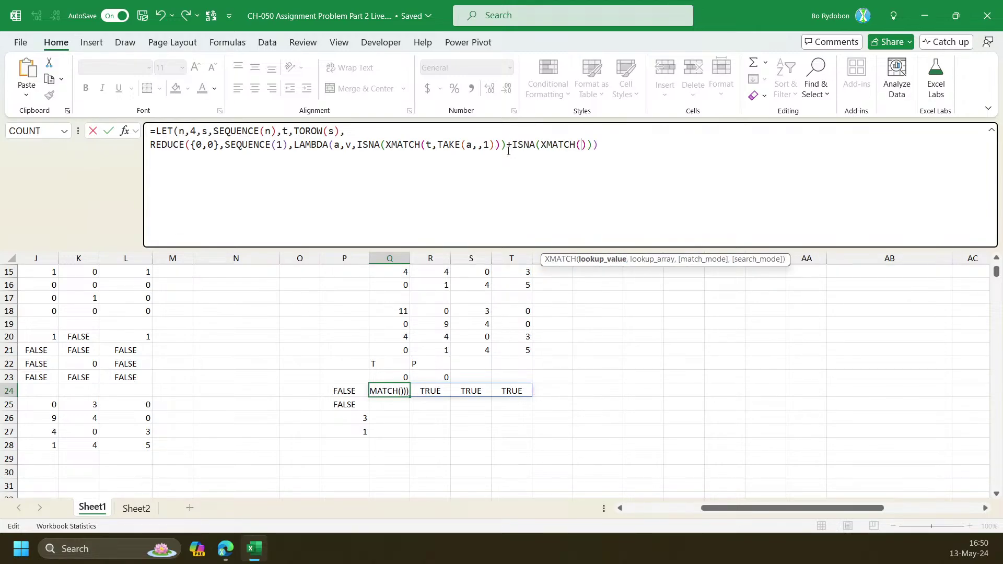
# Make the second XMATCH look up s in DROP(a,,1), and enter the completed formula in Q24
pyautogui.write('s,')
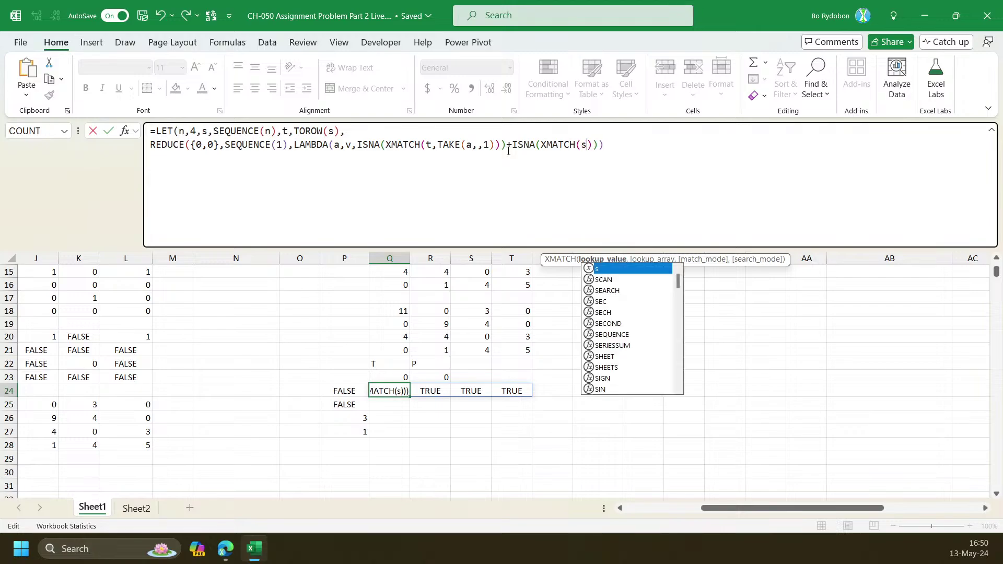
pyautogui.write('dr')
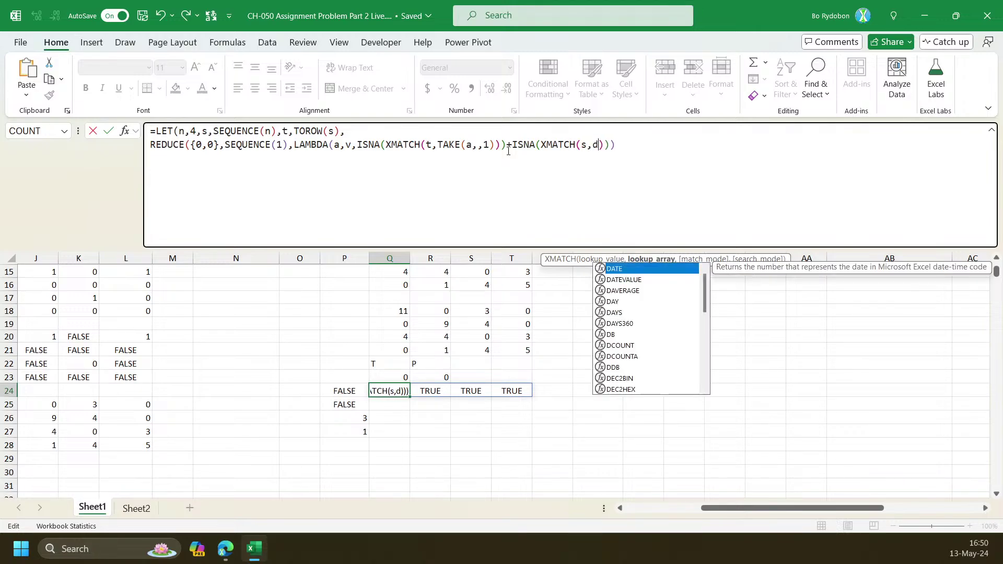
pyautogui.press('Tab')
pyautogui.write('a,,1)')
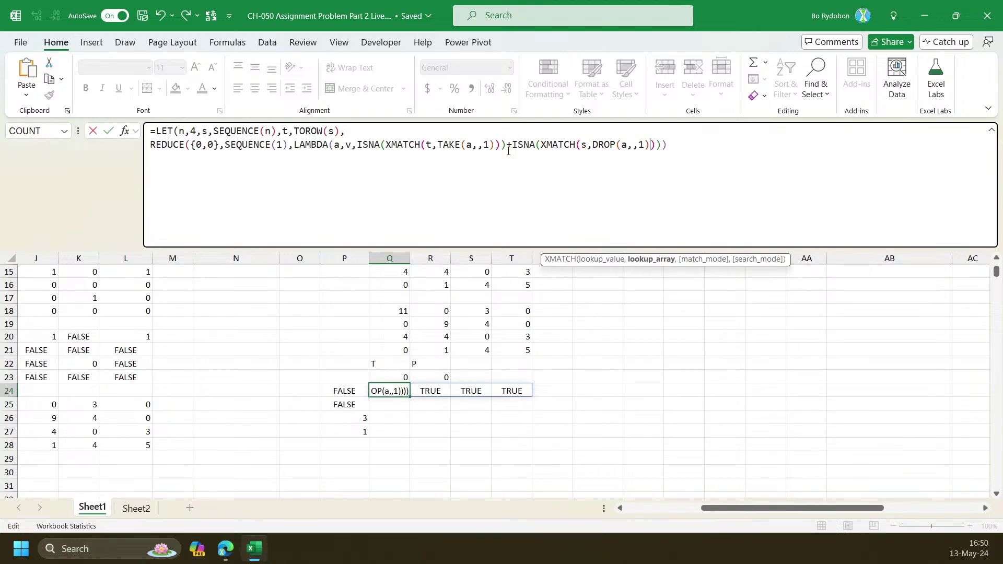
pyautogui.press('Right')
pyautogui.press('Right')
pyautogui.press('Right')
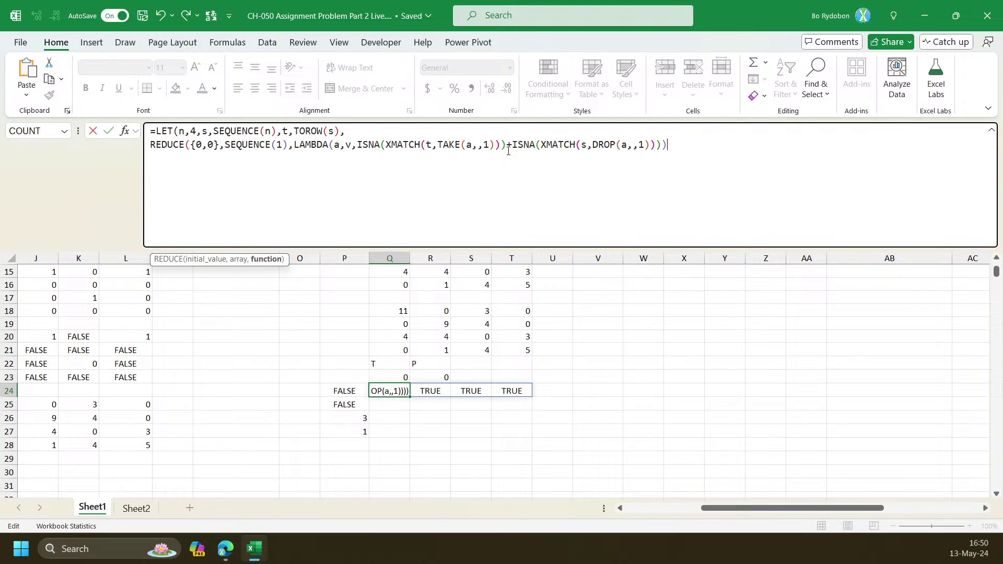
pyautogui.press('Return')
pyautogui.press('Return')
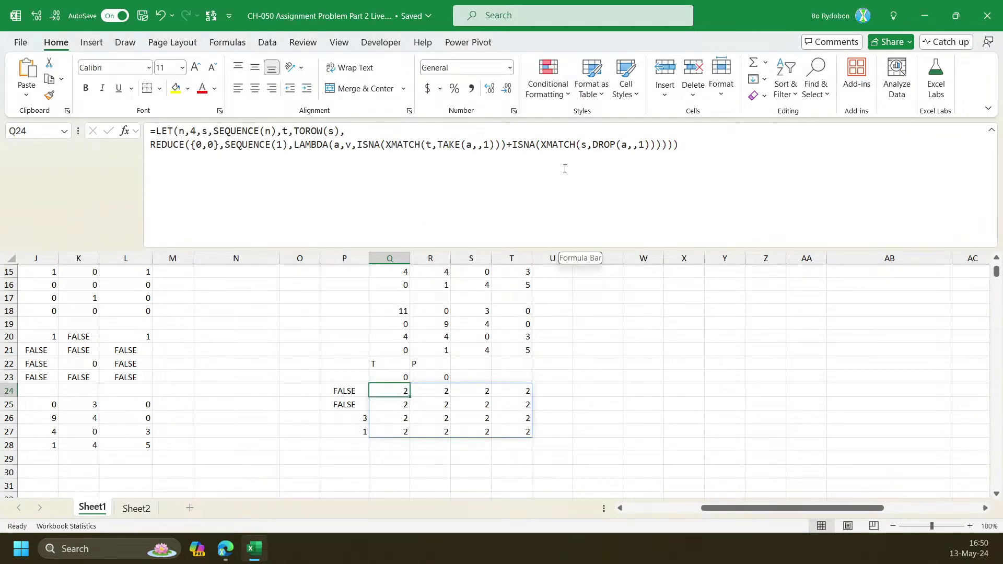
# Wrap the summed ISNA tests in an IF that returns the matrix Q18# when true
pyautogui.click(359, 144)
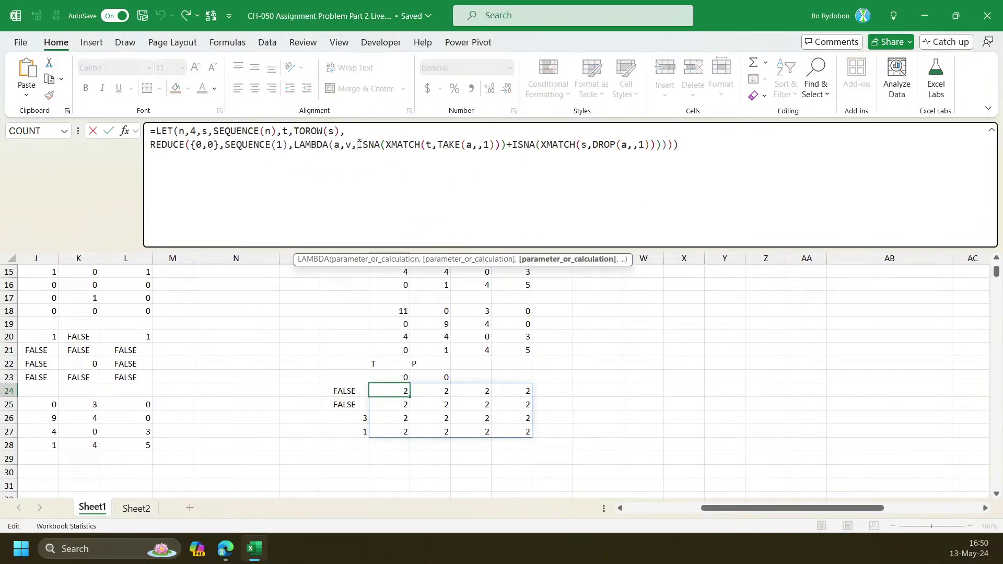
pyautogui.write('IF(')
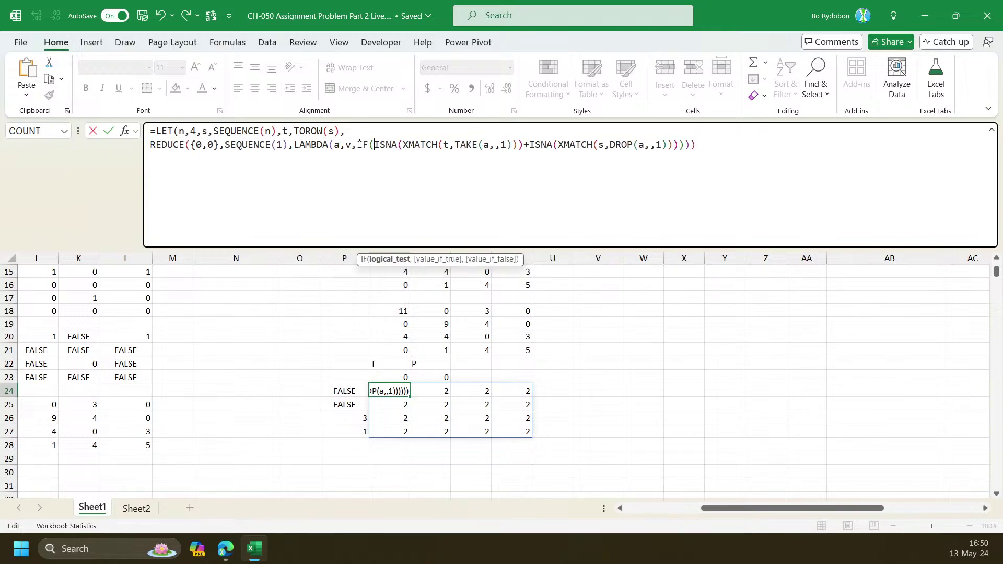
pyautogui.click(389, 259)
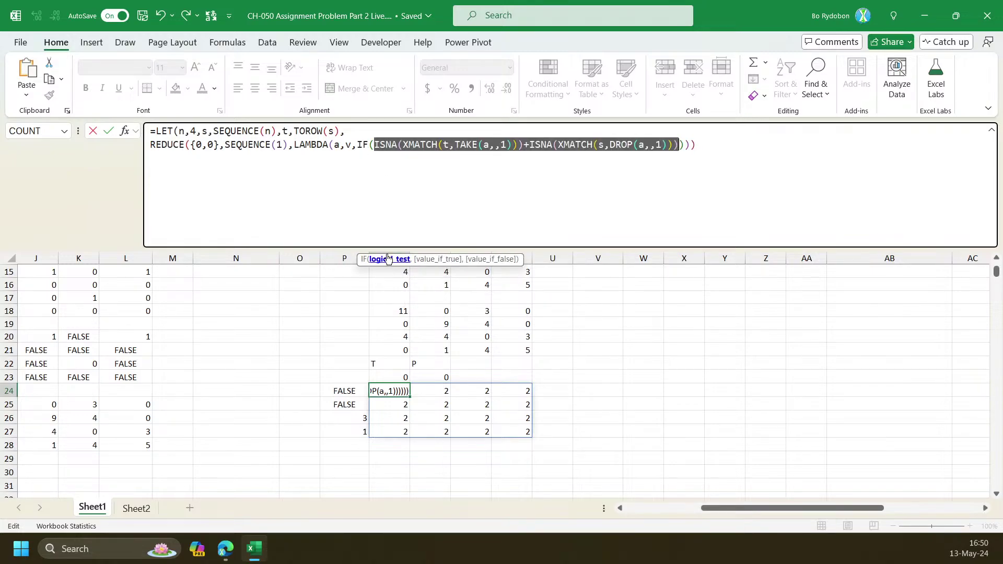
pyautogui.click(679, 147)
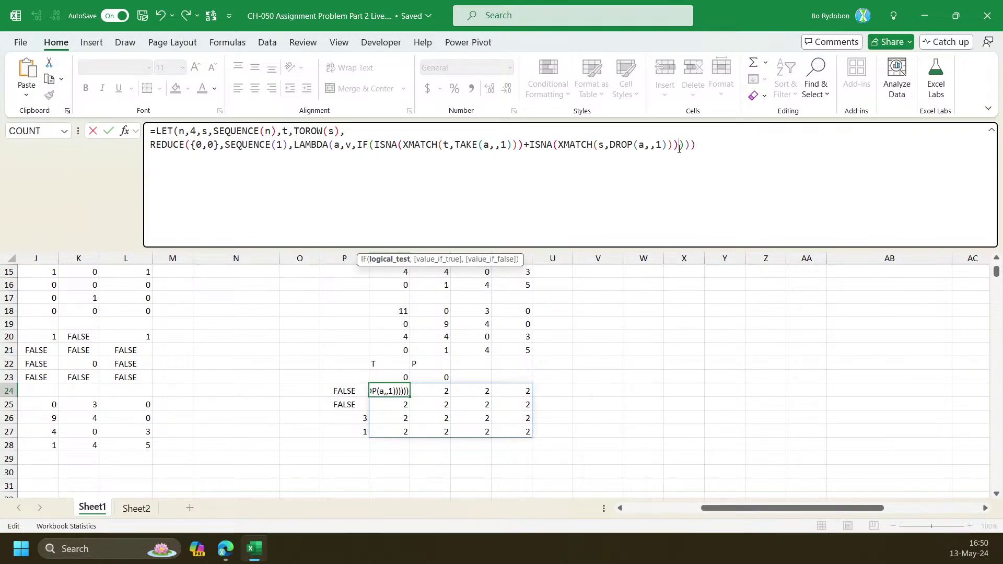
pyautogui.write(',')
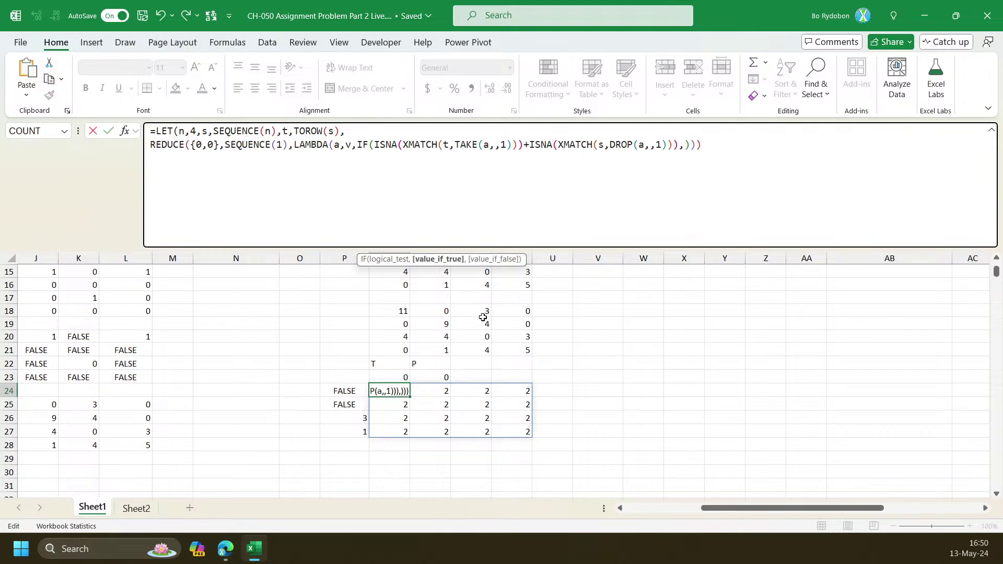
pyautogui.moveTo(405, 309); pyautogui.dragTo(503, 347)
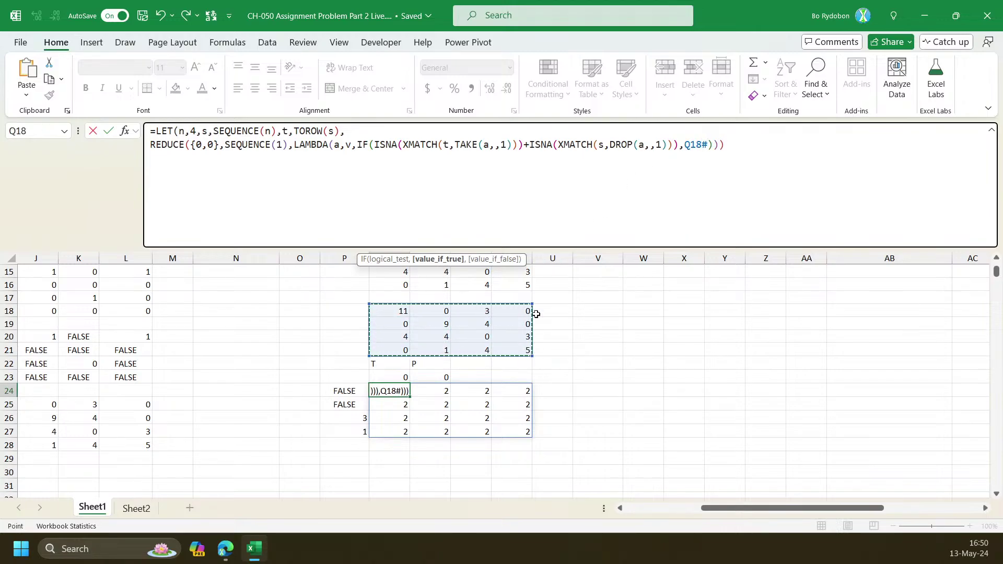
# Define the name re as Q18# after t in the LET line
pyautogui.click(363, 132)
pyautogui.write('r')
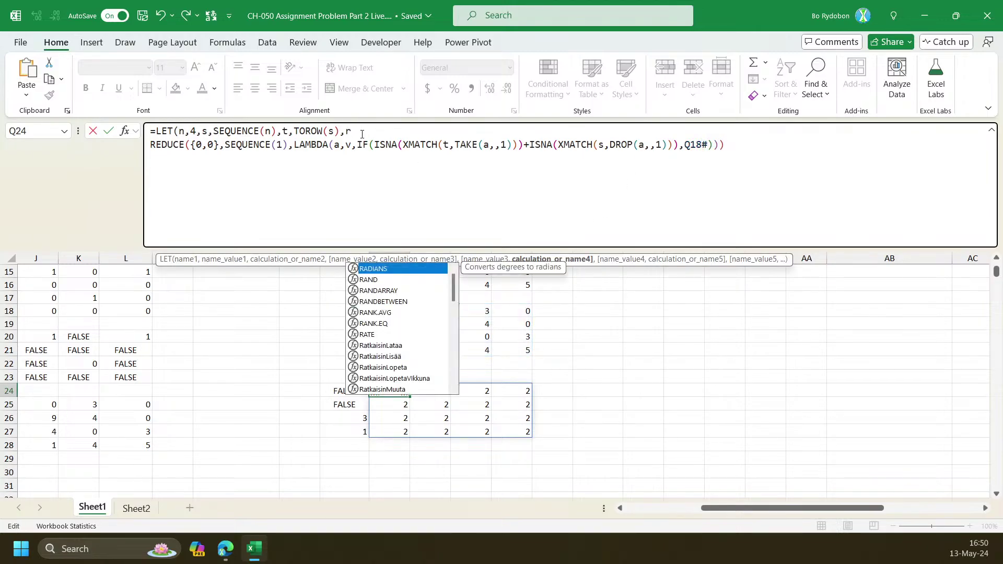
pyautogui.write('e,')
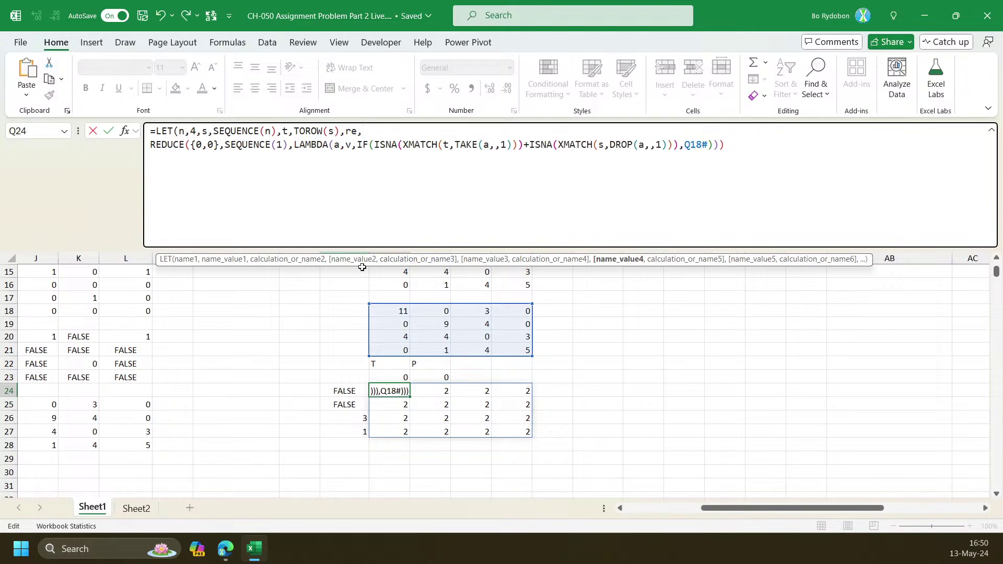
pyautogui.moveTo(389, 310); pyautogui.dragTo(522, 351)
pyautogui.write(',')
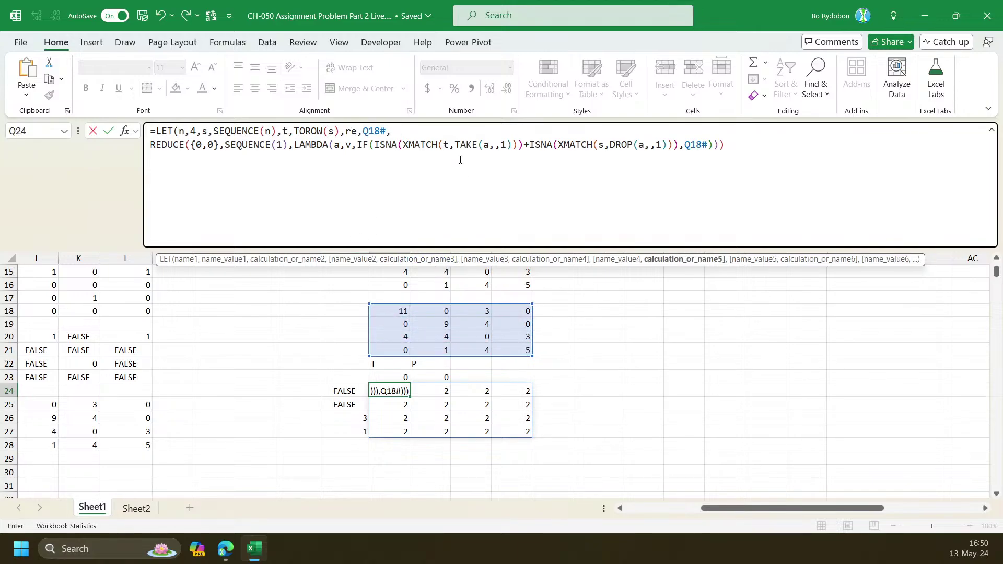
# Replace Q18# in the IF with re, and enter the formula with the proposed parenthesis correction
pyautogui.doubleClick(697, 145)
pyautogui.write('re')
pyautogui.press('Return')
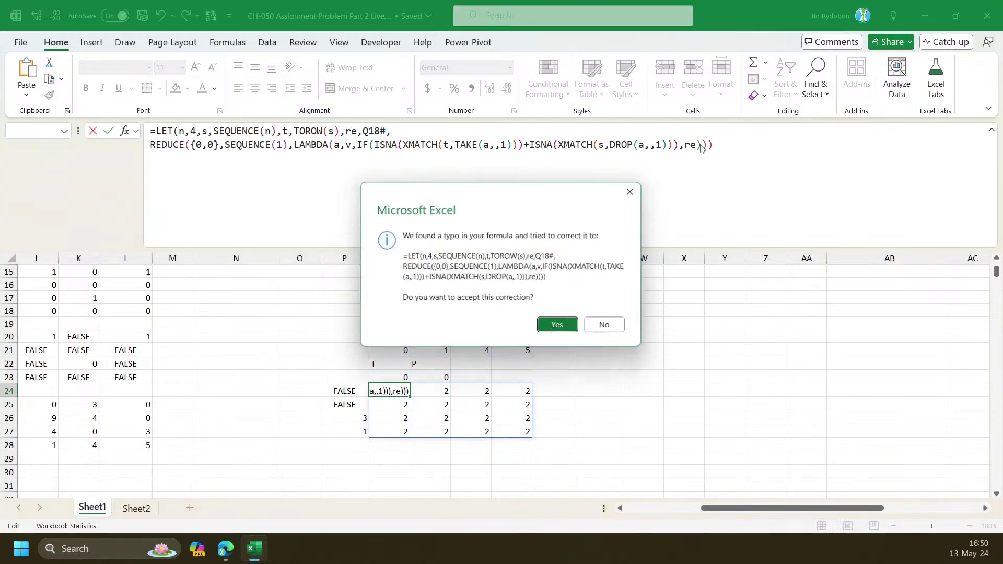
pyautogui.press('Return')
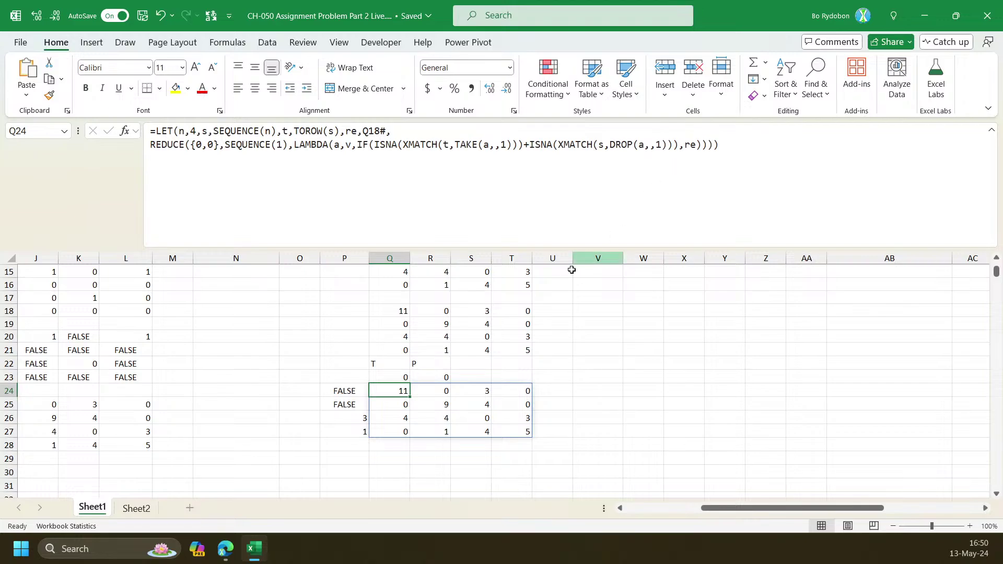
# Set cell Q23 under the T heading to 1, and select the result formula in Q24
pyautogui.click(399, 377)
pyautogui.write('1')
pyautogui.press('Return')
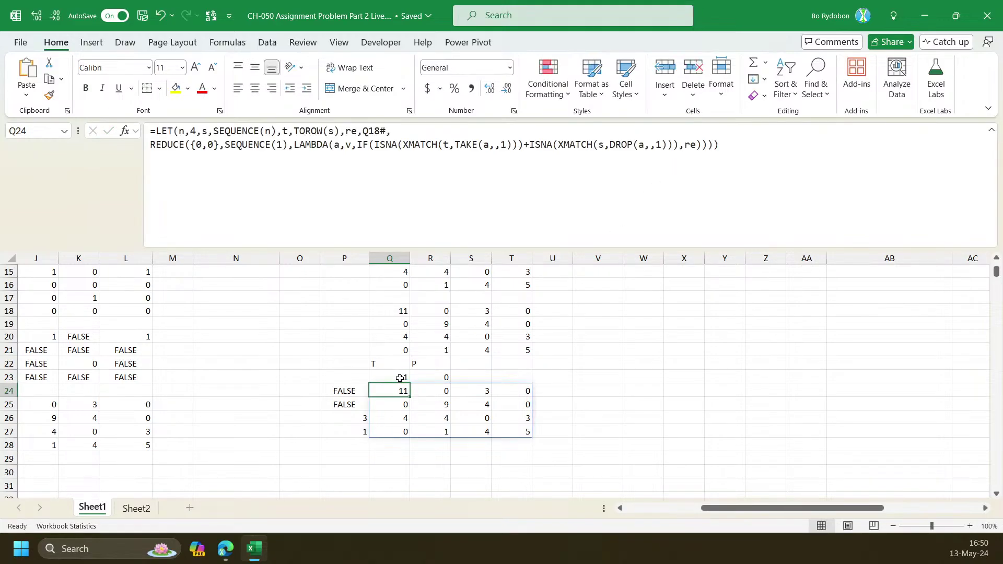
pyautogui.click(399, 377)
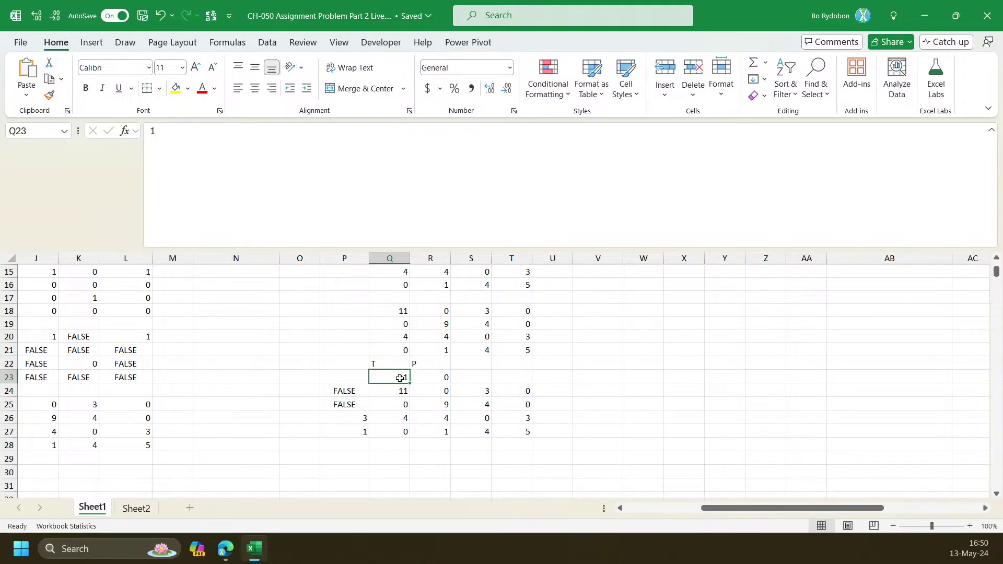
pyautogui.click(400, 392)
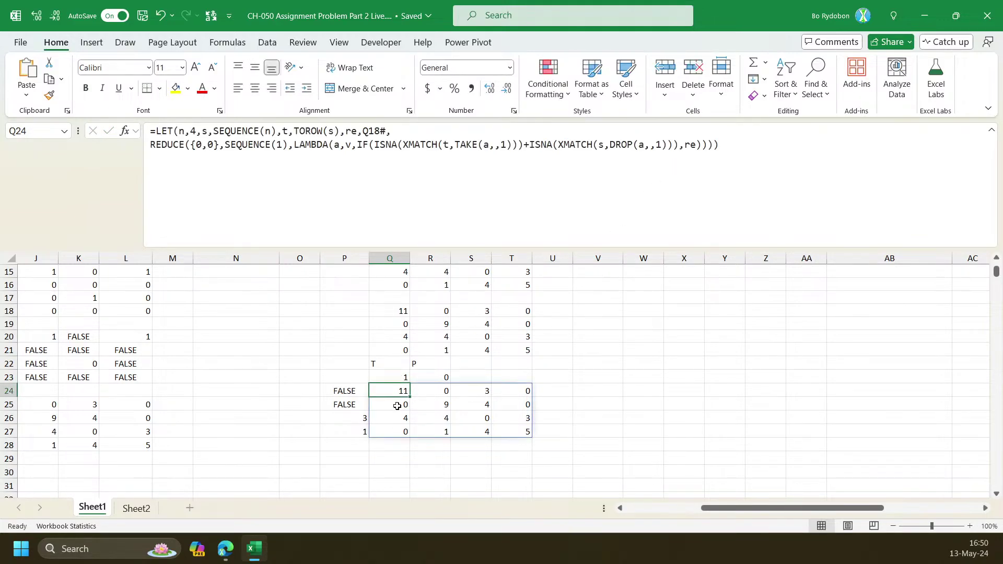
# Change the plus sign between the two ISNA tests in Q24 to multiplication, and inspect the IF's logical test
pyautogui.click(530, 148)
pyautogui.press('BackSpace')
pyautogui.write('*')
pyautogui.hotkey('ctrl', 'Return')
pyautogui.press('Up')
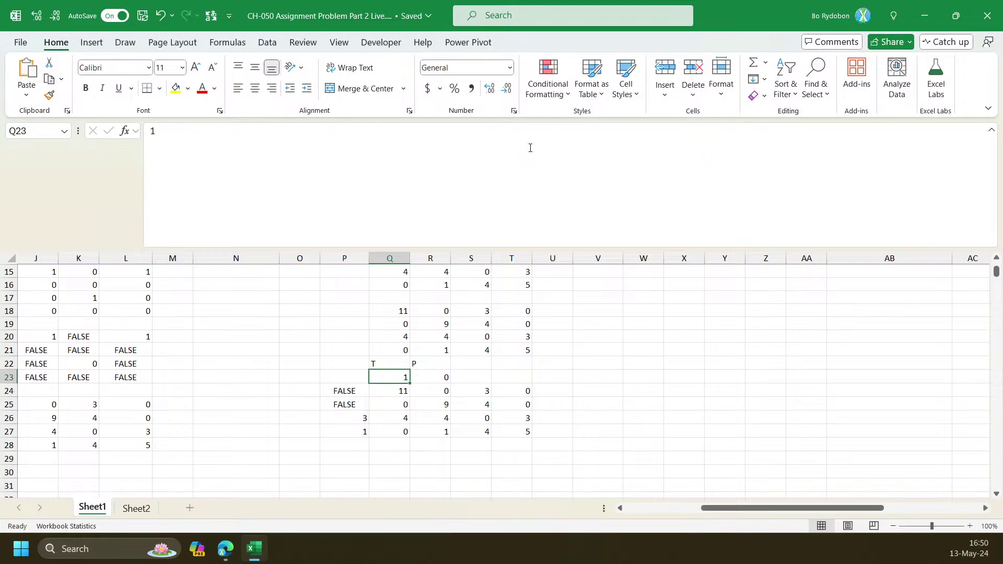
pyautogui.press('Down')
pyautogui.click(439, 144)
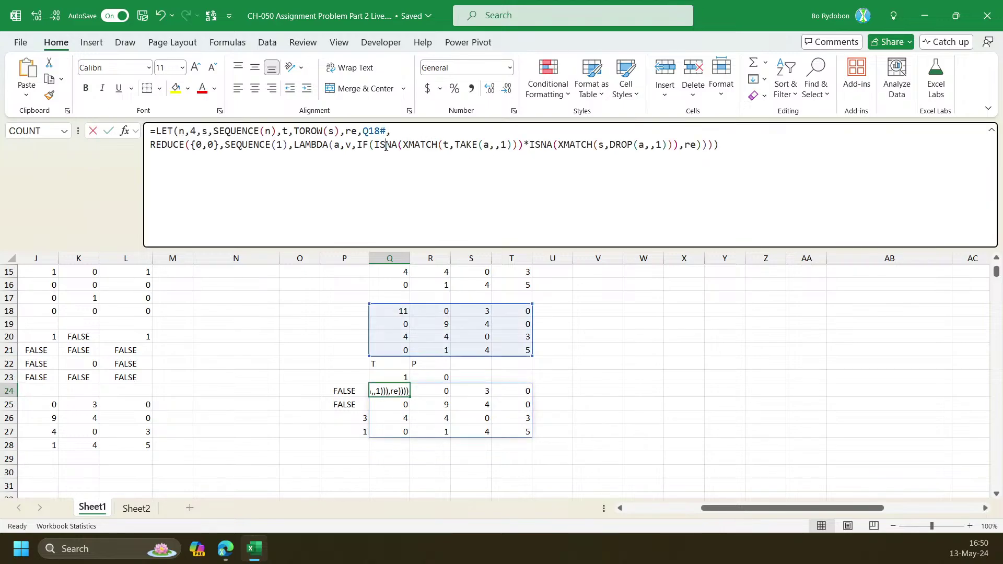
pyautogui.click(387, 260)
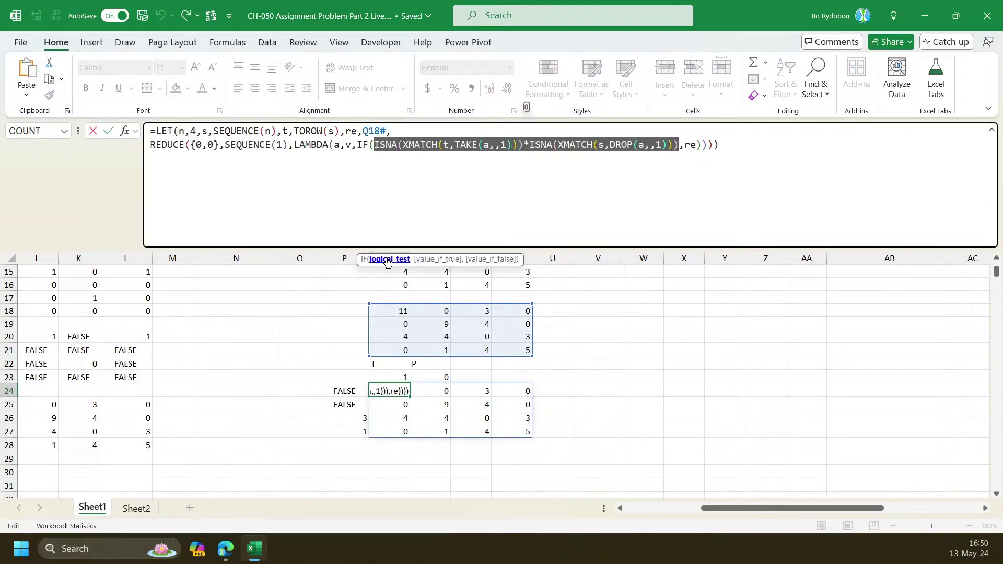
pyautogui.press('Escape')
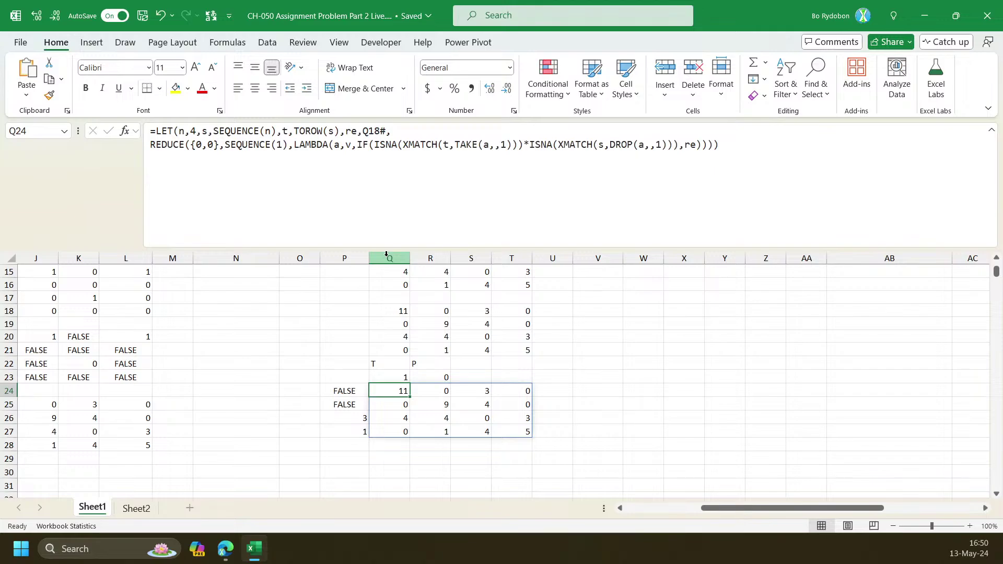
# Set cell Q23 under the T heading to 2
pyautogui.click(405, 375)
pyautogui.write('2')
pyautogui.press('Return')
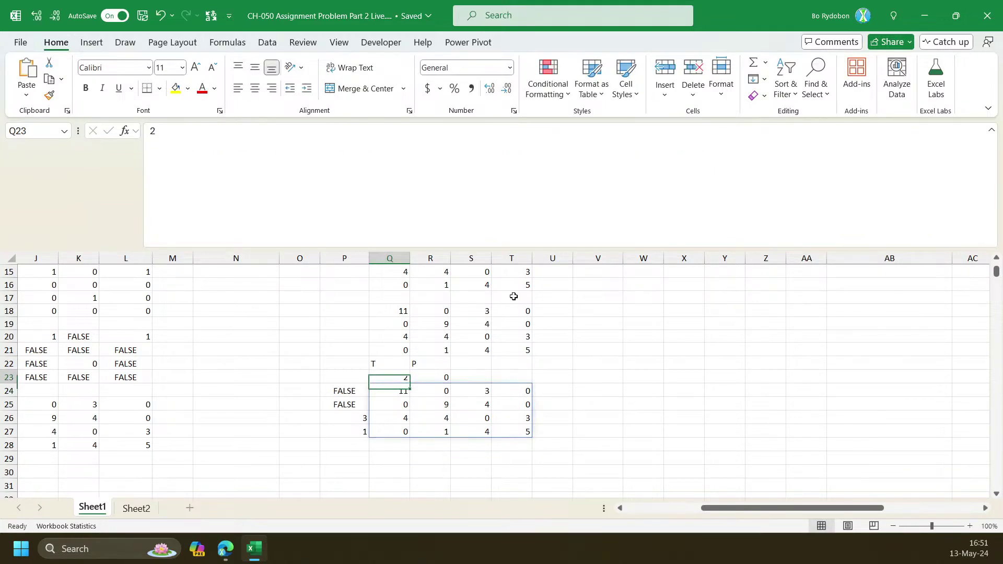
# Try the Q24 formula without the IF and its re argument, returning only the sum of the two ISNA tests
pyautogui.click(529, 146)
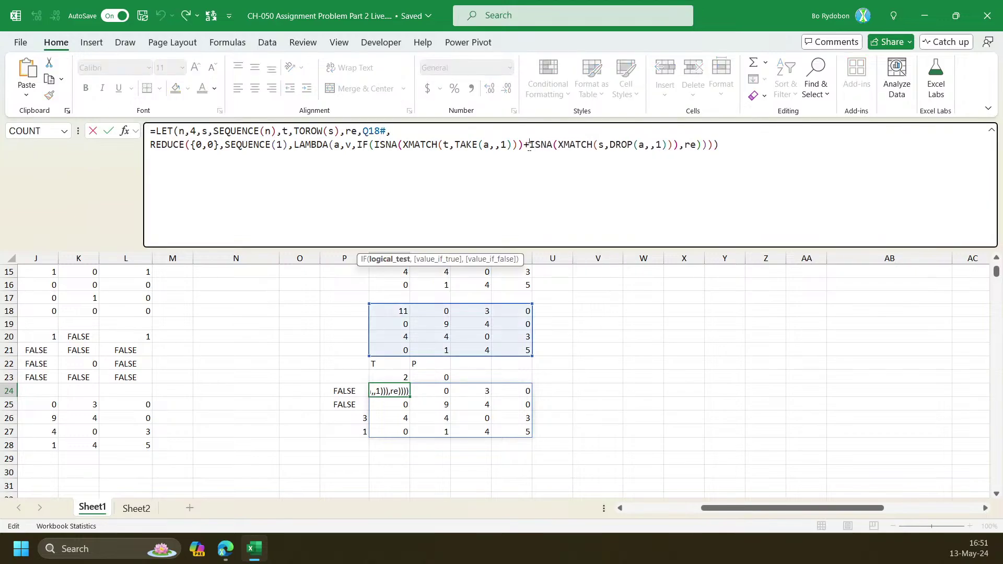
pyautogui.press('Escape')
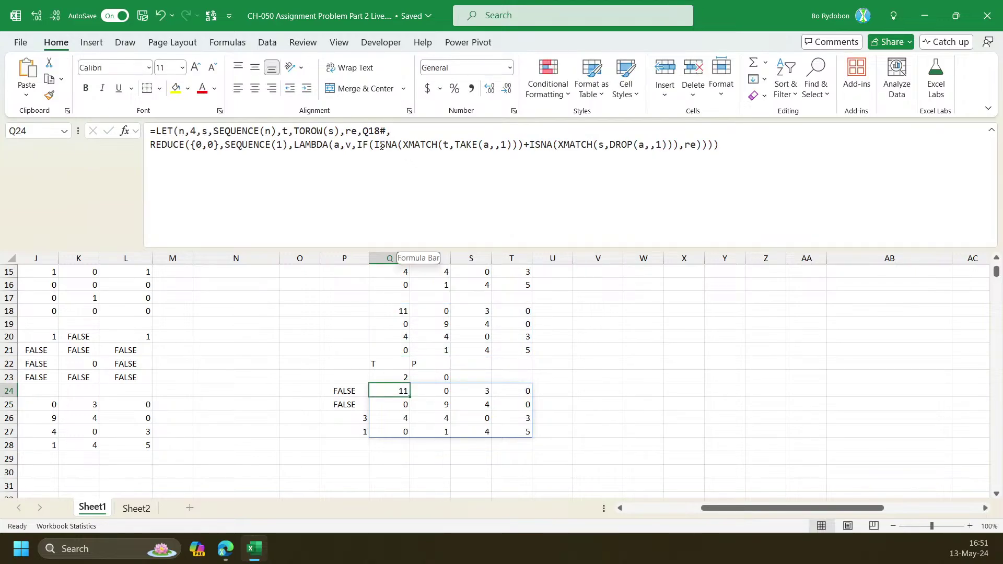
pyautogui.doubleClick(362, 144)
pyautogui.press('Delete')
pyautogui.click(673, 147)
pyautogui.press('Delete')
pyautogui.press('Delete')
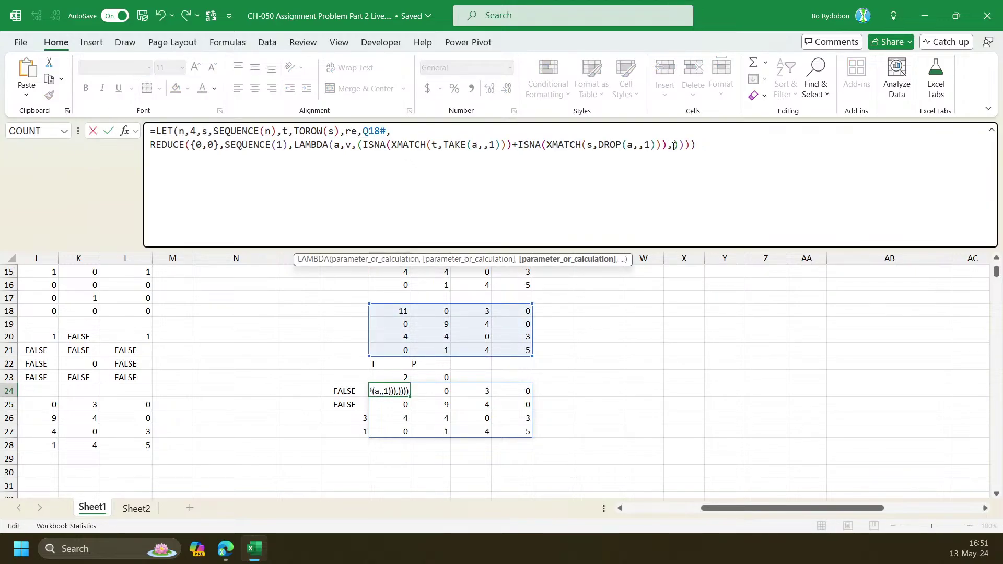
pyautogui.press('BackSpace')
pyautogui.press('Return')
pyautogui.press('Up')
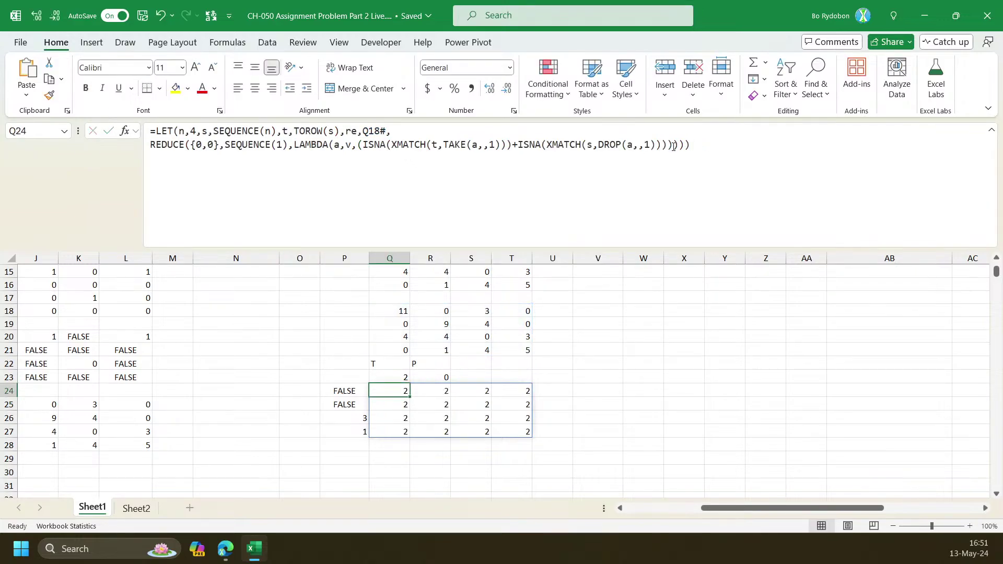
# Try {1,0} as REDUCE's initial array in the ISNA-sum formula, and undo back to the IF version
pyautogui.click(558, 156)
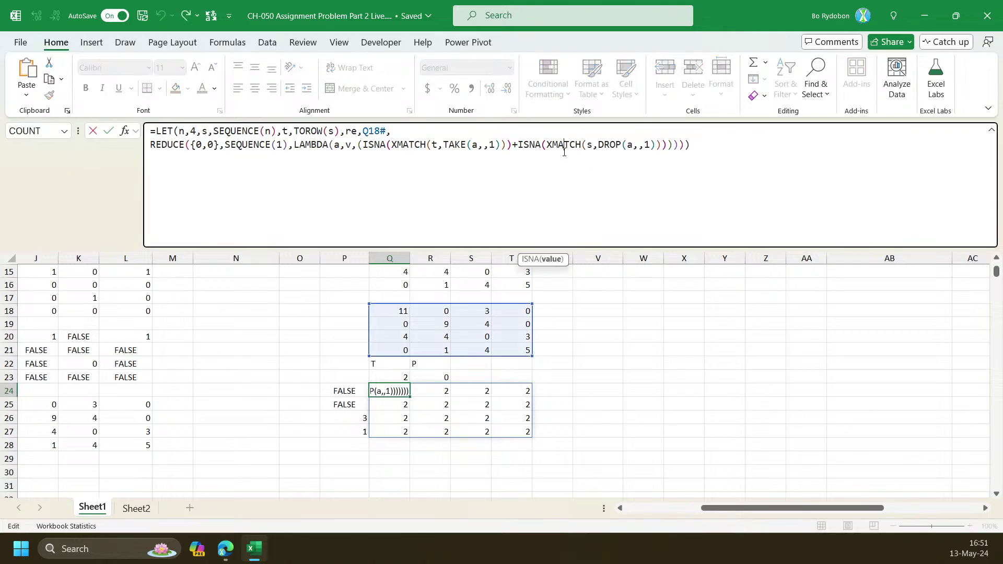
pyautogui.doubleClick(198, 149)
pyautogui.write('1')
pyautogui.press('Return')
pyautogui.press('Up')
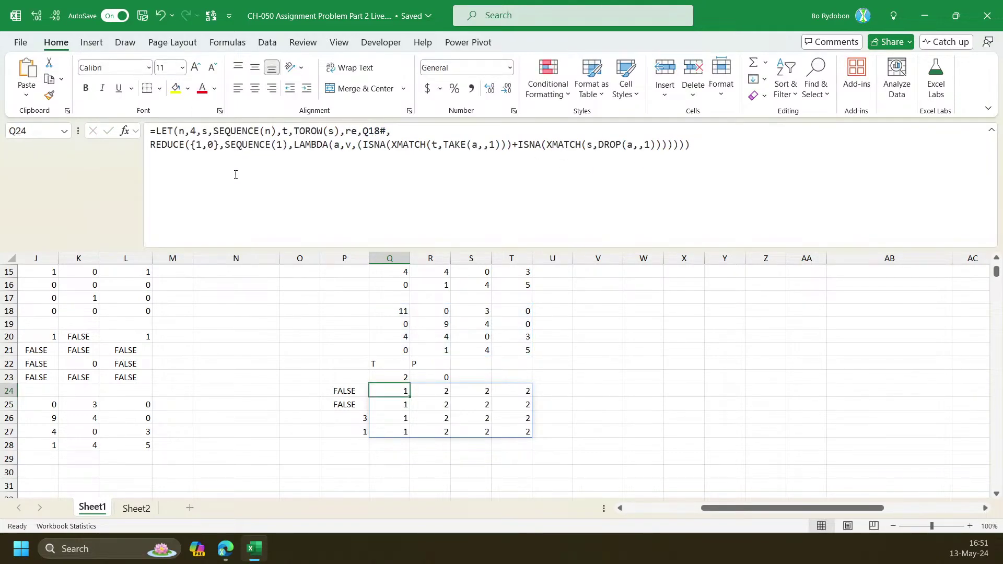
pyautogui.hotkey('ctrl', 'z')
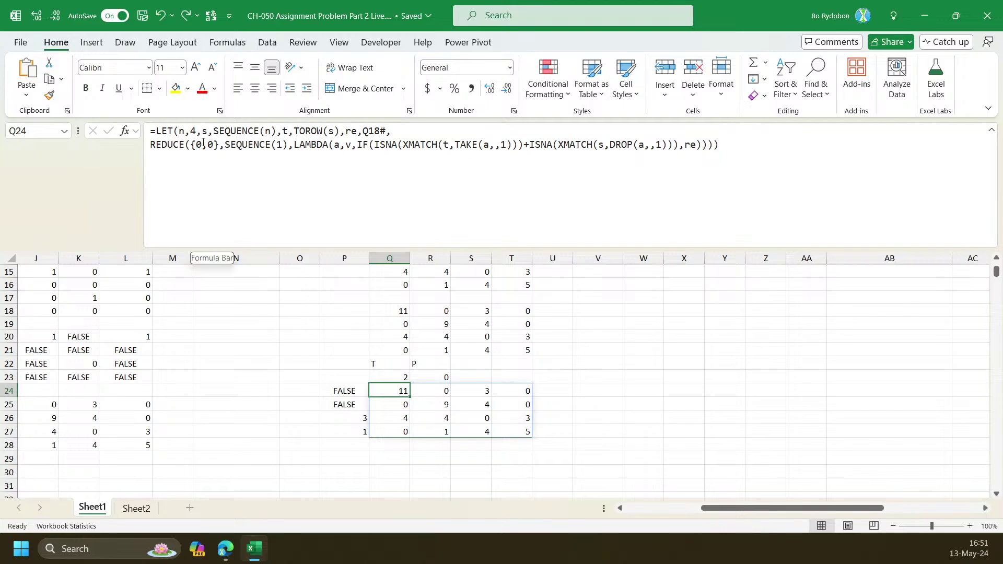
# Set the first value of REDUCE's initial array in the Q24 IF formula to 1
pyautogui.click(203, 143)
pyautogui.press('BackSpace')
pyautogui.write('1')
pyautogui.press('Return')
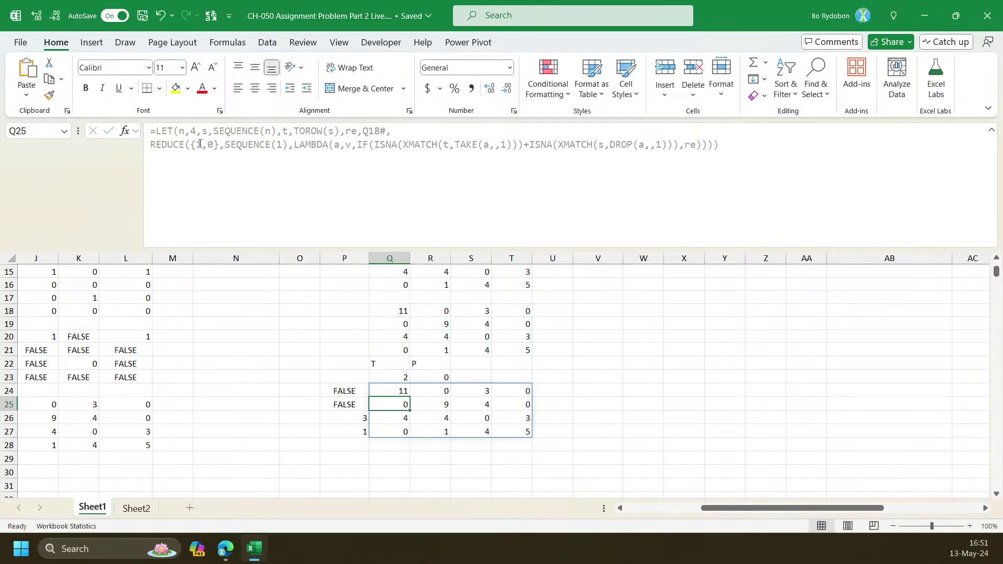
pyautogui.press('Up')
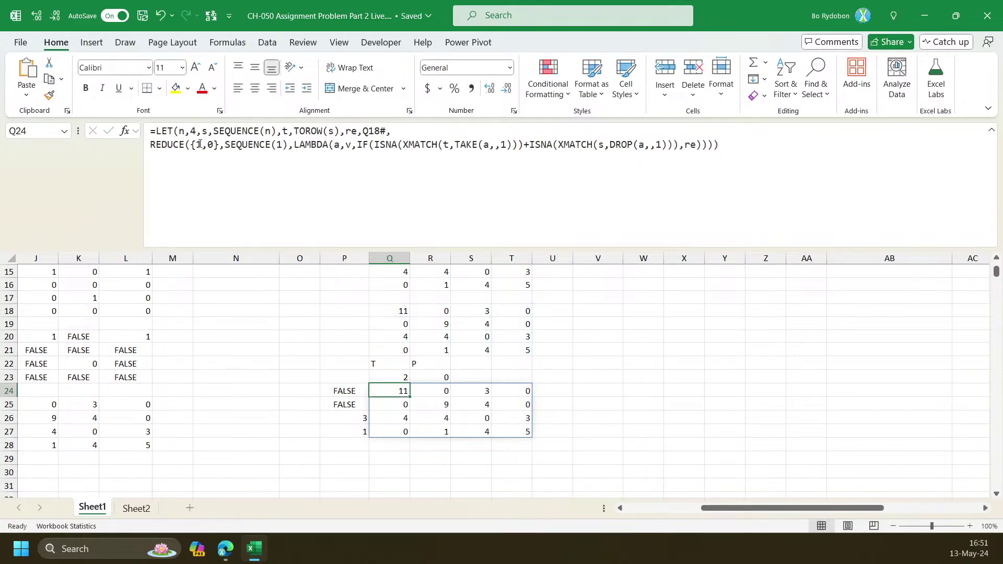
# Replace the plus sign between the two ISNA tests in Q24 with a multiplication sign
pyautogui.click(531, 148)
pyautogui.press('BackSpace')
pyautogui.write('*')
pyautogui.press('Return')
pyautogui.press('Up')
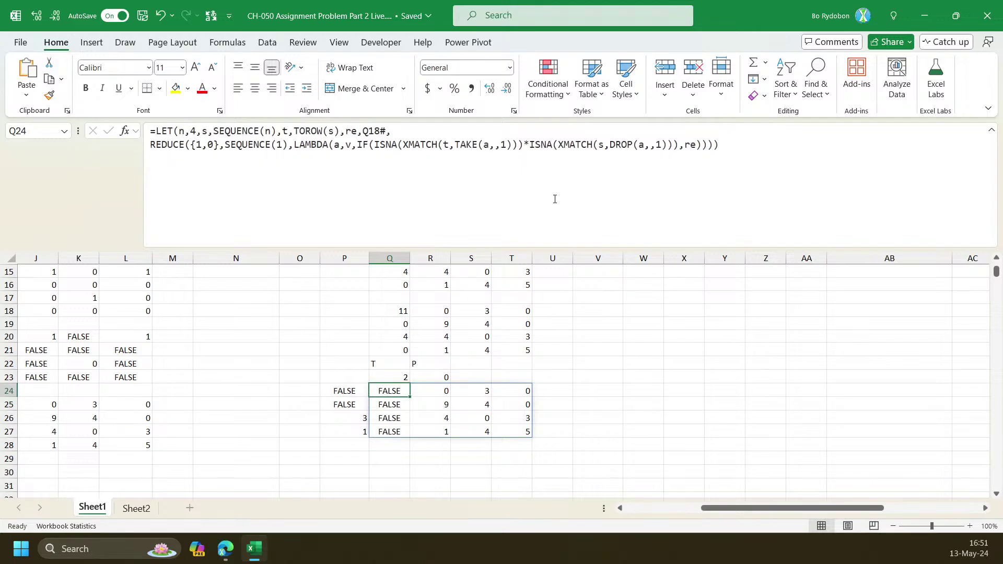
# Set the second value of REDUCE's initial array in Q24 to 3
pyautogui.click(212, 144)
pyautogui.press('BackSpace')
pyautogui.write('3')
pyautogui.press('Return')
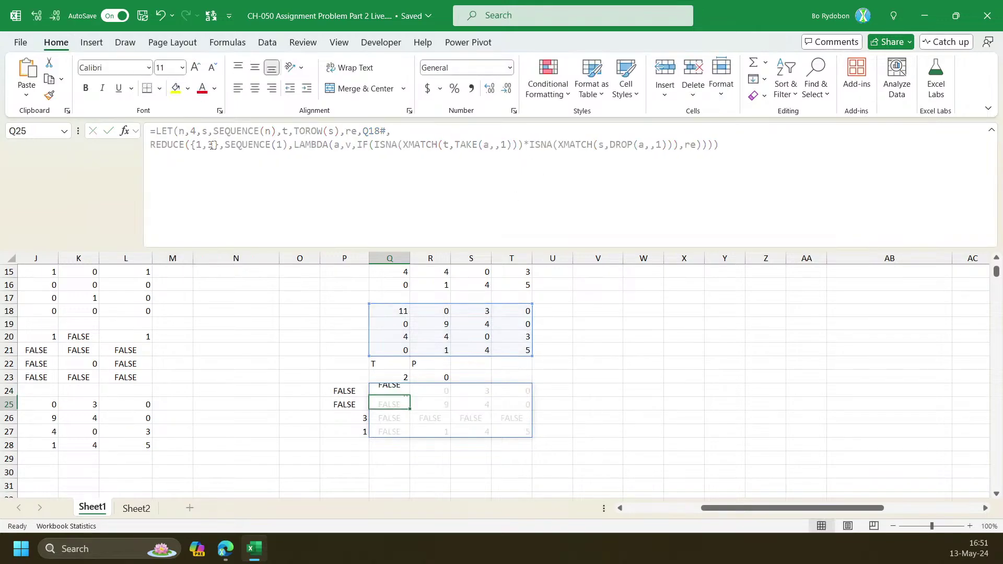
pyautogui.press('Up')
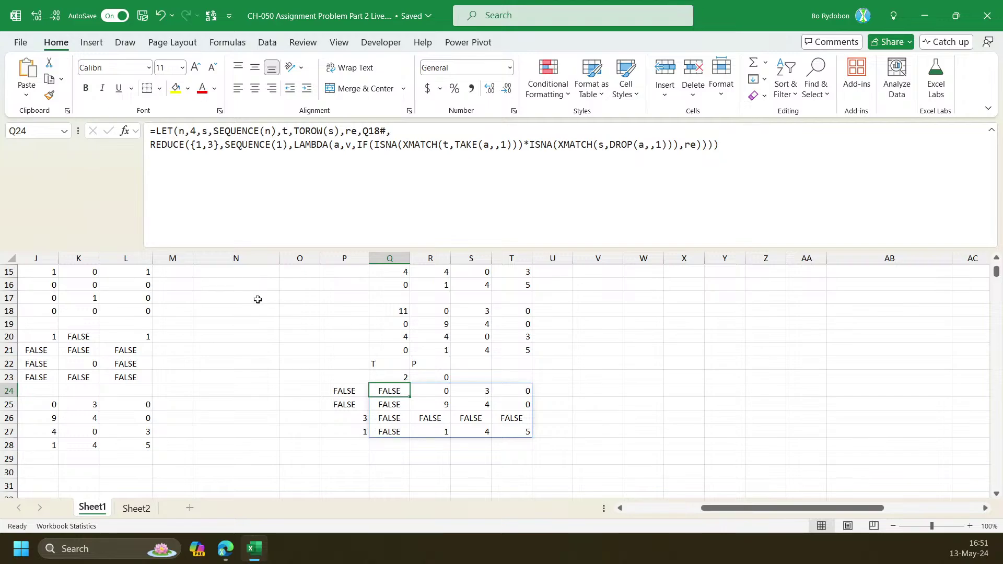
# Wrap the IF expression inside Q24's LAMBDA in a LET that names it b and returns b
pyautogui.click(358, 145)
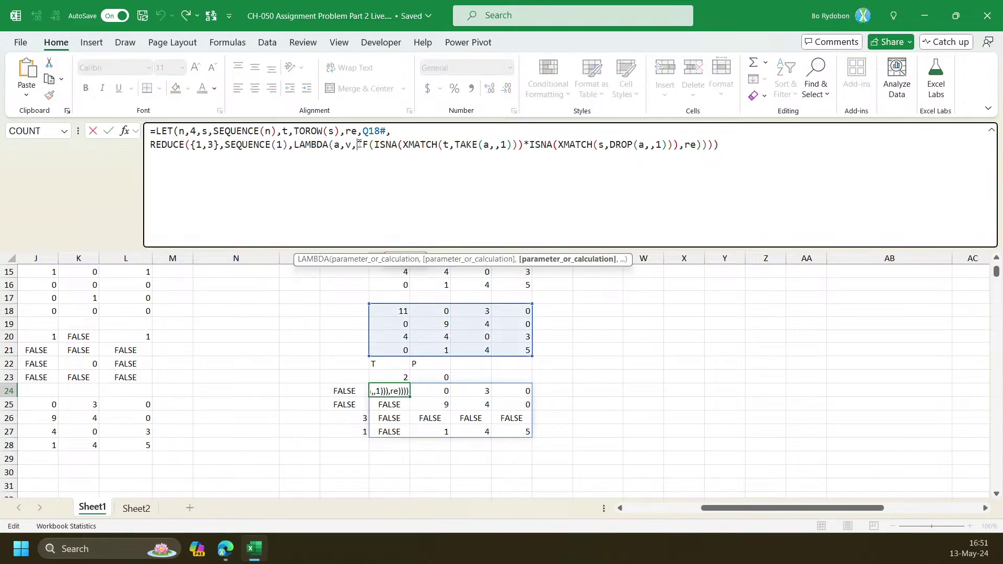
pyautogui.write('lety')
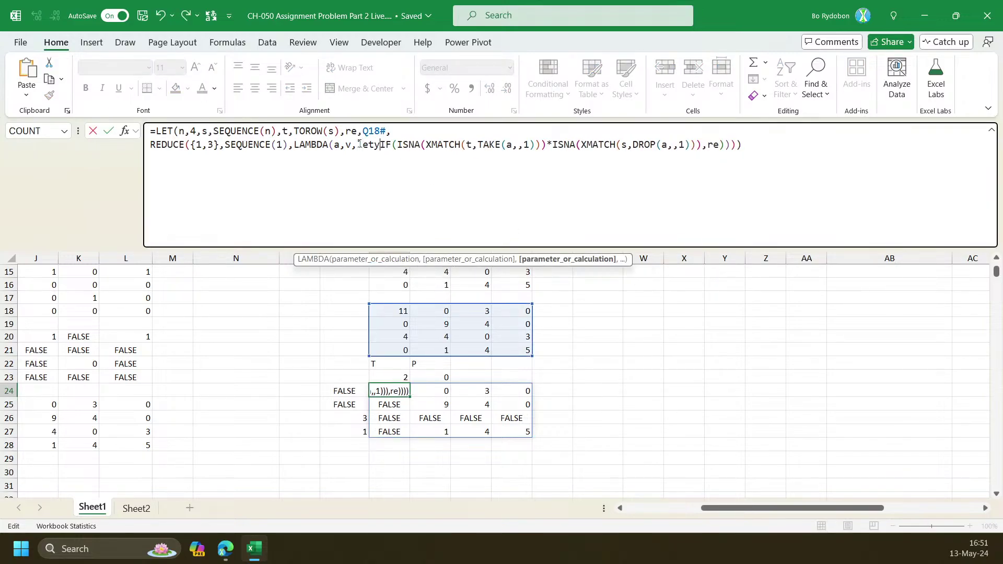
pyautogui.press('Tab')
pyautogui.write('b,')
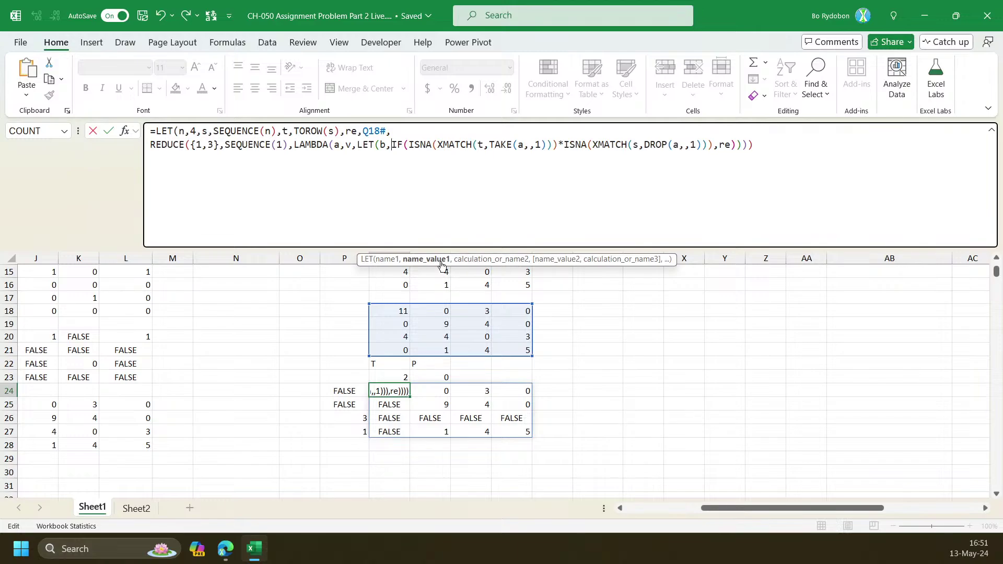
pyautogui.click(425, 260)
pyautogui.click(737, 150)
pyautogui.write(',b')
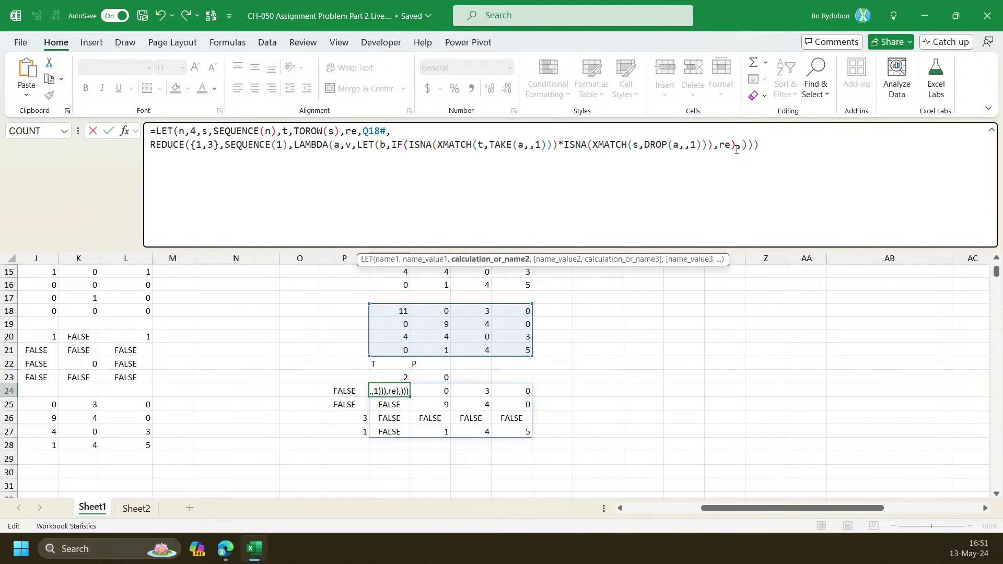
pyautogui.press('Return')
pyautogui.press('Return')
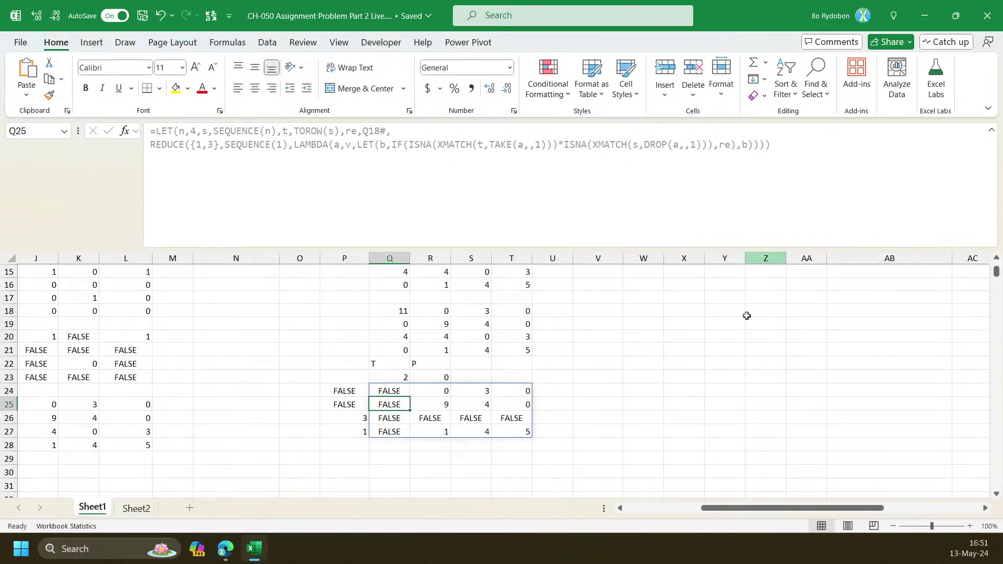
# Reset REDUCE's initial array in the Q24 formula to {0,0}
pyautogui.click(357, 390)
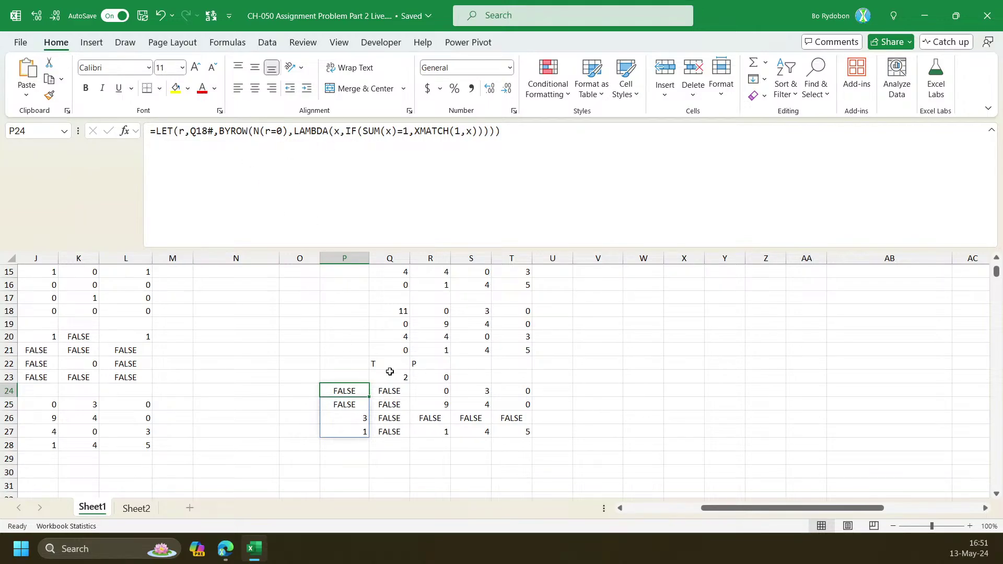
pyautogui.click(389, 391)
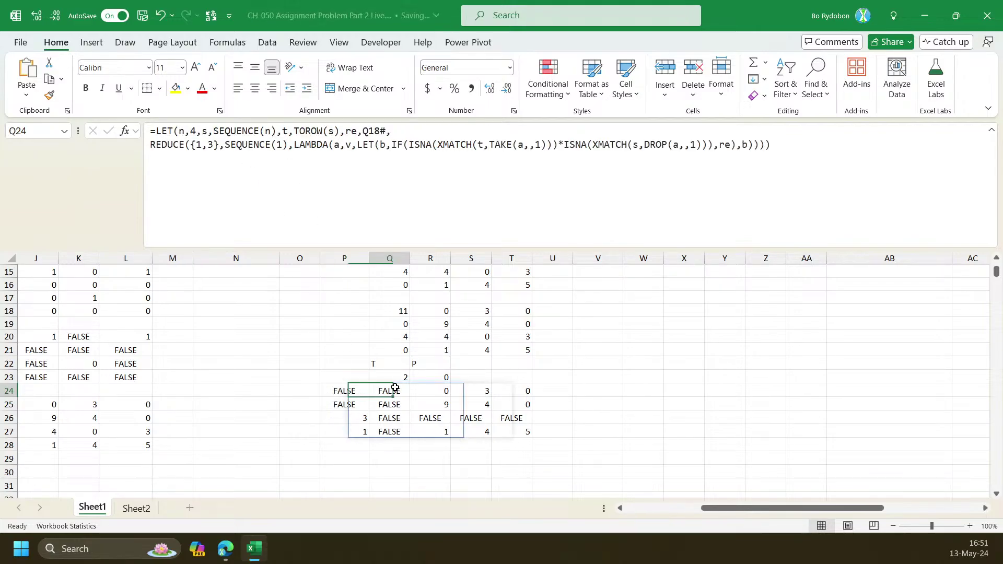
pyautogui.click(203, 146)
pyautogui.press('BackSpace')
pyautogui.write('0')
pyautogui.press('Right')
pyautogui.press('Delete')
pyautogui.write('0')
pyautogui.hotkey('ctrl', 'Return')
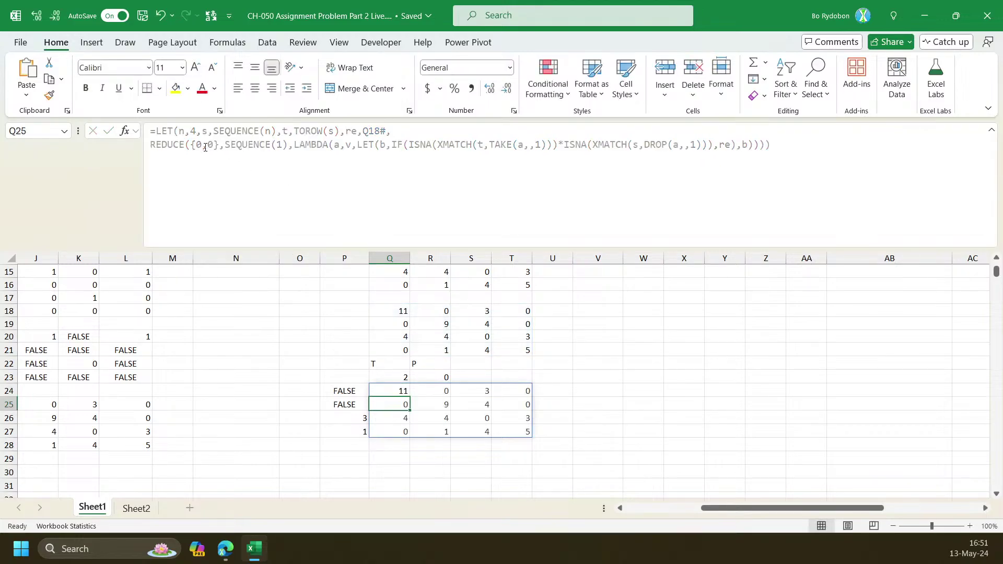
# Put the returned b and its closing parentheses on a new line in the Q24 formula
pyautogui.click(742, 146)
pyautogui.hotkey('alt', 'Return')
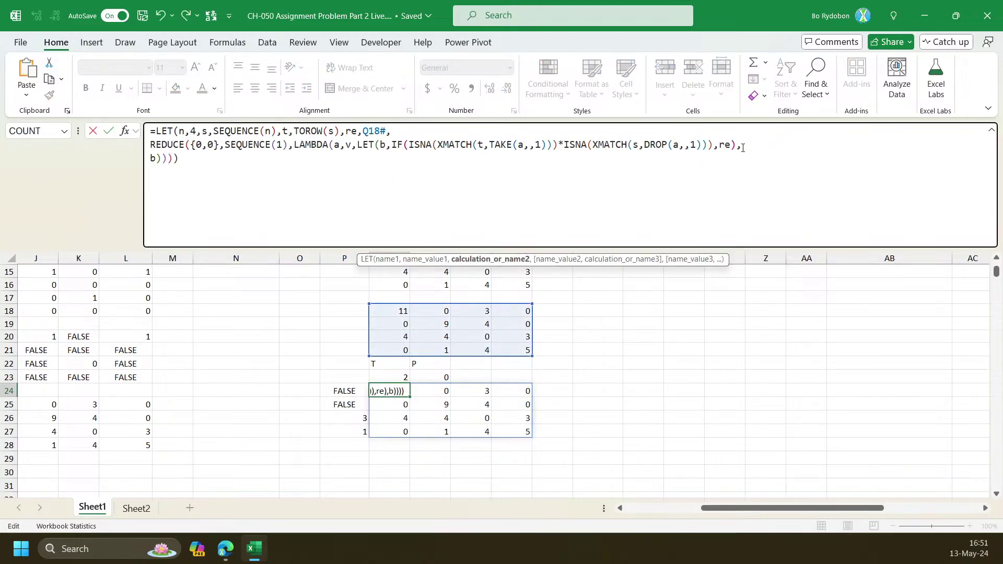
pyautogui.hotkey('ctrl', 'Return')
# Copy the BYROW expression from P24's formula and paste it over the returned b in Q24
pyautogui.click(349, 390)
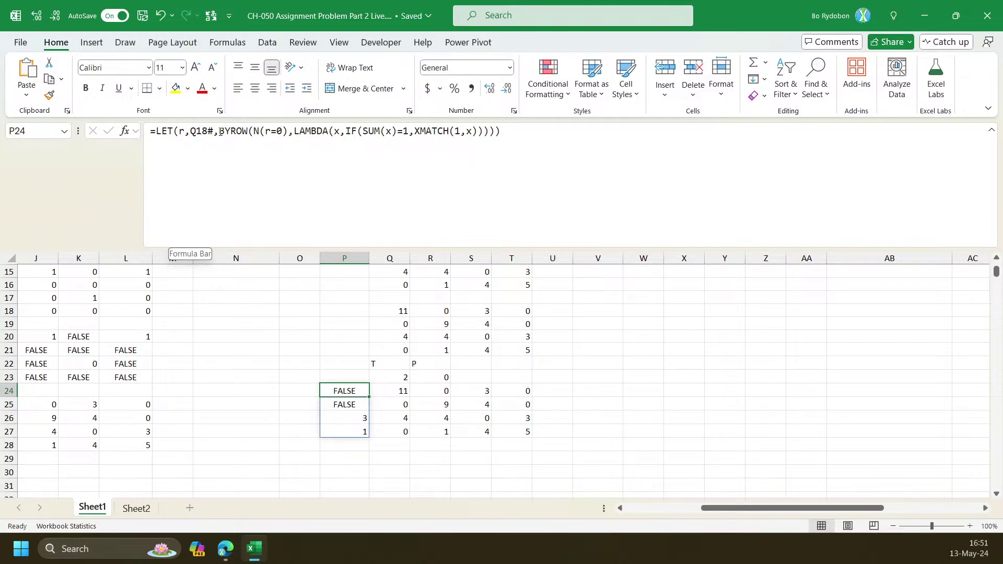
pyautogui.moveTo(220, 131); pyautogui.dragTo(714, 139)
pyautogui.hotkey('ctrl', 'c')
pyautogui.press('Escape')
pyautogui.click(377, 391)
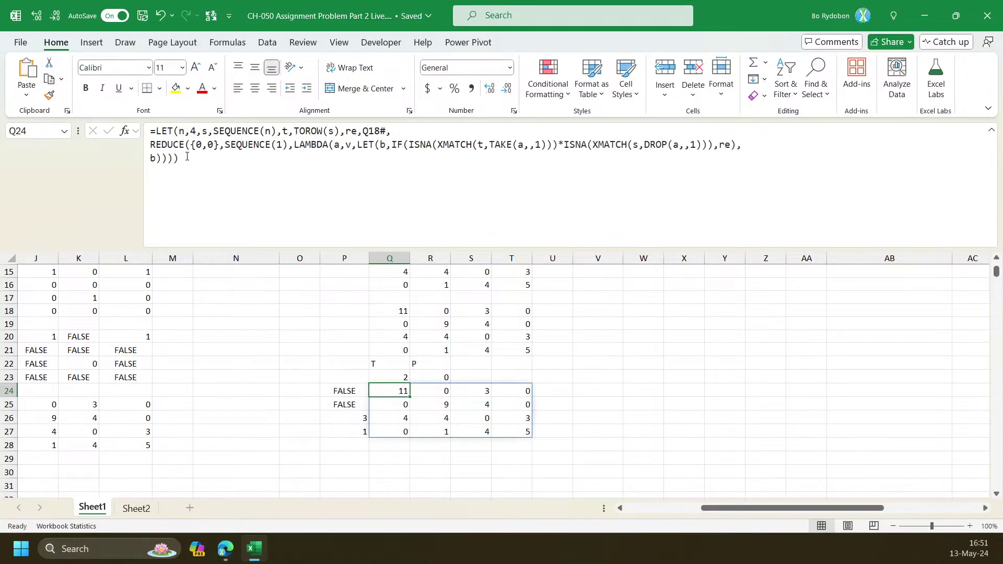
pyautogui.doubleClick(153, 158)
pyautogui.hotkey('ctrl', 'v')
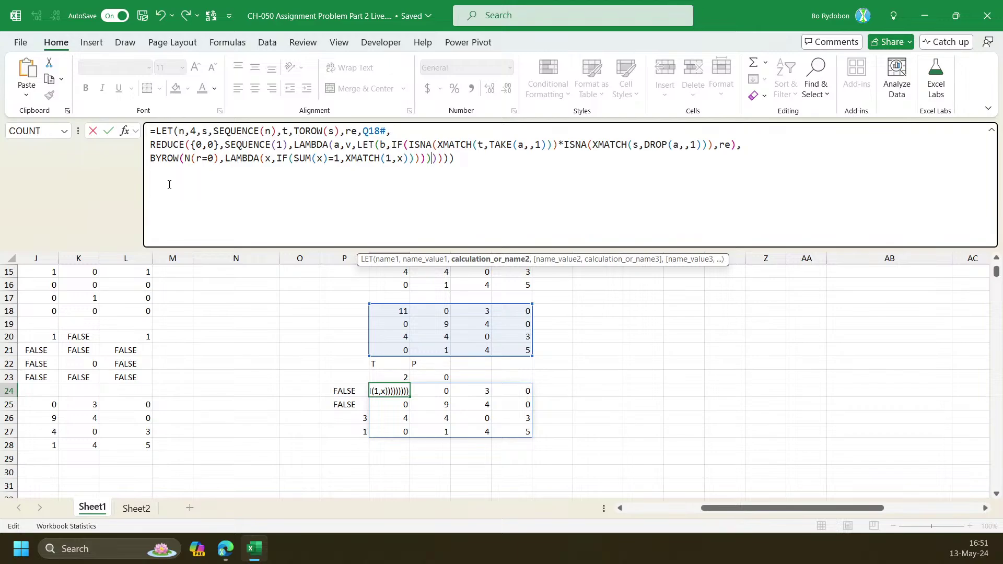
# Change r to b in the pasted BYROW test, and enter the Q24 formula without the surplus closing parenthesis
pyautogui.doubleClick(198, 161)
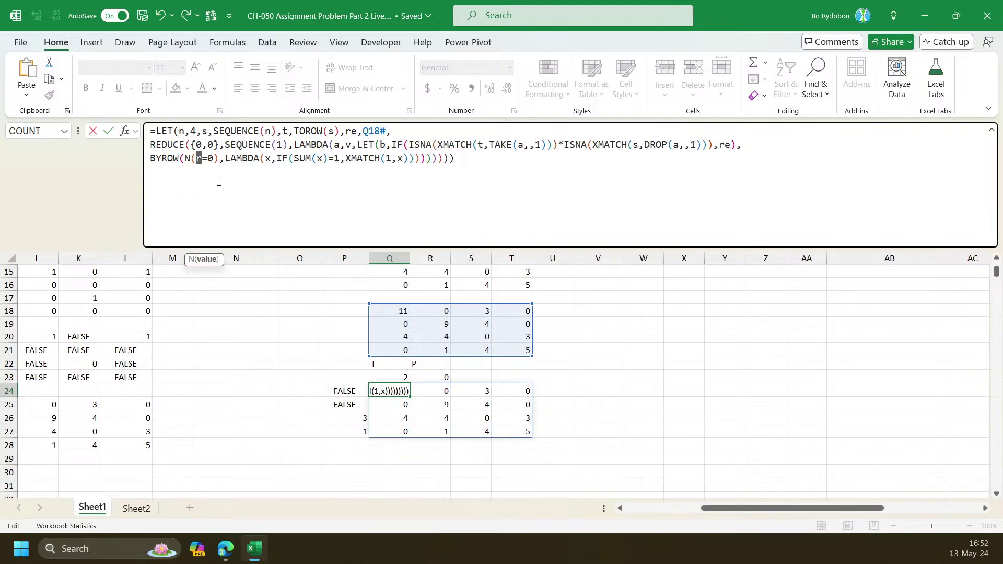
pyautogui.write('b')
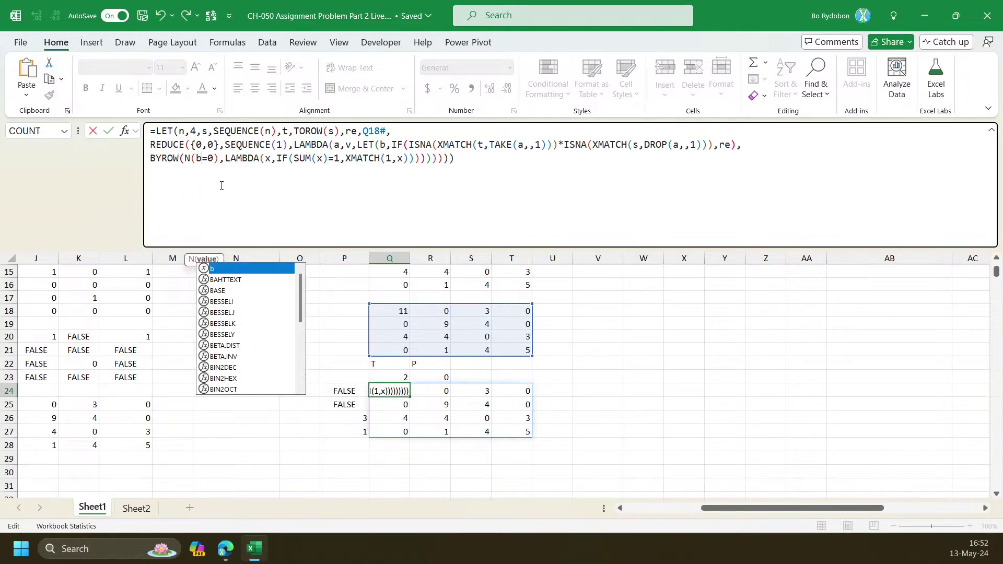
pyautogui.press('Return')
pyautogui.press('Return')
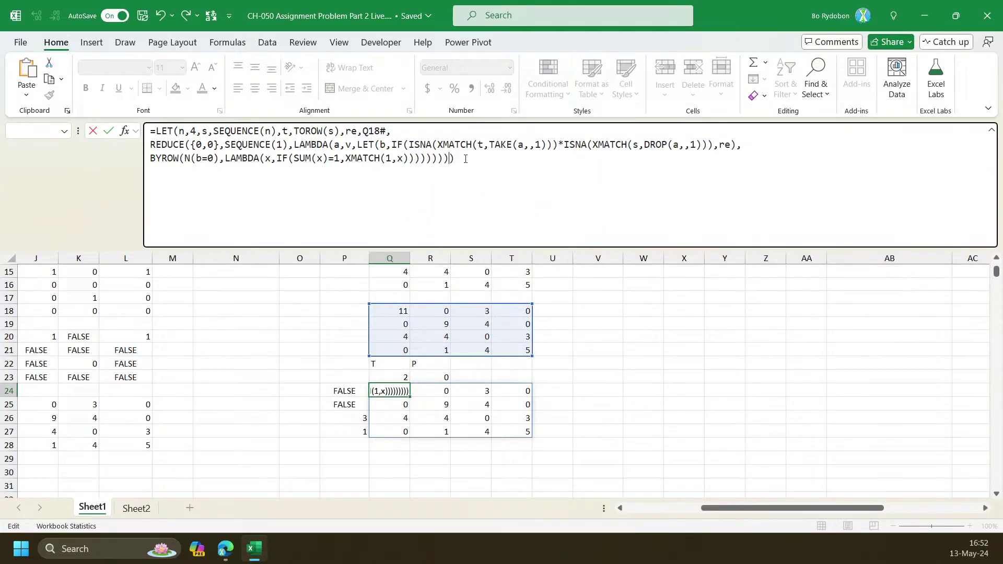
pyautogui.press('BackSpace')
pyautogui.press('Return')
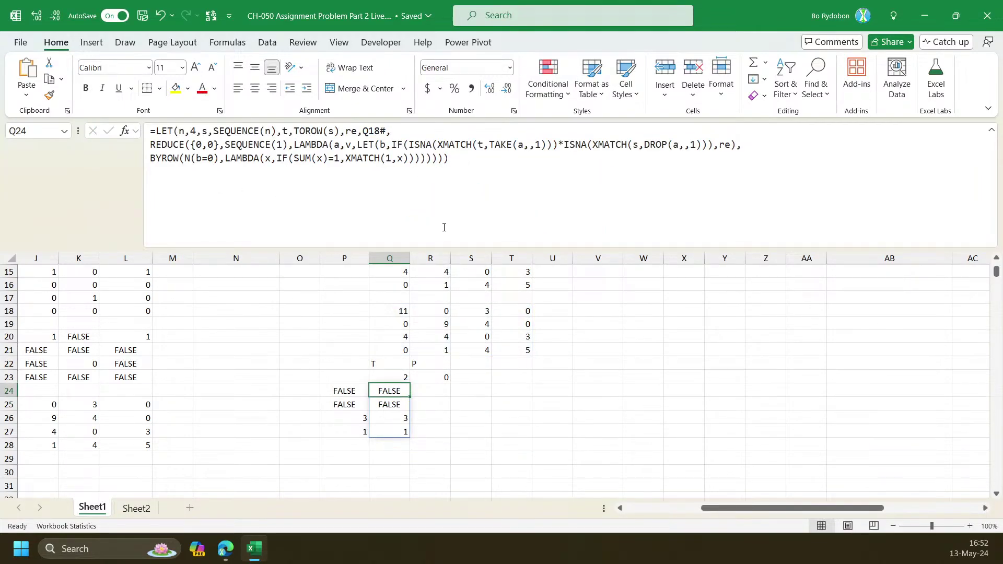
# Examine the BYROW results in Q26:Q27 against the value under the T heading in Q23
pyautogui.click(401, 421)
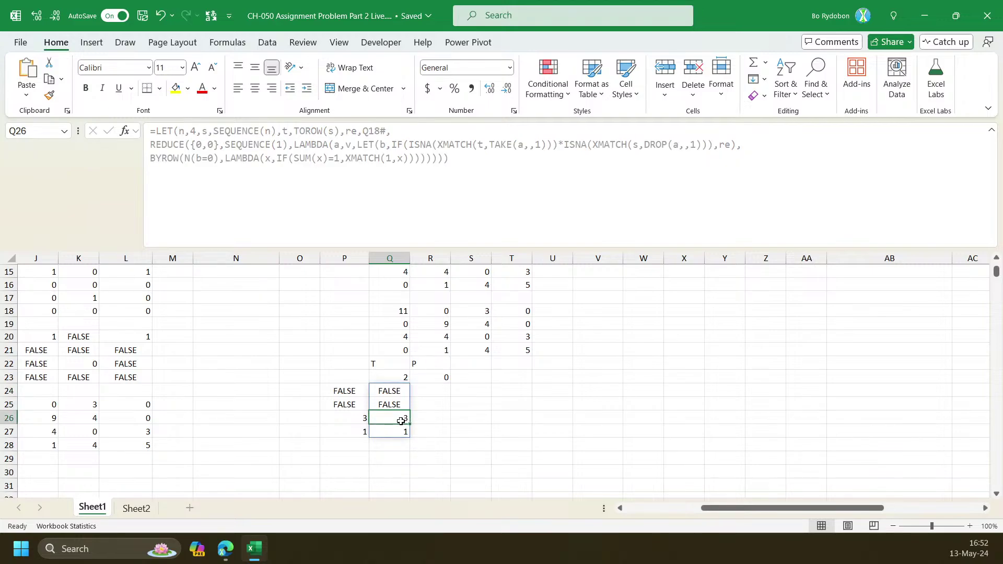
pyautogui.moveTo(401, 421); pyautogui.dragTo(398, 433)
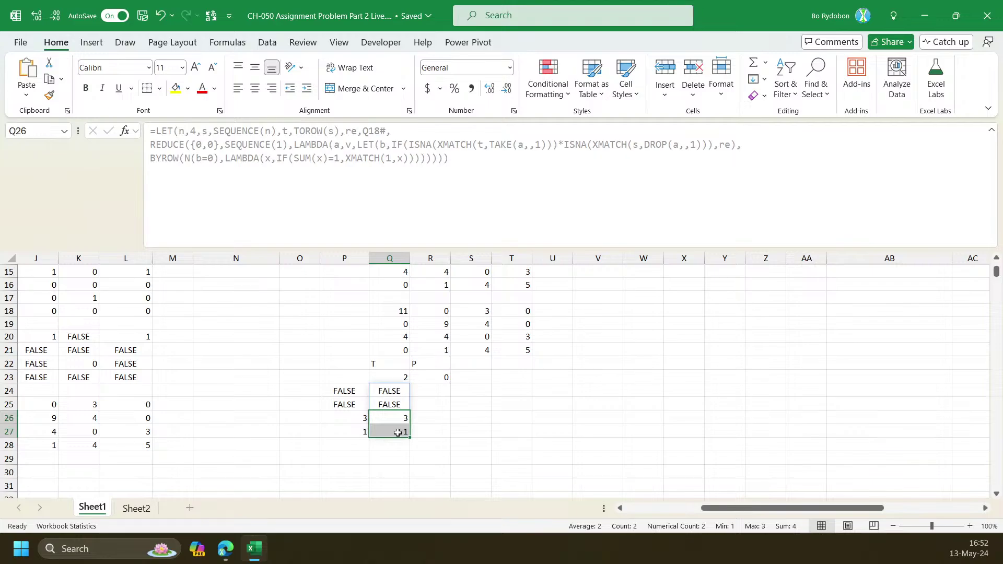
pyautogui.click(396, 418)
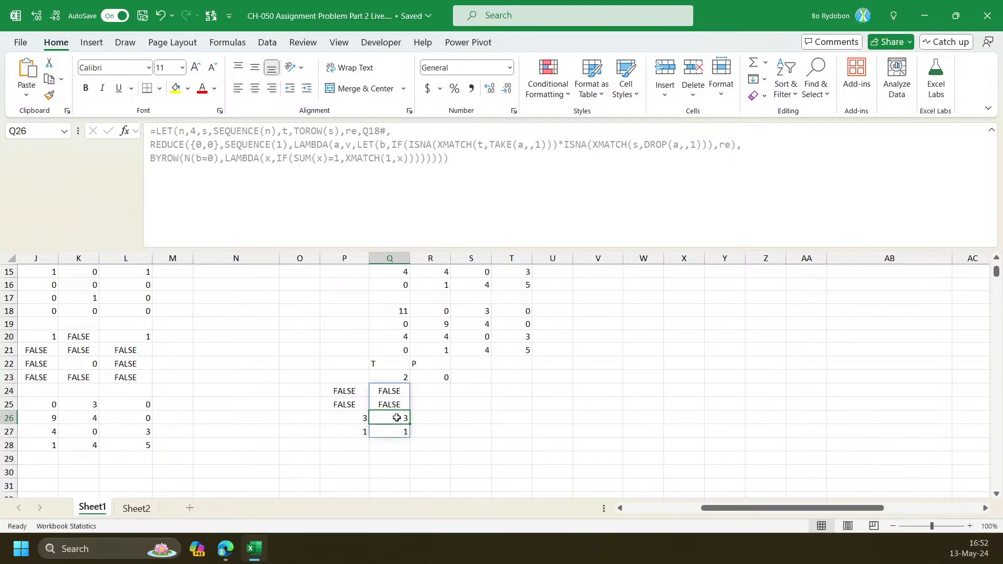
pyautogui.press('Up')
pyautogui.press('Up')
pyautogui.press('Up')
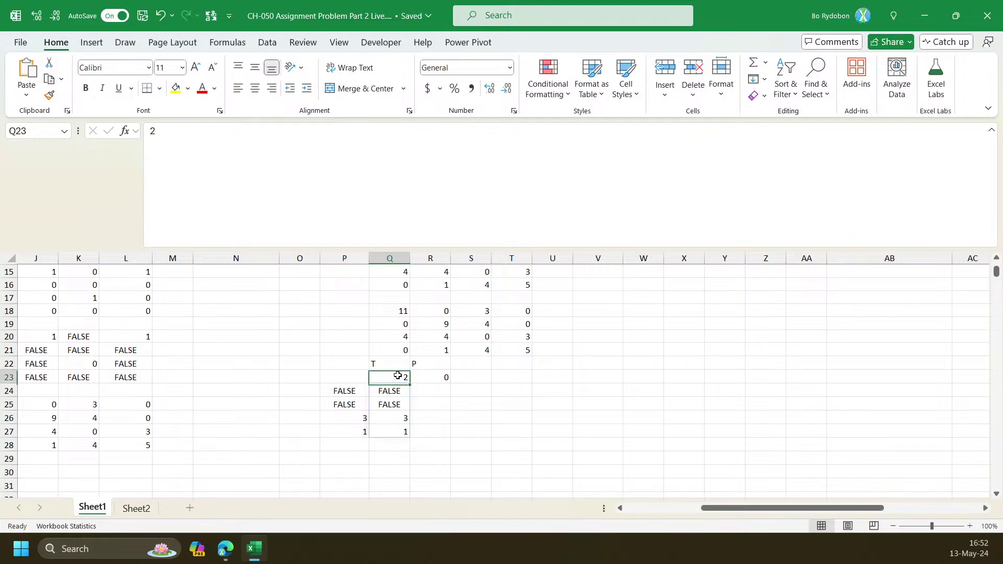
pyautogui.moveTo(394, 419); pyautogui.dragTo(393, 436)
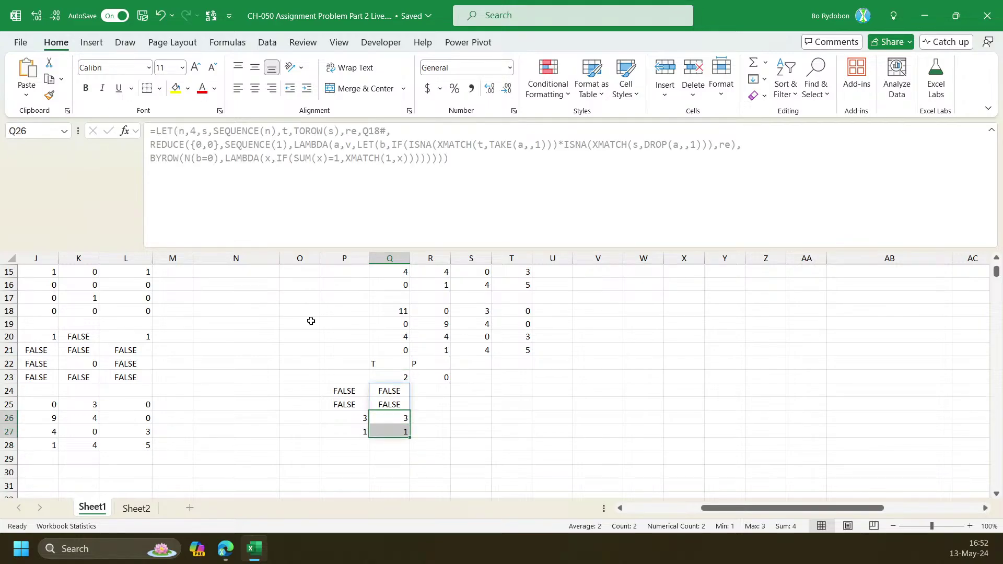
pyautogui.click(391, 388)
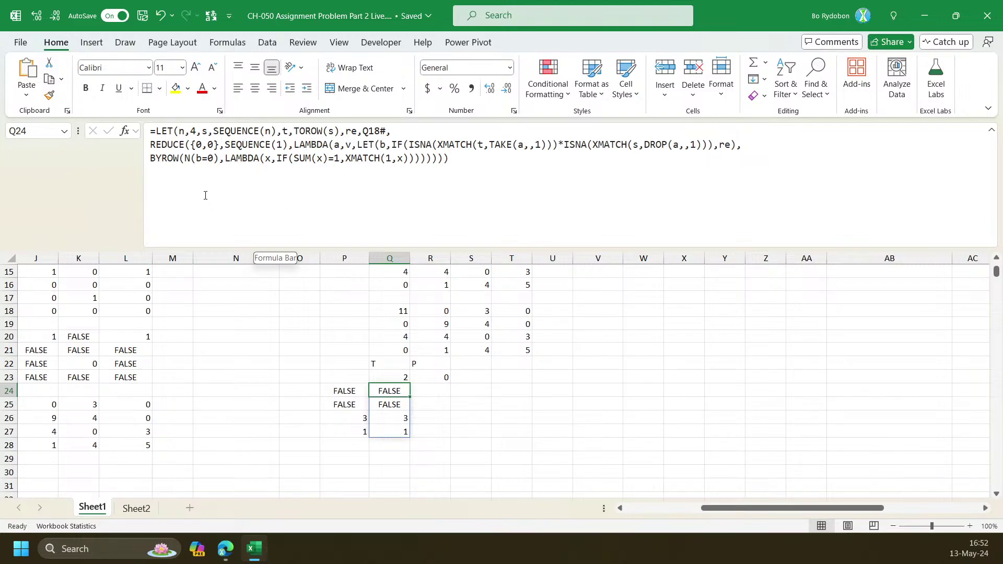
pyautogui.click(152, 159)
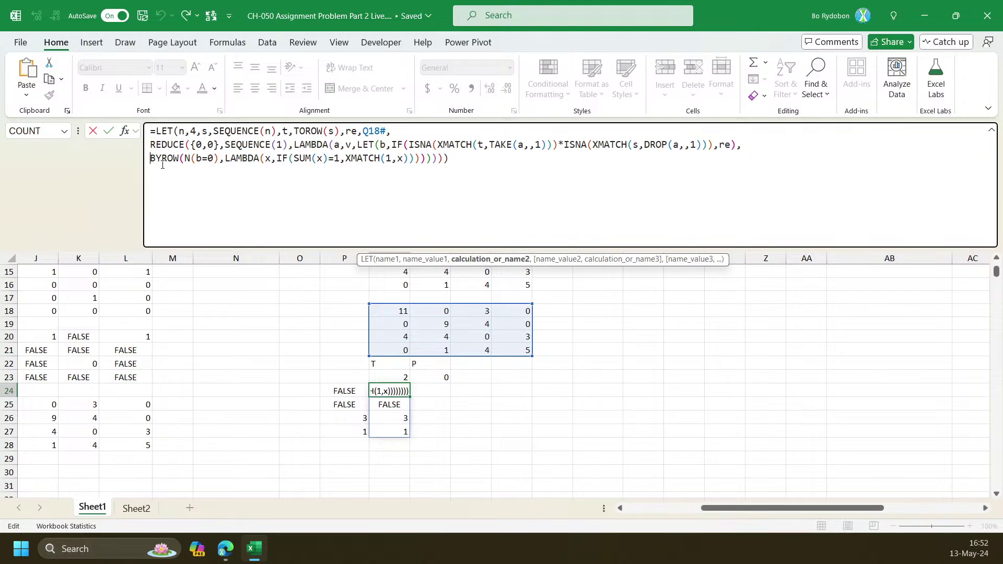
pyautogui.press('Escape')
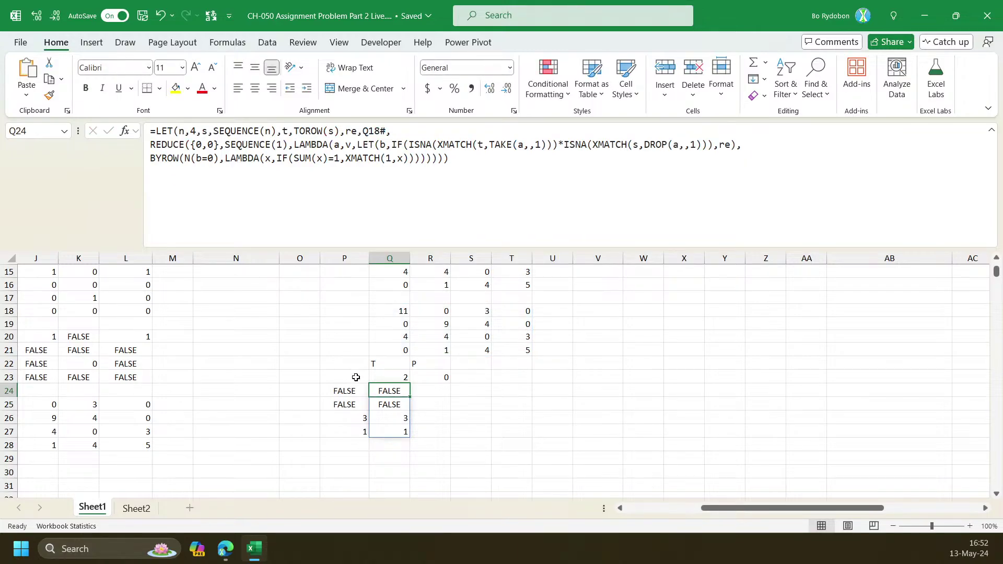
pyautogui.click(394, 422)
pyautogui.moveTo(394, 424); pyautogui.dragTo(392, 430)
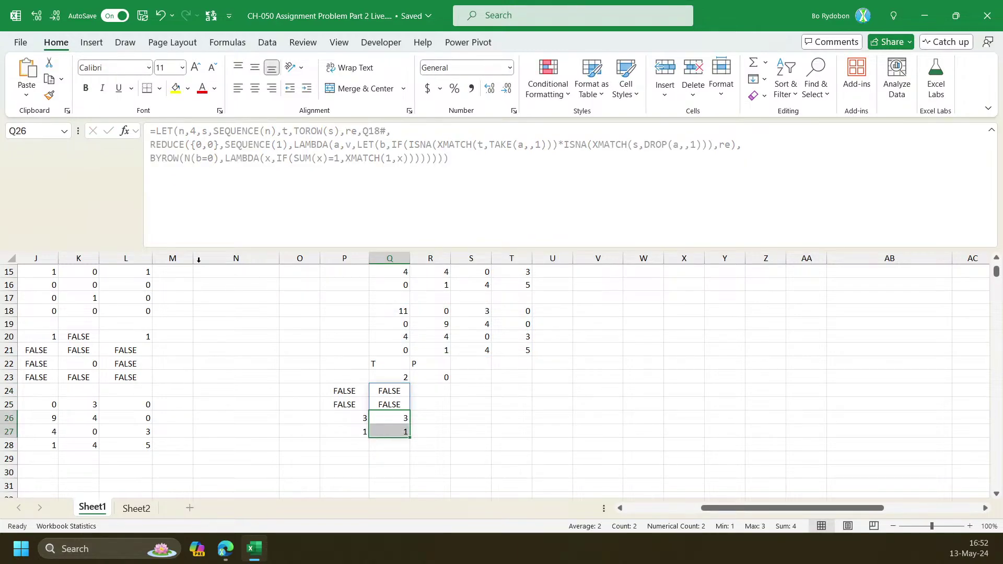
# Name the BYROW result t inside the inner LET of Q24's formula and return t
pyautogui.click(389, 391)
pyautogui.click(146, 161)
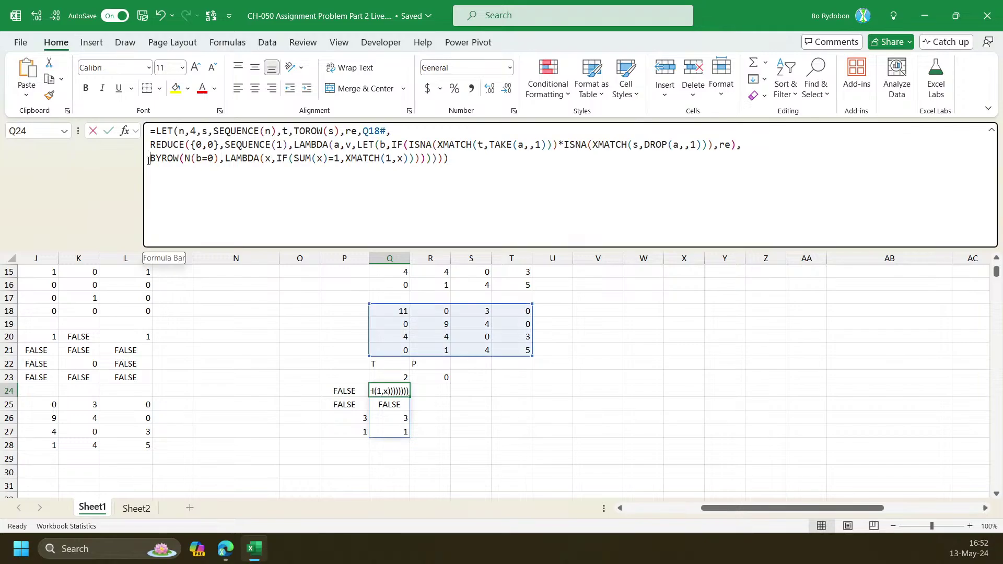
pyautogui.write('t,')
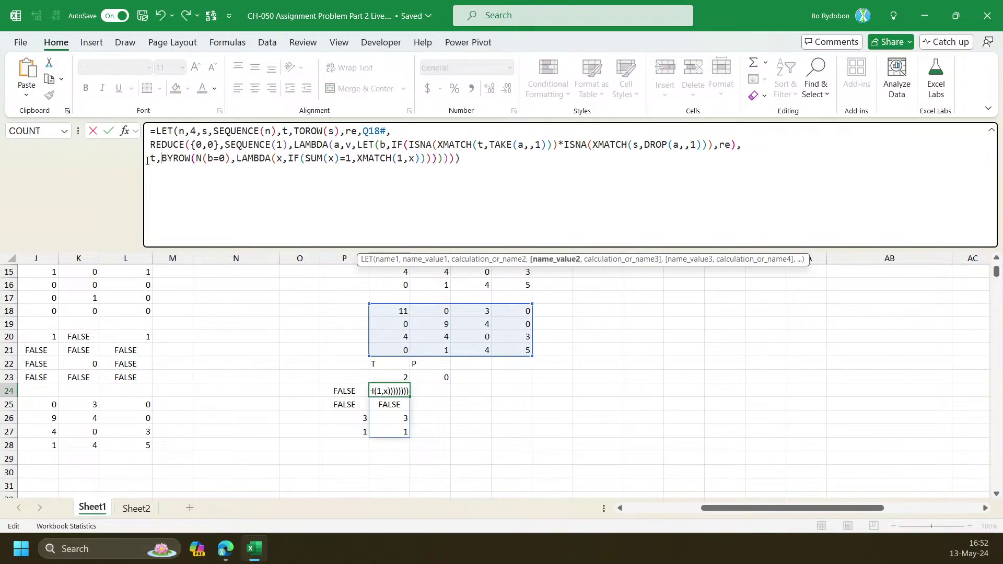
pyautogui.click(538, 259)
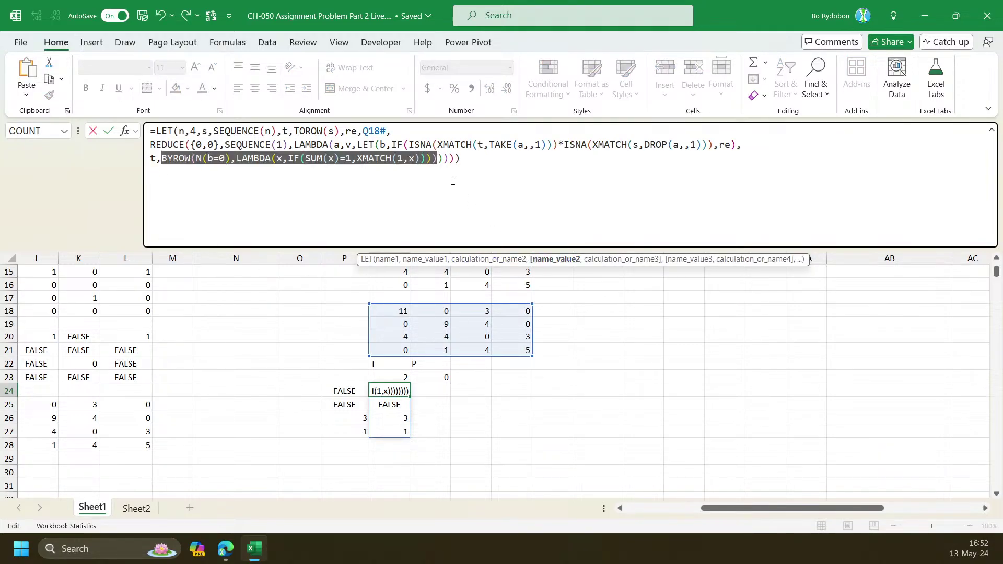
pyautogui.click(434, 163)
pyautogui.write(',t')
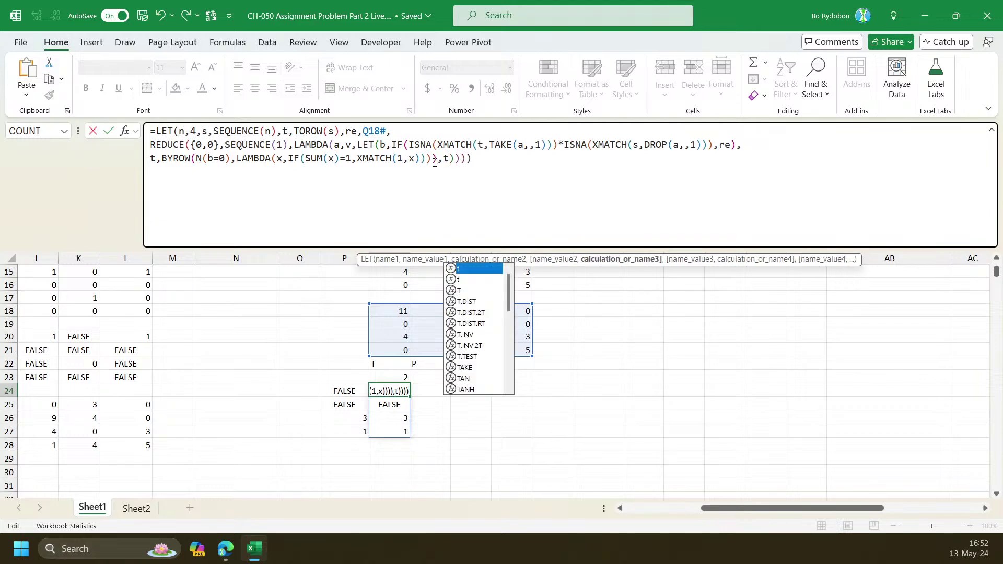
pyautogui.press('Return')
pyautogui.press('Up')
# Wrap the returned t in VSTACK with the accumulator a as its first array
pyautogui.click(449, 163)
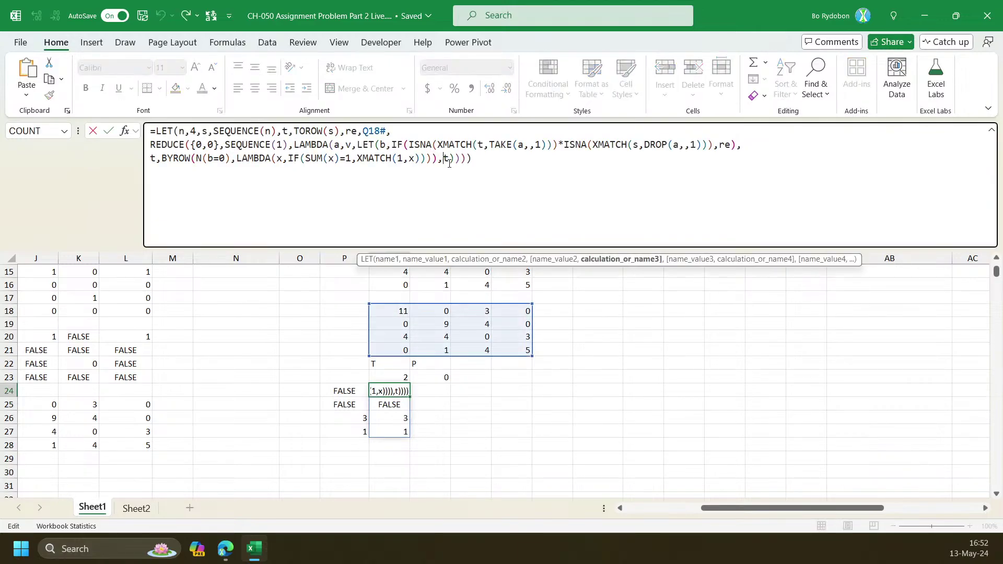
pyautogui.write('vs')
pyautogui.press('Tab')
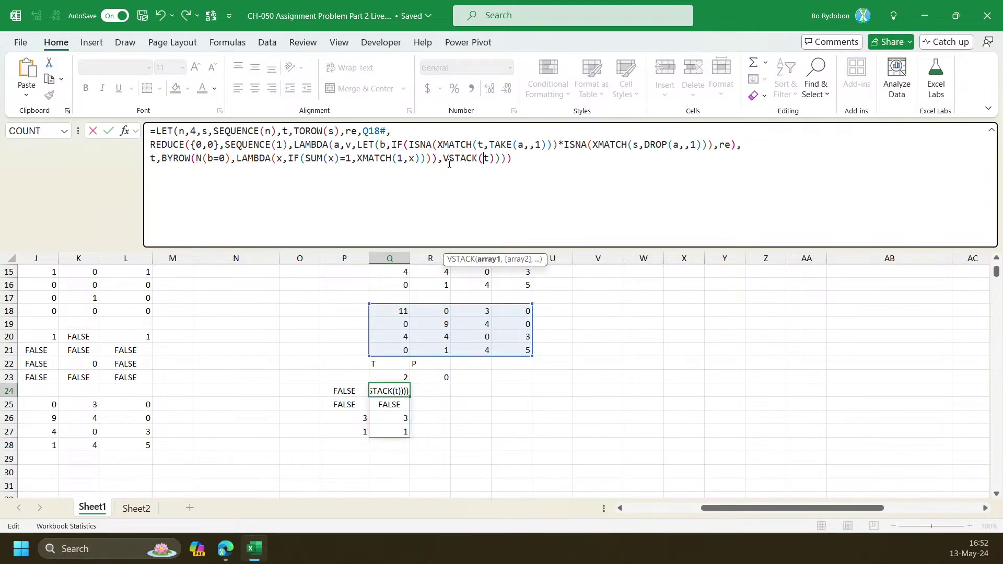
pyautogui.write('a,')
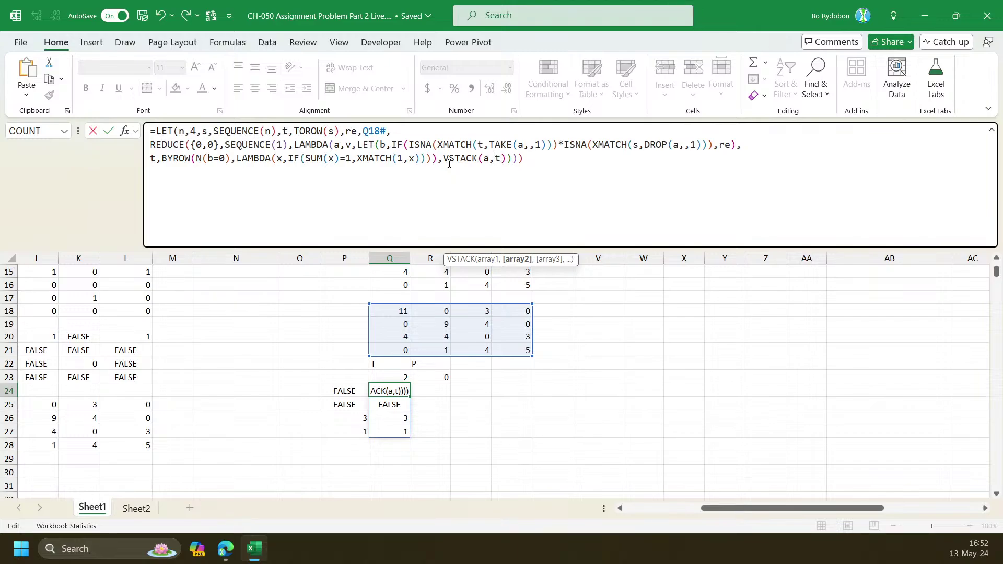
# Replace the stacked t with FILTER(t,t), and enter the Q24 formula with the closing parentheses completed
pyautogui.write('filter')
pyautogui.press('Tab')
pyautogui.press('Right')
pyautogui.write(',t')
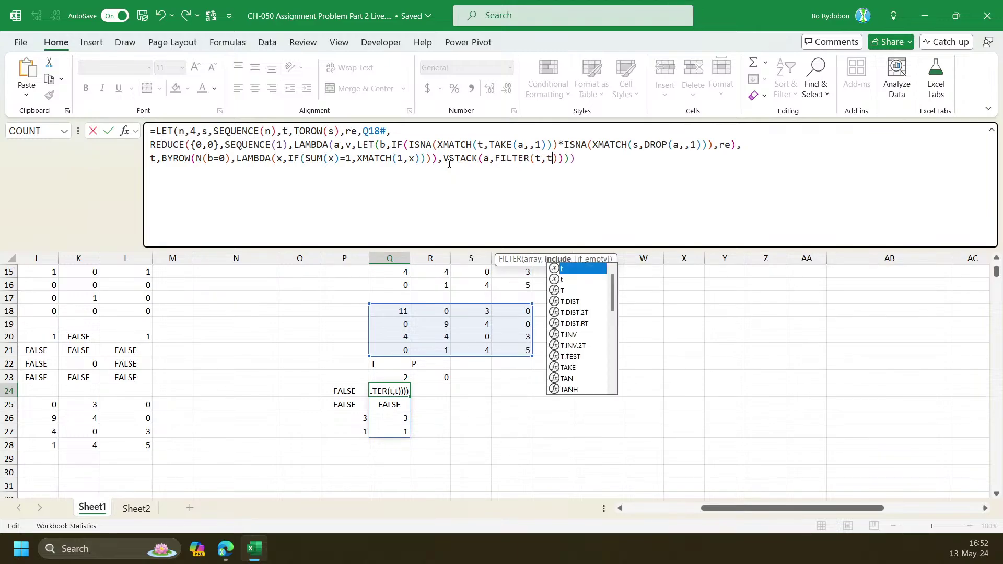
pyautogui.press('Return')
pyautogui.press('Return')
pyautogui.write(')')
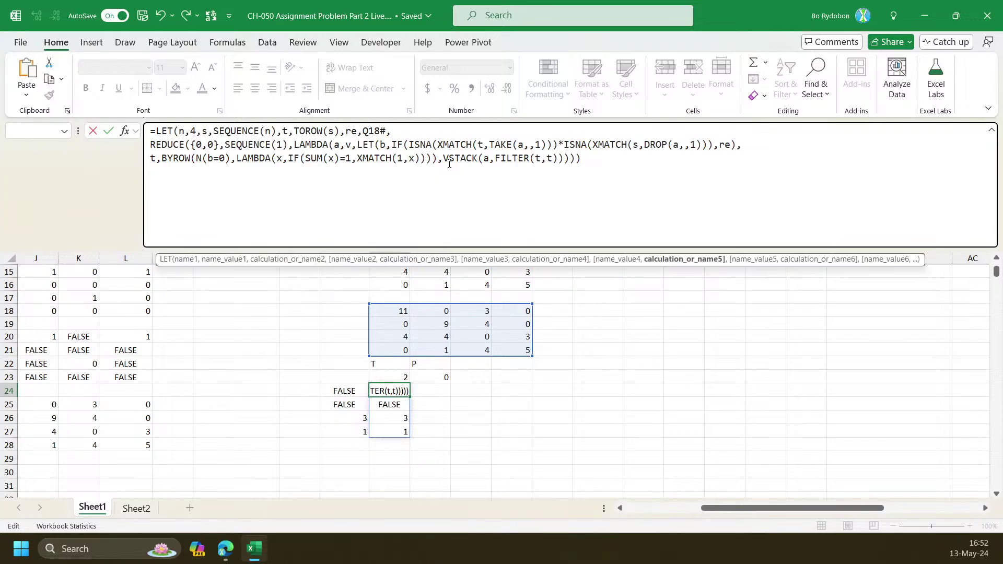
pyautogui.write(')')
pyautogui.press('Return')
pyautogui.press('Up')
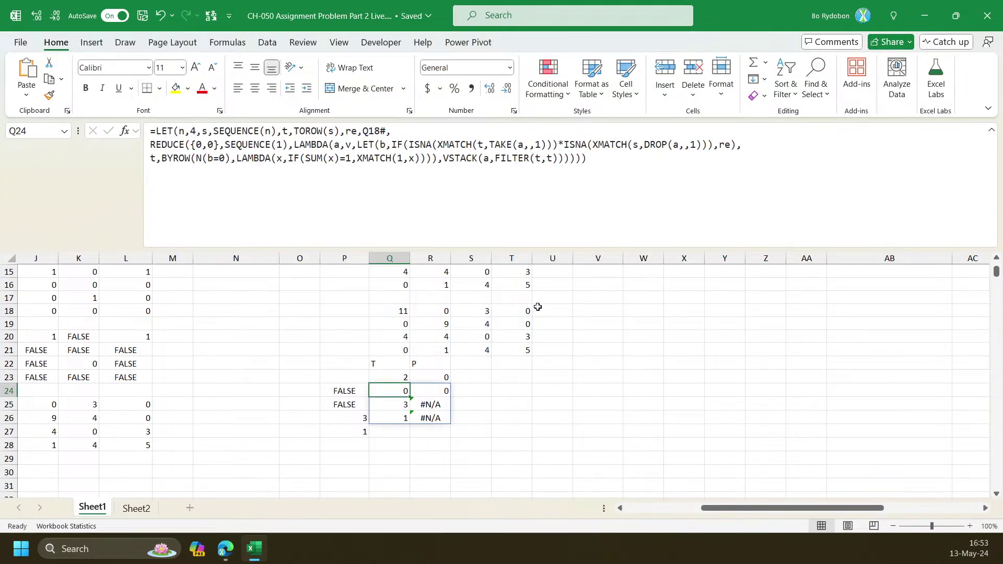
# Number the rows 1 to 4 in O24:O27 beside the BYROW results in column P
pyautogui.moveTo(403, 405); pyautogui.dragTo(400, 417)
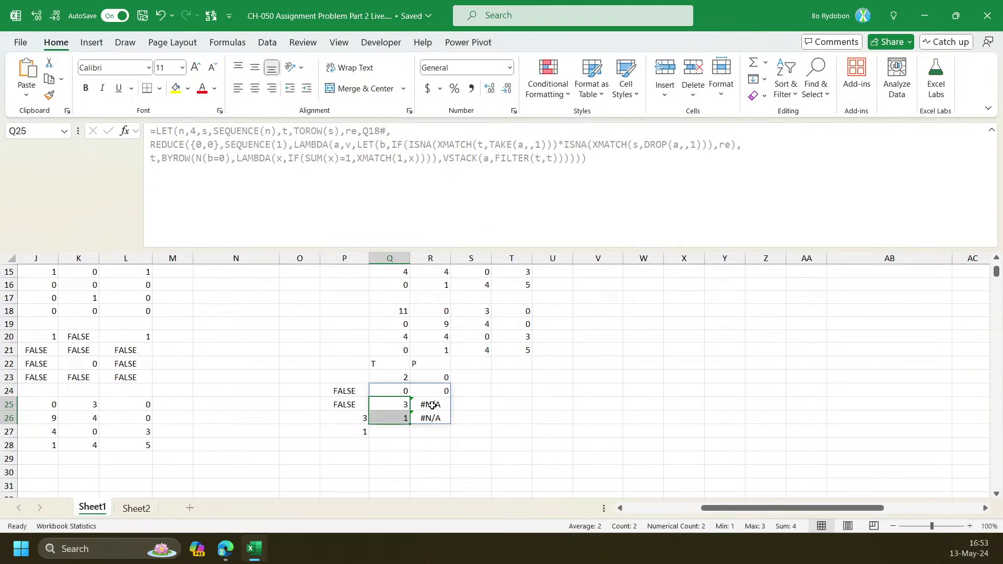
pyautogui.click(300, 418)
pyautogui.press('Up')
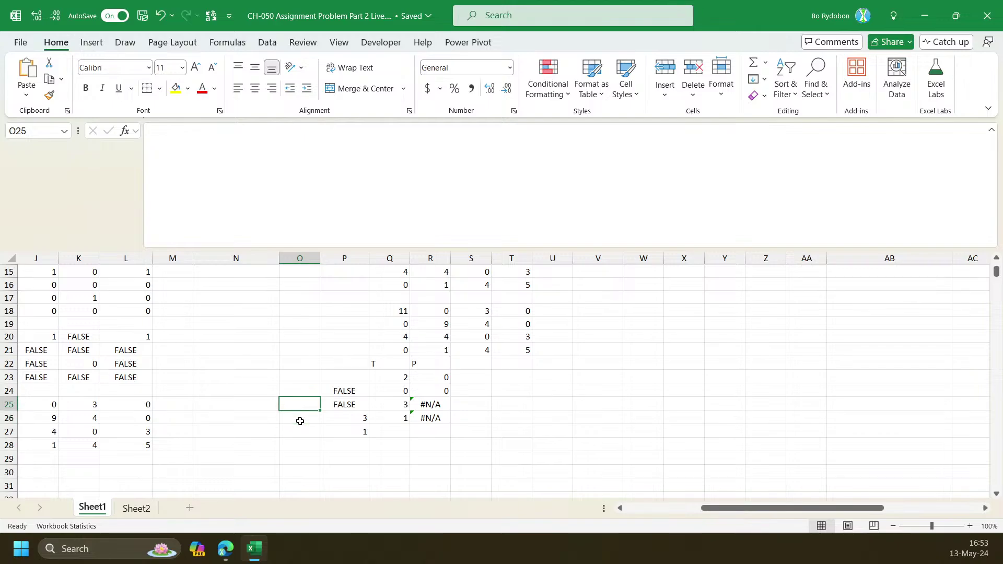
pyautogui.press('Up')
pyautogui.write('1')
pyautogui.press('Return')
pyautogui.write('2')
pyautogui.press('Return')
pyautogui.write('3')
pyautogui.press('Return')
pyautogui.write('4')
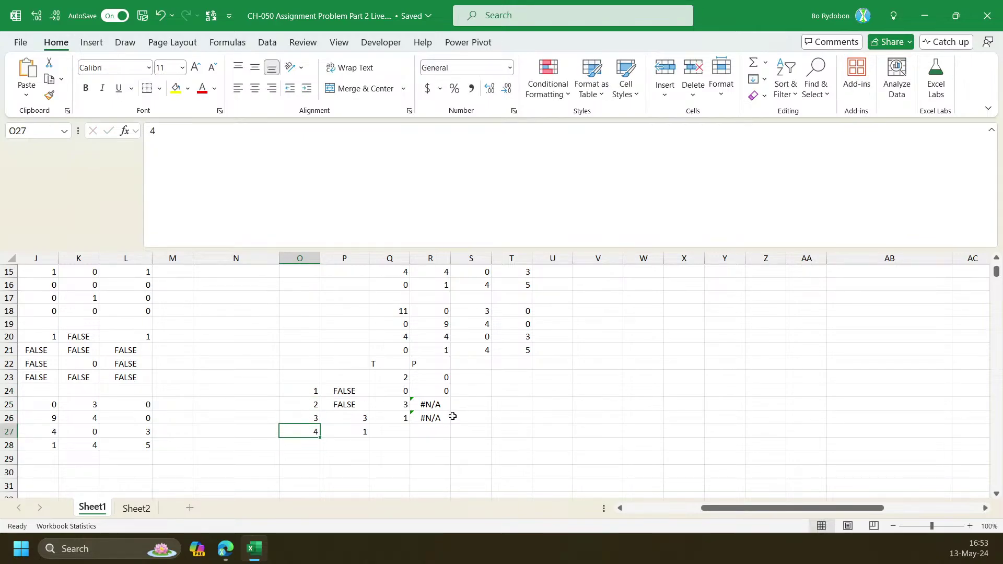
# Wrap FILTER(t,t) in HSTACK within Q24's VSTACK, leaving room for a second array
pyautogui.click(400, 390)
pyautogui.click(494, 160)
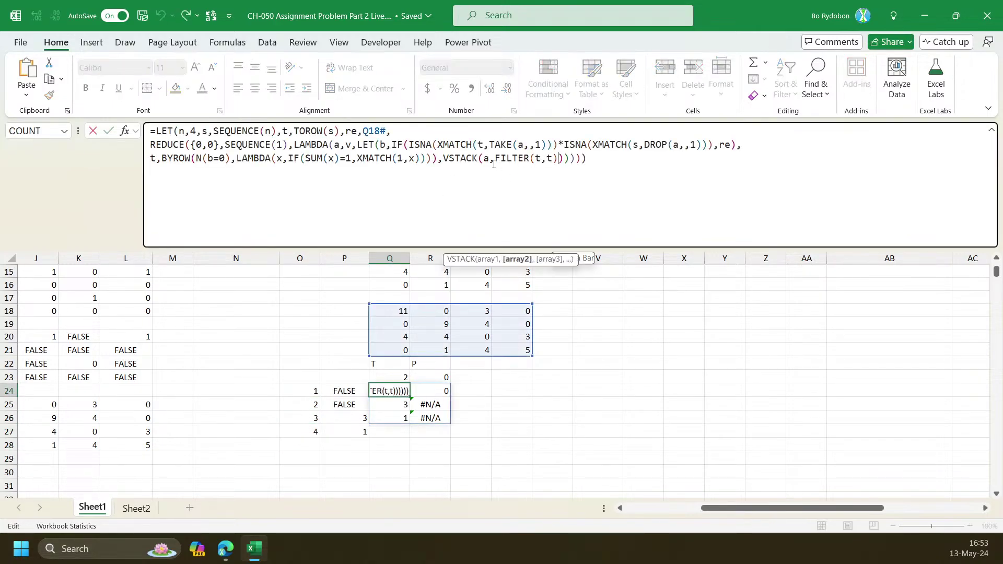
pyautogui.write('HSTACK(')
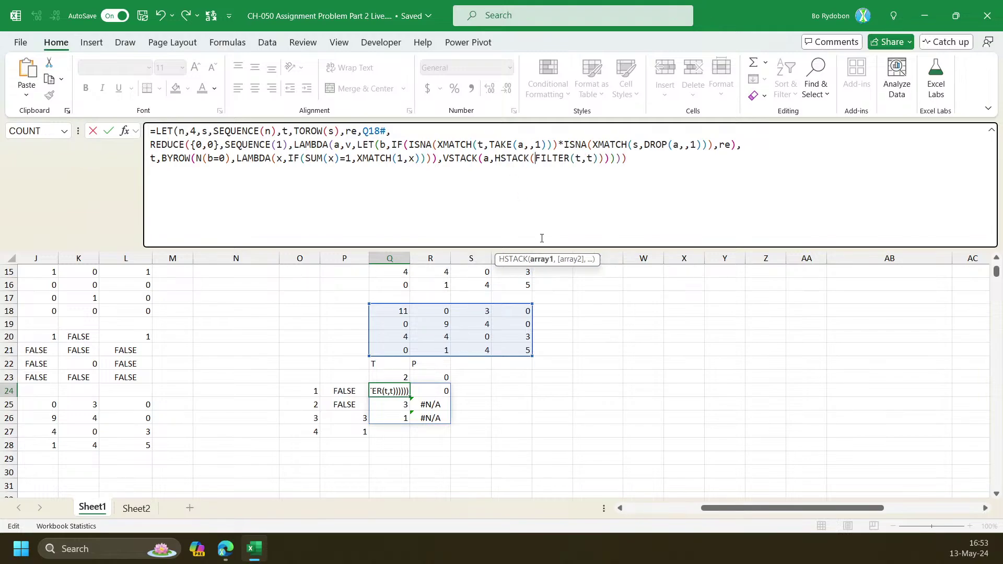
pyautogui.moveTo(535, 159); pyautogui.dragTo(597, 163)
pyautogui.click(598, 163)
pyautogui.write(',')
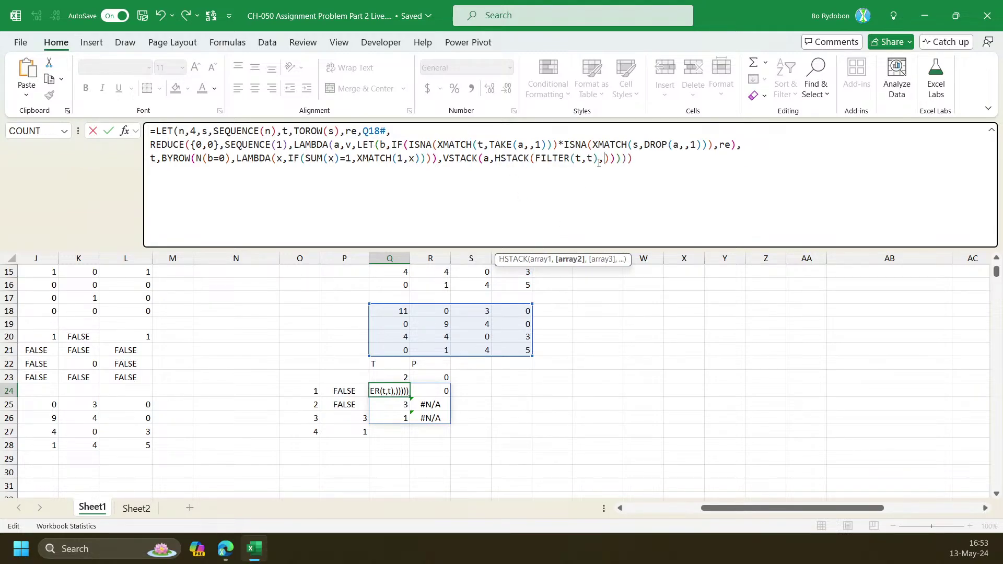
# Add FILTER(s,t) as the second HSTACK array, and enter the Q24 formula with all parentheses closed
pyautogui.write('FILTER(')
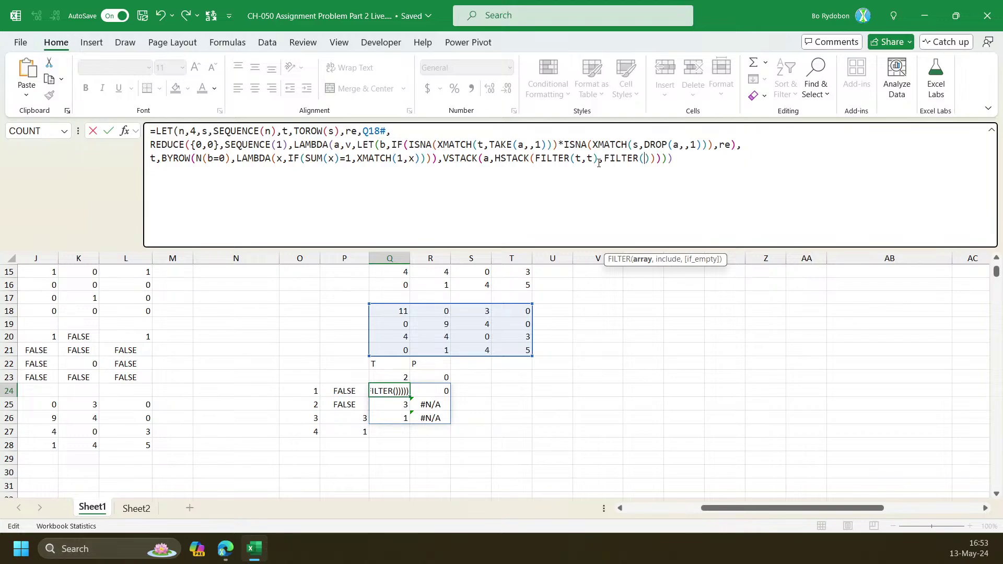
pyautogui.write('s,t))')
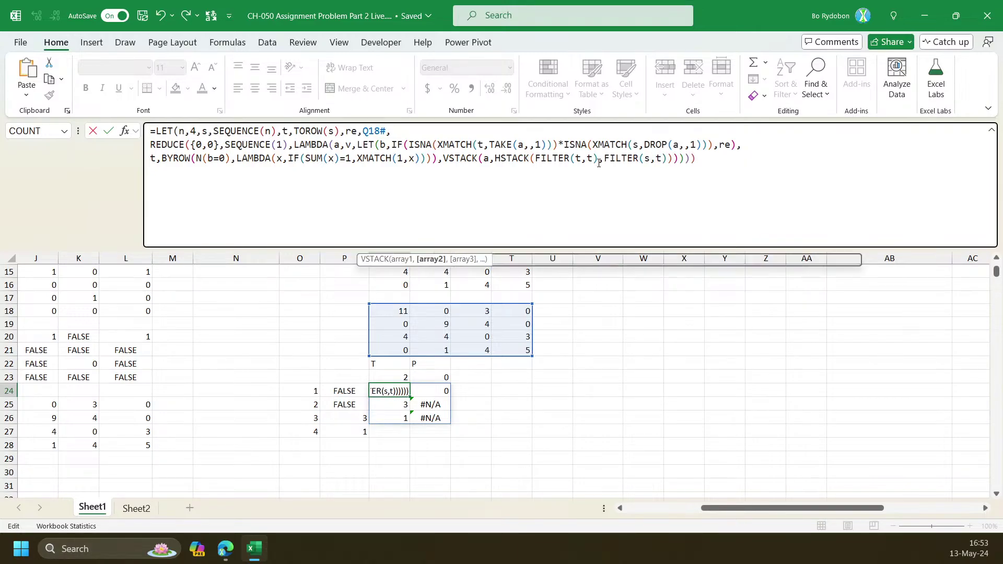
pyautogui.write(')')
pyautogui.press('Return')
pyautogui.press('Return')
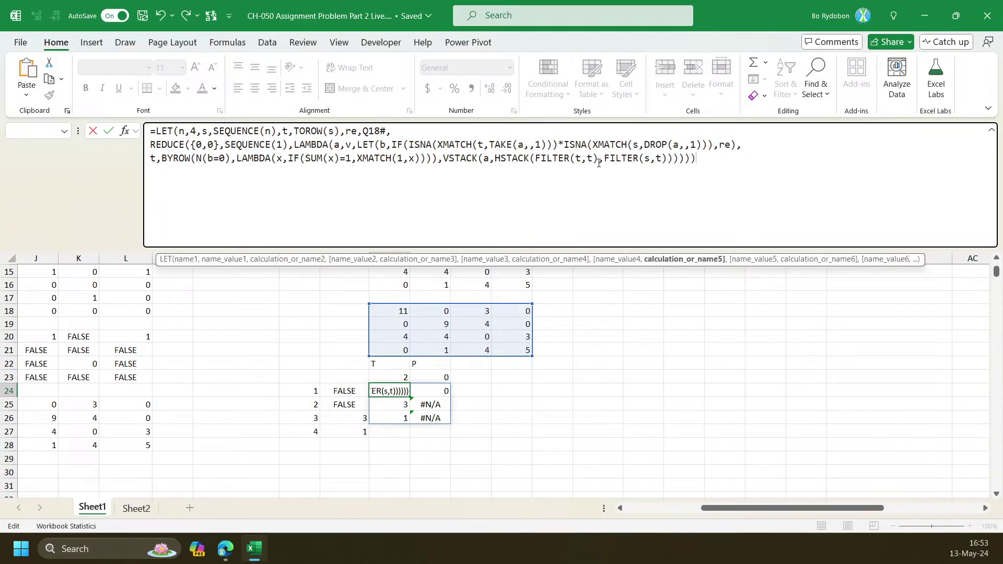
pyautogui.write(')')
pyautogui.press('Return')
pyautogui.press('Up')
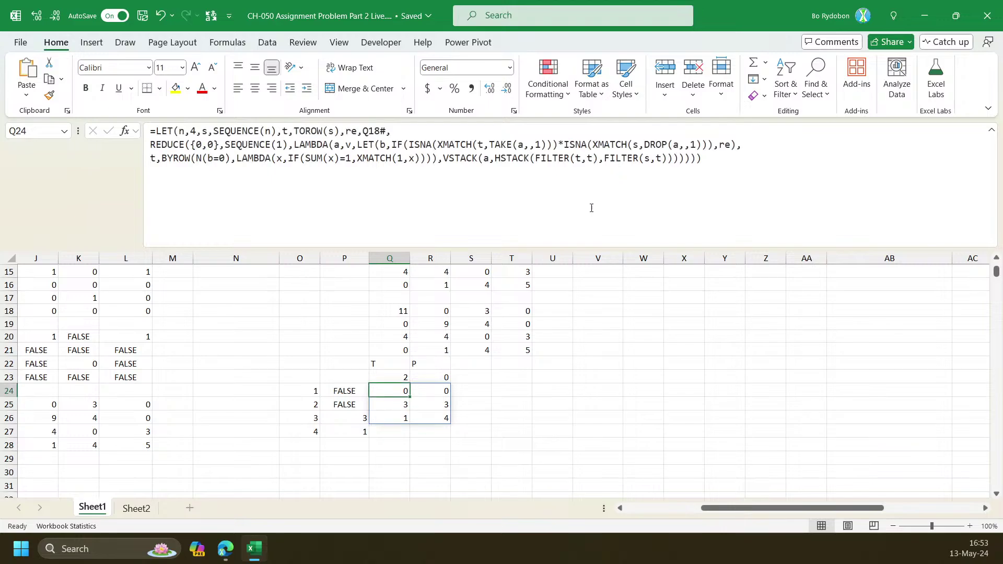
# Set the SEQUENCE argument of REDUCE in Q24 to 2 iterations
pyautogui.click(268, 133)
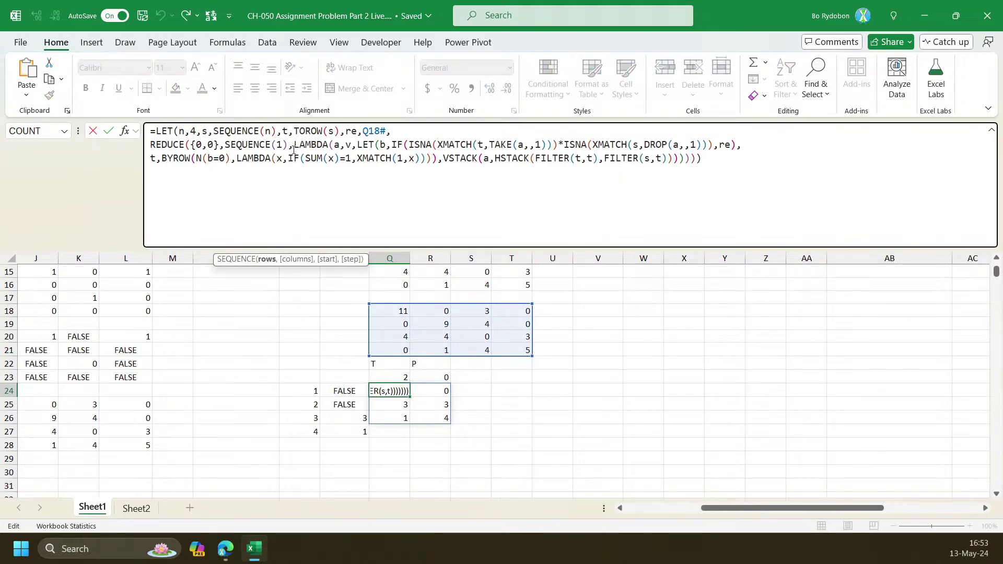
pyautogui.click(284, 147)
pyautogui.press('BackSpace')
pyautogui.write('2')
pyautogui.press('Return')
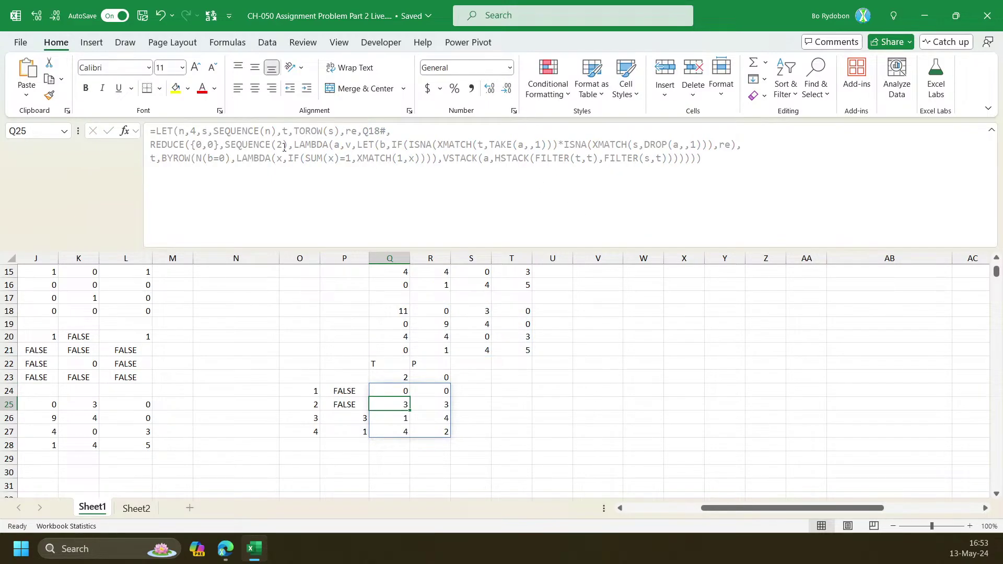
# Set the SEQUENCE argument of REDUCE in Q24 to 3, and check the task and person pairs in Q25:R28
pyautogui.press('Up')
pyautogui.click(282, 147)
pyautogui.press('BackSpace')
pyautogui.write('3')
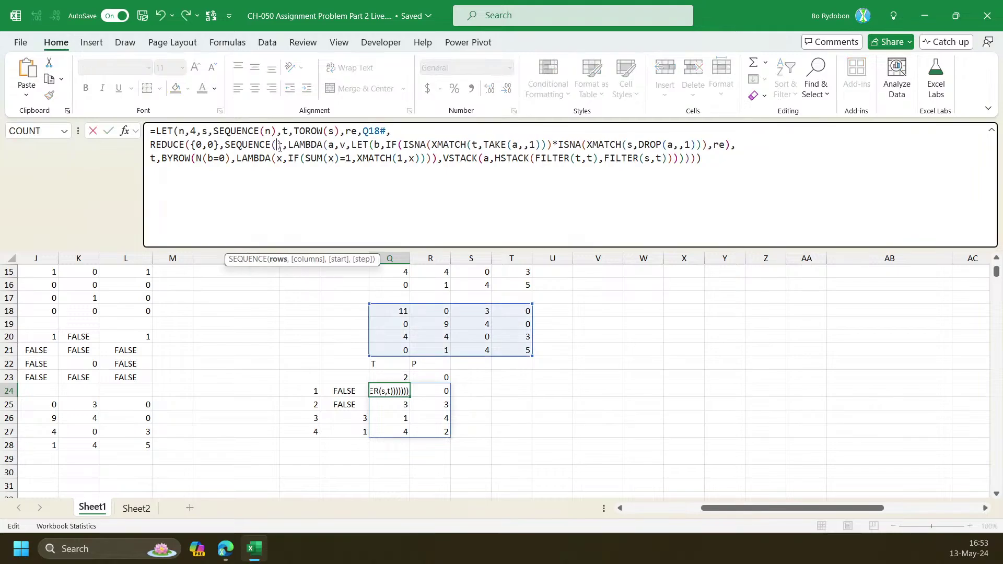
pyautogui.press('Return')
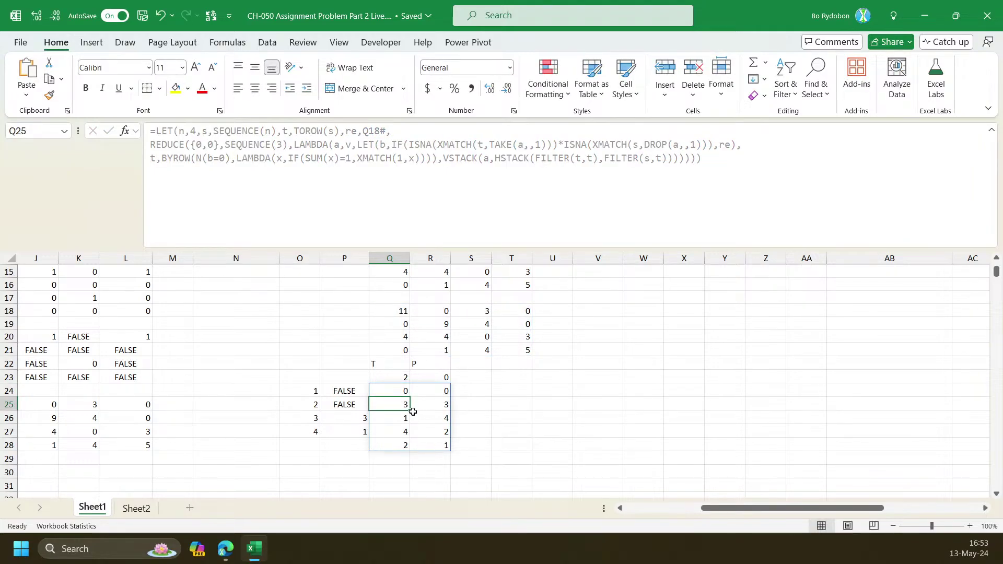
pyautogui.moveTo(401, 406); pyautogui.dragTo(400, 447)
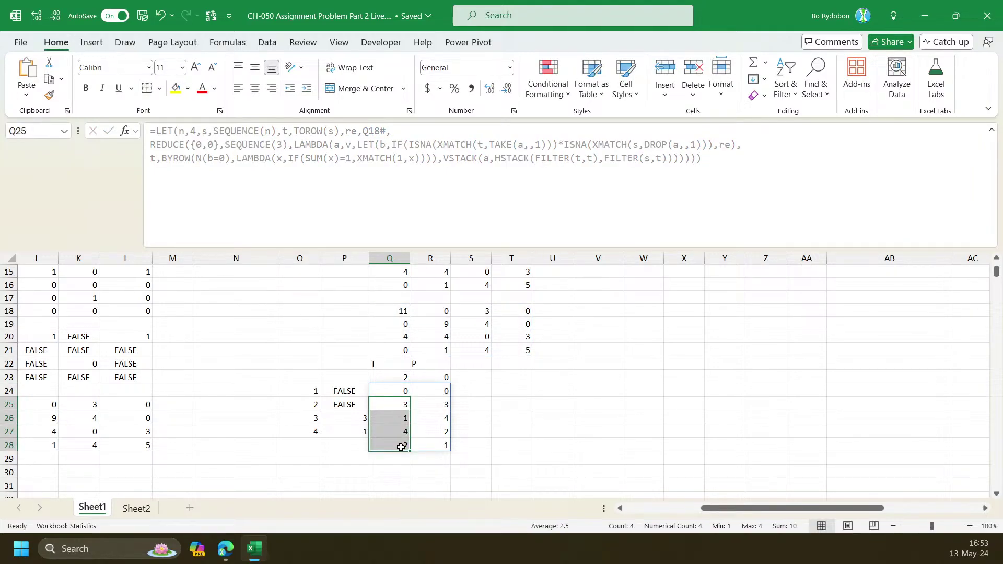
pyautogui.moveTo(392, 406); pyautogui.dragTo(394, 442)
pyautogui.moveTo(449, 402); pyautogui.dragTo(446, 447)
pyautogui.click(403, 405)
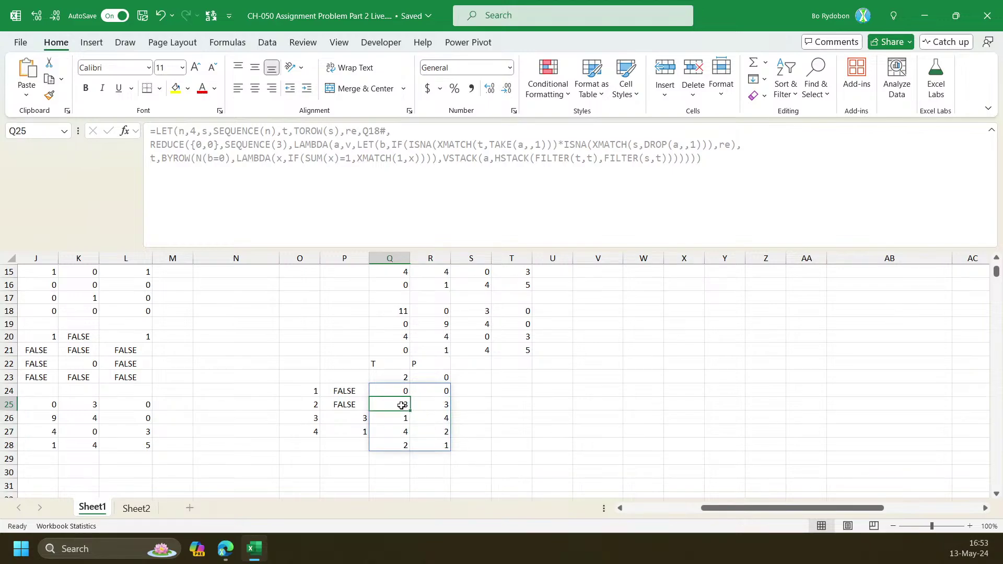
# Set the SEQUENCE argument of REDUCE in Q24 to 4 iterations
pyautogui.press('Up')
pyautogui.click(285, 146)
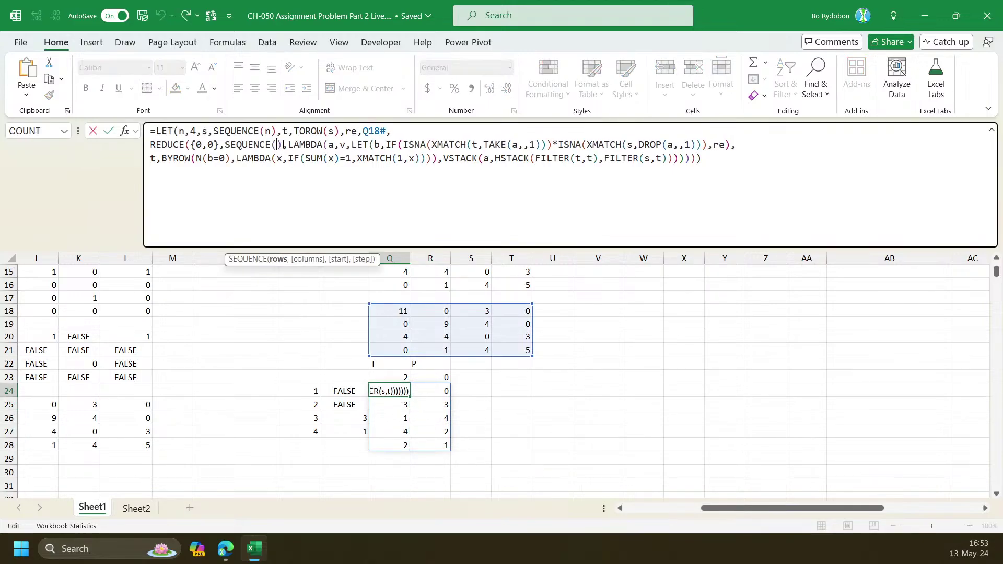
pyautogui.press('BackSpace')
pyautogui.write('4')
pyautogui.press('Return')
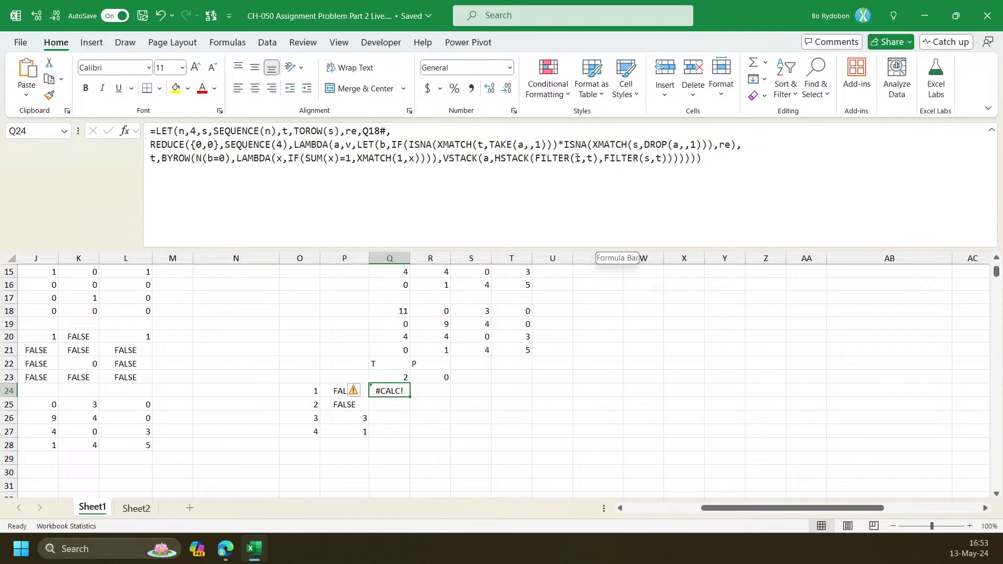
# Add 0 as the if_empty argument of both FILTER functions in the Q24 formula, and enter it
pyautogui.click(551, 159)
pyautogui.click(554, 263)
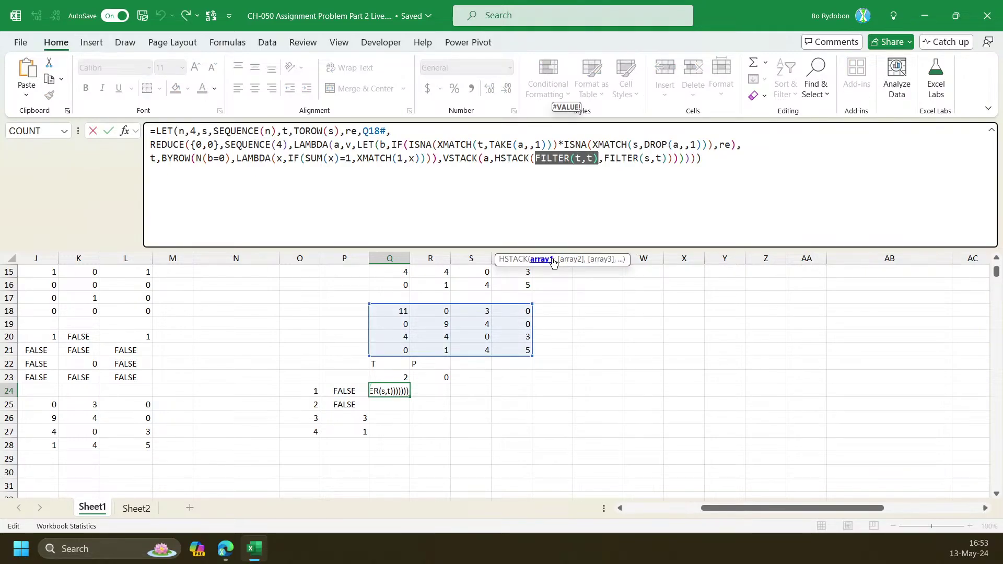
pyautogui.click(593, 158)
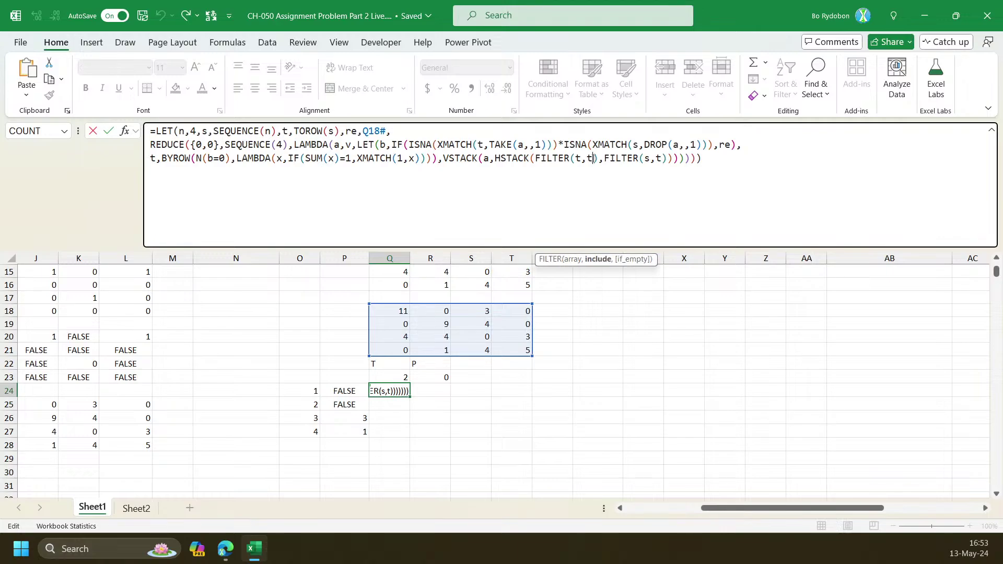
pyautogui.write(',0')
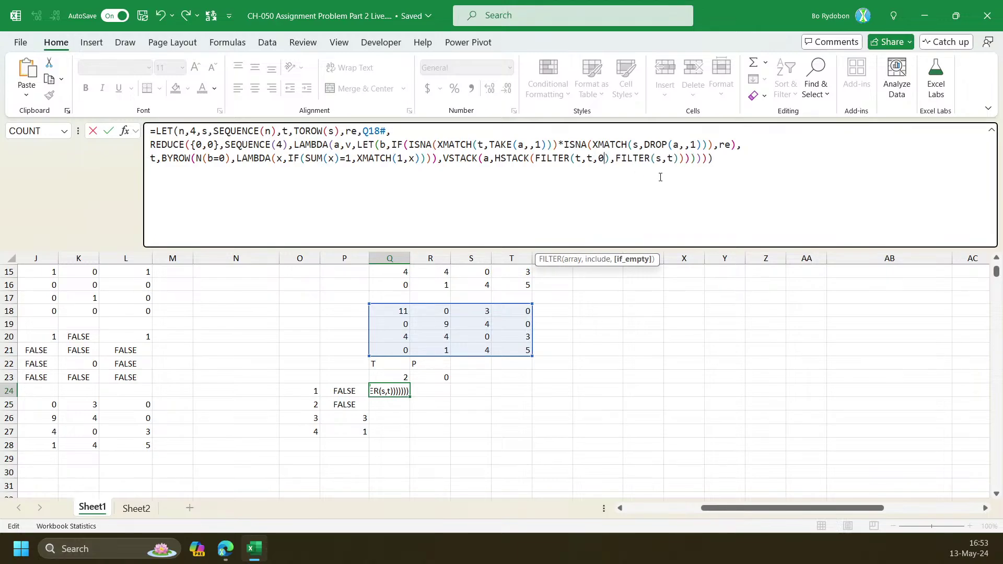
pyautogui.click(677, 159)
pyautogui.press('Left')
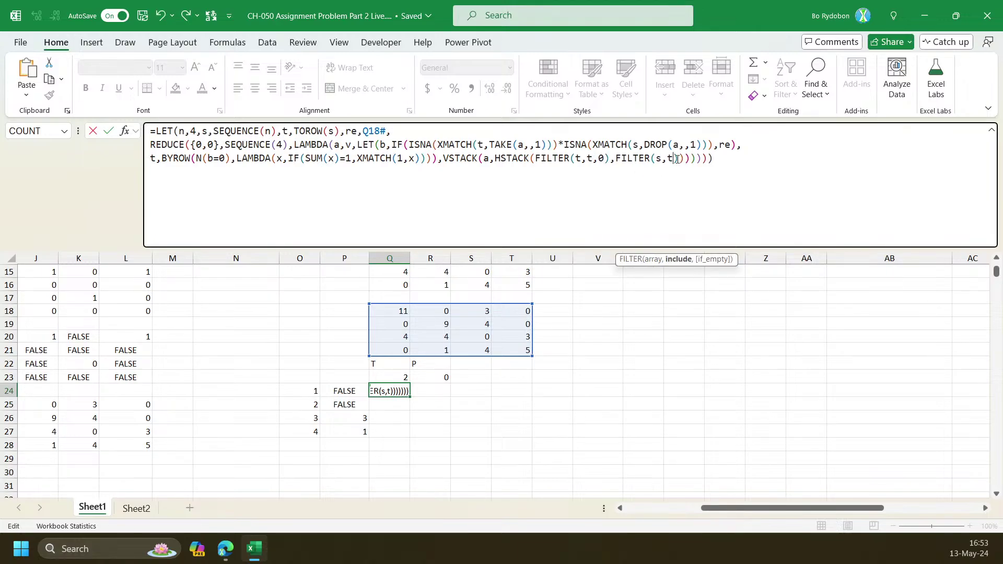
pyautogui.write(',0')
pyautogui.hotkey('ctrl', 'Return')
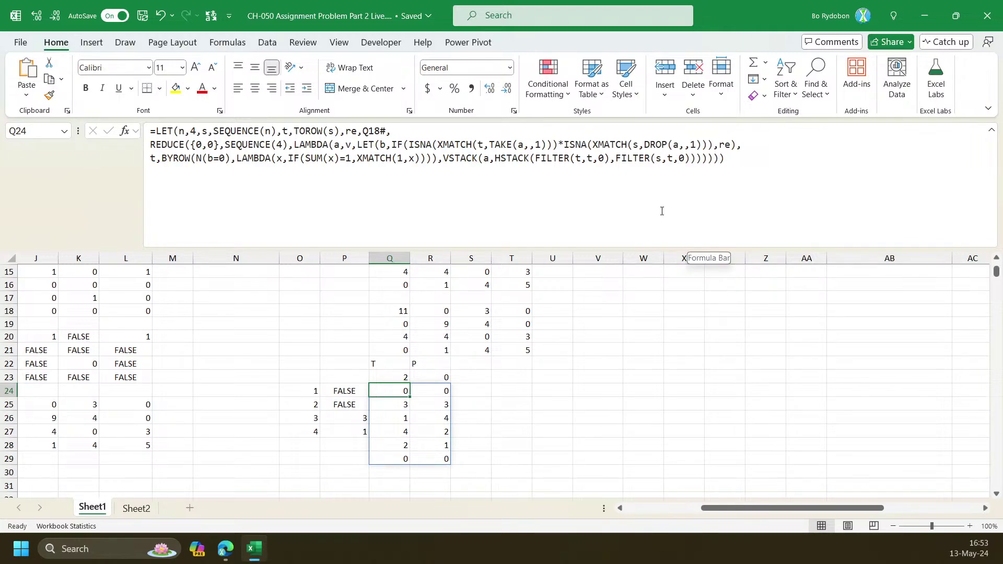
# Wrap the REDUCE calculation in Q24 in SORT to order the task and person pairs by task
pyautogui.click(615, 158)
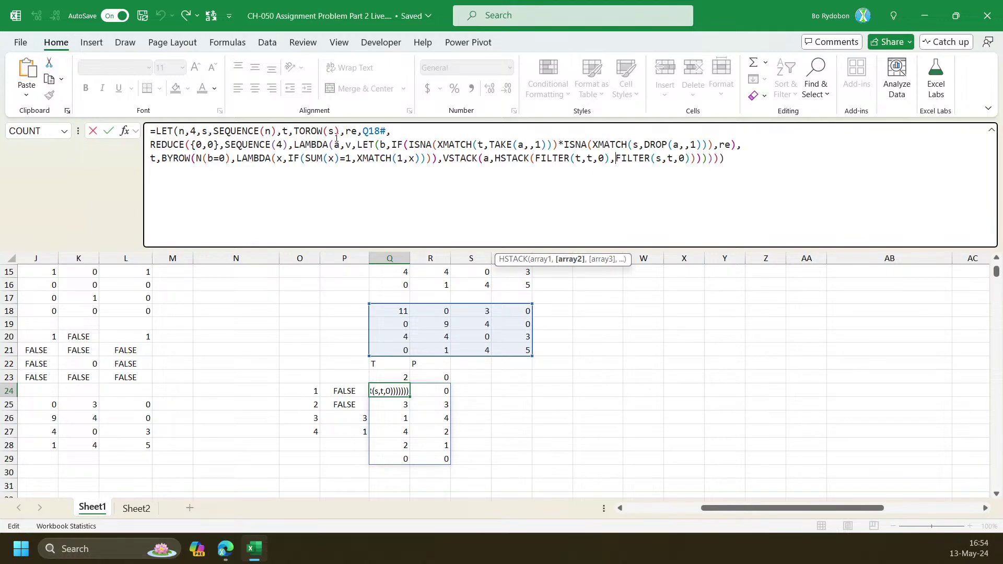
pyautogui.click(156, 144)
pyautogui.click(664, 262)
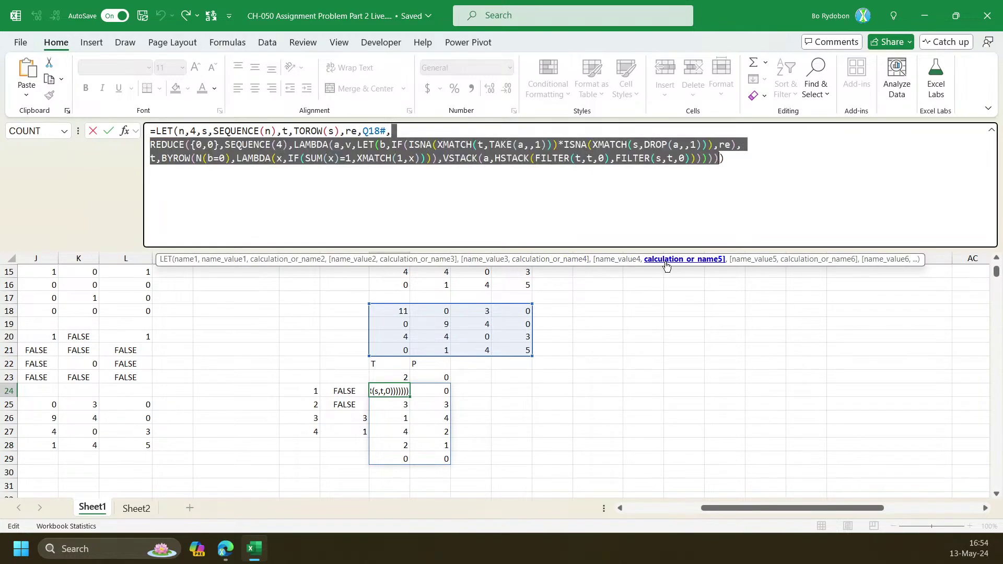
pyautogui.click(152, 147)
pyautogui.write('so')
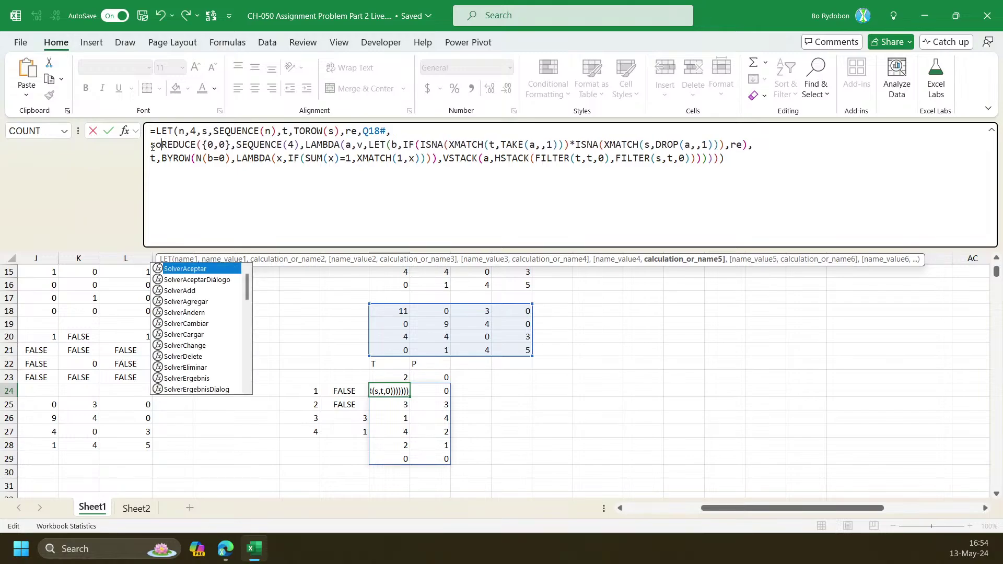
pyautogui.press('Tab')
pyautogui.press('Down')
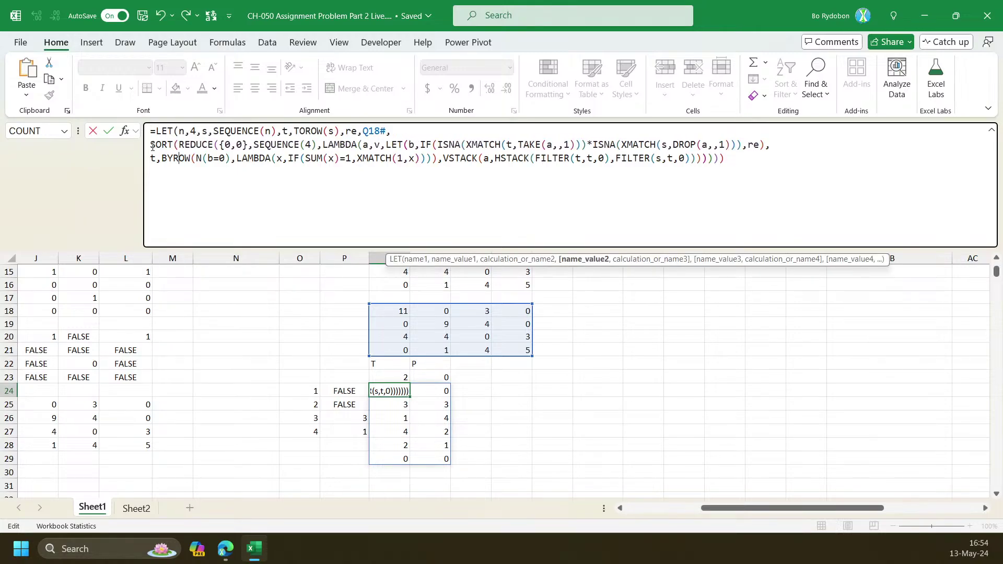
pyautogui.press('Return')
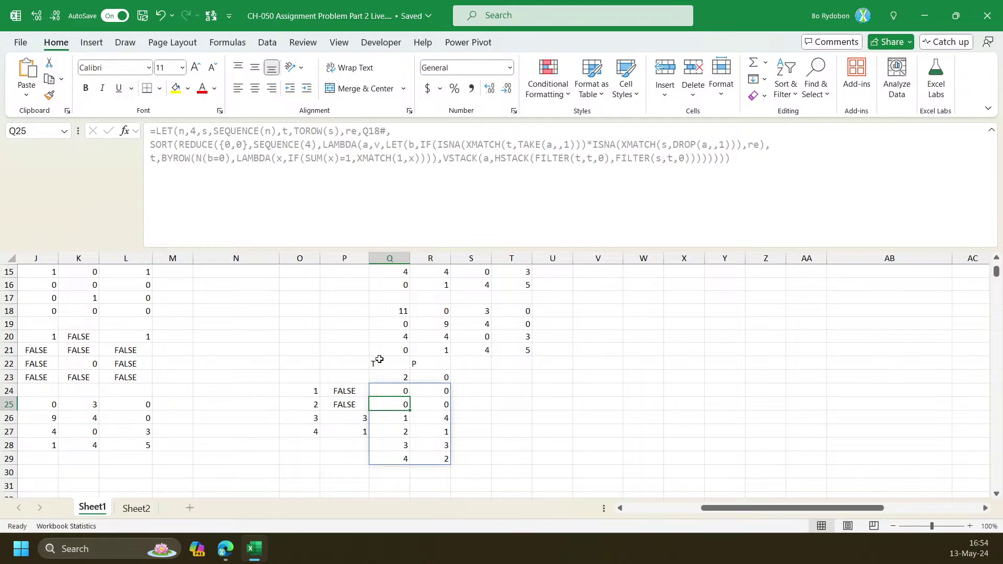
# Name the sorted REDUCE result c inside the LET formula in Q24, and start a new formula line after it
pyautogui.click(394, 389)
pyautogui.click(151, 147)
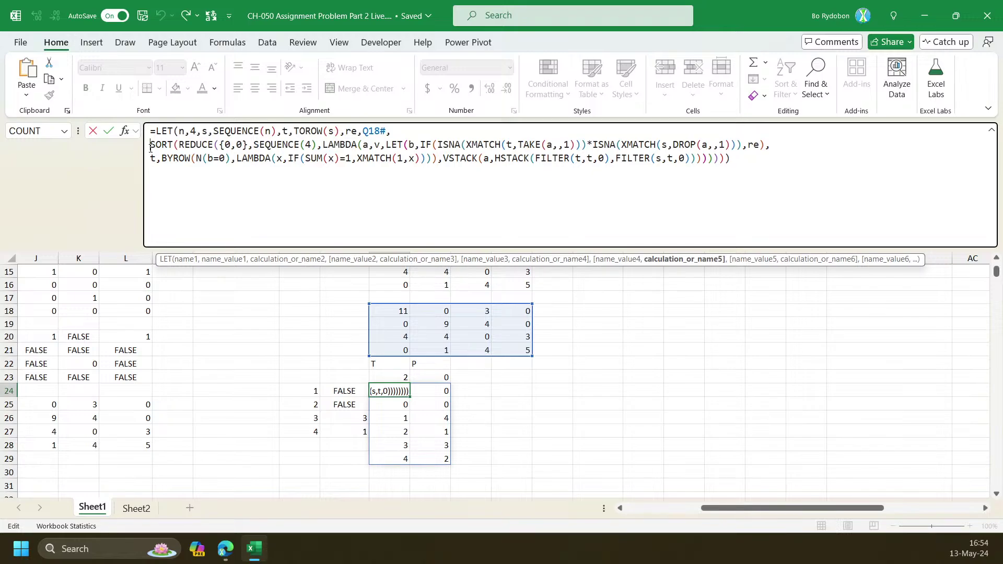
pyautogui.write('c,')
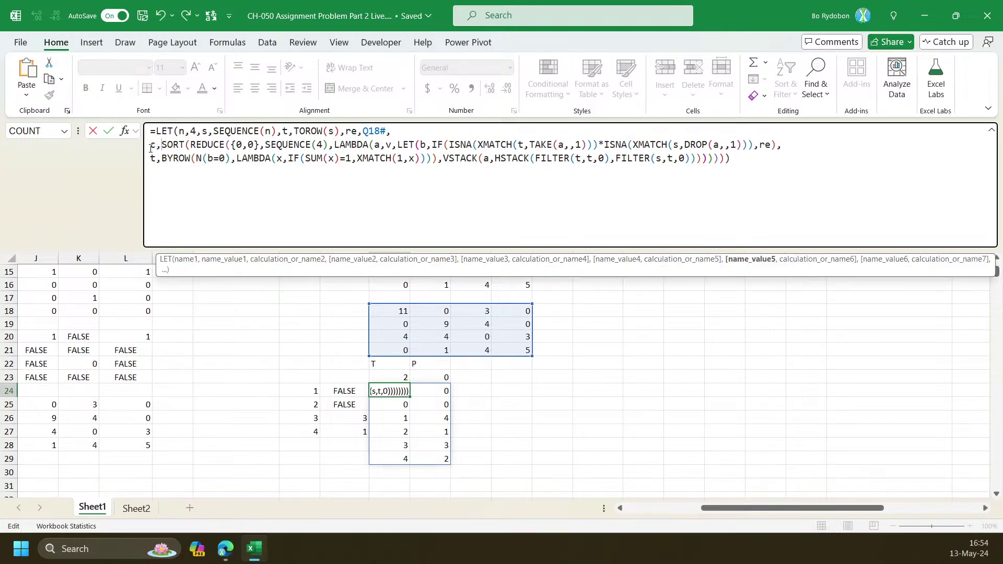
pyautogui.click(759, 163)
pyautogui.write(',')
pyautogui.hotkey('alt', 'Return')
# Add FILTER(c,TAKE(c,,1)) as the final LET calculation in Q24, and enter the formula with all parentheses closed
pyautogui.write('FILTER(c')
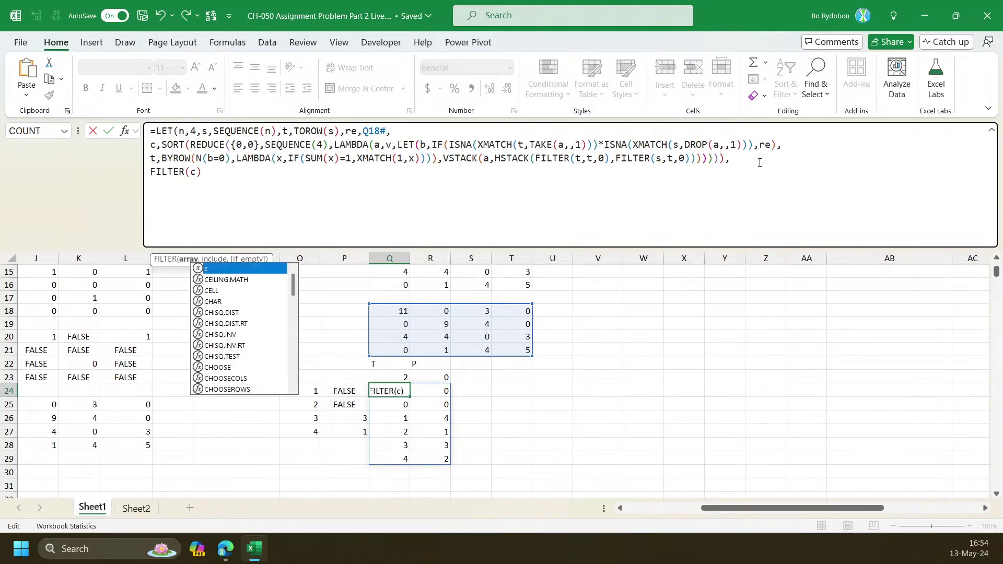
pyautogui.write(',TAKE(')
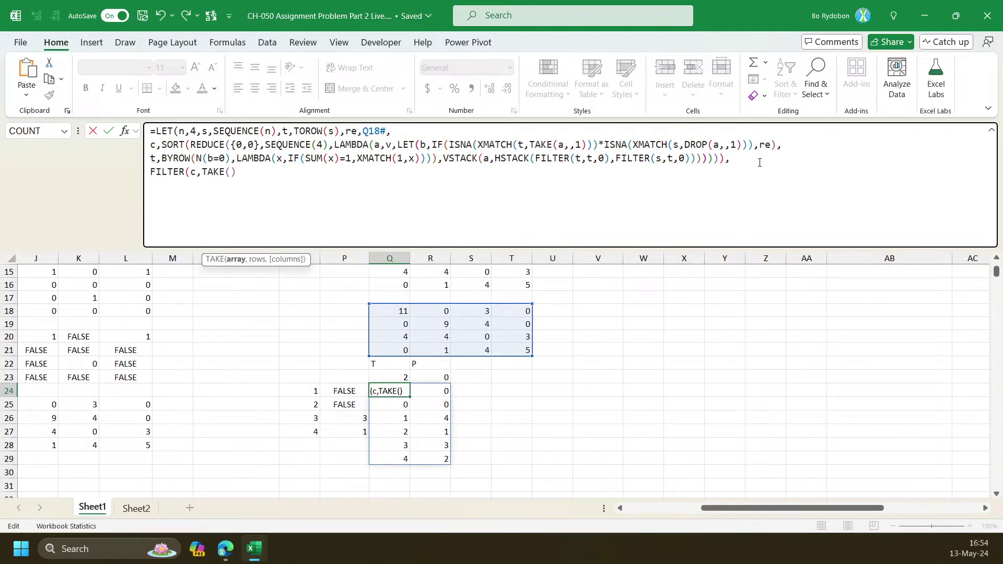
pyautogui.write('c,,1)')
pyautogui.press('Return')
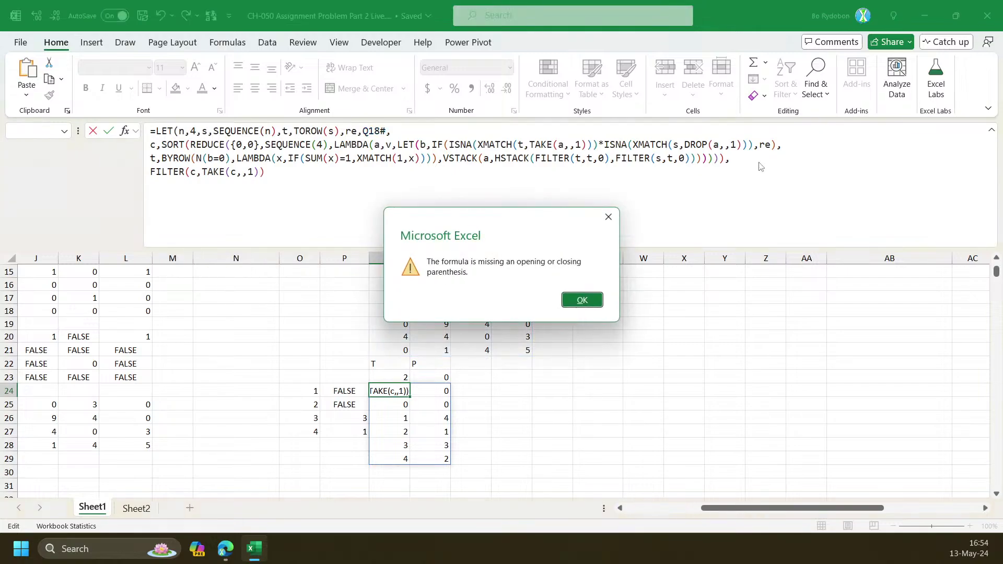
pyautogui.press('Return')
pyautogui.write(')')
pyautogui.press('Return')
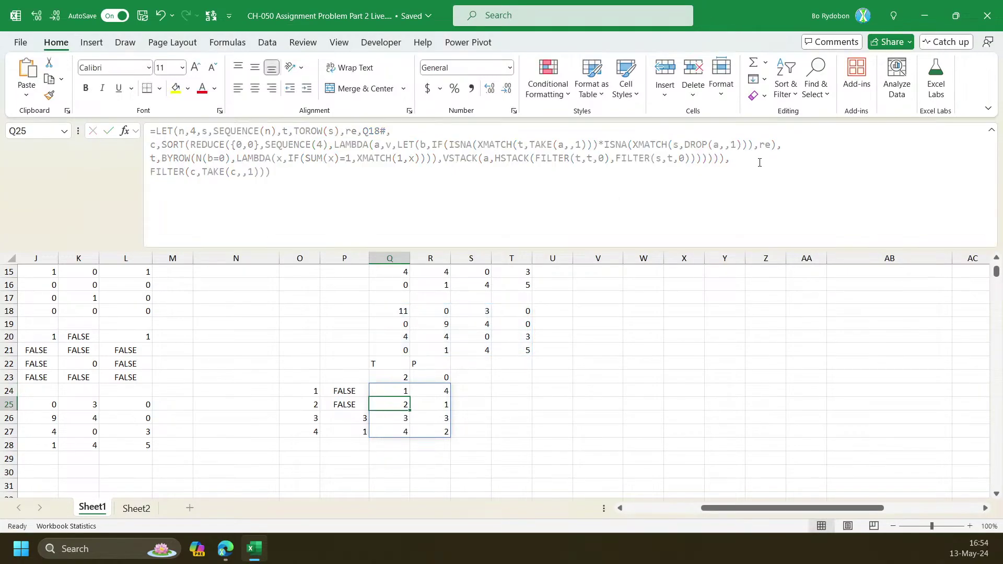
pyautogui.press('Up')
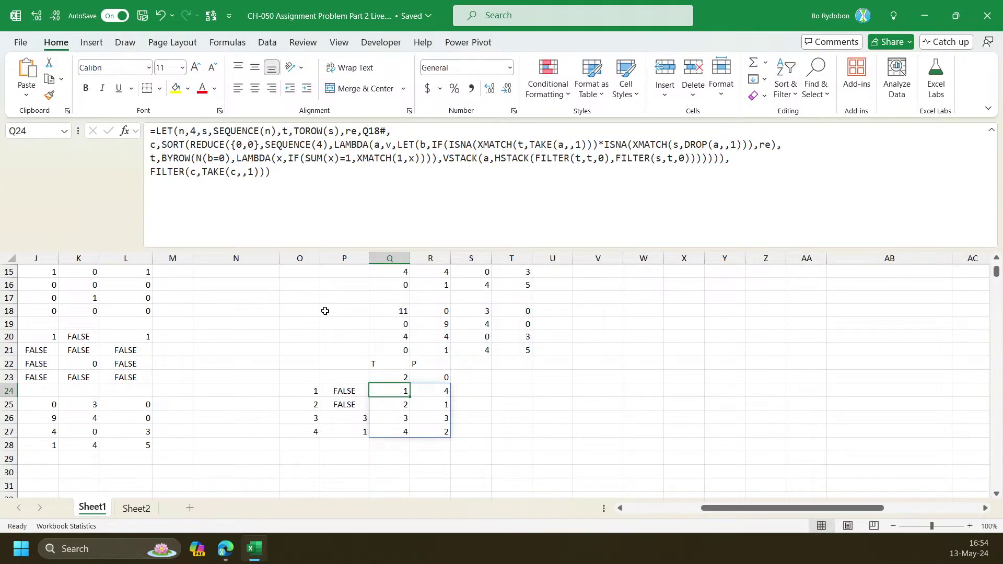
# Copy the Question table in A1:F6 of Sheet1, and add a new worksheet
pyautogui.moveTo(757, 509); pyautogui.dragTo(674, 506)
pyautogui.scroll(5, 256, 344)
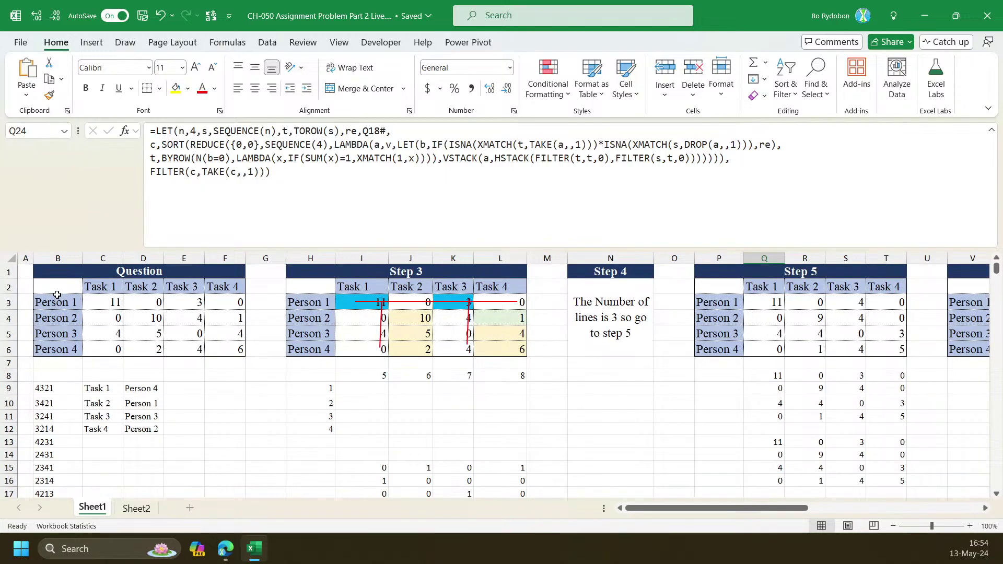
pyautogui.scroll(-3, 730, 452)
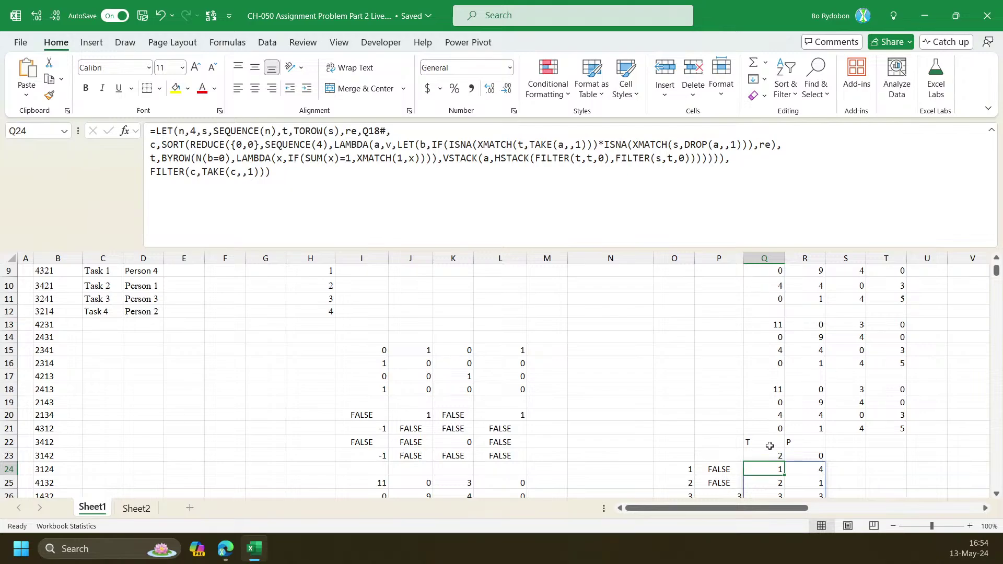
pyautogui.scroll(3, 756, 378)
pyautogui.scroll(-2, 744, 373)
pyautogui.scroll(2, 679, 375)
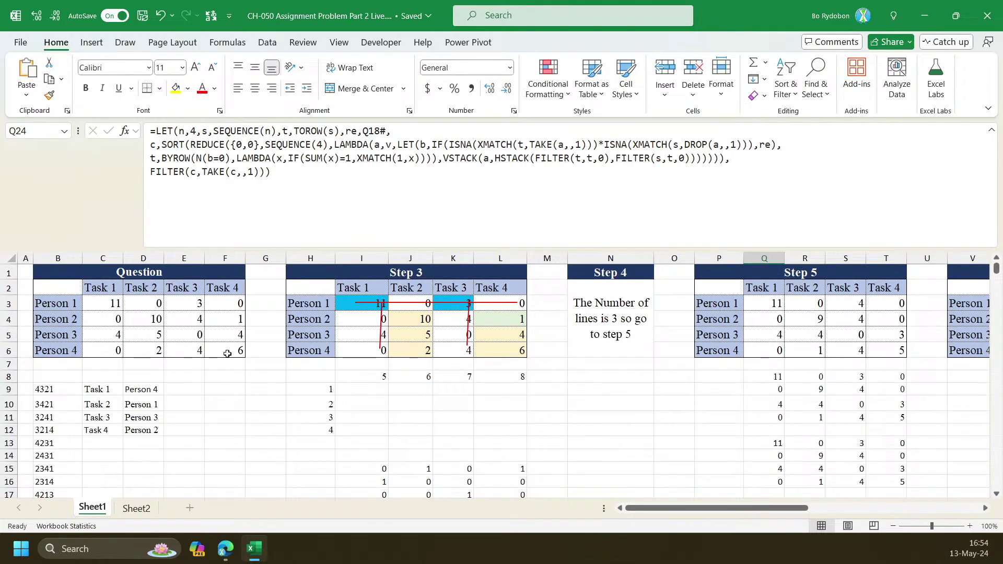
pyautogui.moveTo(230, 353); pyautogui.dragTo(25, 278)
pyautogui.hotkey('ctrl', 'c')
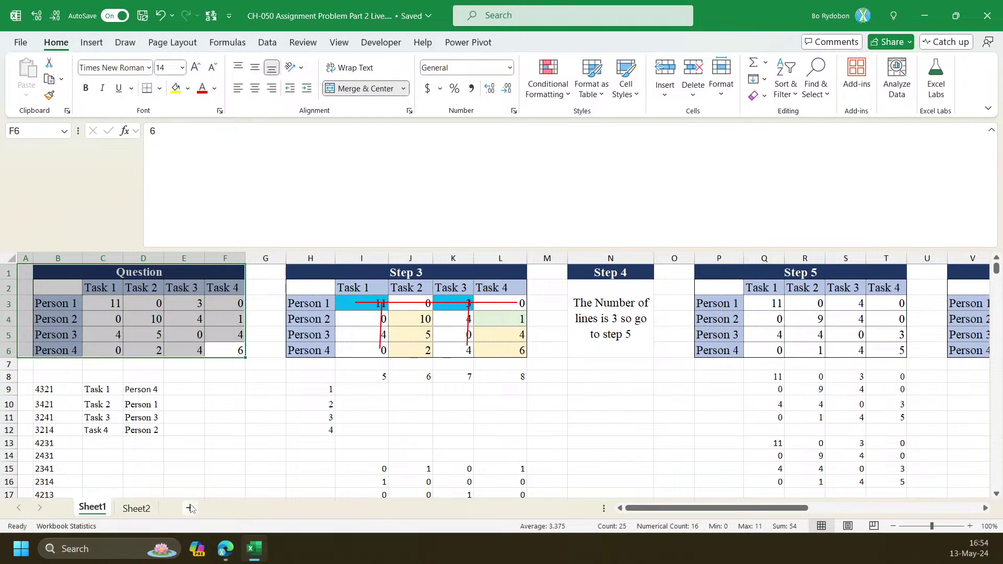
pyautogui.click(189, 507)
# Paste the Question table into Sheet3, and fit the width of column B to the person names
pyautogui.hotkey('ctrl', 'pageup')
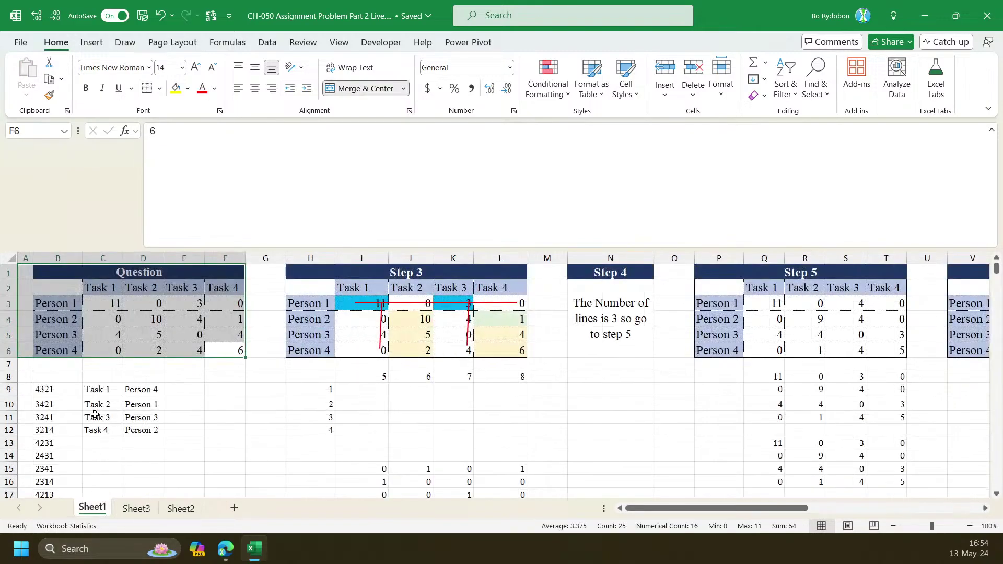
pyautogui.hotkey('ctrl', 'pagedown')
pyautogui.hotkey('ctrl', 'pagedown')
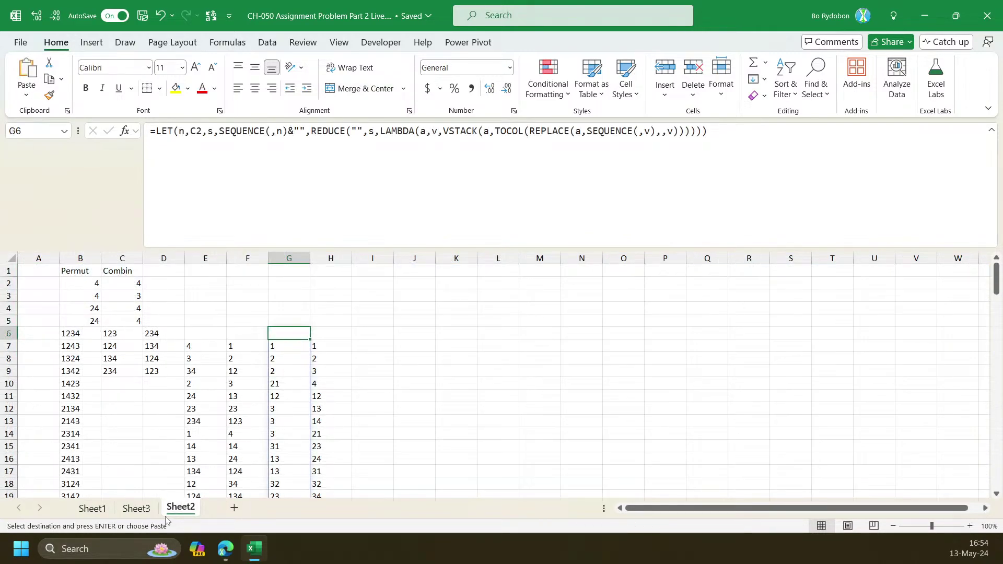
pyautogui.click(136, 510)
pyautogui.hotkey('ctrl', 'v')
pyautogui.click(134, 378)
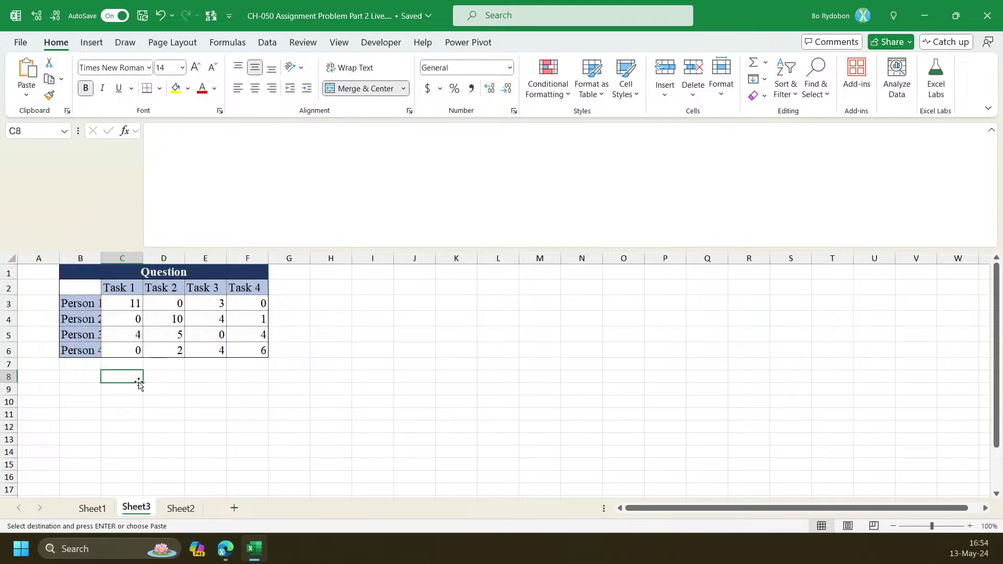
pyautogui.doubleClick(100, 255)
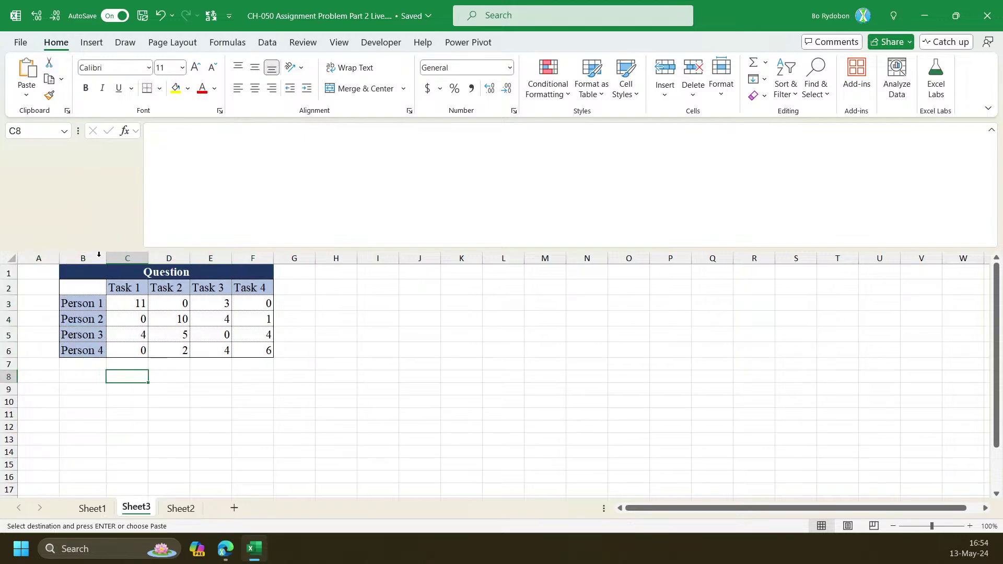
# Examine the task columns and the Person 1 row of the cost matrix in C3:F6
pyautogui.click(165, 327)
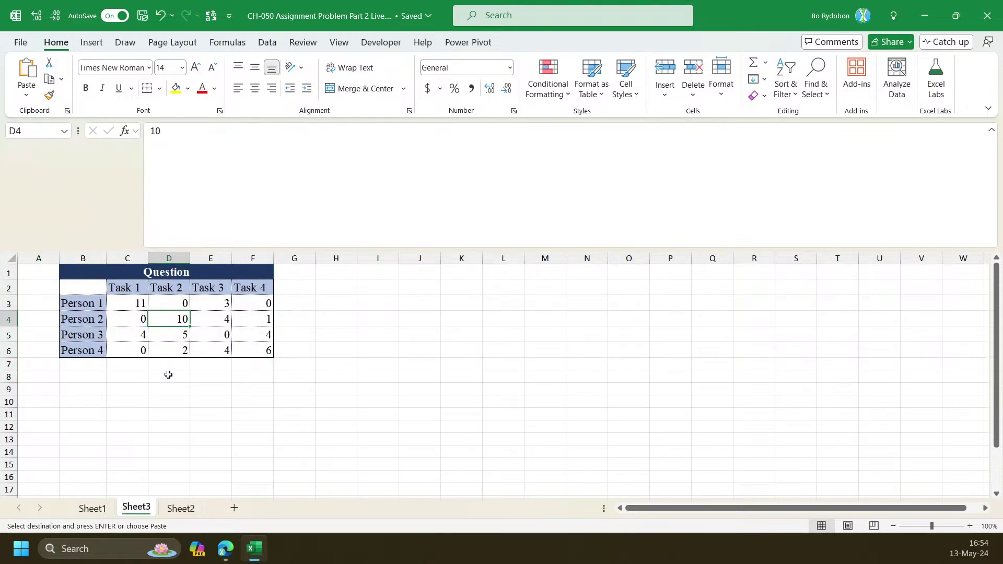
pyautogui.click(134, 306)
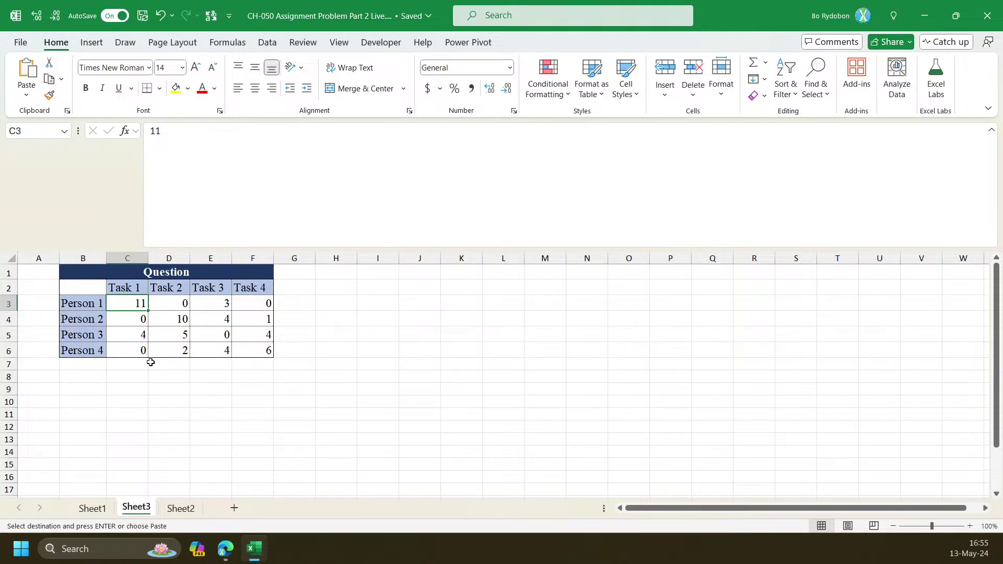
pyautogui.moveTo(134, 306); pyautogui.dragTo(135, 352)
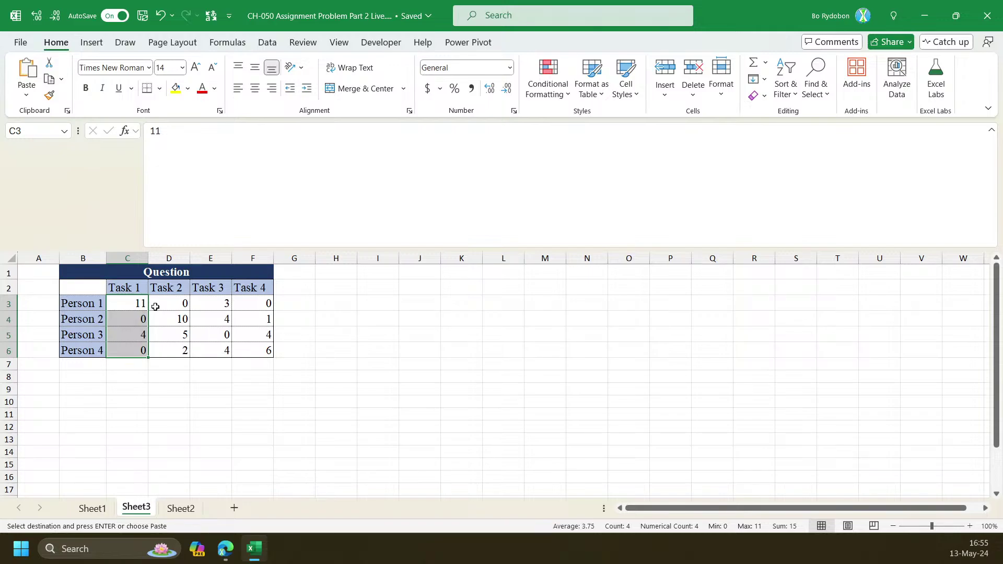
pyautogui.moveTo(157, 305); pyautogui.dragTo(245, 302)
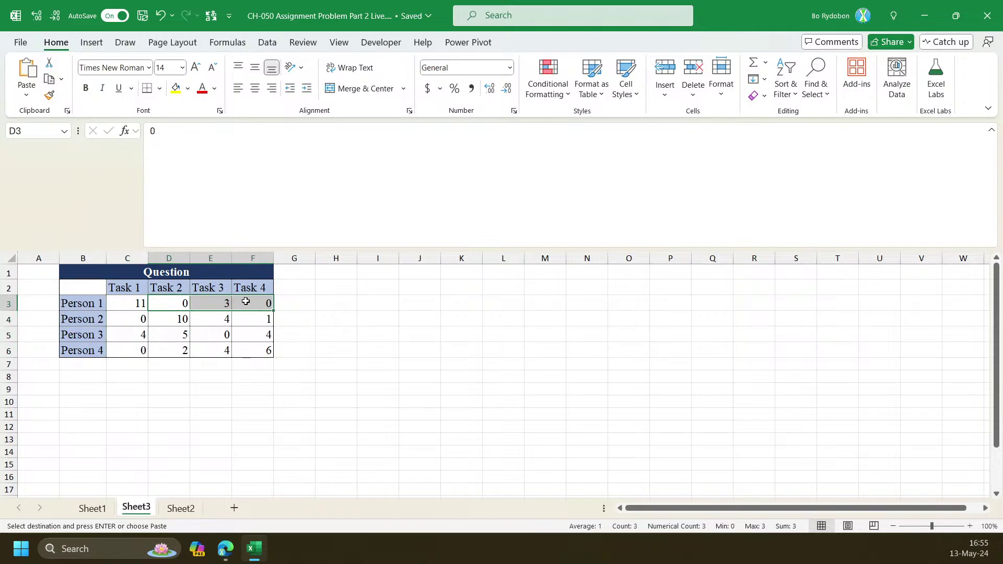
pyautogui.click(136, 304)
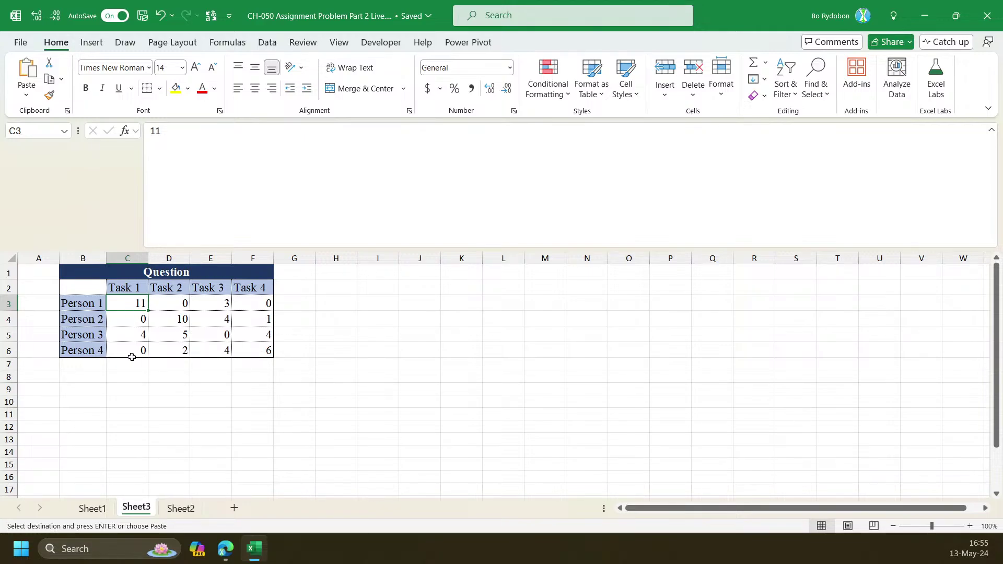
pyautogui.moveTo(128, 353); pyautogui.dragTo(242, 298)
pyautogui.moveTo(131, 305); pyautogui.dragTo(268, 307)
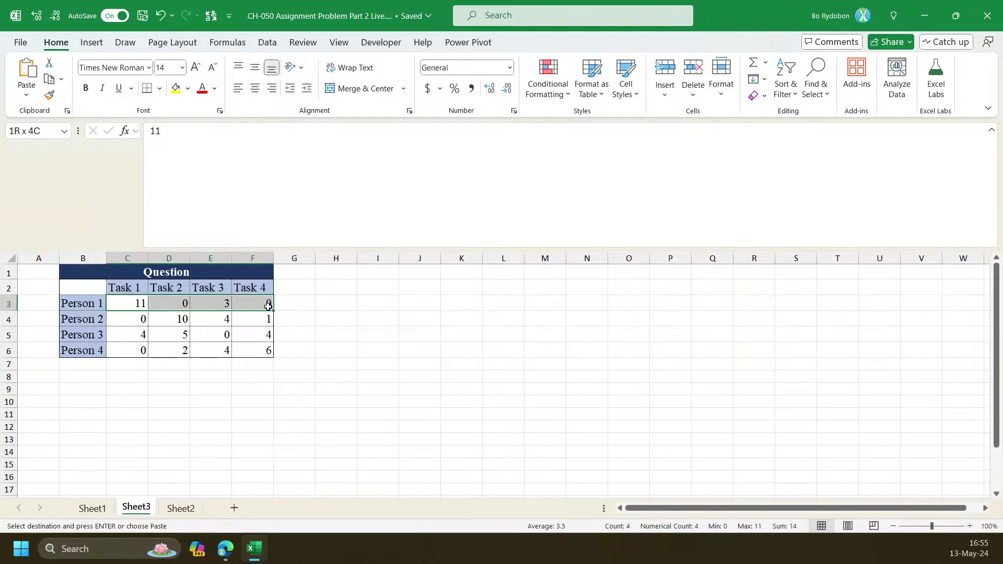
pyautogui.moveTo(132, 352); pyautogui.dragTo(259, 299)
# Start a LET formula in C8 that defines z as the cost matrix C3:F6
pyautogui.click(130, 382)
pyautogui.write('=')
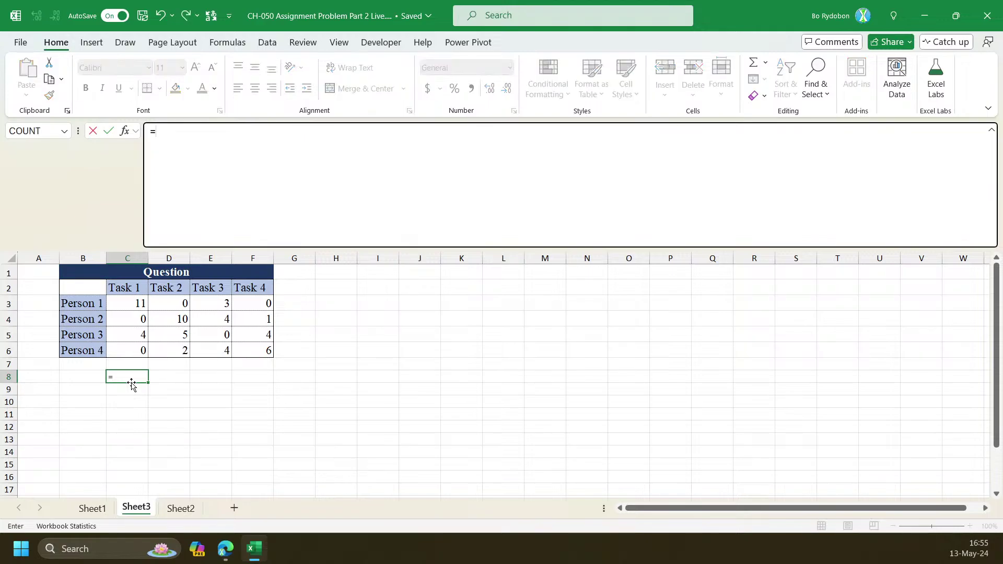
pyautogui.write('LET(')
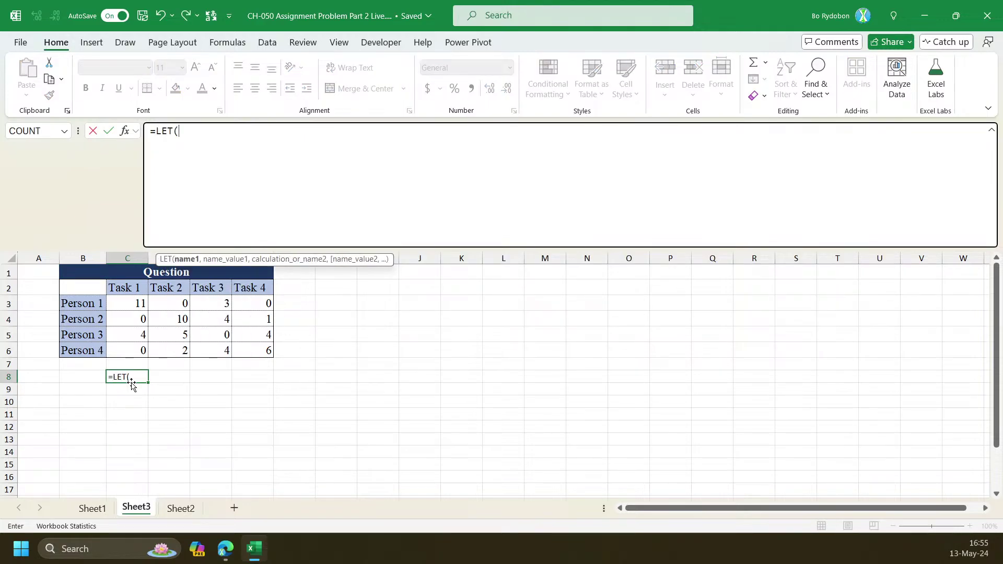
pyautogui.write('z,')
pyautogui.moveTo(139, 310); pyautogui.dragTo(255, 349)
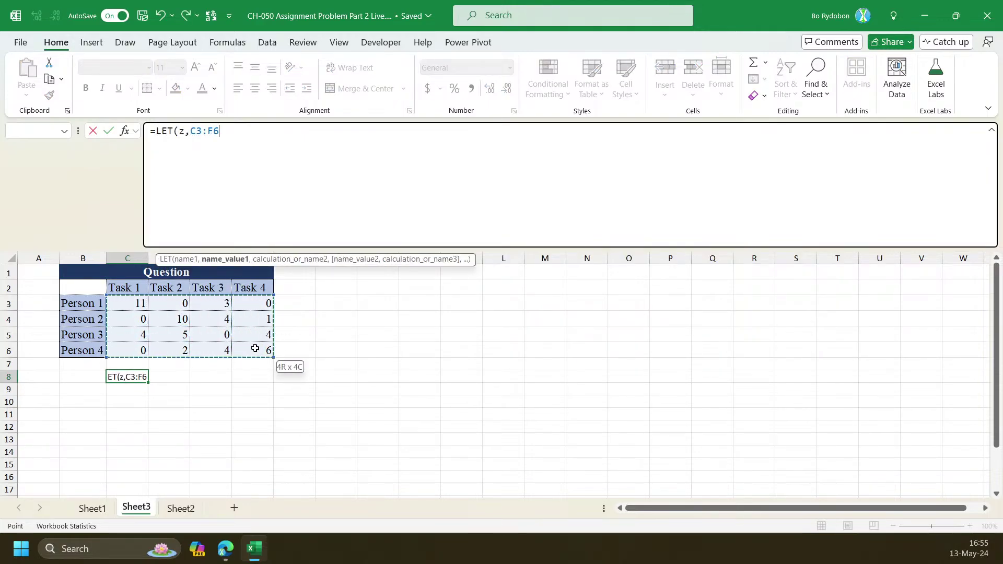
pyautogui.write(',')
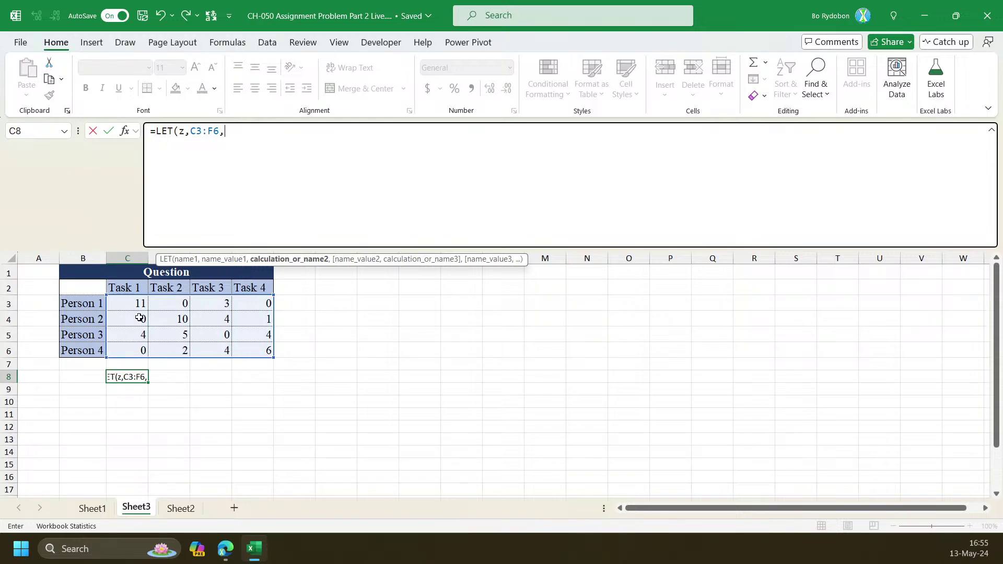
# Add an IF test a<MIN(a) to the LET formula, renaming the variable z to a throughout
pyautogui.write('IF(')
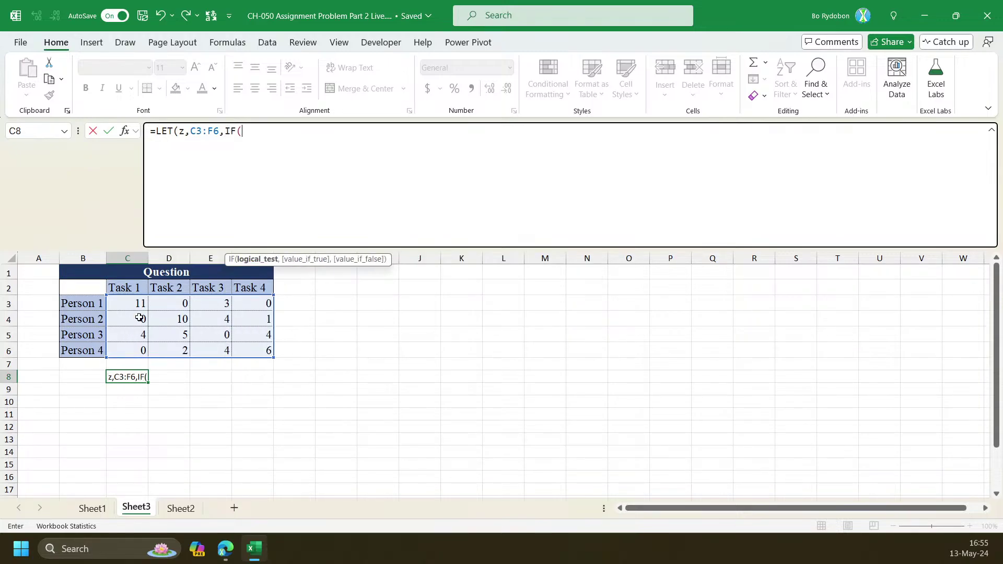
pyautogui.write('z<MIN(z')
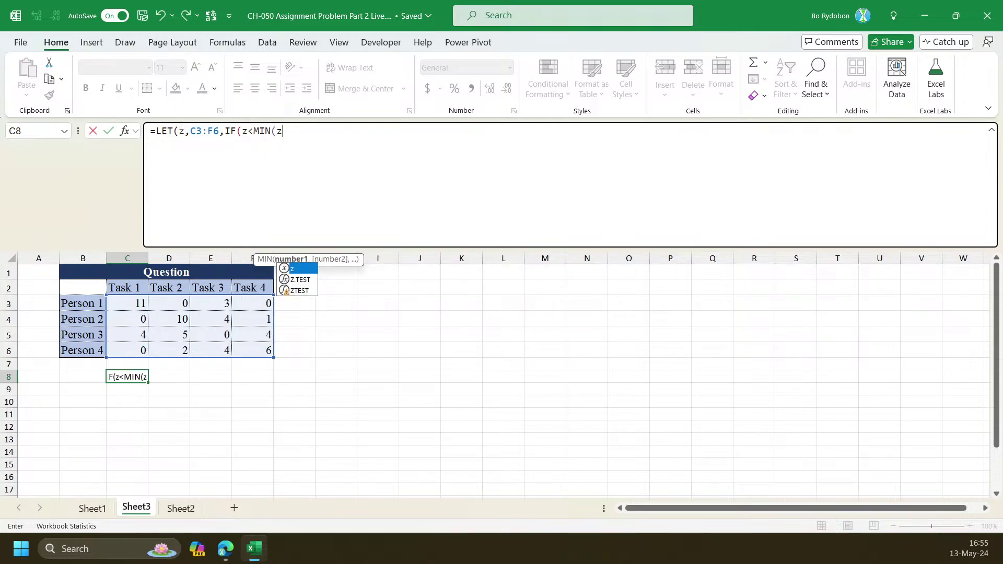
pyautogui.doubleClick(181, 129)
pyautogui.write('a')
pyautogui.doubleClick(244, 131)
pyautogui.write('a')
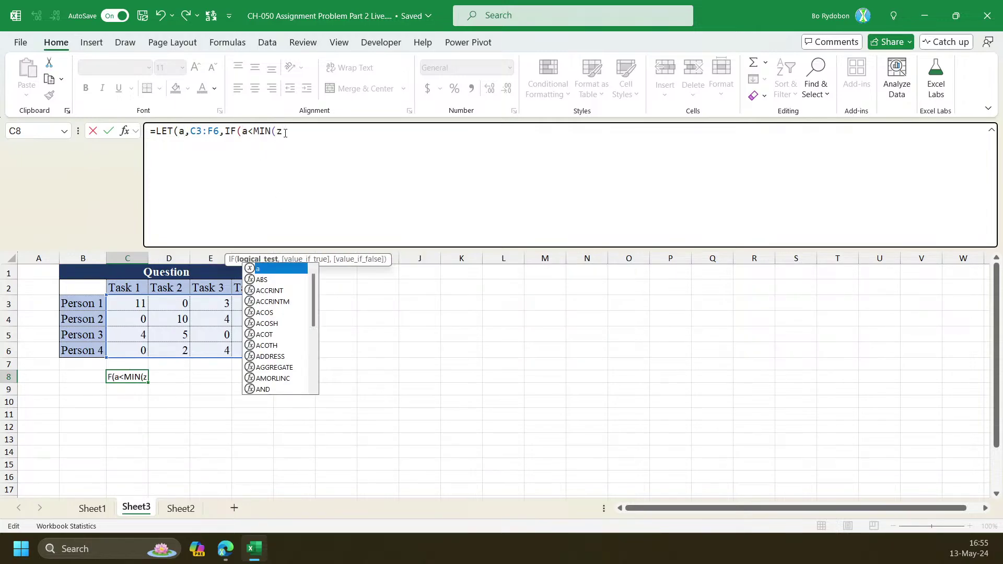
pyautogui.doubleClick(284, 131)
pyautogui.write('a),')
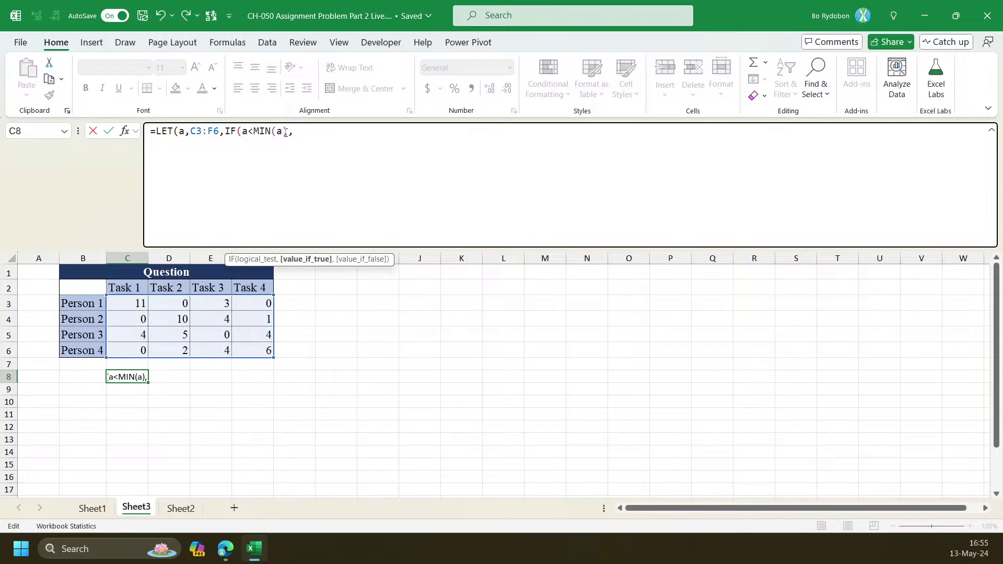
# Return a when the IF test is true, and commit the formula =LET(a,C3:F6,IF(a<MIN(a),a)) in C8
pyautogui.write('a,')
pyautogui.press('BackSpace')
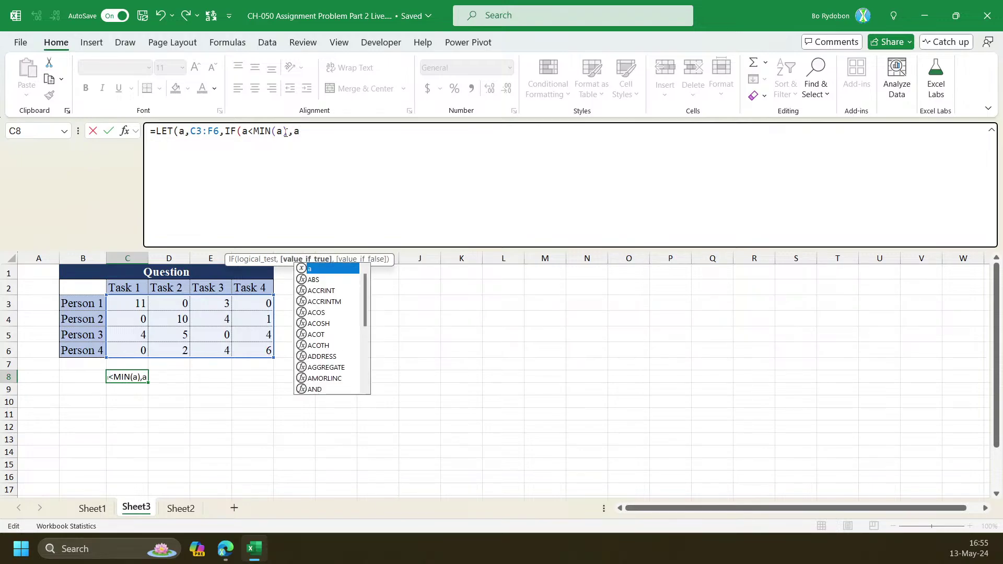
pyautogui.write(')')
pyautogui.press('Return')
pyautogui.press('Return')
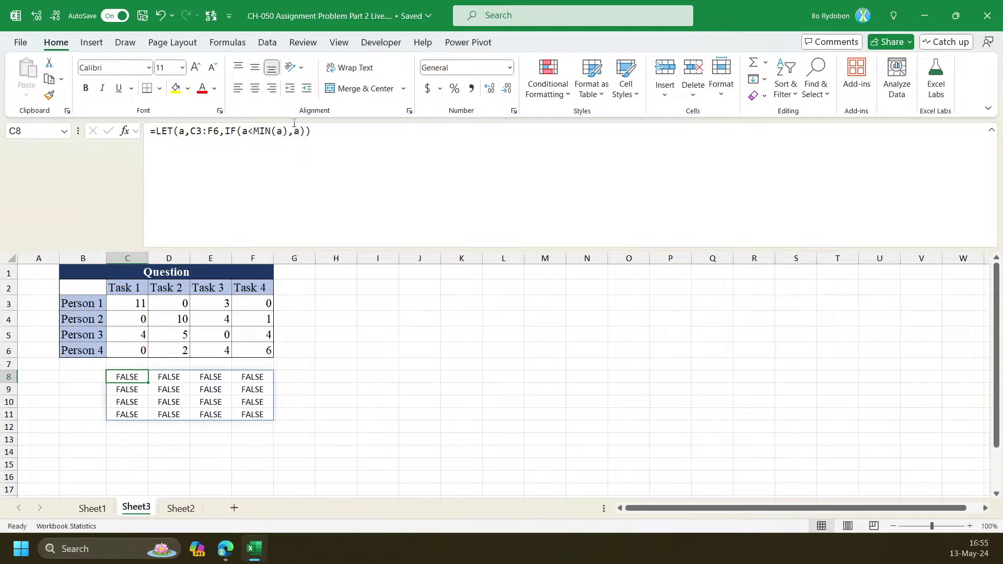
# Replace MIN with MAX in the IF test of the C8 formula
pyautogui.doubleClick(264, 130)
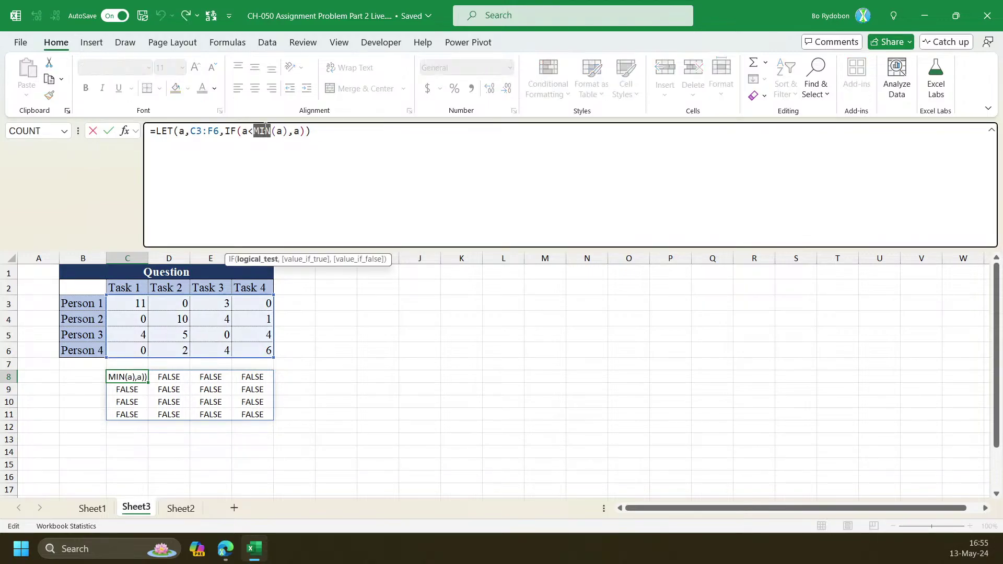
pyautogui.write('max')
pyautogui.press('Return')
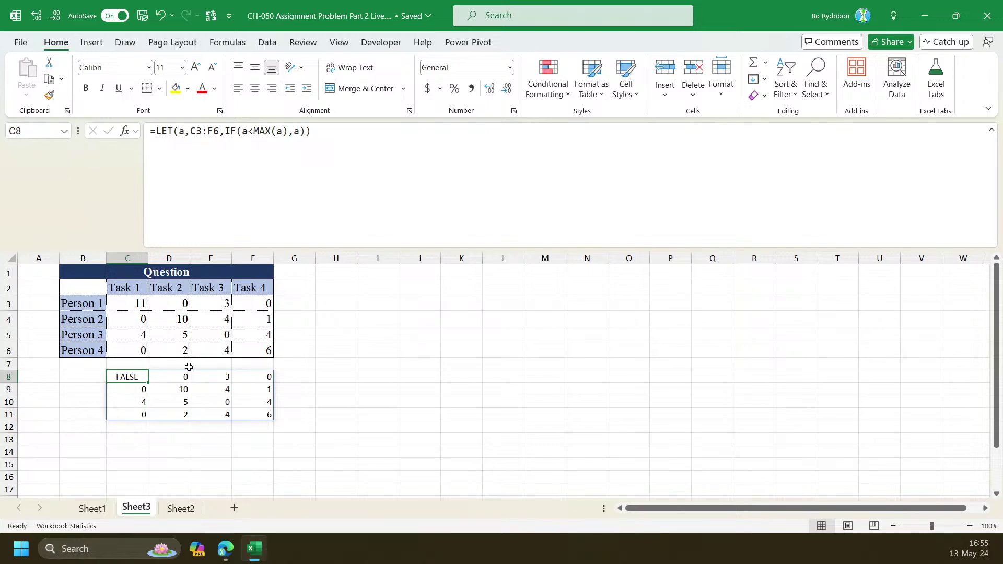
# Insert the opening of a REDUCE function directly before LET in the C8 formula
pyautogui.click(167, 134)
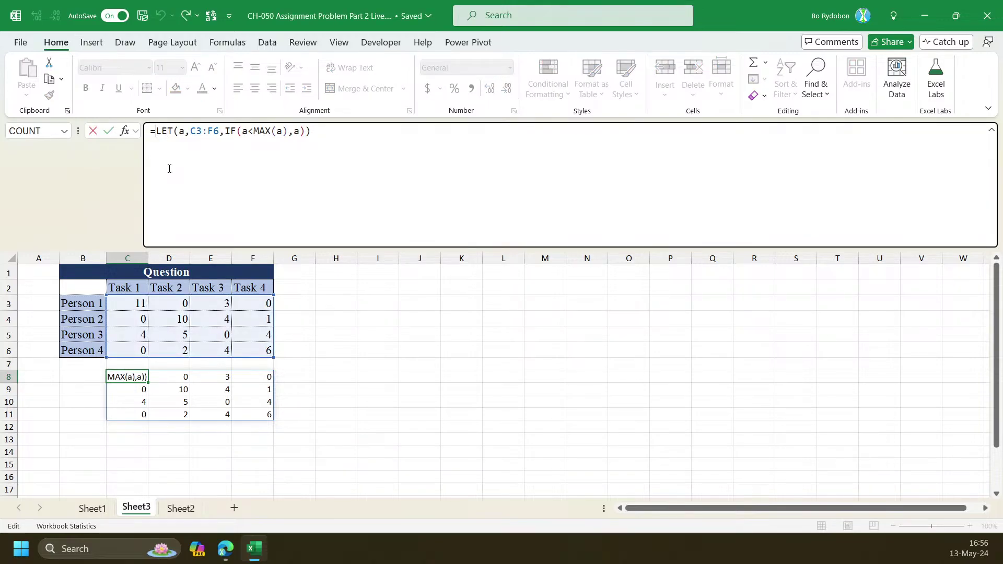
pyautogui.write('re')
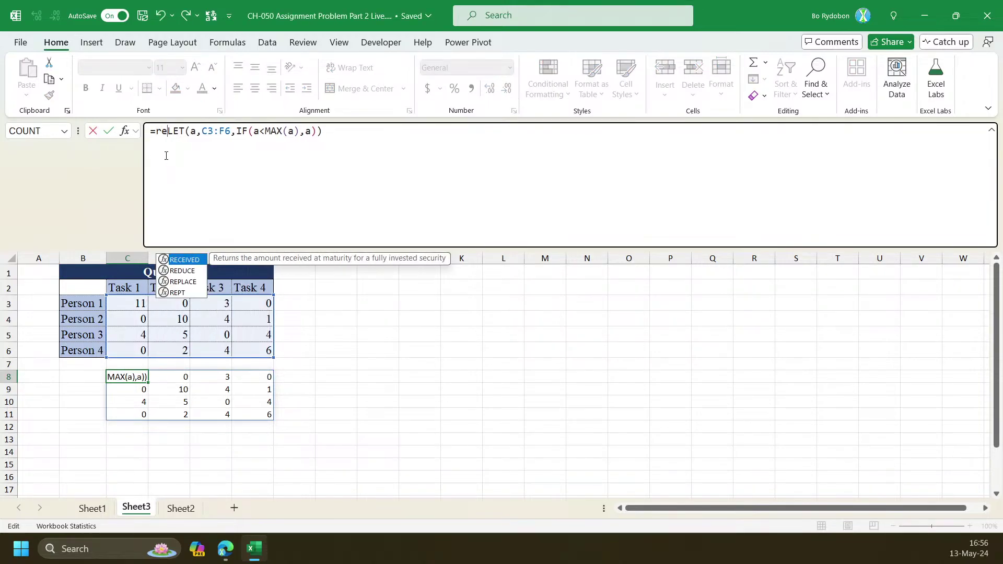
pyautogui.press('Tab')
pyautogui.press('BackSpace')
pyautogui.press('BackSpace')
pyautogui.press('BackSpace')
pyautogui.press('BackSpace')
pyautogui.press('BackSpace')
pyautogui.press('BackSpace')
pyautogui.press('BackSpace')
pyautogui.write('d')
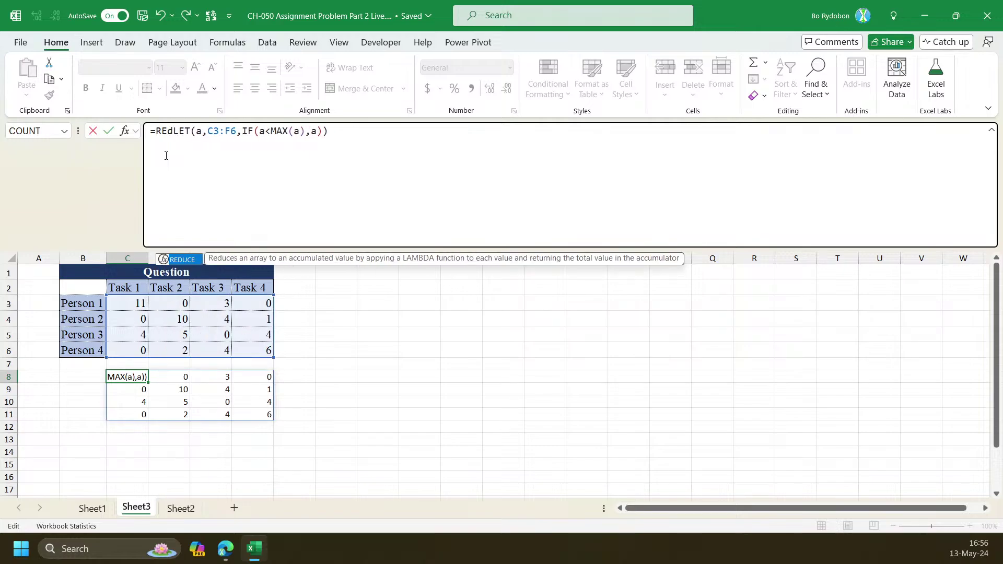
pyautogui.press('Tab')
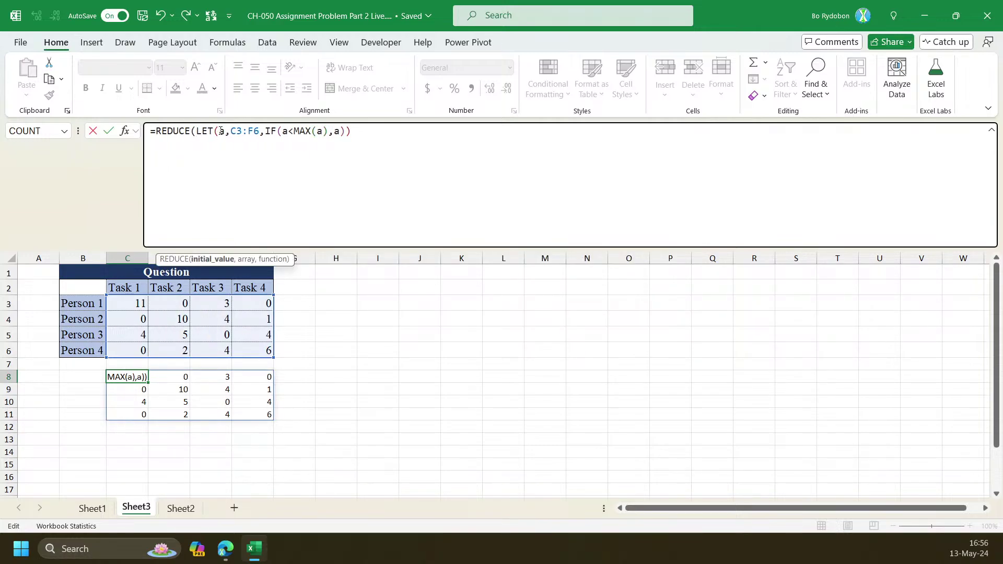
# Set the cost matrix C3:F6 as REDUCE's initial value, and start a SEQUENCE array argument with 1
pyautogui.moveTo(137, 305); pyautogui.dragTo(237, 346)
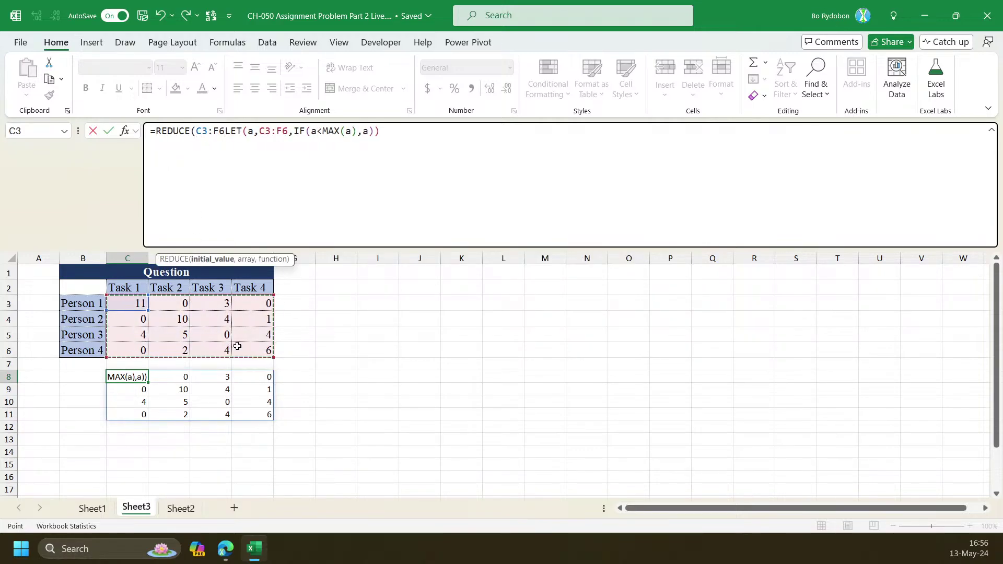
pyautogui.write(',seq')
pyautogui.press('Tab')
pyautogui.write('1')
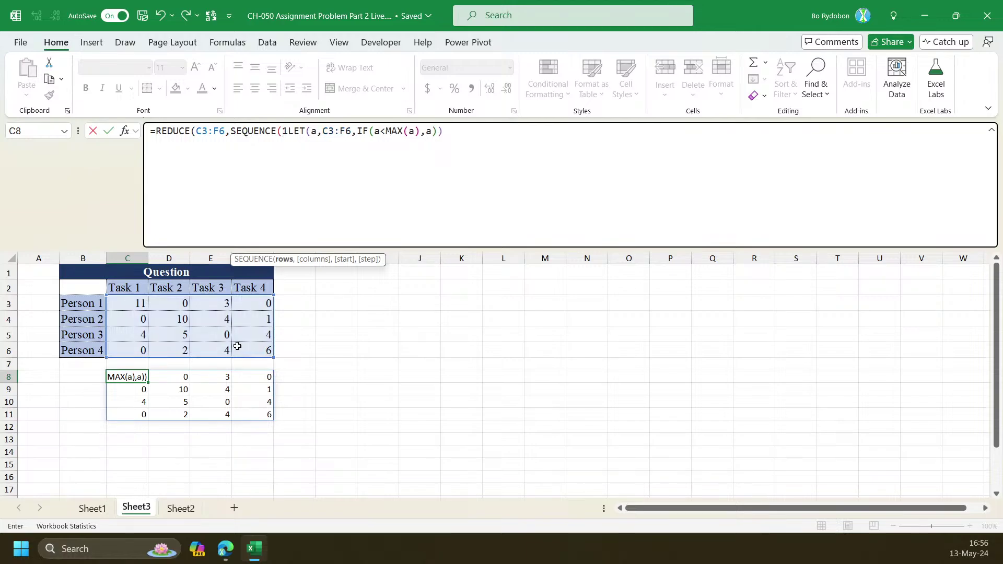
# Complete SEQUENCE(1) in the REDUCE formula of C8 and add LAMBDA(a,i, before the LET expression
pyautogui.write(')')
pyautogui.press('Delete')
pyautogui.write(',LA')
pyautogui.press('Tab')
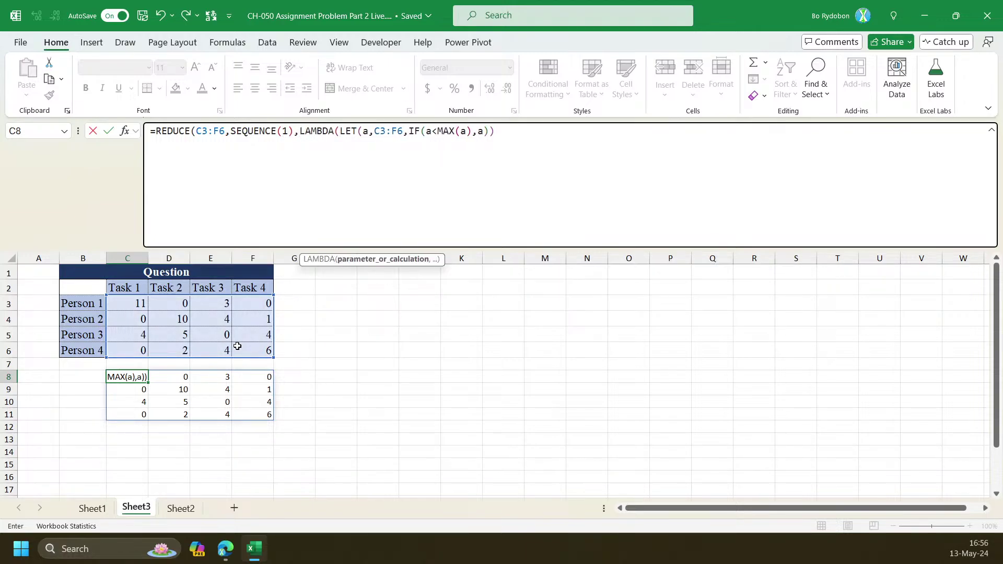
pyautogui.write('a,i,')
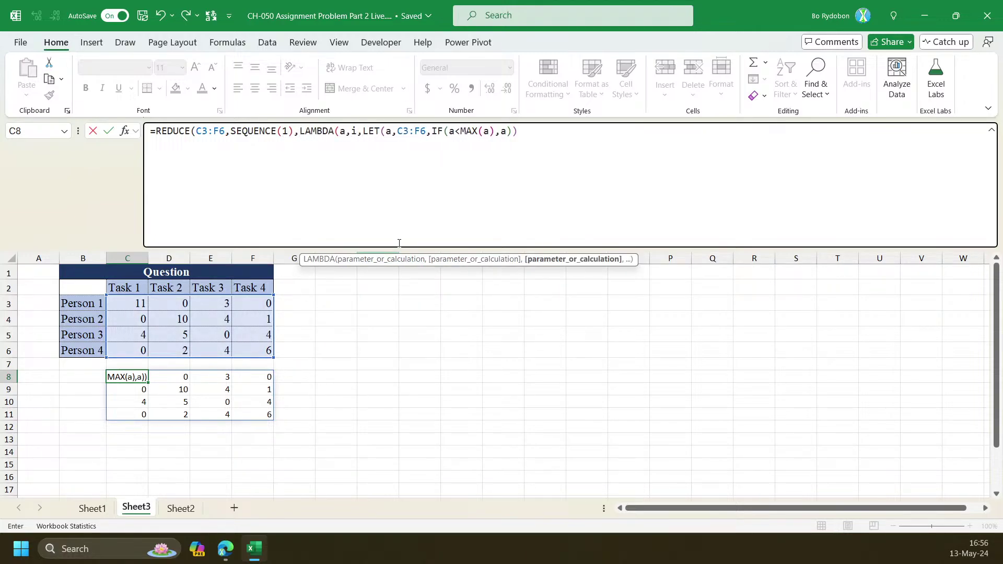
# Remove the LET(a,C3:F6, wrapper from C8's formula, leaving IF(a<MAX(a),a) inside the LAMBDA, and commit the formula
pyautogui.moveTo(431, 132); pyautogui.dragTo(372, 138)
pyautogui.press('BackSpace')
pyautogui.press('BackSpace')
pyautogui.press('BackSpace')
pyautogui.click(515, 132)
pyautogui.press('BackSpace')
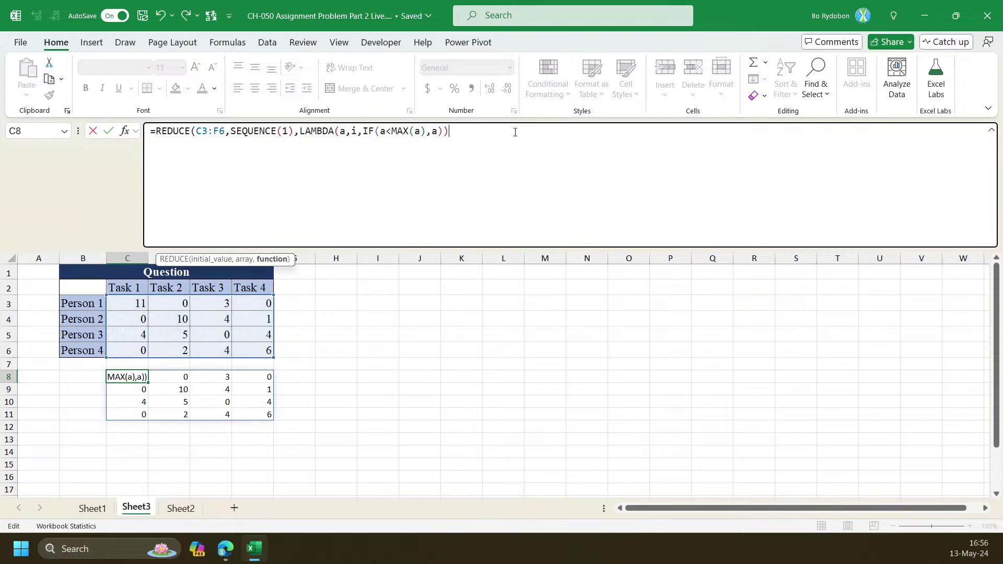
pyautogui.write('))')
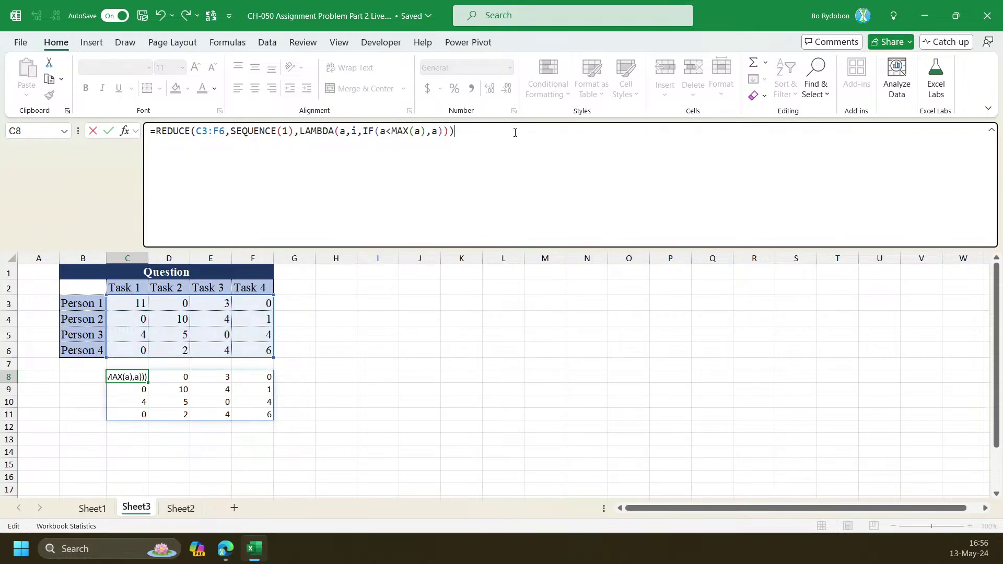
pyautogui.hotkey('ctrl', 'Return')
# Try iteration counts of 2 and 4 in the SEQUENCE of C8's formula
pyautogui.click(287, 131)
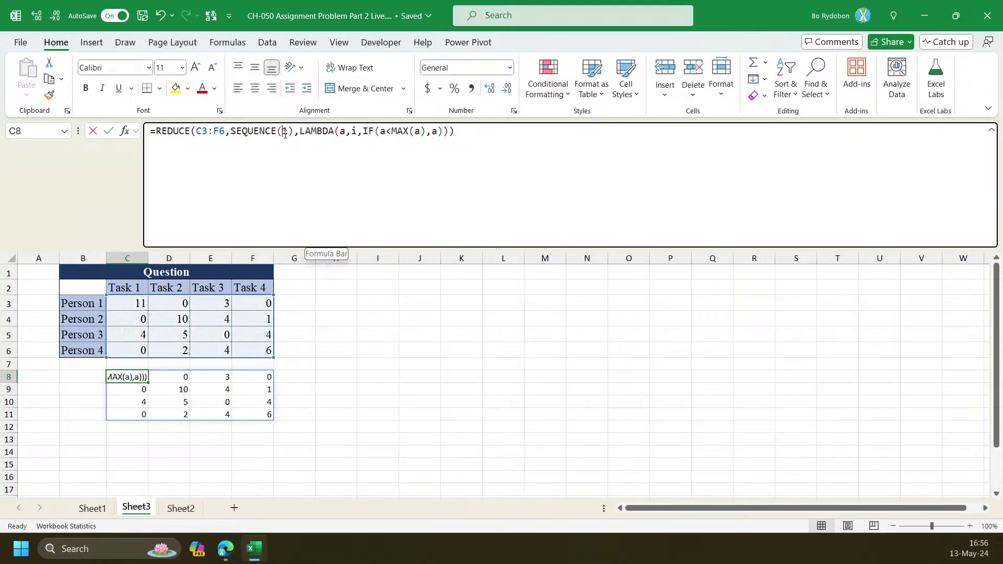
pyautogui.press('BackSpace')
pyautogui.write('2')
pyautogui.hotkey('ctrl', 'Return')
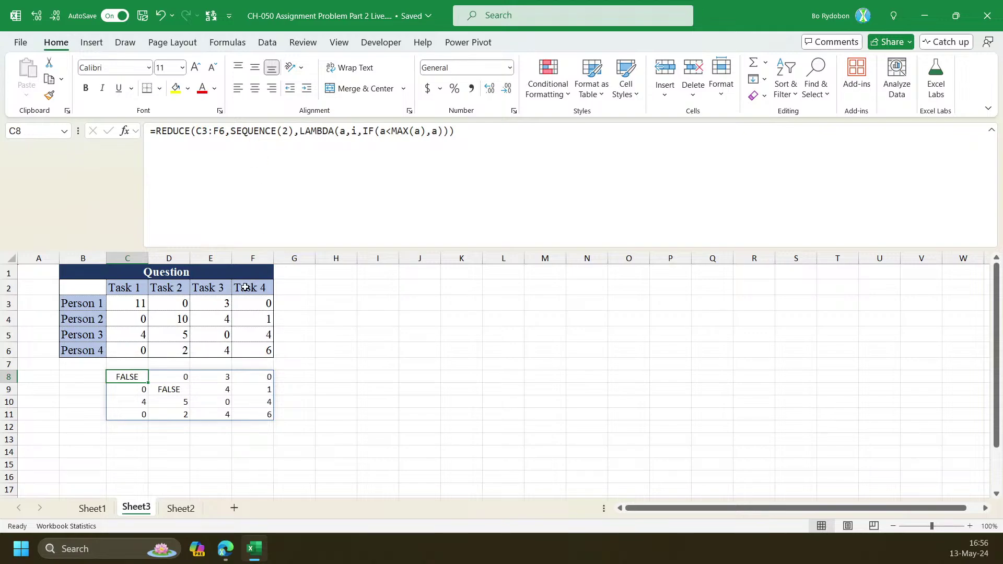
pyautogui.click(286, 137)
pyautogui.press('BackSpace')
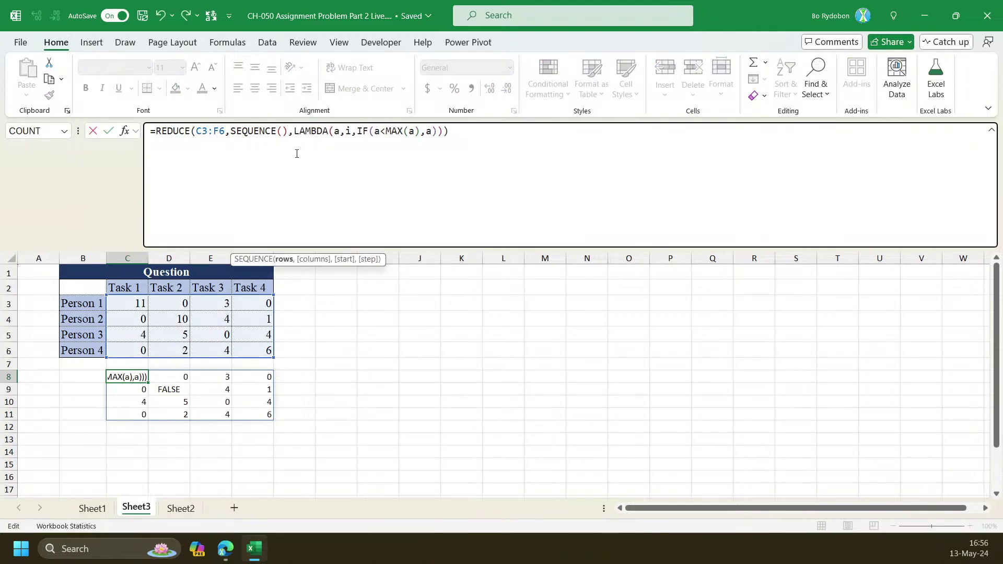
pyautogui.write('4')
pyautogui.hotkey('ctrl', 'Return')
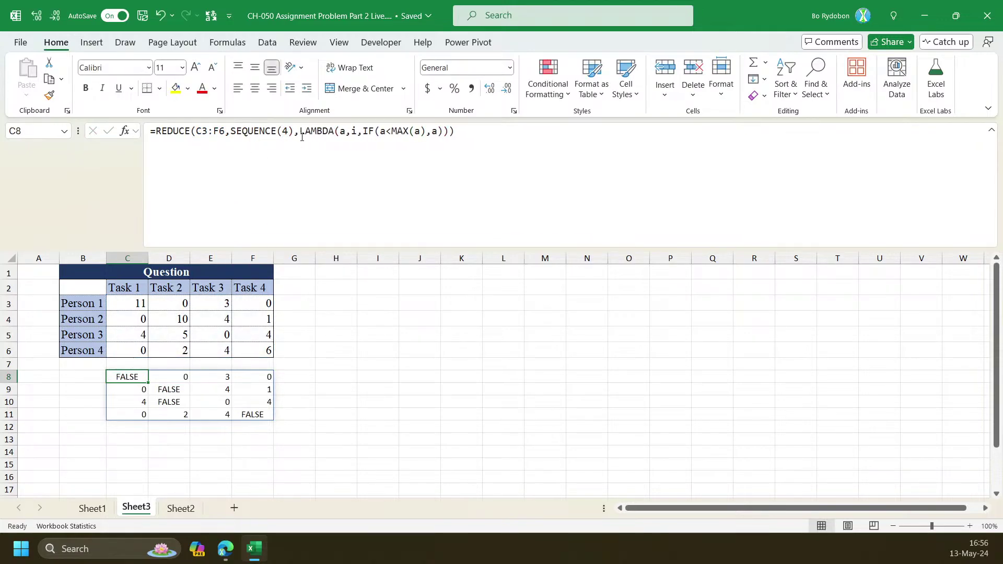
# Set the SEQUENCE count in C8's formula to 5 and check row 10 of the resulting array
pyautogui.click(290, 132)
pyautogui.press('BackSpace')
pyautogui.write('5')
pyautogui.hotkey('ctrl', 'Return')
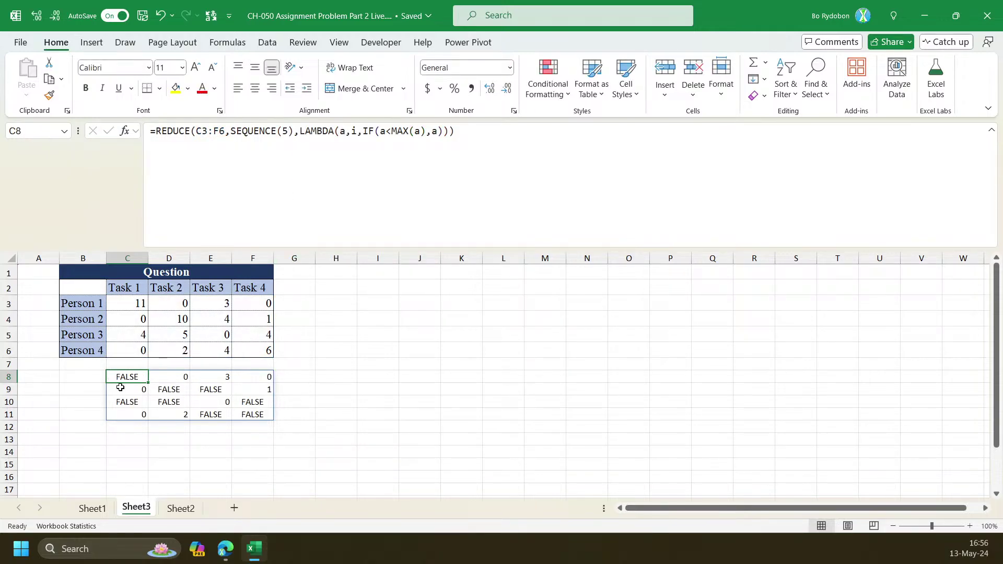
pyautogui.moveTo(120, 400); pyautogui.dragTo(255, 400)
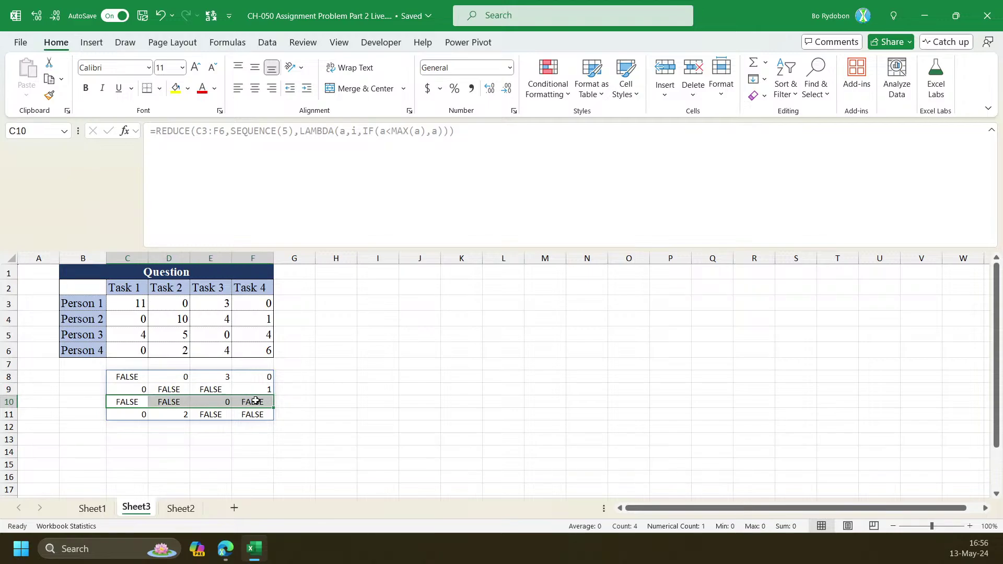
pyautogui.click(222, 402)
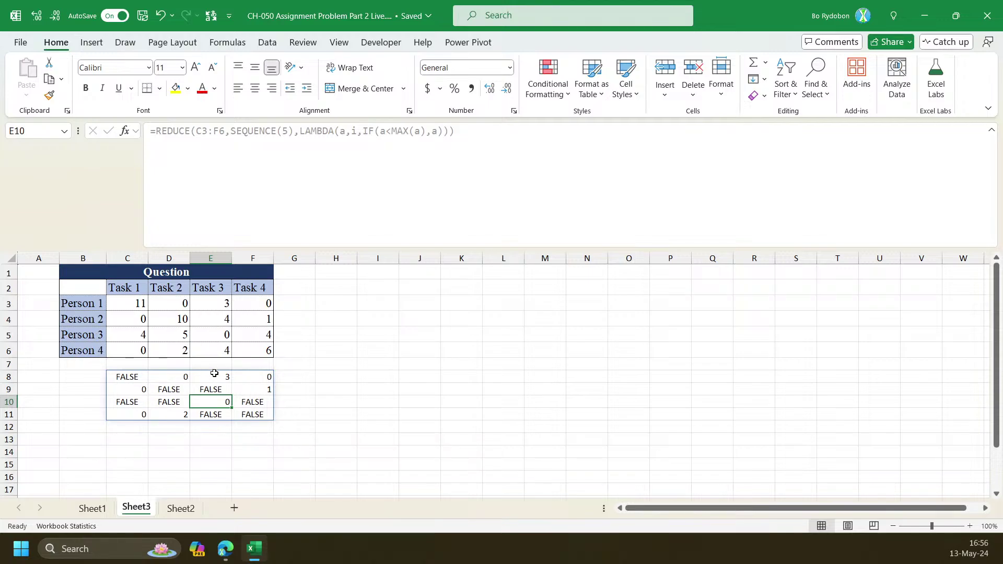
# Copy the text of C8's REDUCE formula into cell C14
pyautogui.click(137, 377)
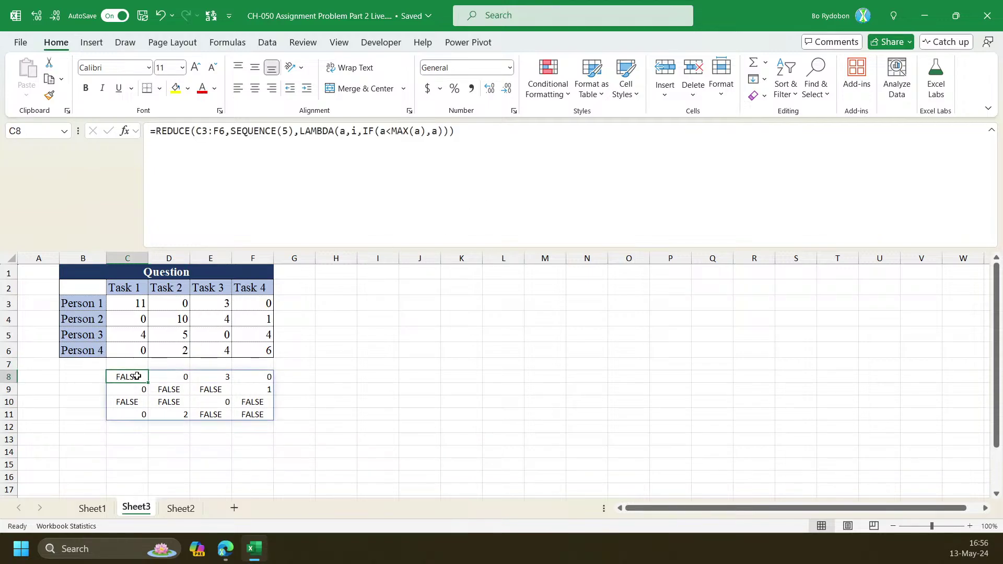
pyautogui.click(478, 172)
pyautogui.hotkey('ctrl', 'a')
pyautogui.hotkey('ctrl', 'c')
pyautogui.press('Escape')
pyautogui.click(131, 451)
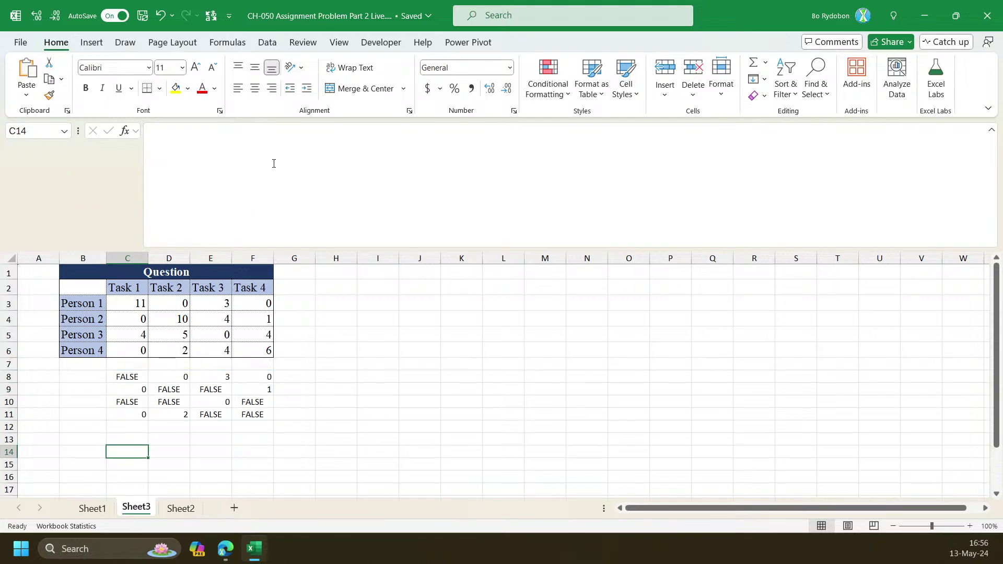
pyautogui.click(266, 159)
pyautogui.hotkey('ctrl', 'v')
# Replace the initial value C3:F6 in C14's REDUCE formula with the spilled range C8# and commit it
pyautogui.doubleClick(215, 129)
pyautogui.moveTo(134, 376); pyautogui.dragTo(244, 413)
pyautogui.press('Return')
pyautogui.press('Up')
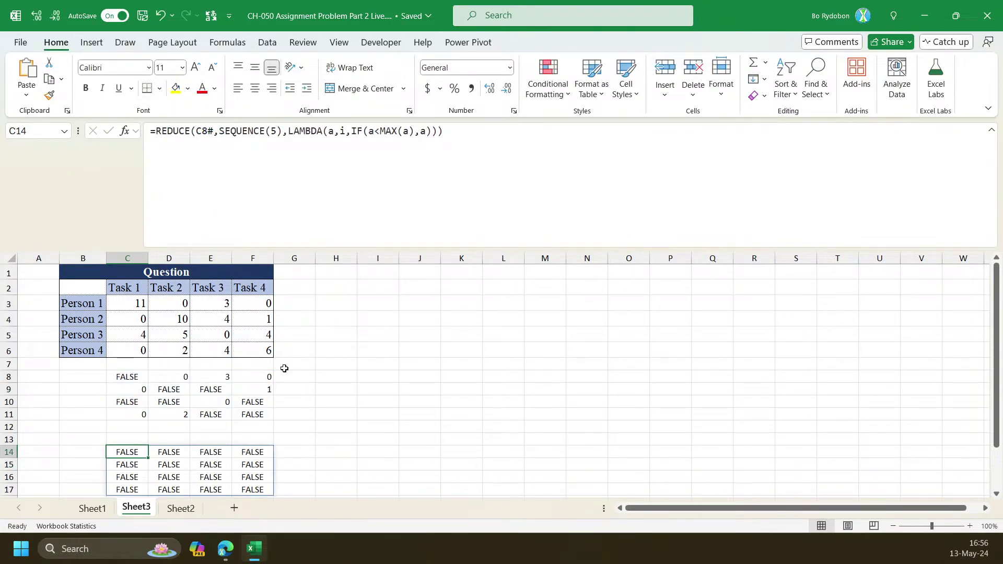
# Set the SEQUENCE count in C14's formula to 1
pyautogui.click(275, 131)
pyautogui.press('BackSpace')
pyautogui.write('1')
pyautogui.press('Return')
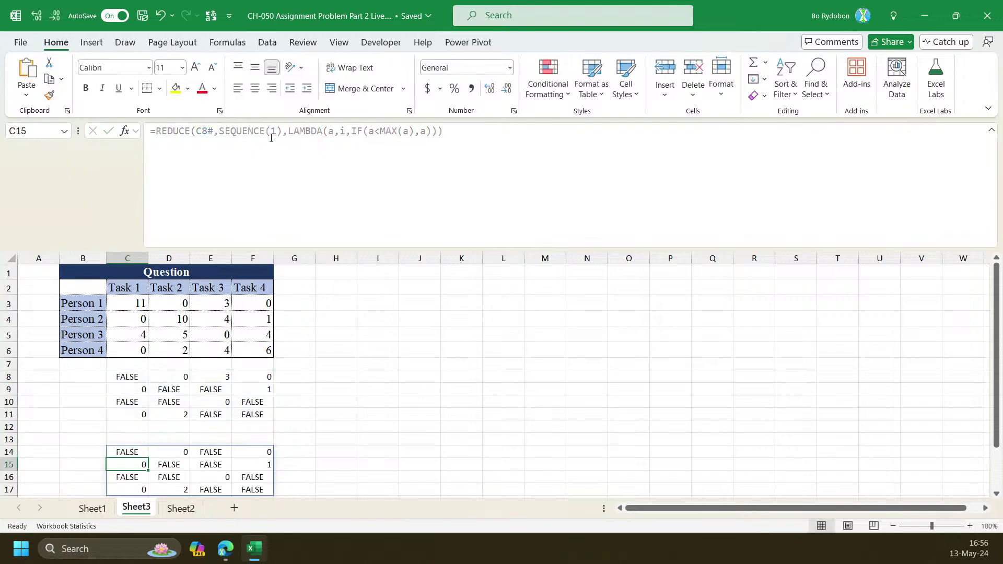
pyautogui.press('Up')
# Examine the C14 array, the IF argument of its LAMBDA, and the row and column that cross at E16
pyautogui.scroll(-2, 251, 315)
pyautogui.scroll(1, 227, 433)
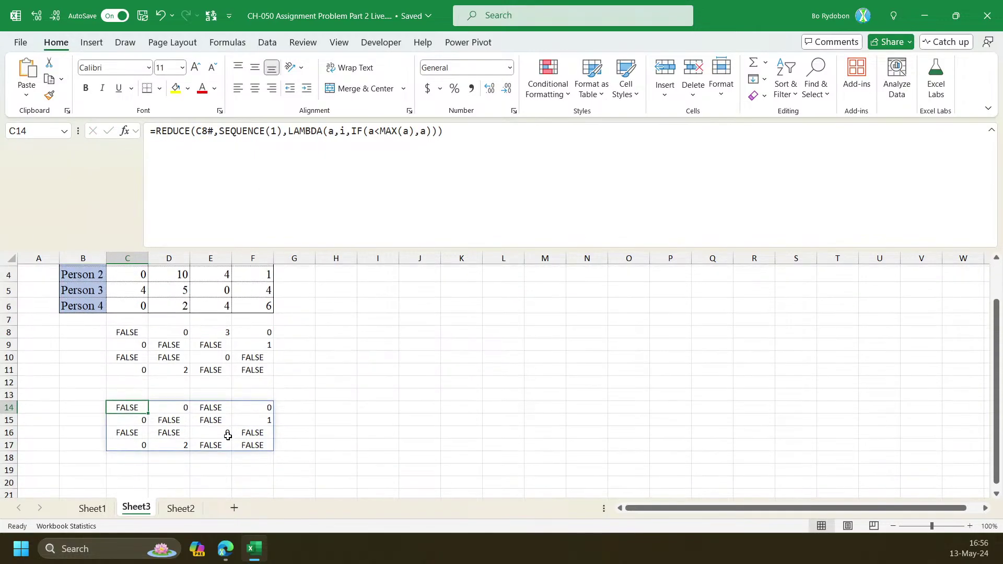
pyautogui.scroll(1, 193, 441)
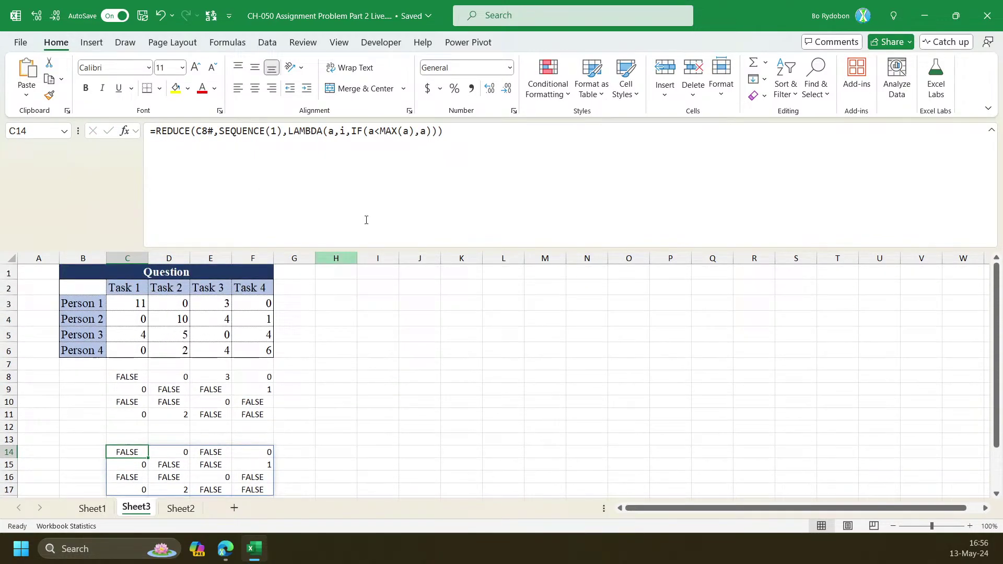
pyautogui.click(364, 132)
pyautogui.click(561, 259)
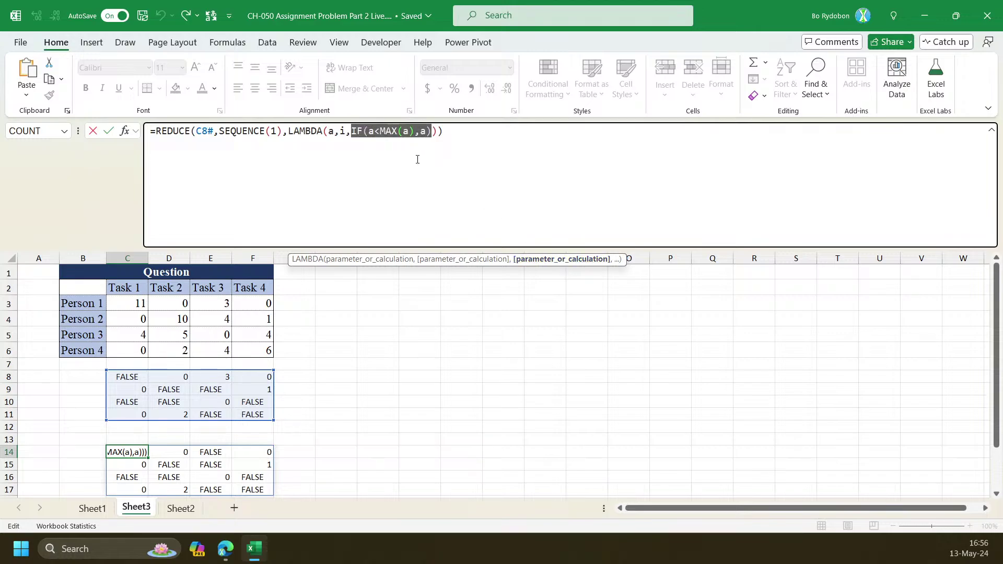
pyautogui.press('Escape')
pyautogui.scroll(-2, 233, 398)
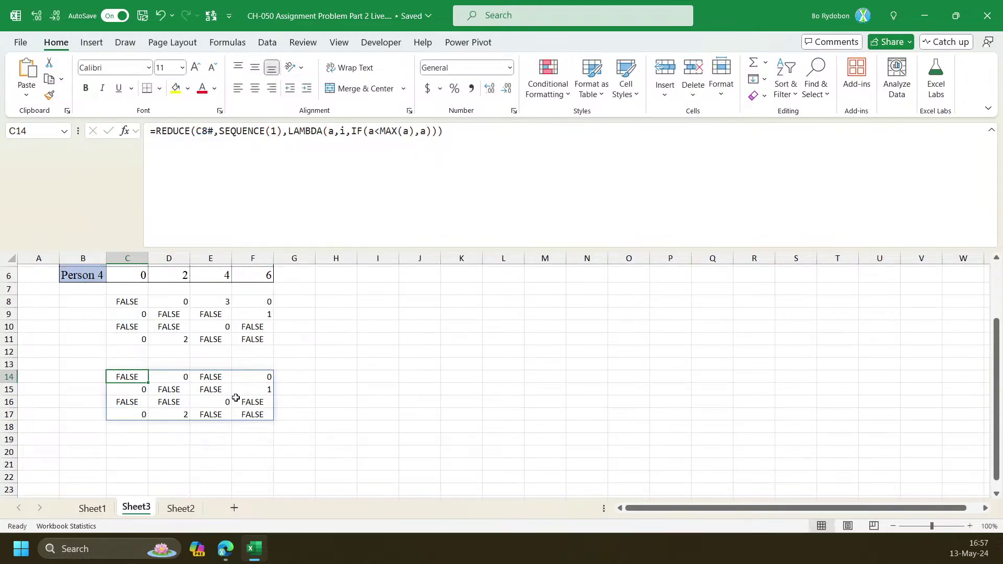
pyautogui.moveTo(127, 403); pyautogui.dragTo(214, 415)
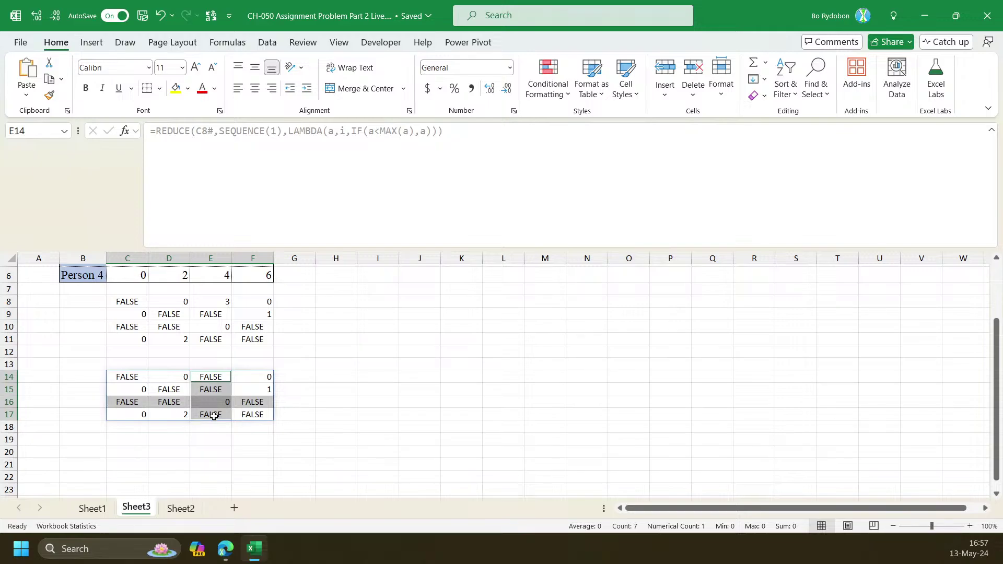
pyautogui.click(113, 367)
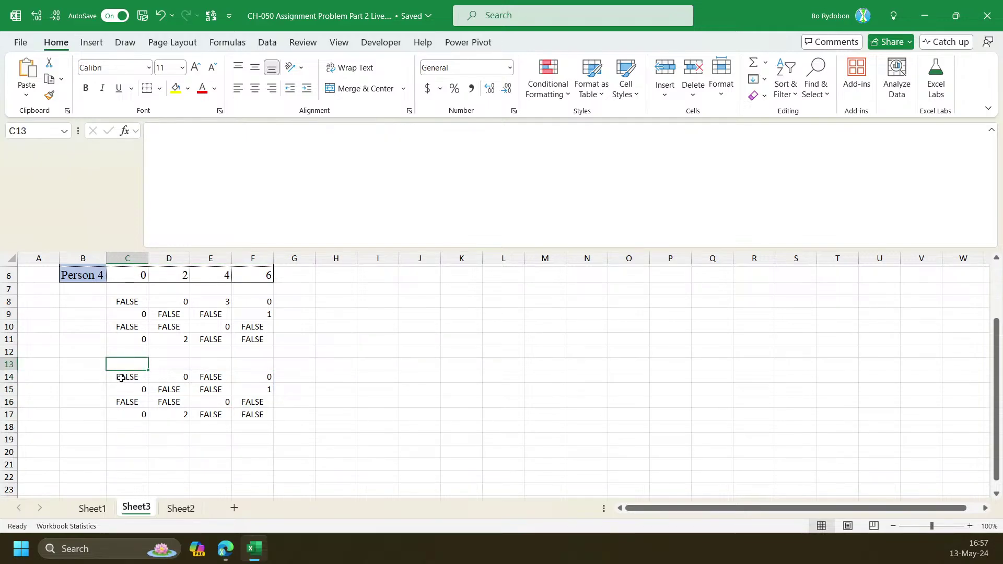
# Insert LET(b,BYROW(a=0 before the IF in C14's LAMBDA, with the IF moved two lines down
pyautogui.click(123, 374)
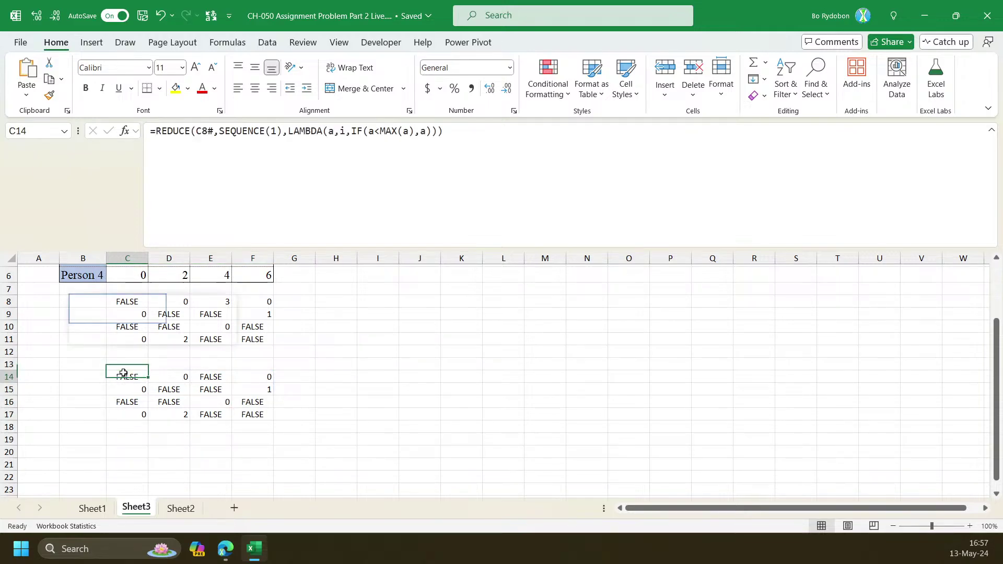
pyautogui.click(353, 132)
pyautogui.hotkey('alt', 'Return')
pyautogui.hotkey('alt', 'Return')
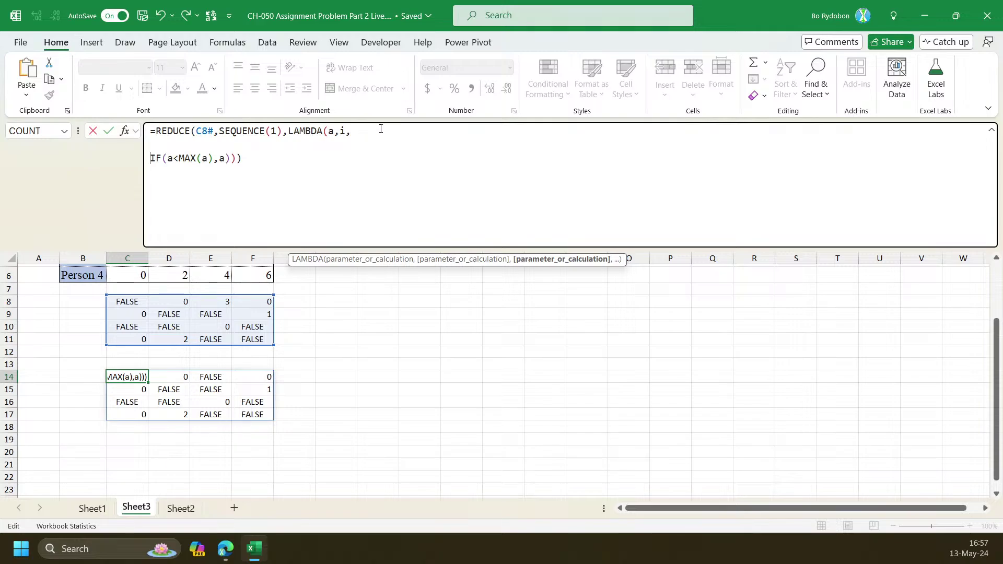
pyautogui.write('LET(b,byr')
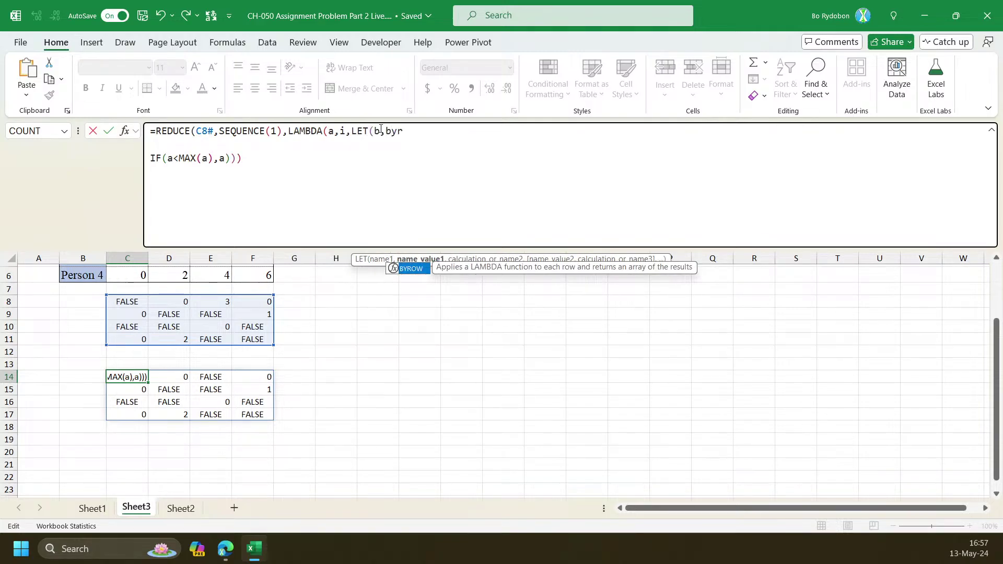
pyautogui.press('Tab')
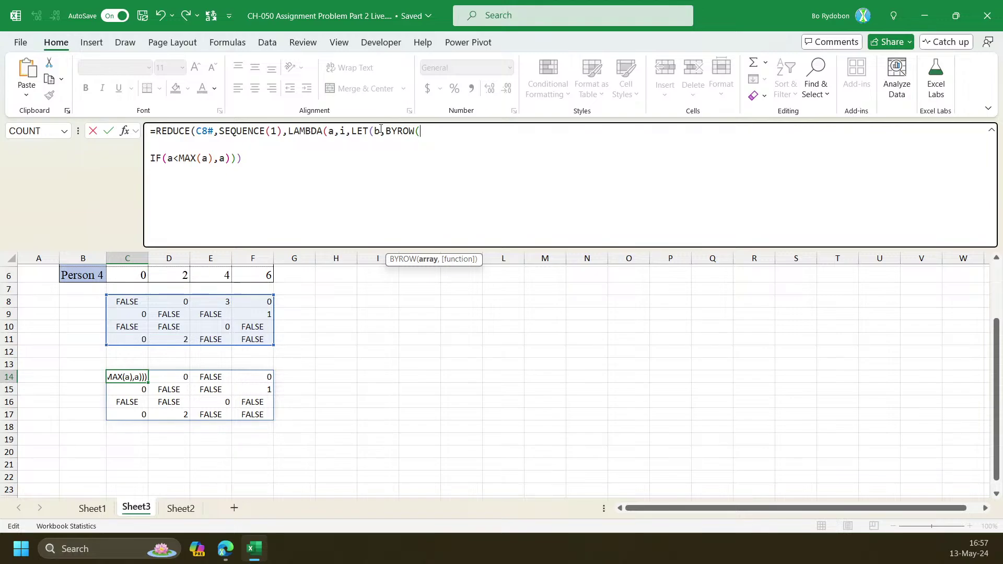
pyautogui.write('a')
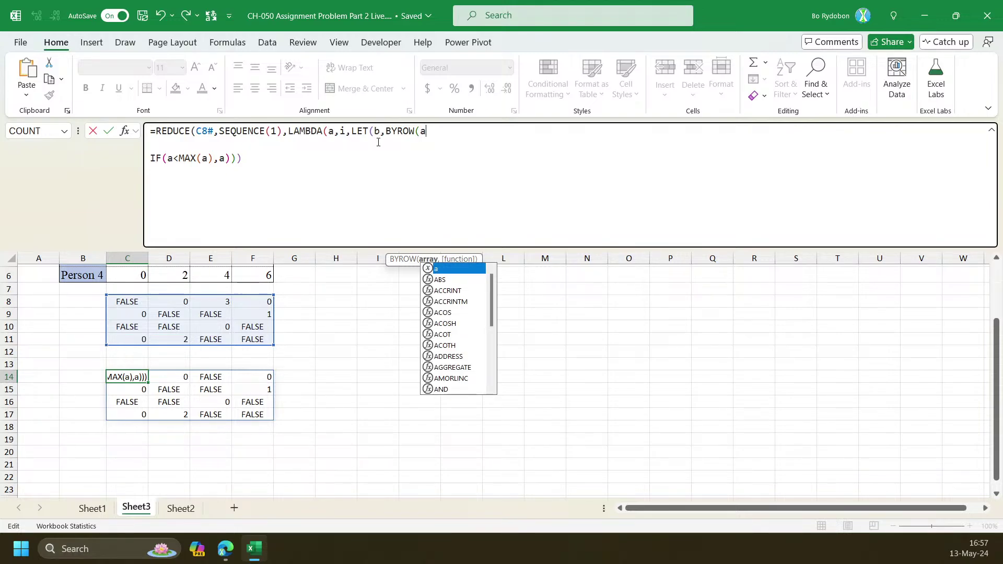
pyautogui.write('=0')
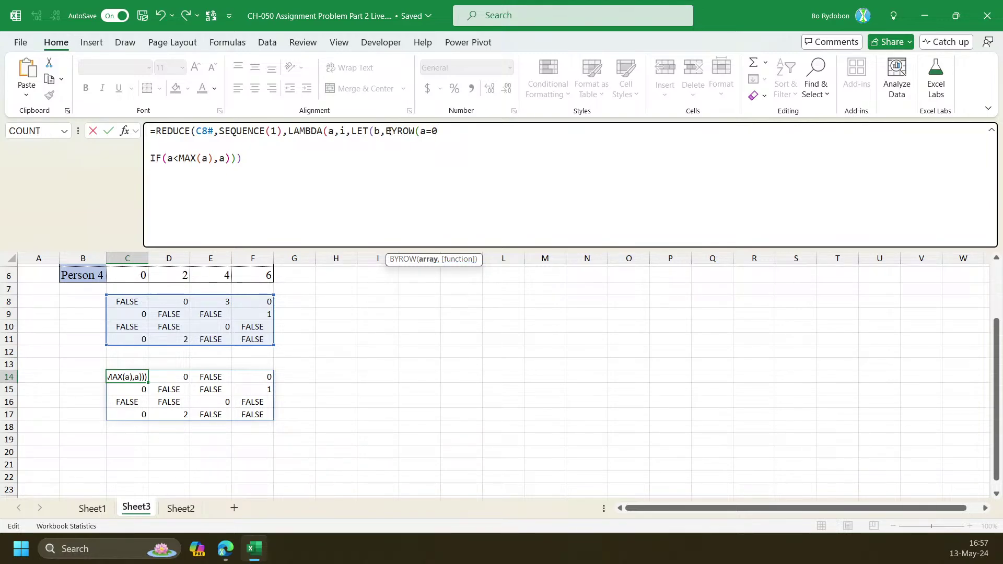
# Wrap a=0 in n() and complete the BYROW with sum, so that b is defined as BYROW(n(a=0),sum)
pyautogui.click(420, 132)
pyautogui.write('n(')
pyautogui.press('End')
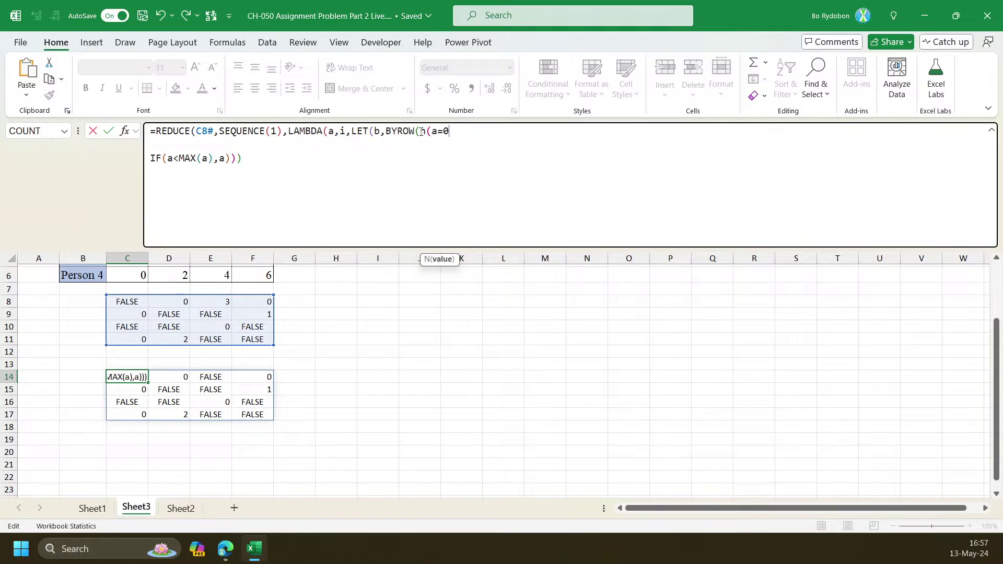
pyautogui.write('),')
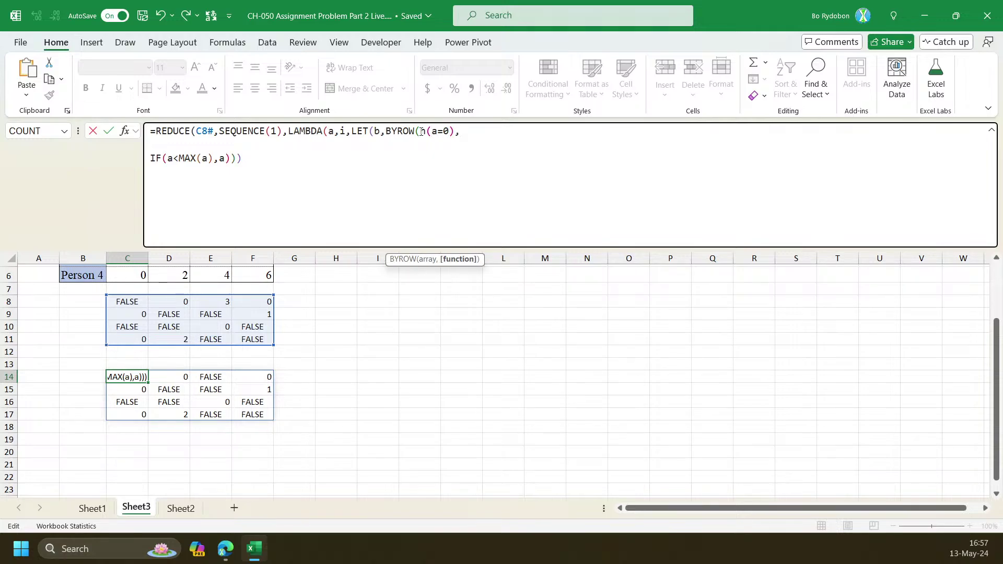
pyautogui.write('sum)')
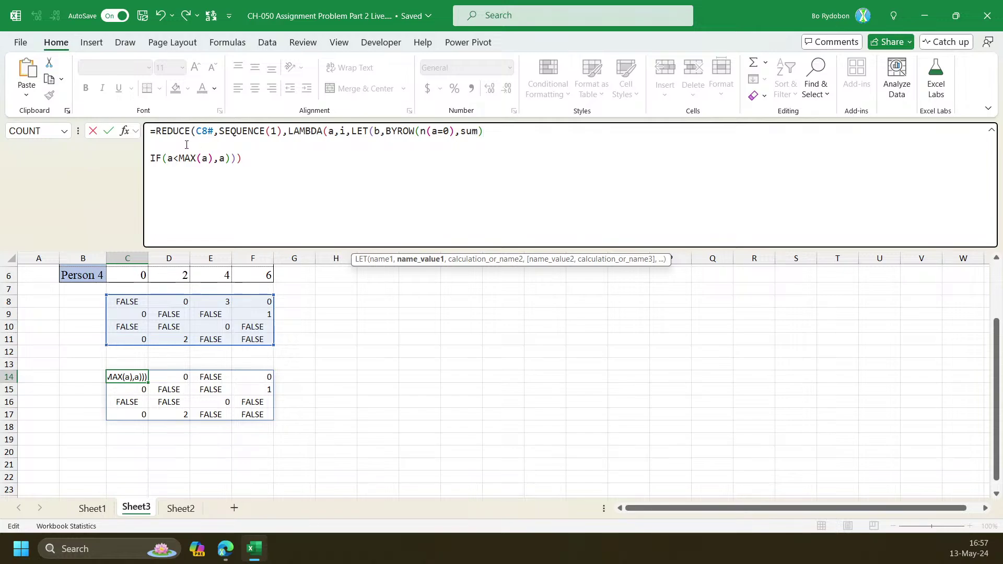
pyautogui.click(515, 132)
pyautogui.write(',')
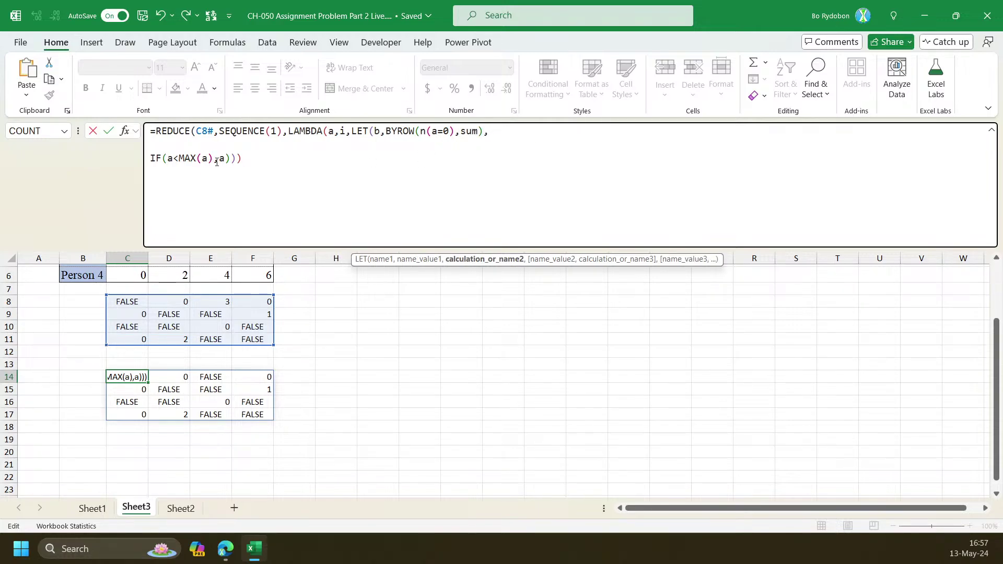
# Assign the IF expression to the name x in C14's LET and make the formula return b
pyautogui.click(151, 157)
pyautogui.write('x,')
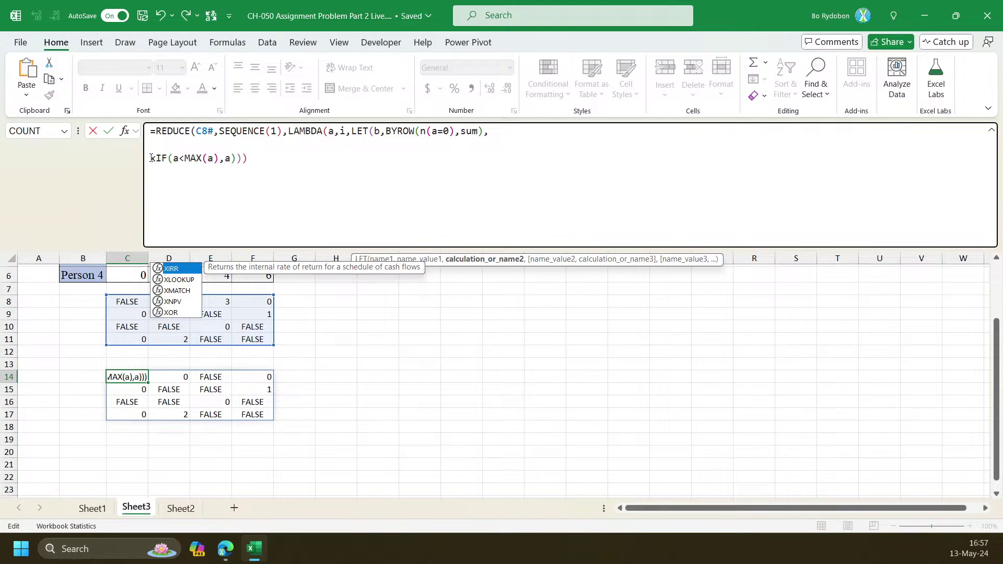
pyautogui.click(549, 259)
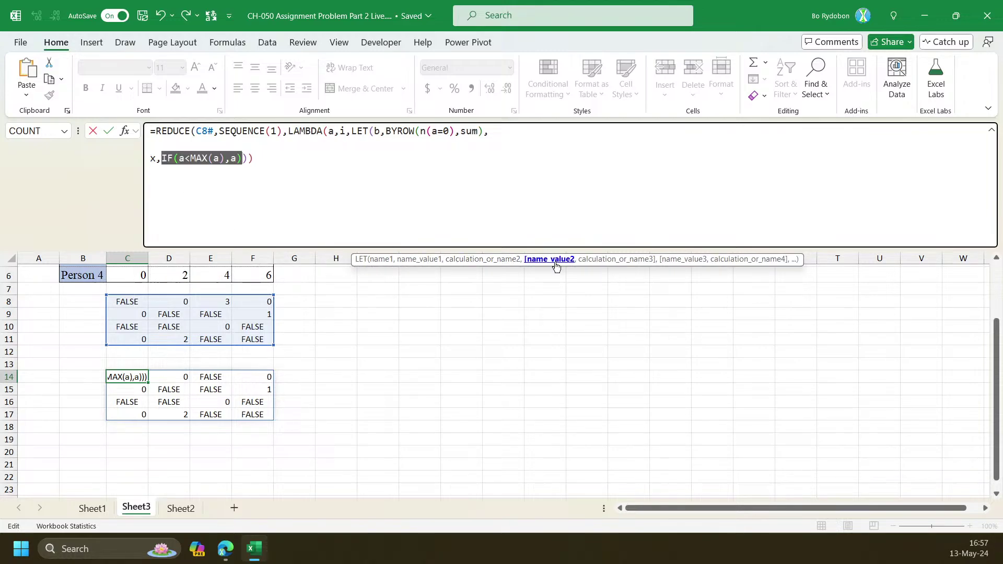
pyautogui.click(245, 161)
pyautogui.write(',b')
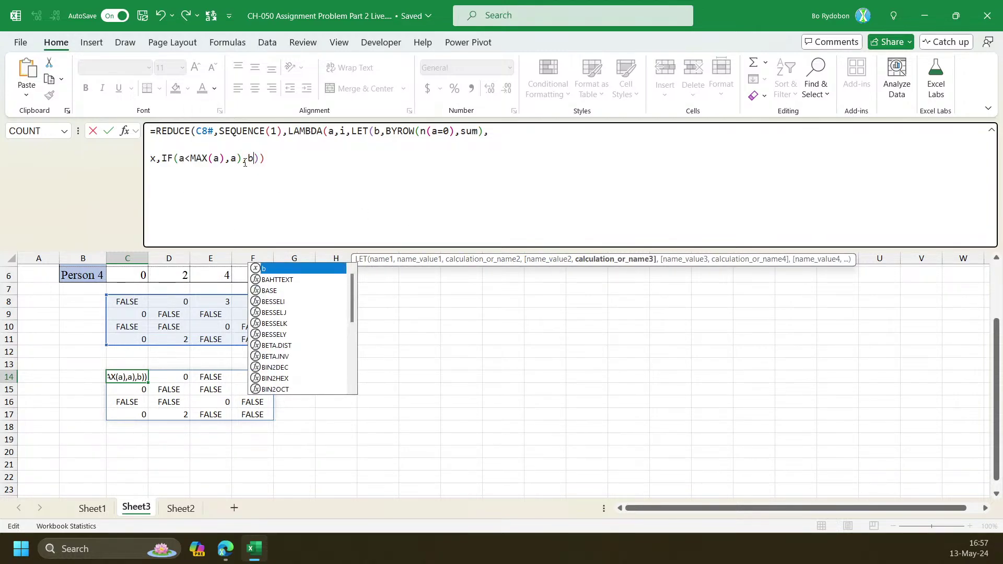
pyautogui.press('Return')
pyautogui.press('Return')
pyautogui.write(')')
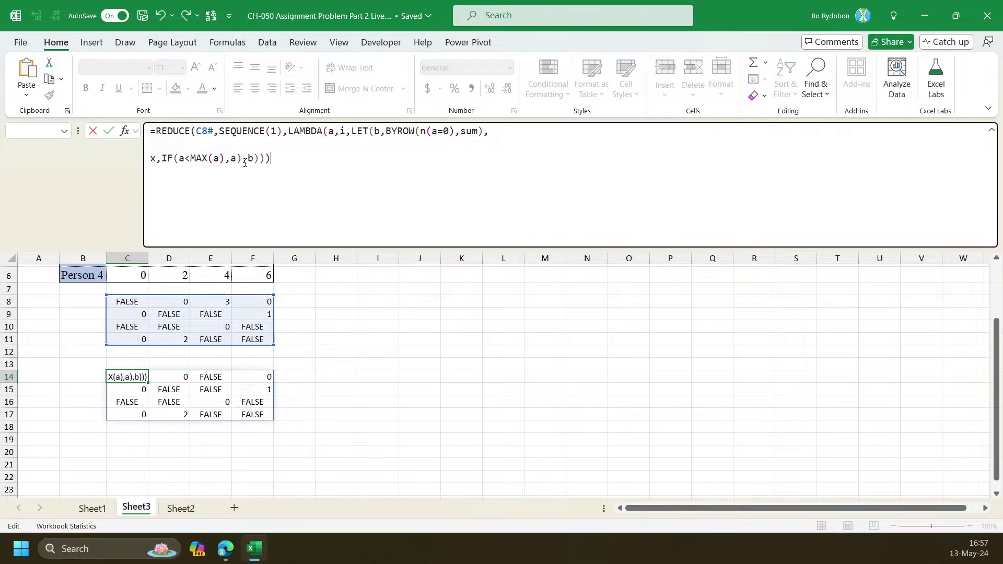
pyautogui.press('Return')
pyautogui.press('Up')
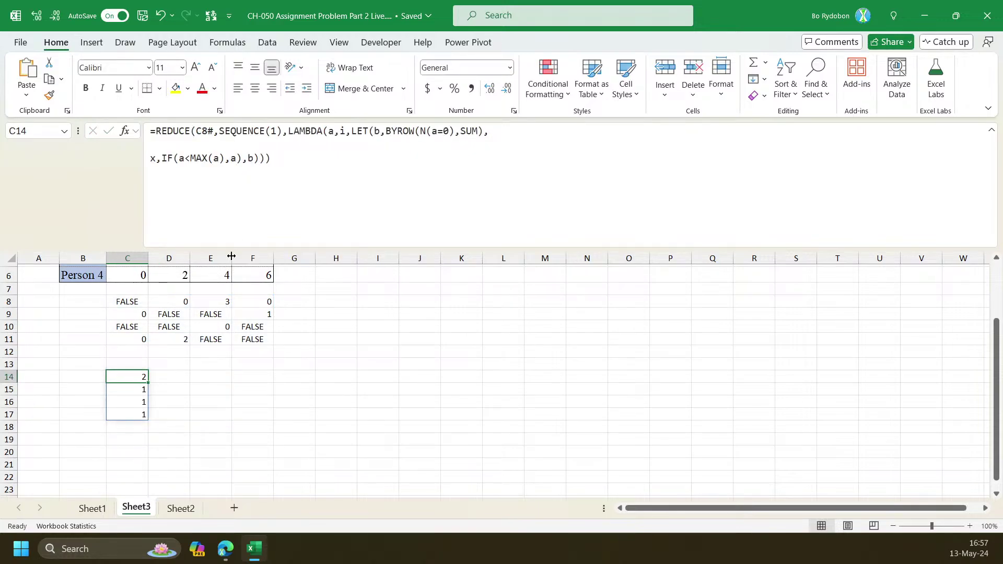
# Redefine b in C14's formula as BYROW(a,COUNT)
pyautogui.click(429, 132)
pyautogui.moveTo(455, 132); pyautogui.dragTo(422, 136)
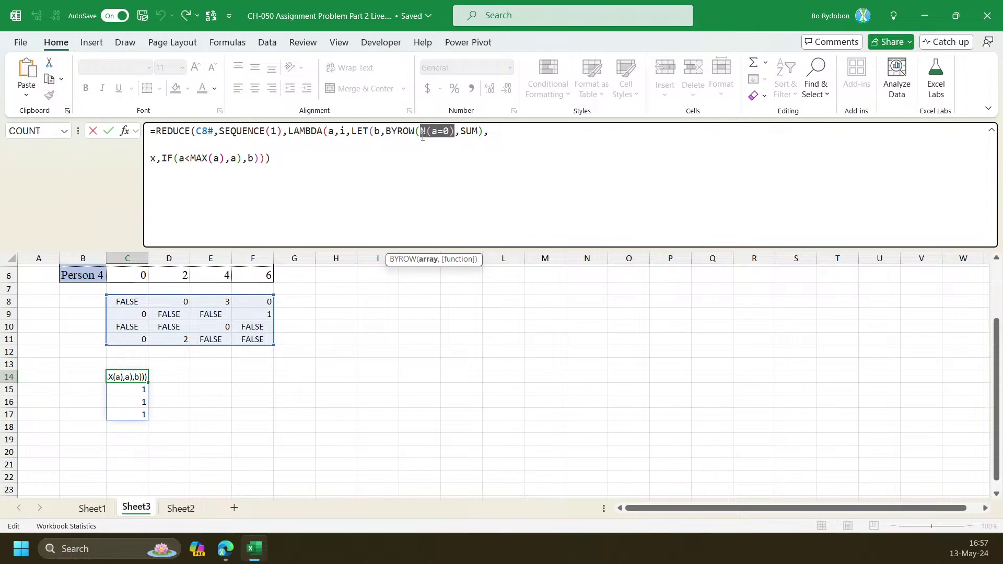
pyautogui.write('a')
pyautogui.doubleClick(444, 132)
pyautogui.write('c')
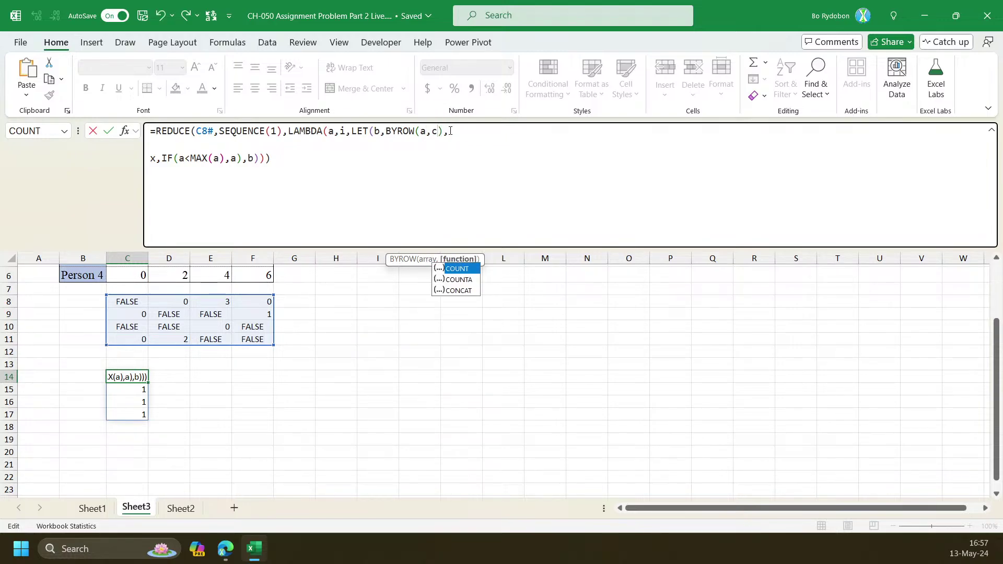
pyautogui.write('ount')
pyautogui.press('Return')
pyautogui.press('Up')
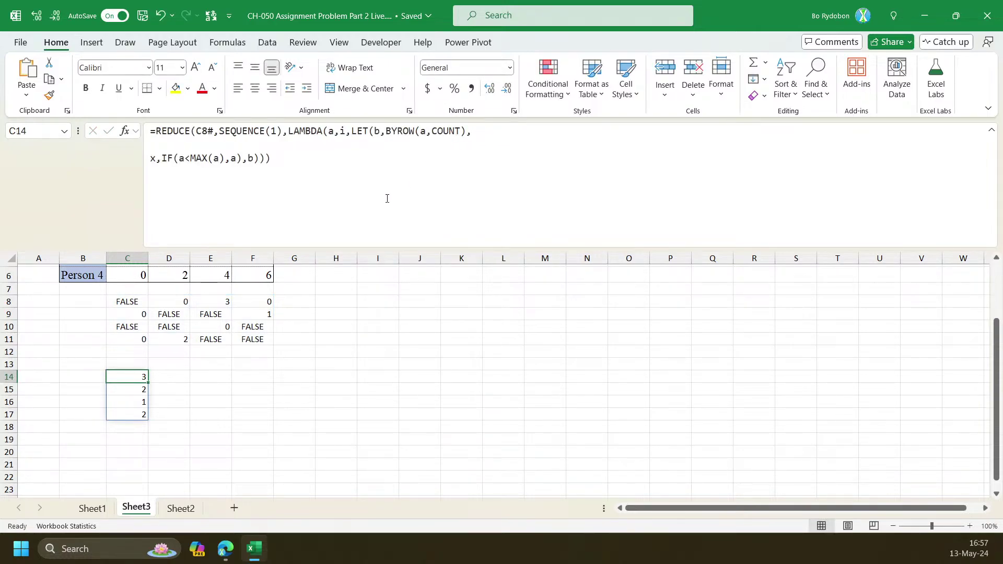
# Compare row 10 and column E of the C8 array with the row count in C16 and the Question table
pyautogui.moveTo(134, 327); pyautogui.dragTo(250, 327)
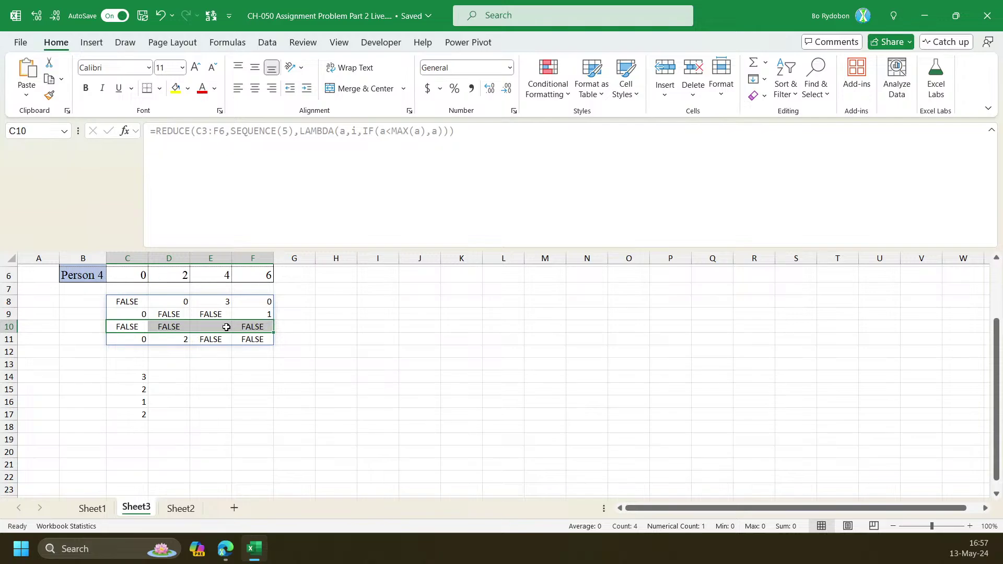
pyautogui.click(133, 403)
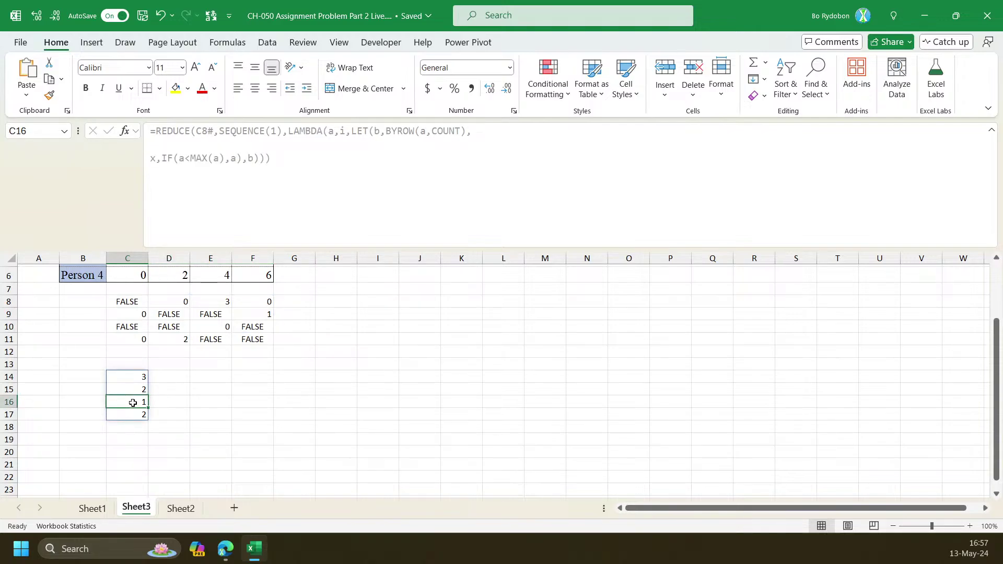
pyautogui.moveTo(131, 327); pyautogui.dragTo(256, 327)
pyautogui.keyDown('ctrl'); pyautogui.moveTo(210, 301); pyautogui.dragTo(210, 342); pyautogui.keyUp('ctrl')
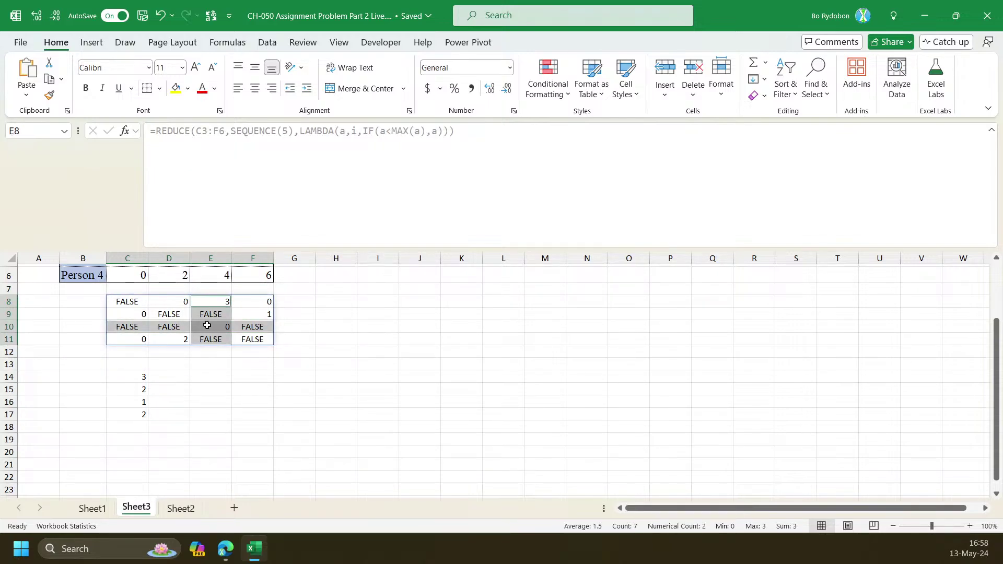
pyautogui.click(126, 401)
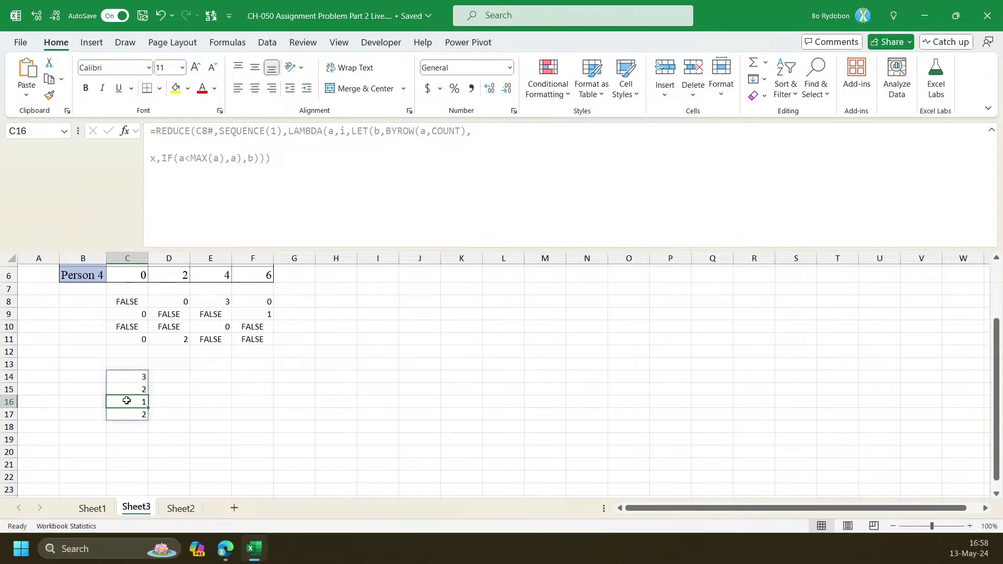
pyautogui.scroll(1, 177, 387)
pyautogui.scroll(-2, 177, 387)
pyautogui.scroll(2, 178, 389)
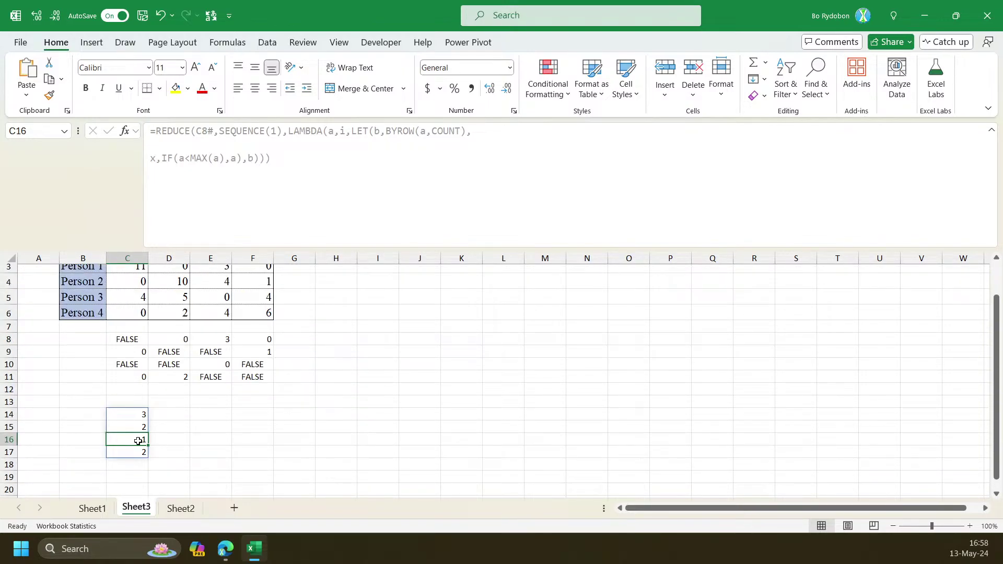
pyautogui.scroll(2, 215, 386)
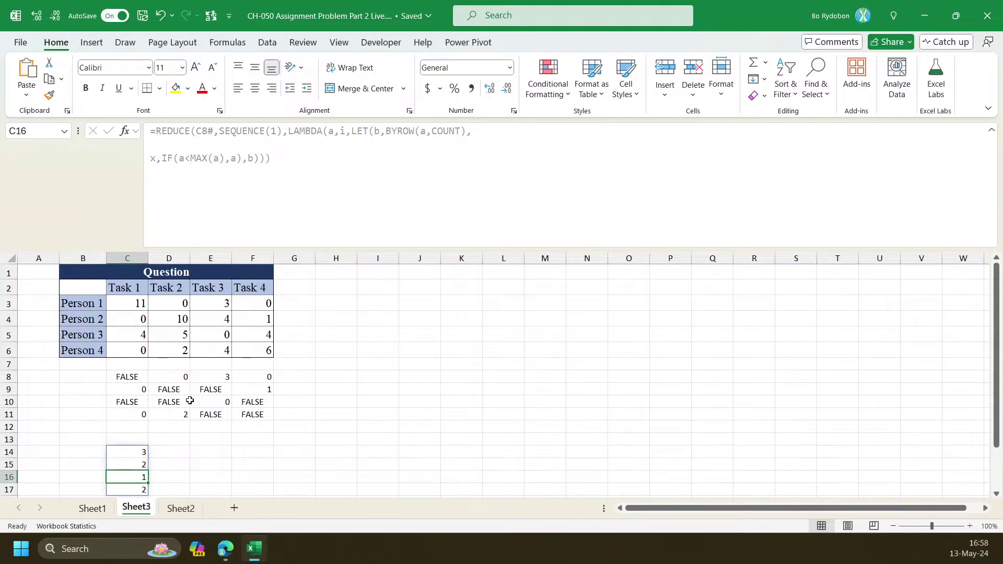
pyautogui.click(211, 403)
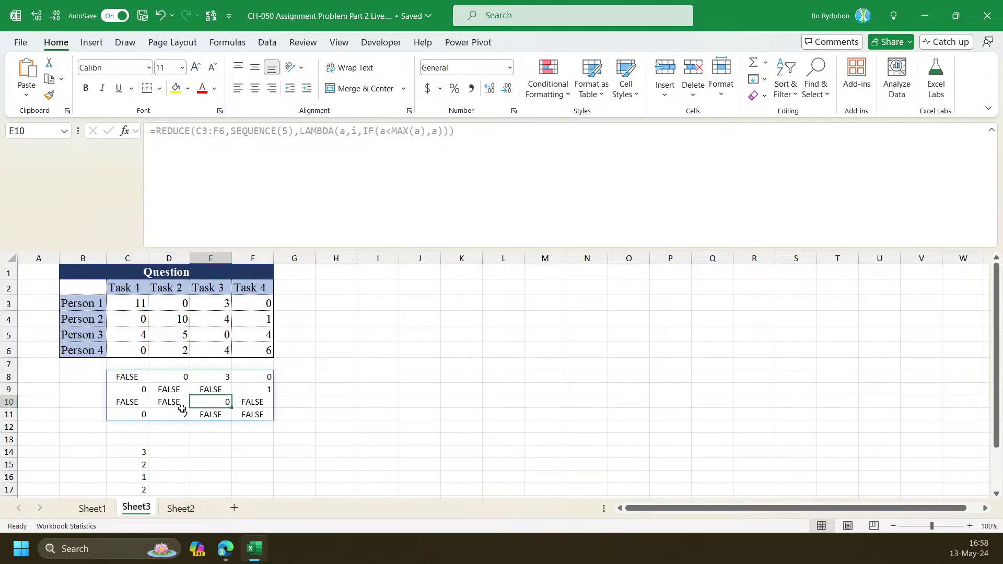
pyautogui.write('3')
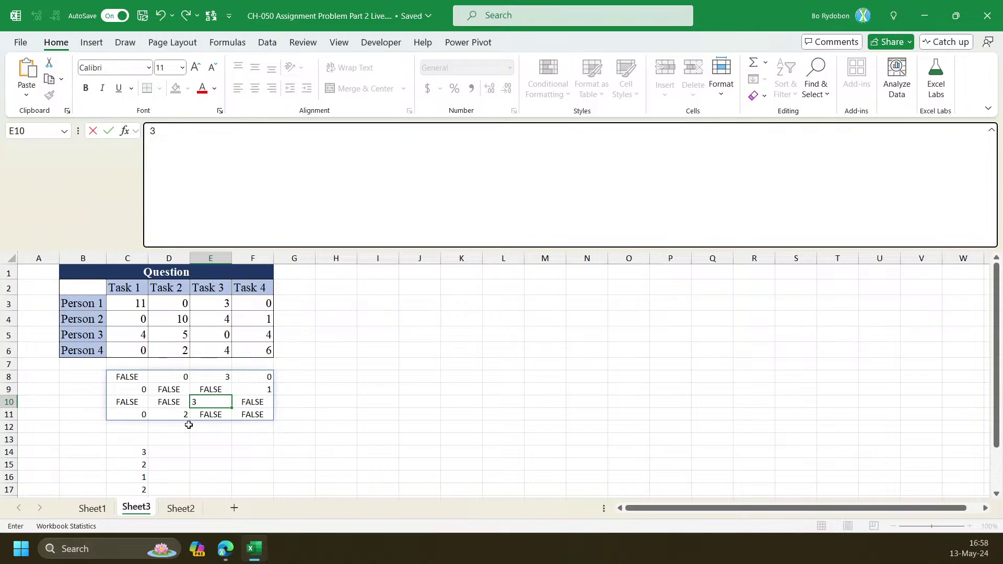
pyautogui.scroll(-1, 189, 425)
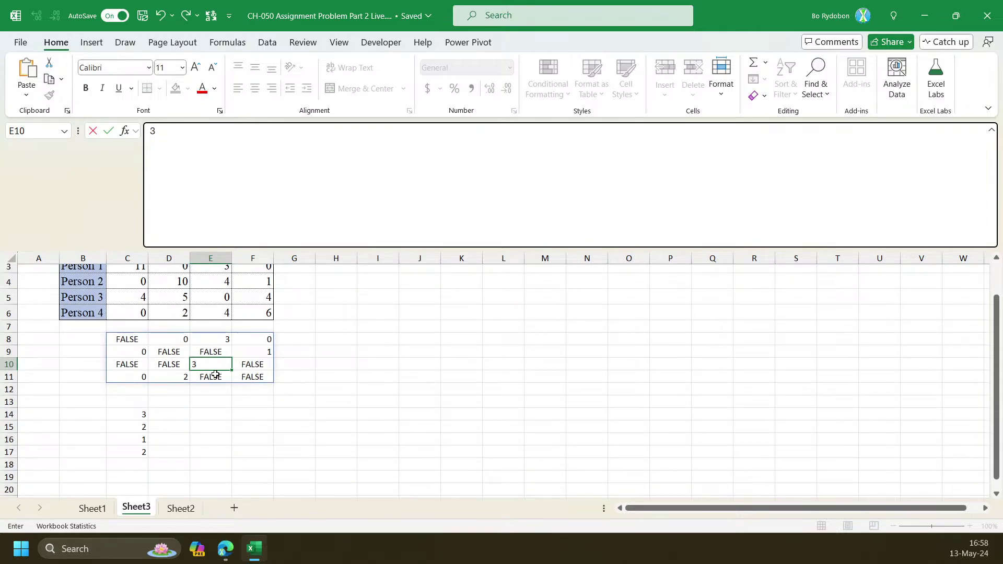
pyautogui.press('Escape')
pyautogui.click(147, 418)
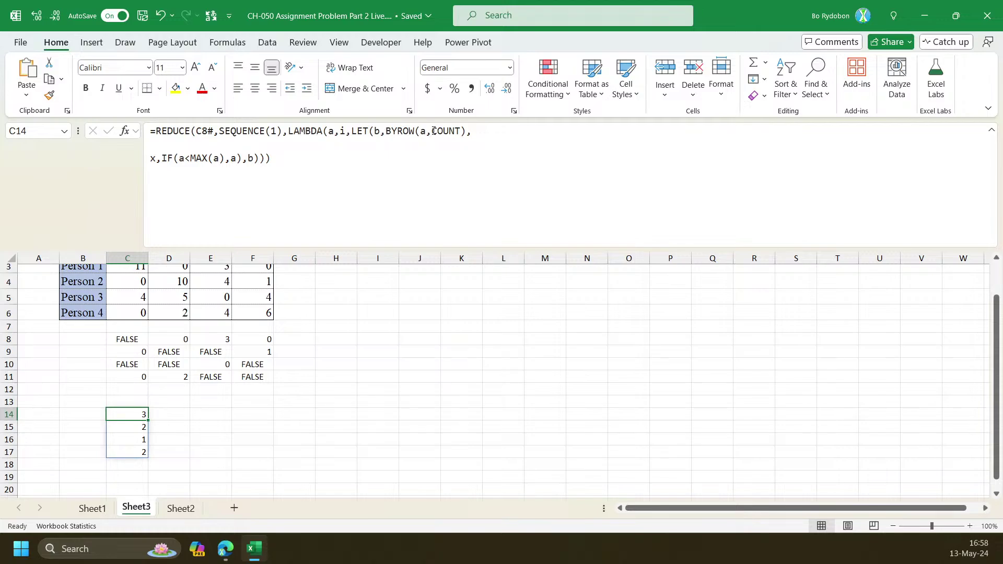
pyautogui.click(135, 442)
pyautogui.click(135, 413)
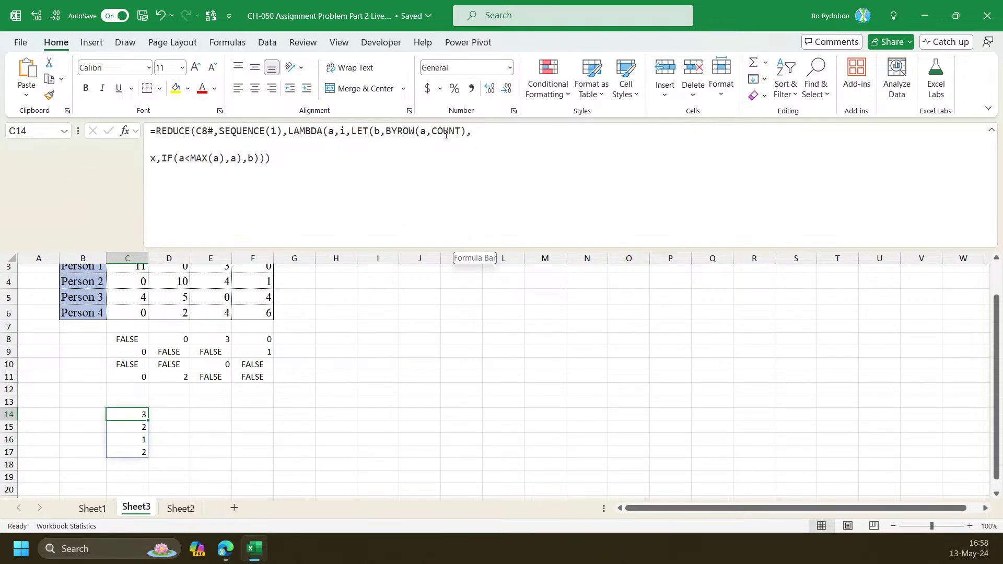
pyautogui.click(217, 142)
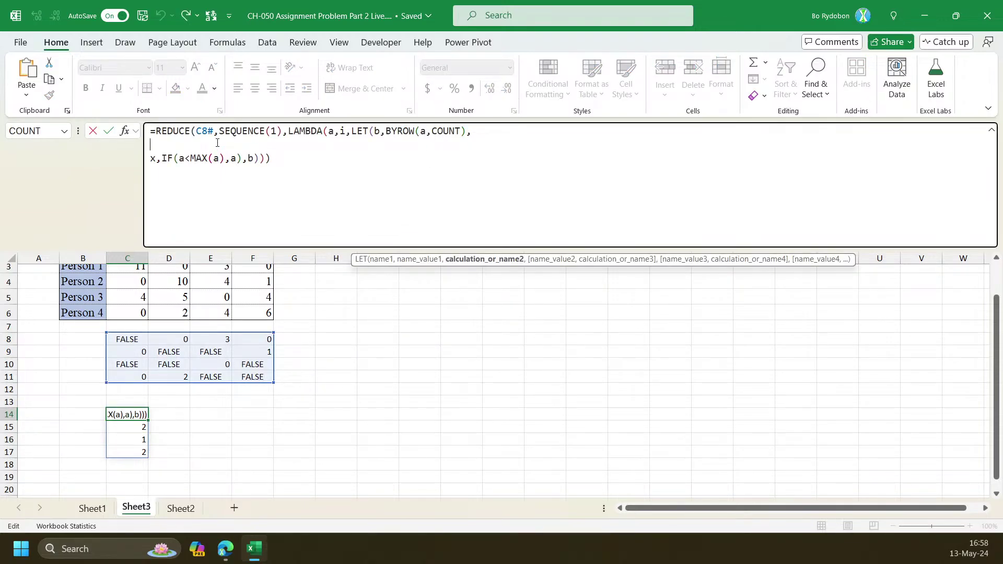
pyautogui.write('if')
pyautogui.press('Tab')
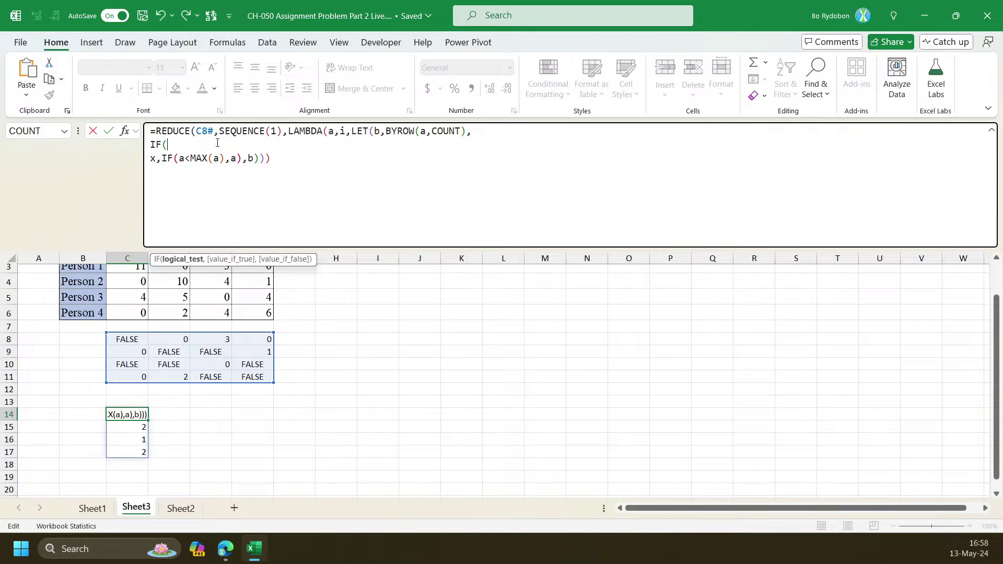
pyautogui.write('b')
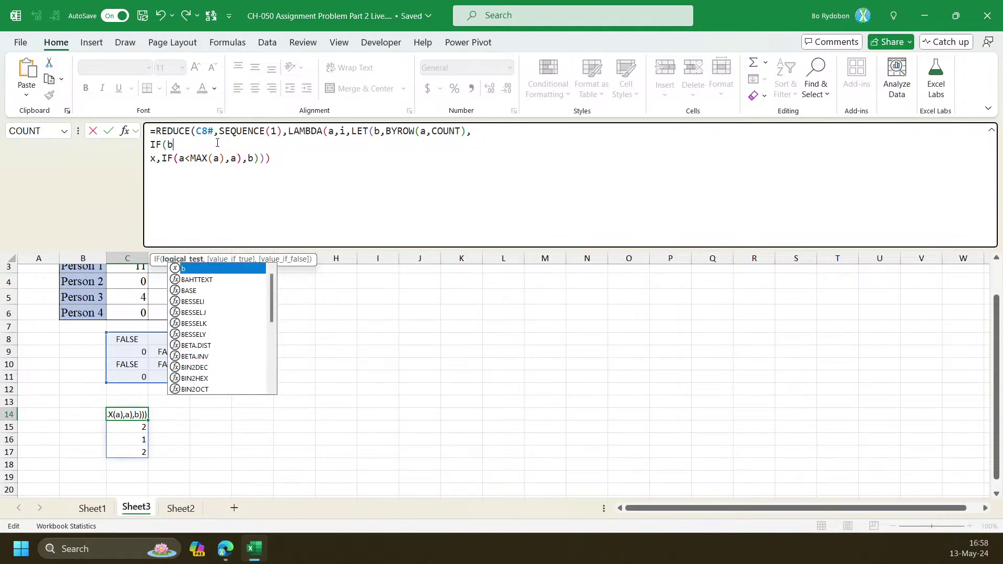
pyautogui.write('=1')
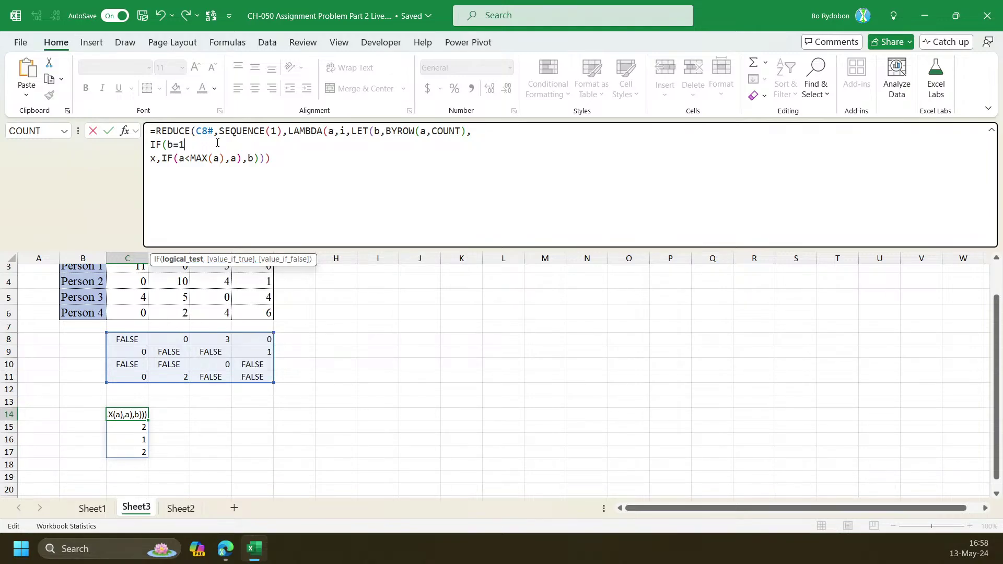
pyautogui.write(',')
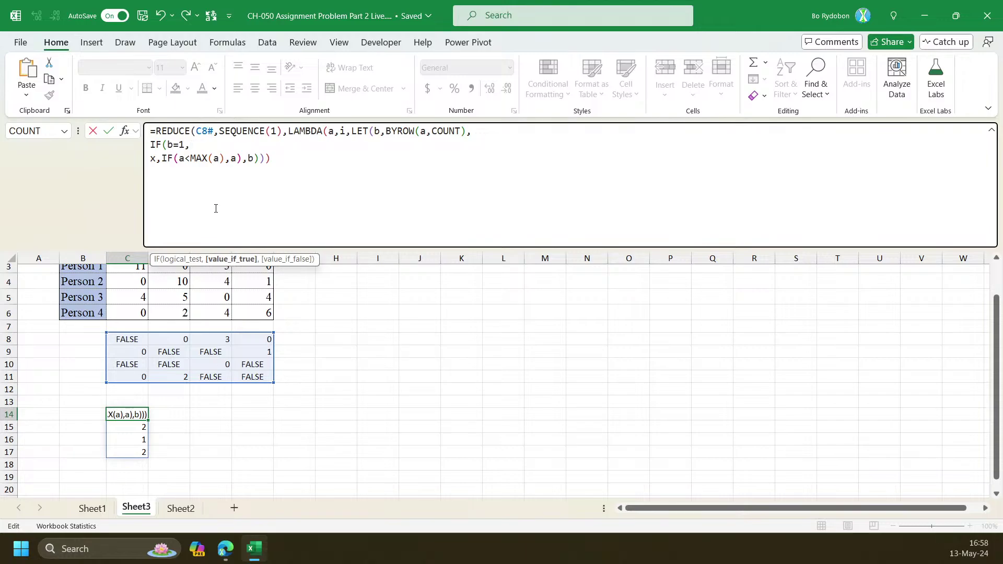
pyautogui.press('Escape')
# Replace COUNT in C14's BYROW with a LAMBDA of x that starts an IF testing COUNT(x)=1
pyautogui.doubleClick(439, 131)
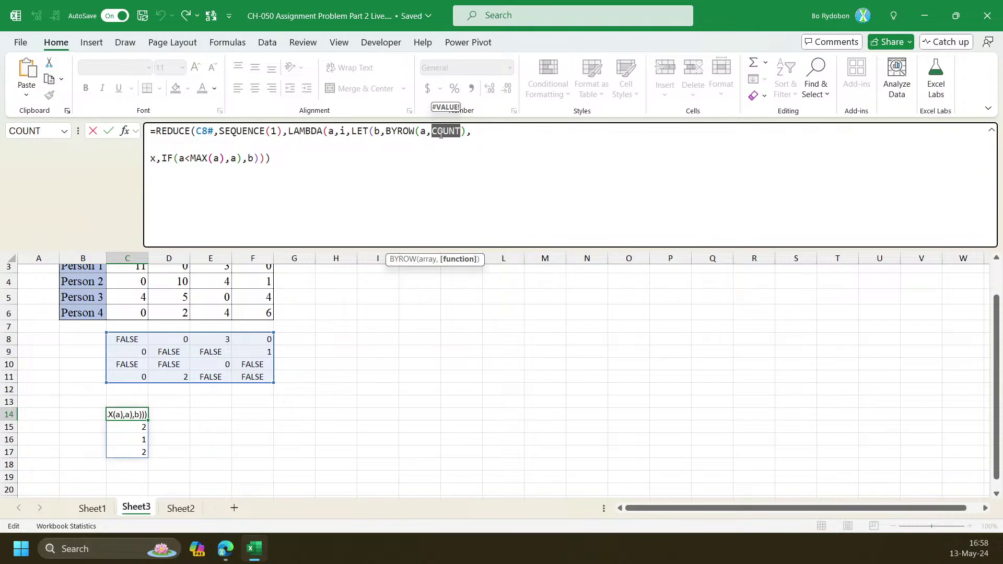
pyautogui.write('la')
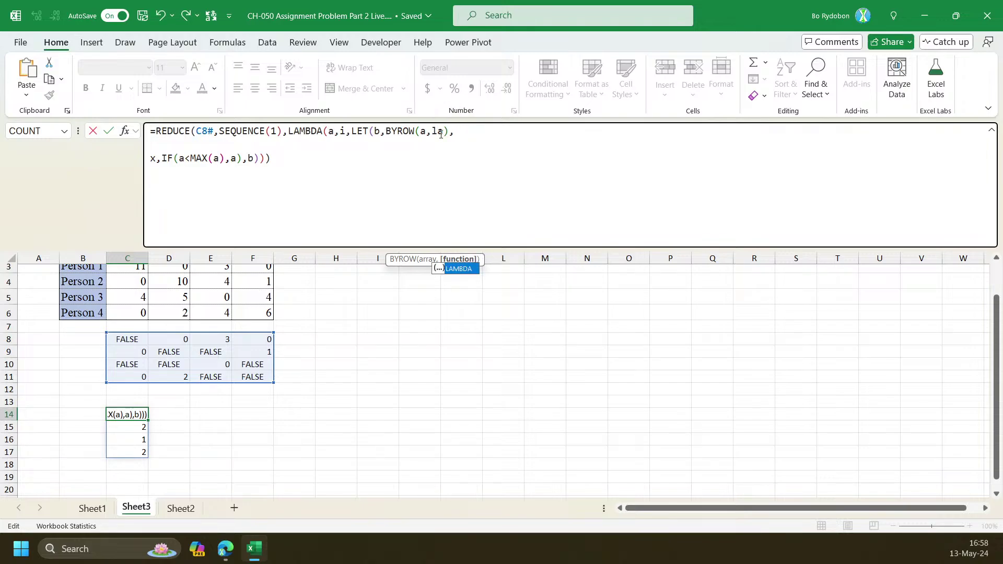
pyautogui.press('Tab')
pyautogui.write('x,')
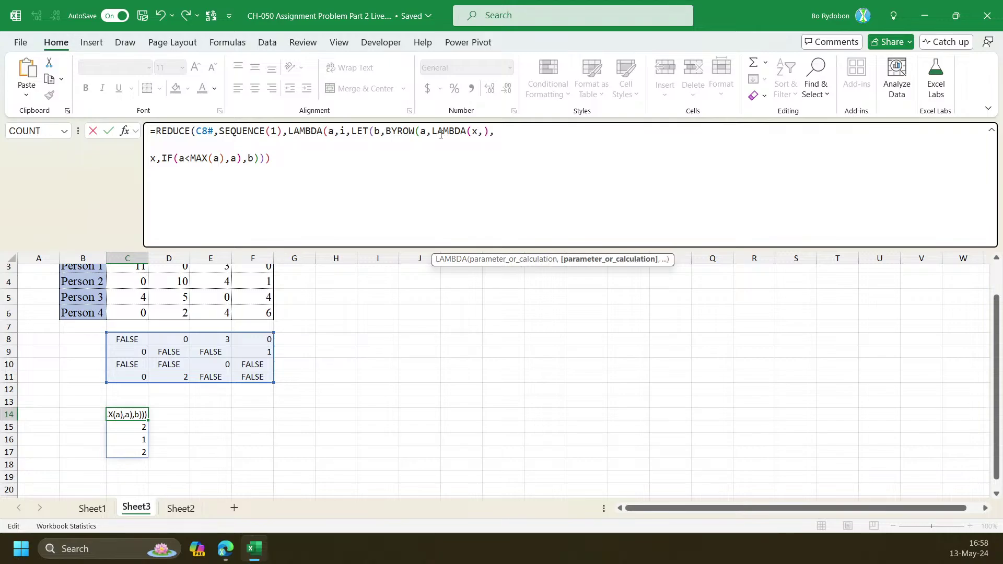
pyautogui.write('if')
pyautogui.press('Tab')
pyautogui.write('count')
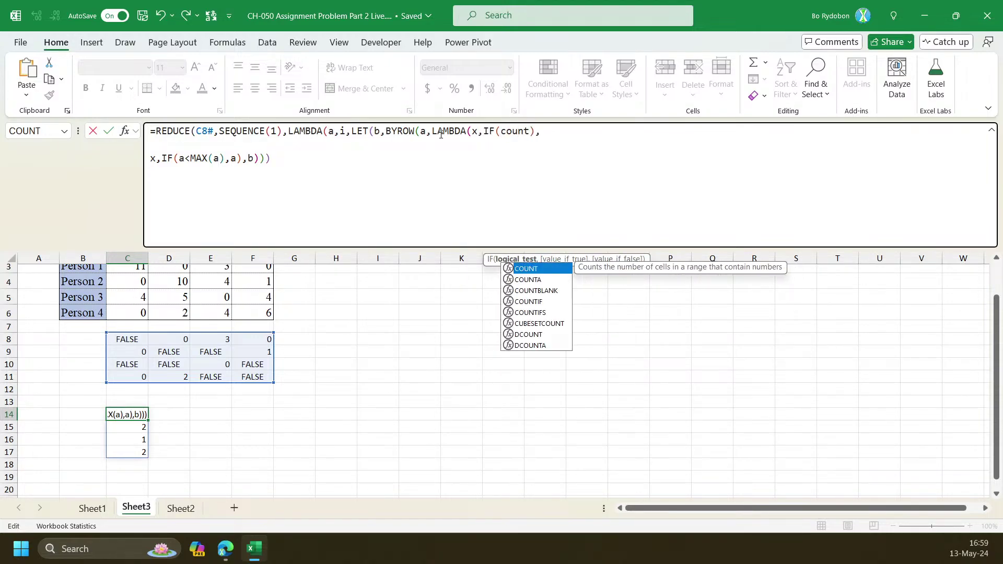
pyautogui.press('Tab')
pyautogui.write('x)=1')
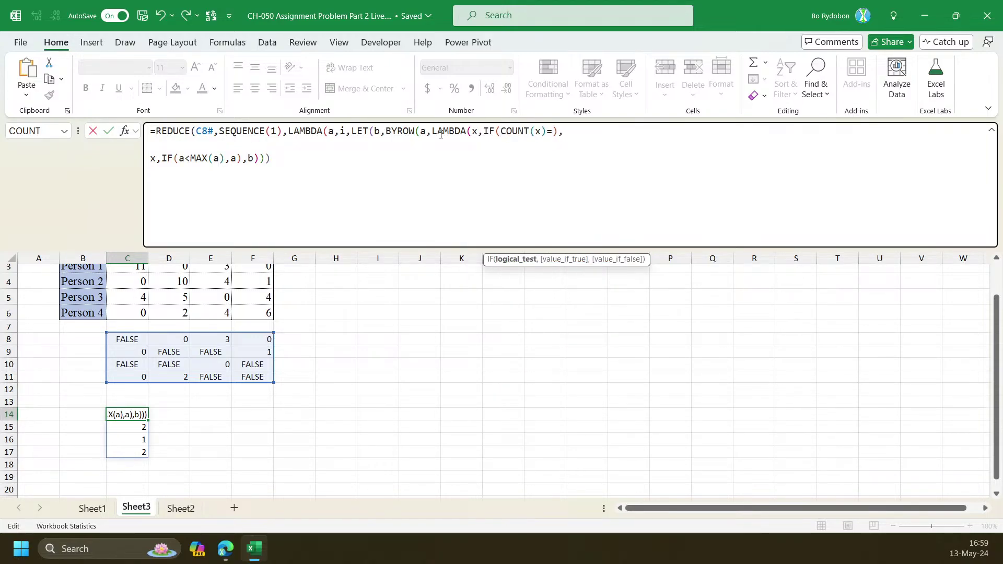
pyautogui.write(',')
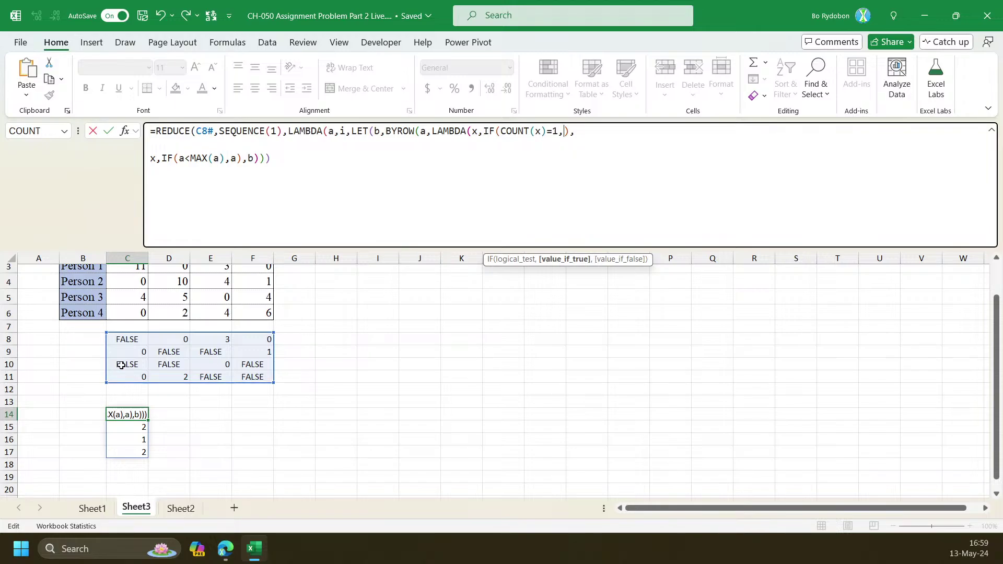
# Enter XMATCH(0,x,1) as the value if true of the IF inside the BYROW LAMBDA
pyautogui.write('xm')
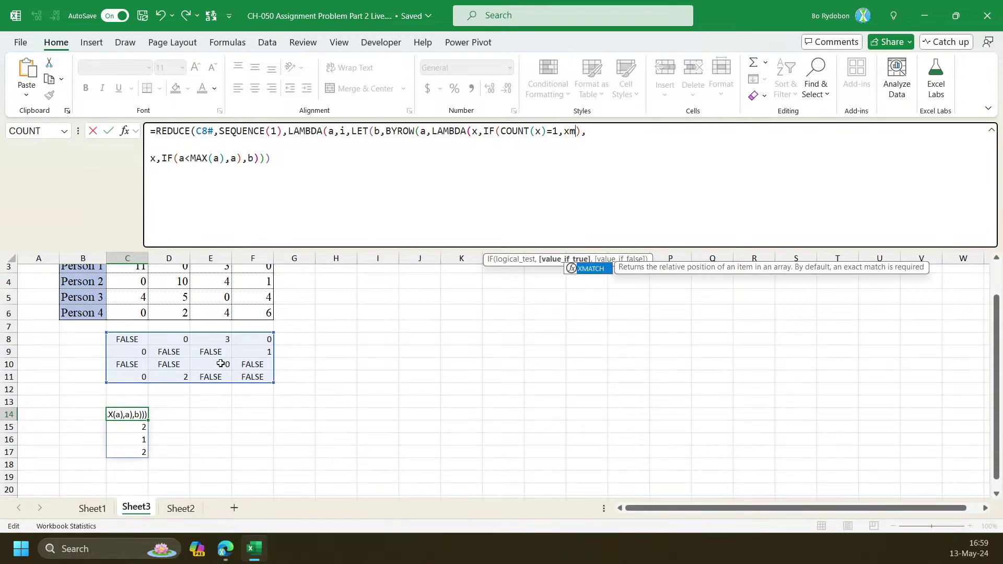
pyautogui.press('Tab')
pyautogui.write('0')
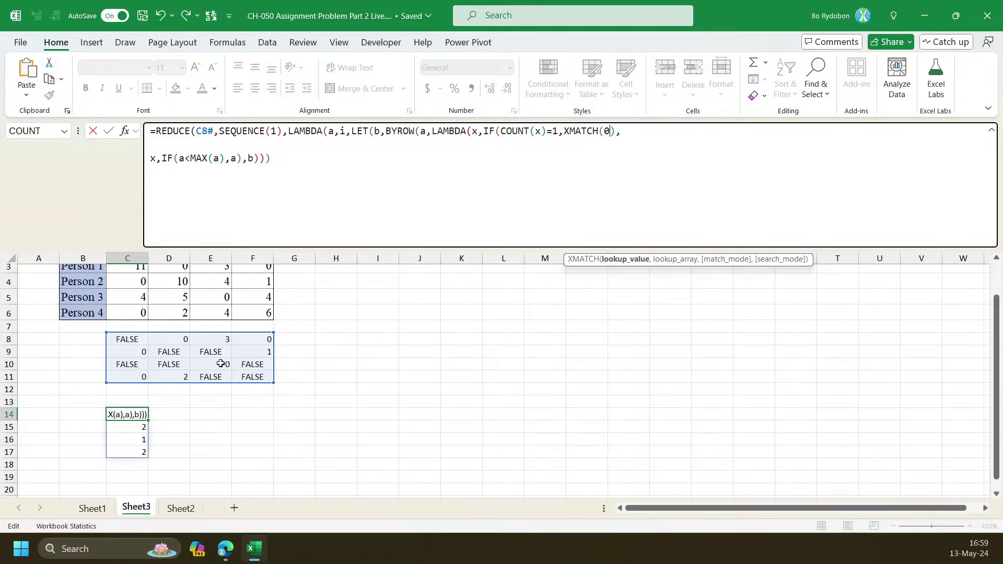
pyautogui.write(',')
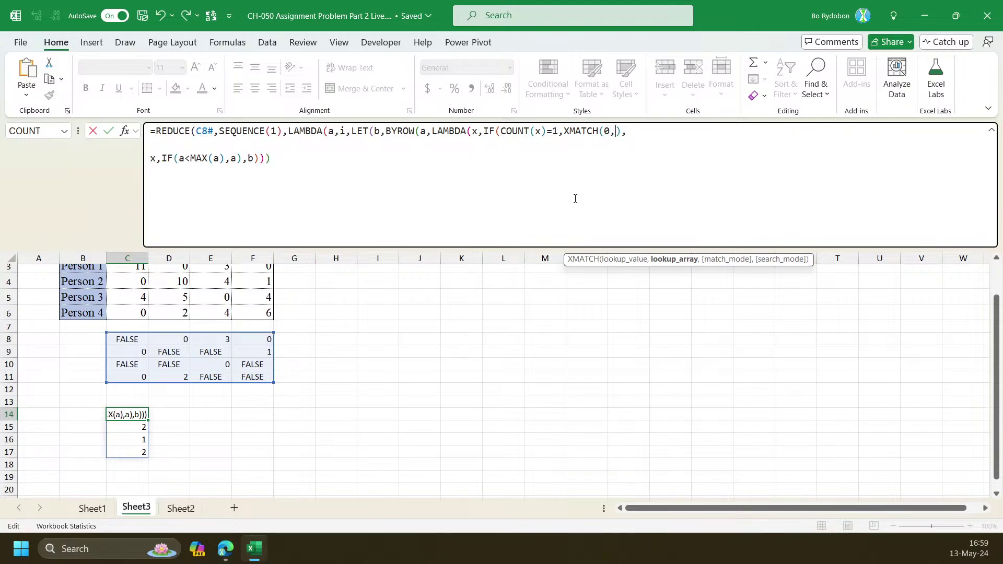
pyautogui.write('x,,')
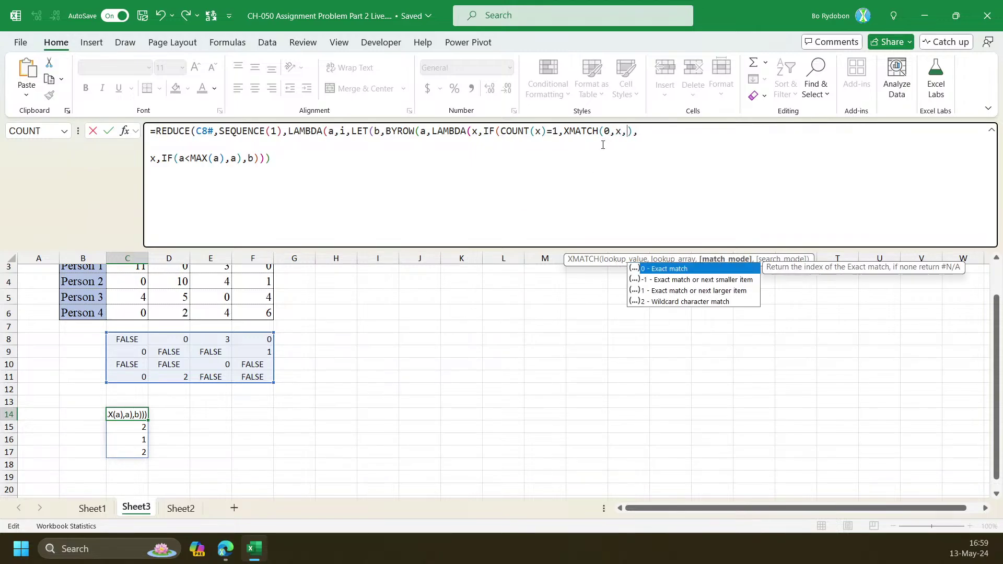
pyautogui.press('BackSpace')
pyautogui.write('1')
pyautogui.press('Right')
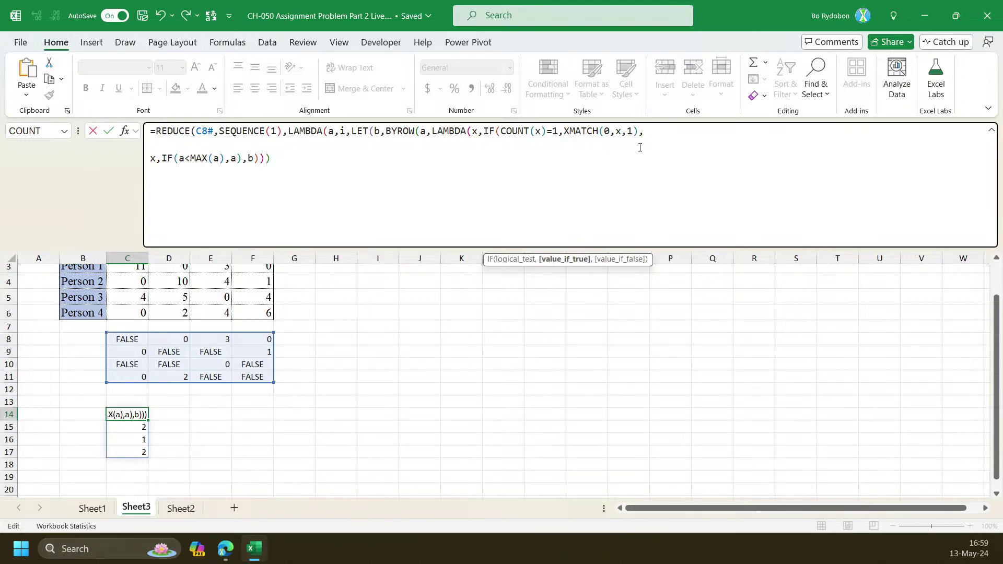
# Append &"" to the XMATCH result in C14's BYROW LAMBDA, close the missing parentheses and commit the formula
pyautogui.write('&""')
pyautogui.write(')),')
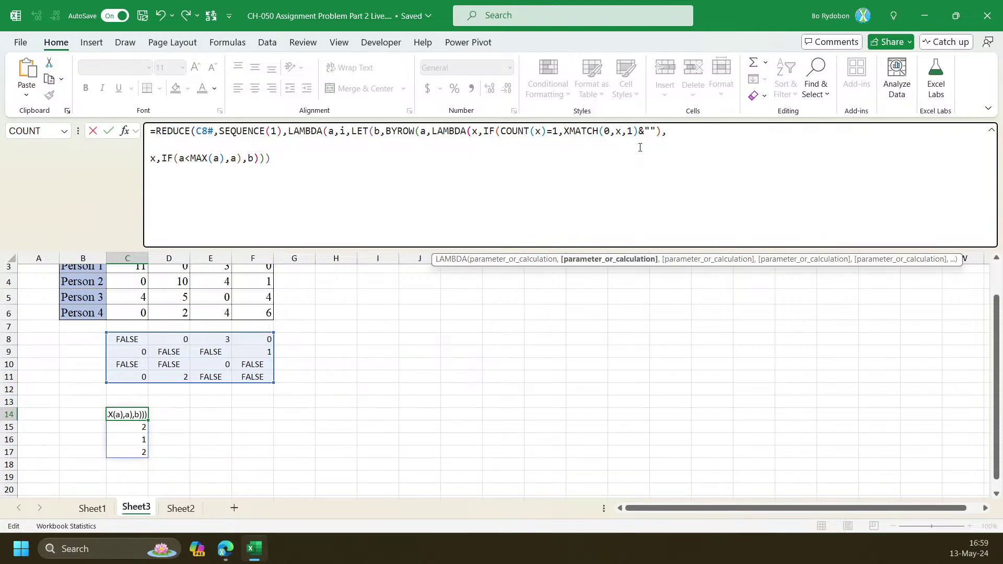
pyautogui.press('Return')
pyautogui.press('Return')
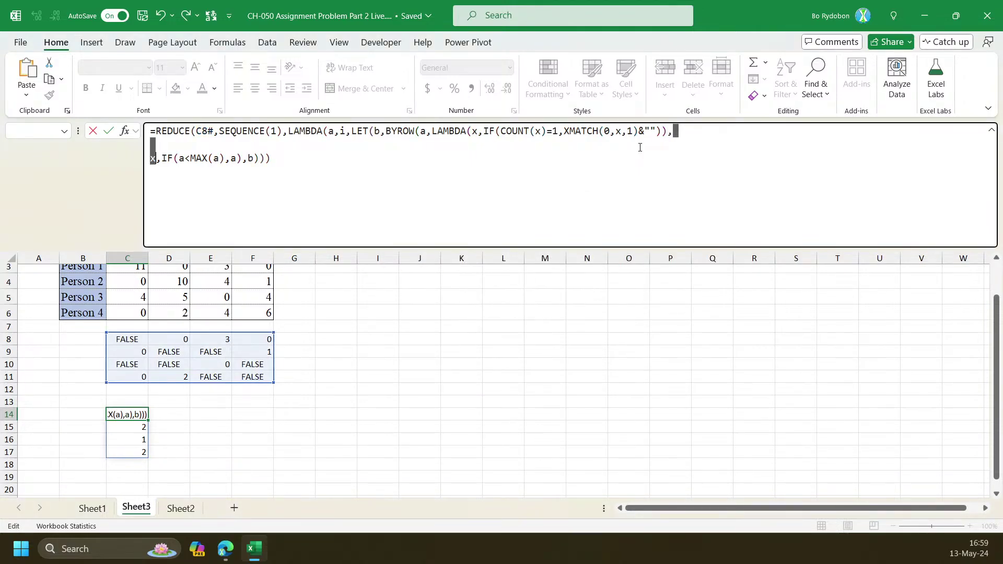
pyautogui.click(251, 158)
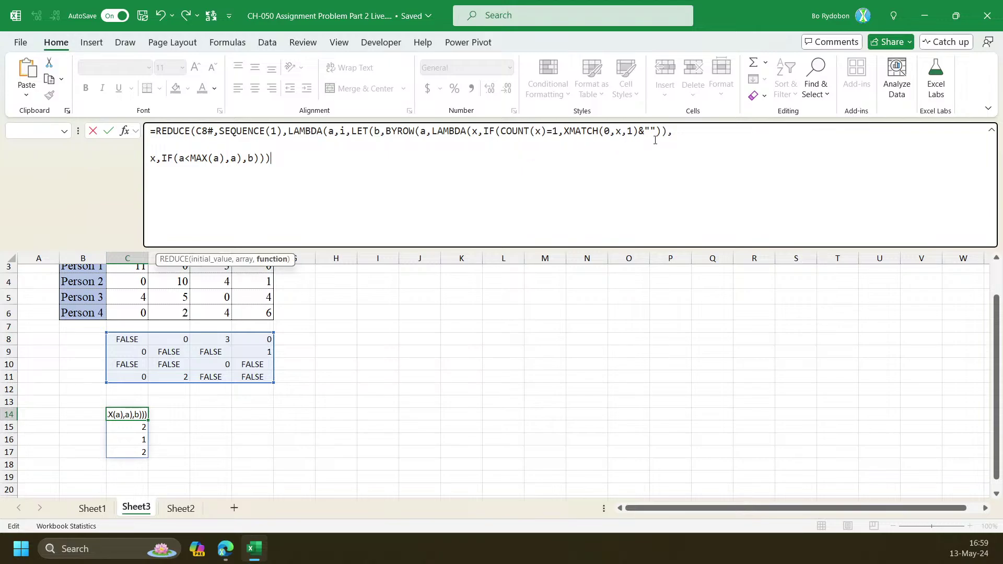
pyautogui.click(672, 150)
pyautogui.press('Left')
pyautogui.press('Left')
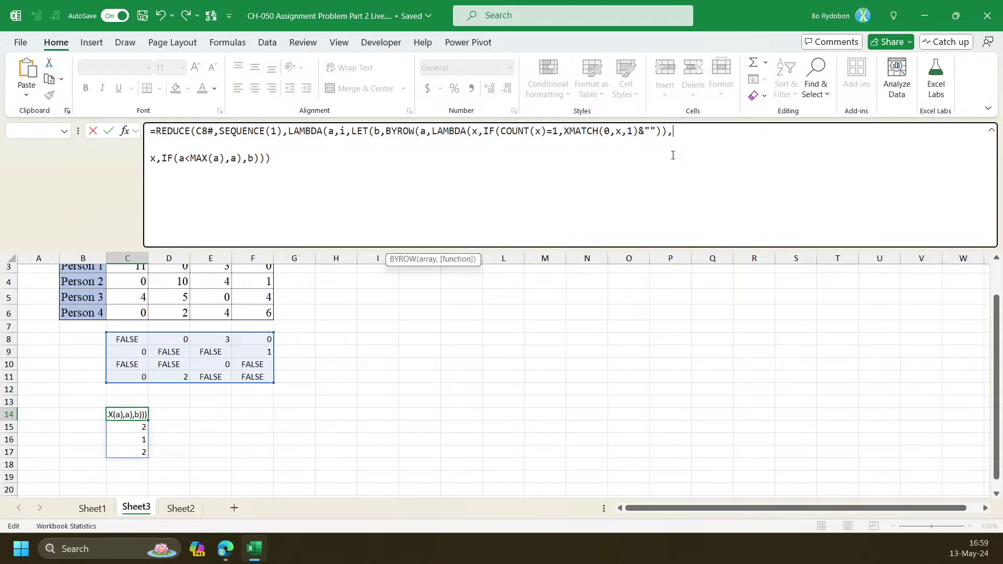
pyautogui.press('Right')
pyautogui.write(')')
pyautogui.press('Return')
pyautogui.write('.')
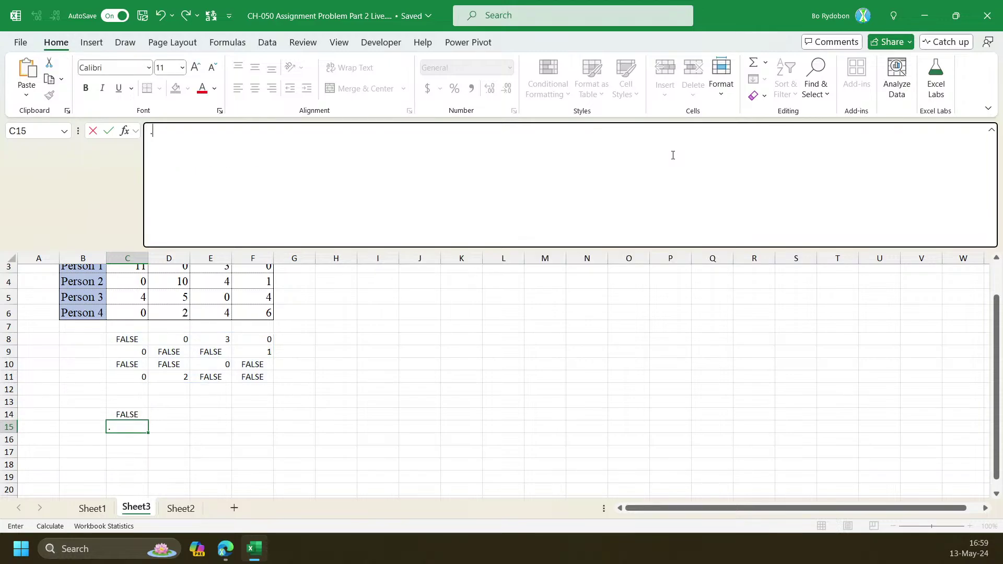
pyautogui.press('Escape')
# Compare the C16 result with row 10 and column E of the C8 array
pyautogui.click(129, 438)
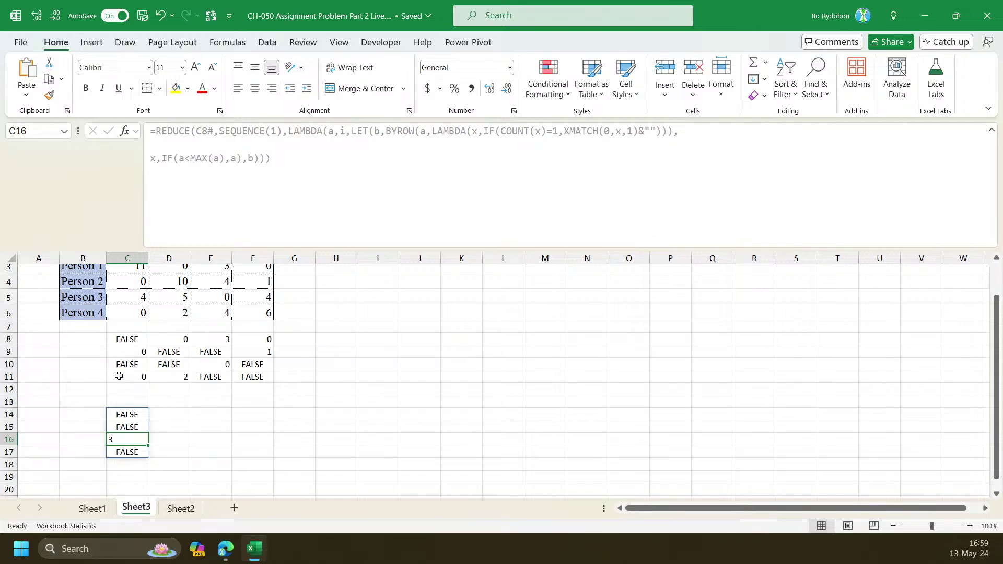
pyautogui.click(124, 412)
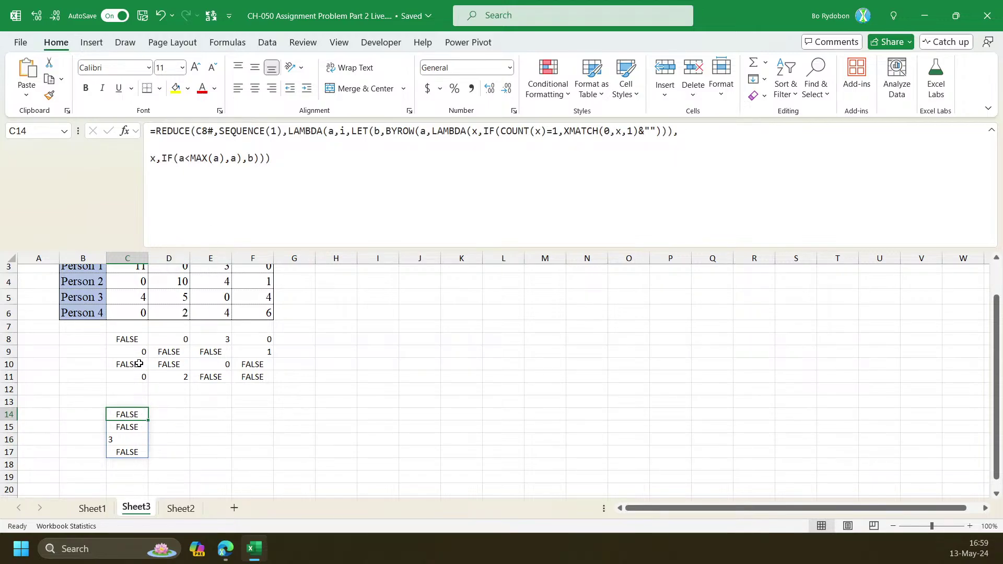
pyautogui.moveTo(139, 363); pyautogui.dragTo(215, 377)
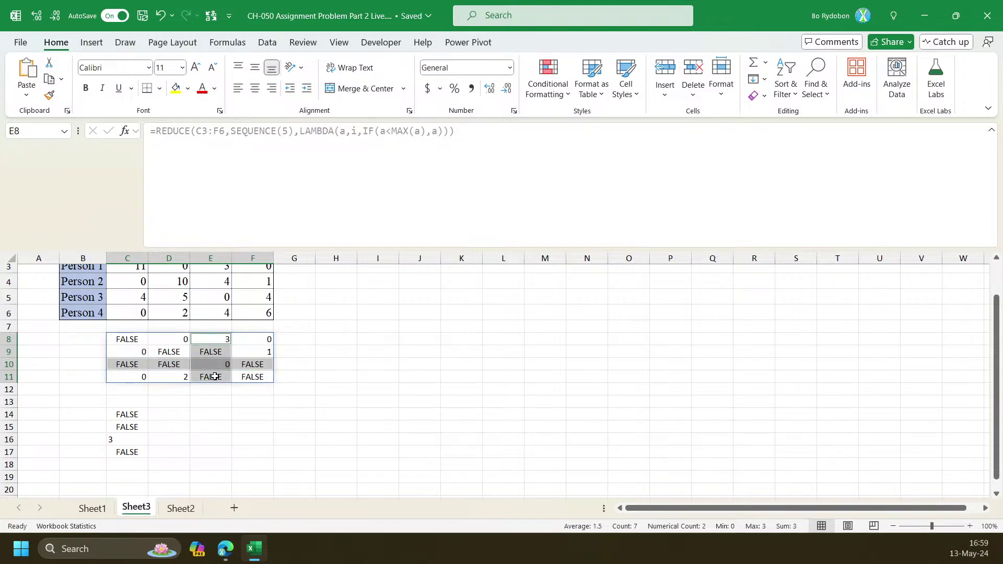
# Begin an IF on the blank second line of C14's formula with an OR(ISTEXT(b)) test
pyautogui.click(128, 416)
pyautogui.click(163, 148)
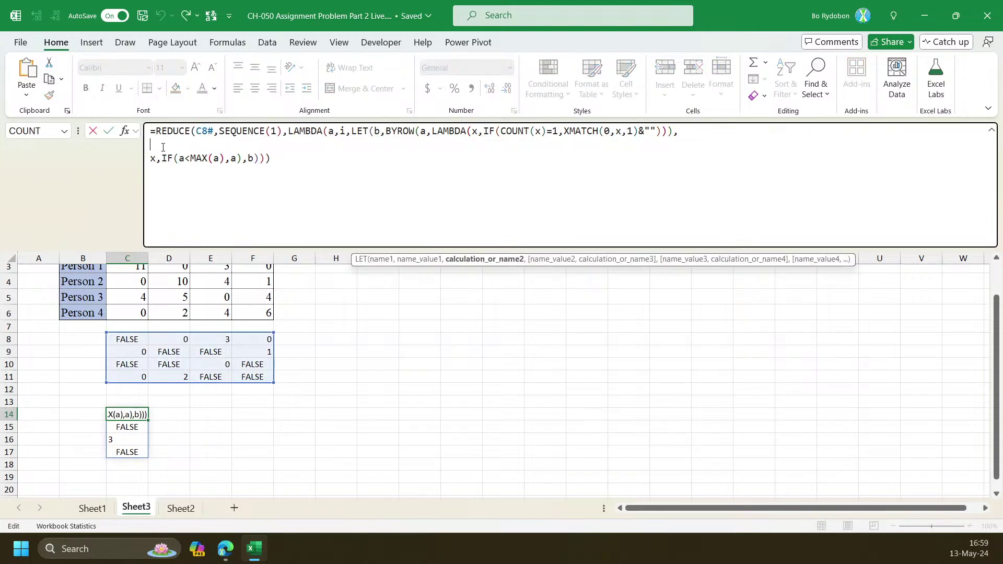
pyautogui.write('IF(or')
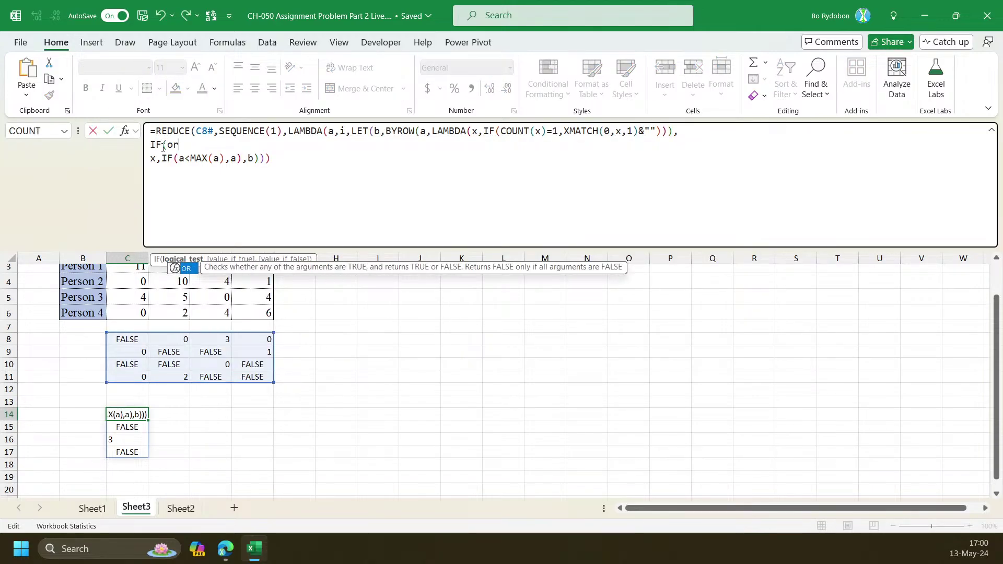
pyautogui.press('Tab')
pyautogui.write('ISTEXT(')
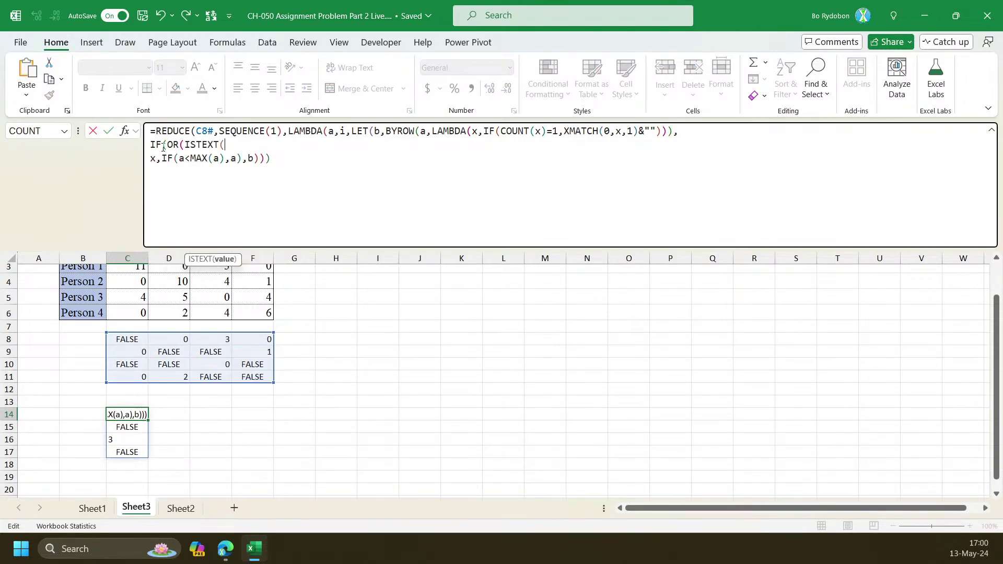
pyautogui.write('b)')
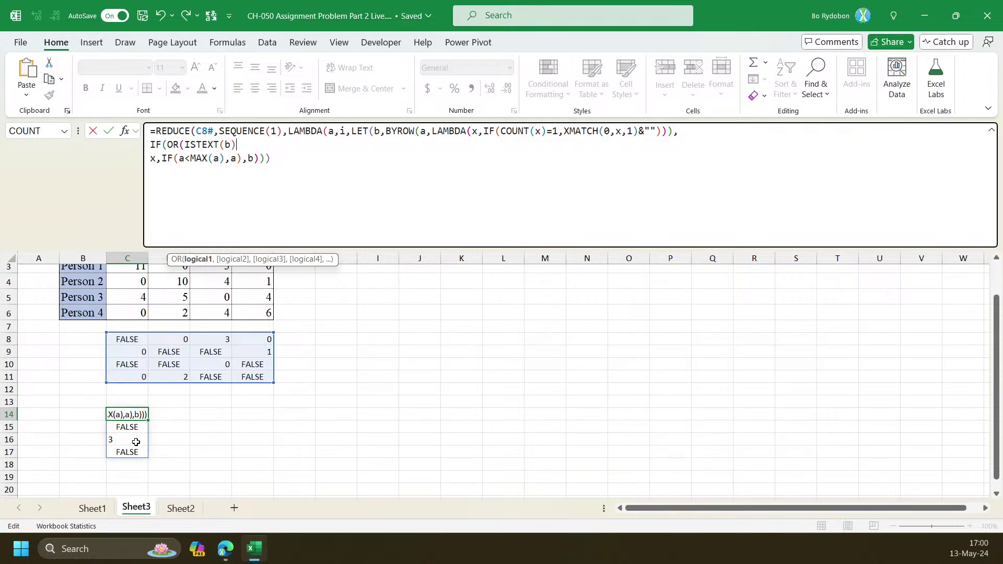
pyautogui.write(',')
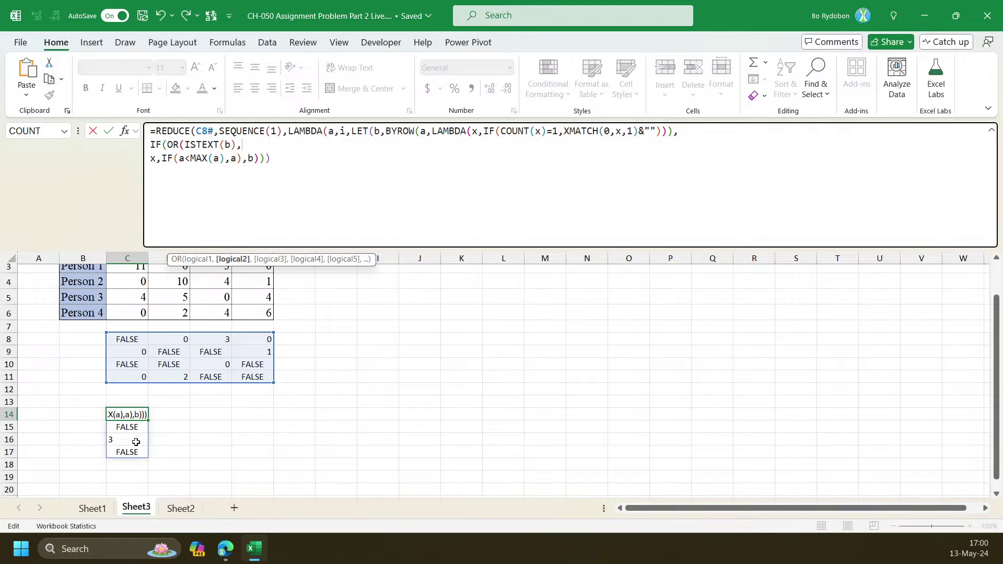
# Add a nested IF testing ISTEXT(b) after the OR test and check the arguments of the outer IF
pyautogui.write('IF(i')
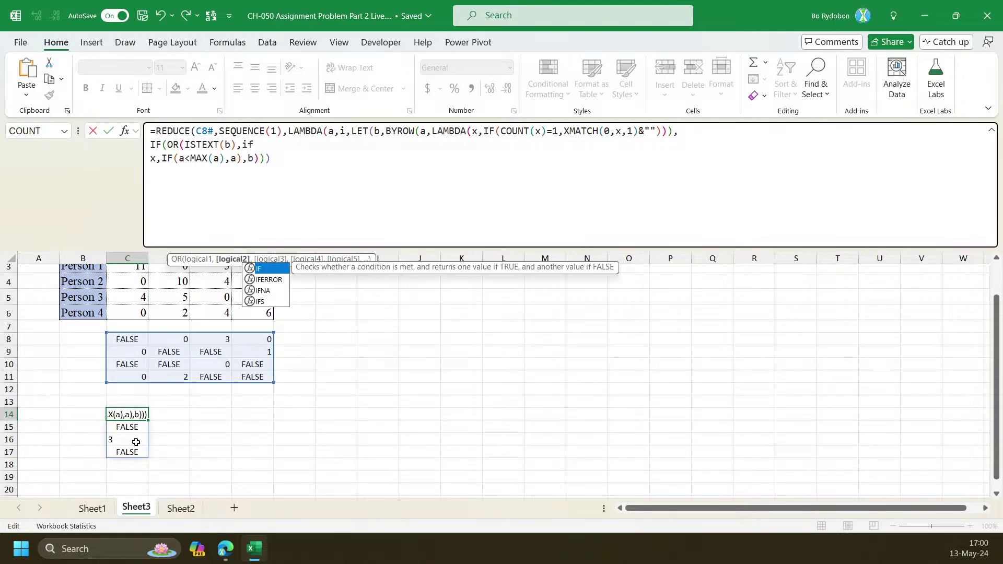
pyautogui.write('STEXT(b)')
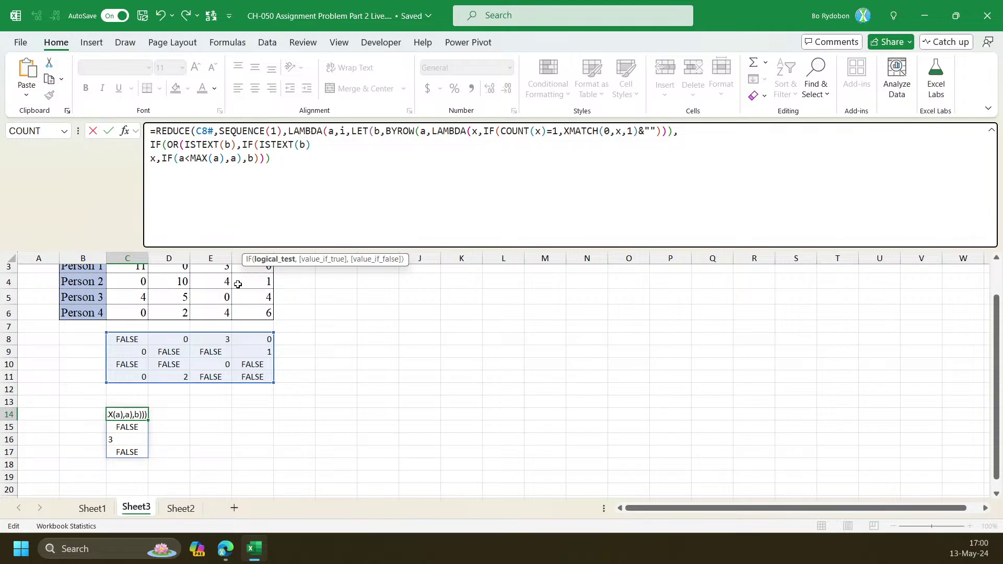
pyautogui.click(173, 145)
pyautogui.click(191, 261)
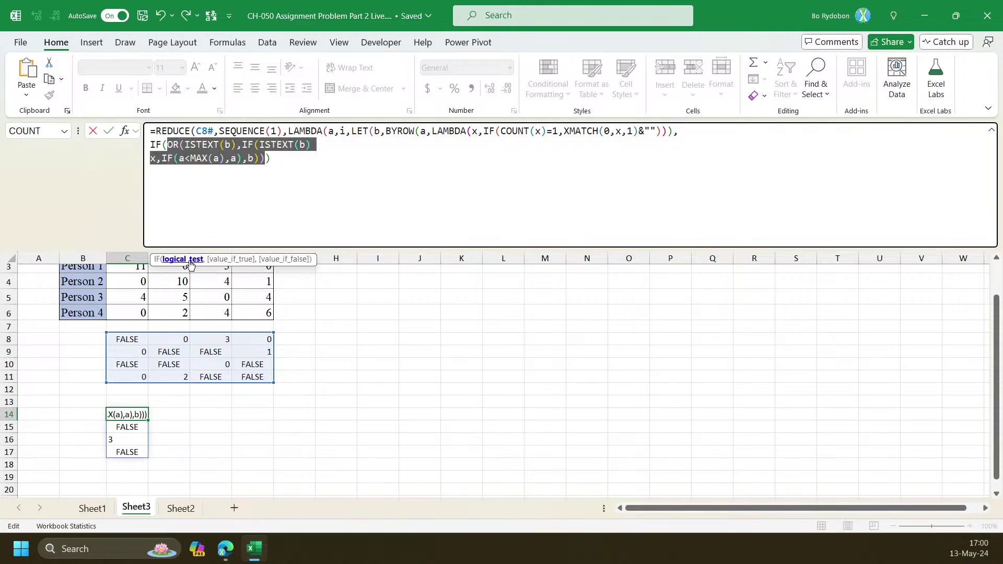
pyautogui.click(239, 144)
pyautogui.click(240, 144)
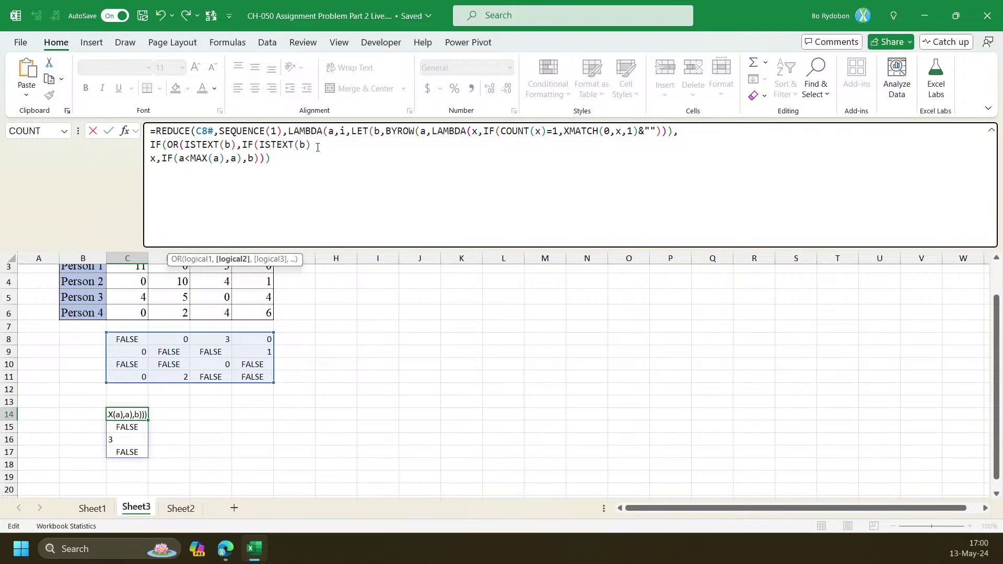
pyautogui.click(318, 147)
pyautogui.moveTo(166, 145); pyautogui.dragTo(324, 145)
pyautogui.click(319, 145)
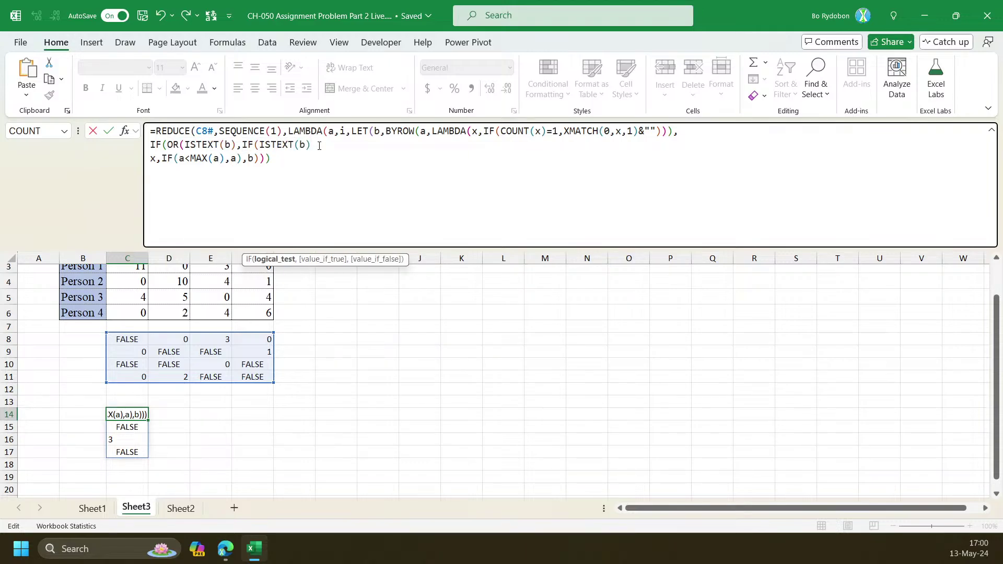
# Join IF(a<MAX(a),a) onto the nested IF's line, removing the LET name x and the final b argument
pyautogui.write(',')
pyautogui.press('Delete')
pyautogui.moveTo(329, 148); pyautogui.dragTo(317, 148)
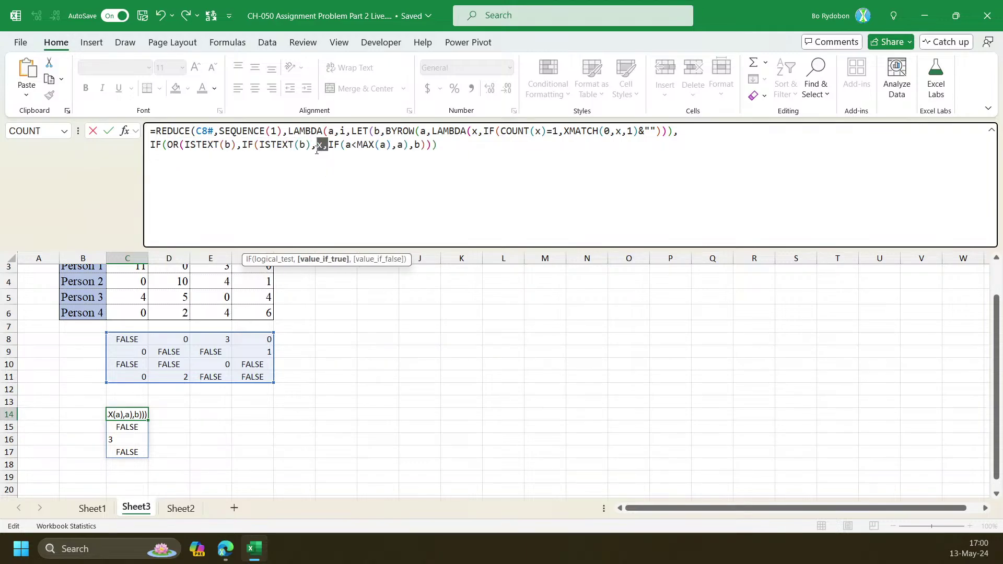
pyautogui.press('Delete')
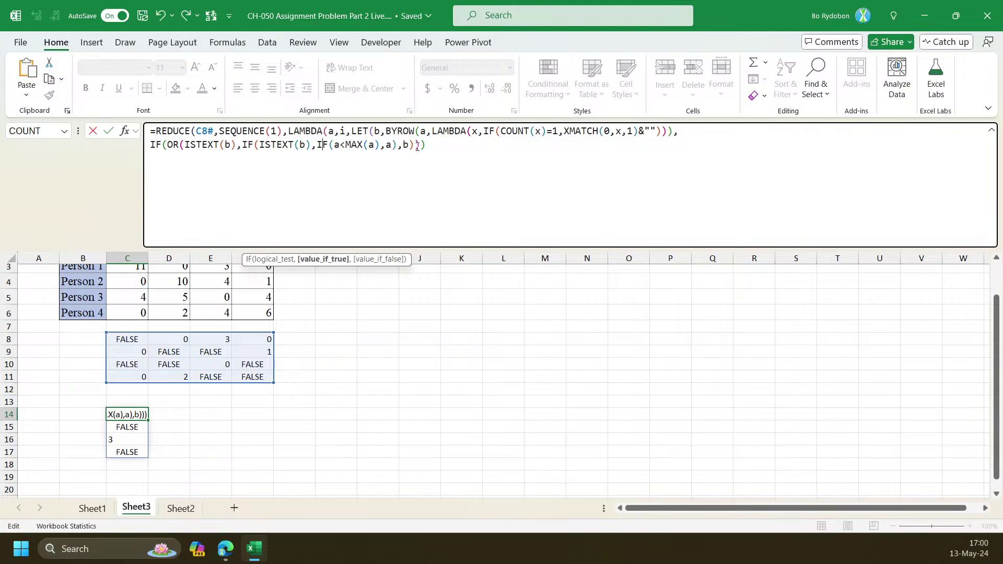
pyautogui.click(337, 259)
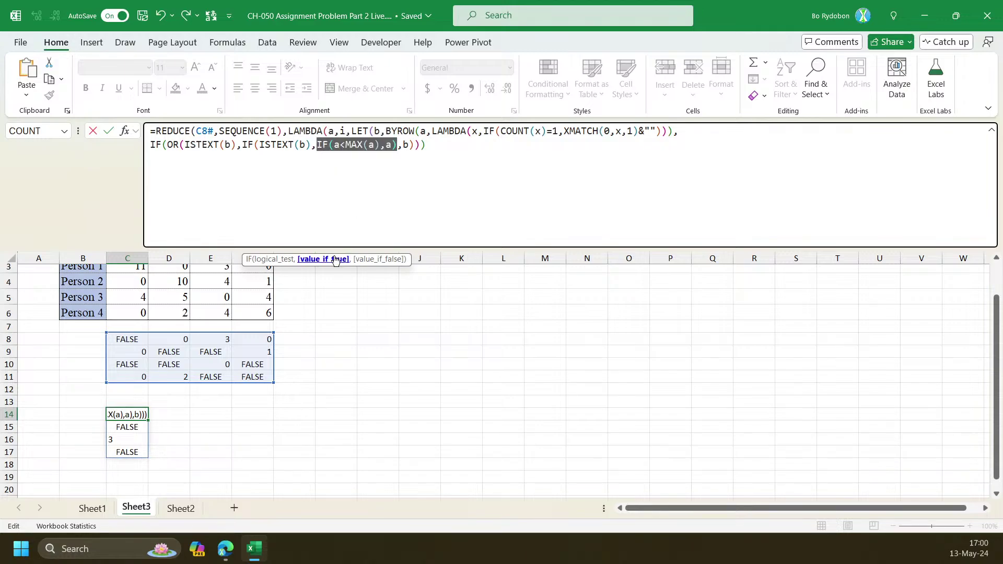
pyautogui.click(400, 145)
pyautogui.press('BackSpace')
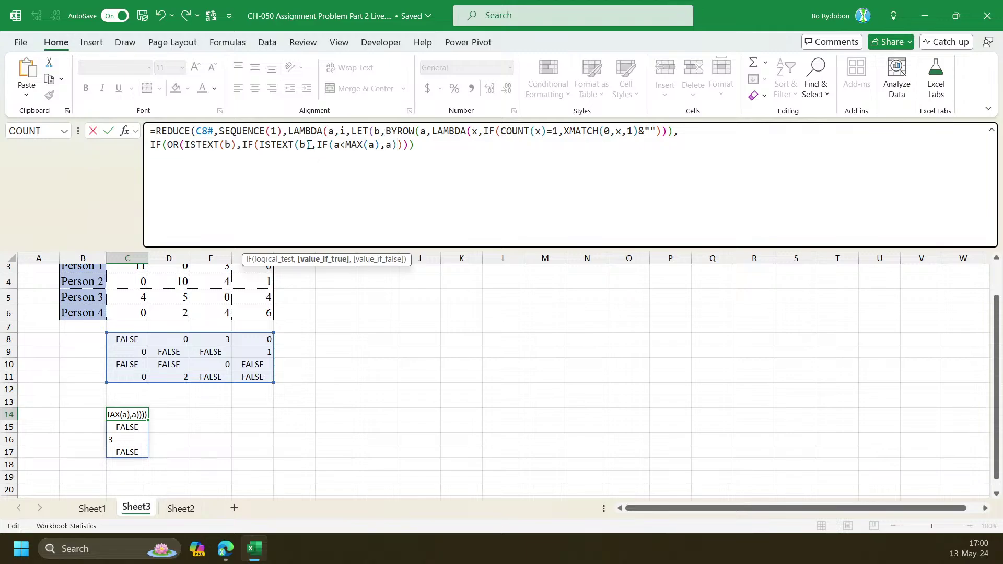
# Complete the nested IF as IF(ISTEXT(b),b,a) ahead of IF(a<MAX(a),a) and try to commit the formula
pyautogui.click(316, 149)
pyautogui.write(',b,')
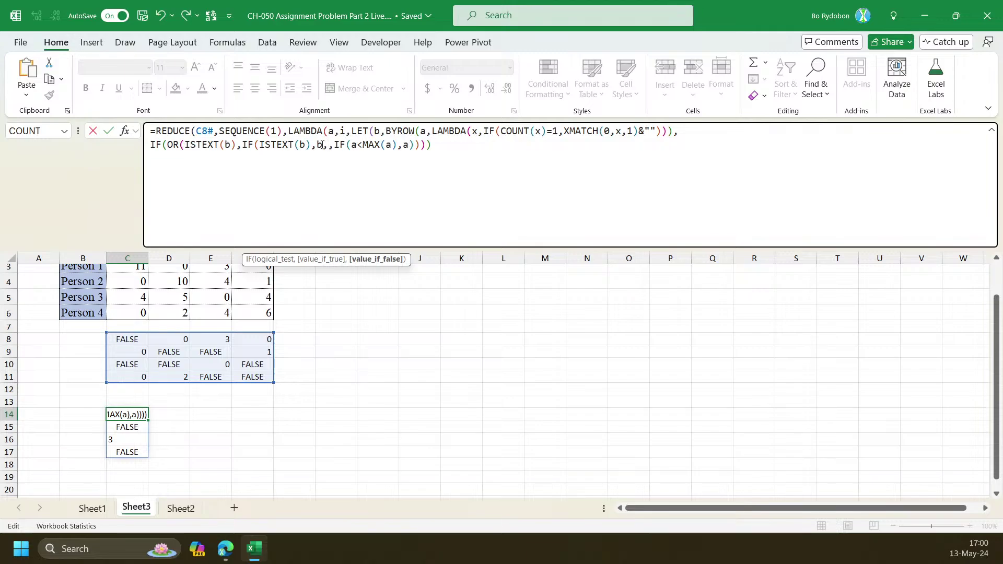
pyautogui.write('a')
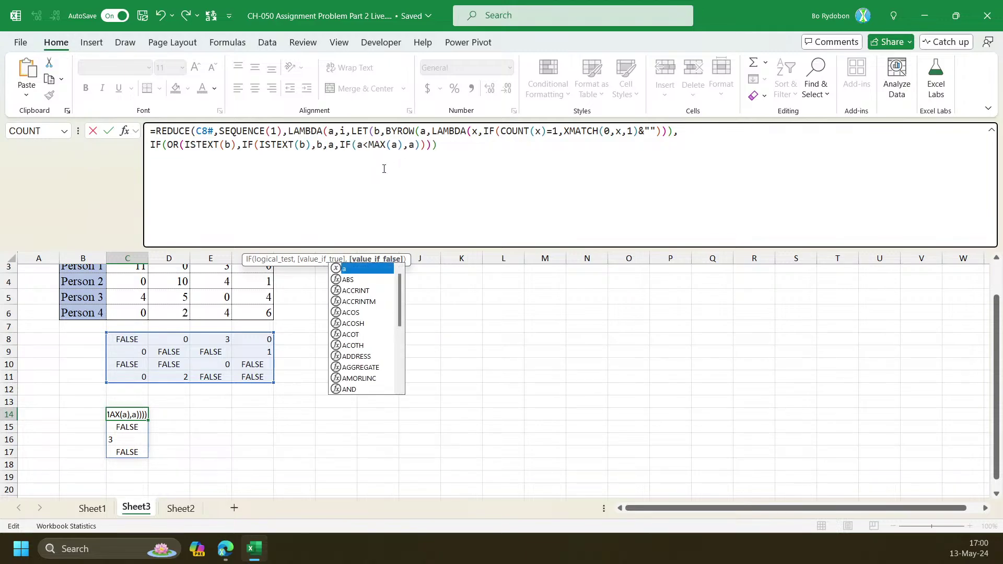
pyautogui.write(')')
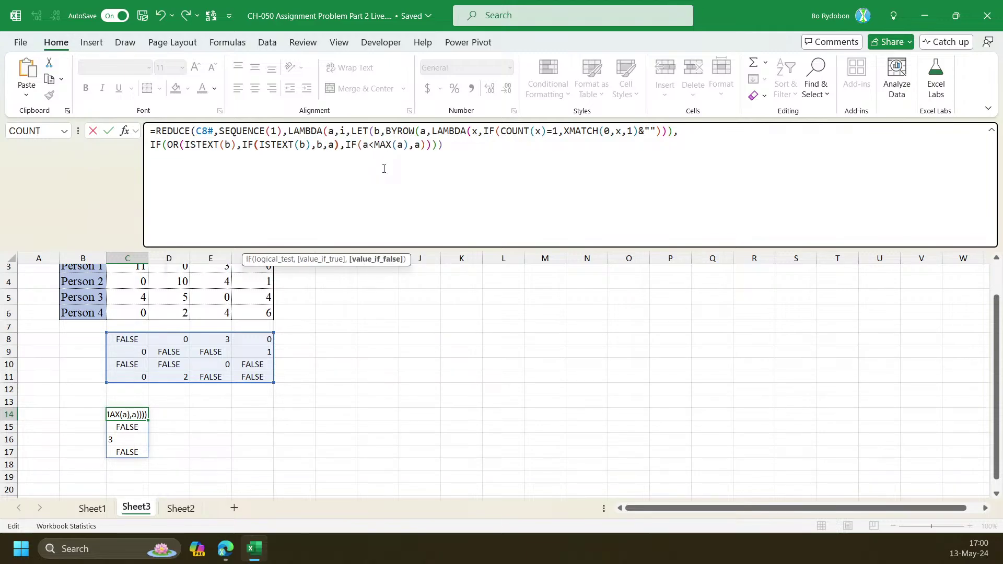
pyautogui.press('Return')
pyautogui.press('Return')
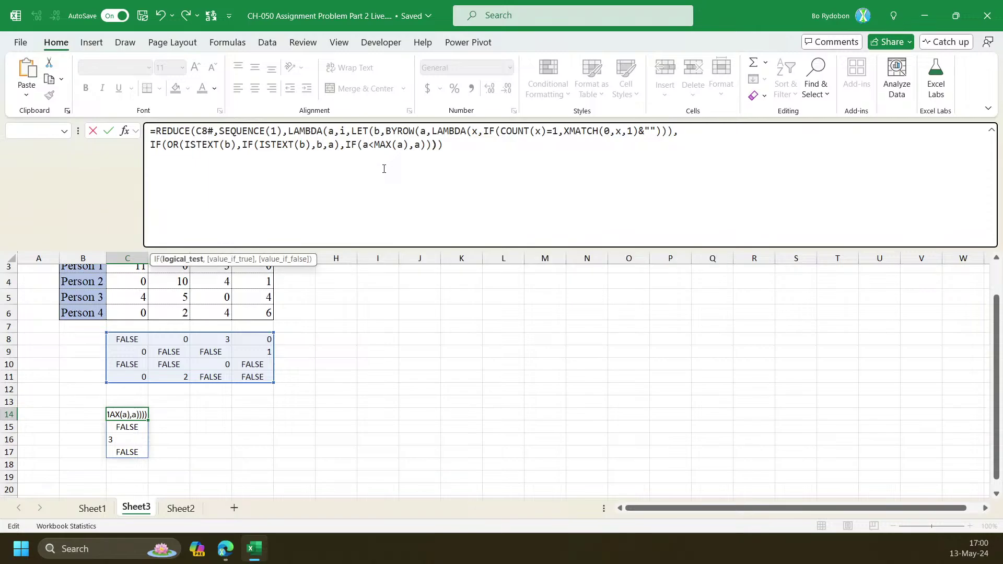
# Close the OR right after ISTEXT(b), check the outer IF's value if true, and try committing the formula again
pyautogui.click(248, 155)
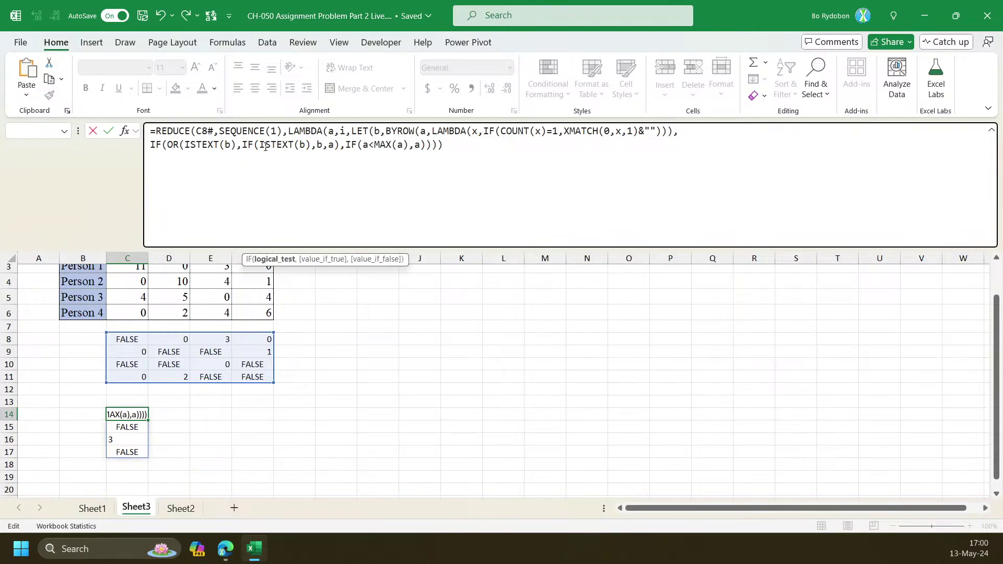
pyautogui.click(285, 264)
pyautogui.click(248, 145)
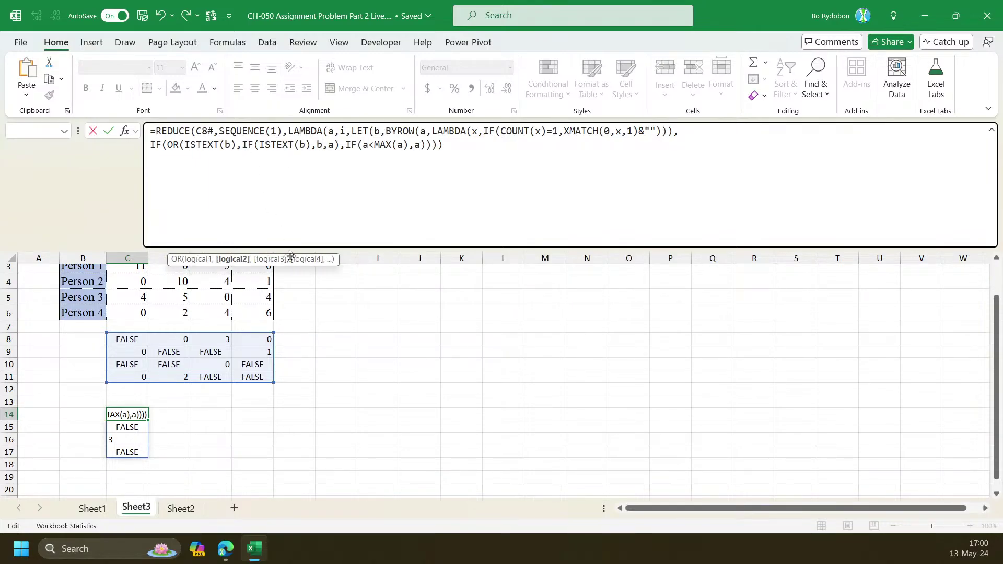
pyautogui.click(236, 150)
pyautogui.write(')')
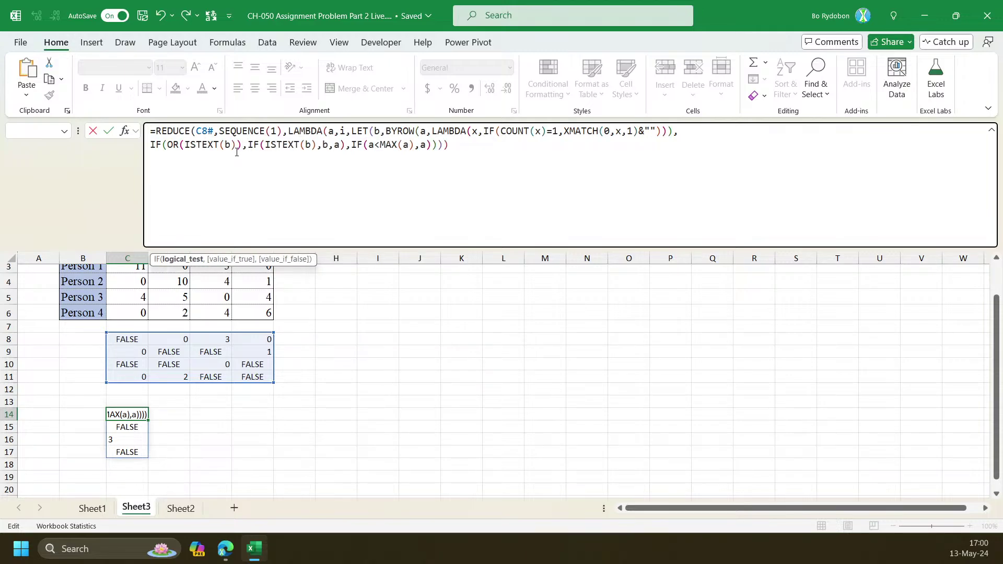
pyautogui.click(238, 260)
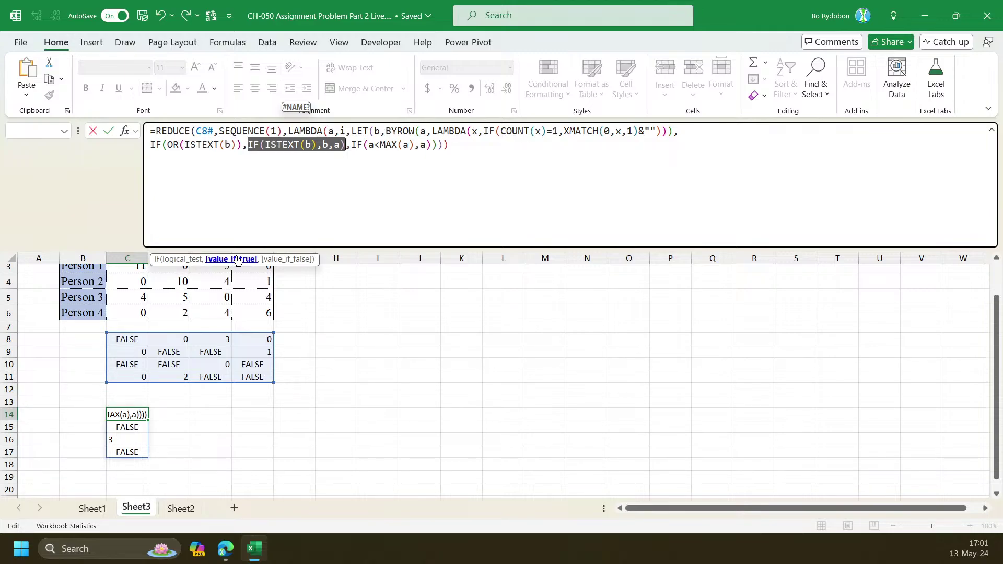
pyautogui.press('Return')
pyautogui.press('Return')
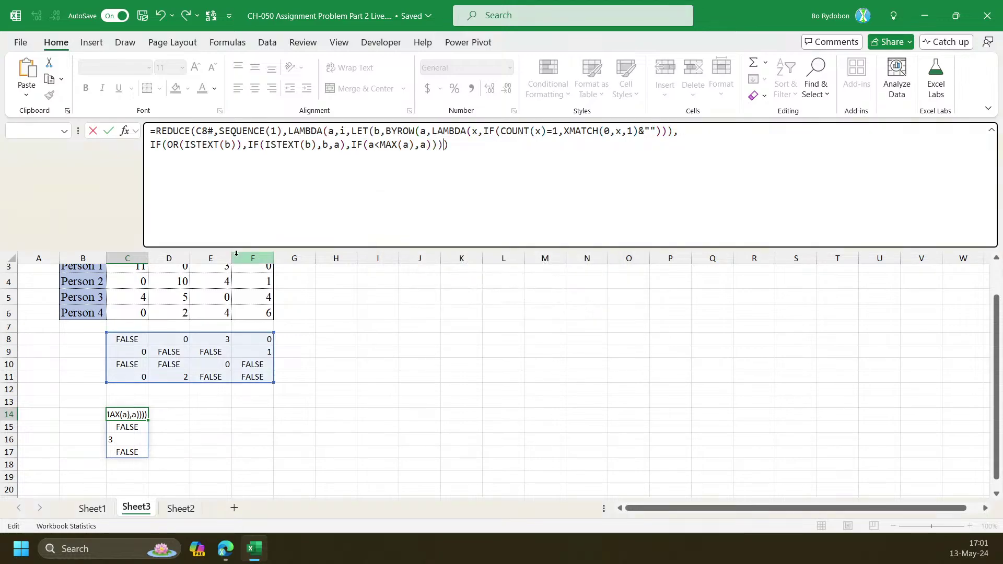
# Add the missing closing parenthesis at the end of C14's formula, commit it and select C16:F16 in the result
pyautogui.click(354, 151)
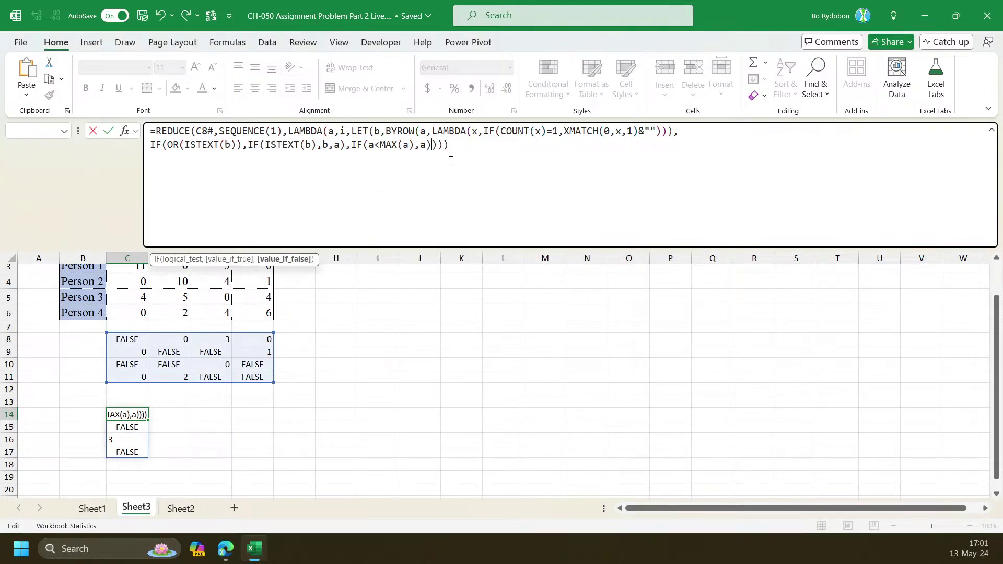
pyautogui.press('Right')
pyautogui.press('Right')
pyautogui.press('Right')
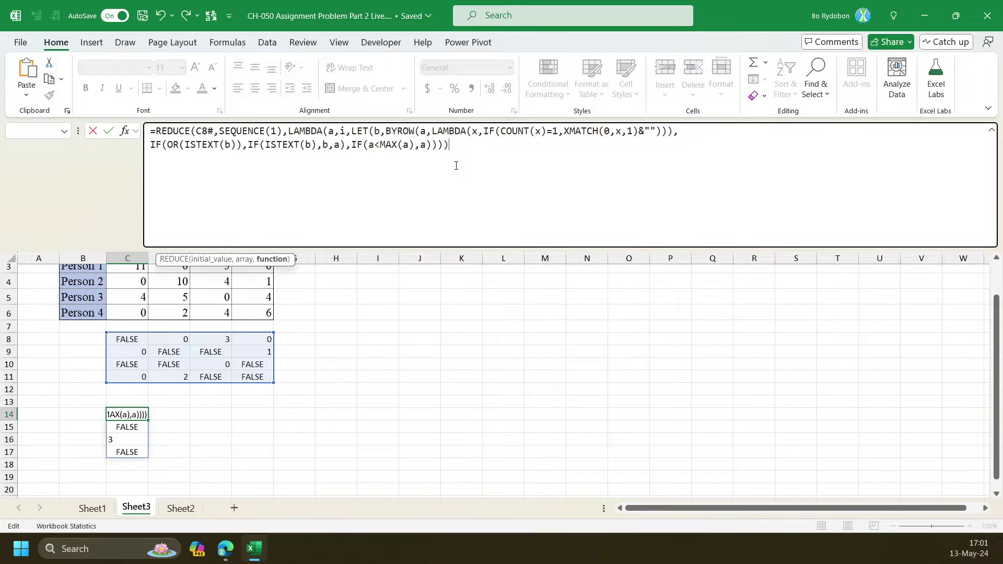
pyautogui.write(')')
pyautogui.press('Return')
pyautogui.press('Up')
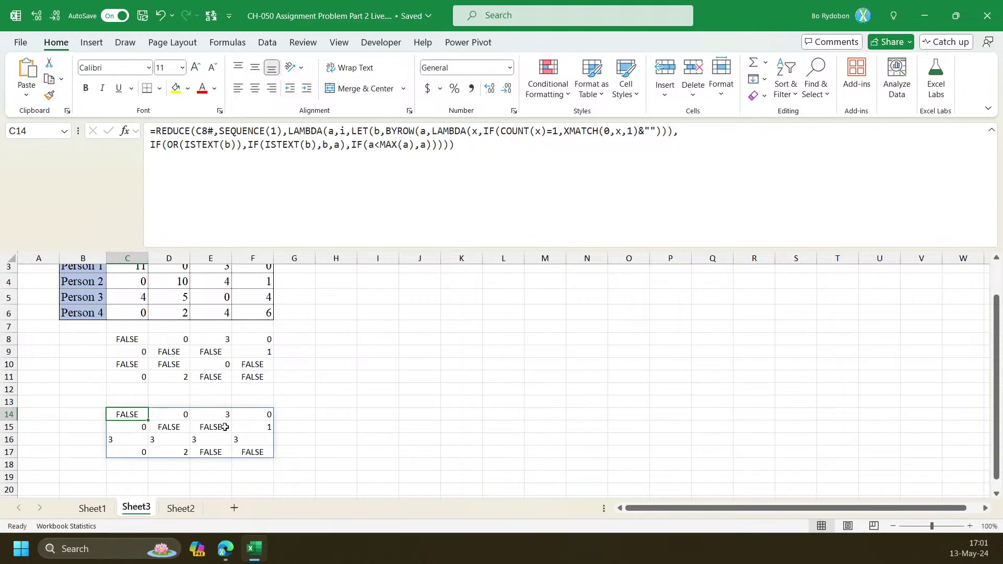
pyautogui.moveTo(116, 439); pyautogui.dragTo(242, 440)
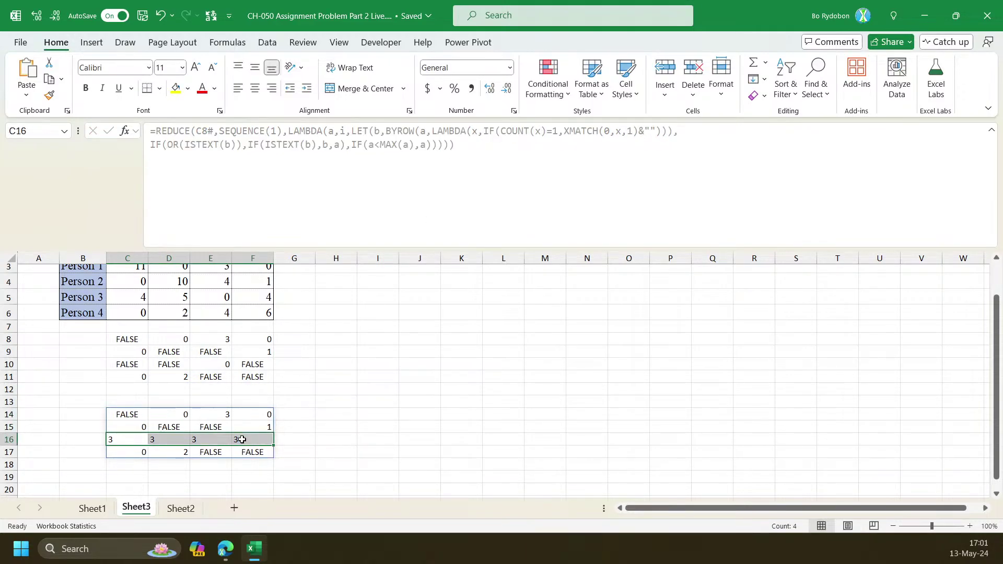
pyautogui.moveTo(144, 440); pyautogui.dragTo(218, 451)
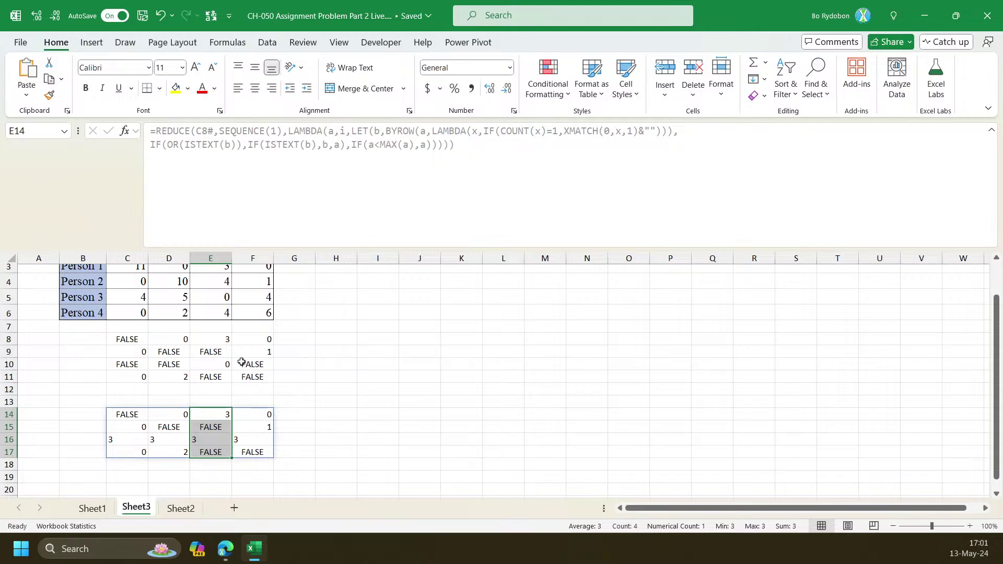
pyautogui.click(121, 416)
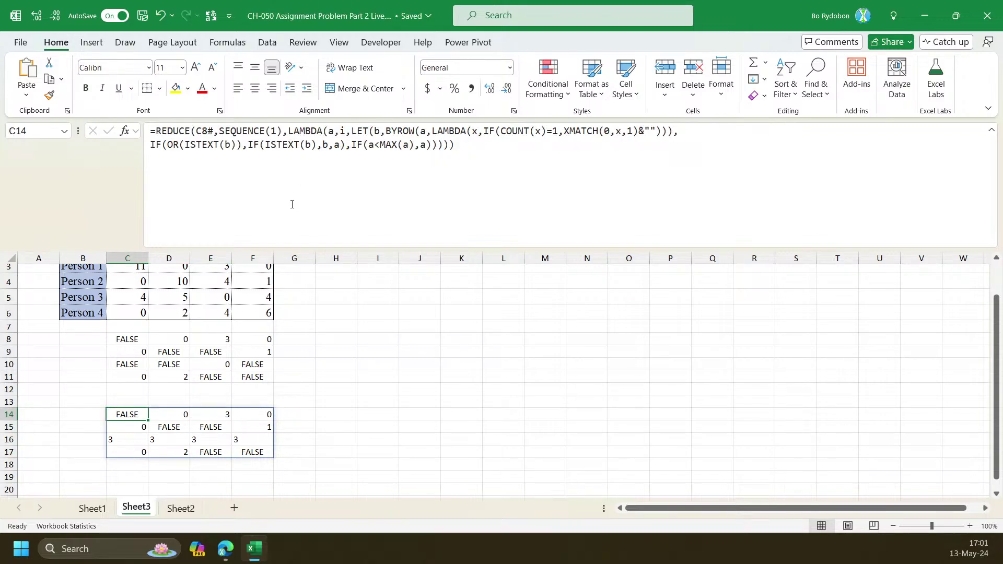
pyautogui.click(317, 146)
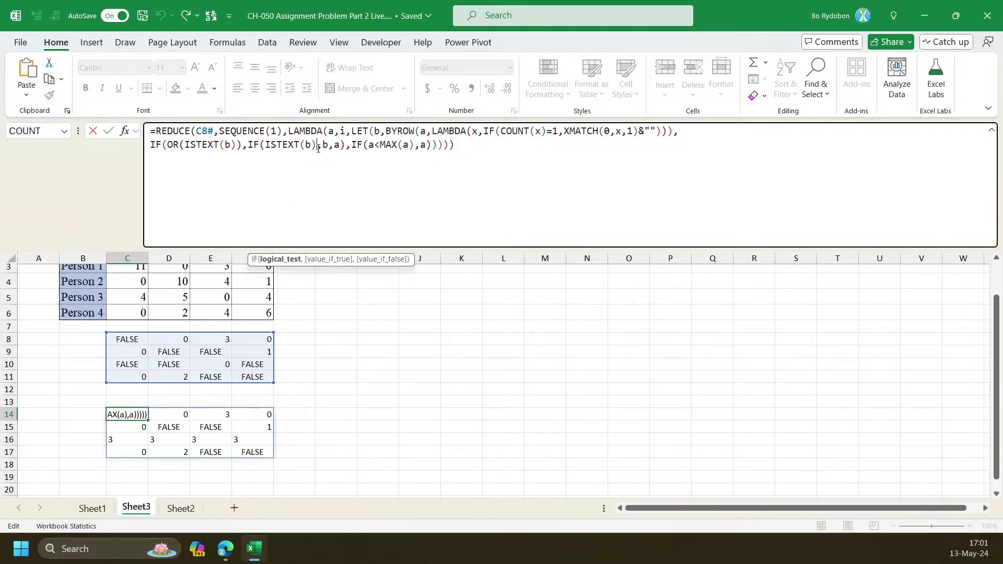
pyautogui.write('*')
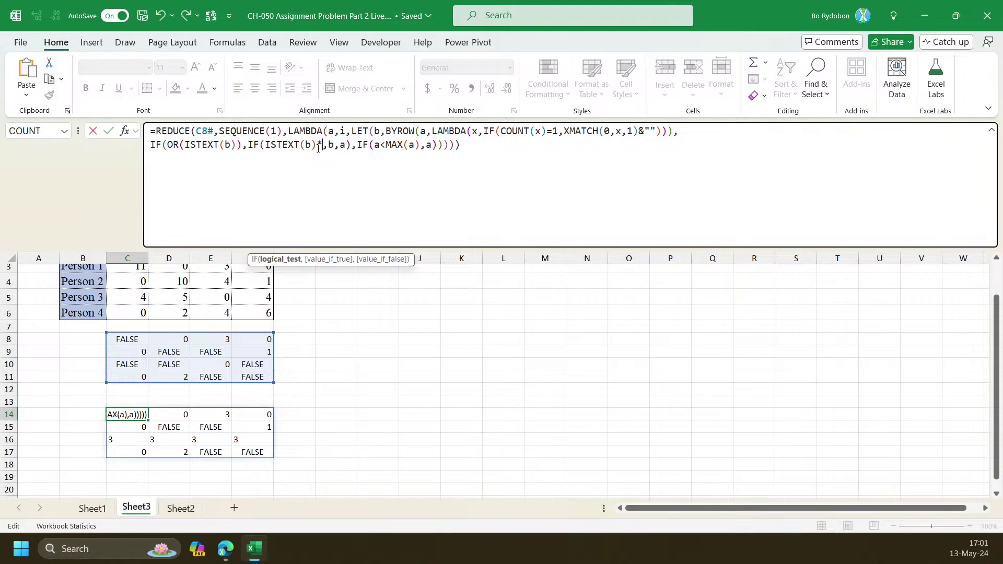
pyautogui.press('Escape')
pyautogui.click(156, 133)
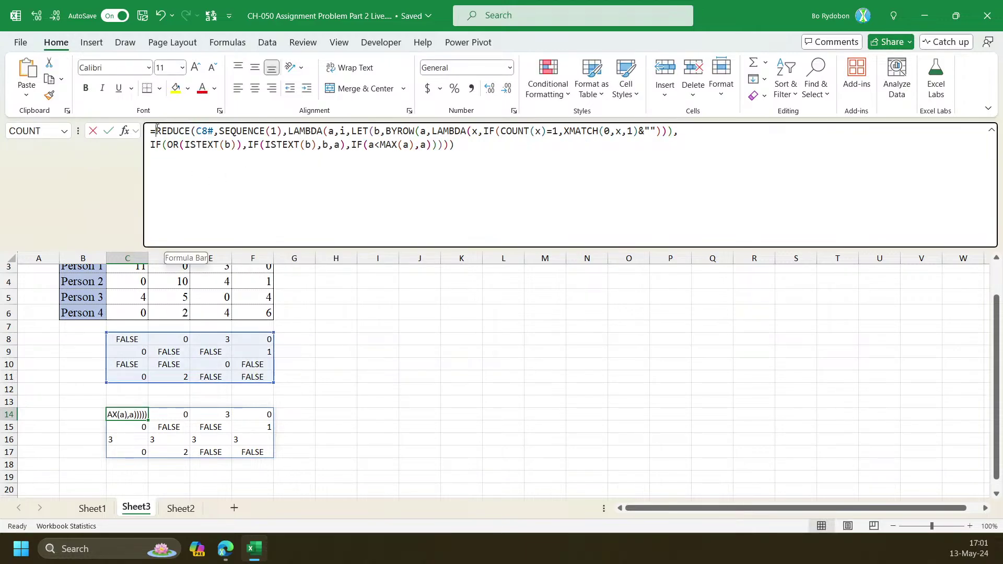
pyautogui.write('z')
pyautogui.press('alt')
pyautogui.press('Escape')
pyautogui.press('Escape')
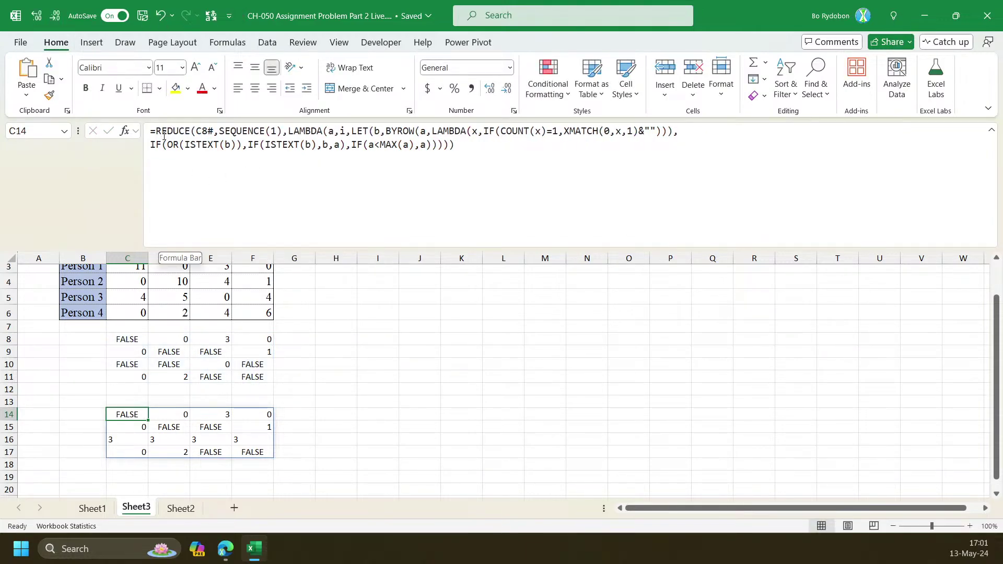
# Add a separate first line to C14's formula, opening a LET around REDUCE that defines n as 4
pyautogui.click(158, 129)
pyautogui.hotkey('alt', 'Return')
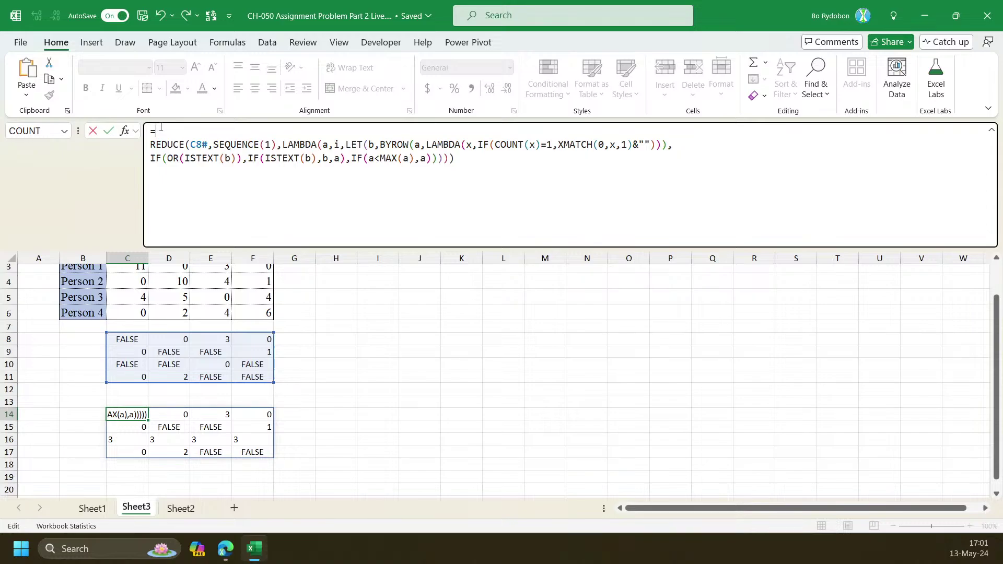
pyautogui.write('LET(n,')
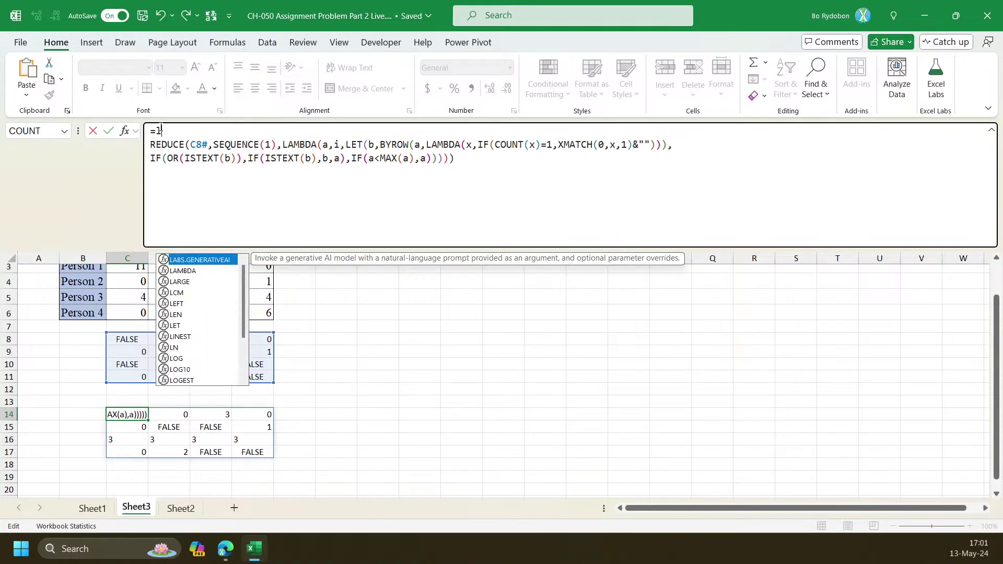
pyautogui.write('4')
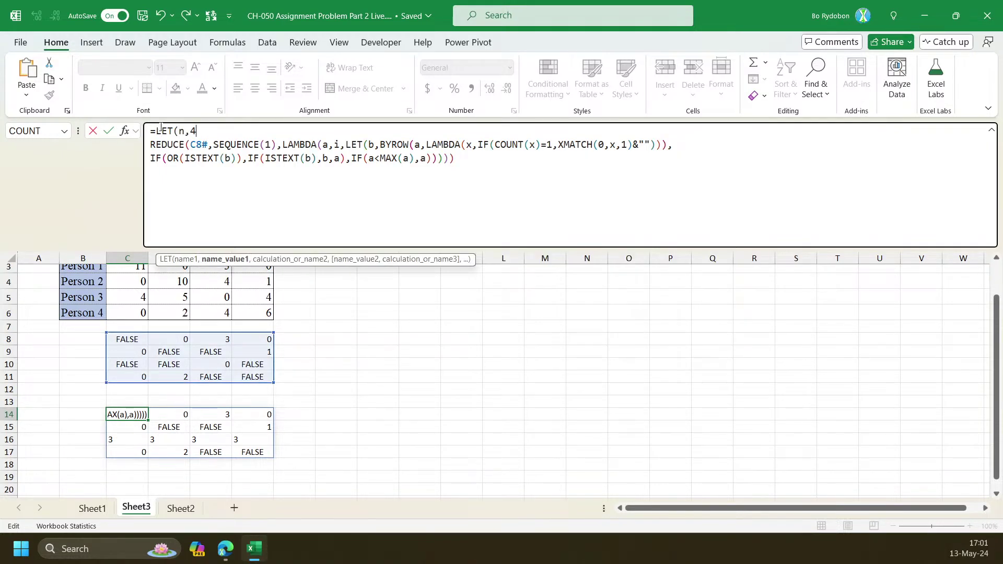
pyautogui.write(',')
# Define the LET name s as SEQUENCE(,n) ahead of the REDUCE calculation
pyautogui.write('s,co')
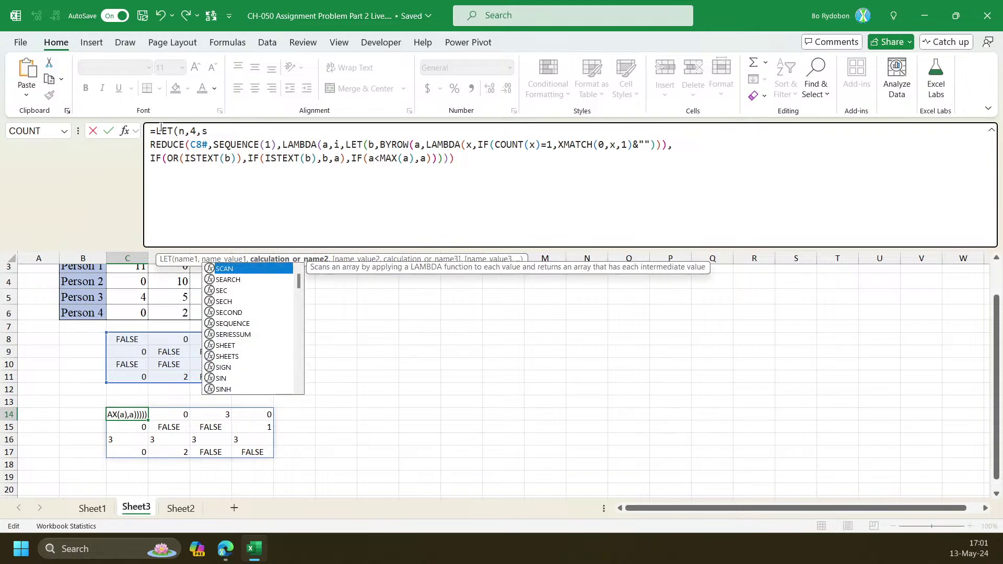
pyautogui.press('BackSpace')
pyautogui.press('BackSpace')
pyautogui.write('be')
pyautogui.press('Tab')
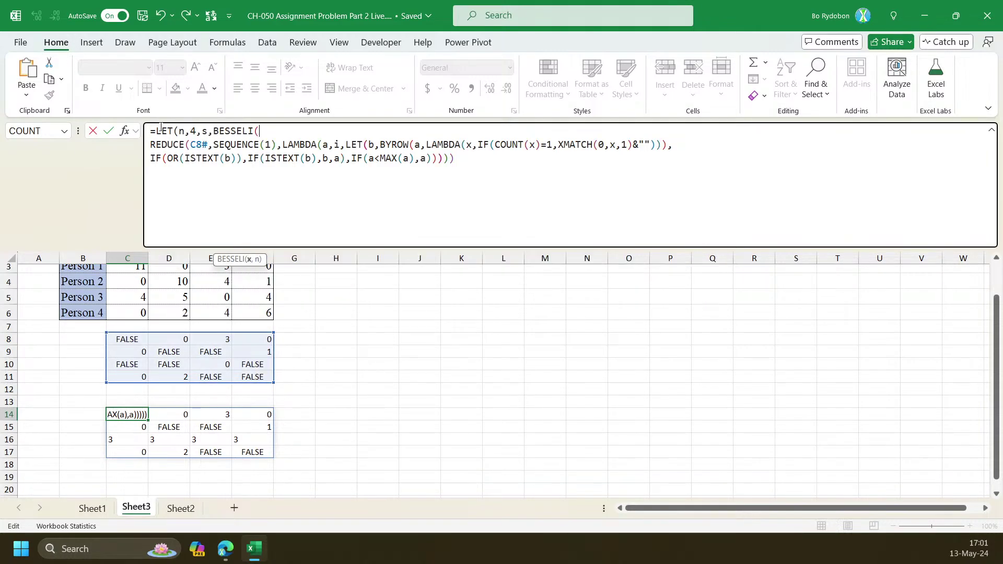
pyautogui.hotkey('ctrl', 'shift', 'Left')
pyautogui.write('seq')
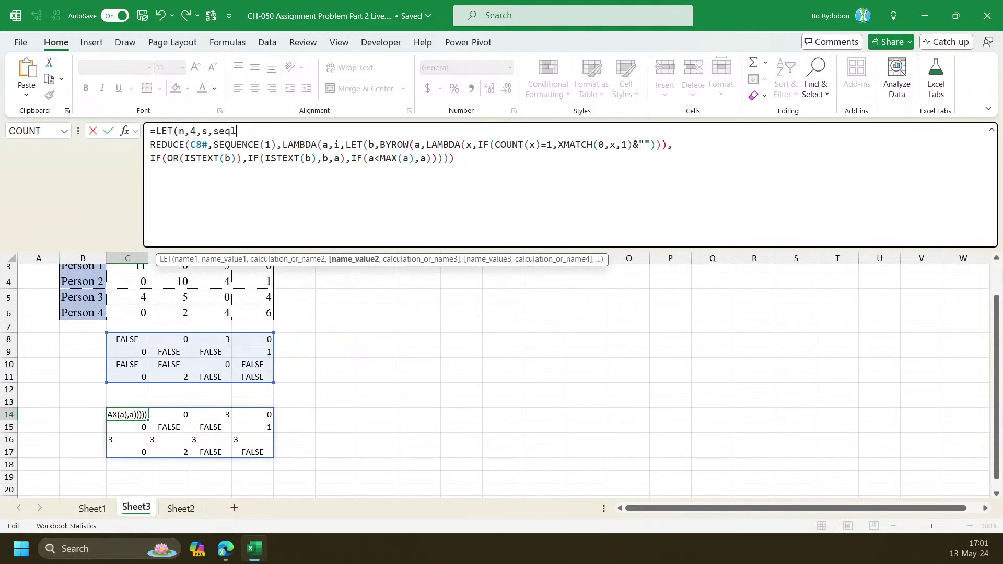
pyautogui.press('Tab')
pyautogui.write(',')
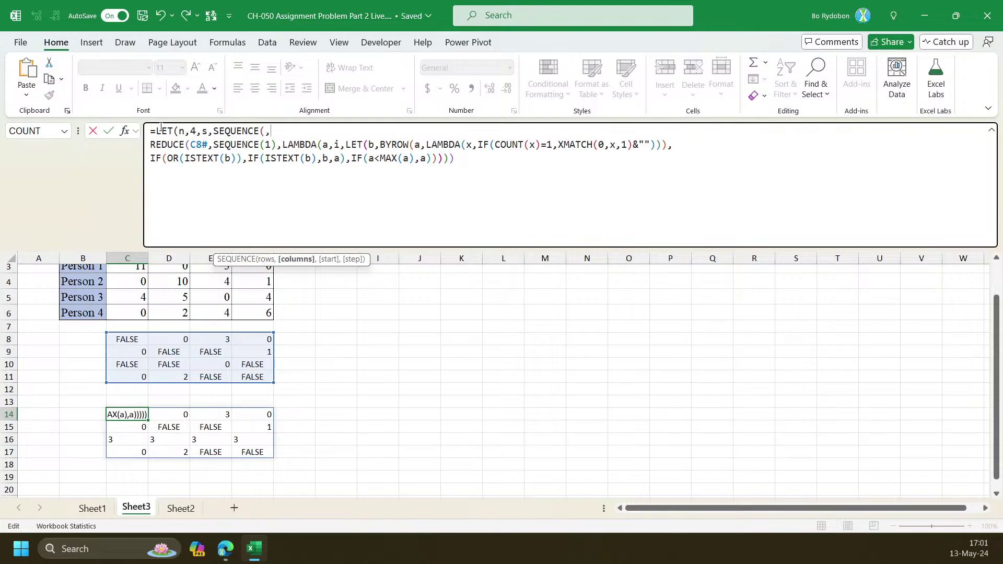
pyautogui.write('n)')
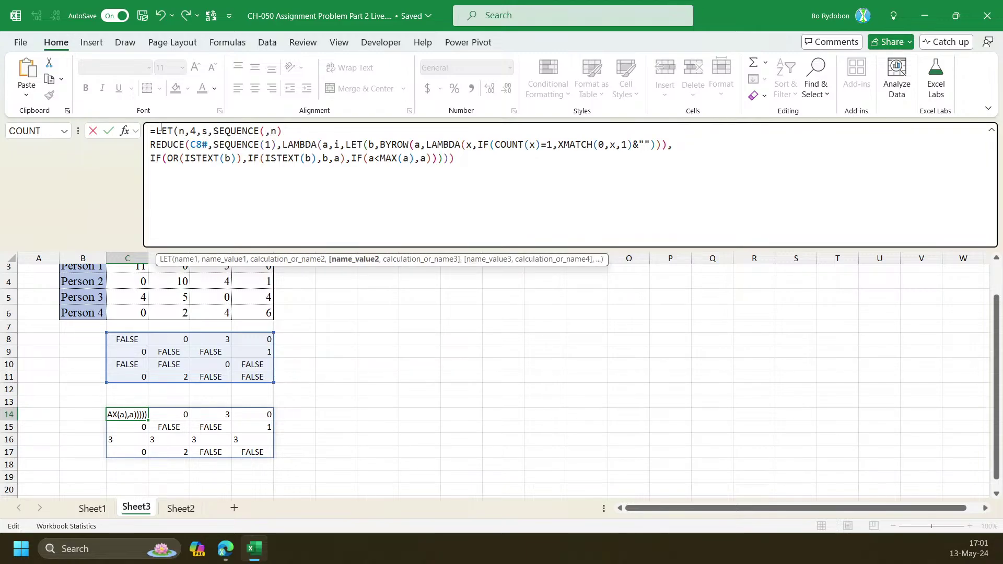
pyautogui.write(',')
# Multiply the nested IF's ISTEXT(b) test by XMATCH(s,b) and convert s to text with &""
pyautogui.click(318, 164)
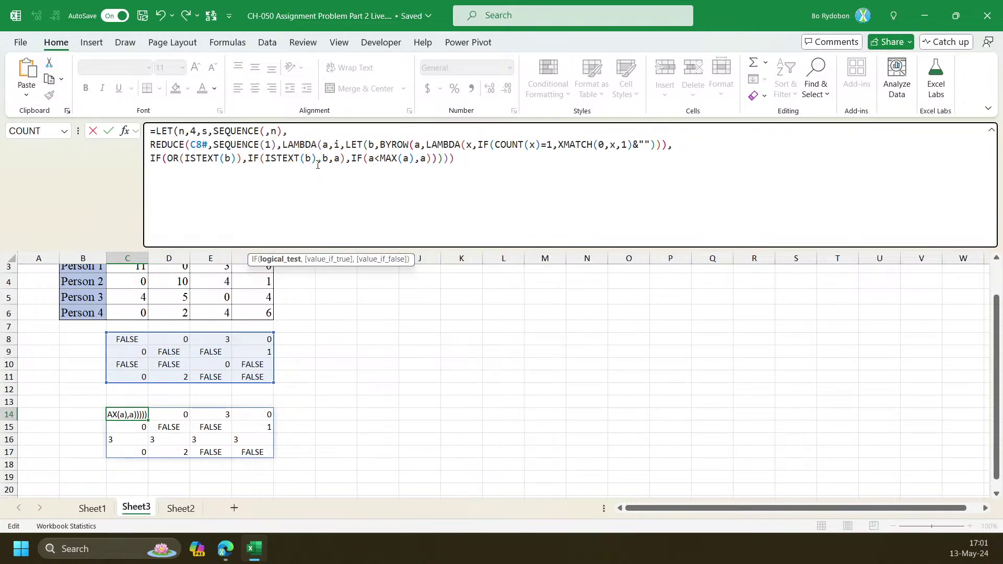
pyautogui.write('*')
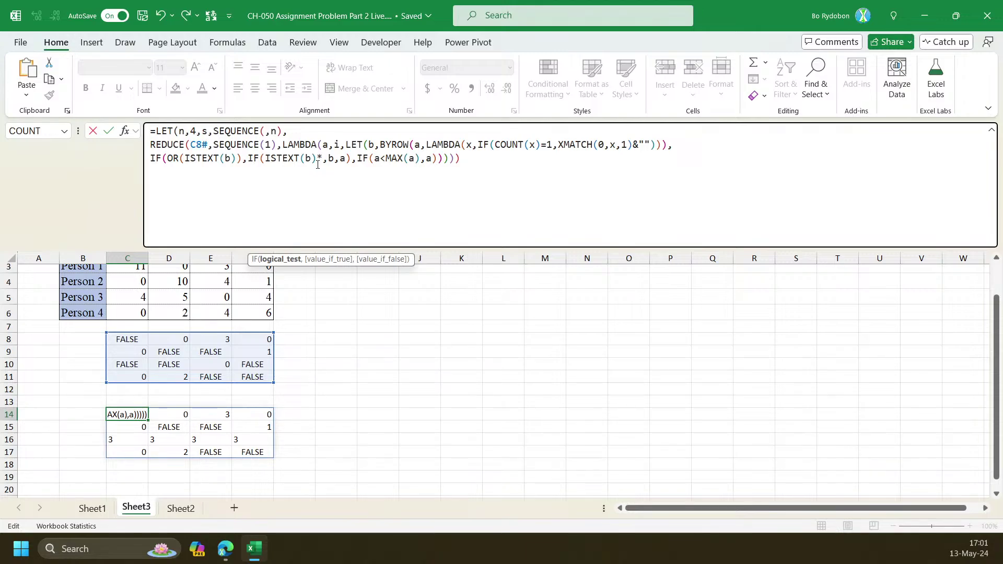
pyautogui.write('XMATCH(')
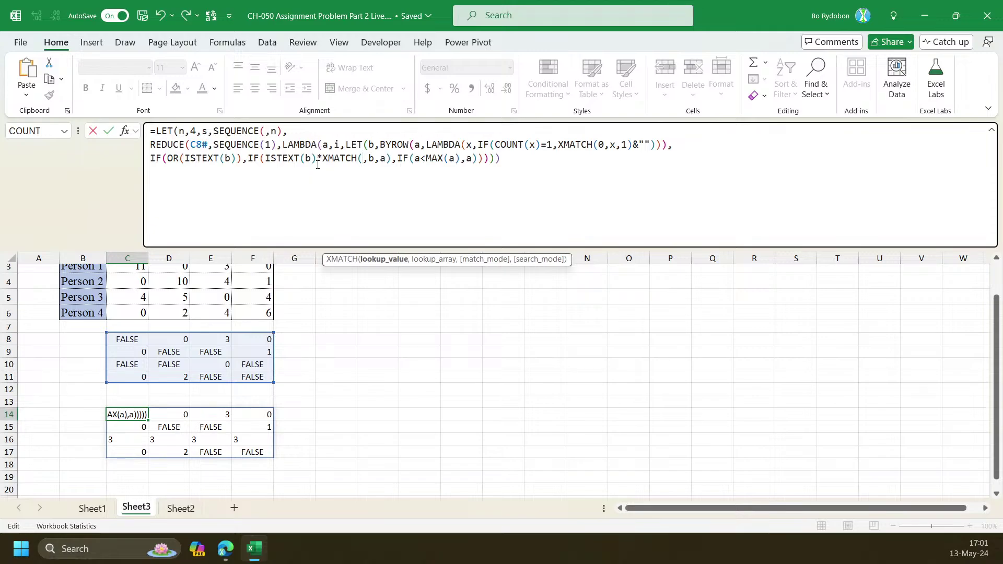
pyautogui.write('s,')
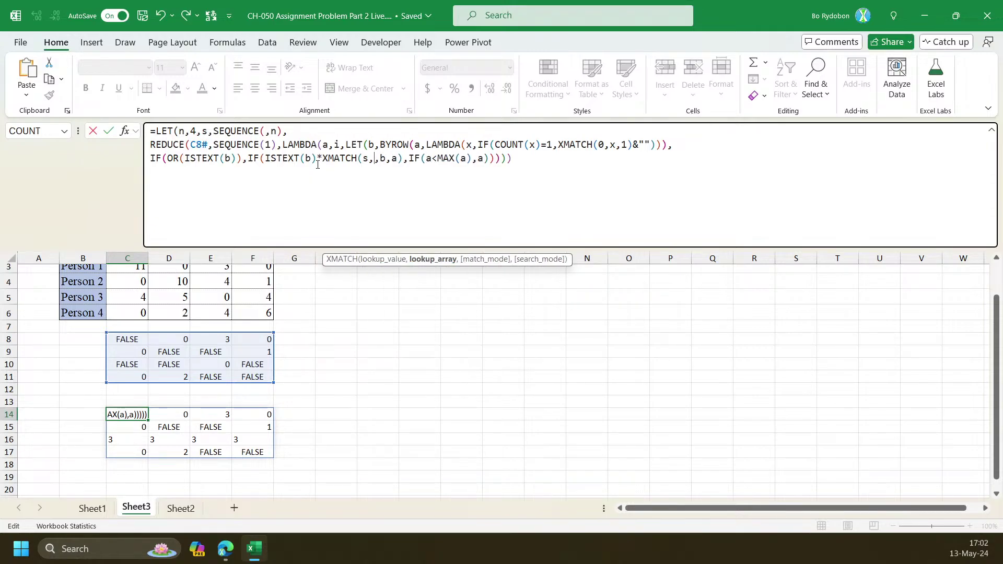
pyautogui.write('b')
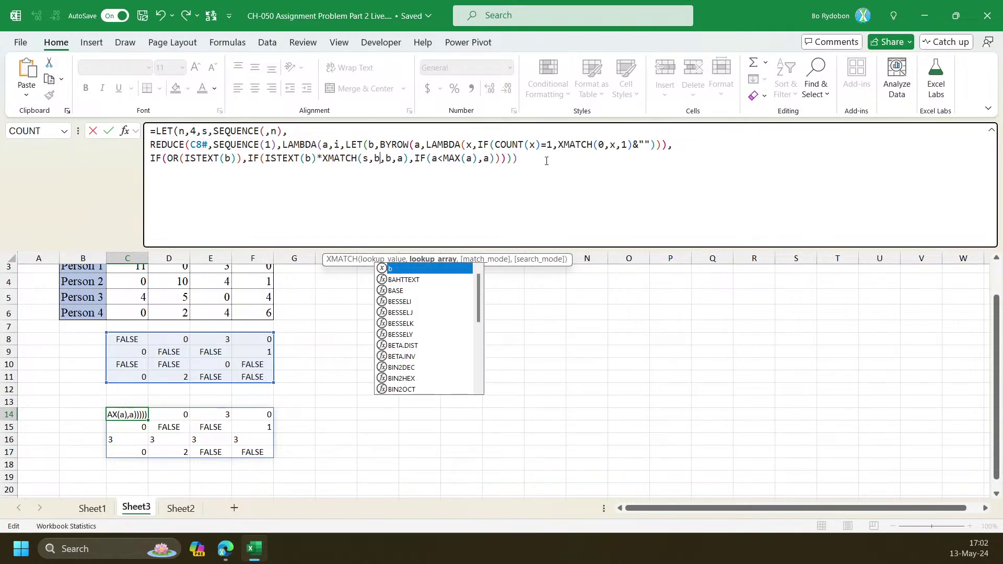
pyautogui.click(289, 134)
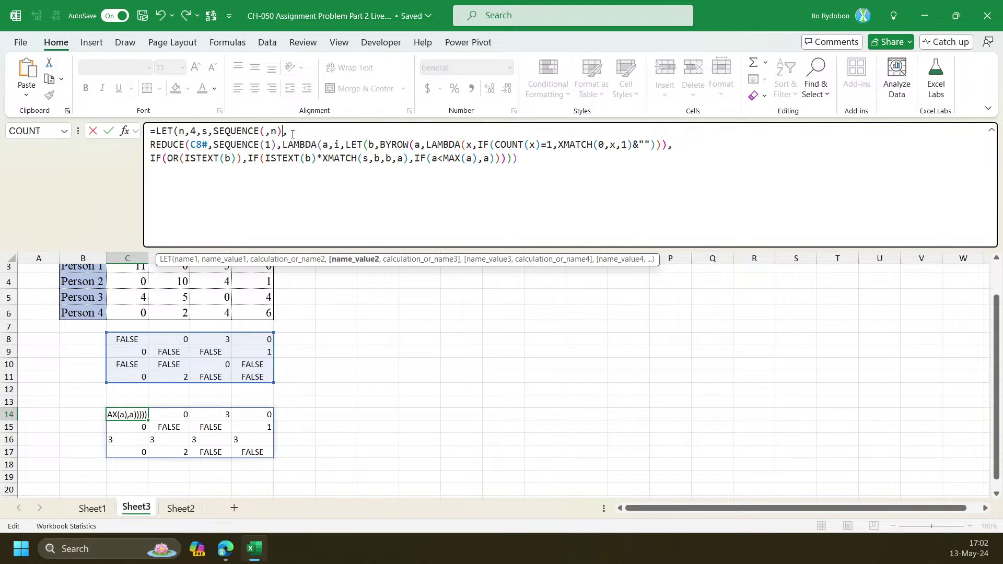
pyautogui.write('&""')
pyautogui.click(381, 158)
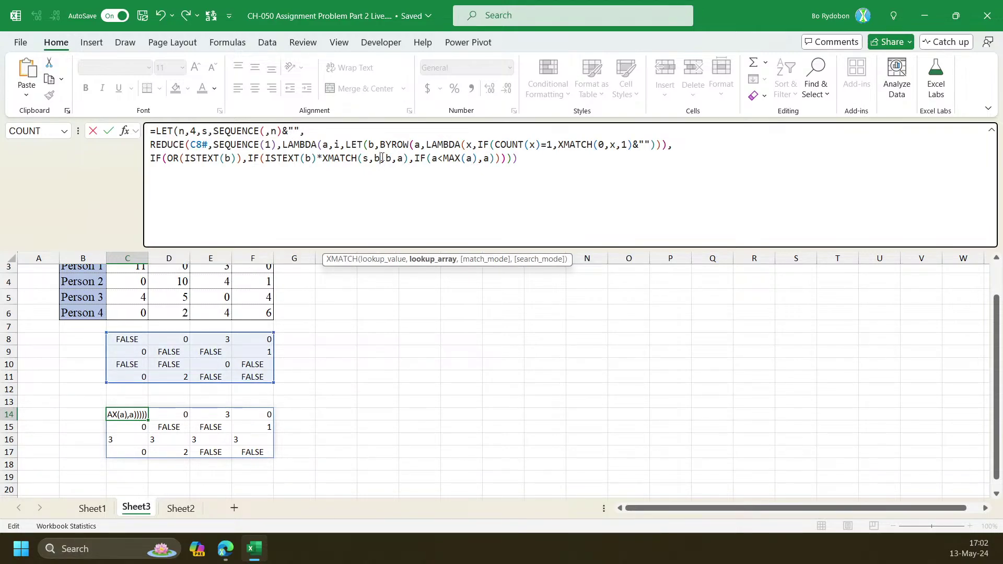
pyautogui.write('),')
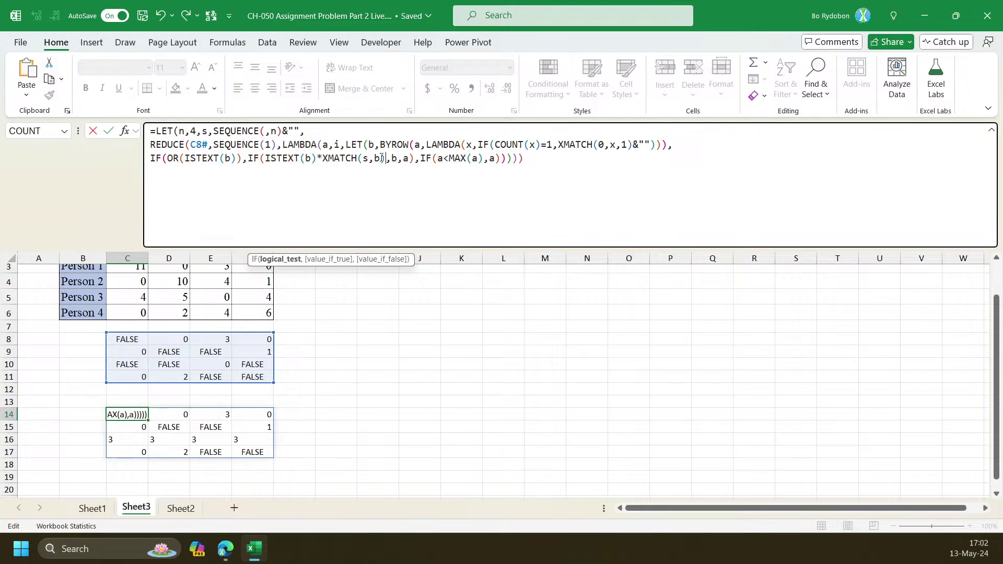
# Start an IS function in front of XMATCH(s,b) and discard the pending edit of C14's formula
pyautogui.click(322, 157)
pyautogui.write('isn')
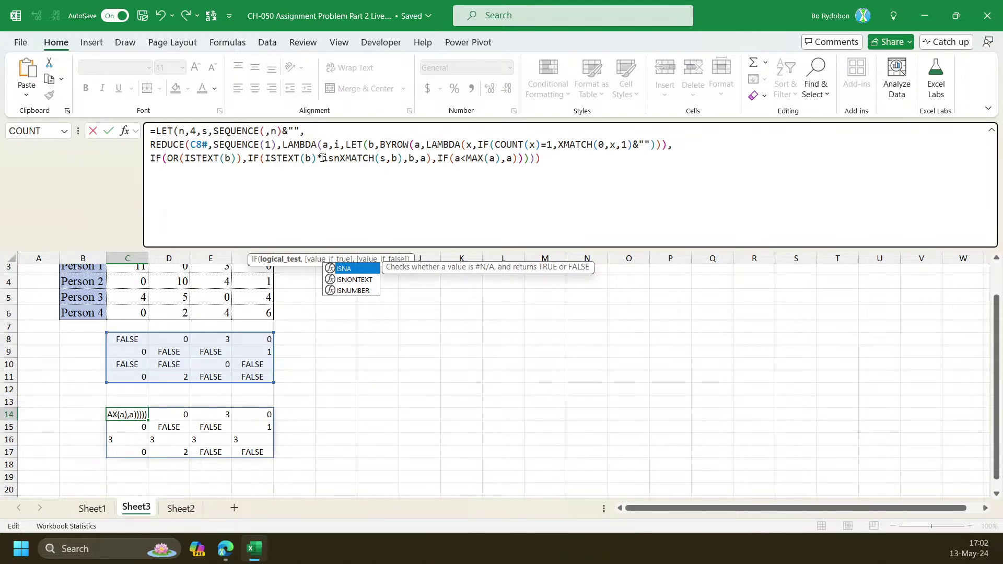
pyautogui.press('Escape')
pyautogui.press('Escape')
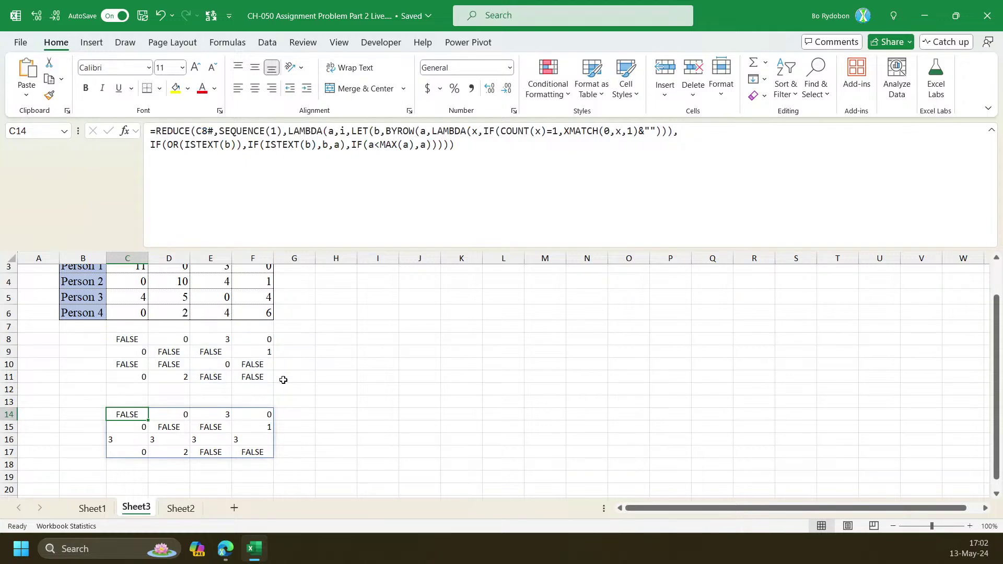
# Select the result cells in column E outside row 16, E14:E15 and E17
pyautogui.moveTo(214, 413); pyautogui.dragTo(211, 454)
pyautogui.keyDown('ctrl'); pyautogui.click(211, 454); pyautogui.keyUp('ctrl')
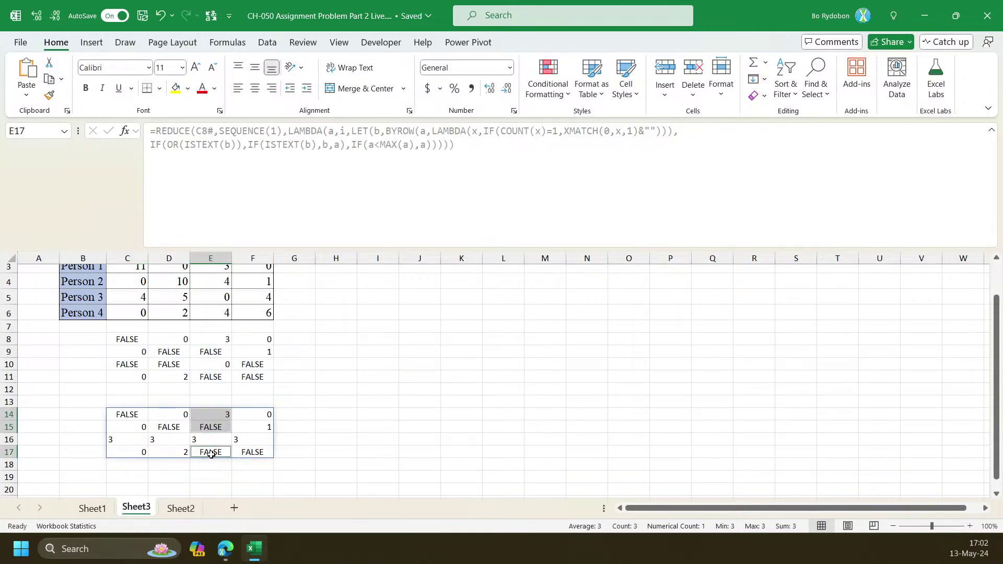
# Insert another IF before the final a in C14's IF(ISTEXT(b),b,a), leaving its logical test blank
pyautogui.click(134, 417)
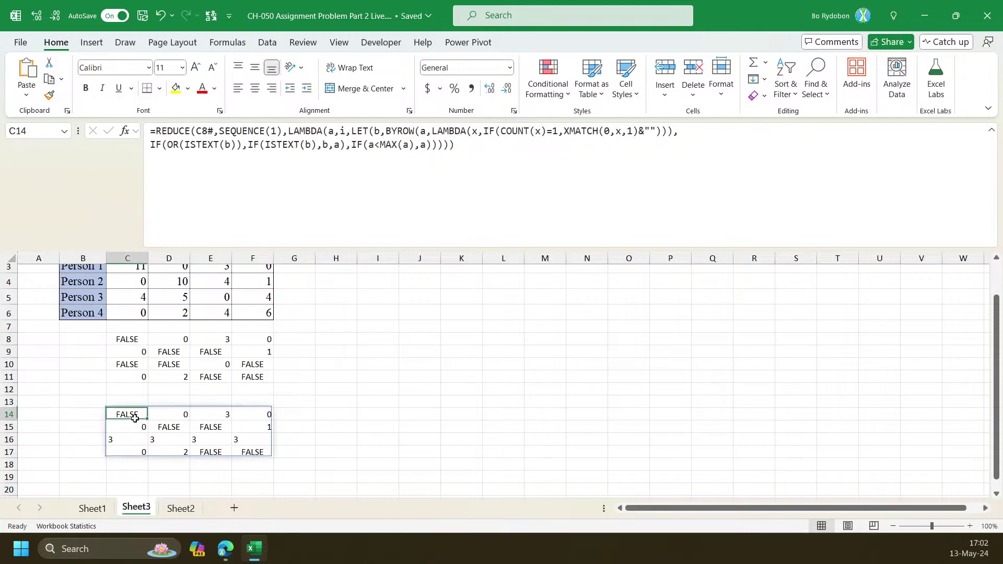
pyautogui.click(267, 146)
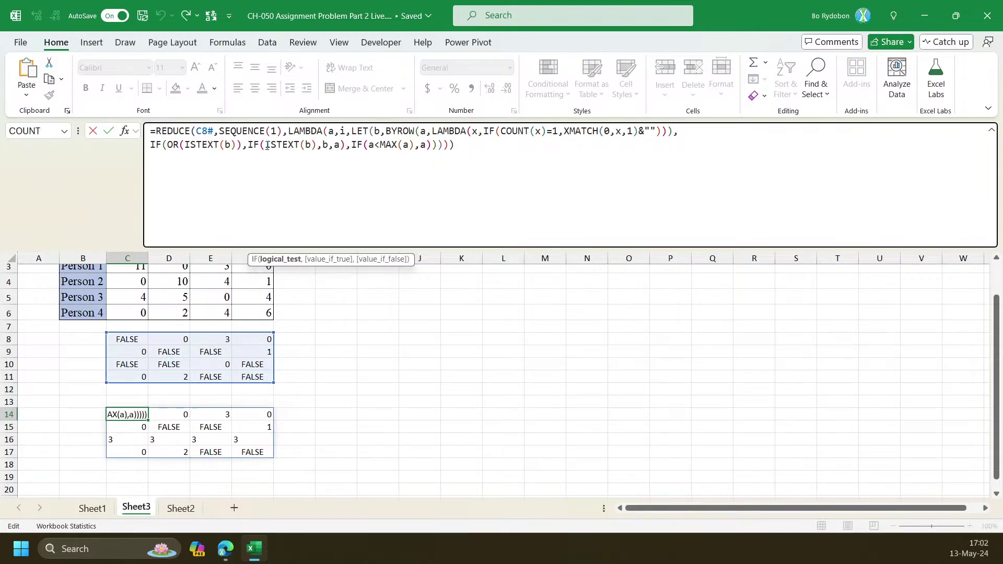
pyautogui.click(356, 167)
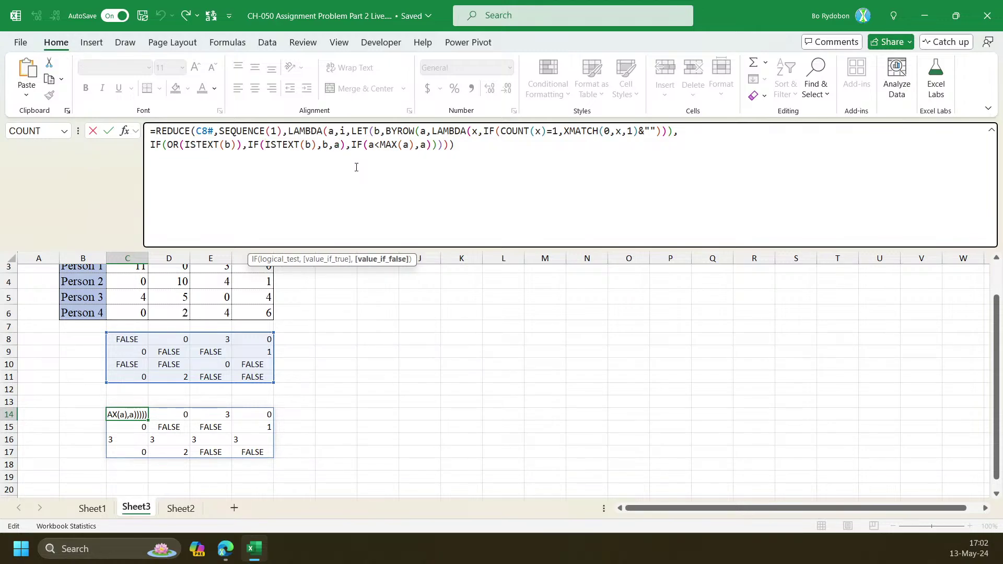
pyautogui.write('if')
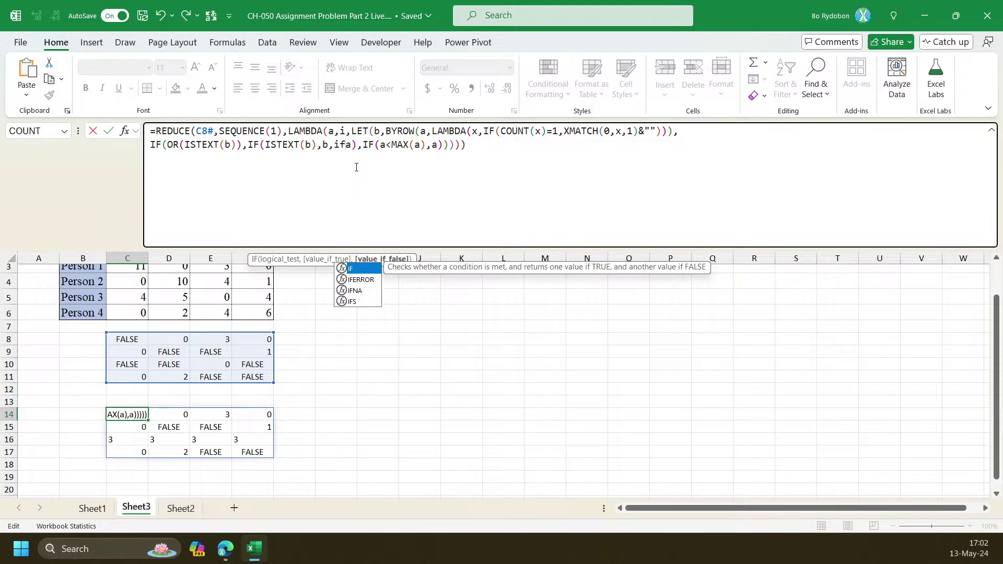
pyautogui.press('Tab')
pyautogui.write('is')
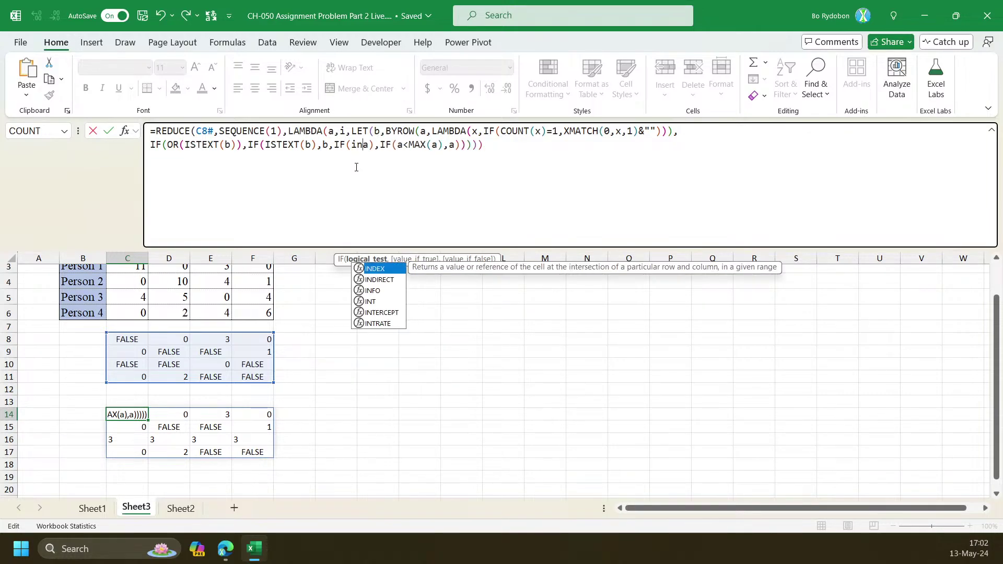
pyautogui.write('nu')
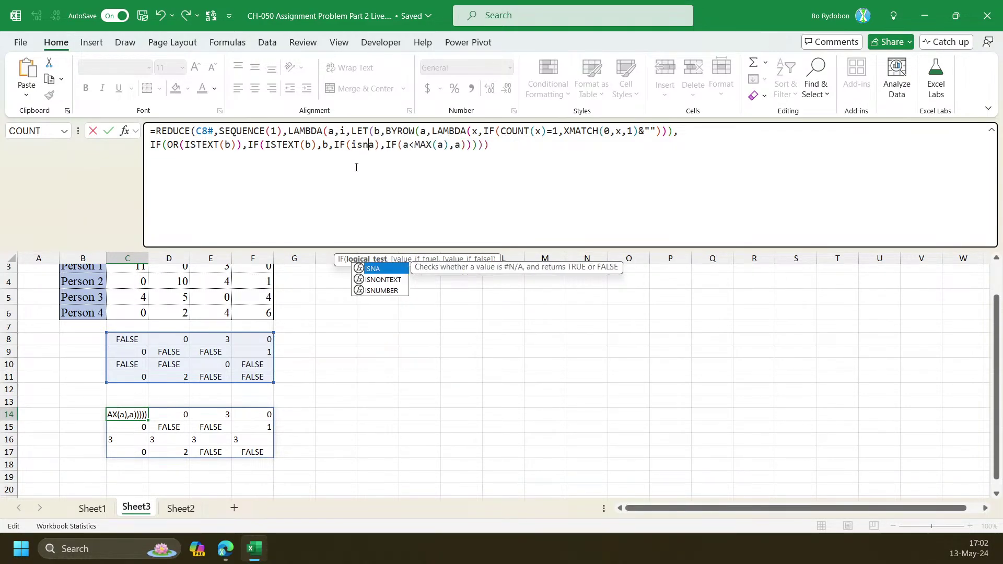
pyautogui.press('BackSpace')
pyautogui.press('BackSpace')
pyautogui.press('BackSpace')
pyautogui.press('BackSpace')
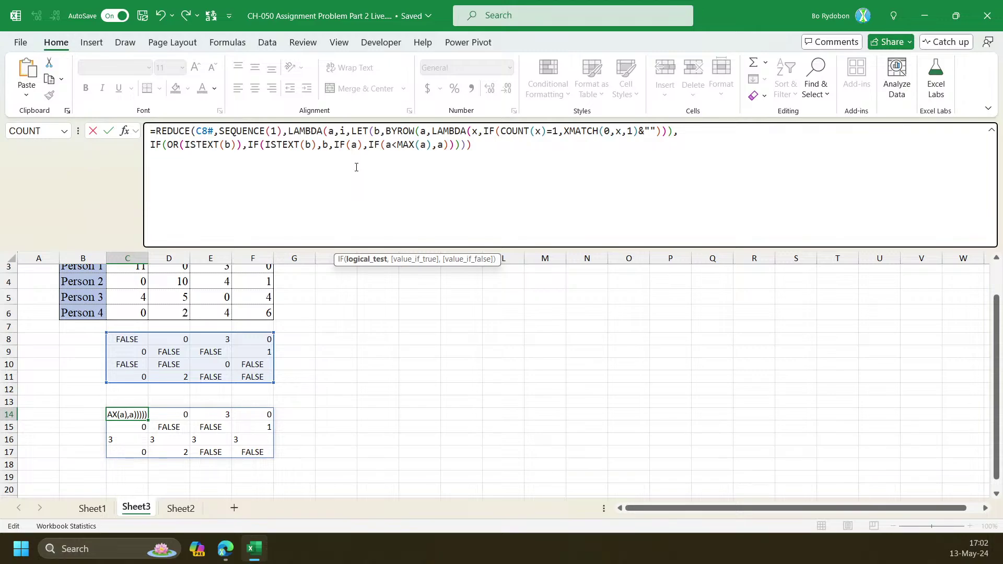
# Try 1-ISNA(XMATCH( as the new IF's logical test and abandon the edit of C14's formula
pyautogui.write('1-isn')
pyautogui.press('Tab')
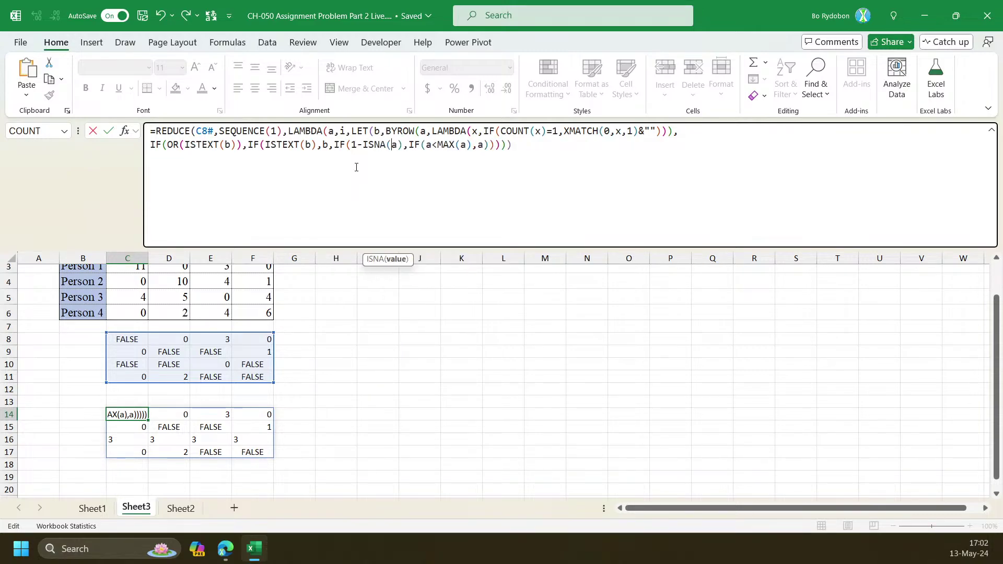
pyautogui.write('xm')
pyautogui.press('Tab')
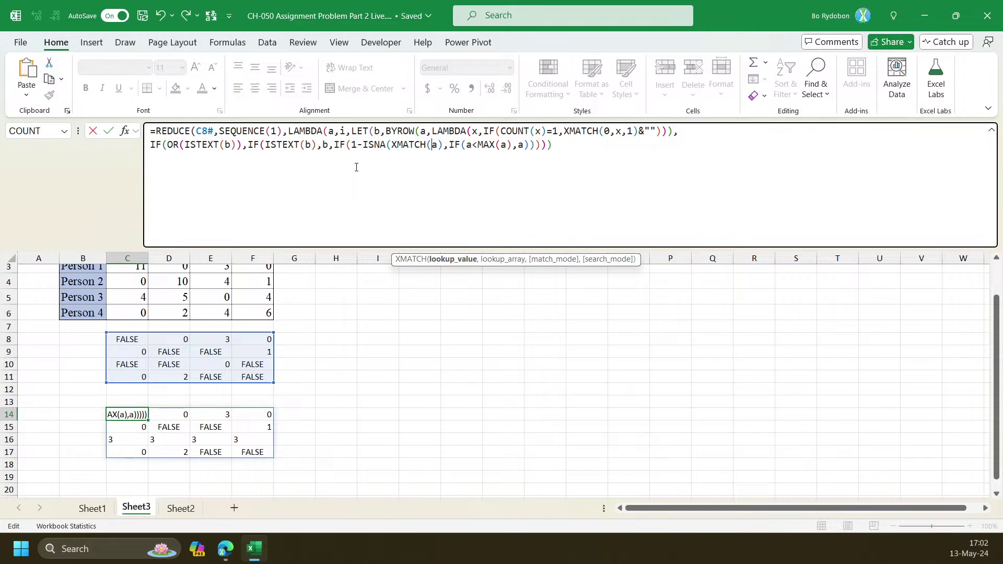
pyautogui.hotkey('ctrl', 'Return')
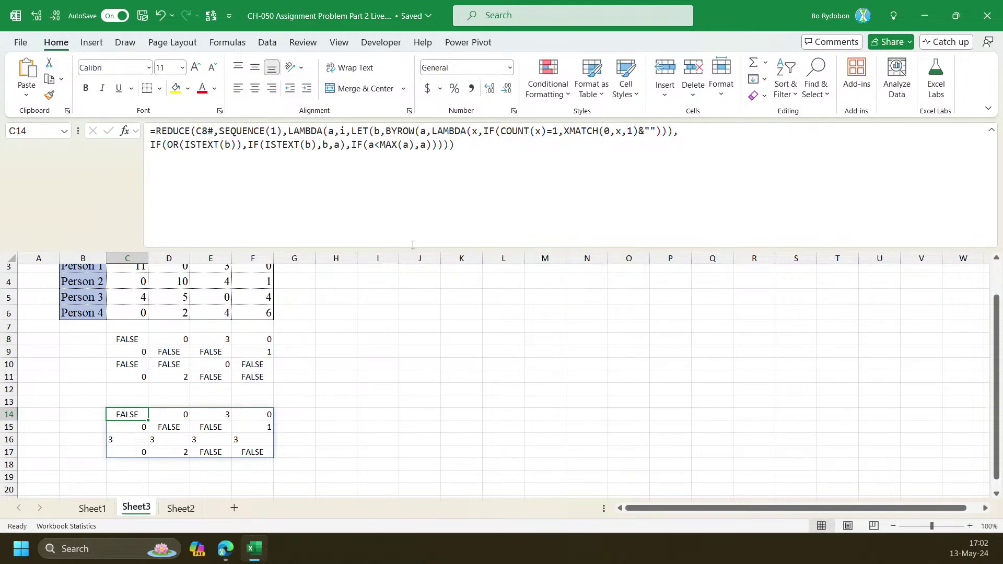
# Prefix the REDUCE formula in C14 with LET(n,4,s,SEQUENCE(,n)&"", on its own line
pyautogui.hotkey('ctrl', 'y')
pyautogui.click(154, 128)
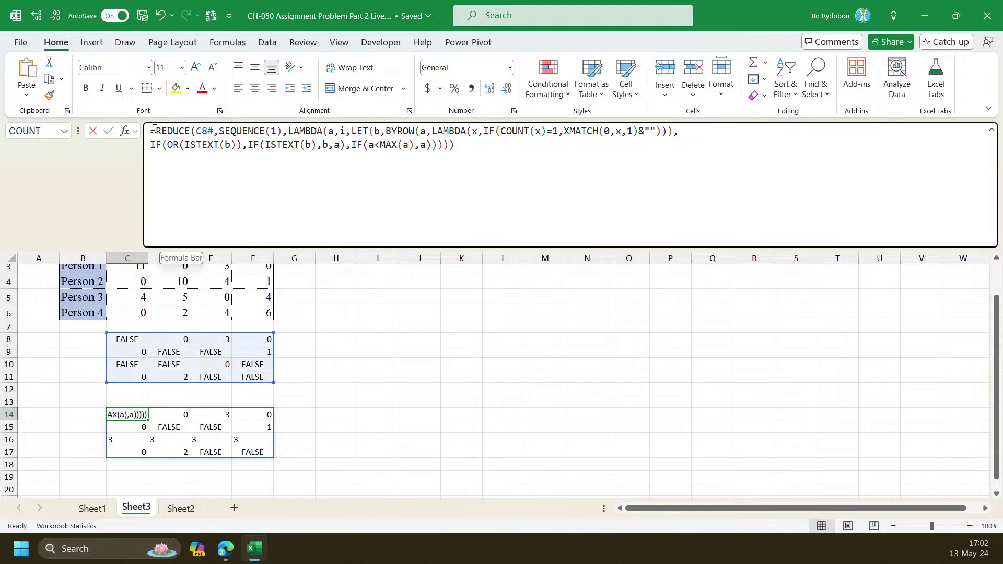
pyautogui.hotkey('alt', 'Return')
pyautogui.press('Left')
pyautogui.write('LET(n,')
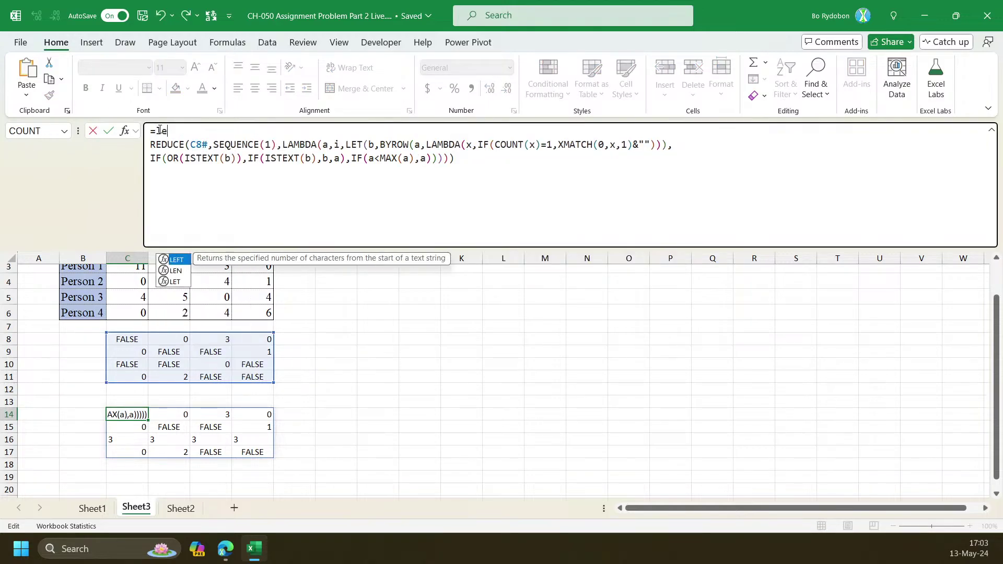
pyautogui.write('4,')
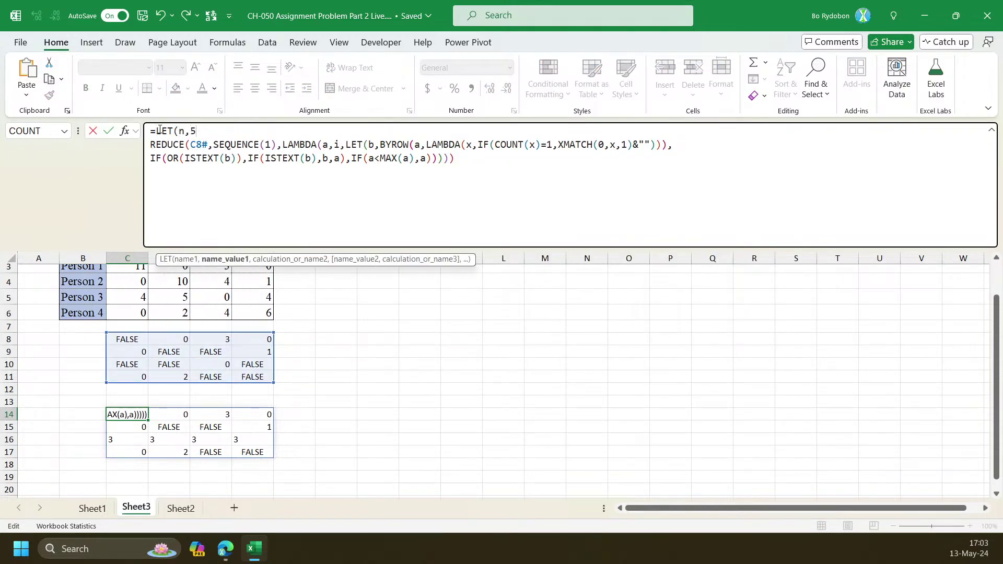
pyautogui.write('s')
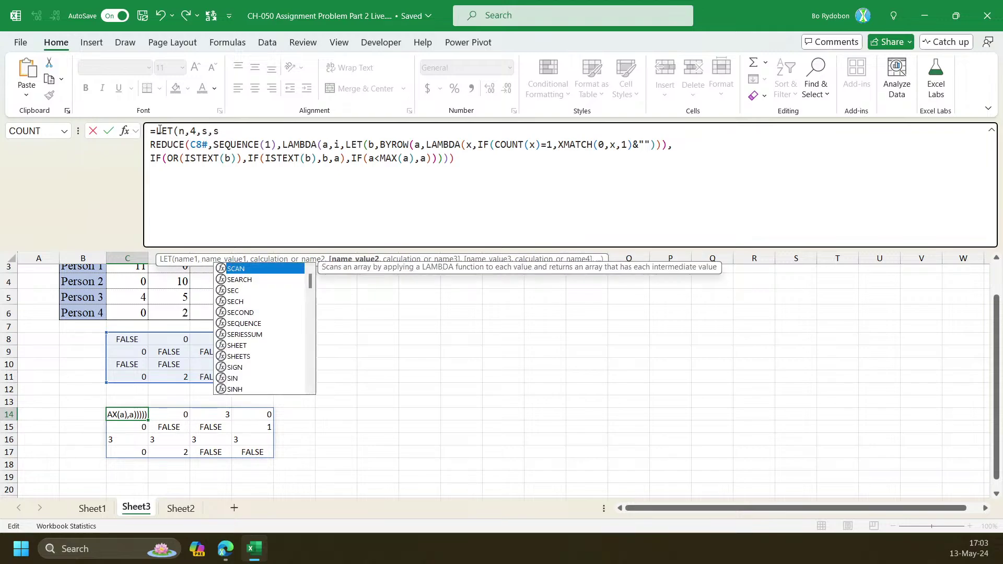
pyautogui.write(',SEQUENCE(,n)')
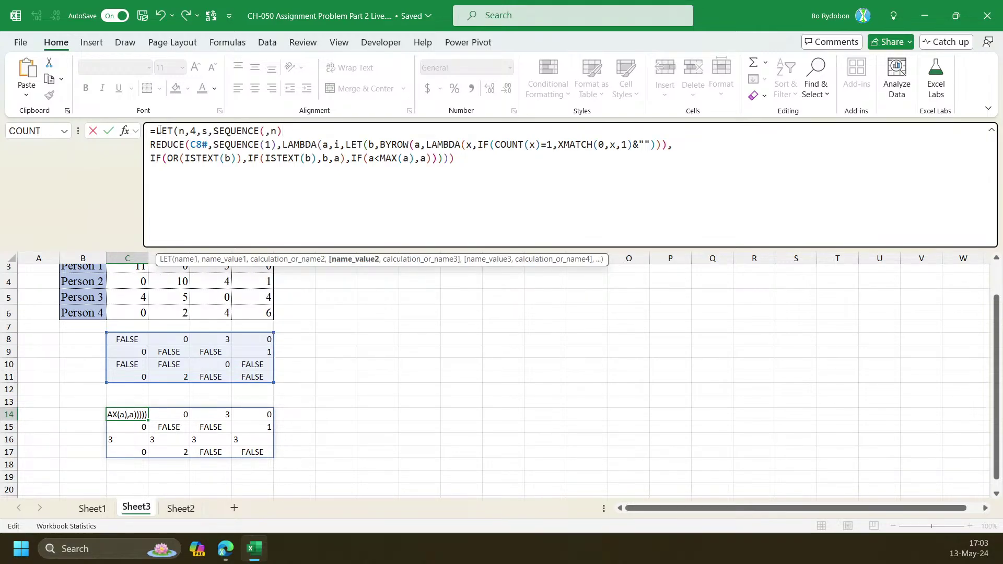
pyautogui.write('&"",')
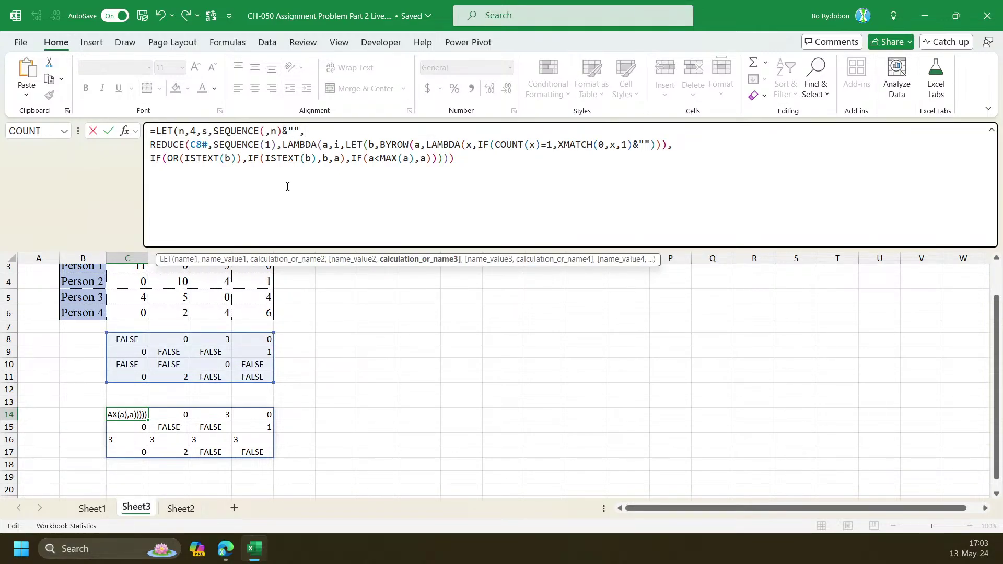
# Insert IF(1-ISNA(XMATCH(s,b), before the final a of IF(ISTEXT(b),b,a) in C14's formula
pyautogui.click(331, 159)
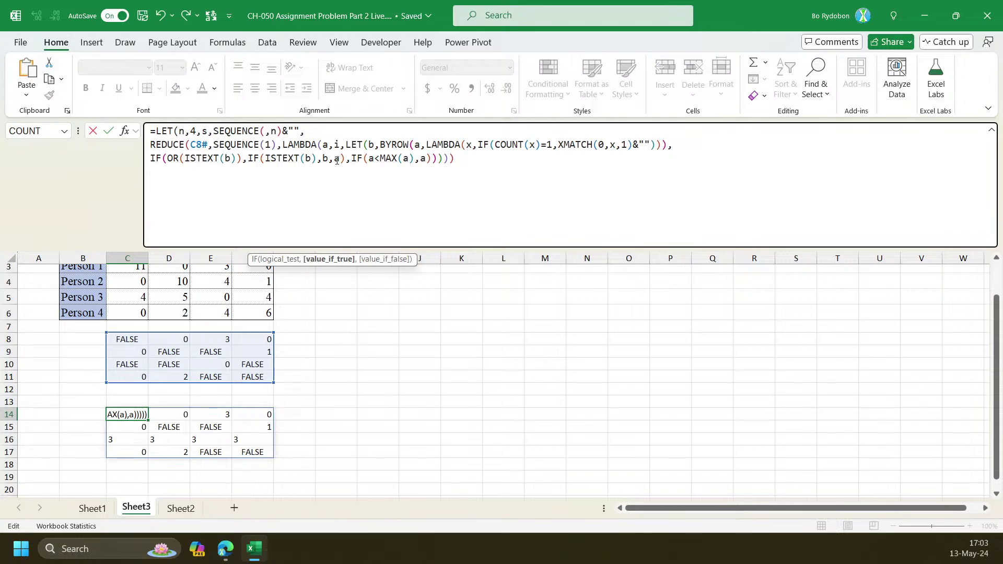
pyautogui.click(336, 159)
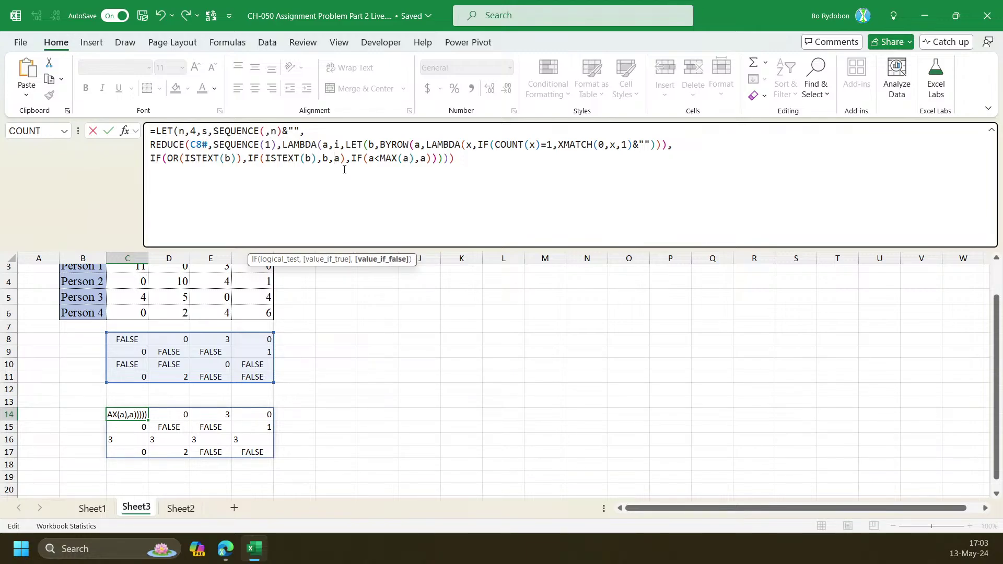
pyautogui.write('IF(')
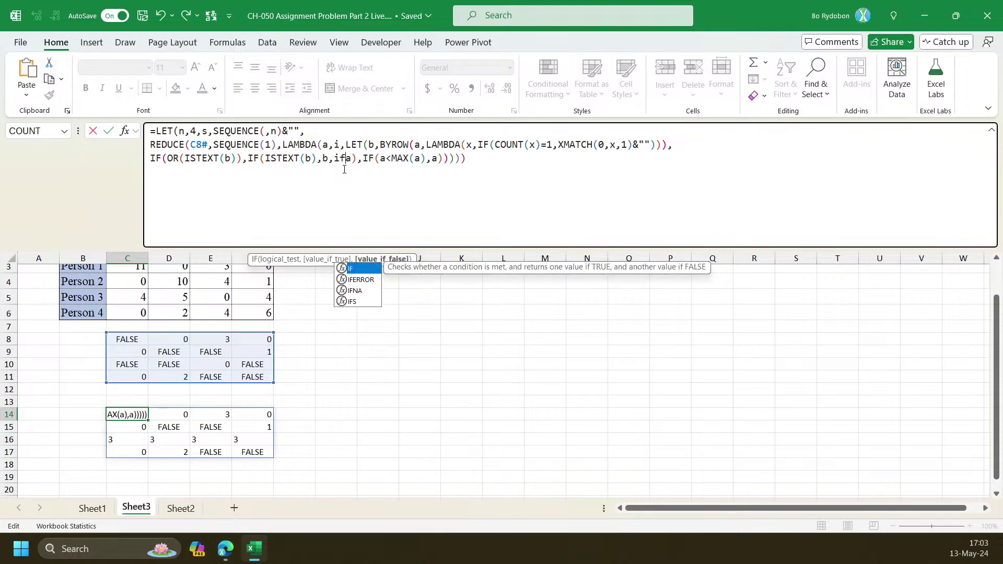
pyautogui.write('1-i')
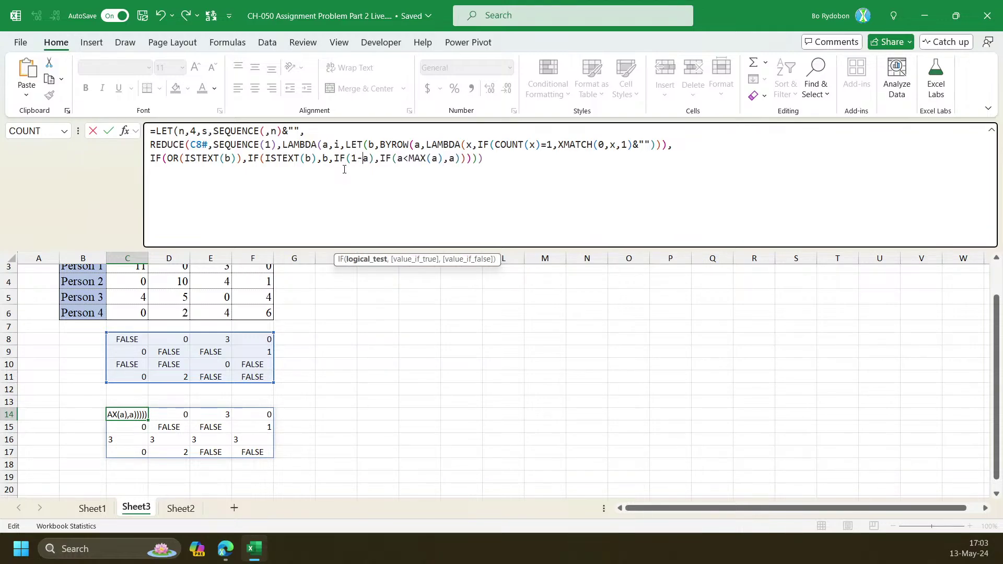
pyautogui.write('ns')
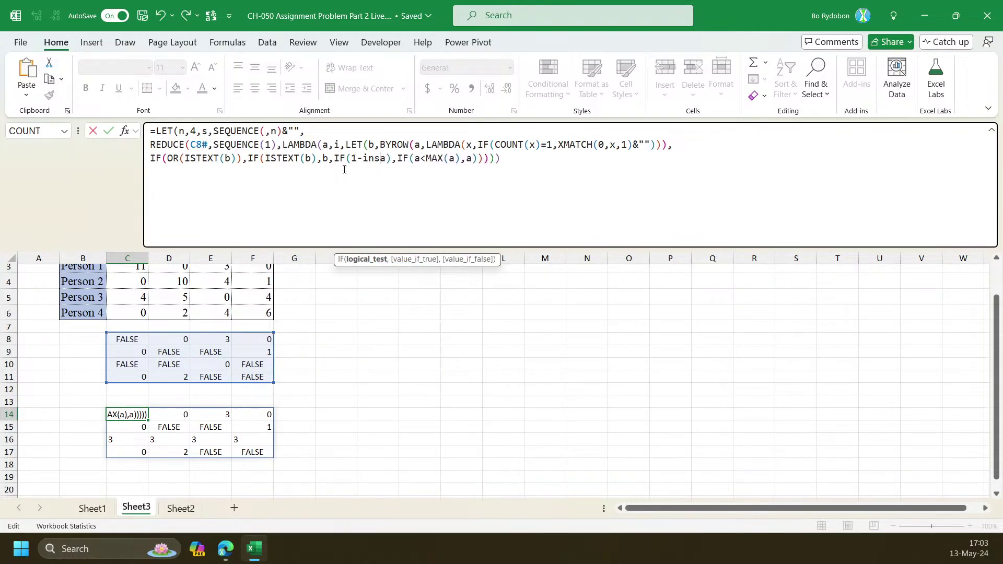
pyautogui.press('BackSpace')
pyautogui.press('BackSpace')
pyautogui.write('sna')
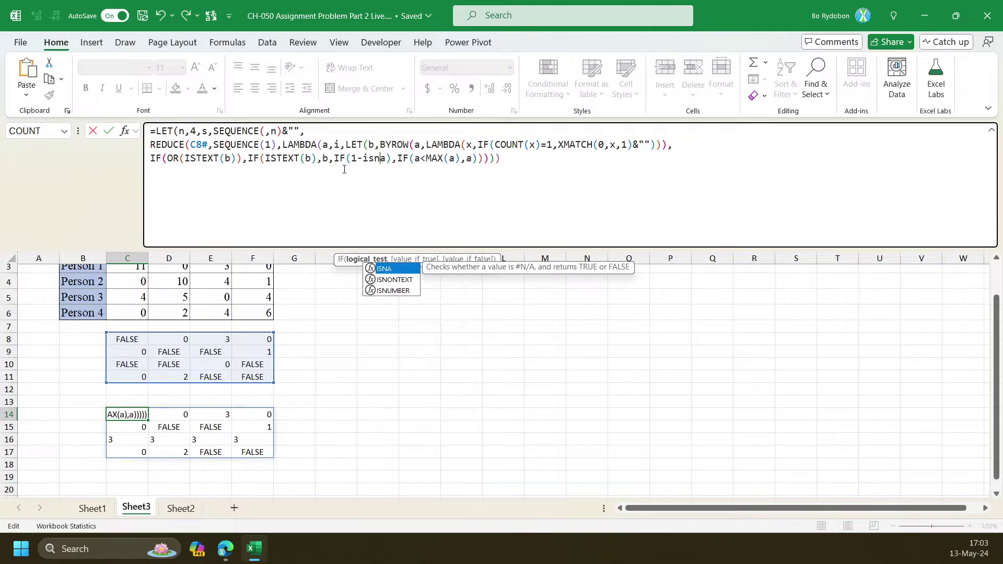
pyautogui.write('(x')
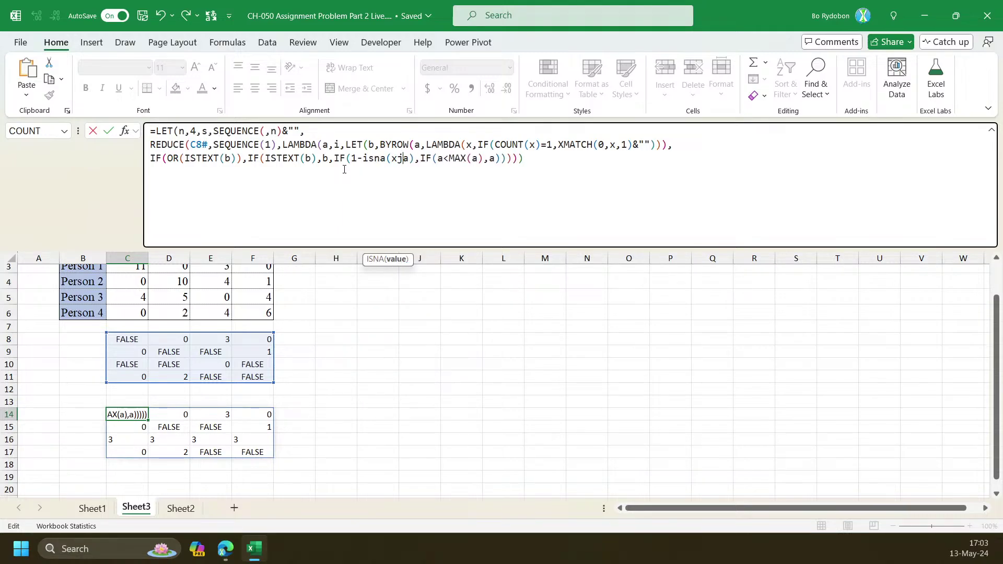
pyautogui.write('m')
pyautogui.press('Tab')
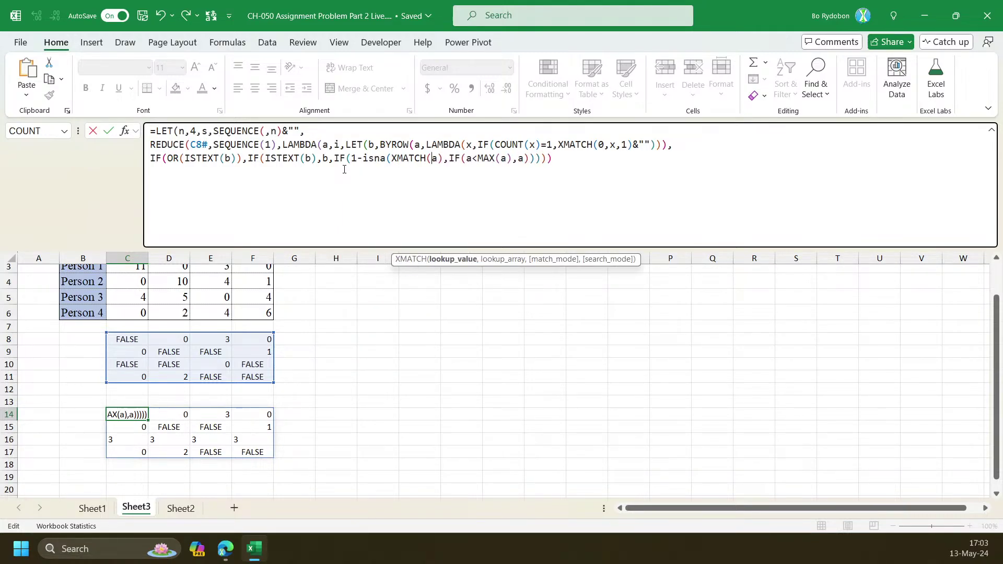
pyautogui.write('s,b')
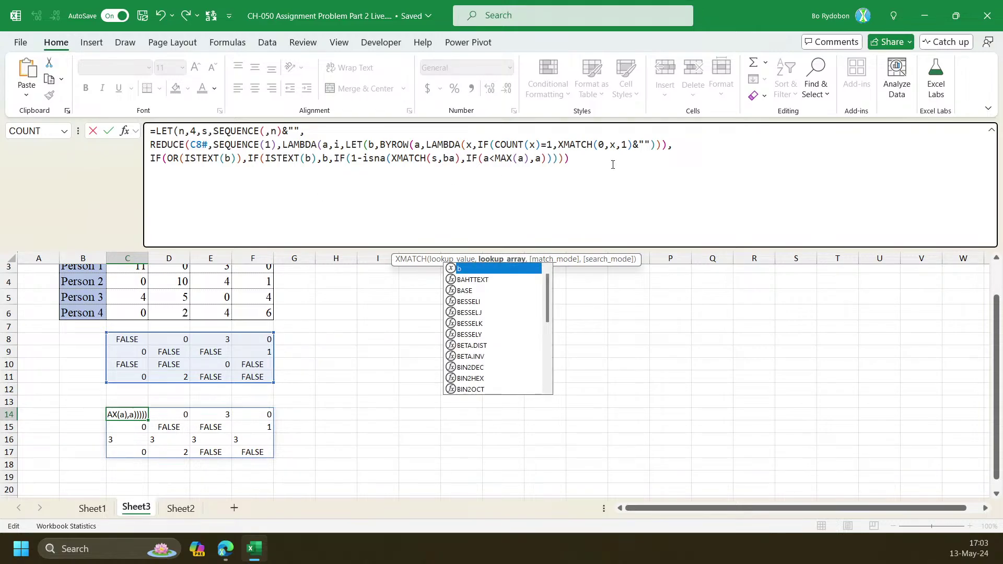
pyautogui.write('),')
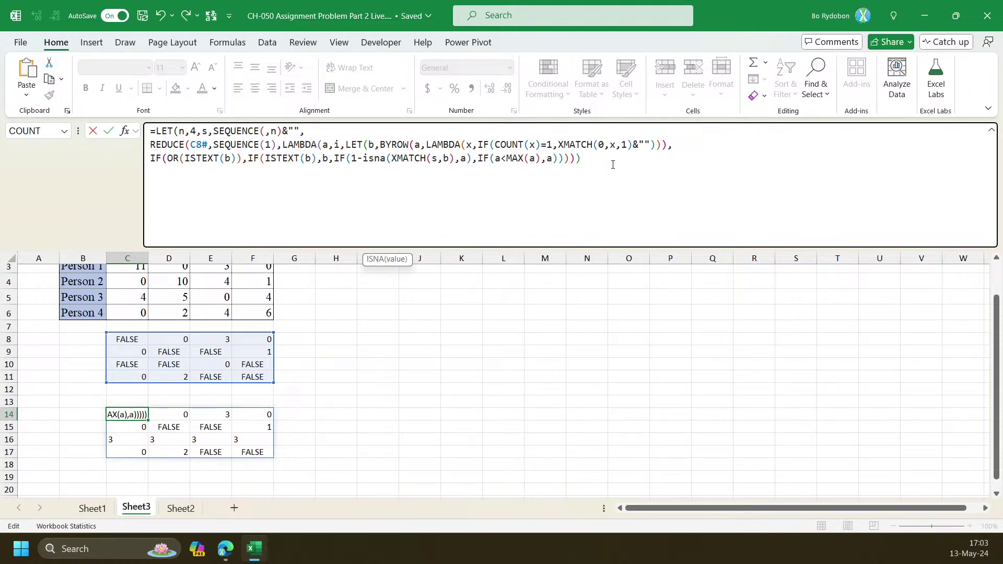
# Add two closing parentheses after the nested IF's a and try to enter C14's formula
pyautogui.press('Right')
pyautogui.press('Right')
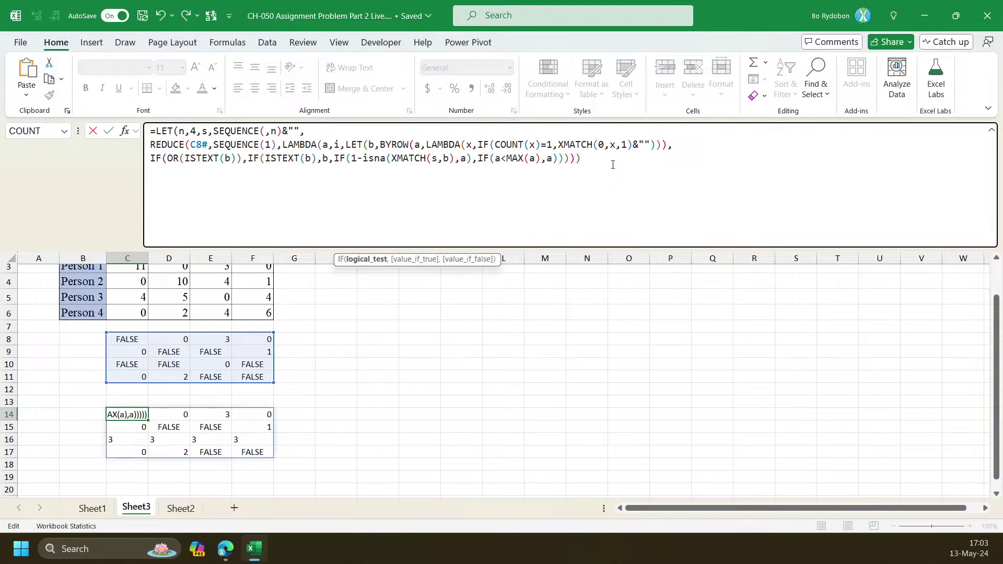
pyautogui.write(')')
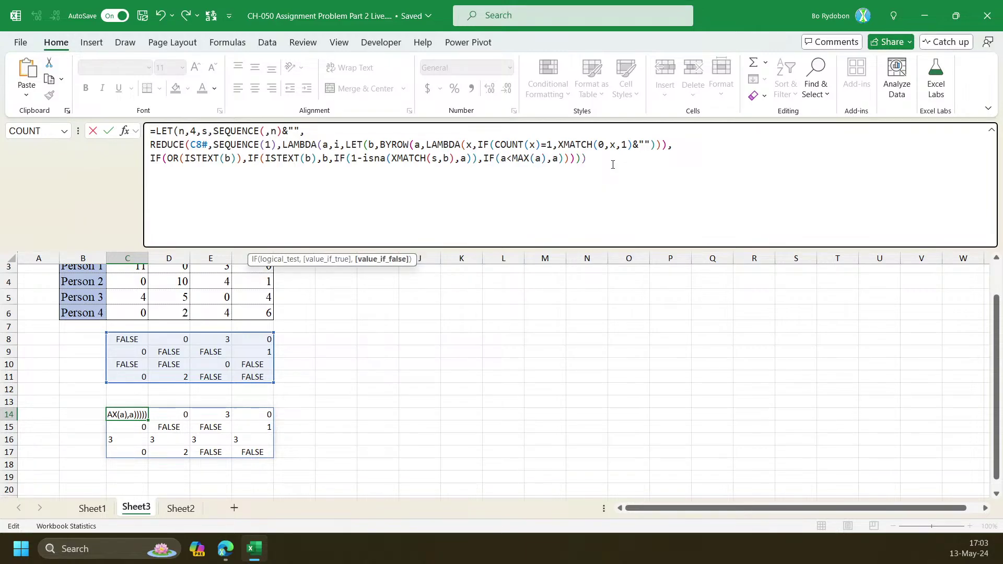
pyautogui.write(')')
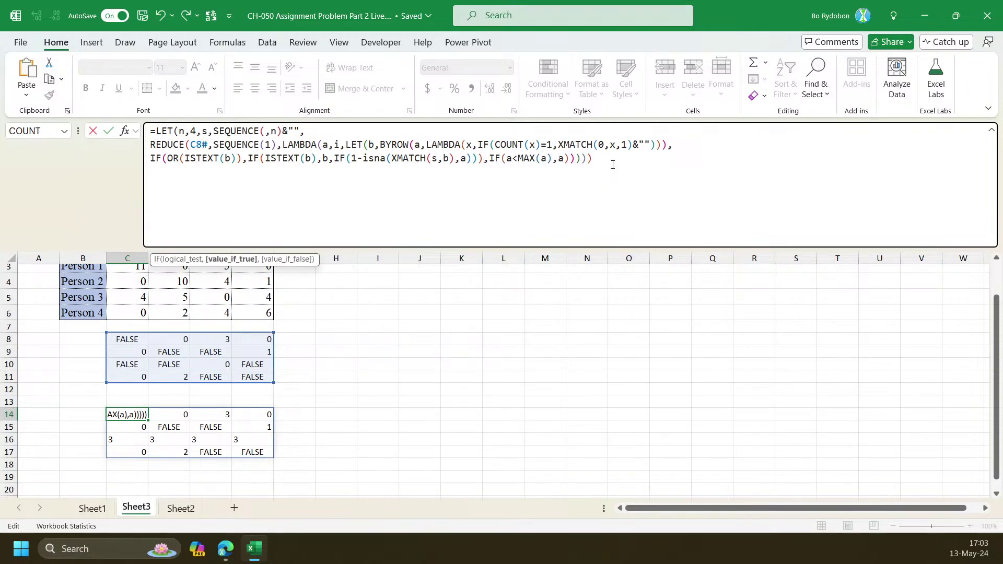
pyautogui.press('Return')
pyautogui.press('Return')
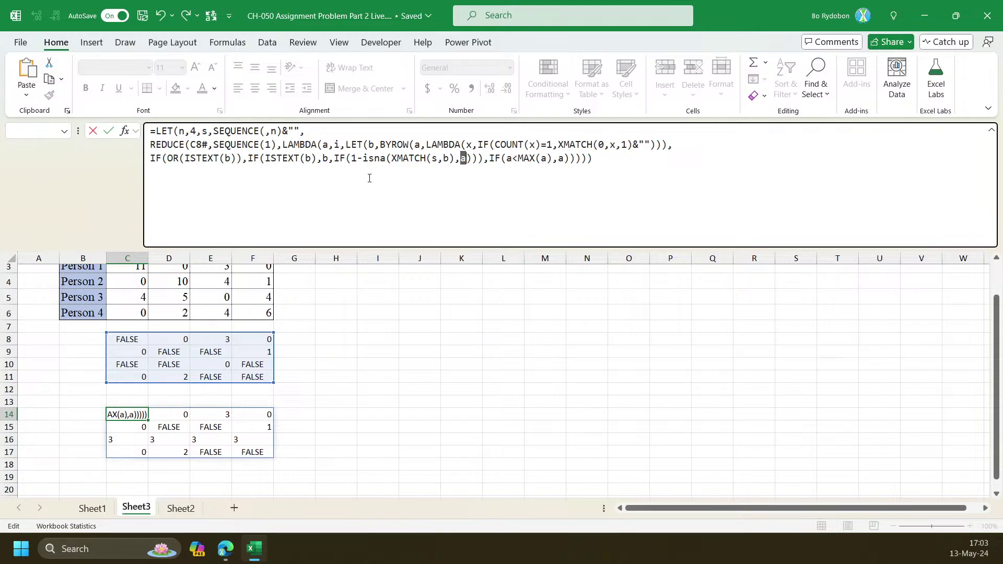
# Check the arguments of the two nested IFs and close ISNA right after XMATCH(s,b)
pyautogui.click(286, 159)
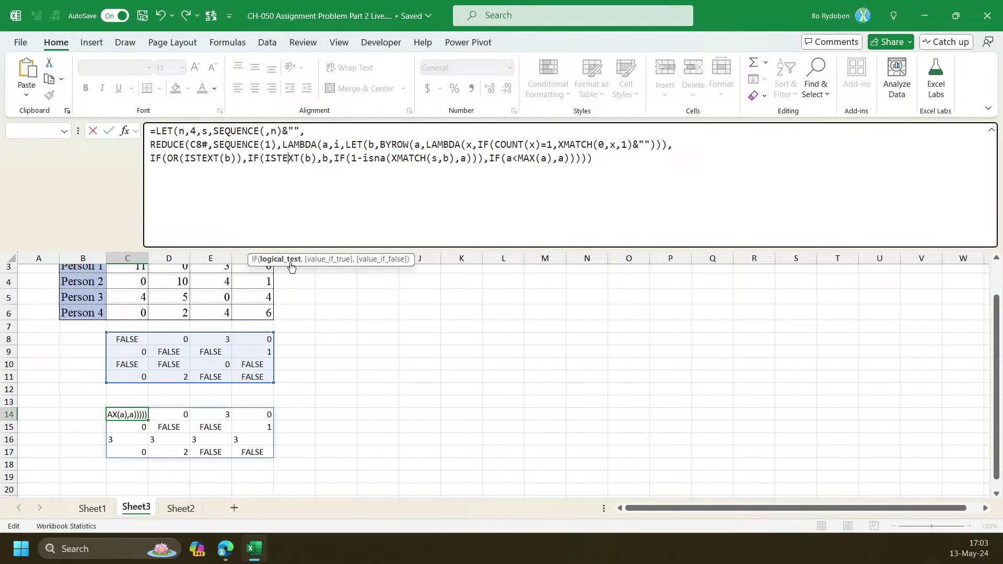
pyautogui.click(291, 260)
pyautogui.click(328, 261)
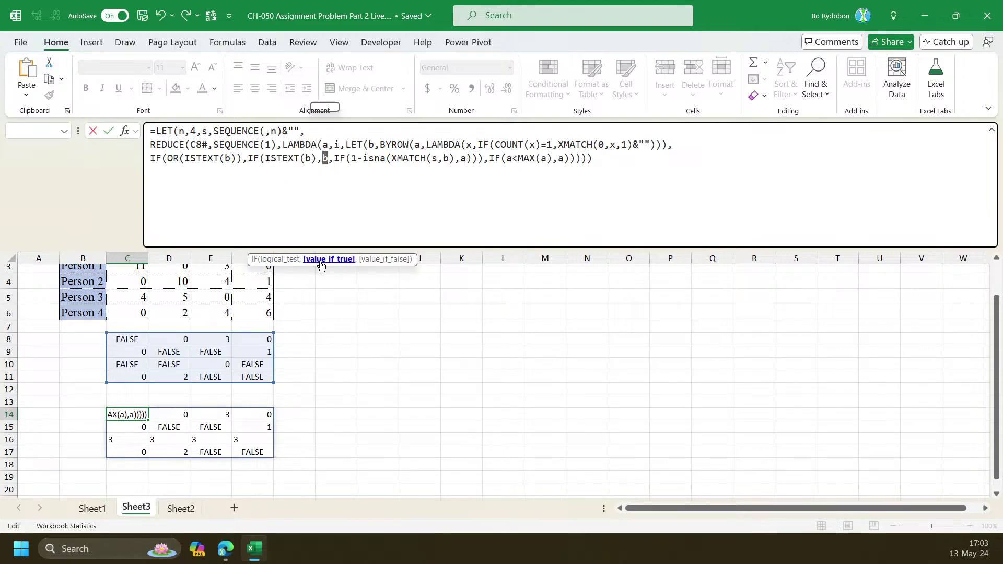
pyautogui.click(376, 262)
pyautogui.click(357, 158)
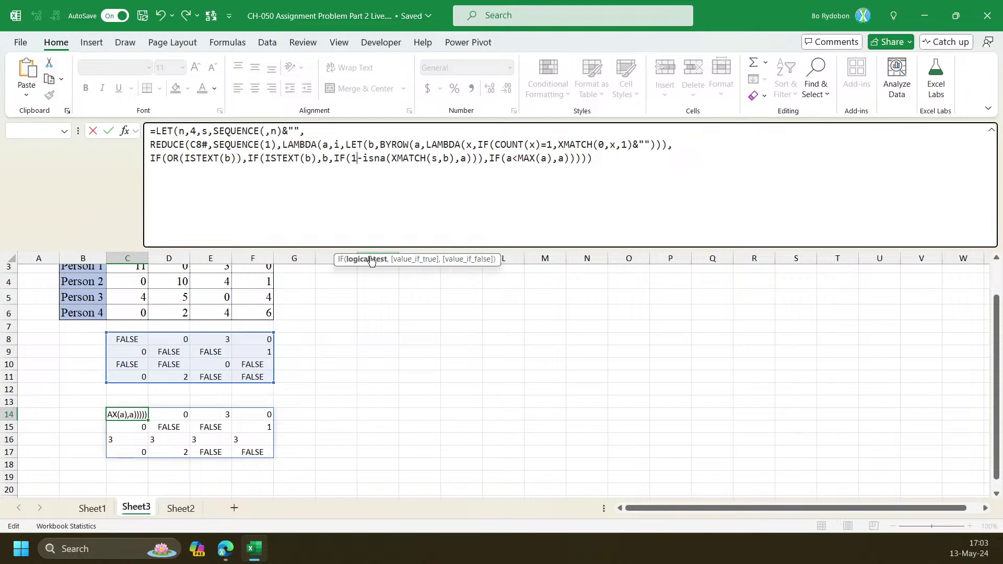
pyautogui.click(374, 261)
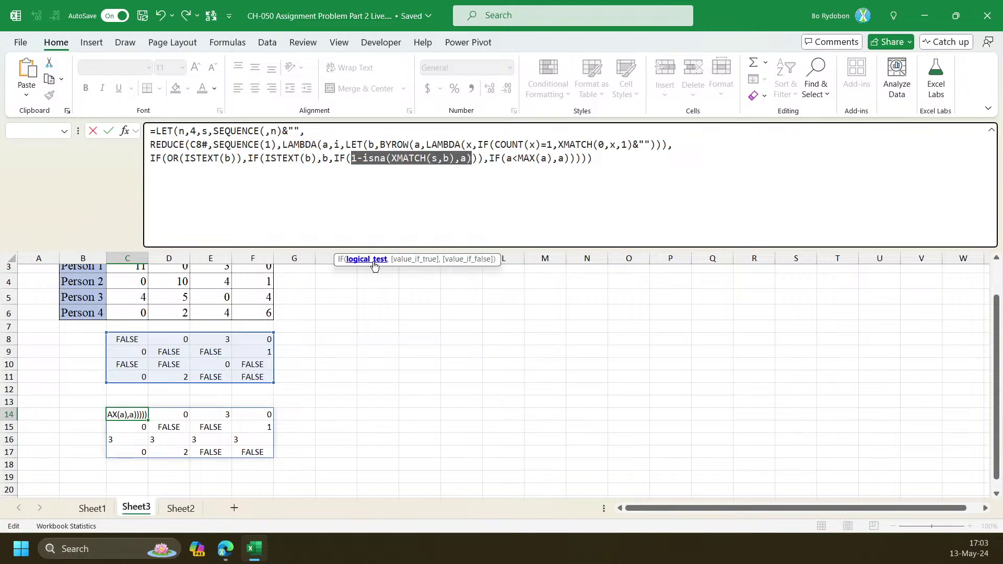
pyautogui.click(456, 159)
pyautogui.write(')')
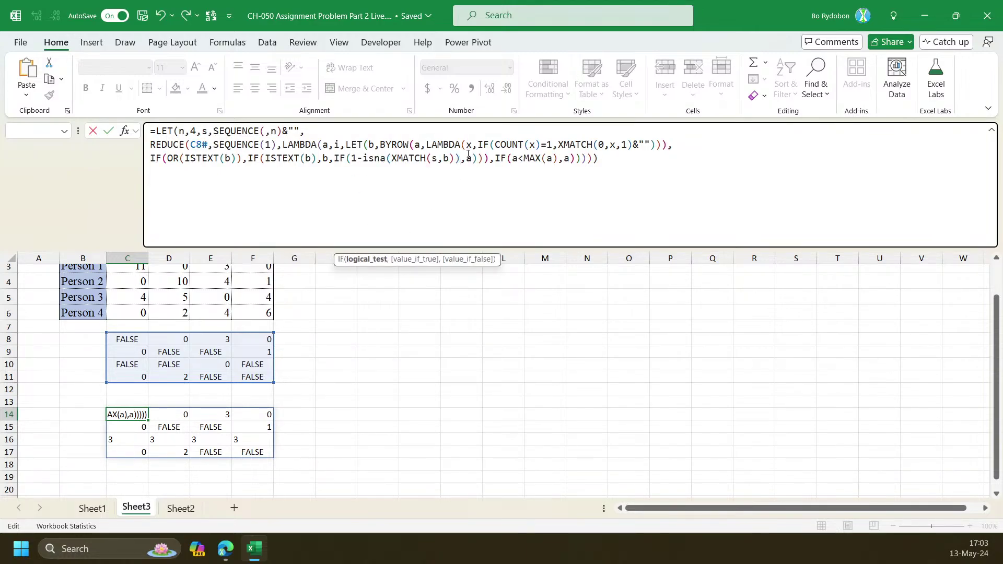
# Remove one surplus closing parenthesis before IF(a<MAX(a),a) and try to enter C14's formula again
pyautogui.click(490, 158)
pyautogui.press('Return')
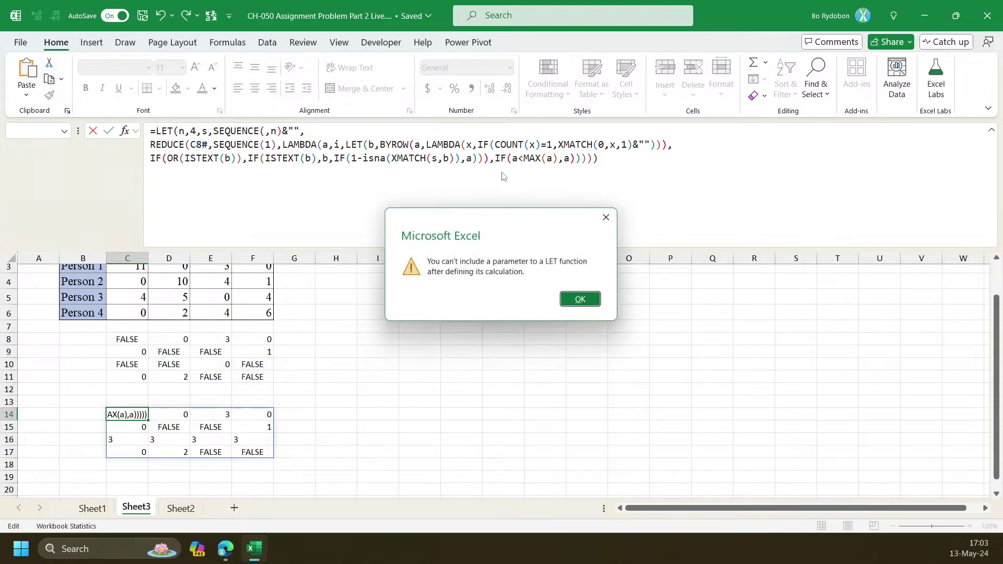
pyautogui.press('Return')
pyautogui.press('BackSpace')
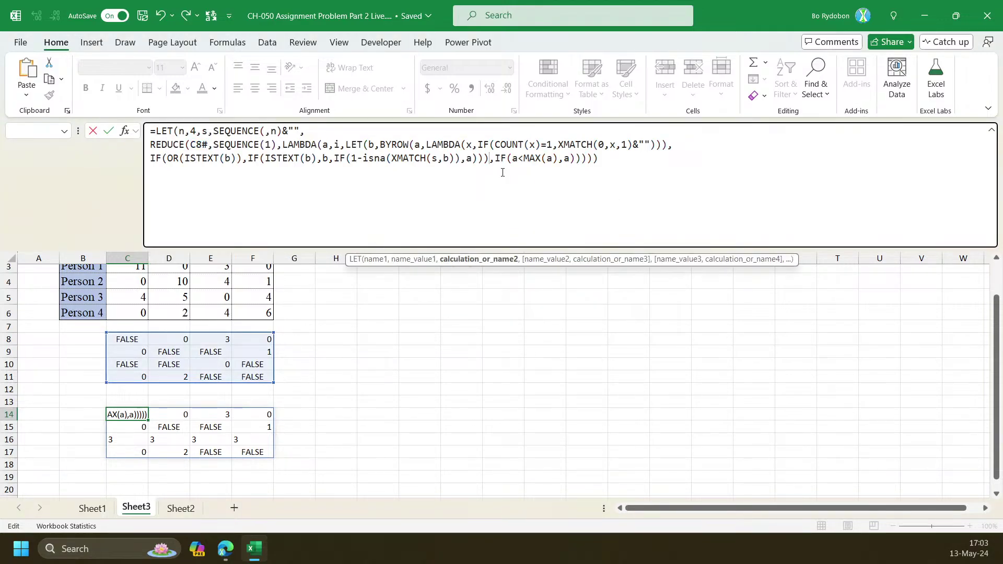
pyautogui.press('Return')
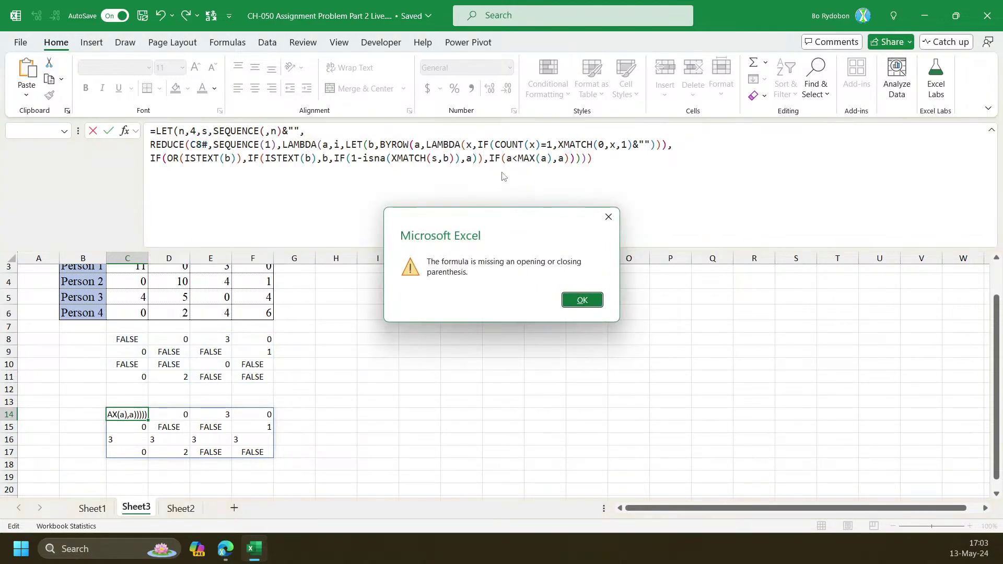
pyautogui.press('Return')
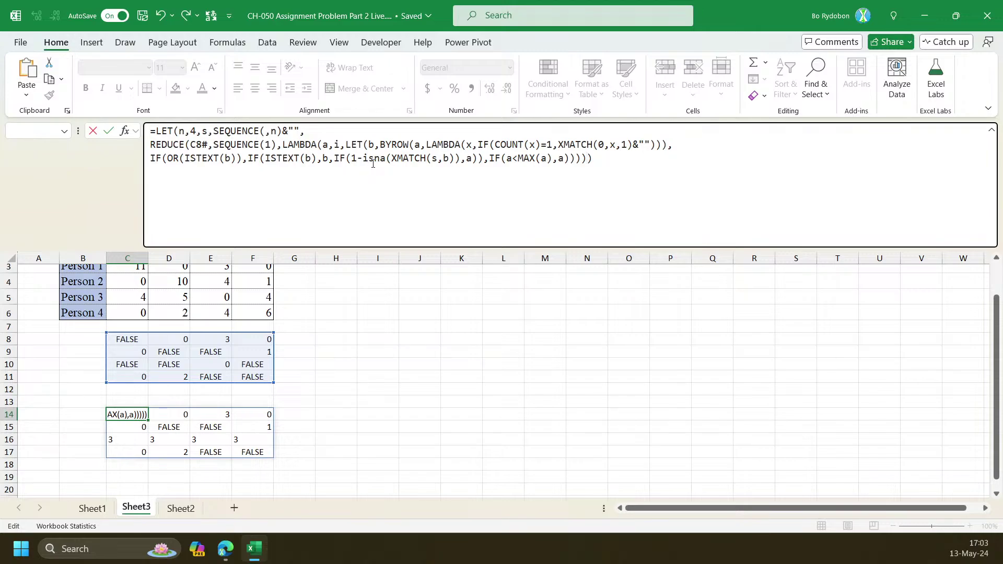
# Check the arguments of ISNA(XMATCH(s,b)) and the innermost IF, and where the nested IFs close in C14's formula
pyautogui.click(398, 158)
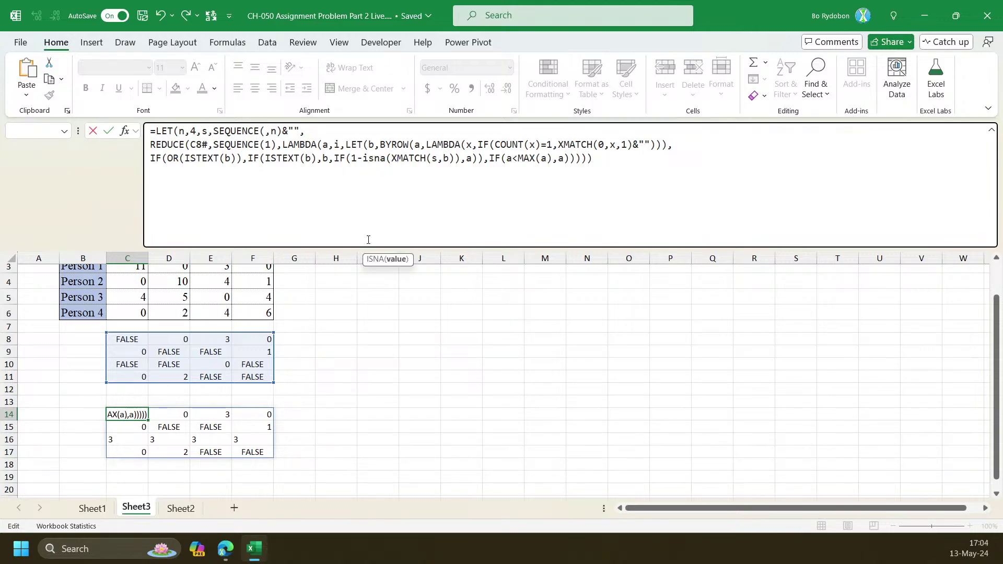
pyautogui.click(399, 259)
pyautogui.click(455, 162)
pyautogui.press('Right')
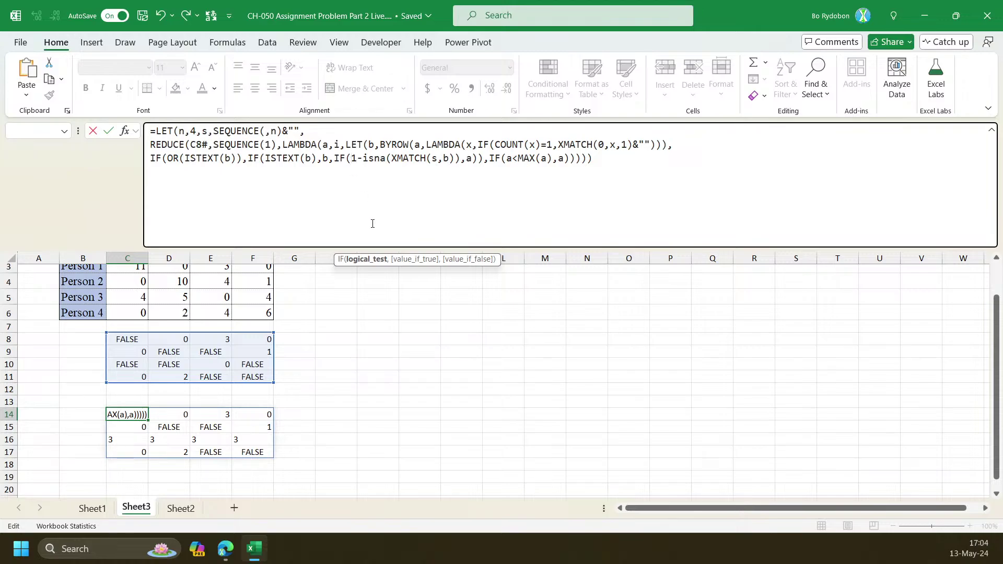
pyautogui.click(375, 260)
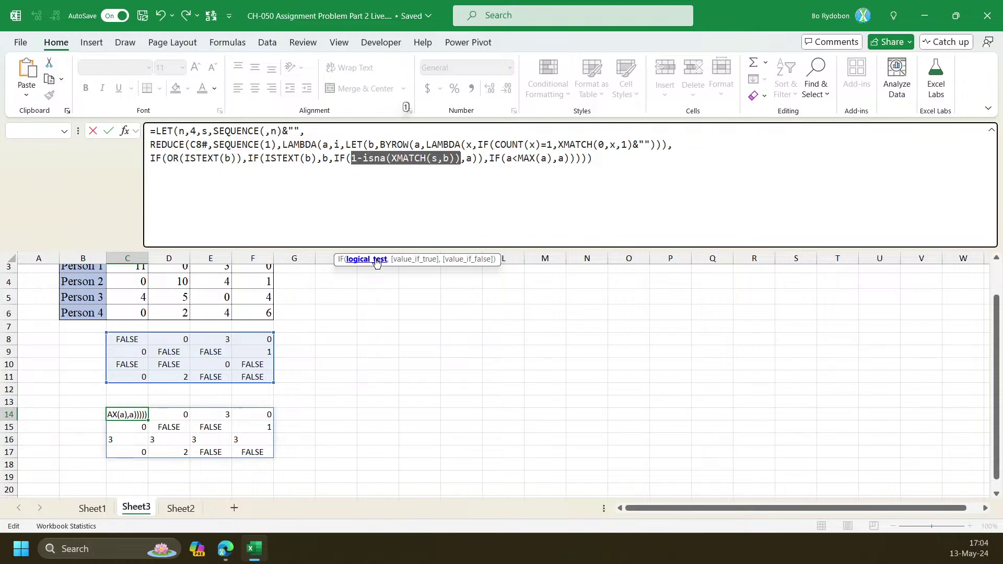
pyautogui.click(411, 259)
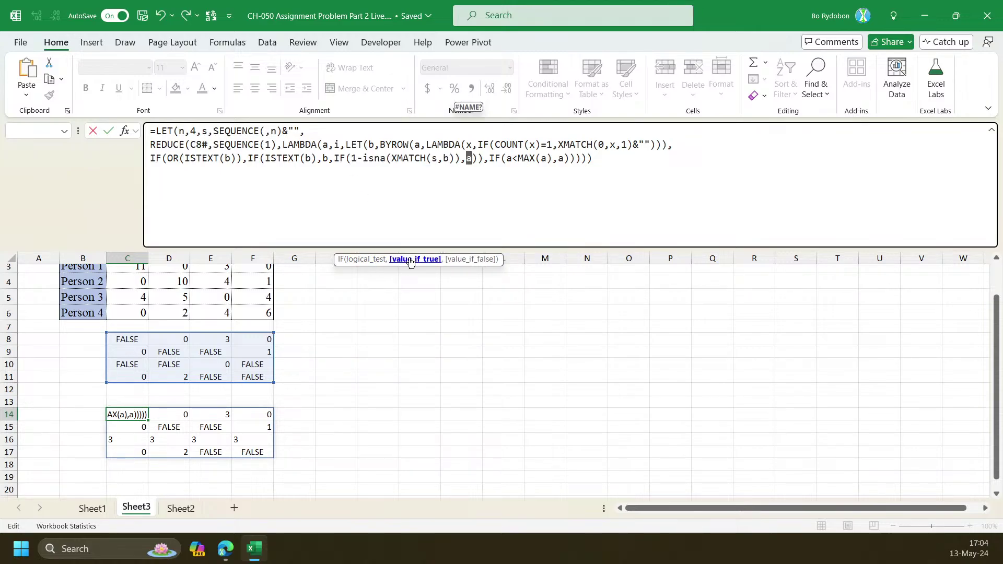
pyautogui.press('Right')
pyautogui.press('Right')
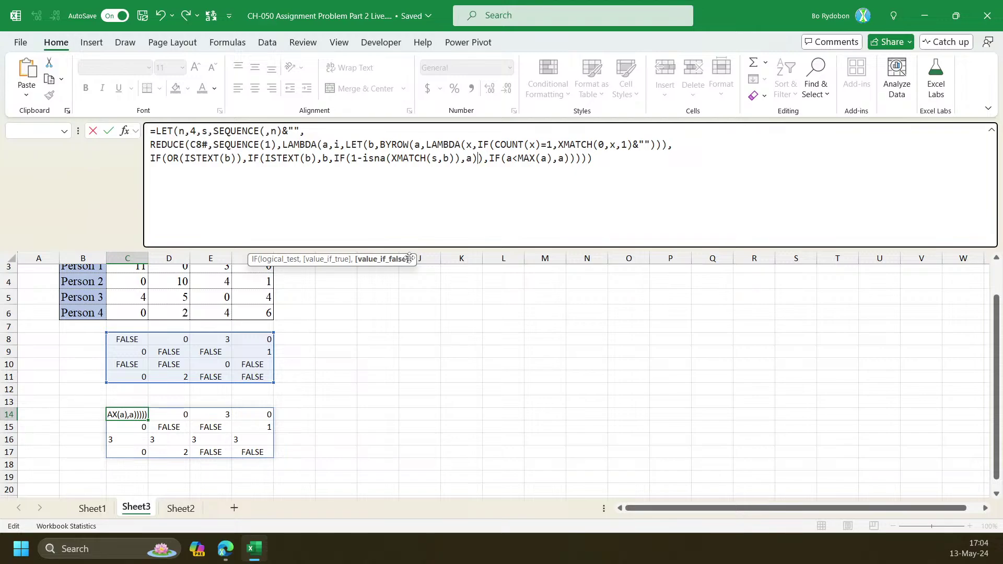
pyautogui.press('Left')
pyautogui.press('Right')
pyautogui.press('Right')
pyautogui.press('Left')
pyautogui.press('Right')
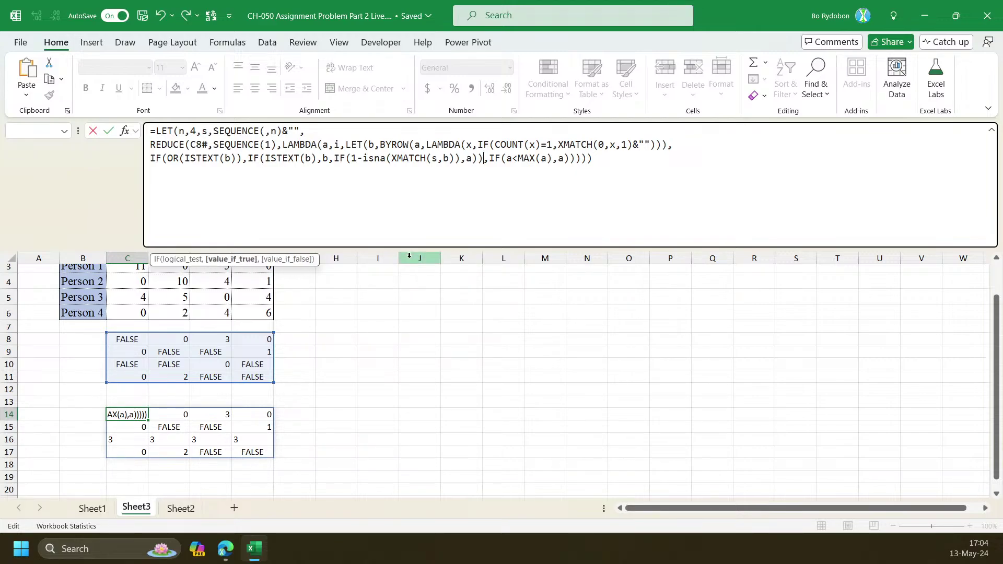
# Check the outer IF's true and false arguments and enter C14's formula with one more closing parenthesis at the end
pyautogui.click(243, 261)
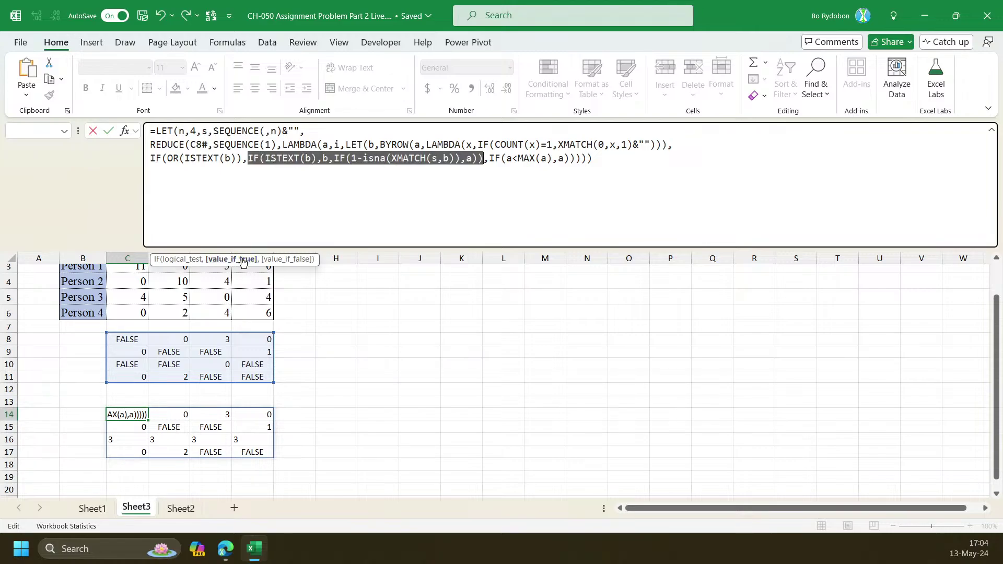
pyautogui.click(285, 259)
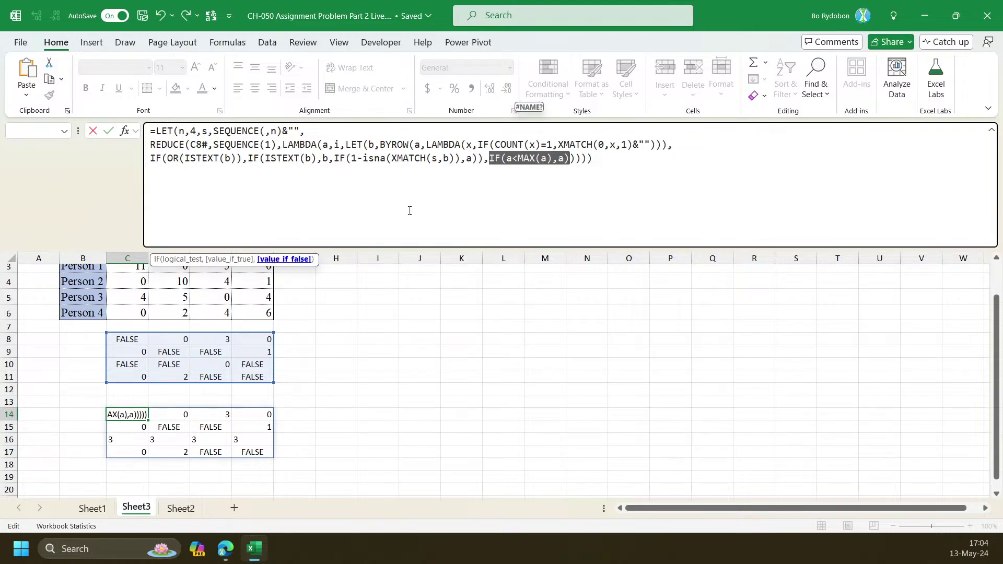
pyautogui.press('Right')
pyautogui.press('Right')
pyautogui.press('Right')
pyautogui.press('Right')
pyautogui.press('Right')
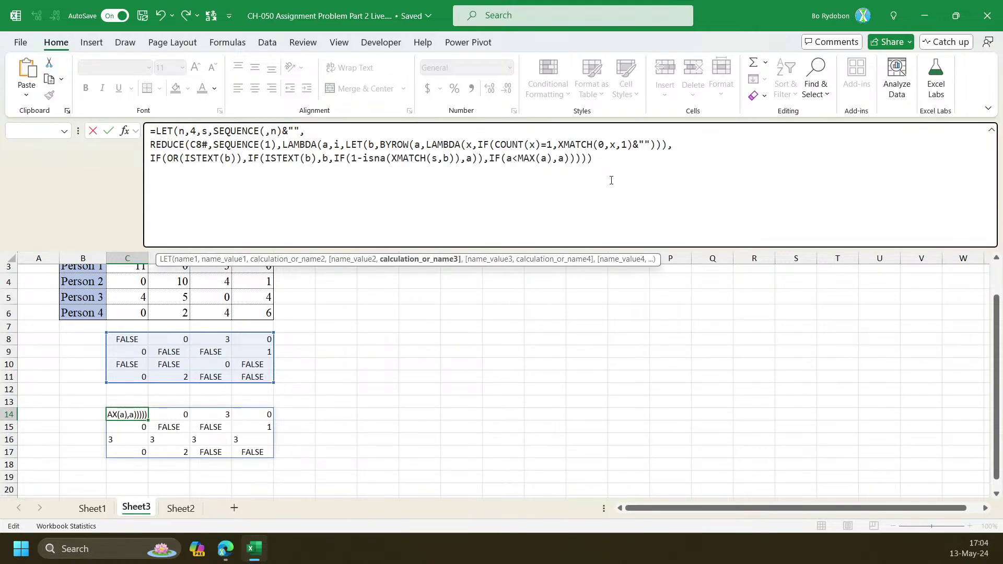
pyautogui.press('Return')
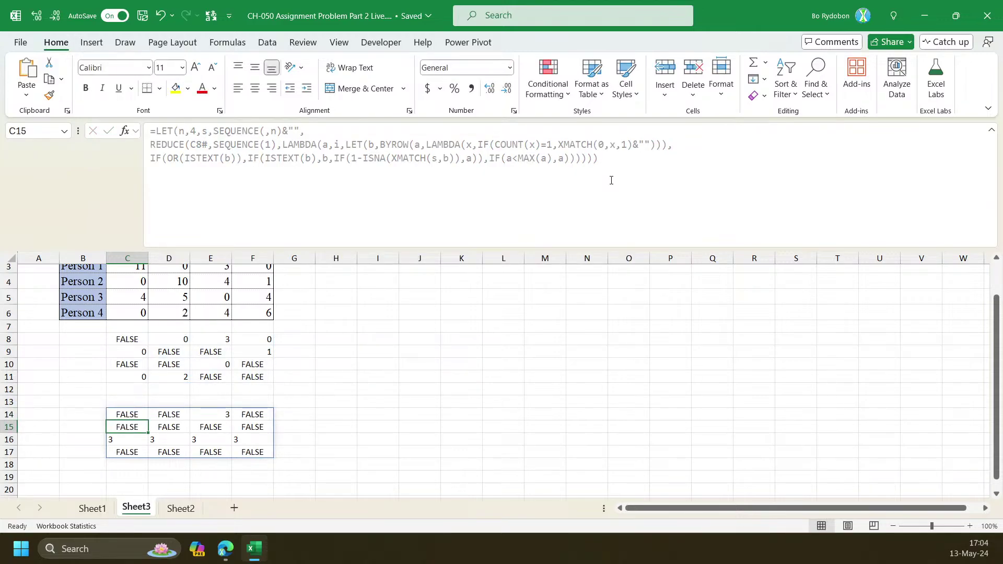
pyautogui.press('Up')
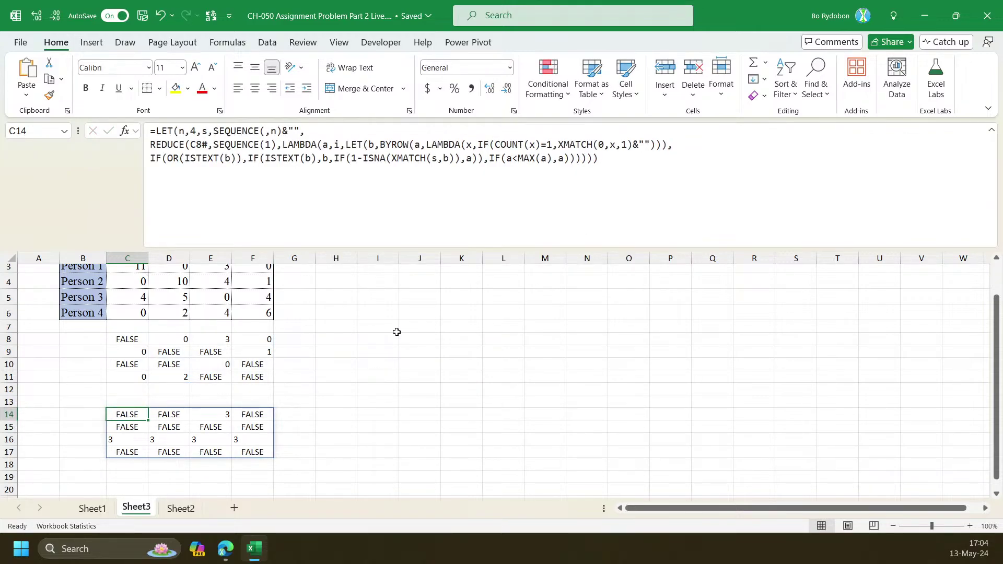
# Remove the 1- before ISNA(XMATCH(s,b)) in C14's formula, enter it, and check column E of the result
pyautogui.doubleClick(374, 158)
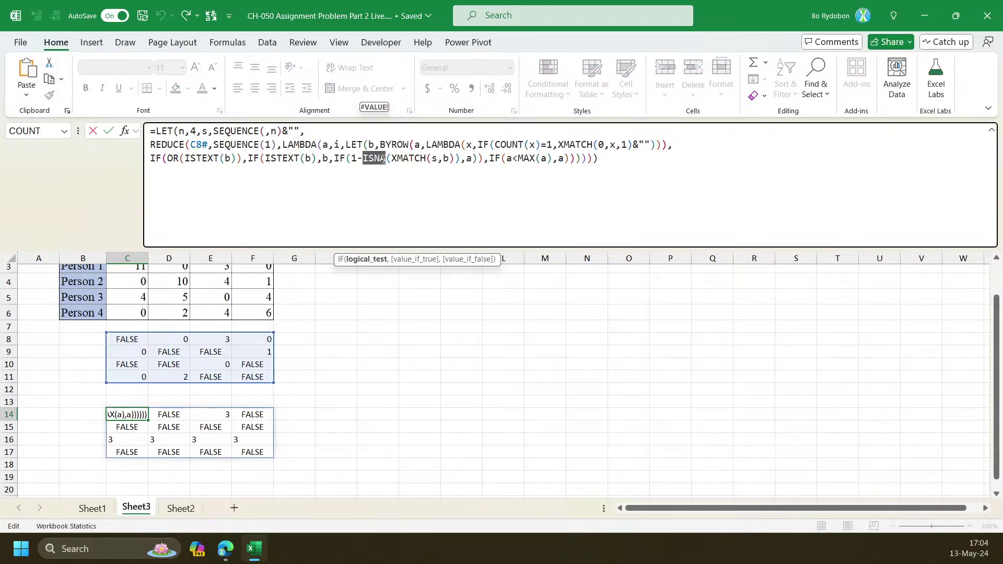
pyautogui.press('Left')
pyautogui.hotkey('shift', 'Left')
pyautogui.hotkey('shift', 'Left')
pyautogui.press('BackSpace')
pyautogui.press('Return')
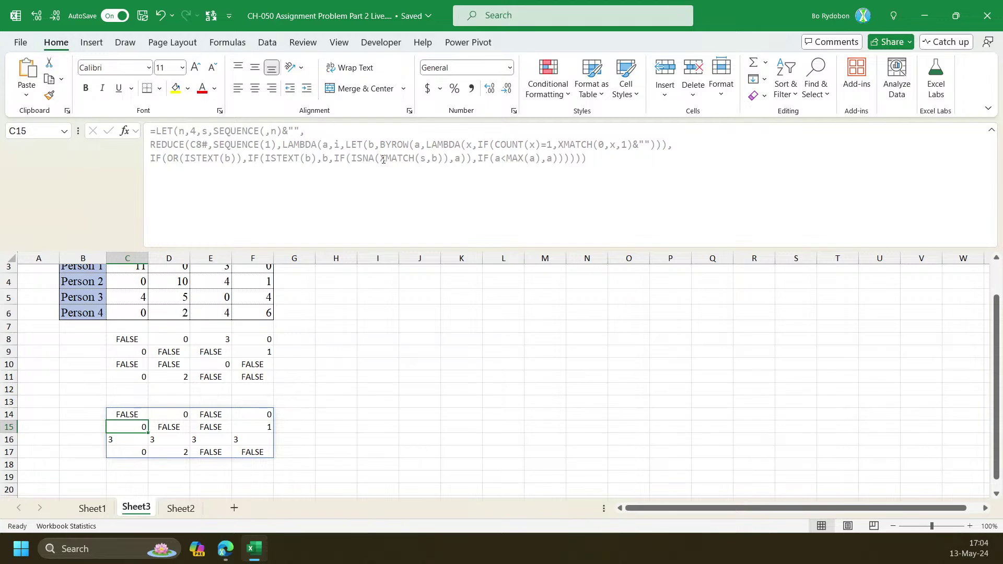
pyautogui.press('Up')
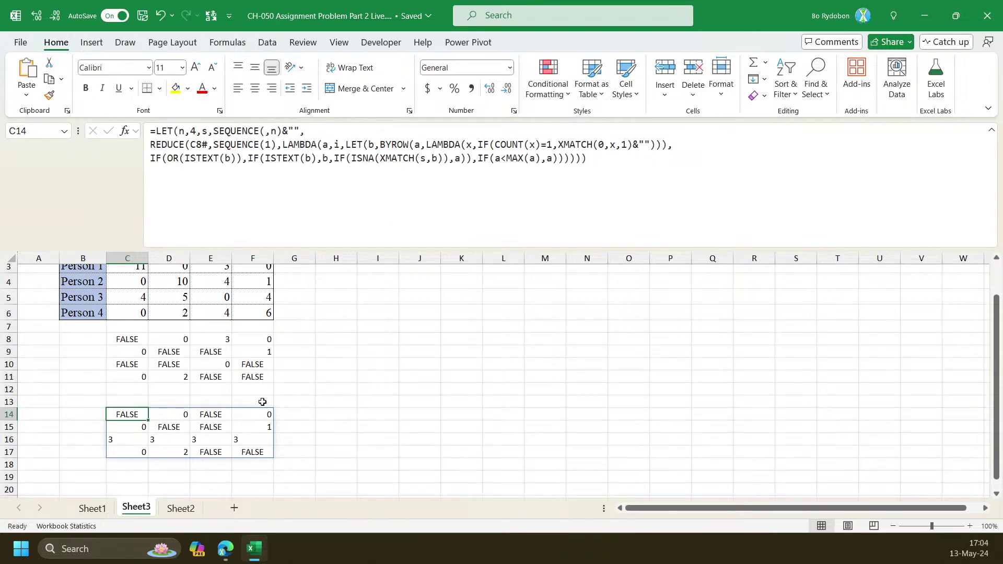
pyautogui.moveTo(211, 416); pyautogui.dragTo(206, 456)
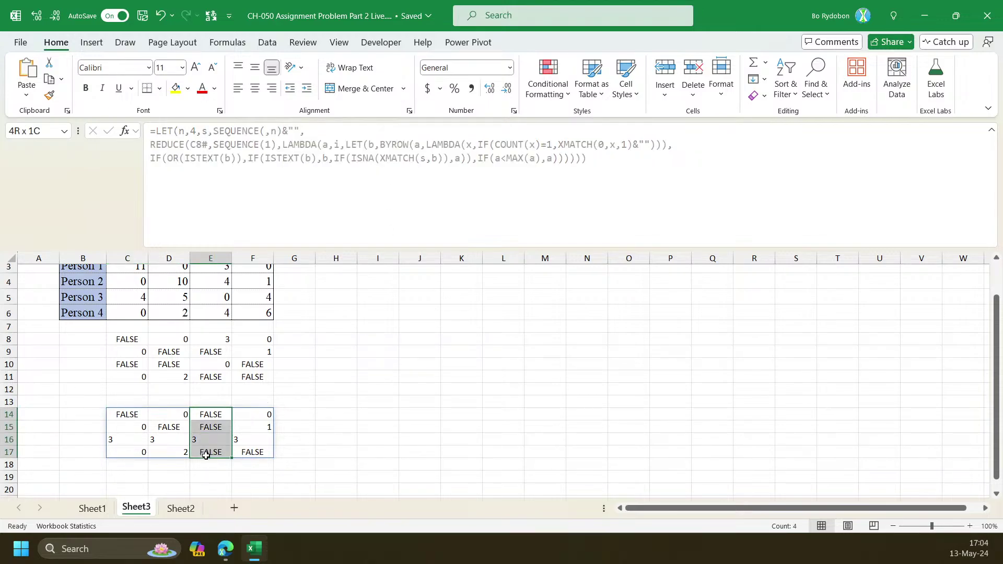
# Try C14's formula with SEQUENCE(2) in REDUCE, undo that change, and examine the marked row C16:F16
pyautogui.click(138, 416)
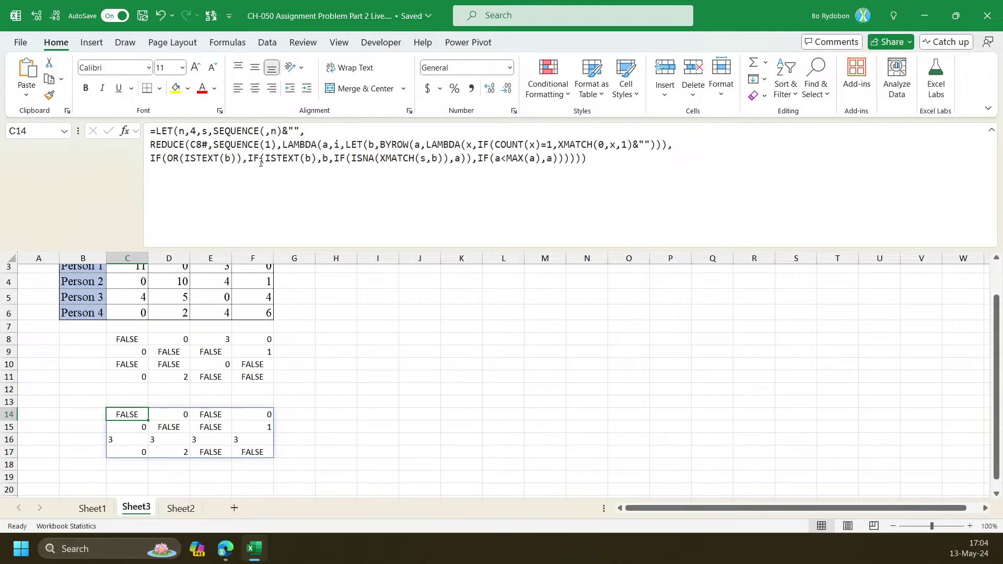
pyautogui.doubleClick(267, 146)
pyautogui.write('2')
pyautogui.hotkey('ctrl', 'Return')
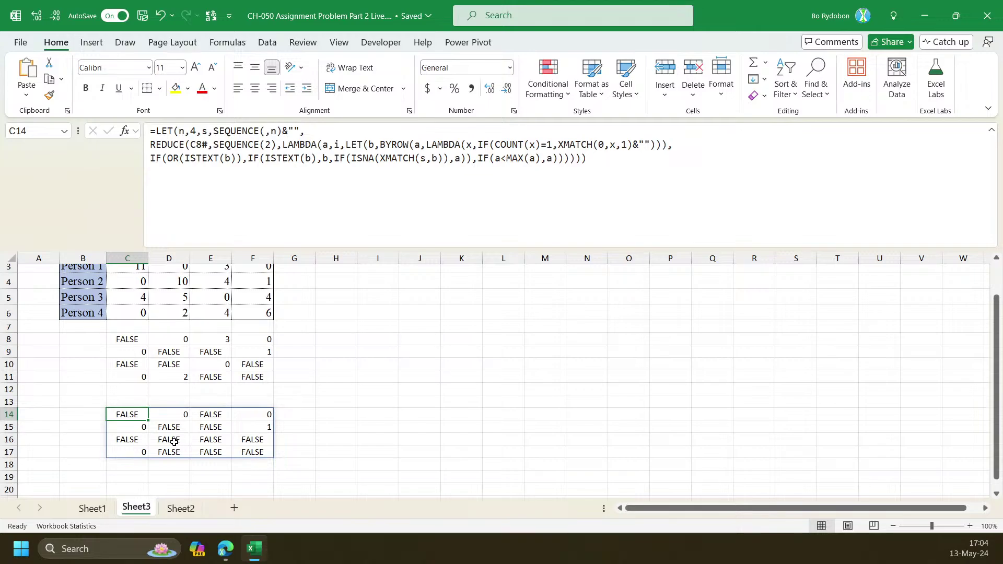
pyautogui.hotkey('ctrl', 'z')
pyautogui.moveTo(127, 436); pyautogui.dragTo(255, 438)
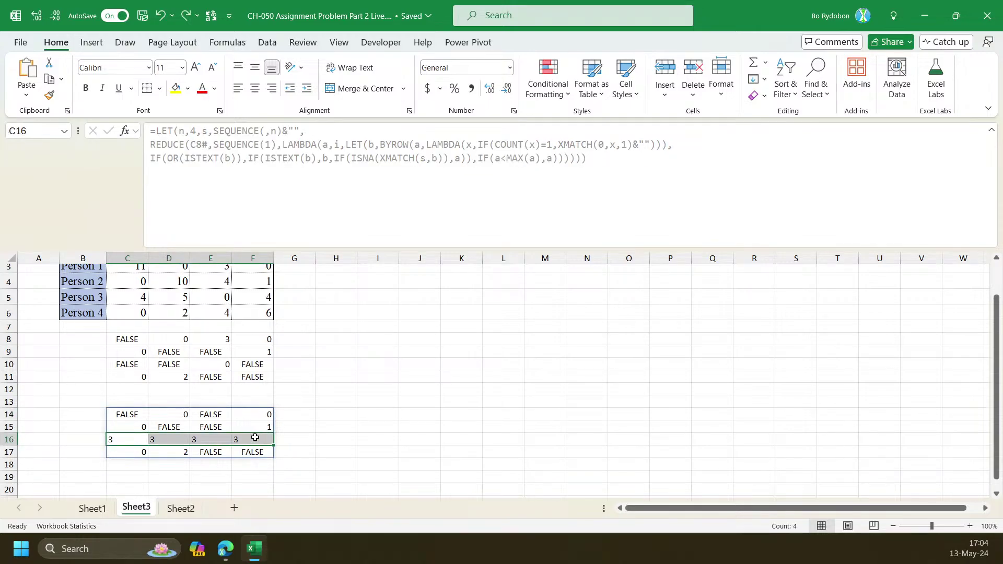
pyautogui.click(118, 416)
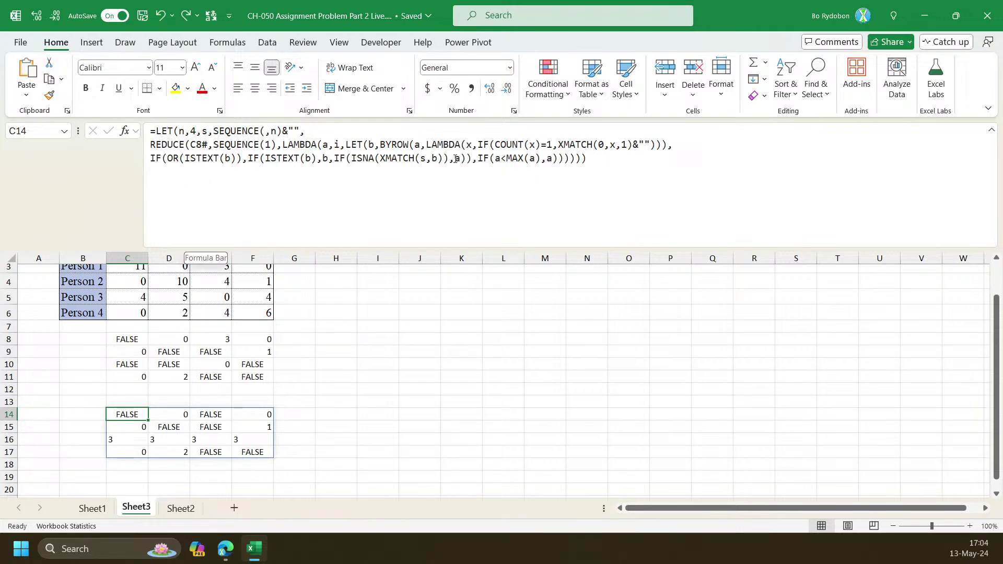
pyautogui.moveTo(120, 439); pyautogui.dragTo(272, 441)
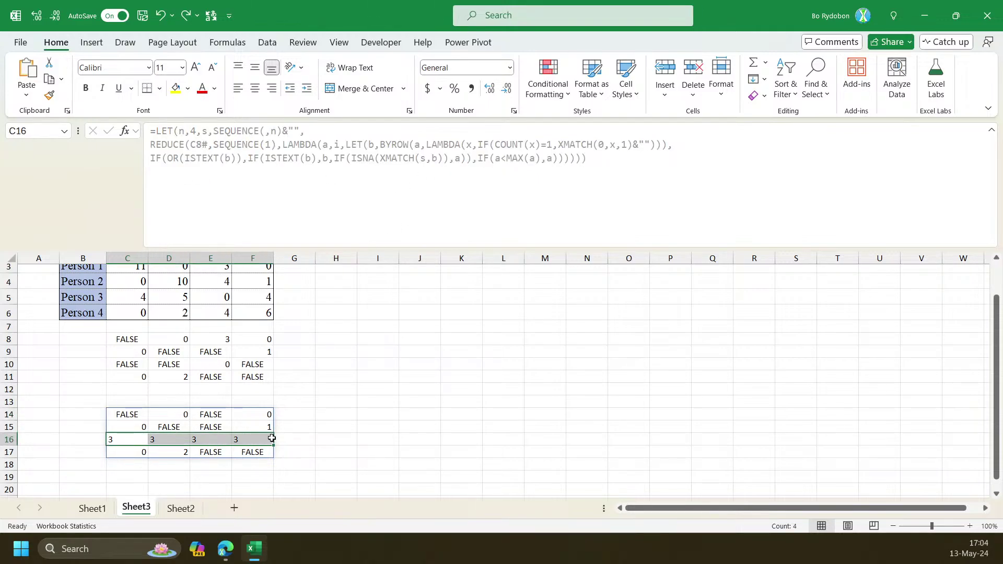
# Wrap the inner LET of C14's formula in IF(ISTEXT(a),a, with LET starting on a new line, and enter it
pyautogui.click(124, 416)
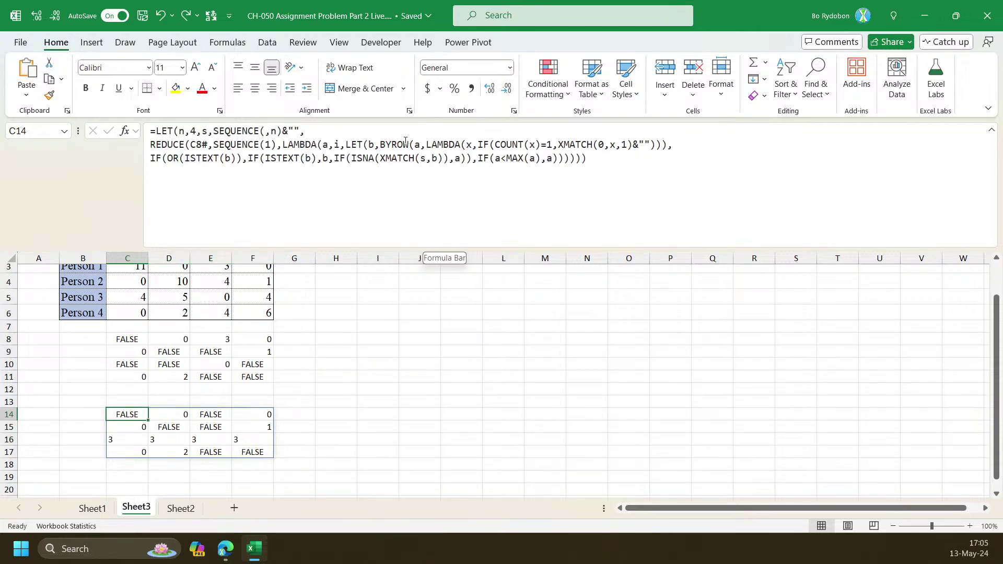
pyautogui.click(385, 146)
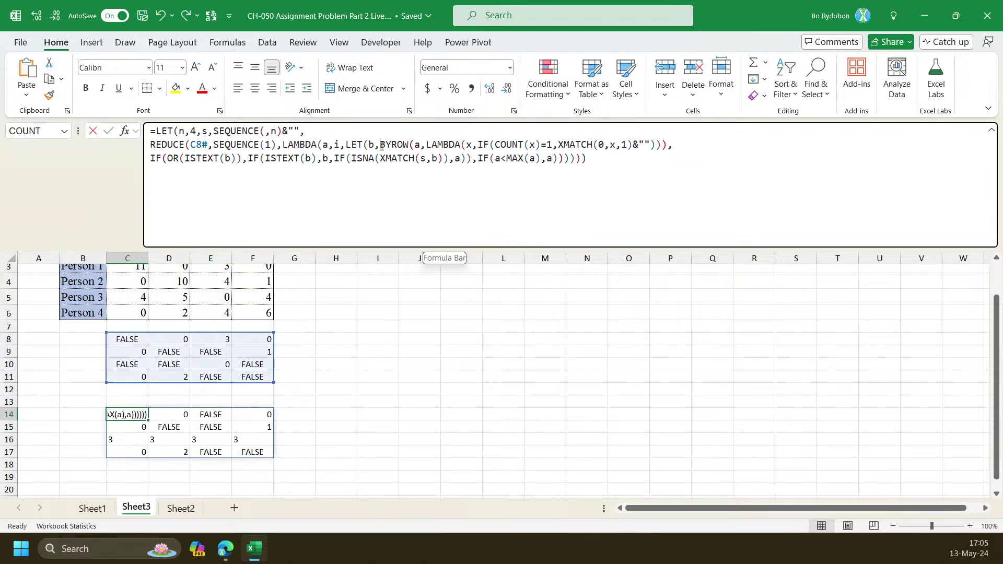
pyautogui.click(347, 144)
pyautogui.hotkey('alt', 'Return')
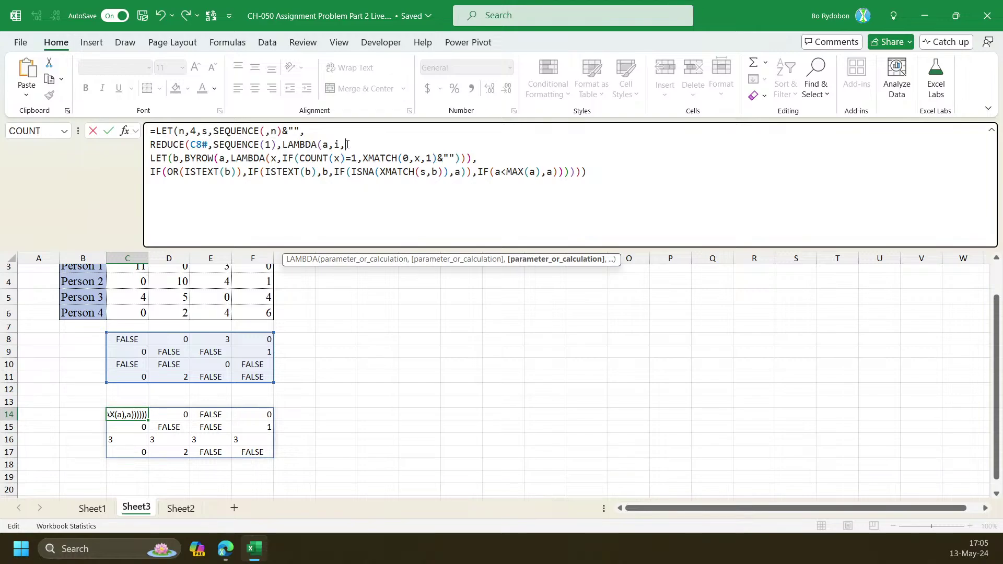
pyautogui.write('IF(ist')
pyautogui.press('Tab')
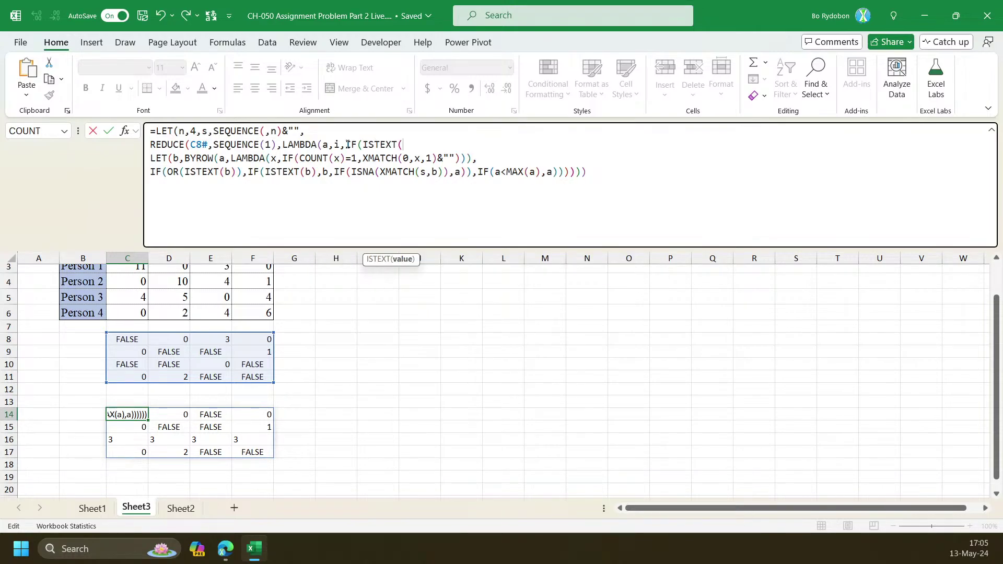
pyautogui.write('a),a,')
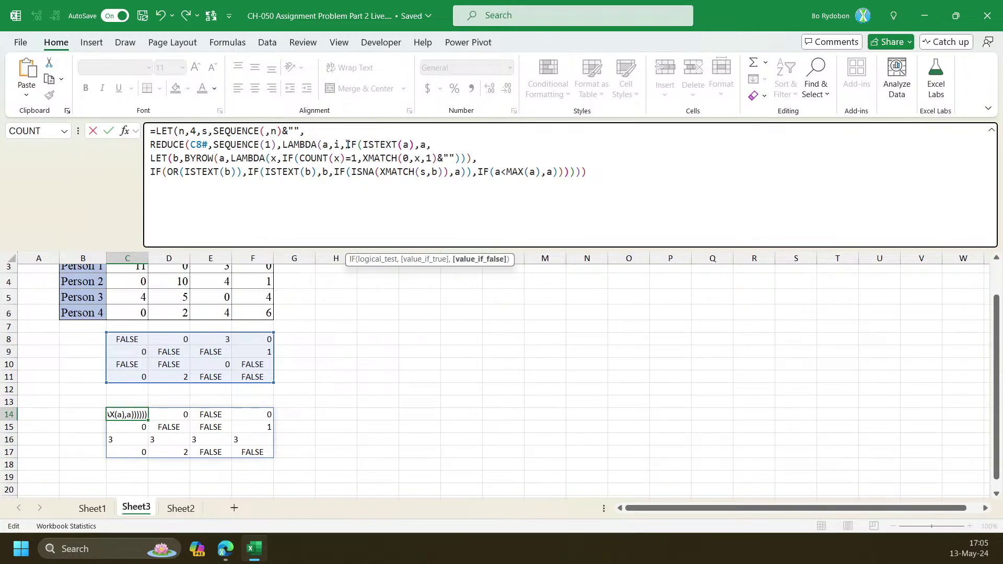
pyautogui.click(589, 171)
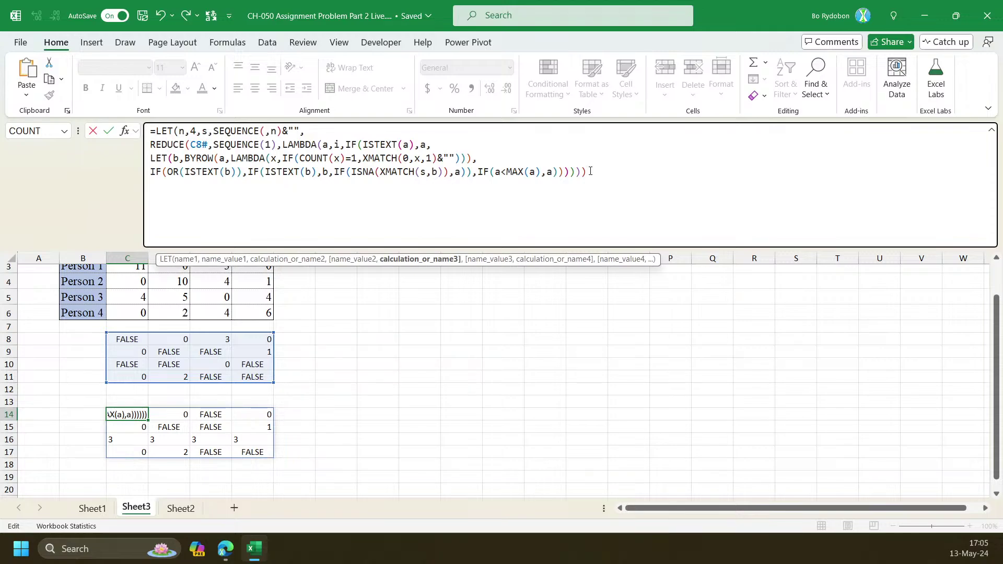
pyautogui.write(')')
pyautogui.press('Return')
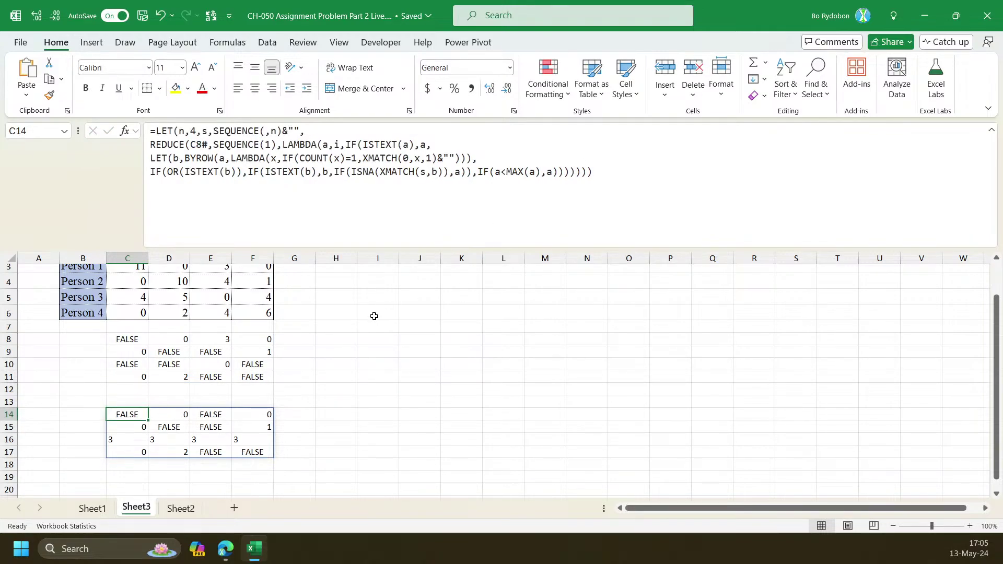
# Set the SEQUENCE in C14's REDUCE to 2 iterations
pyautogui.doubleClick(270, 146)
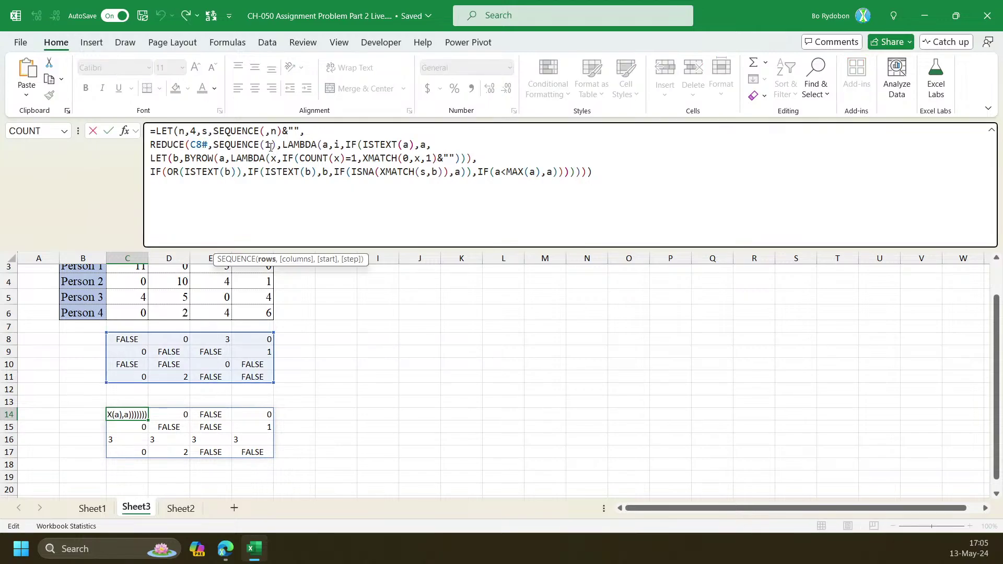
pyautogui.write('2')
pyautogui.press('Return')
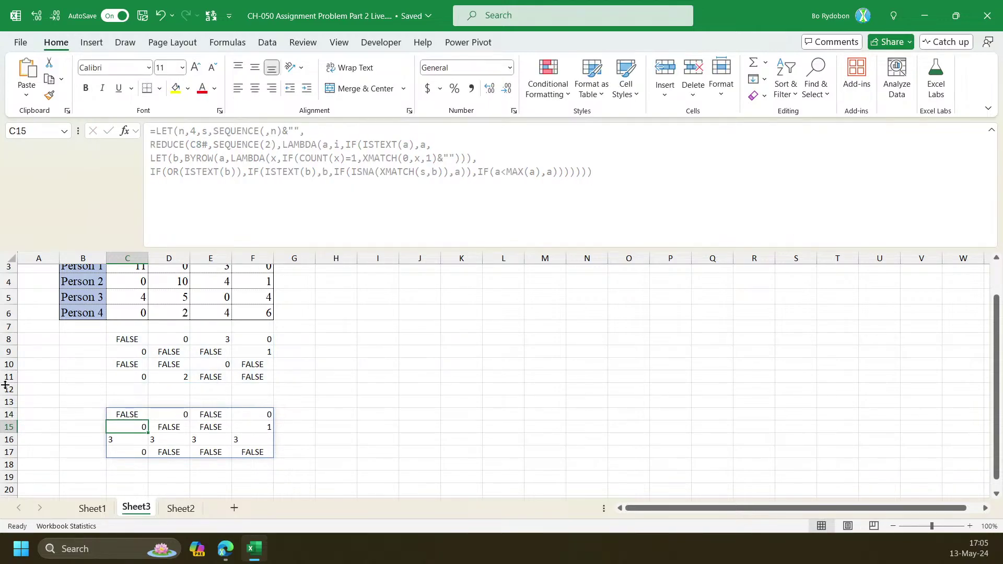
# Set the SEQUENCE in C14's REDUCE to 3 iterations
pyautogui.press('Up')
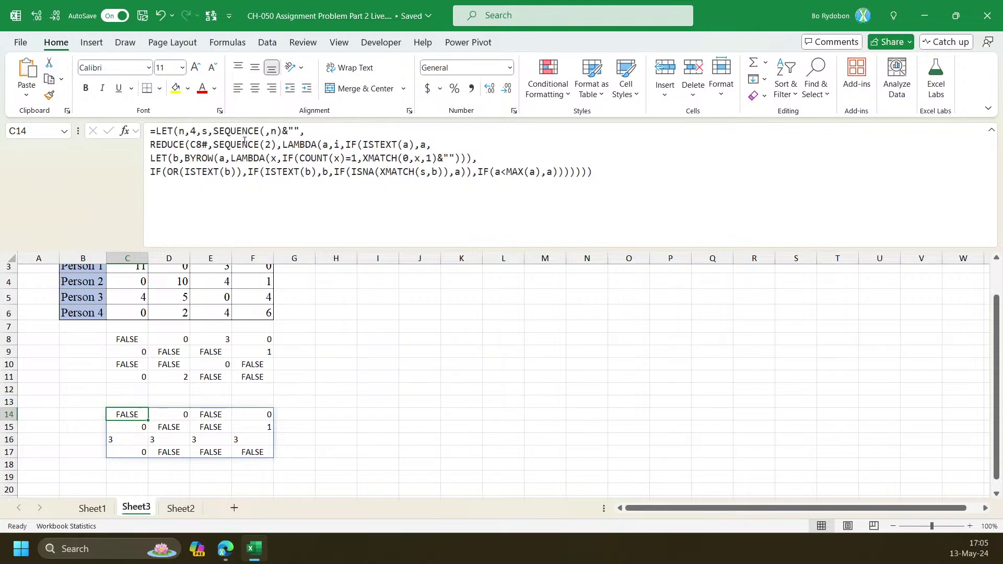
pyautogui.doubleClick(268, 144)
pyautogui.press('BackSpace')
pyautogui.press('Return')
pyautogui.press('Return')
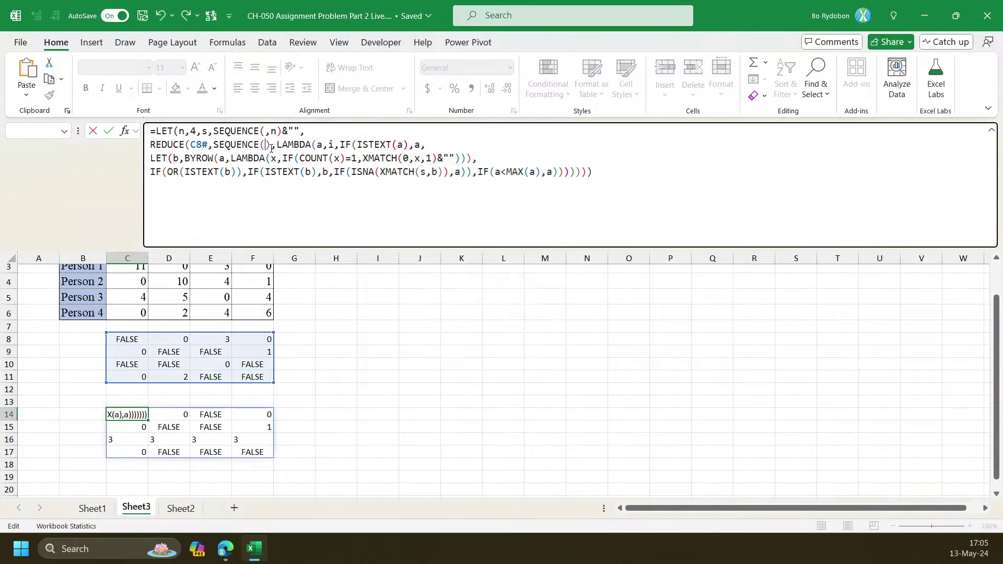
pyautogui.write('3')
pyautogui.press('Return')
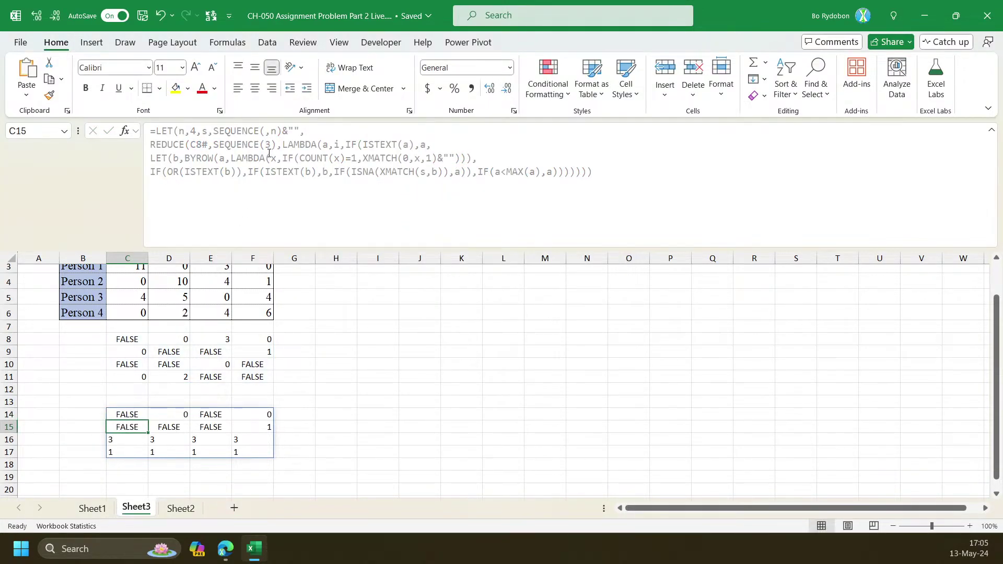
# Copy the complete formula text from C14 into cell H3
pyautogui.press('Up')
pyautogui.moveTo(595, 172); pyautogui.dragTo(150, 132)
pyautogui.hotkey('ctrl', 'c')
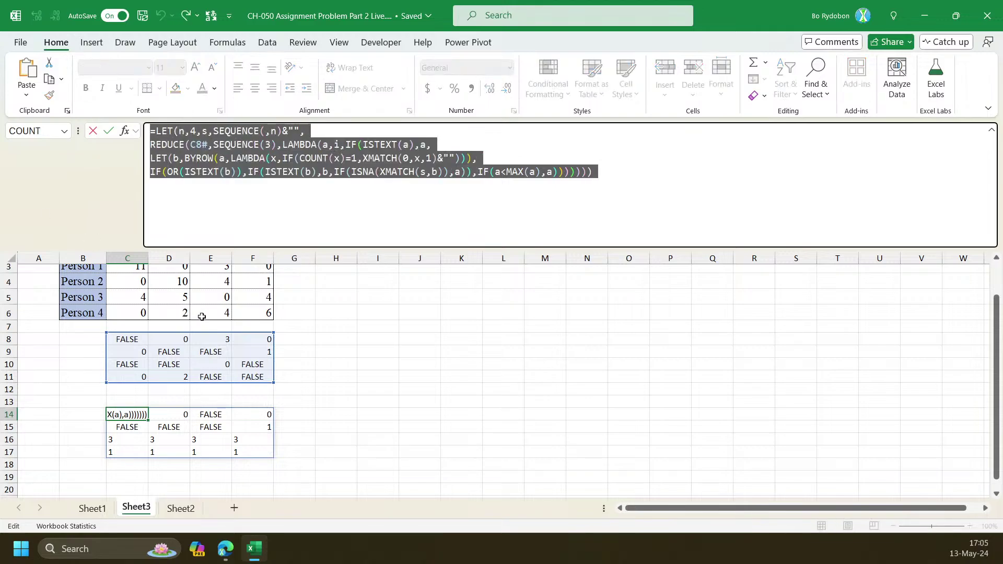
pyautogui.press('Escape')
pyautogui.scroll(1, 325, 335)
pyautogui.click(331, 303)
pyautogui.click(305, 161)
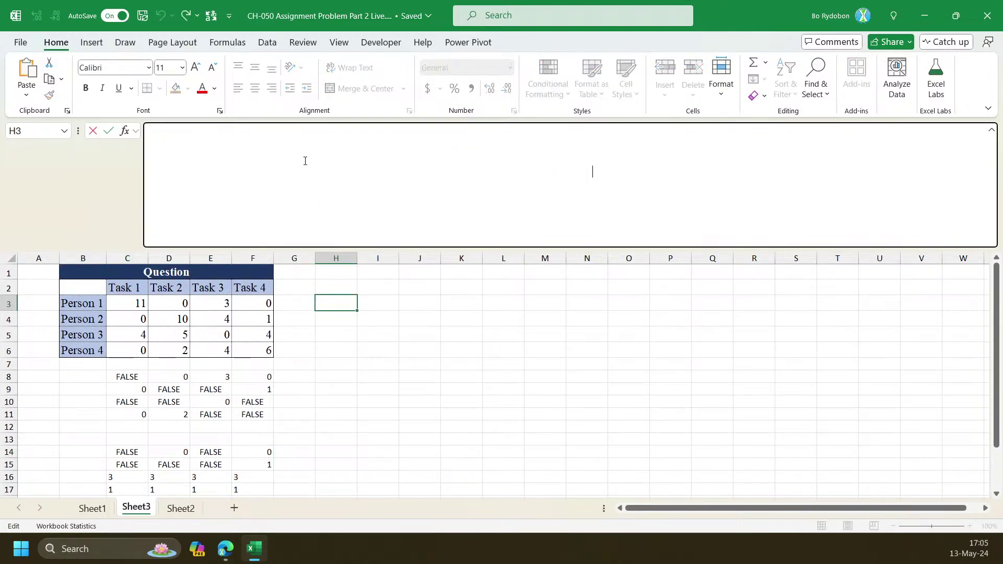
pyautogui.hotkey('ctrl', 'v')
# Set the SEQUENCE in H3's REDUCE to 16 iterations and enter the formula
pyautogui.moveTo(262, 146); pyautogui.dragTo(269, 145)
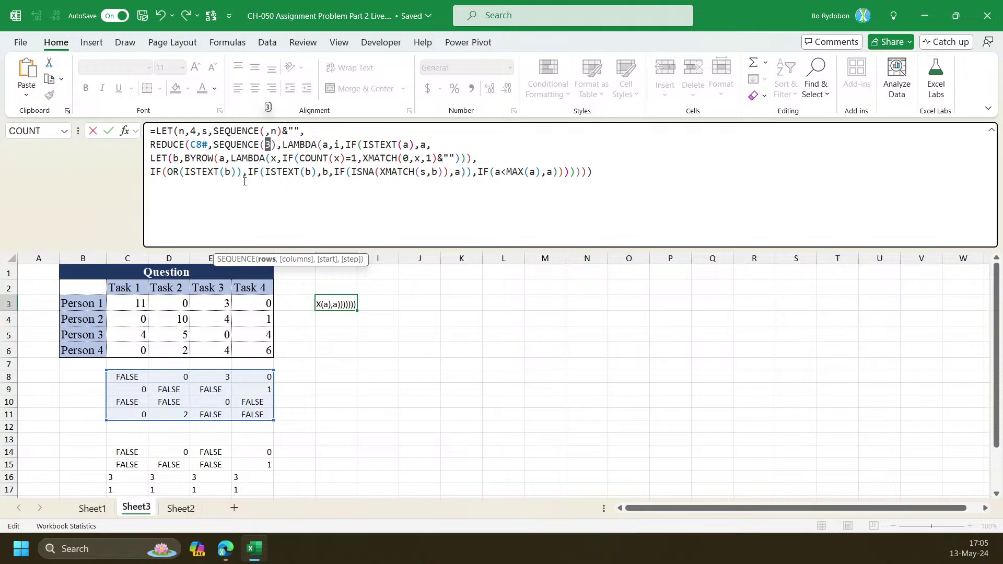
pyautogui.click(241, 145)
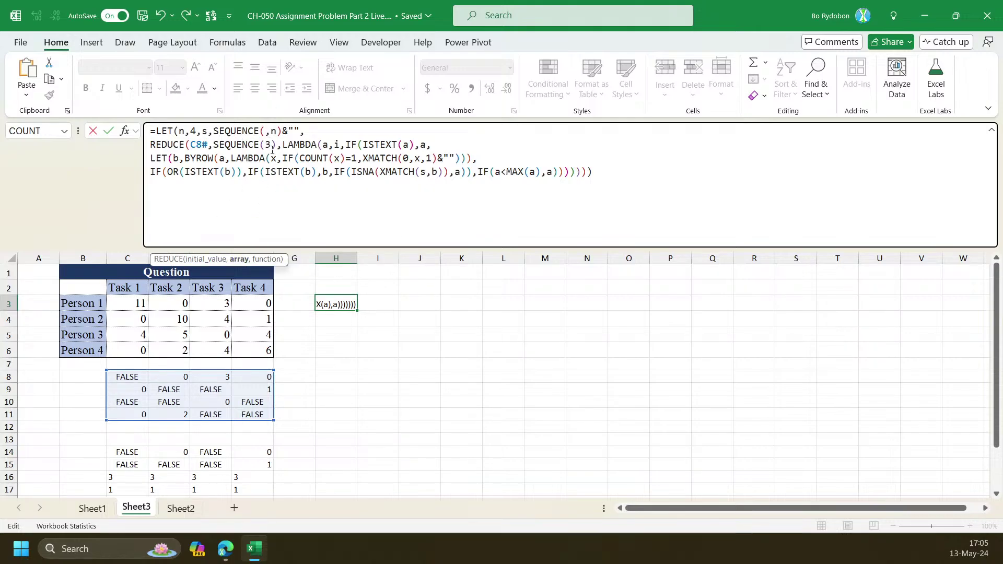
pyautogui.doubleClick(272, 150)
pyautogui.write('16')
pyautogui.press('Return')
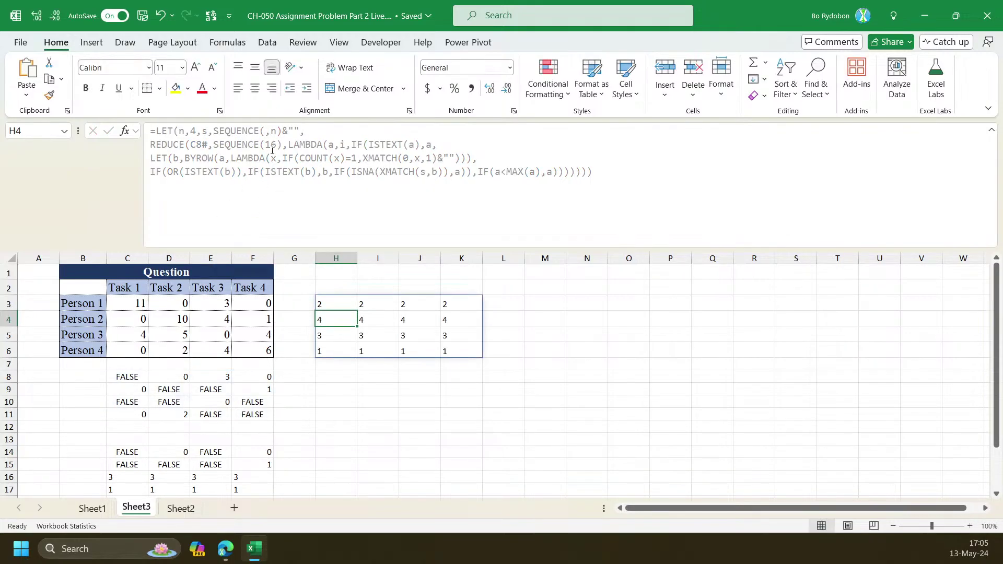
# Replace the REDUCE initial value C8# in H3's formula with the cost table range C3:F6
pyautogui.press('Up')
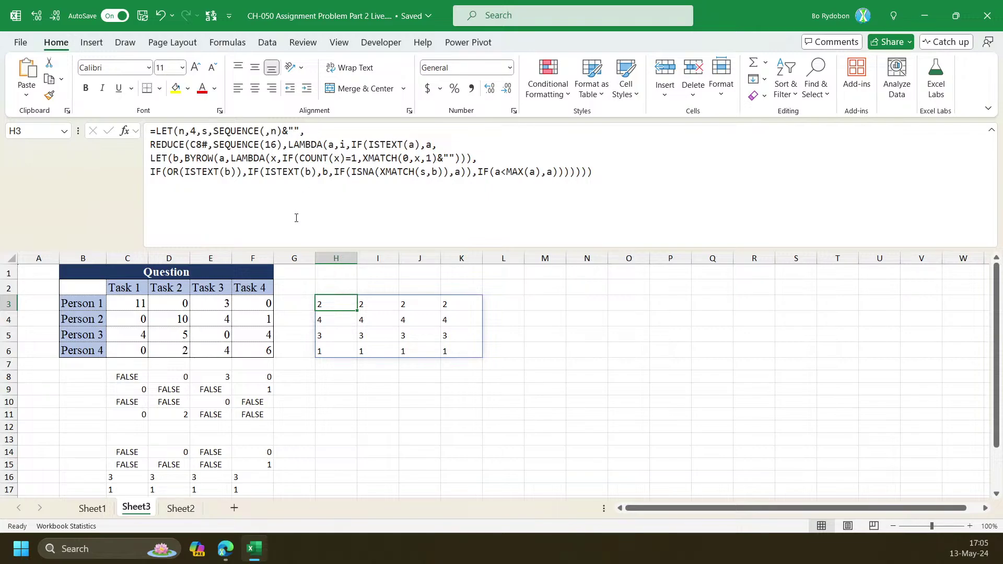
pyautogui.doubleClick(272, 145)
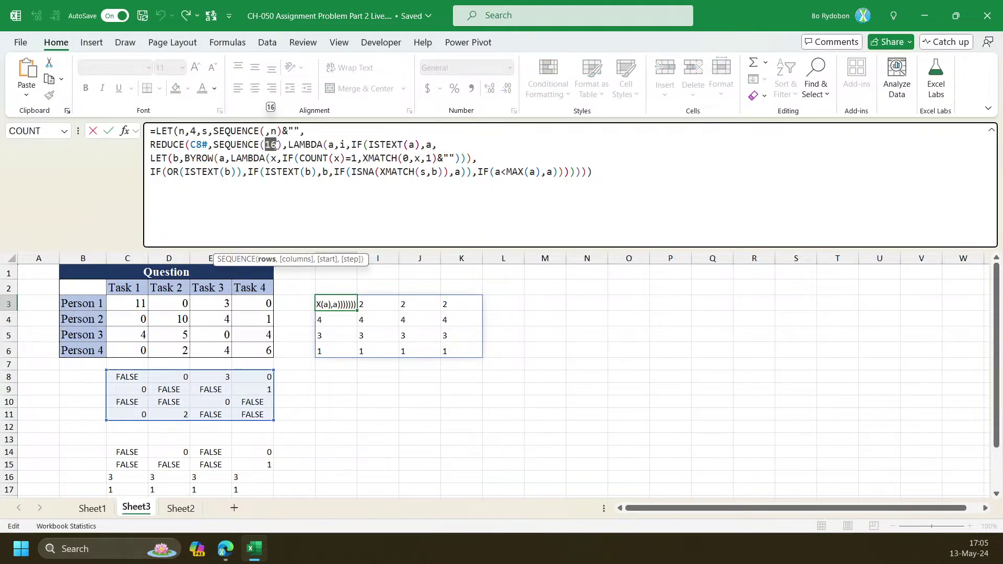
pyautogui.doubleClick(205, 145)
pyautogui.moveTo(130, 305); pyautogui.dragTo(242, 349)
pyautogui.press('Return')
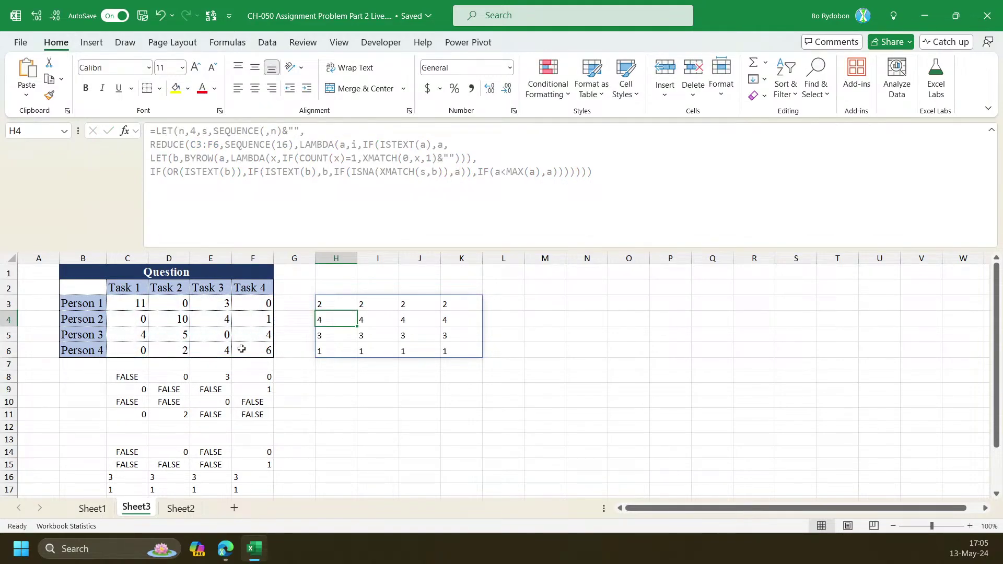
# Copy the complete formula text from H3 into cell H8
pyautogui.click(336, 300)
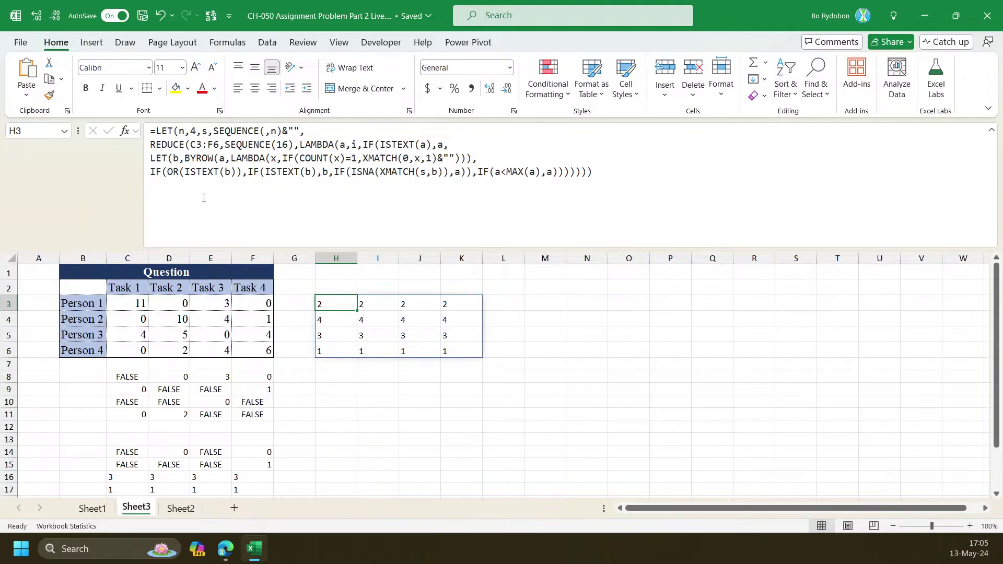
pyautogui.click(635, 187)
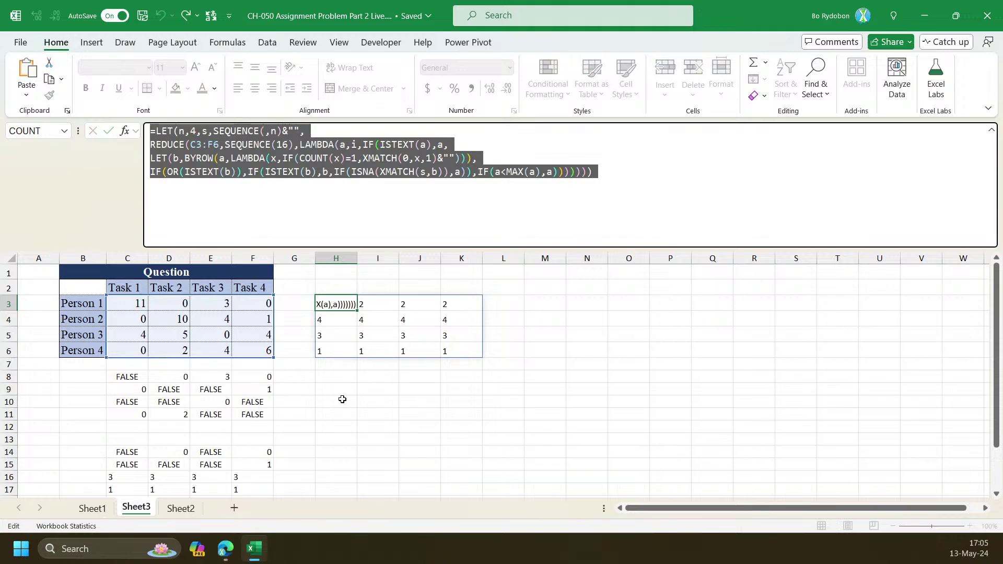
pyautogui.press('Escape')
pyautogui.click(328, 376)
pyautogui.click(264, 153)
pyautogui.write('=LET(n,4,s,SEQUENCE(,n)&"", REDUCE(C3:F6,SEQUENCE(16),LAMBDA(a,i,IF(ISTEXT(a),a, LET(b,BYROW(a,LAMBDA(x,IF(COUNT(x)=1,XMATCH(0,x,1)&""))), IF(OR(ISTEXT(b)),IF(ISTEXT(b),b,IF(ISNA(XMATCH(s,b)),a)),IF(a<MAX(a),a)))))))')
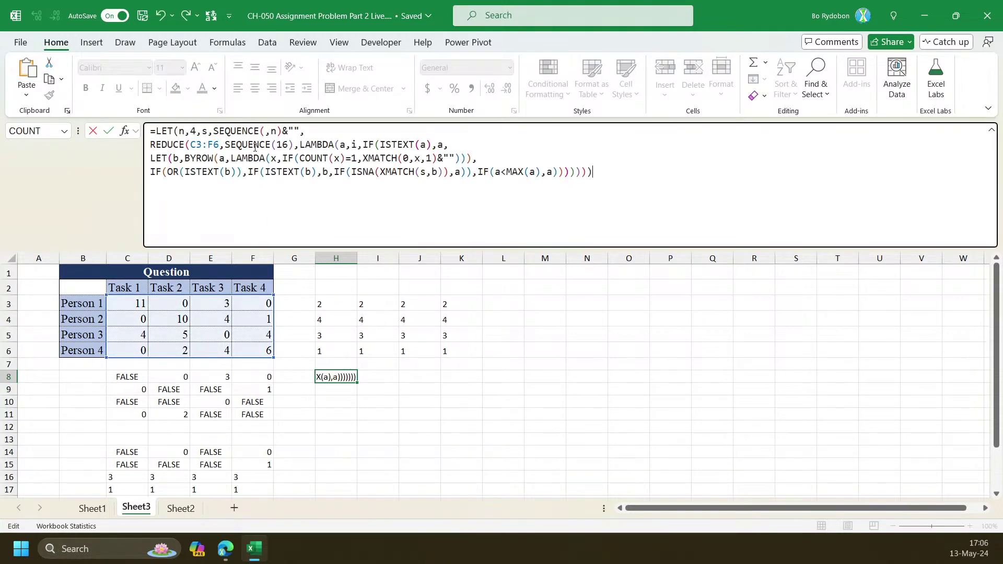
# Change H8's formula to work by column, using SEQUENCE(n) for s and BYCOL instead of BYROW, and enter it
pyautogui.click(269, 131)
pyautogui.write(',')
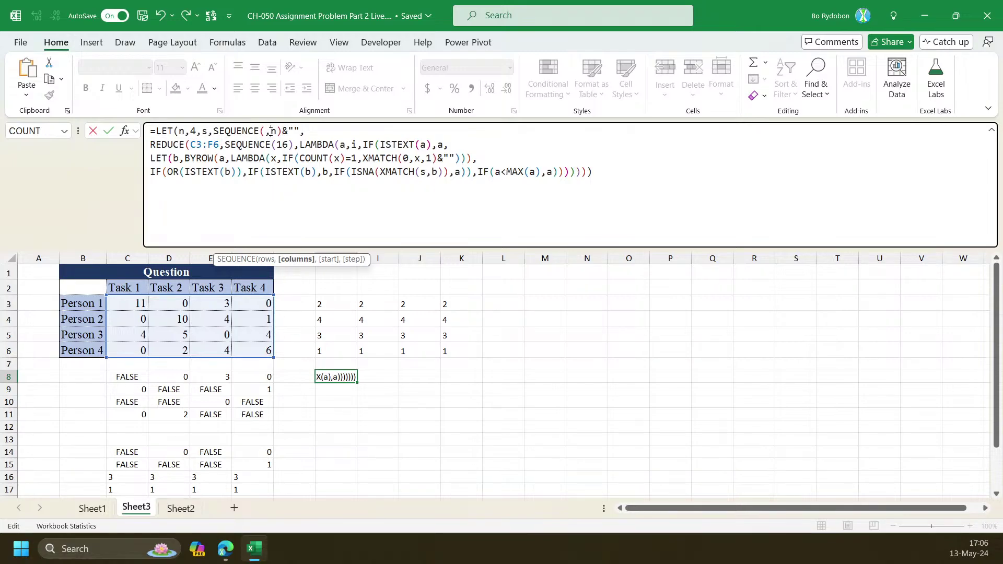
pyautogui.press('BackSpace')
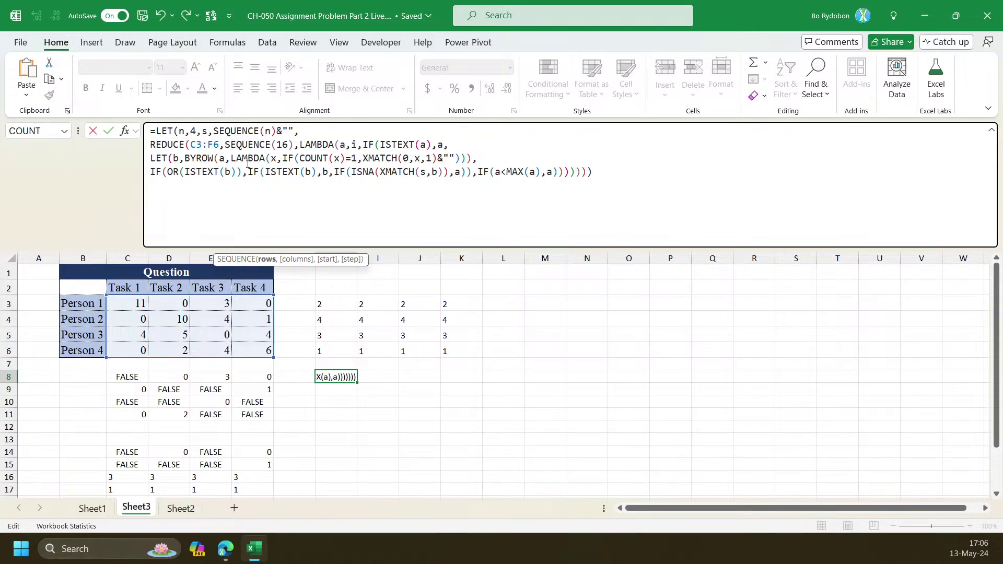
pyautogui.doubleClick(209, 160)
pyautogui.write('by')
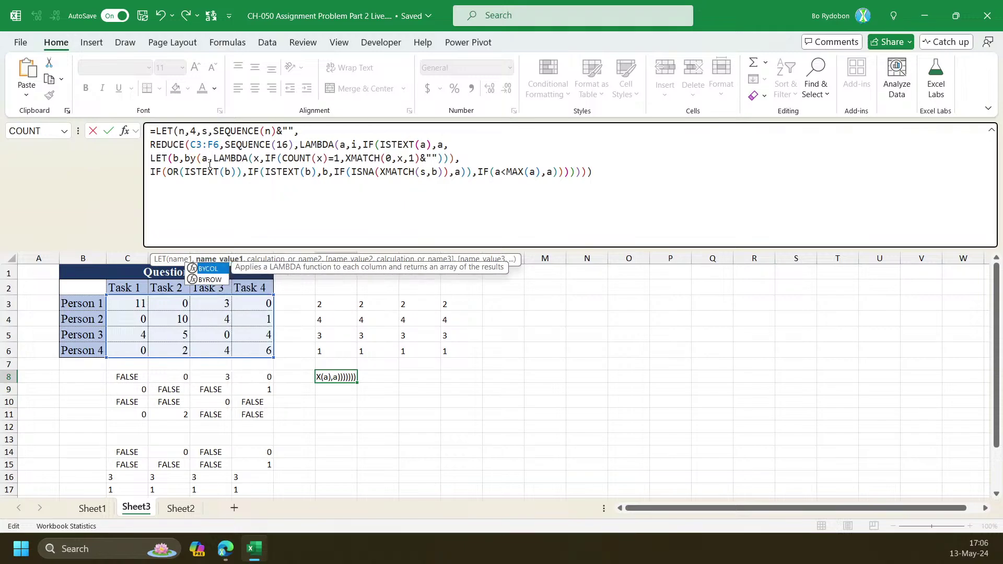
pyautogui.write('col')
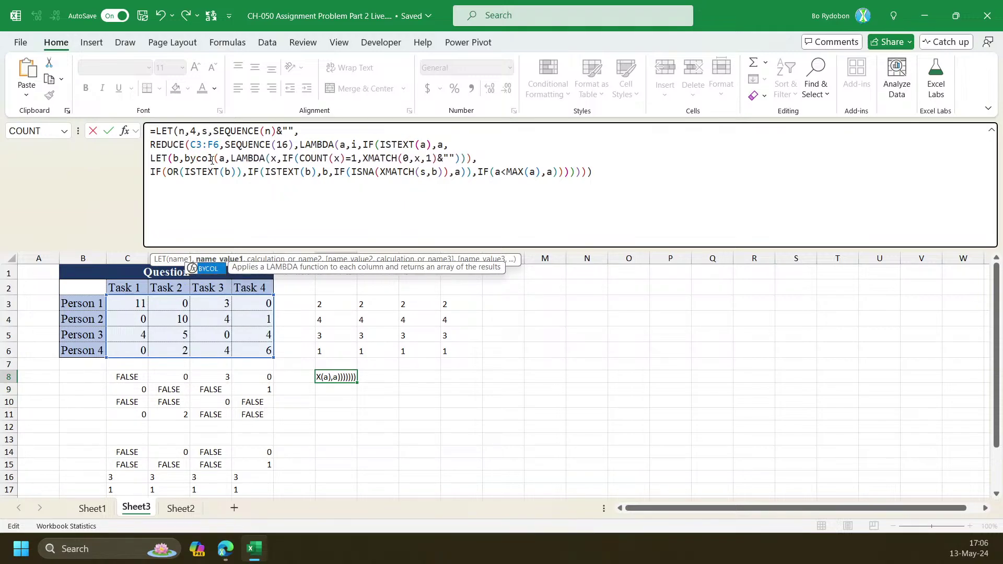
pyautogui.press('Return')
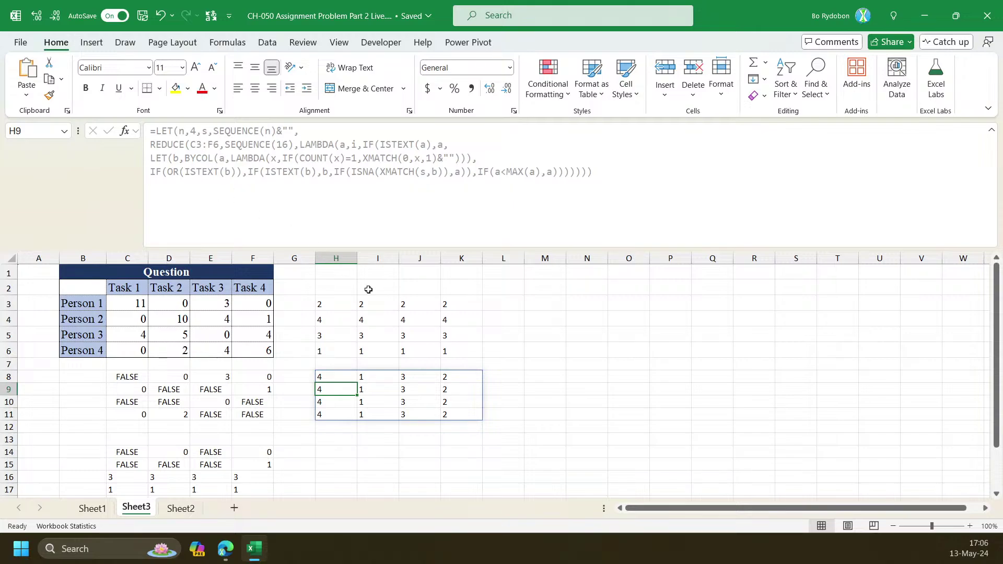
pyautogui.press('Up')
pyautogui.click(332, 364)
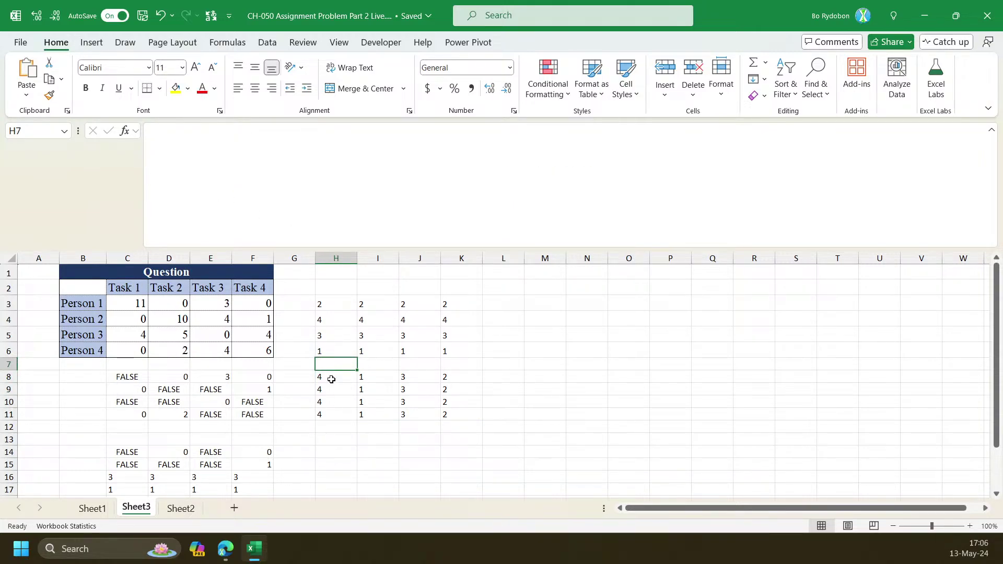
pyautogui.click(331, 378)
# Wrap the REDUCE in H3's formula in TAKE(…,,1) so it returns only the first column
pyautogui.moveTo(325, 304); pyautogui.dragTo(329, 354)
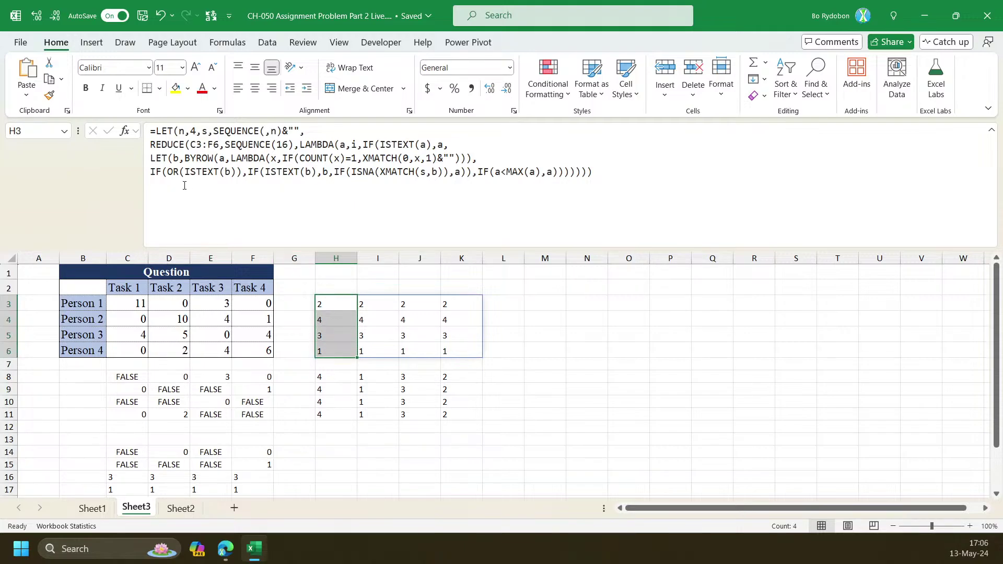
pyautogui.click(152, 142)
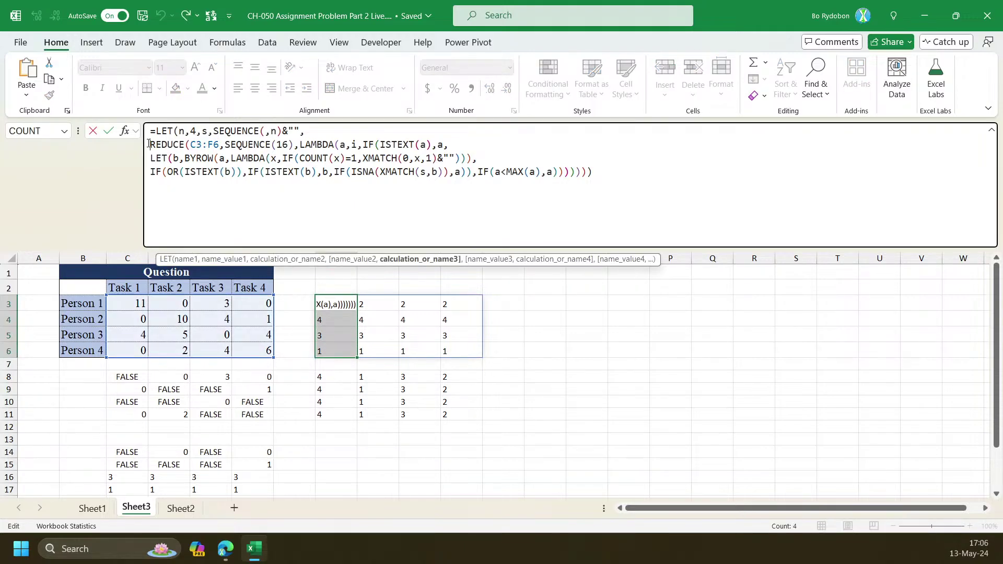
pyautogui.write('TAKE(')
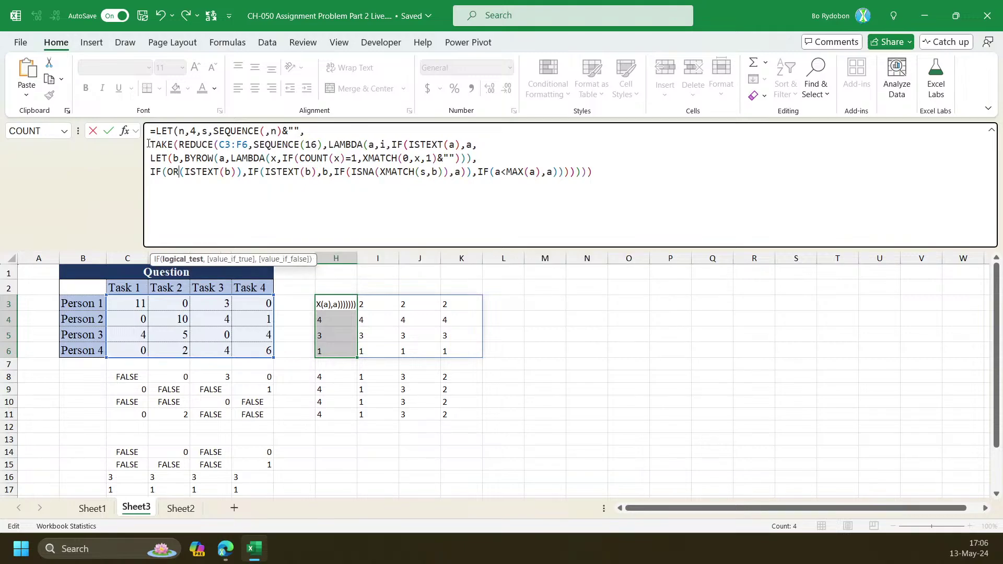
pyautogui.hotkey('ctrl', 'End')
pyautogui.write(',')
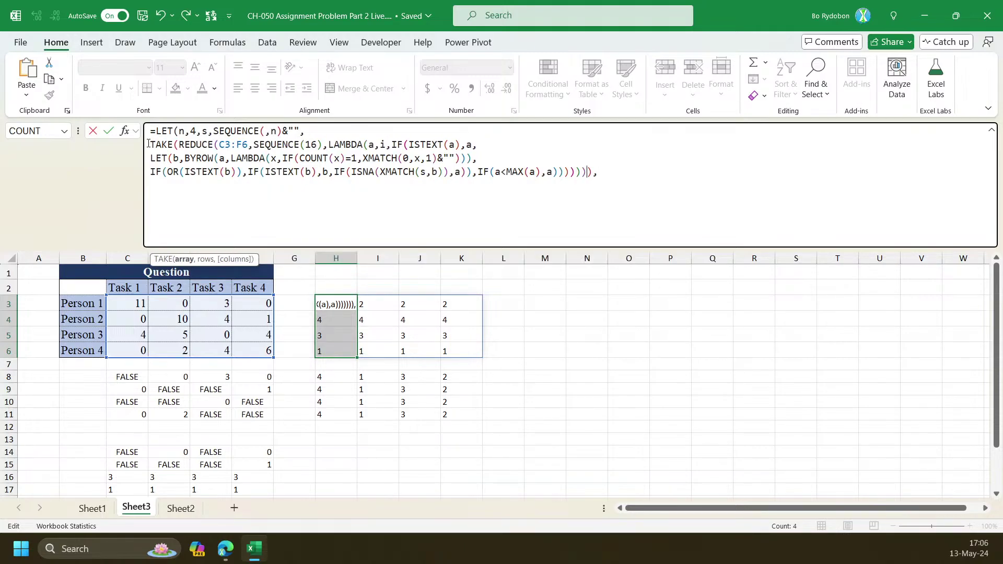
pyautogui.write('x,1')
pyautogui.press('BackSpace')
pyautogui.write(',1')
pyautogui.press('End')
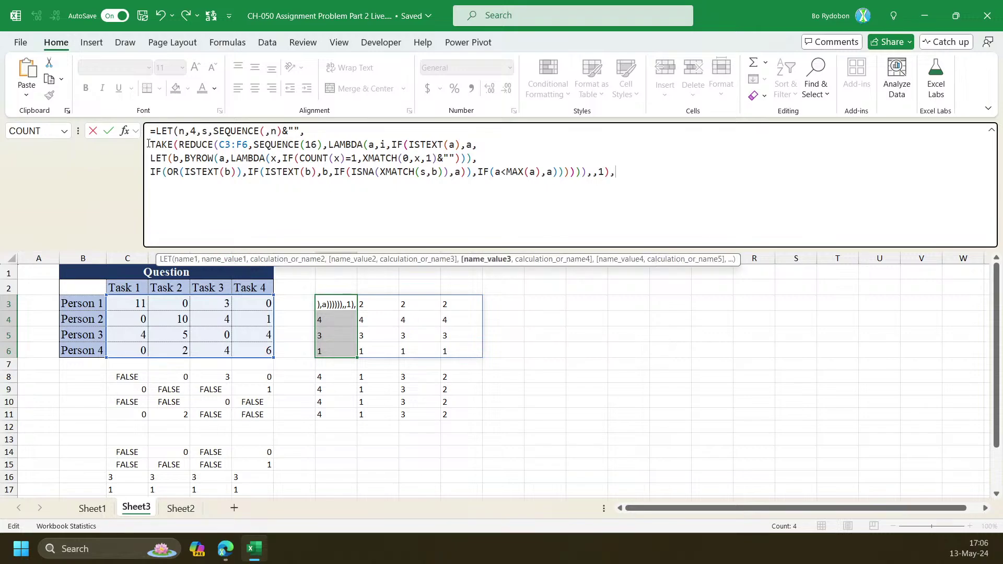
pyautogui.press('BackSpace')
pyautogui.press('Return')
pyautogui.press('Return')
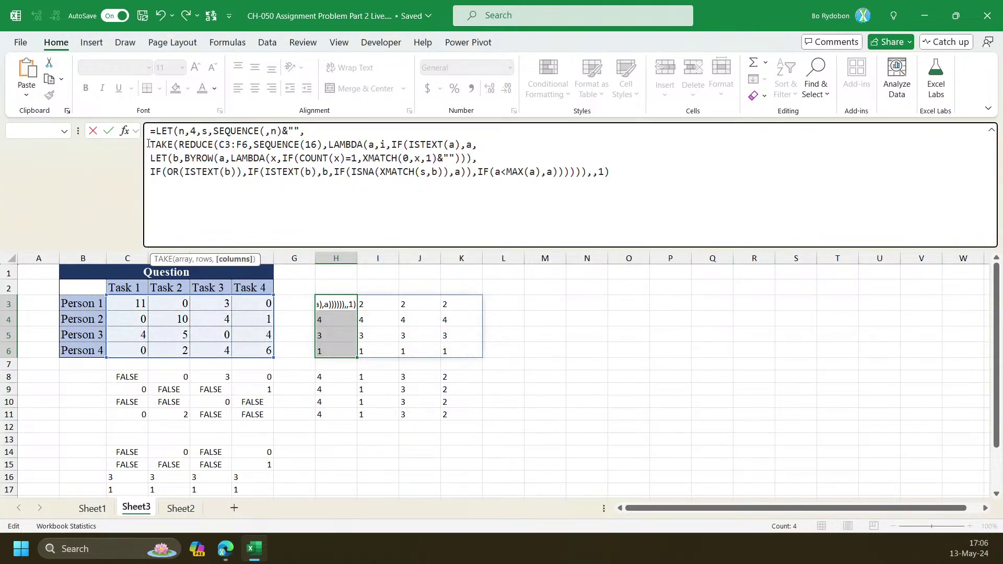
pyautogui.write(')')
pyautogui.press('Return')
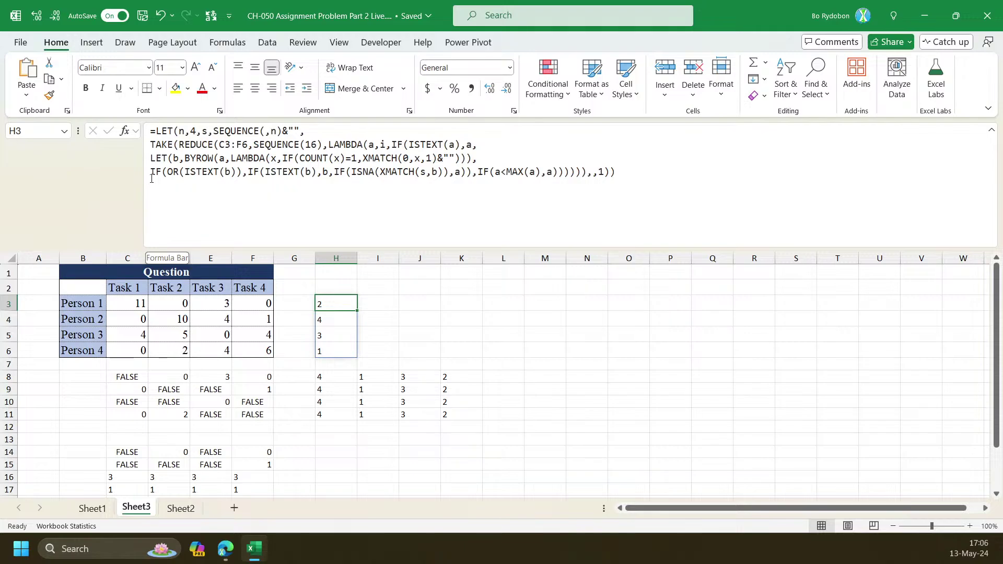
# Try inserting INDEX(C2:F2, before the last line's IF(OR(ISTEXT(b)) in H3's formula, and undo that change
pyautogui.click(151, 171)
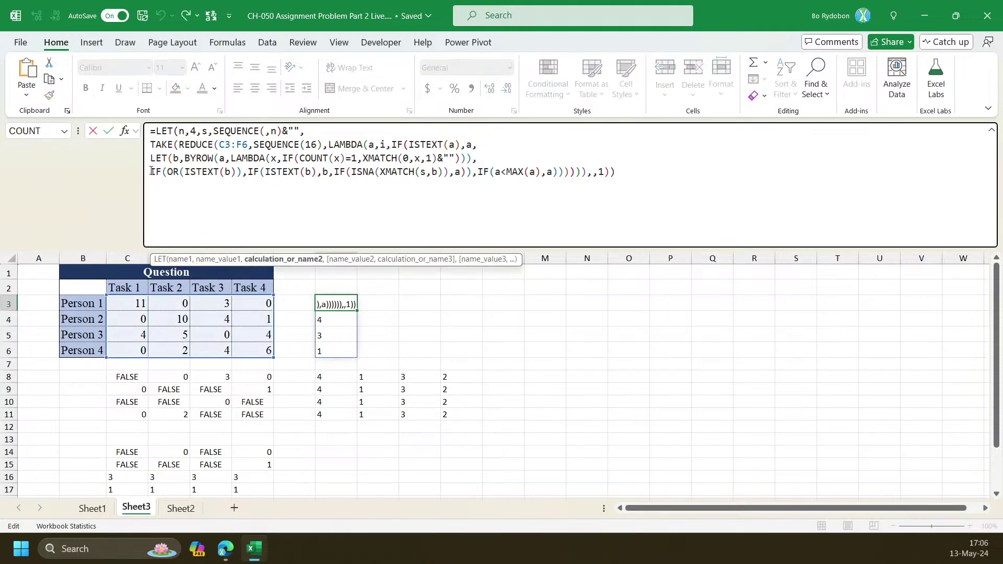
pyautogui.write('inde')
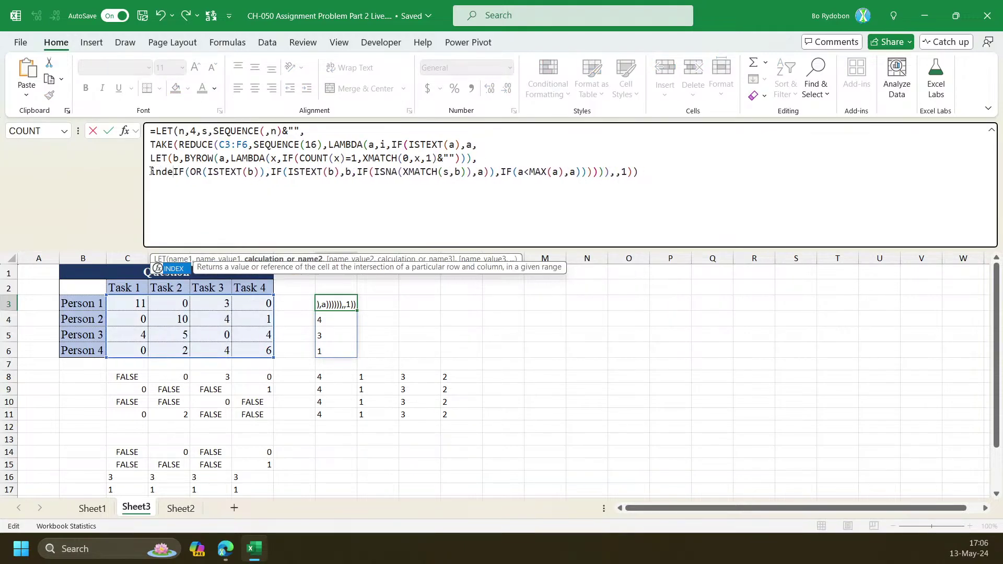
pyautogui.press('Tab')
pyautogui.moveTo(147, 293); pyautogui.dragTo(253, 285)
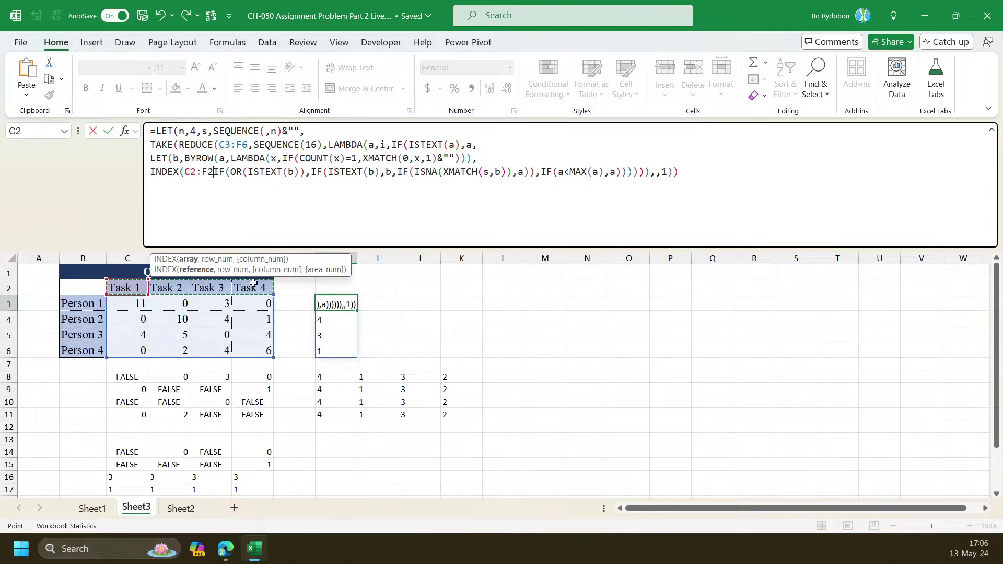
pyautogui.write(',')
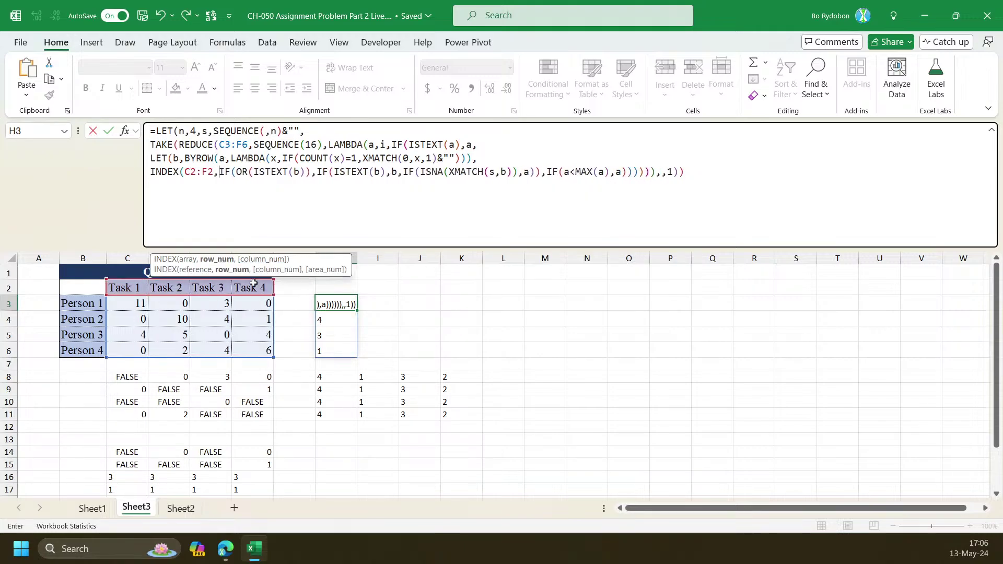
pyautogui.press('Return')
pyautogui.press('Return')
pyautogui.press('End')
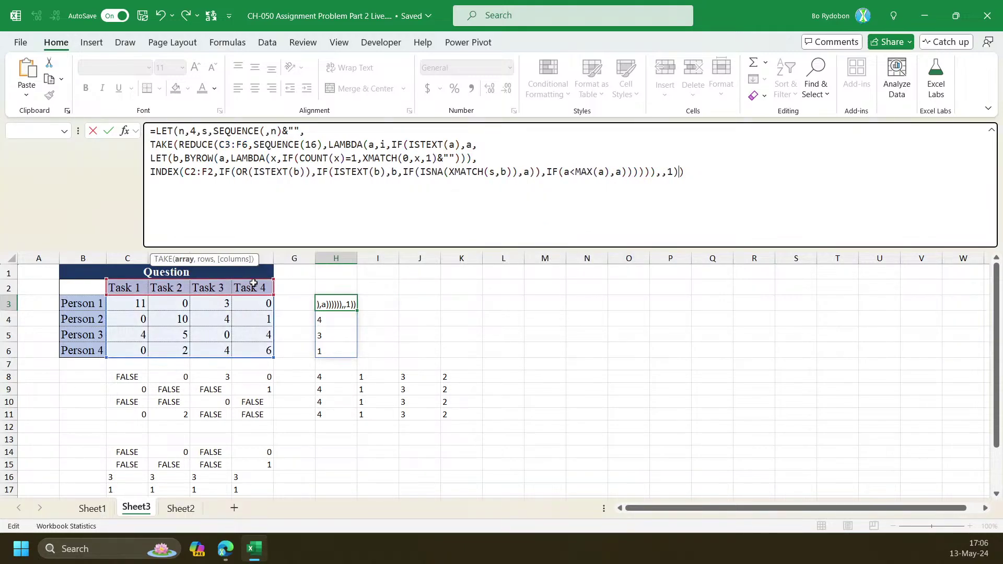
pyautogui.write(')')
pyautogui.press('Return')
pyautogui.press('Return')
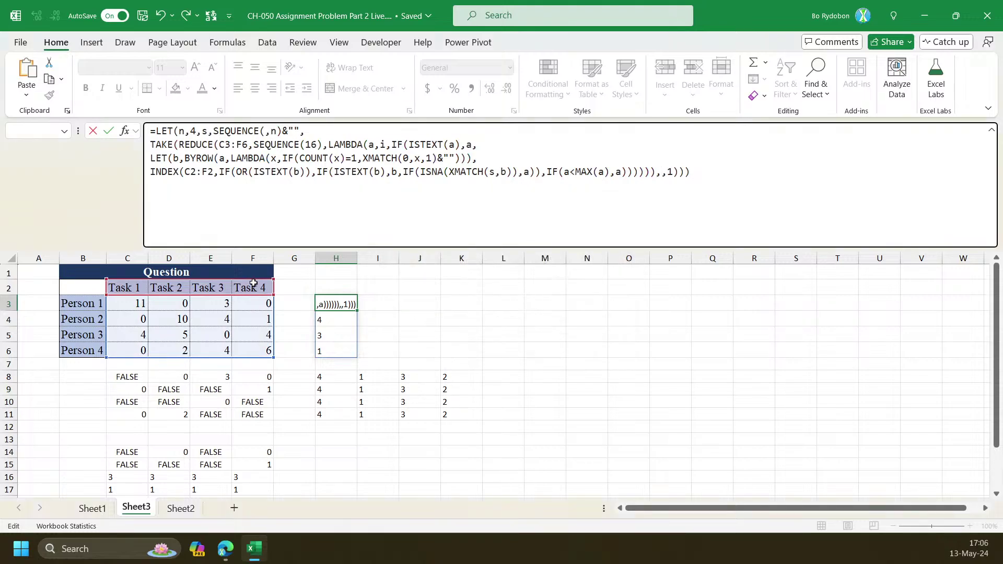
pyautogui.hotkey('ctrl', 'z')
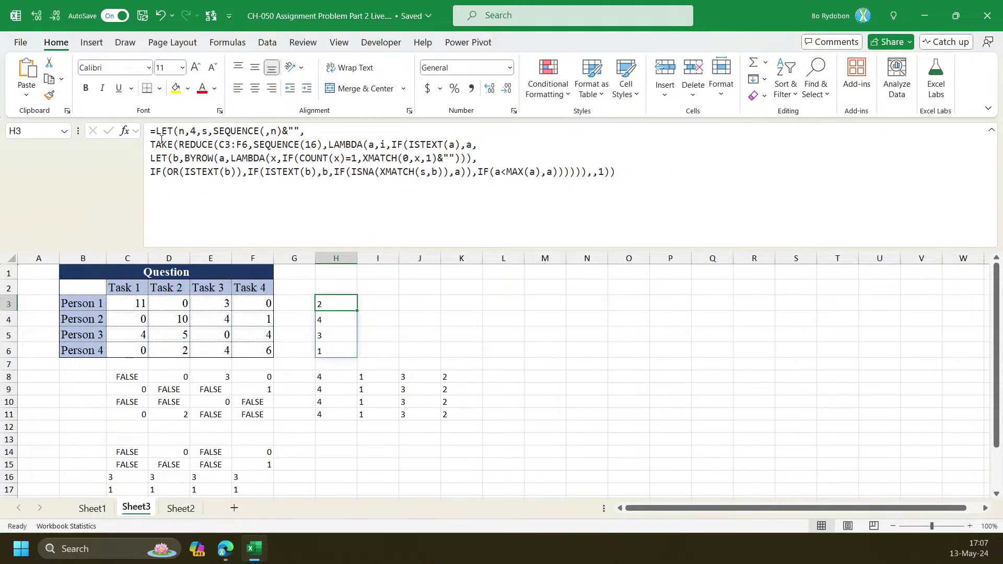
# Wrap the TAKE in H3's formula in INDEX(C2:F2,…) to return the task names from the header row
pyautogui.click(155, 144)
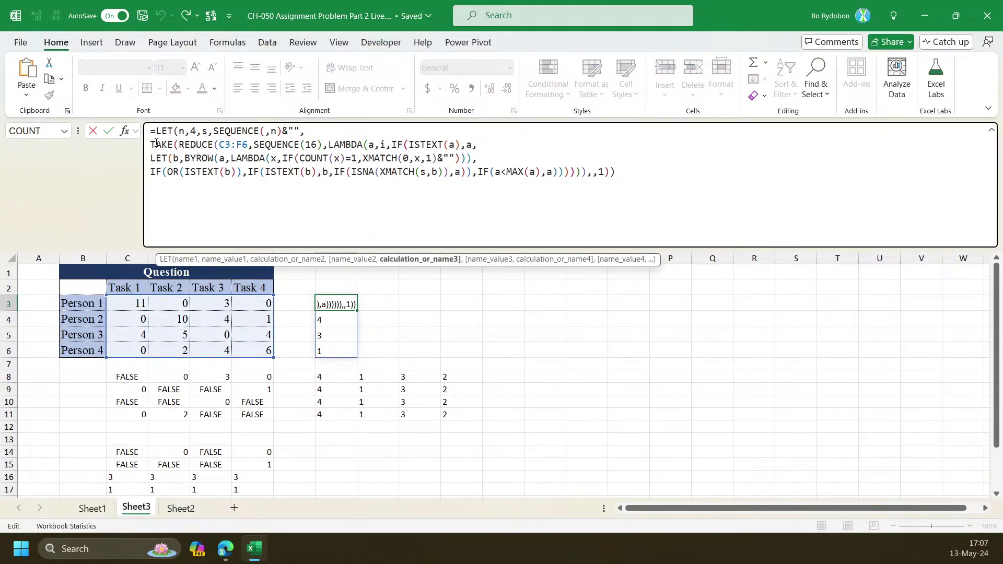
pyautogui.write('INDEX(')
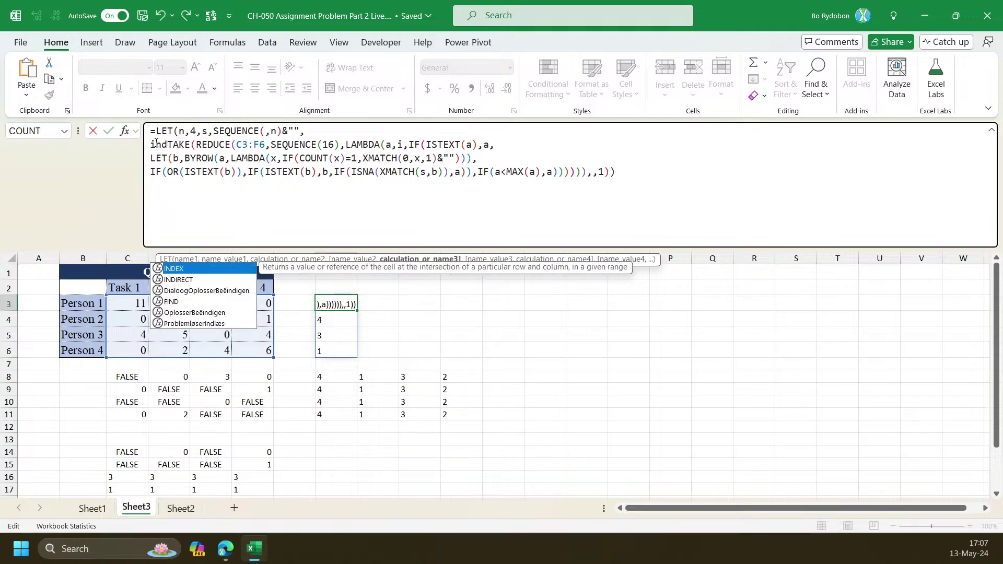
pyautogui.moveTo(125, 288); pyautogui.dragTo(249, 287)
pyautogui.write(',')
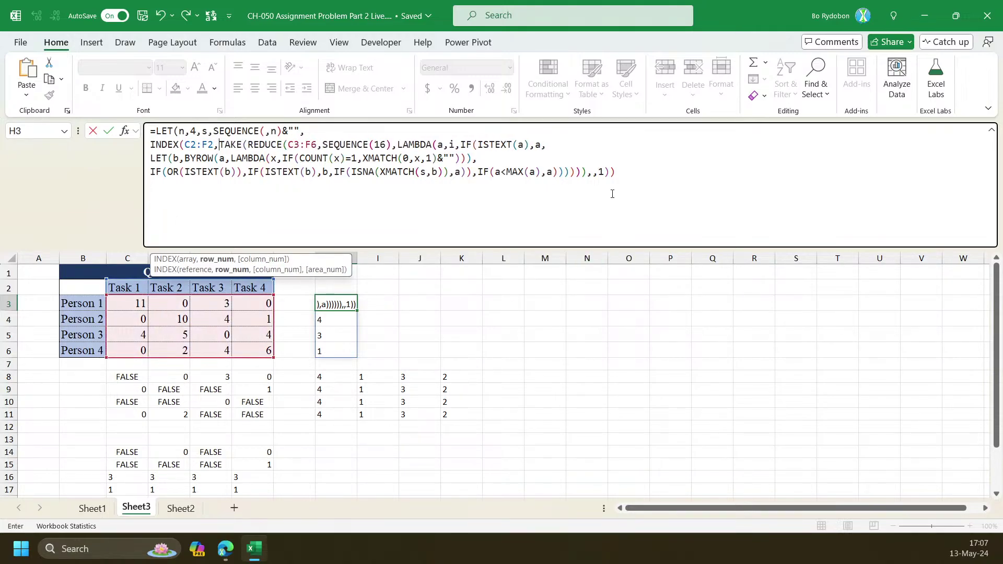
pyautogui.click(624, 179)
pyautogui.write(')')
pyautogui.press('Return')
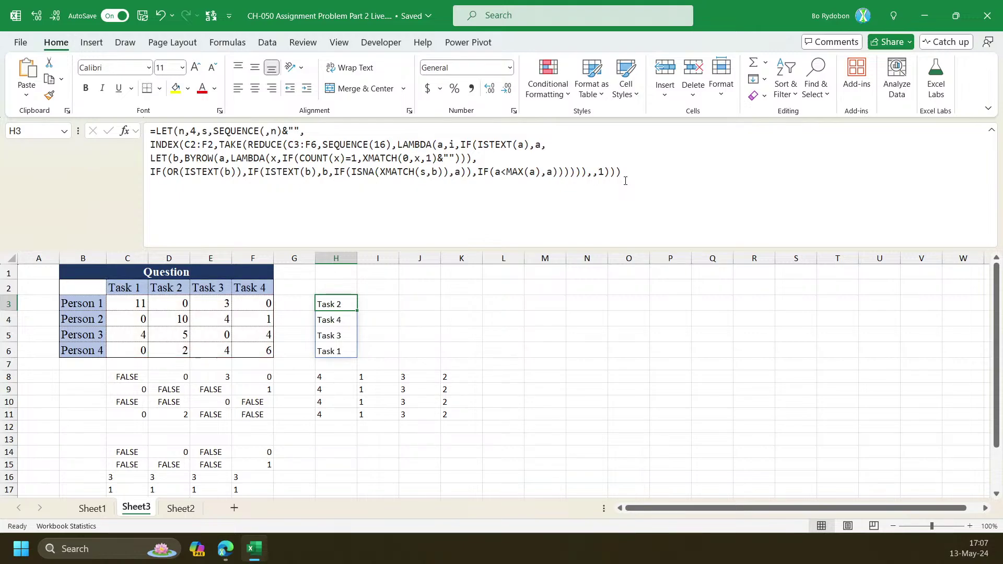
# Wrap the INDEX in H3's formula in HSTACK(B3:B6,…) to list each person beside the task, and enter it
pyautogui.click(150, 144)
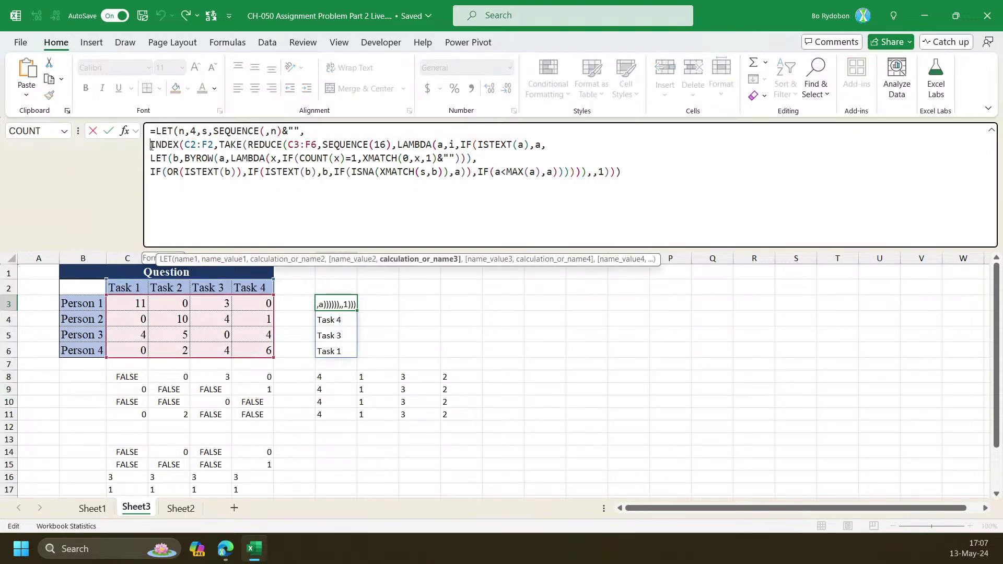
pyautogui.write('hs')
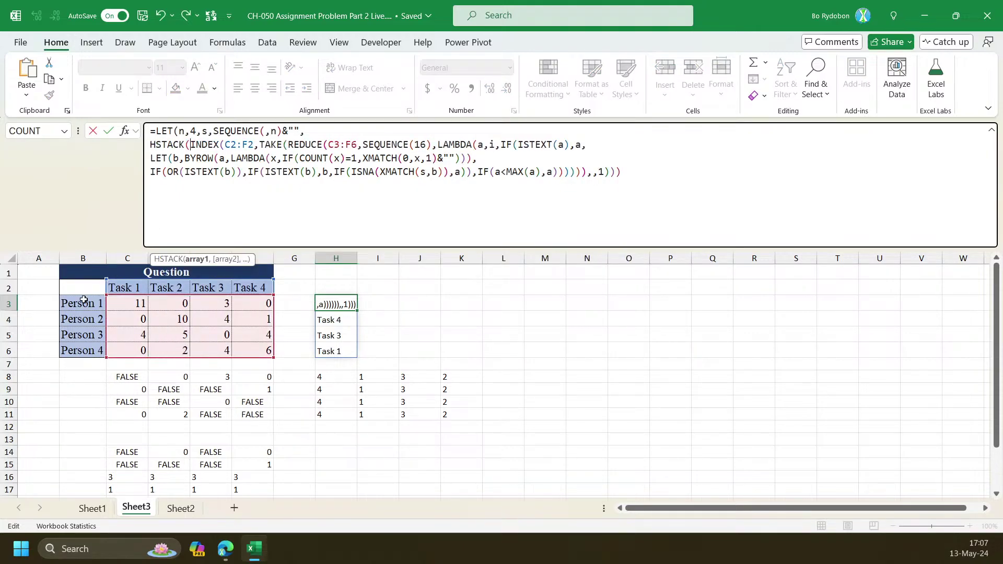
pyautogui.click(84, 301)
pyautogui.hotkey('ctrl', 'shift', 'Down')
pyautogui.write(',')
pyautogui.press('Return')
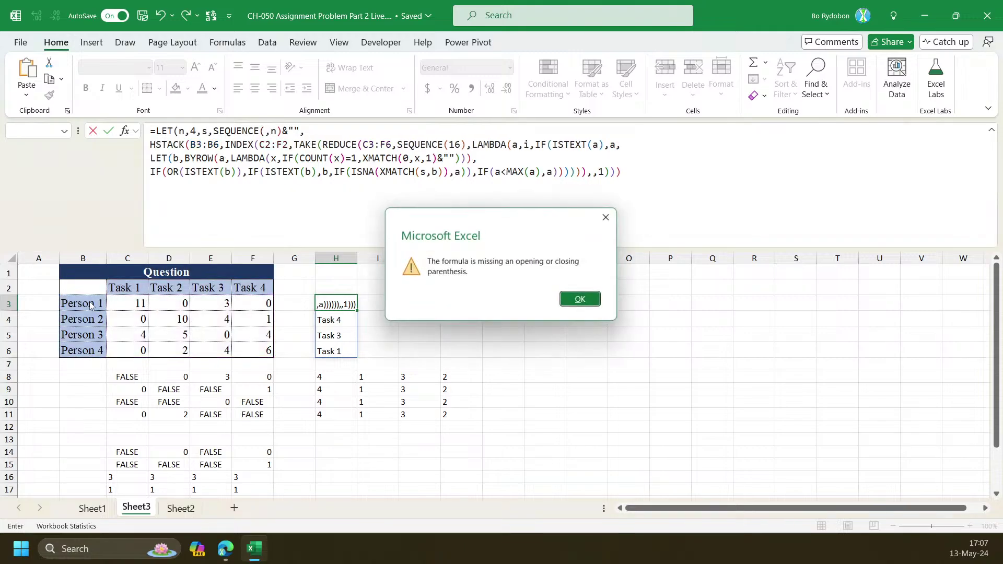
pyautogui.press('Return')
pyautogui.write(')')
pyautogui.press('Return')
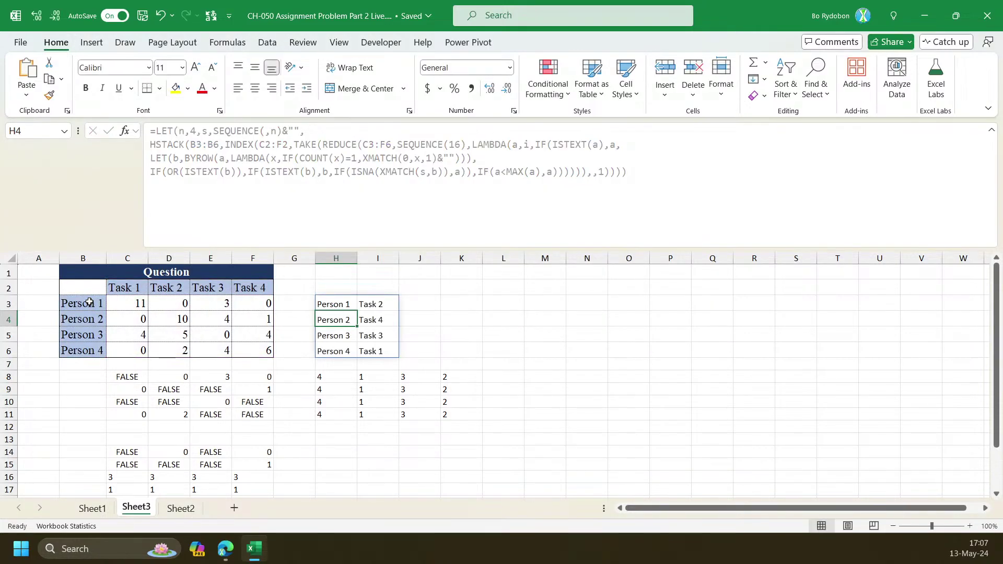
# Copy H3's whole formula text and paste it unchanged into the formula of cell K3
pyautogui.press('Up')
pyautogui.moveTo(661, 188); pyautogui.dragTo(150, 130)
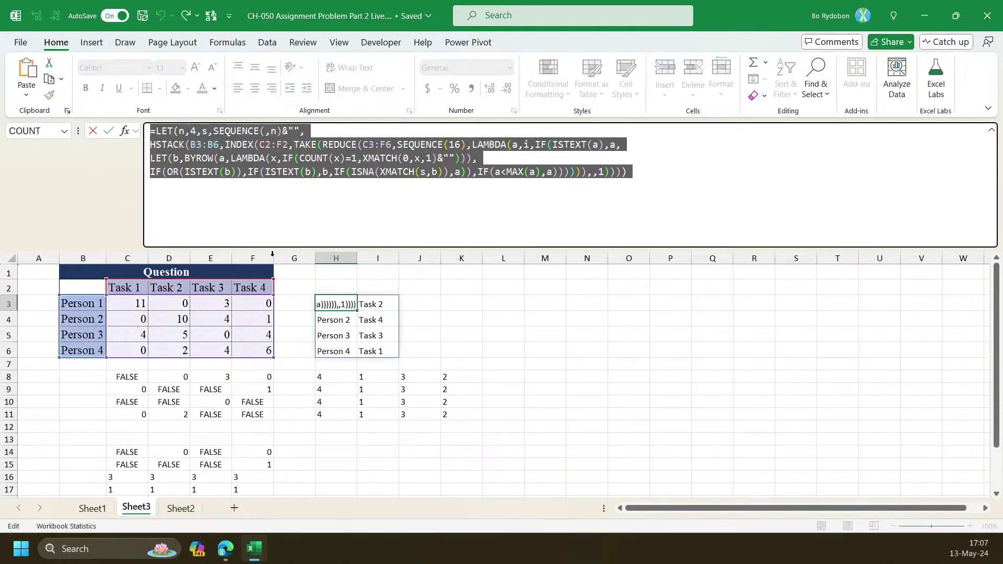
pyautogui.hotkey('ctrl', 'c')
pyautogui.press('Escape')
pyautogui.click(457, 306)
pyautogui.click(187, 160)
pyautogui.hotkey('ctrl', 'v')
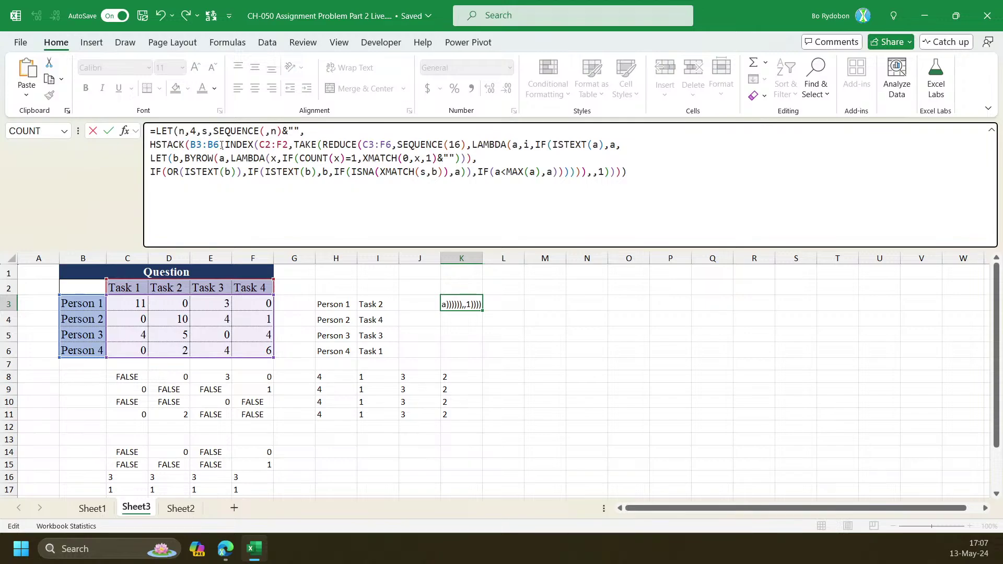
# In K3's formula, move B3:B6 to the end of the HSTACK so tasks come before persons, and enter it
pyautogui.moveTo(226, 144); pyautogui.dragTo(190, 144)
pyautogui.press('BackSpace')
pyautogui.click(636, 174)
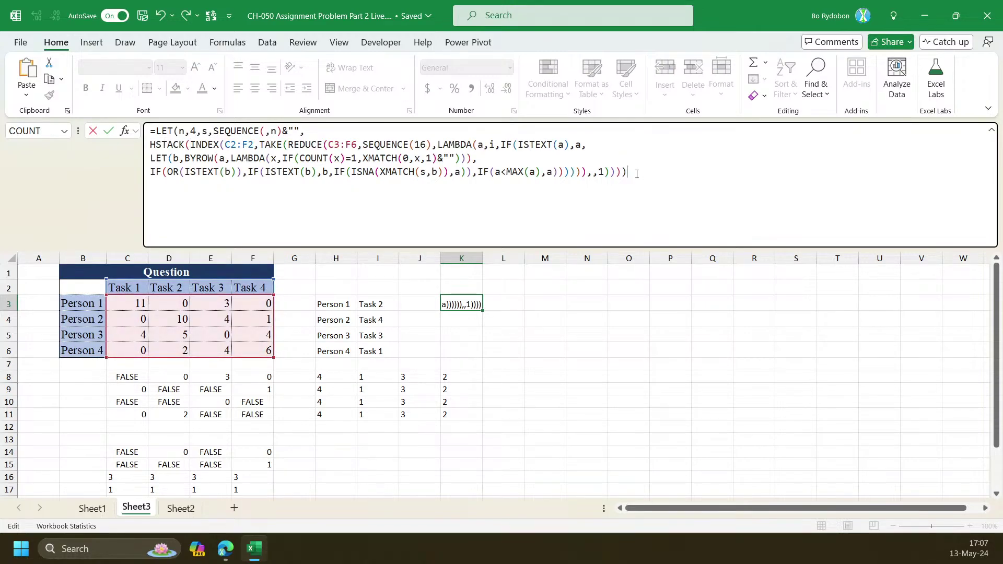
pyautogui.write(',')
pyautogui.hotkey('ctrl', 'v')
pyautogui.hotkey('ctrl', 'z')
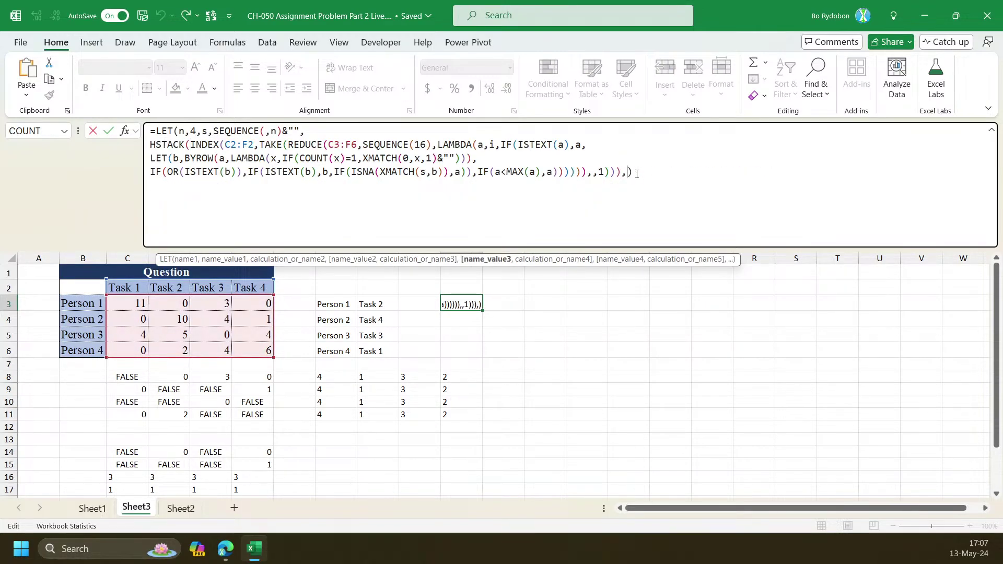
pyautogui.moveTo(94, 304); pyautogui.dragTo(83, 348)
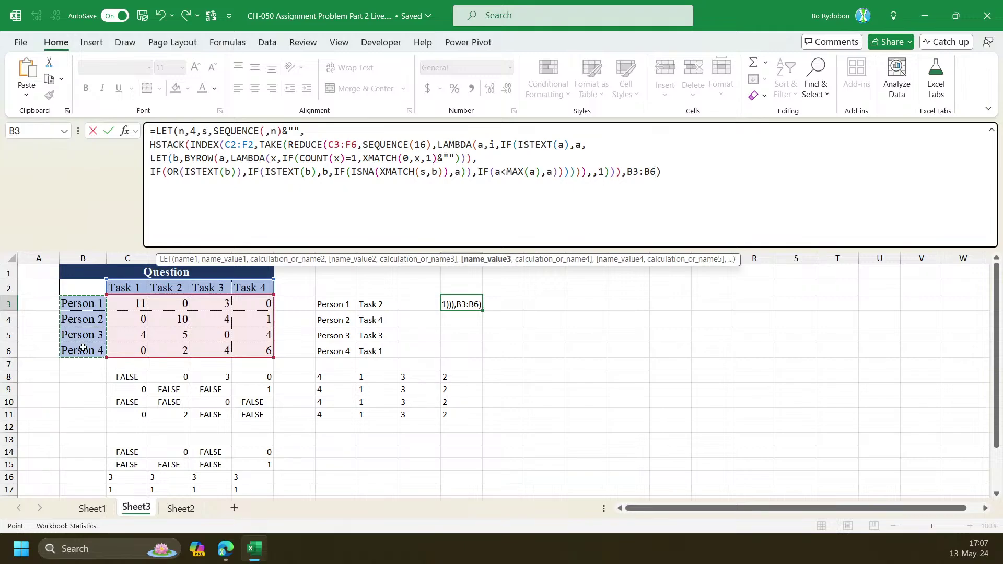
pyautogui.press('Return')
pyautogui.press('Return')
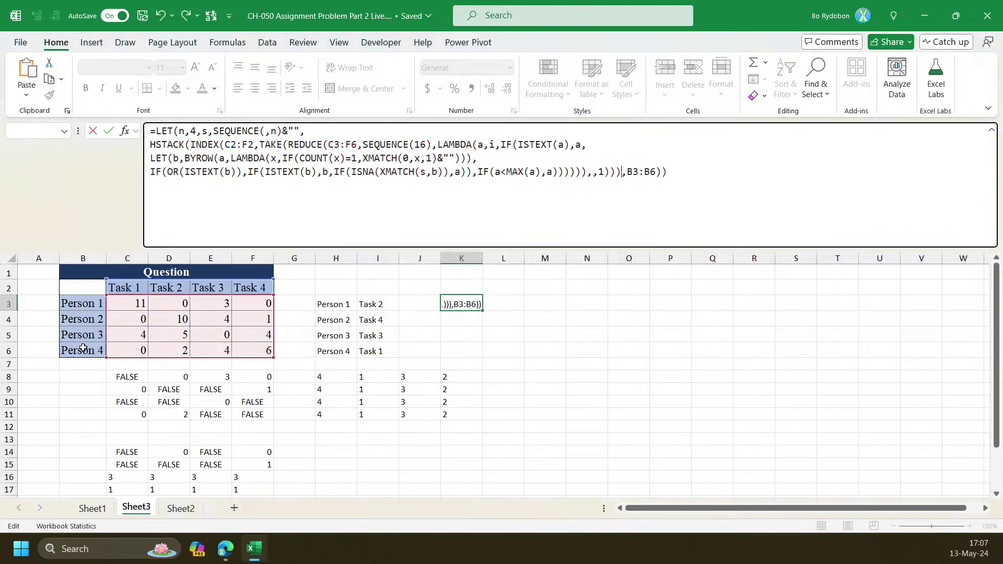
pyautogui.press('BackSpace')
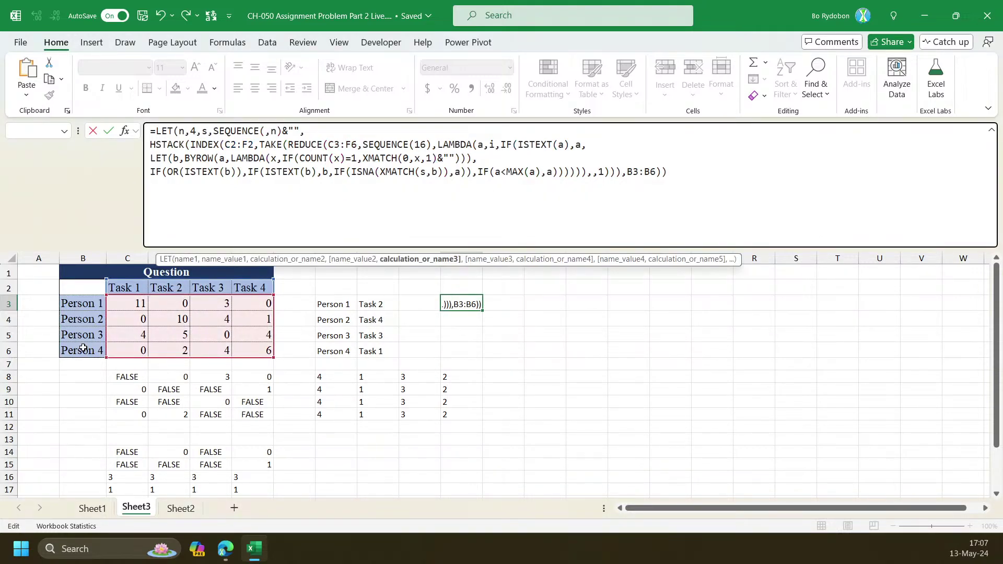
pyautogui.press('Return')
pyautogui.press('Up')
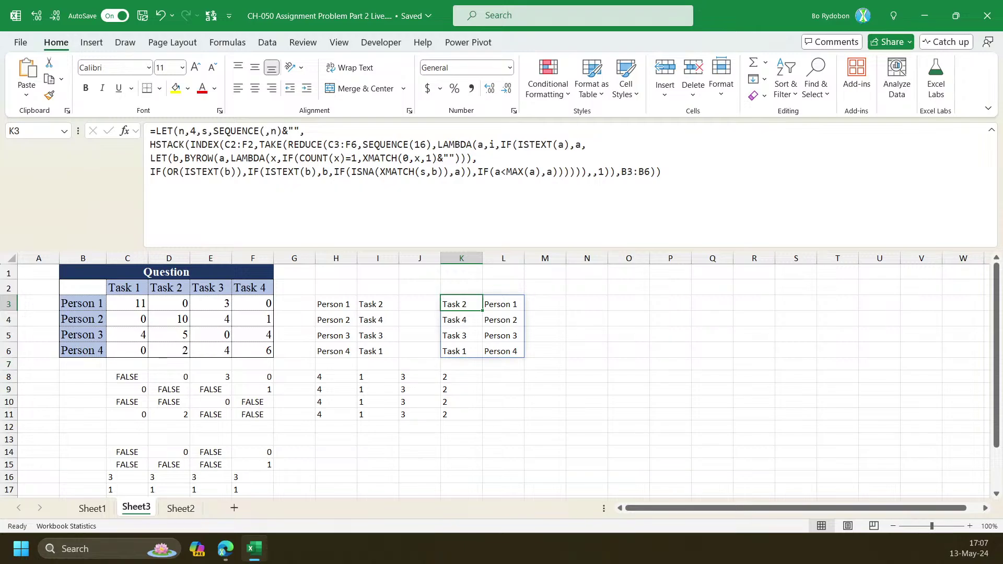
# Wrap the HSTACK in K3's formula in SORT(…) to order the rows by task, and enter it
pyautogui.click(151, 146)
pyautogui.write('SORT(')
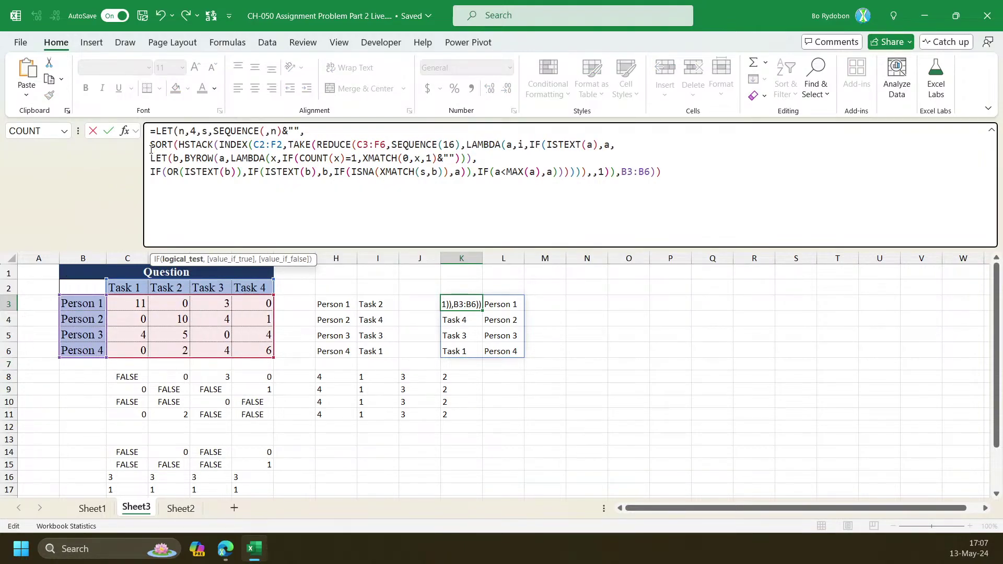
pyautogui.press('End')
pyautogui.write(')')
pyautogui.press('Return')
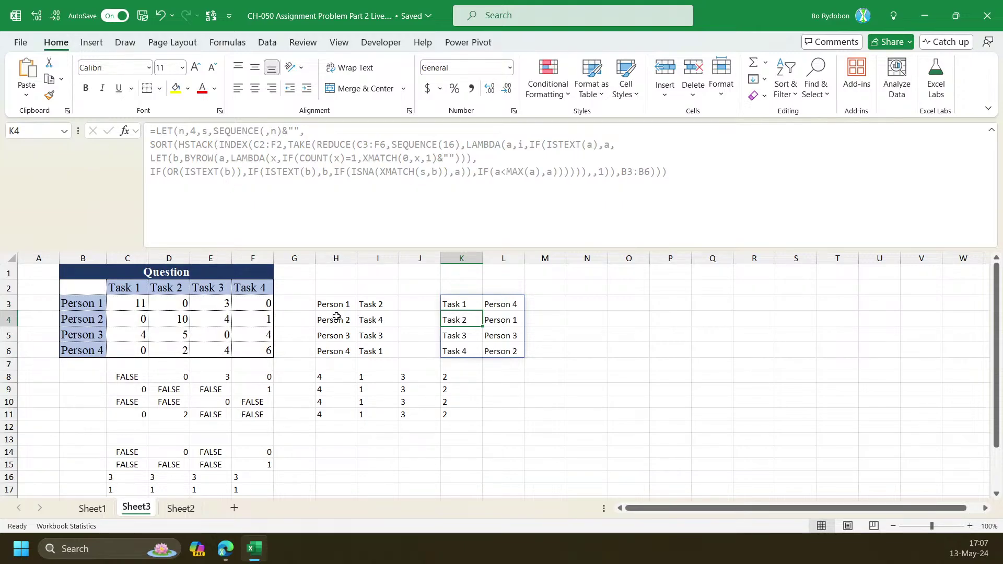
# Add the variable z,C3:F6 on its own first line of the LET in K3's formula
pyautogui.click(454, 304)
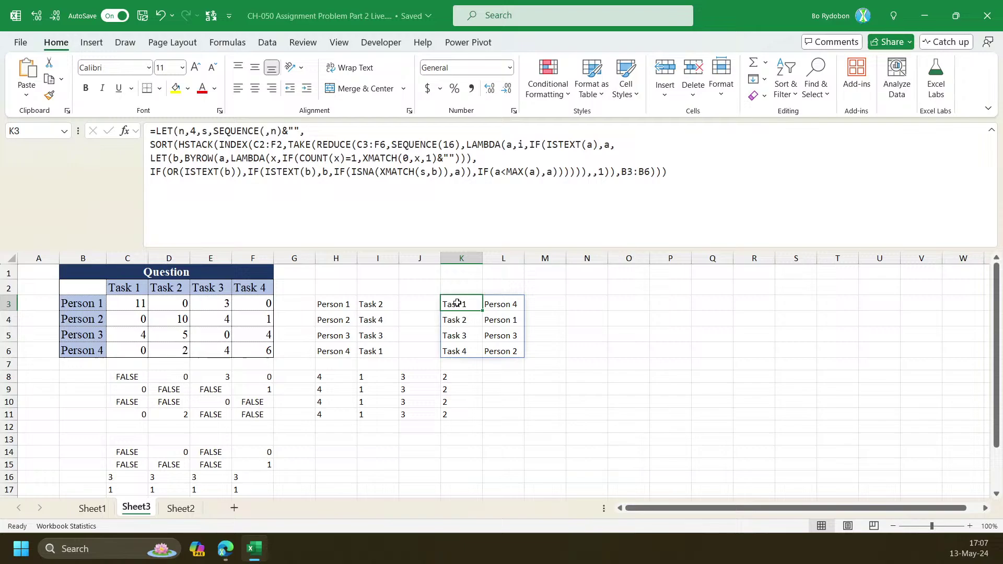
pyautogui.click(712, 186)
pyautogui.hotkey('ctrl', 'a')
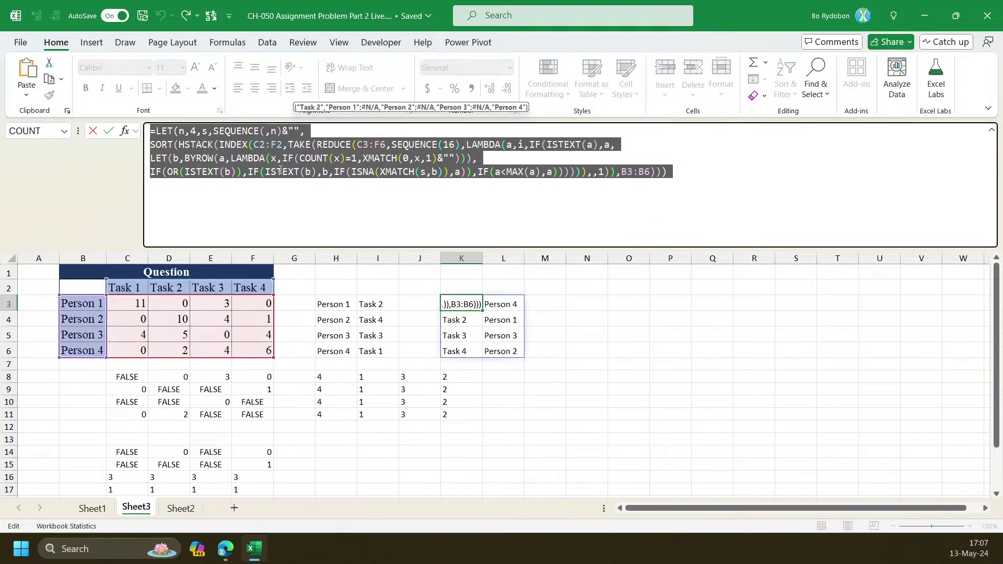
pyautogui.click(181, 130)
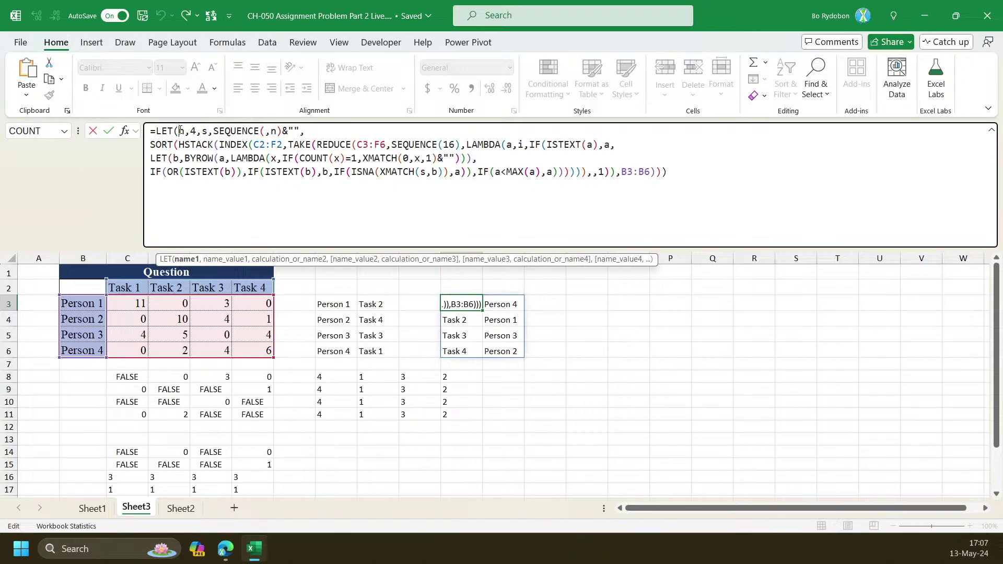
pyautogui.hotkey('alt', 'Return')
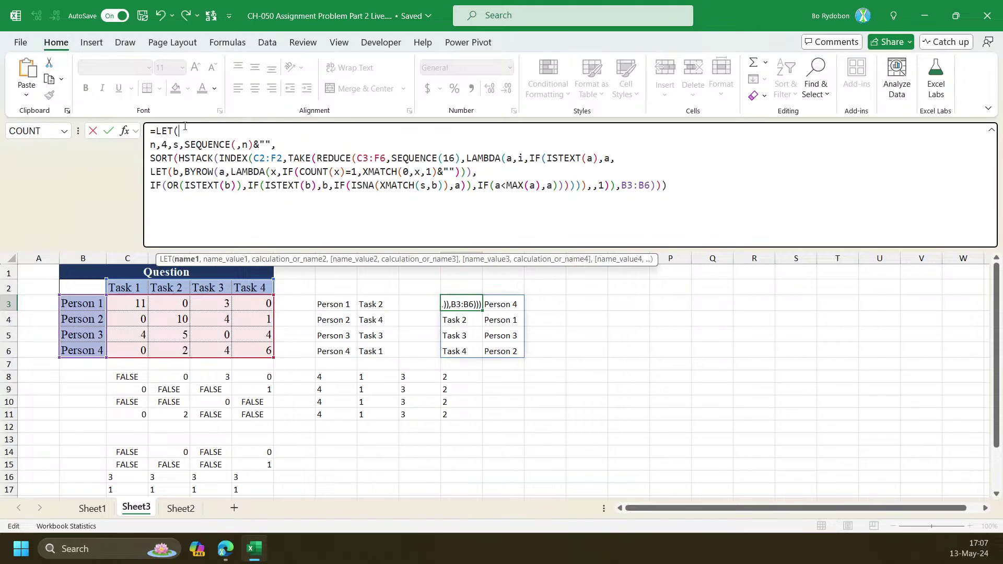
pyautogui.write('z,')
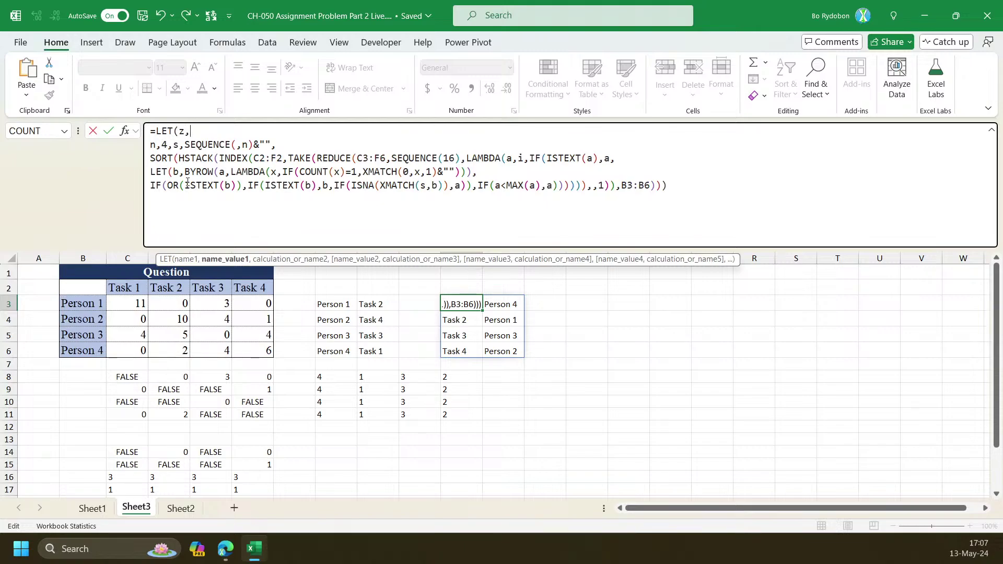
pyautogui.moveTo(130, 305); pyautogui.dragTo(258, 351)
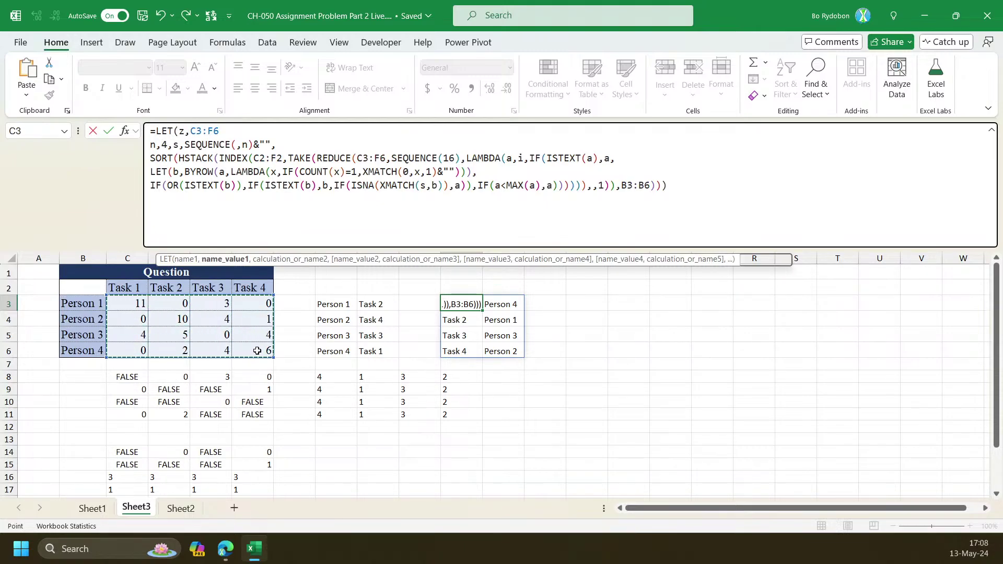
pyautogui.write(',')
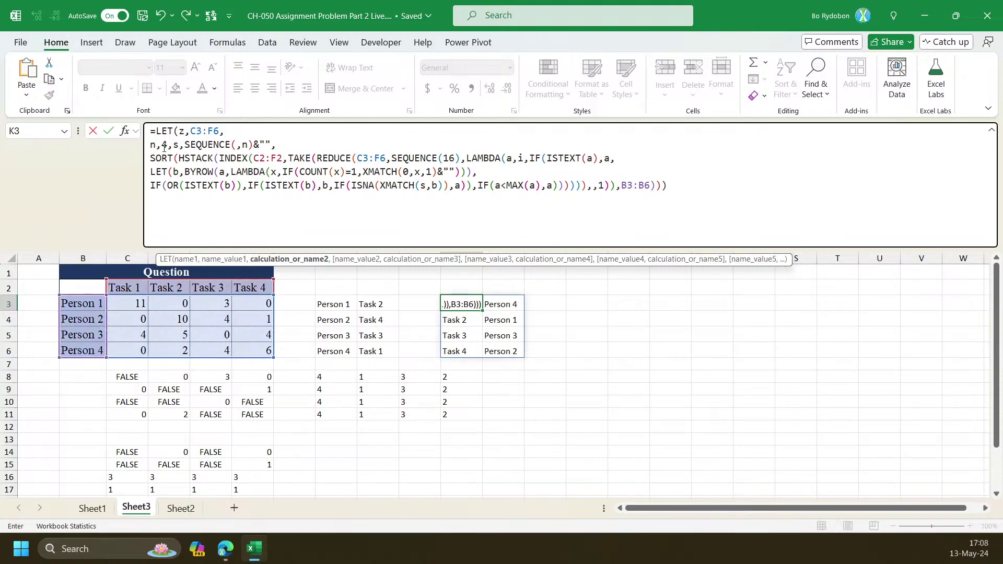
# Remove the n,4 definition from K3's formula and use ROWS(z) instead of n in the SEQUENCE for s
pyautogui.moveTo(170, 148); pyautogui.dragTo(140, 155)
pyautogui.press('Delete')
pyautogui.press('Delete')
pyautogui.doubleClick(221, 145)
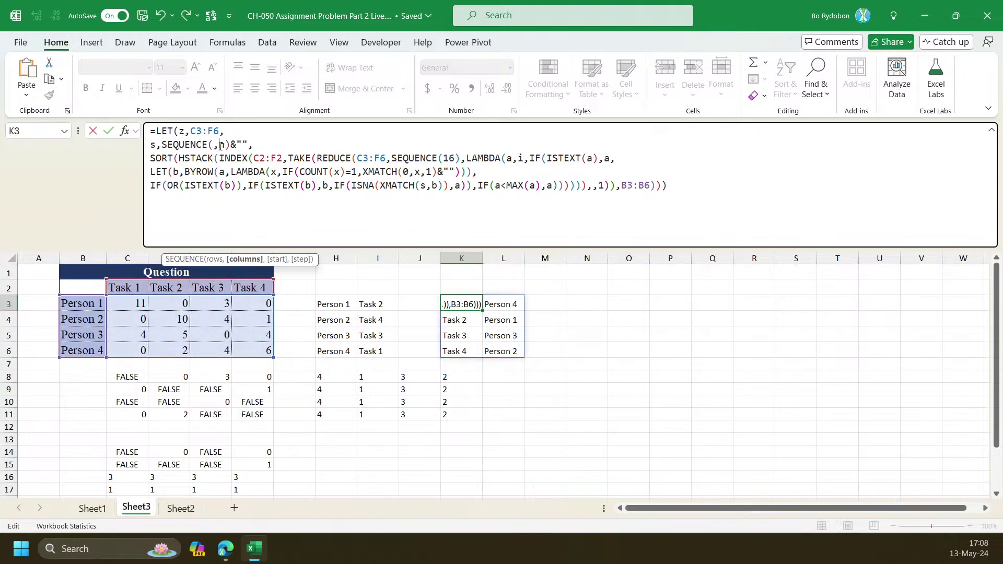
pyautogui.write('ROWS(z)')
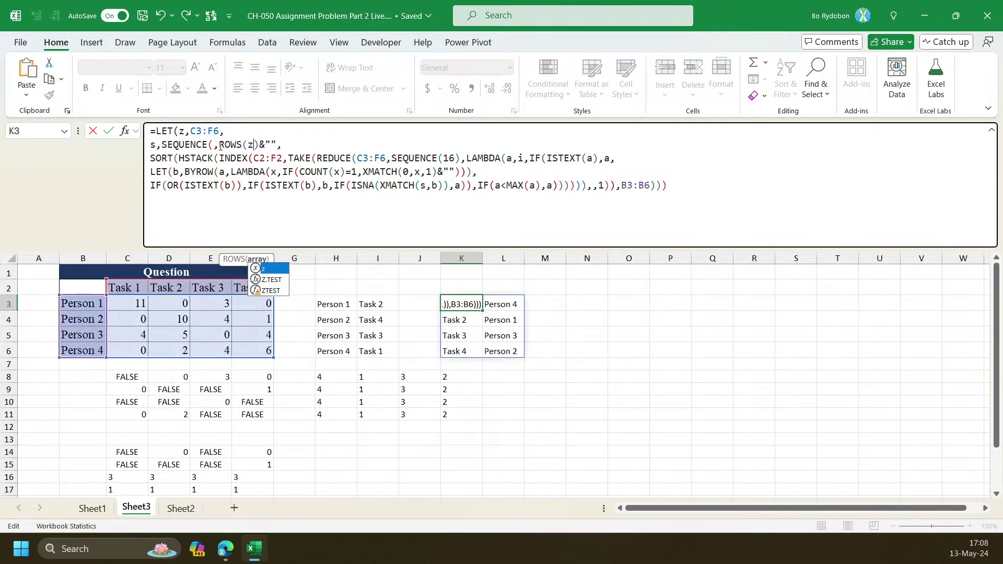
pyautogui.doubleClick(268, 158)
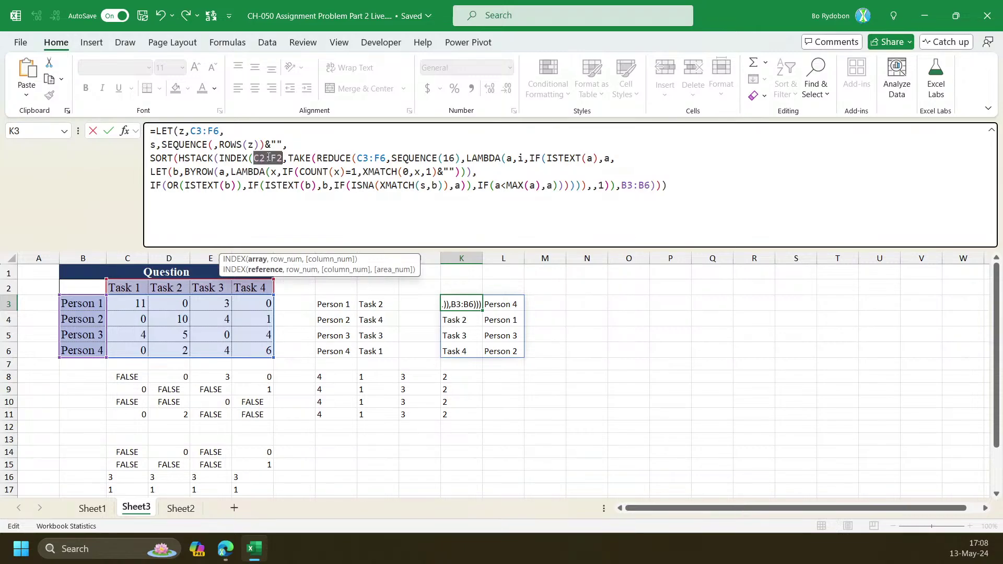
pyautogui.write('z')
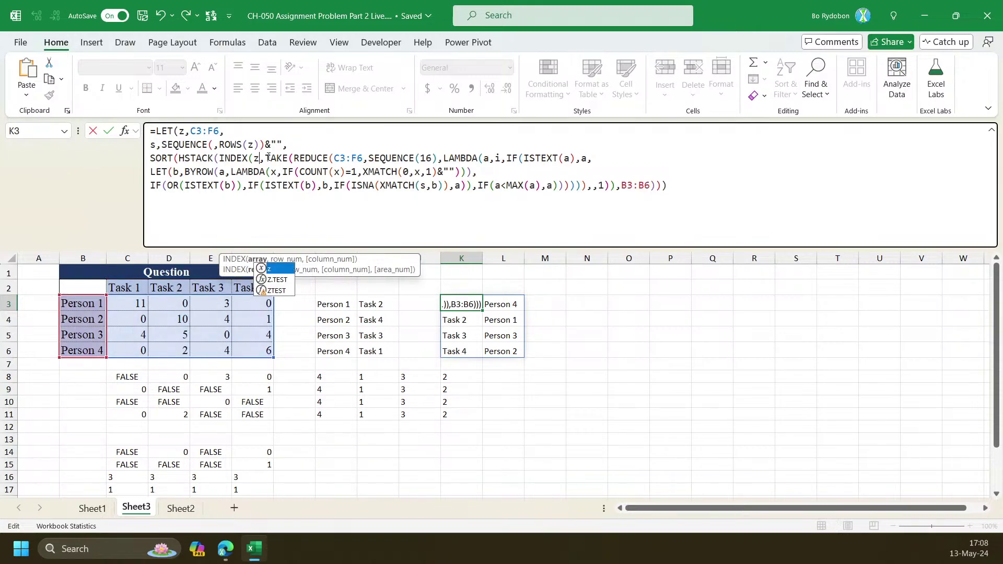
pyautogui.hotkey('ctrl', 'z')
# Replace REDUCE's initial value C3:F6 and its array SEQUENCE(16) with z in K3's formula, and enter it
pyautogui.doubleClick(371, 158)
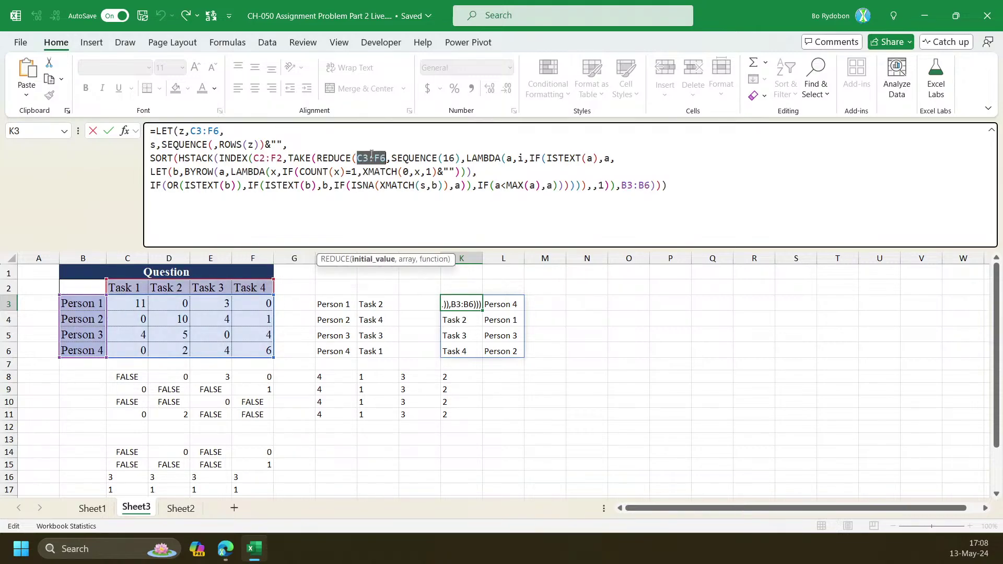
pyautogui.write('z')
pyautogui.click(384, 156)
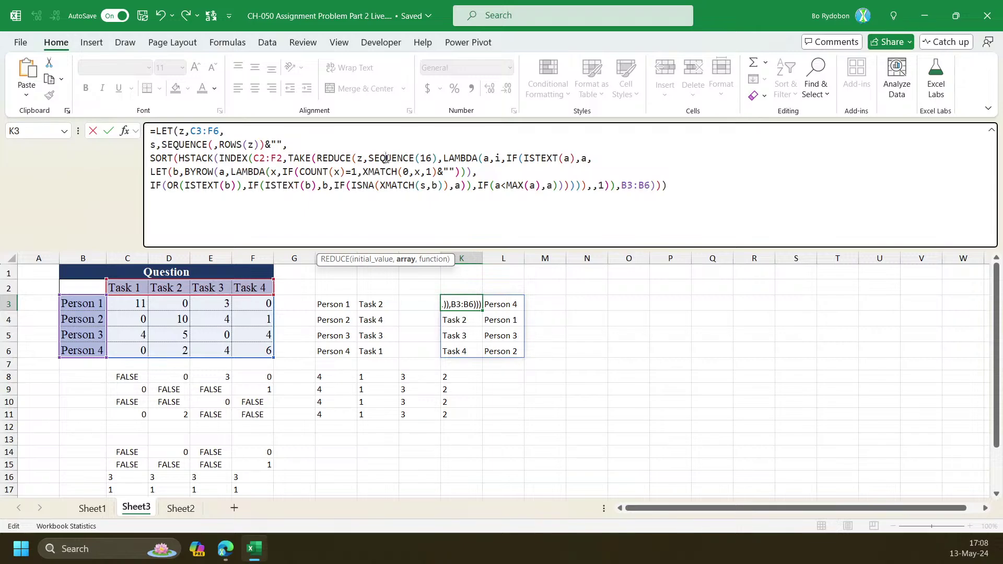
pyautogui.click(406, 259)
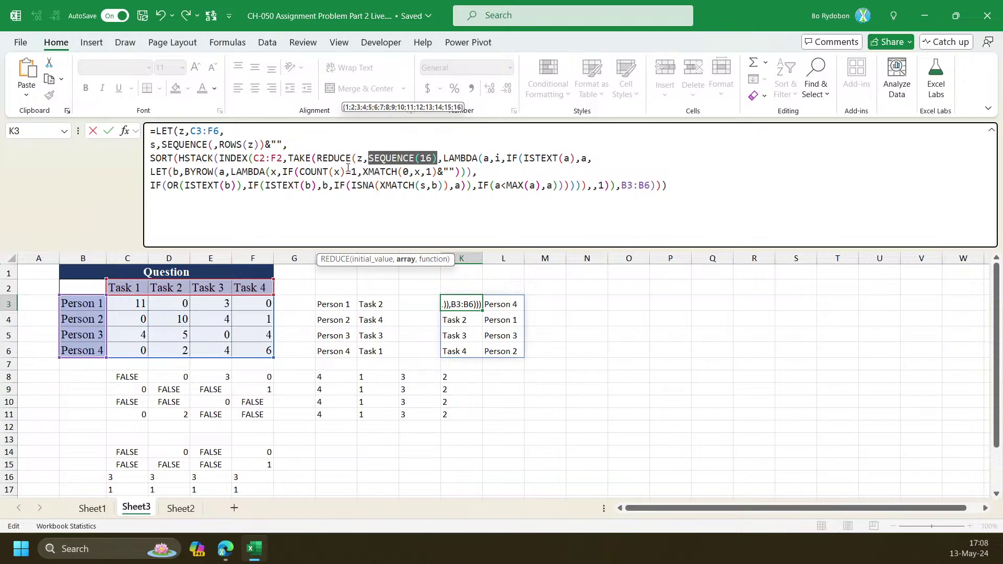
pyautogui.write('z')
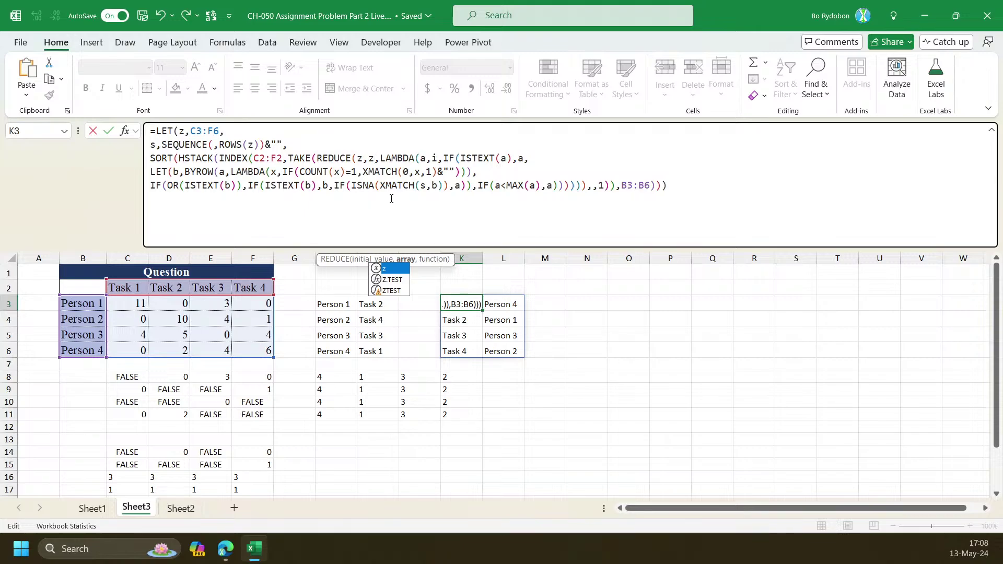
pyautogui.doubleClick(434, 158)
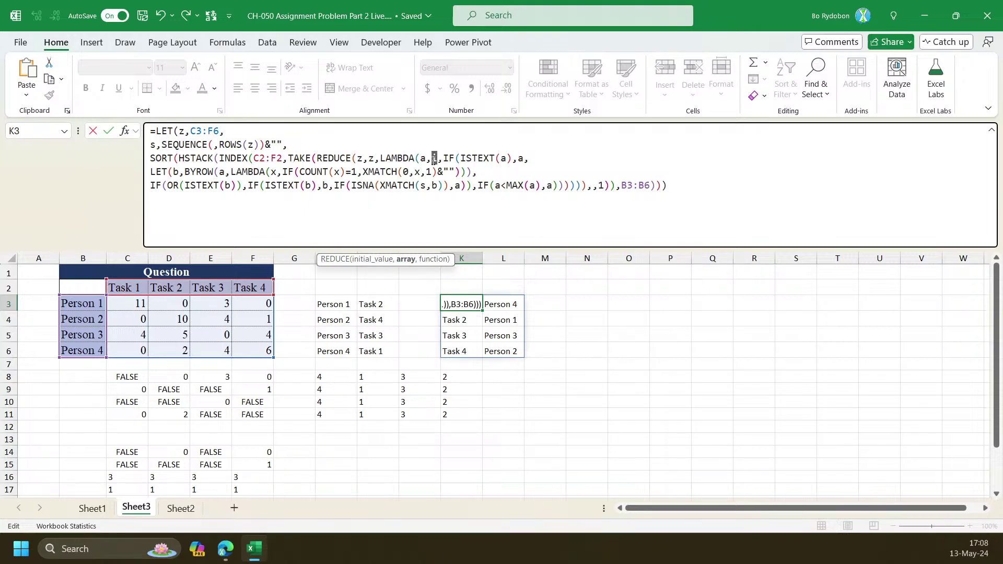
pyautogui.click(673, 186)
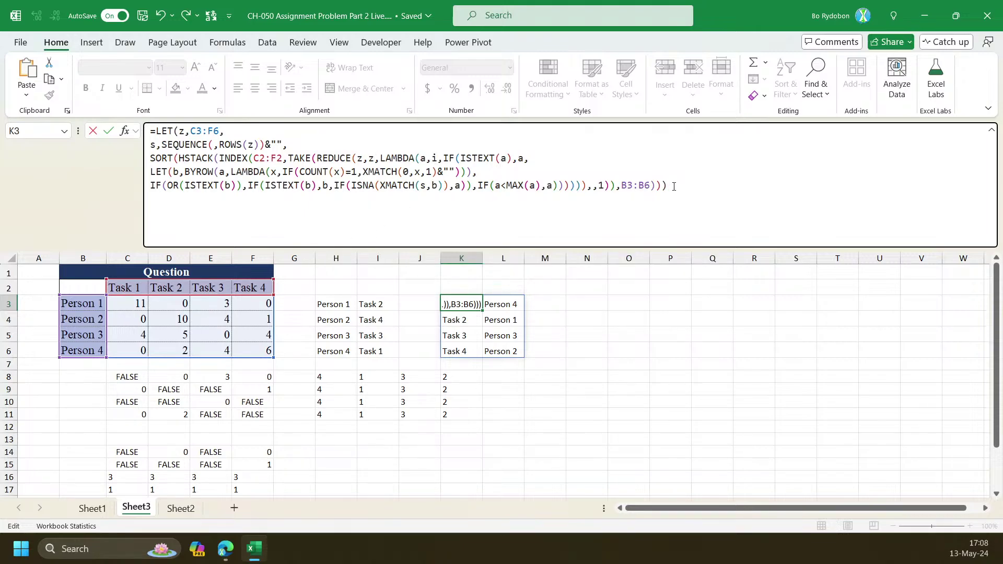
pyautogui.hotkey('ctrl', 'Return')
# Copy K3's whole formula, switch to the LinkedIn post in Edge, and post the formula as a new comment
pyautogui.click(673, 190)
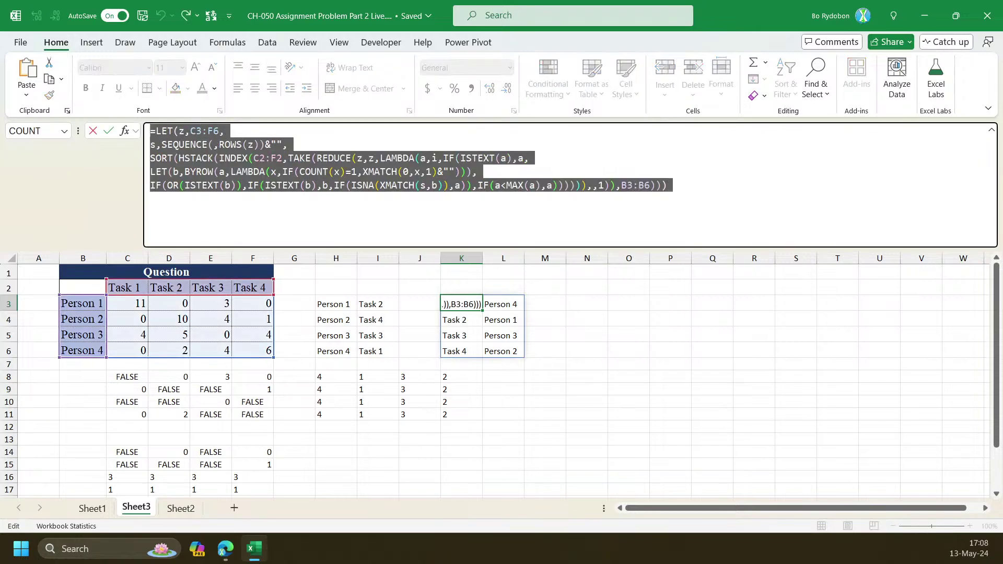
pyautogui.click(225, 549)
pyautogui.scroll(15, 395, 407)
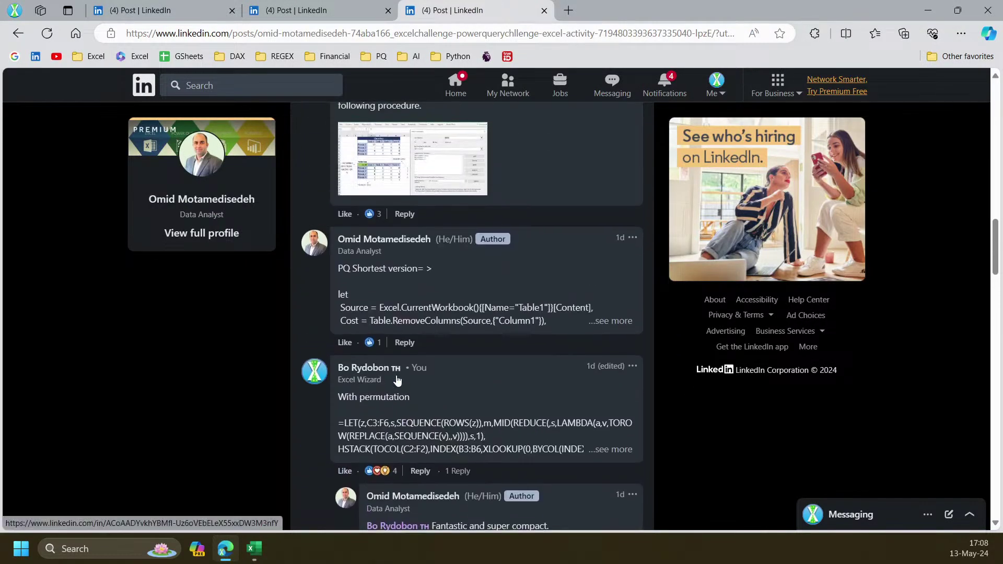
pyautogui.click(406, 211)
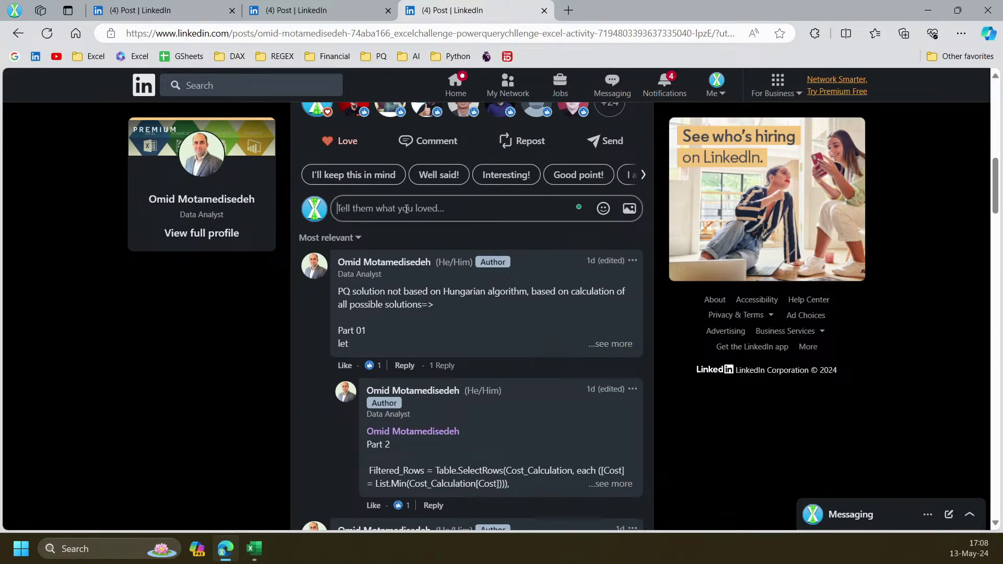
pyautogui.hotkey('ctrl', 'v')
pyautogui.click(354, 330)
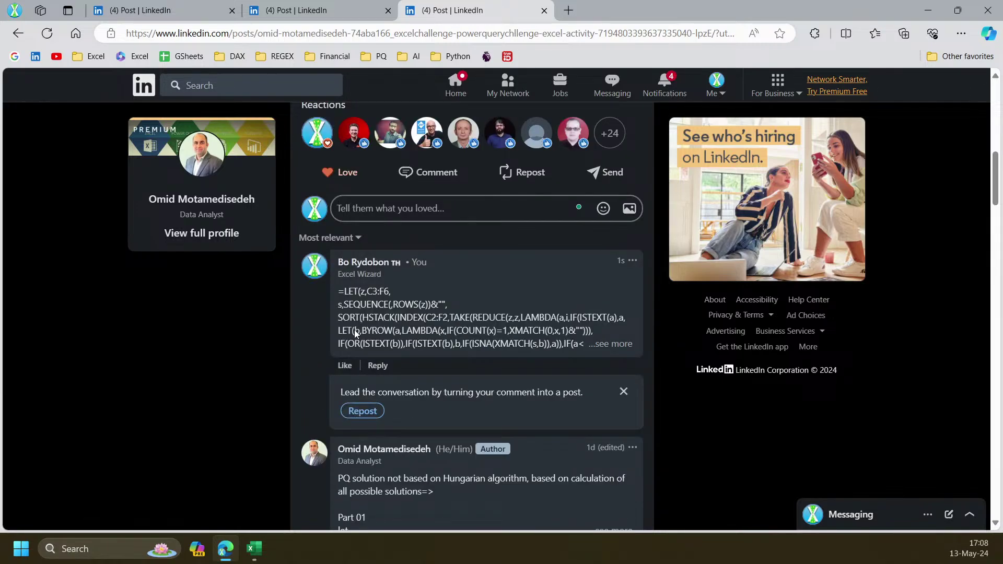
# Review the challenge description and the posted comments on the LinkedIn post
pyautogui.scroll(6, 527, 354)
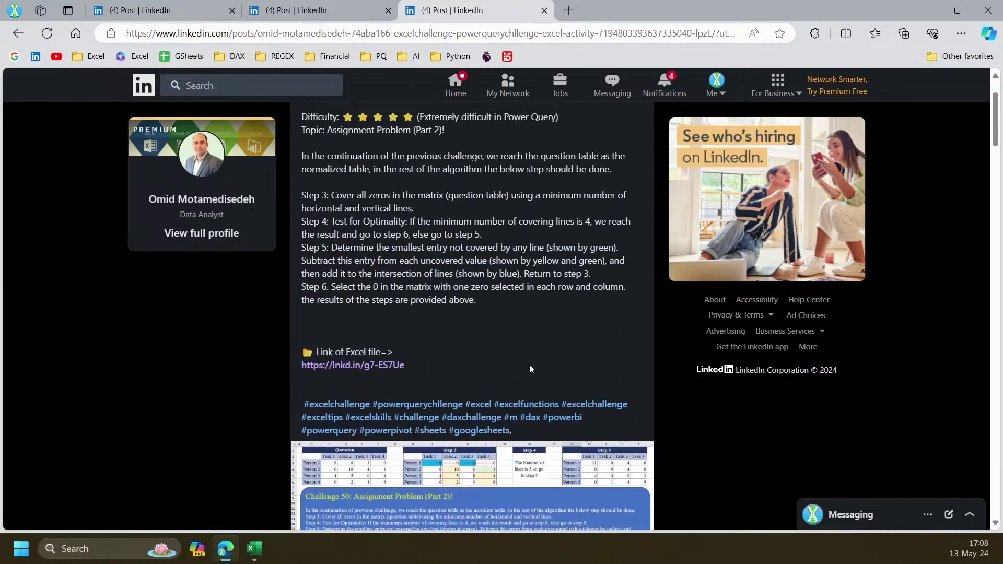
pyautogui.scroll(-6, 528, 368)
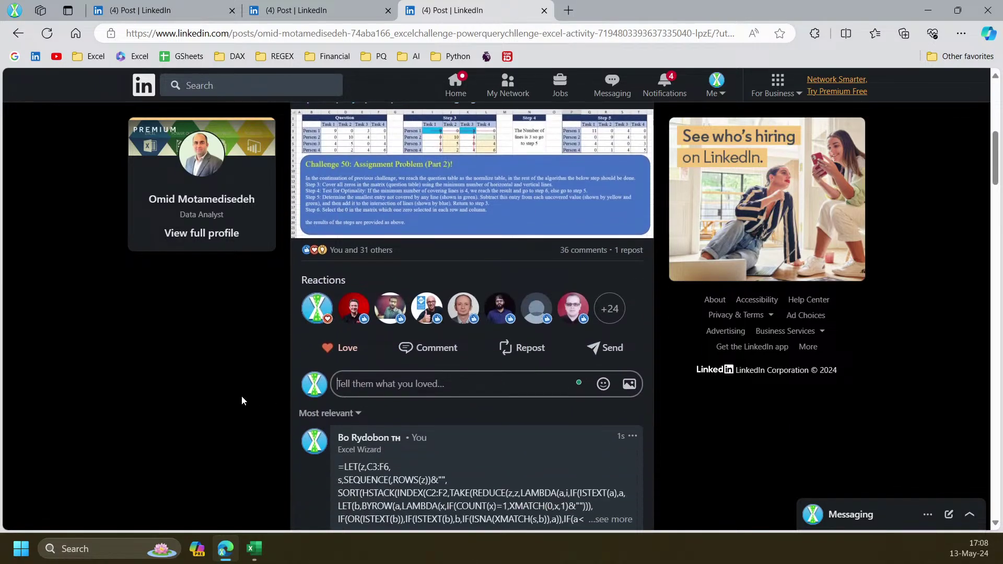
pyautogui.scroll(-4, 380, 377)
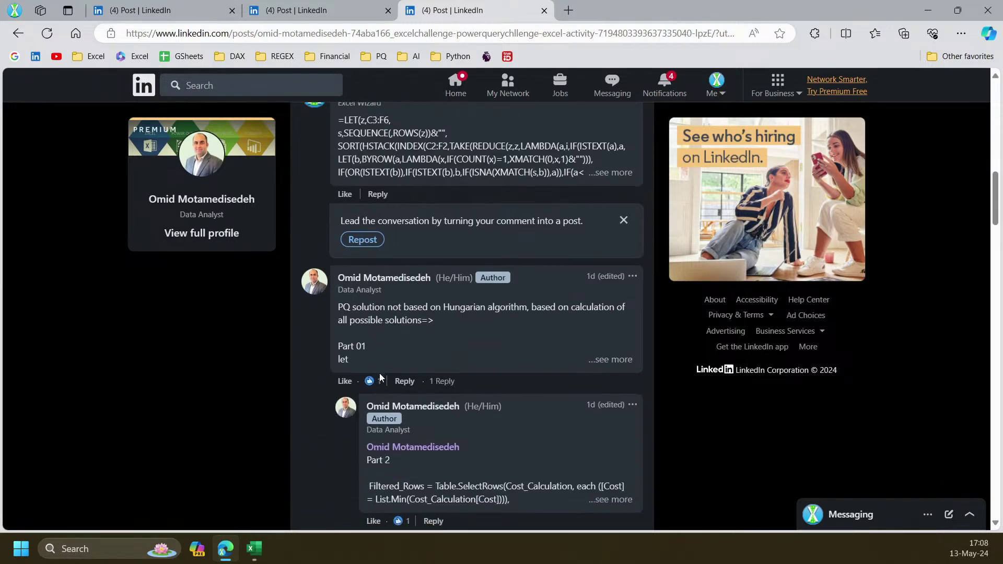
# Switch to Excel and examine the earlier solution attempts on Sheet1, including the formulas in B9 and Q8
pyautogui.click(254, 548)
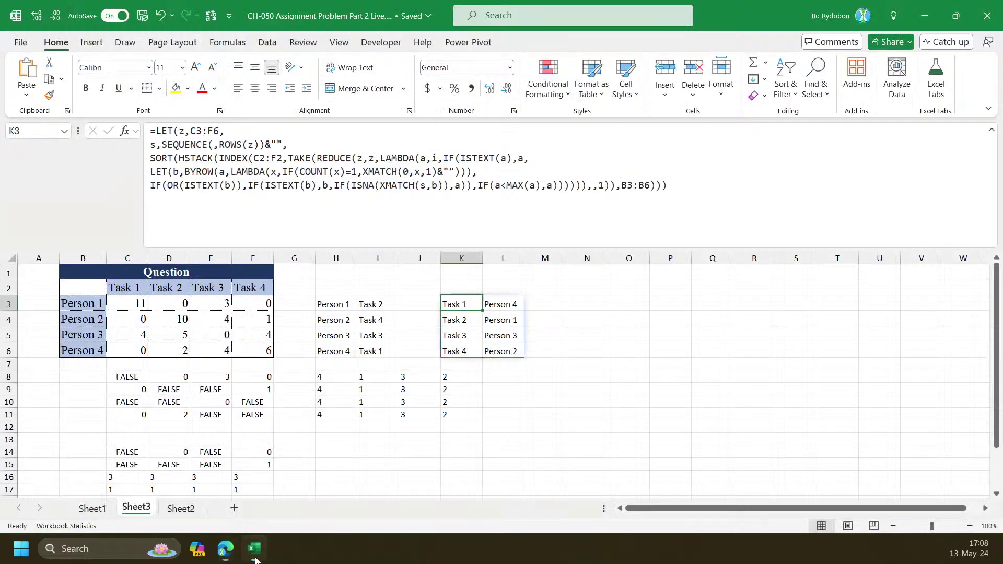
pyautogui.click(92, 508)
pyautogui.click(52, 390)
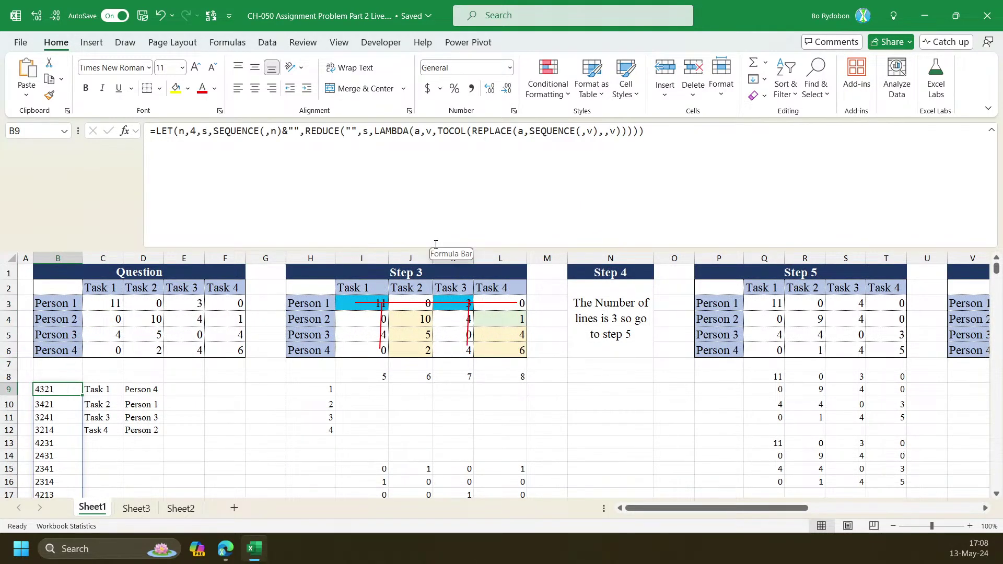
pyautogui.scroll(-3, 150, 467)
pyautogui.scroll(3, 151, 445)
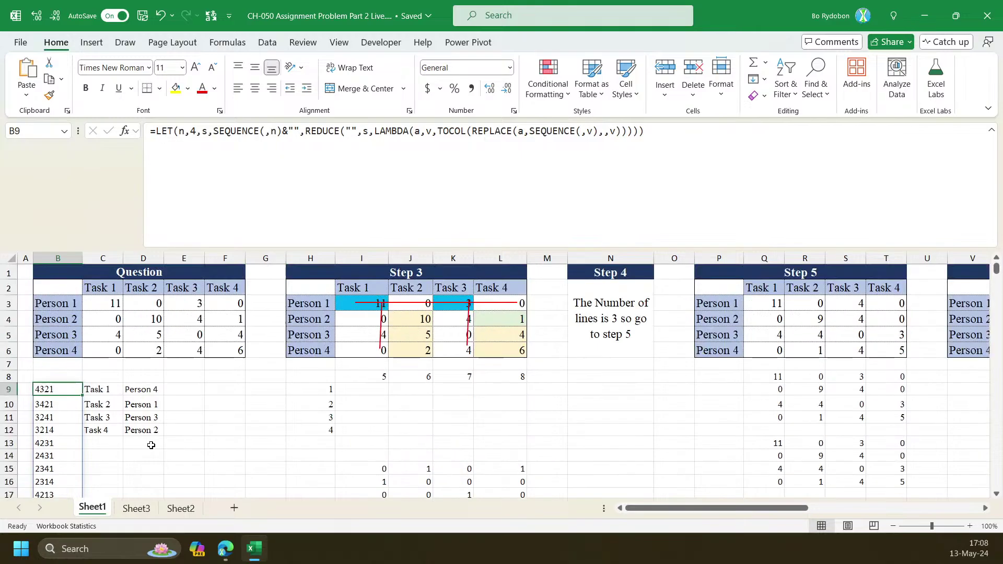
pyautogui.click(375, 377)
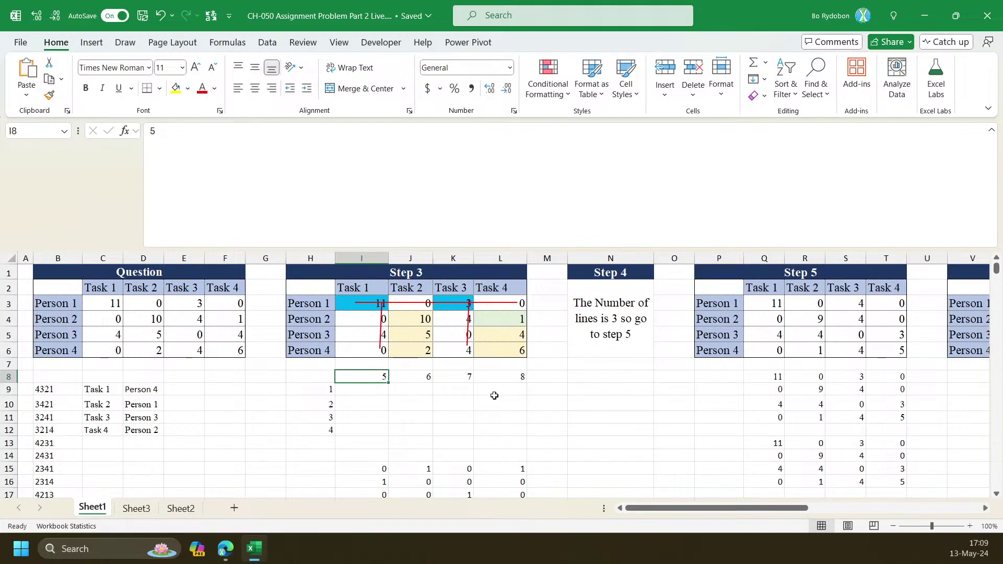
pyautogui.click(763, 372)
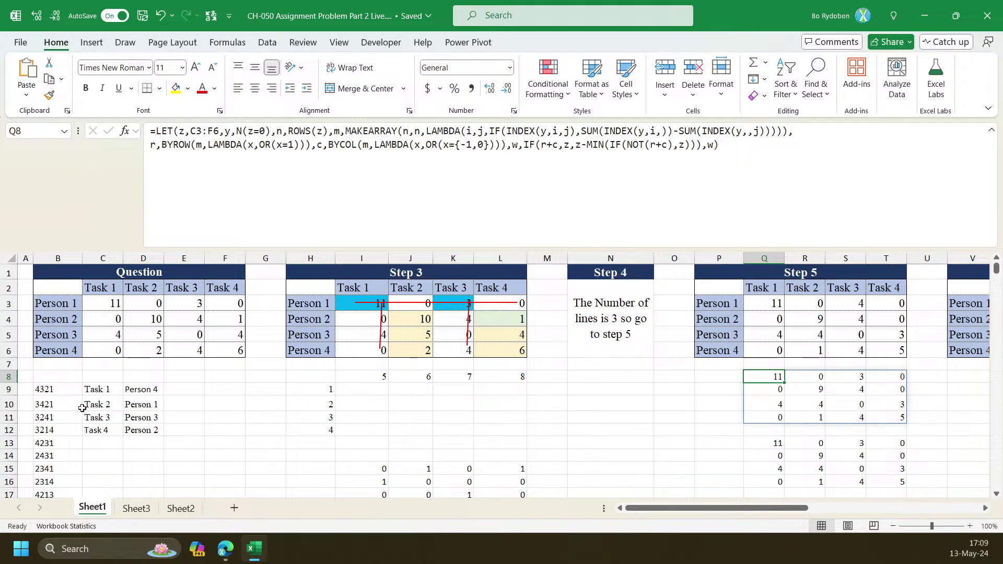
# Copy the full text of the permutation formula in B9 on Sheet1
pyautogui.click(49, 400)
pyautogui.click(57, 386)
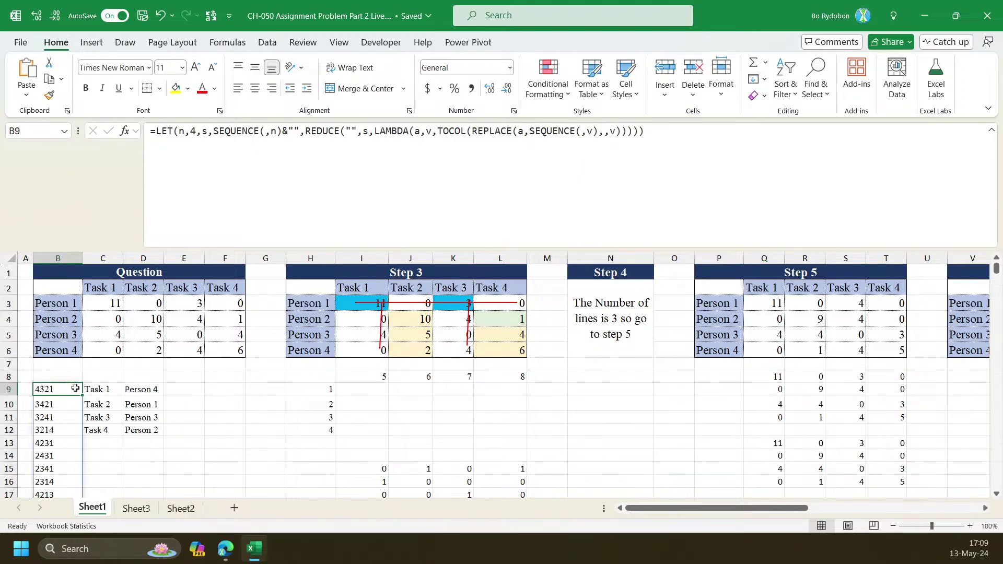
pyautogui.moveTo(739, 162); pyautogui.dragTo(92, 198)
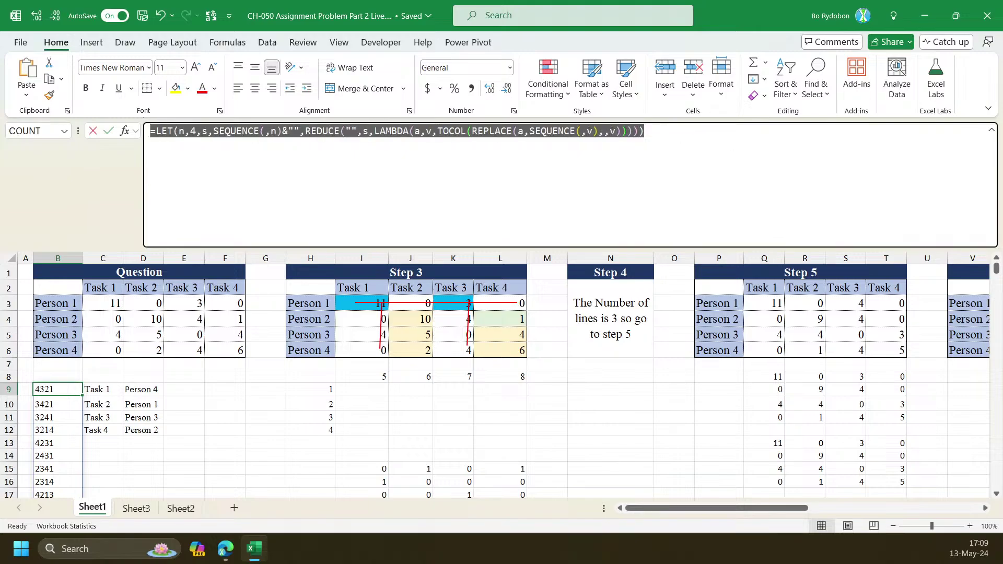
pyautogui.press('Escape')
pyautogui.moveTo(658, 133); pyautogui.dragTo(149, 134)
pyautogui.hotkey('ctrl', 'c')
pyautogui.press('Escape')
# Paste the copied permutation formula into Y10, below the second Step 3 table, with n set to 9
pyautogui.moveTo(697, 509); pyautogui.dragTo(821, 510)
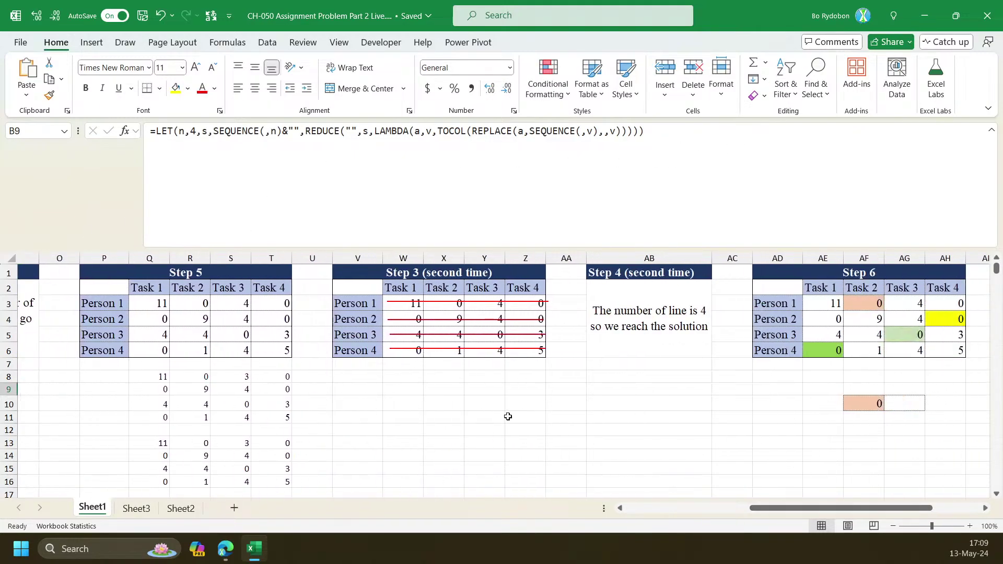
pyautogui.click(498, 403)
pyautogui.click(311, 200)
pyautogui.hotkey('ctrl', 'v')
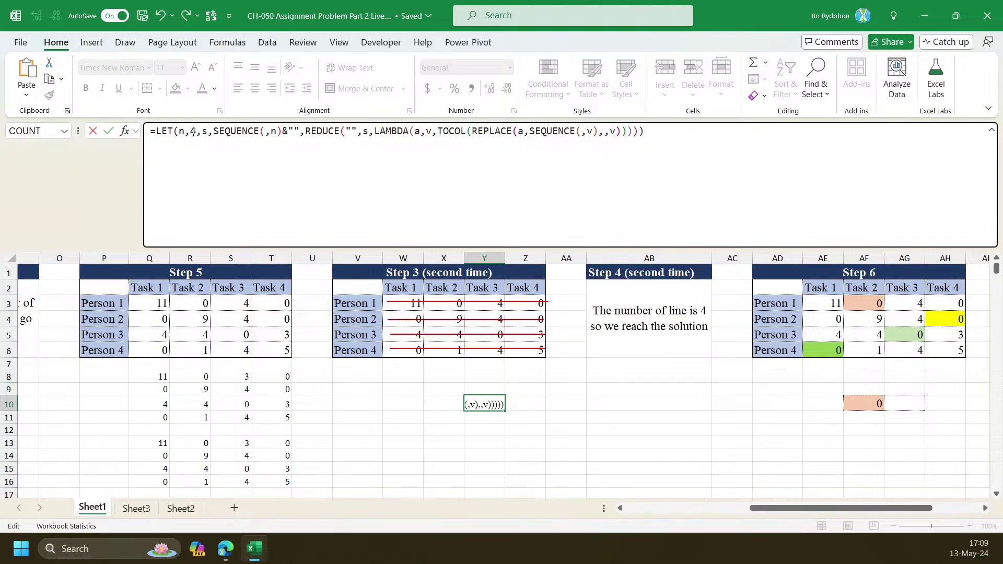
pyautogui.doubleClick(192, 132)
pyautogui.write('9')
pyautogui.hotkey('ctrl', 'Return')
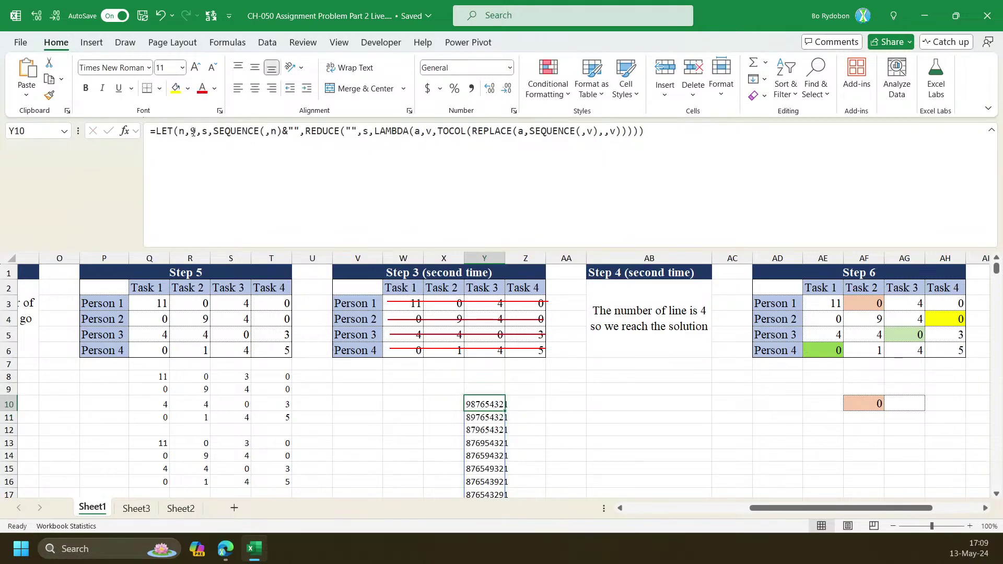
# Count the permutations in the spilled list by entering =ROWS(Y10#) in Y9
pyautogui.hotkey('ctrl', 'shift', 'Down')
pyautogui.press('Up')
pyautogui.write('=')
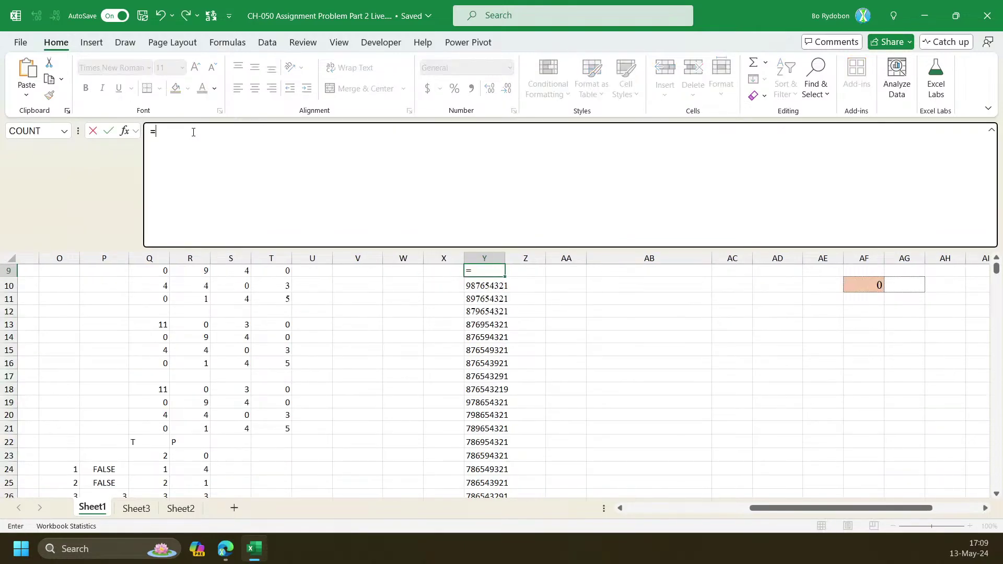
pyautogui.write('ROWS(')
pyautogui.press('Down')
pyautogui.write('#)')
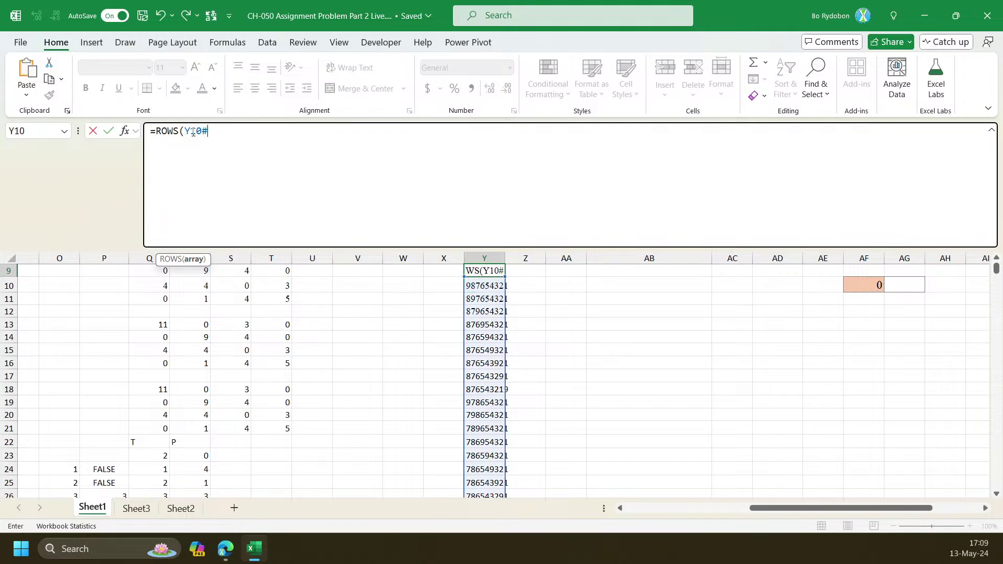
pyautogui.press('Return')
pyautogui.press('Up')
# Set n to 10 in Y10's permutation formula to test a larger size
pyautogui.press('Down')
pyautogui.scroll(2, 478, 360)
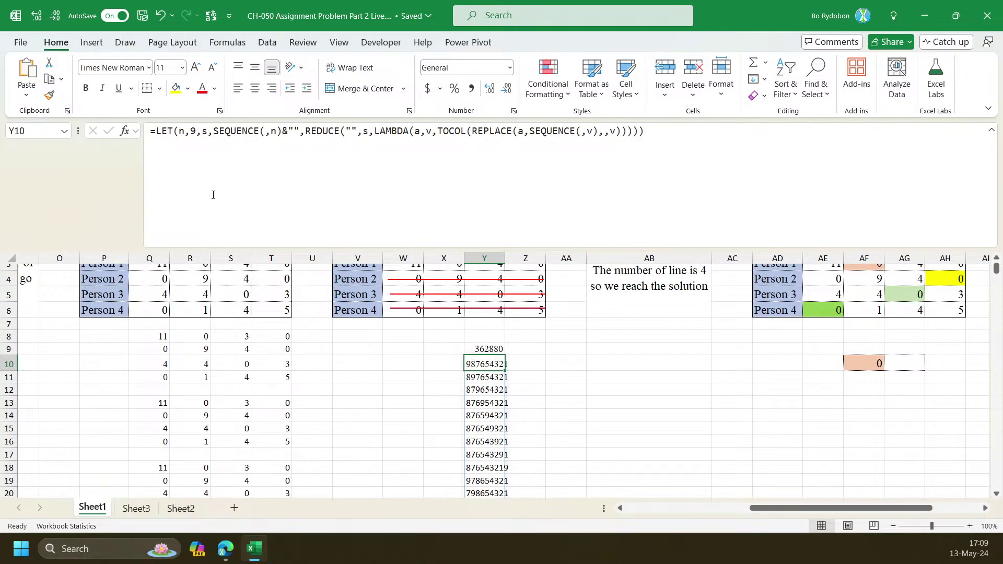
pyautogui.doubleClick(193, 130)
pyautogui.write('10')
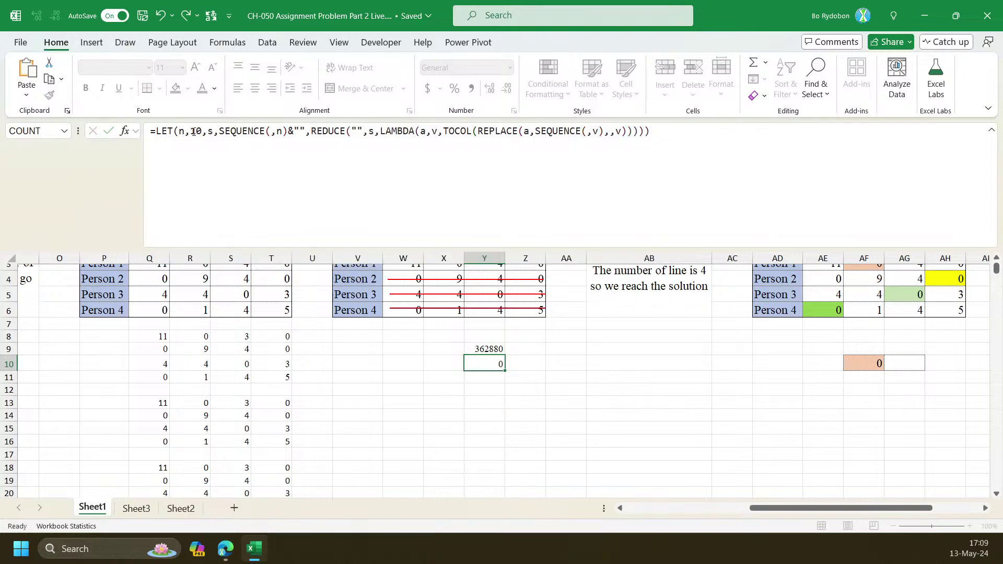
pyautogui.press('Return')
pyautogui.press('Up')
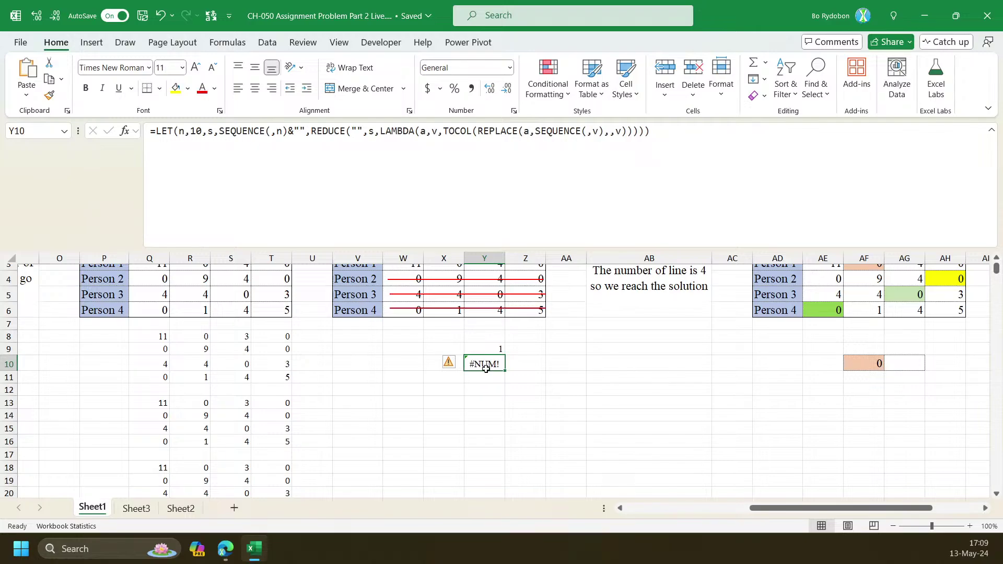
# Examine the line-covering formulas on Sheet1, checking the zero matrix in I15 and the LET formula in Q13
pyautogui.scroll(1, 486, 368)
pyautogui.hscroll(-5, 449, 402)
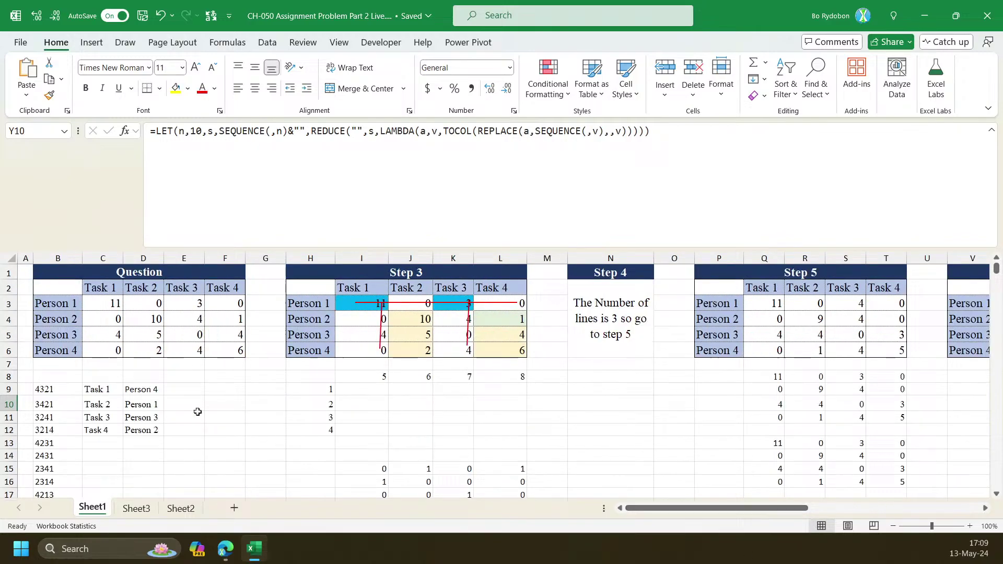
pyautogui.click(95, 300)
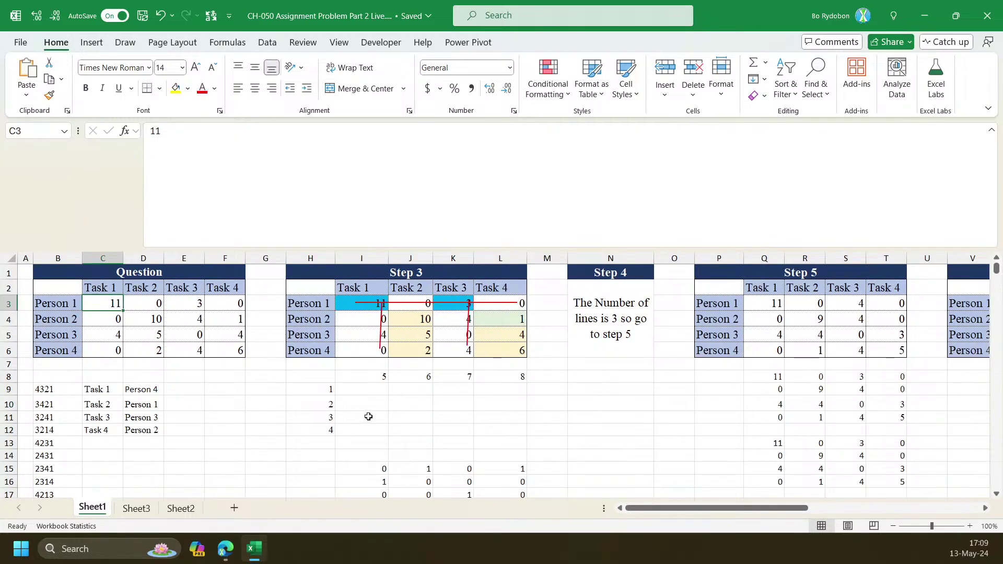
pyautogui.scroll(-3, 365, 421)
pyautogui.click(373, 352)
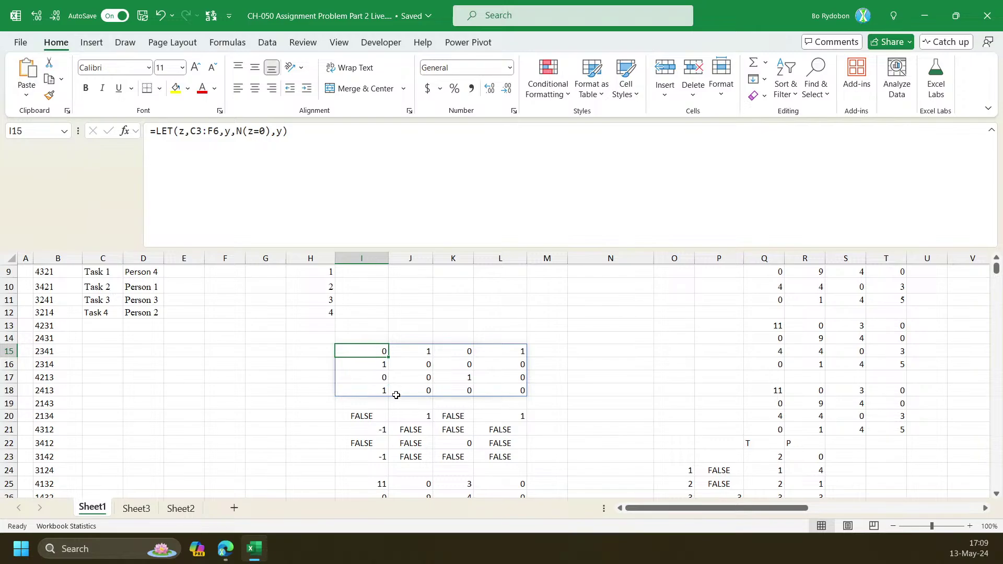
pyautogui.scroll(3, 396, 394)
pyautogui.scroll(-3, 369, 408)
pyautogui.scroll(2, 369, 408)
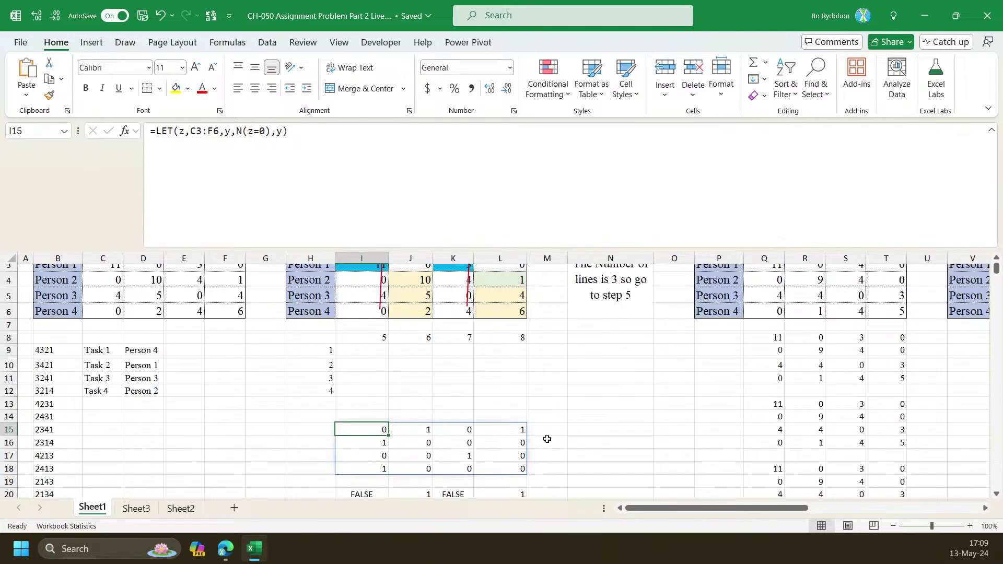
pyautogui.click(764, 404)
pyautogui.click(408, 182)
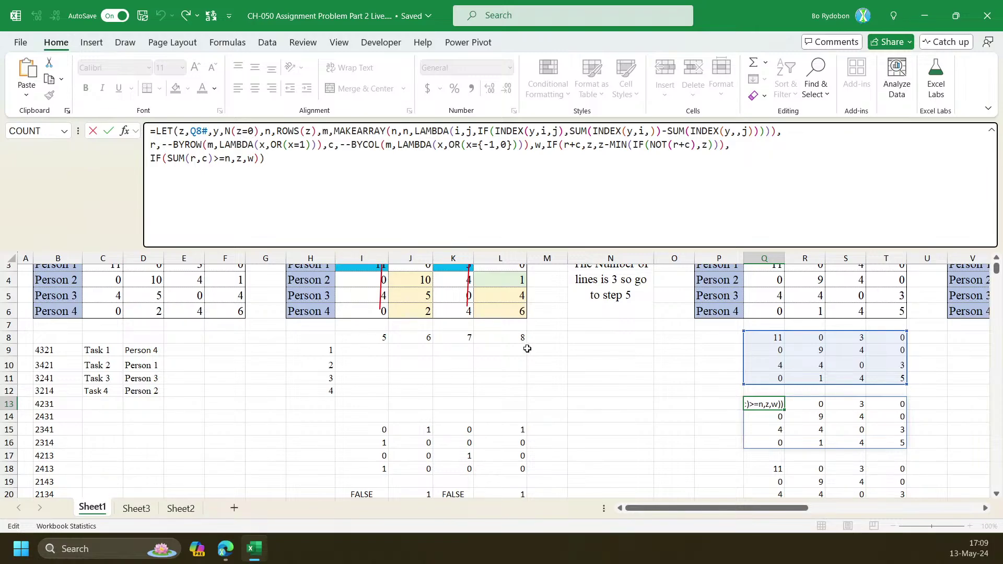
pyautogui.press('Escape')
# Inspect the INDEX and REDUCE arguments of K3's formula on Sheet3 without changing them
pyautogui.click(136, 509)
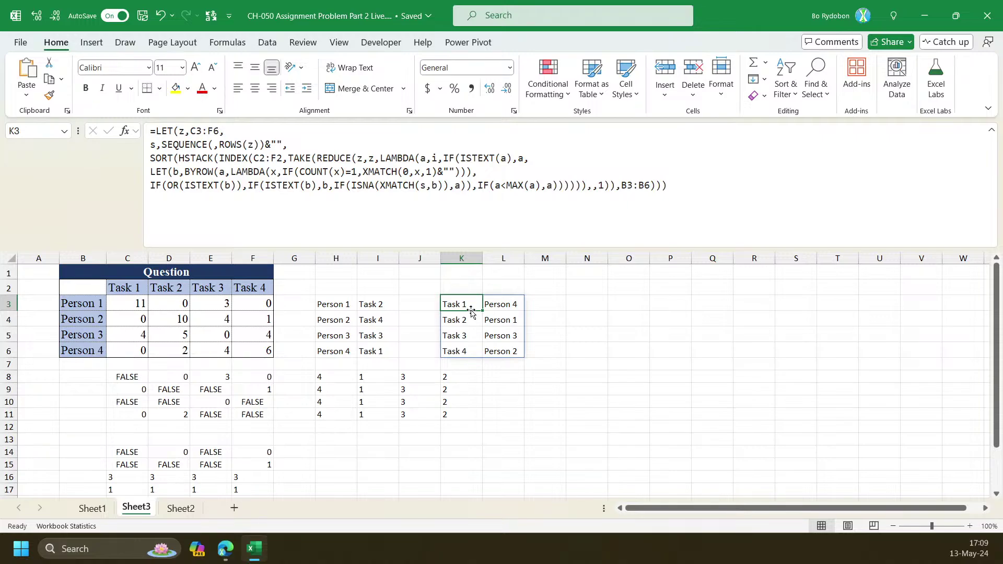
pyautogui.click(369, 158)
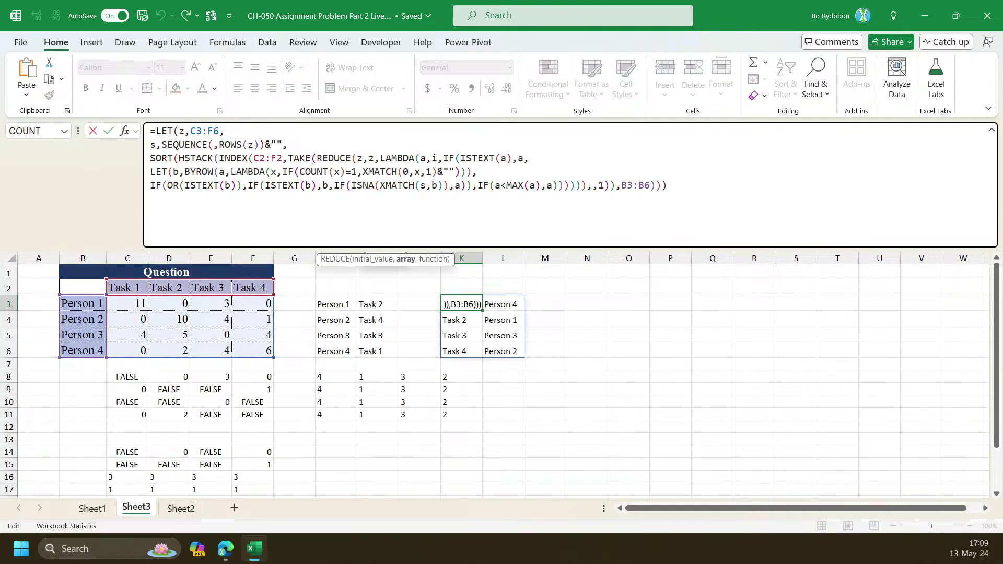
pyautogui.click(270, 160)
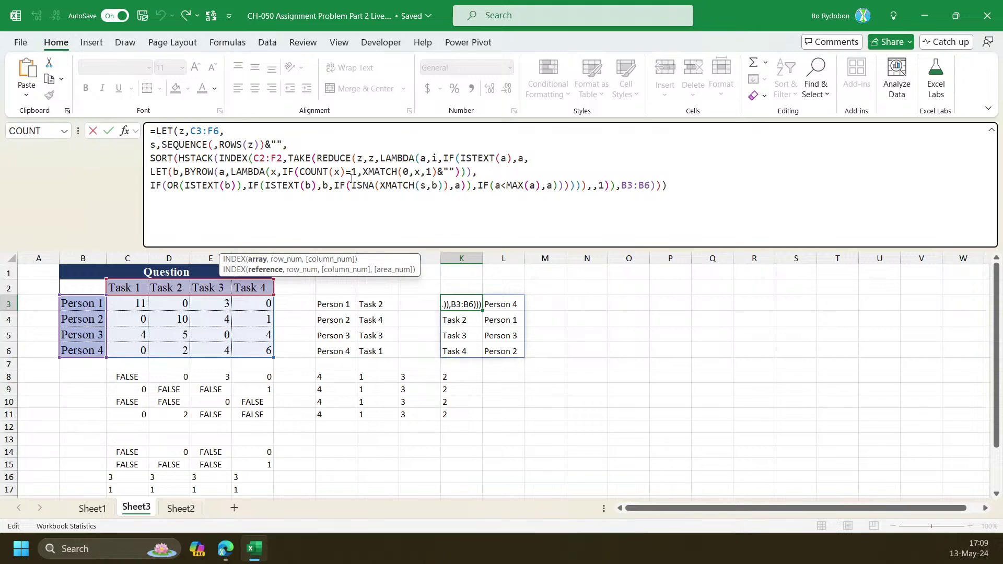
pyautogui.click(370, 158)
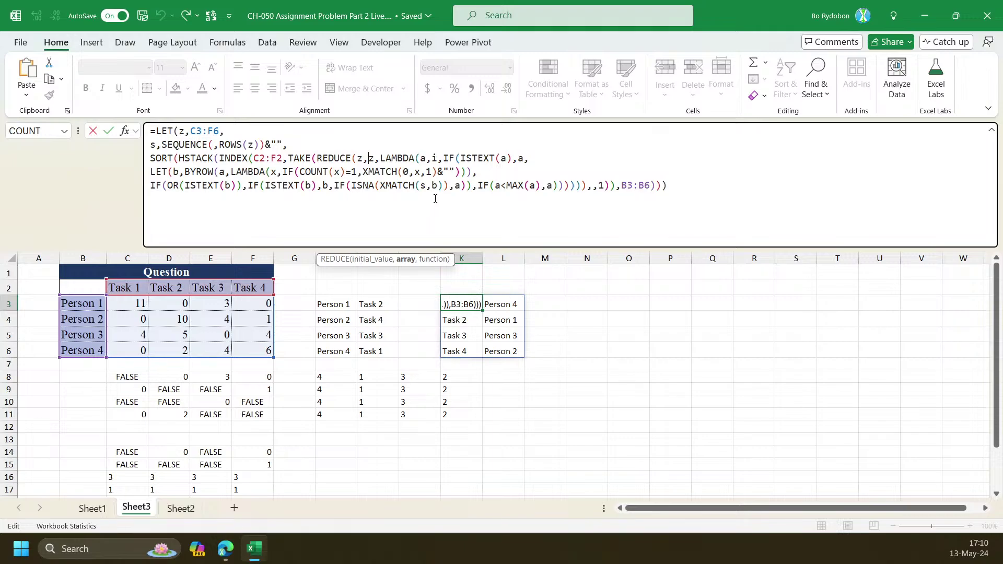
pyautogui.press('Return')
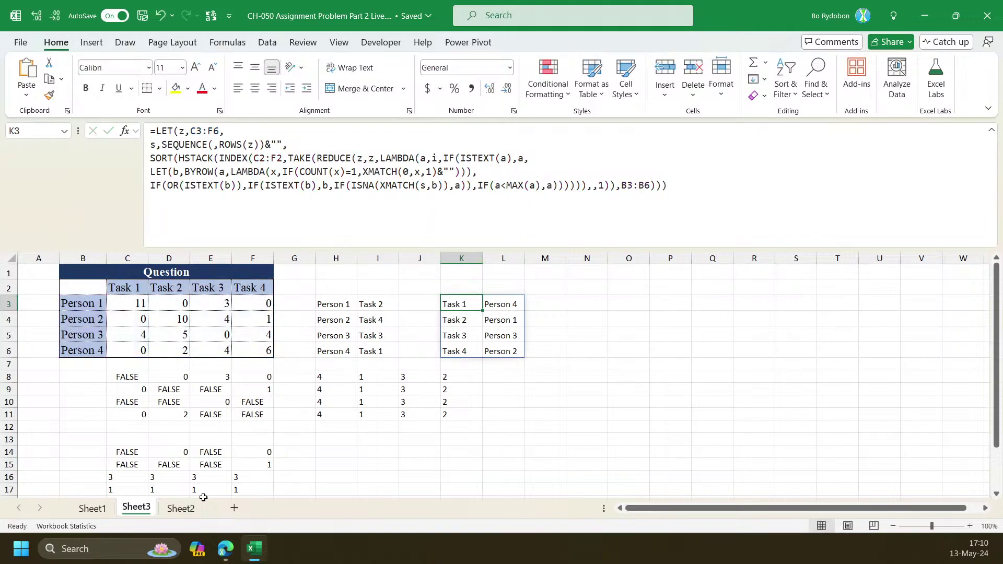
# Look at the permutation lists on Sheet2, then return to the LinkedIn post and review the challenge image and comments
pyautogui.click(194, 509)
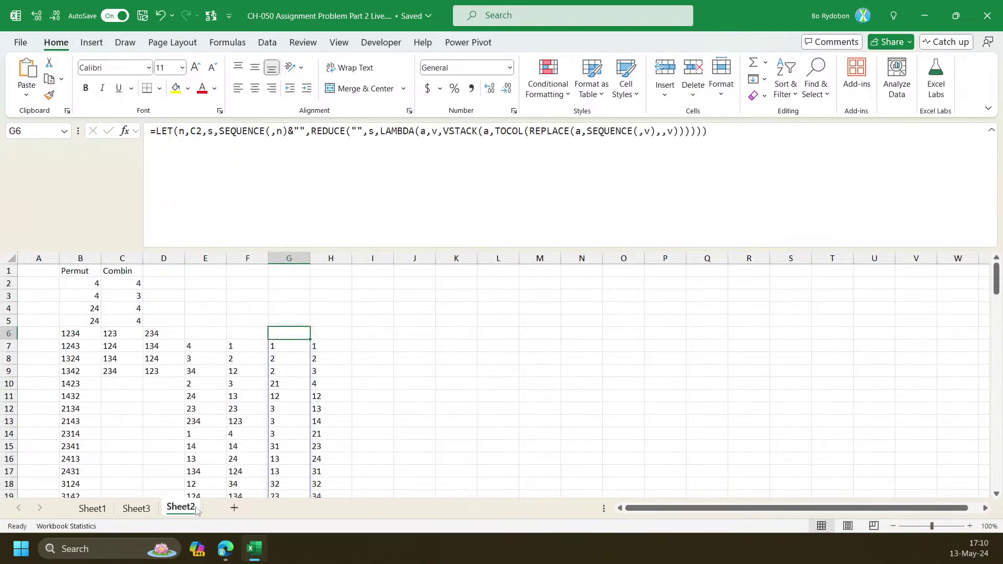
pyautogui.click(924, 16)
pyautogui.scroll(3, 537, 242)
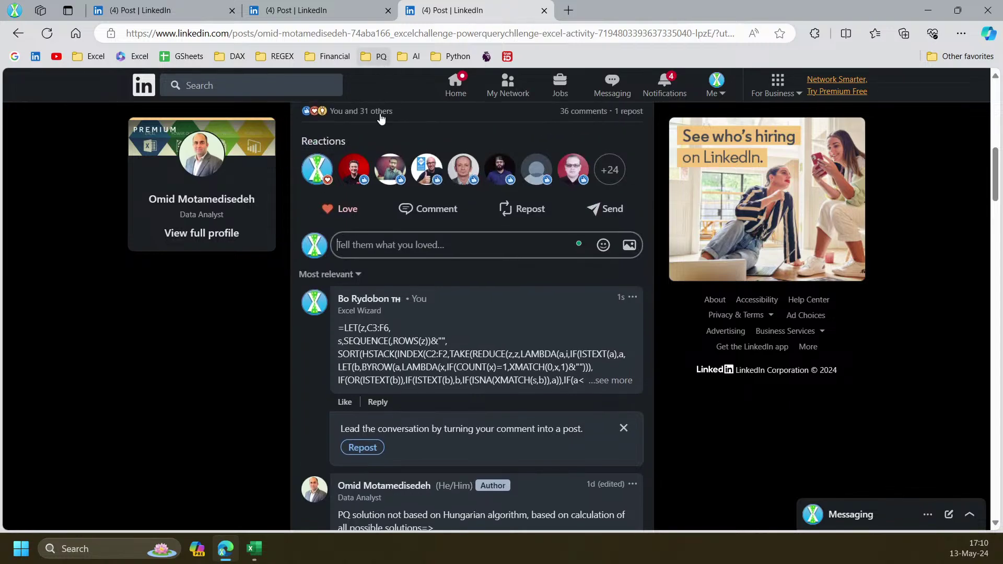
pyautogui.scroll(1, 422, 164)
pyautogui.scroll(-3, 422, 164)
pyautogui.scroll(6, 418, 235)
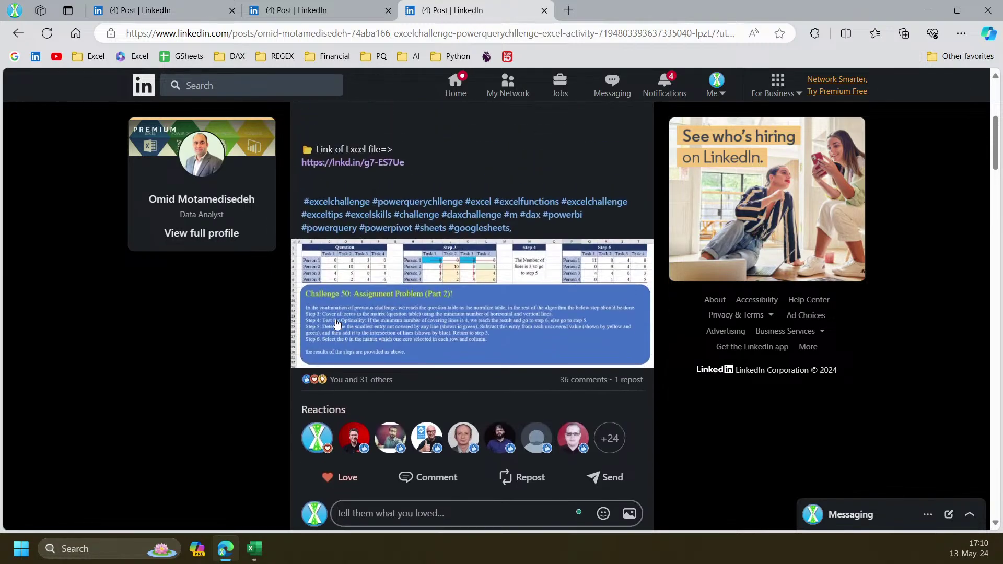
# Back on Sheet1 in Excel, examine the zero matrix's column K15:K18 and row I17:L17 crossing at K17
pyautogui.click(253, 549)
pyautogui.click(93, 508)
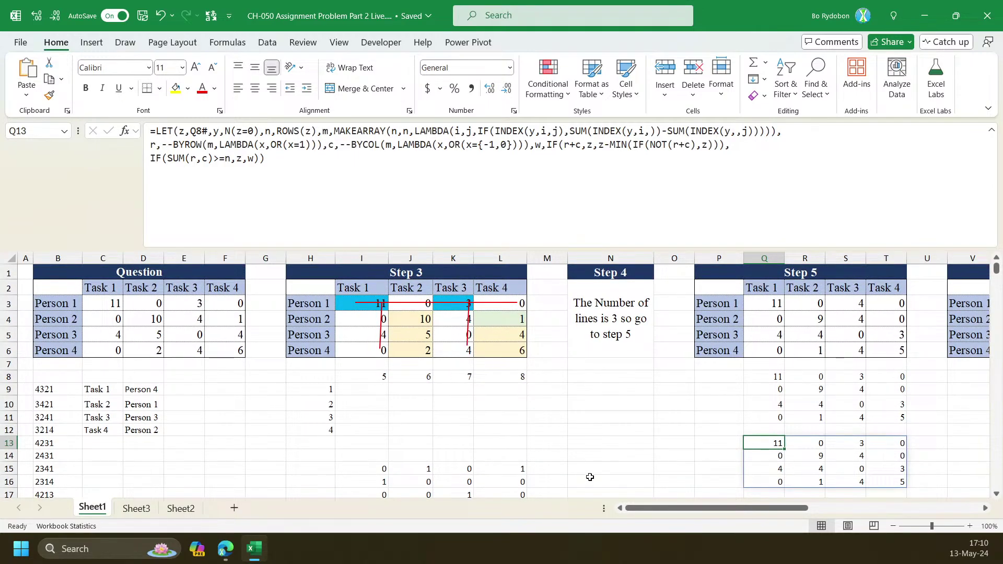
pyautogui.click(459, 337)
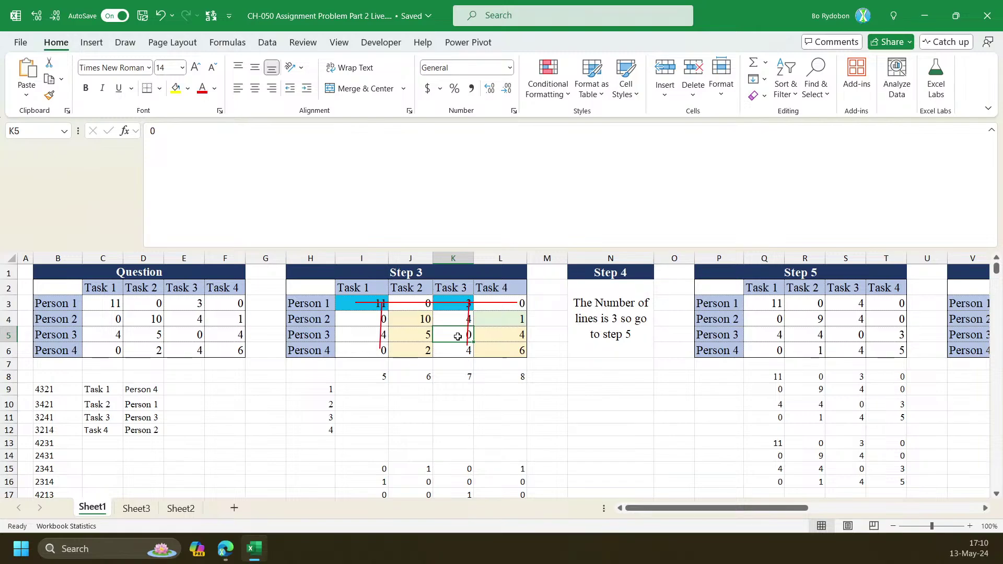
pyautogui.scroll(-2, 460, 366)
pyautogui.click(465, 414)
pyautogui.moveTo(458, 390); pyautogui.dragTo(452, 430)
pyautogui.moveTo(361, 416); pyautogui.dragTo(501, 416)
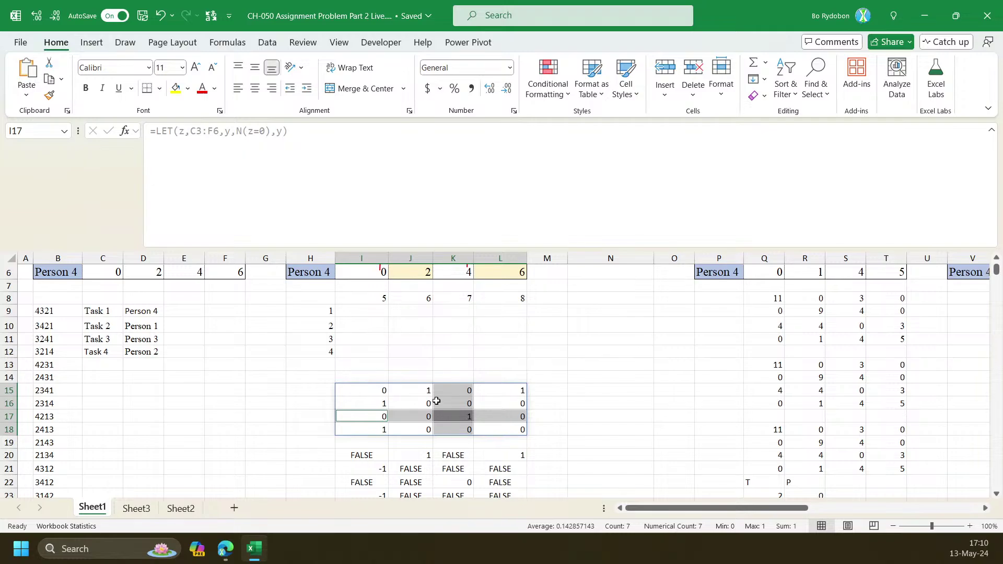
pyautogui.moveTo(444, 391); pyautogui.dragTo(451, 429)
pyautogui.moveTo(355, 420); pyautogui.dragTo(505, 417)
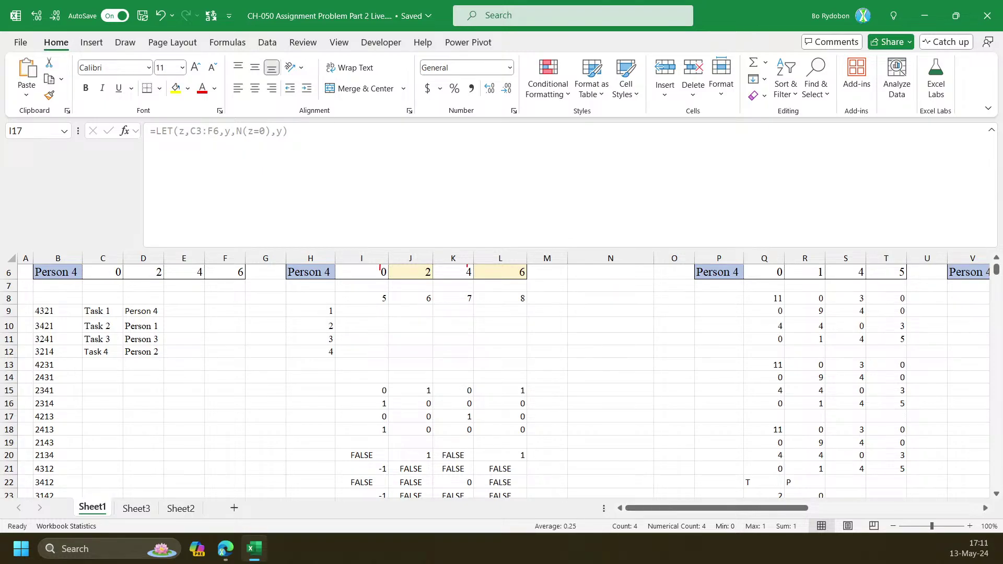
pyautogui.click(924, 16)
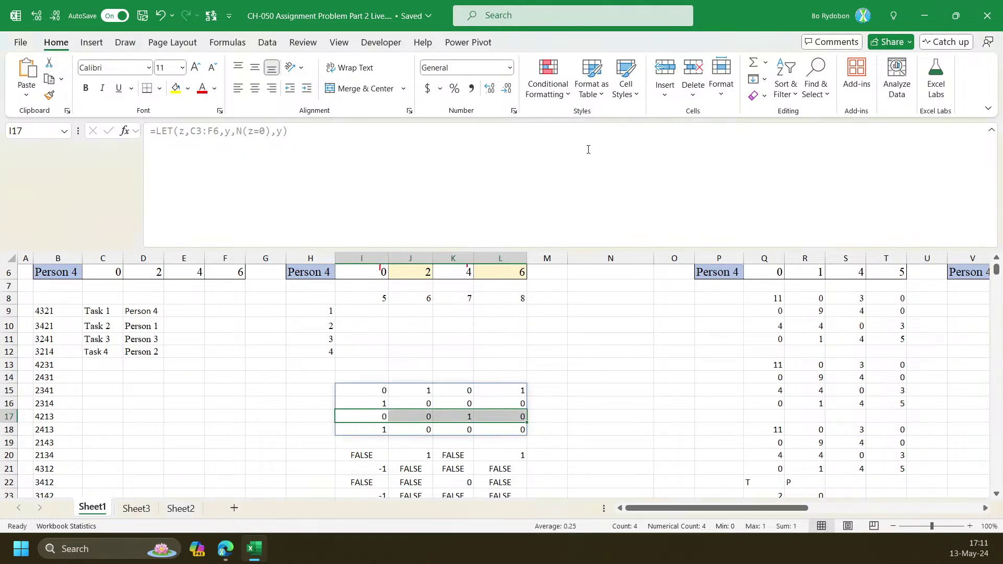
pyautogui.click(225, 549)
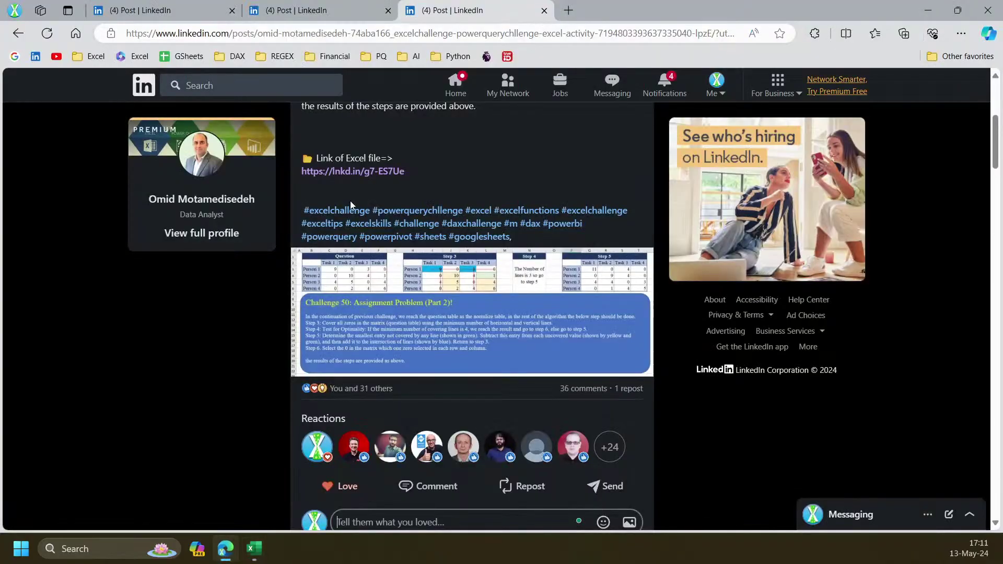
pyautogui.click(565, 13)
pyautogui.write('https://www.youtube.com/watch?v=ltogitlAKXI')
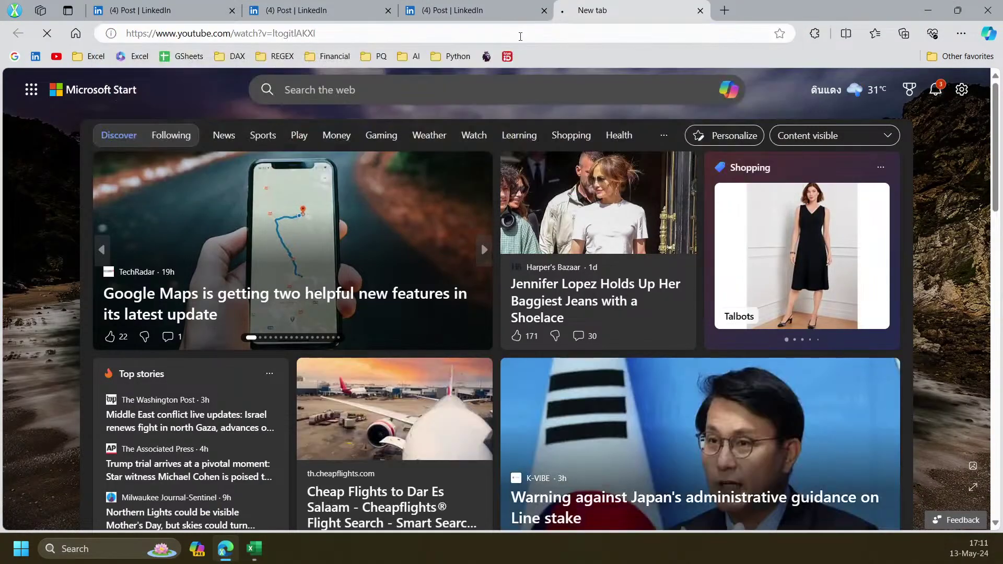
pyautogui.press('Return')
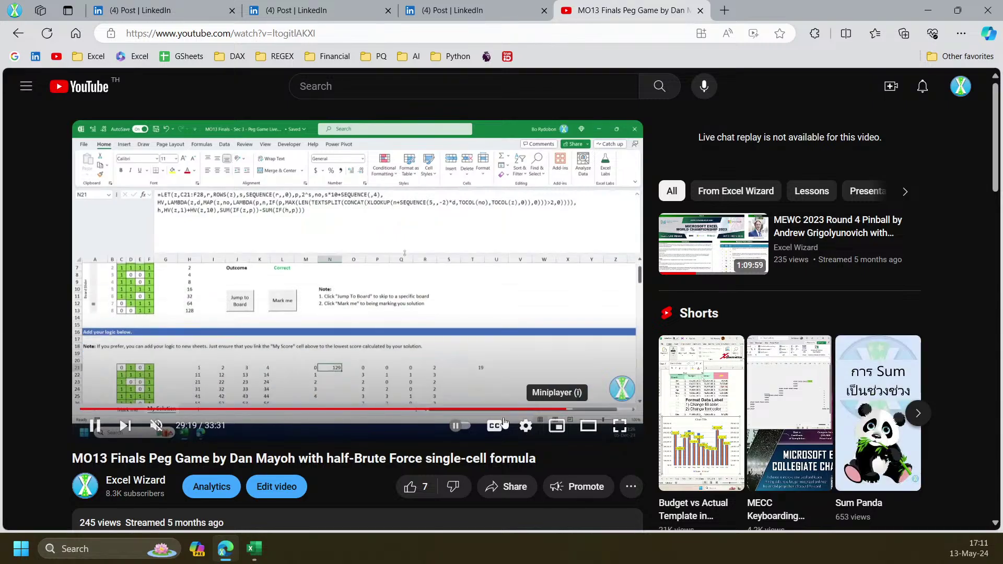
# Pause the MO13 Finals Peg Game video full screen at 29:22, box the adjacent pegs in row 10, and resume playback
pyautogui.click(627, 425)
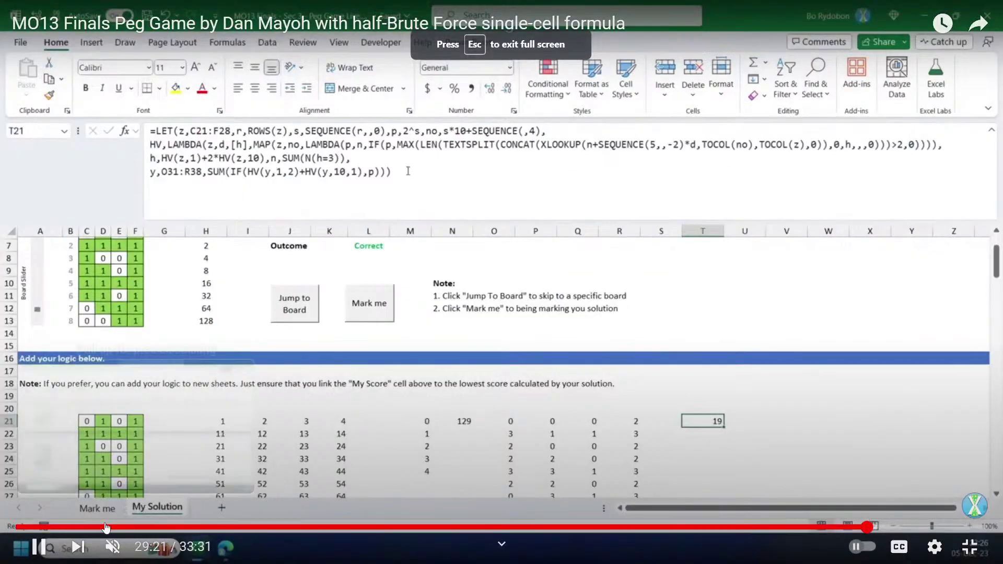
pyautogui.click(39, 546)
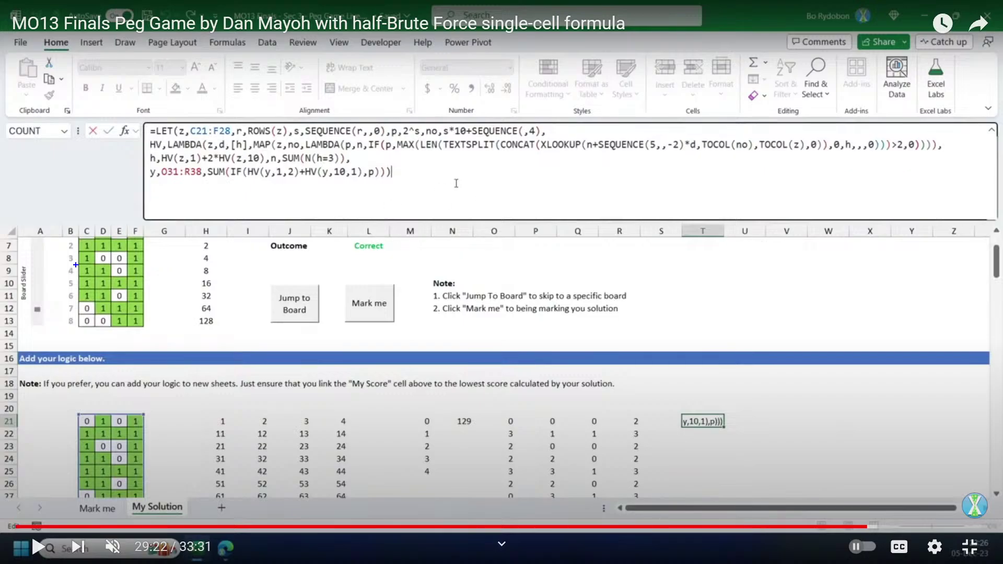
pyautogui.moveTo(76, 276); pyautogui.dragTo(121, 289)
pyautogui.hotkey('ctrl', 'z')
pyautogui.moveTo(73, 276); pyautogui.dragTo(126, 289)
pyautogui.press('Escape')
pyautogui.press('space')
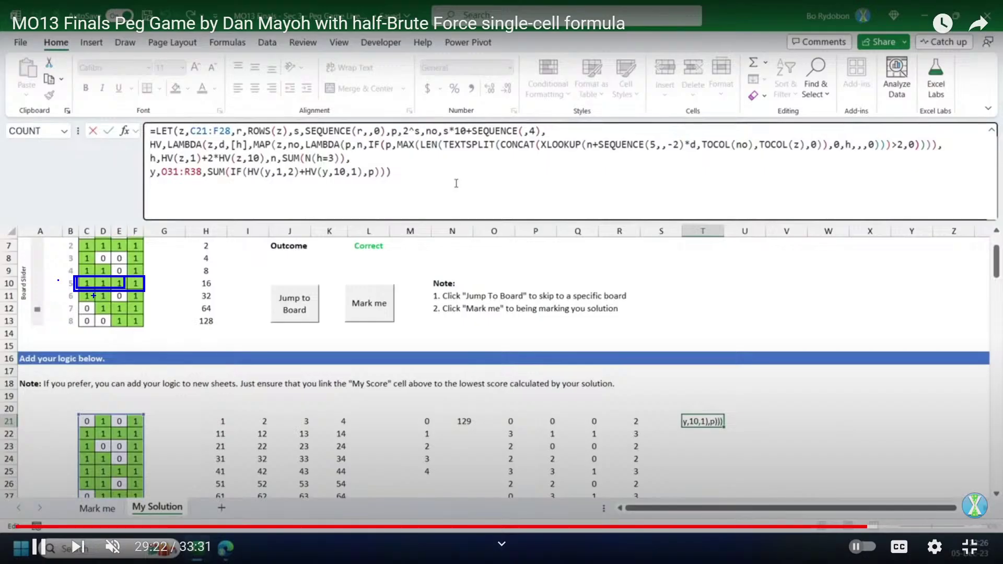
pyautogui.press('Escape')
pyautogui.press('Escape')
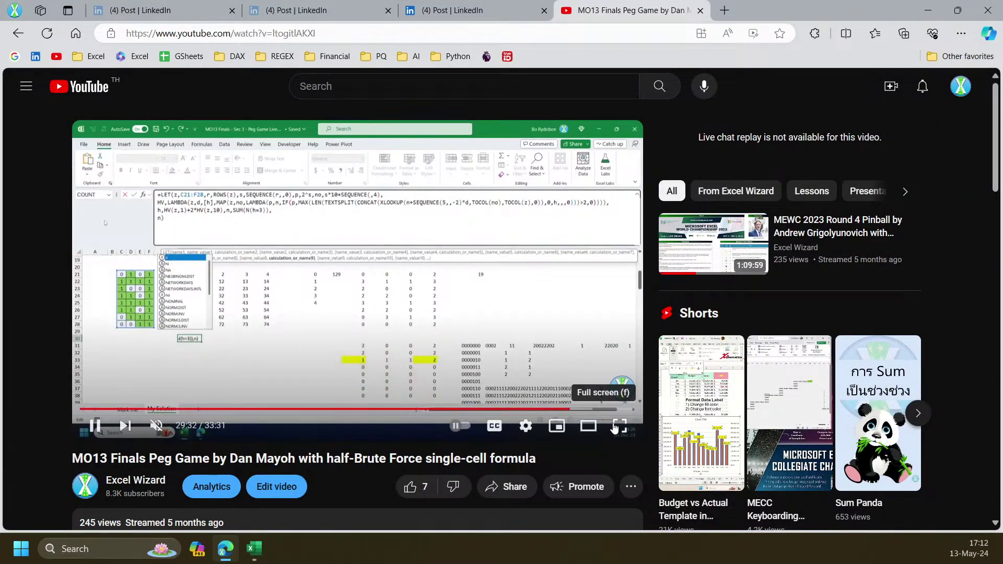
# Pause the full-screen video at 29:35, box vertical groups of pegs in the board's column C, and leave full screen
pyautogui.click(616, 427)
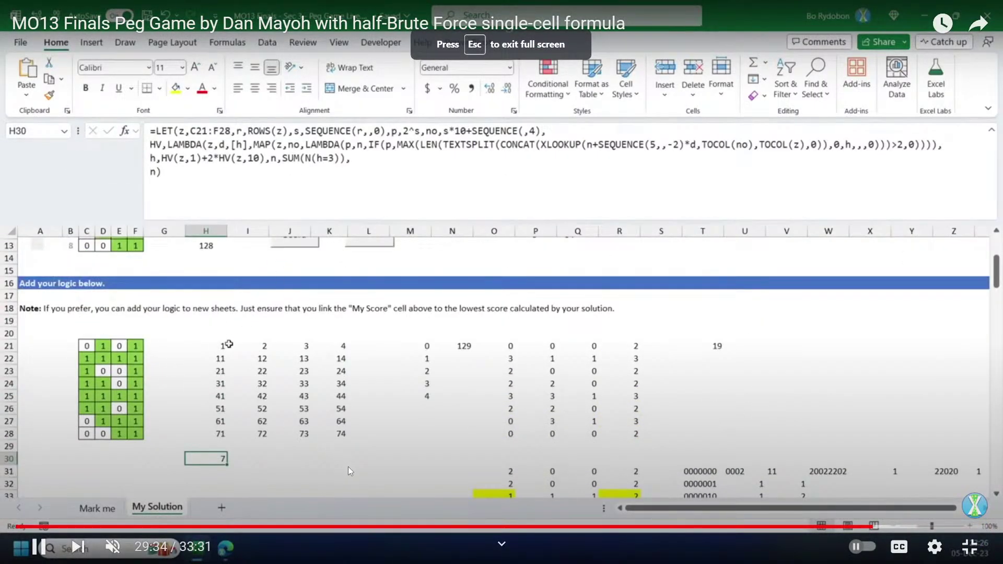
pyautogui.press('space')
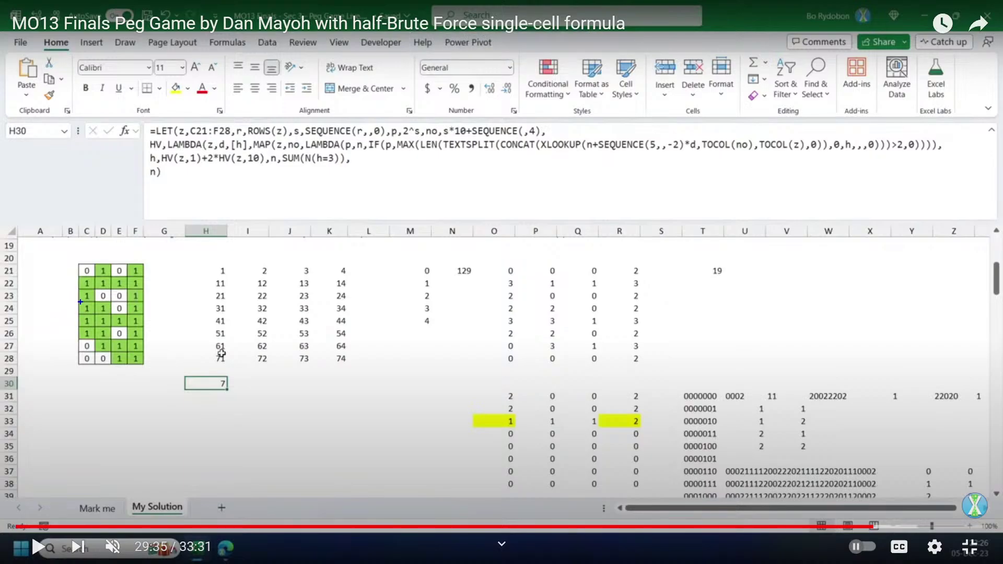
pyautogui.moveTo(75, 288); pyautogui.dragTo(96, 326)
pyautogui.moveTo(74, 278); pyautogui.dragTo(97, 327)
pyautogui.moveTo(80, 301); pyautogui.dragTo(94, 336)
pyautogui.press('Escape')
pyautogui.click(660, 338)
pyautogui.click(970, 547)
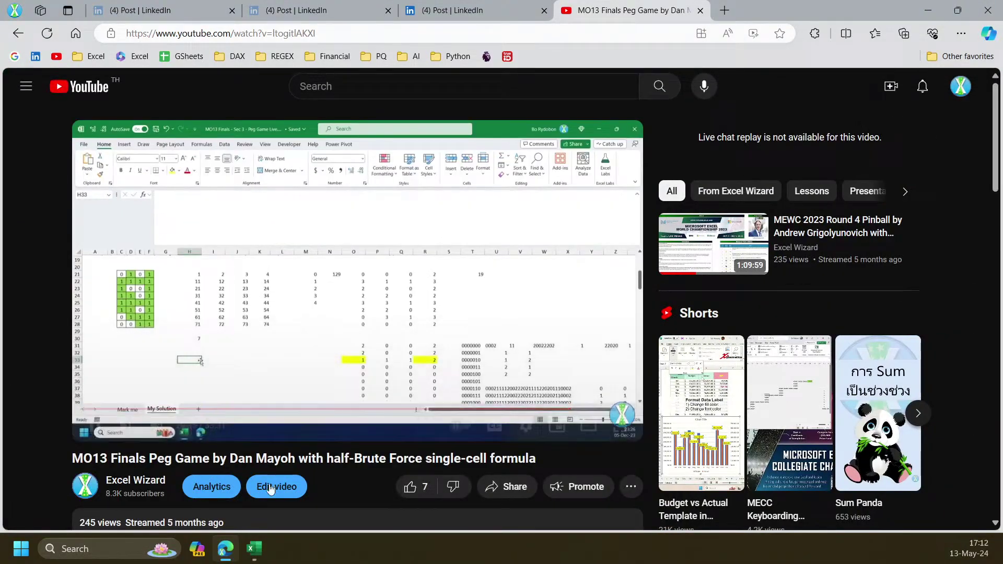
# Check the permutation formula in B9 on Sheet1 in Excel, and return to the YouTube page to look over the video's description
pyautogui.click(253, 549)
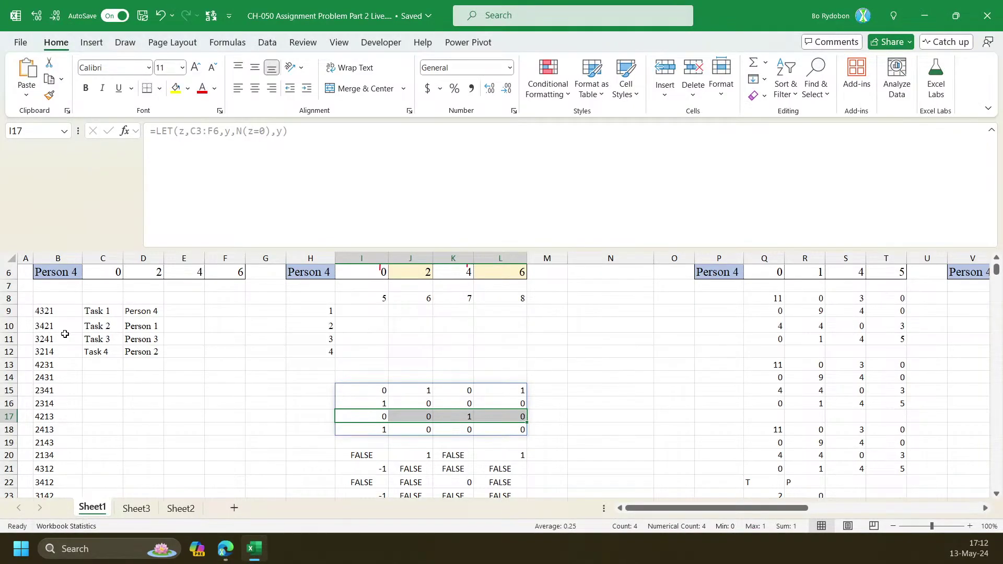
pyautogui.click(54, 313)
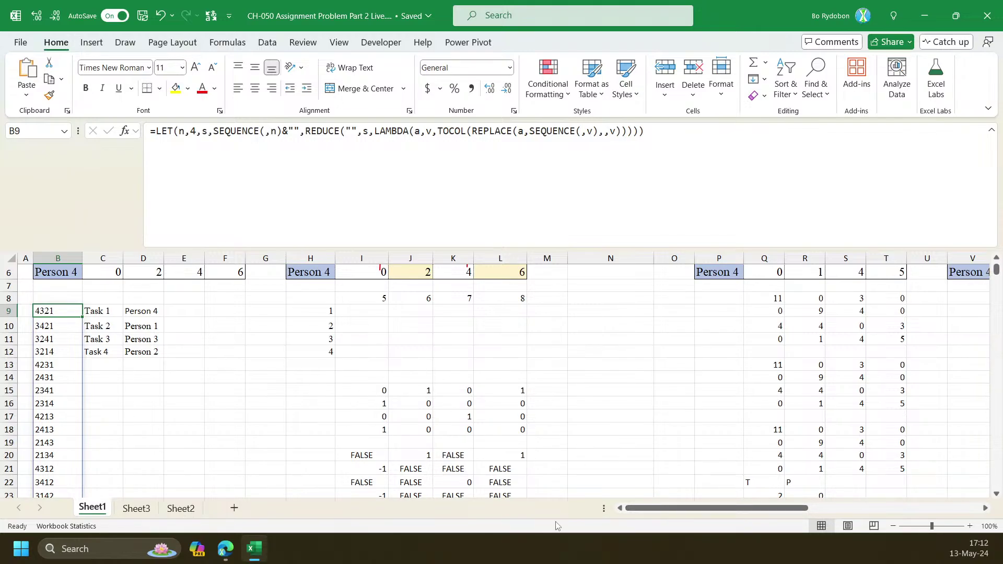
pyautogui.click(225, 548)
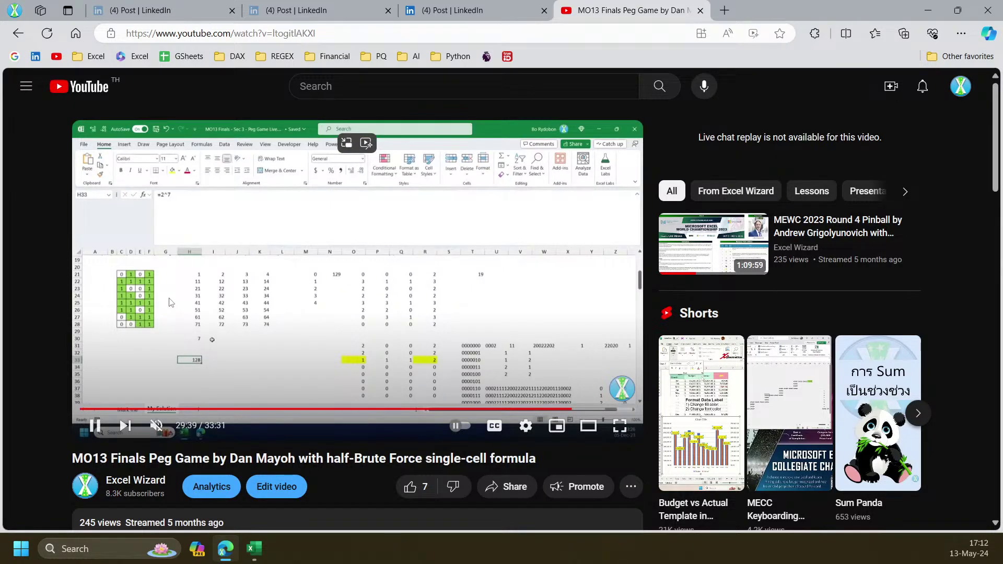
pyautogui.scroll(-3, 248, 323)
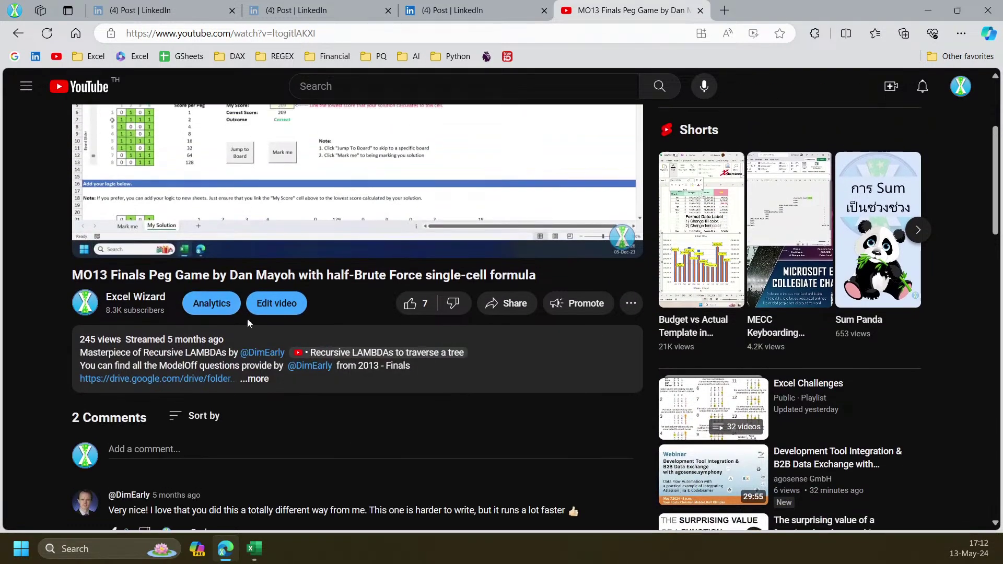
pyautogui.scroll(2, 248, 323)
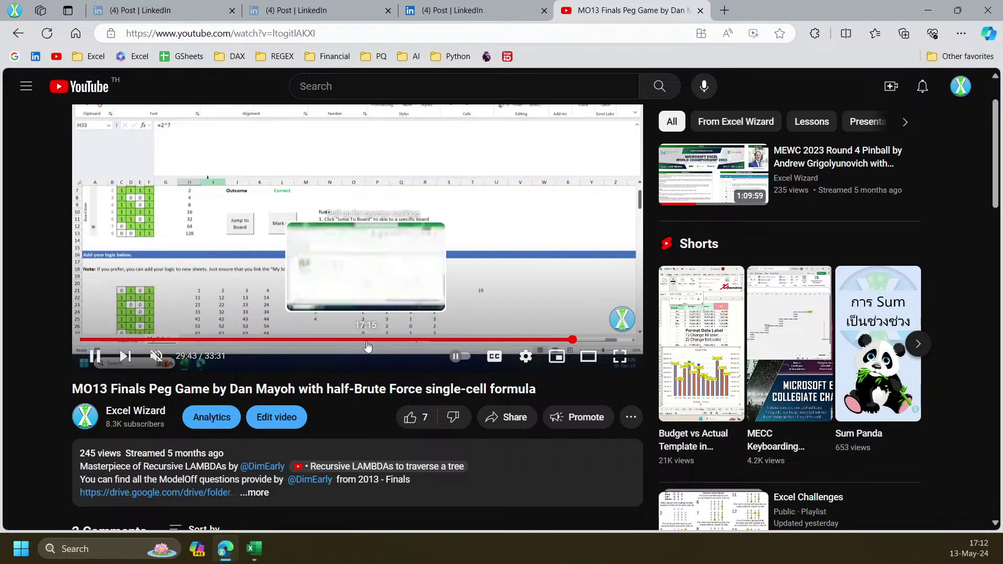